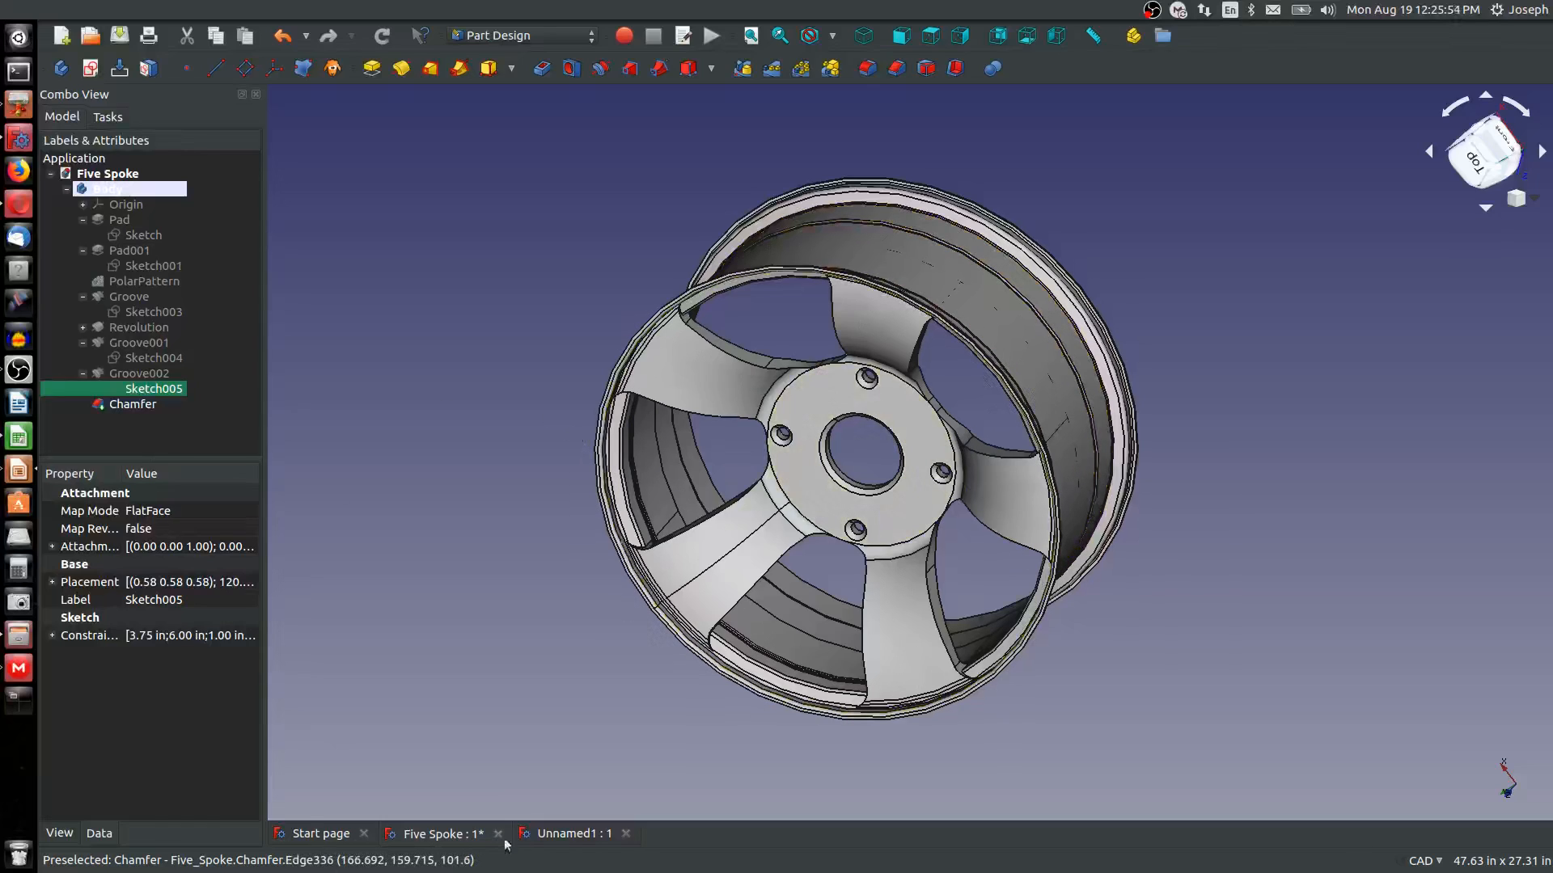
In the empty Unnamed1 document, create a new body and start a sketch on the XZ plane
{"action": "left_click", "coordinate": [566, 833]}
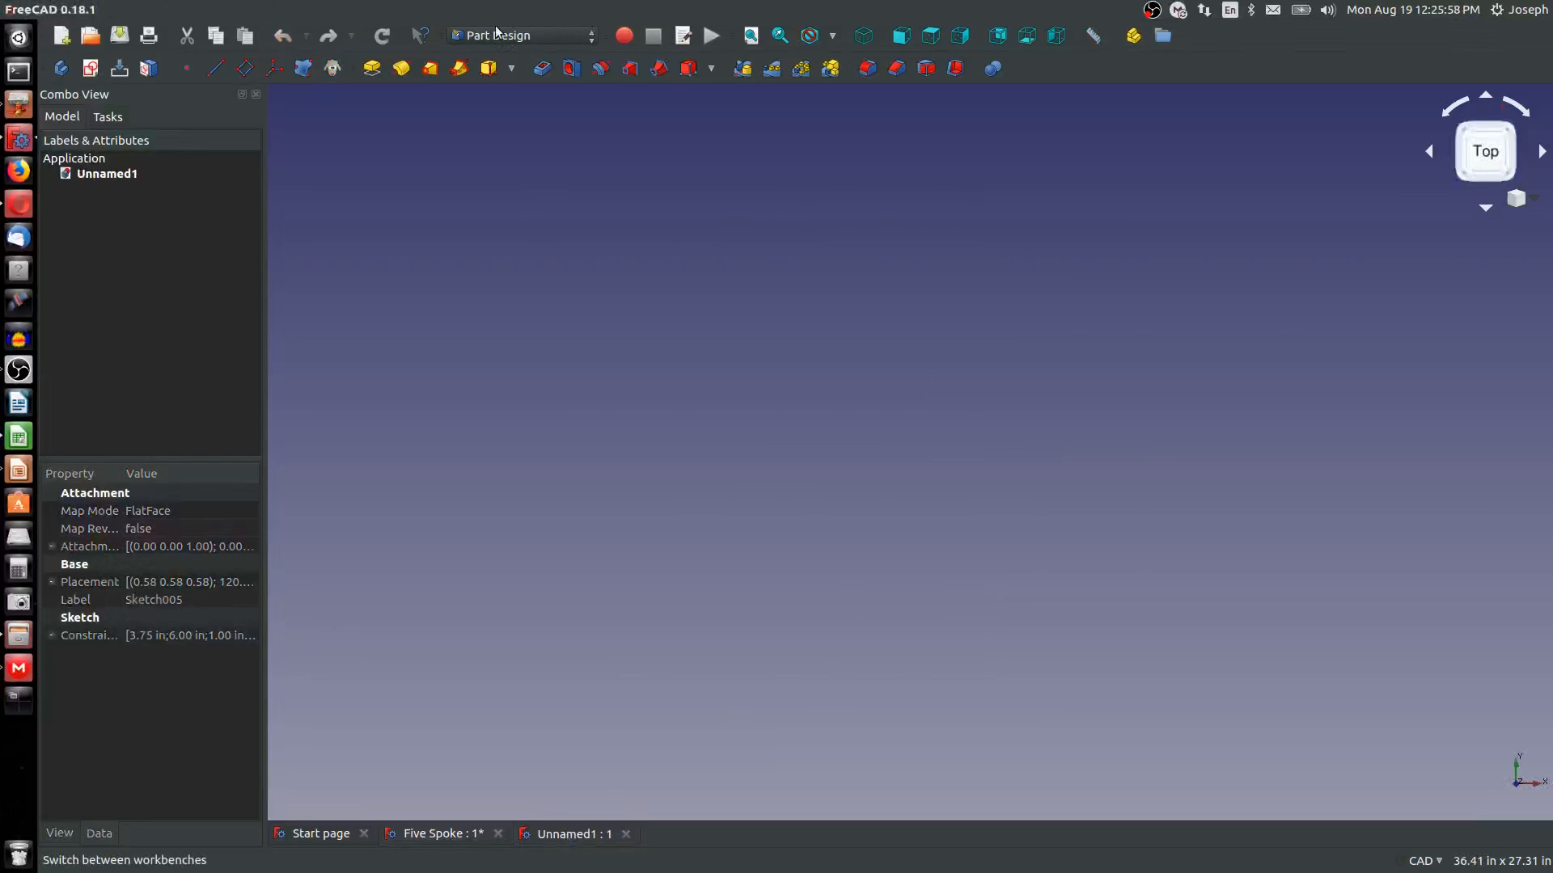
{"action": "left_click", "coordinate": [65, 72]}
{"action": "left_click", "coordinate": [90, 69]}
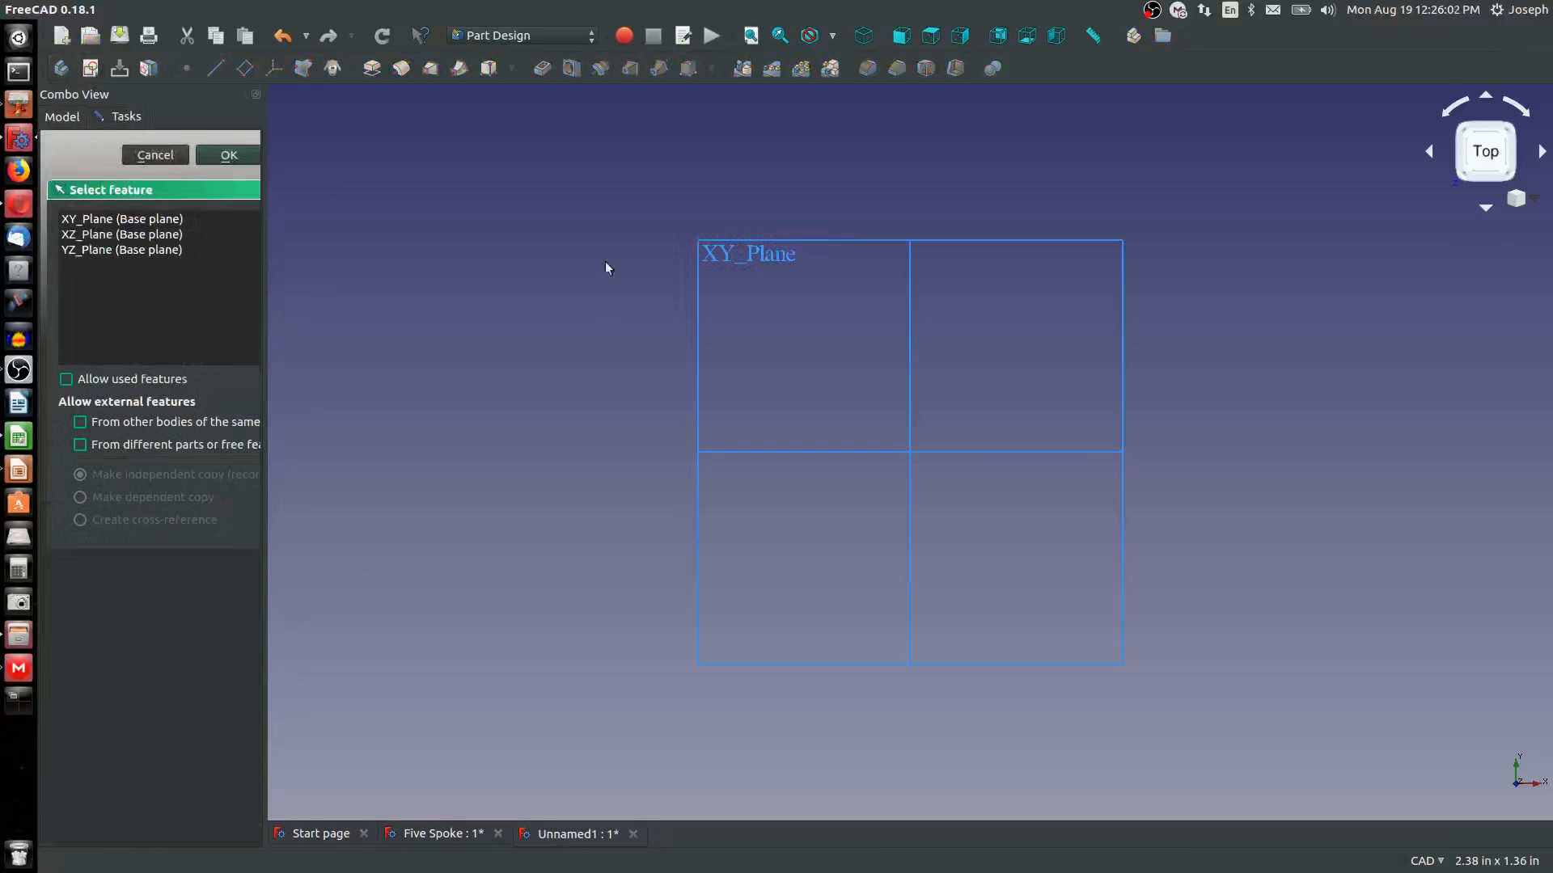
{"action": "left_click", "coordinate": [863, 36]}
{"action": "middle_click_drag", "start_coordinate": [833, 389], "coordinate": [832, 356]}
{"action": "left_click", "coordinate": [800, 214]}
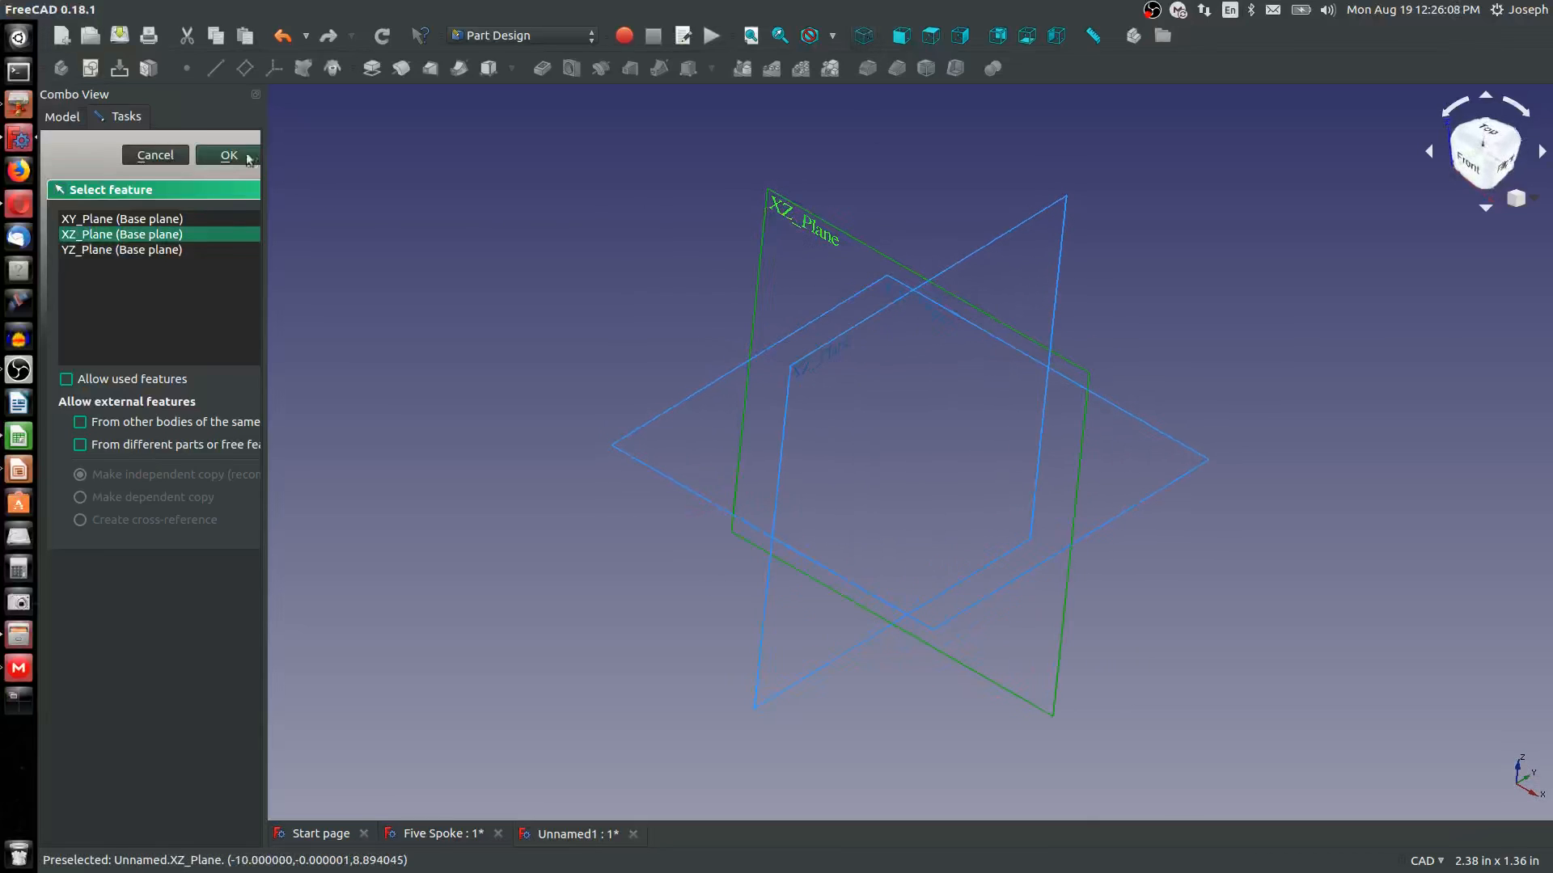
{"action": "left_click", "coordinate": [229, 154]}
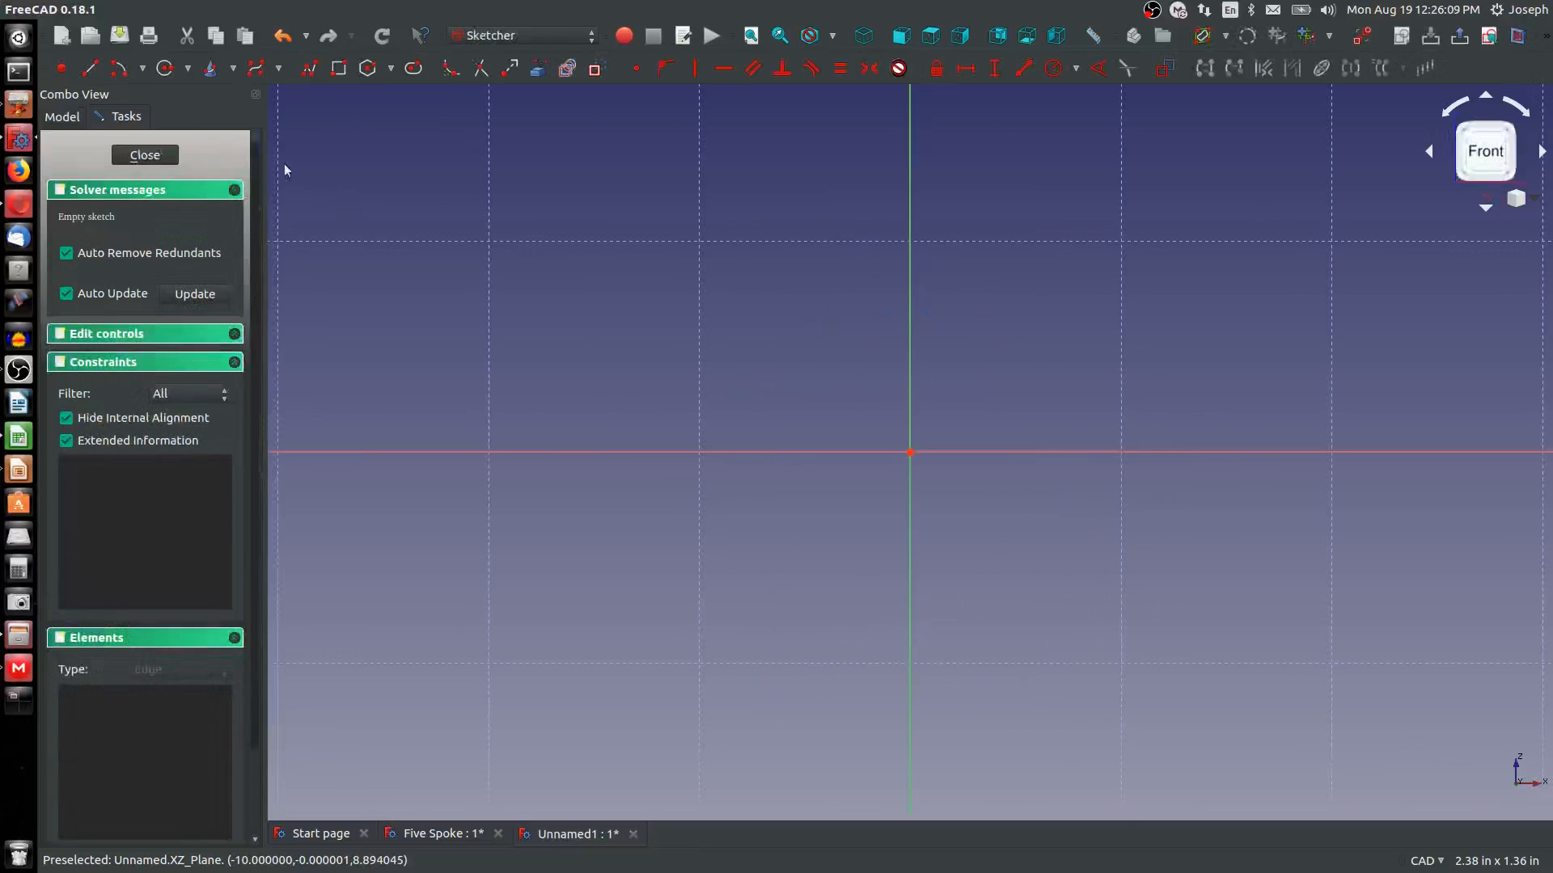
Sketch a circle centred on the origin with a radius of about 0.78 in, and leave the sketch
{"action": "left_click", "coordinate": [166, 70]}
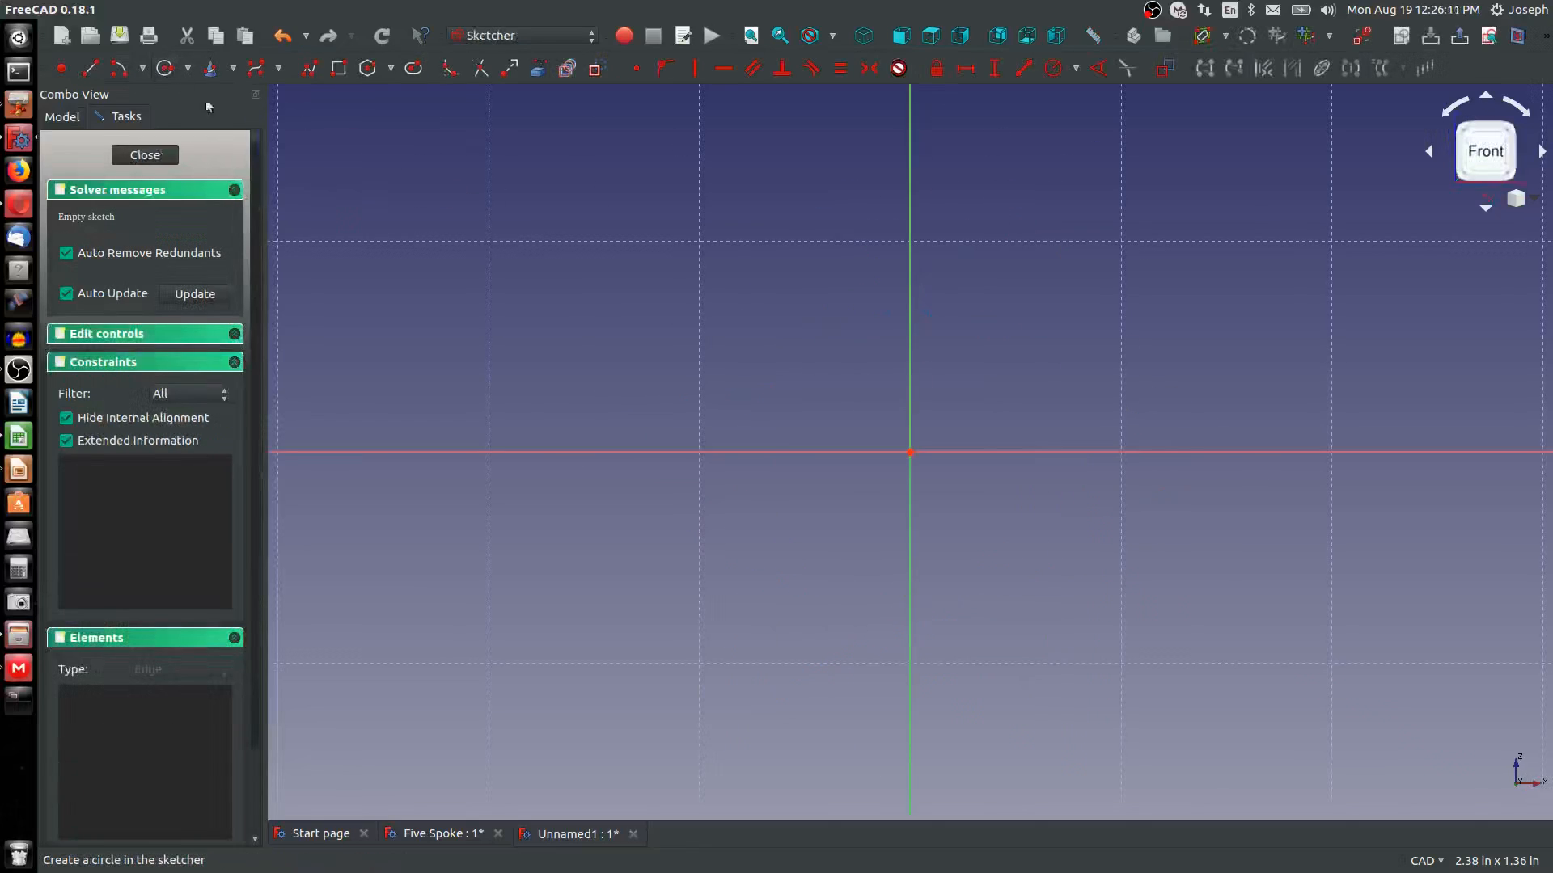
{"action": "left_click", "coordinate": [910, 452]}
{"action": "left_click", "coordinate": [1332, 437]}
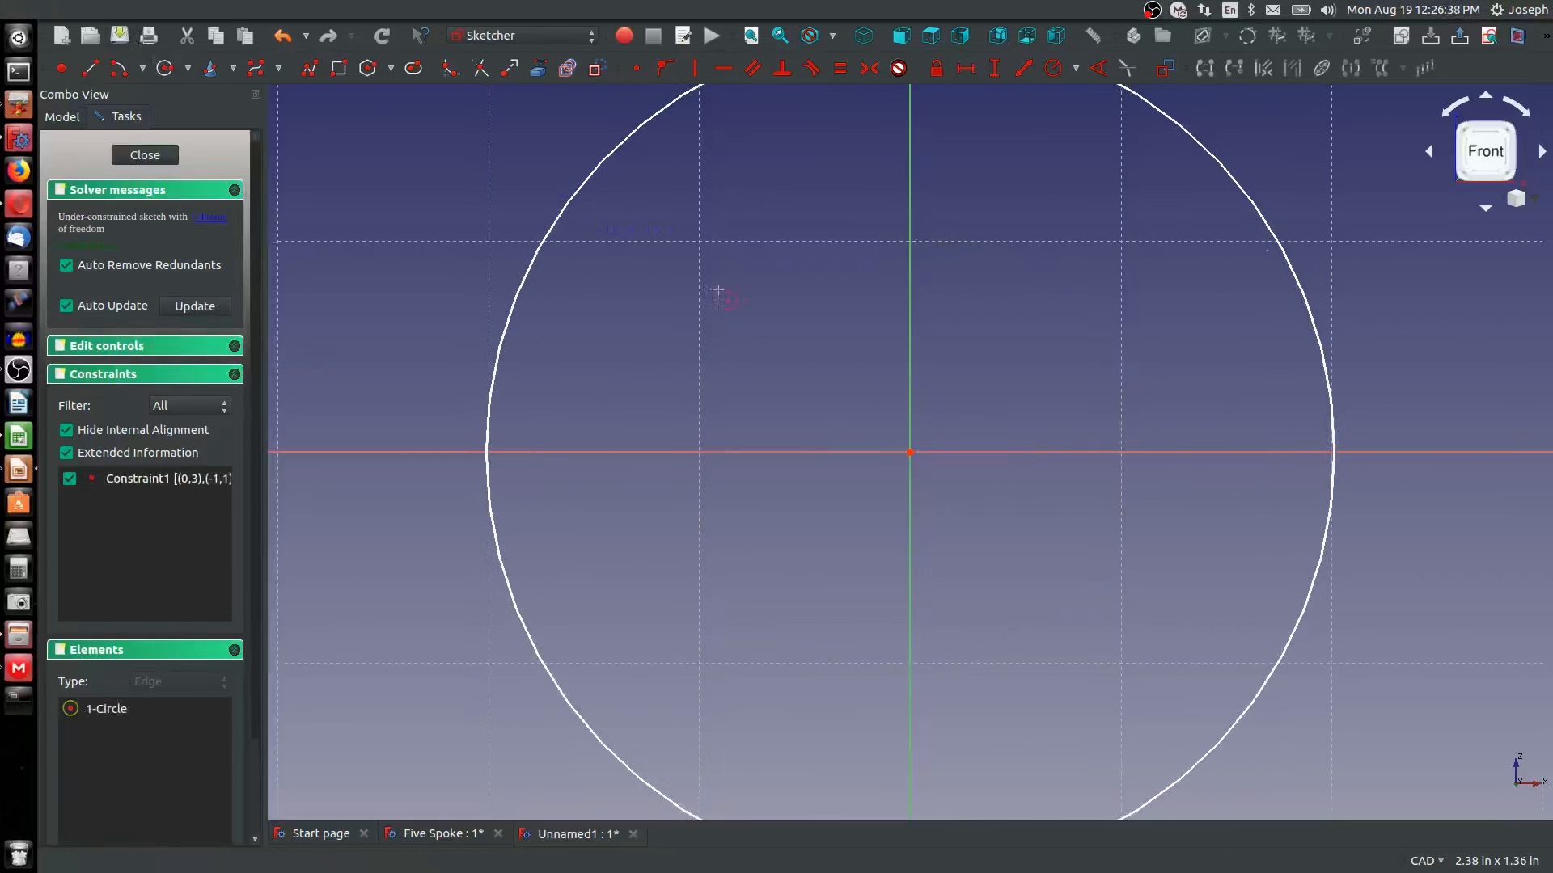
{"action": "left_click", "coordinate": [1323, 360]}
{"action": "key", "text": "Escape"}
{"action": "key", "text": "Escape"}
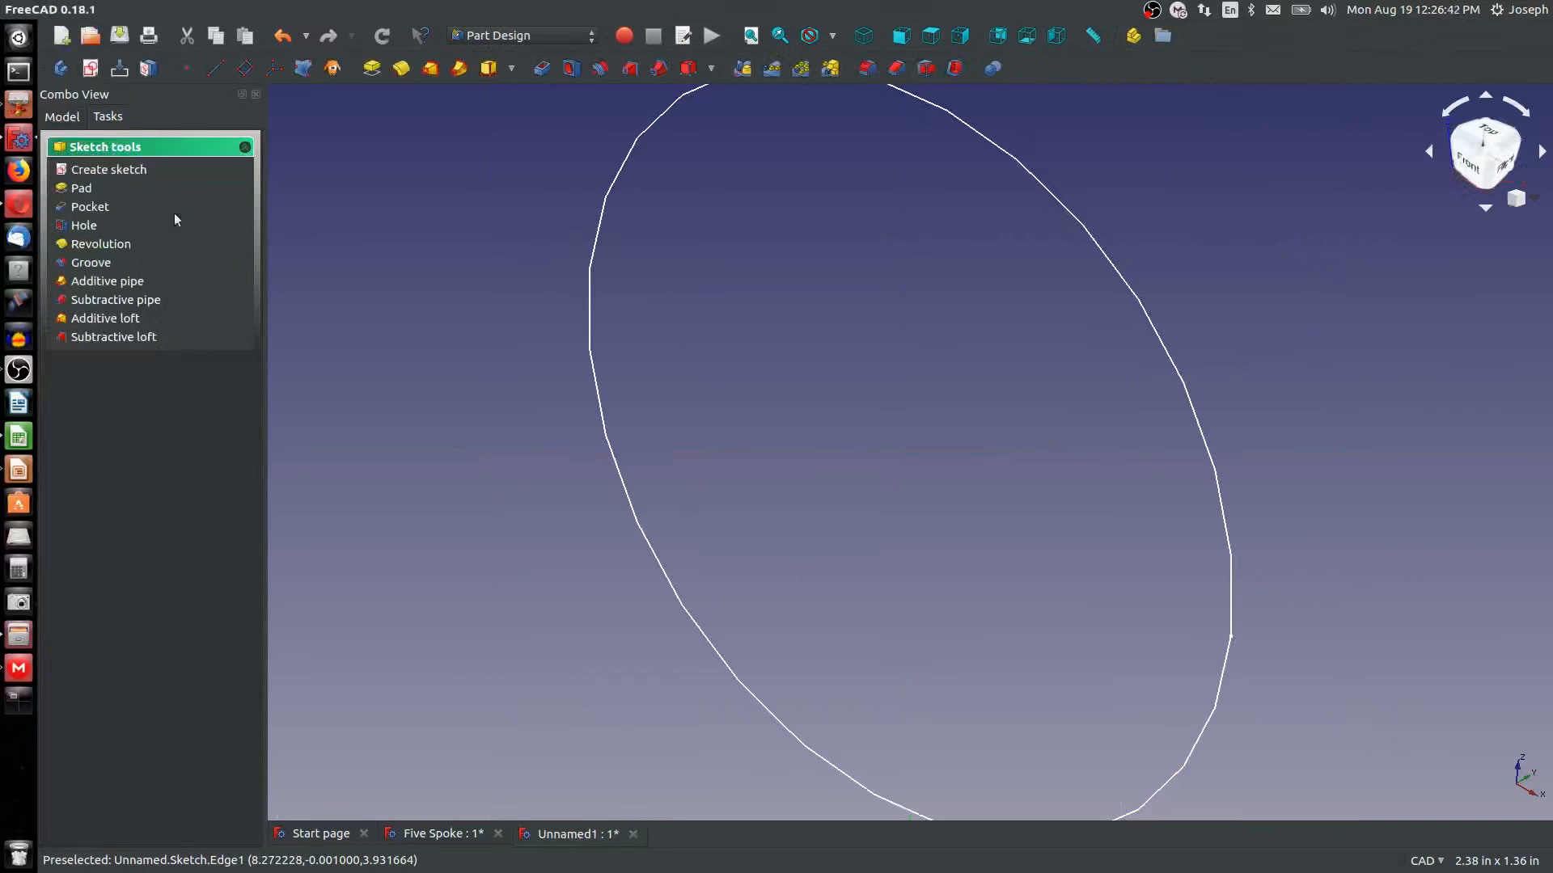
Reopen the sketch for editing and constrain the circle's radius to 3.75 in
{"action": "left_click", "coordinate": [50, 117]}
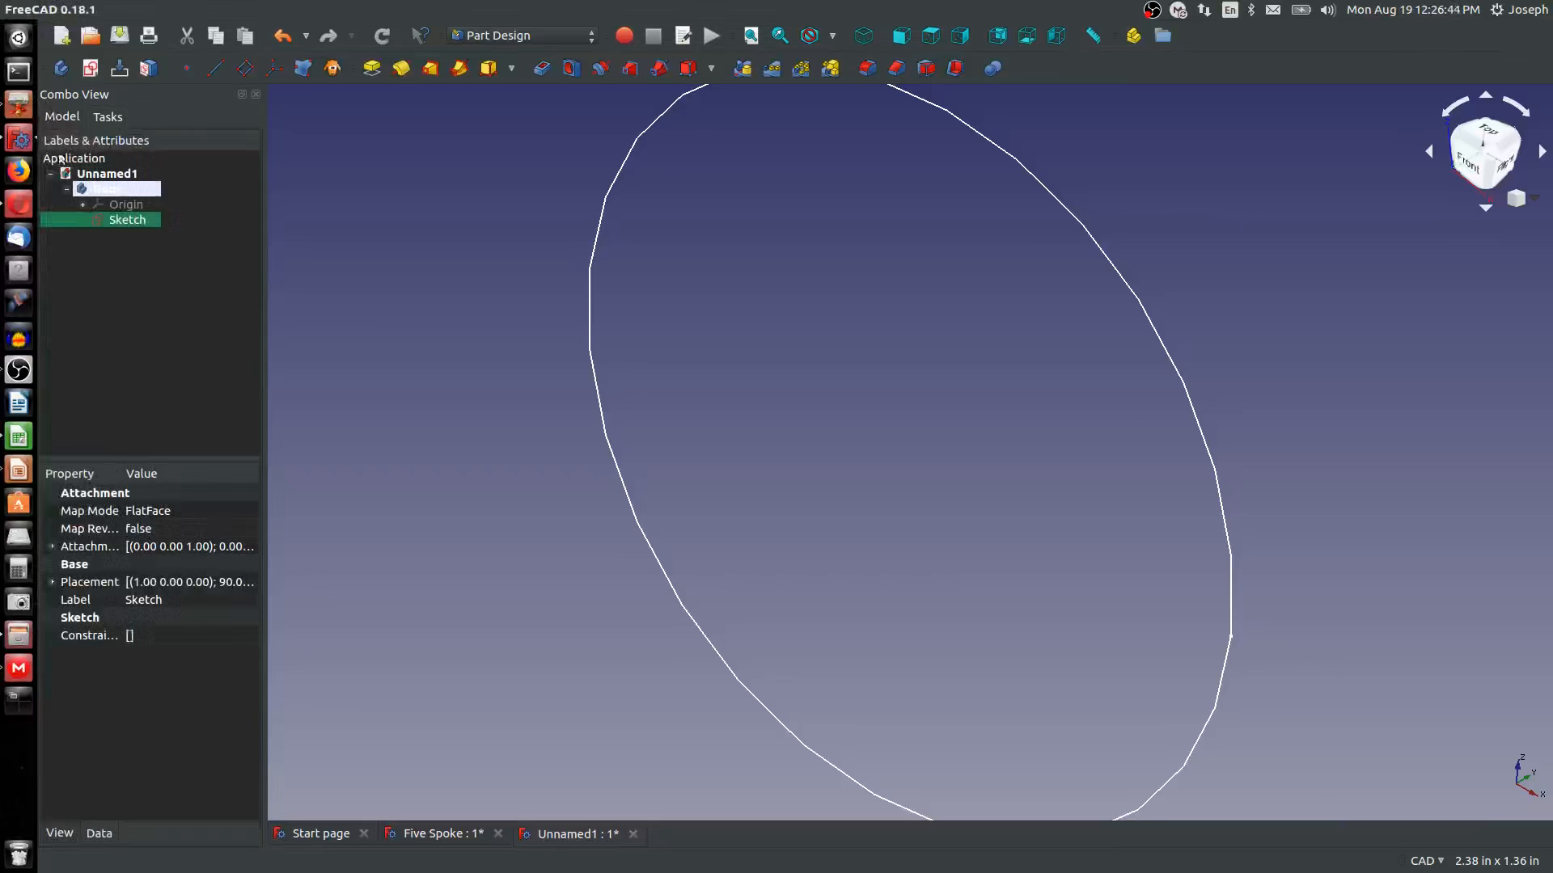
{"action": "right_click", "coordinate": [94, 220]}
{"action": "left_click", "coordinate": [122, 231]}
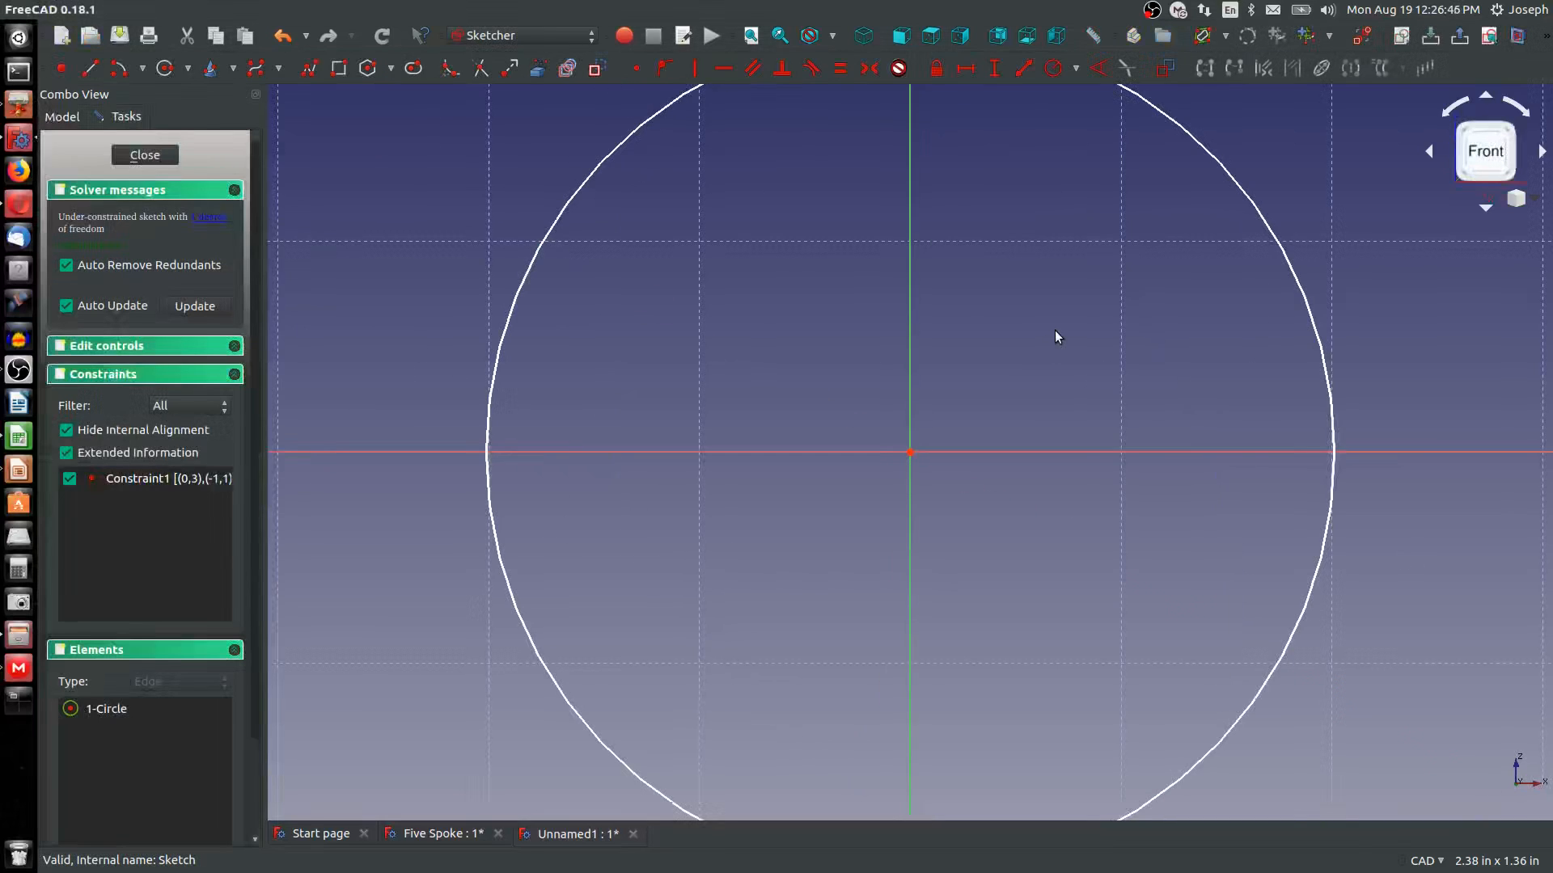
{"action": "left_click", "coordinate": [1304, 304]}
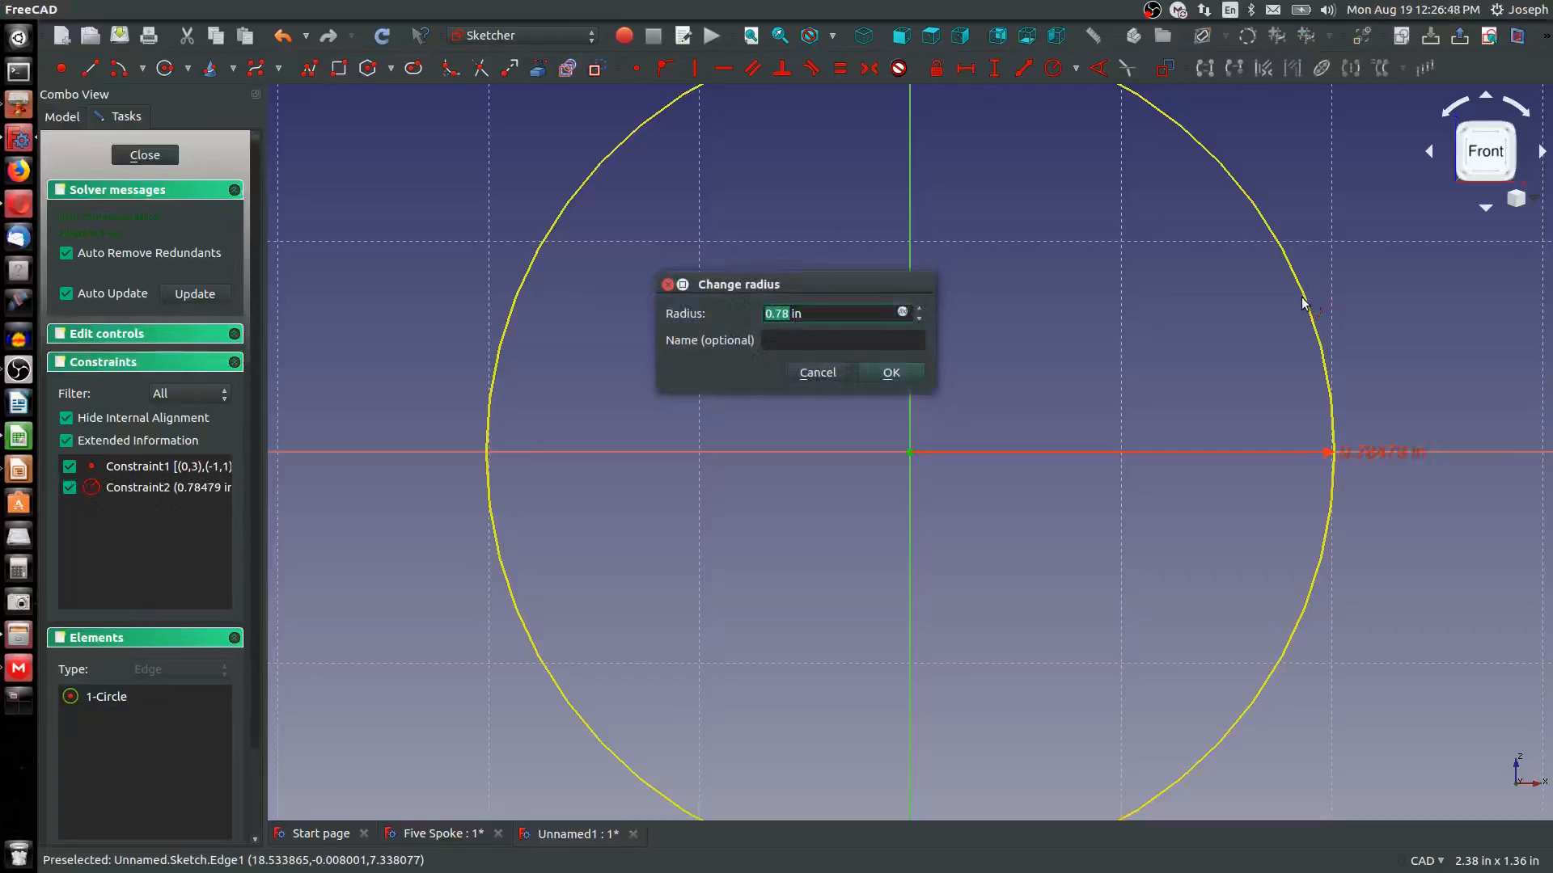
{"action": "type", "text": "3.75"}
{"action": "key", "text": "Return"}
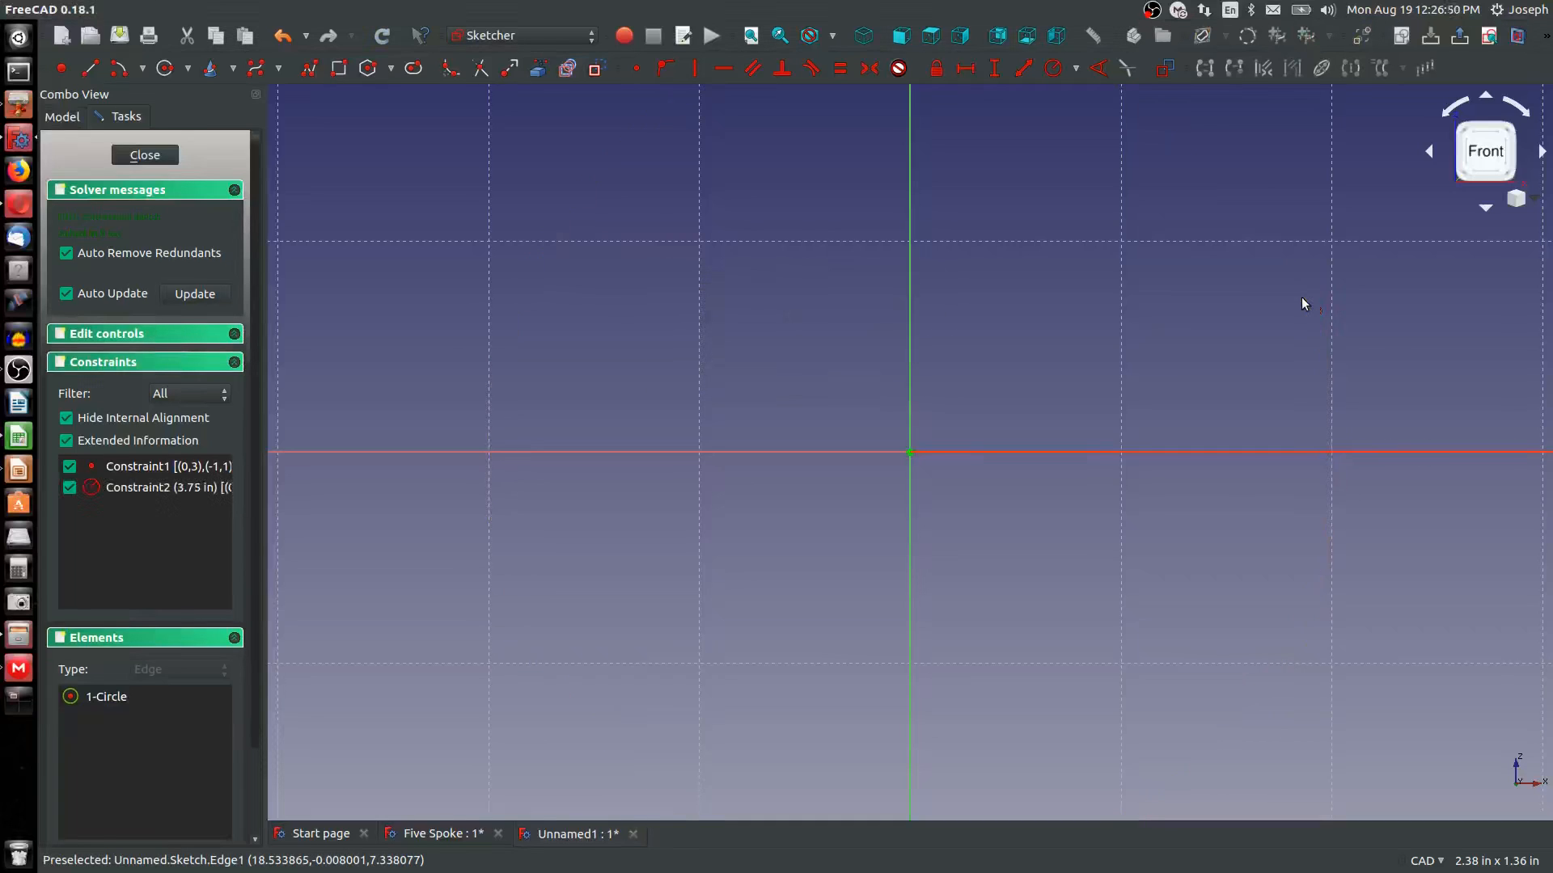
Sketch four smaller circles inside the large circle, one in each quadrant
{"action": "scroll", "coordinate": [1286, 437], "scroll_direction": "down", "scroll_amount": 5}
{"action": "mouse_move", "coordinate": [1306, 422]}
{"action": "middle_mouse_down"}
{"action": "mouse_move", "coordinate": [1050, 427]}
{"action": "mouse_move", "coordinate": [1019, 469]}
{"action": "middle_mouse_up"}
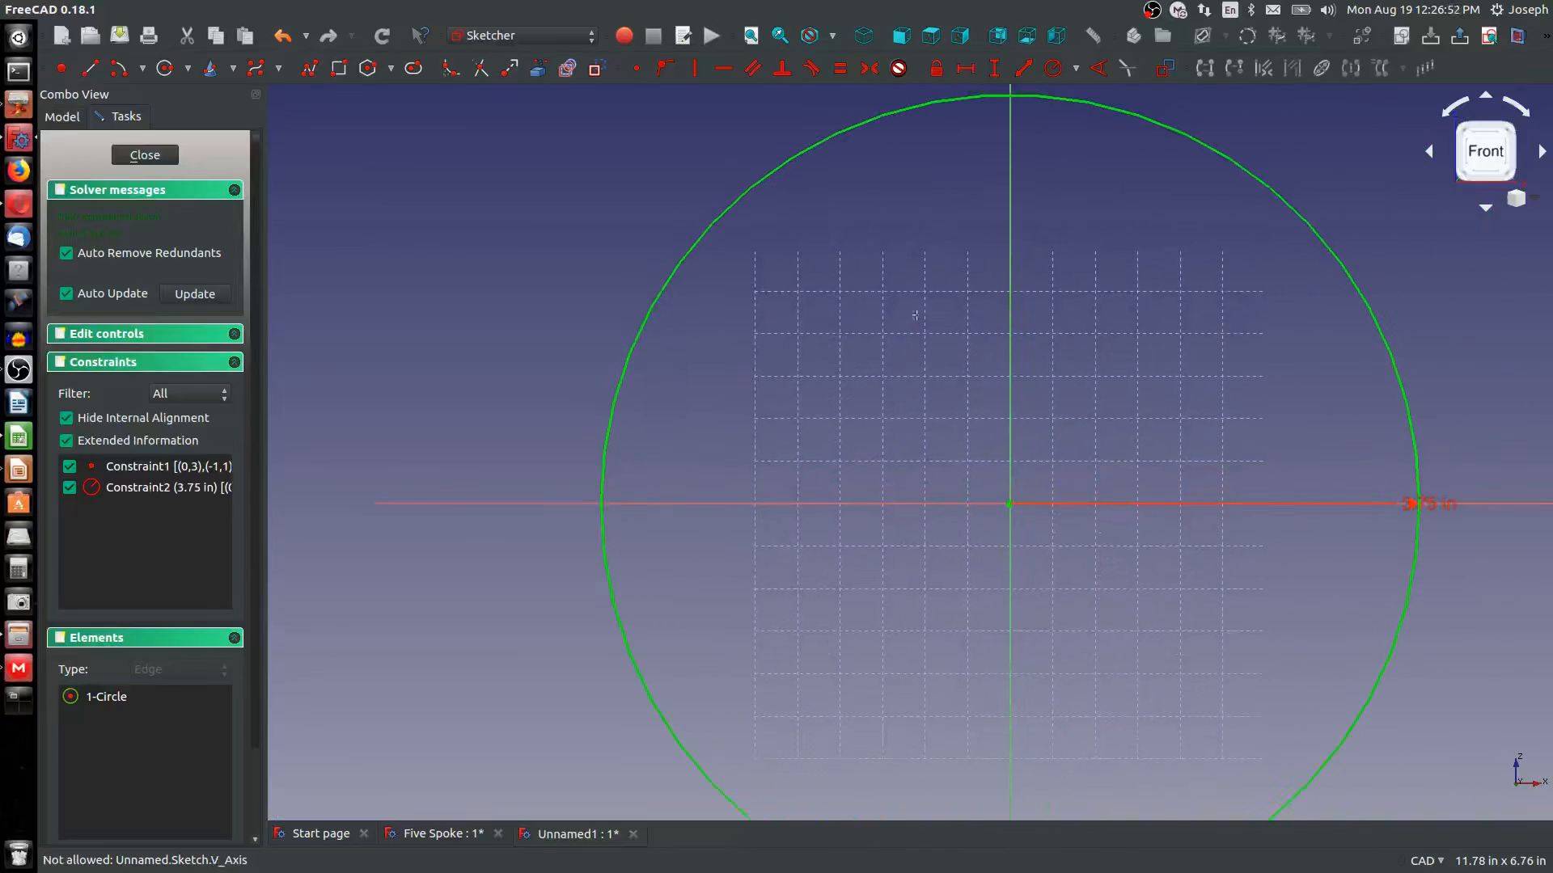
{"action": "left_click", "coordinate": [165, 68]}
{"action": "left_click", "coordinate": [889, 299]}
{"action": "left_click", "coordinate": [911, 301]}
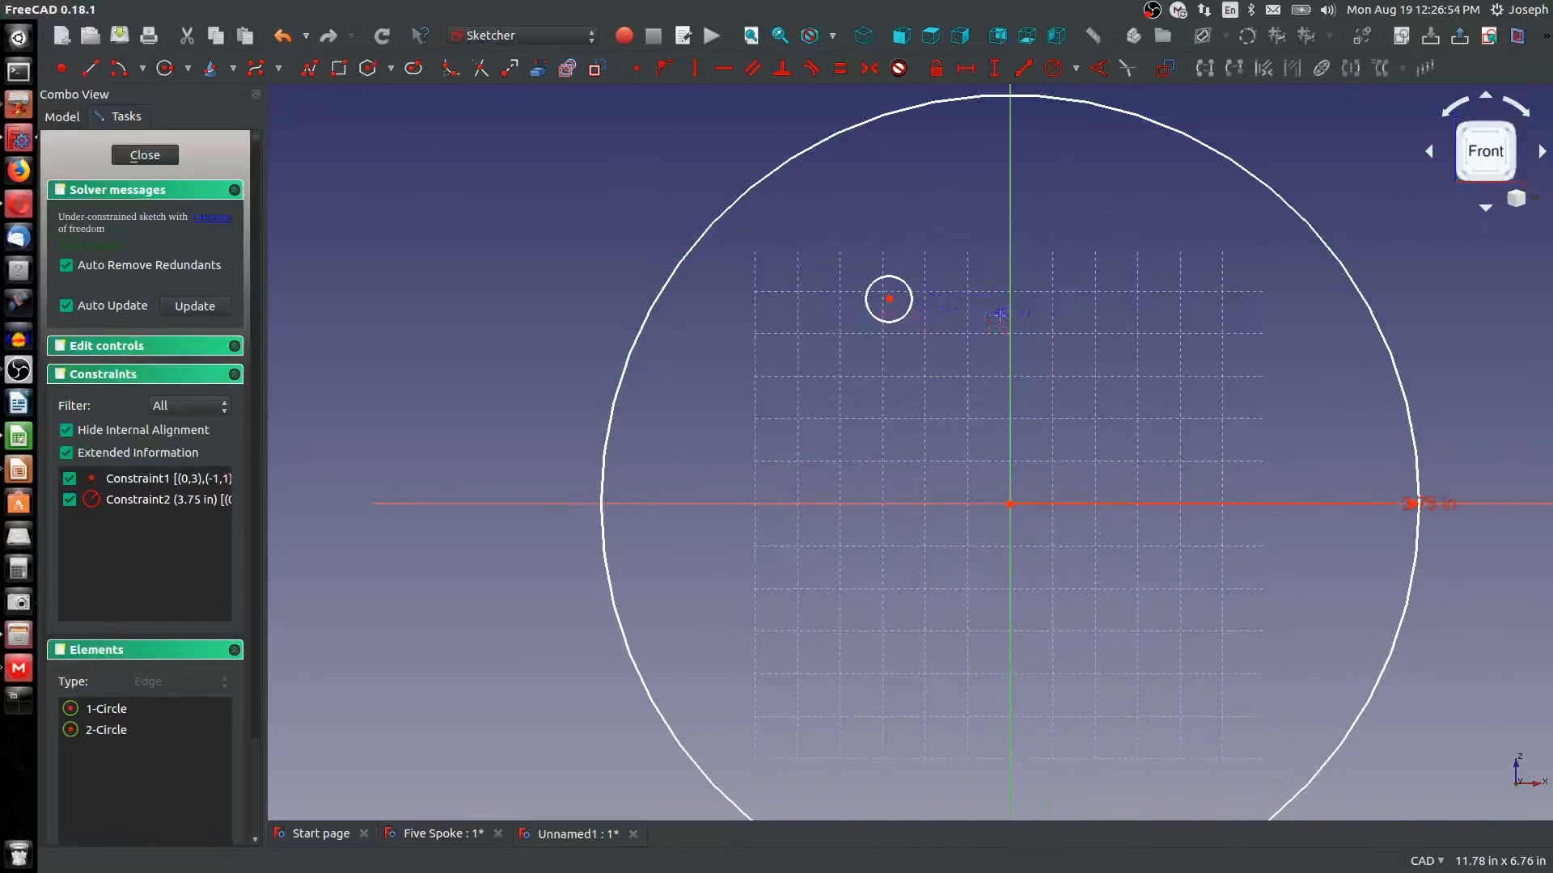
{"action": "left_click", "coordinate": [1116, 325]}
{"action": "left_click", "coordinate": [1131, 340]}
{"action": "left_click", "coordinate": [1156, 594]}
{"action": "left_click", "coordinate": [1096, 591]}
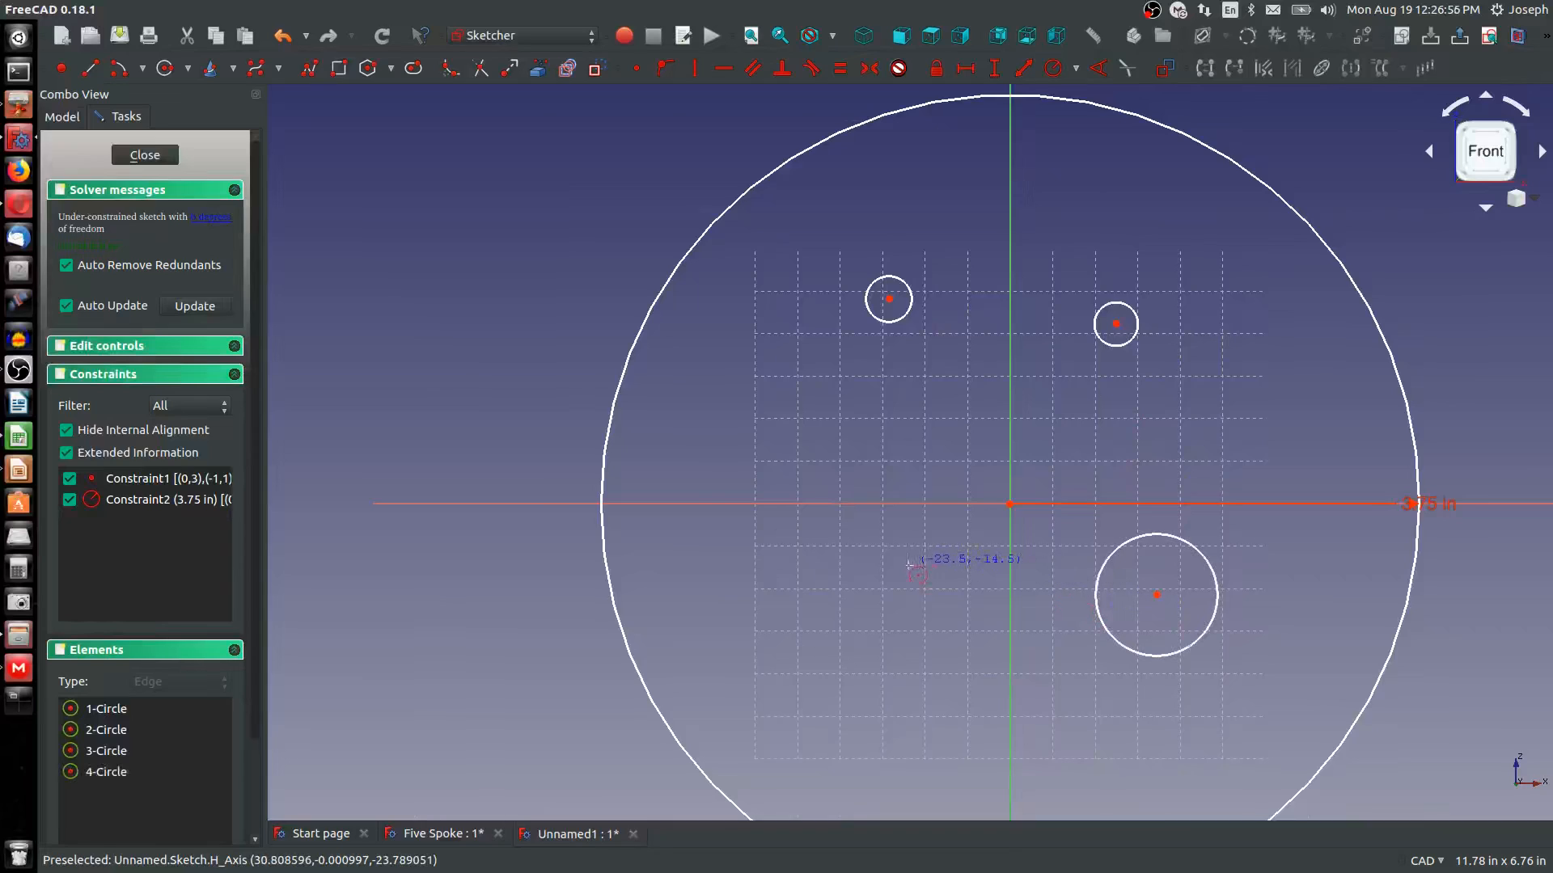
{"action": "left_click", "coordinate": [889, 571]}
{"action": "left_click", "coordinate": [876, 565]}
{"action": "right_click", "coordinate": [877, 565]}
Add vertical constraints between the centres of the two left small circles and of the two right ones
{"action": "left_click", "coordinate": [890, 571]}
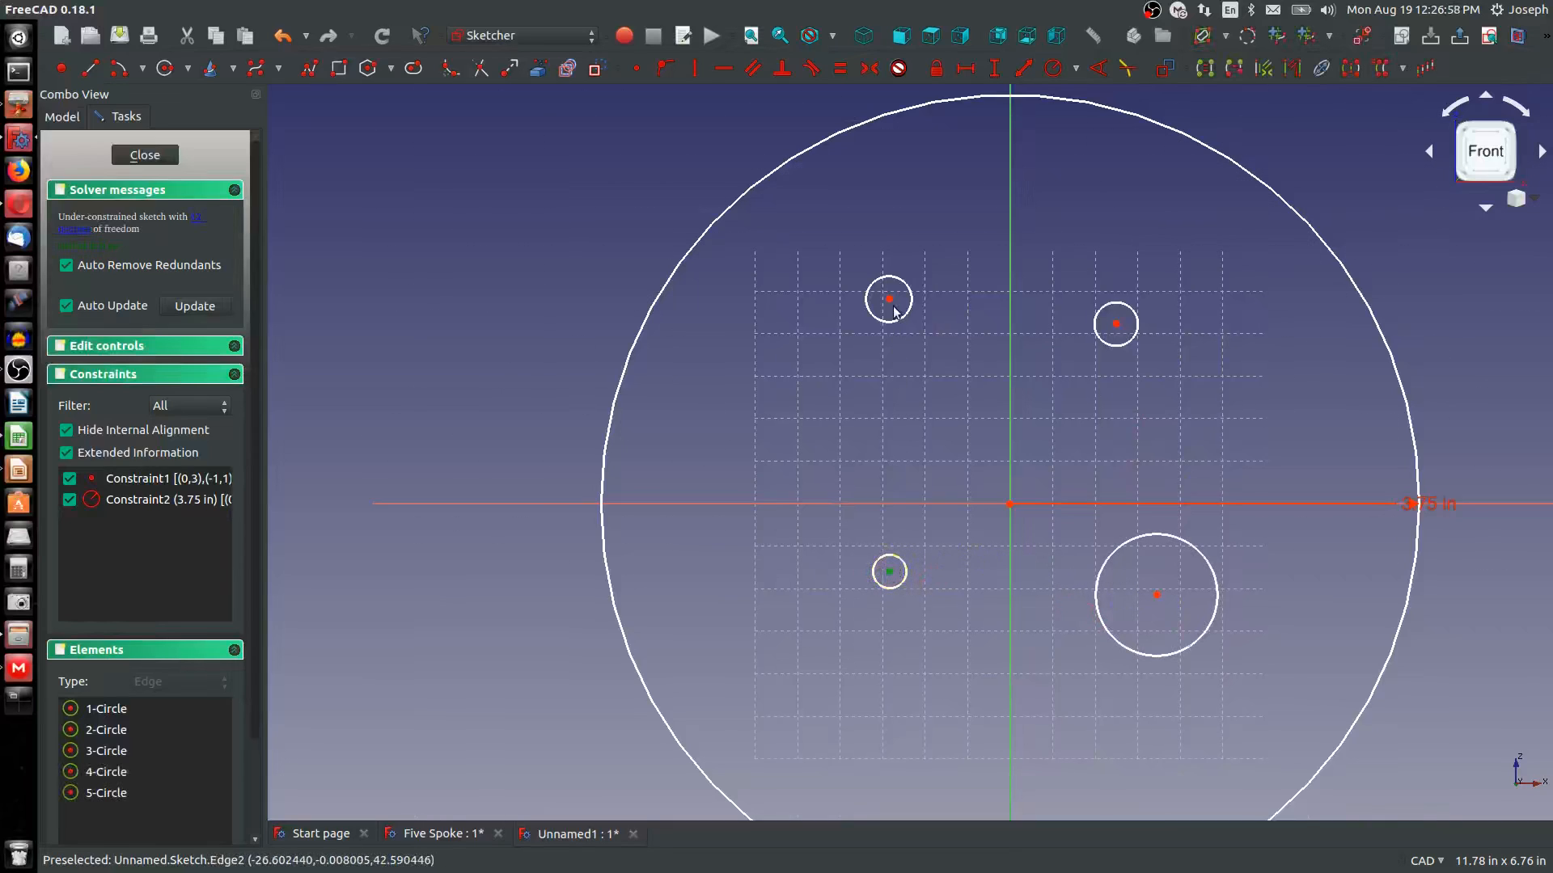
{"action": "left_click", "coordinate": [890, 301]}
{"action": "key", "text": "v"}
{"action": "left_click", "coordinate": [1116, 325]}
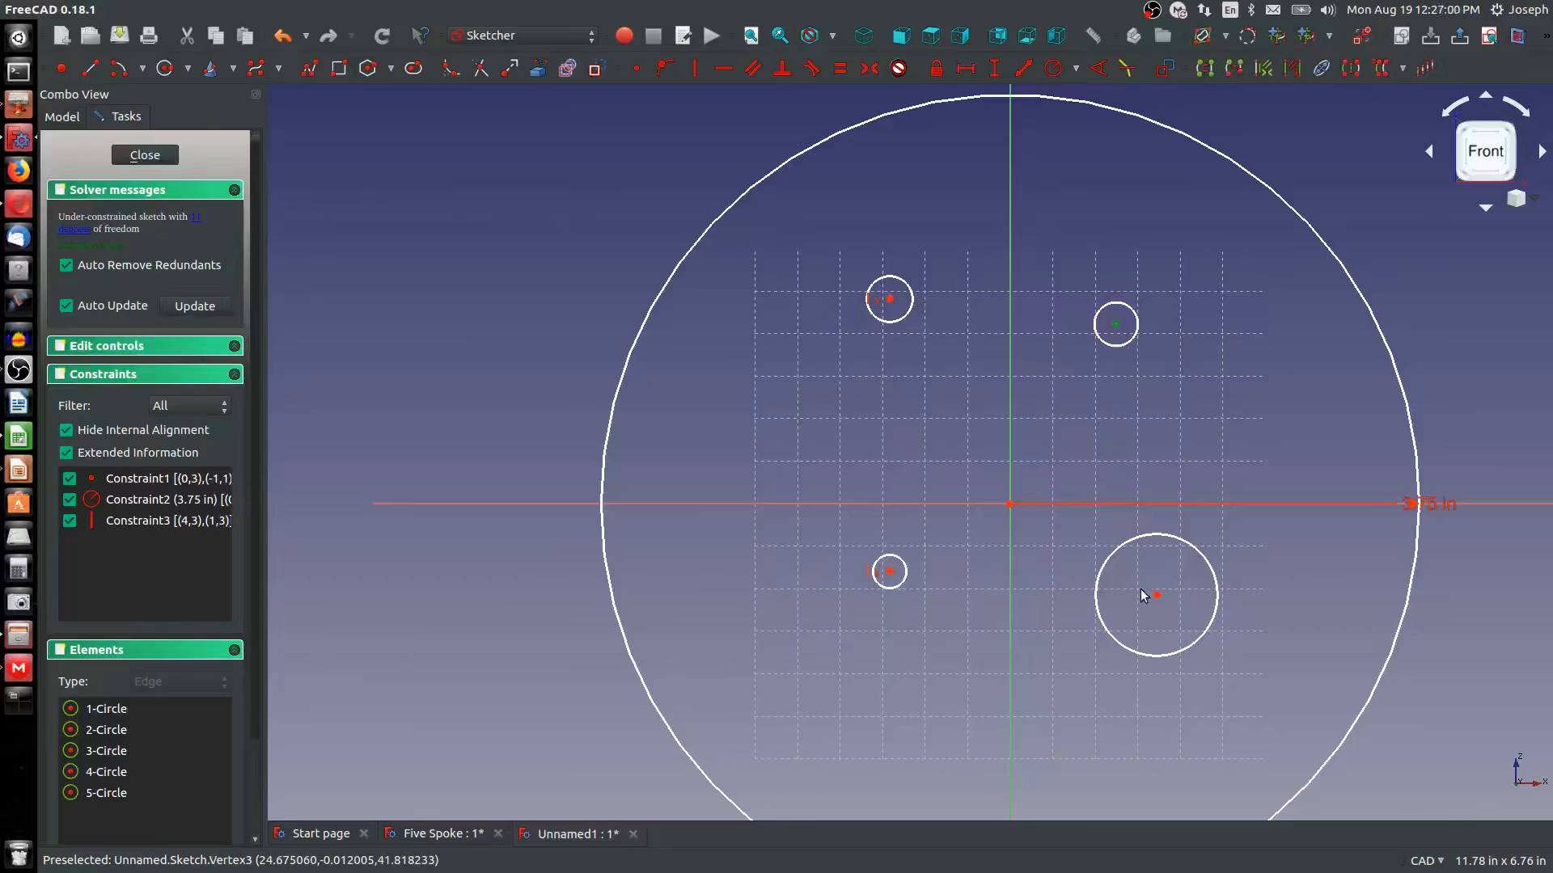
{"action": "left_click", "coordinate": [1156, 596]}
{"action": "key", "text": "v"}
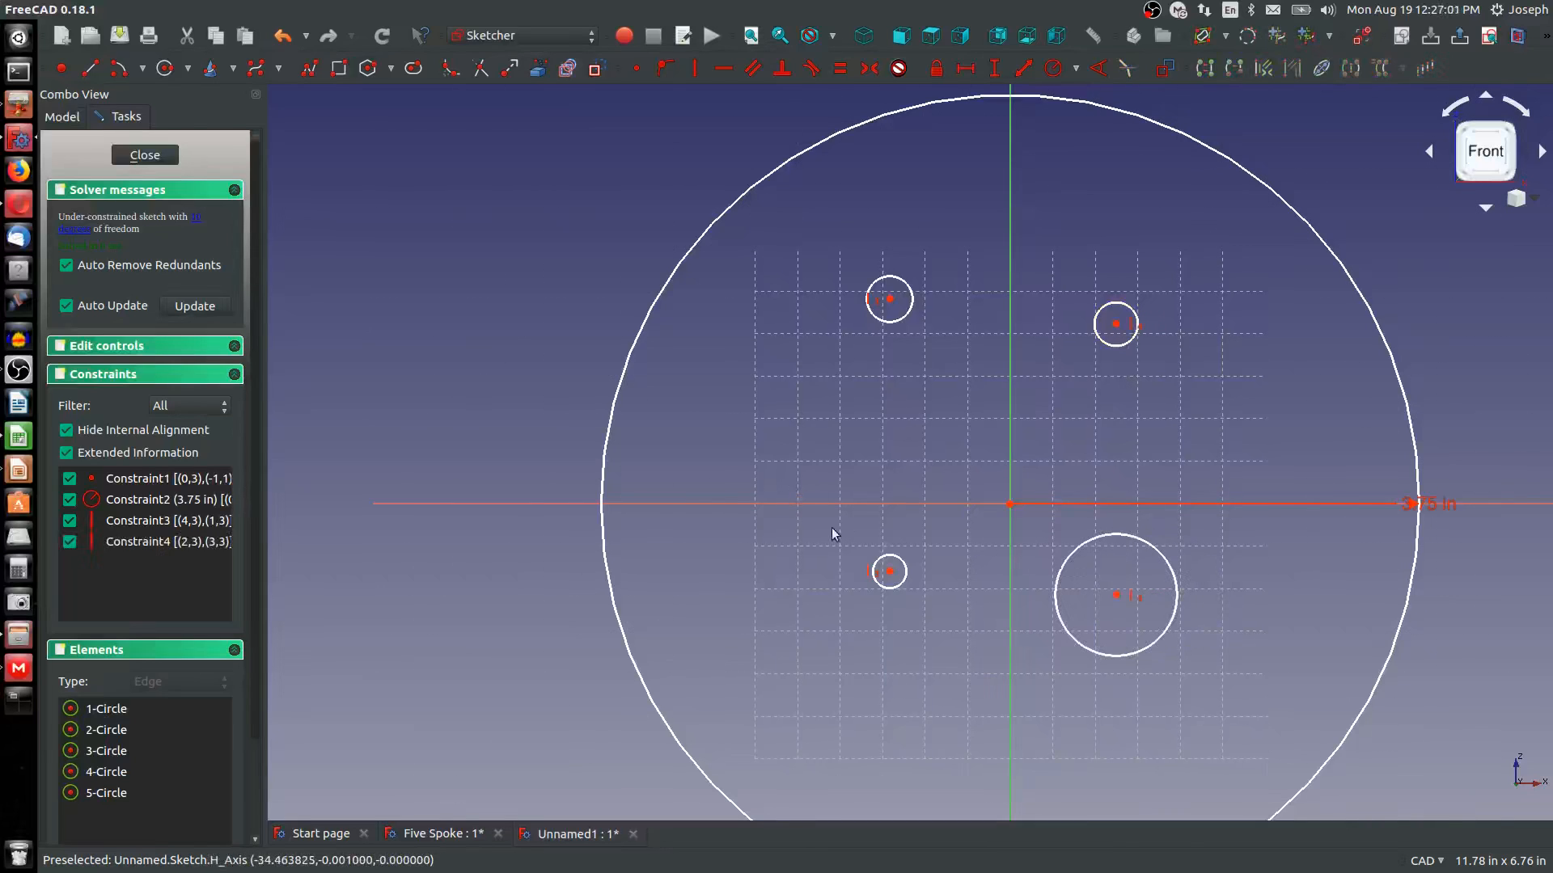
Constrain the lower pair and the upper pair of small circle centres horizontally, and reposition the circles into a wider rectangle
{"action": "left_click", "coordinate": [890, 571]}
{"action": "left_click", "coordinate": [1116, 596]}
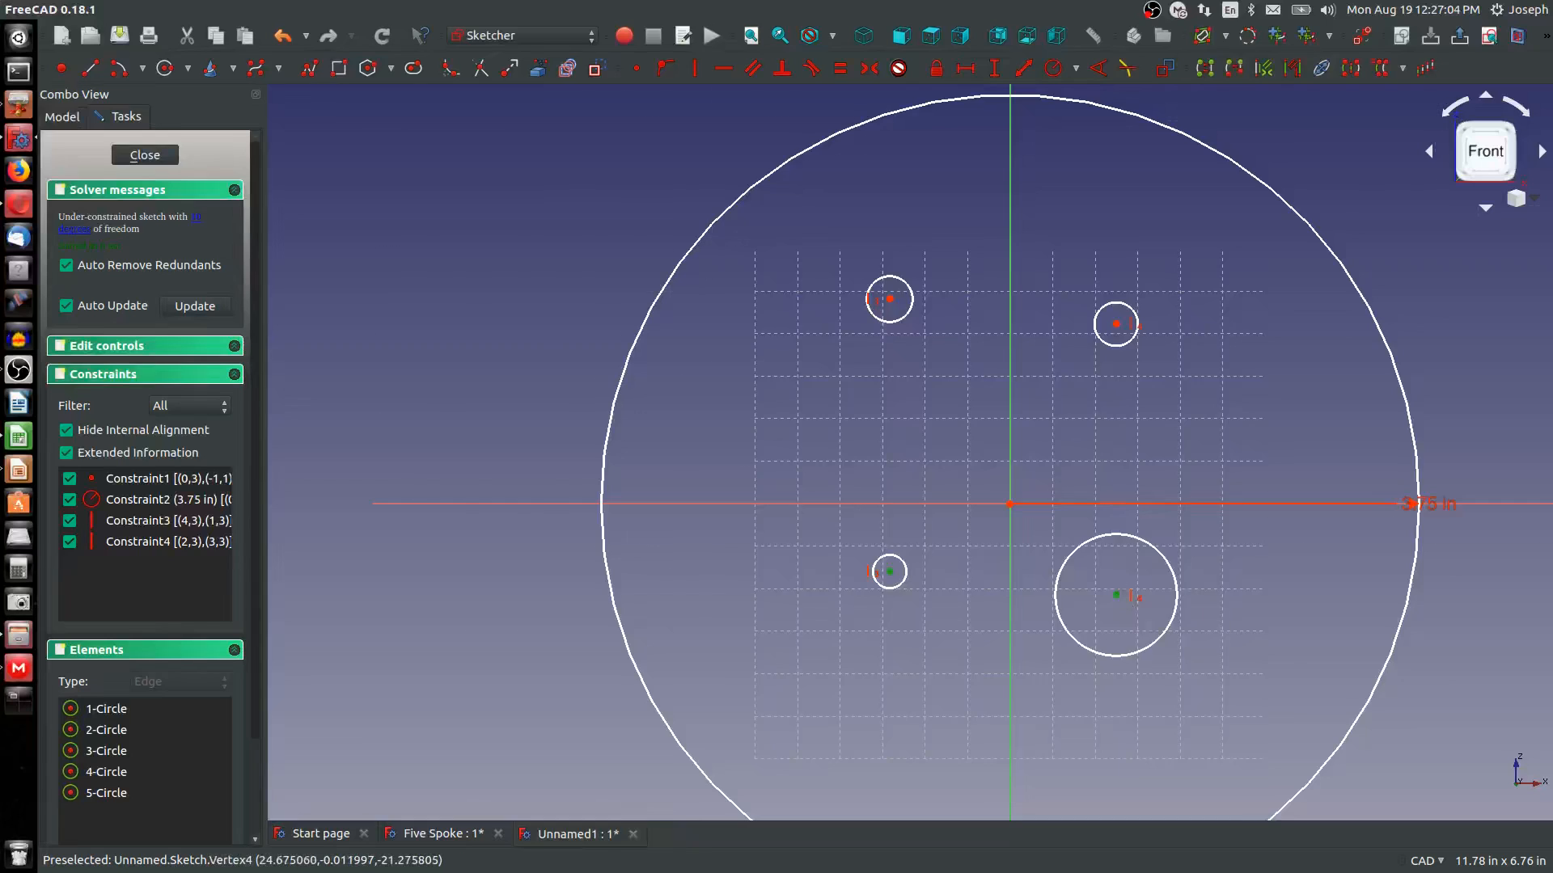
{"action": "key", "text": "h"}
{"action": "left_click_drag", "start_coordinate": [892, 303], "coordinate": [899, 302]}
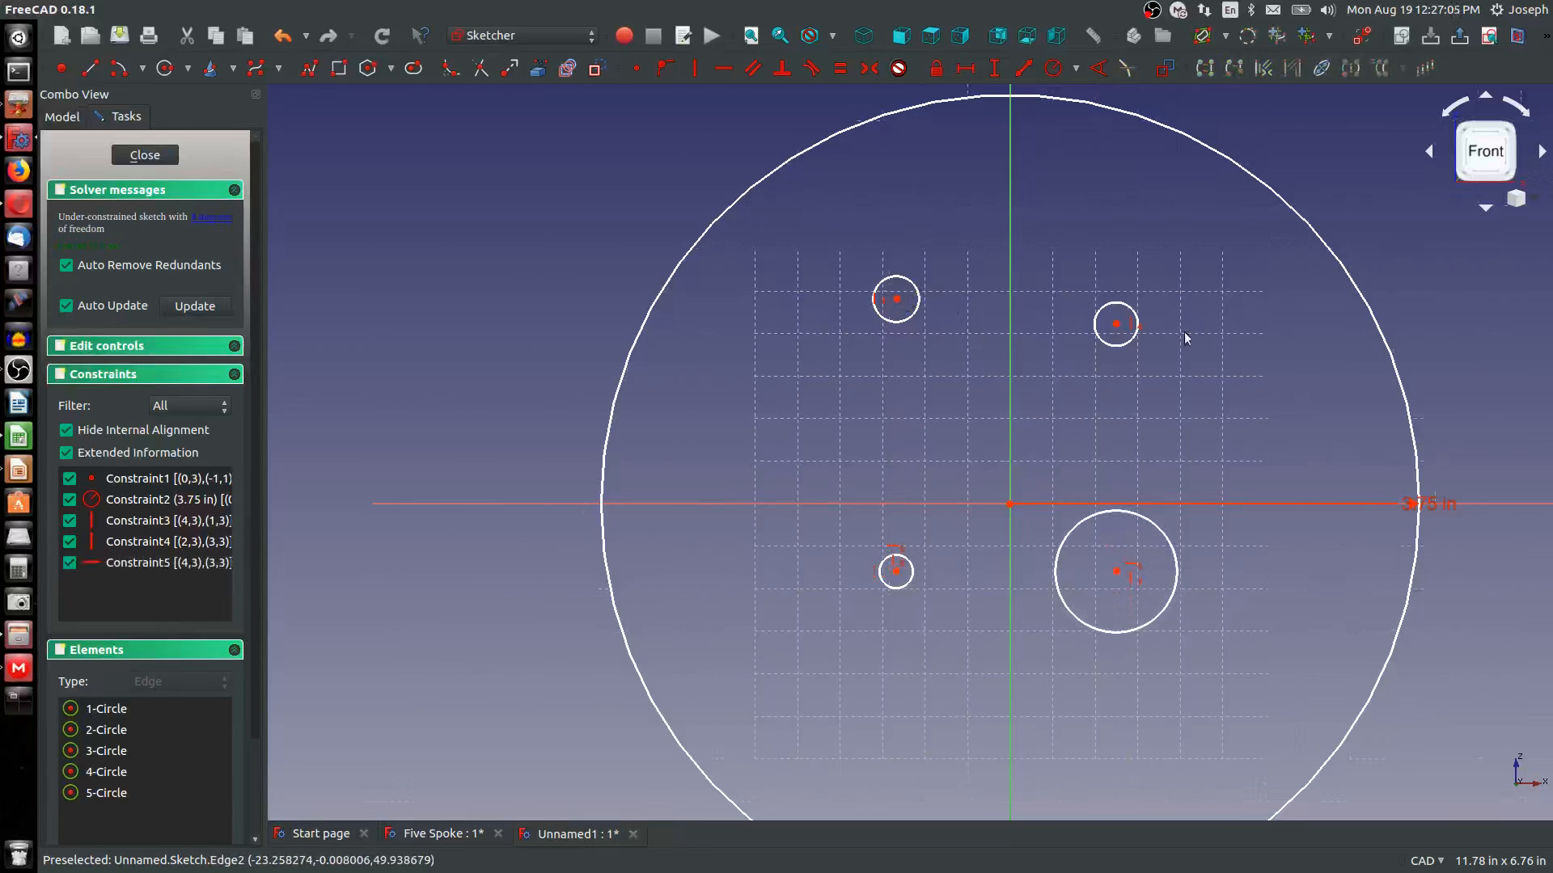
{"action": "left_click", "coordinate": [897, 300]}
{"action": "left_click", "coordinate": [1116, 324]}
{"action": "key", "text": "h"}
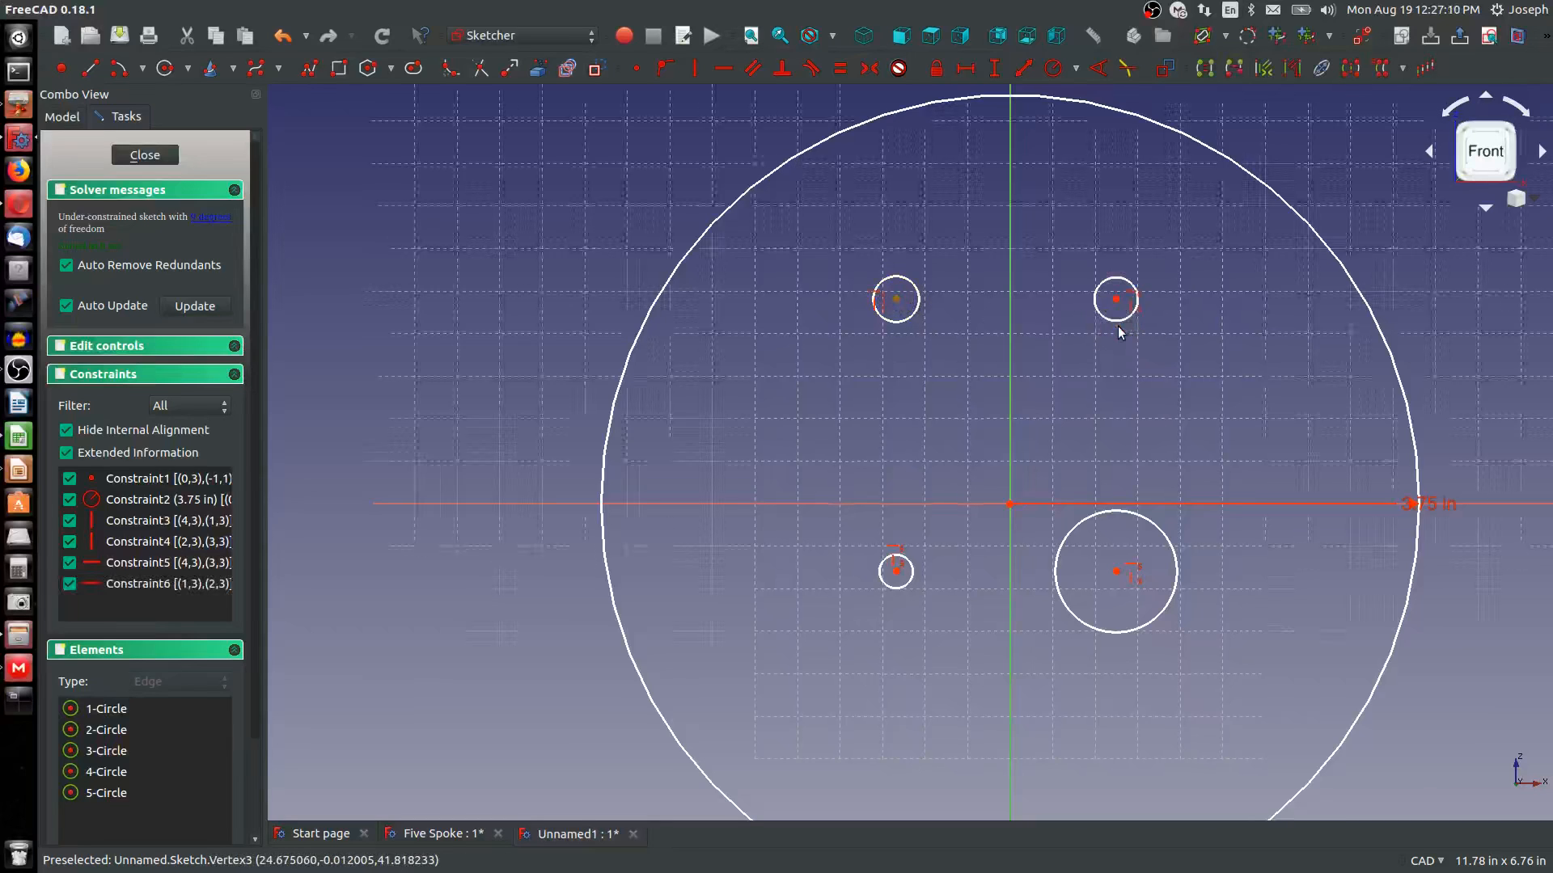
{"action": "left_click_drag", "start_coordinate": [1116, 310], "coordinate": [1098, 376]}
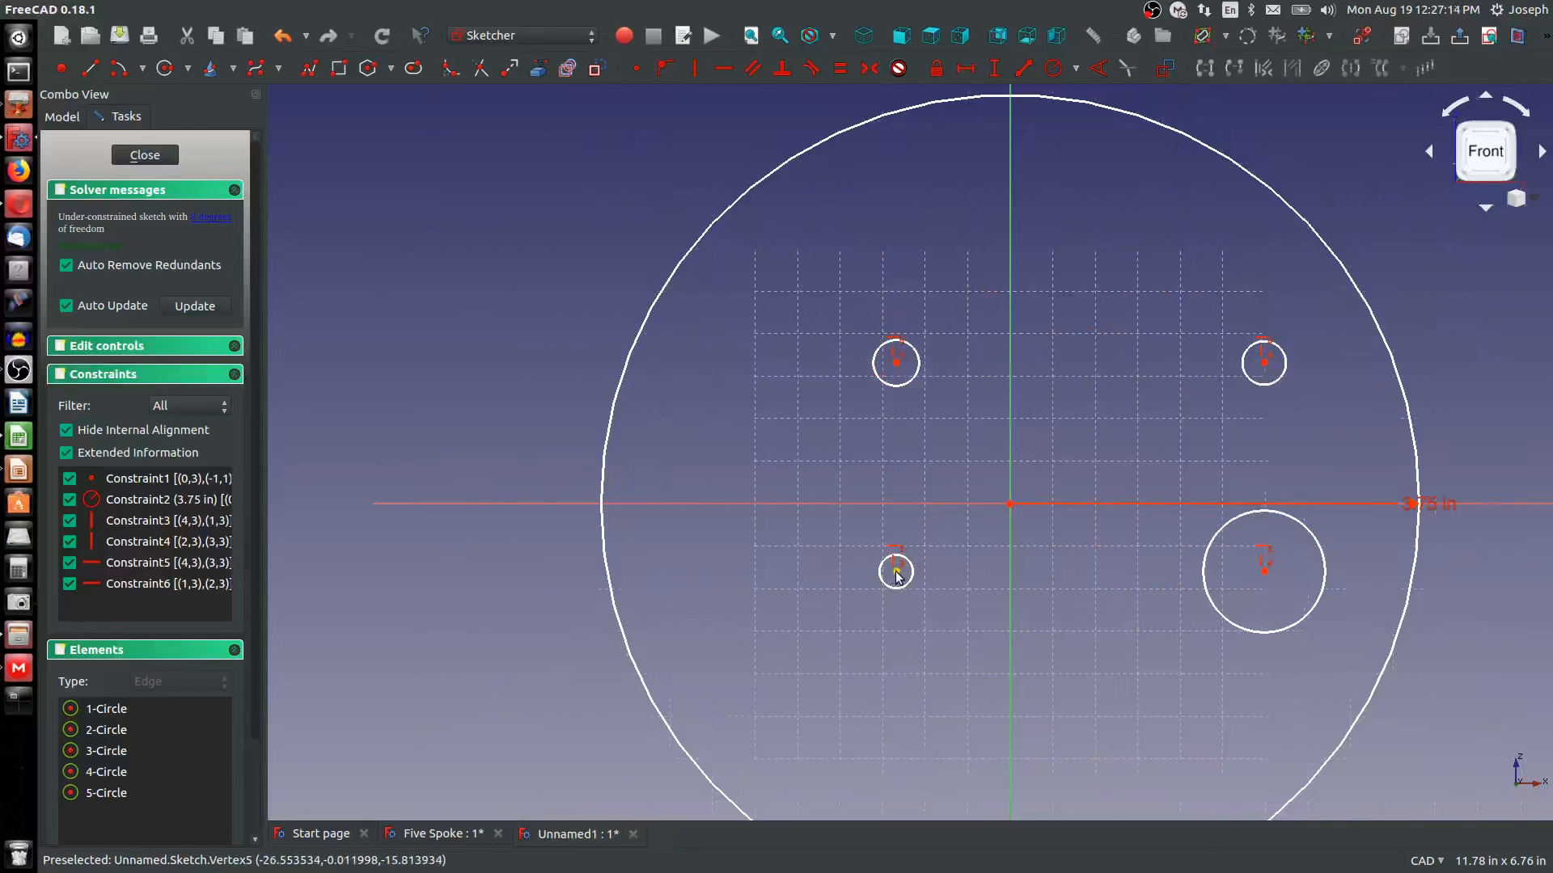
{"action": "left_click_drag", "start_coordinate": [896, 572], "coordinate": [905, 629]}
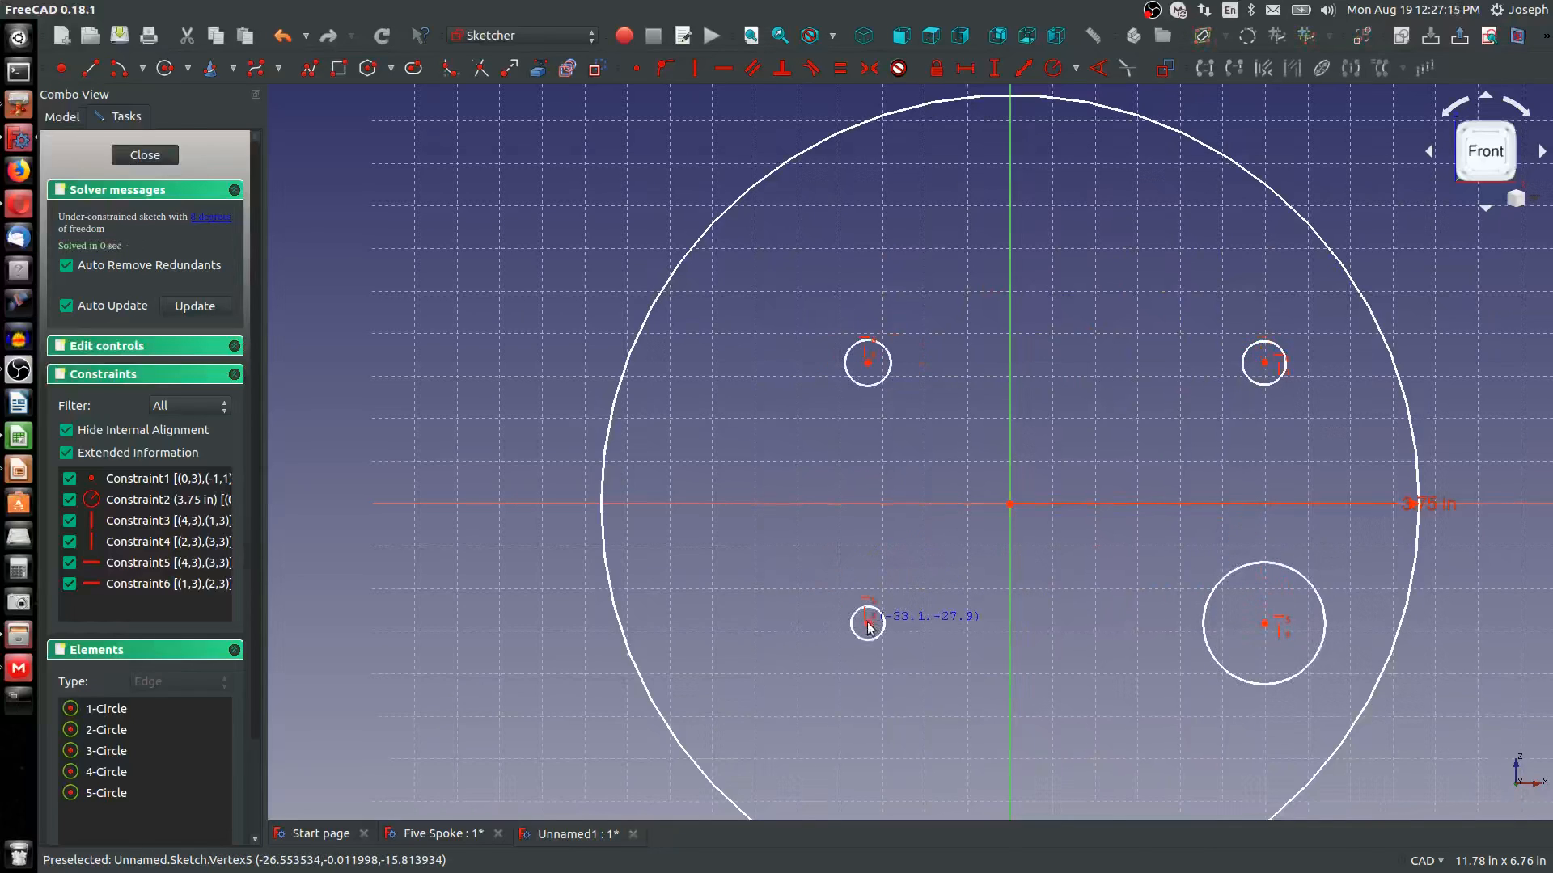
Apply an equality constraint to the four small circles
{"action": "left_click", "coordinate": [876, 385]}
{"action": "left_click", "coordinate": [1292, 379]}
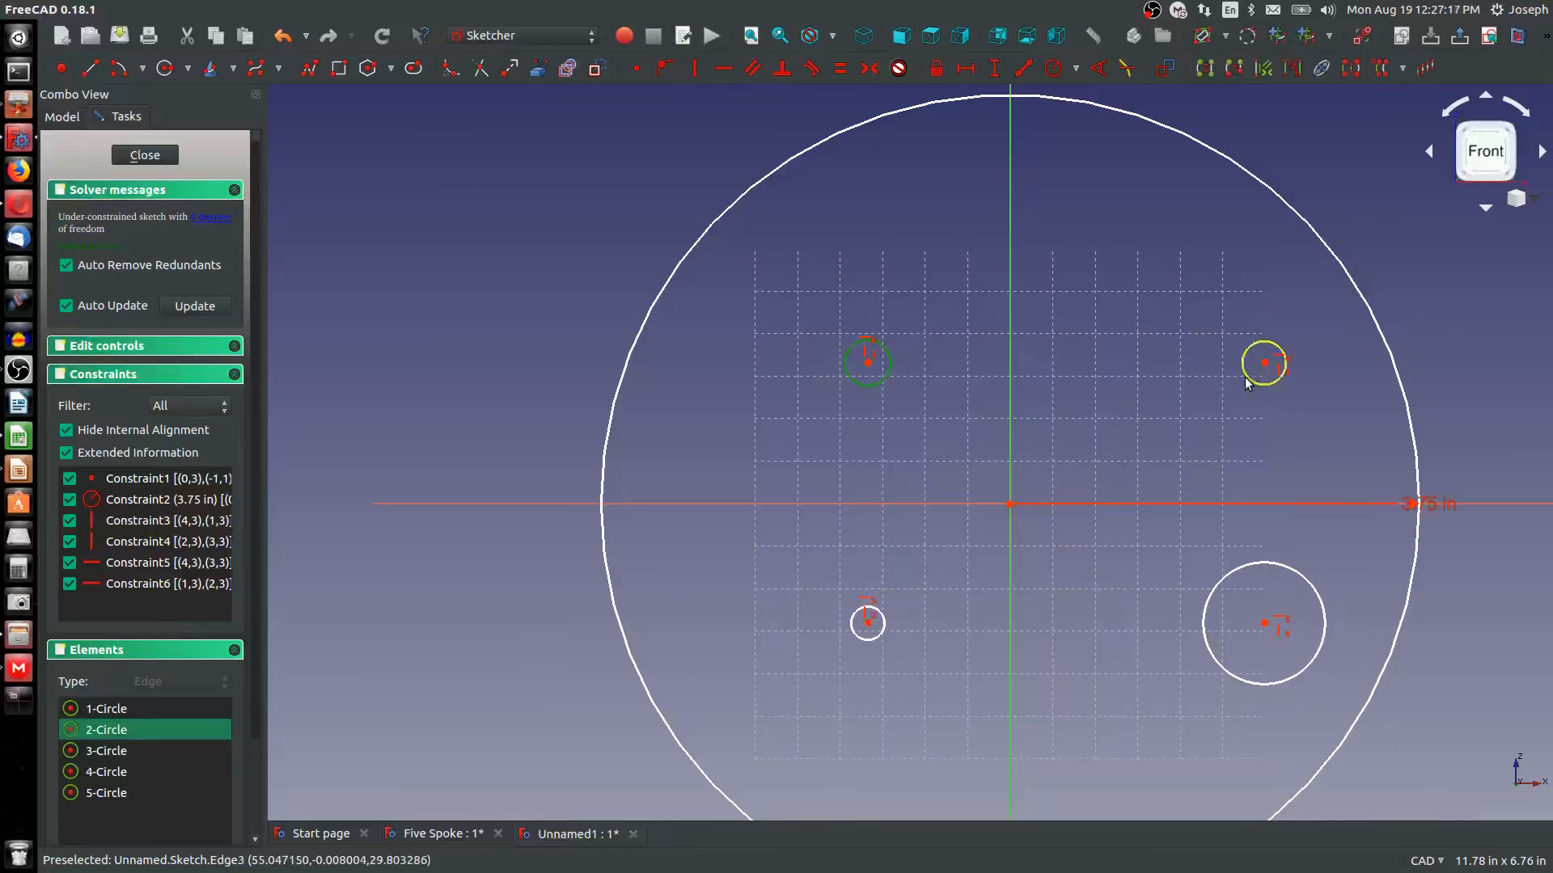
{"action": "left_click", "coordinate": [1217, 587]}
{"action": "left_click", "coordinate": [884, 617]}
{"action": "key", "text": "e"}
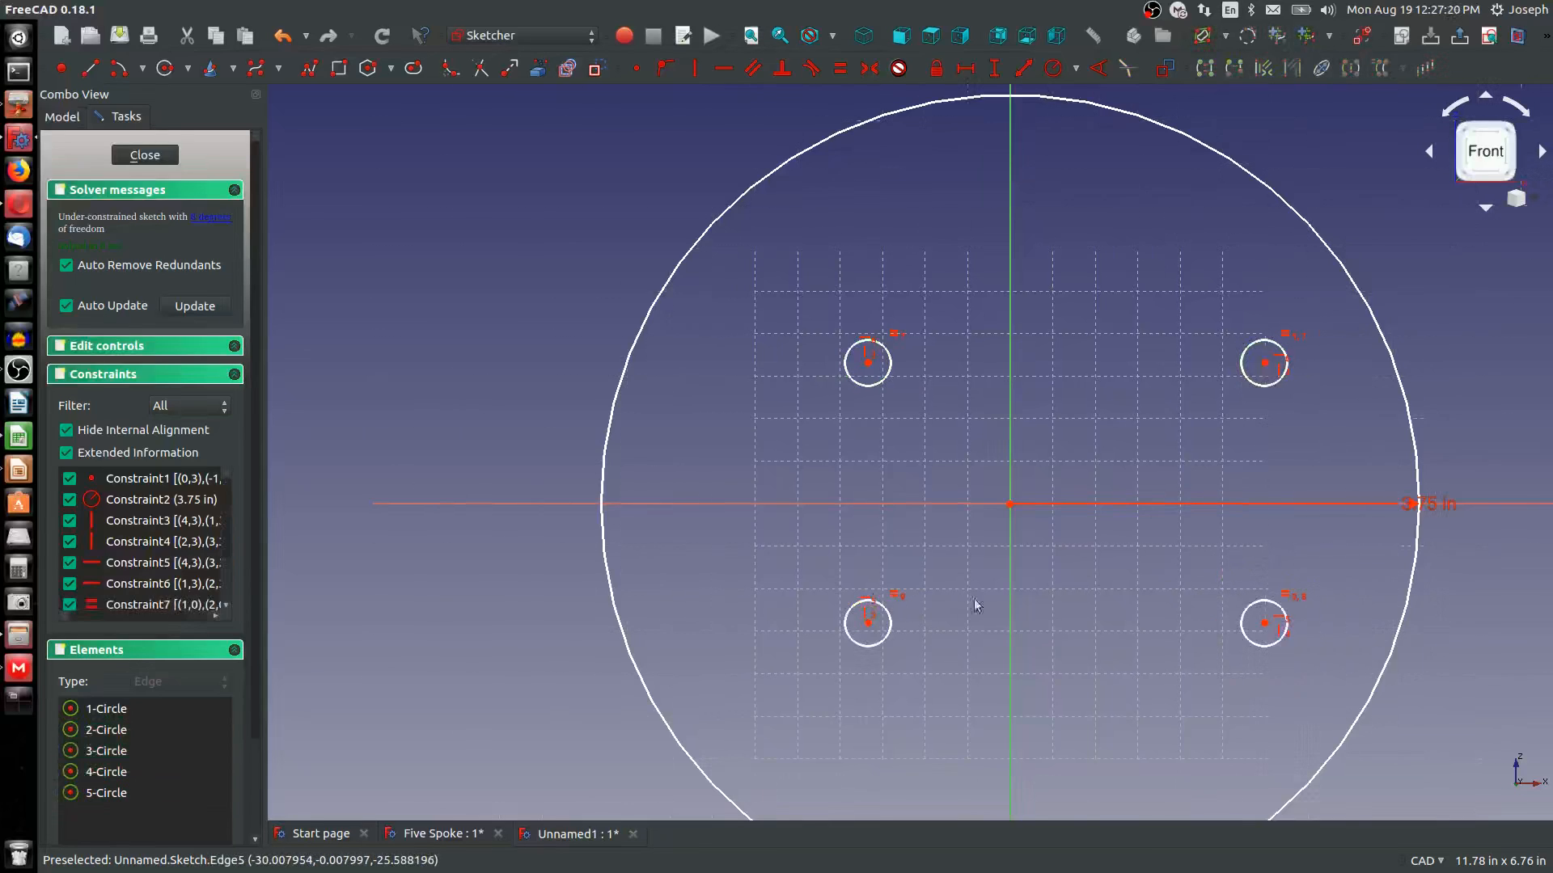
{"action": "left_click", "coordinate": [994, 68]}
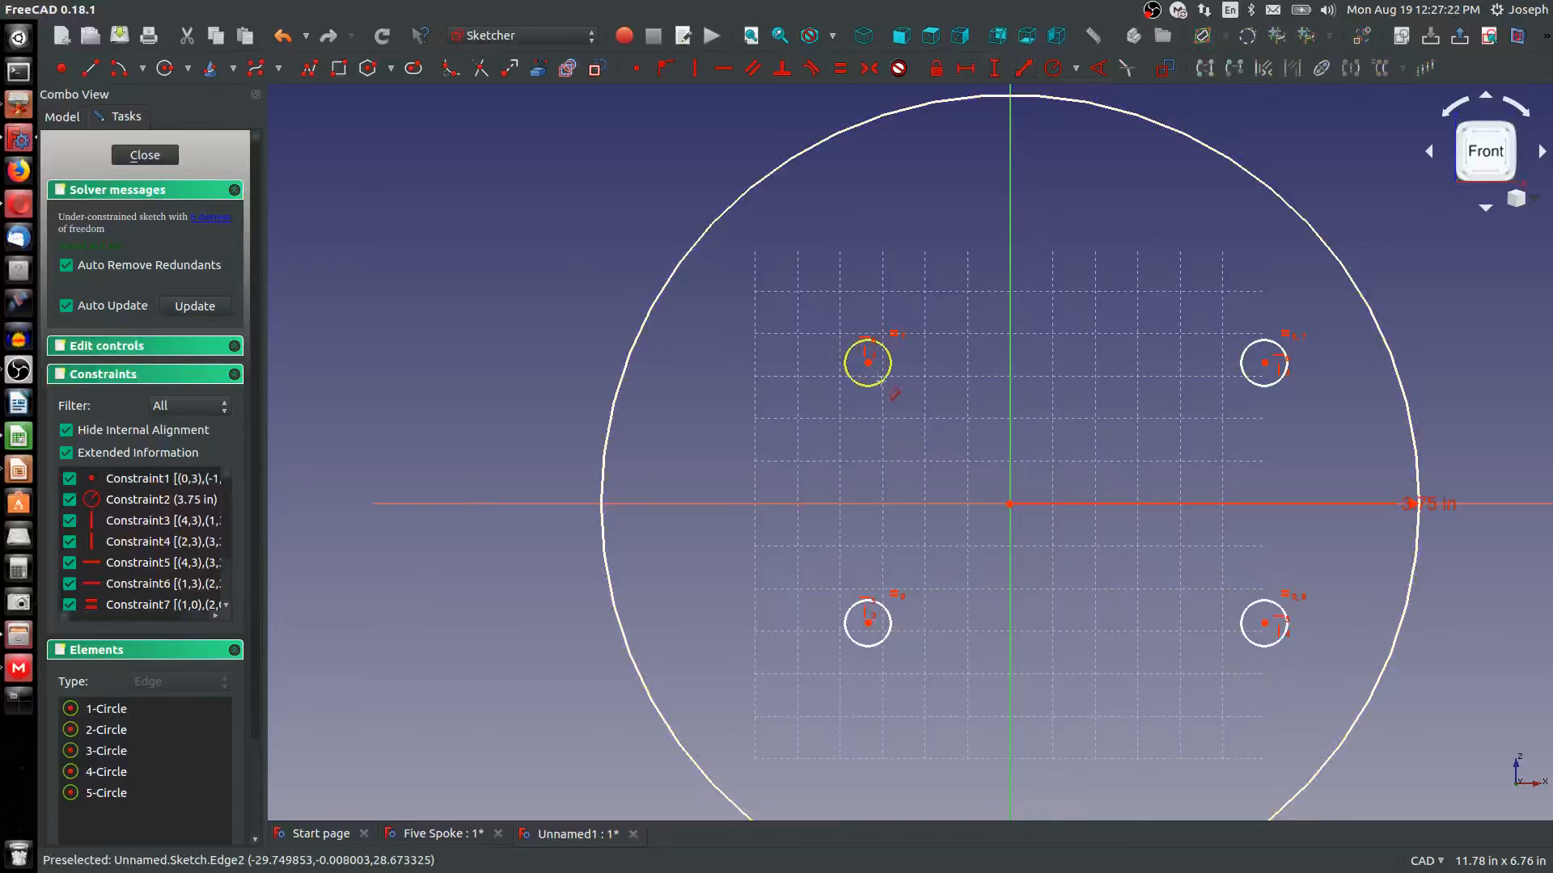
{"action": "left_click", "coordinate": [868, 364]}
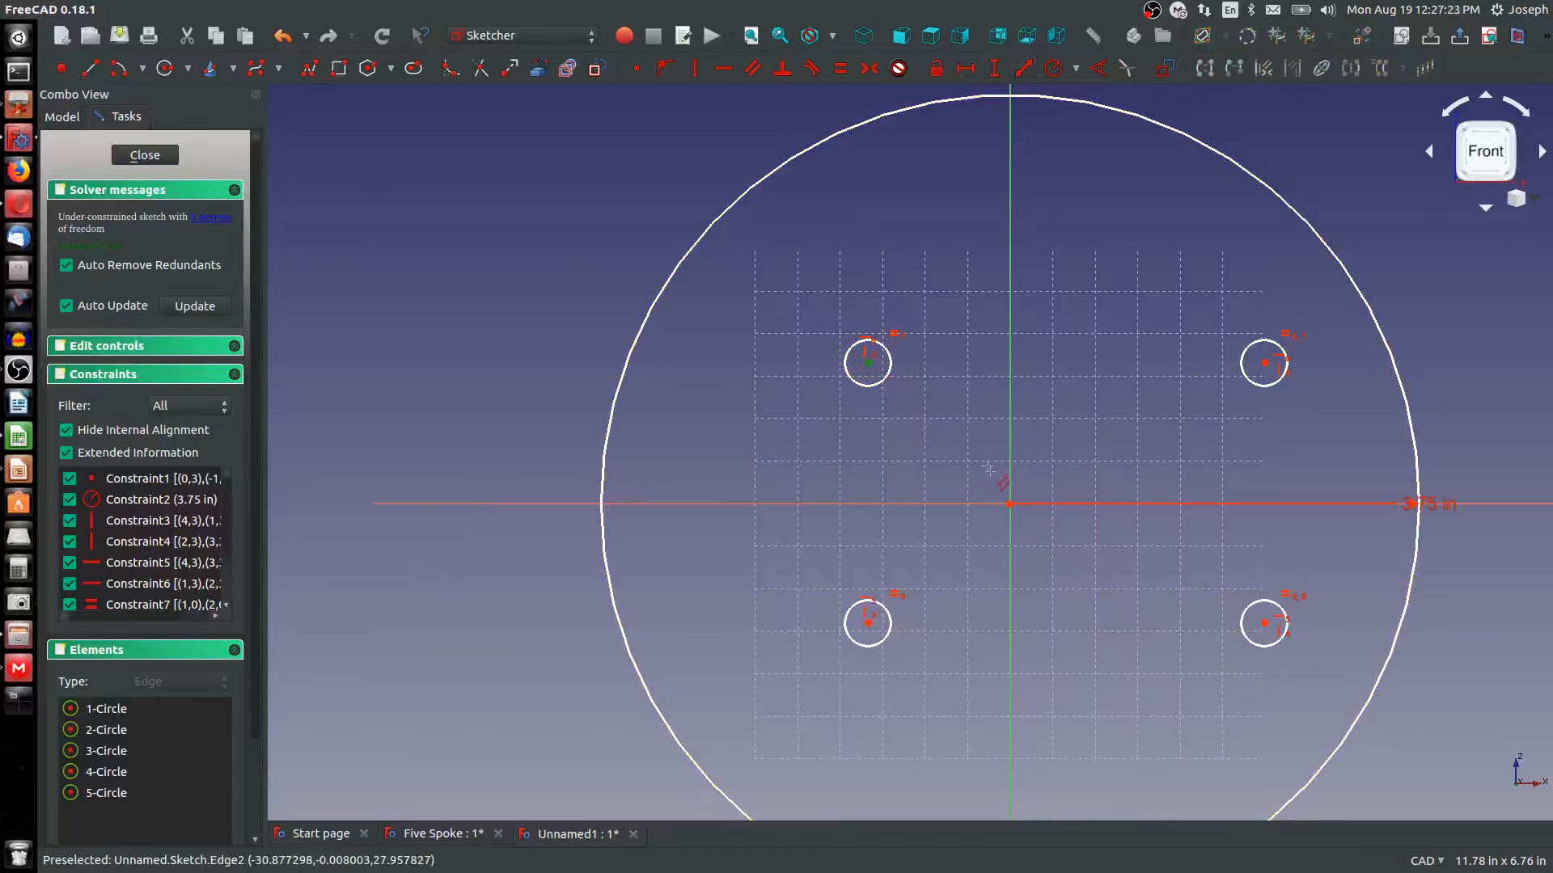
{"action": "left_click", "coordinate": [1009, 504]}
{"action": "left_click", "coordinate": [838, 374]}
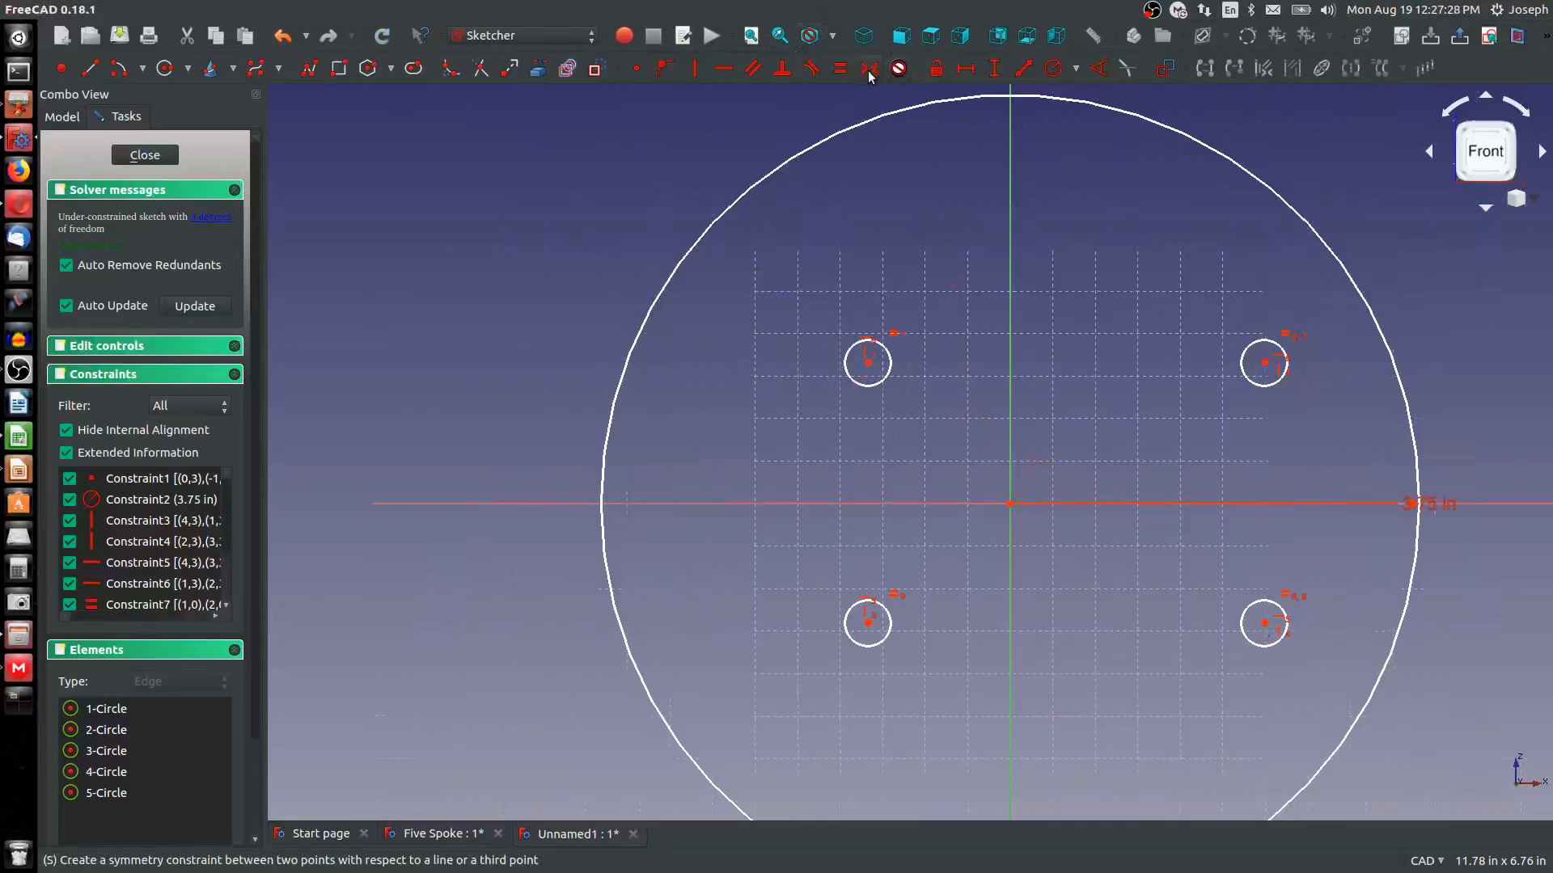
Make the upper-left and lower-right small circle centres symmetric about the sketch origin
{"action": "left_click", "coordinate": [868, 363]}
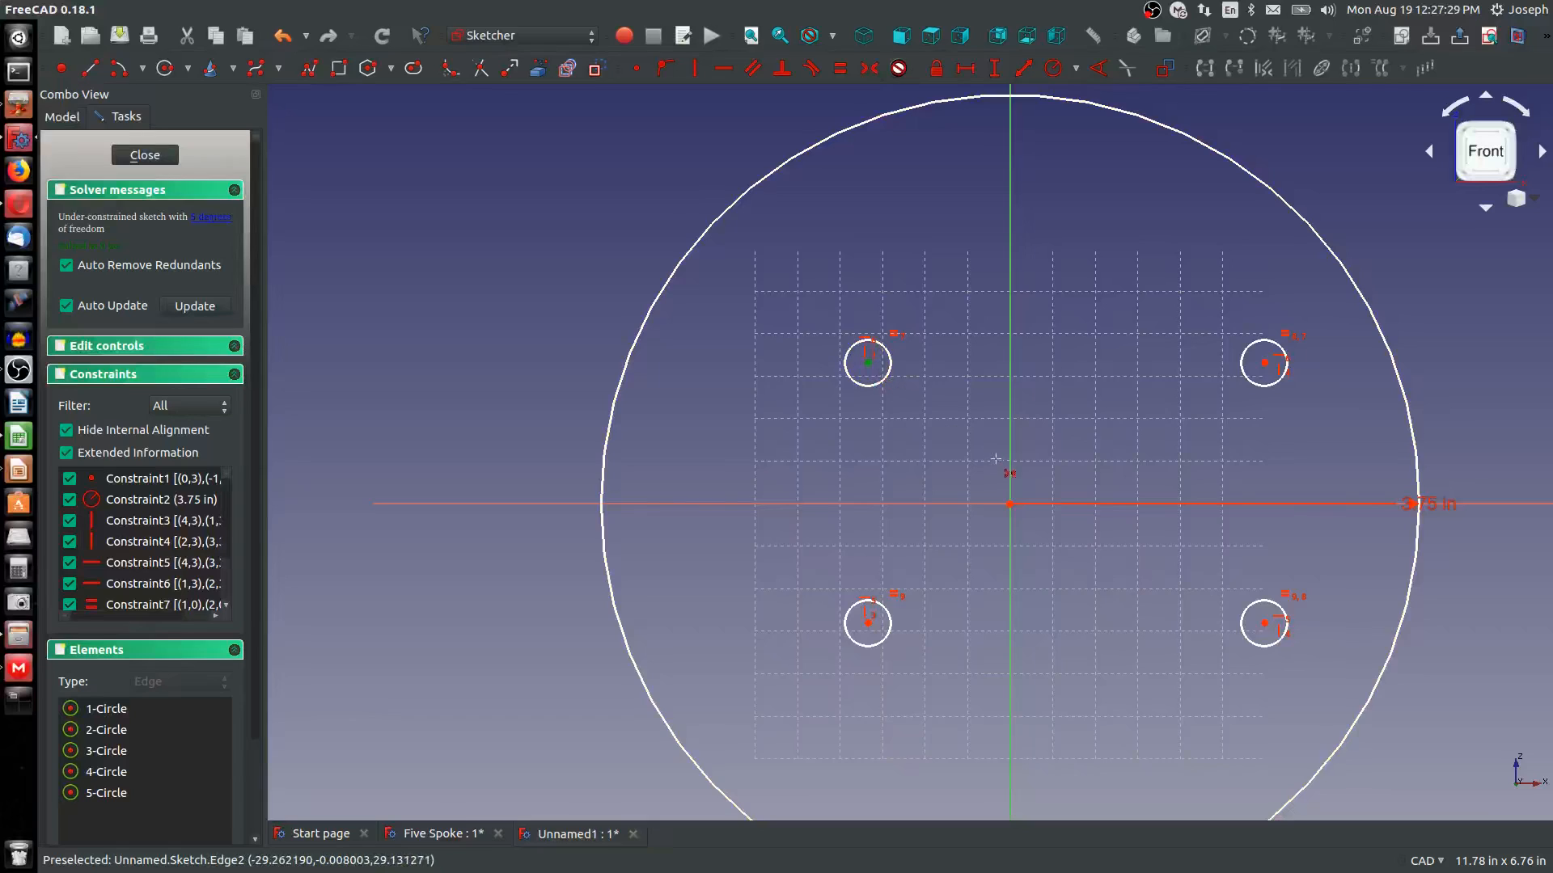
{"action": "left_click", "coordinate": [1009, 504]}
{"action": "left_click", "coordinate": [1264, 622]}
{"action": "key", "text": "s"}
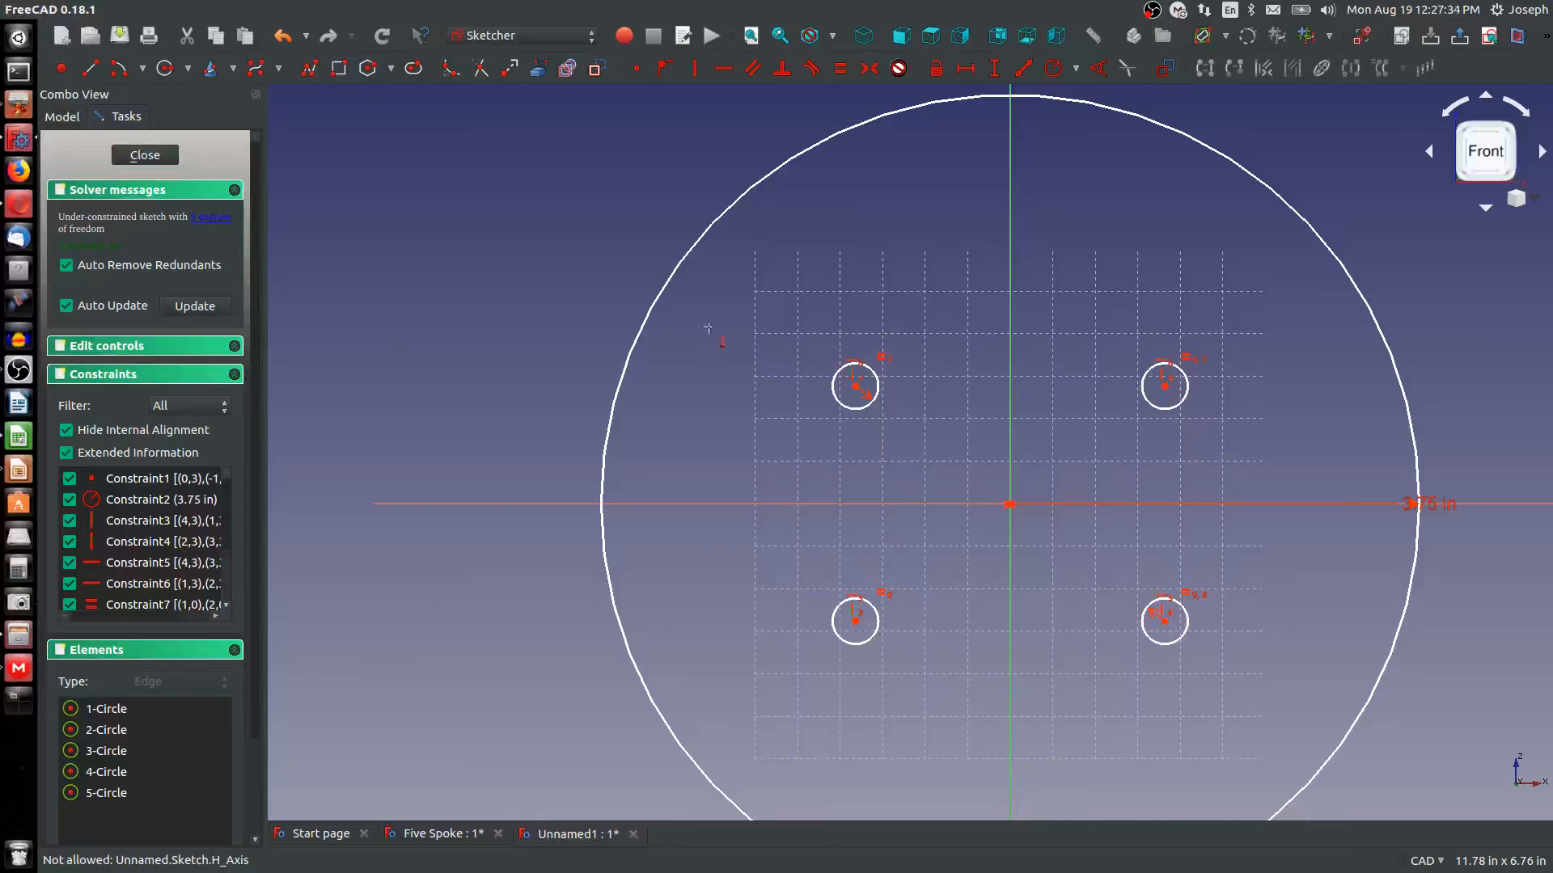
Constrain both the vertical and the horizontal distance between the small circles' centres to 4.5 in
{"action": "left_click", "coordinate": [855, 386]}
{"action": "left_click", "coordinate": [855, 621]}
{"action": "type", "text": "i"}
{"action": "type", "text": "4."}
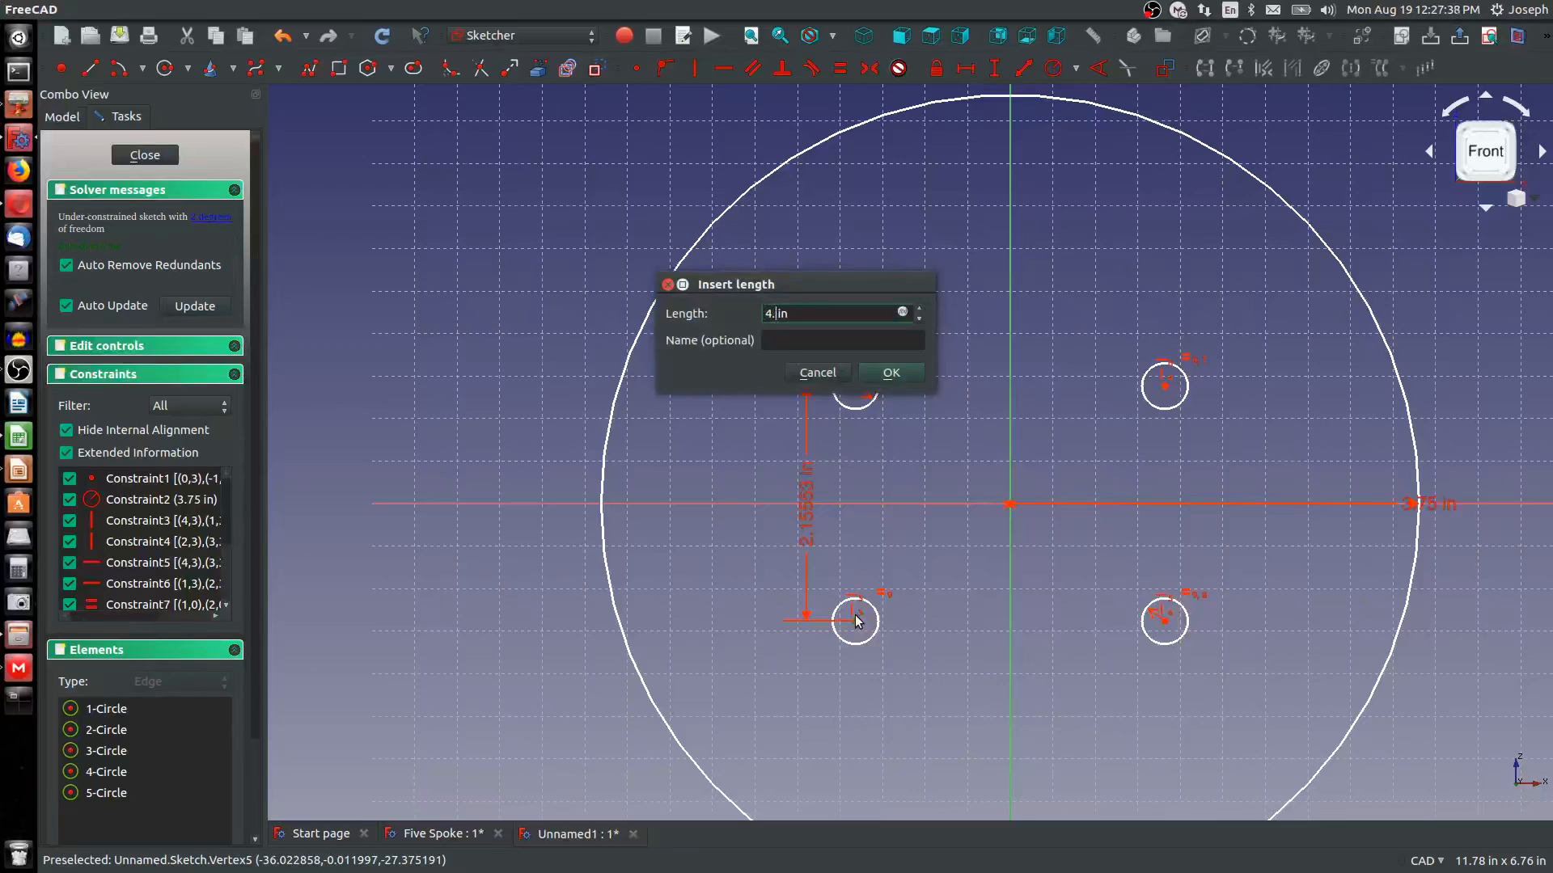
{"action": "type", "text": "5"}
{"action": "key", "text": "Return"}
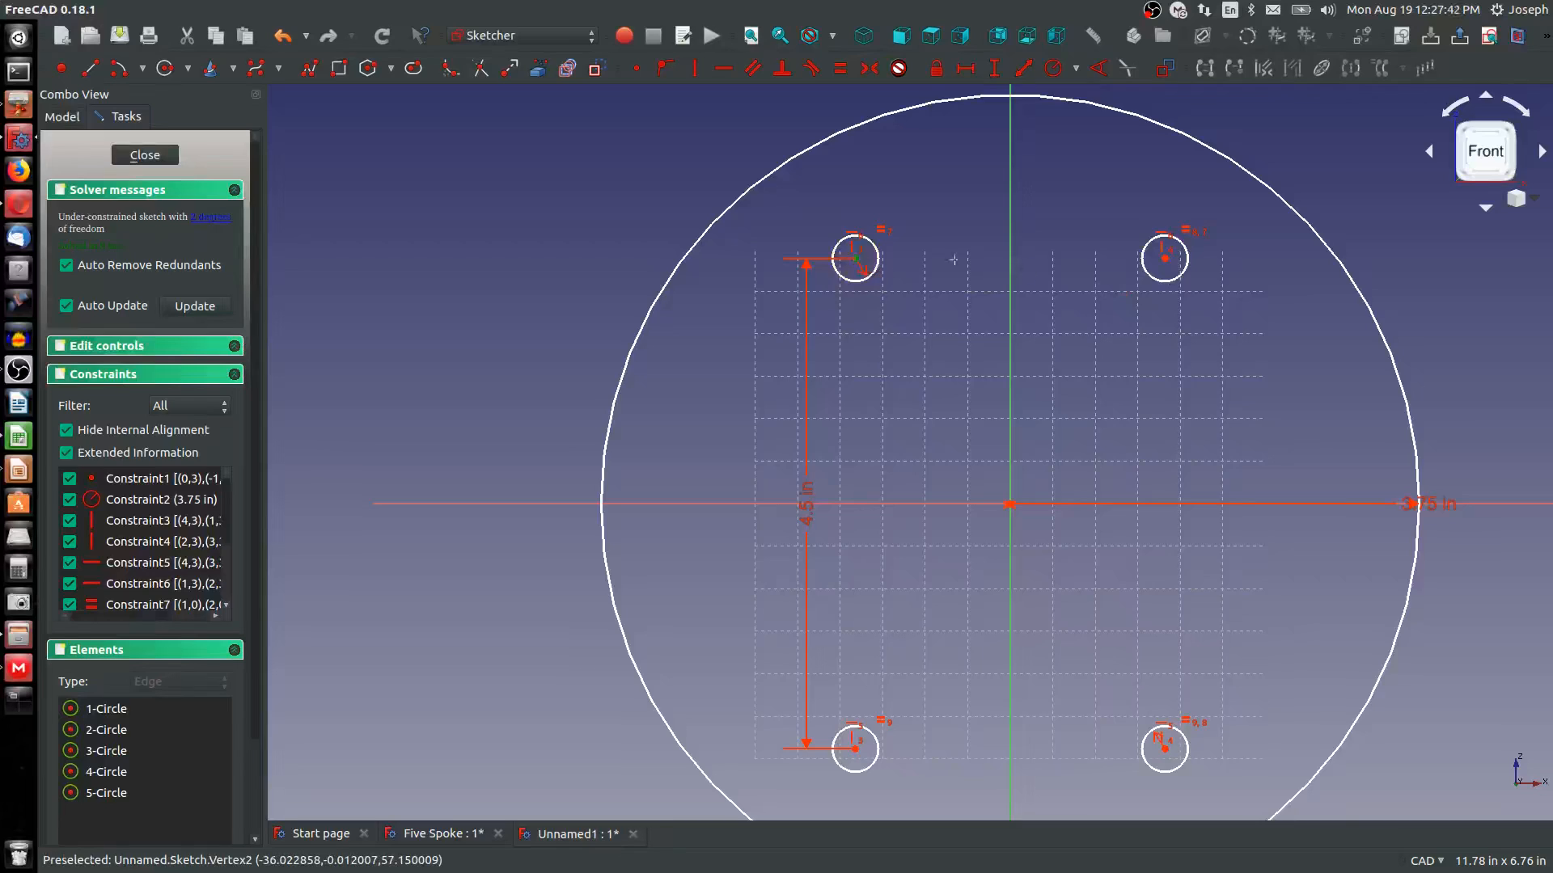
{"action": "left_click", "coordinate": [1166, 259]}
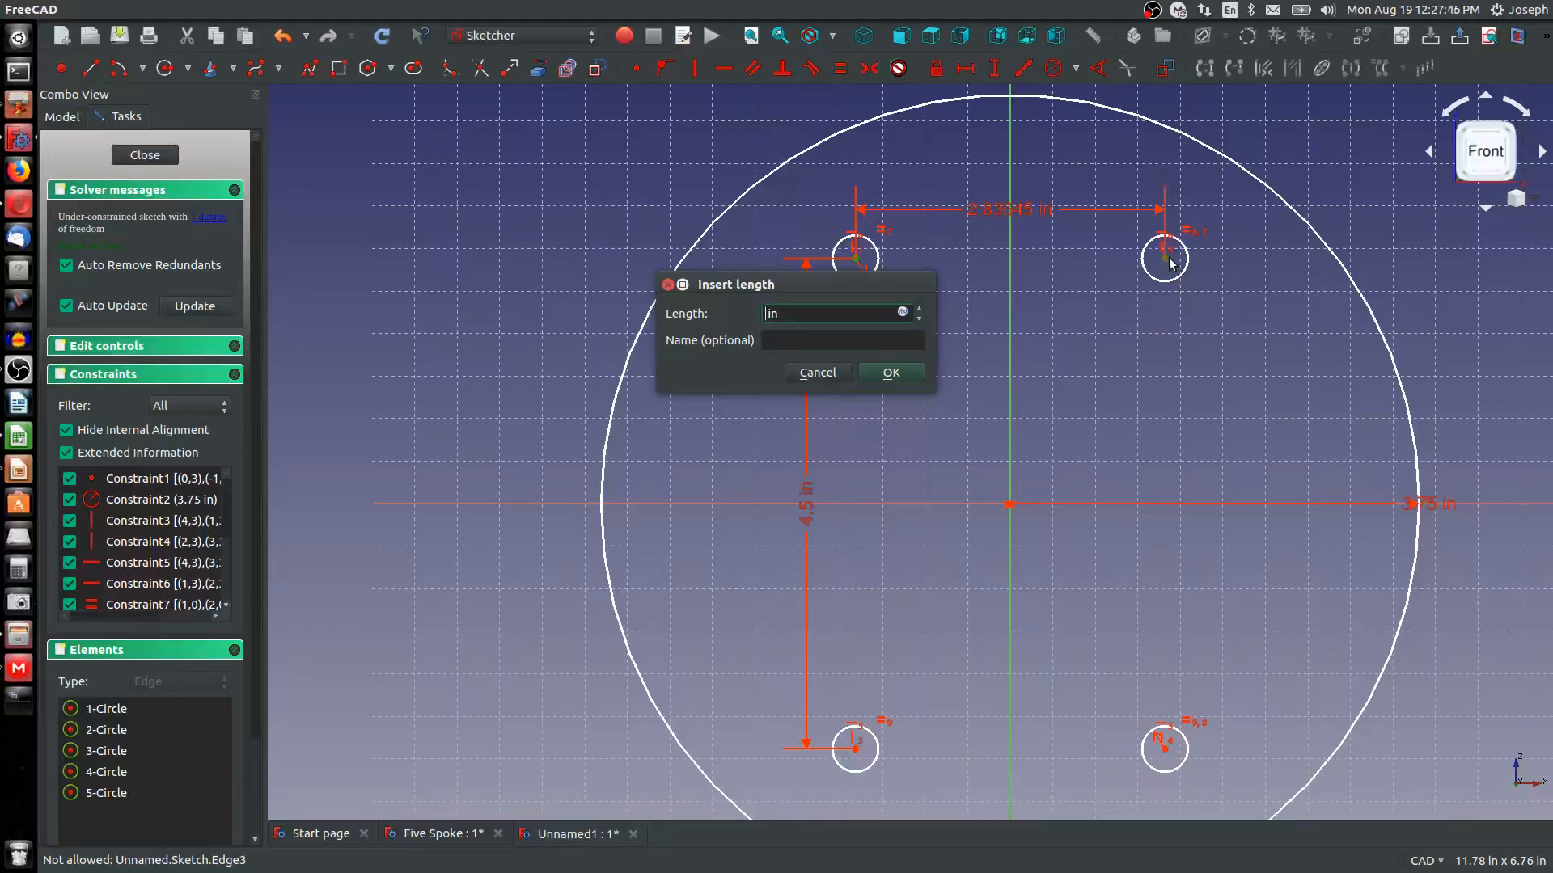
{"action": "key", "text": "Return"}
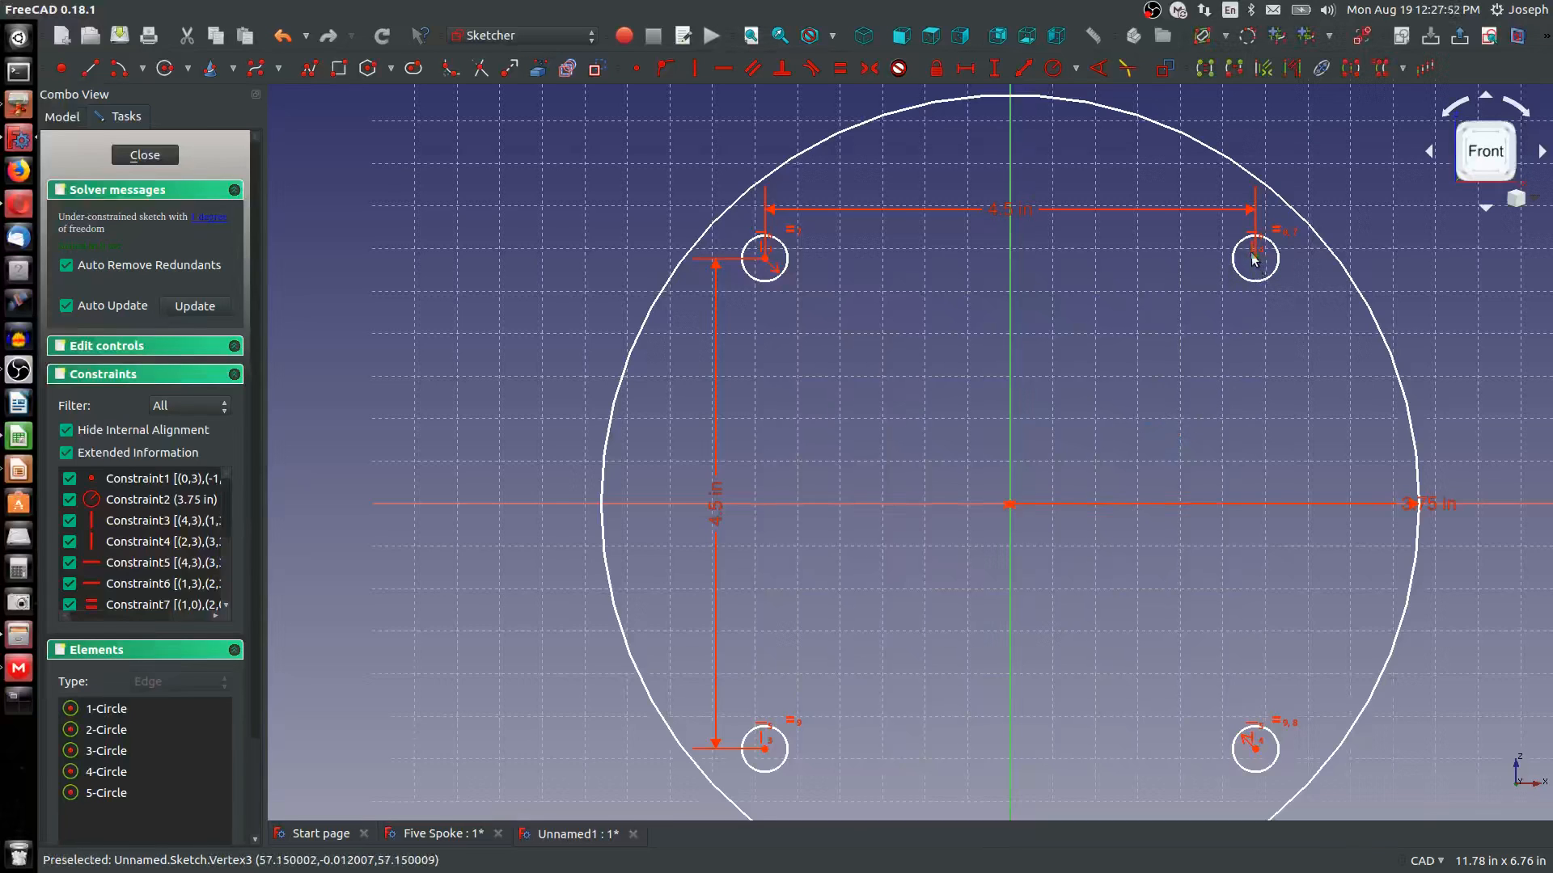
Enlarge the four equal small circles and constrain the upper-right one's radius to 0.25 in
{"action": "left_click_drag", "start_coordinate": [1250, 254], "coordinate": [1252, 348]}
{"action": "key", "text": "shift+r"}
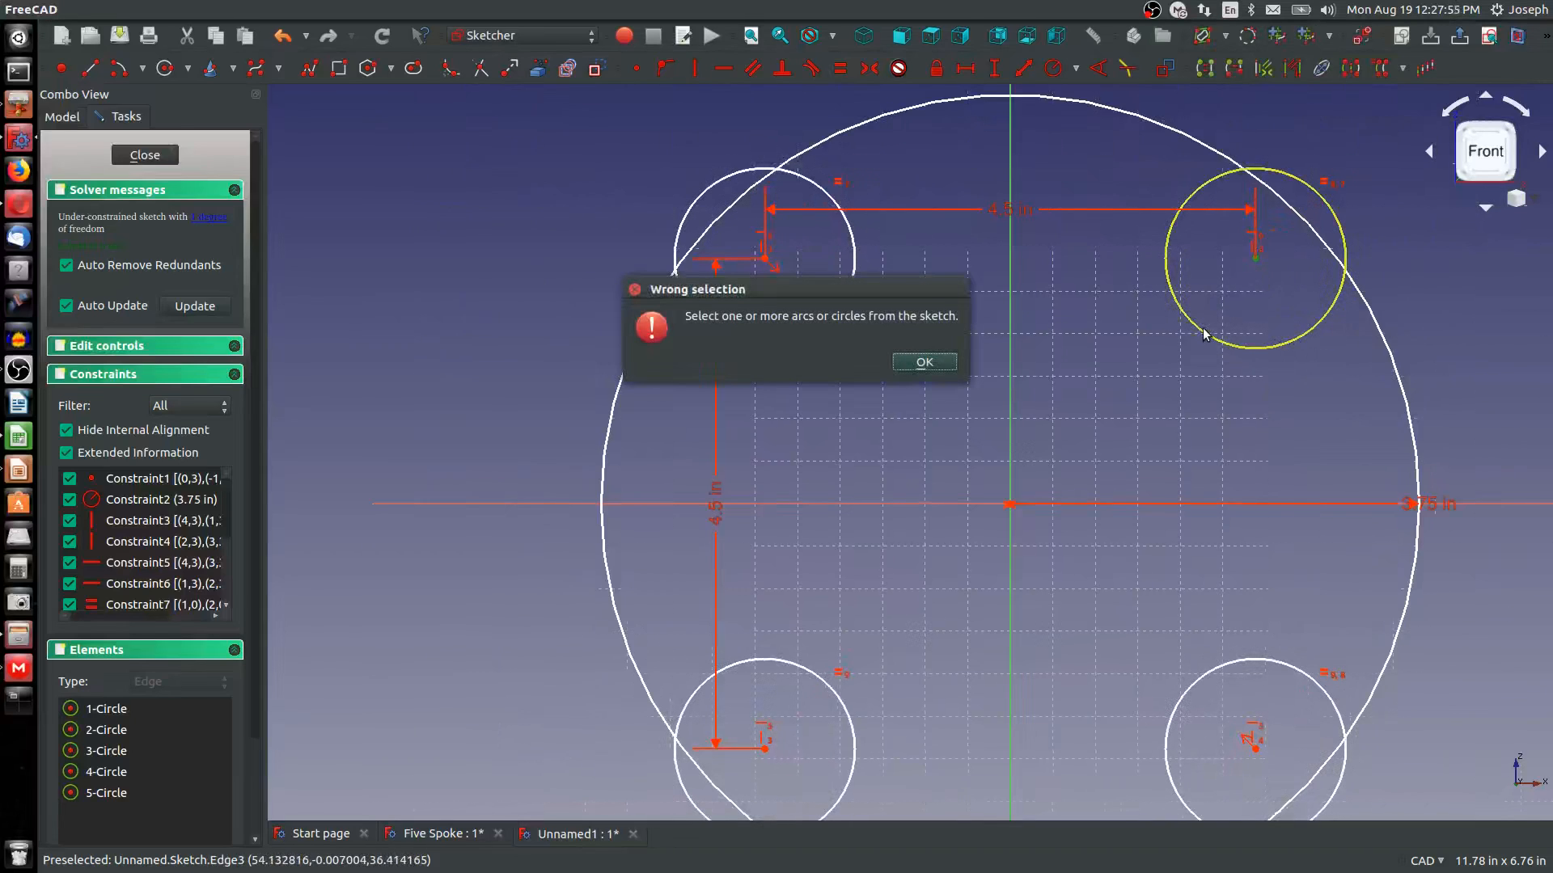
{"action": "left_click", "coordinate": [904, 359]}
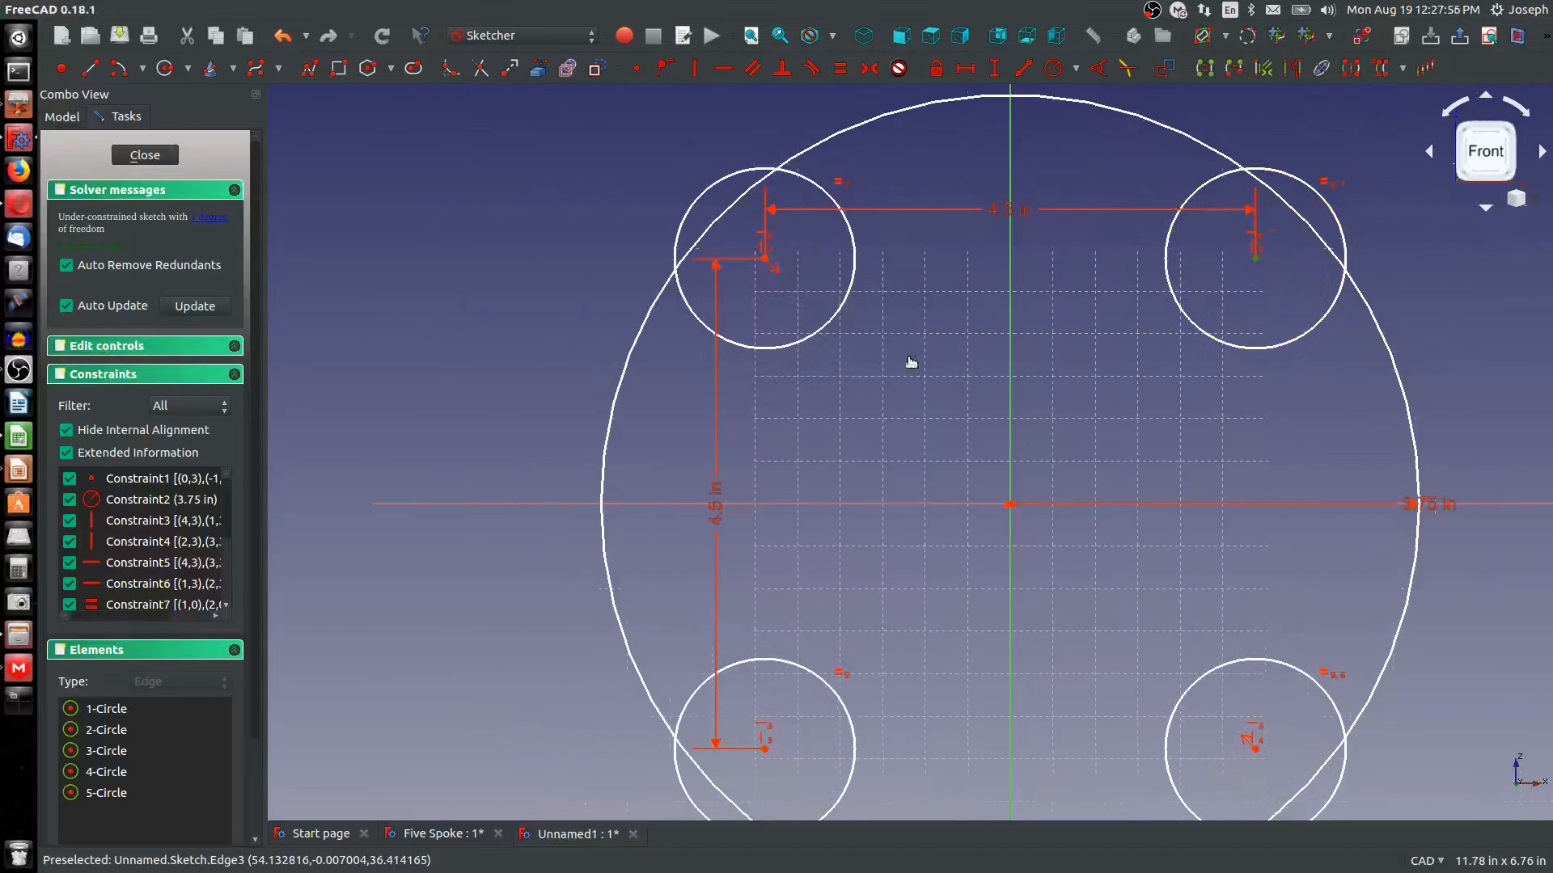
{"action": "left_click", "coordinate": [1219, 346]}
{"action": "key", "text": "shift+r"}
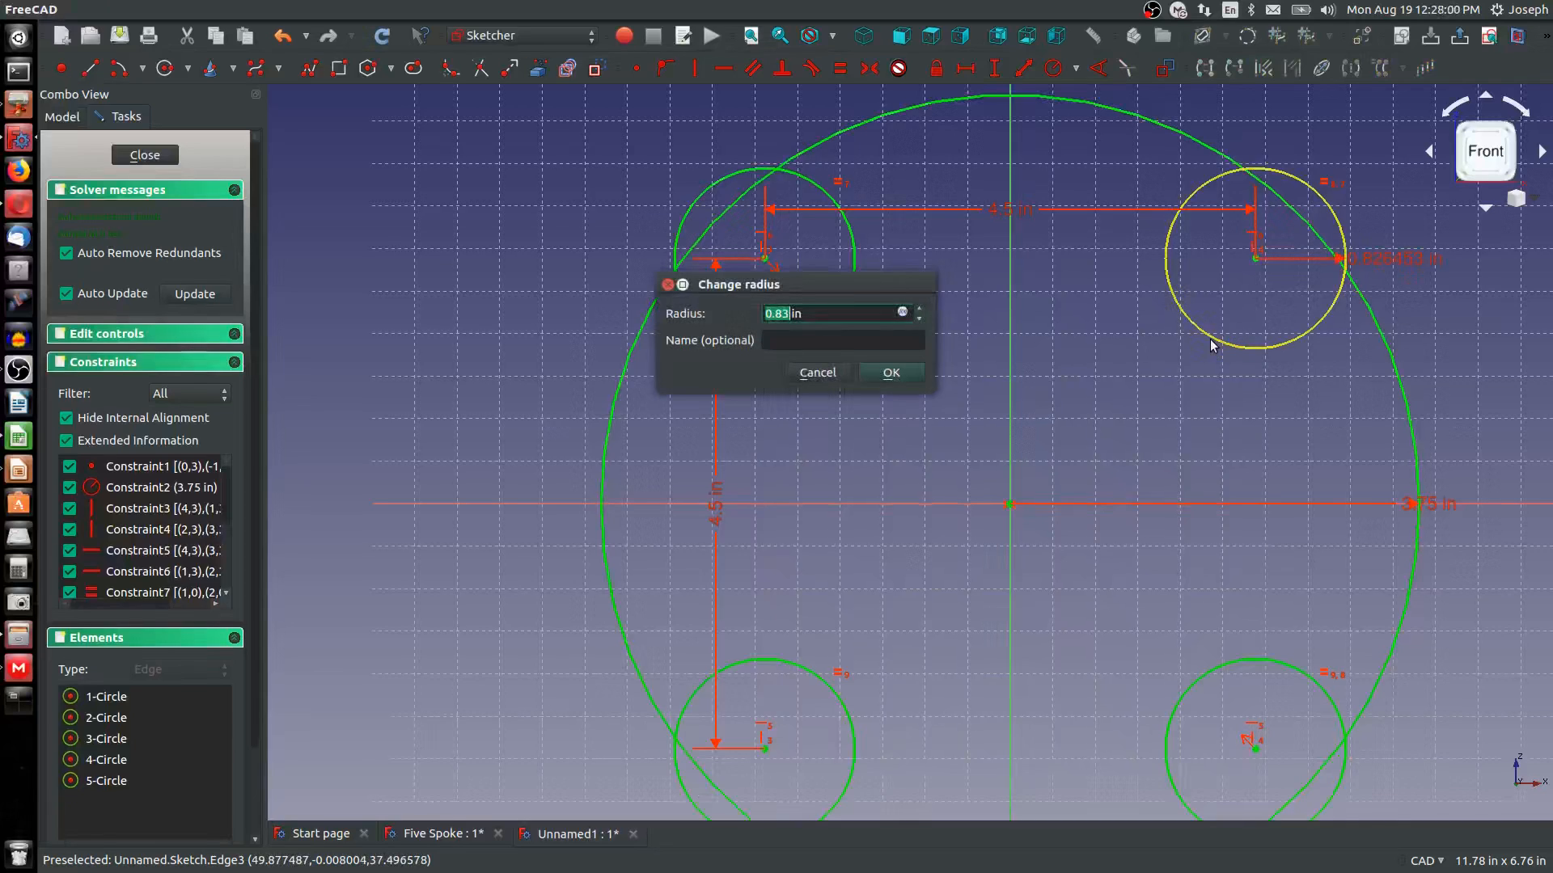
{"action": "type", "text": ".25"}
{"action": "key", "text": "Return"}
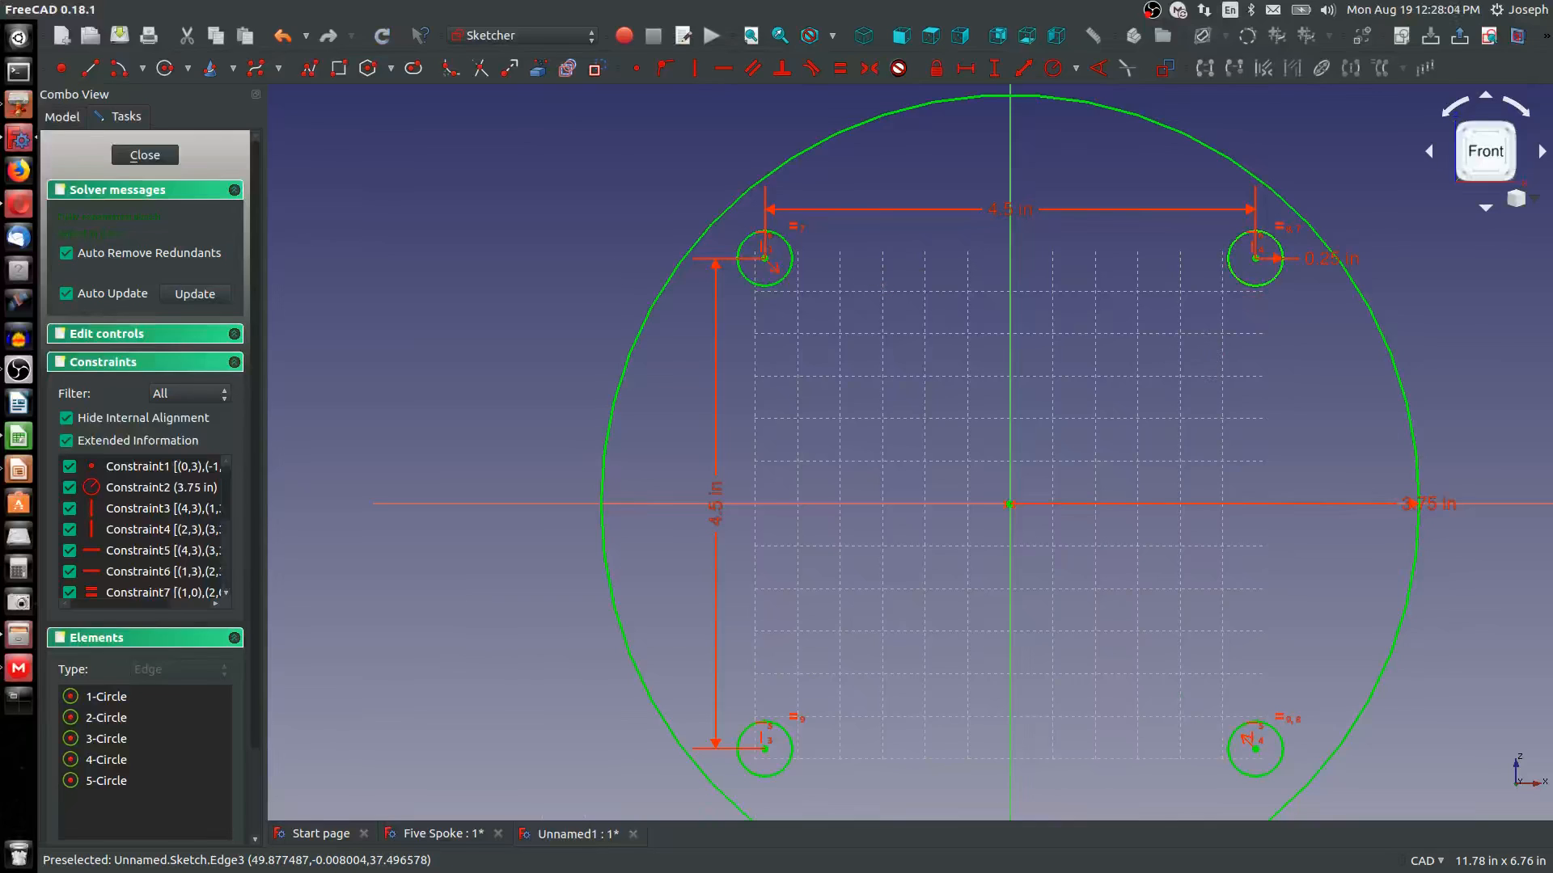
Finish the sketch and pad it to a length of 0.5 in
{"action": "left_click", "coordinate": [145, 154]}
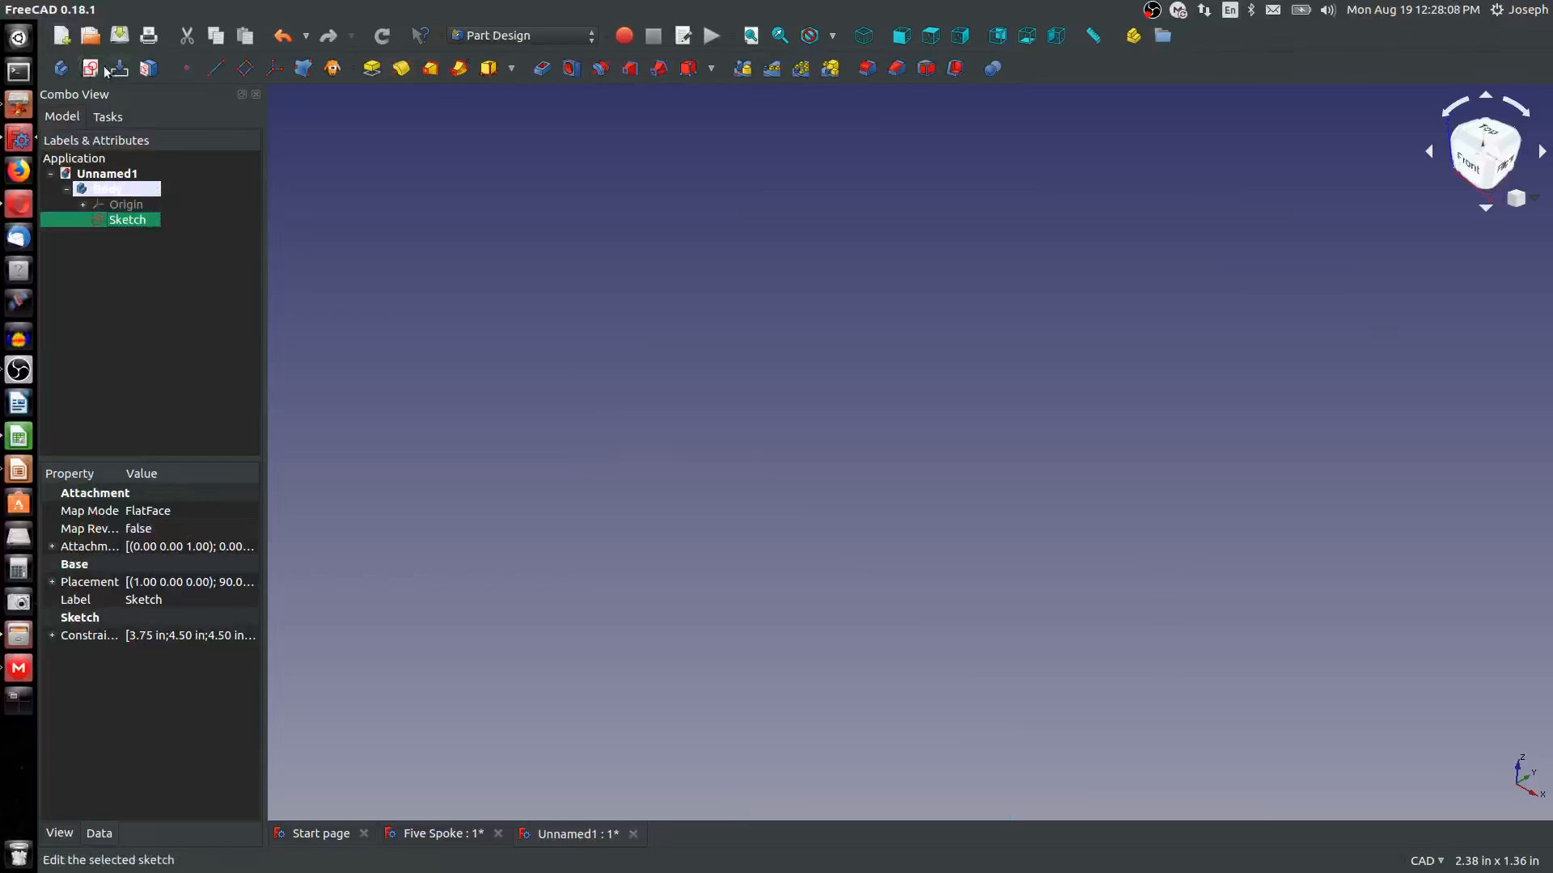
{"action": "left_click", "coordinate": [371, 68]}
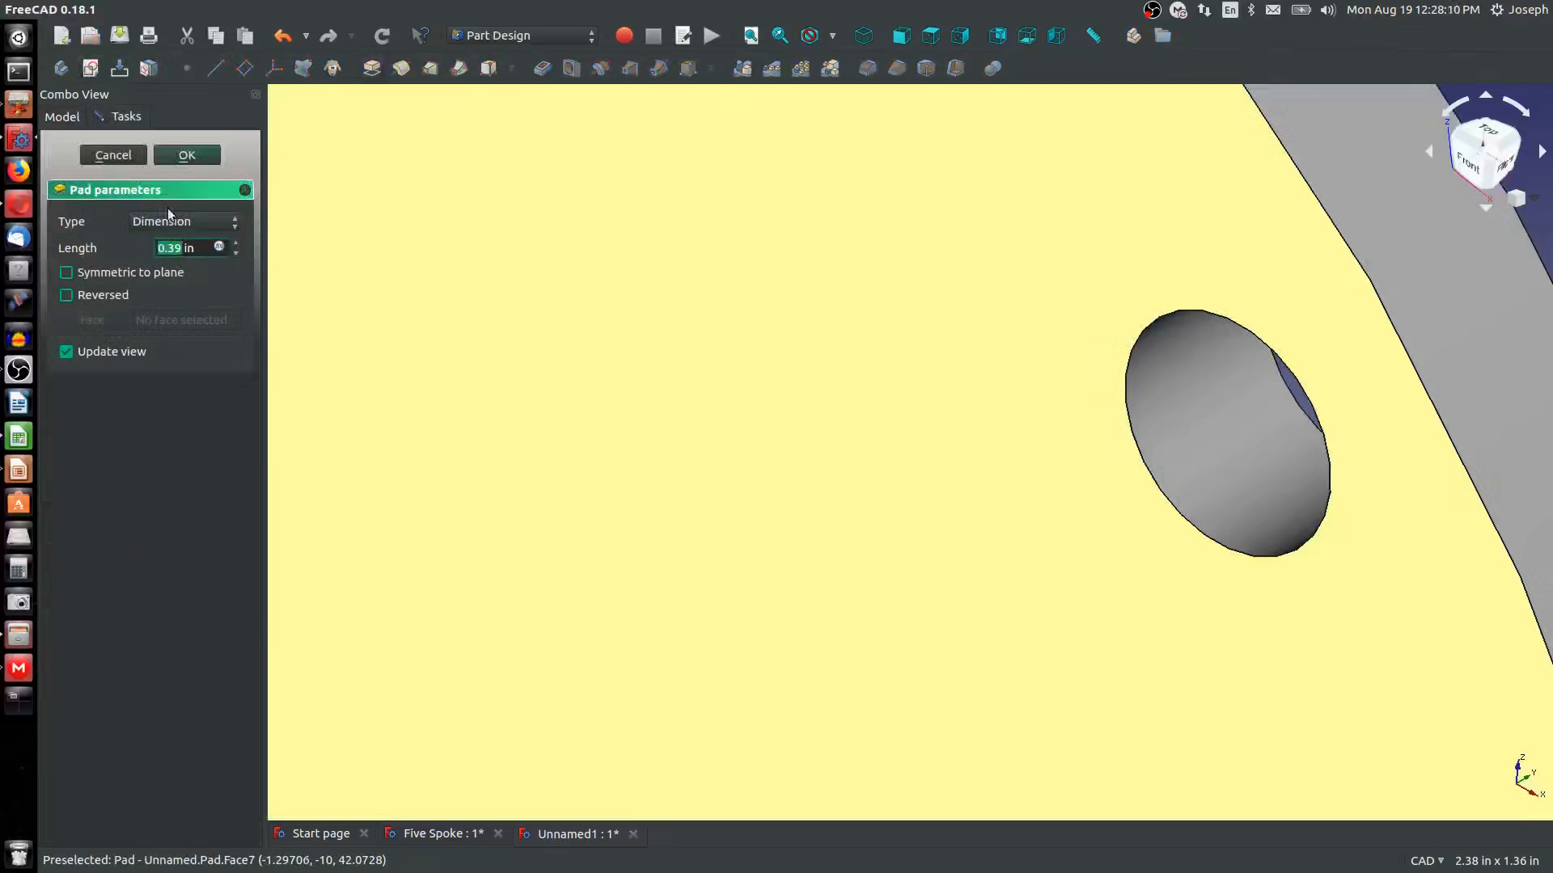
{"action": "scroll", "coordinate": [513, 416], "scroll_direction": "down", "scroll_amount": 10}
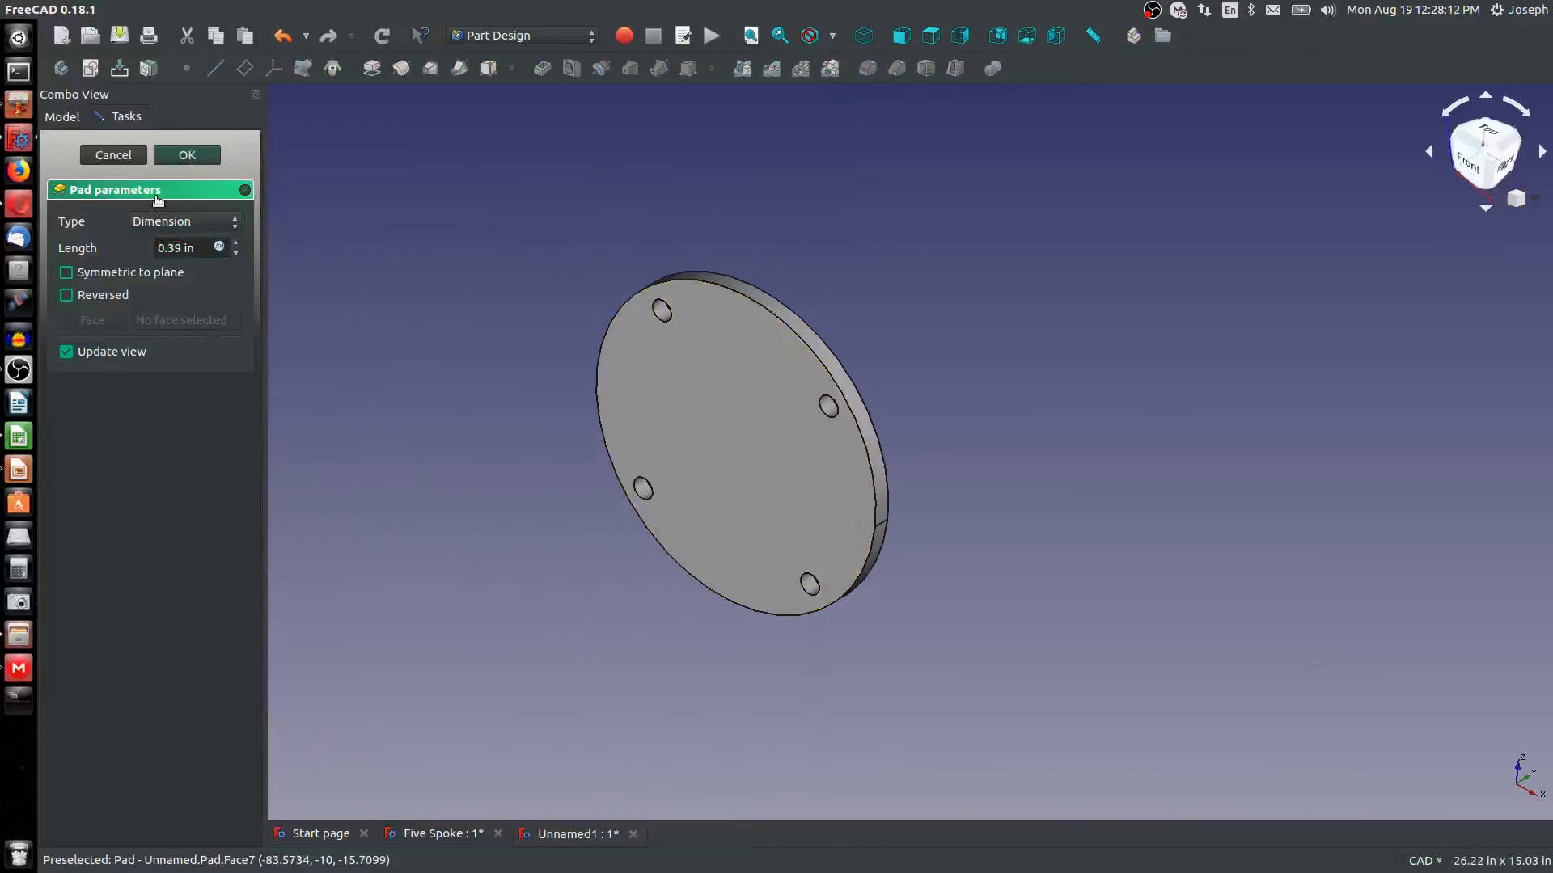
{"action": "left_click", "coordinate": [177, 247]}
{"action": "type", "text": ".5"}
{"action": "key", "text": "Return"}
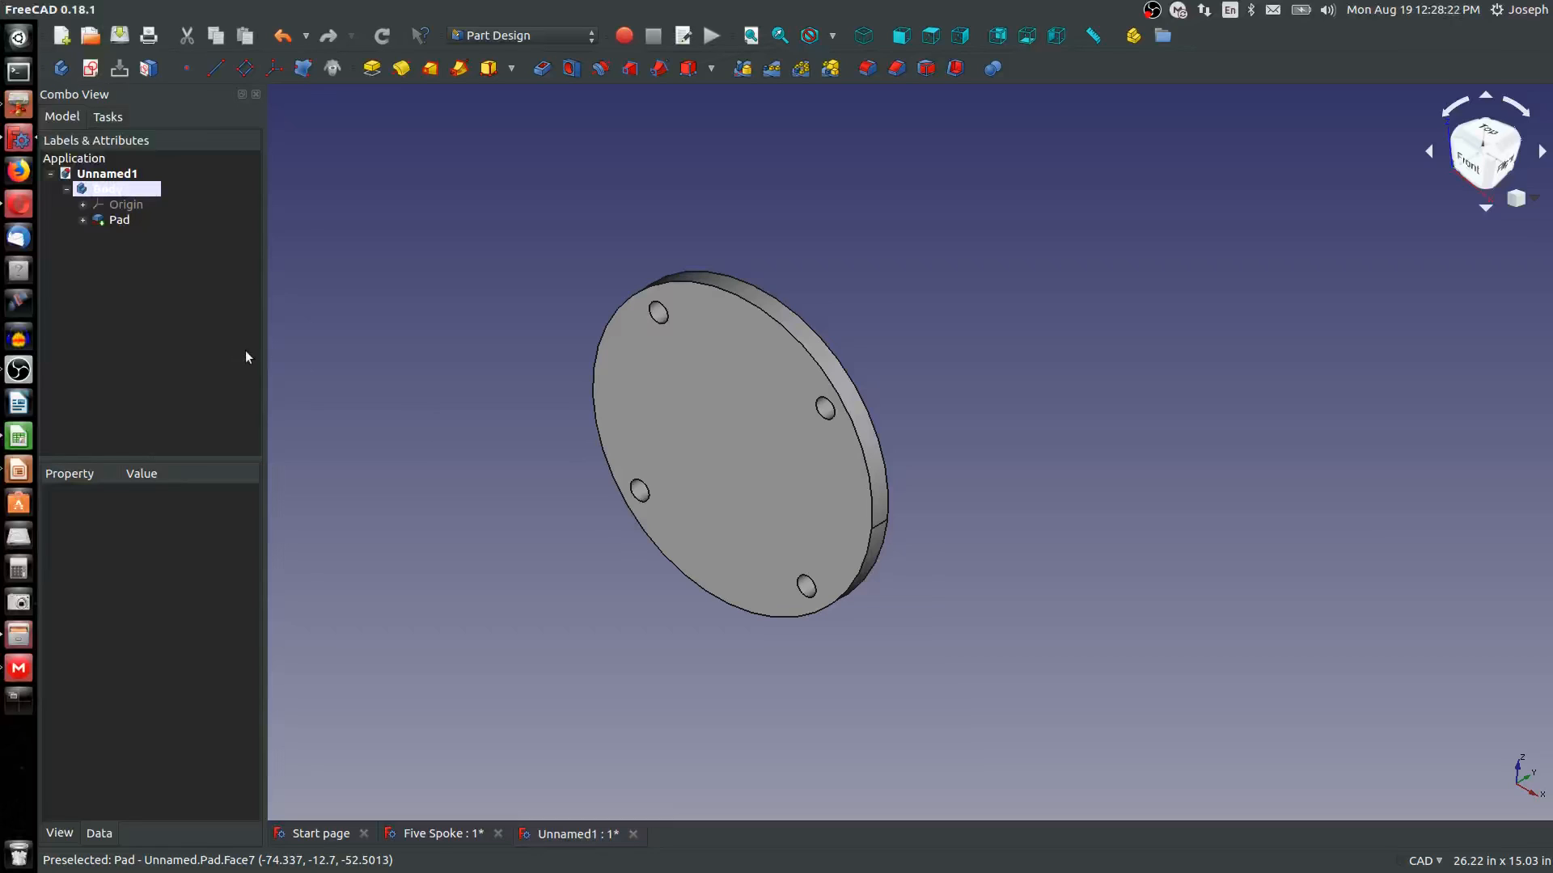
Reopen the pad's sketch and draw a central circle with a radius of about 1.01 in at the origin
{"action": "left_click", "coordinate": [82, 220]}
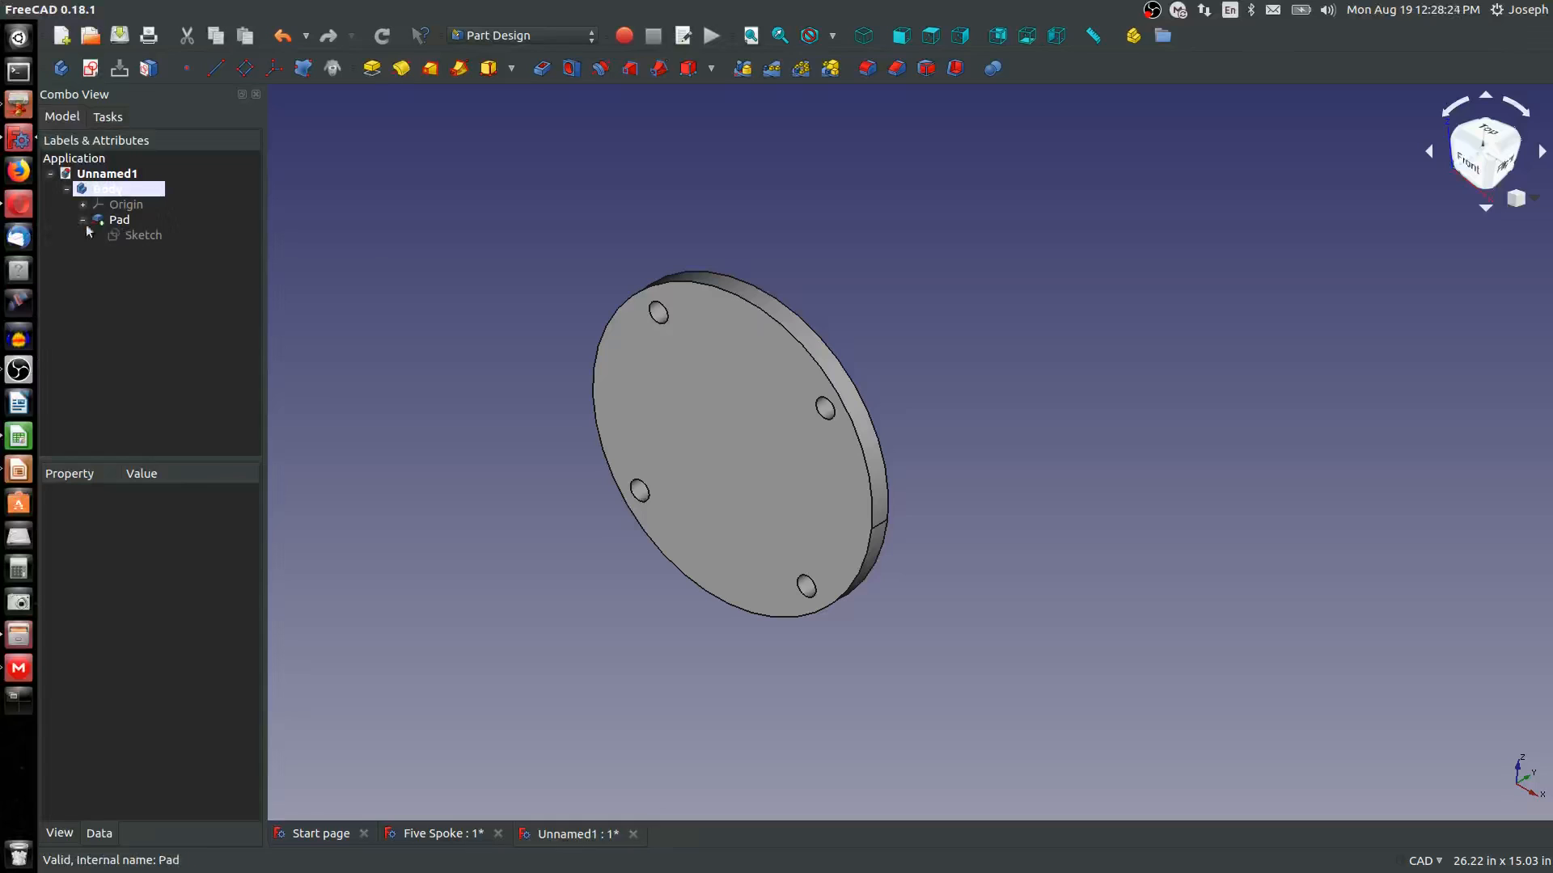
{"action": "right_click", "coordinate": [123, 235]}
{"action": "key", "text": "Escape"}
{"action": "right_click", "coordinate": [114, 236]}
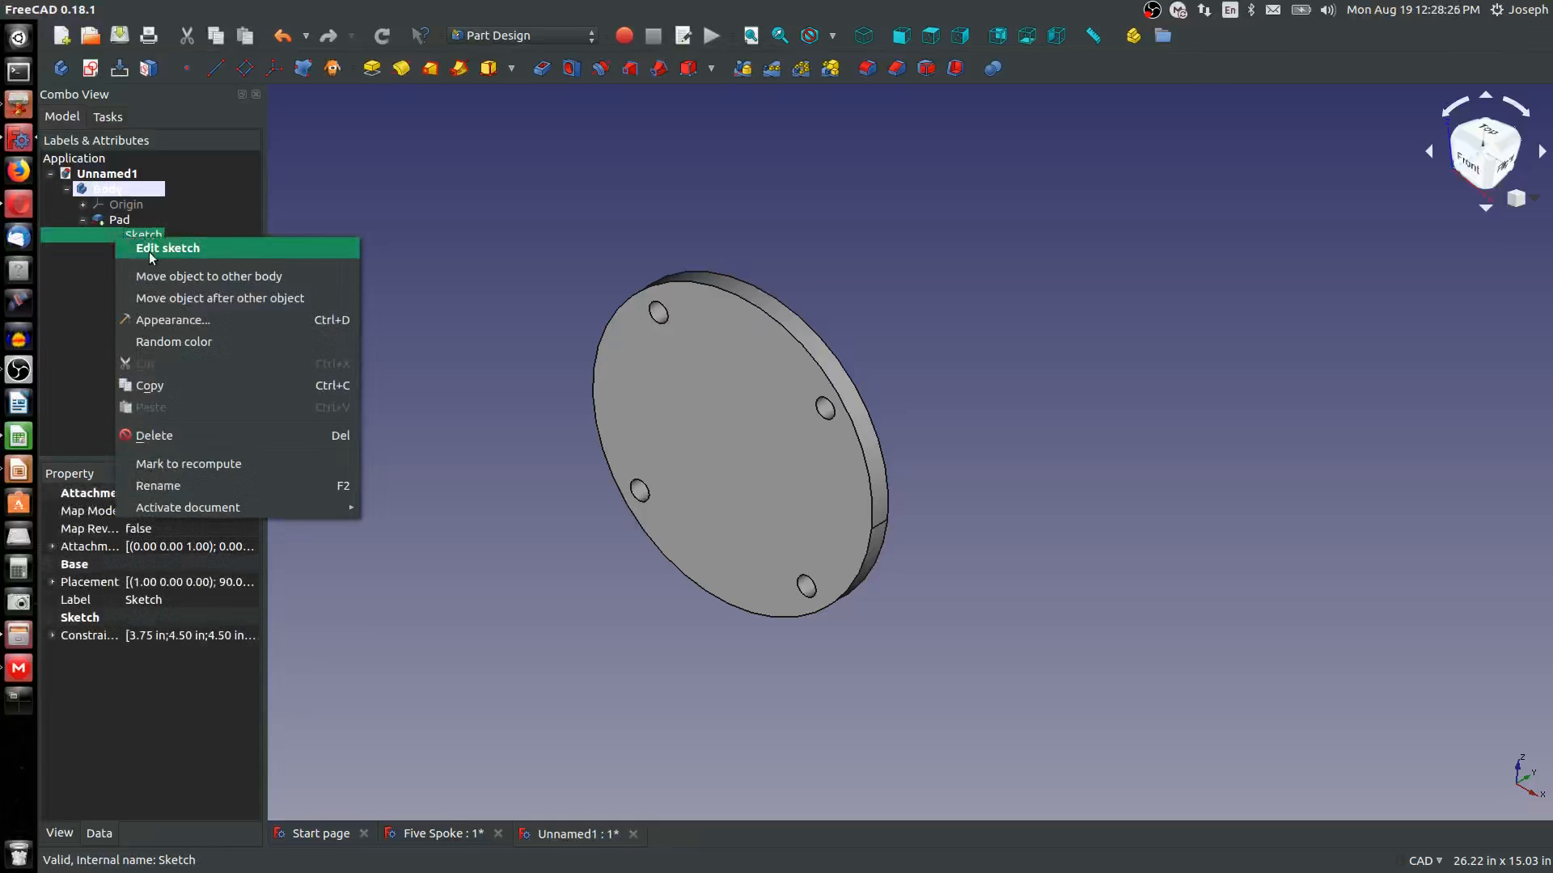
{"action": "left_click", "coordinate": [149, 250]}
{"action": "left_click", "coordinate": [165, 68]}
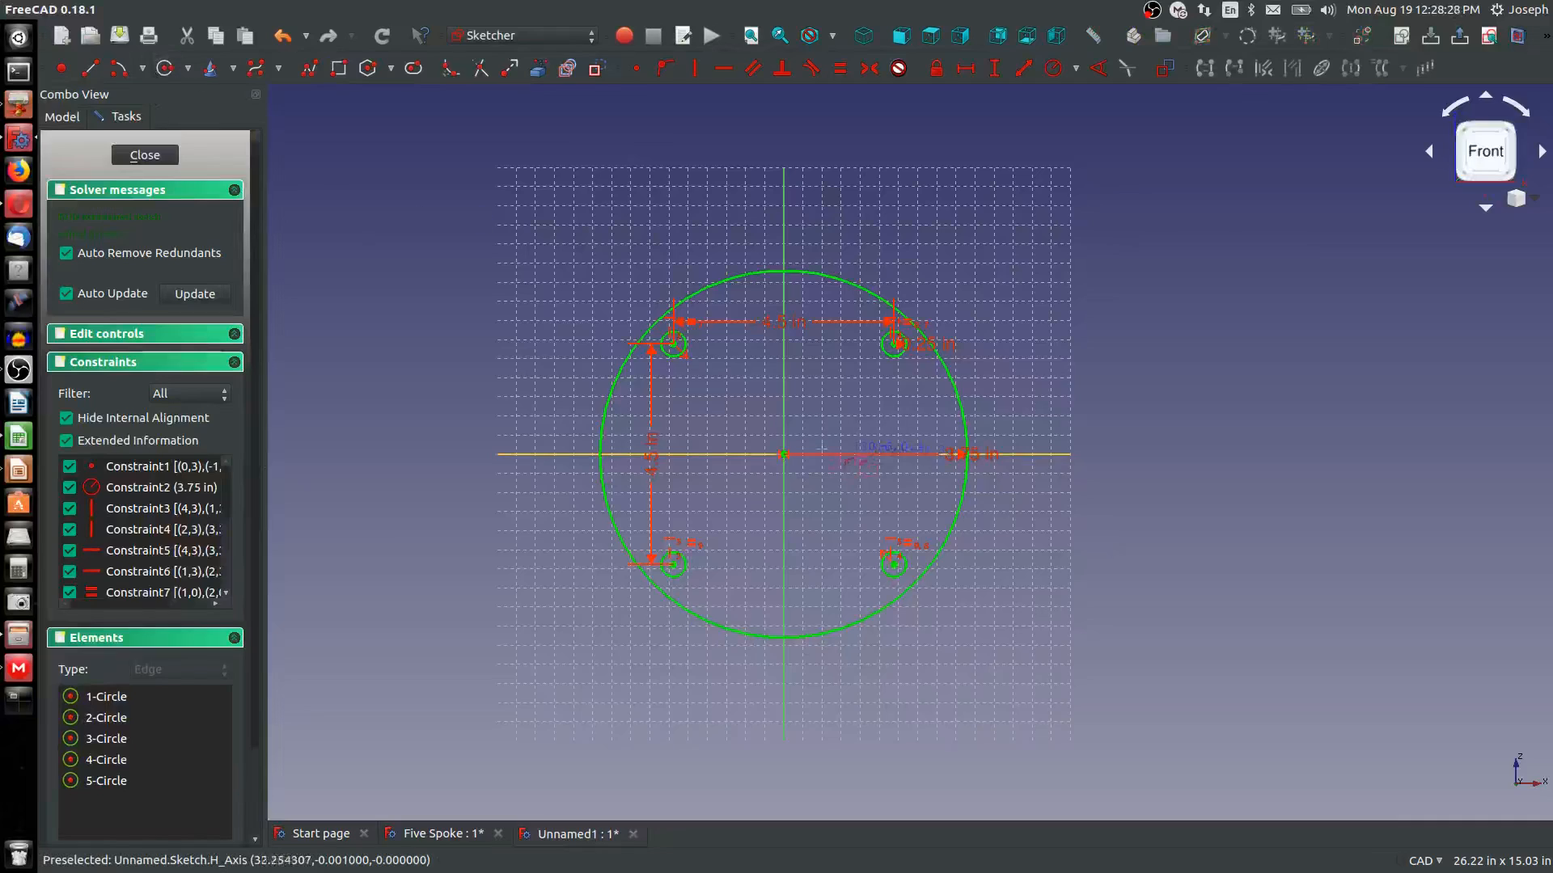
{"action": "left_click", "coordinate": [783, 454]}
{"action": "left_click", "coordinate": [832, 440]}
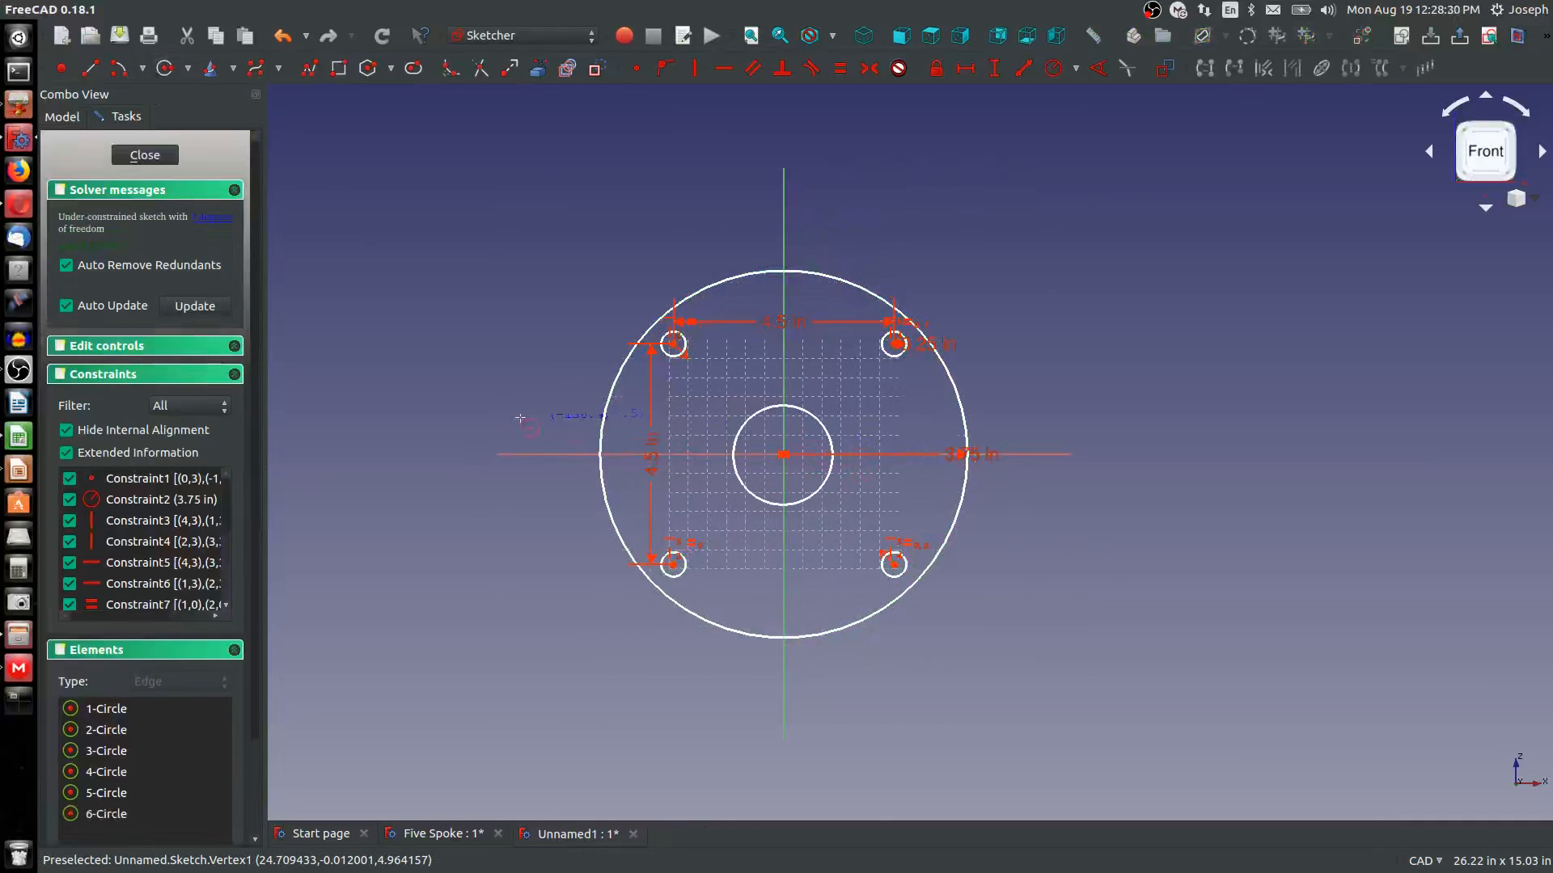
Constrain the central circle's radius to 1.5 in
{"action": "key", "text": "shift+r"}
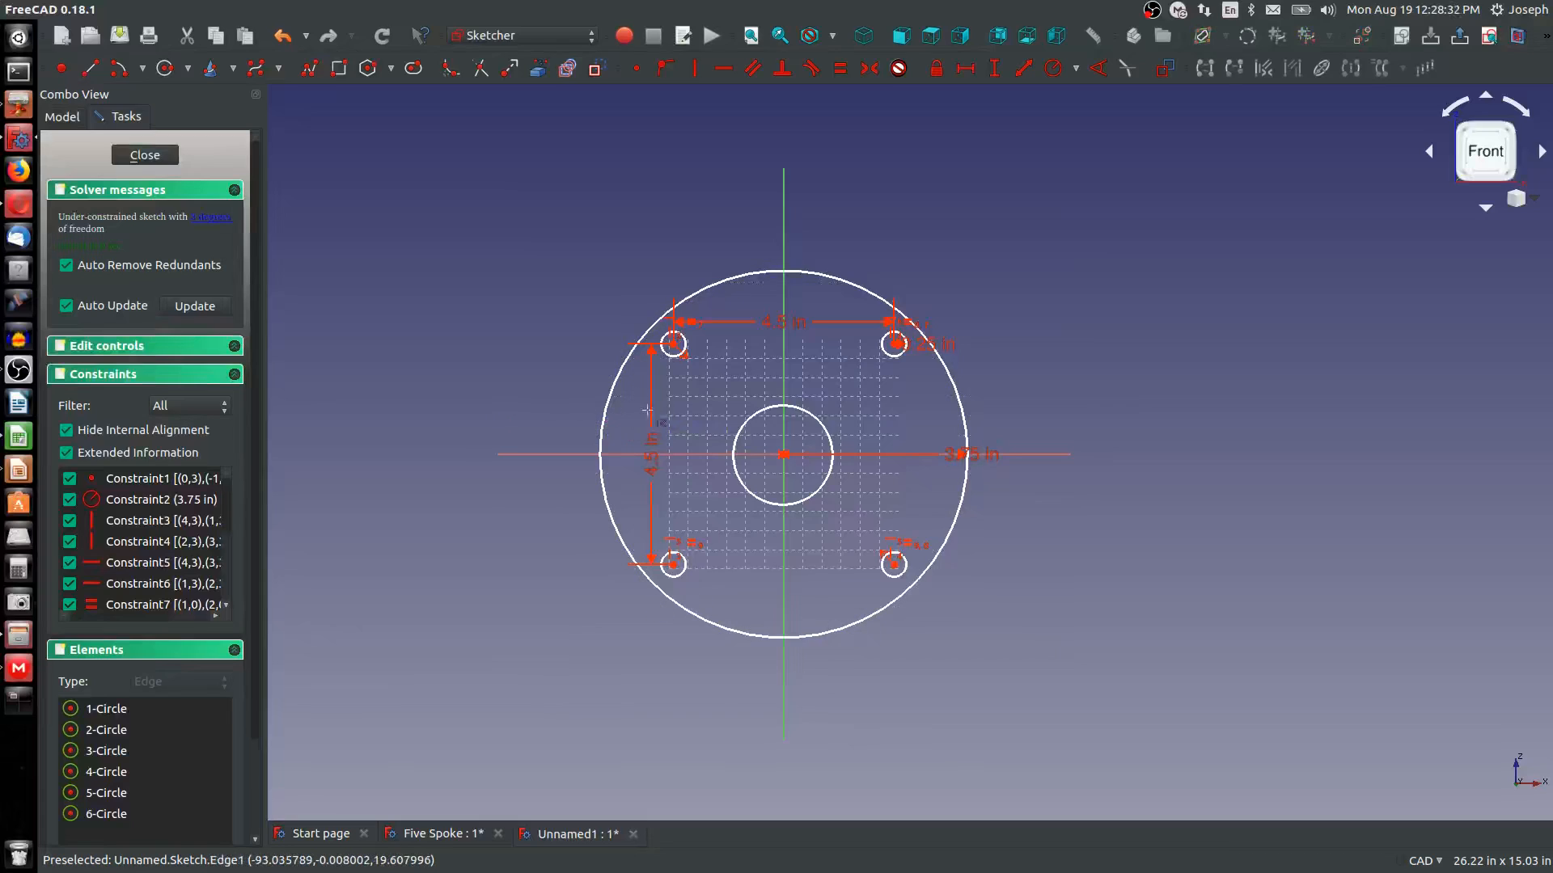
{"action": "left_click", "coordinate": [790, 406]}
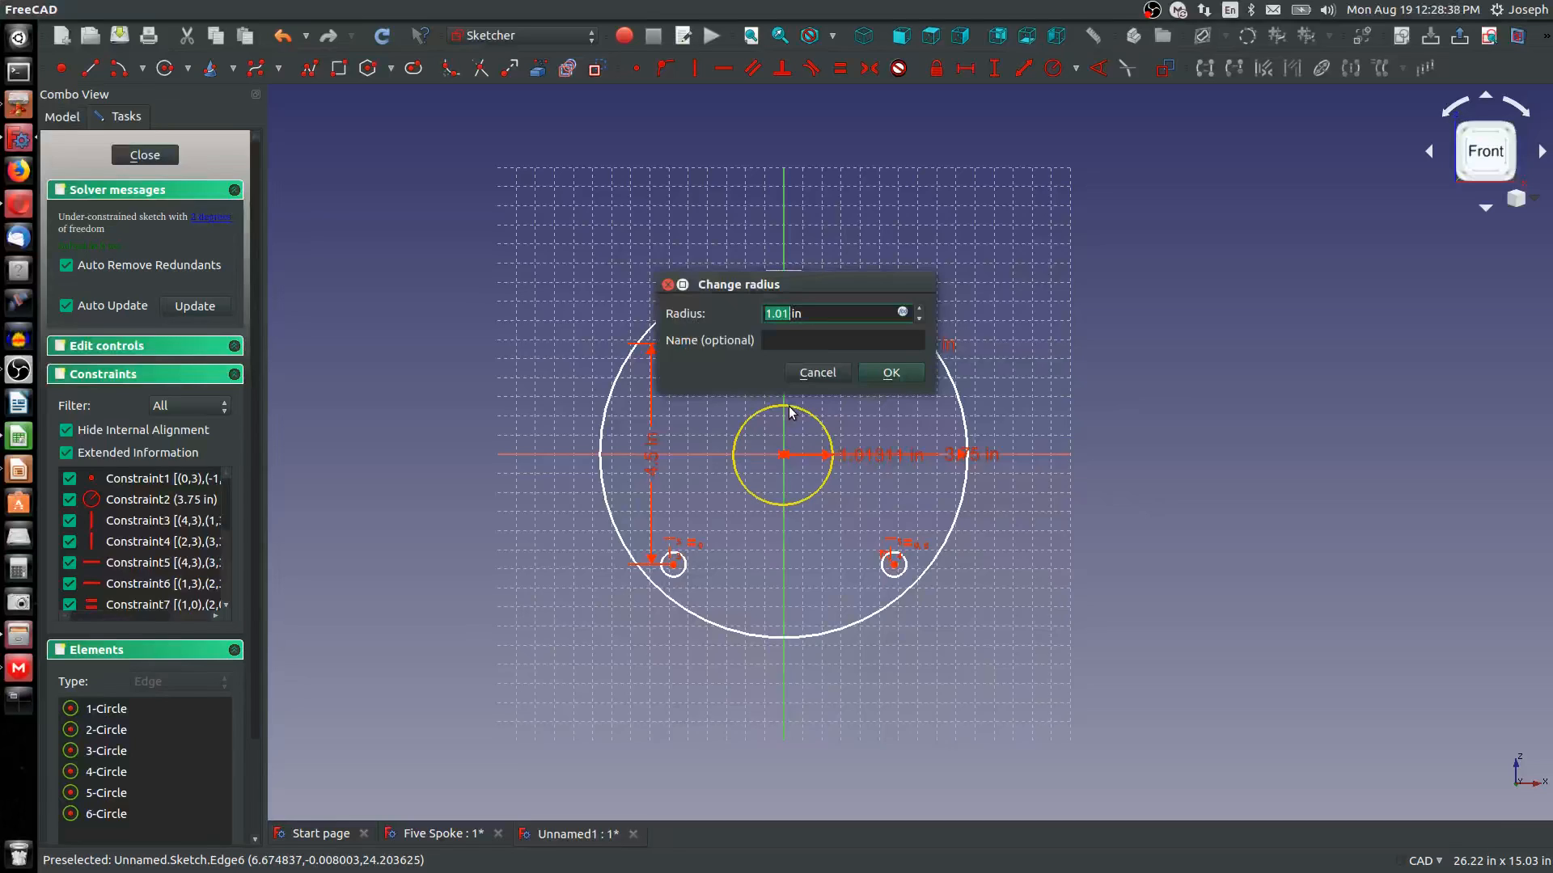
{"action": "type", "text": "1.5"}
{"action": "key", "text": "Return"}
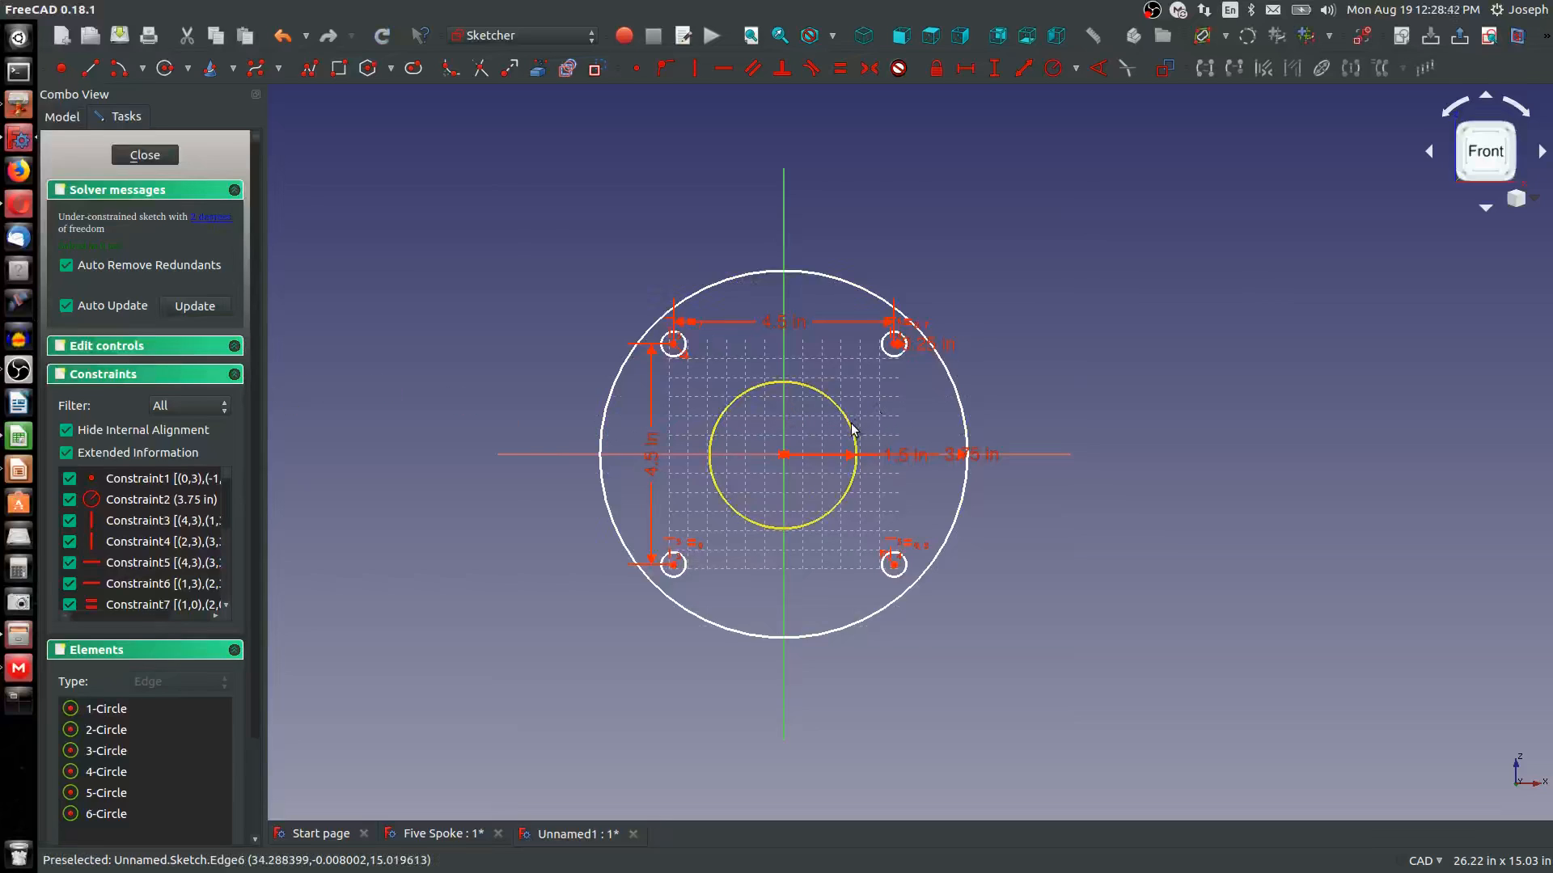
Make the central circle's centre coincident with the sketch origin and finish editing the sketch
{"action": "left_click_drag", "start_coordinate": [855, 434], "coordinate": [903, 418]}
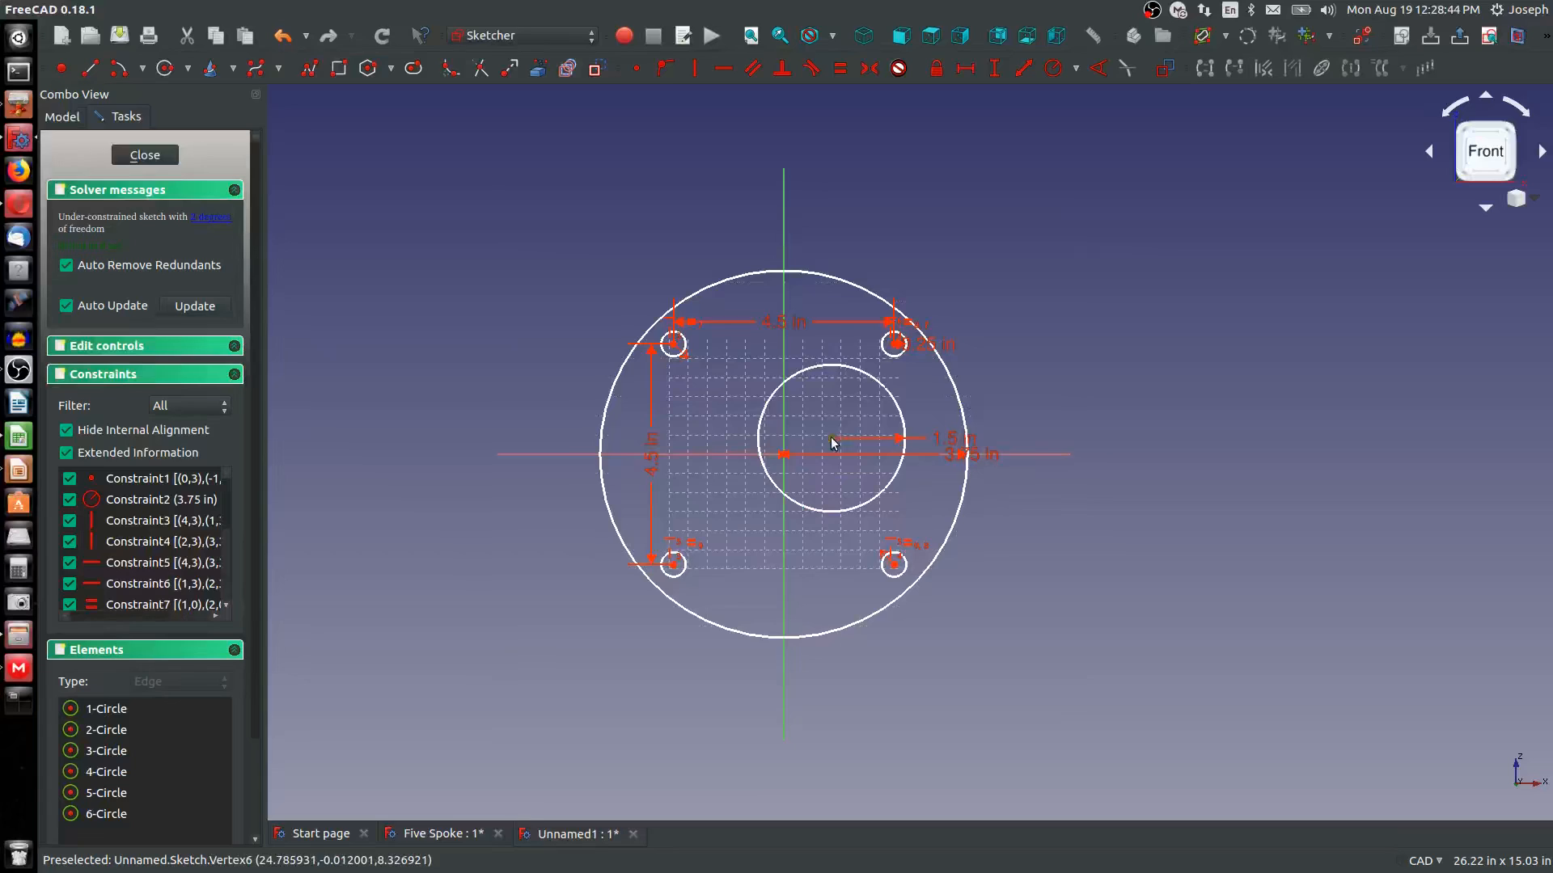
{"action": "left_click", "coordinate": [783, 454]}
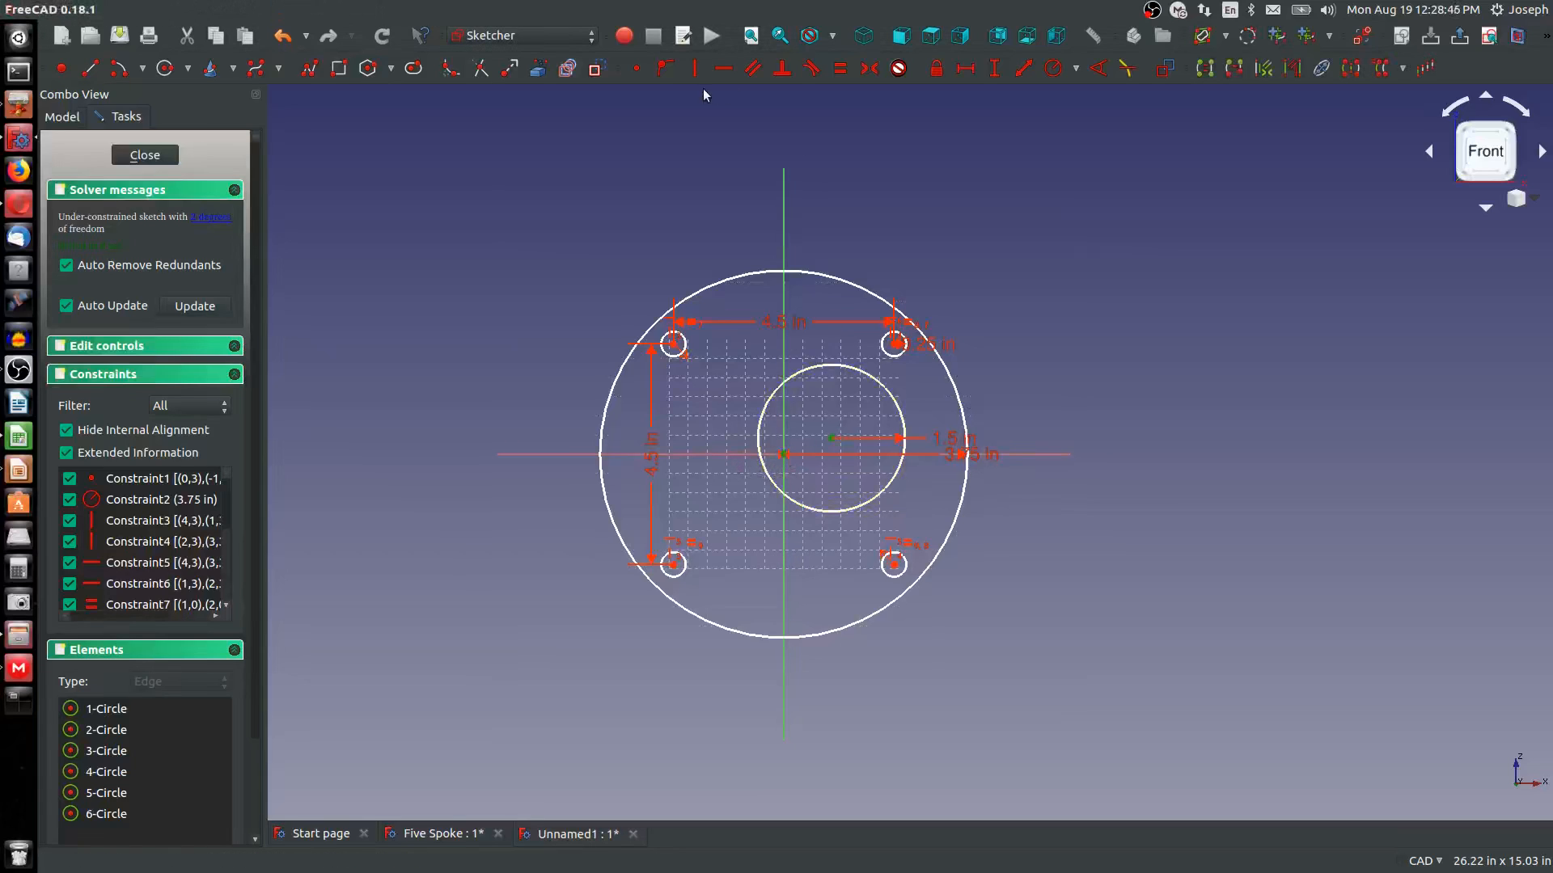
{"action": "left_click", "coordinate": [639, 70]}
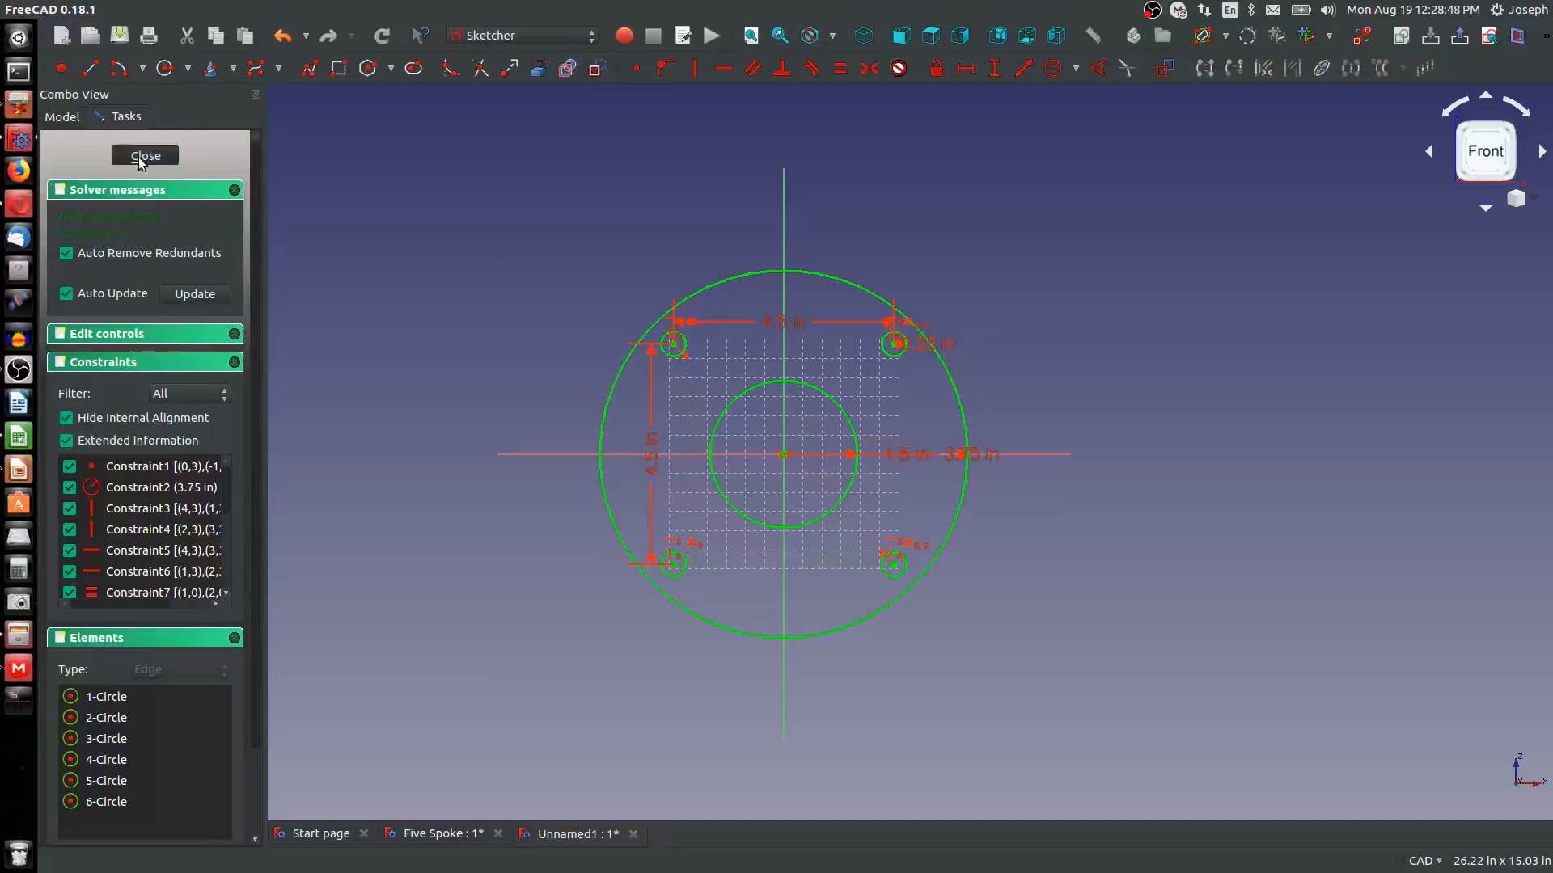
{"action": "left_click", "coordinate": [145, 154]}
{"action": "key", "text": "1"}
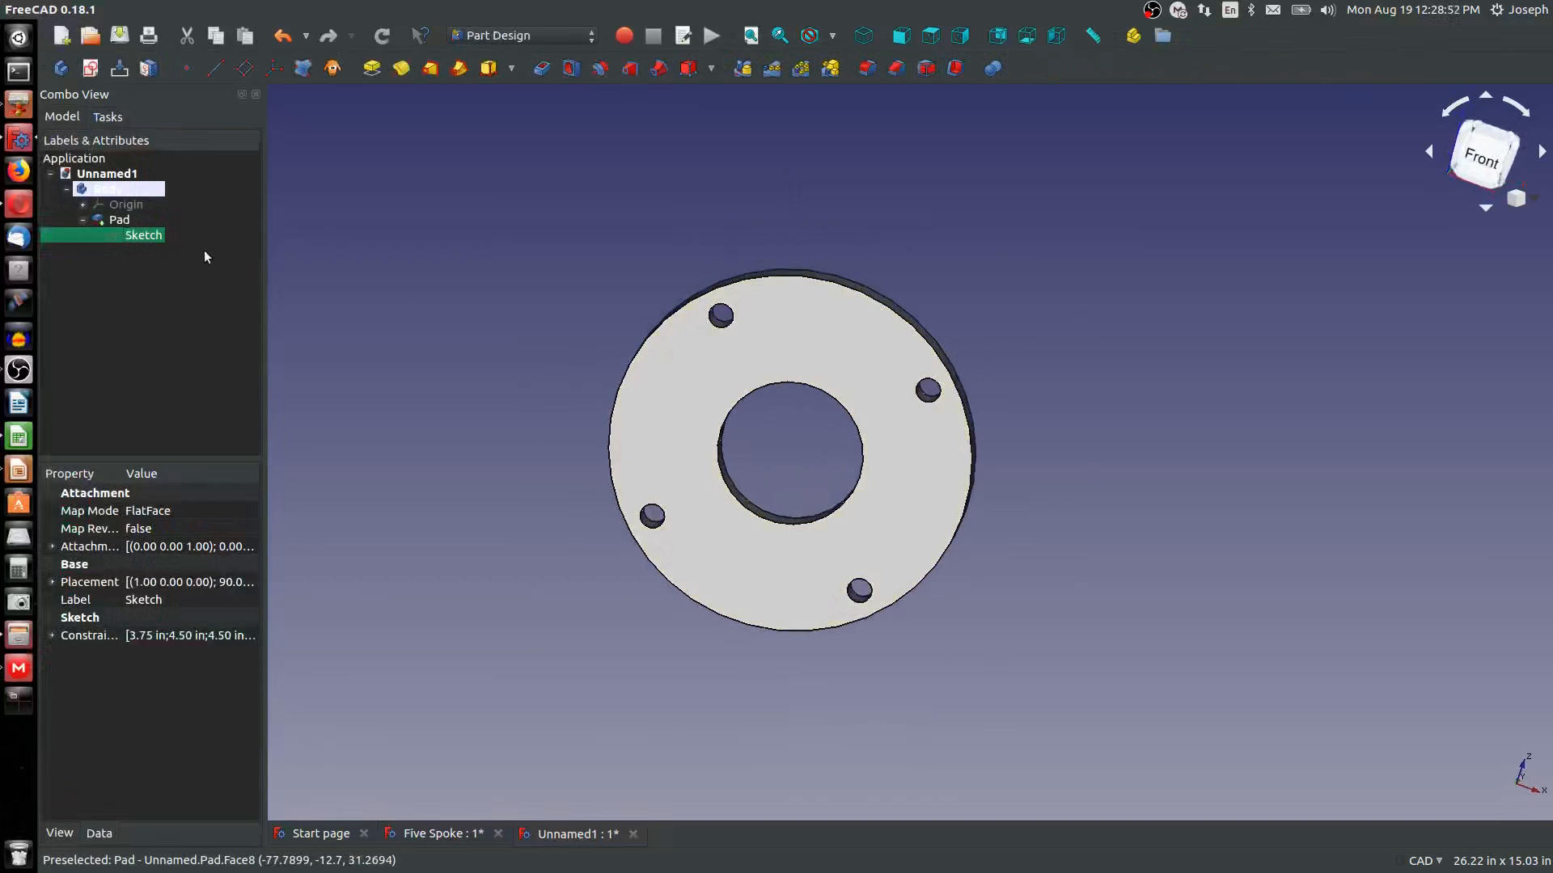
Create a new sketch on the XZ plane of the body
{"action": "left_click", "coordinate": [167, 250]}
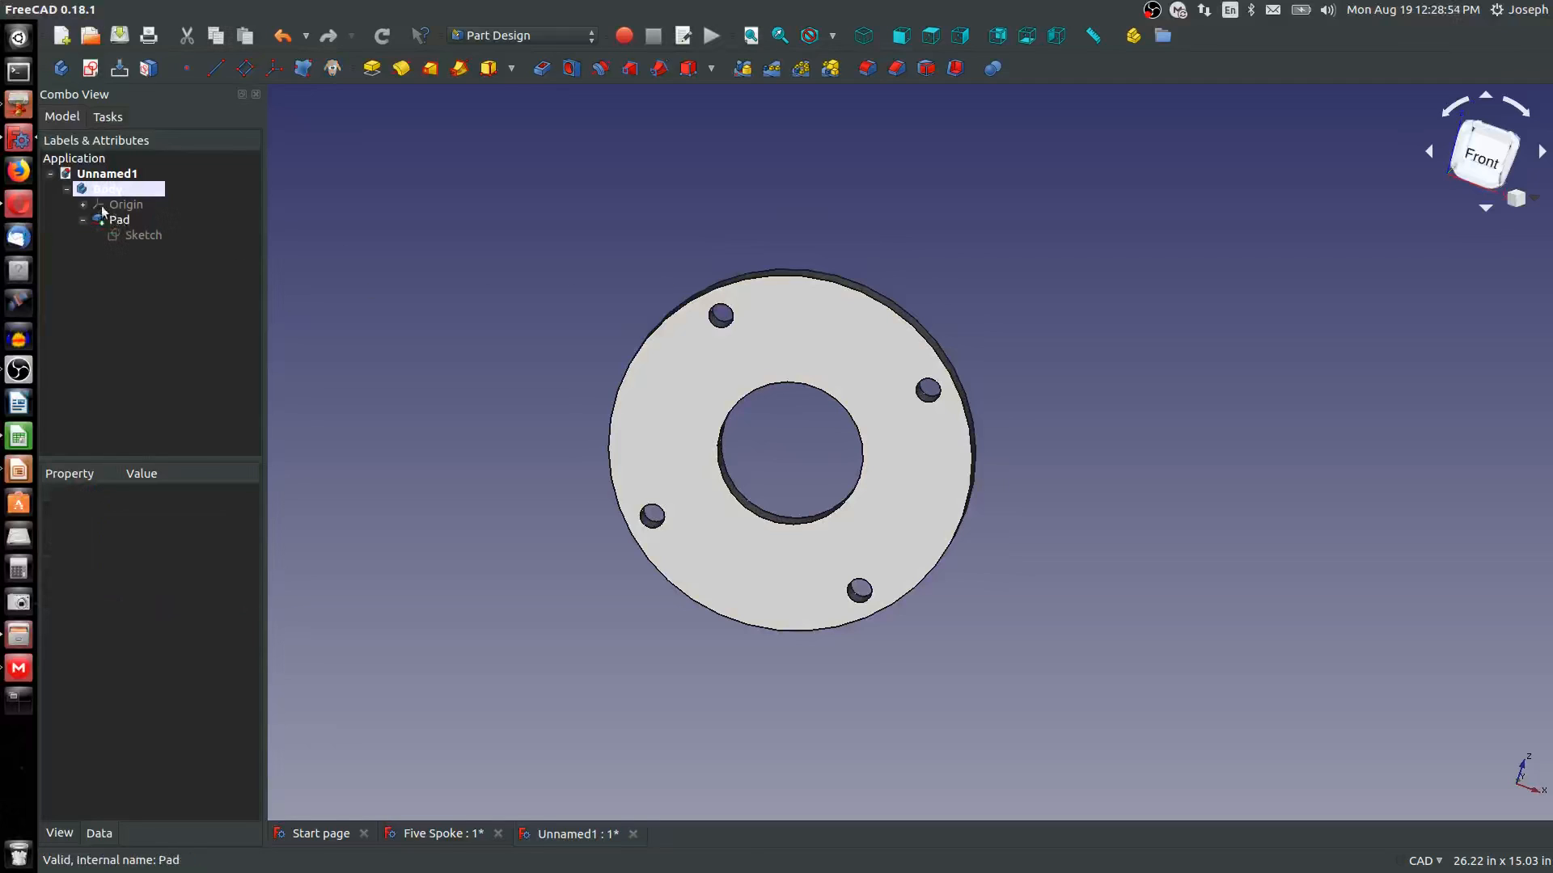
{"action": "left_click", "coordinate": [90, 68]}
{"action": "scroll", "coordinate": [783, 436], "scroll_direction": "up", "scroll_amount": 4}
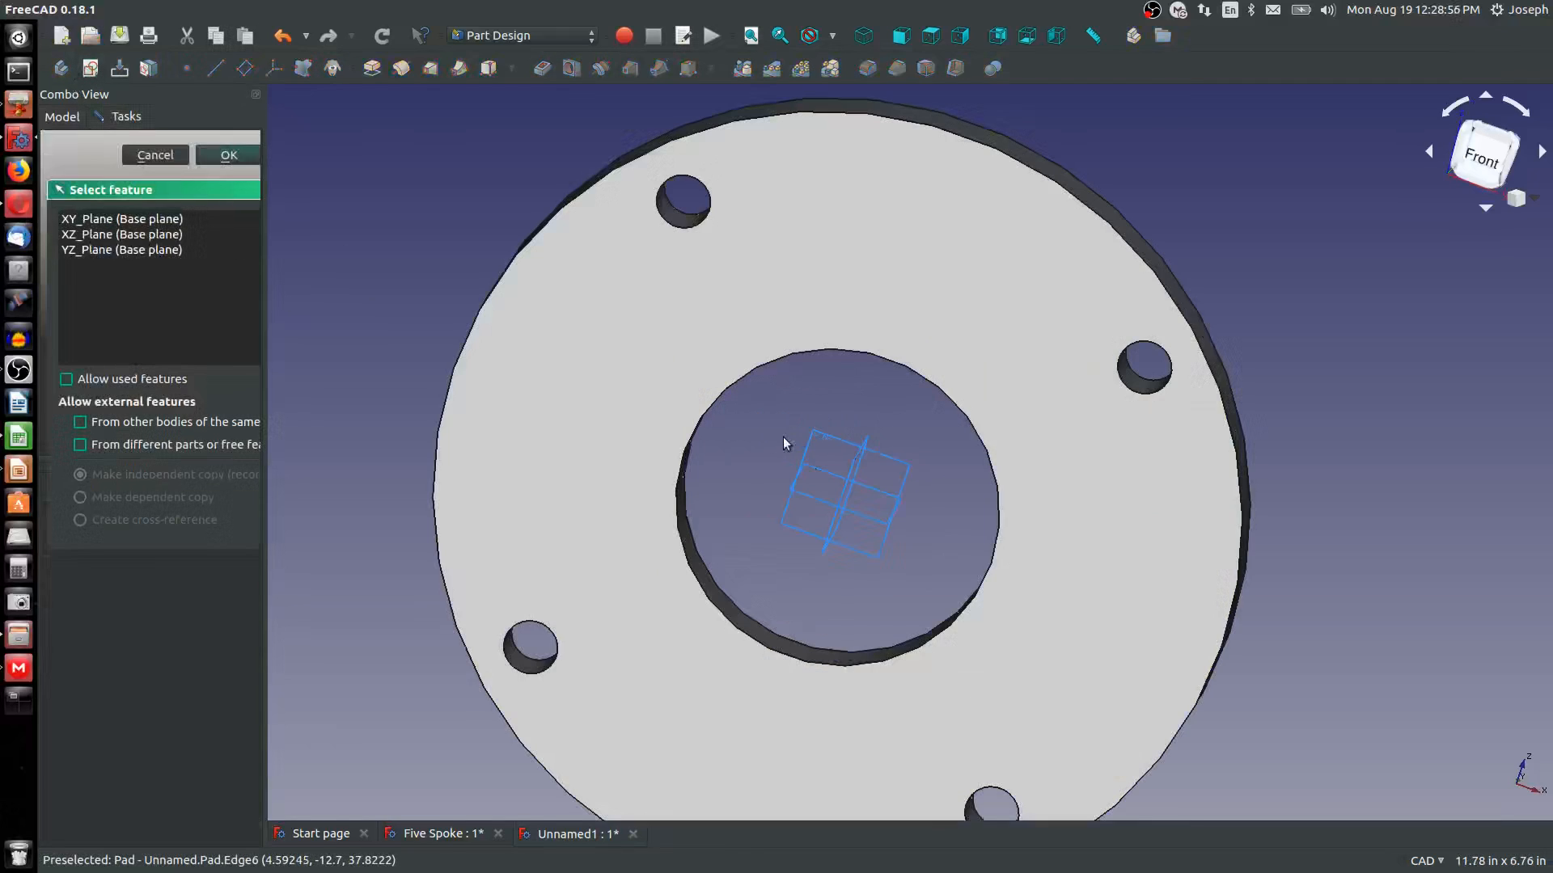
{"action": "scroll", "coordinate": [783, 437], "scroll_direction": "up", "scroll_amount": 5}
{"action": "left_click", "coordinate": [872, 404]}
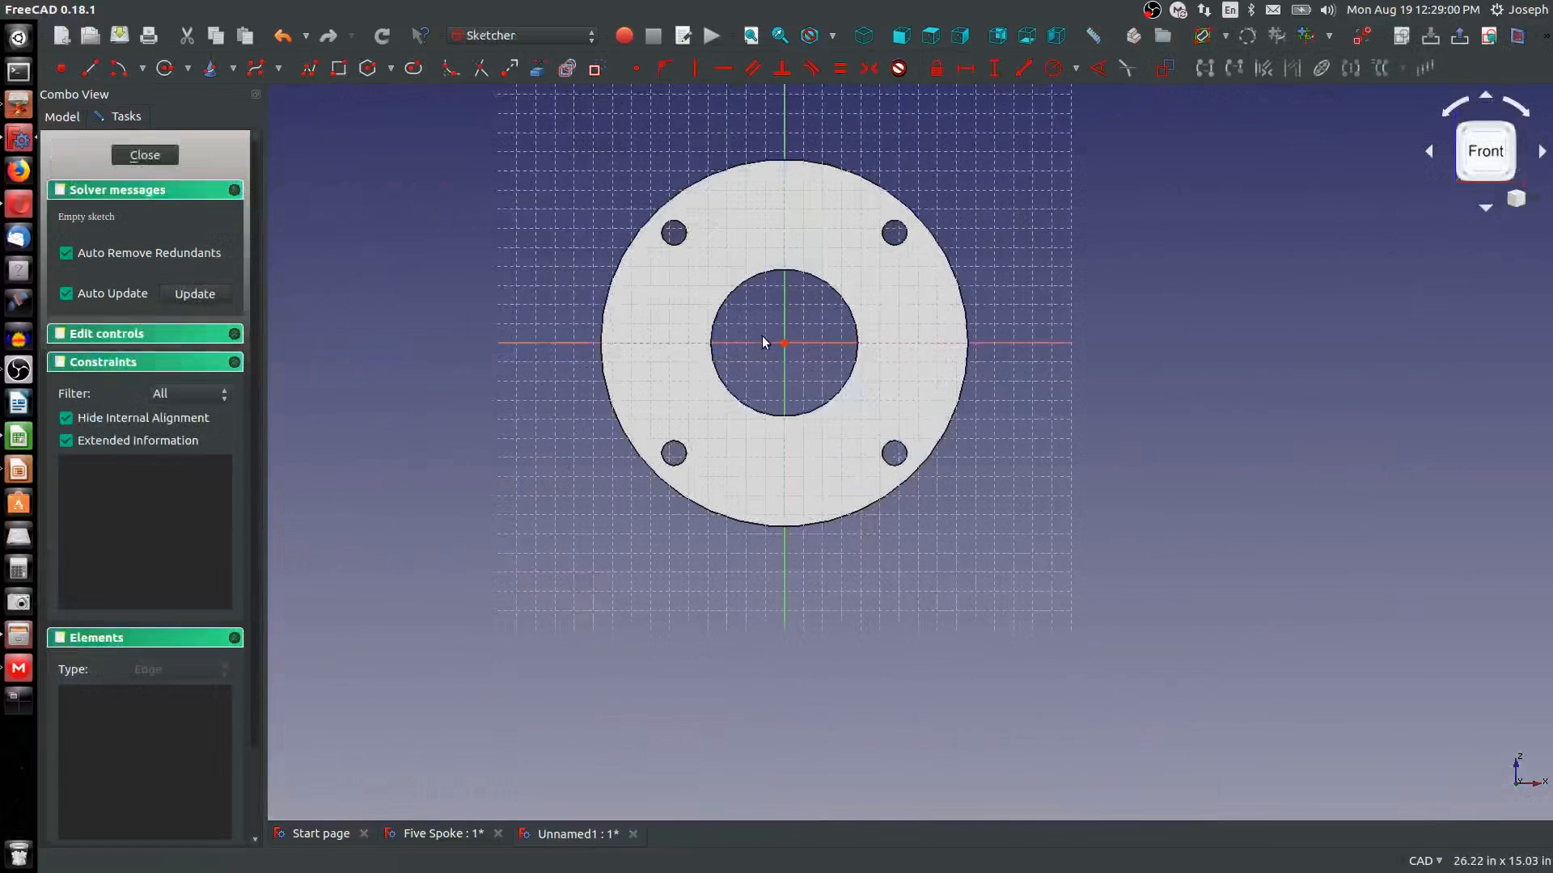
Draw an arc centred on the origin, just above the disc's top edge and spanning both sides of the vertical axis
{"action": "scroll", "coordinate": [798, 206], "scroll_direction": "up", "scroll_amount": 1}
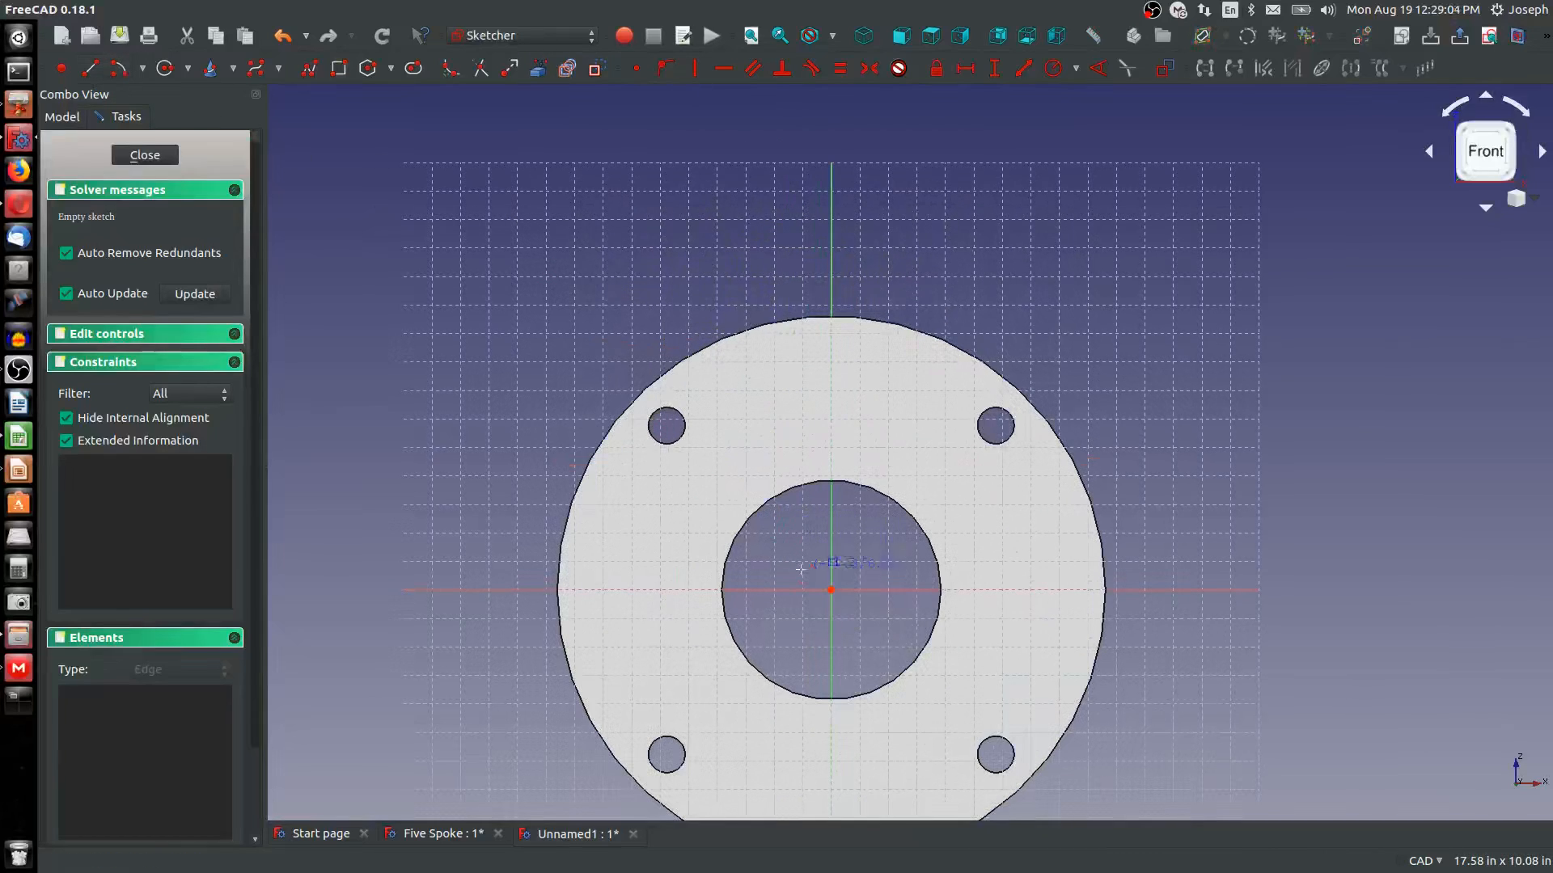
{"action": "left_click", "coordinate": [831, 589]}
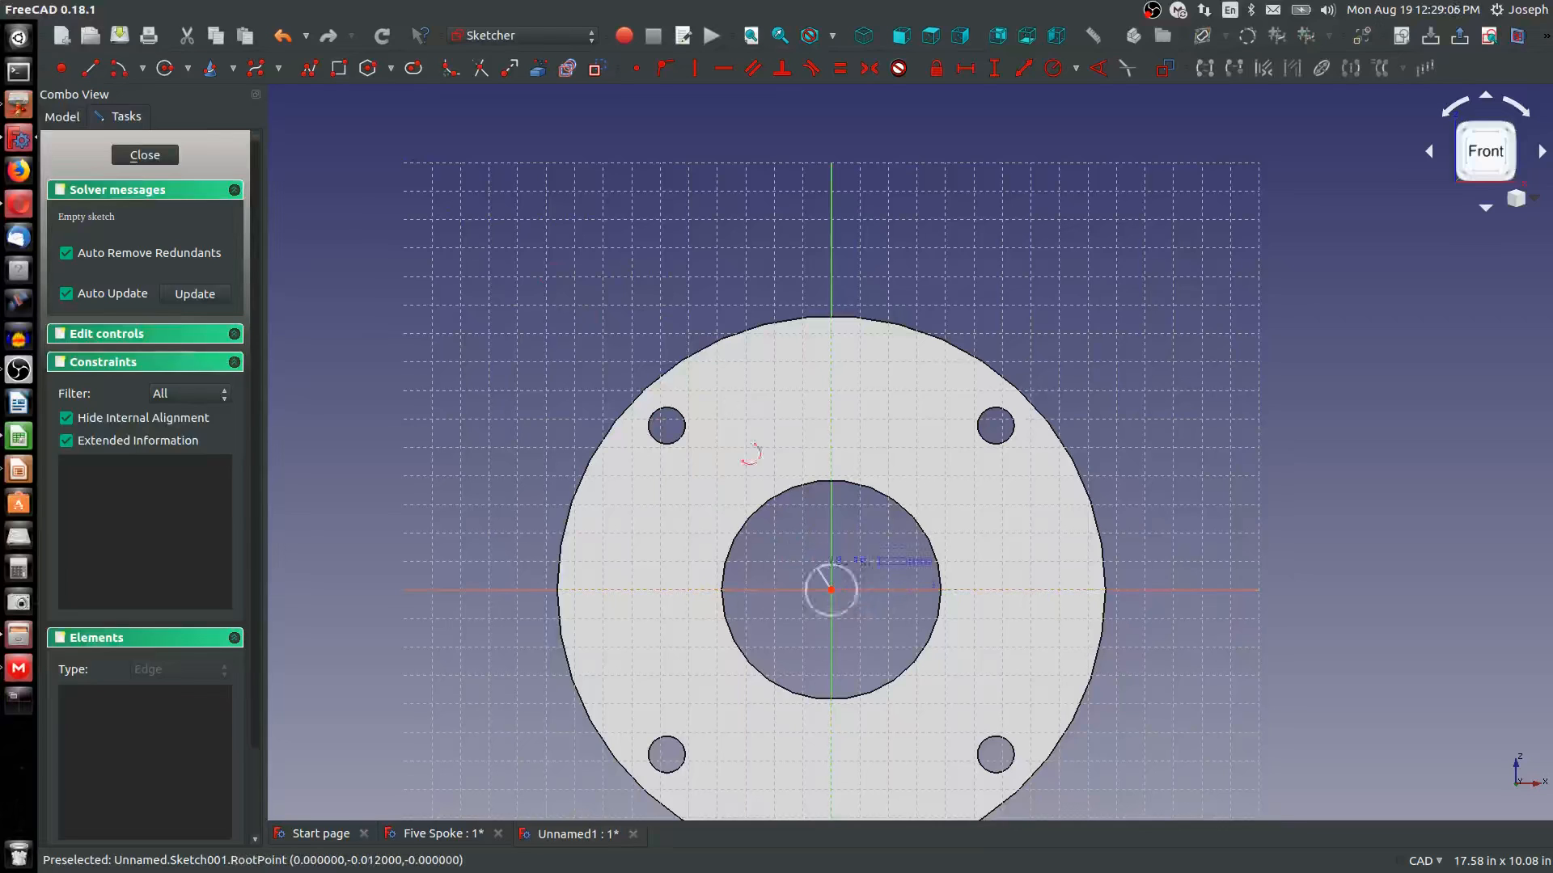
{"action": "left_click", "coordinate": [695, 333]}
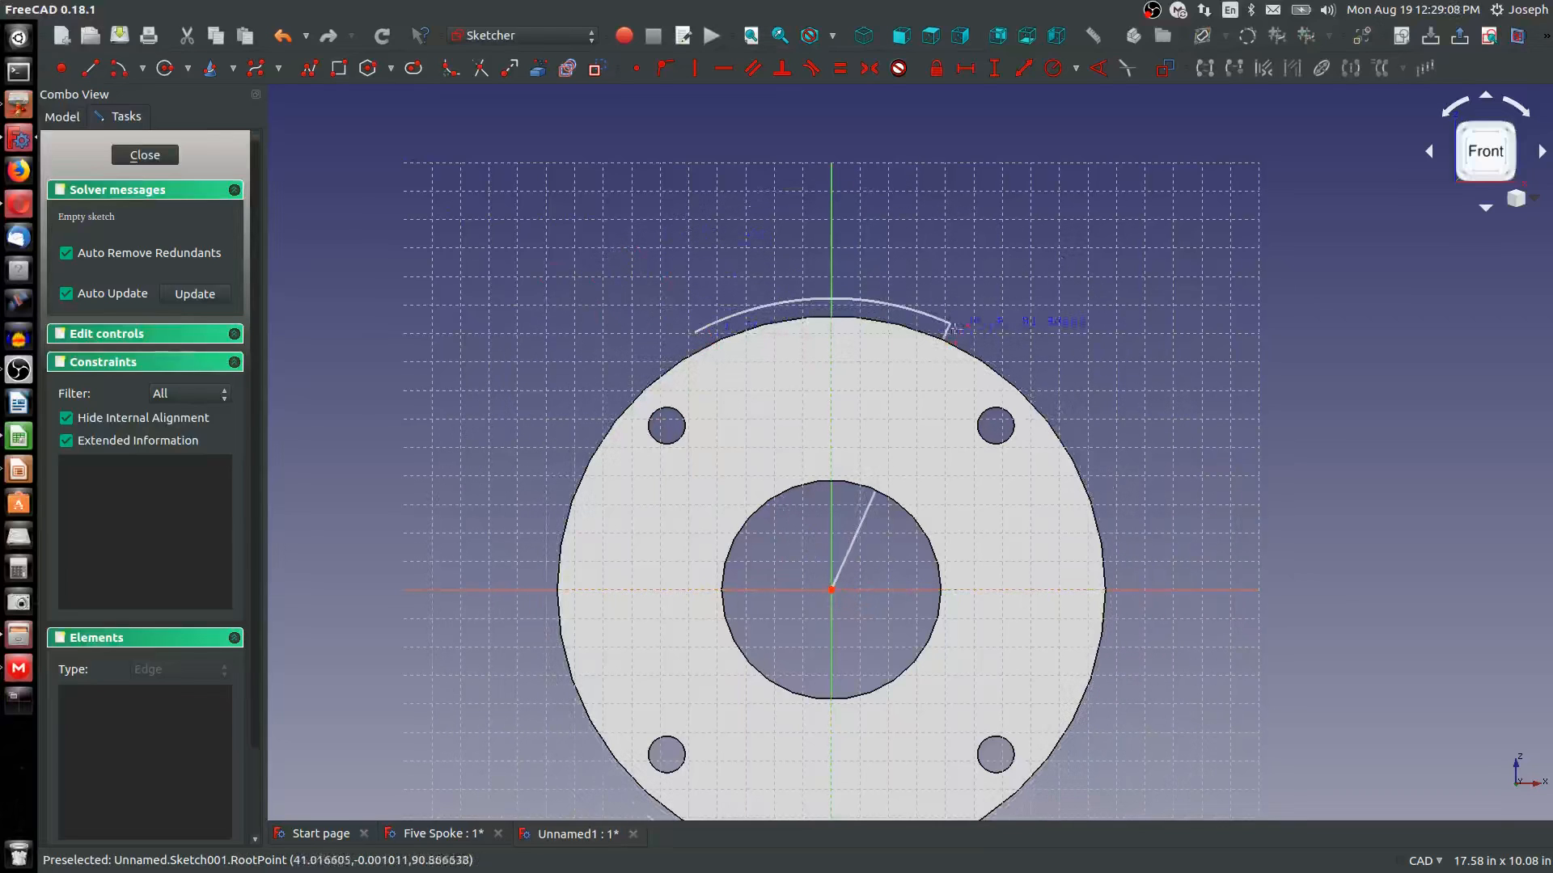
{"action": "left_click", "coordinate": [970, 331]}
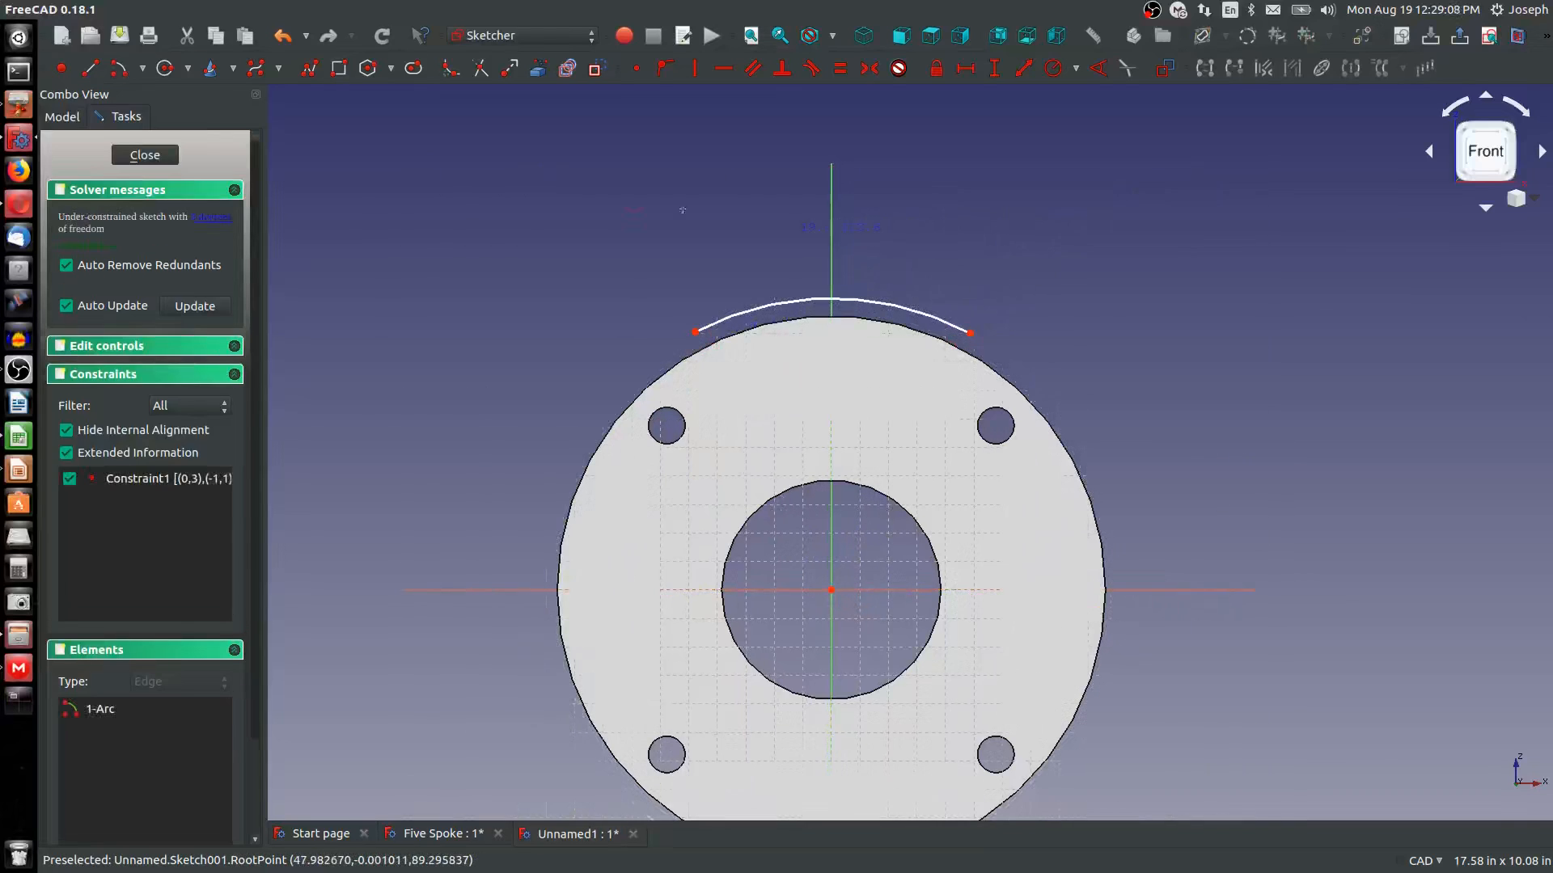
Link the disc's outer edge into the sketch as external geometry and switch to the section view
{"action": "left_click", "coordinate": [541, 68]}
{"action": "left_click", "coordinate": [705, 345]}
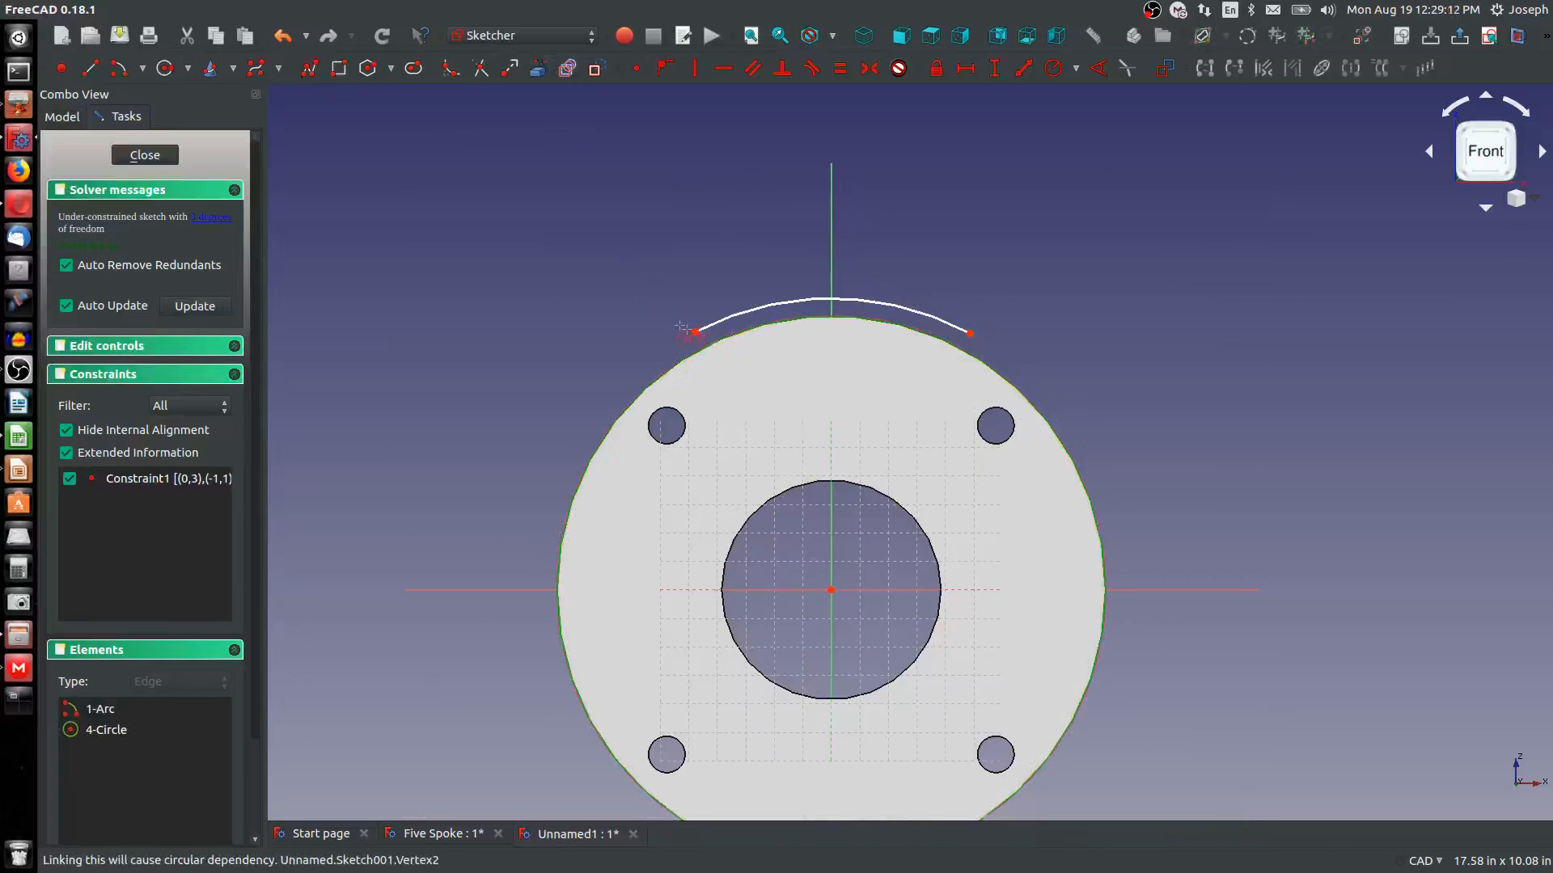
{"action": "left_click", "coordinate": [1514, 38]}
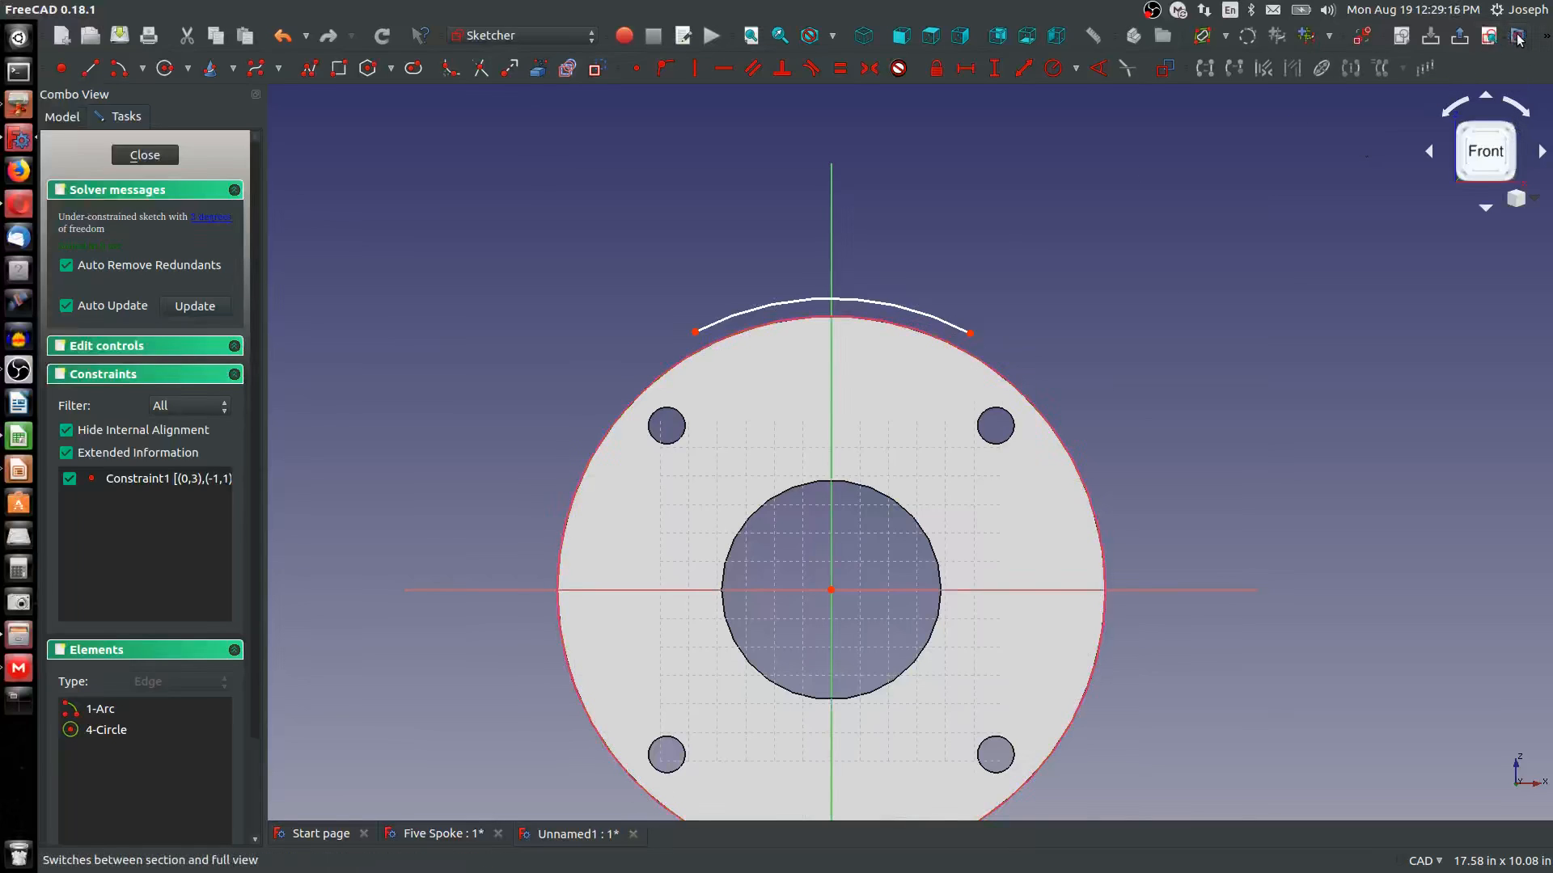
Apply an equality constraint between the arc and the disc's outer edge
{"action": "left_click", "coordinate": [782, 303]}
{"action": "left_click", "coordinate": [781, 320]}
{"action": "key", "text": "e"}
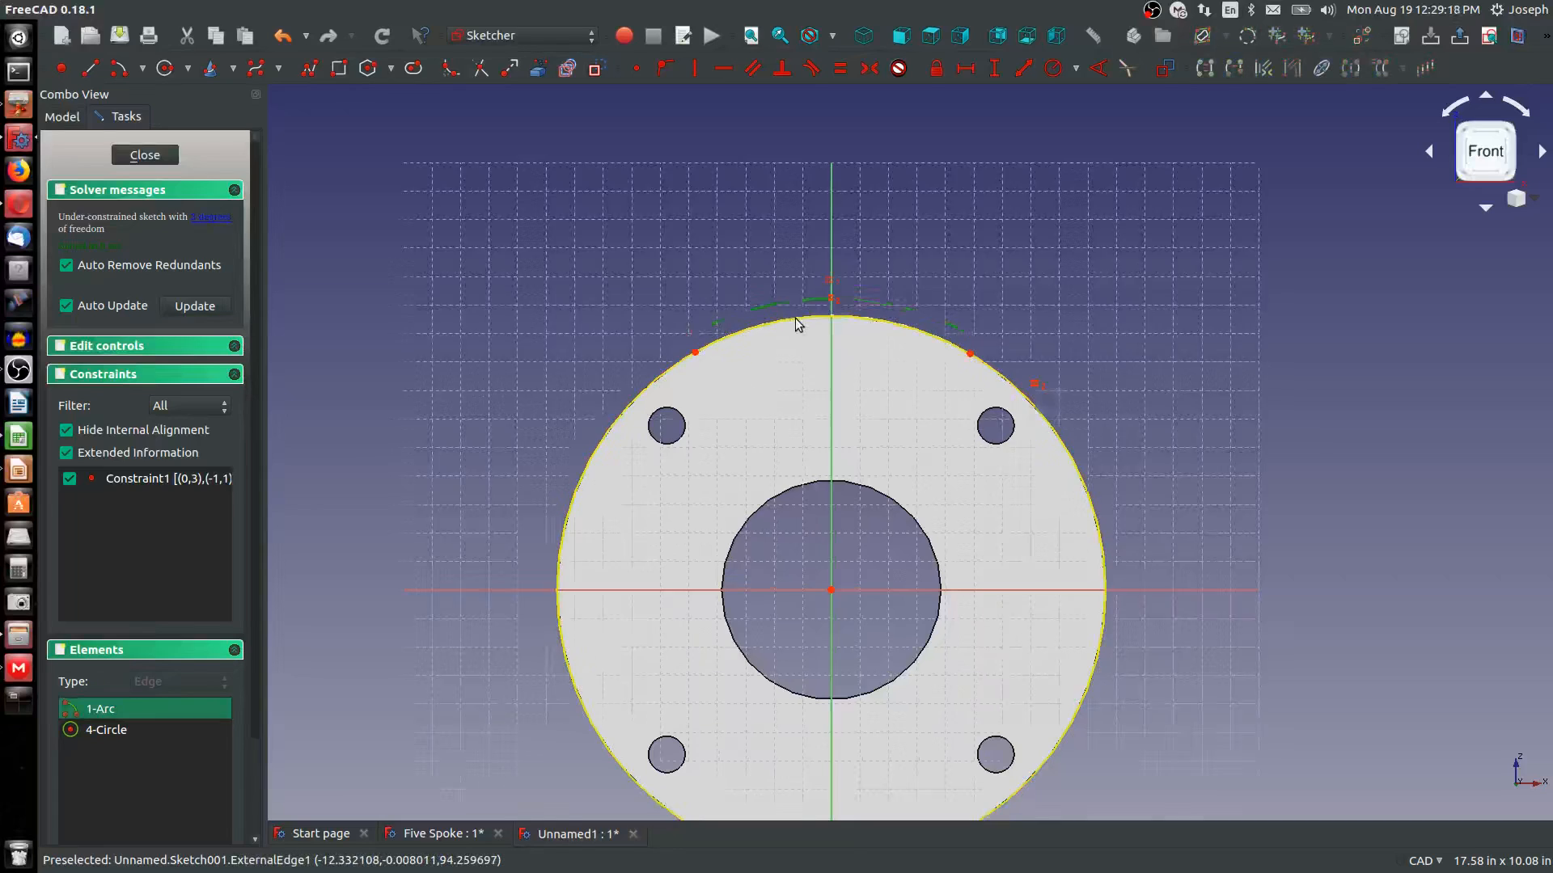
Constrain the two endpoints of the arc horizontally to each other
{"action": "left_click", "coordinate": [695, 353]}
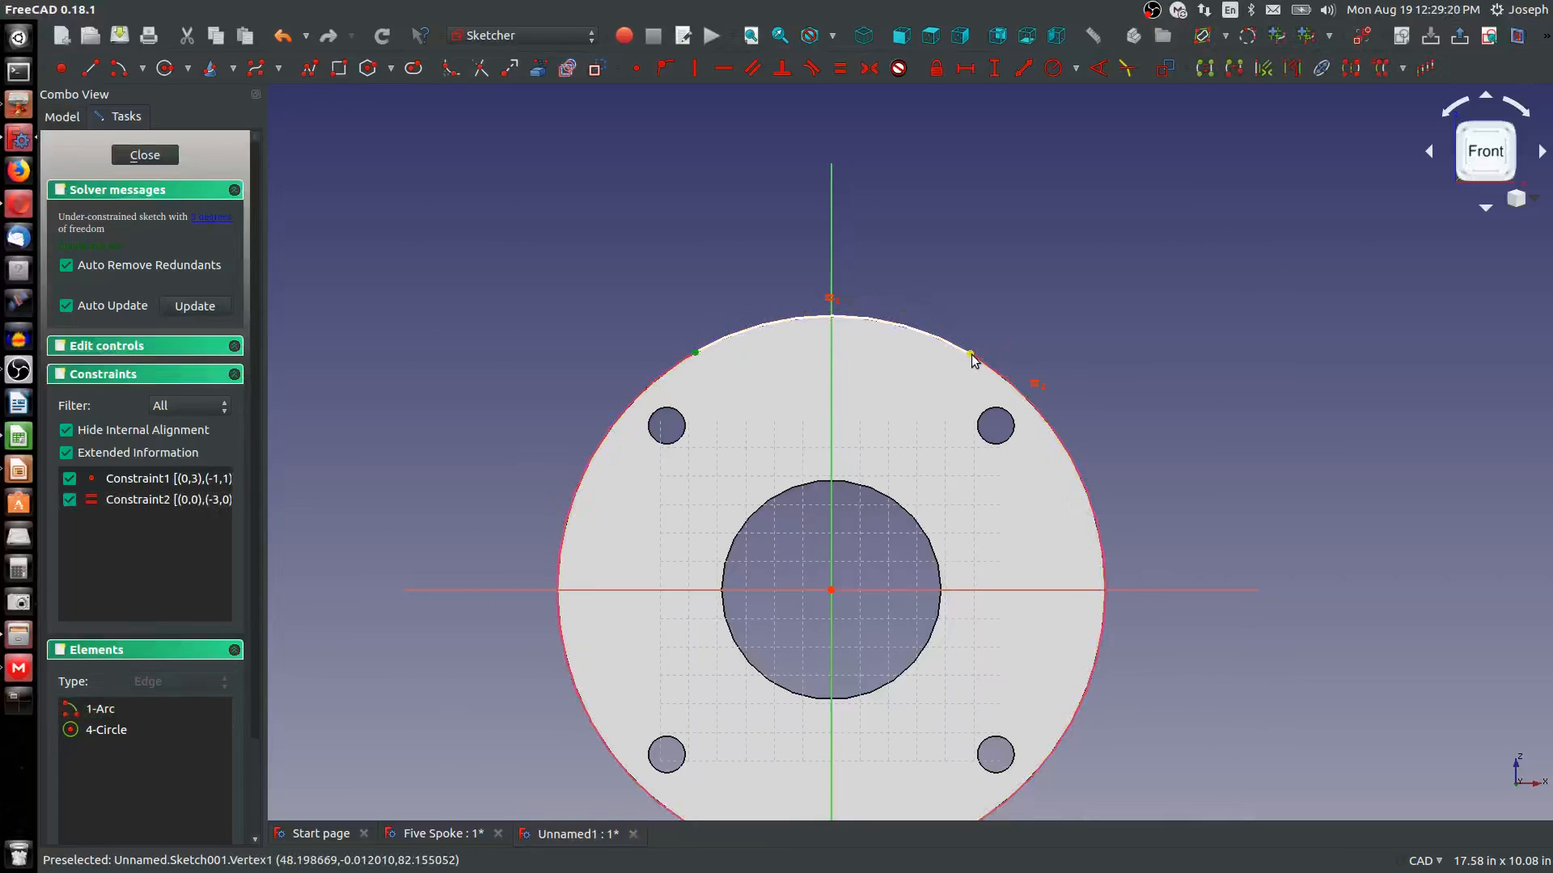
{"action": "left_click", "coordinate": [971, 356]}
{"action": "key", "text": "h"}
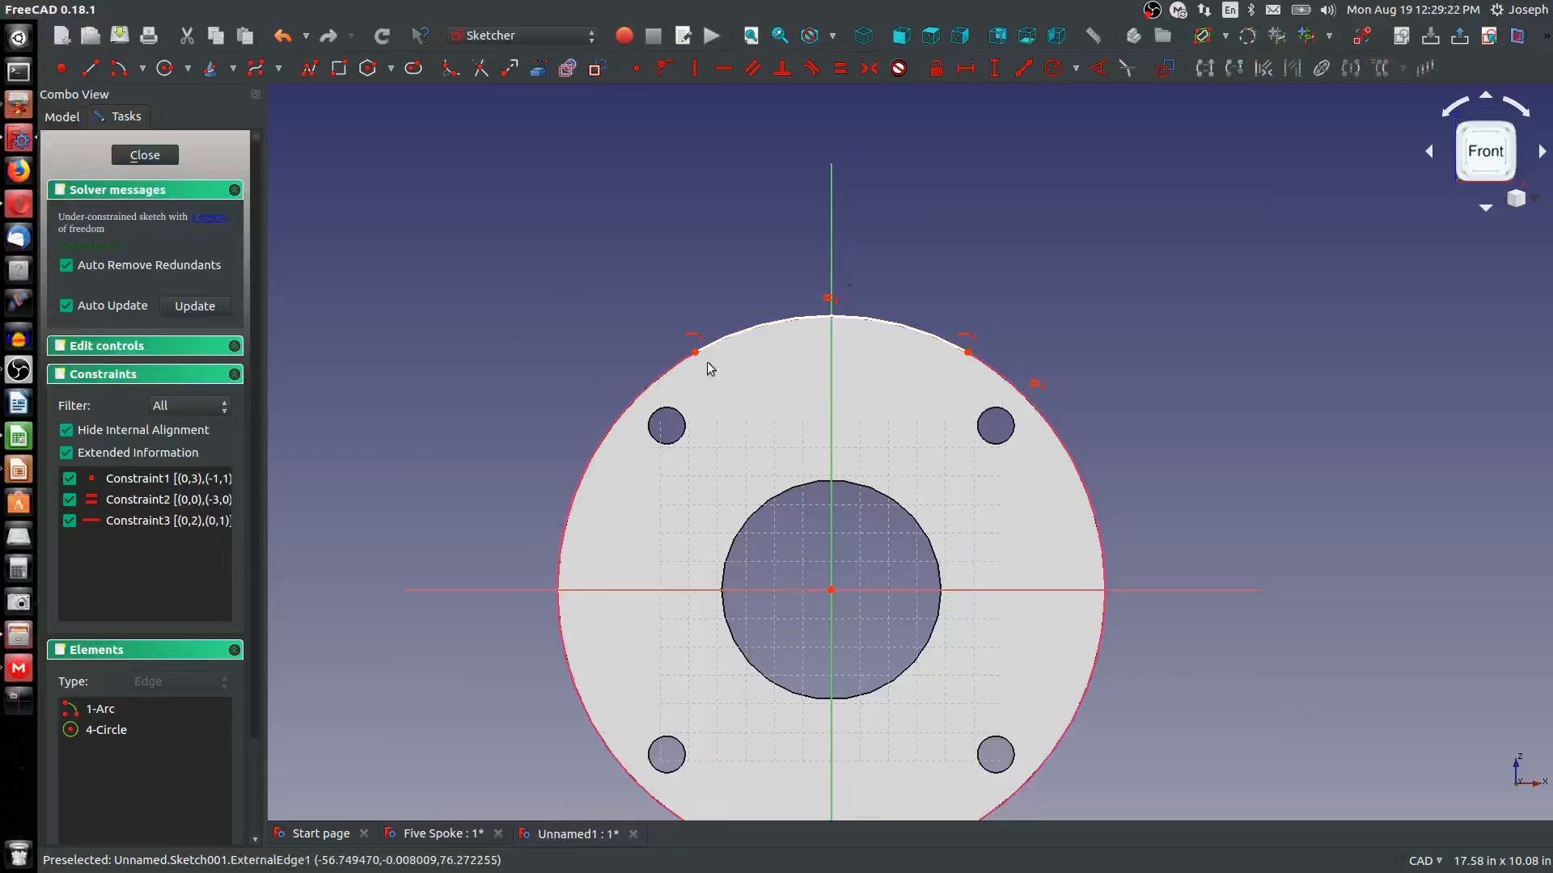
Constrain the horizontal distance between the arc's endpoints to 3.5 in
{"action": "left_click_drag", "start_coordinate": [696, 353], "coordinate": [750, 359]}
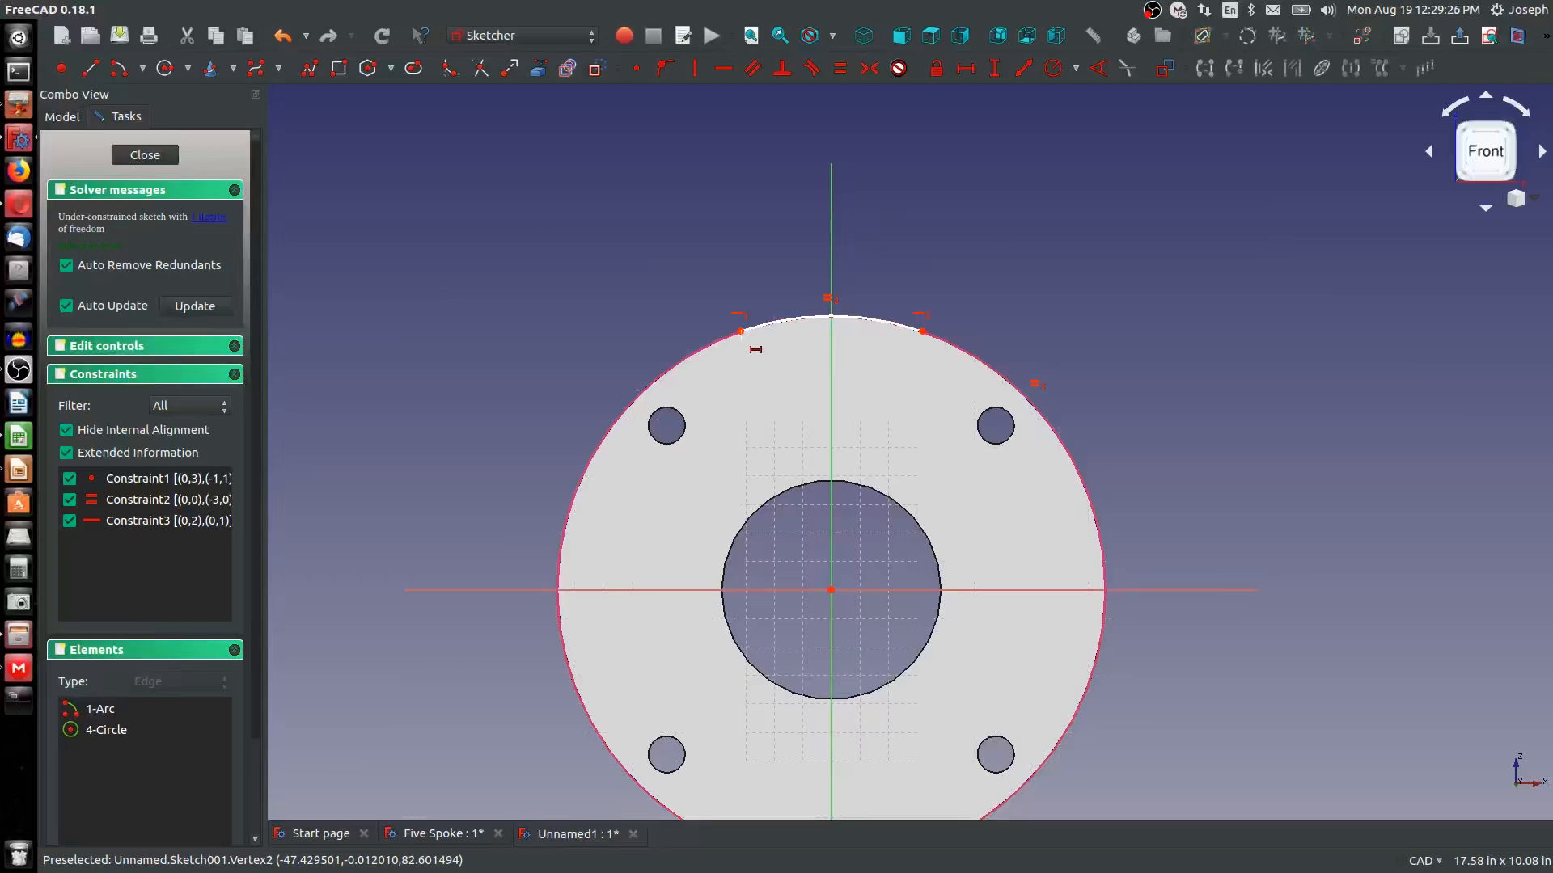
{"action": "left_click", "coordinate": [740, 331]}
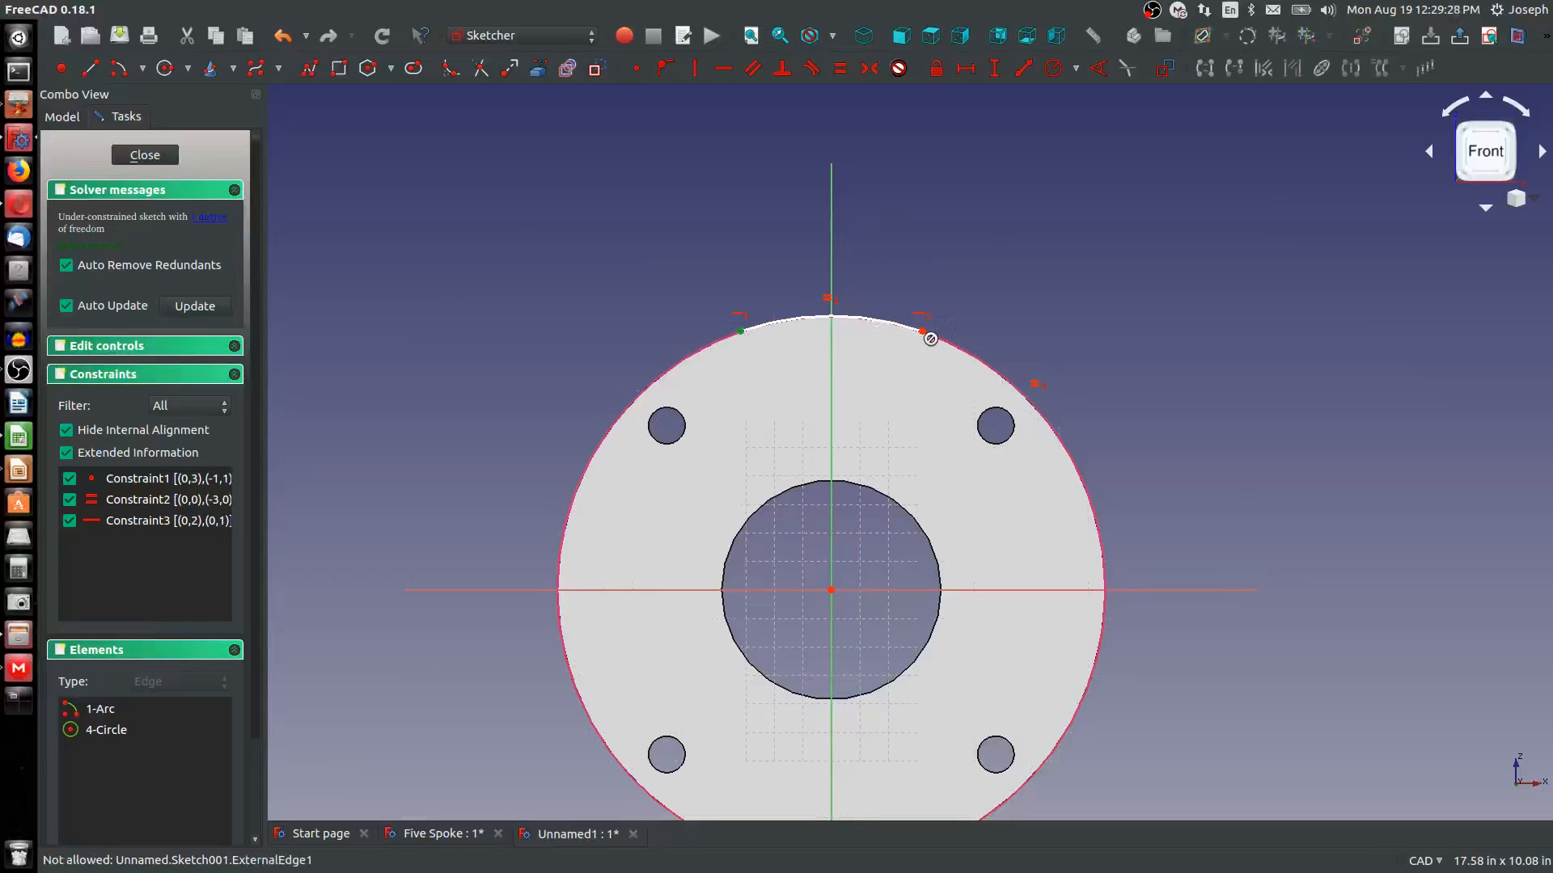
{"action": "left_click", "coordinate": [923, 331]}
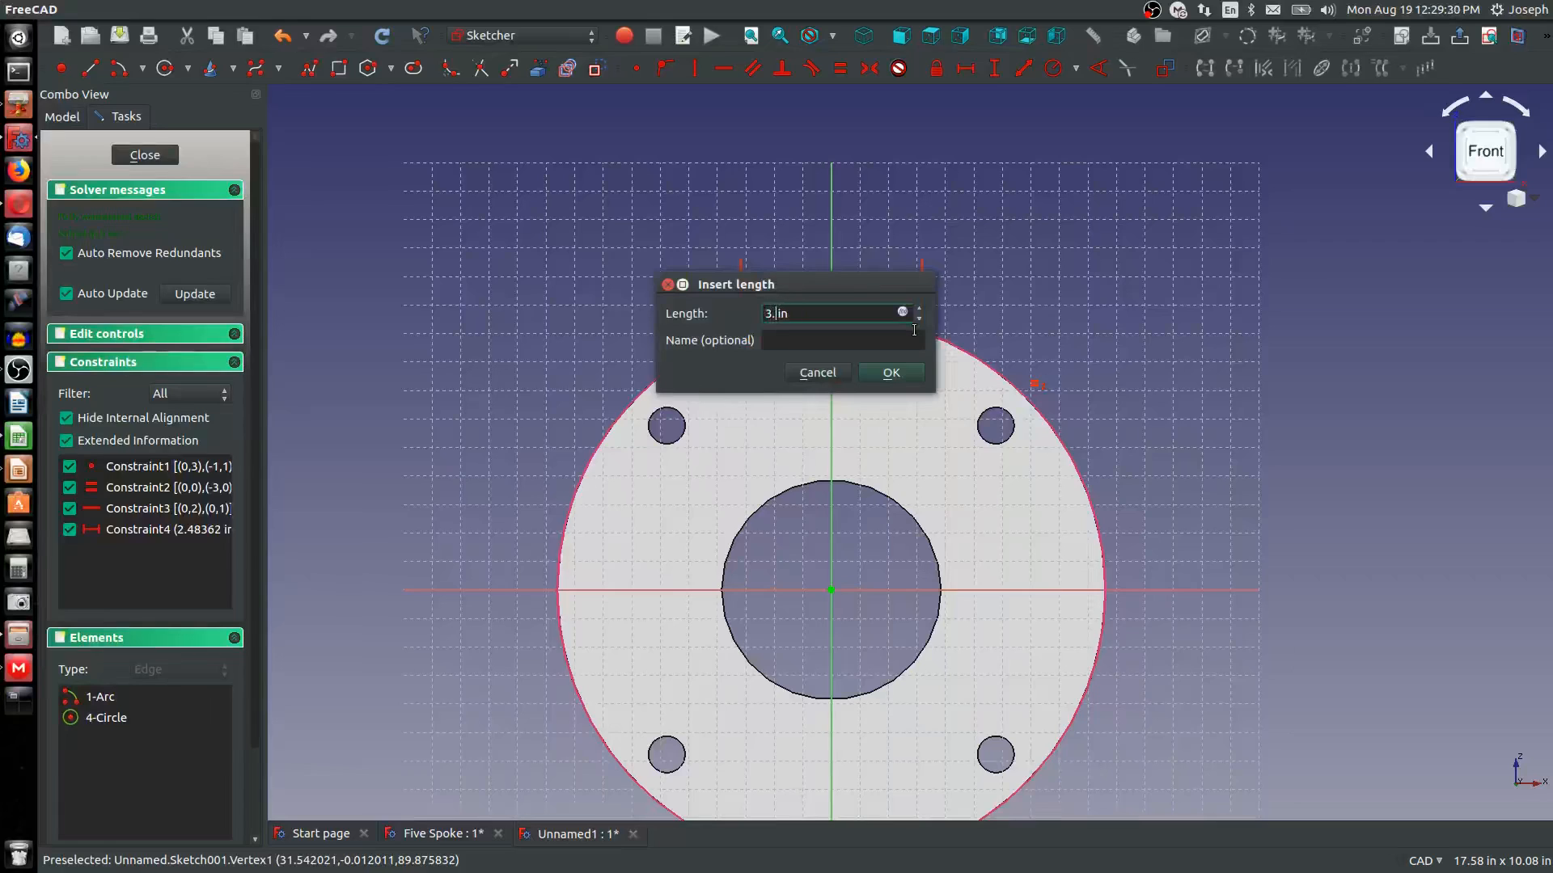
{"action": "key", "text": "Return"}
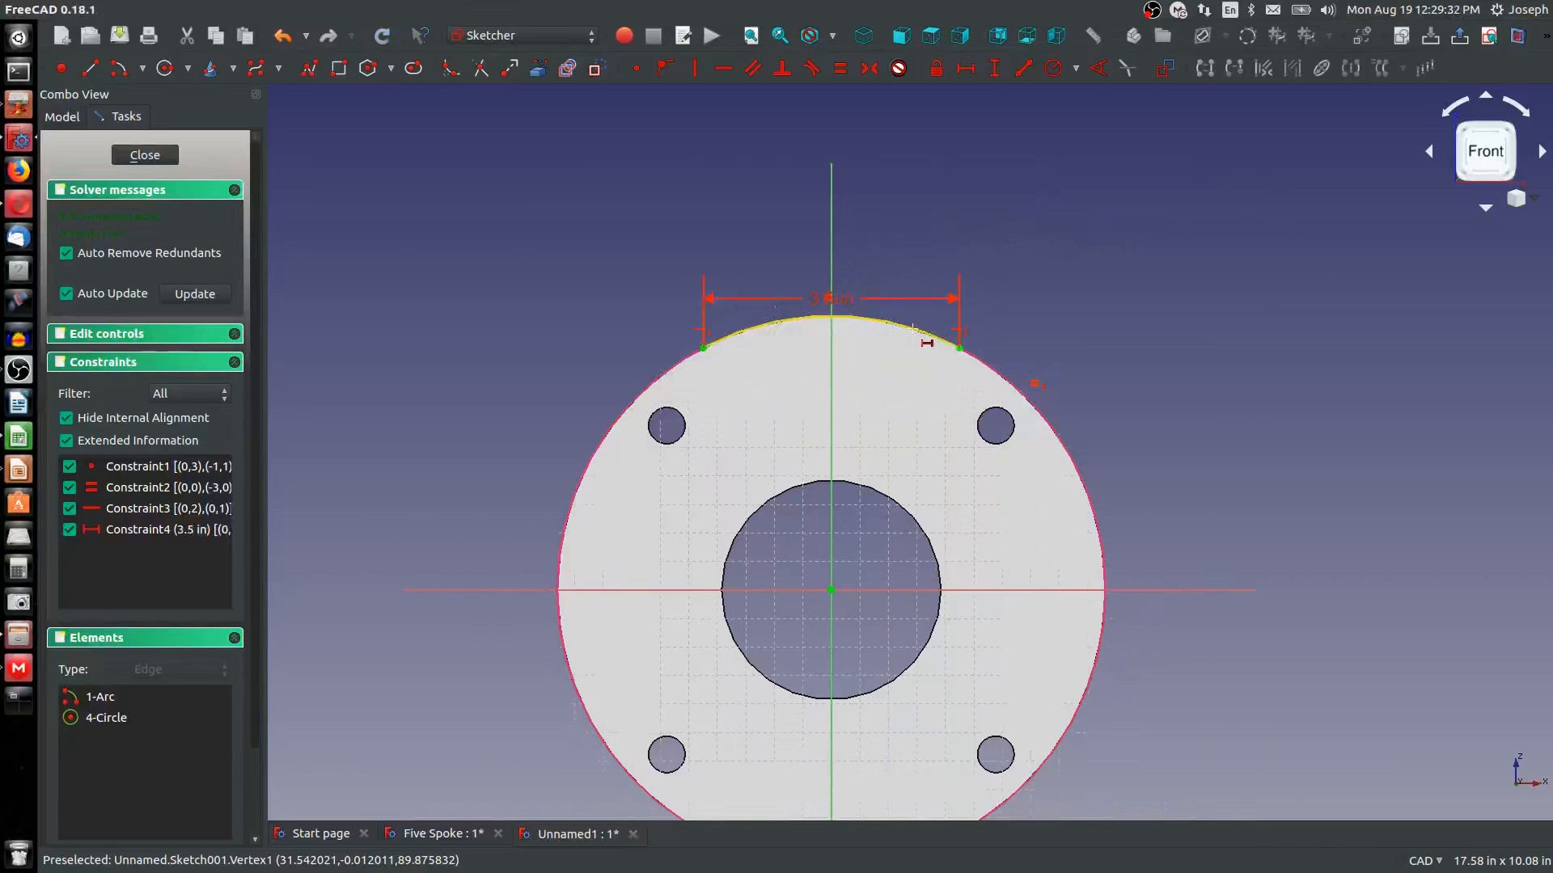
Move the 3.5 in dimension below the rim arc and draw a small arc starting at the rim arc's left endpoint
{"action": "right_click", "coordinate": [807, 294]}
{"action": "left_click_drag", "start_coordinate": [825, 301], "coordinate": [825, 440]}
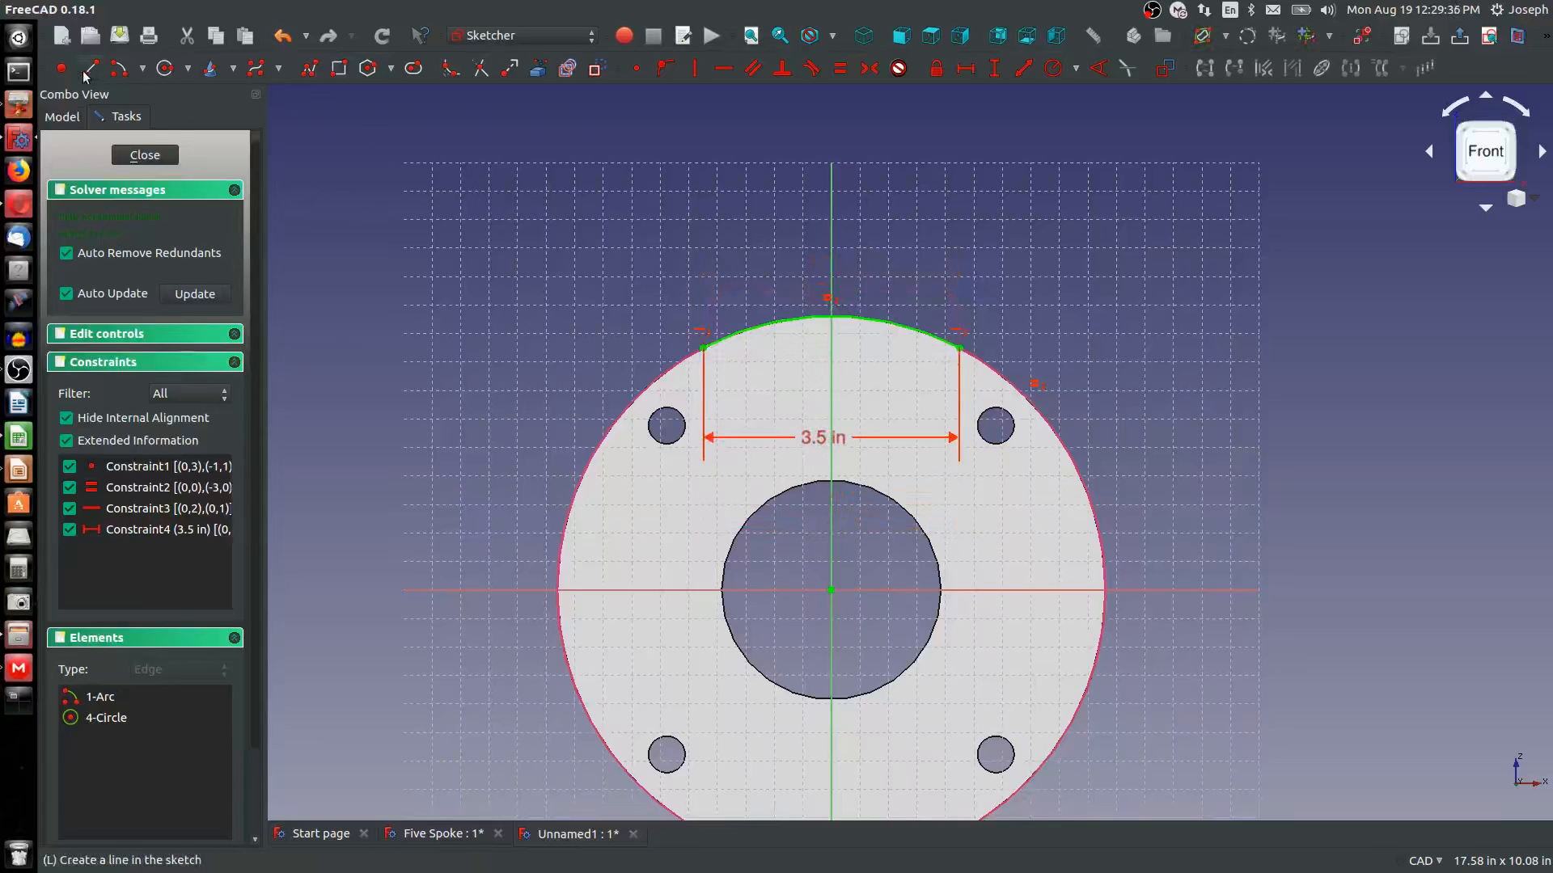
{"action": "left_click", "coordinate": [118, 68]}
{"action": "left_click", "coordinate": [703, 302]}
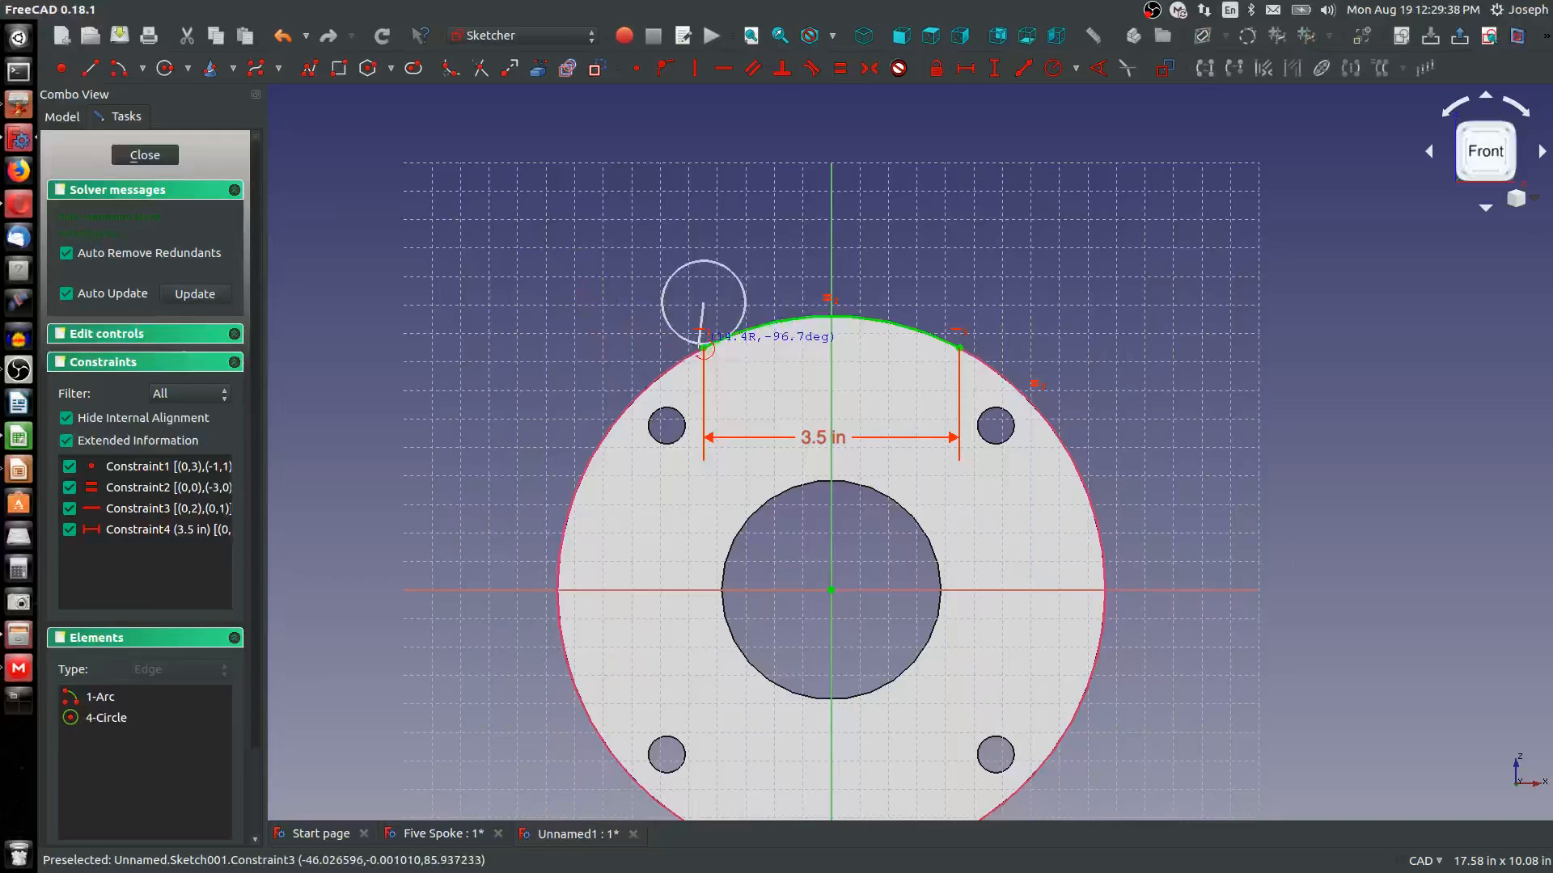
{"action": "left_click", "coordinate": [704, 348]}
{"action": "left_click", "coordinate": [748, 298]}
{"action": "right_click", "coordinate": [936, 320]}
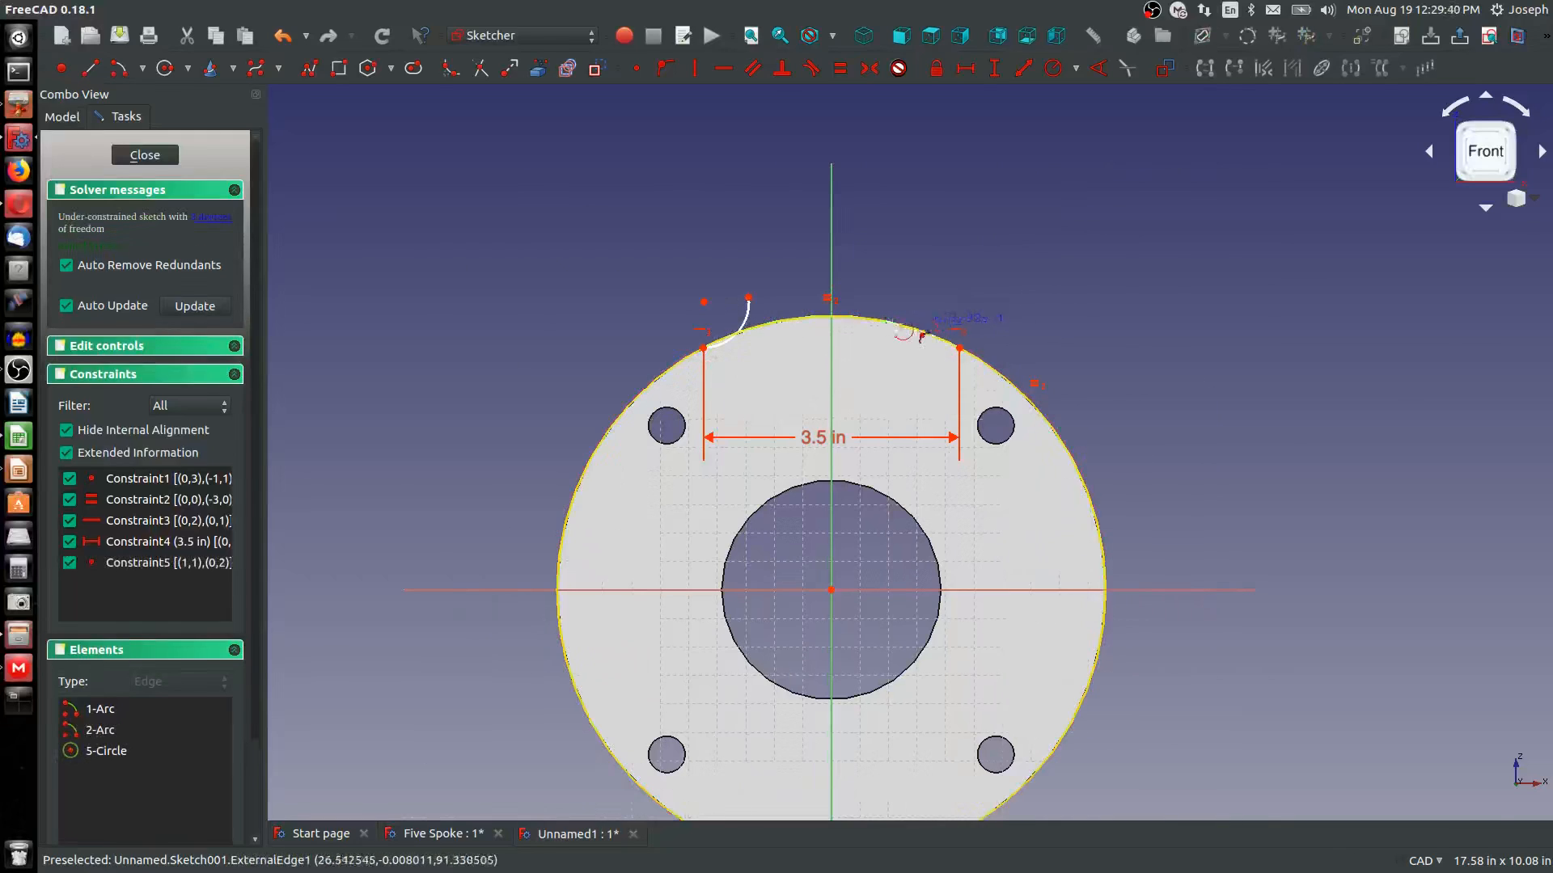
Make the small arc tangent to the rim arc at their shared endpoint
{"action": "left_click", "coordinate": [778, 325]}
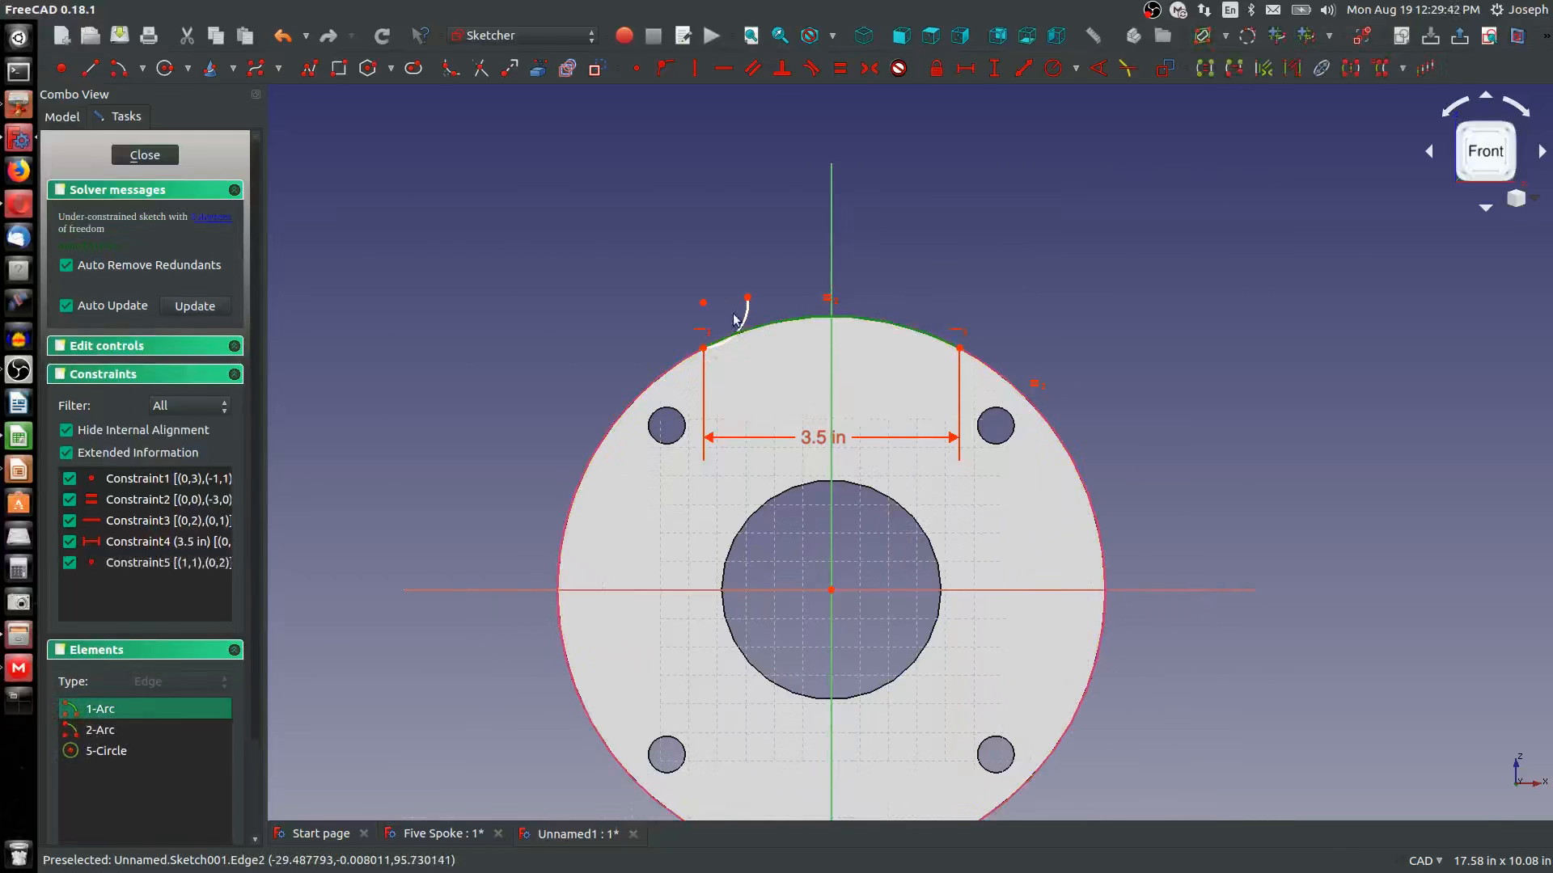
{"action": "left_click", "coordinate": [743, 317]}
{"action": "key", "text": "t"}
{"action": "left_click", "coordinate": [931, 362]}
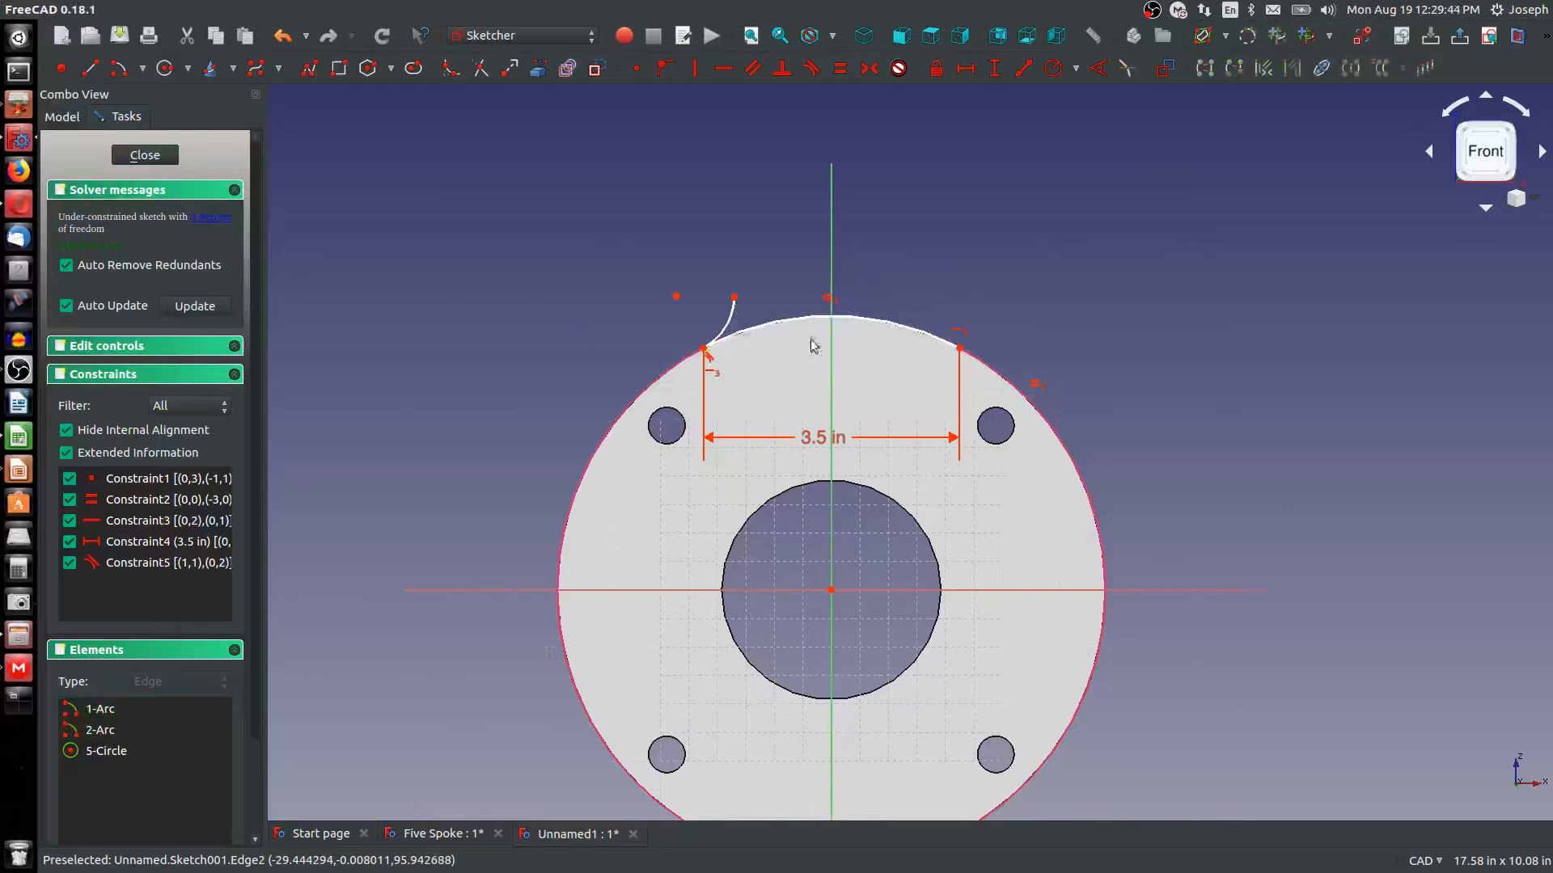
Constrain the small arc's radius to 1.5 in
{"action": "left_click", "coordinate": [723, 315]}
{"action": "key", "text": "shift+r"}
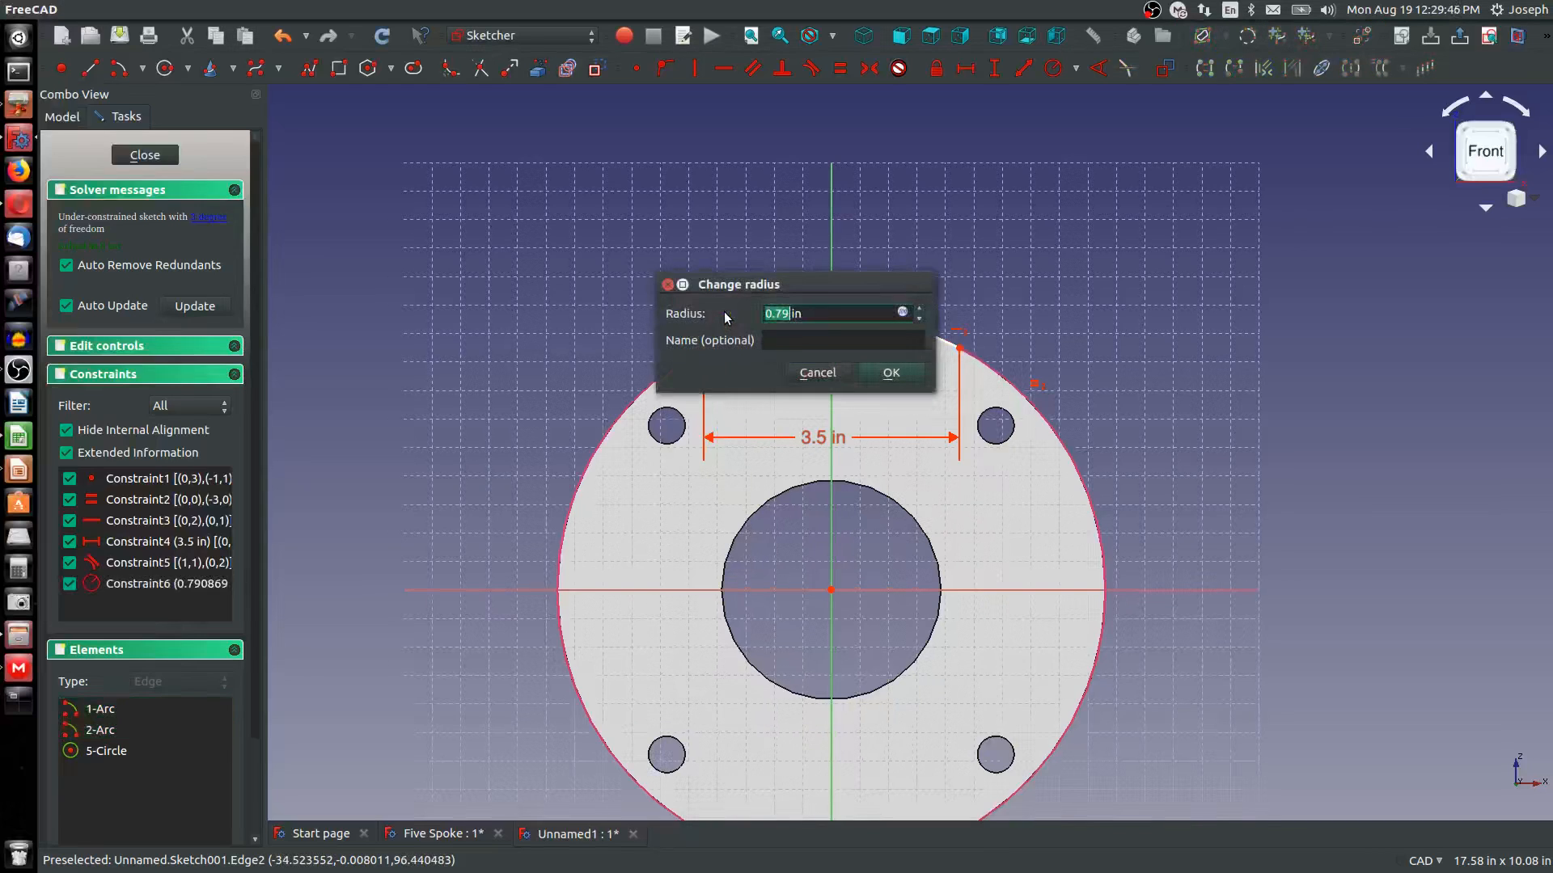
{"action": "type", "text": "1.5"}
{"action": "key", "text": "Return"}
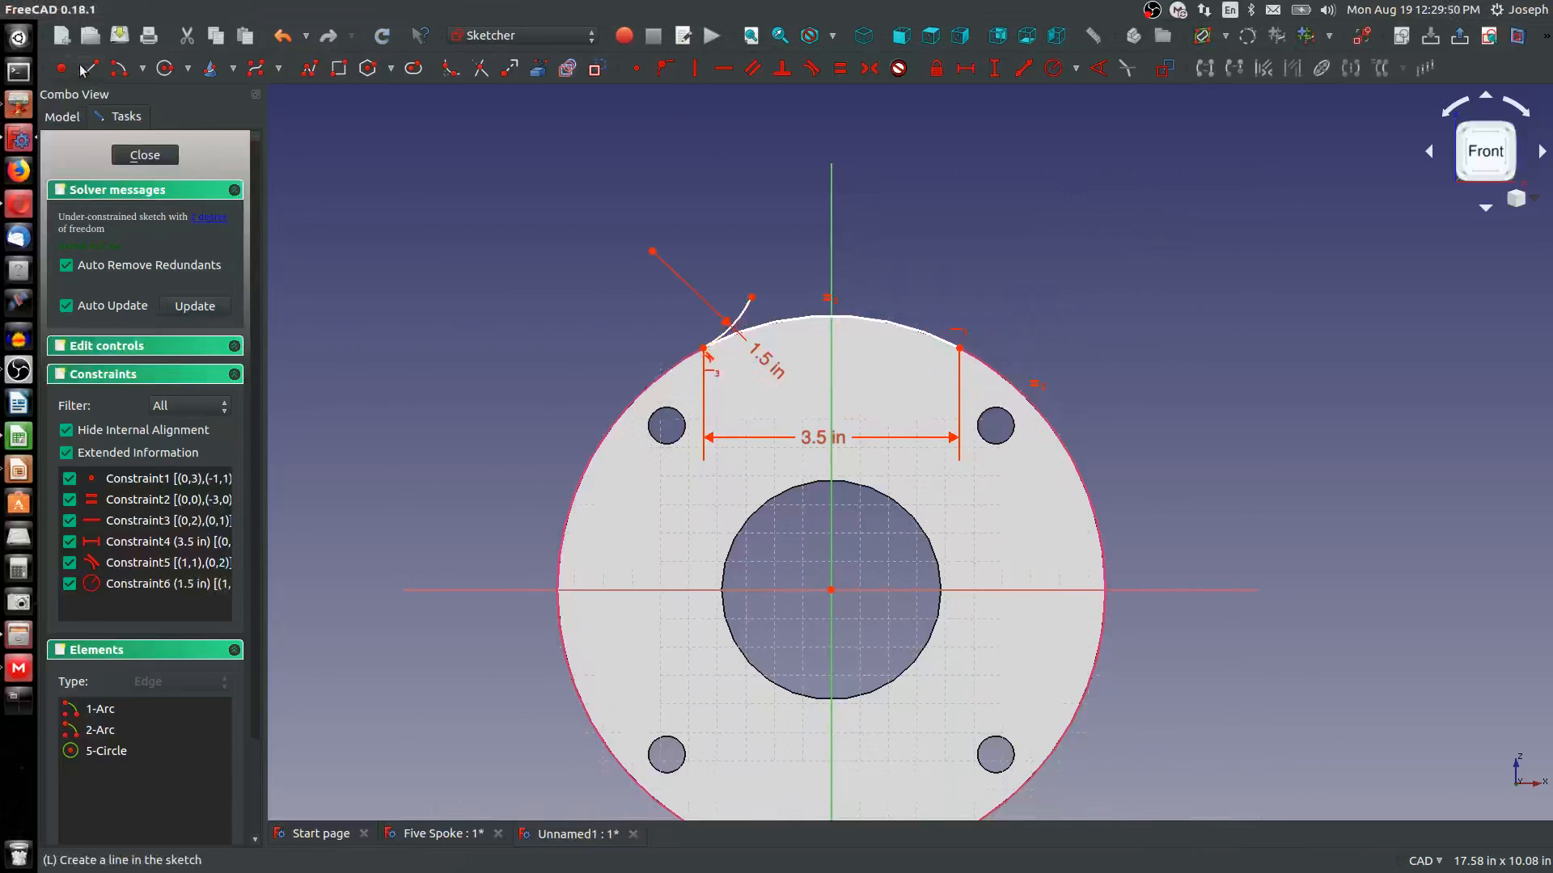
Draw a line from the 1.5 in arc's free end outward and up to the left, tangent to that arc
{"action": "left_click", "coordinate": [751, 297]}
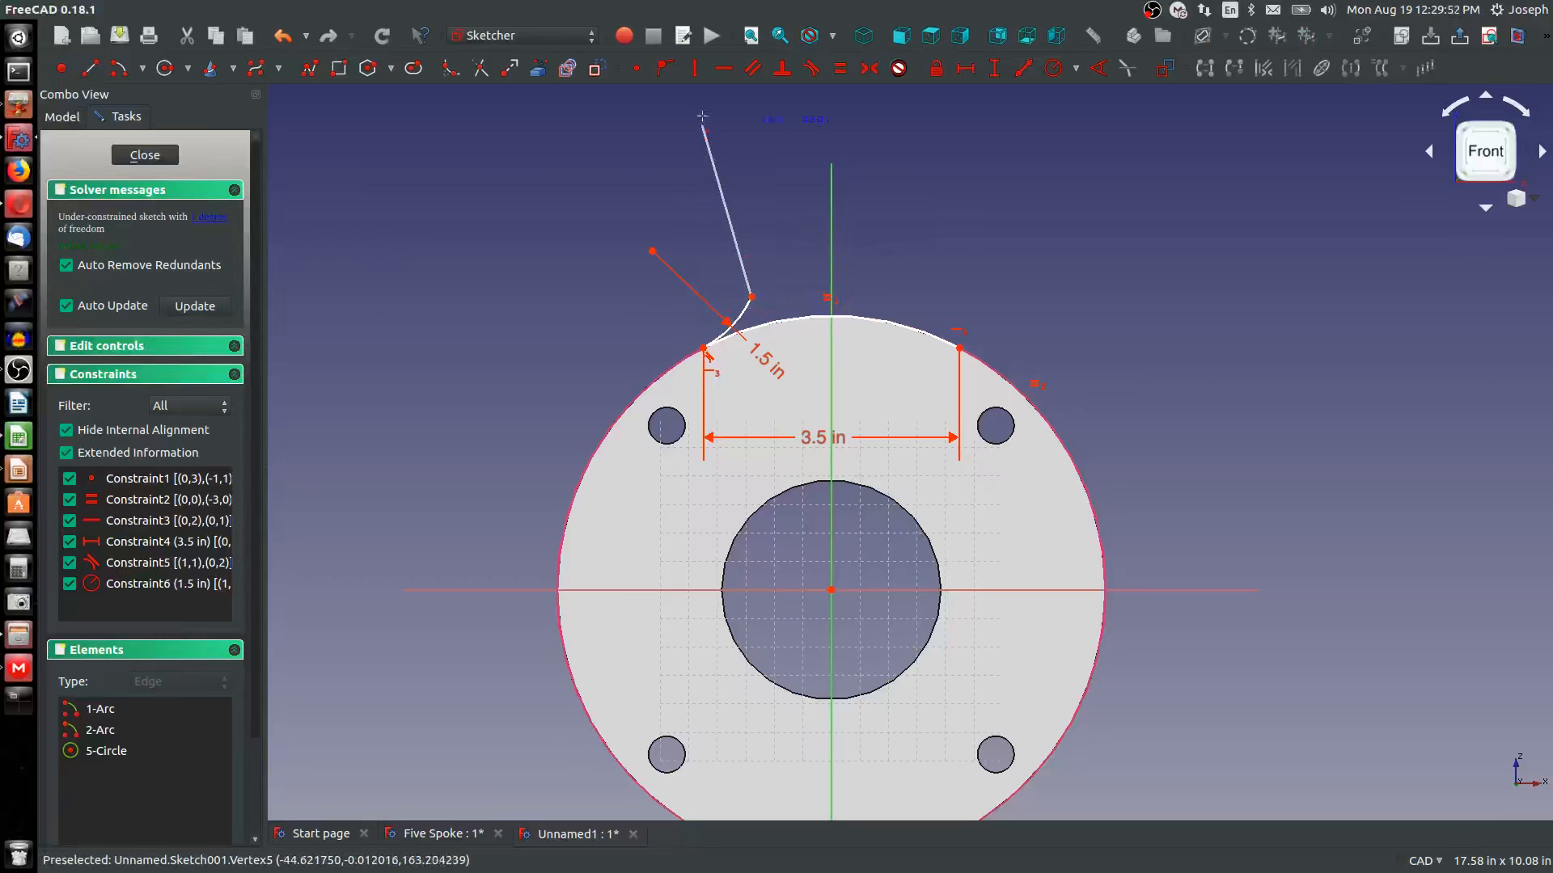
{"action": "left_click", "coordinate": [704, 118]}
{"action": "left_click", "coordinate": [751, 317]}
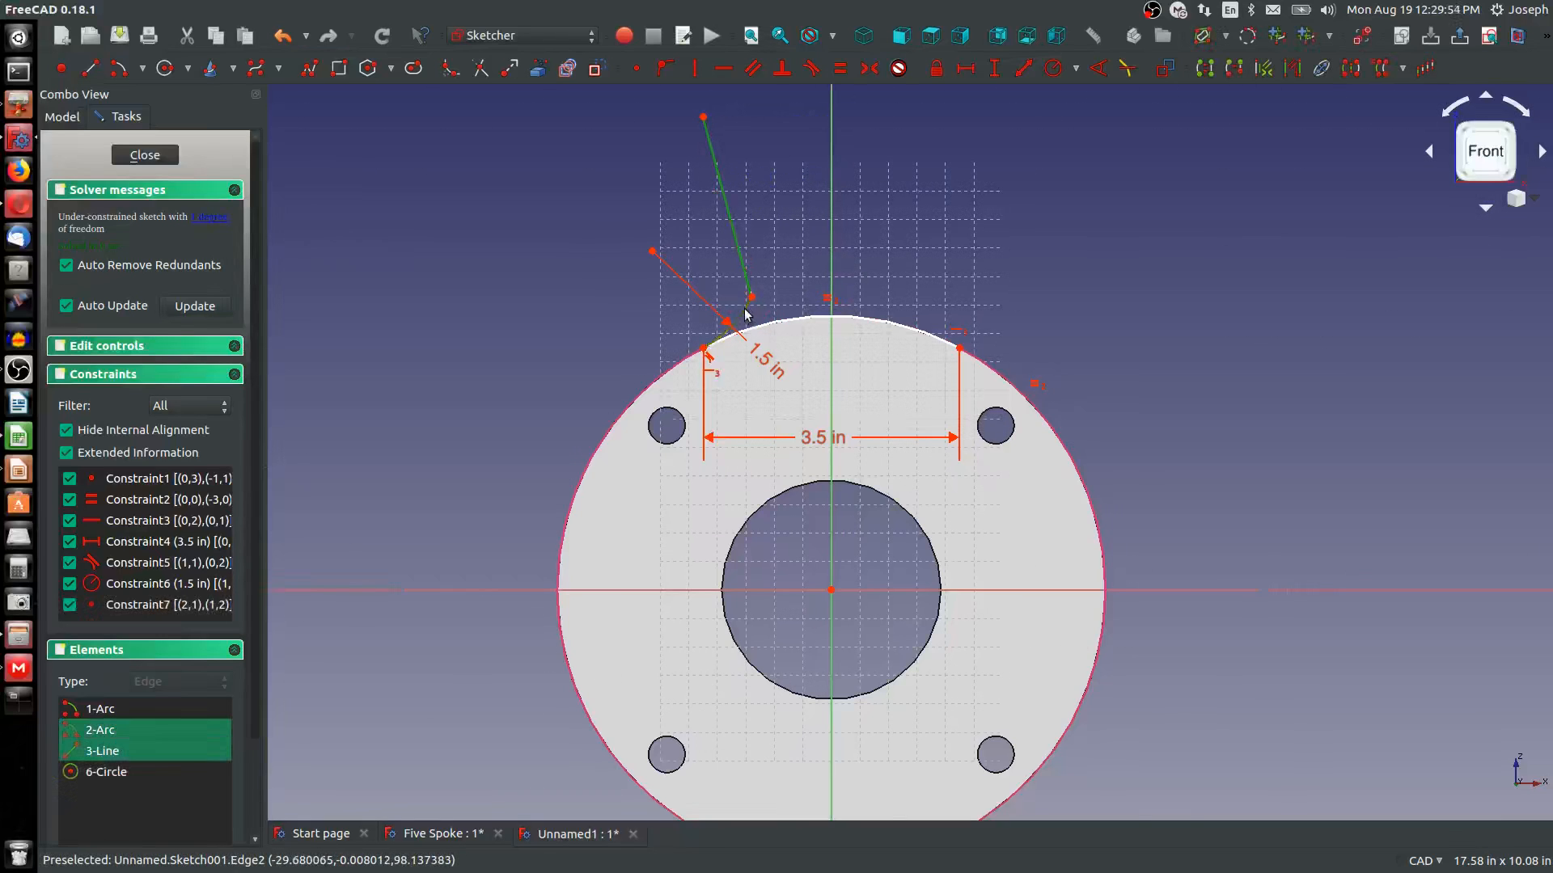
{"action": "key", "text": "t"}
{"action": "left_click", "coordinate": [954, 362]}
{"action": "scroll", "coordinate": [735, 245], "scroll_direction": "down", "scroll_amount": 5}
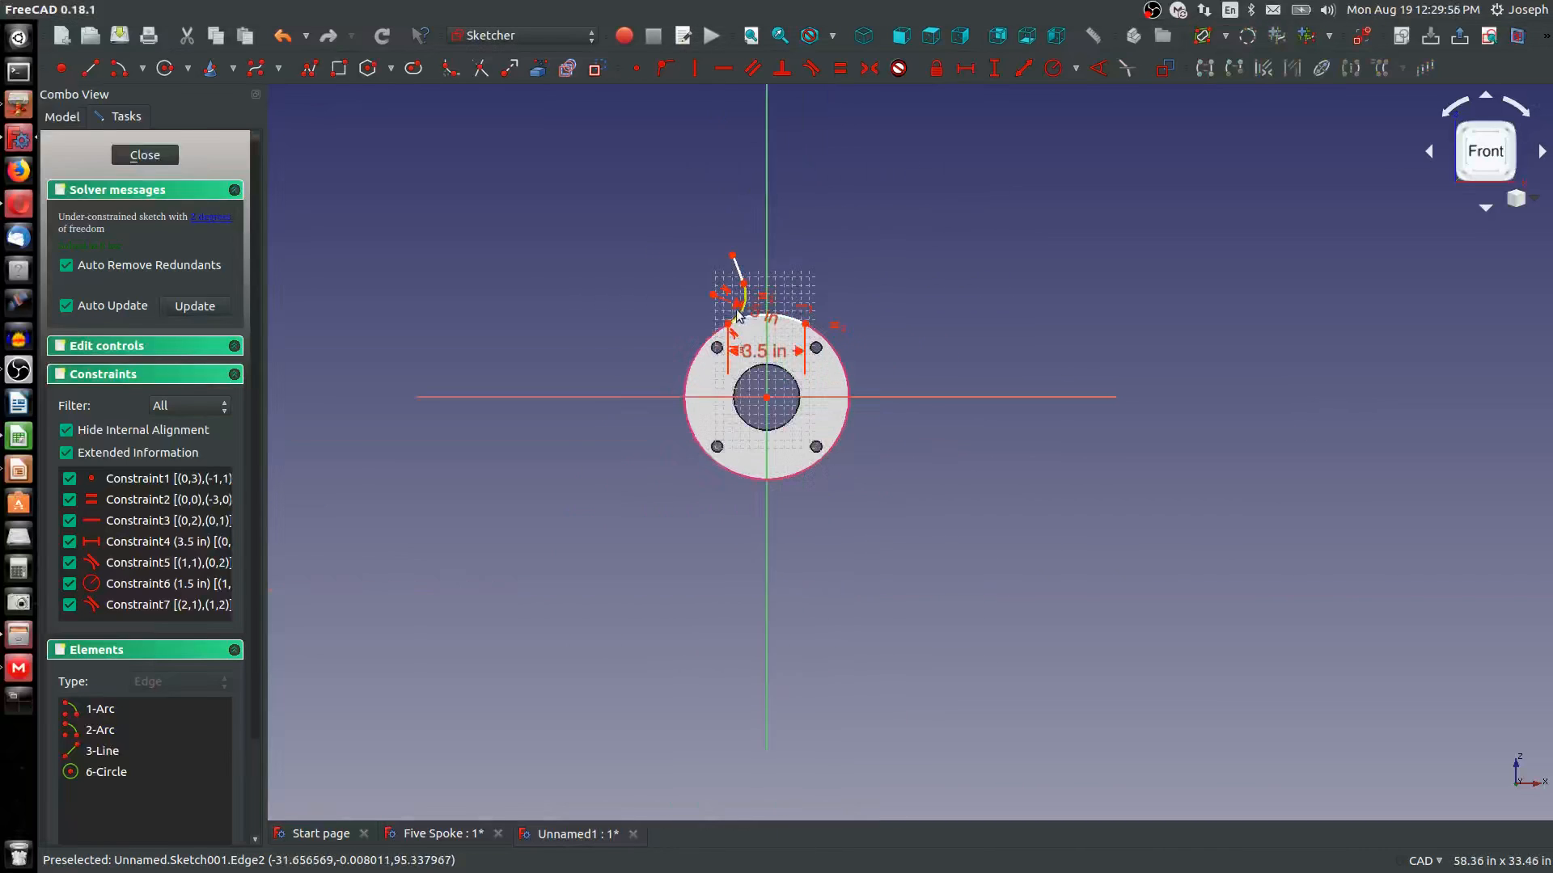
{"action": "scroll", "coordinate": [736, 245], "scroll_direction": "up", "scroll_amount": 5}
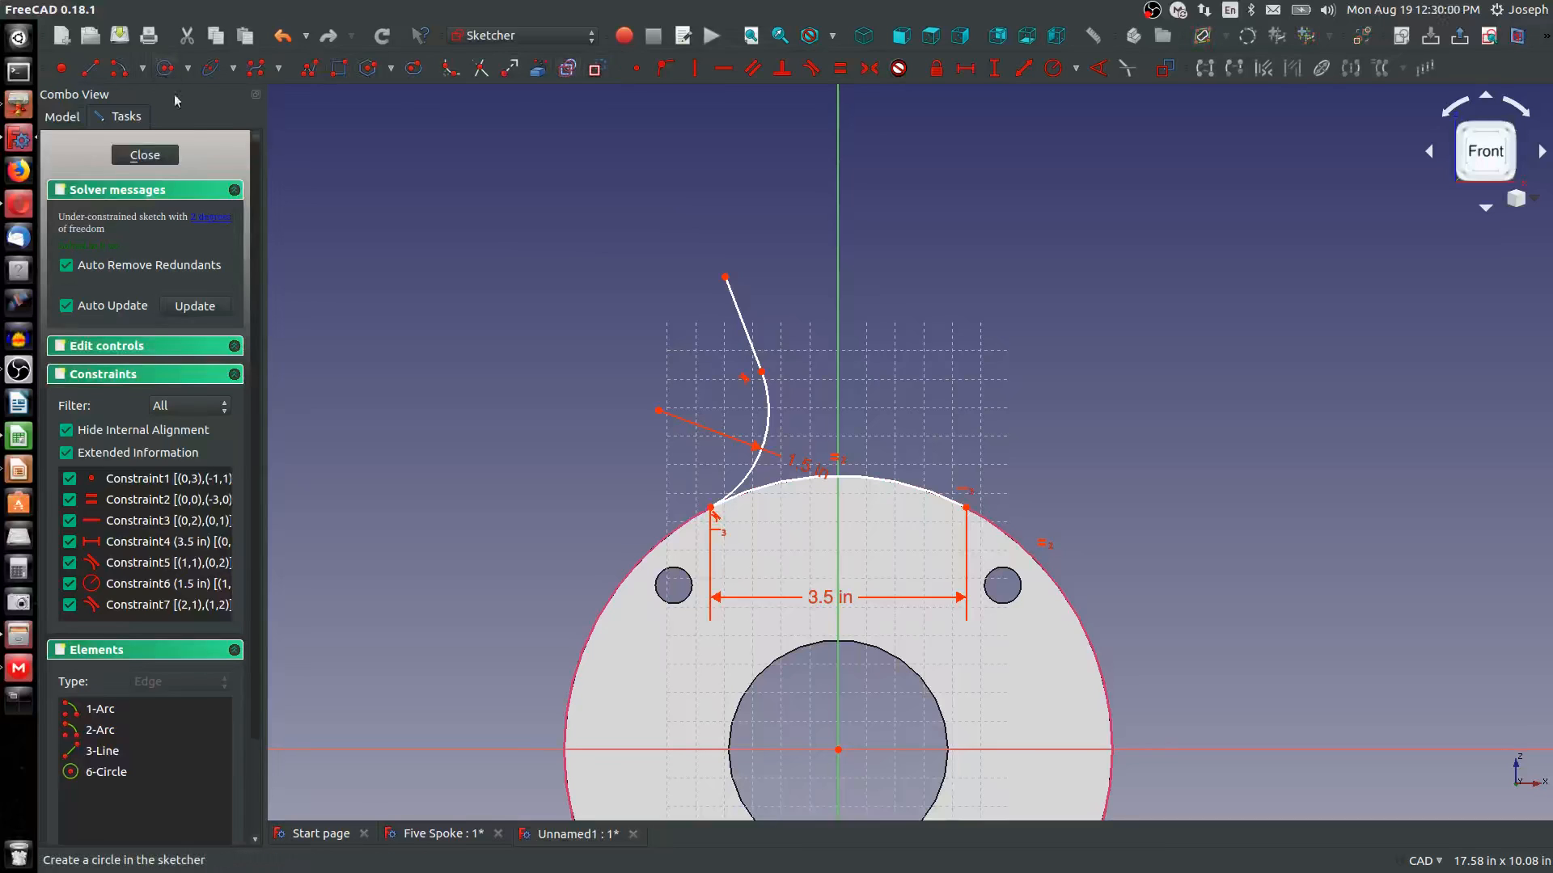
Draw a construction circle centred on the sketch origin and constrain its radius to 9 in
{"action": "left_click", "coordinate": [165, 68]}
{"action": "left_click", "coordinate": [839, 749]}
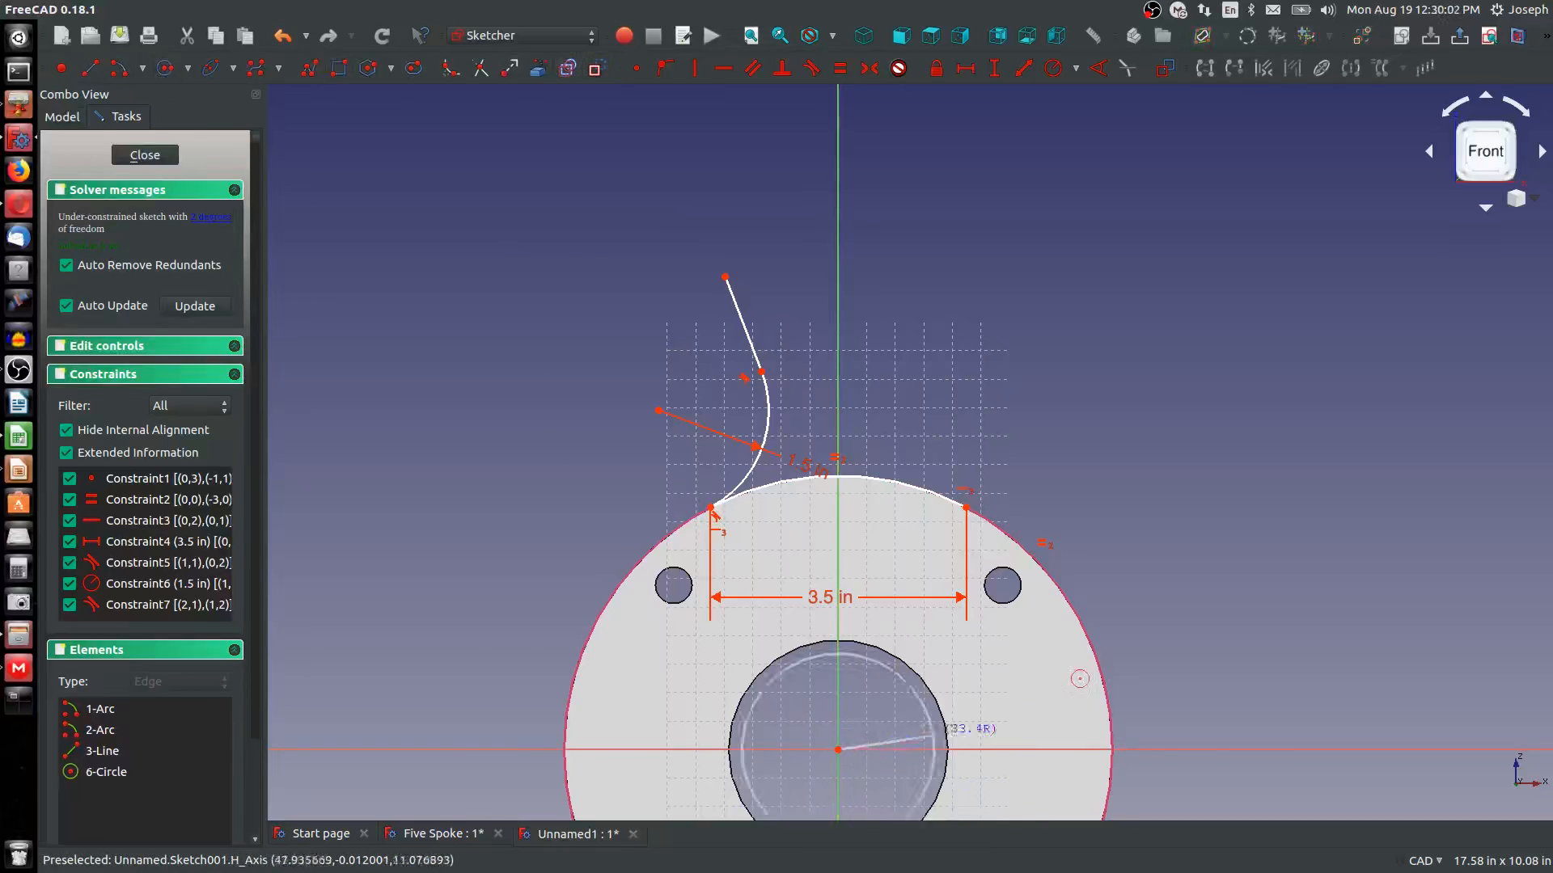
{"action": "left_click", "coordinate": [1327, 525]}
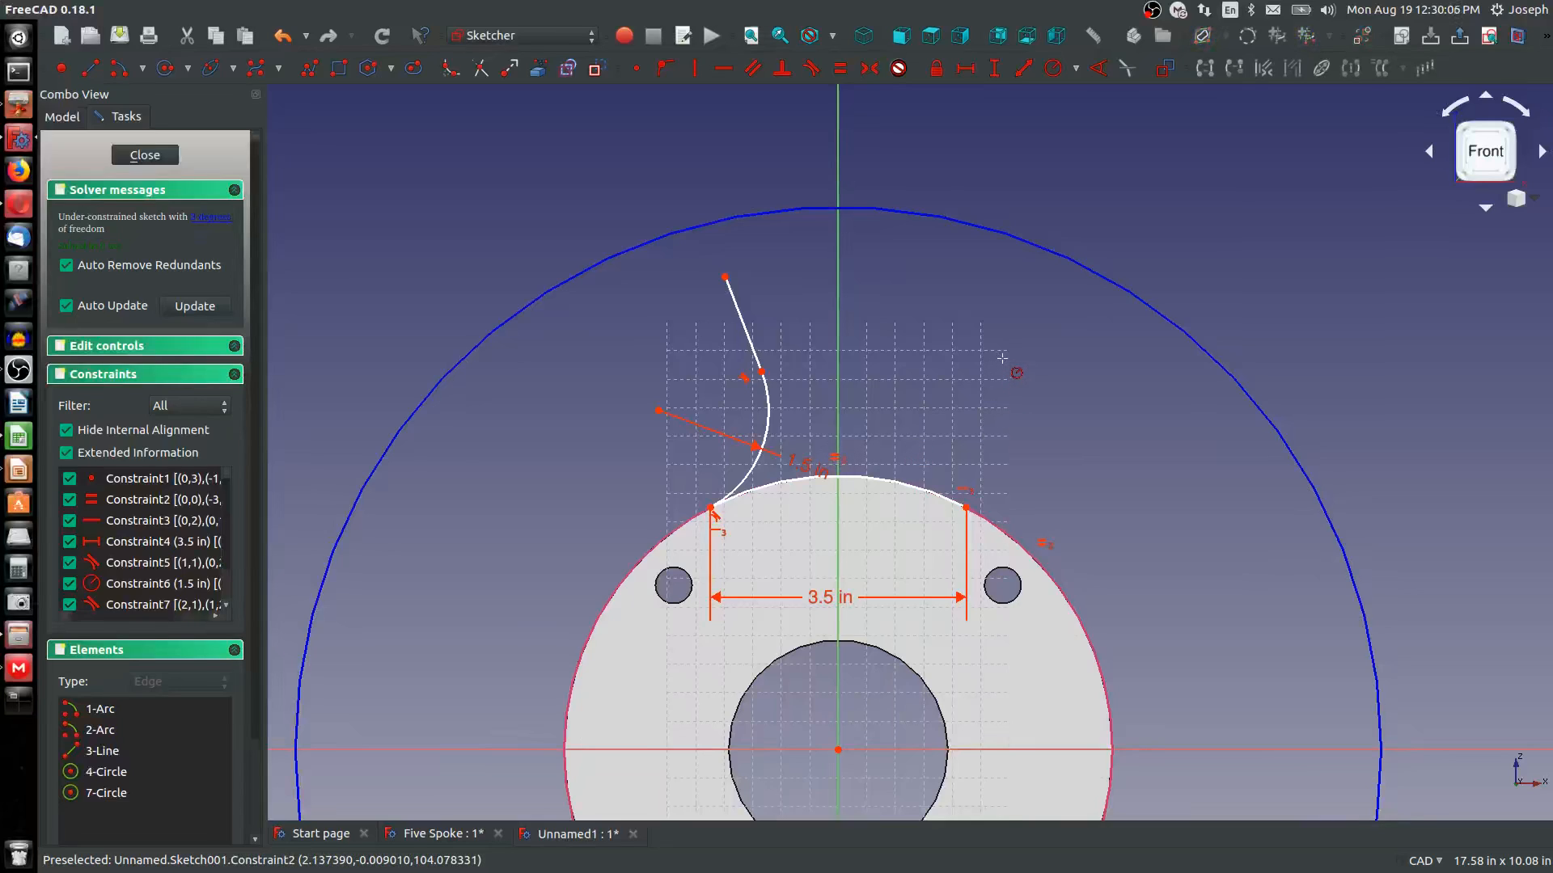
{"action": "left_click", "coordinate": [1140, 301]}
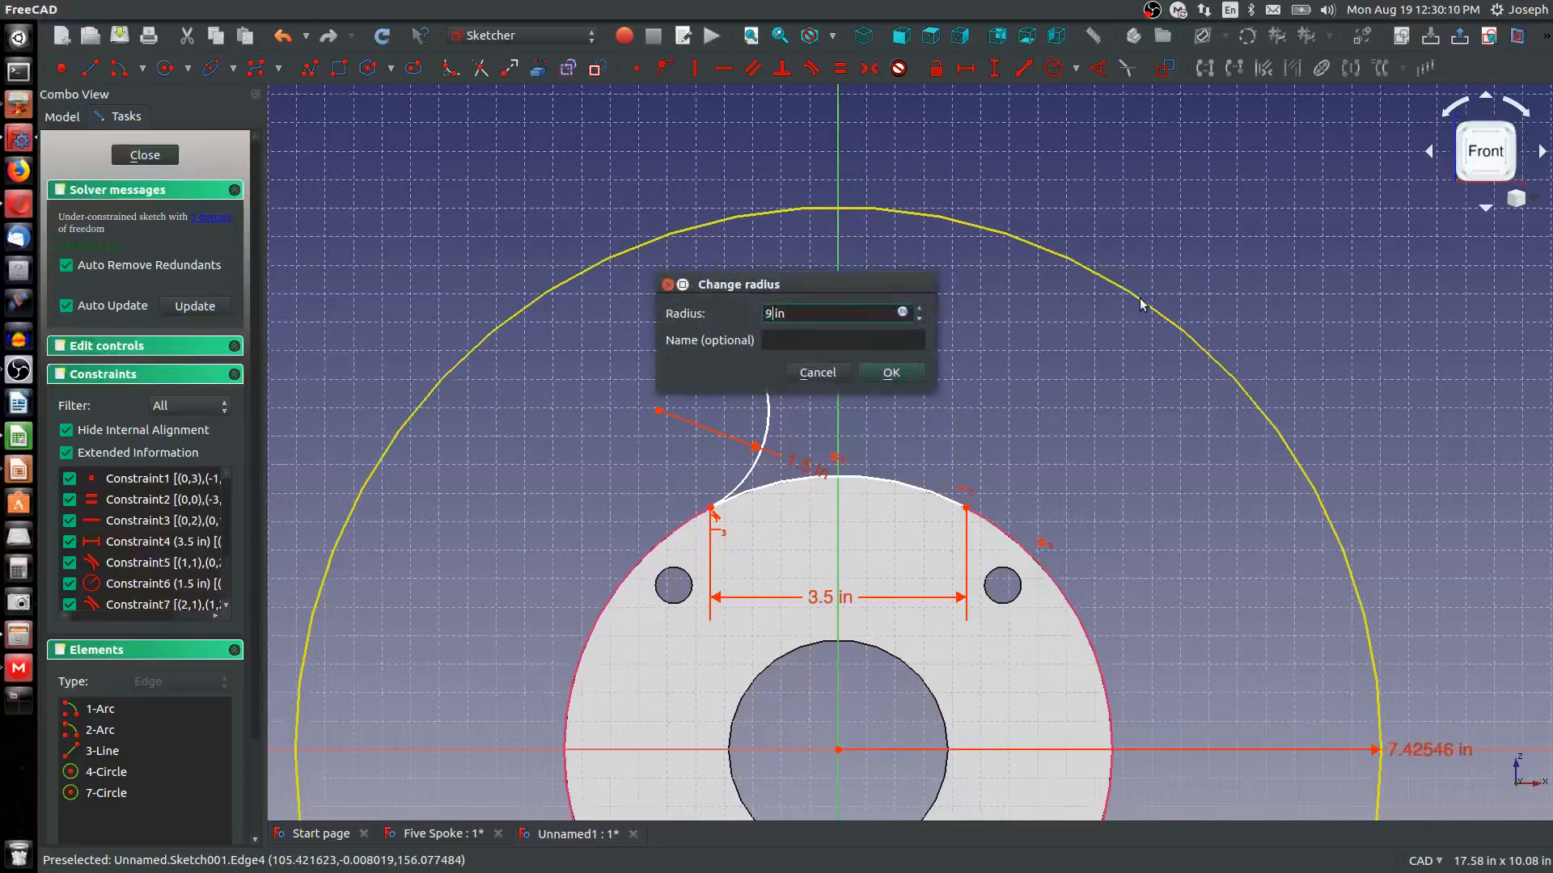
{"action": "type", "text": "9"}
{"action": "key", "text": "Return"}
{"action": "scroll", "coordinate": [1002, 417], "scroll_direction": "down", "scroll_amount": 4}
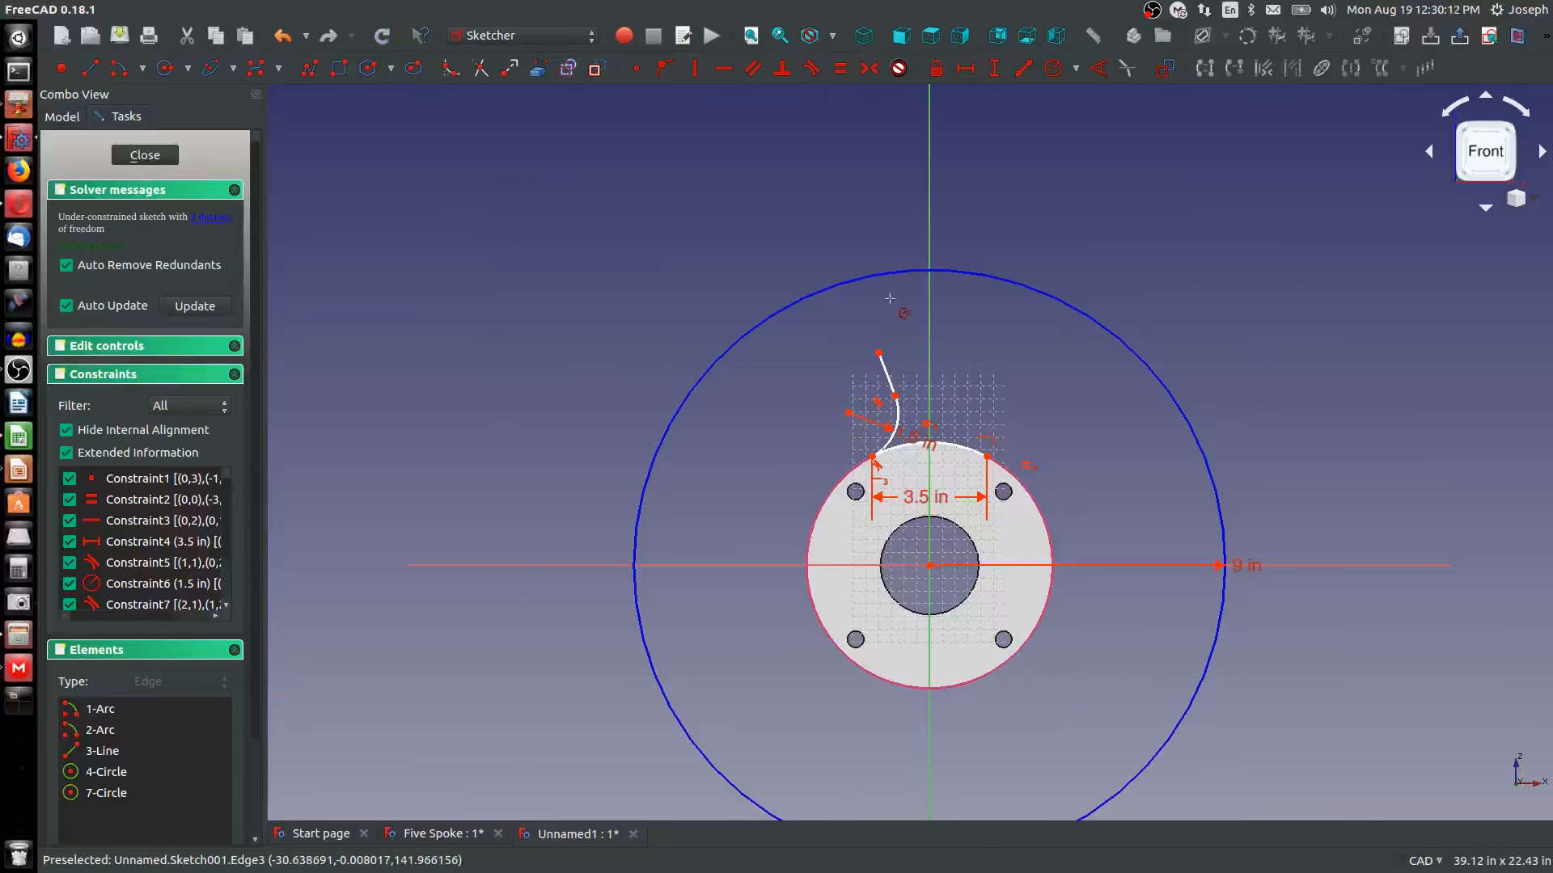
{"action": "scroll", "coordinate": [890, 298], "scroll_direction": "up", "scroll_amount": 2}
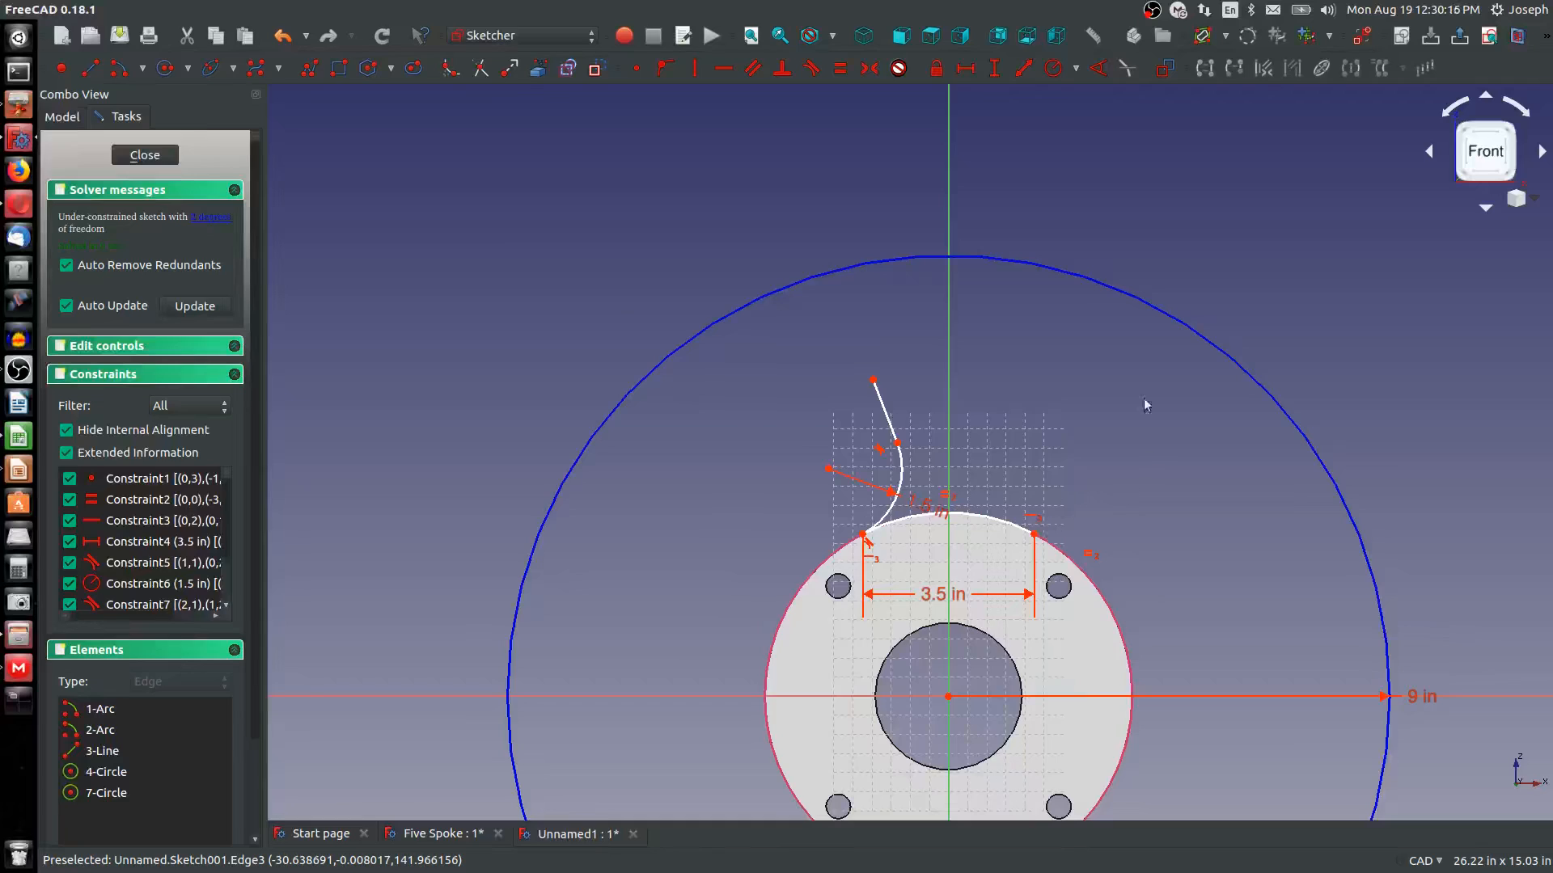
{"action": "scroll", "coordinate": [1028, 325], "scroll_direction": "up", "scroll_amount": 2}
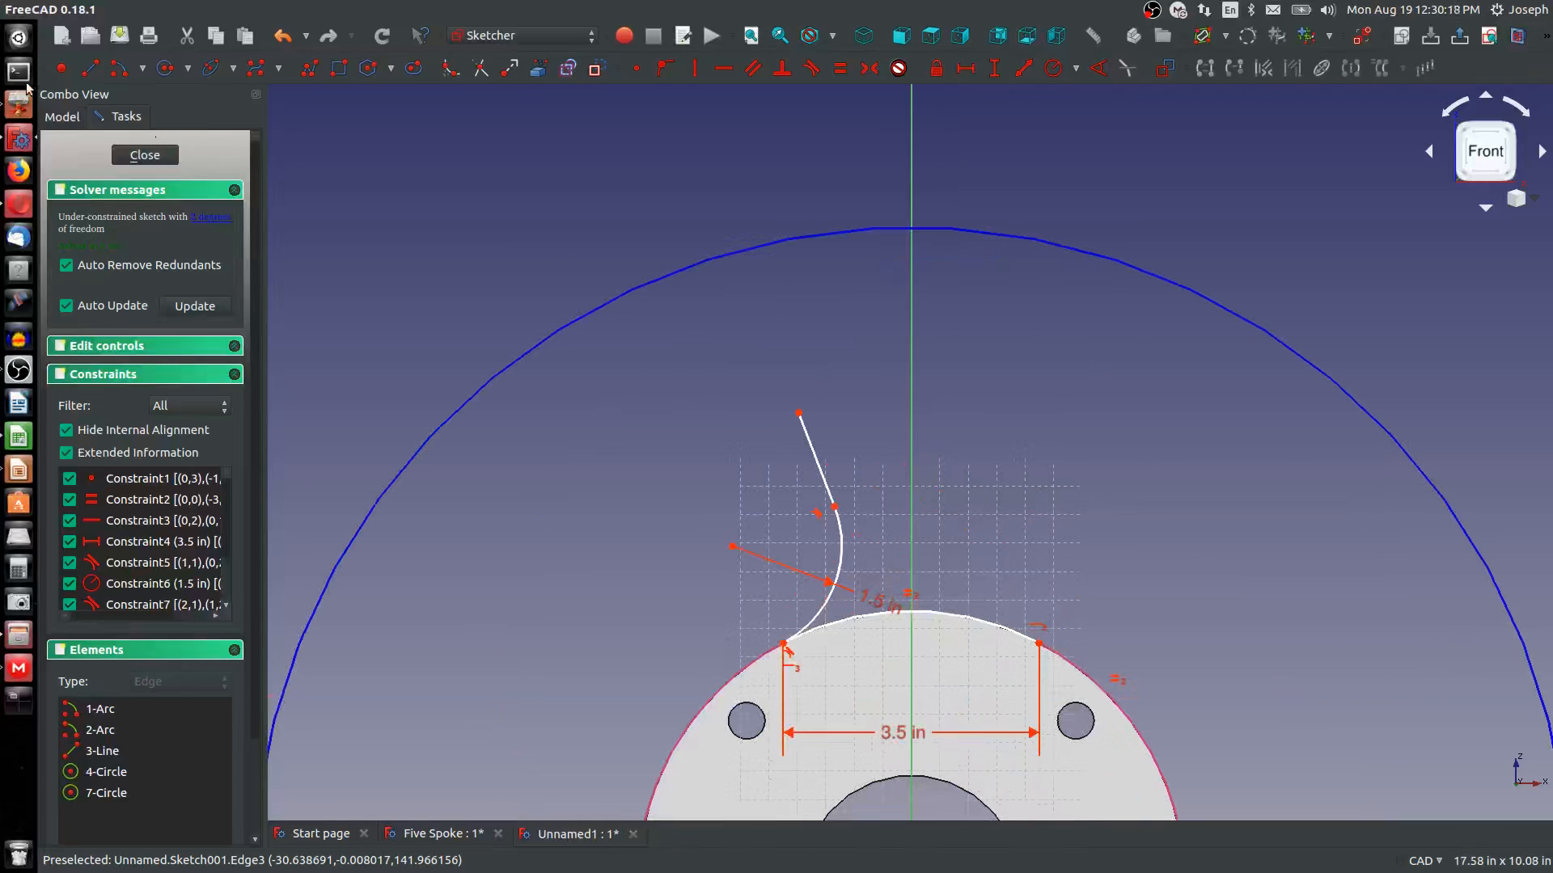
{"action": "left_click", "coordinate": [114, 73]}
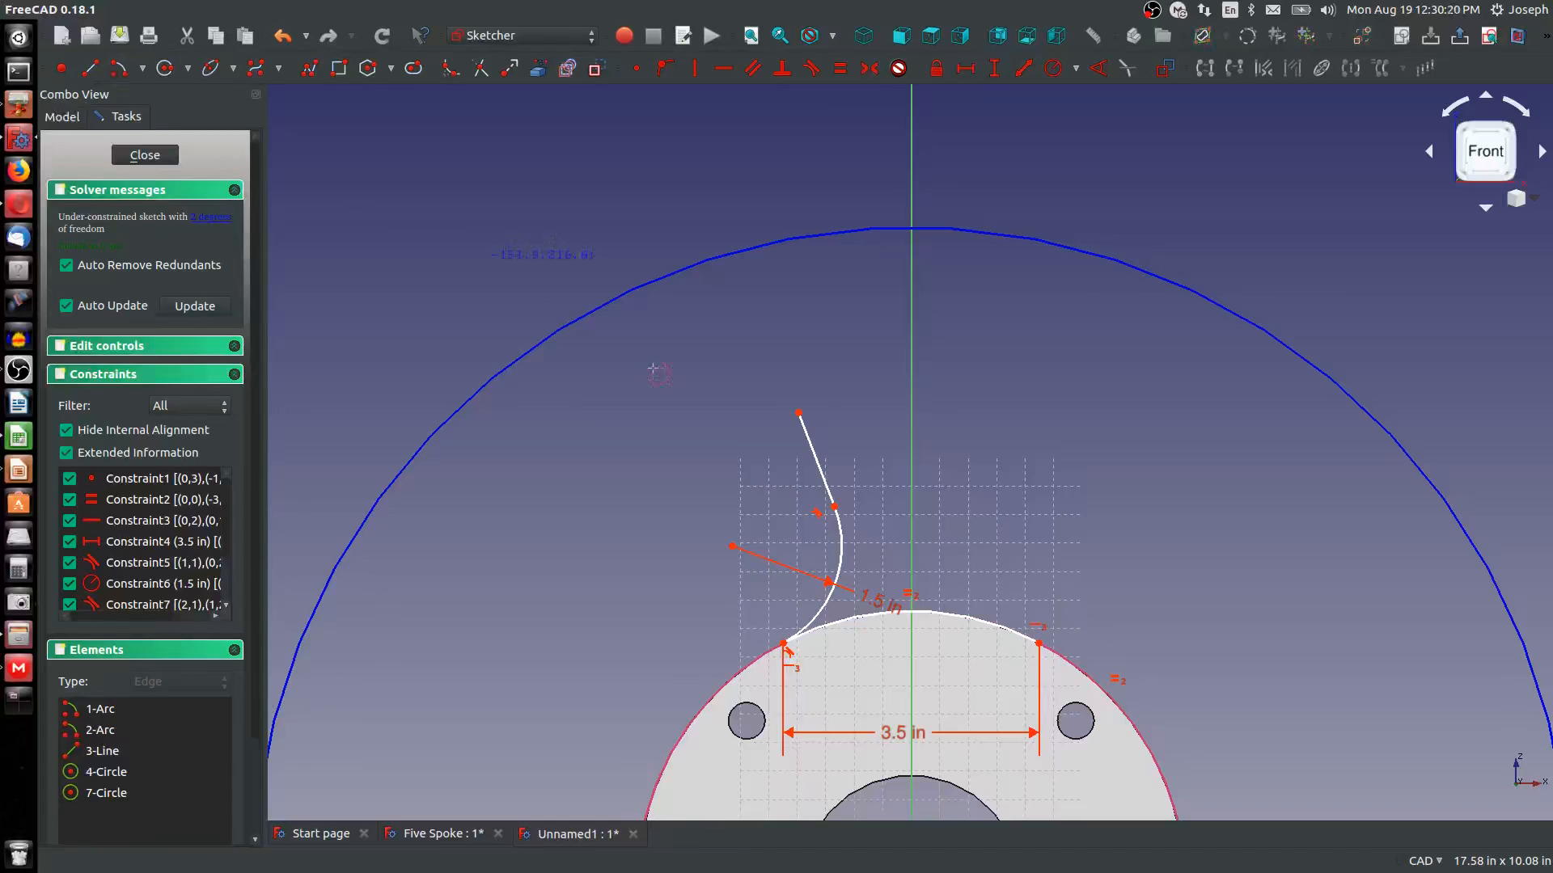
{"action": "left_click", "coordinate": [797, 414]}
{"action": "key", "text": "Escape"}
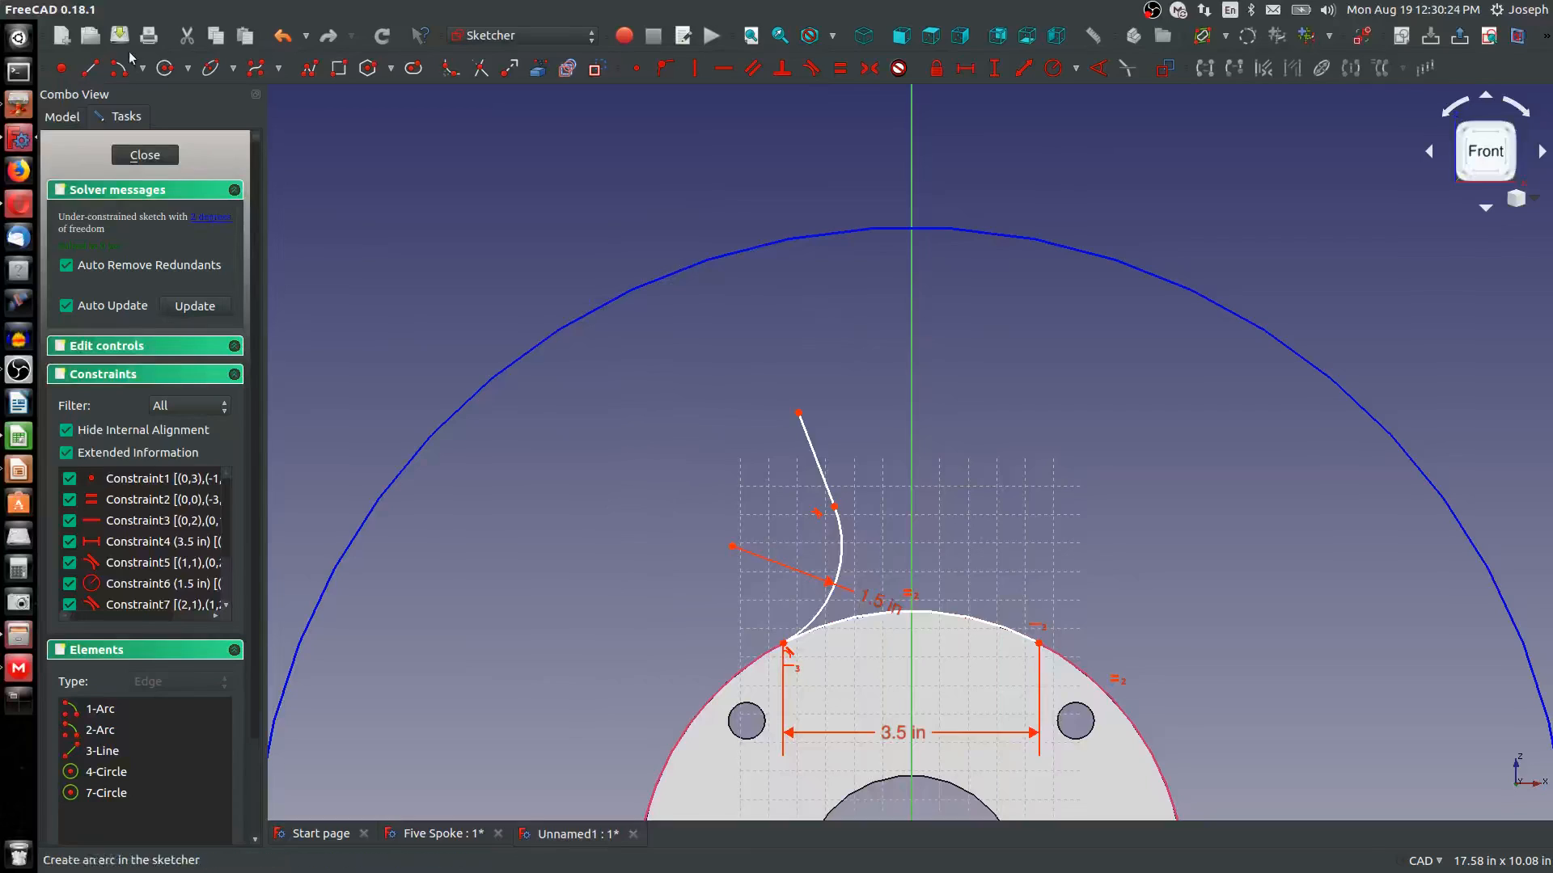
Draw an arc by end points and rim point from the slanted line's upper end to the construction circle
{"action": "left_click", "coordinate": [142, 68]}
{"action": "left_click", "coordinate": [153, 116]}
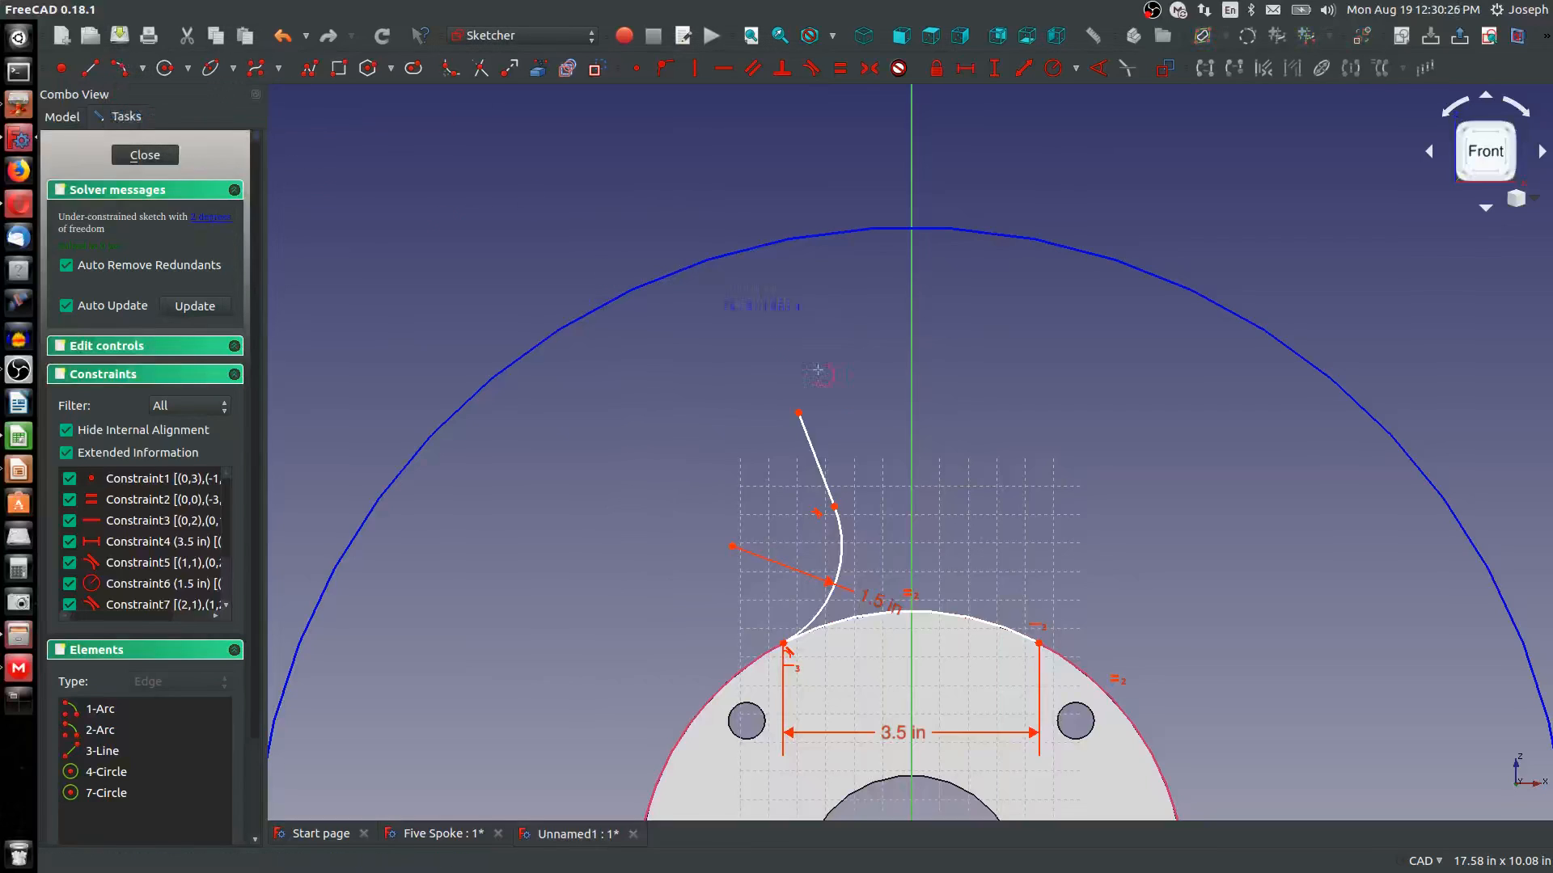
{"action": "left_click", "coordinate": [798, 413]}
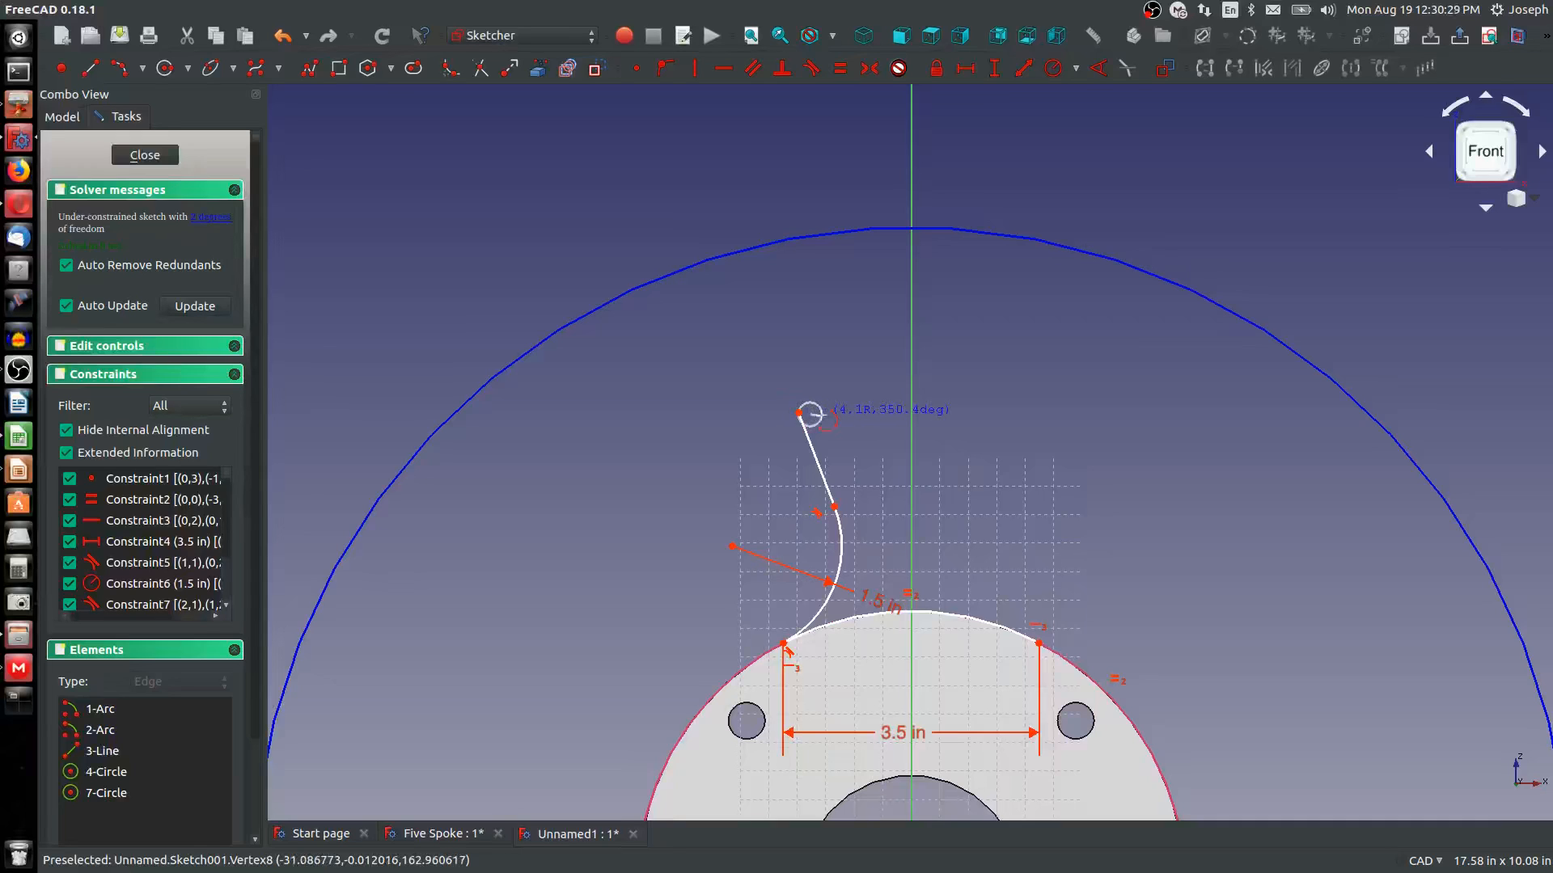
{"action": "left_click", "coordinate": [542, 342]}
{"action": "left_click", "coordinate": [738, 365]}
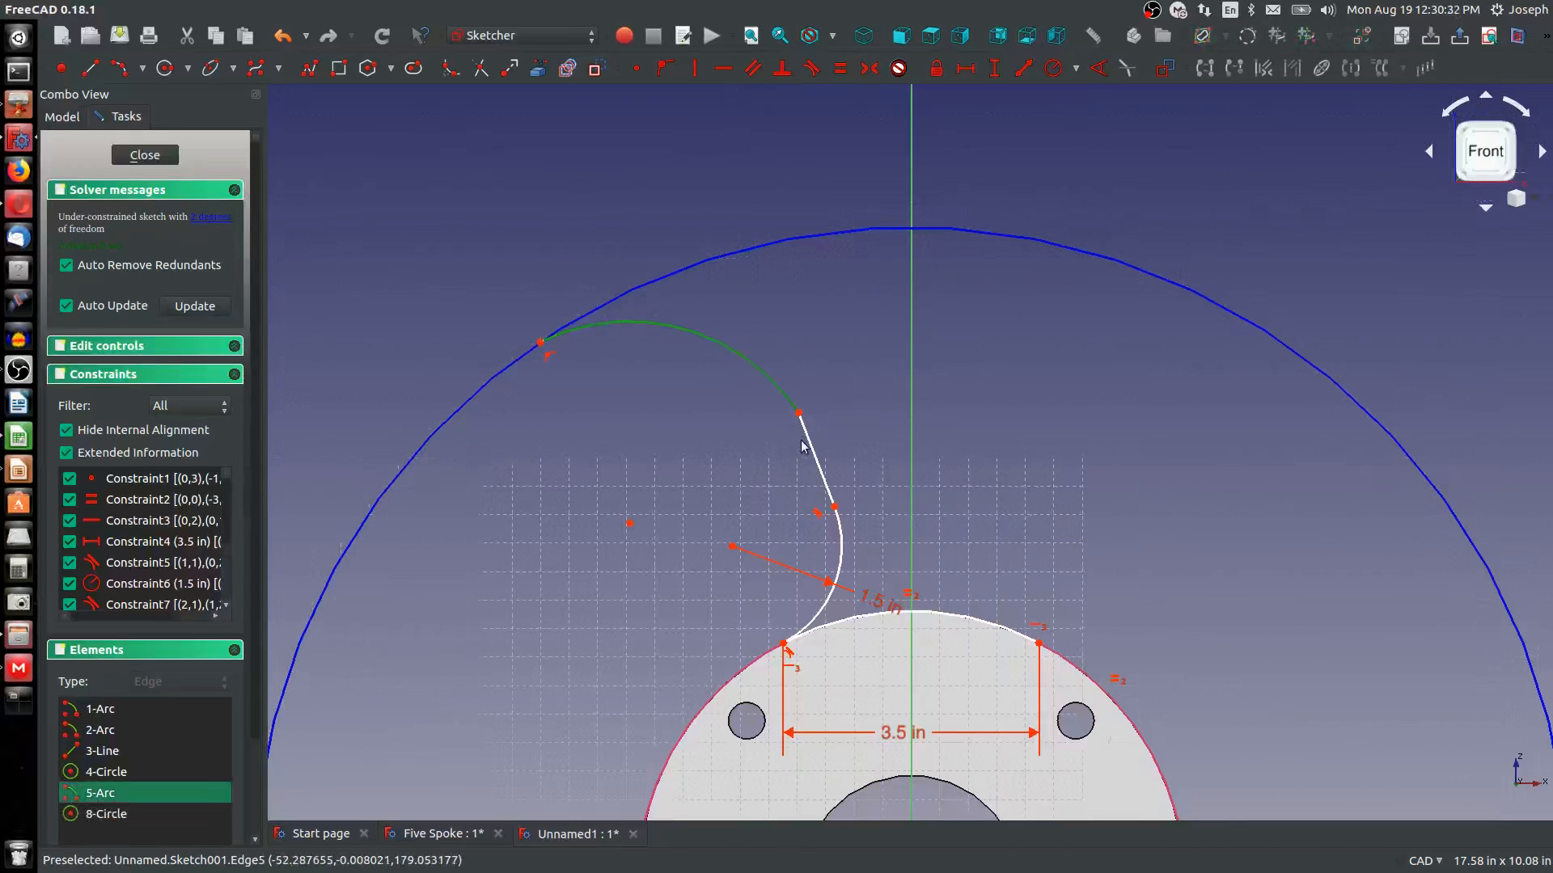
Make the new upper arc tangent to both the slanted line and the construction circle
{"action": "left_click", "coordinate": [956, 362]}
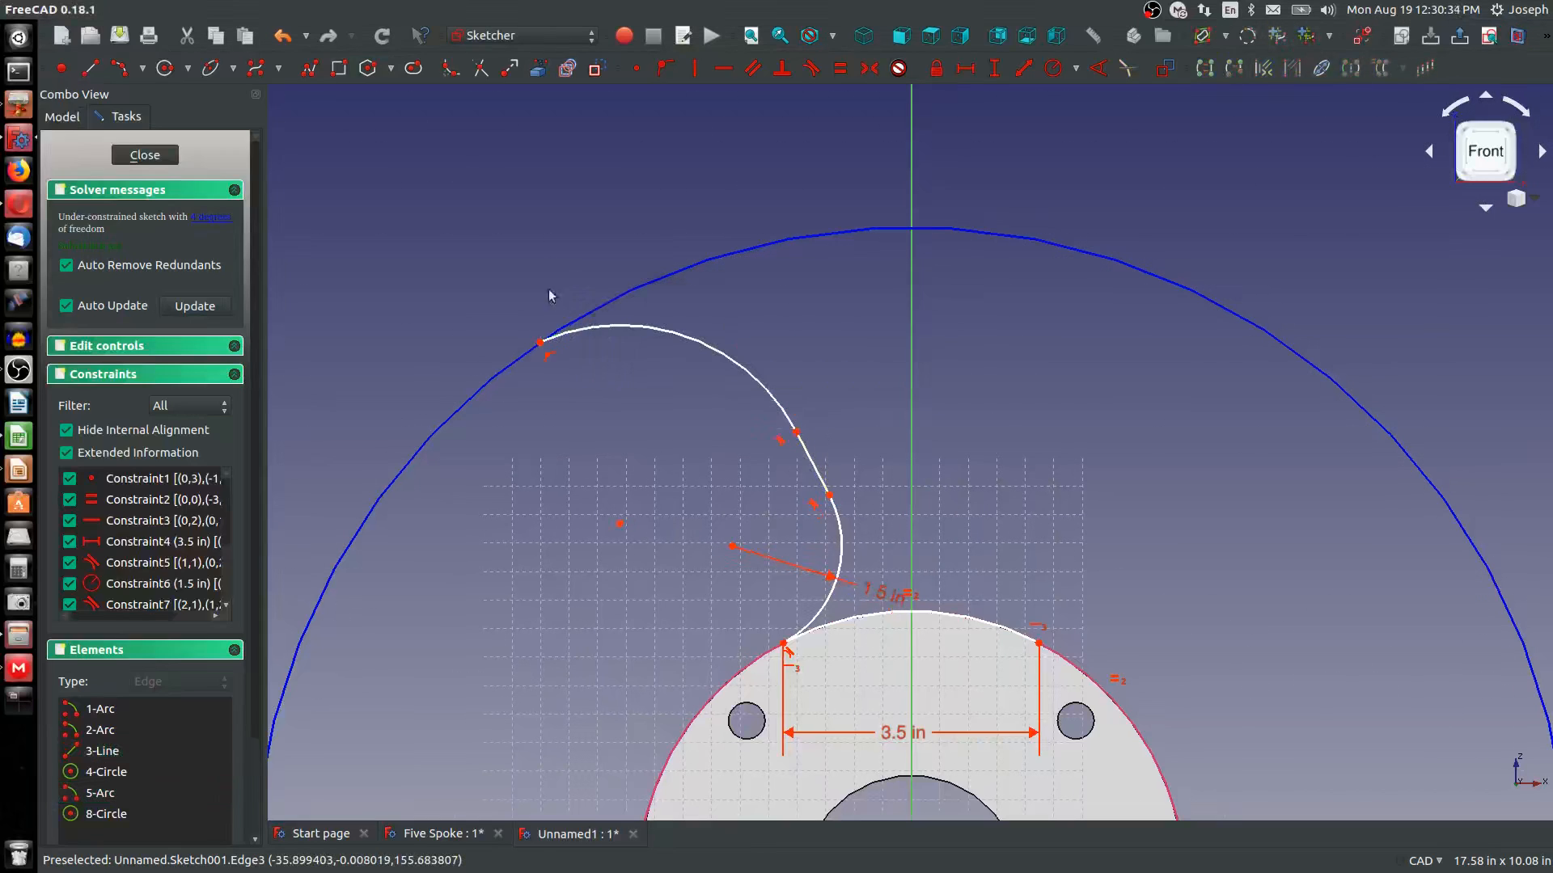
{"action": "left_click", "coordinate": [625, 293]}
{"action": "key", "text": "t"}
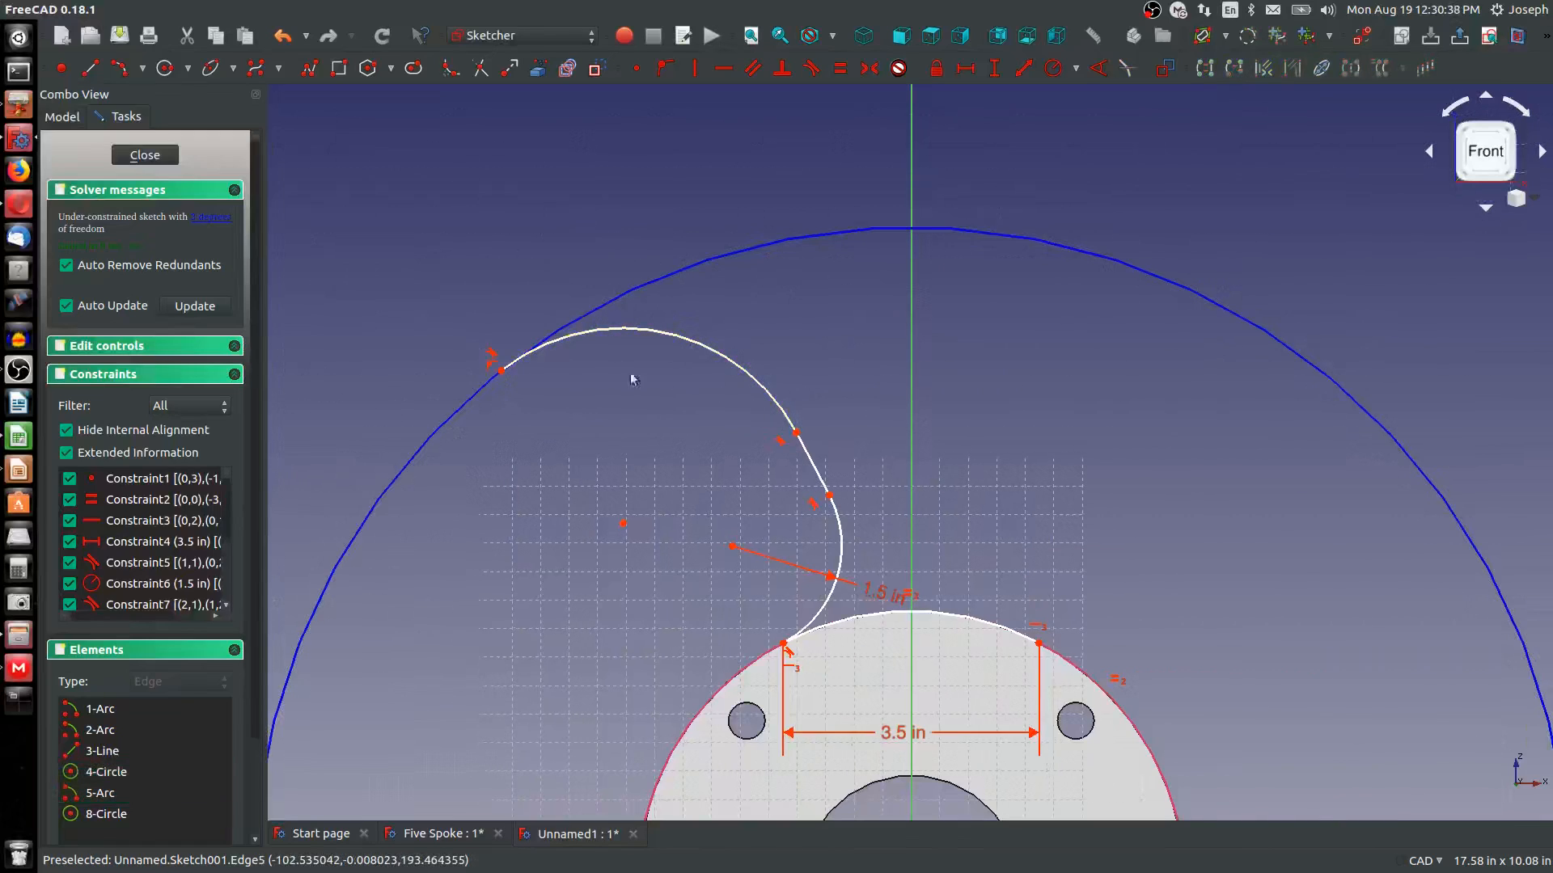
Constrain the upper arc's radius to 0.75 in
{"action": "left_click", "coordinate": [695, 346]}
{"action": "key", "text": "shift+r"}
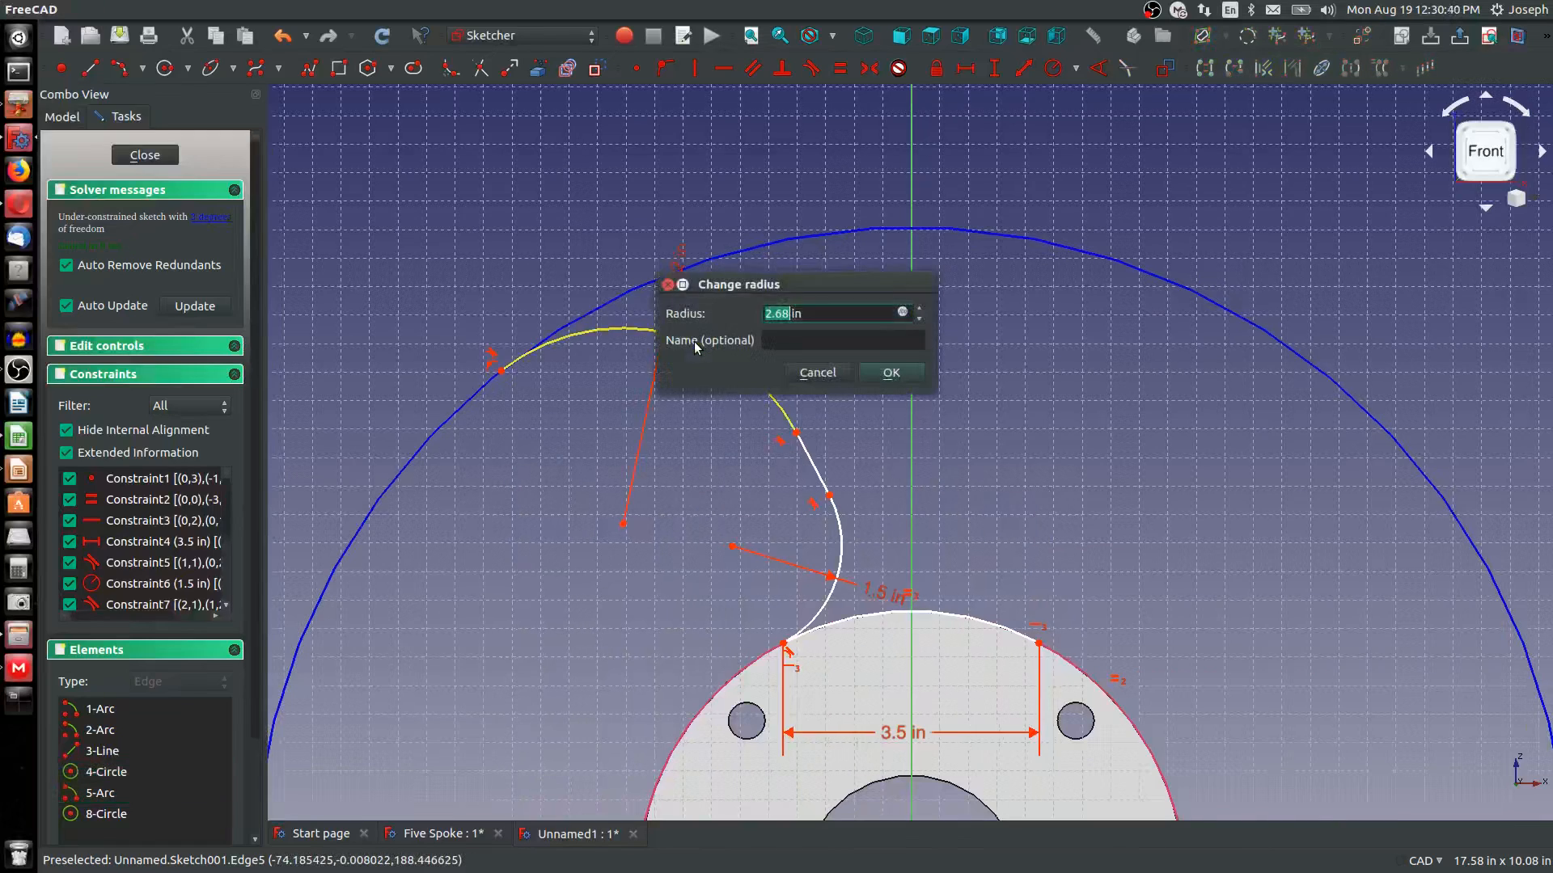
{"action": "type", "text": ".75"}
{"action": "key", "text": "Return"}
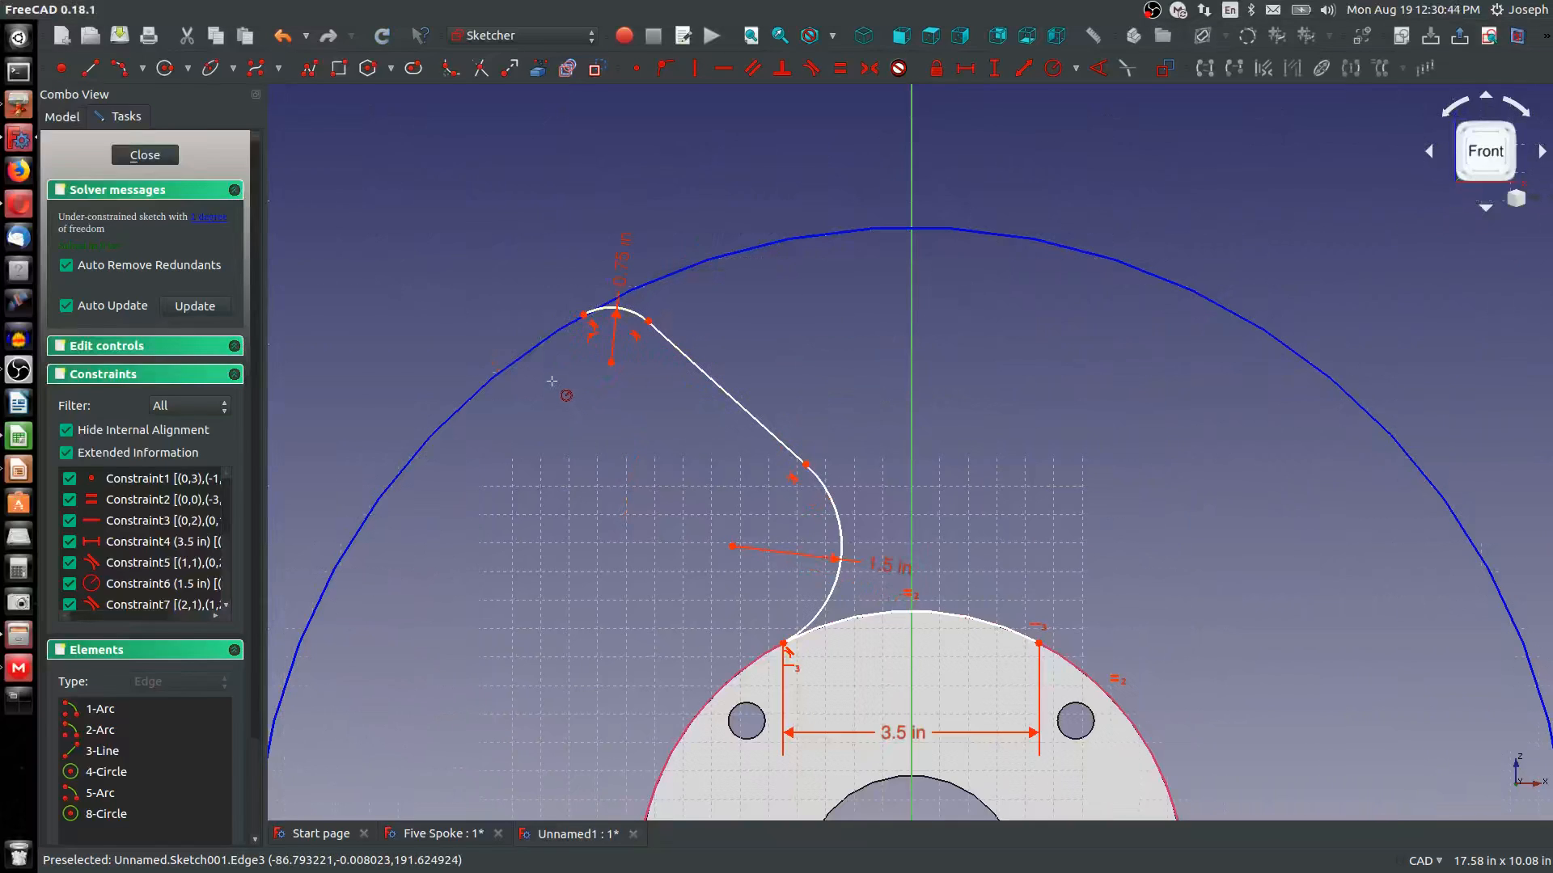
Draw an origin-centred arc along the construction circle from the 0.75 in arc's outer end to the opposite side of the vertical axis
{"action": "left_click", "coordinate": [142, 69]}
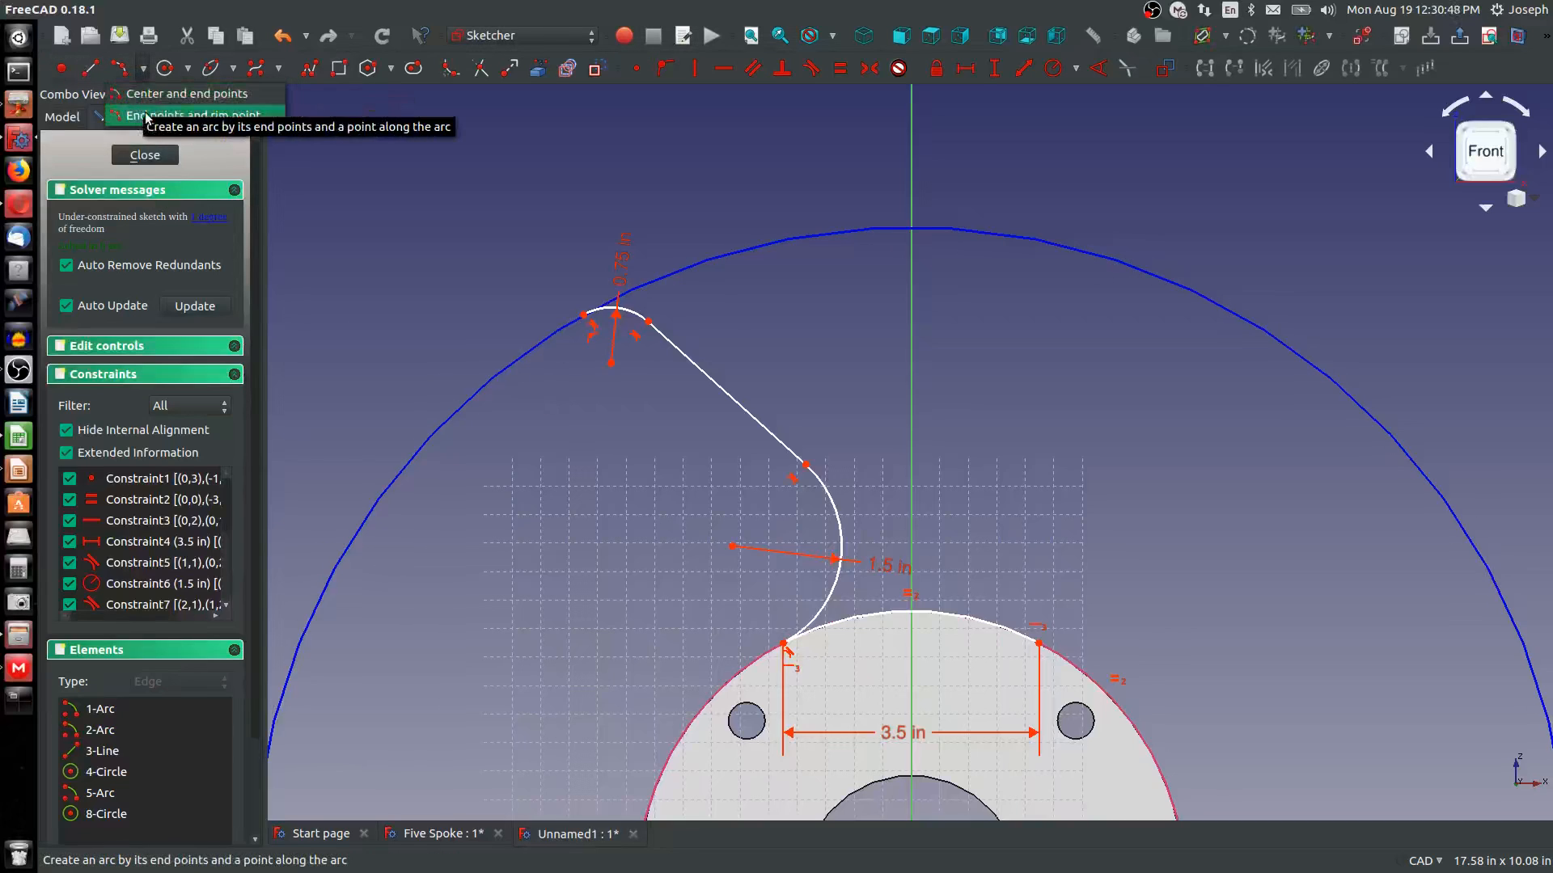
{"action": "left_click", "coordinate": [193, 116]}
{"action": "scroll", "coordinate": [947, 615], "scroll_direction": "down", "scroll_amount": 2}
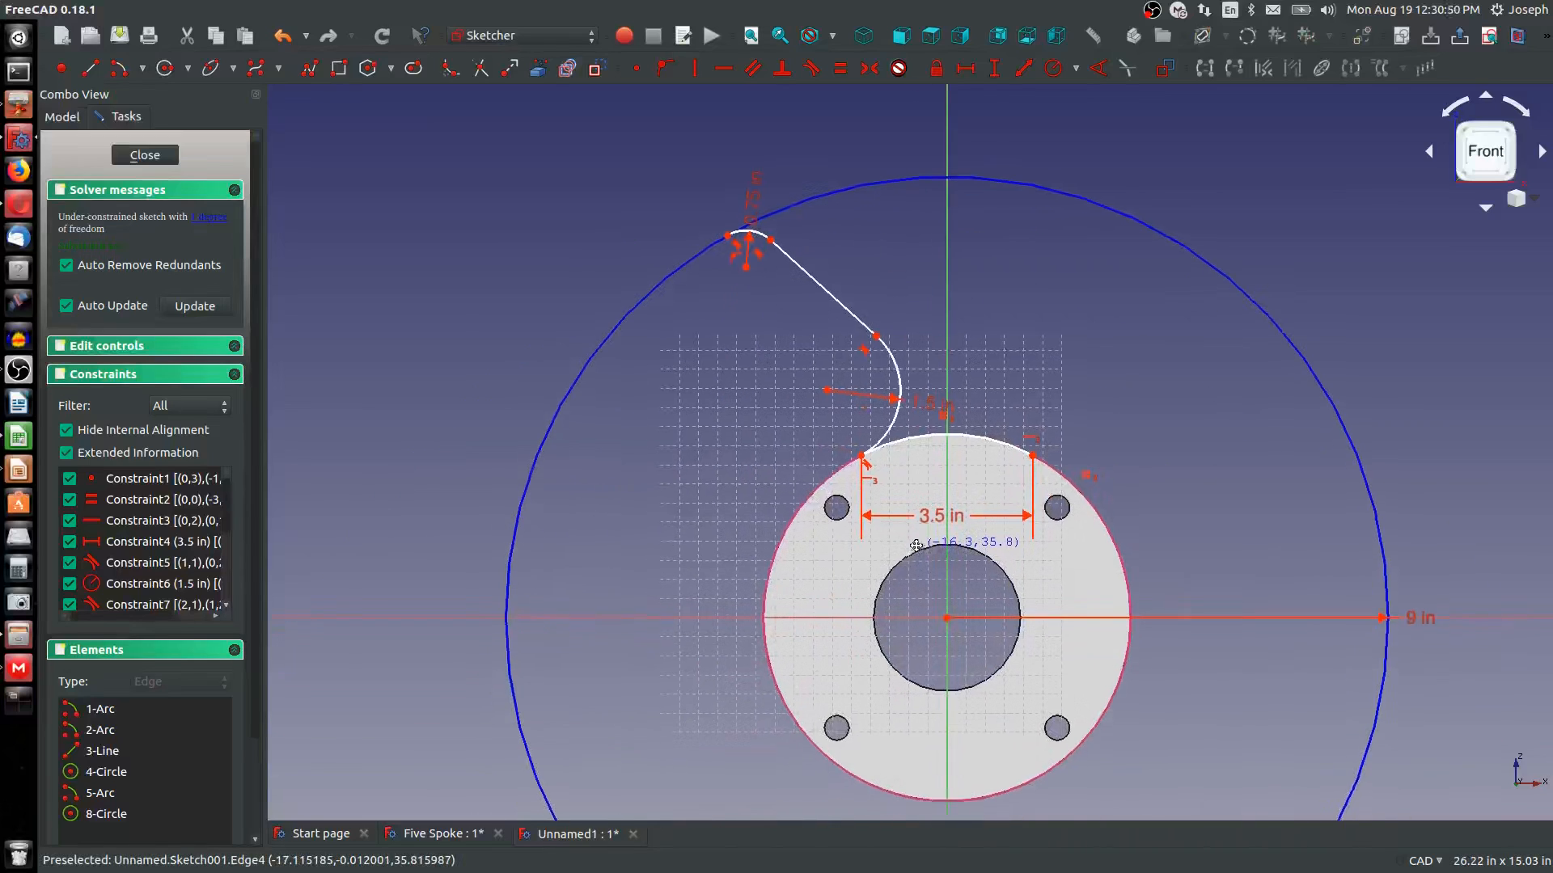
{"action": "left_click", "coordinate": [947, 614]}
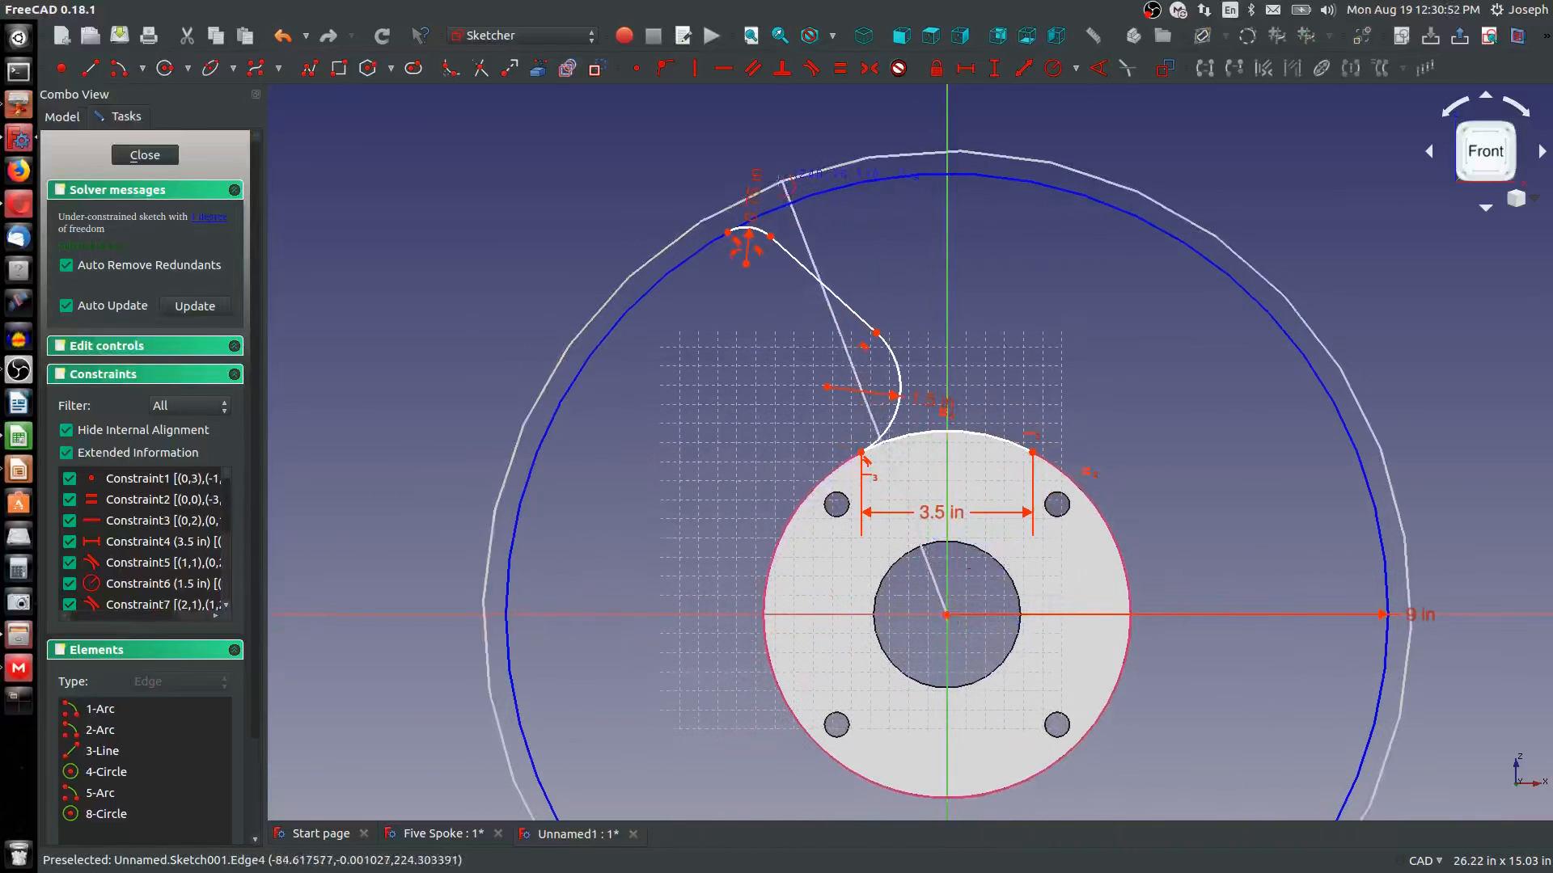
{"action": "left_click", "coordinate": [728, 230]}
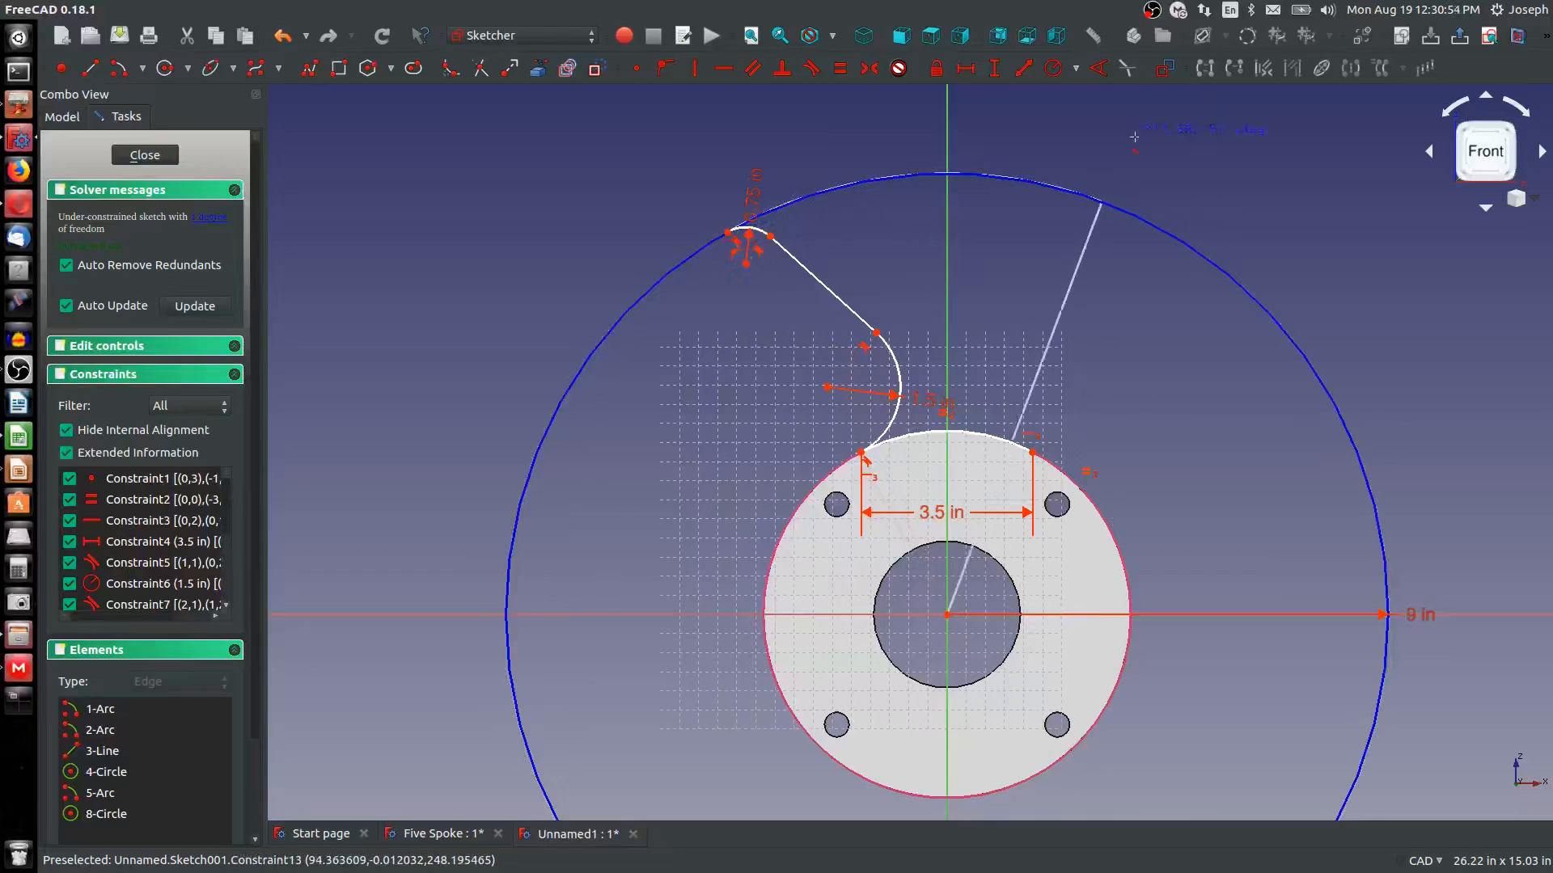
{"action": "left_click", "coordinate": [1171, 234]}
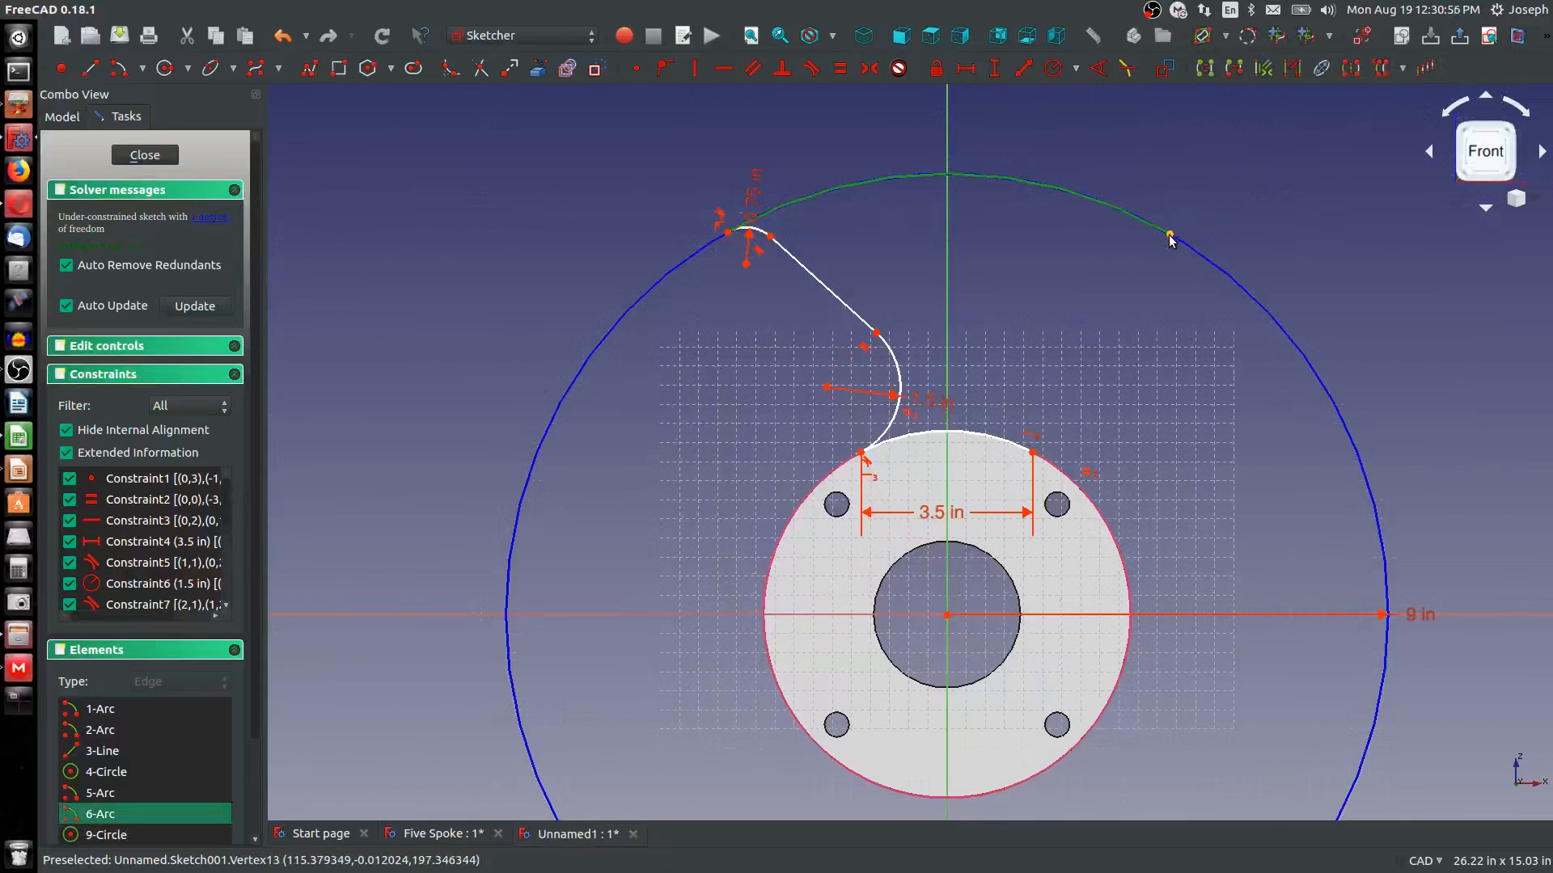
Constrain the outer arc's endpoints horizontally to each other and move its right endpoint inward to narrow the spoke
{"action": "left_click", "coordinate": [1169, 236]}
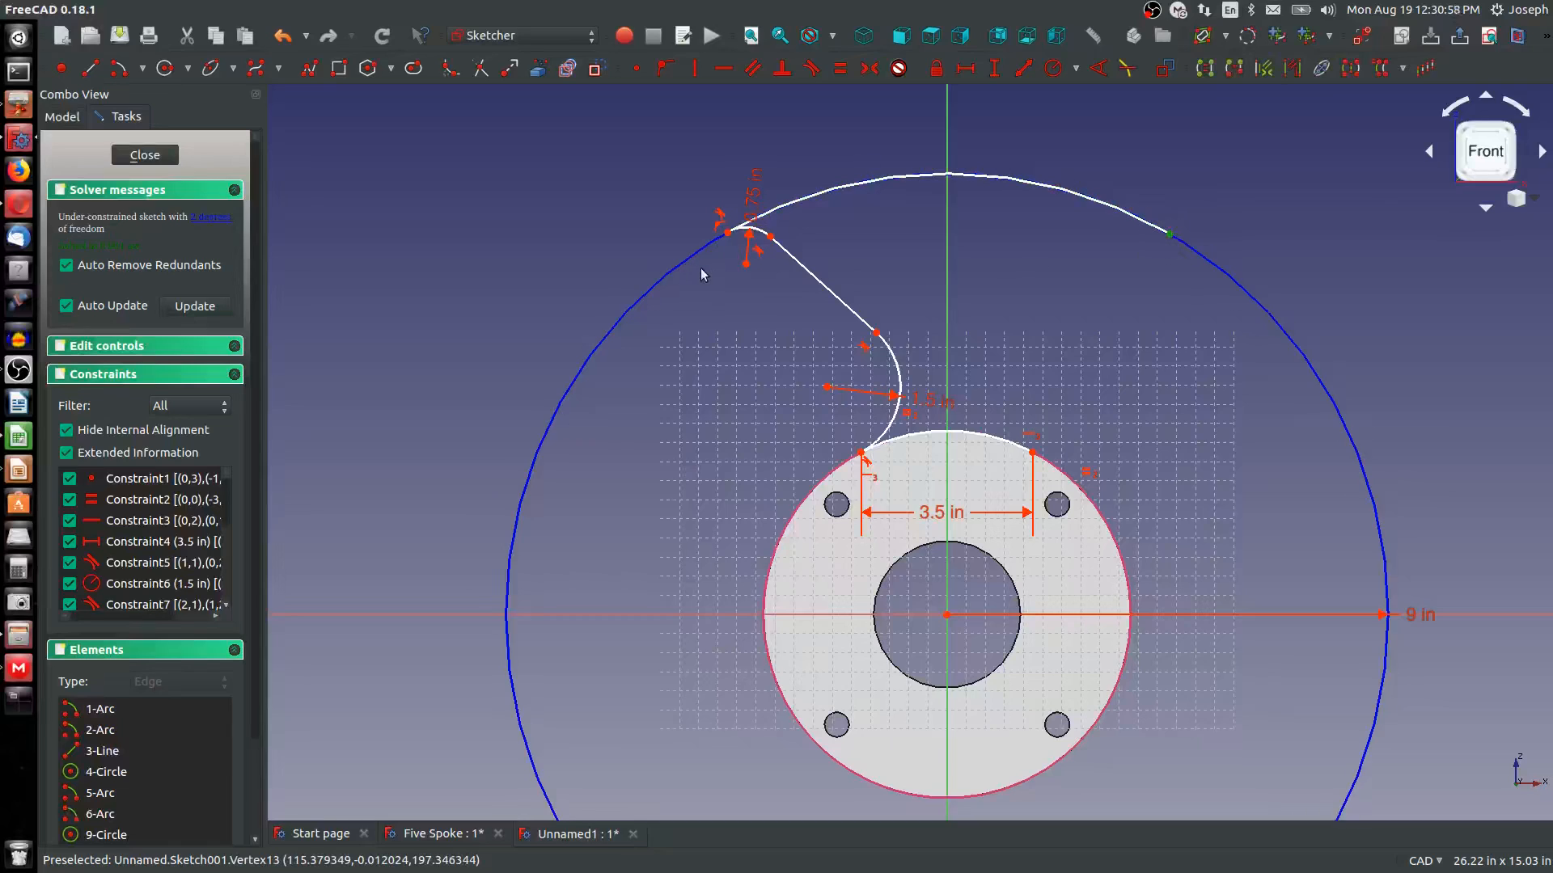
{"action": "left_click", "coordinate": [728, 234]}
{"action": "key", "text": "h"}
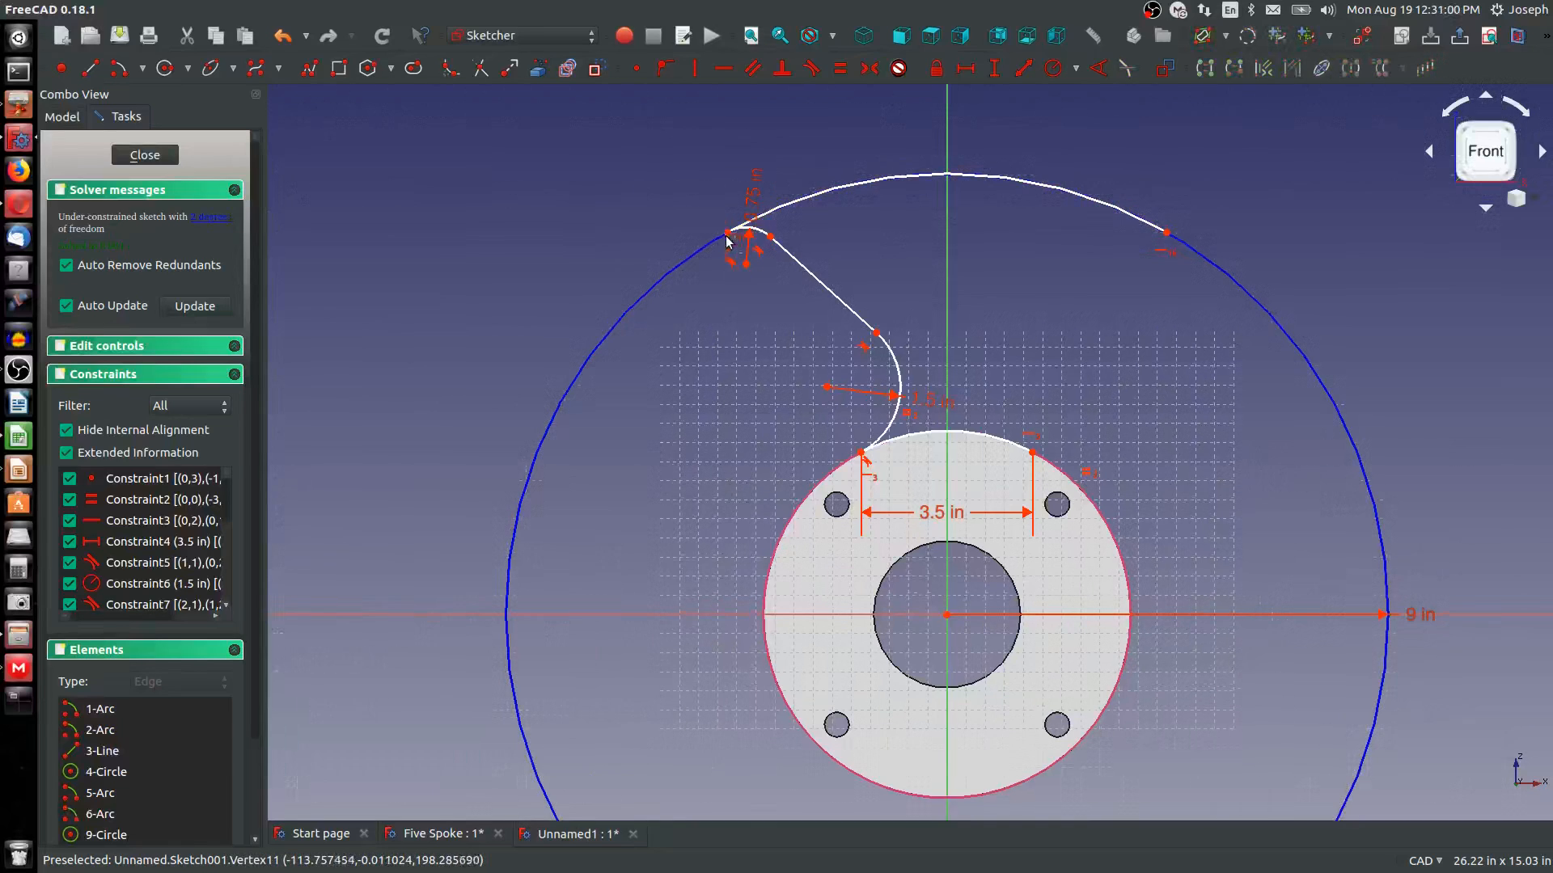
{"action": "left_click_drag", "start_coordinate": [1170, 237], "coordinate": [1091, 199]}
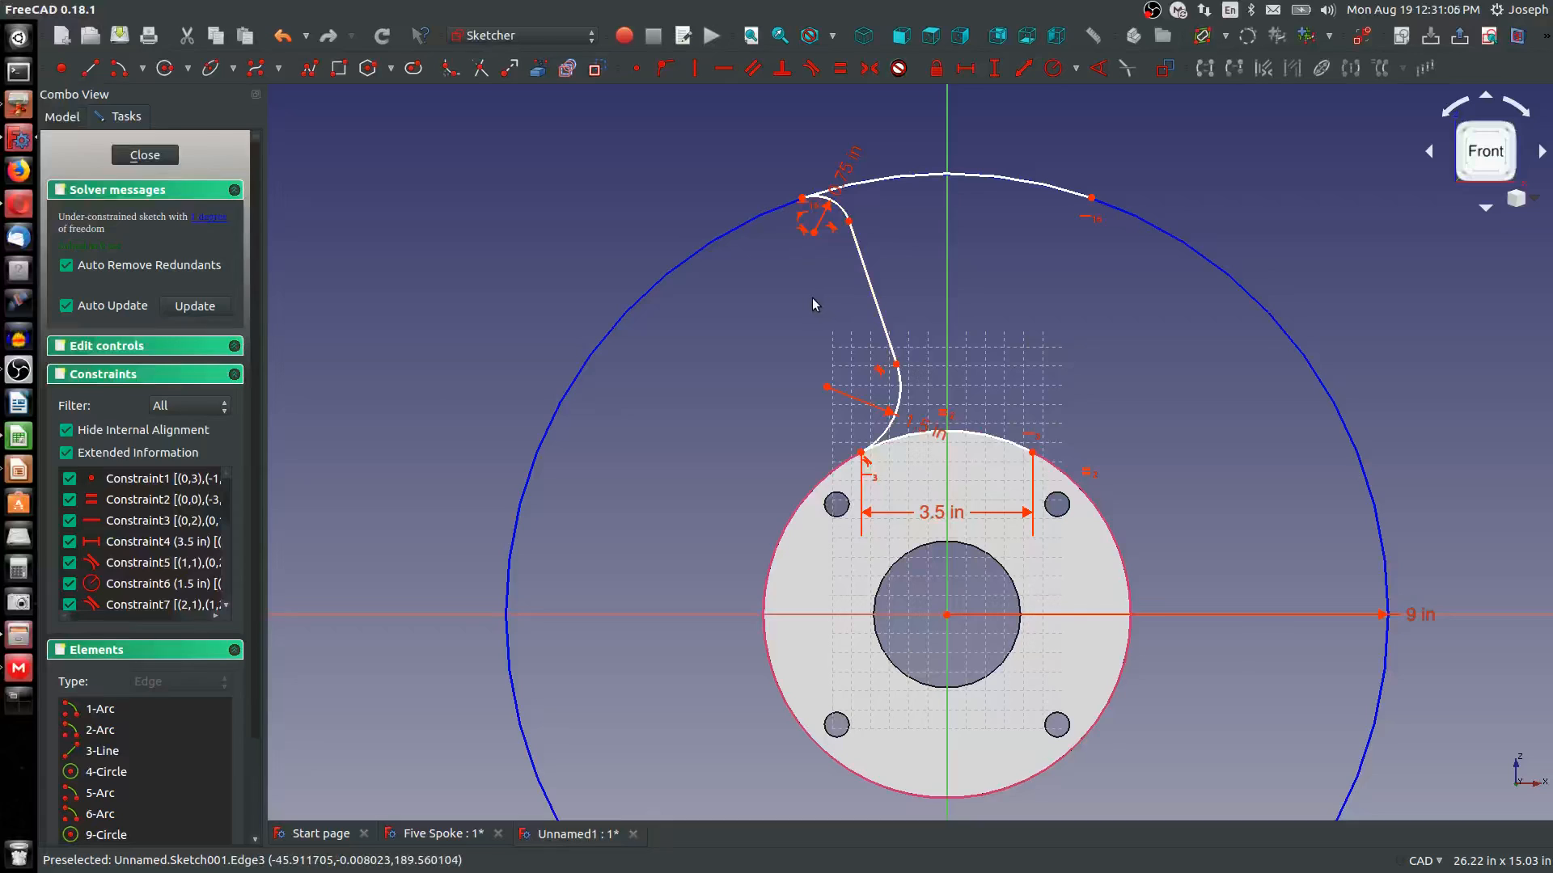
Constrain the angle between the left slanted spoke line and the vertical axis to 170 deg
{"action": "left_click", "coordinate": [884, 319]}
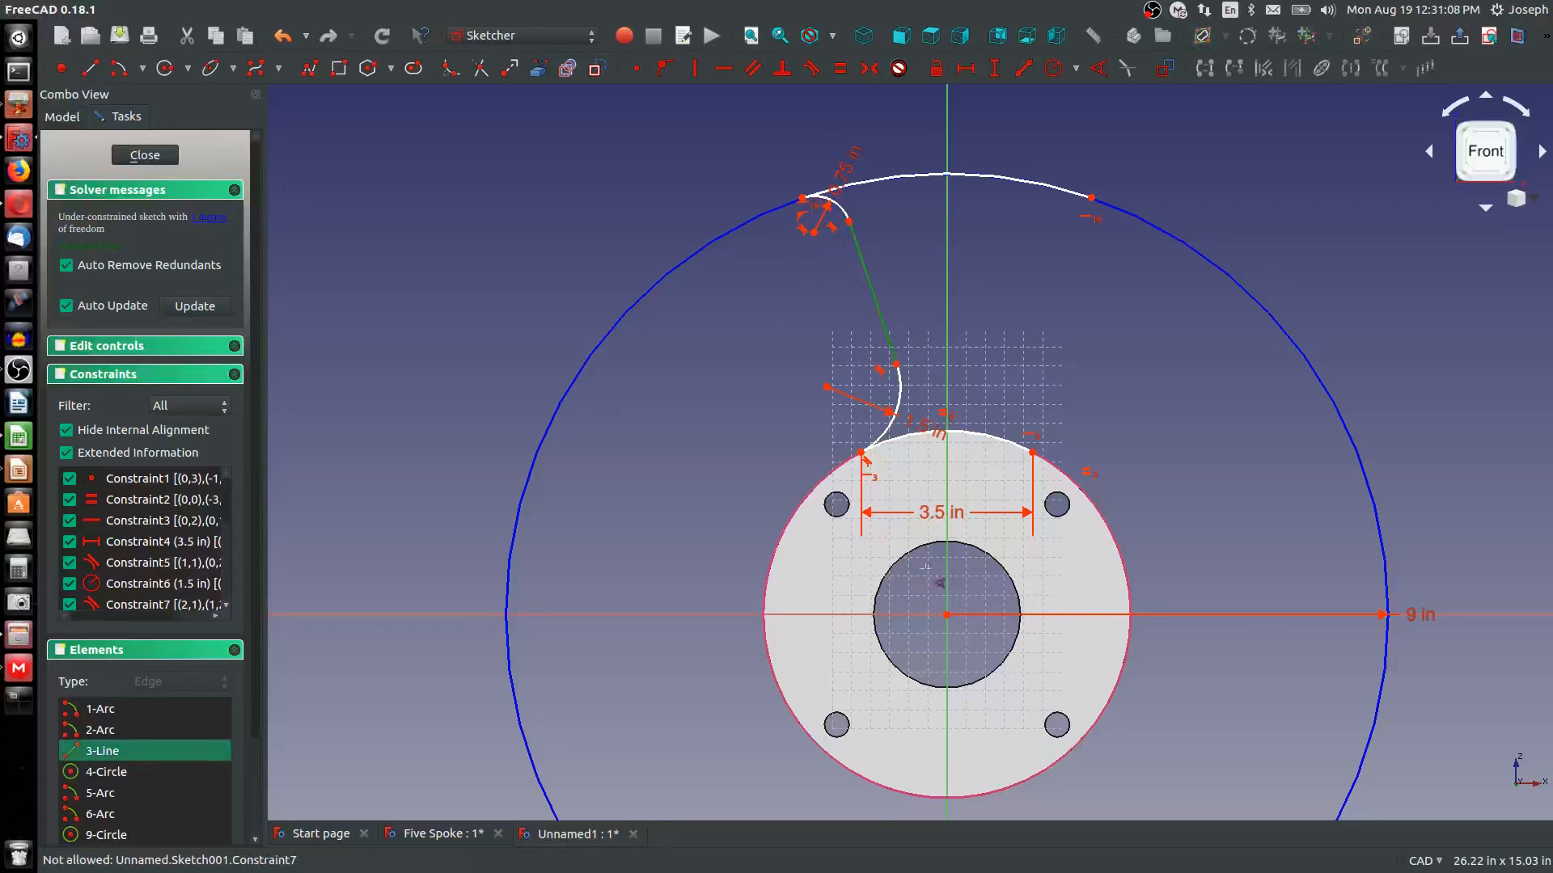
{"action": "left_click", "coordinate": [947, 566]}
{"action": "key", "text": "a"}
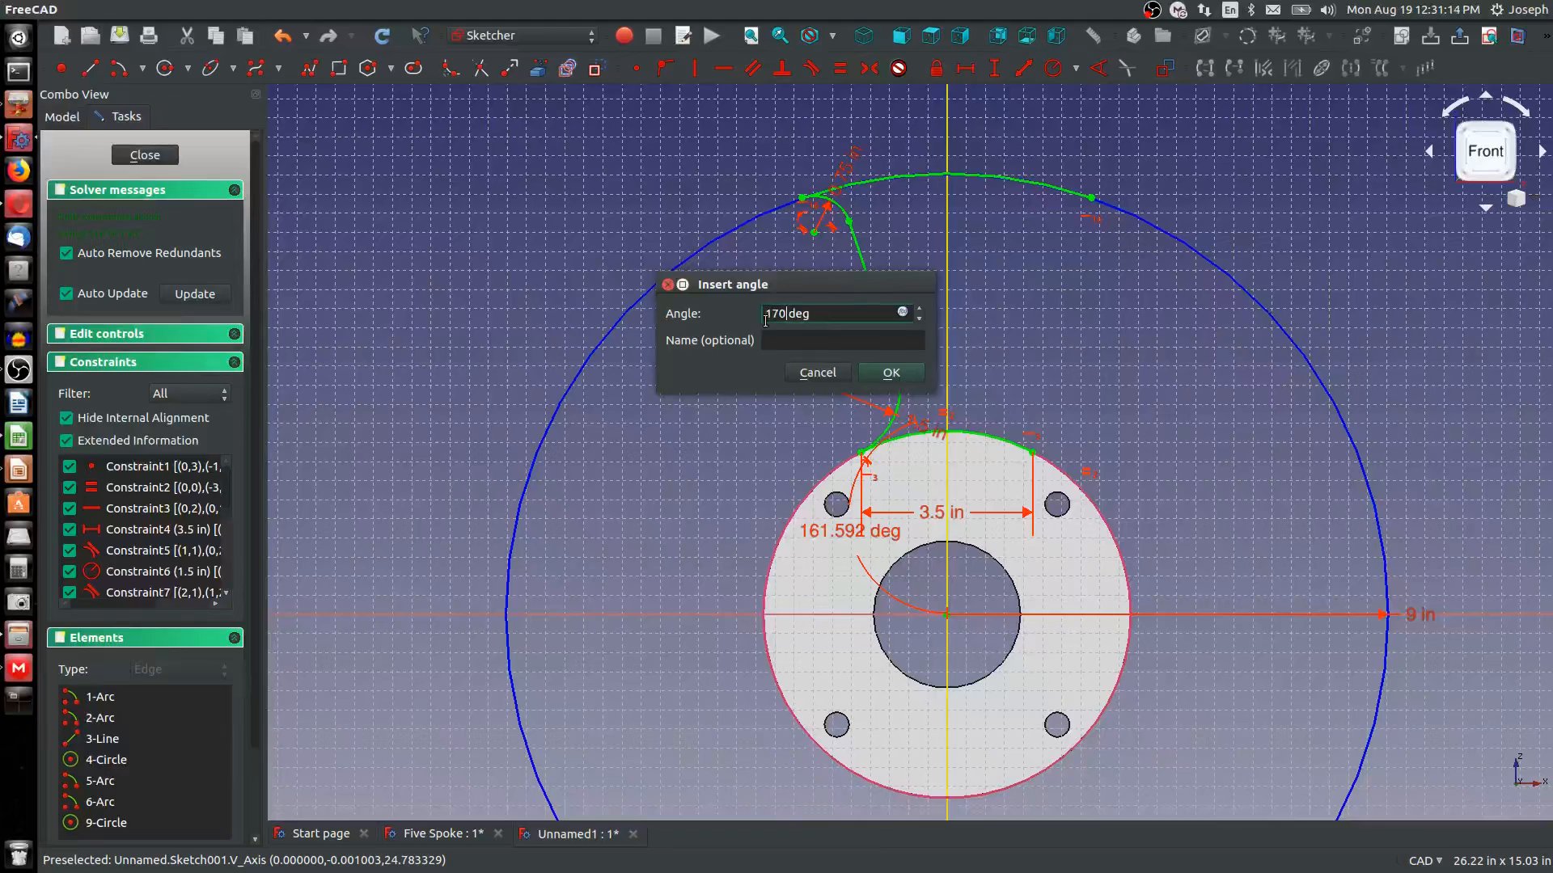
{"action": "key", "text": "Return"}
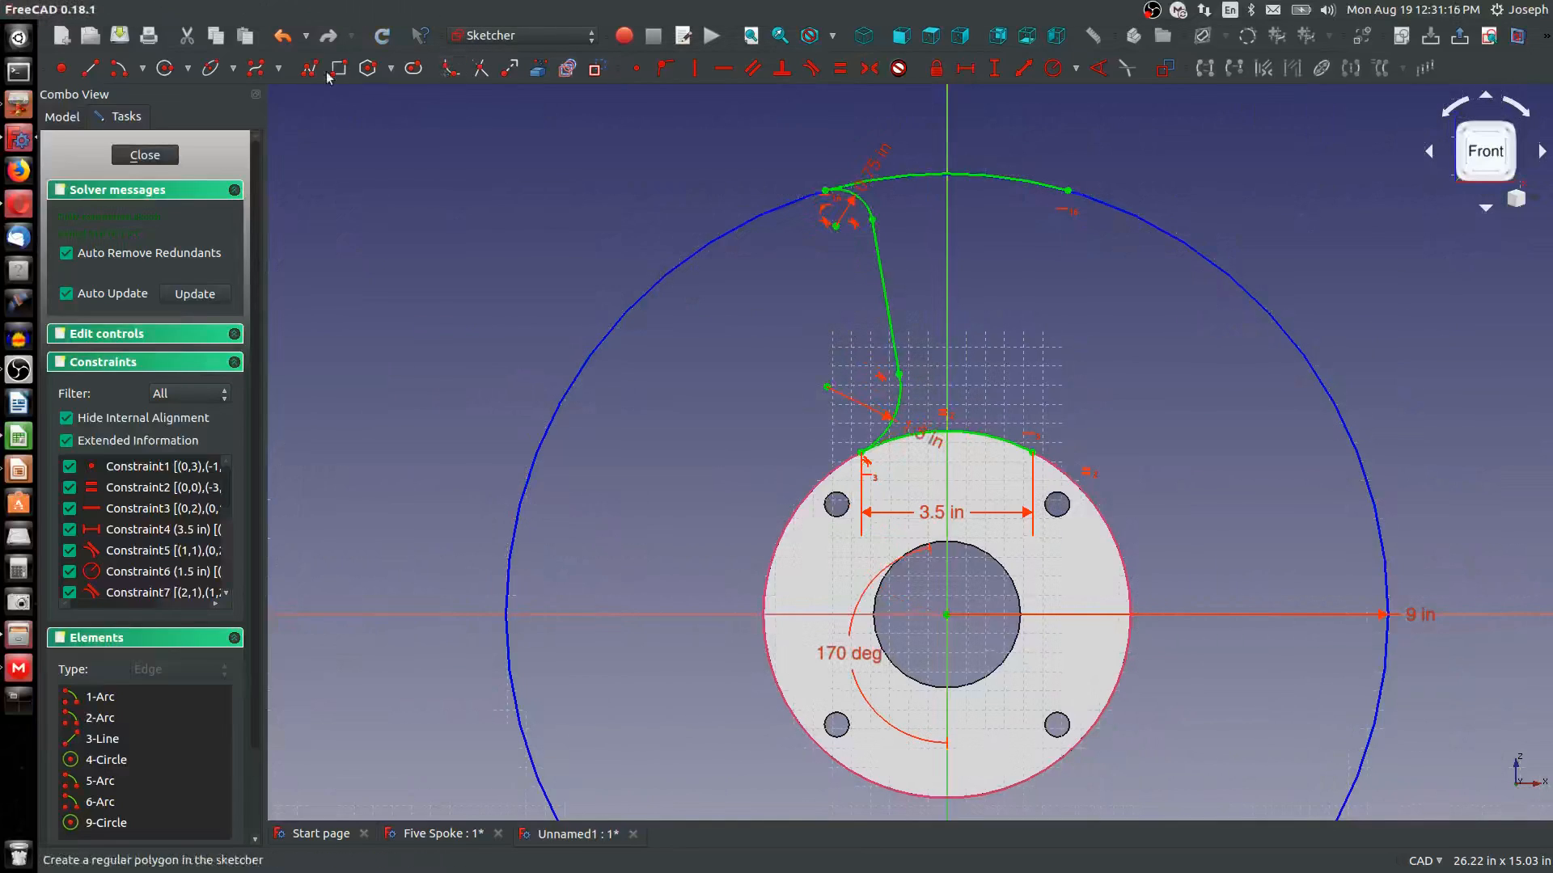
Draw a three-point arc rising from the right end of the hub arc and bulging toward the spoke's centre
{"action": "scroll", "coordinate": [911, 202], "scroll_direction": "up", "scroll_amount": 2}
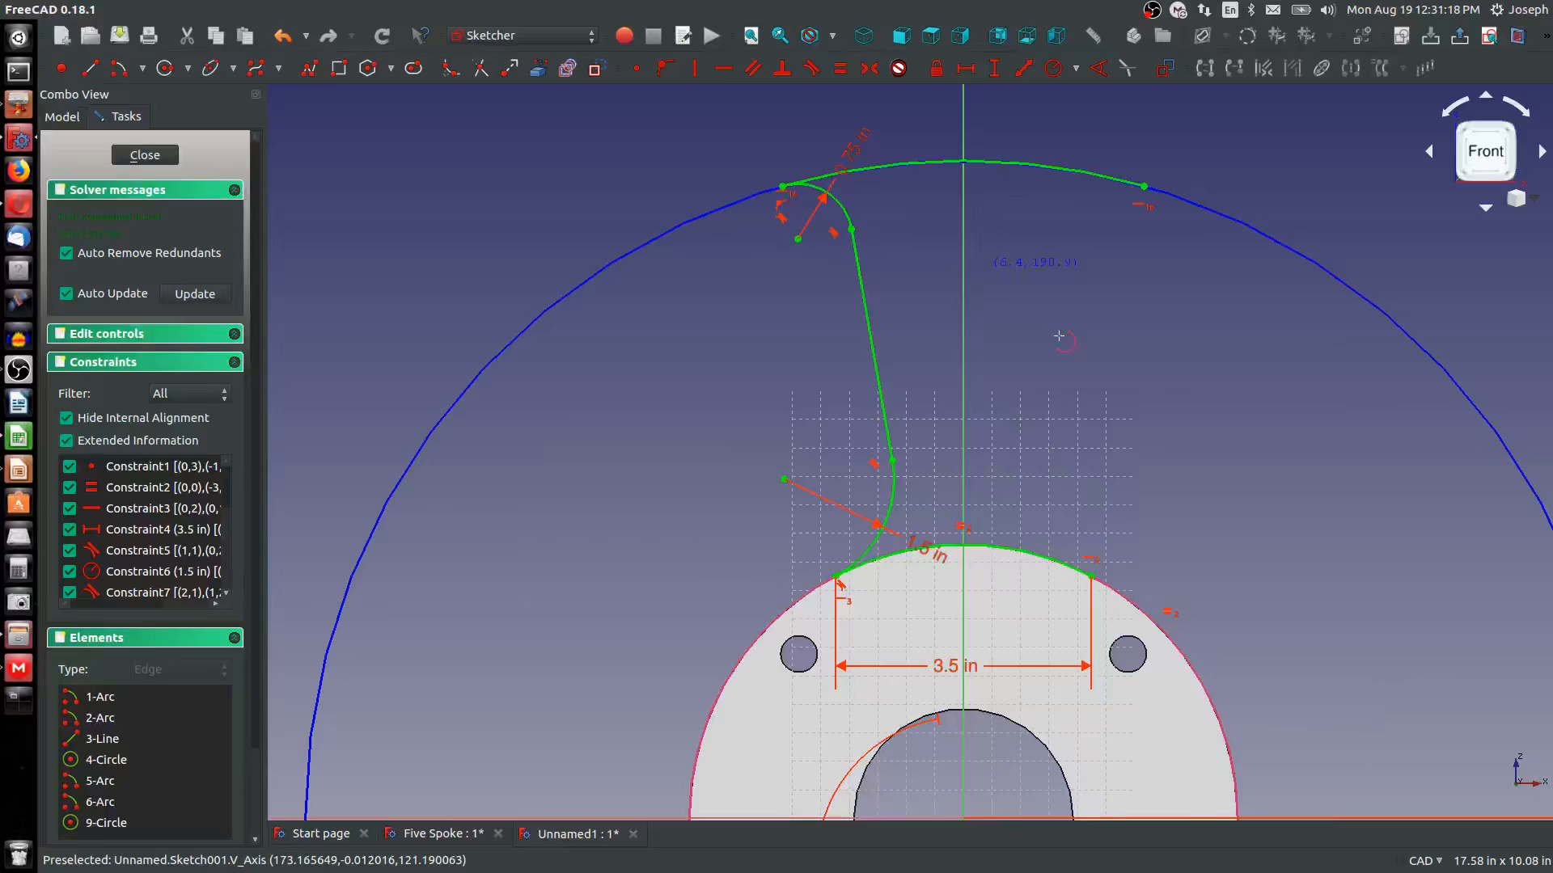
{"action": "left_click", "coordinate": [1092, 575]}
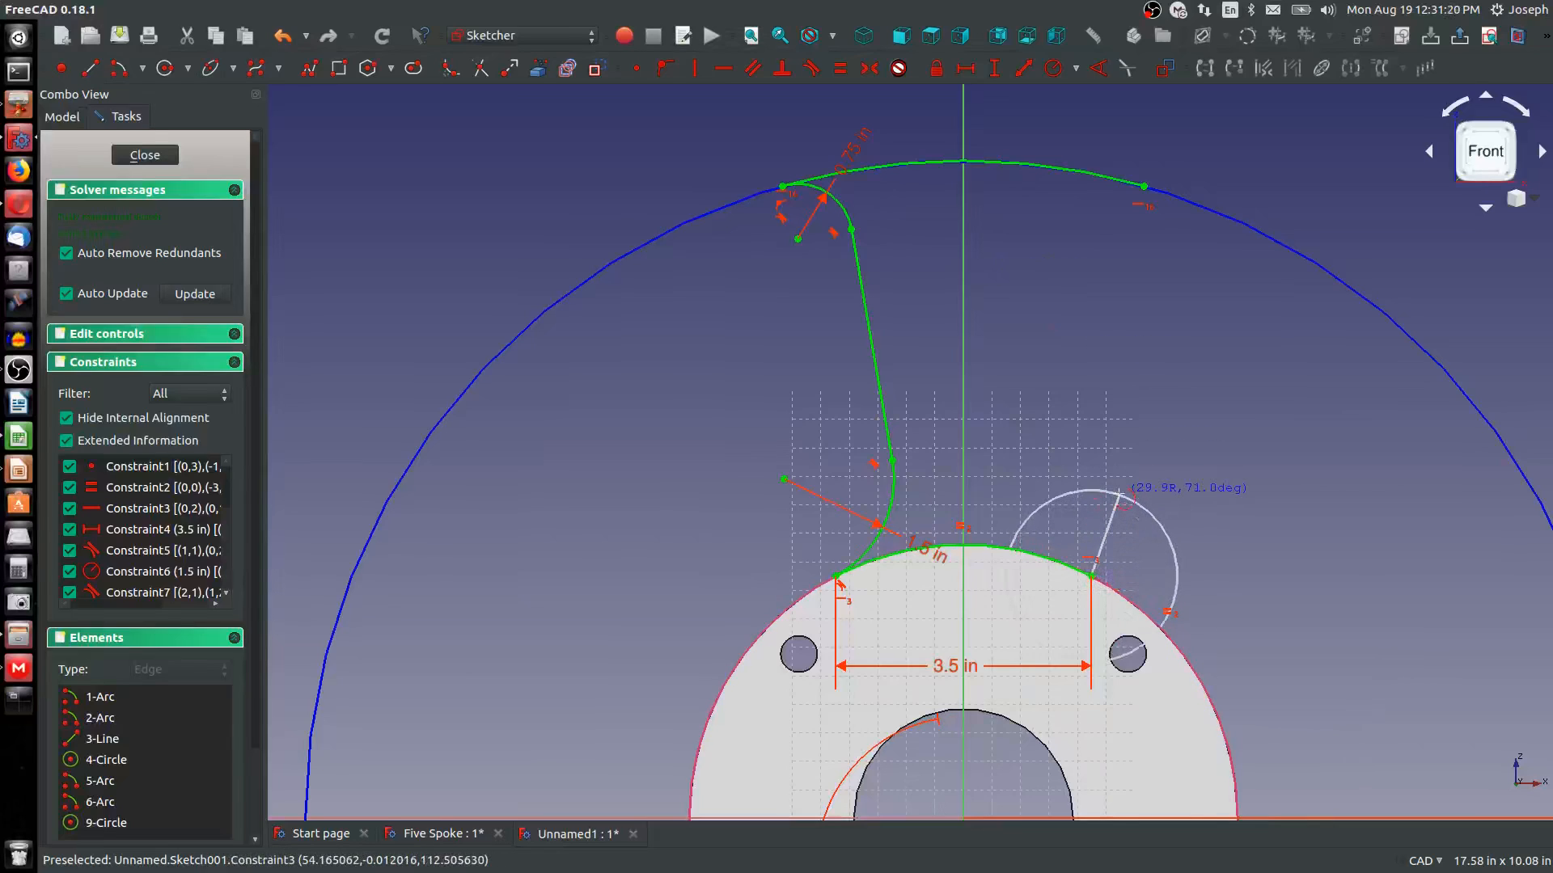
{"action": "key", "text": "Escape"}
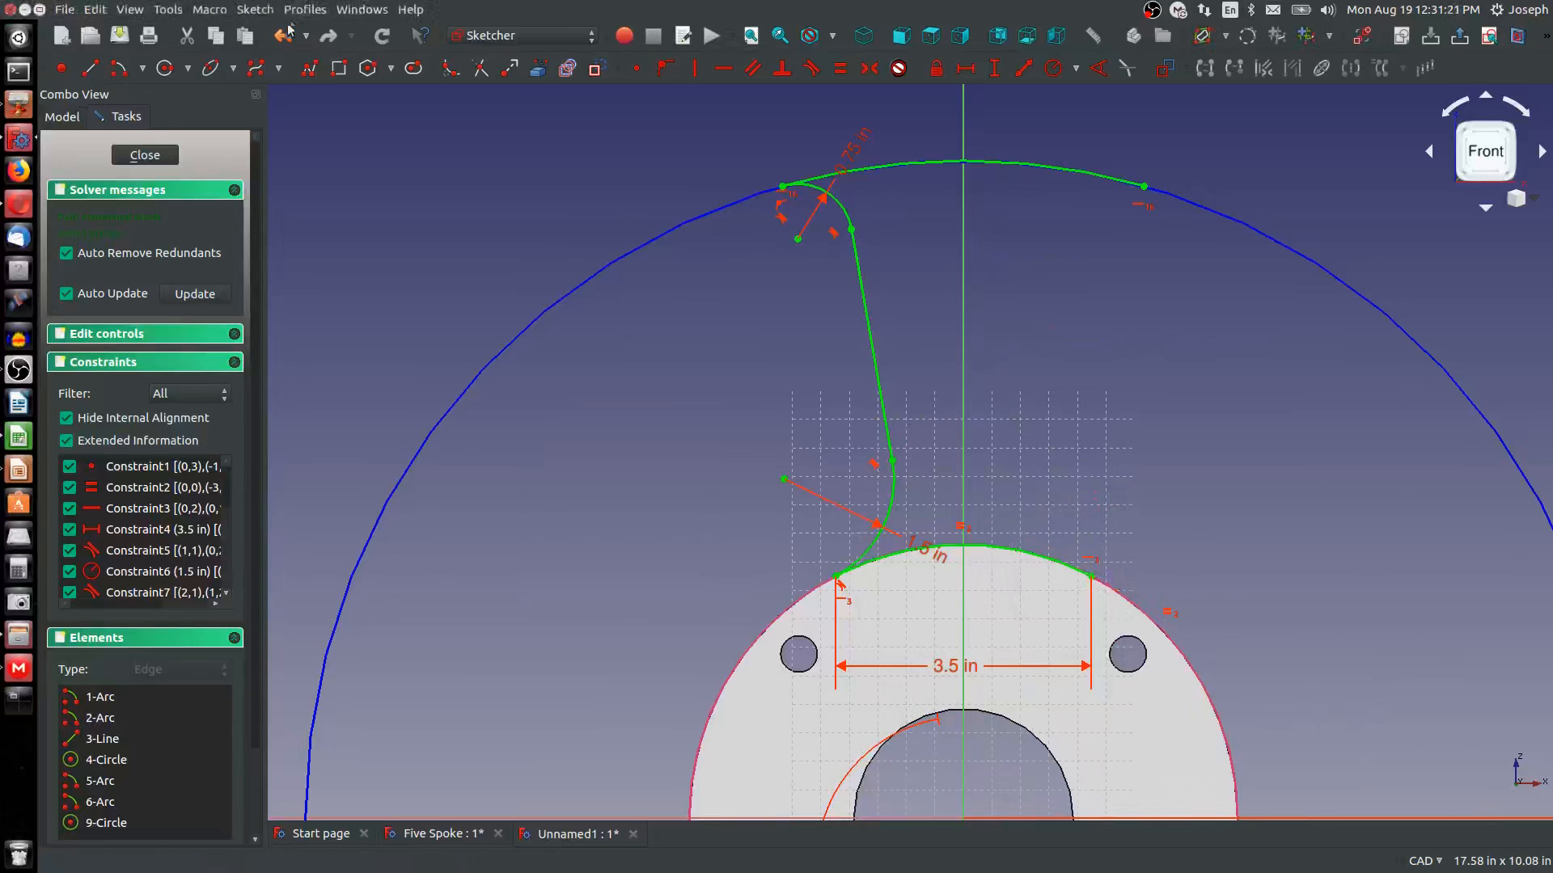
{"action": "left_click", "coordinate": [143, 70]}
{"action": "left_click", "coordinate": [193, 116]}
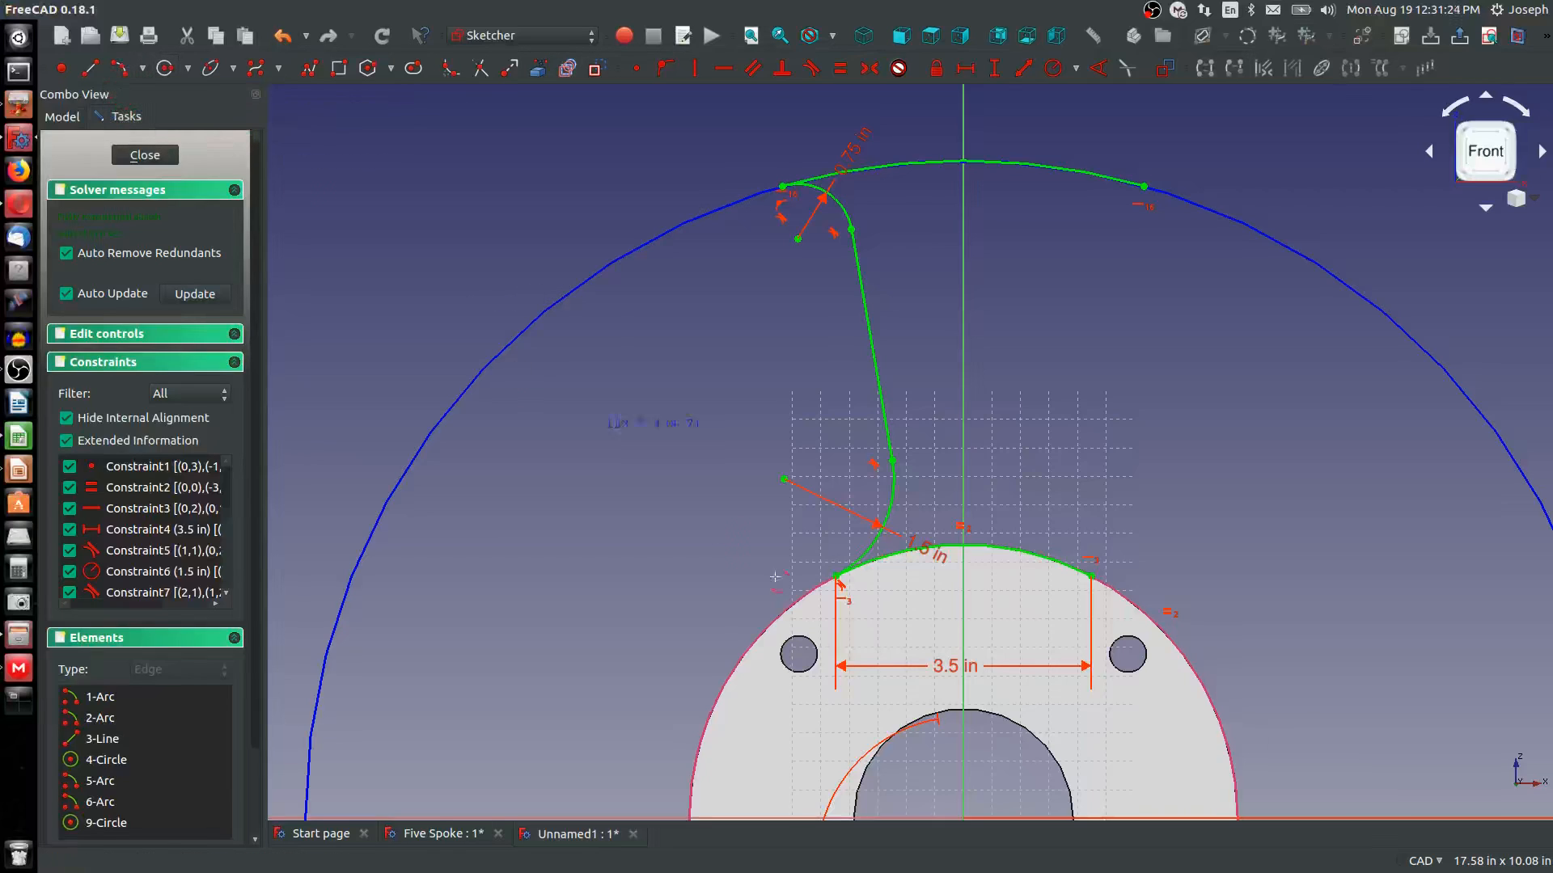
{"action": "left_click", "coordinate": [1091, 576]}
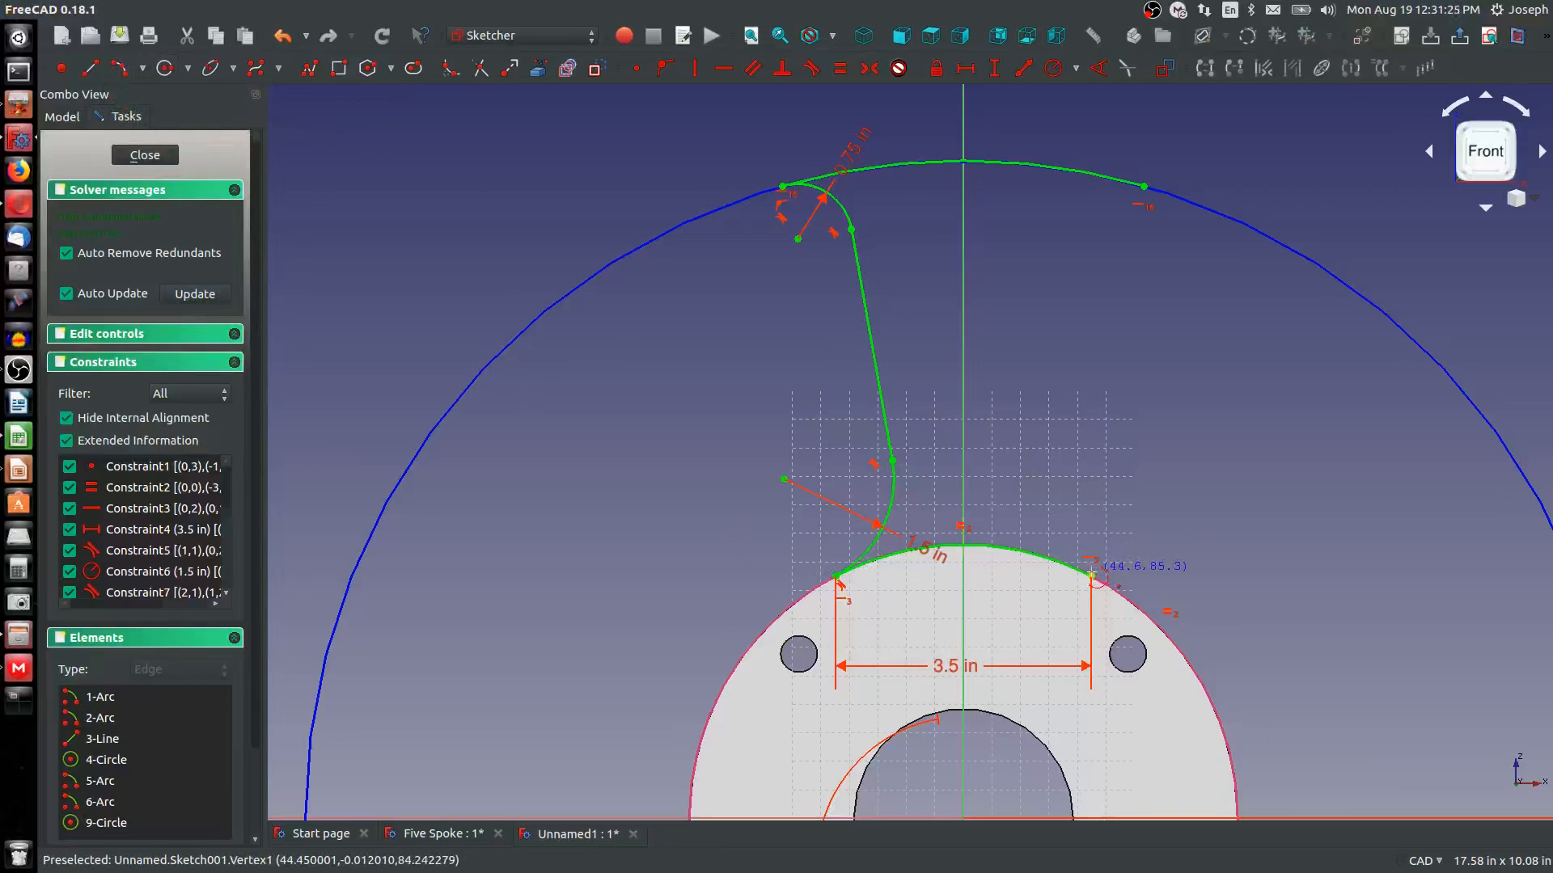
{"action": "left_click", "coordinate": [1092, 453]}
{"action": "left_click", "coordinate": [1073, 524]}
Make the new lower right arc tangent to the hub arc at their shared endpoint
{"action": "left_click", "coordinate": [1074, 514]}
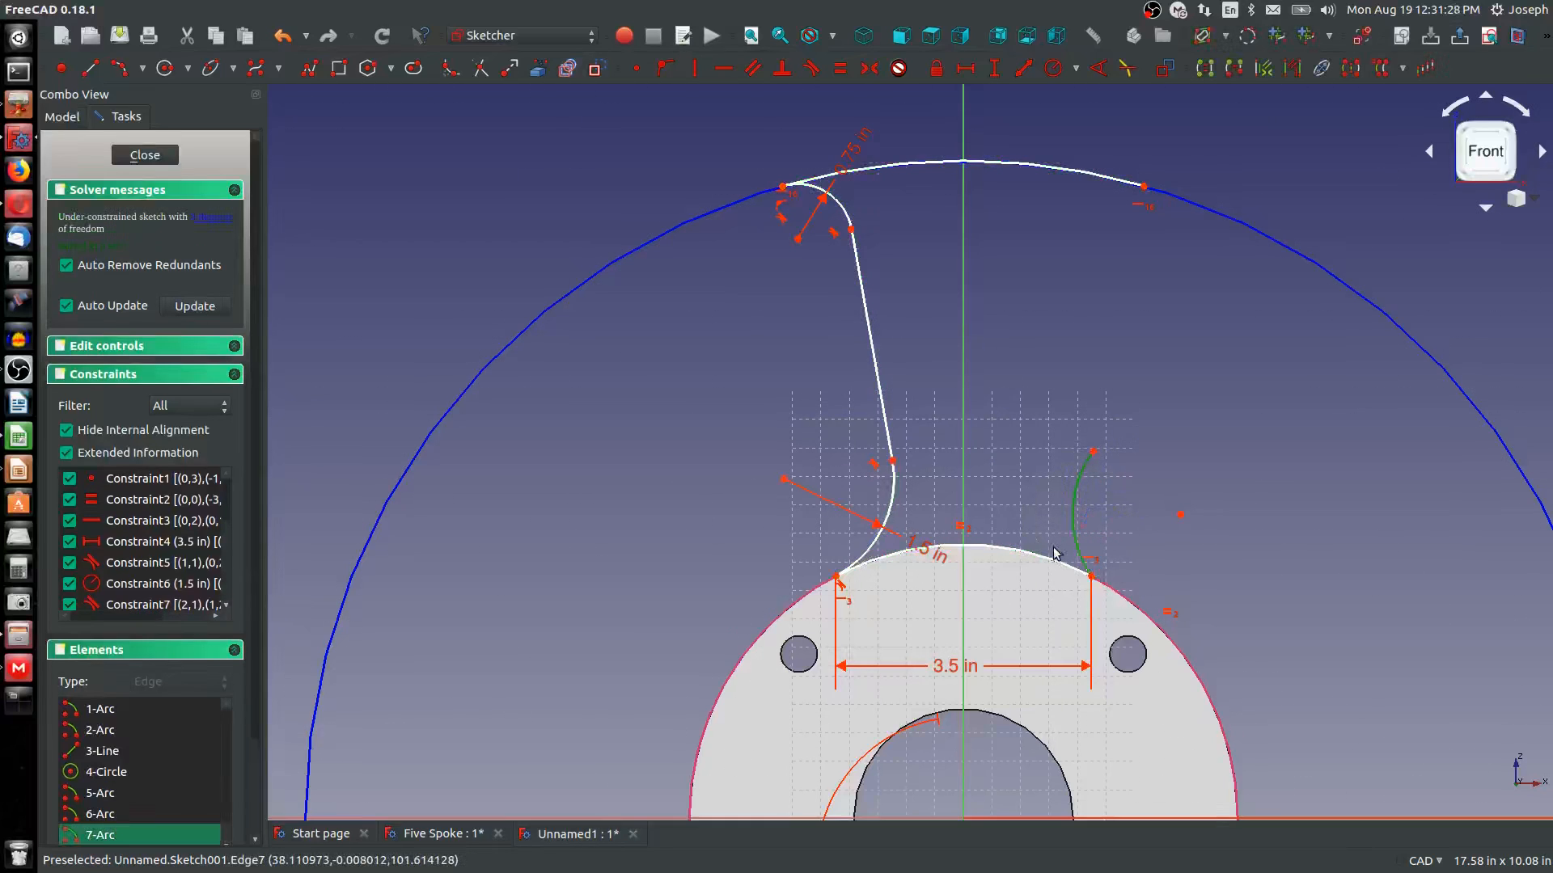
{"action": "left_click", "coordinate": [951, 544]}
{"action": "key", "text": "t"}
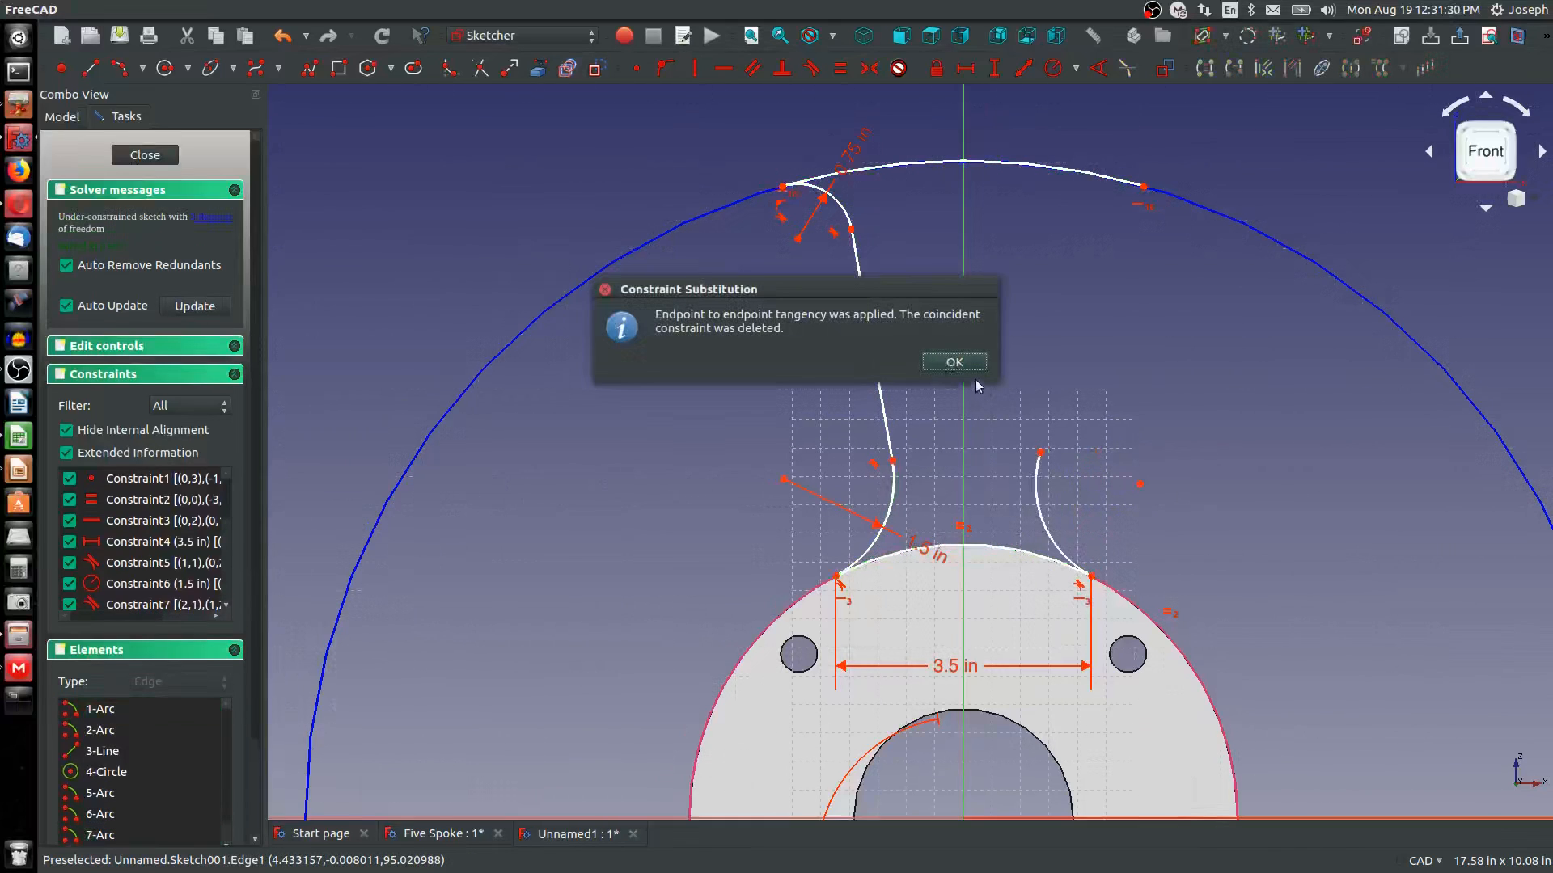
{"action": "left_click", "coordinate": [954, 362]}
Make the lower right arc equal in radius to the 1.5 in lower left arc and align their upper endpoints horizontally
{"action": "left_click", "coordinate": [1037, 493]}
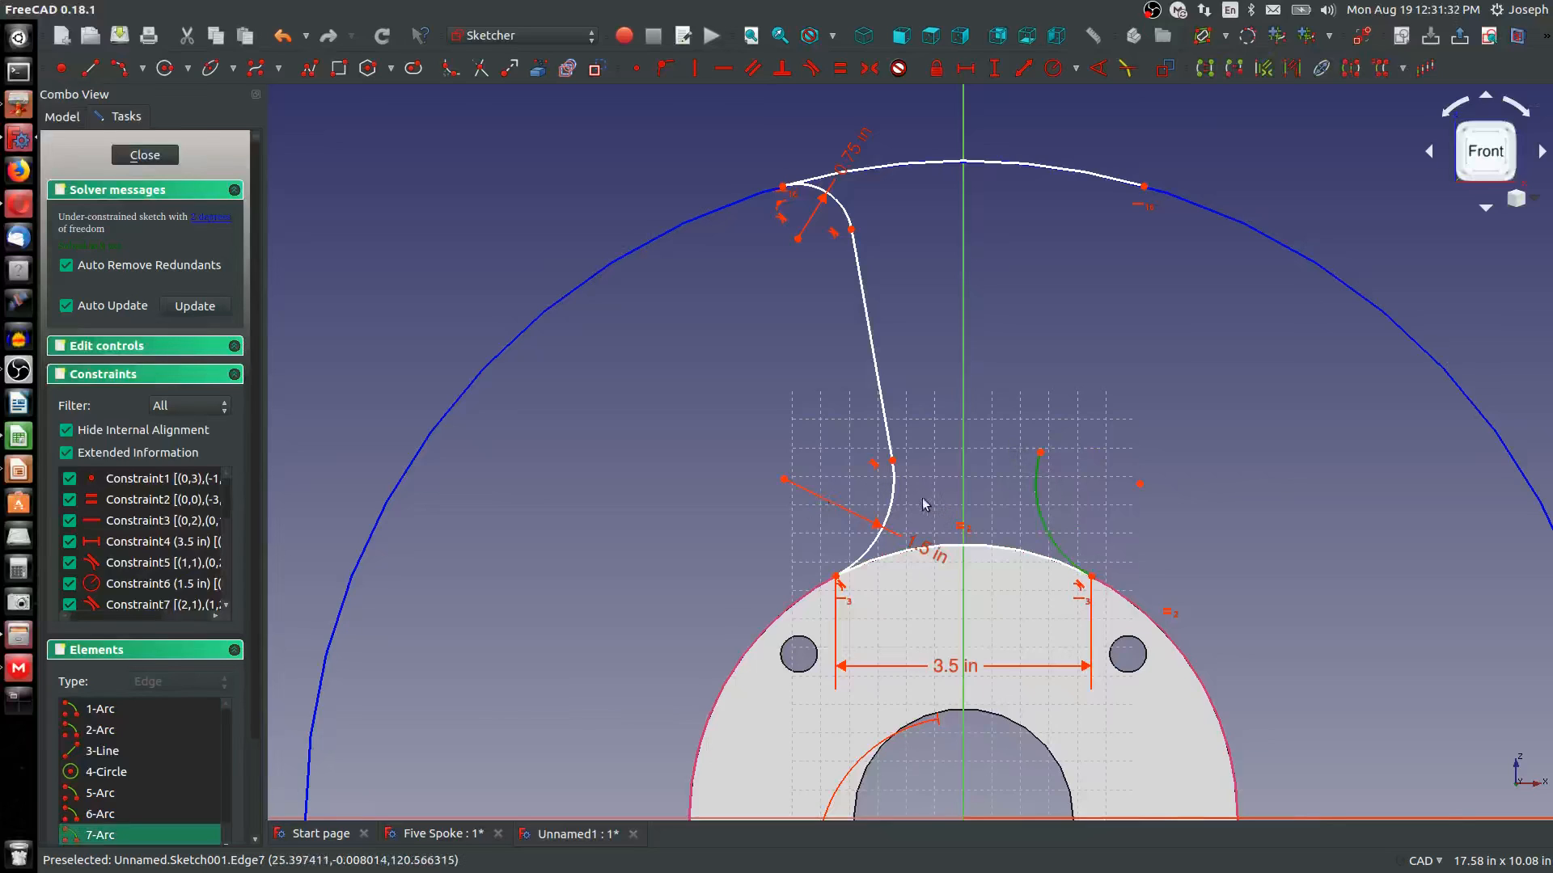
{"action": "left_click", "coordinate": [894, 503]}
{"action": "key", "text": "e"}
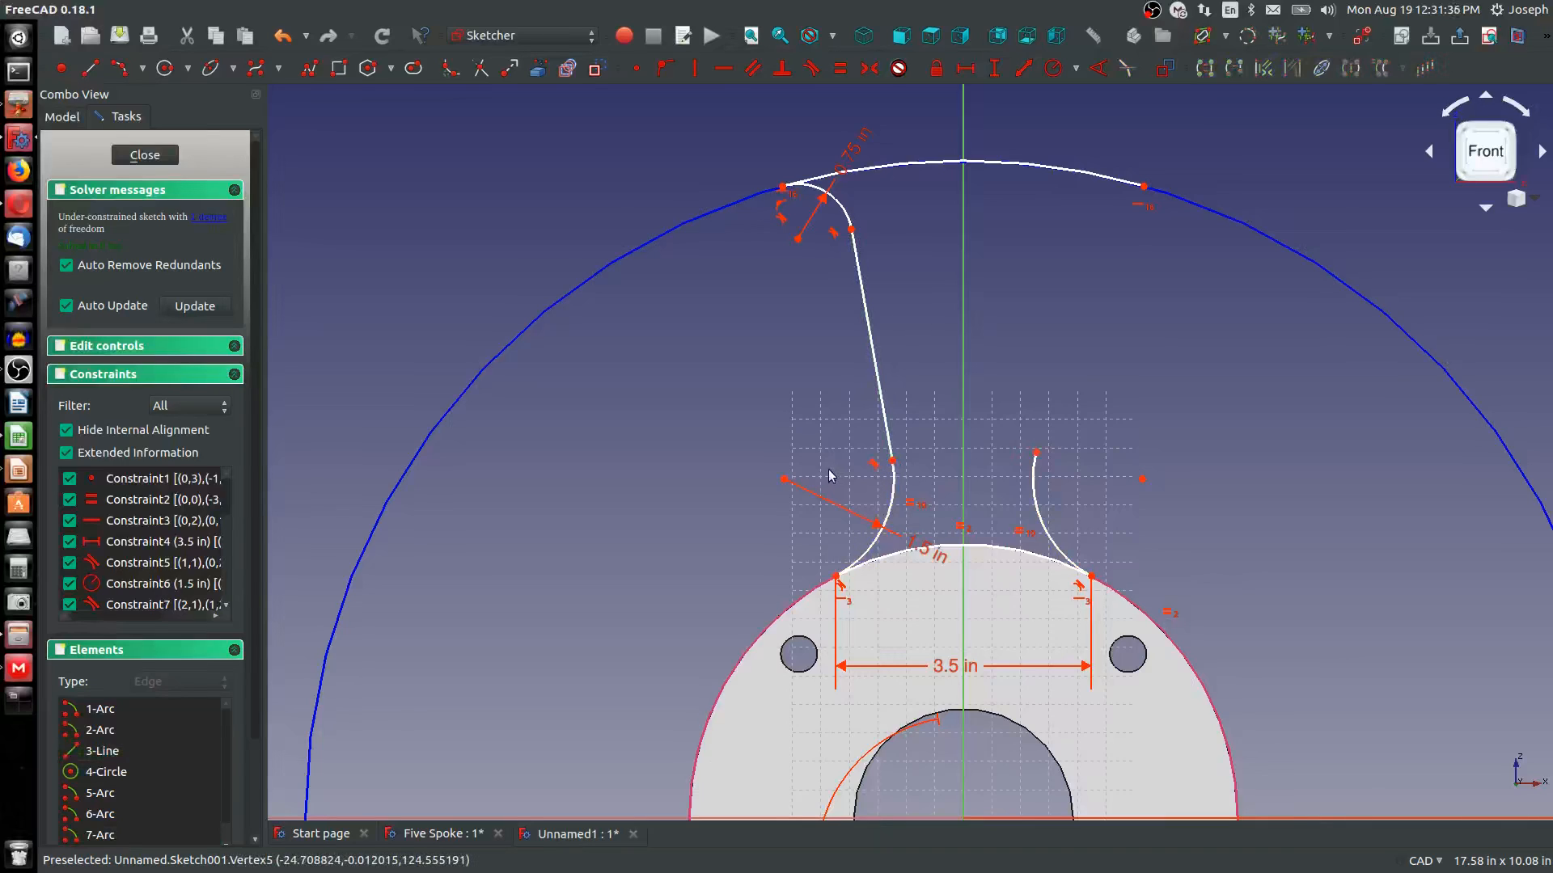
{"action": "left_click", "coordinate": [893, 460]}
{"action": "left_click", "coordinate": [1036, 453]}
{"action": "key", "text": "h"}
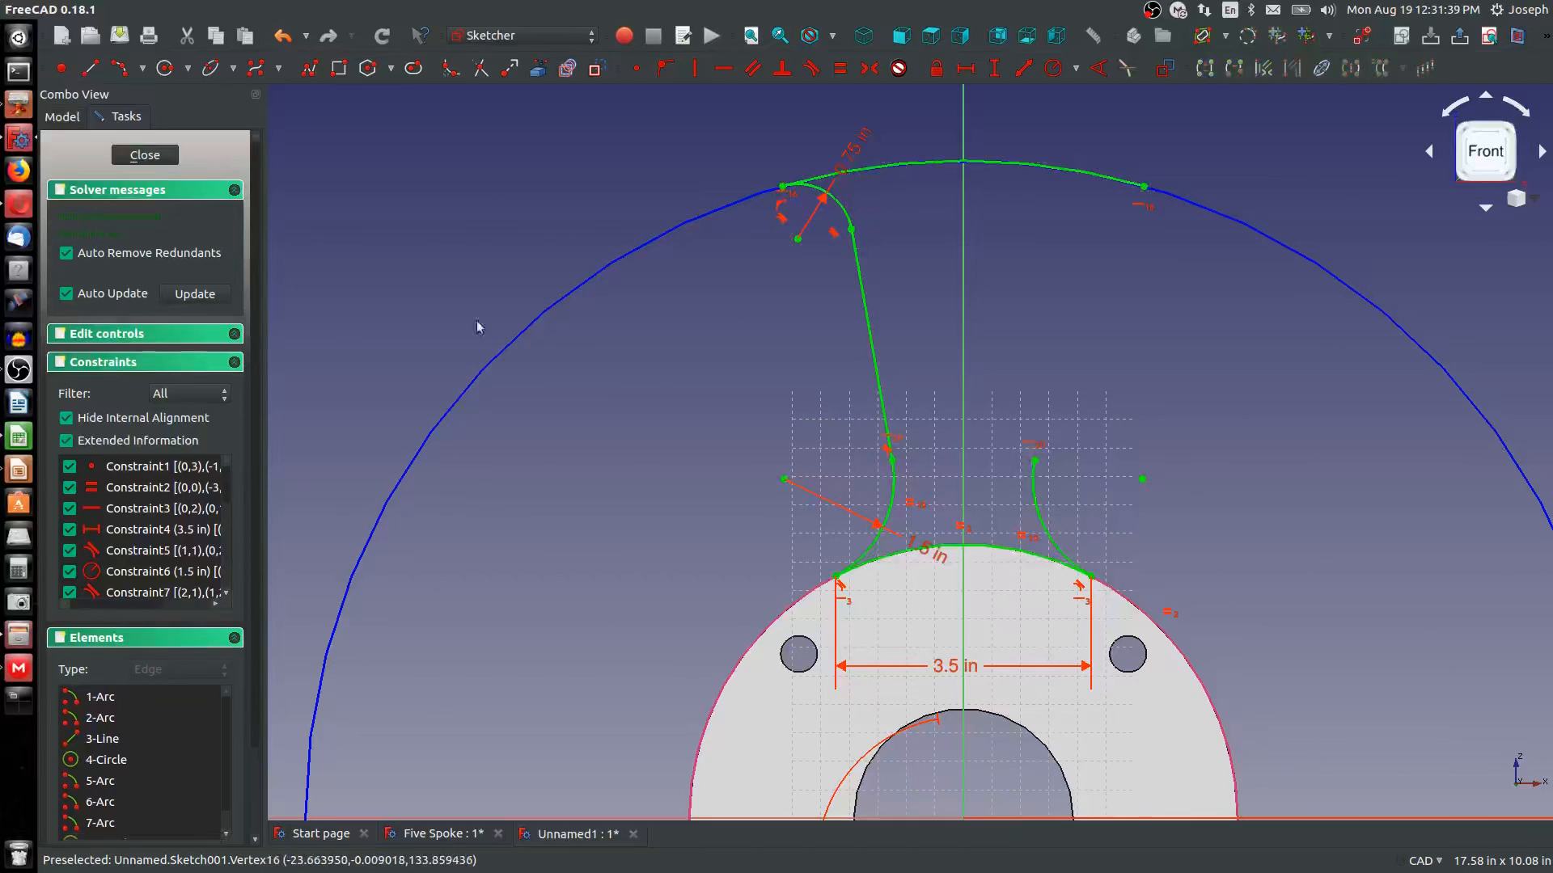
Draw a line slanting up and outward from the lower right arc's upper endpoint
{"action": "left_click", "coordinate": [62, 68]}
{"action": "left_click", "coordinate": [1034, 458]}
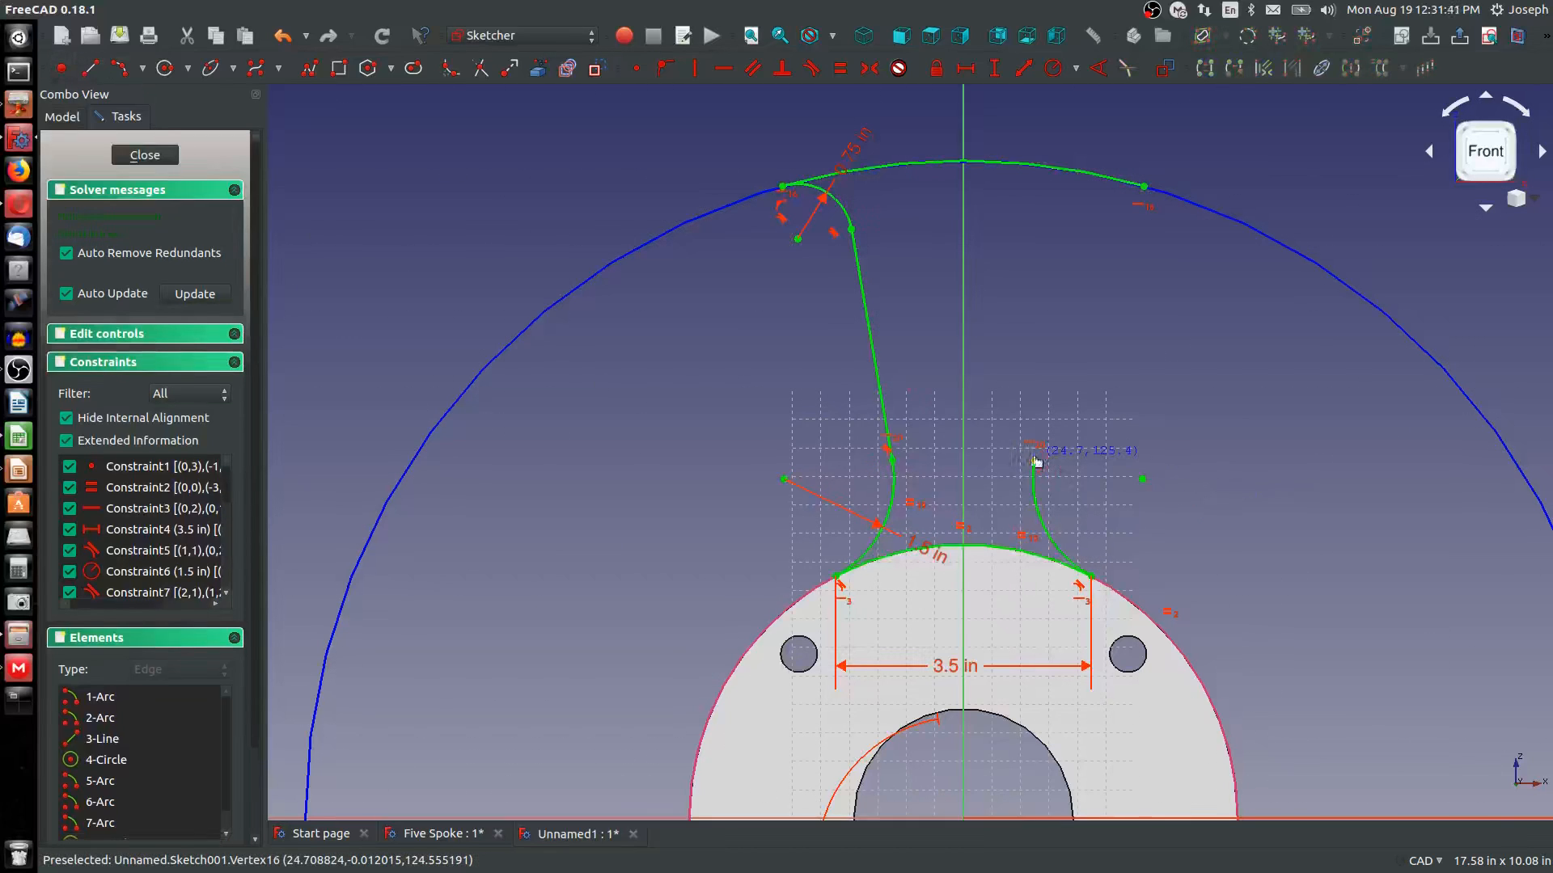
{"action": "left_click", "coordinate": [1105, 306]}
Make the right slanted line equal in length to the left one and align their upper endpoints horizontally
{"action": "left_click", "coordinate": [1076, 372]}
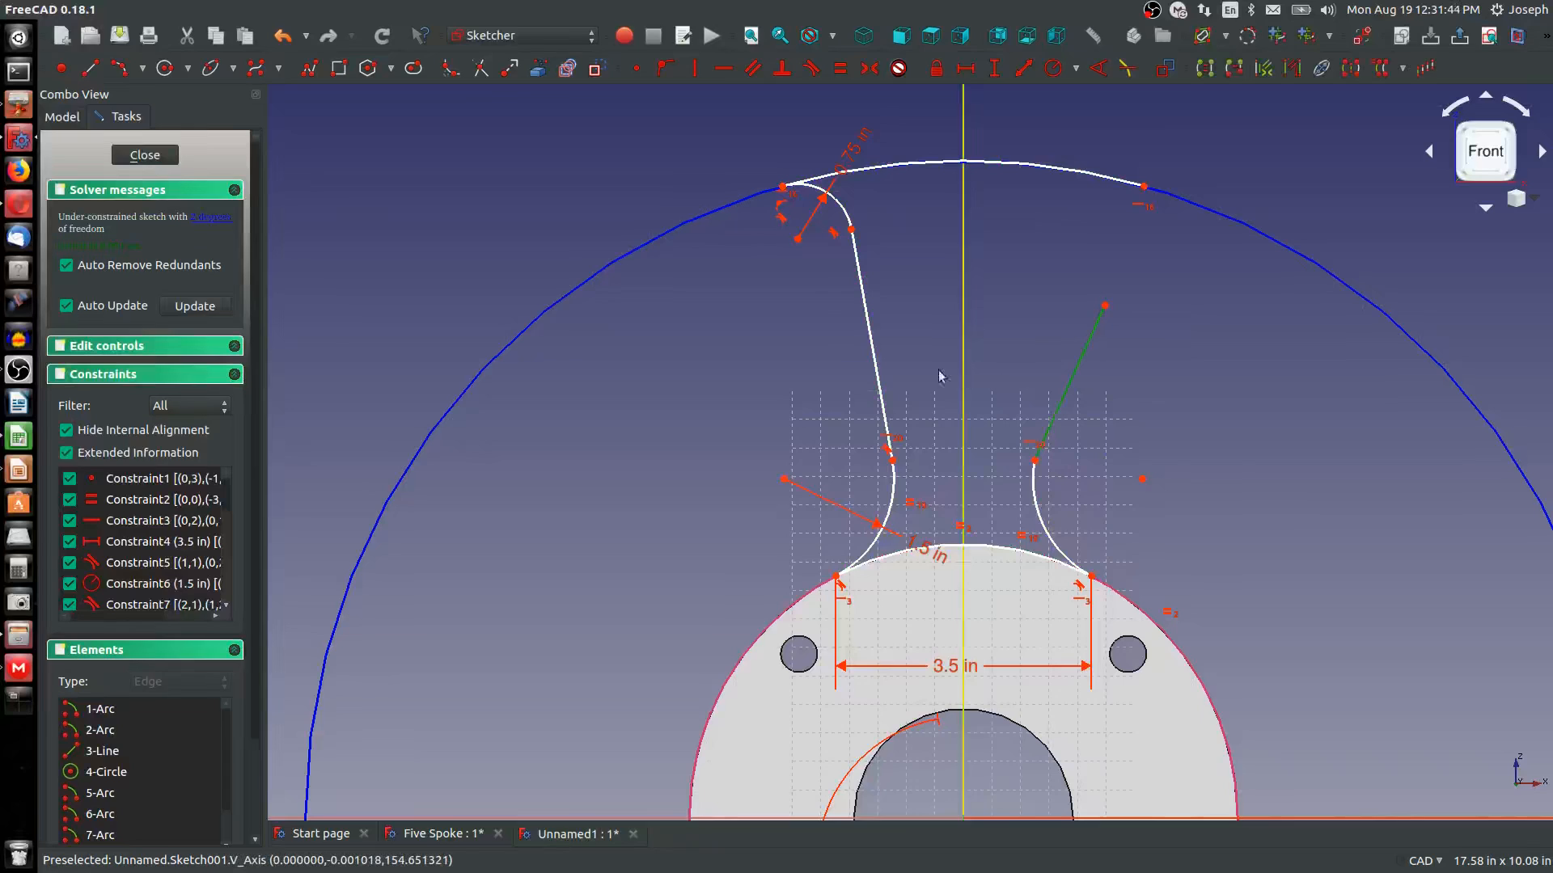
{"action": "left_click", "coordinate": [879, 384]}
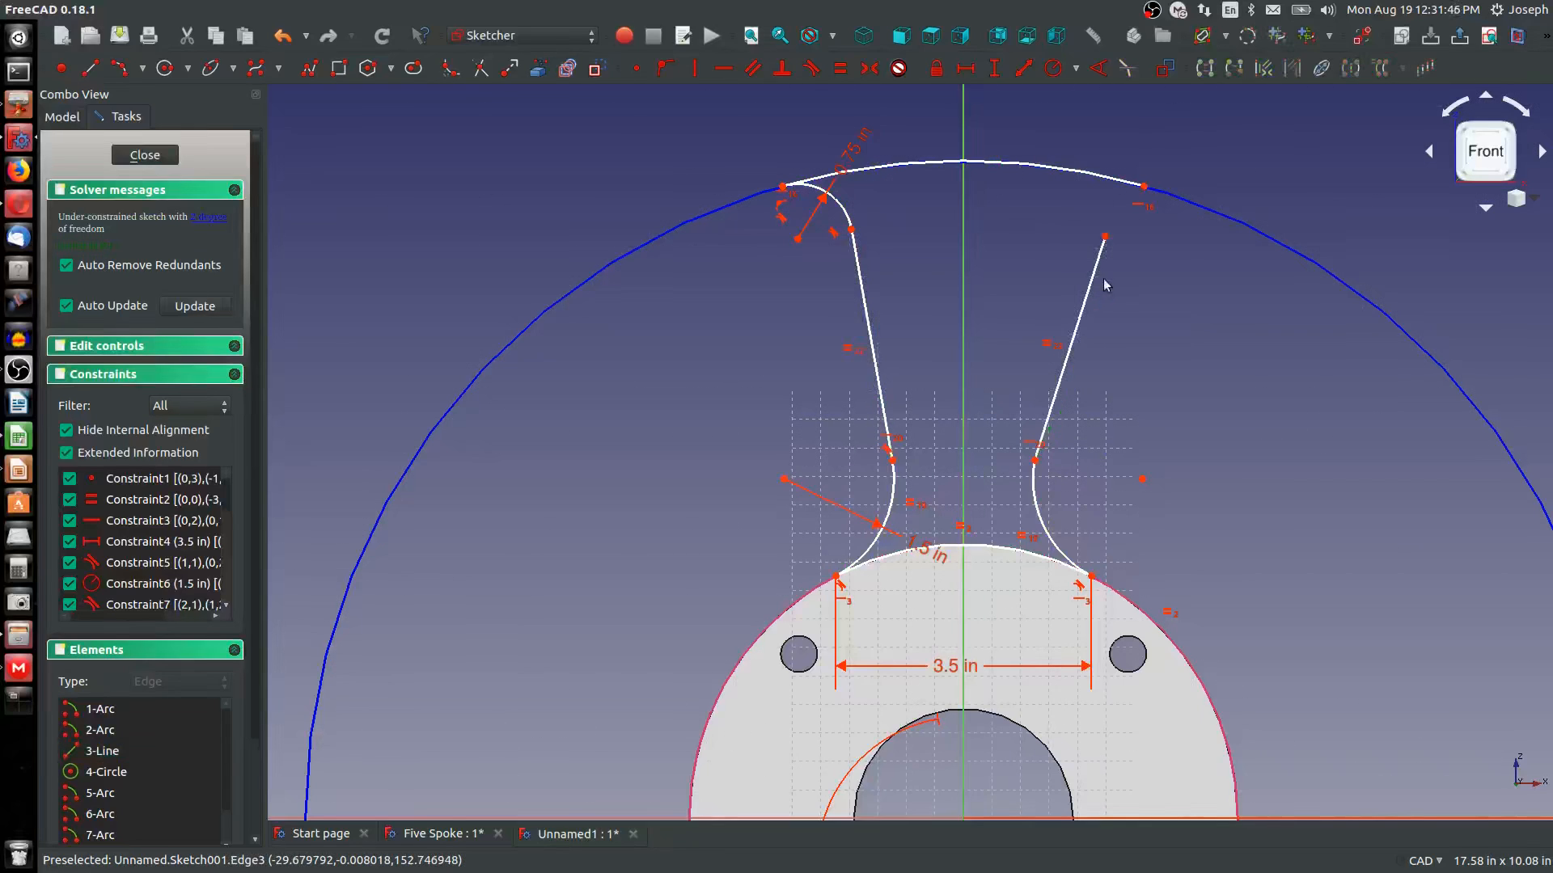
{"action": "key", "text": "e"}
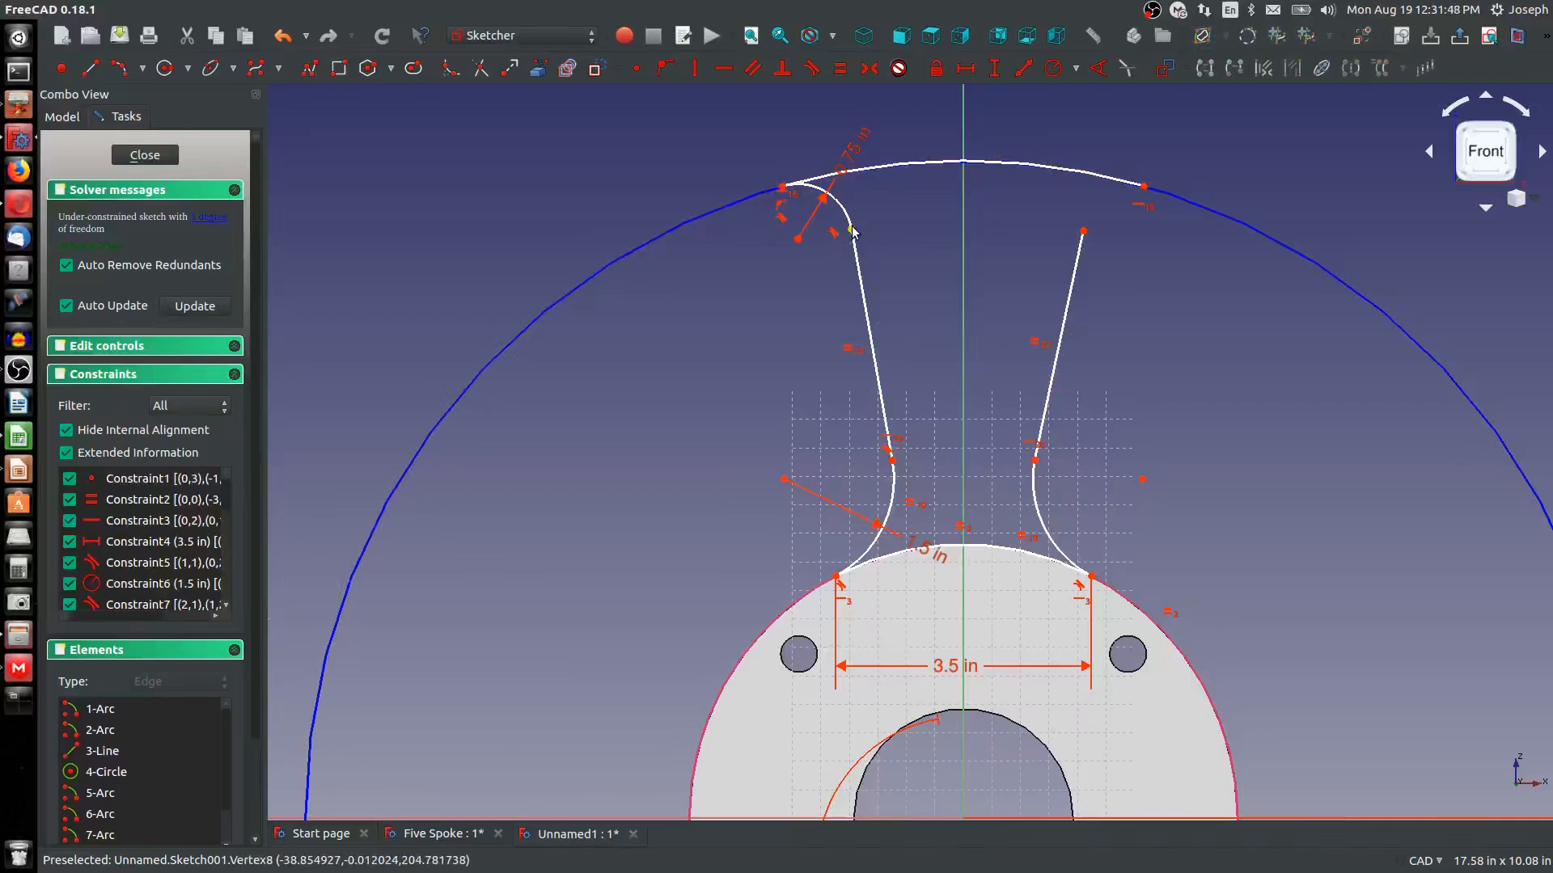
{"action": "double_click", "coordinate": [1074, 251]}
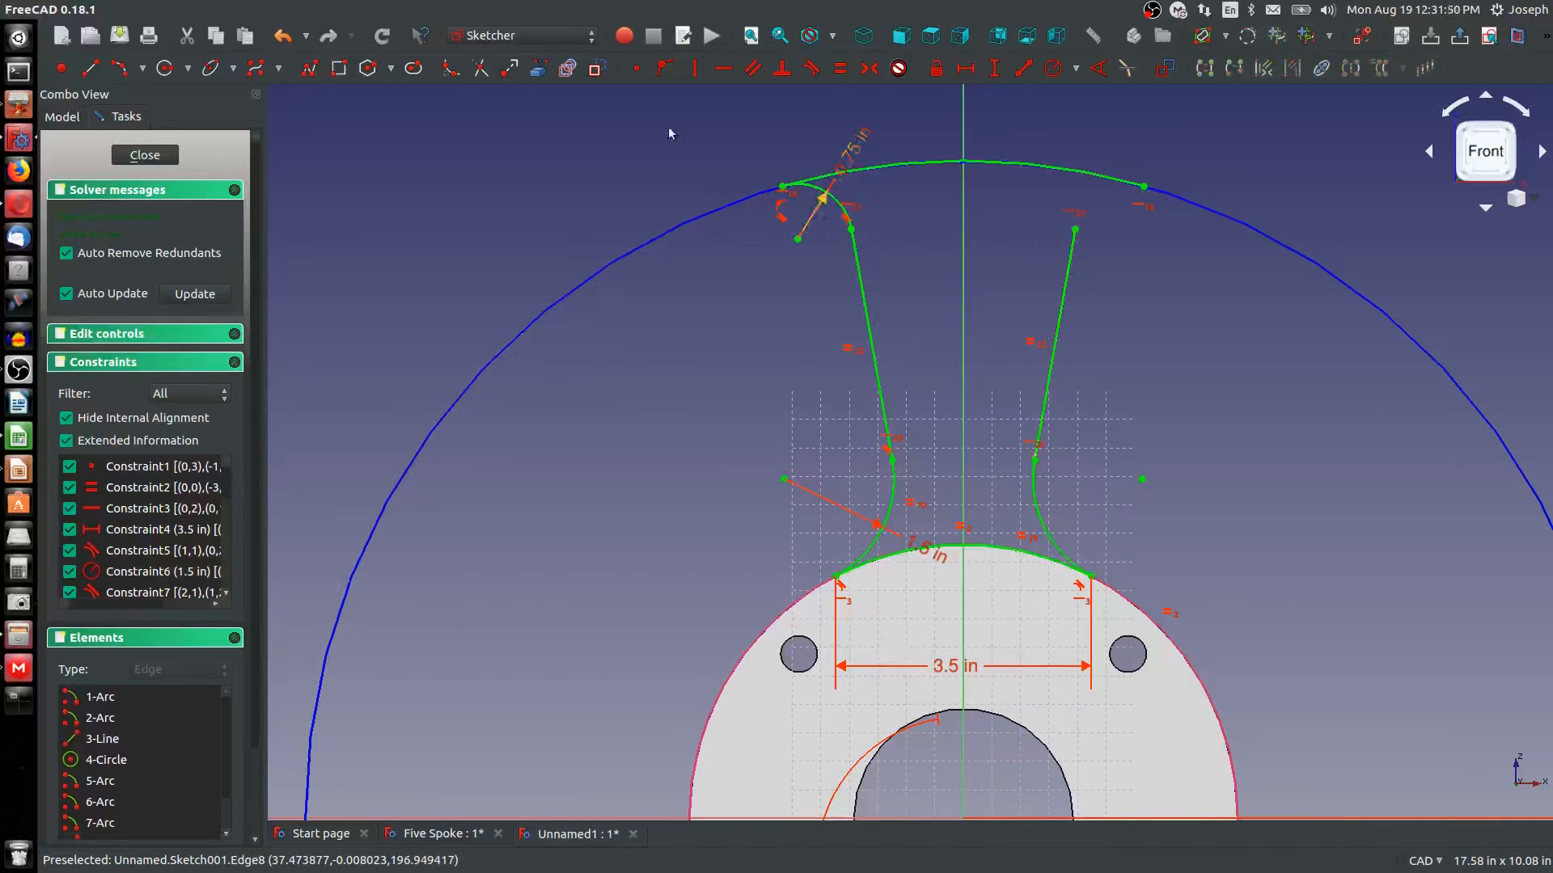
Draw an arc joining the right line's upper end to the outer arc's right end, equal in radius to the 0.75 in arc
{"action": "left_click", "coordinate": [118, 69]}
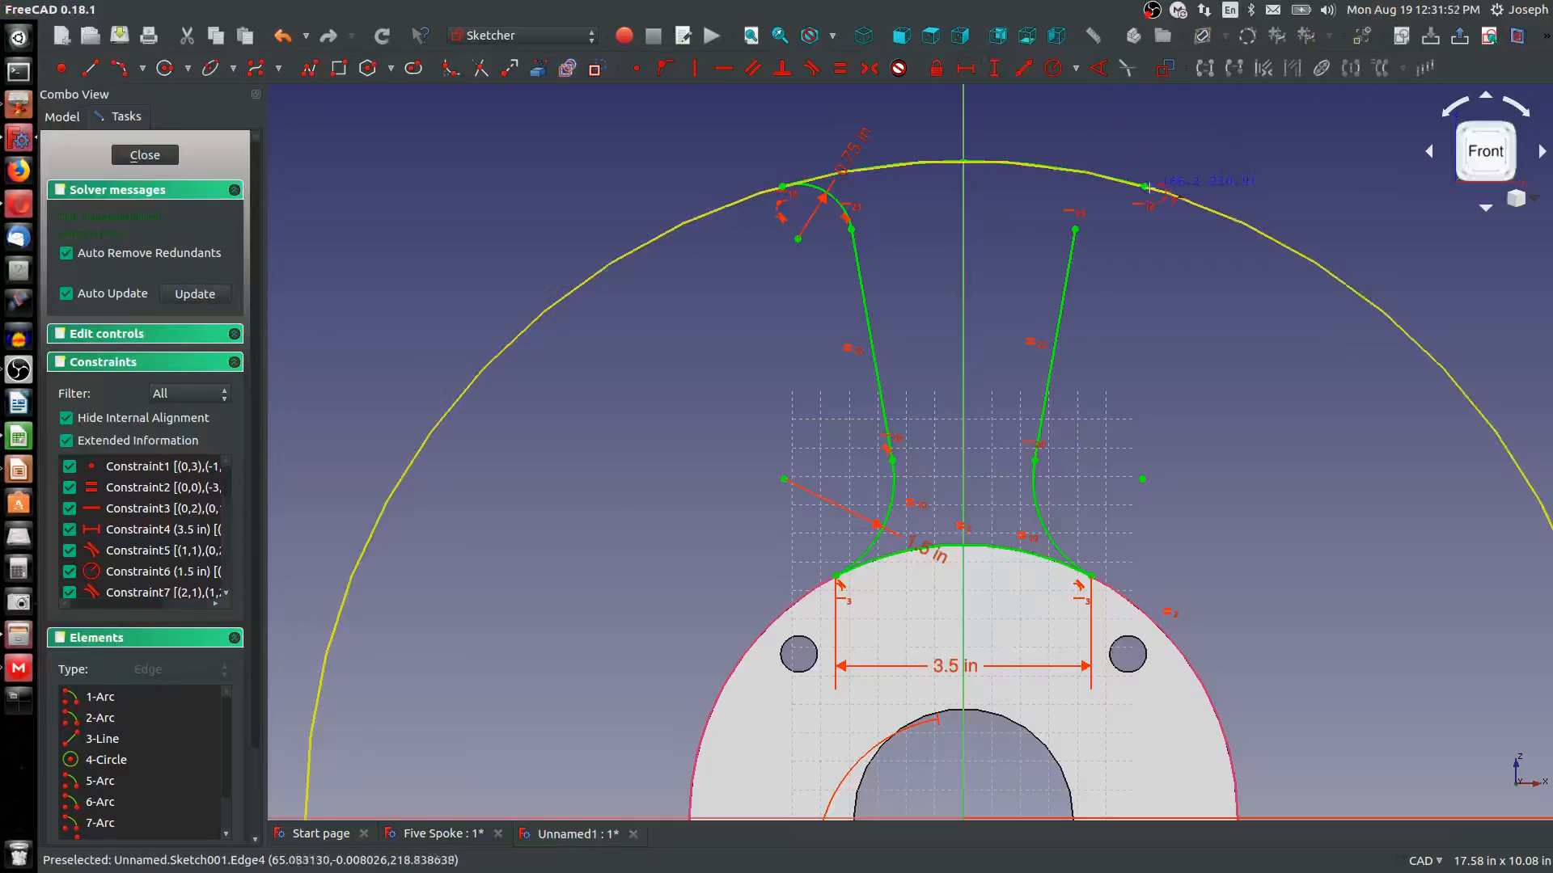
{"action": "left_click", "coordinate": [1117, 217]}
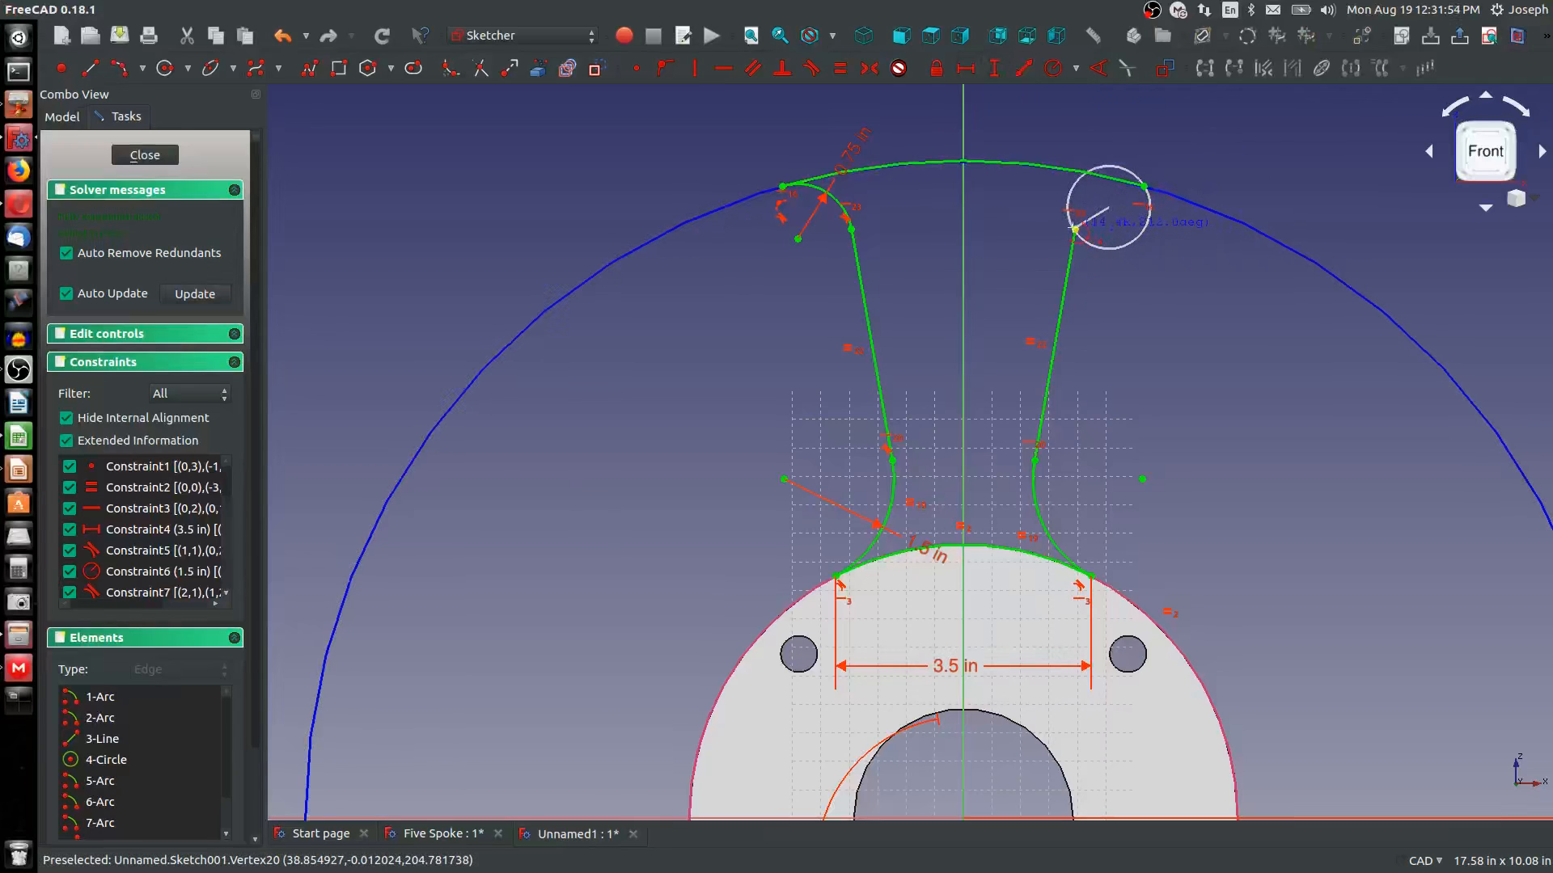
{"action": "left_click", "coordinate": [1075, 229]}
{"action": "left_click", "coordinate": [1144, 186]}
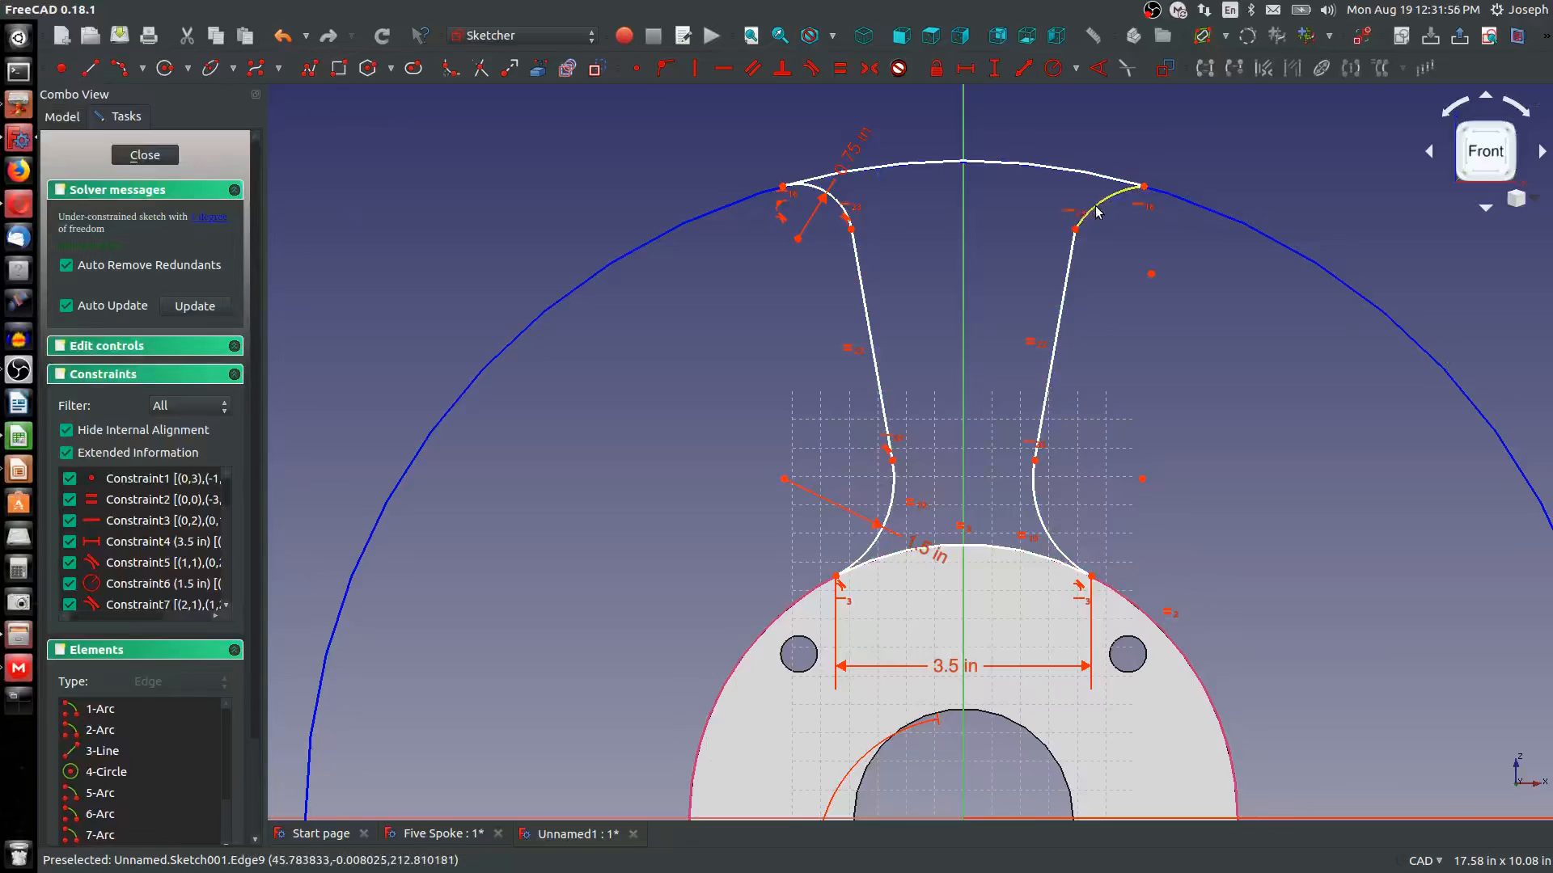
{"action": "left_click", "coordinate": [823, 194]}
{"action": "key", "text": "e"}
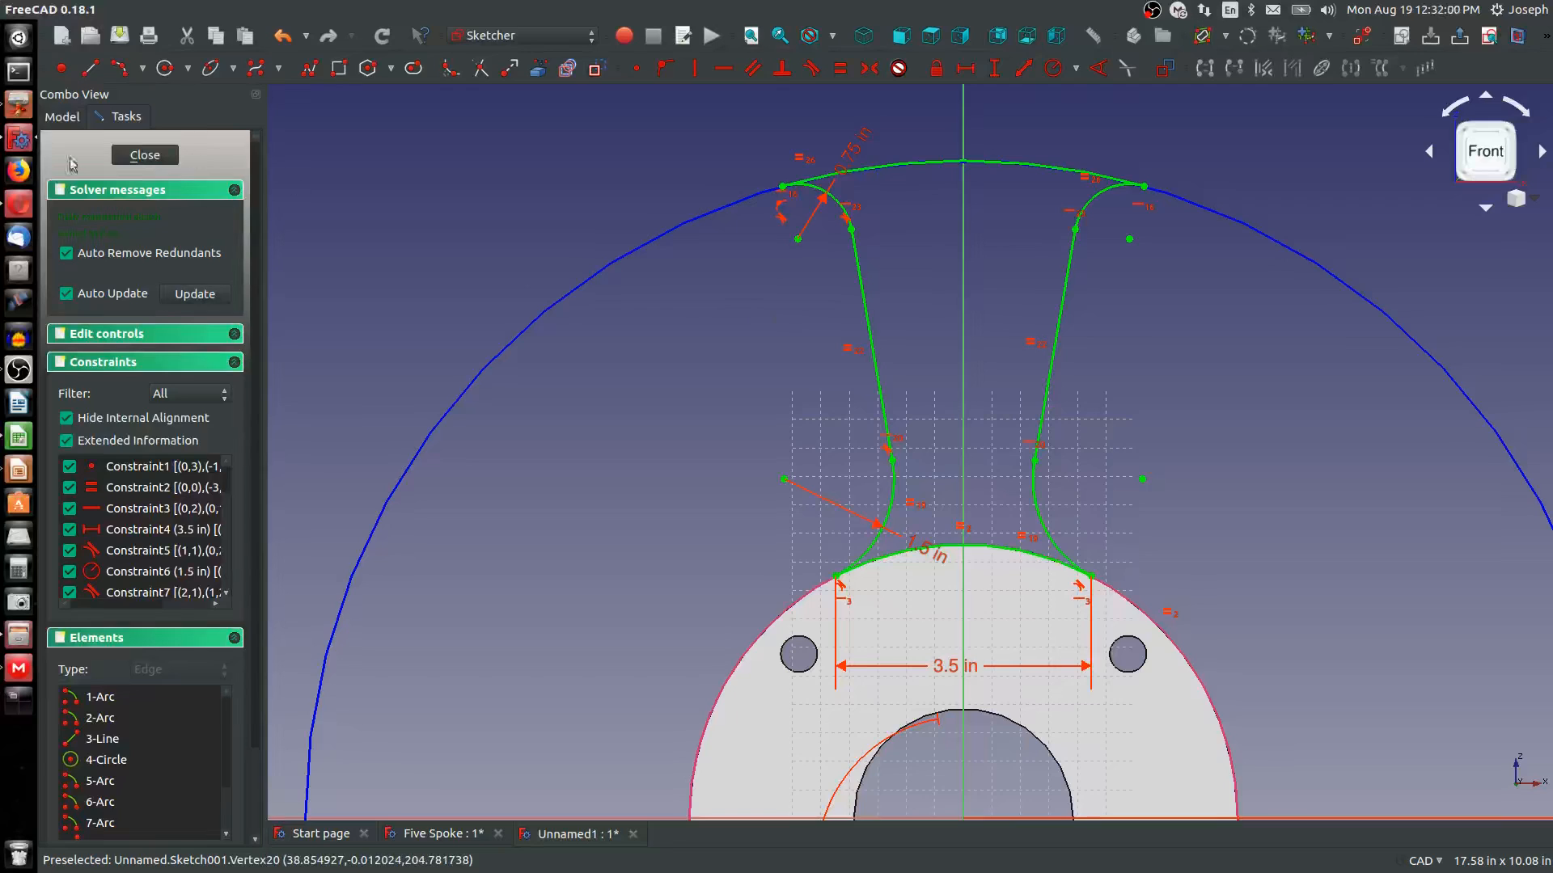
Finish the spoke sketch and pad it to a length of 4 in
{"action": "left_click", "coordinate": [144, 155]}
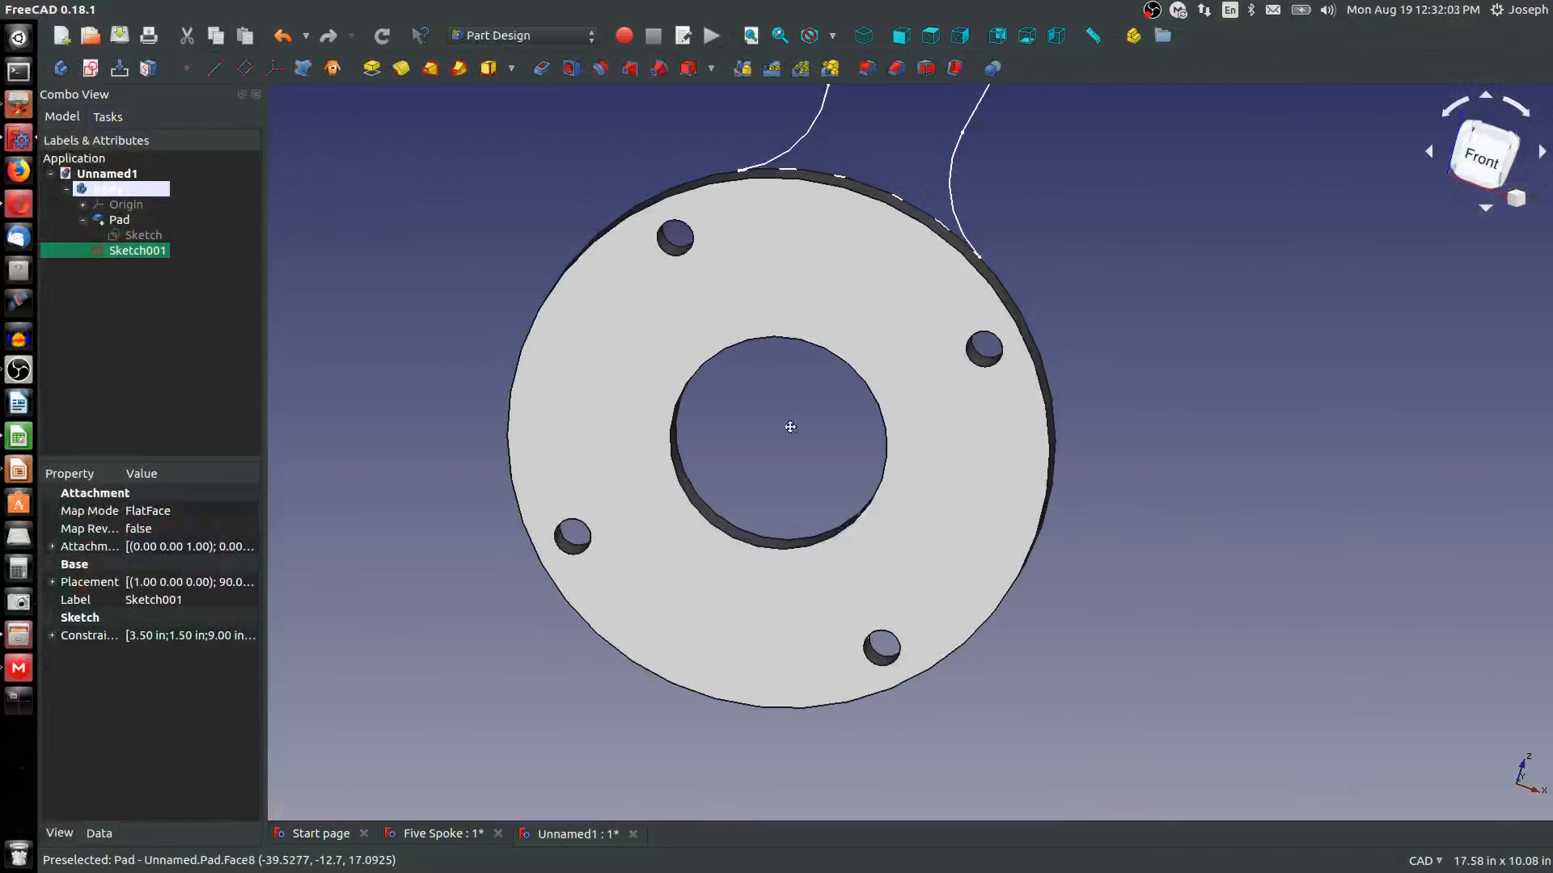
{"action": "mouse_move", "coordinate": [790, 426]}
{"action": "middle_mouse_down"}
{"action": "mouse_move", "coordinate": [807, 225]}
{"action": "mouse_move", "coordinate": [860, 280]}
{"action": "mouse_move", "coordinate": [872, 714]}
{"action": "middle_mouse_up"}
{"action": "scroll", "coordinate": [846, 261], "scroll_direction": "down", "scroll_amount": 4}
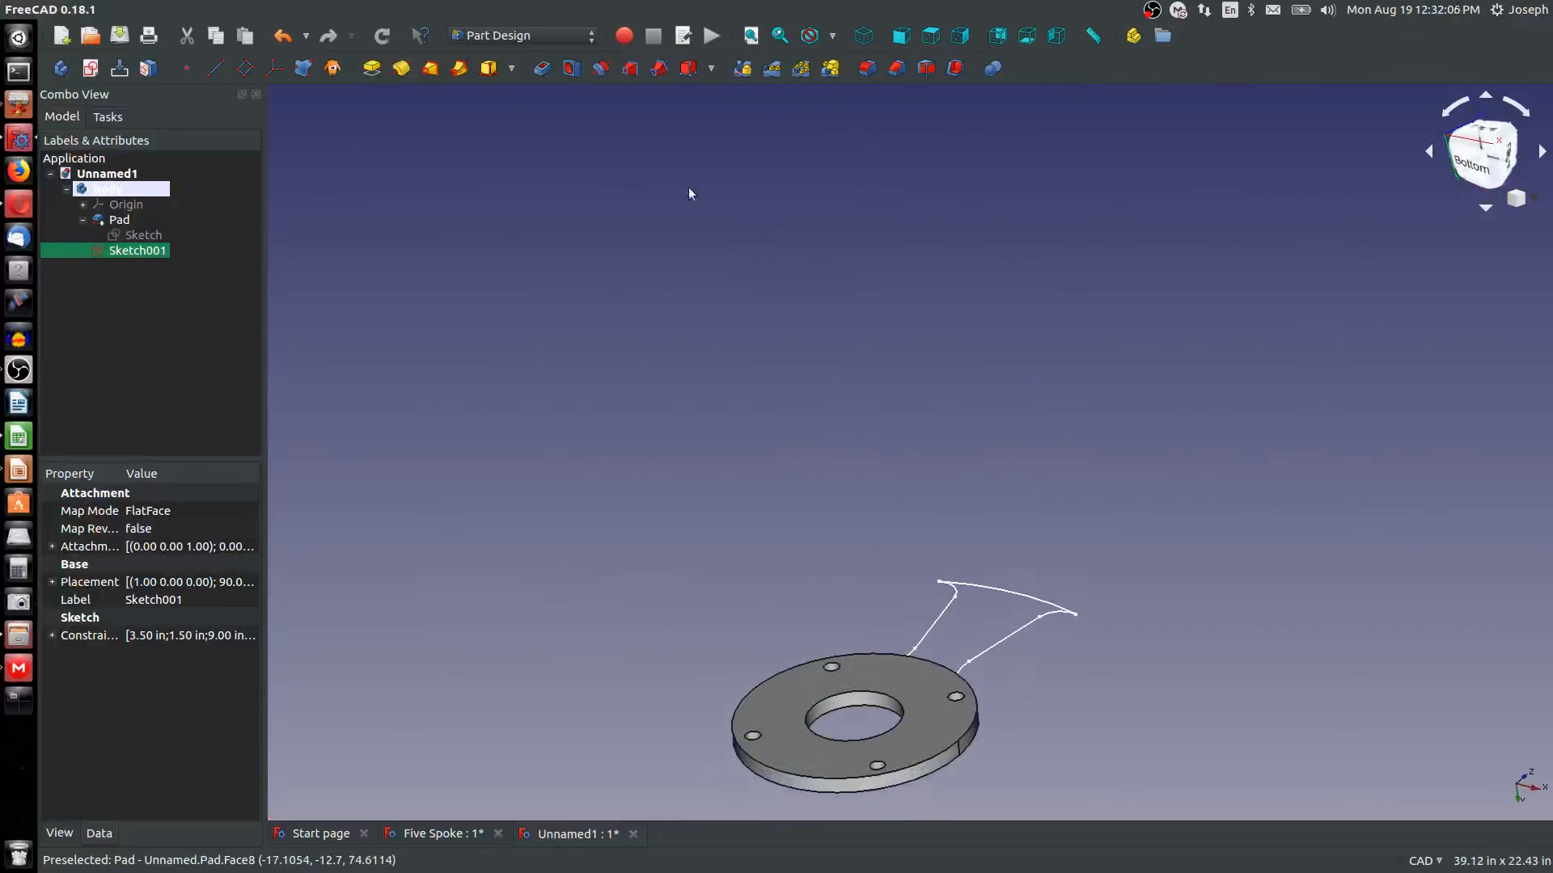
{"action": "left_click", "coordinate": [372, 68]}
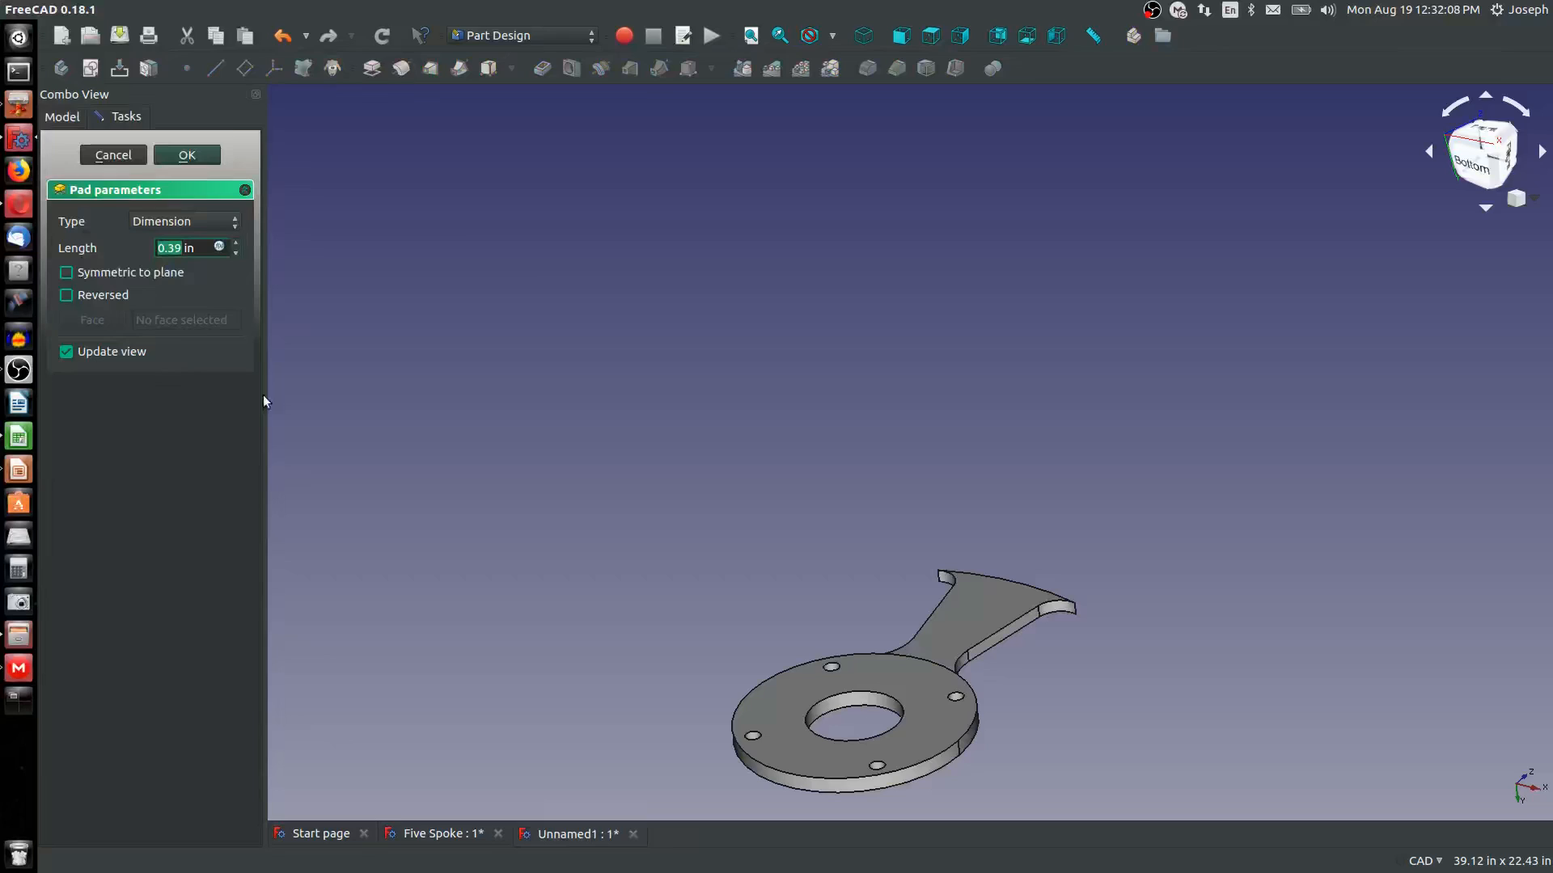
{"action": "type", "text": "4"}
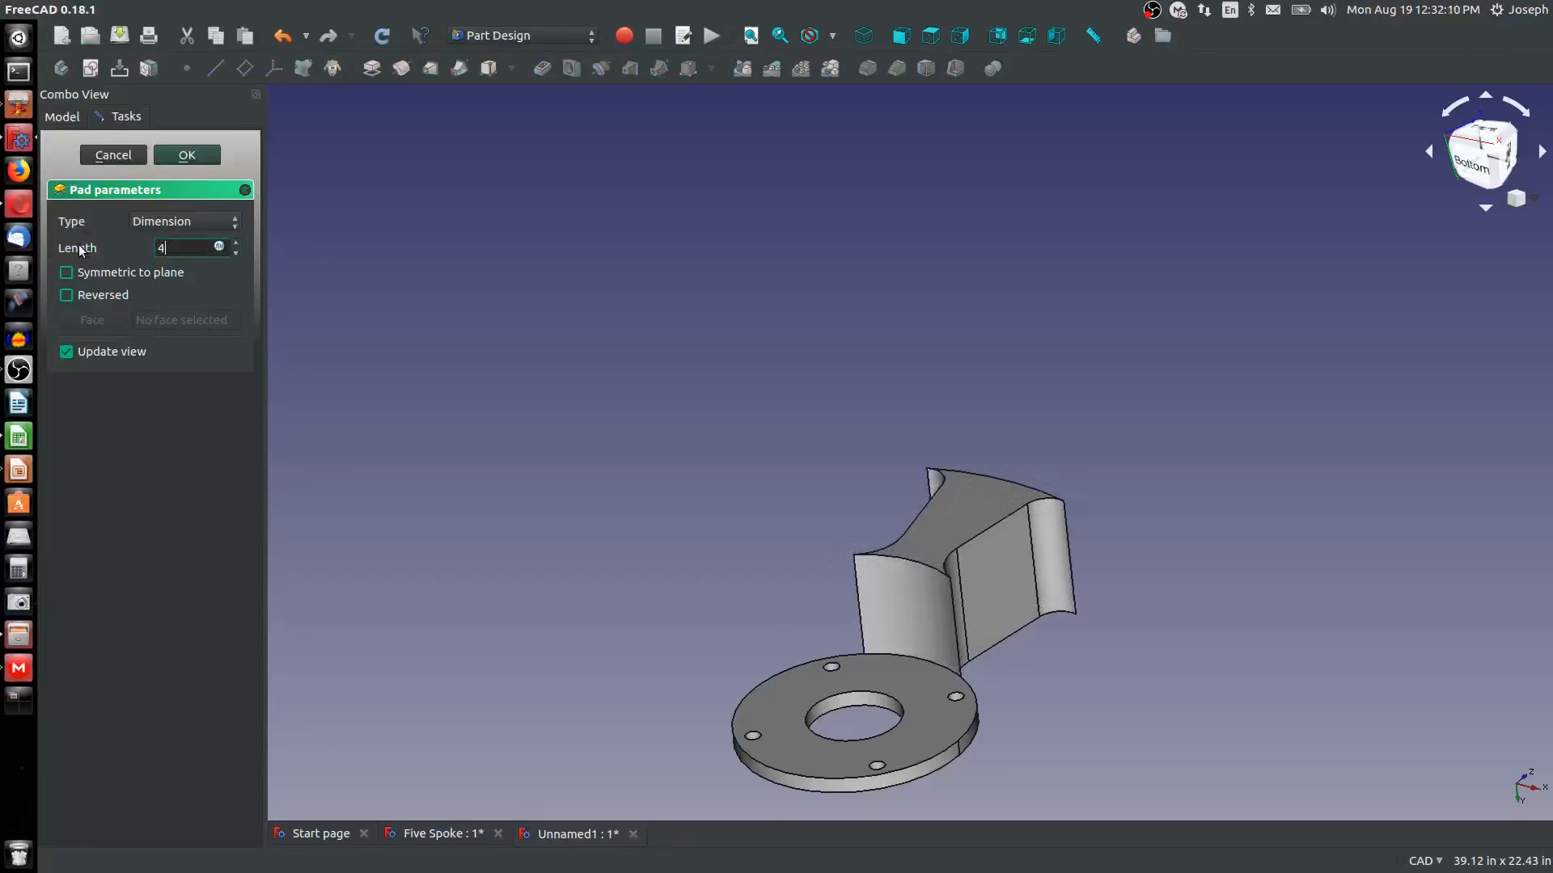
{"action": "key", "text": "Return"}
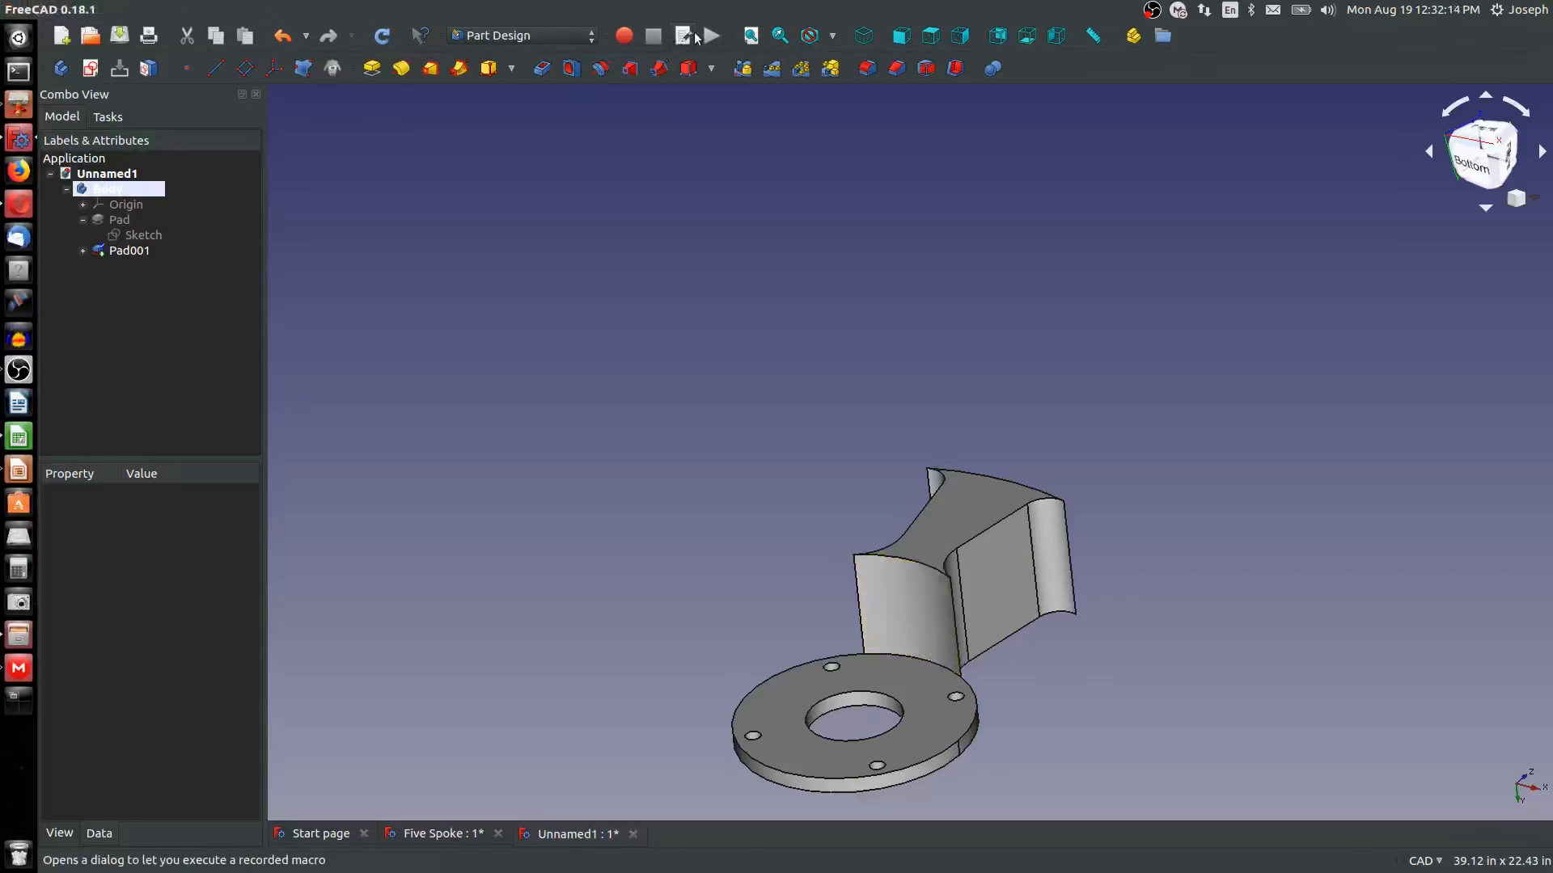
Create a polar pattern of the spoke pad with 5 occurrences over 360 deg about the normal sketch axis
{"action": "left_click", "coordinate": [801, 69]}
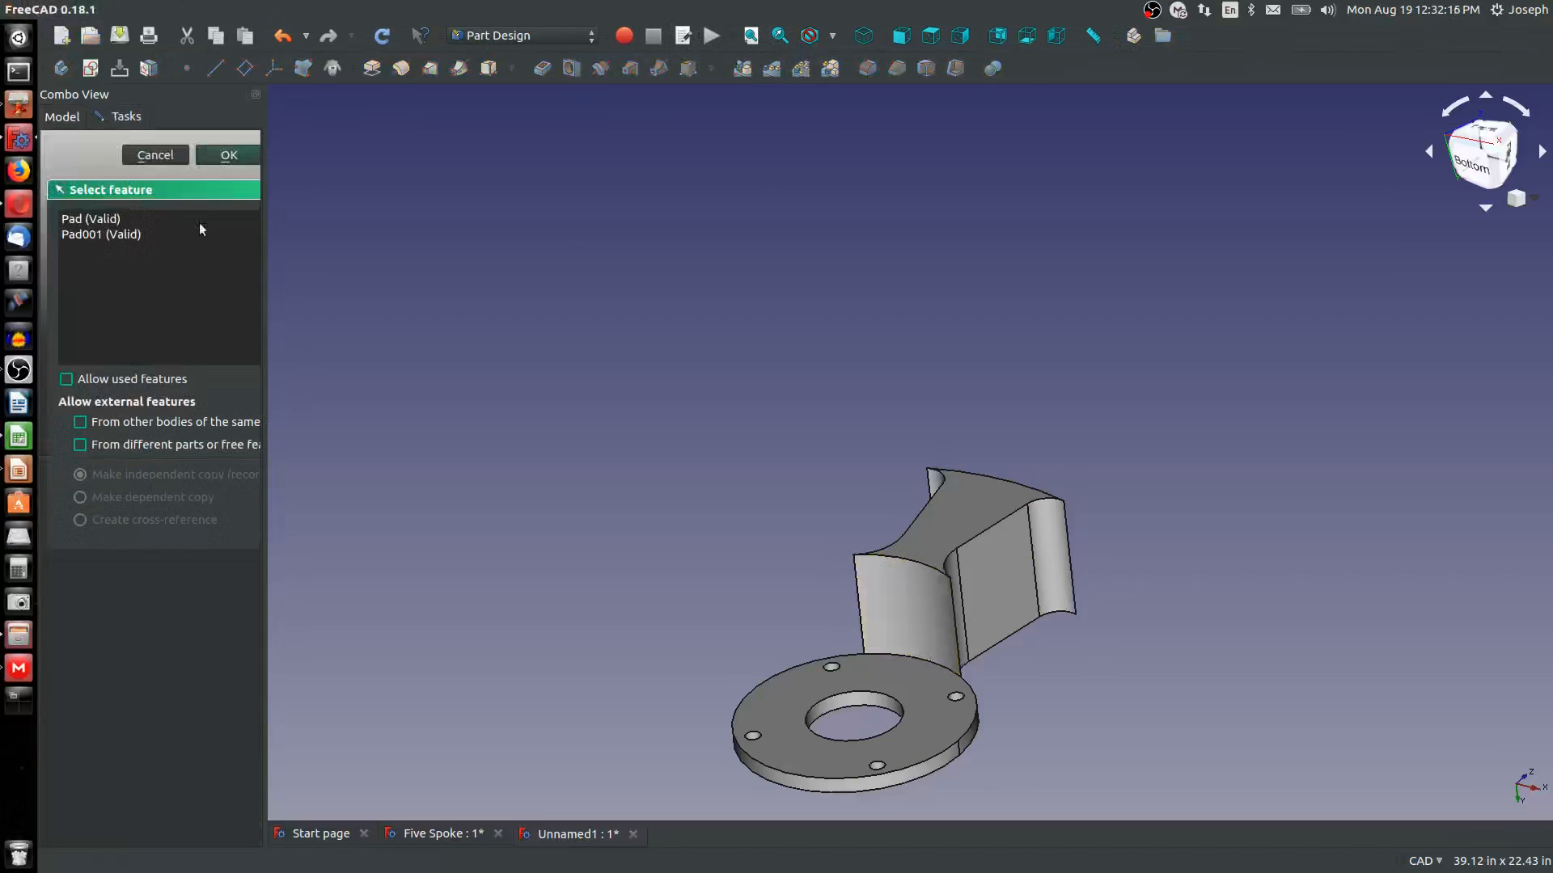
{"action": "left_click", "coordinate": [121, 233]}
{"action": "left_click", "coordinate": [229, 154]}
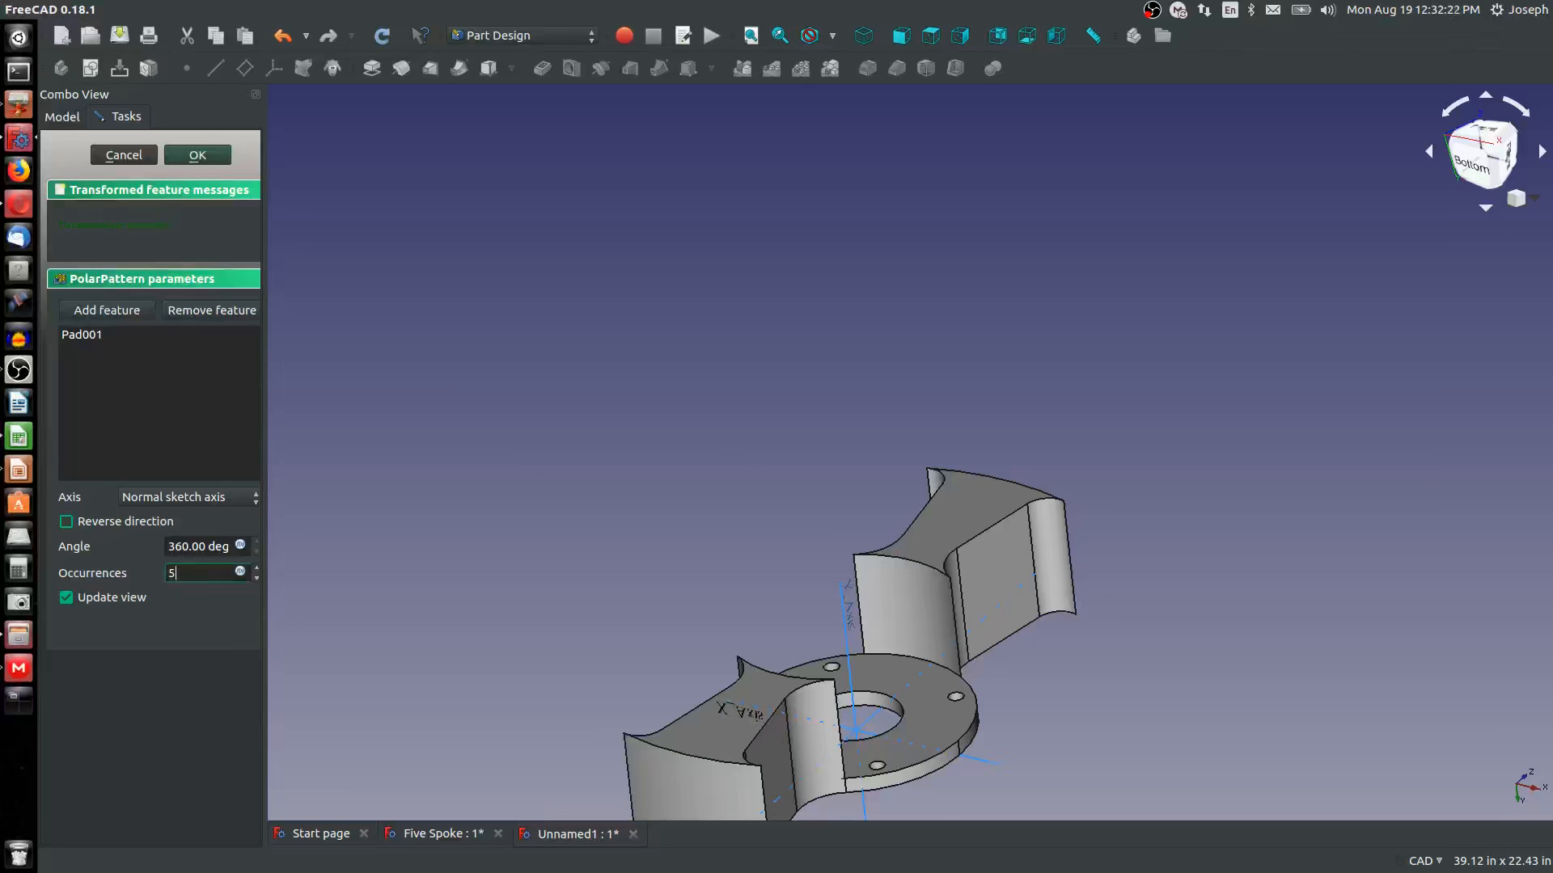
{"action": "key", "text": "Return"}
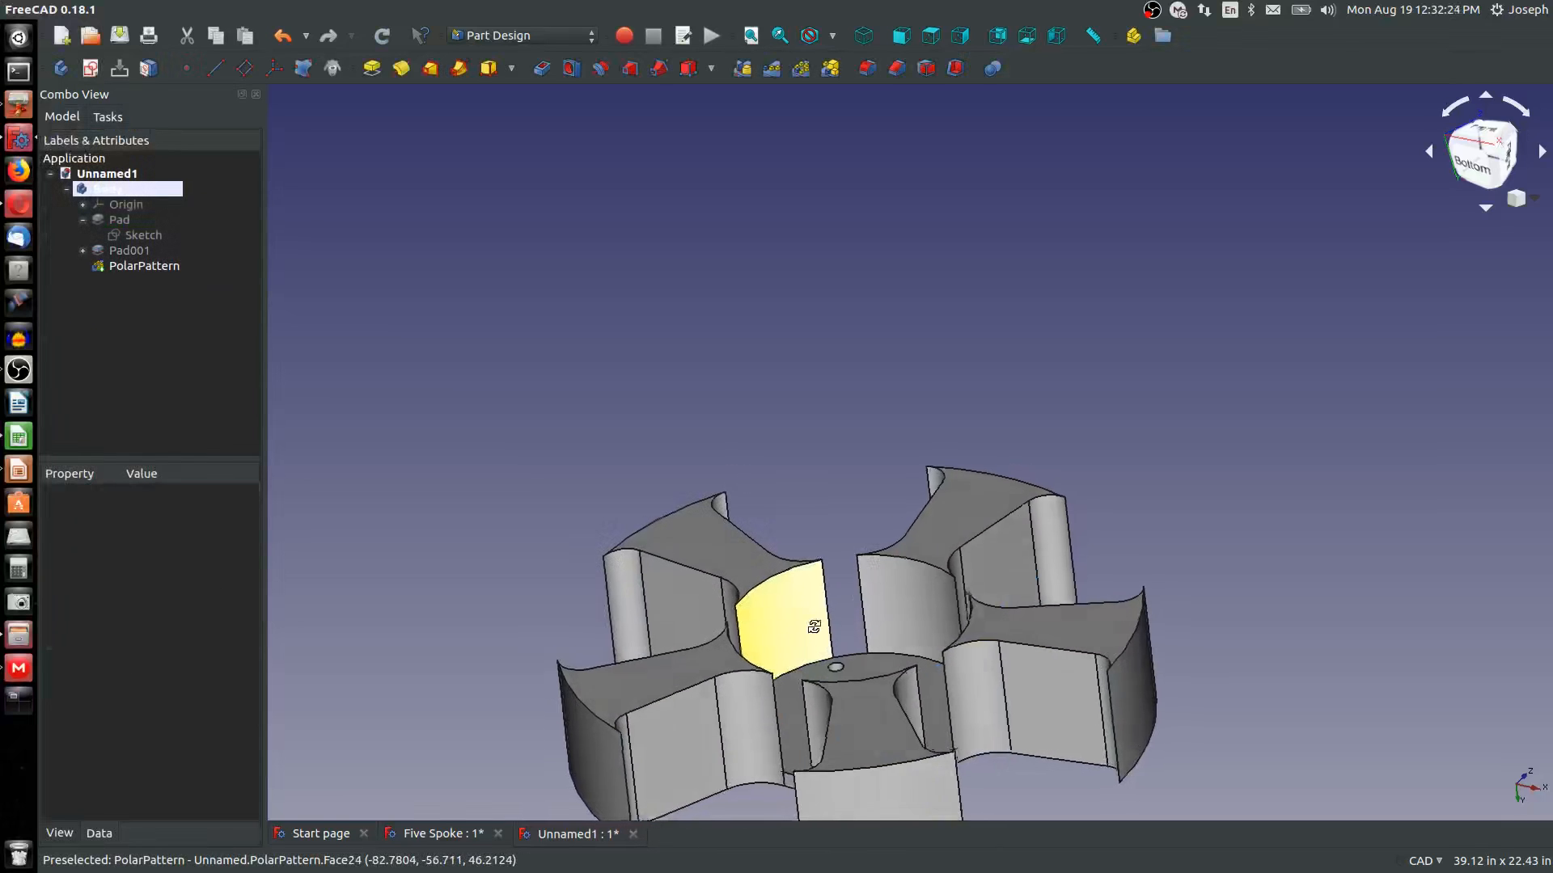
Start a new sketch on the YZ base plane
{"action": "middle_click_drag", "start_coordinate": [814, 626], "coordinate": [973, 676]}
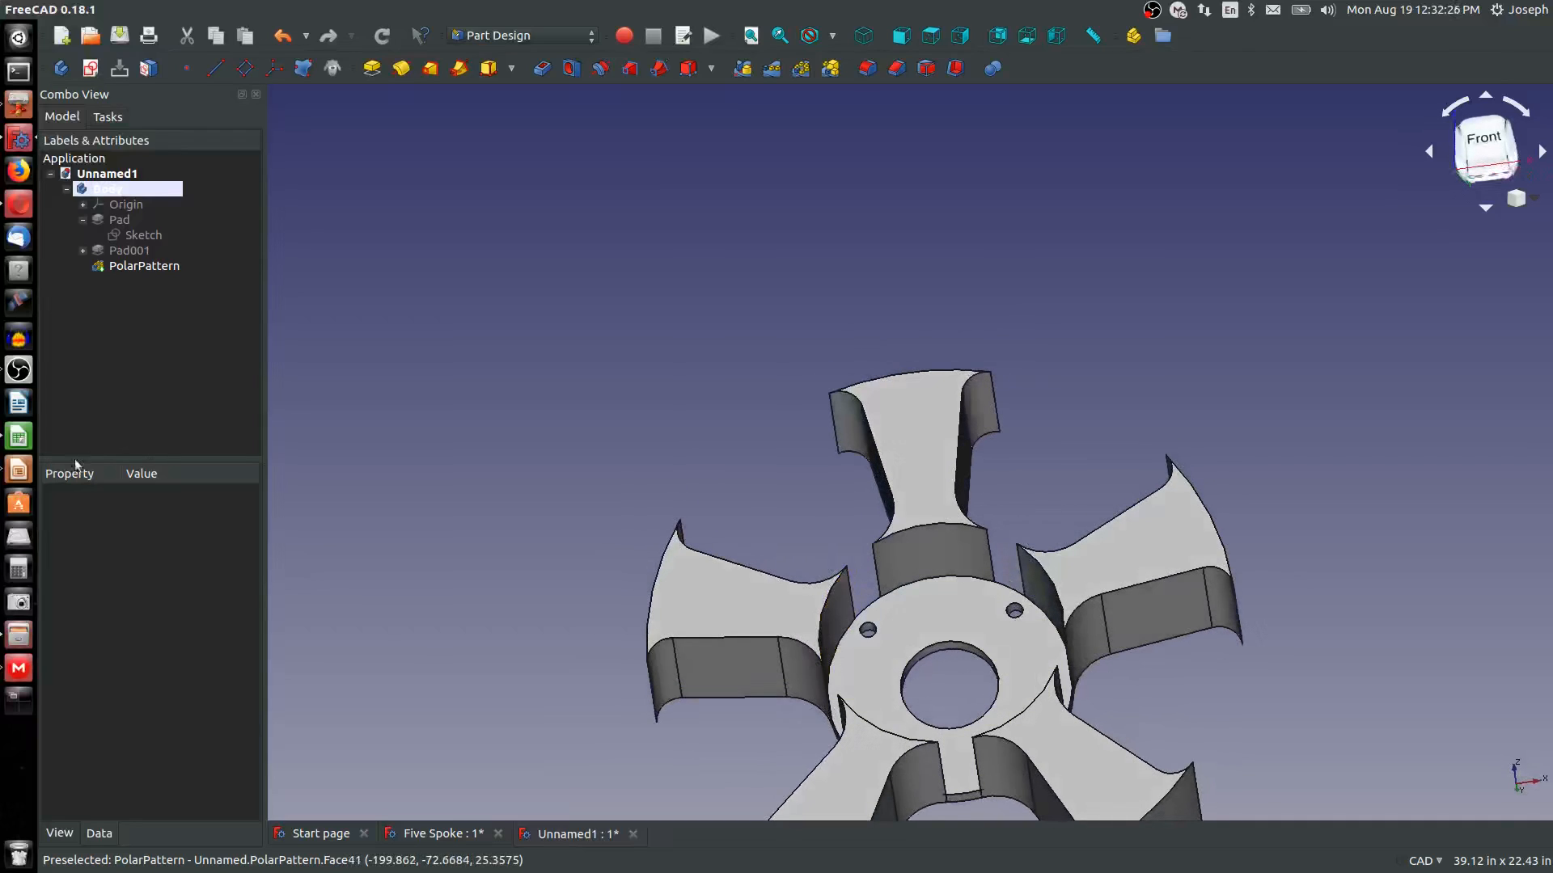
{"action": "scroll", "coordinate": [885, 557], "scroll_direction": "down", "scroll_amount": 2}
{"action": "scroll", "coordinate": [970, 616], "scroll_direction": "up", "scroll_amount": 2}
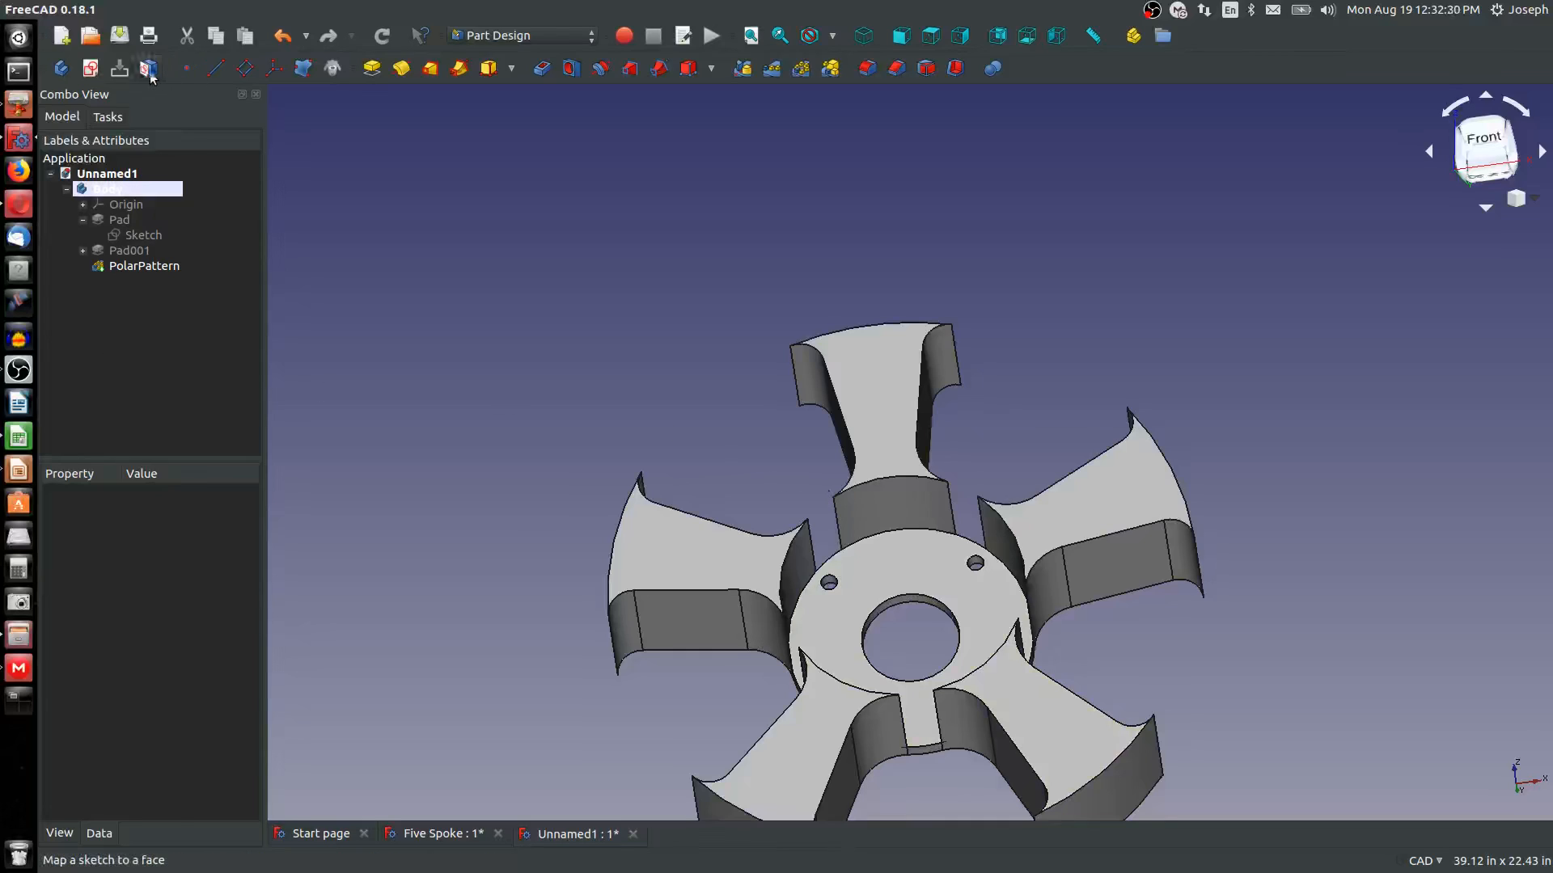
{"action": "left_click", "coordinate": [89, 70]}
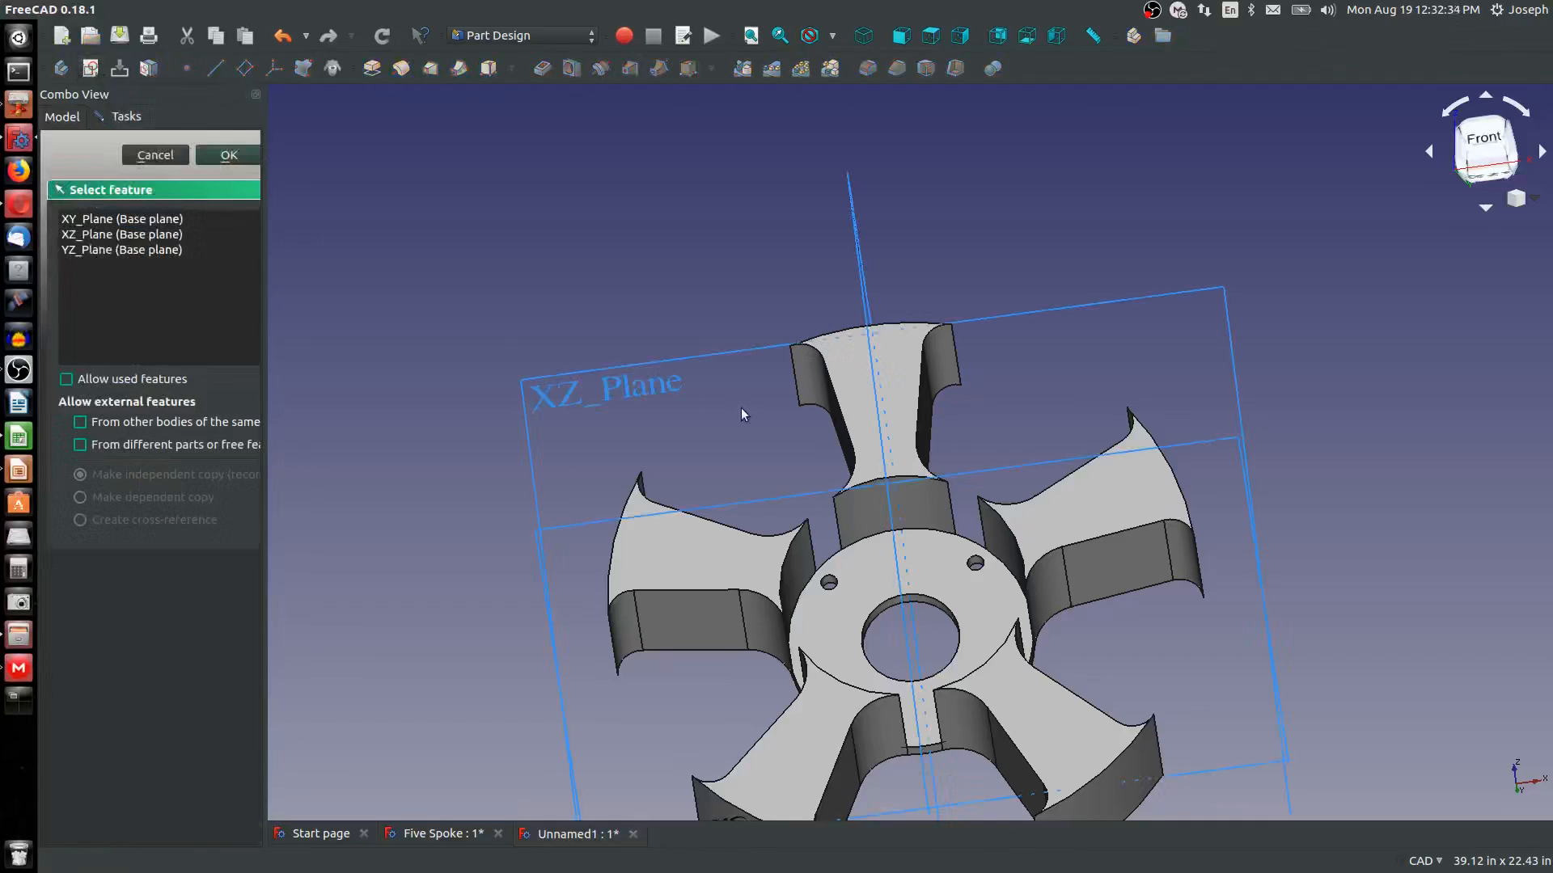
{"action": "mouse_move", "coordinate": [739, 409]}
{"action": "middle_mouse_down"}
{"action": "mouse_move", "coordinate": [793, 388]}
{"action": "mouse_move", "coordinate": [686, 328]}
{"action": "middle_mouse_up"}
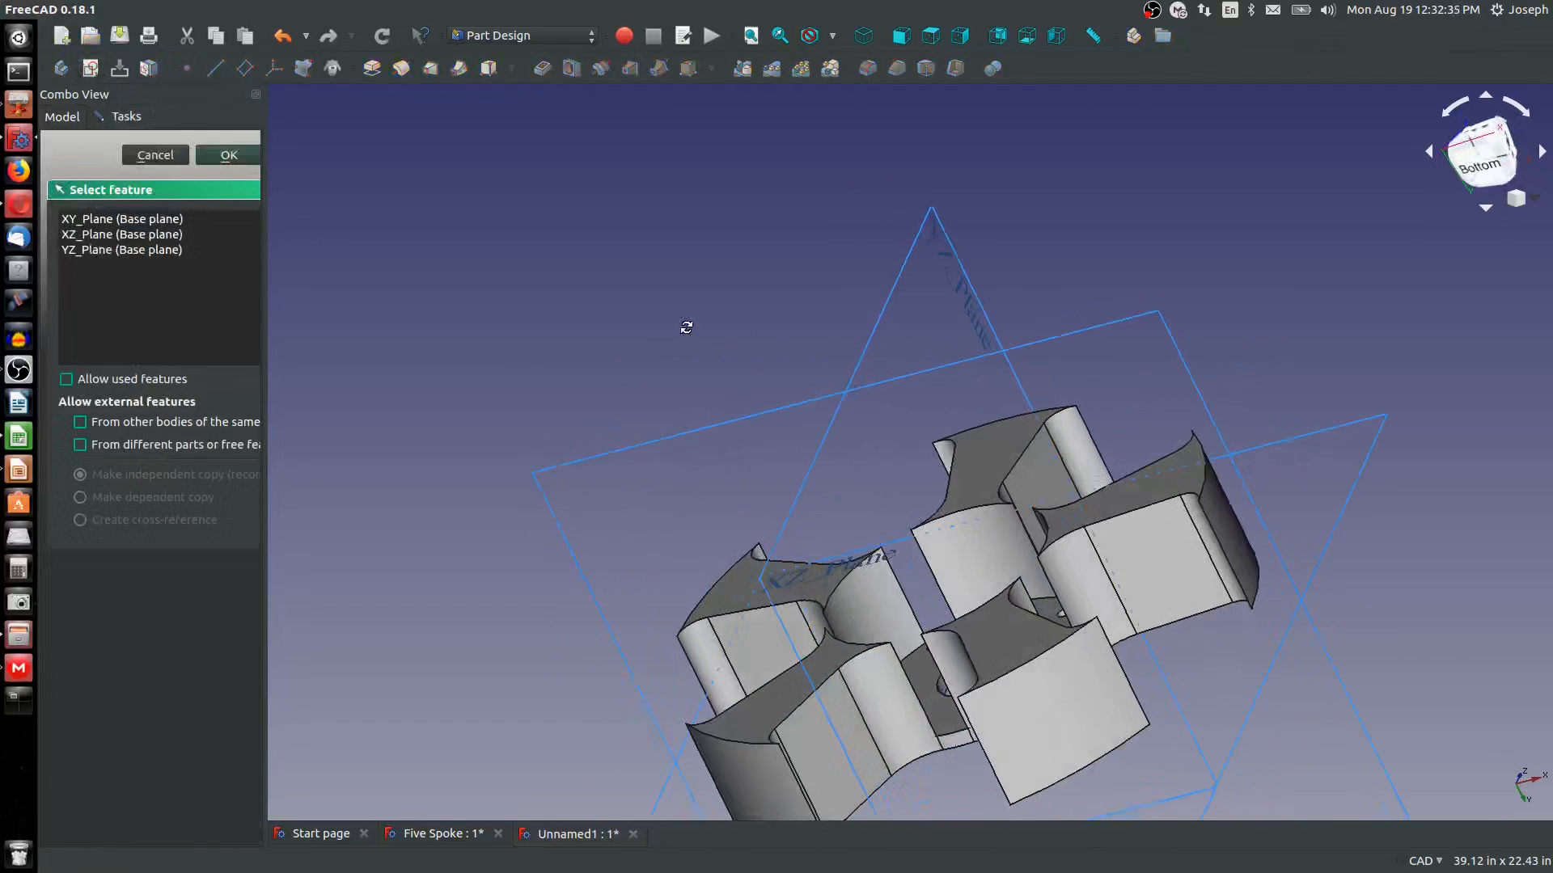
{"action": "left_click", "coordinate": [884, 325]}
{"action": "key", "text": "Return"}
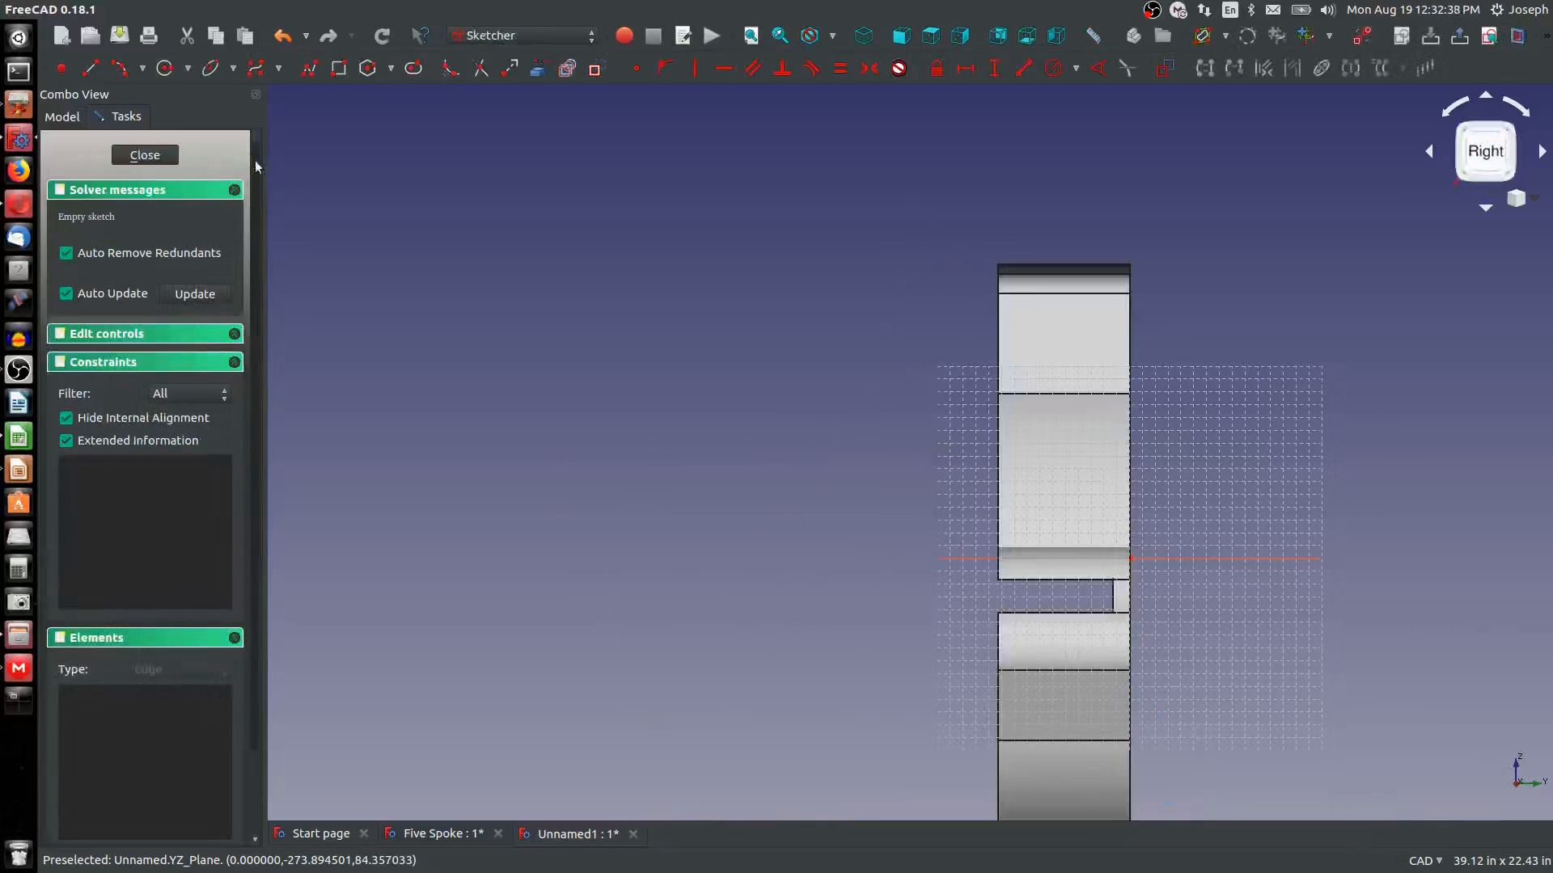
Sketch a short vertical line just above and left of the wheel's upper left corner in the side view
{"action": "scroll", "coordinate": [1050, 448], "scroll_direction": "up", "scroll_amount": 2}
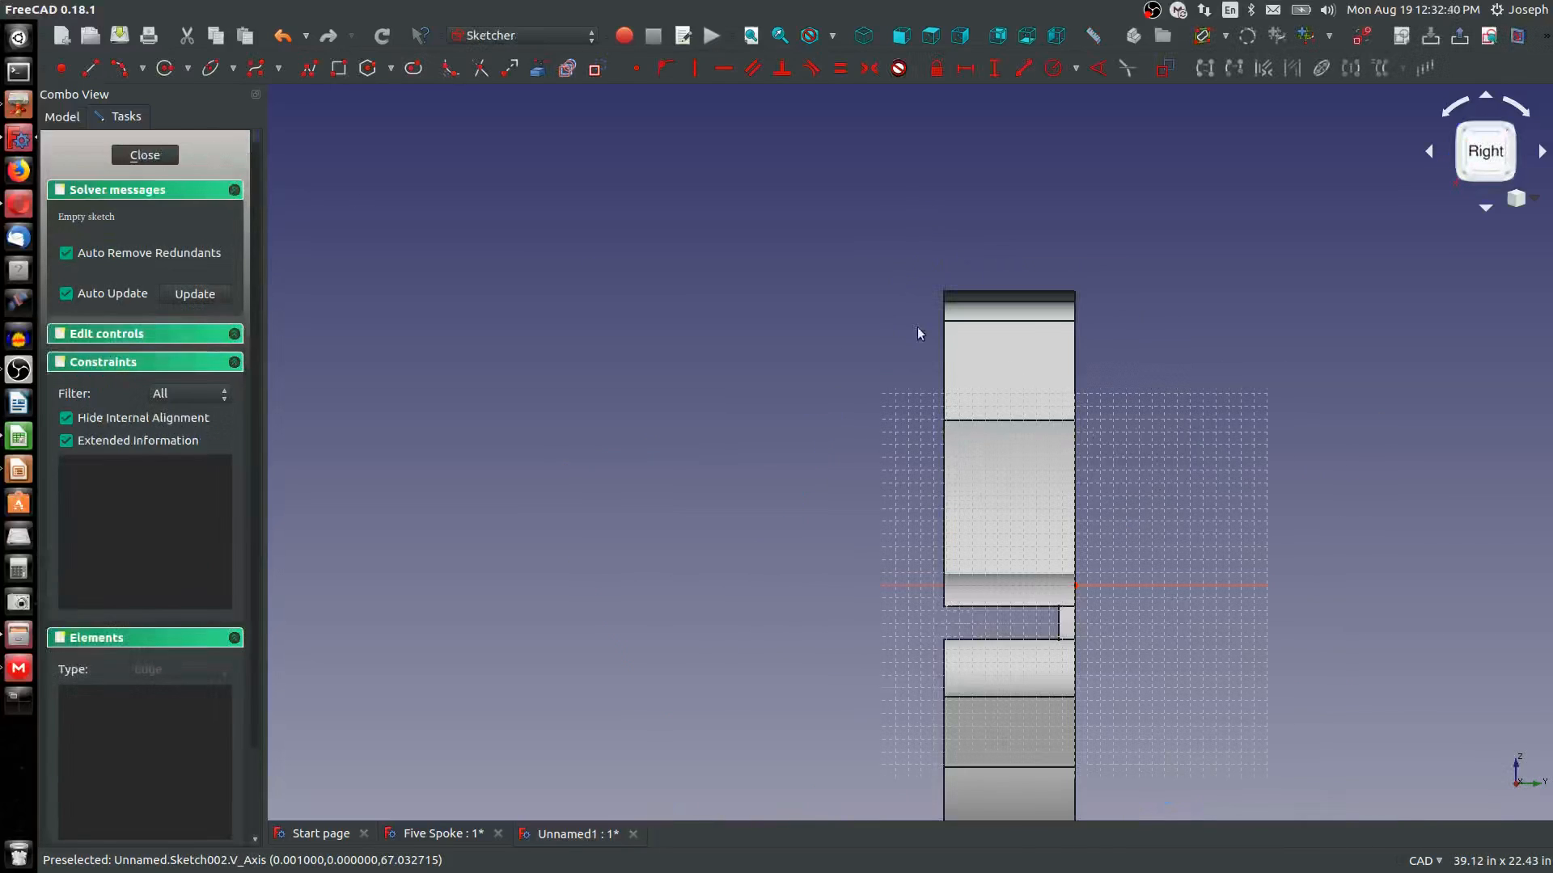
{"action": "scroll", "coordinate": [938, 380], "scroll_direction": "down", "scroll_amount": 4}
{"action": "scroll", "coordinate": [971, 412], "scroll_direction": "up", "scroll_amount": 5}
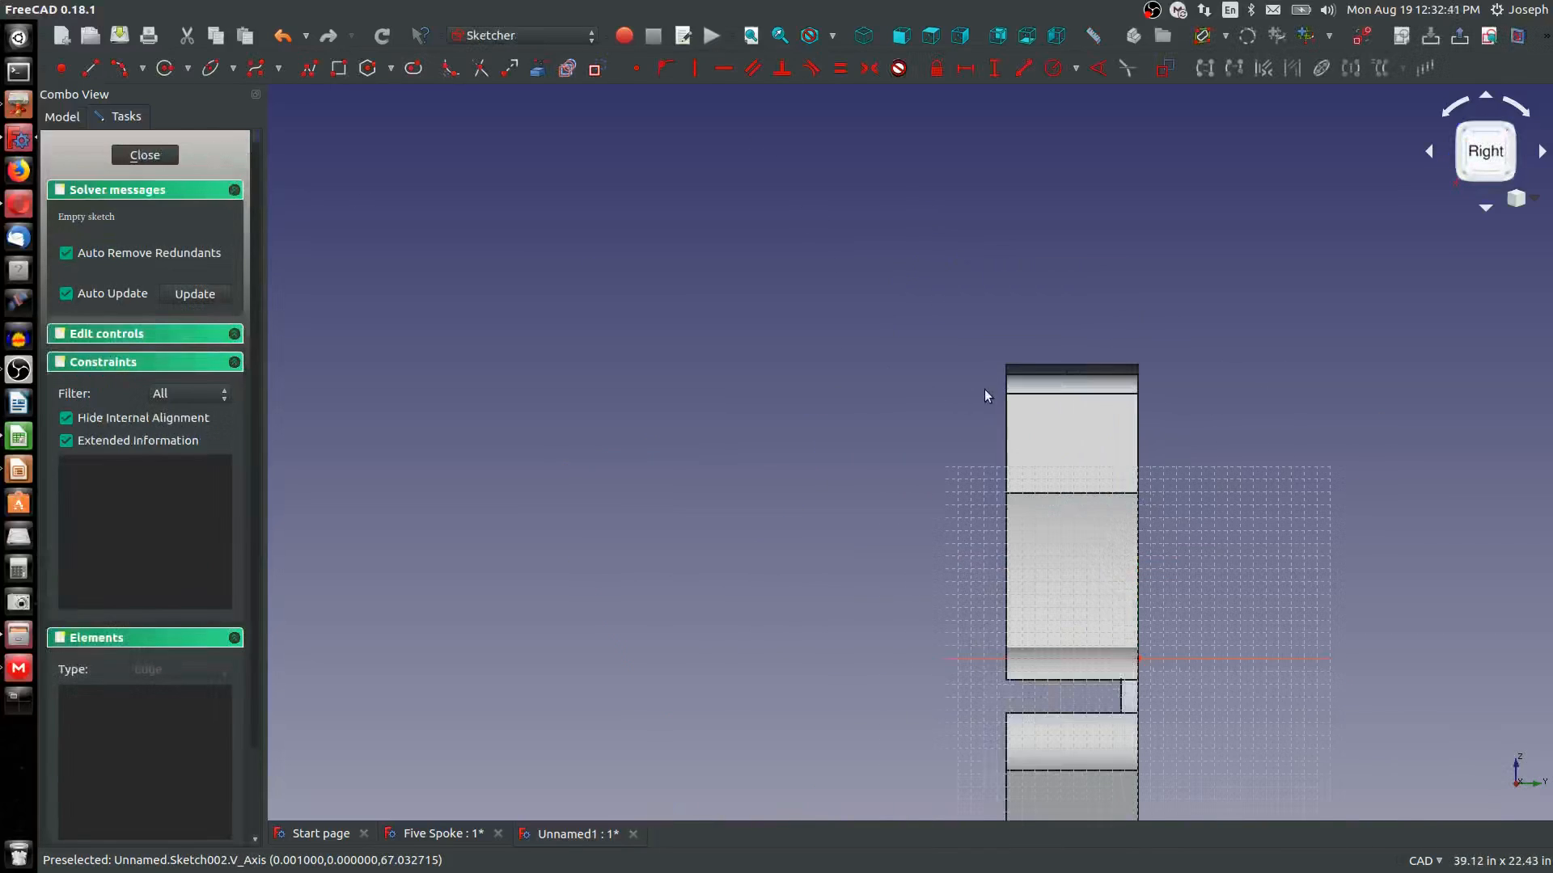
{"action": "left_click", "coordinate": [91, 68]}
{"action": "left_click", "coordinate": [950, 281]}
{"action": "left_click", "coordinate": [951, 315]}
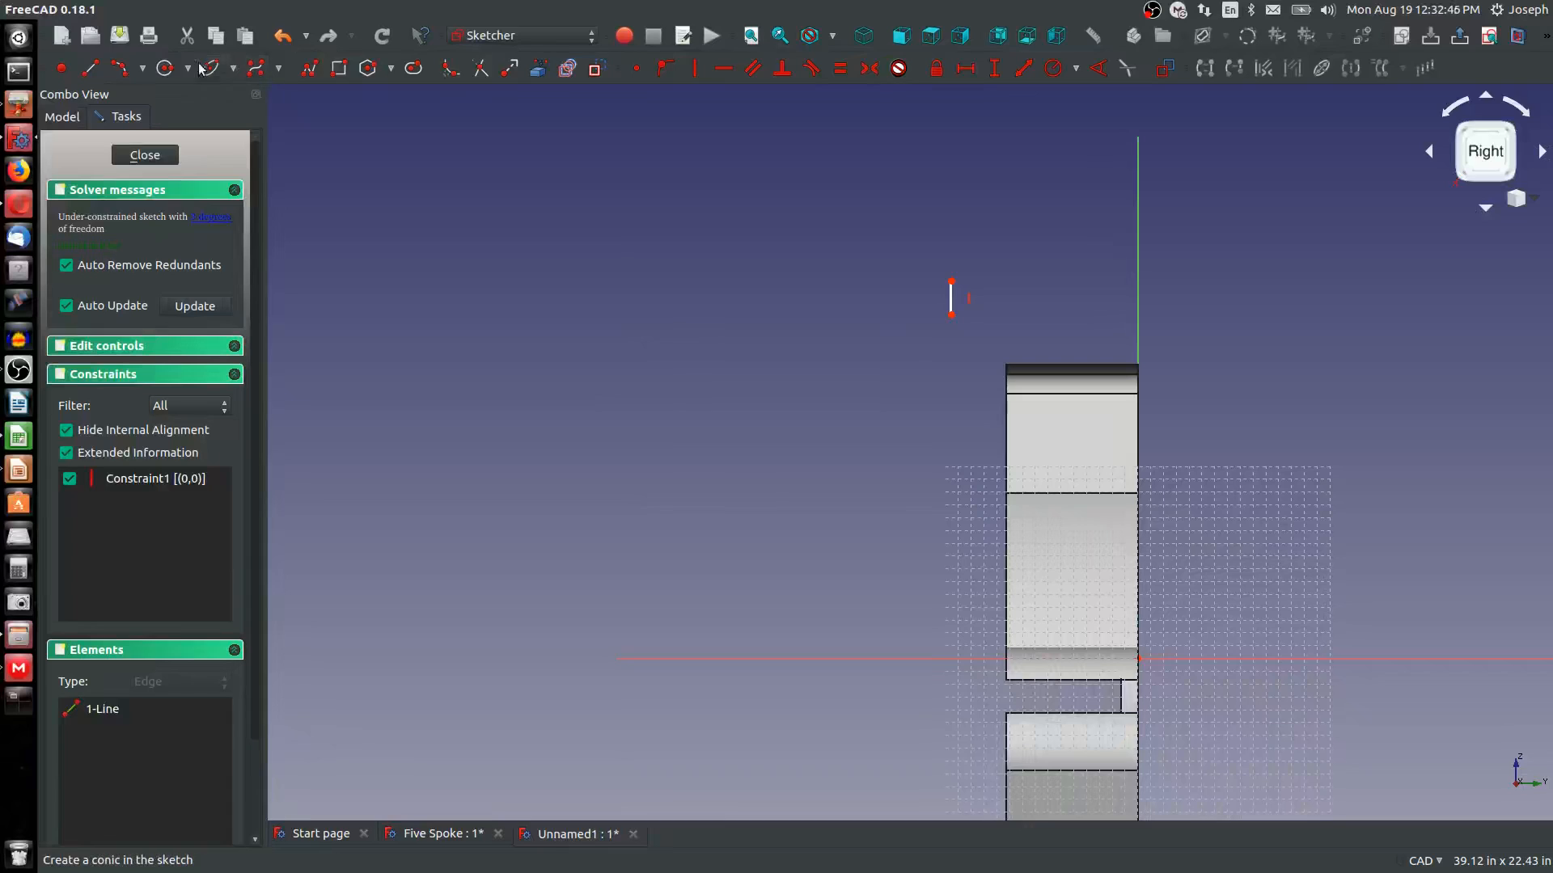
Draw a quarter-like arc from the line's lower end, curving down and right toward the wheel
{"action": "left_click", "coordinate": [121, 69]}
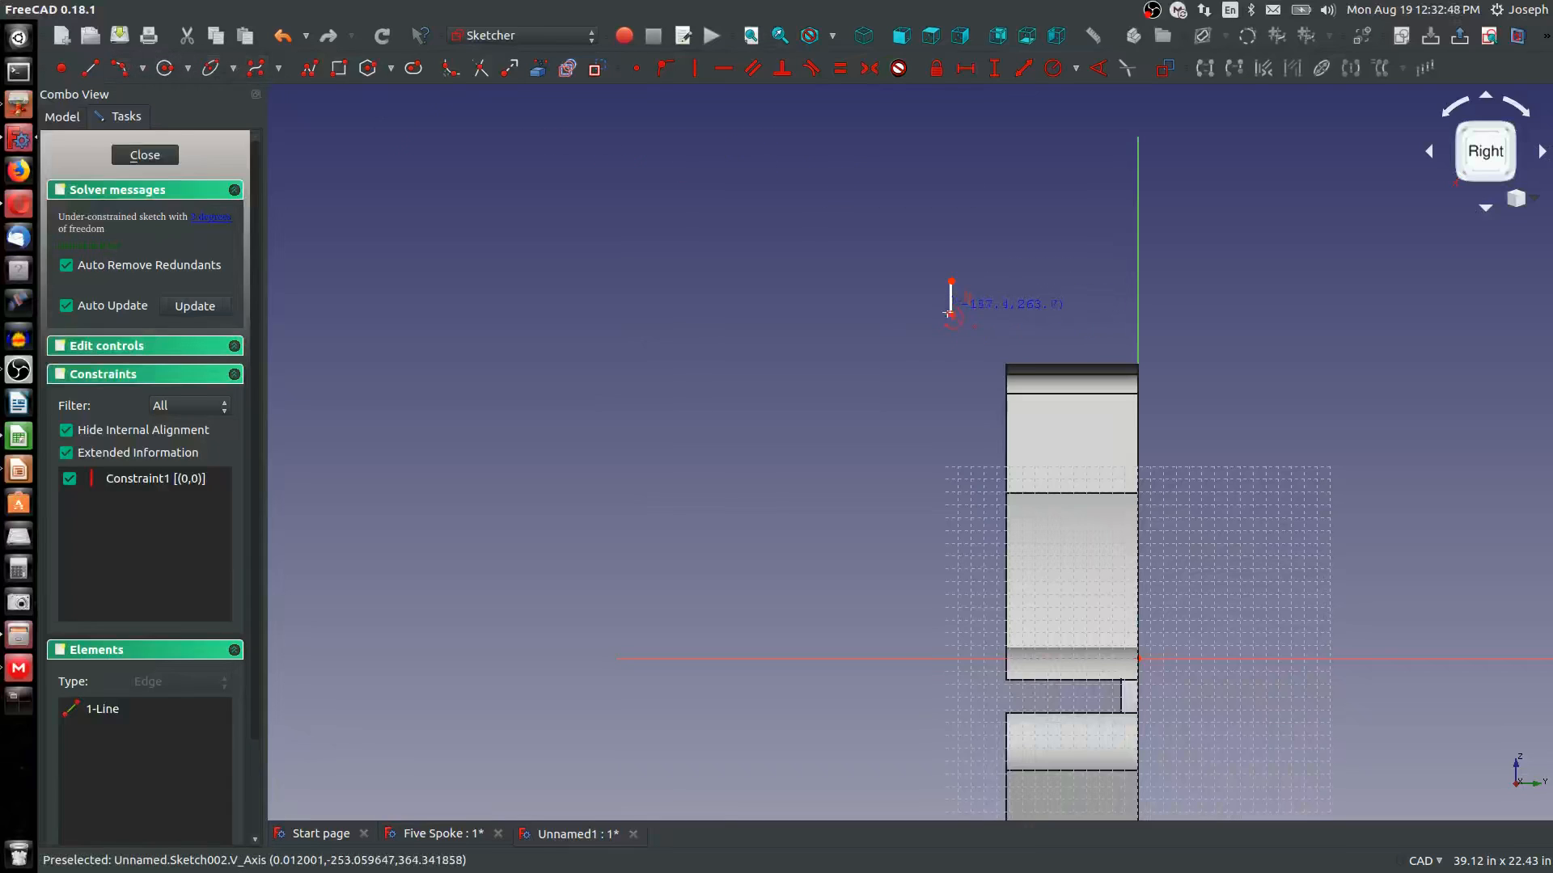
{"action": "left_click", "coordinate": [986, 309]}
{"action": "left_click", "coordinate": [951, 316]}
{"action": "left_click", "coordinate": [997, 344]}
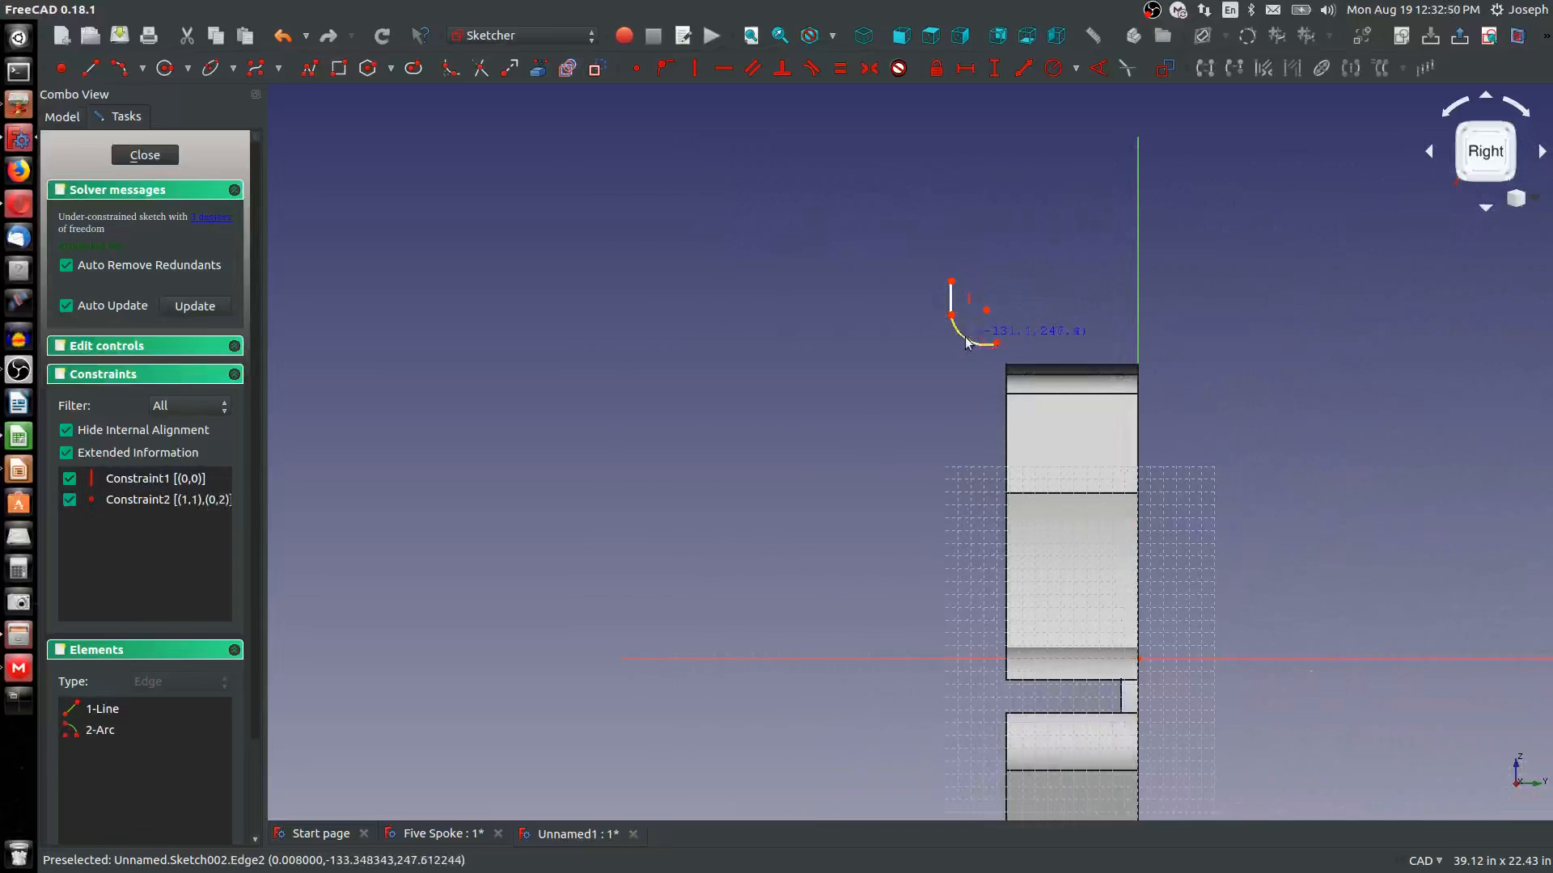
Make the arc tangent to the line at their shared point and align its centre vertically with its free end
{"action": "left_click", "coordinate": [952, 314]}
{"action": "key", "text": "t"}
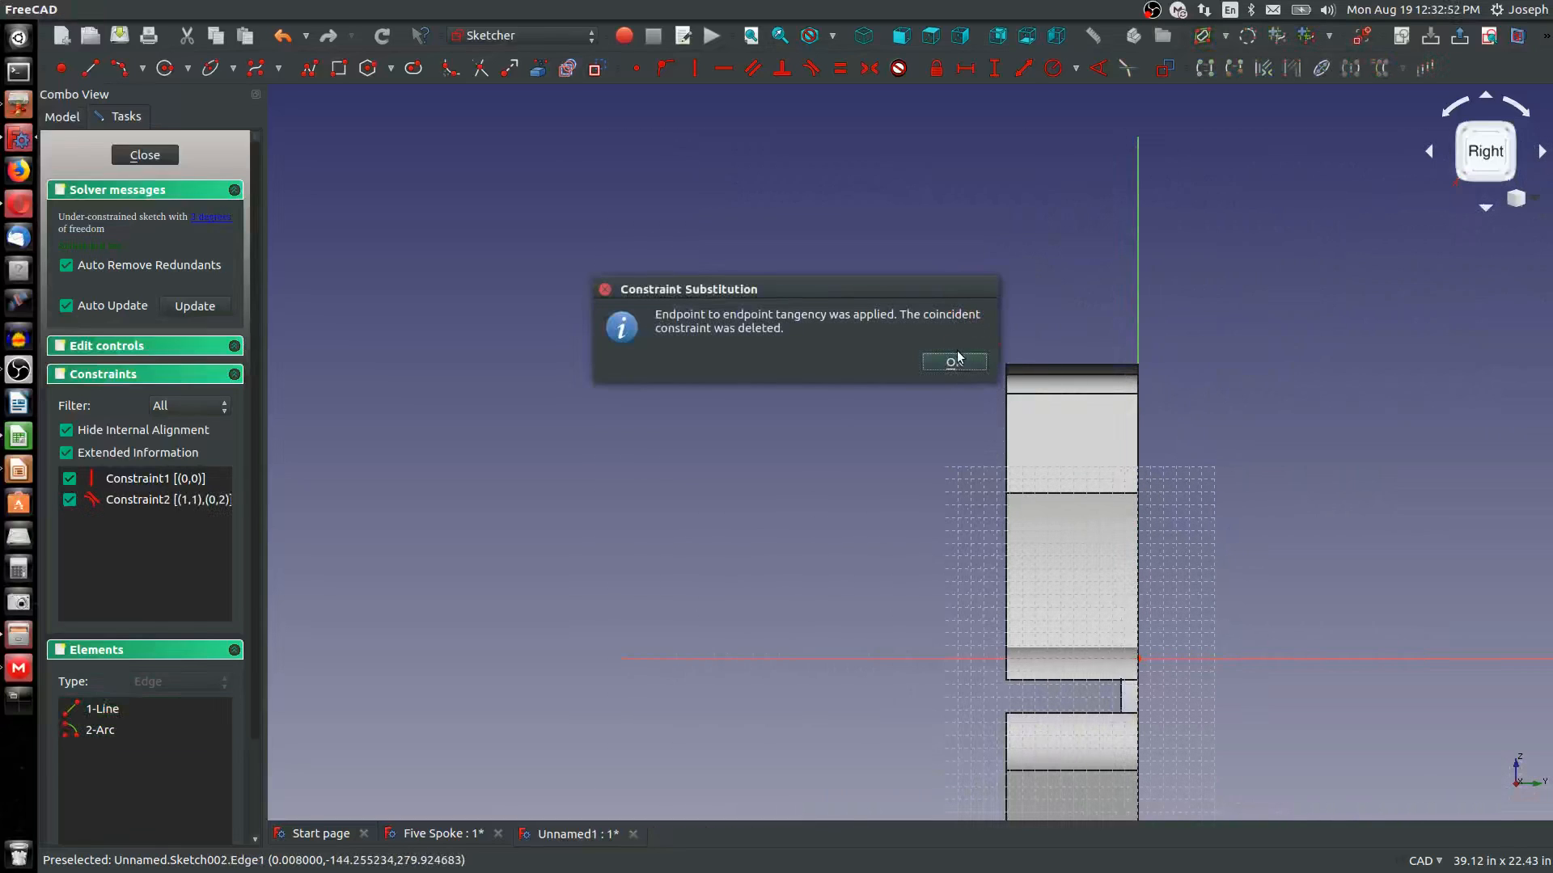
{"action": "left_click", "coordinate": [957, 356]}
{"action": "left_click", "coordinate": [987, 310]}
{"action": "left_click", "coordinate": [996, 344]}
{"action": "key", "text": "v"}
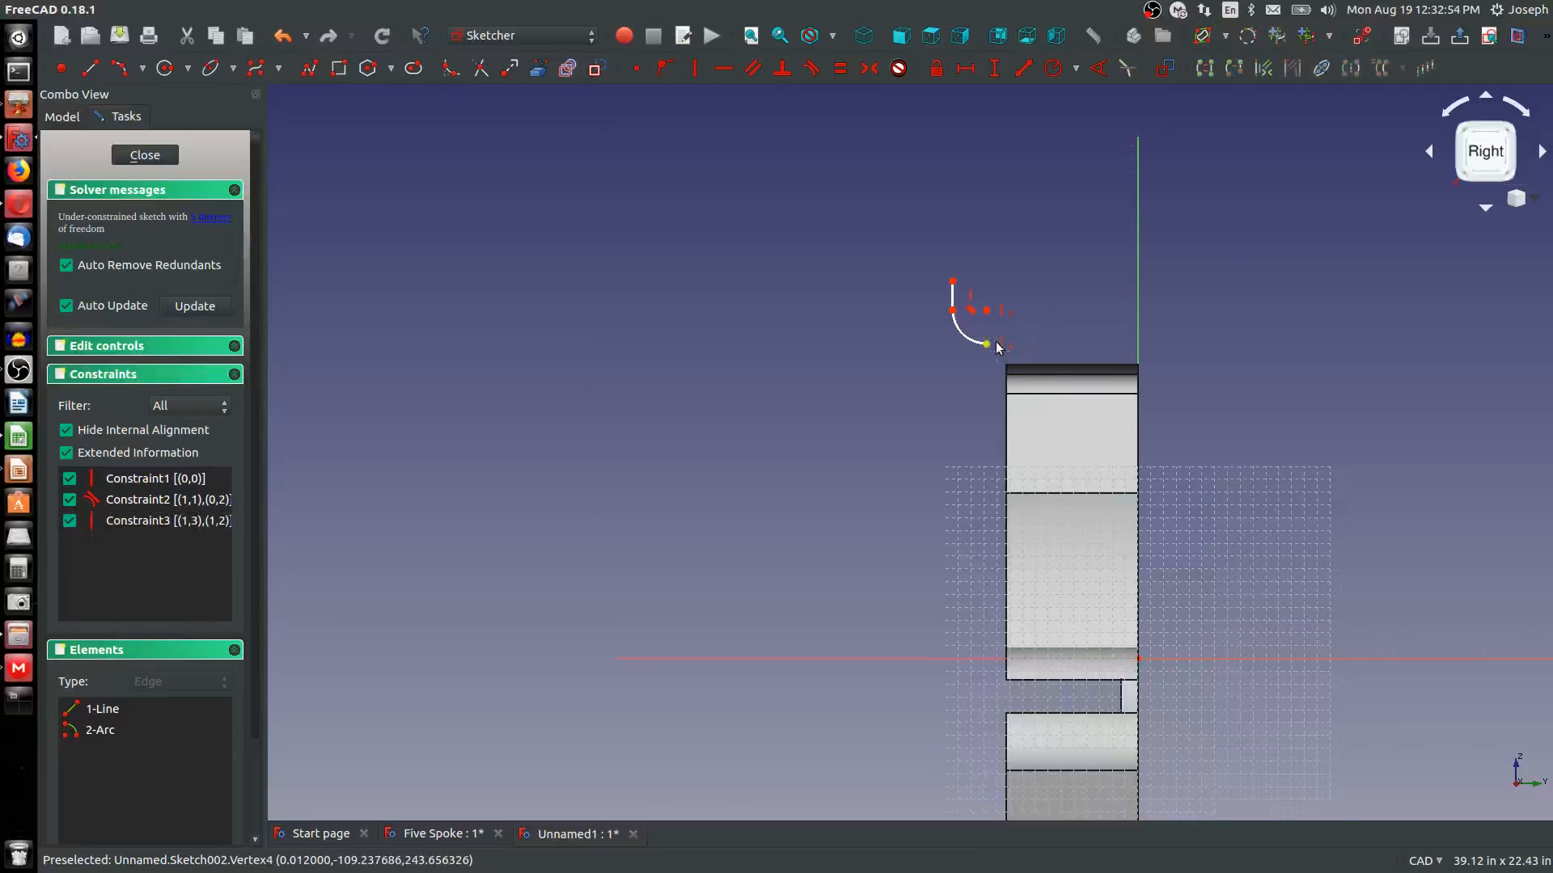
Constrain the horizontal distance between the line's upper end and the origin to 4 in
{"action": "scroll", "coordinate": [1059, 320], "scroll_direction": "up", "scroll_amount": 2}
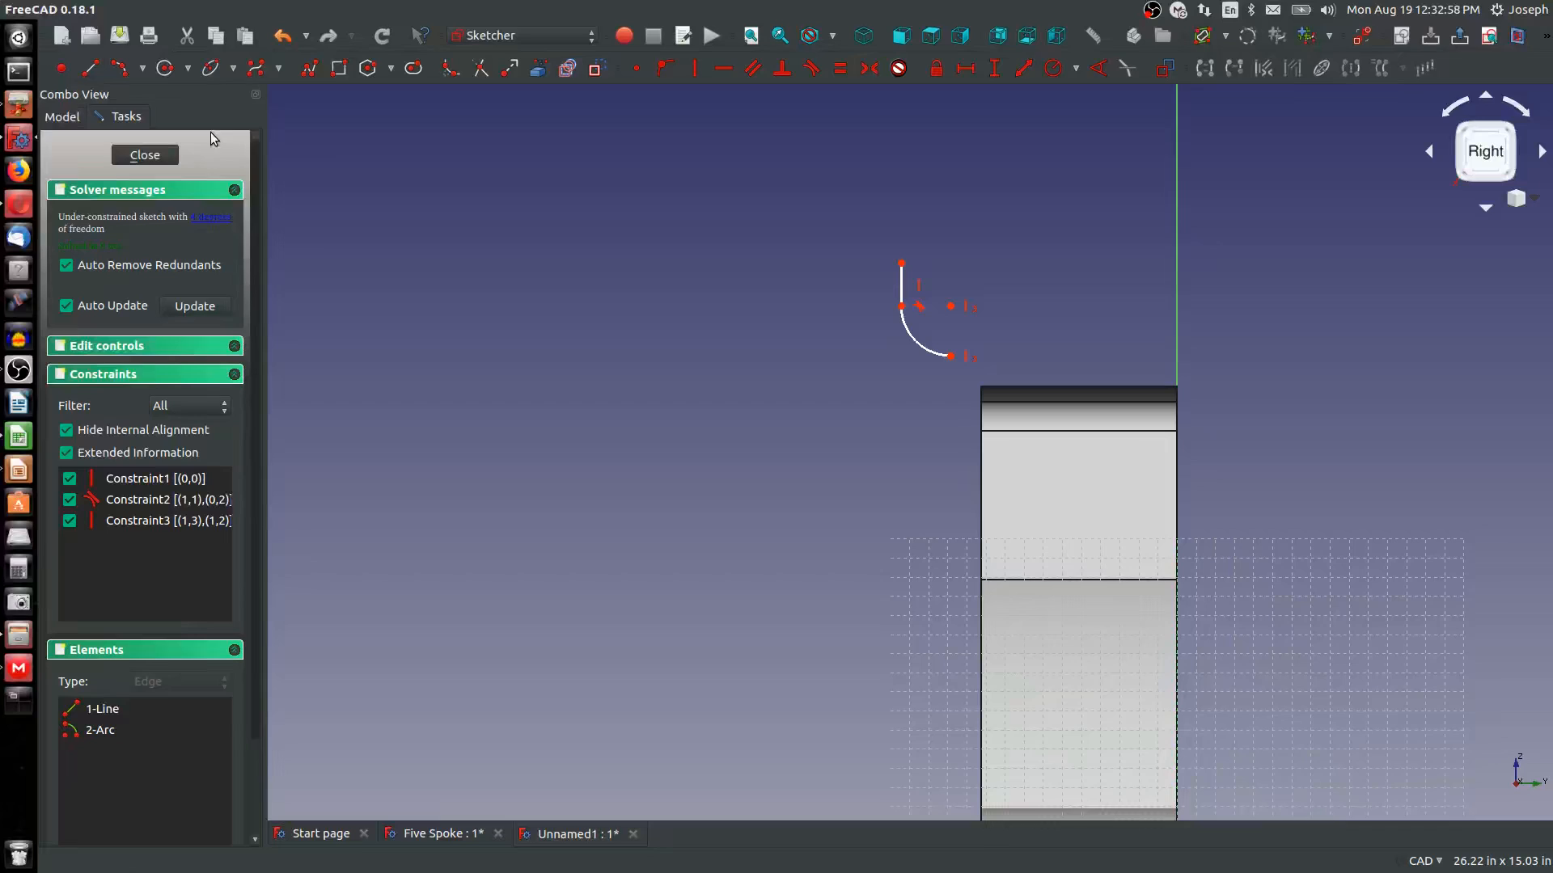
{"action": "left_click", "coordinate": [901, 264]}
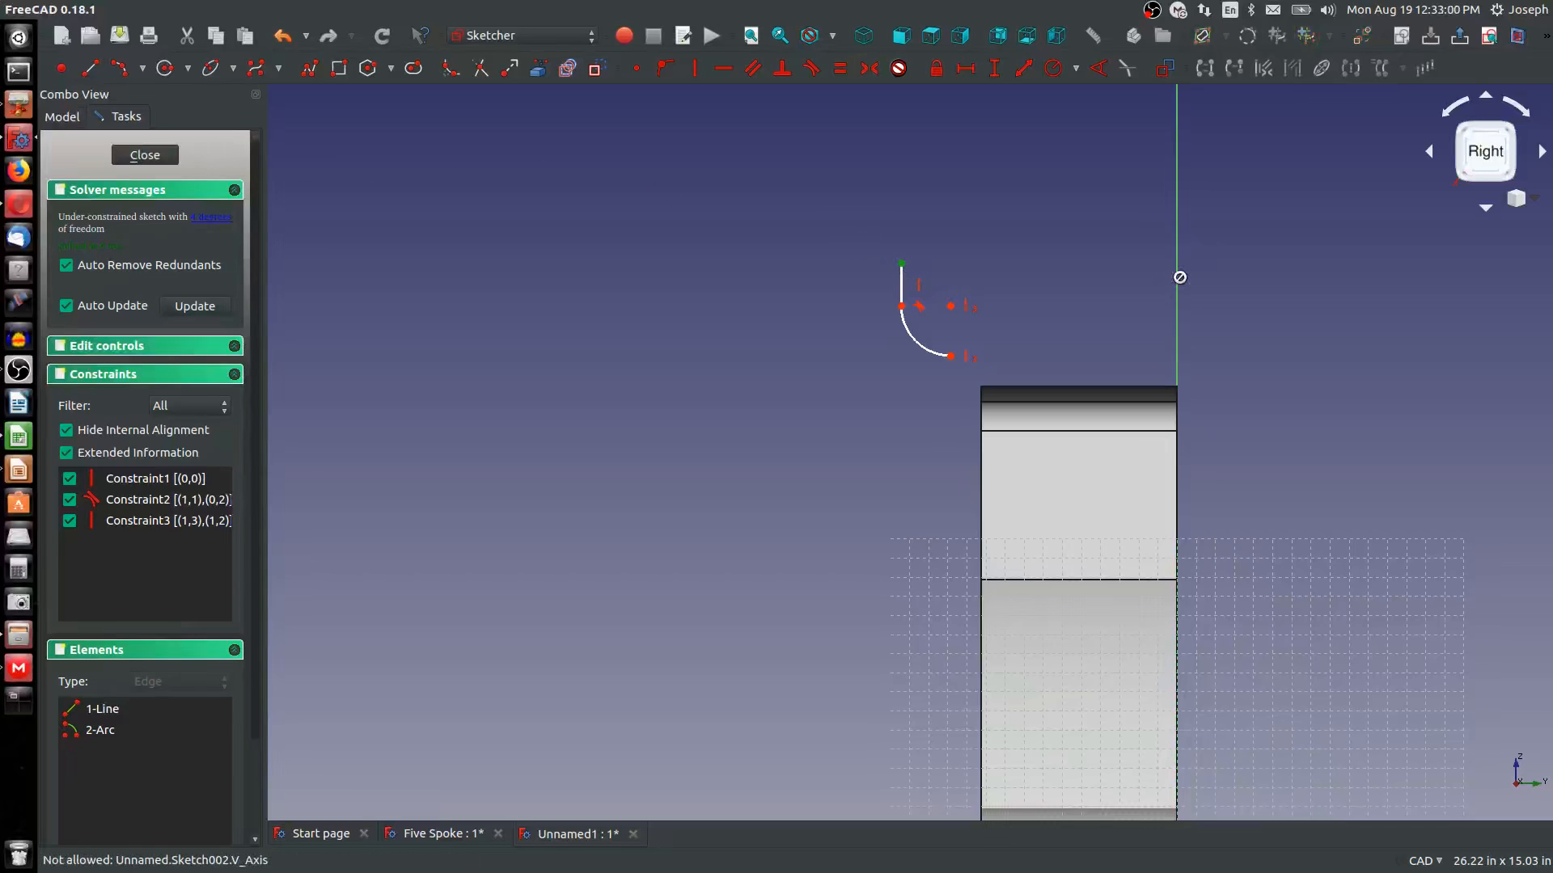
{"action": "scroll", "coordinate": [1174, 453], "scroll_direction": "down", "scroll_amount": 5}
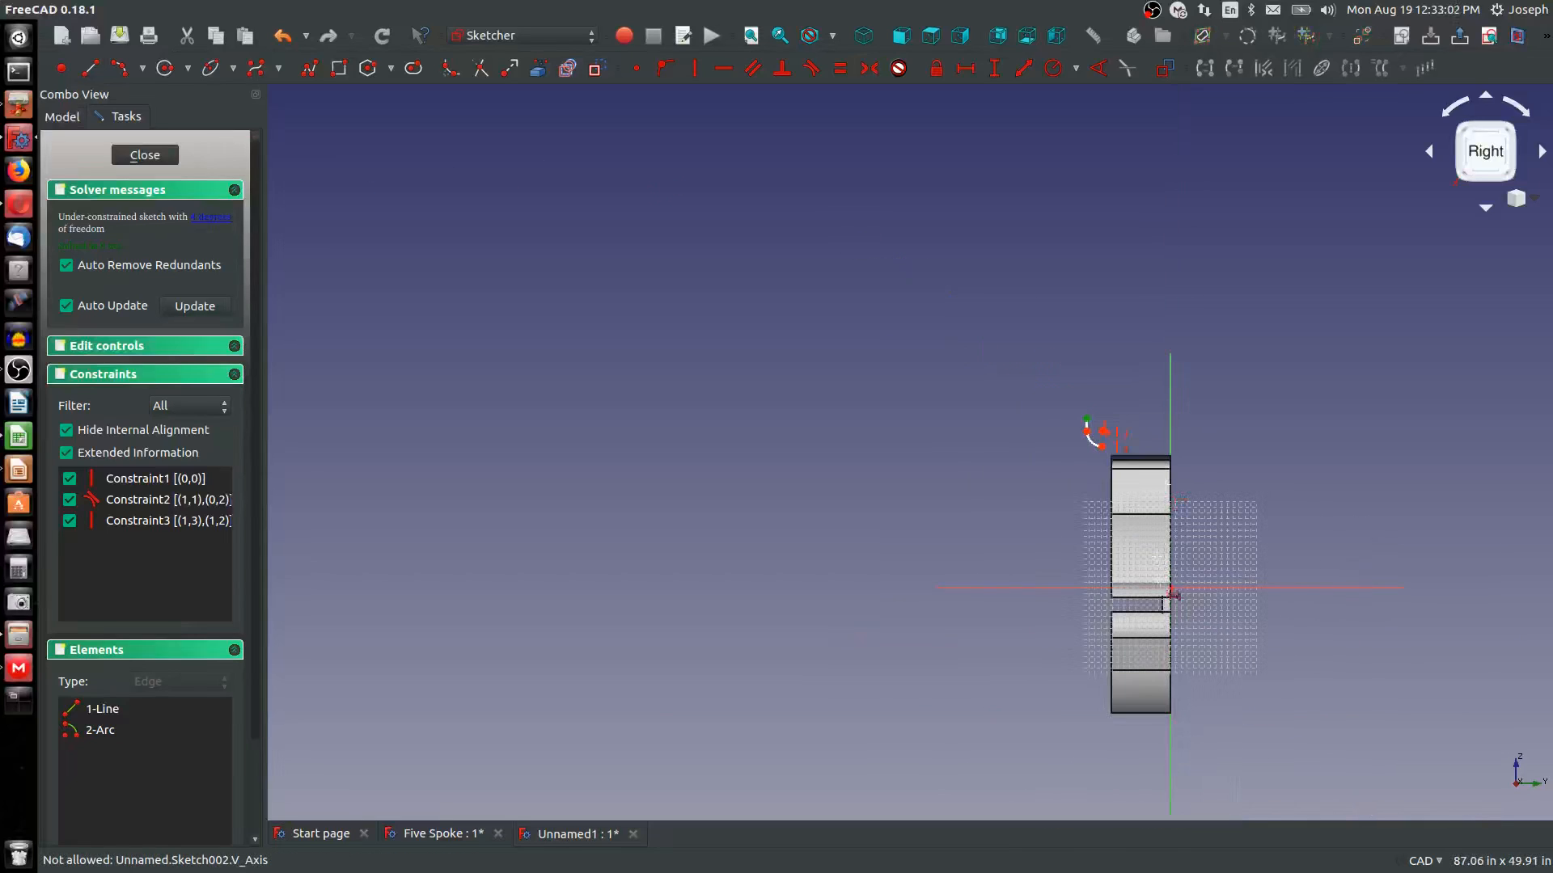
{"action": "left_click", "coordinate": [1170, 589]}
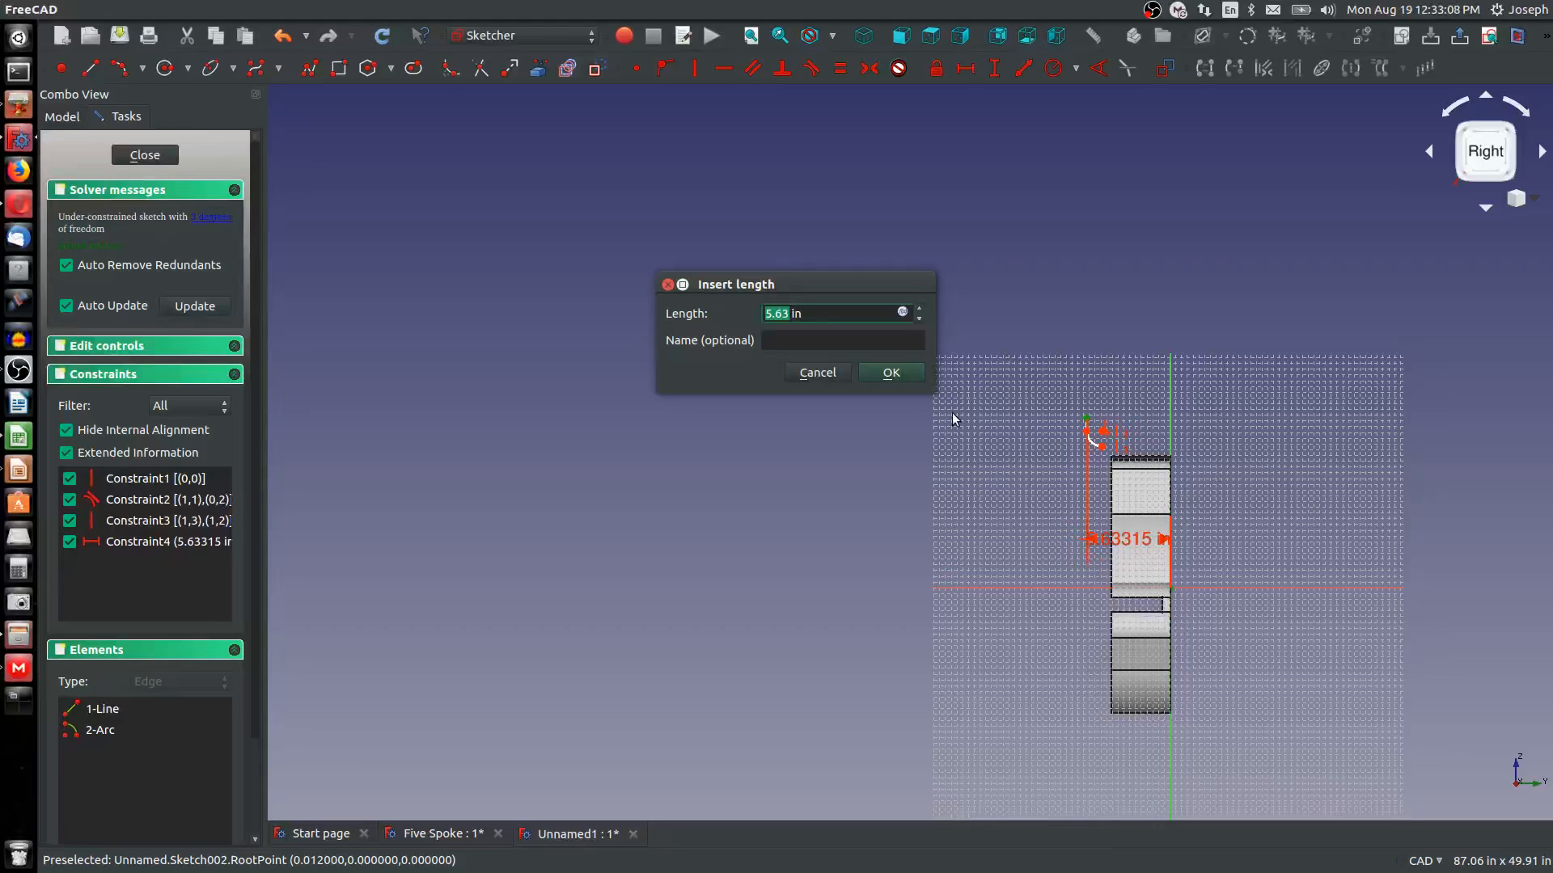
{"action": "type", "text": "4"}
{"action": "key", "text": "Return"}
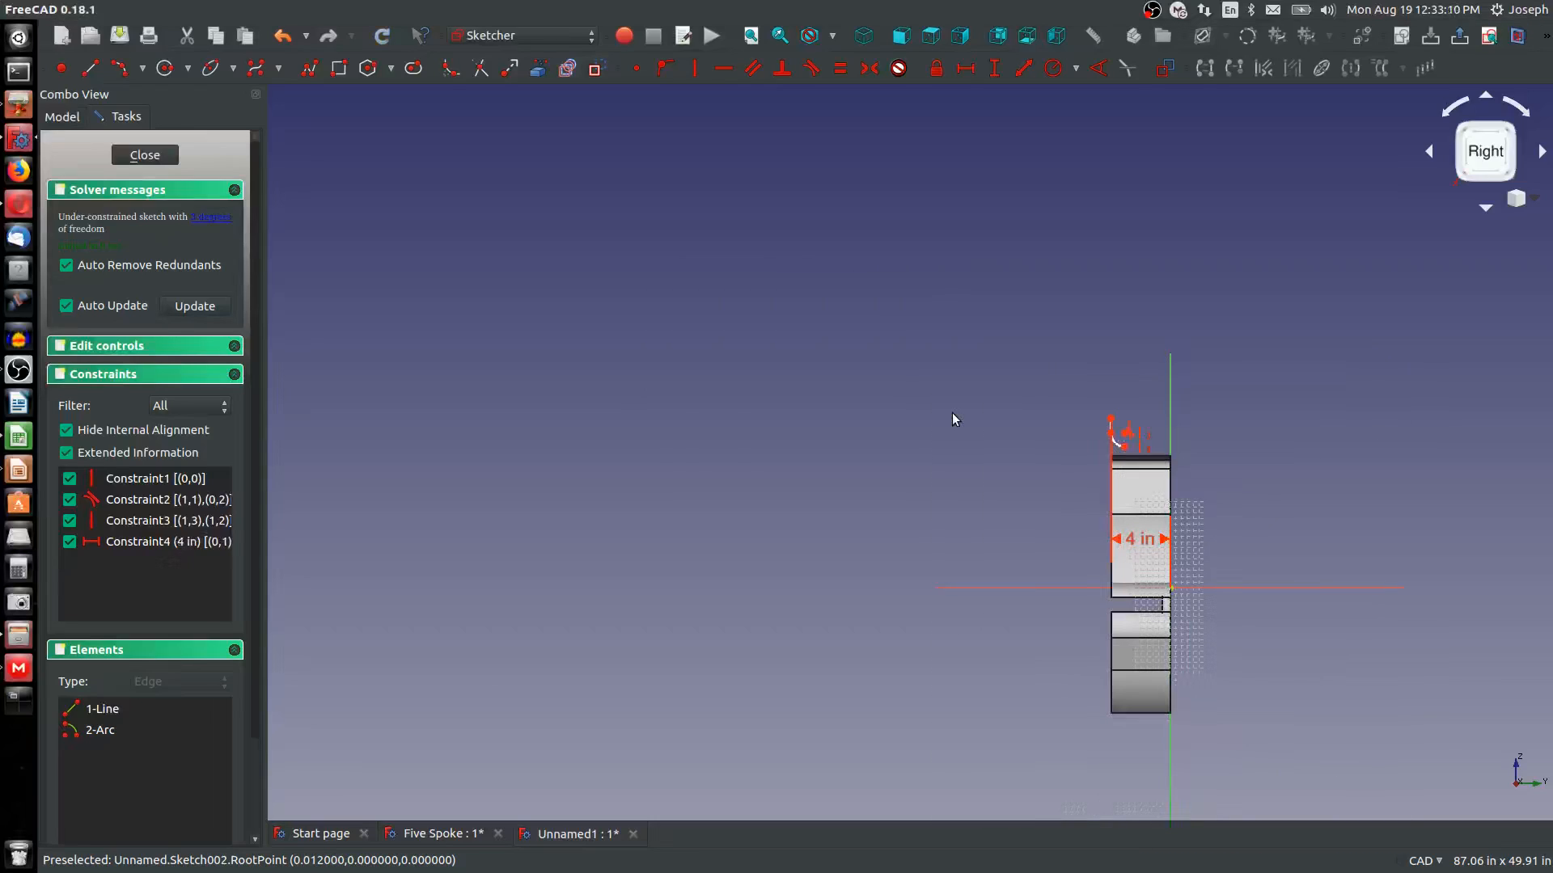
Change the line's horizontal distance from the origin to 4.25 in
{"action": "scroll", "coordinate": [1096, 433], "scroll_direction": "up", "scroll_amount": 5}
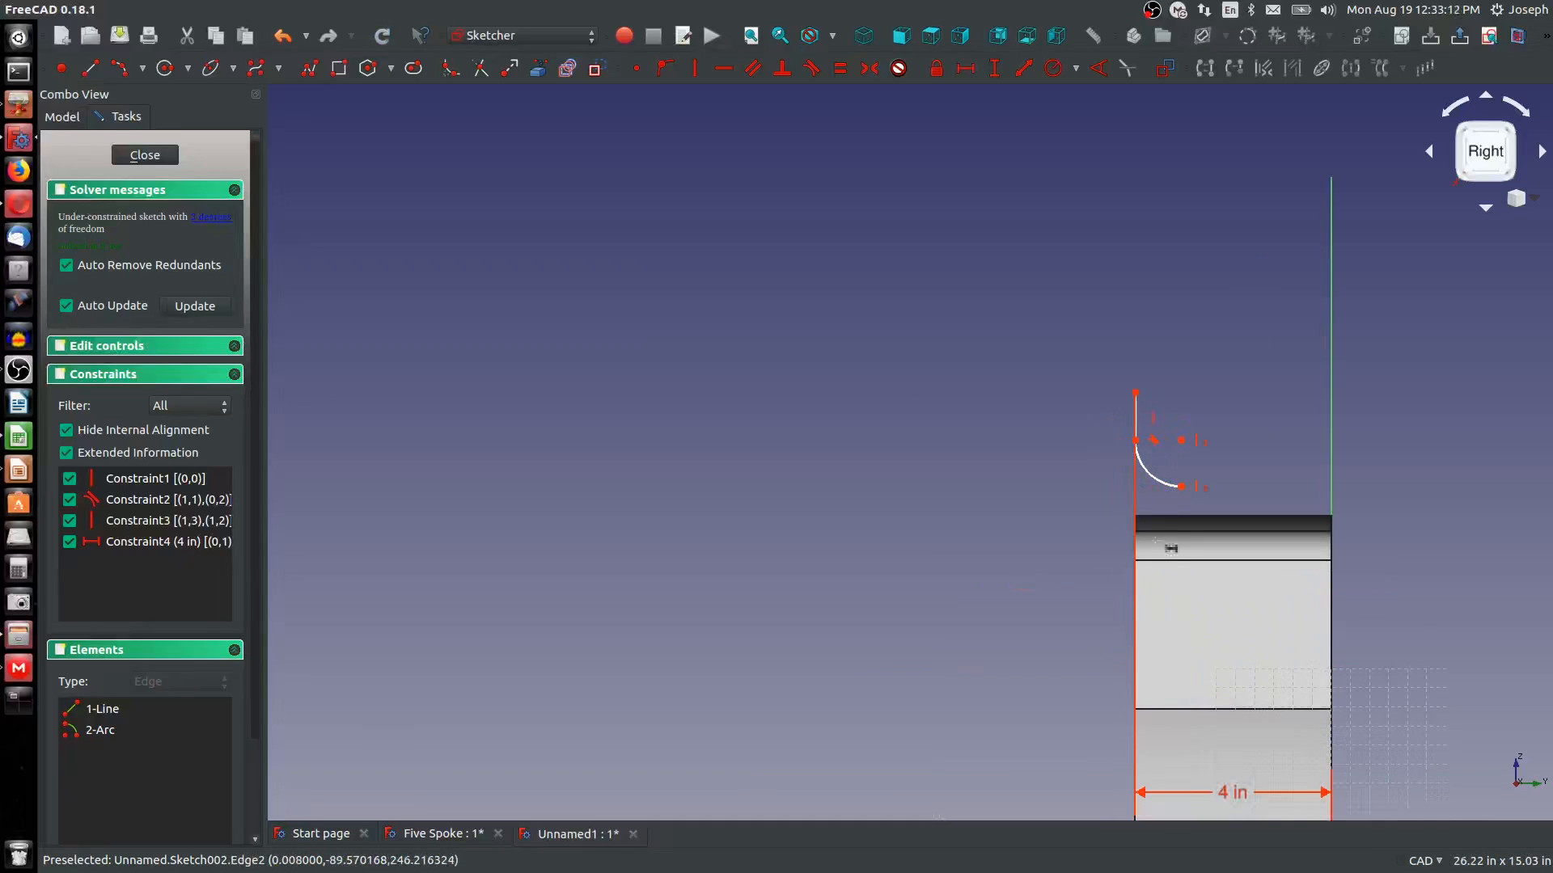
{"action": "double_click", "coordinate": [1223, 792]}
{"action": "type", "text": "4.25"}
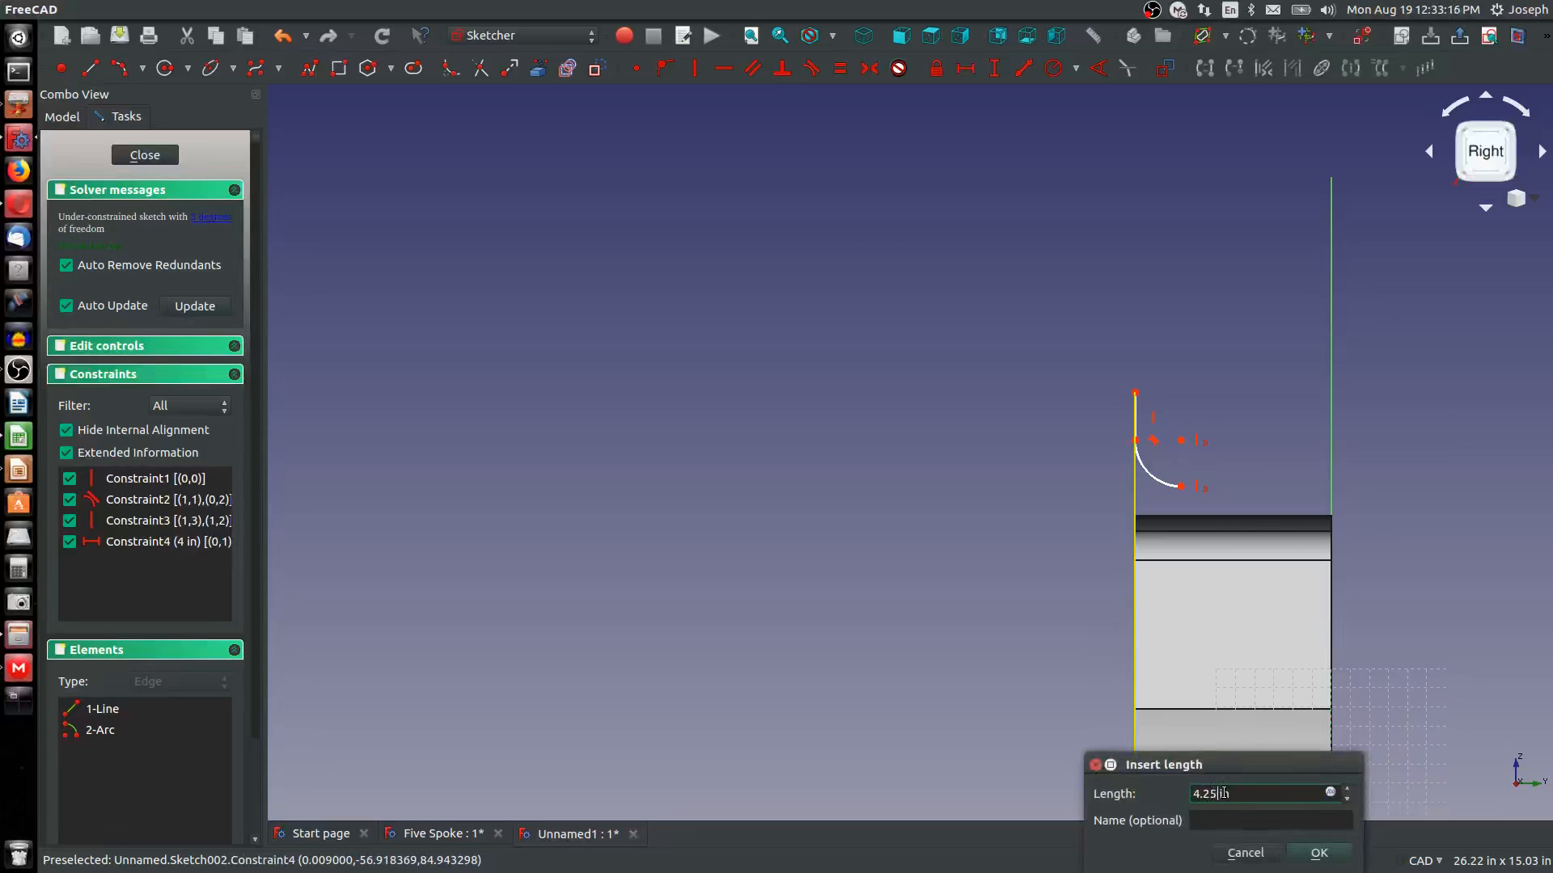
{"action": "key", "text": "Return"}
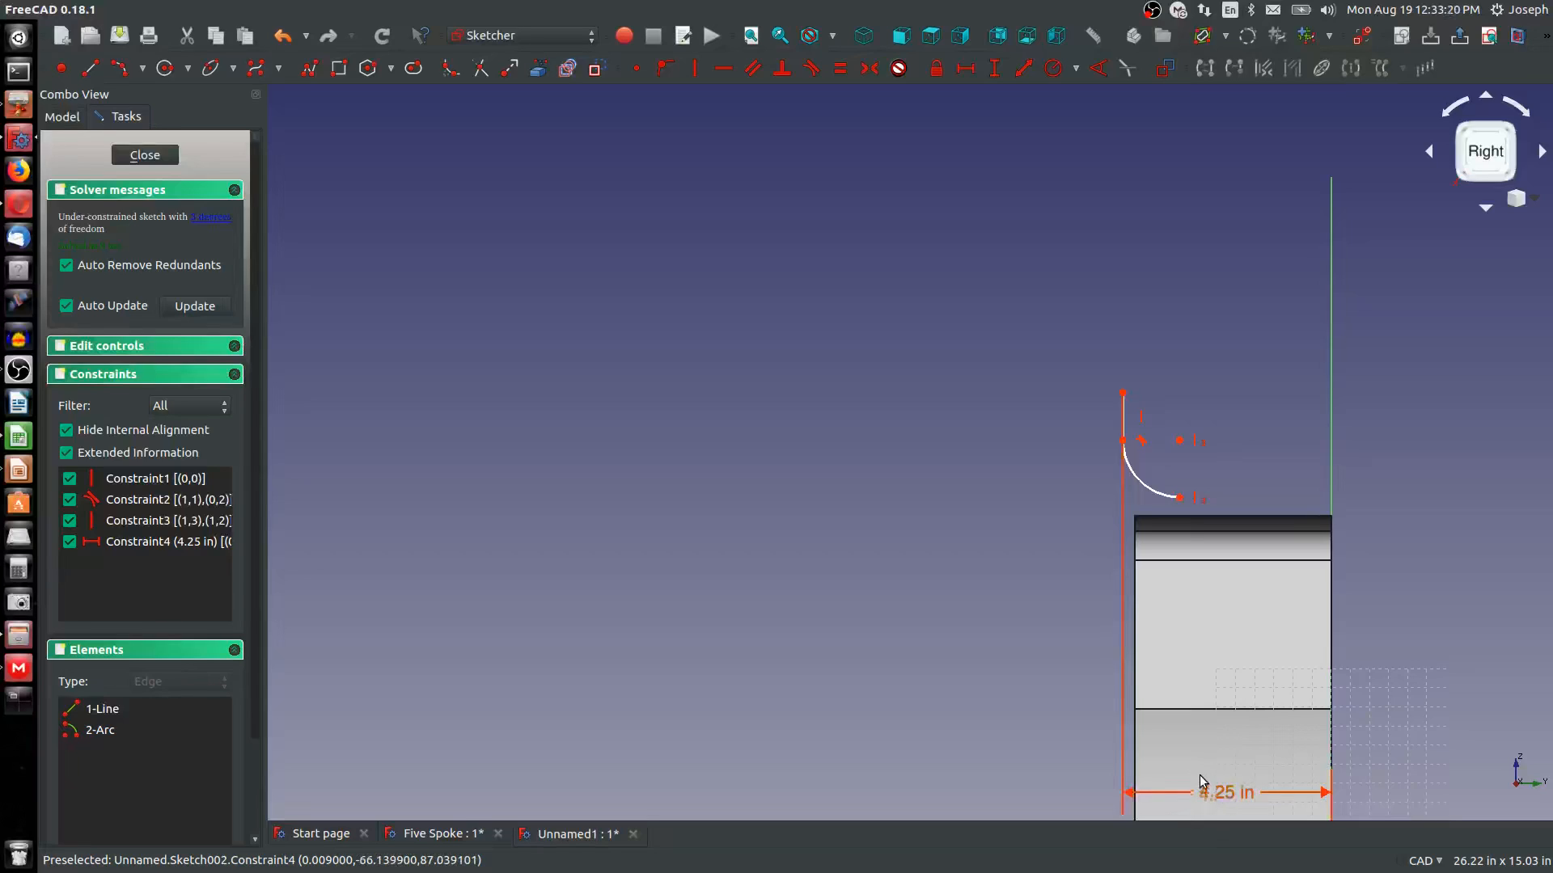
Constrain the arc's radius to 0.375 in
{"action": "scroll", "coordinate": [1221, 553], "scroll_direction": "up", "scroll_amount": 2}
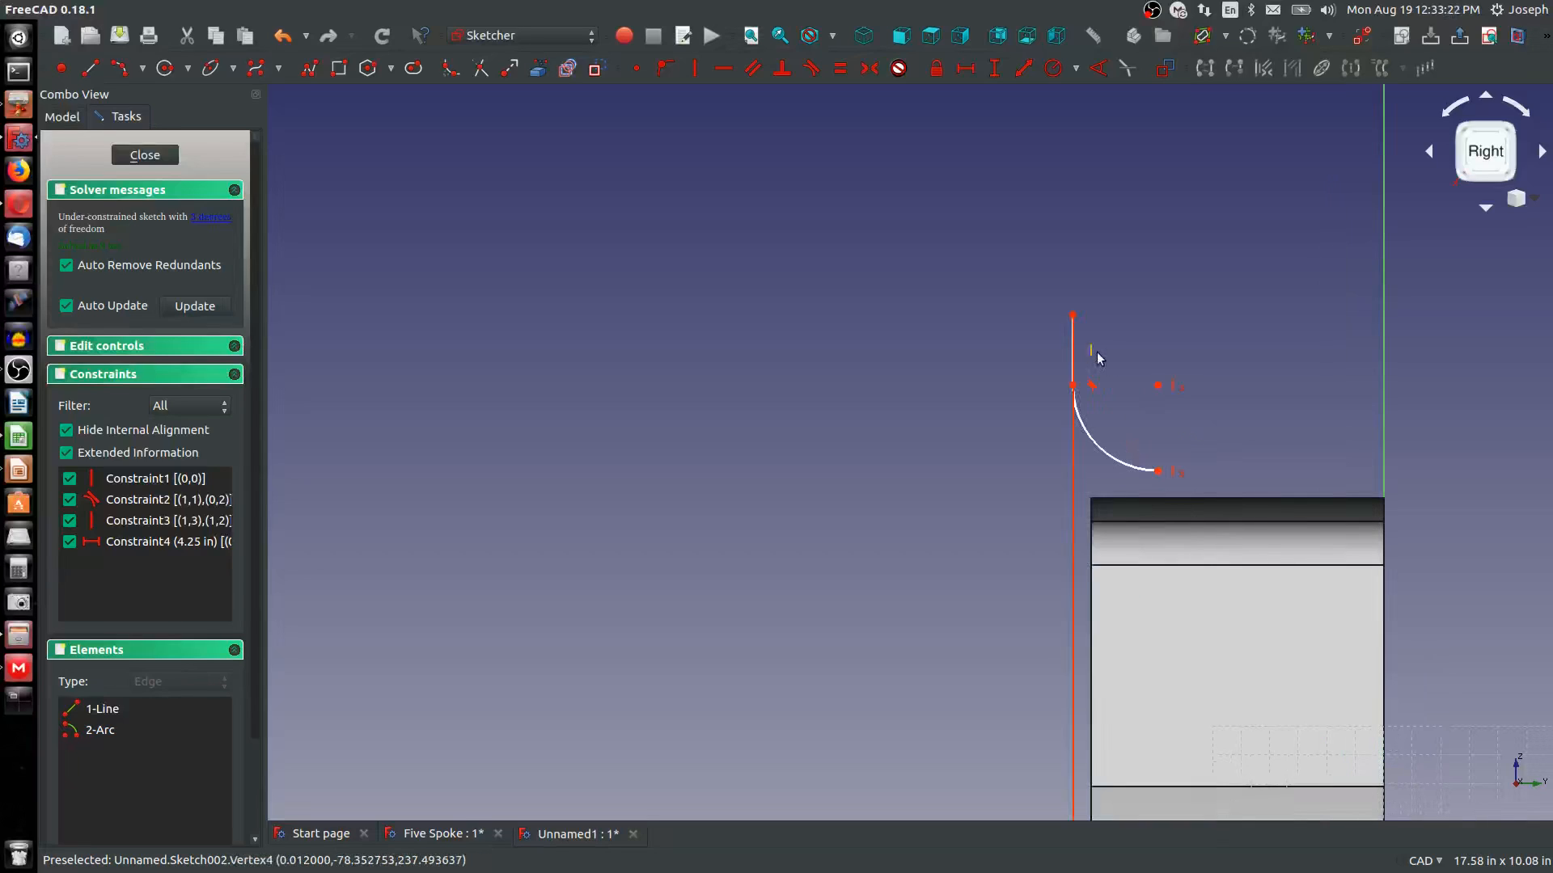
{"action": "left_click", "coordinate": [1107, 446]}
{"action": "key", "text": "shift+r"}
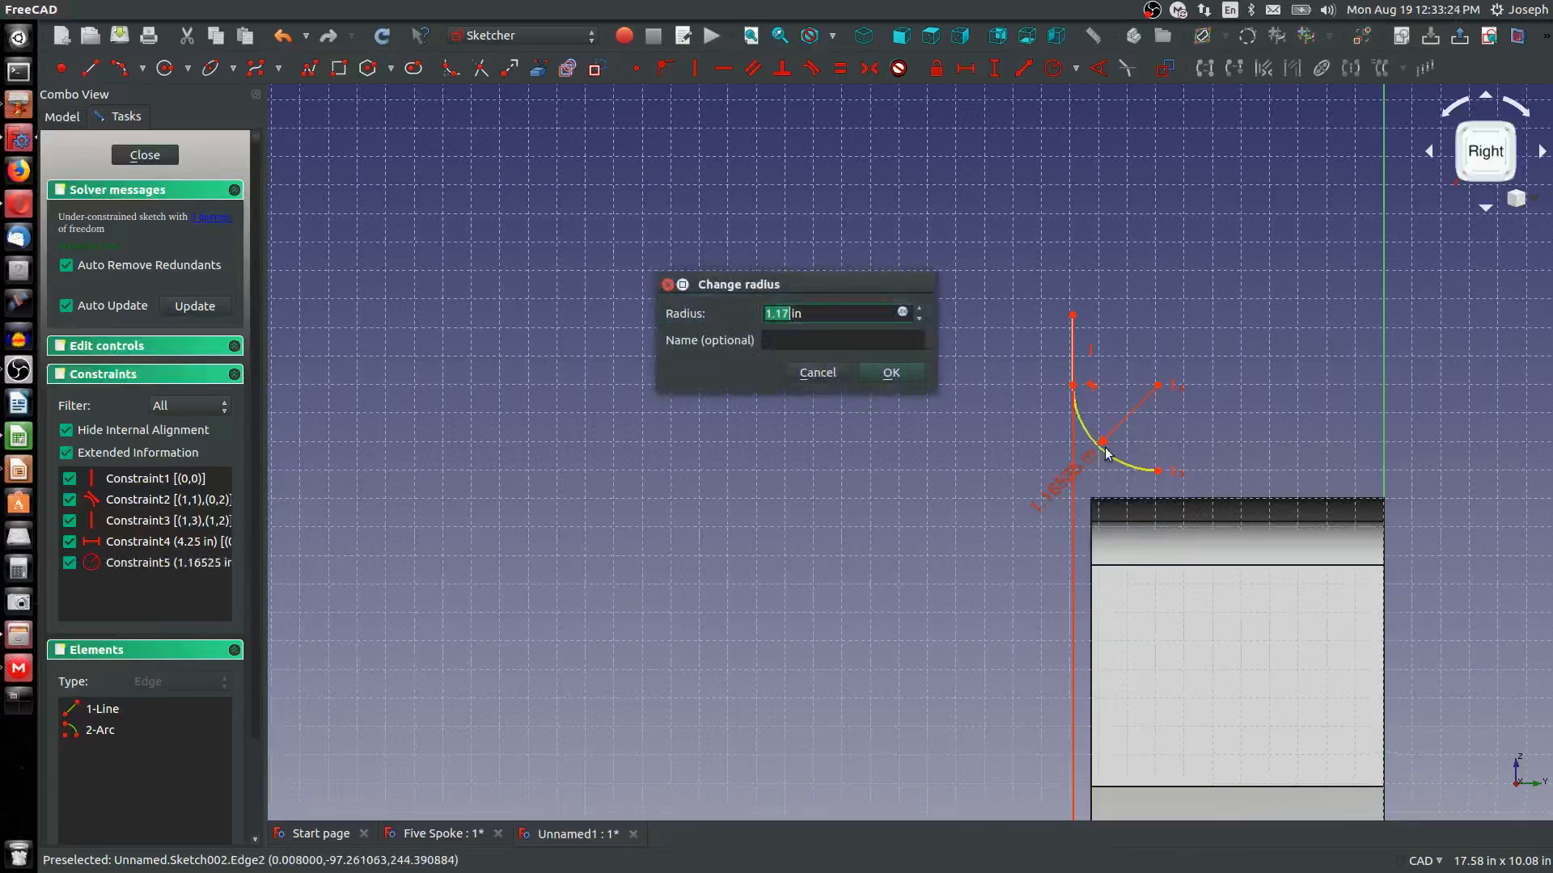
{"action": "type", "text": ".375"}
{"action": "key", "text": "Return"}
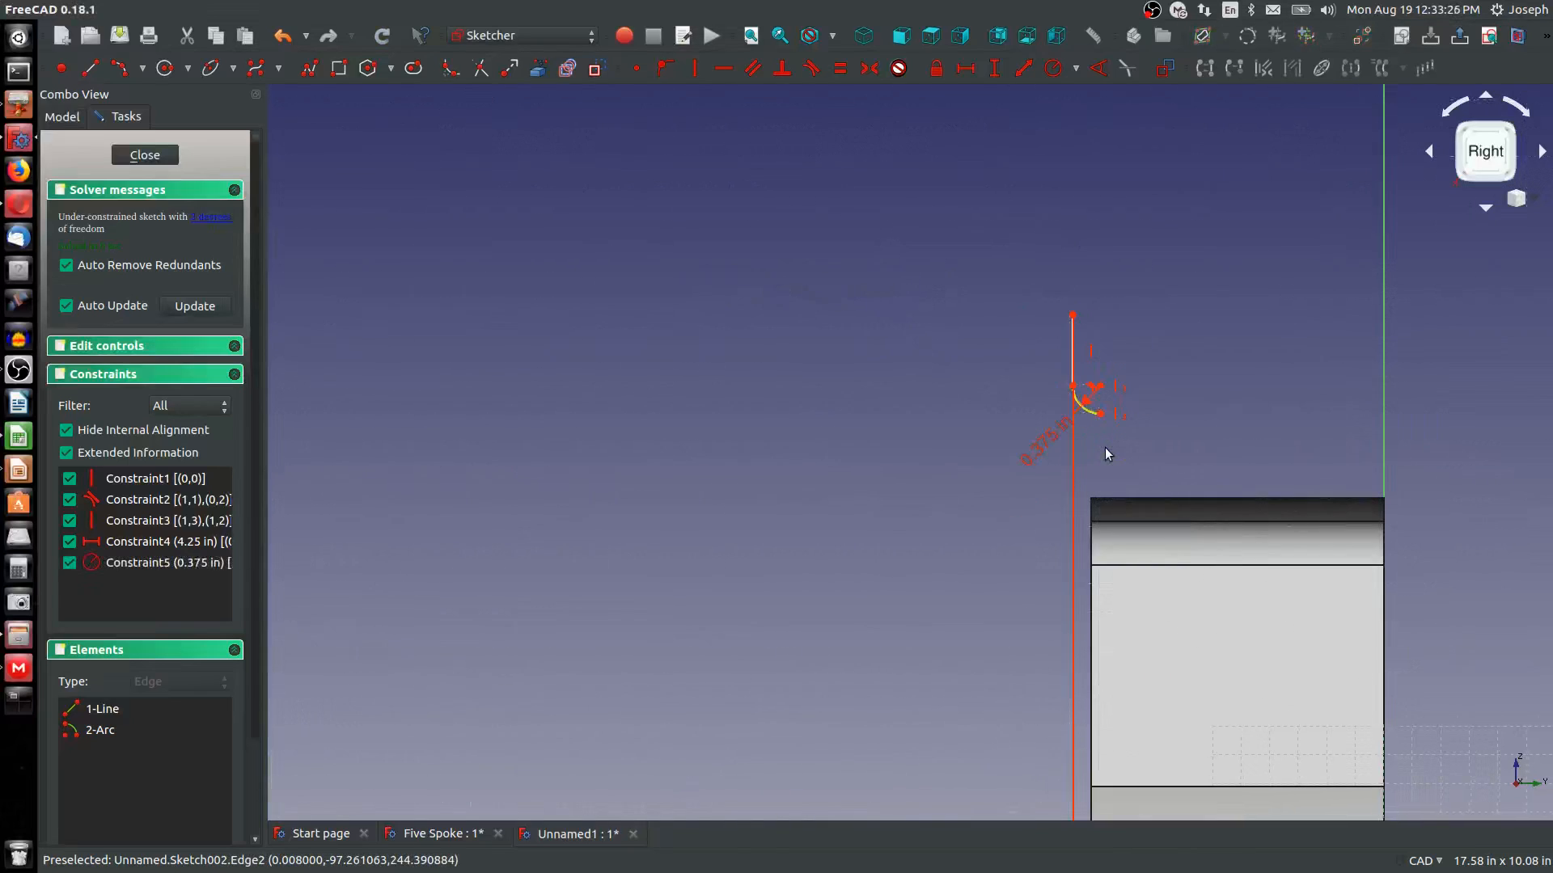
{"action": "right_click", "coordinate": [1049, 335]}
Constrain the vertical distance between the line's original upper endpoint and the origin to 8.25 in
{"action": "scroll", "coordinate": [1069, 421], "scroll_direction": "down", "scroll_amount": 6}
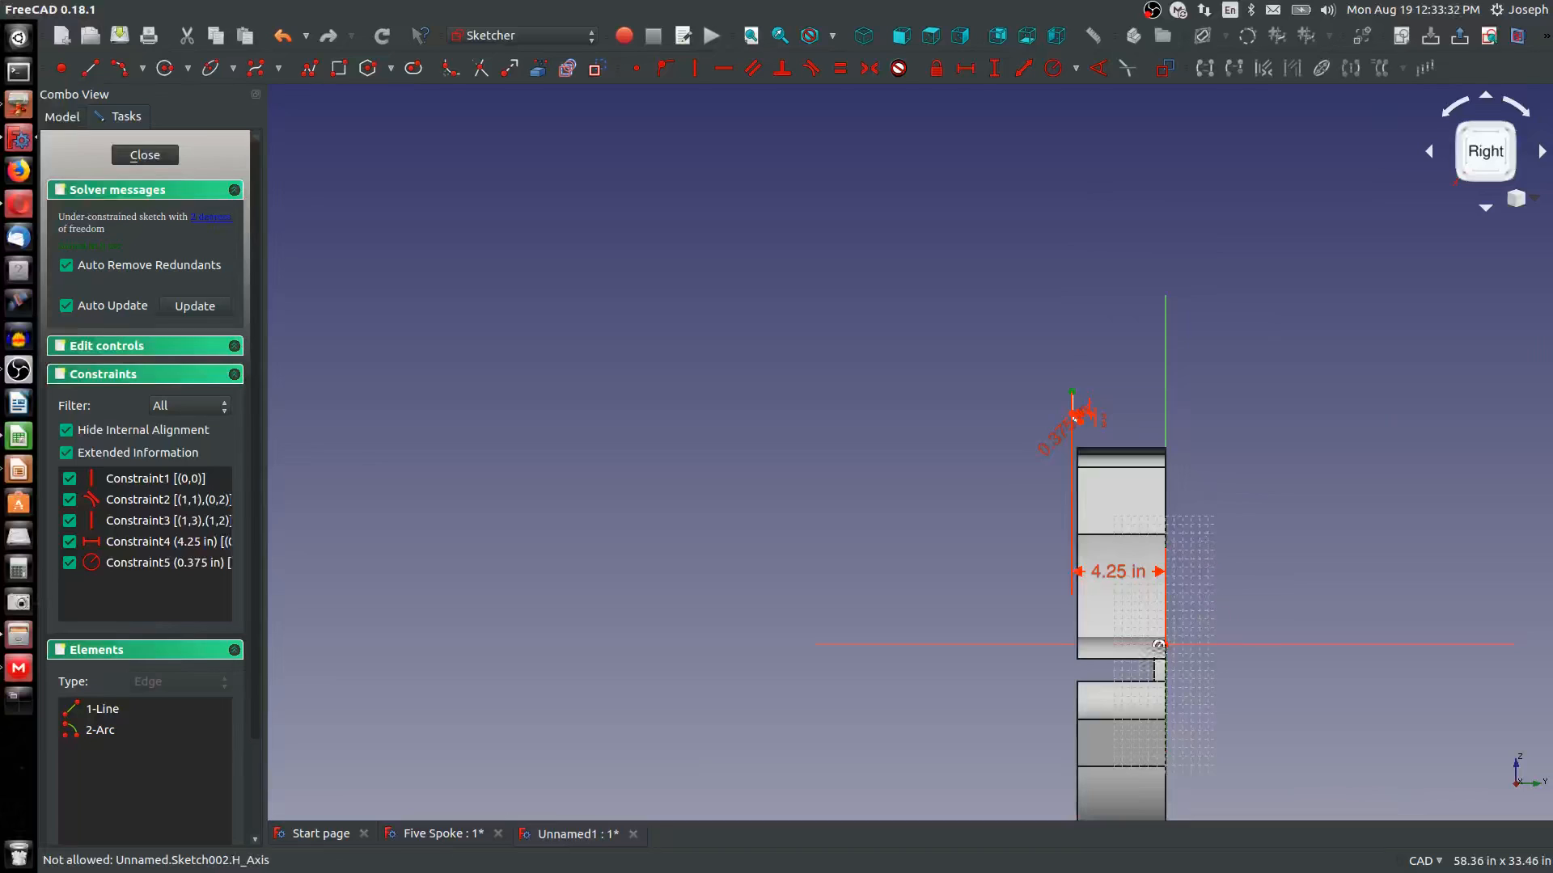
{"action": "left_click", "coordinate": [1166, 644]}
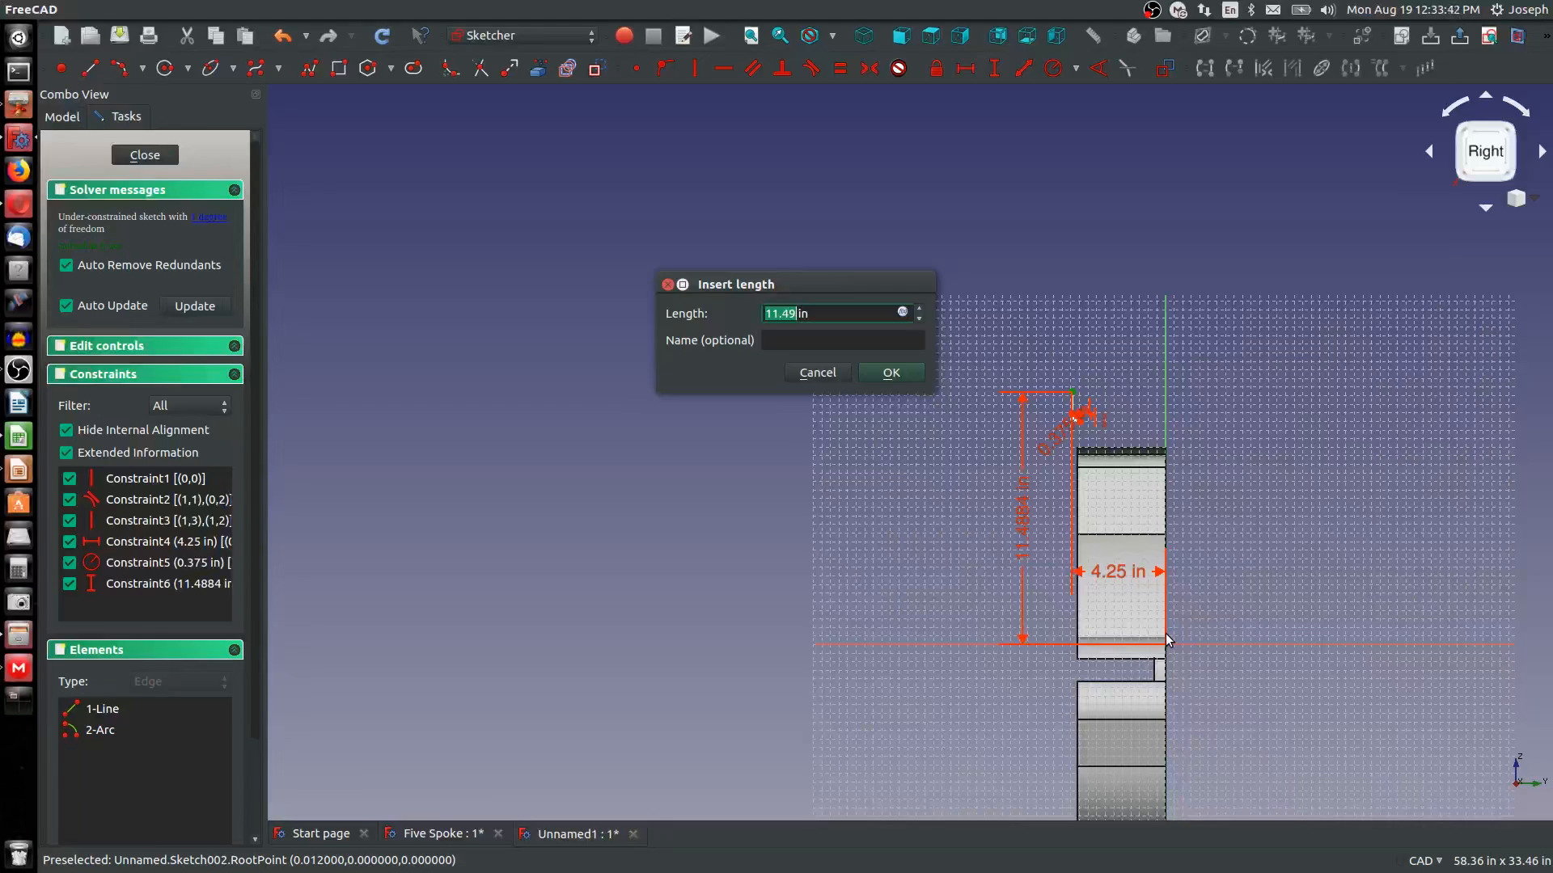
{"action": "type", "text": "8"}
{"action": "key", "text": "Return"}
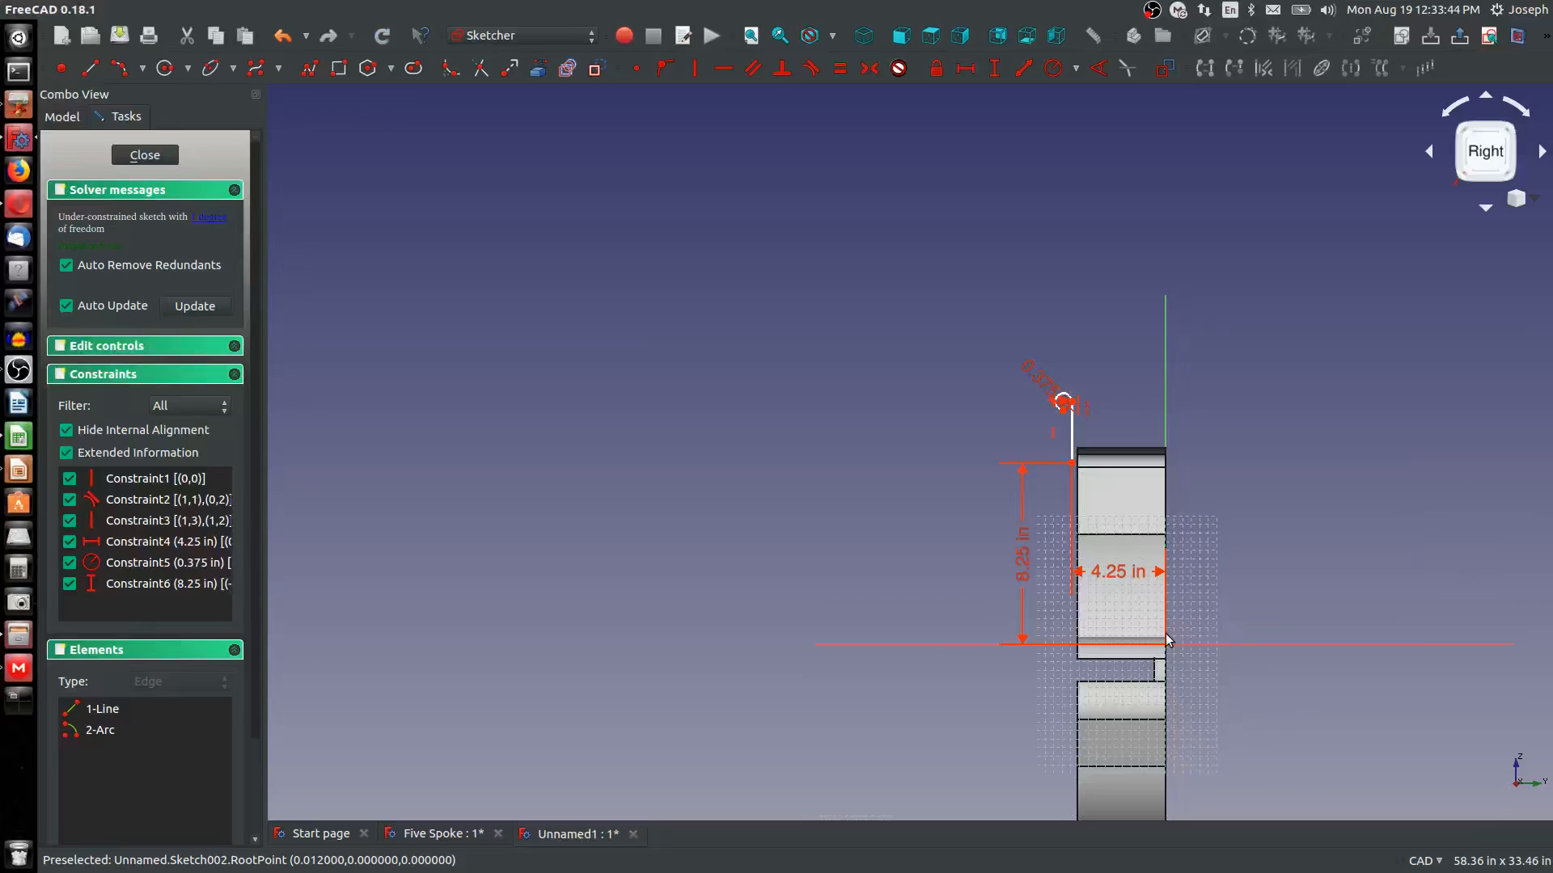
Change the line endpoint's vertical distance from the origin to 9.25 in
{"action": "double_click", "coordinate": [1018, 570]}
{"action": "type", "text": "9."}
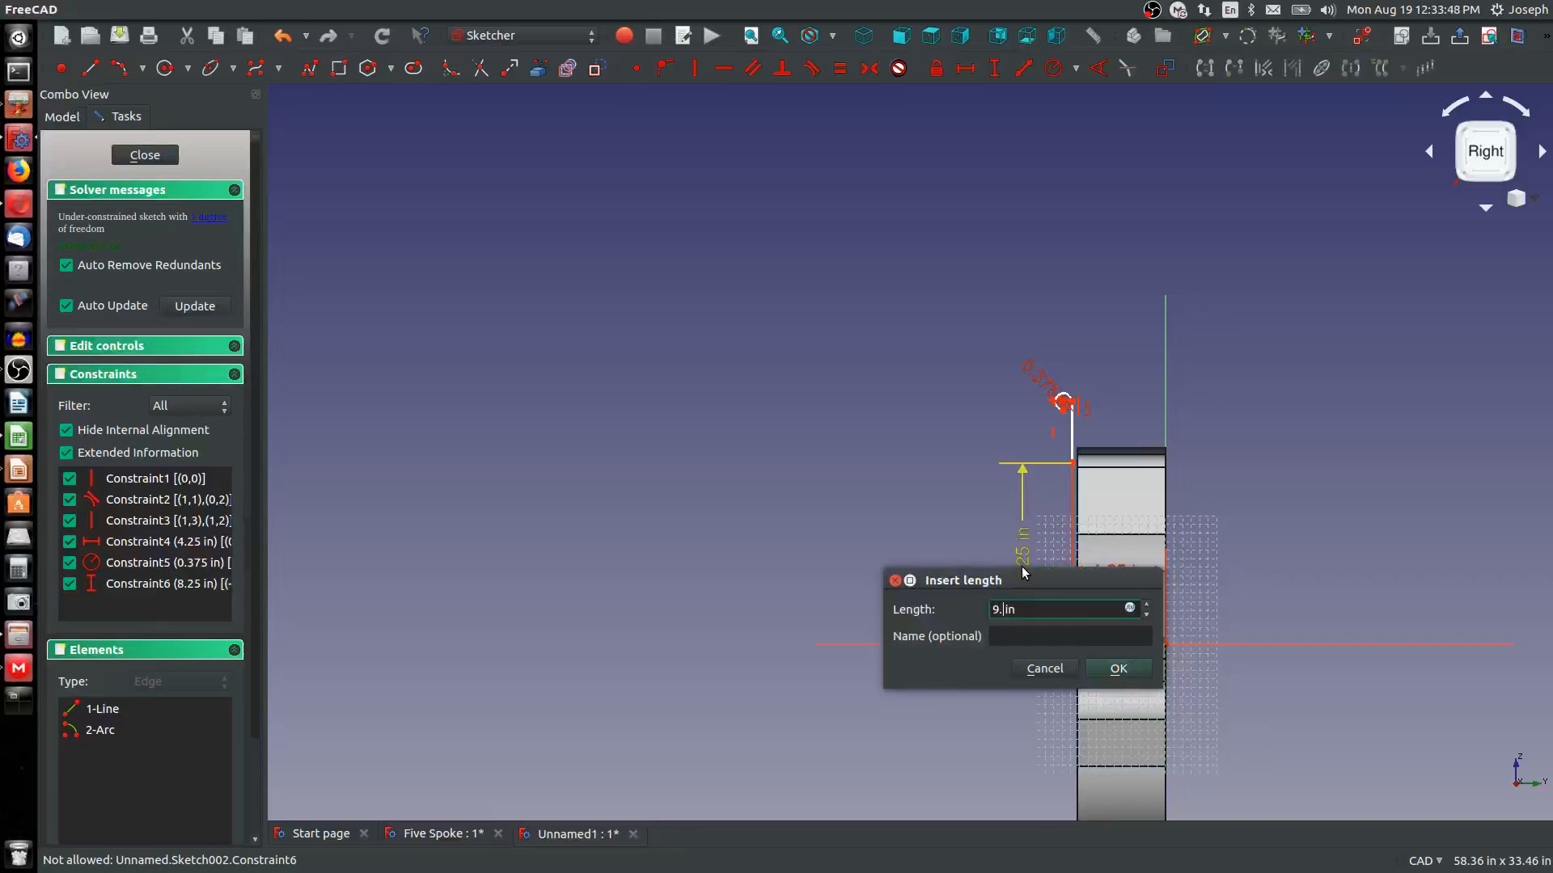
{"action": "type", "text": "25"}
{"action": "key", "text": "Return"}
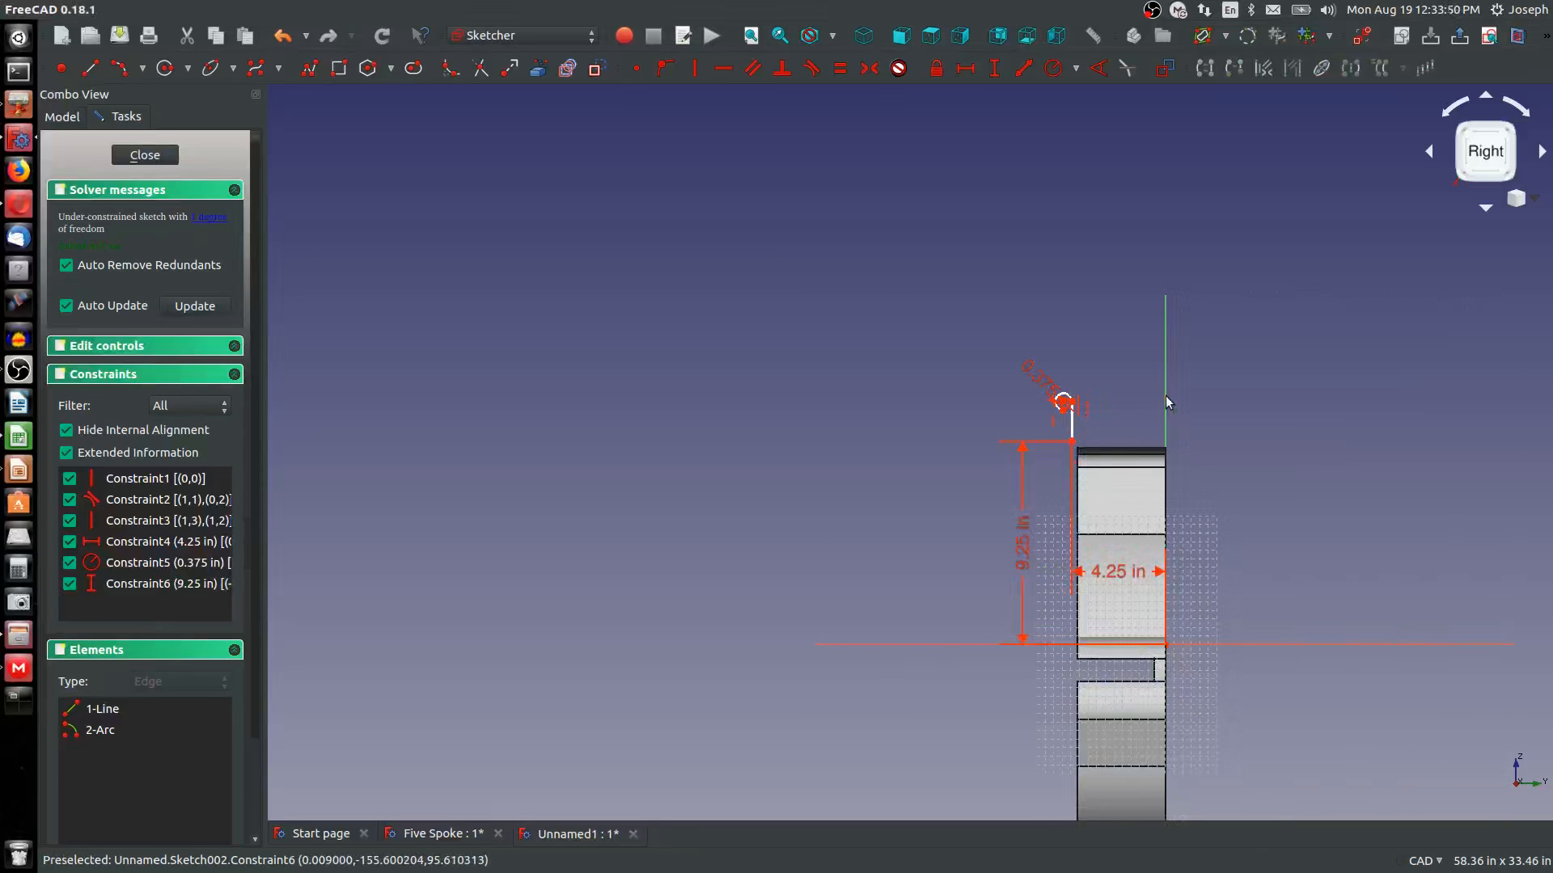
Set the line endpoint's vertical distance from the origin to 9.5 in
{"action": "double_click", "coordinate": [1023, 546]}
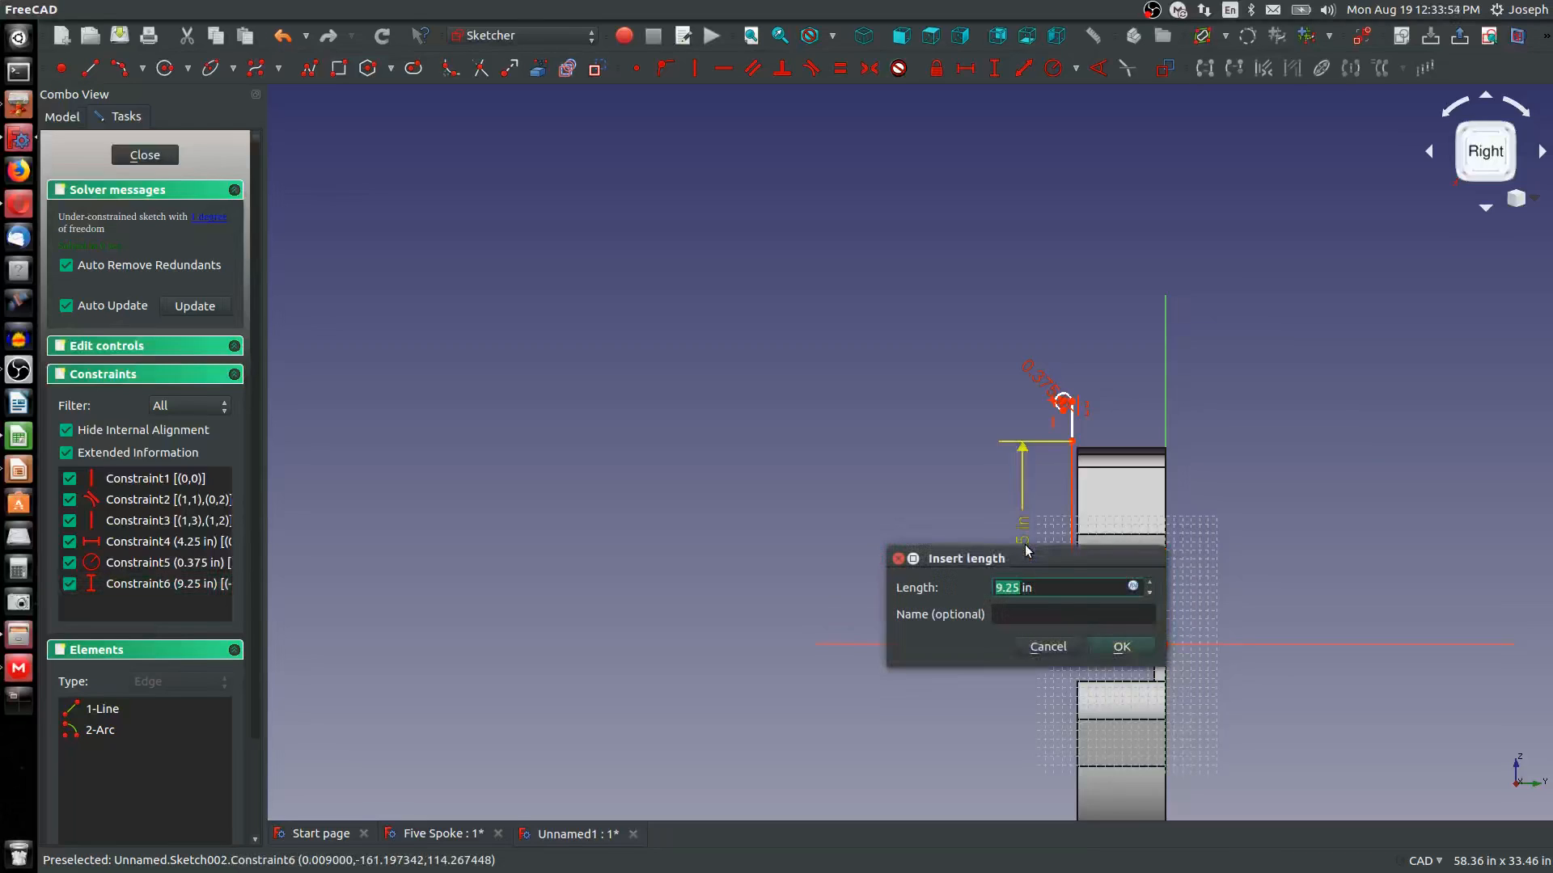
{"action": "type", "text": "9.5"}
{"action": "key", "text": "Return"}
Move the flipped arc back below the line's constrained endpoint, with its free end just above the wheel's top edge
{"action": "scroll", "coordinate": [1024, 549], "scroll_direction": "up", "scroll_amount": 5}
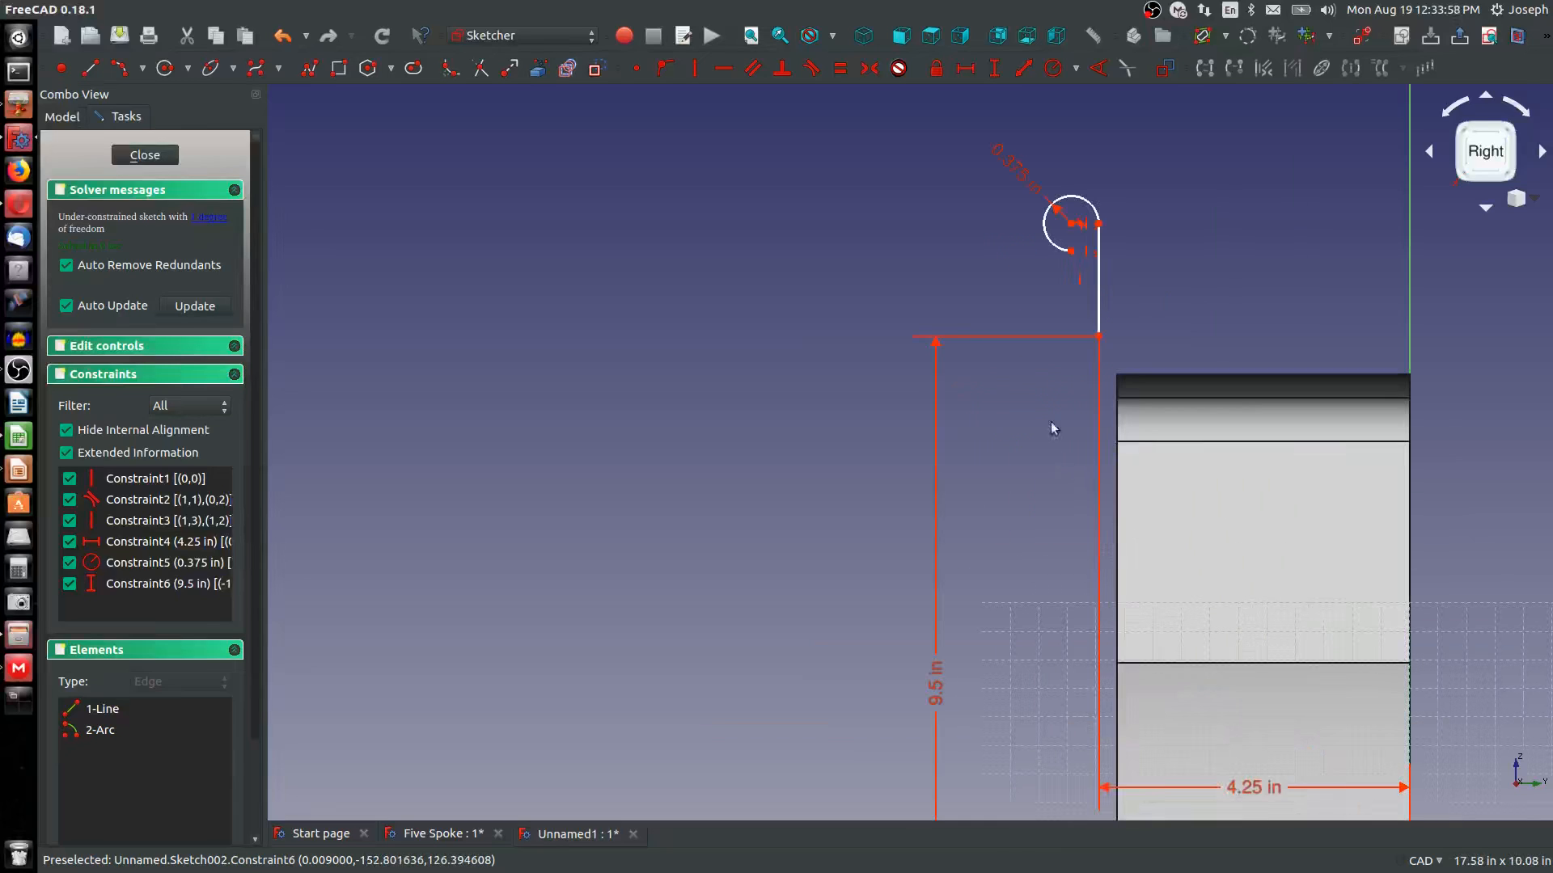
{"action": "mouse_move", "coordinate": [1045, 234]}
{"action": "left_mouse_down"}
{"action": "mouse_move", "coordinate": [1136, 400]}
{"action": "mouse_move", "coordinate": [1143, 345]}
{"action": "left_mouse_up"}
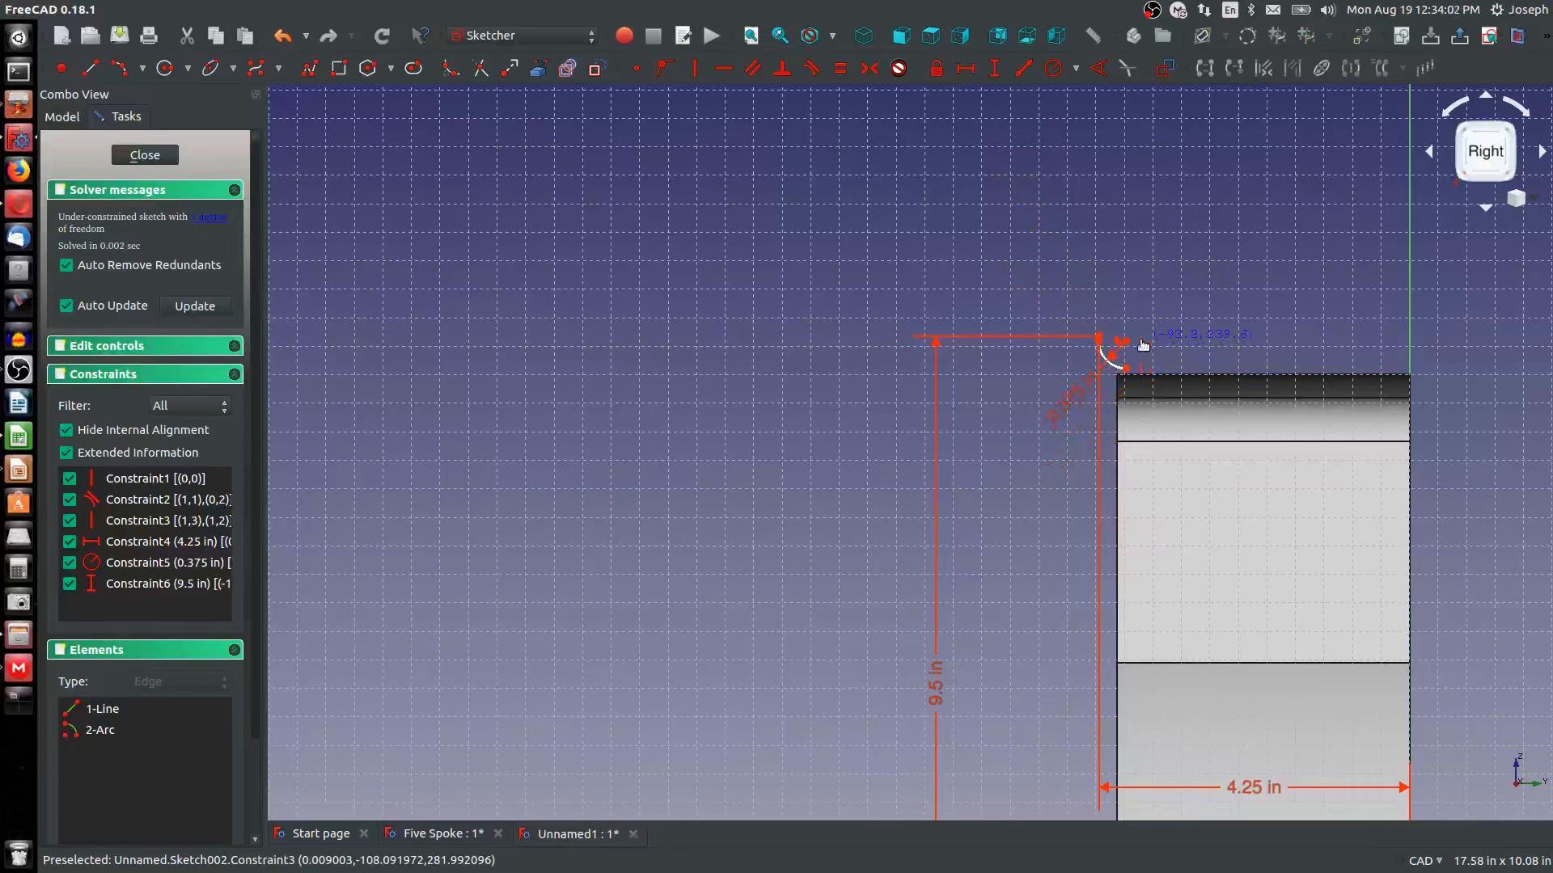
{"action": "scroll", "coordinate": [1134, 406], "scroll_direction": "up", "scroll_amount": 4}
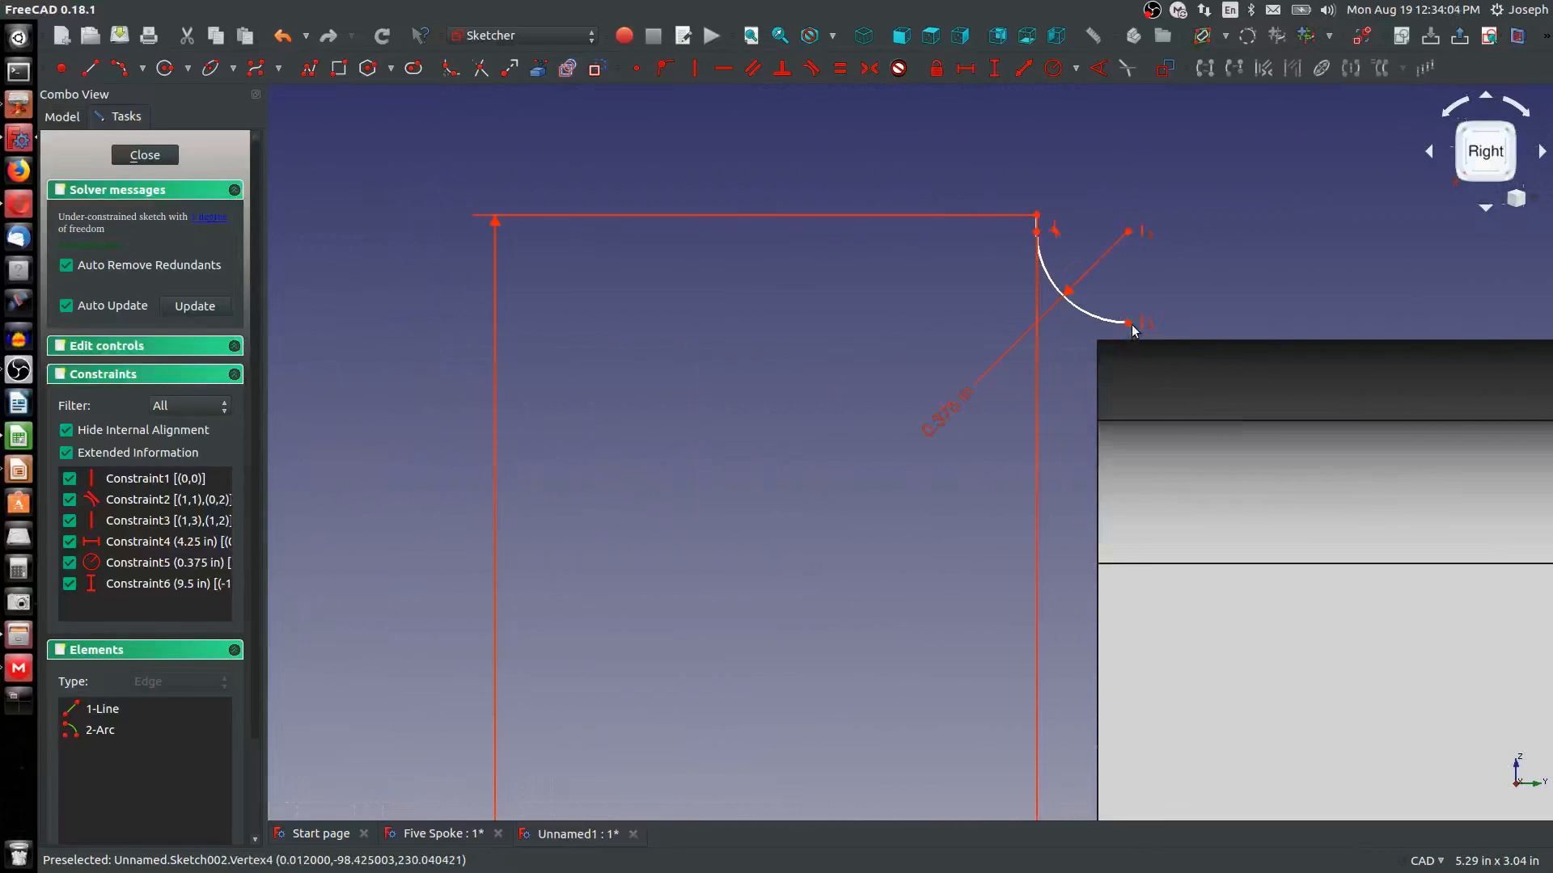
{"action": "mouse_move", "coordinate": [1131, 327]}
{"action": "left_mouse_down"}
{"action": "mouse_move", "coordinate": [1116, 355]}
{"action": "mouse_move", "coordinate": [1127, 333]}
{"action": "left_mouse_up"}
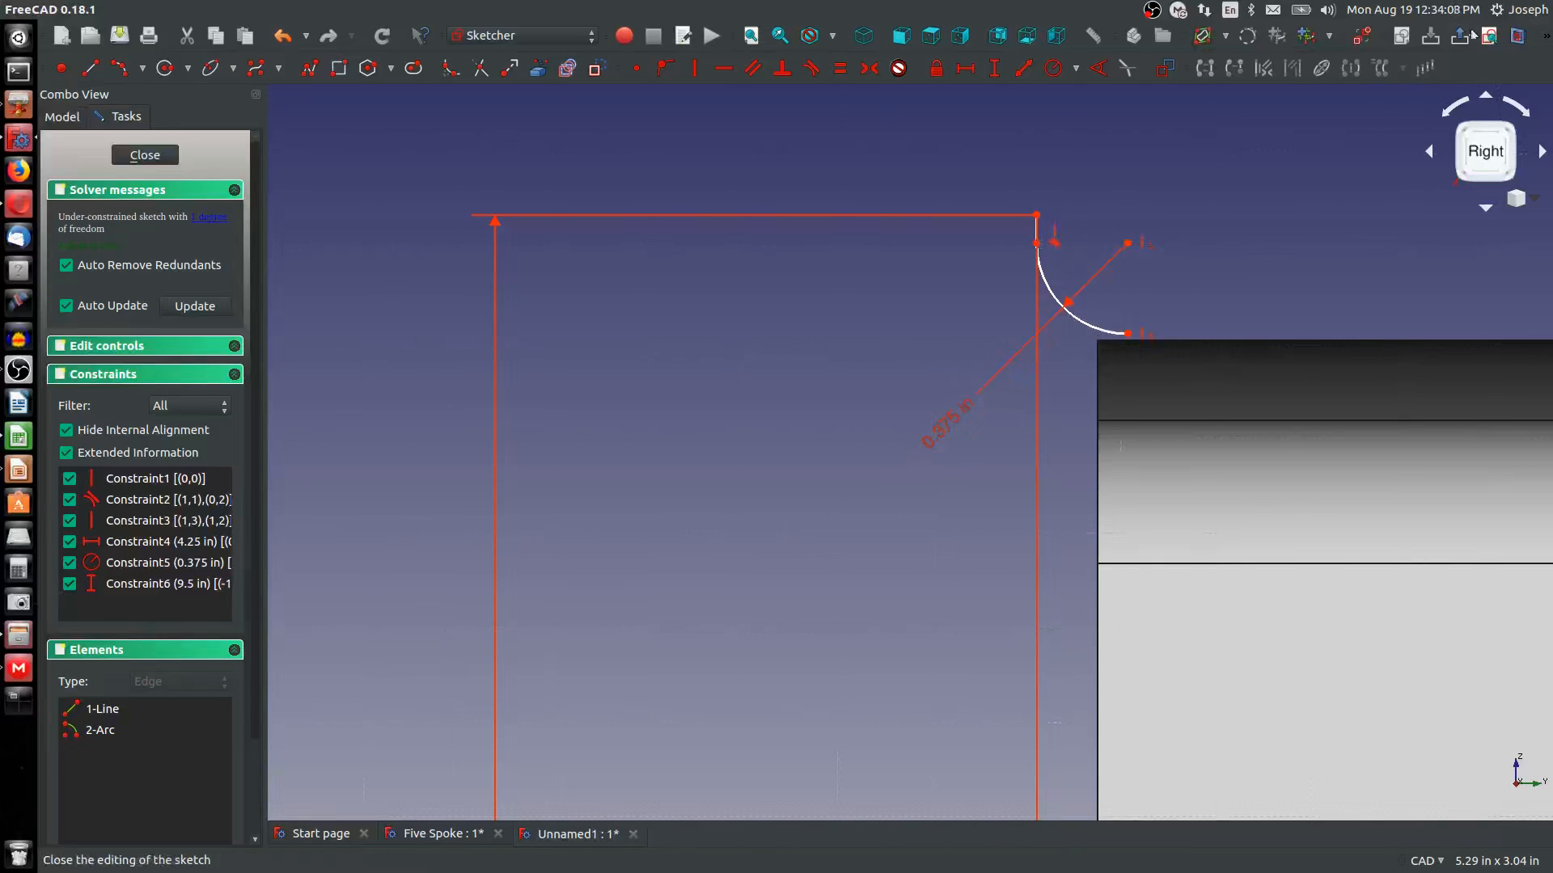
Constrain the vertical distance between the arc's lower free end and the origin to 9 in
{"action": "scroll", "coordinate": [1271, 211], "scroll_direction": "down", "scroll_amount": 5}
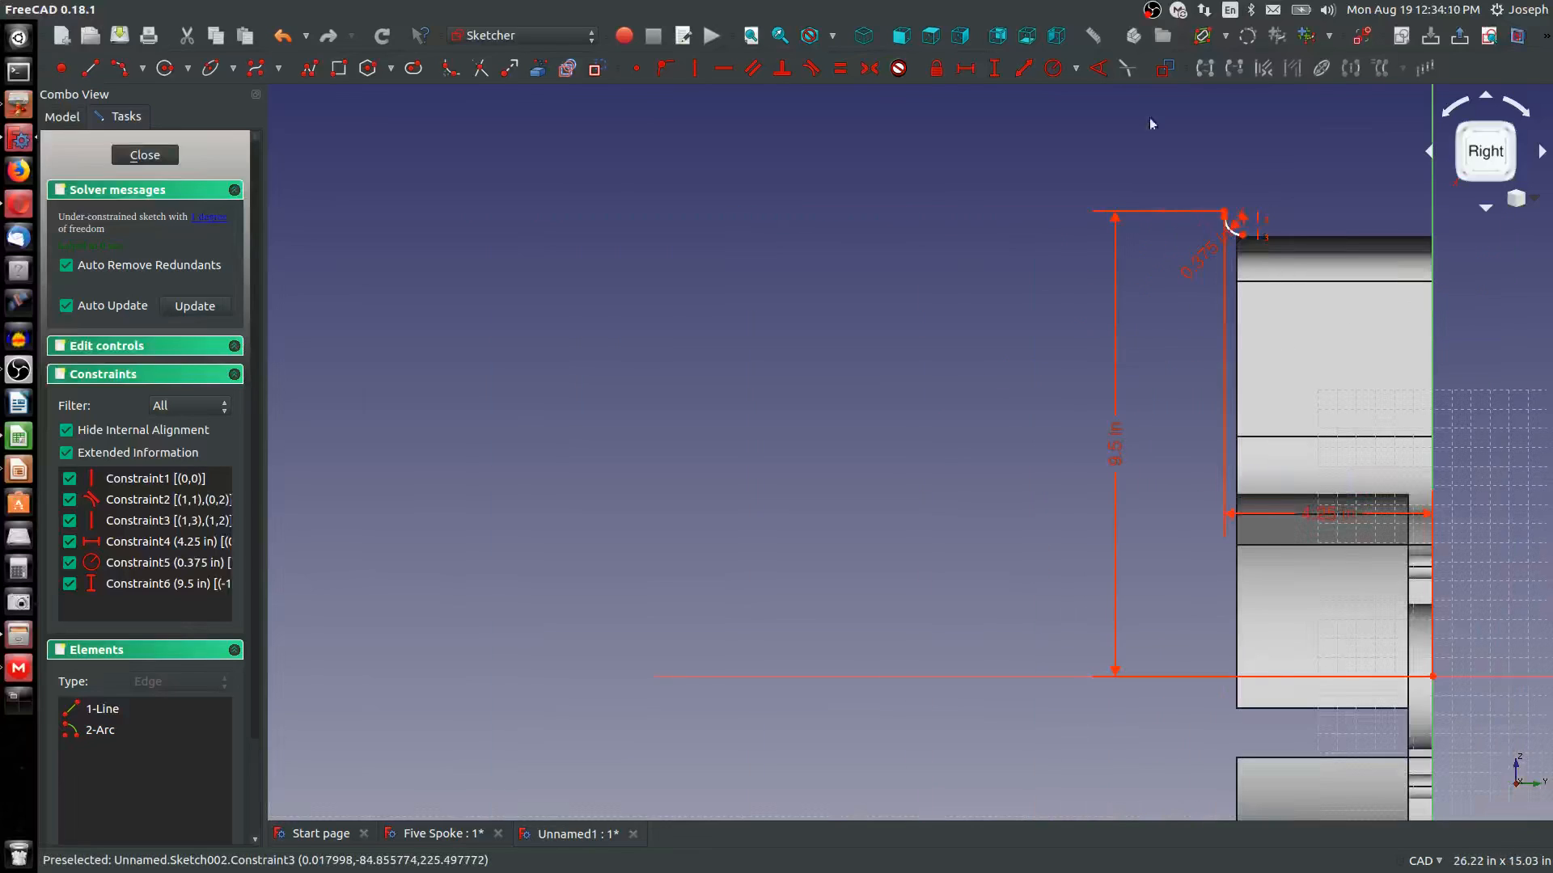
{"action": "scroll", "coordinate": [1276, 249], "scroll_direction": "up", "scroll_amount": 3}
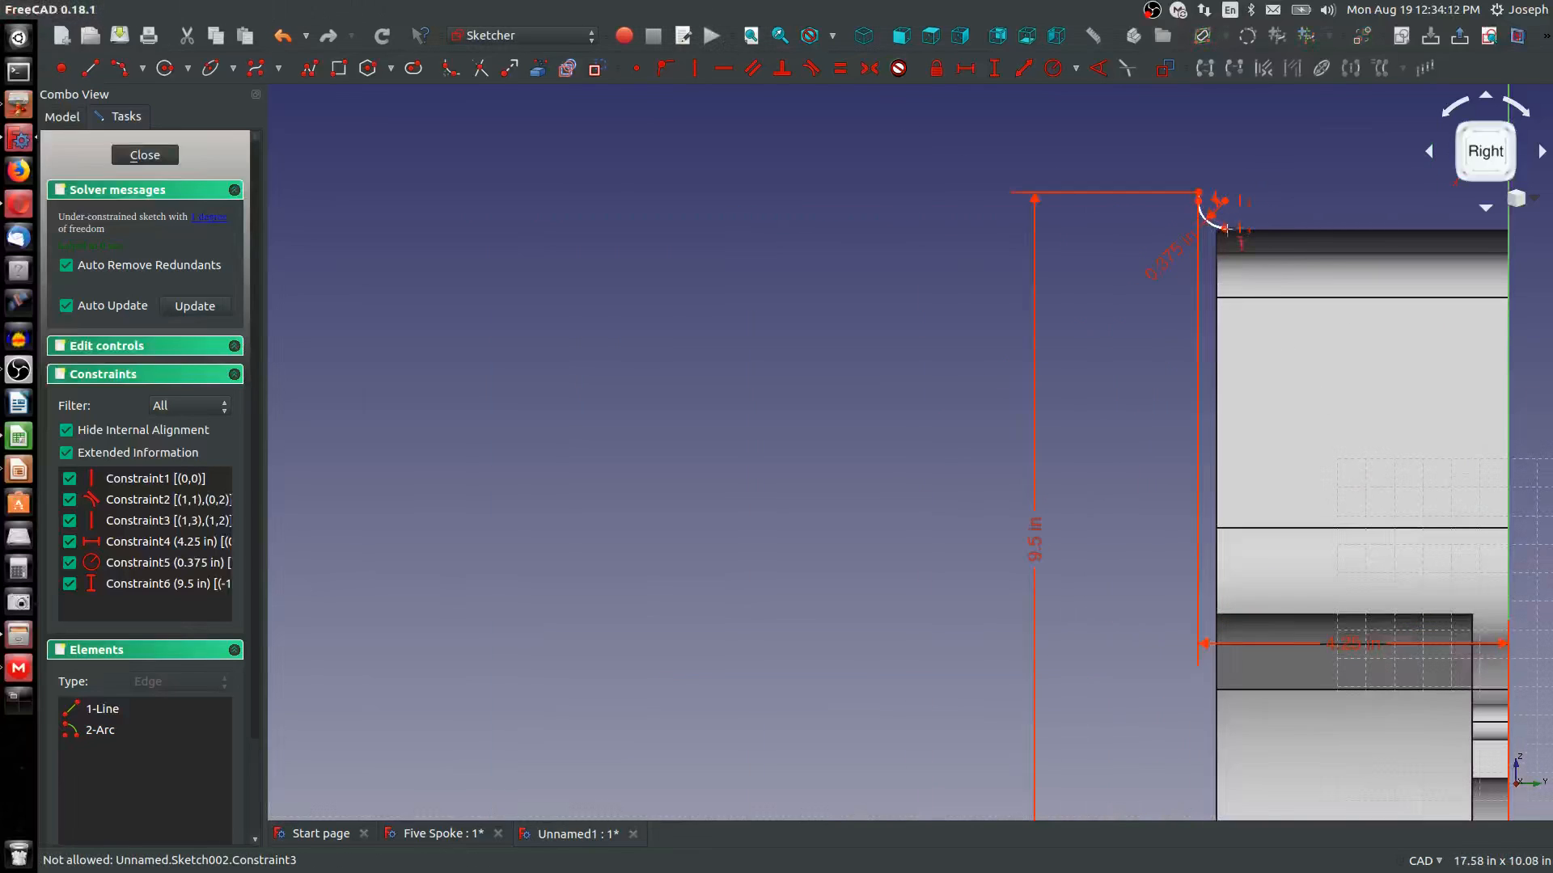
{"action": "scroll", "coordinate": [1454, 690], "scroll_direction": "down", "scroll_amount": 6}
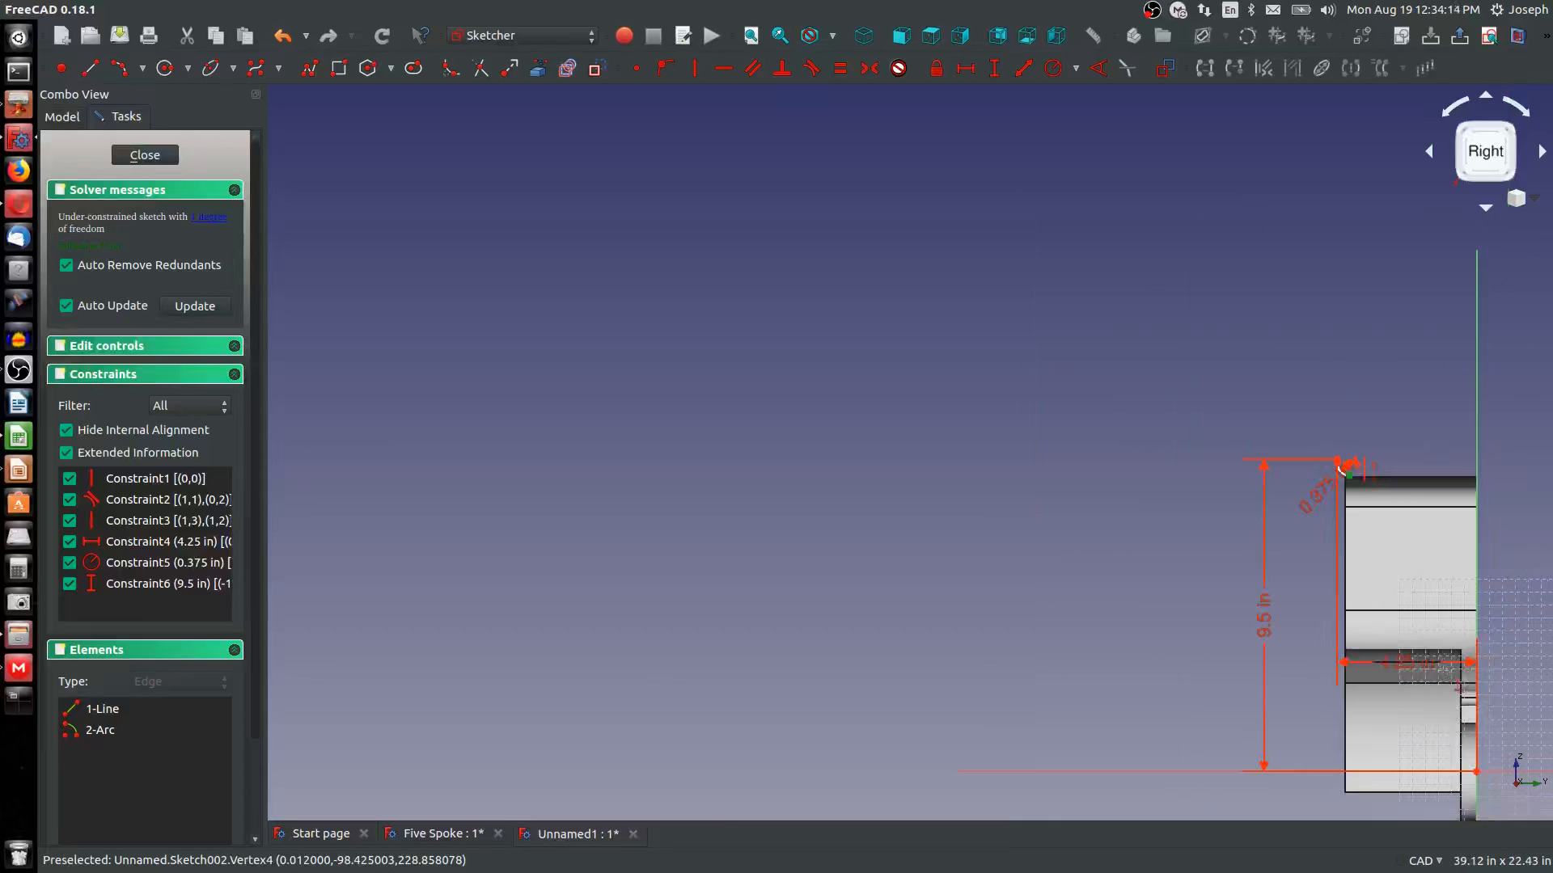
{"action": "left_click", "coordinate": [1476, 773]}
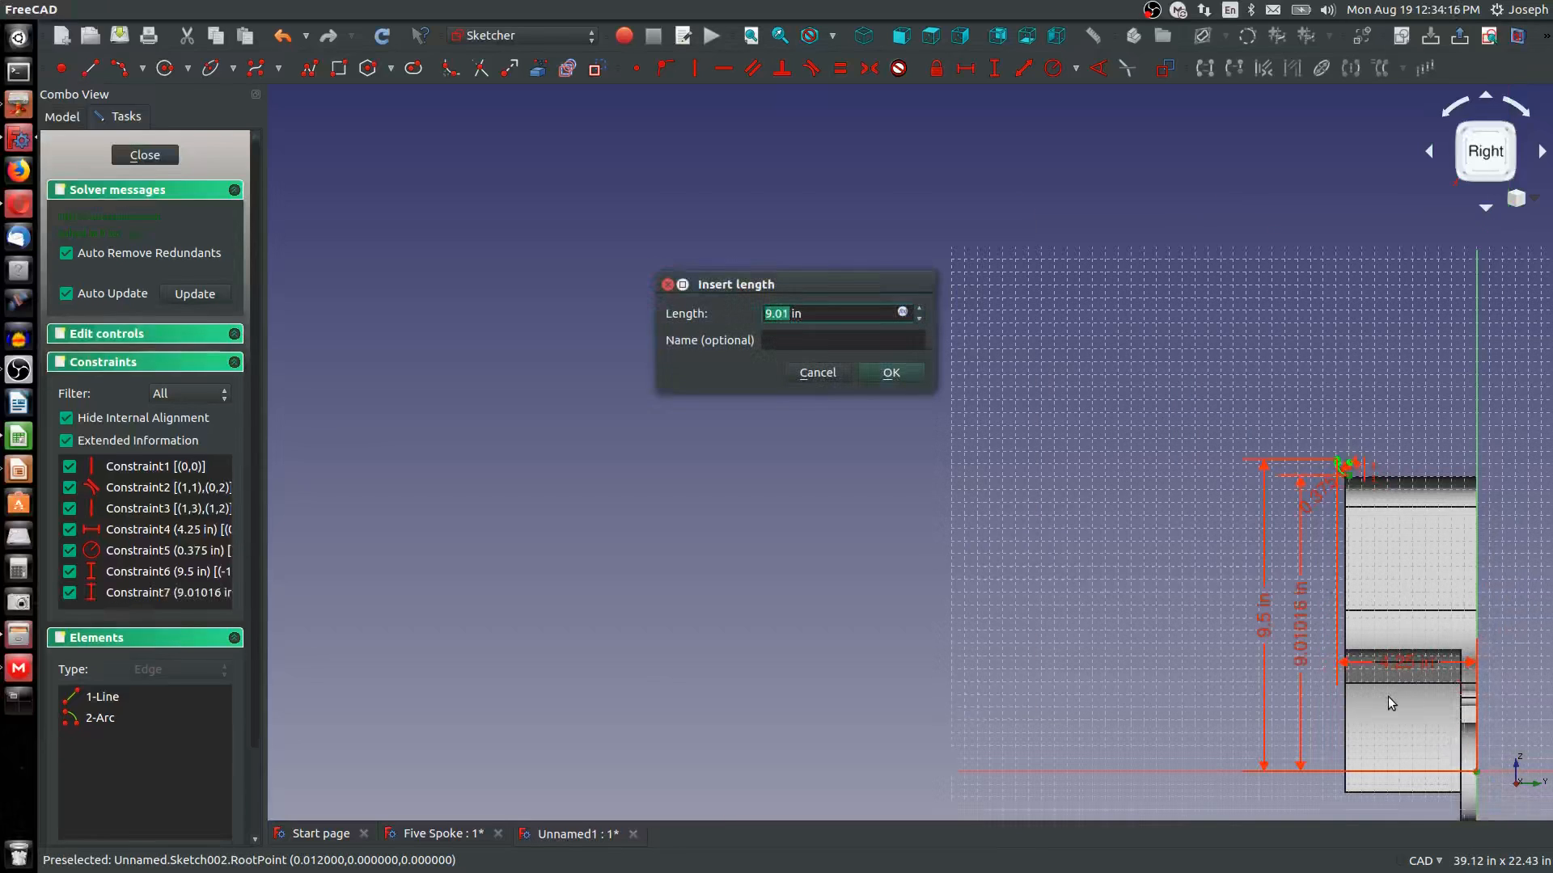
{"action": "type", "text": "9"}
{"action": "key", "text": "Return"}
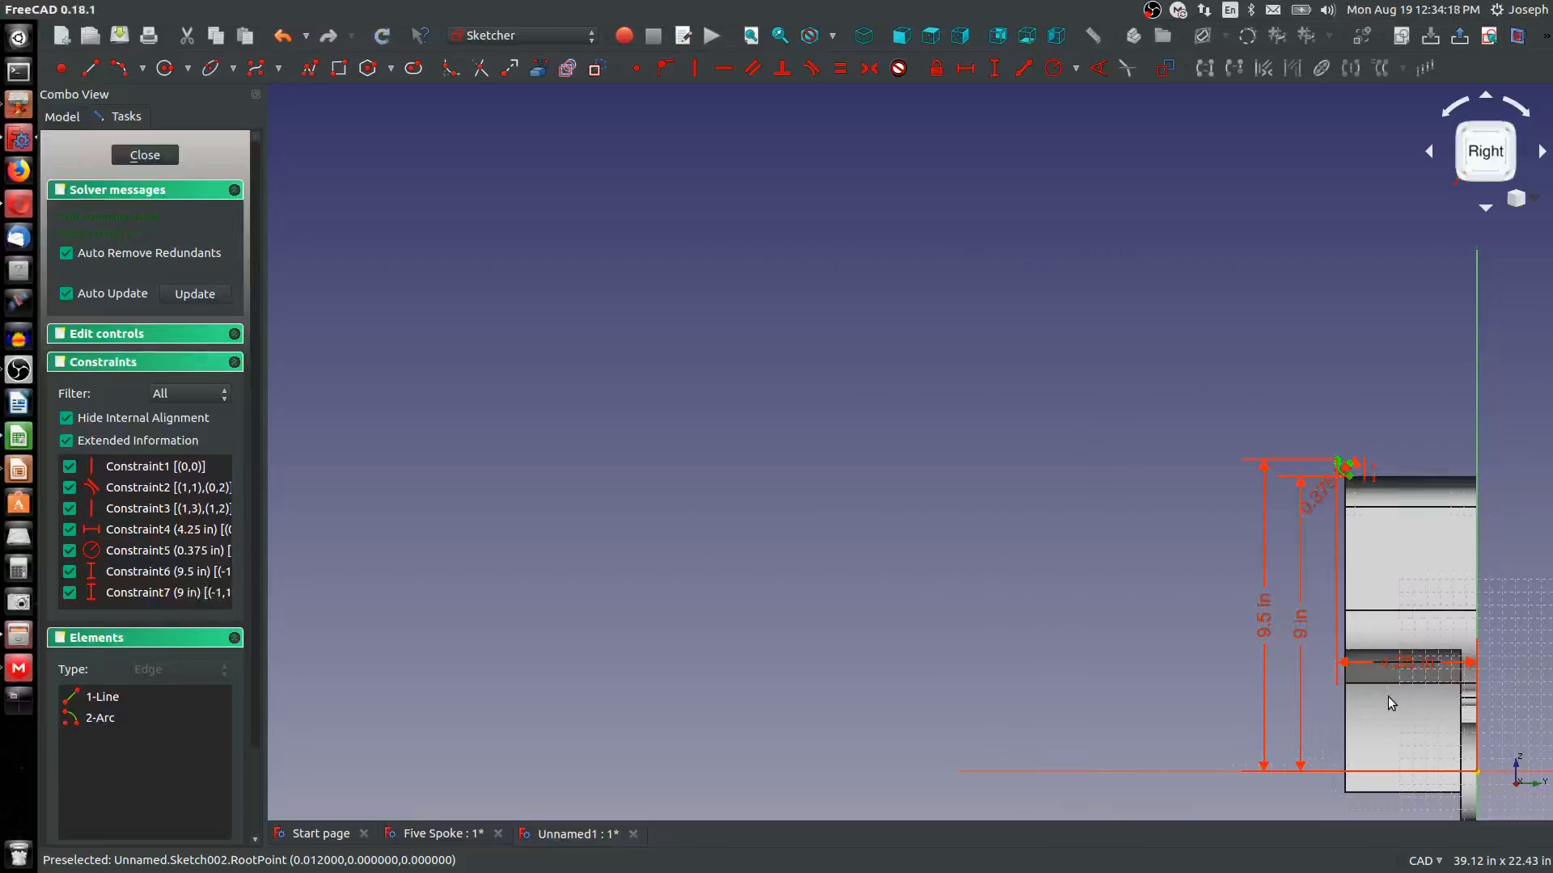
{"action": "scroll", "coordinate": [1398, 629], "scroll_direction": "up", "scroll_amount": 6}
{"action": "scroll", "coordinate": [1333, 377], "scroll_direction": "up", "scroll_amount": 6}
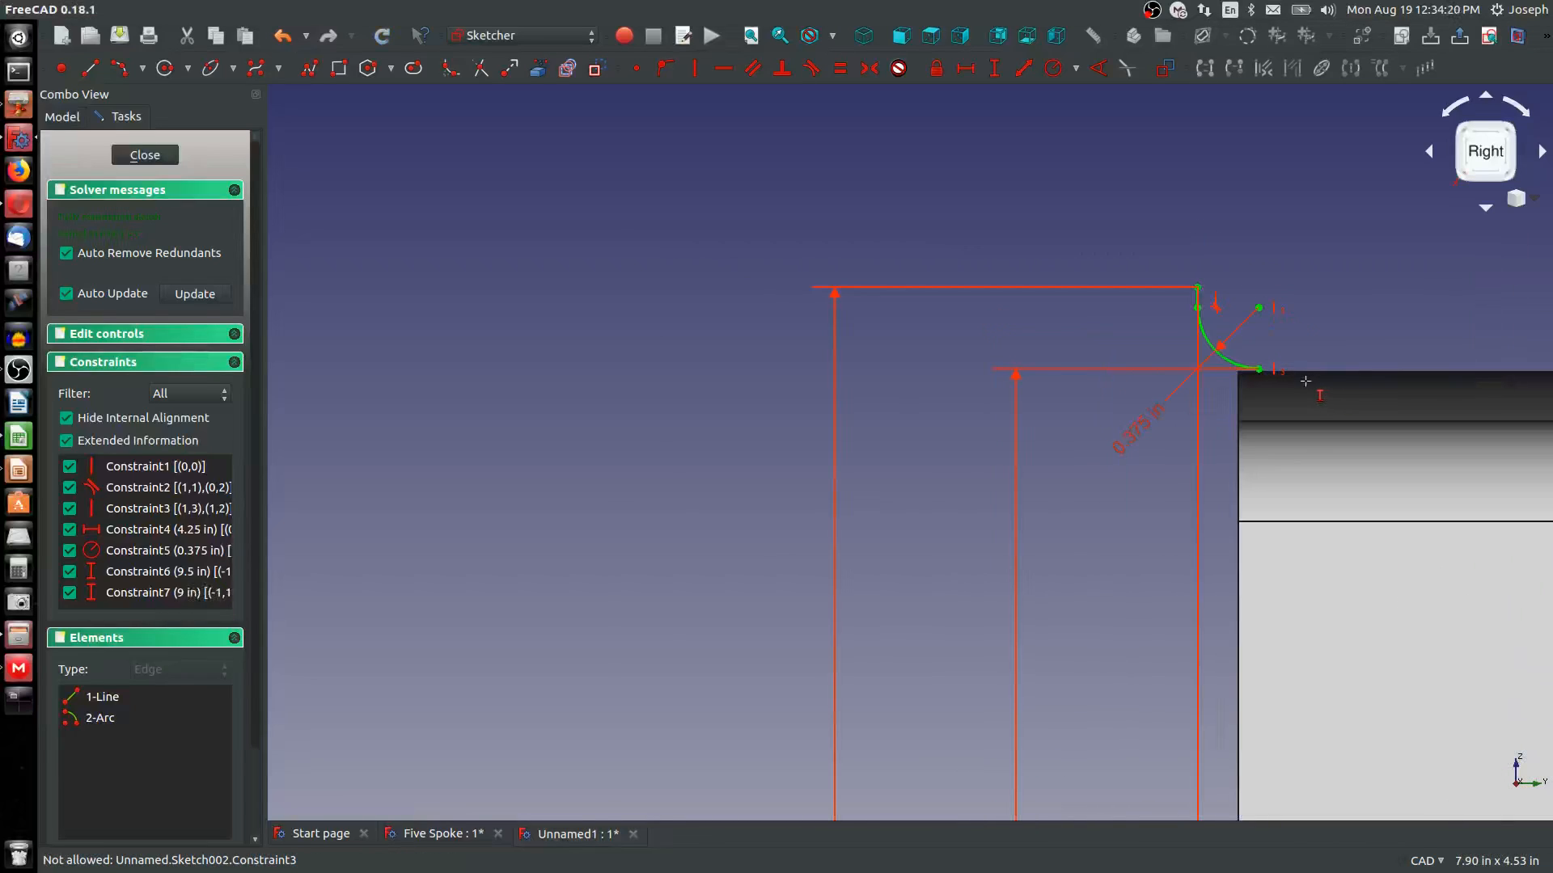
{"action": "scroll", "coordinate": [1305, 381], "scroll_direction": "up", "scroll_amount": 6}
{"action": "scroll", "coordinate": [1206, 365], "scroll_direction": "down", "scroll_amount": 9}
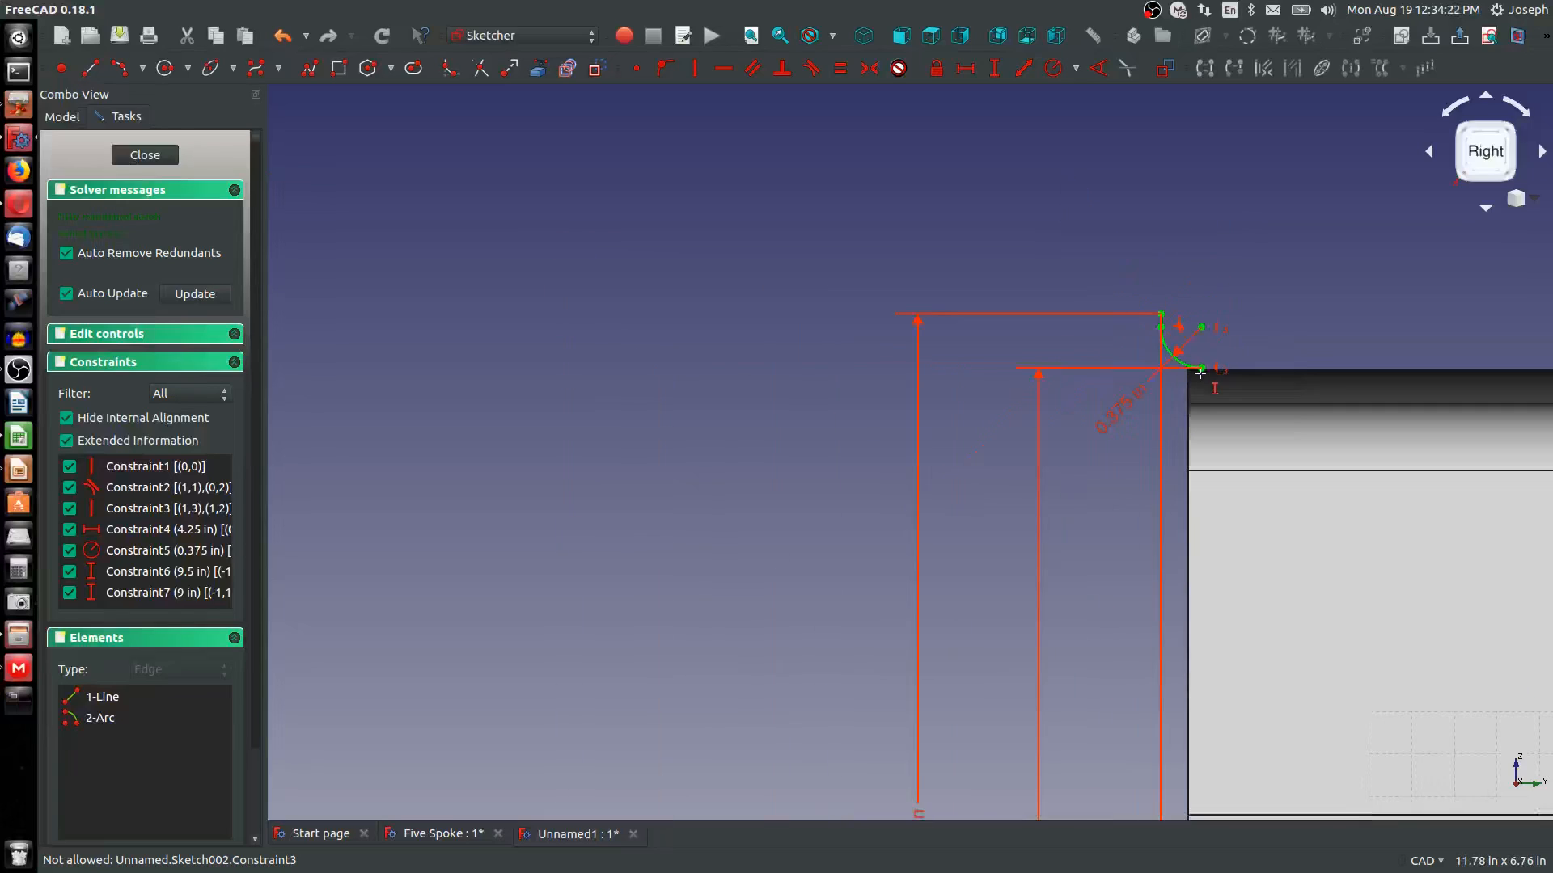
Set the vertical distance between the arc's lower free end and the origin to 8.85 in
{"action": "scroll", "coordinate": [1193, 392], "scroll_direction": "down", "scroll_amount": 9}
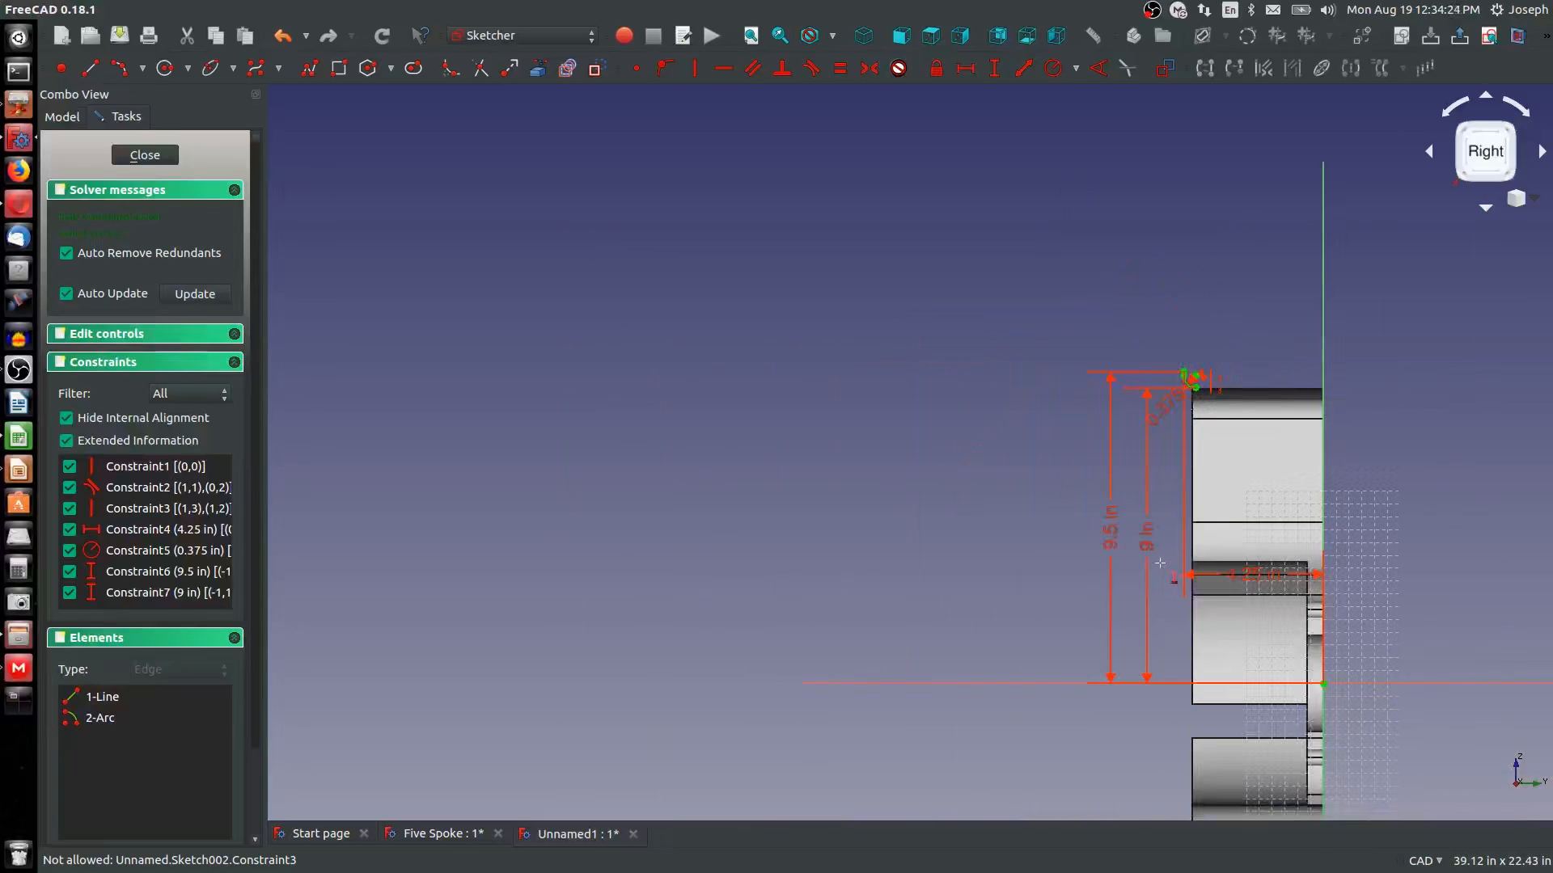
{"action": "scroll", "coordinate": [1192, 381], "scroll_direction": "up", "scroll_amount": 9}
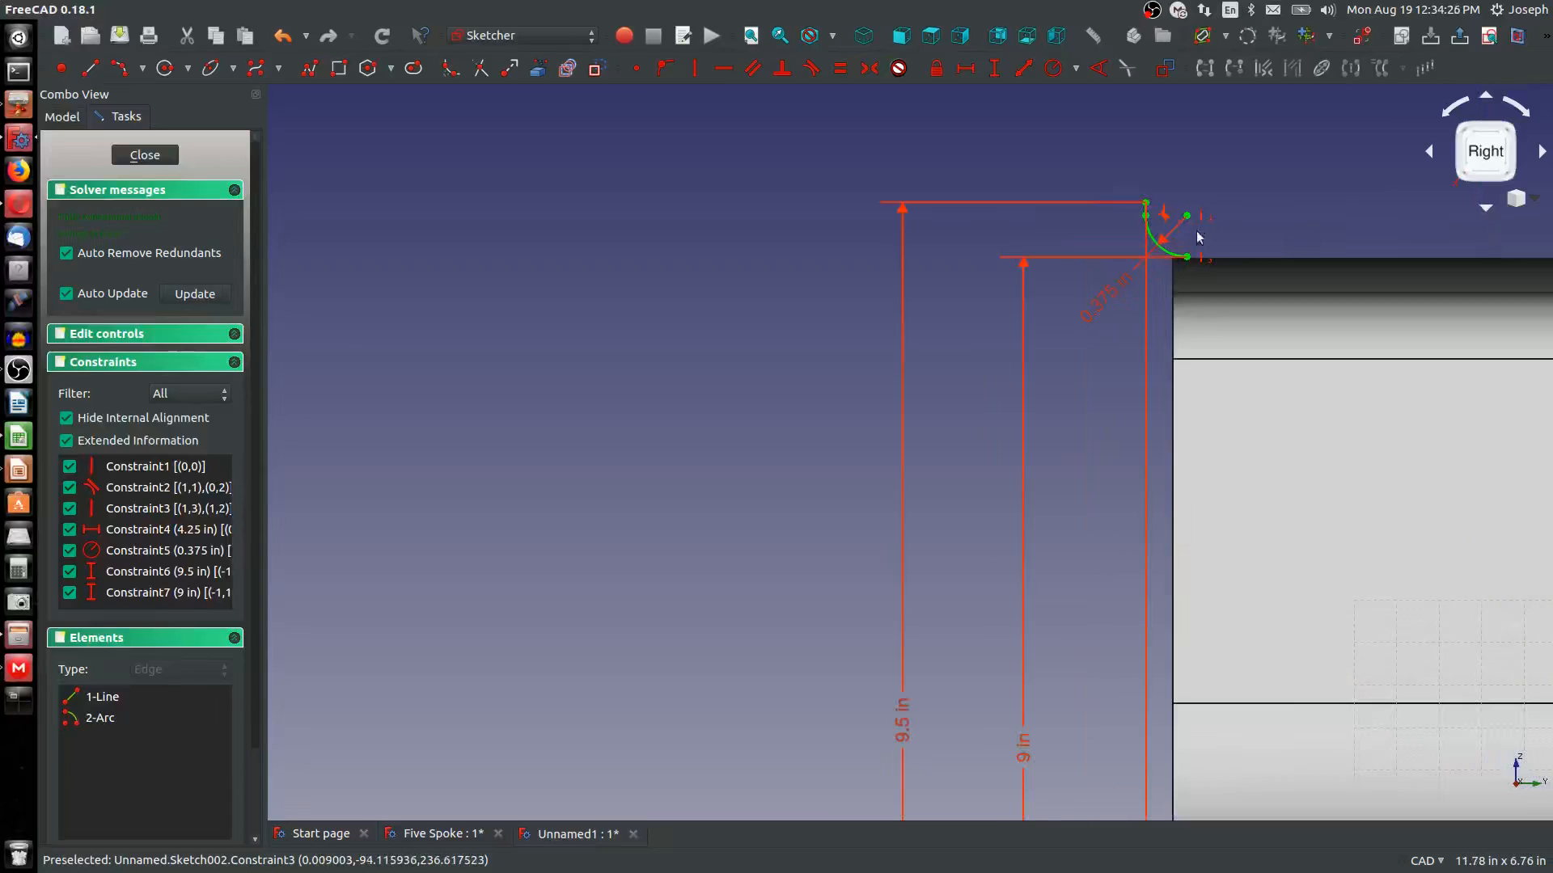
{"action": "scroll", "coordinate": [1077, 770], "scroll_direction": "down", "scroll_amount": 6}
{"action": "double_click", "coordinate": [1056, 768]}
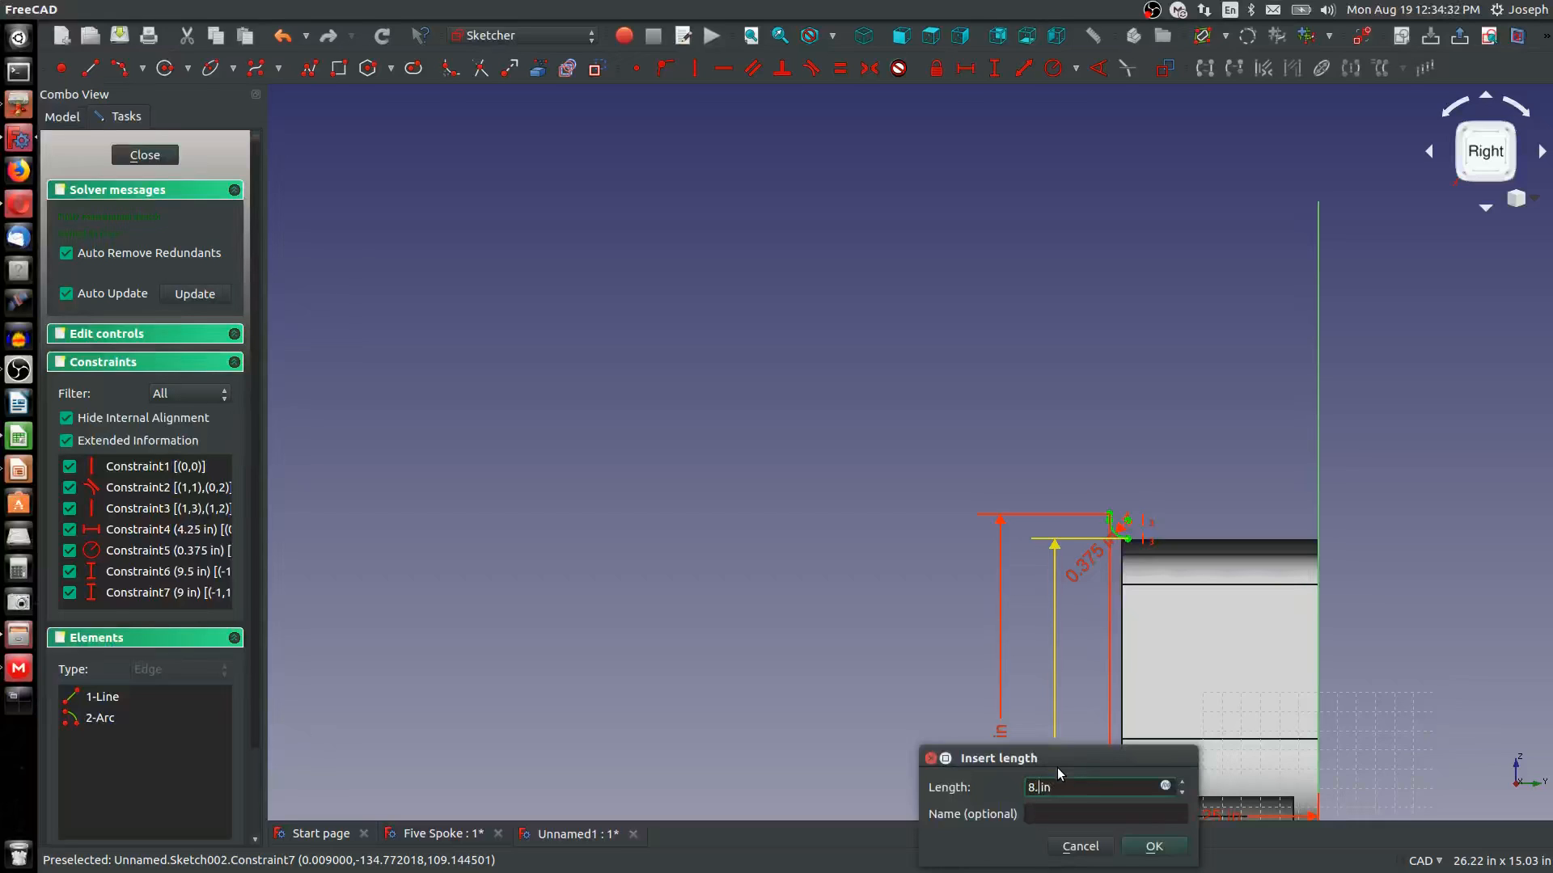
{"action": "type", "text": "8.85"}
{"action": "key", "text": "Return"}
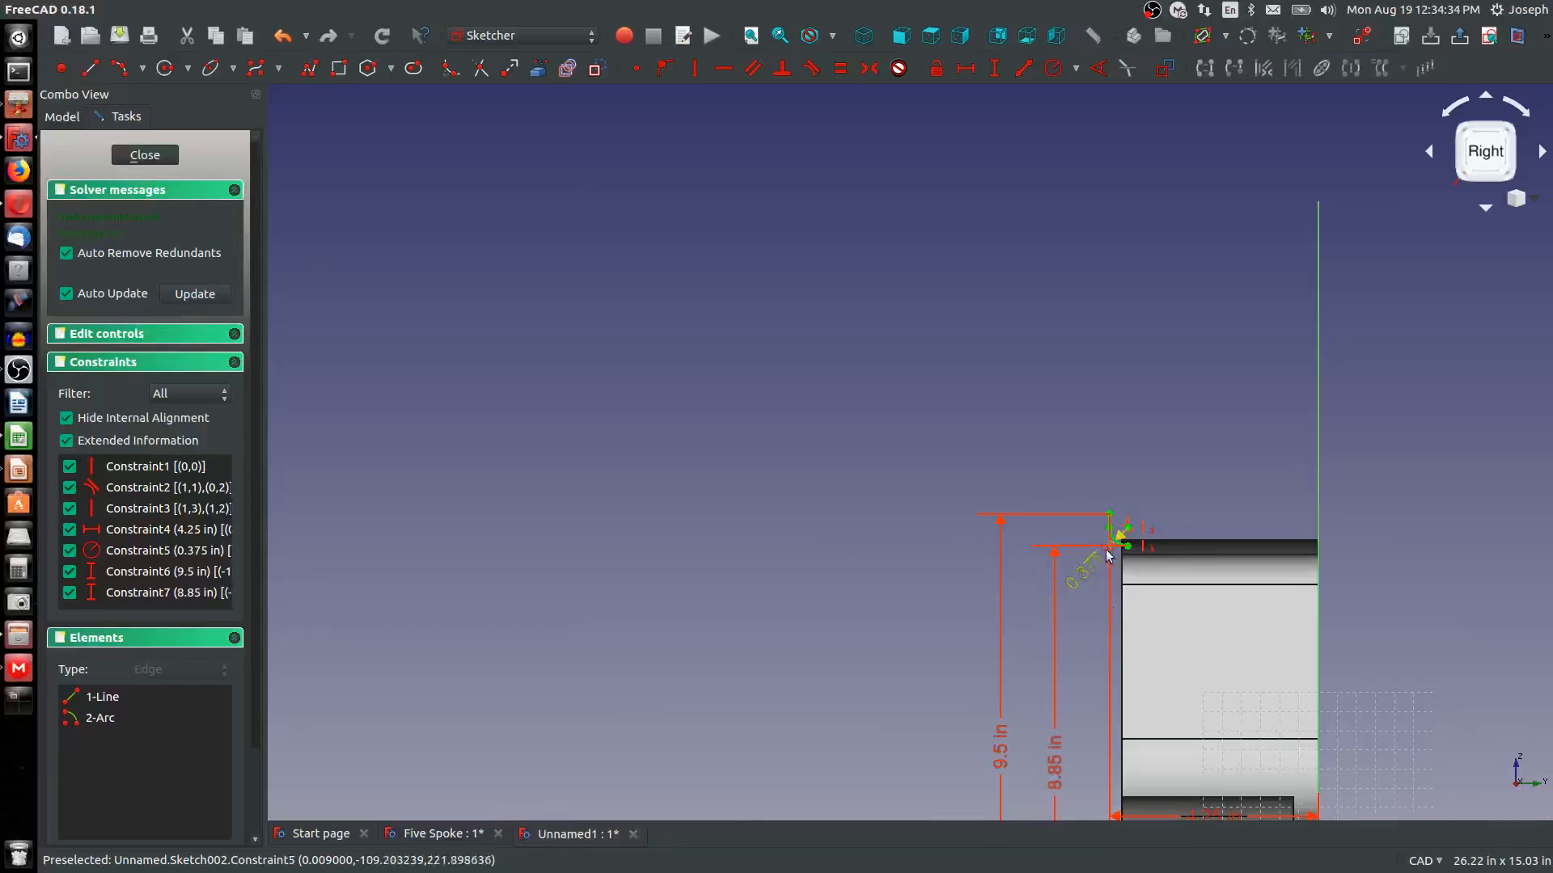
Draw a horizontal line inward from the arc's lower end and constrain its horizontal length to 0.25 in
{"action": "scroll", "coordinate": [1120, 537], "scroll_direction": "up", "scroll_amount": 12}
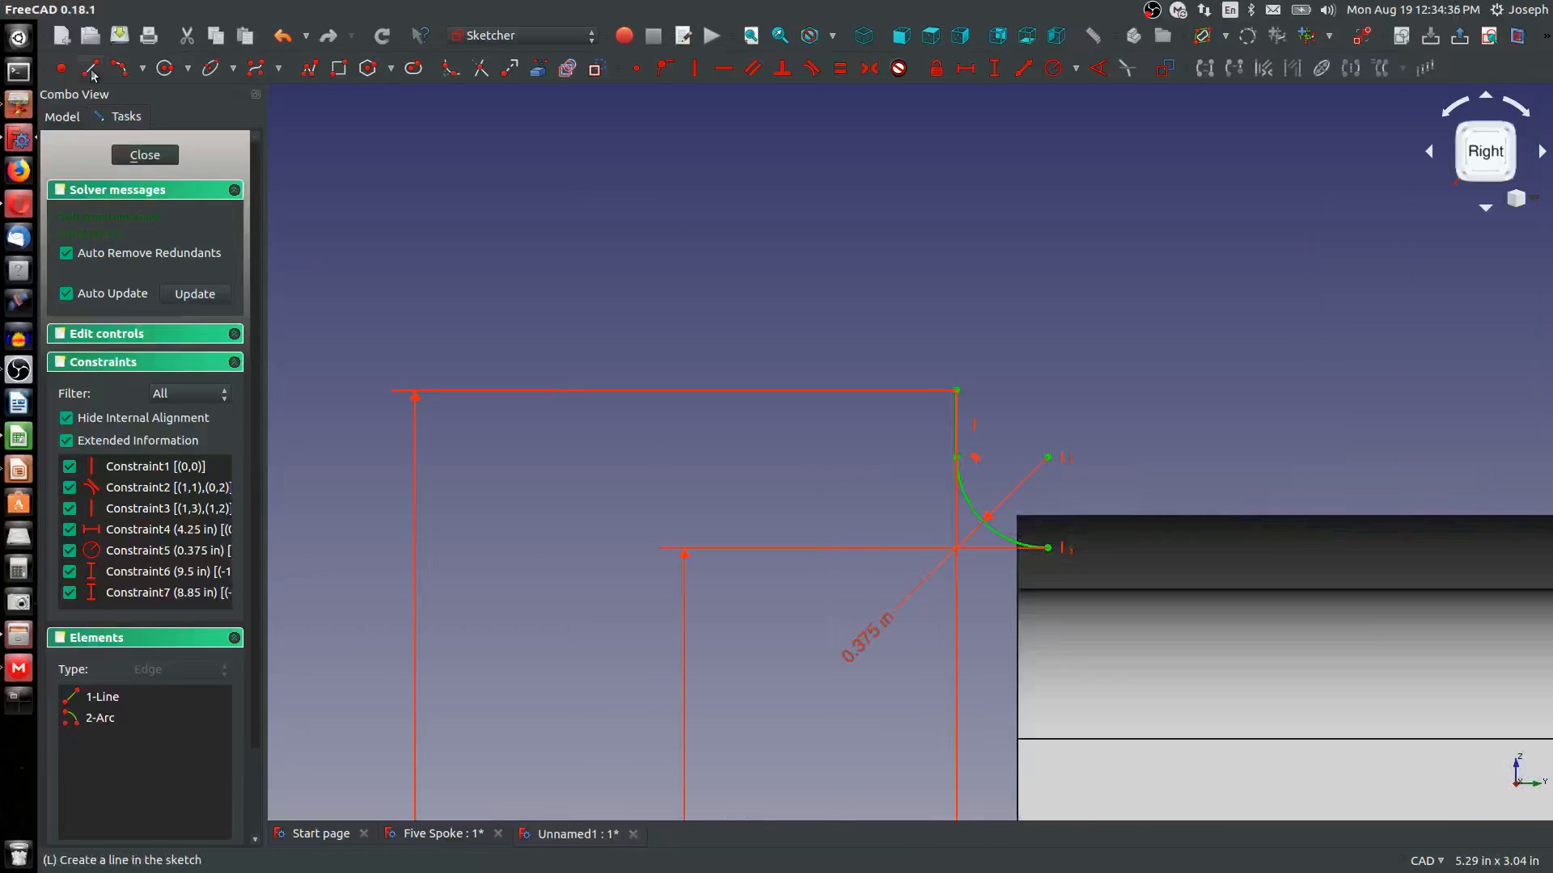
{"action": "left_click", "coordinate": [123, 71]}
{"action": "left_click", "coordinate": [1049, 548]}
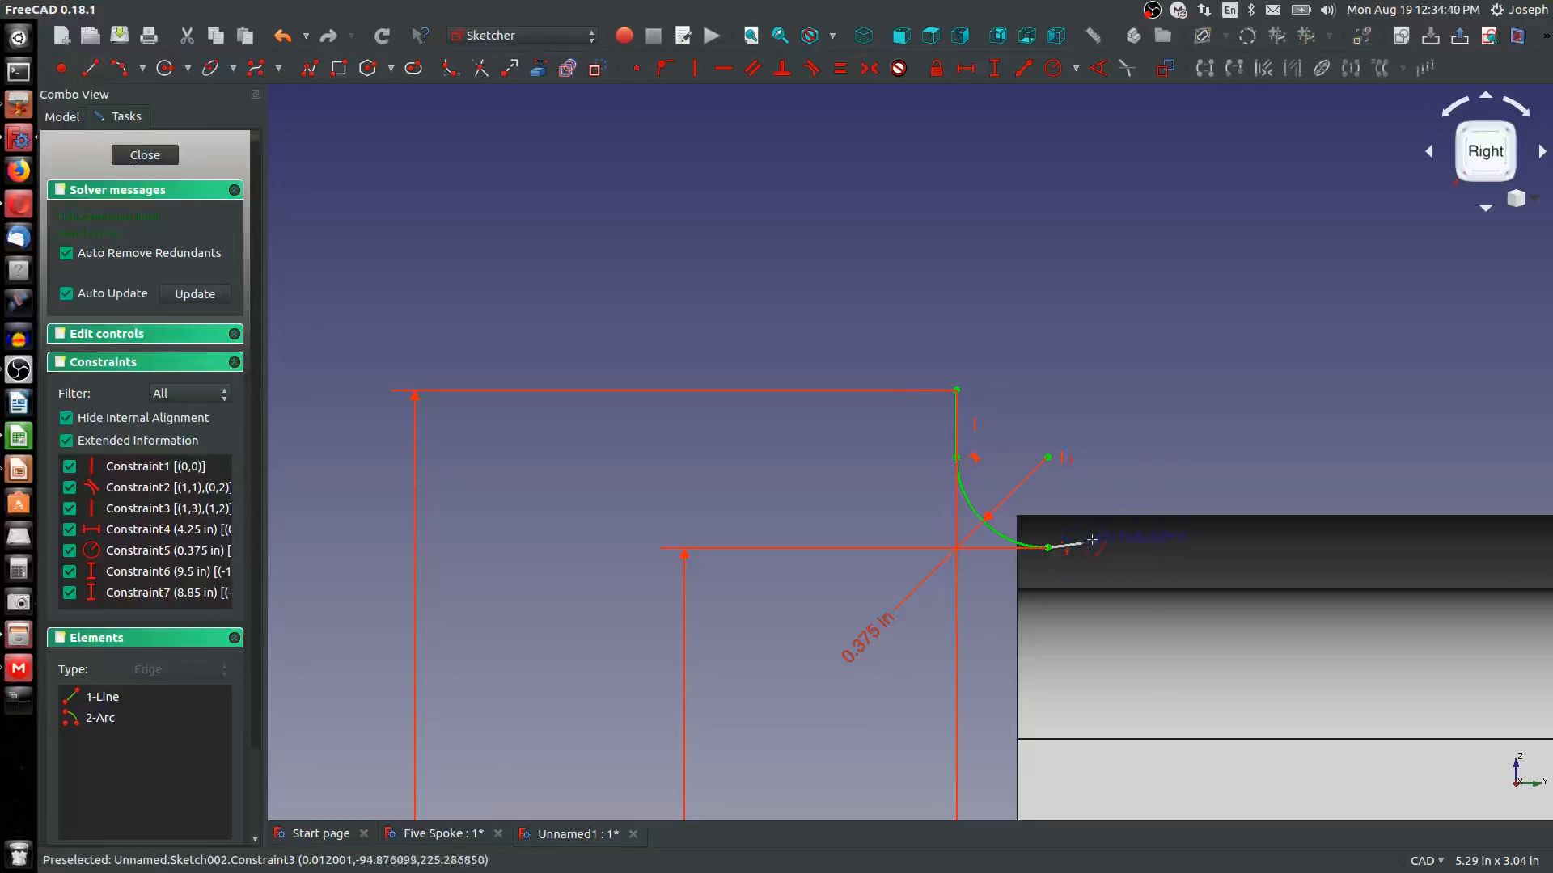
{"action": "left_click", "coordinate": [1108, 547]}
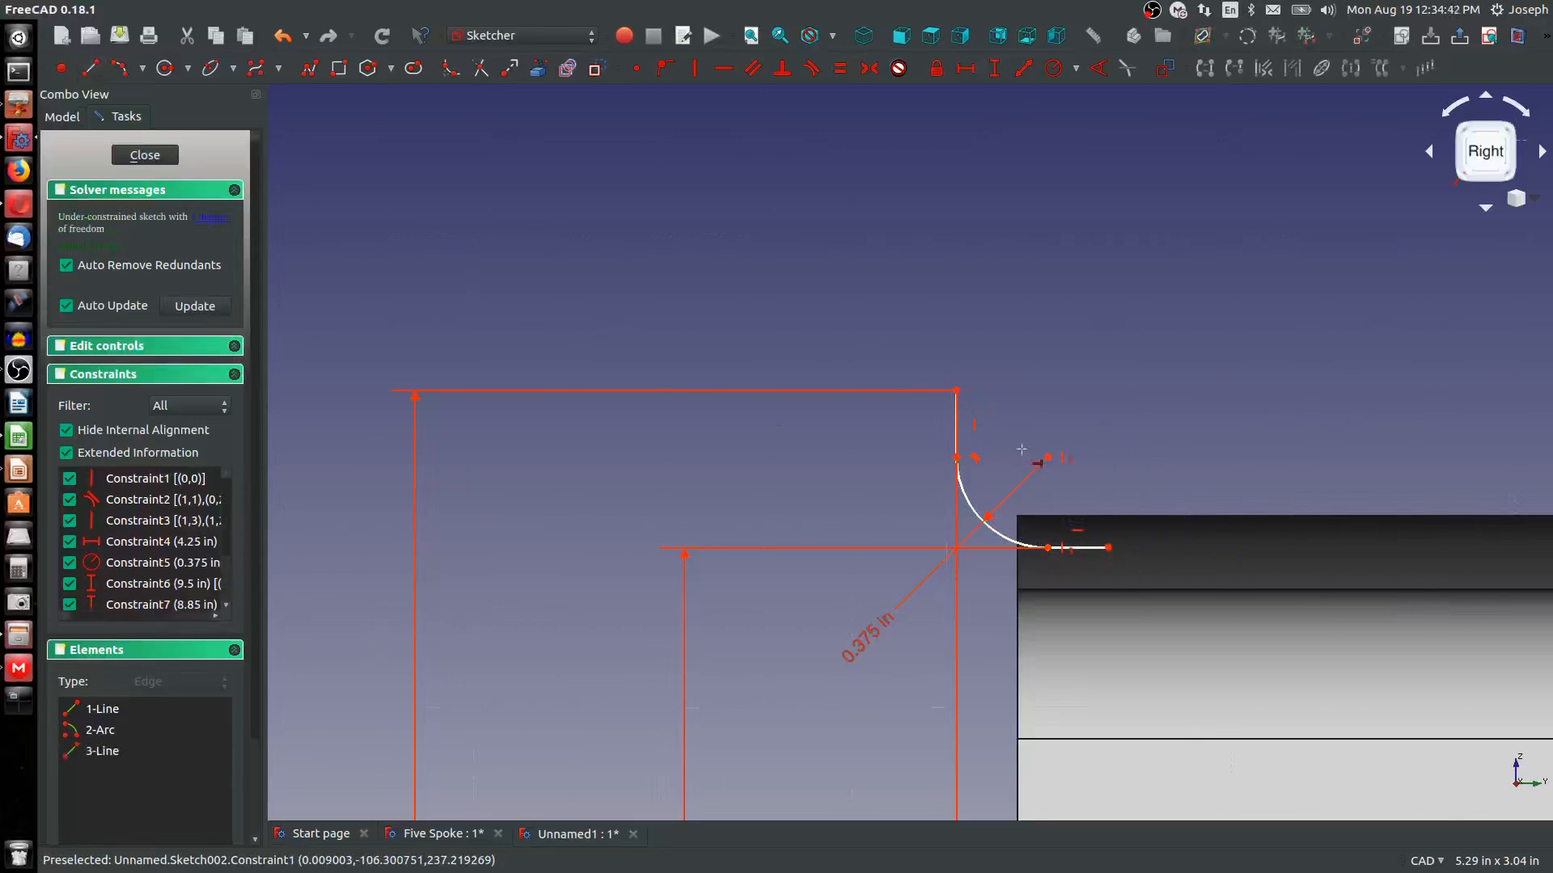
{"action": "left_click", "coordinate": [1082, 541]}
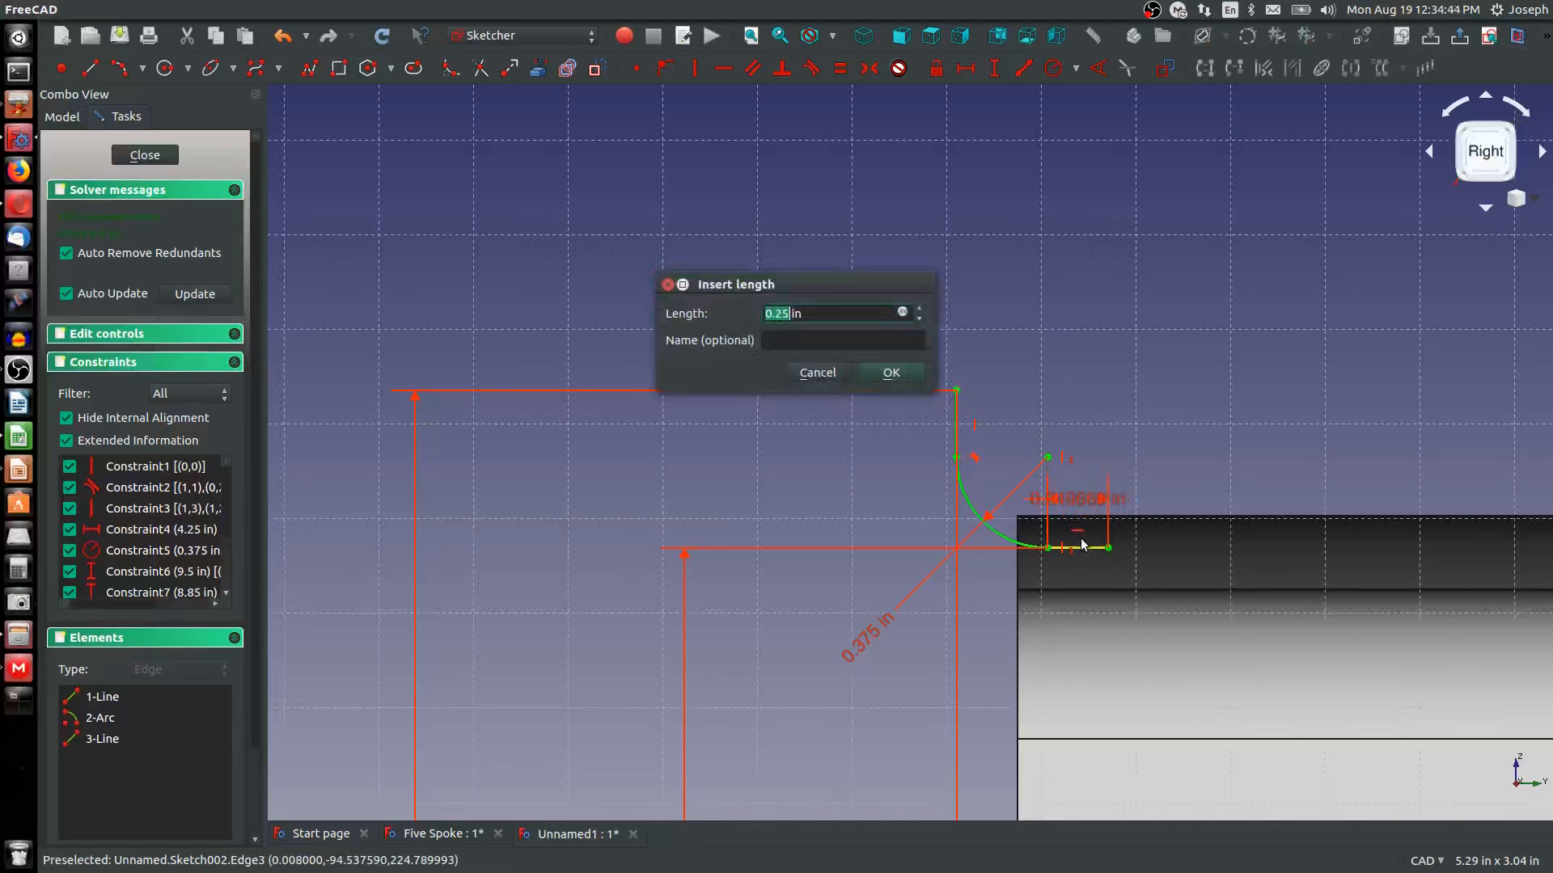
{"action": "type", "text": ".25"}
{"action": "key", "text": "Return"}
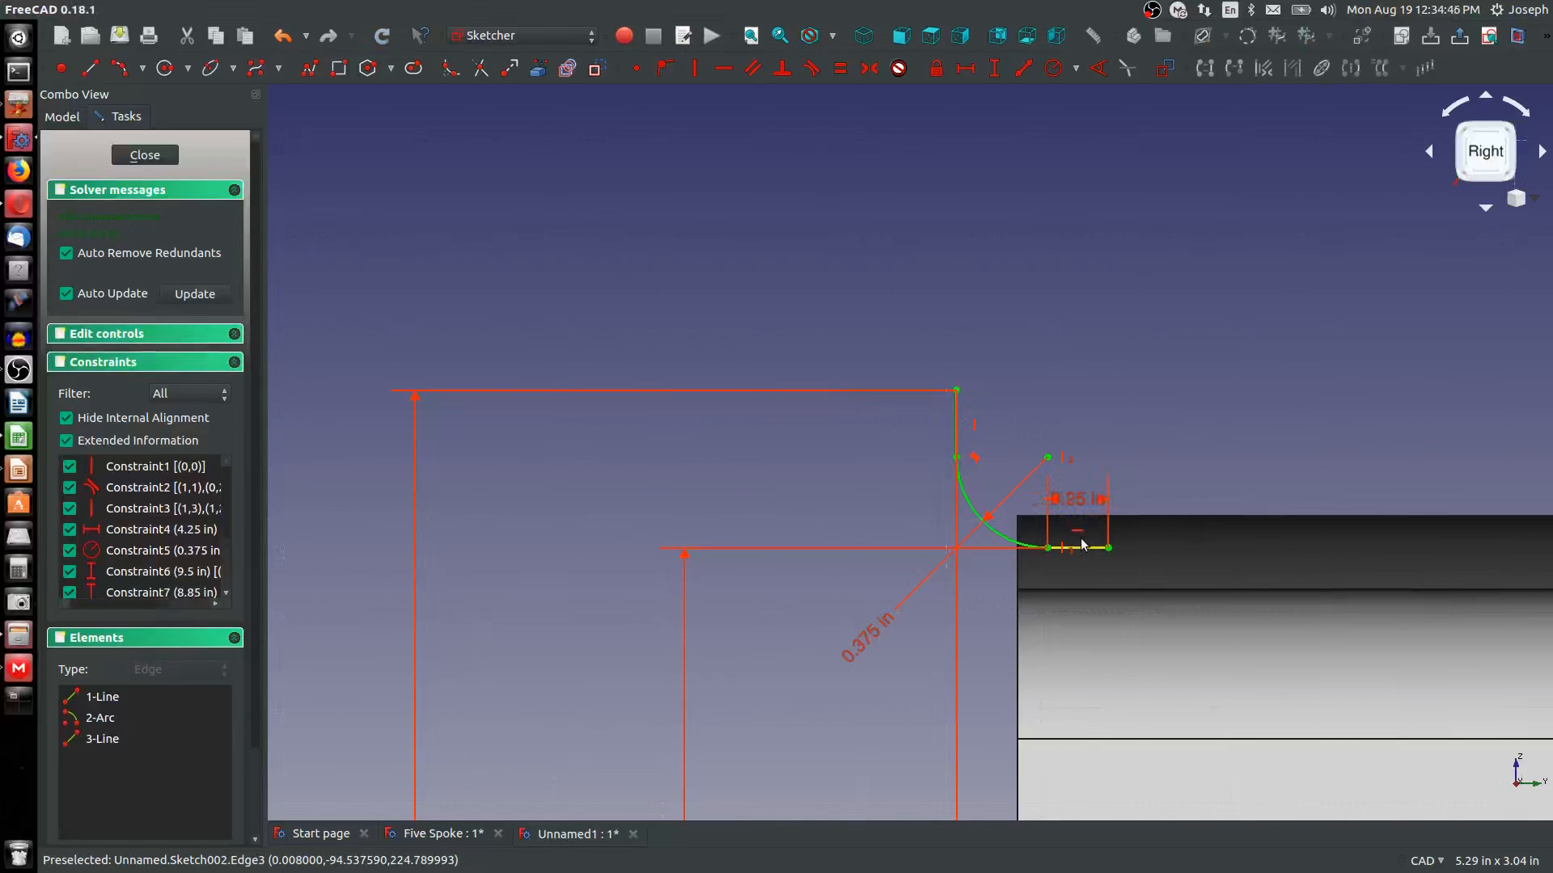
Add an arc curving downward from the 0.25 in line's free end, with its centre vertically aligned to that end
{"action": "left_click", "coordinate": [165, 68]}
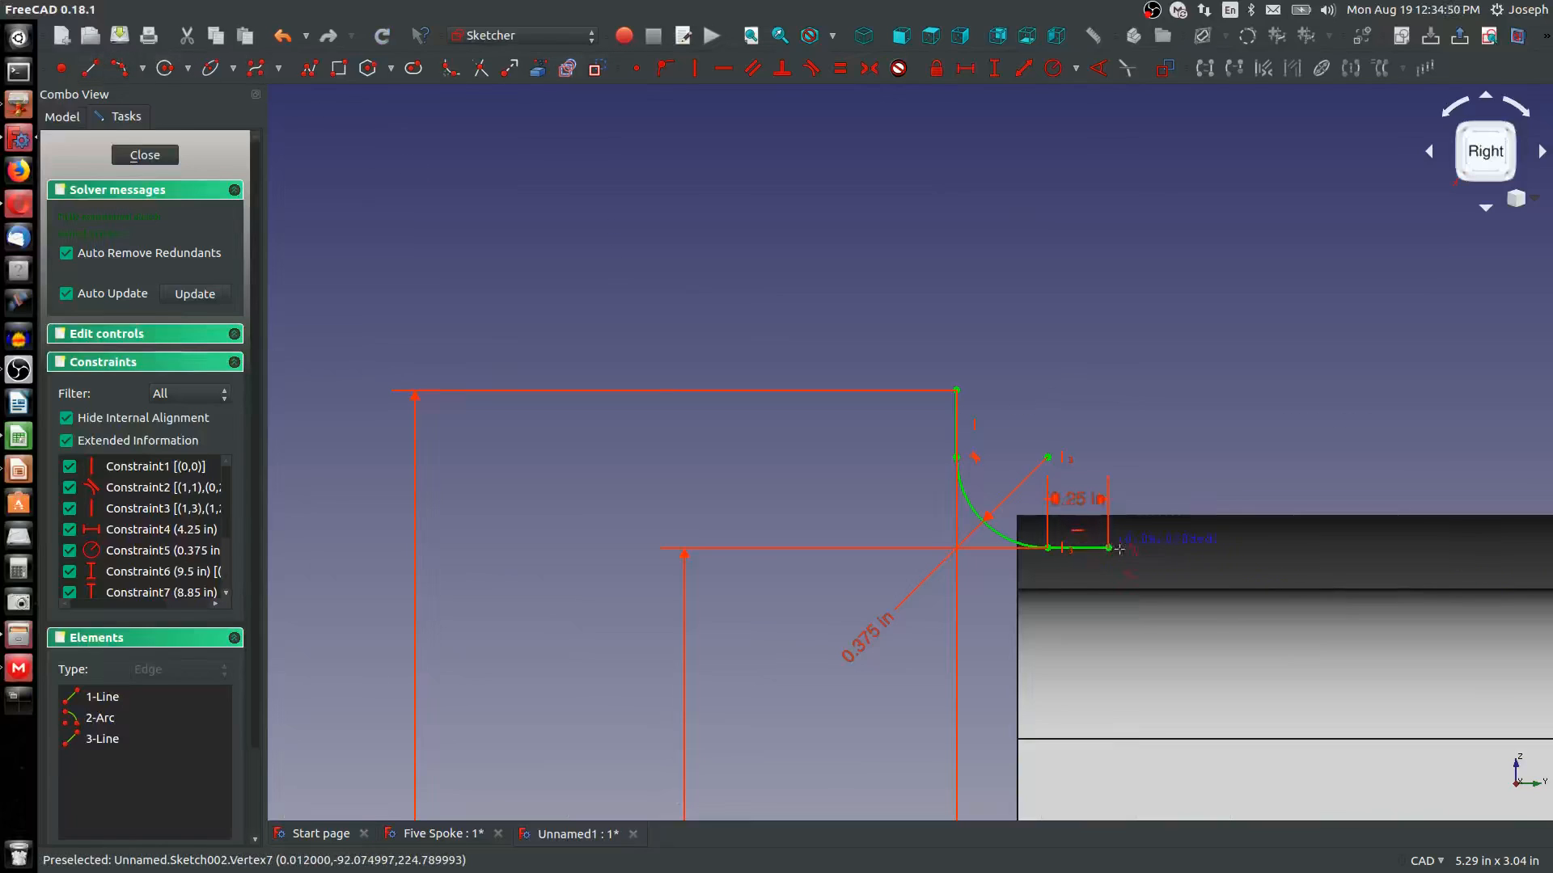
{"action": "left_click", "coordinate": [1163, 580]}
{"action": "left_click", "coordinate": [1226, 618]}
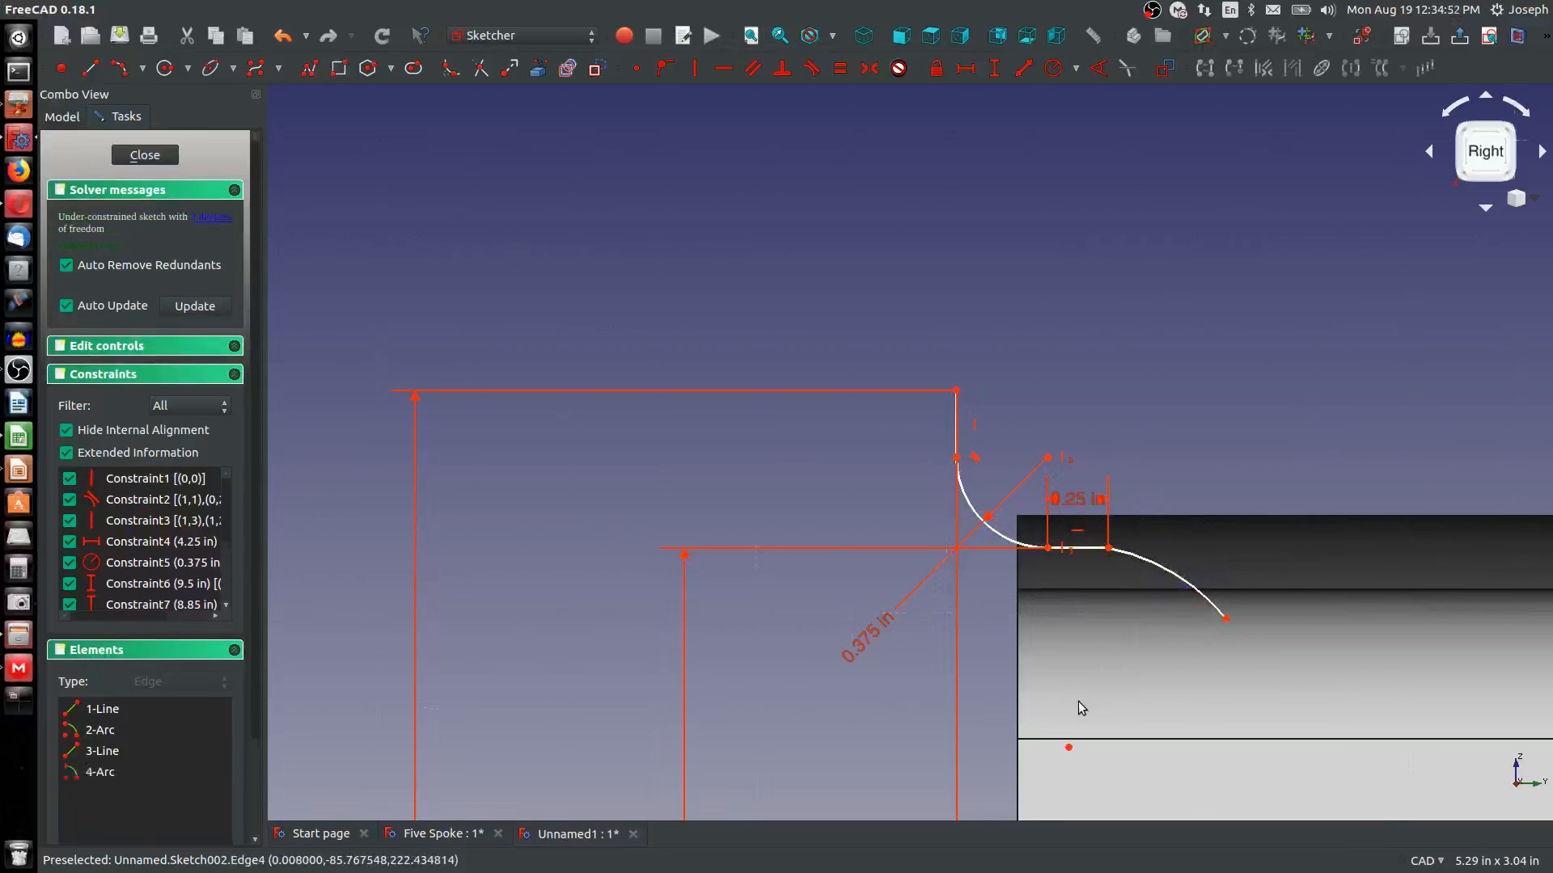
{"action": "left_click", "coordinate": [1108, 548]}
{"action": "key", "text": "v"}
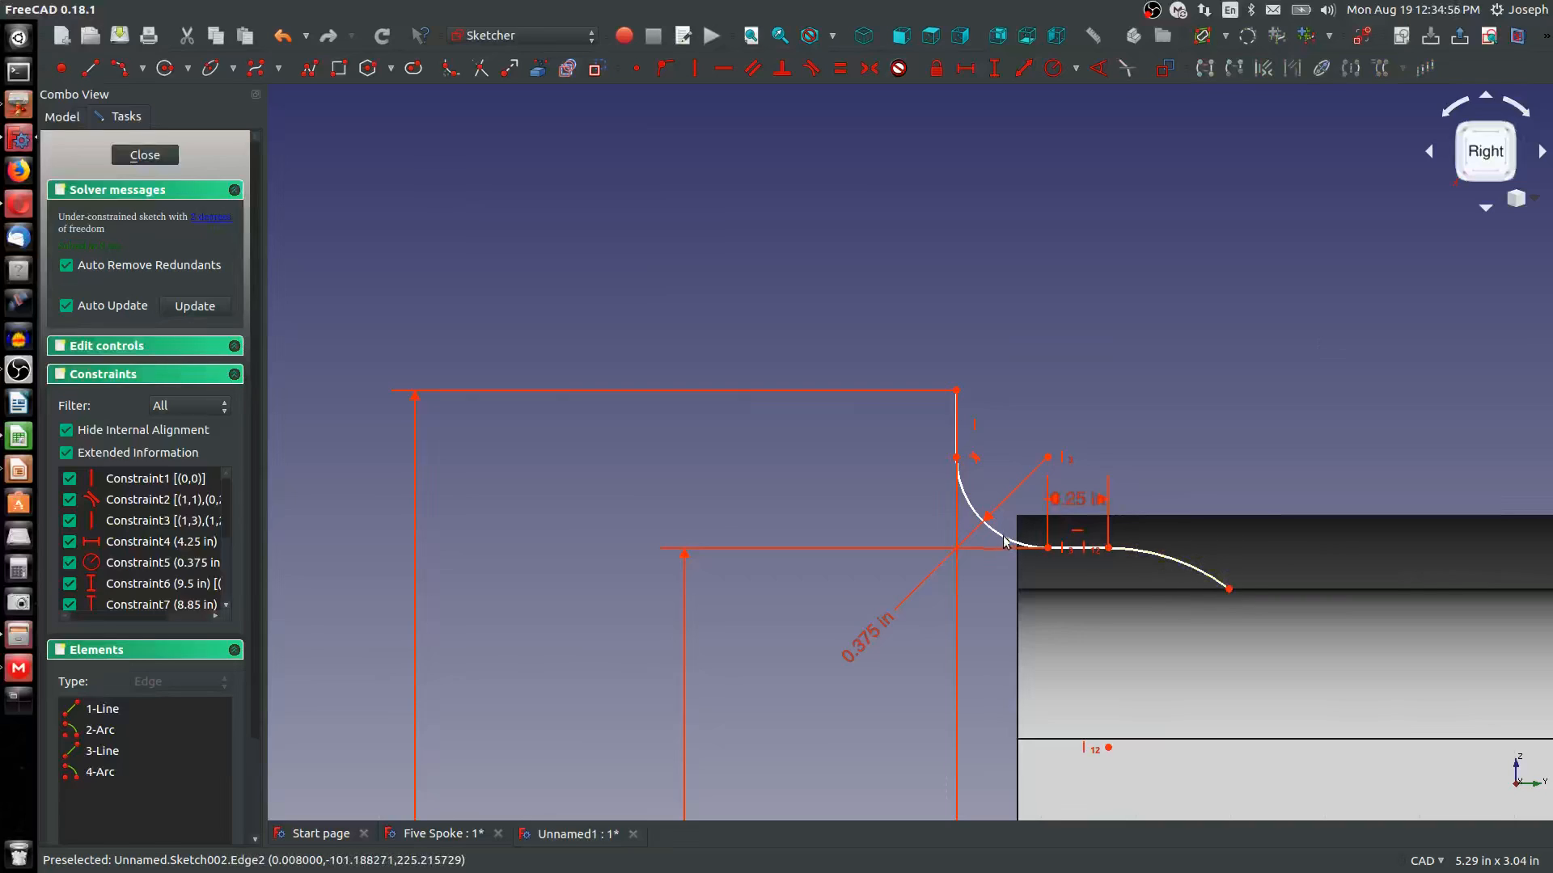
Constrain the second arc's radius equal to that of the first 0.375 in arc
{"action": "left_click", "coordinate": [1006, 542]}
{"action": "key", "text": "p"}
{"action": "left_click", "coordinate": [897, 363]}
{"action": "left_click", "coordinate": [1158, 556]}
{"action": "key", "text": "e"}
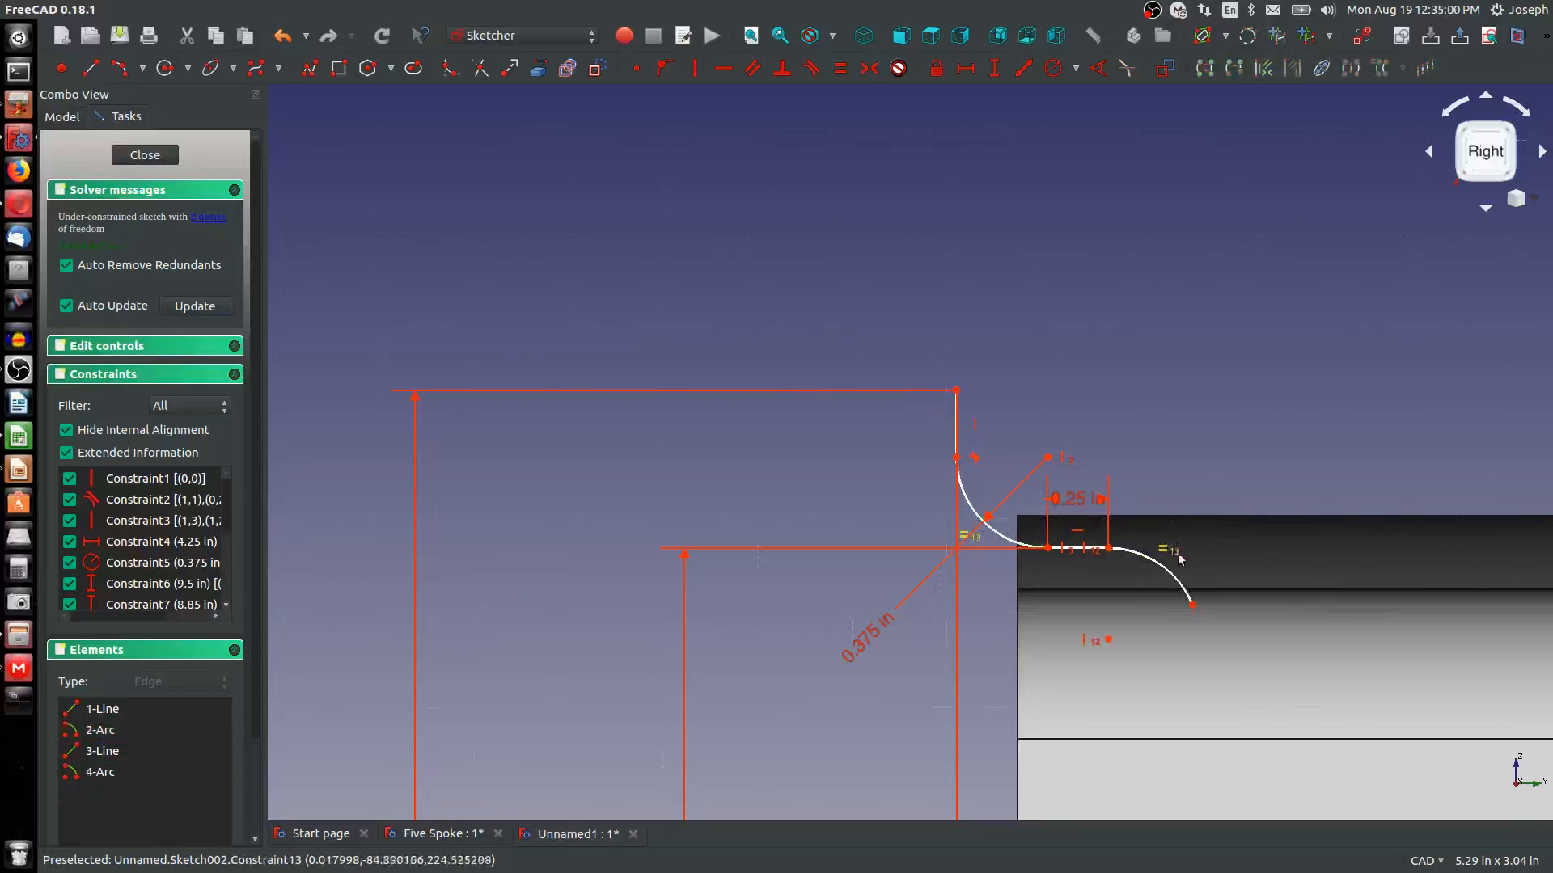
Draw a line sloping down from the second arc's free end and set its angle to the vertical line to 45 deg
{"action": "scroll", "coordinate": [1173, 566], "scroll_direction": "down", "scroll_amount": 3}
{"action": "middle_click_drag", "start_coordinate": [1117, 574], "coordinate": [480, 531]}
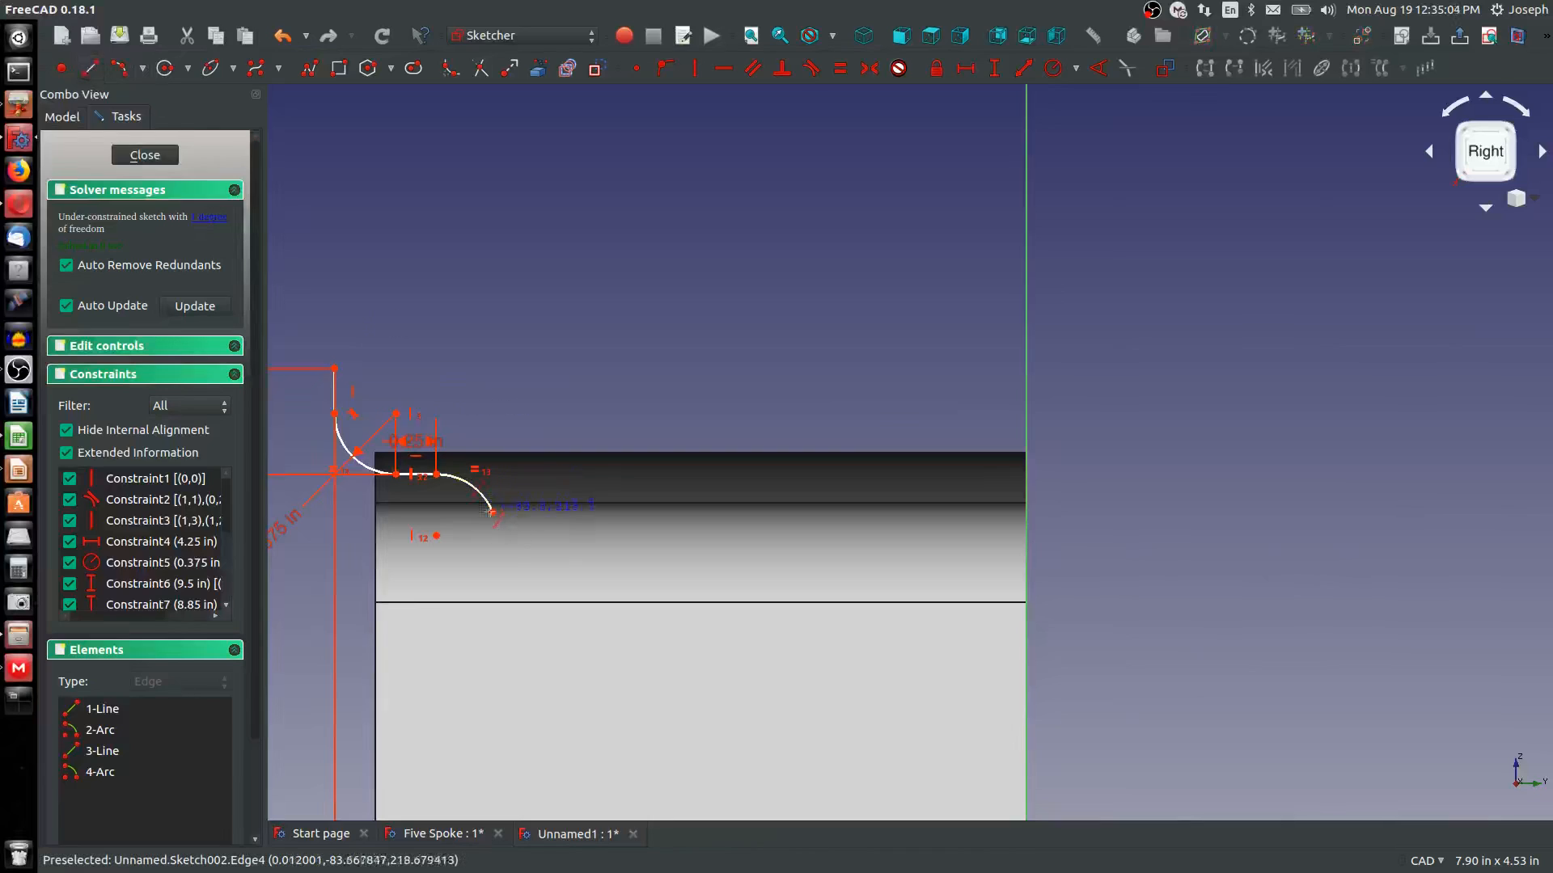
{"action": "left_click", "coordinate": [493, 512]}
{"action": "left_click", "coordinate": [527, 574]}
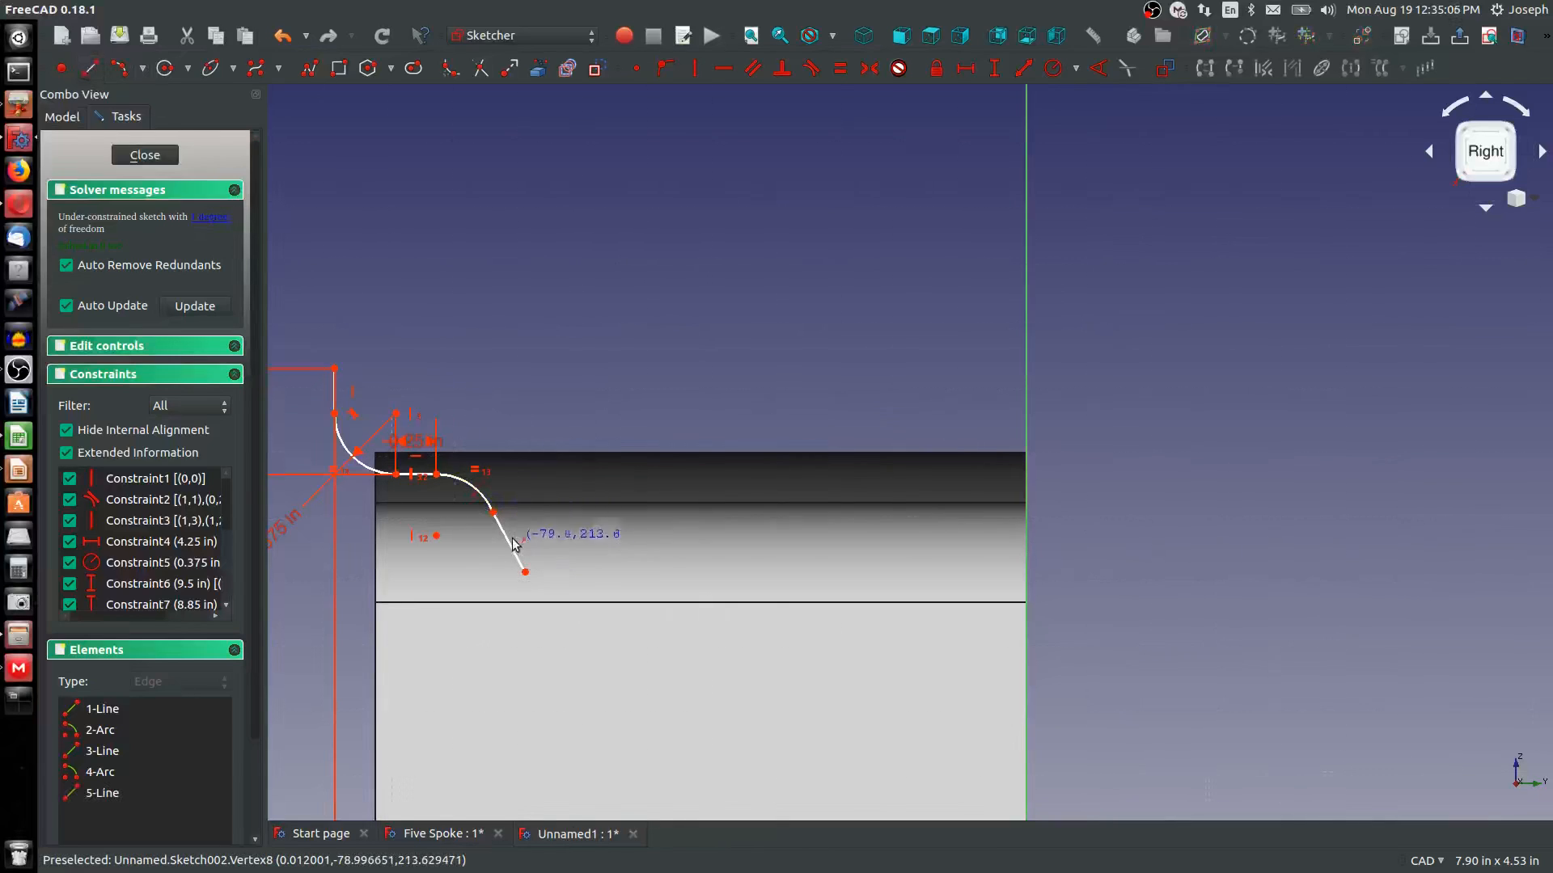
{"action": "scroll", "coordinate": [485, 534], "scroll_direction": "down", "scroll_amount": 2}
{"action": "scroll", "coordinate": [428, 509], "scroll_direction": "up", "scroll_amount": 1}
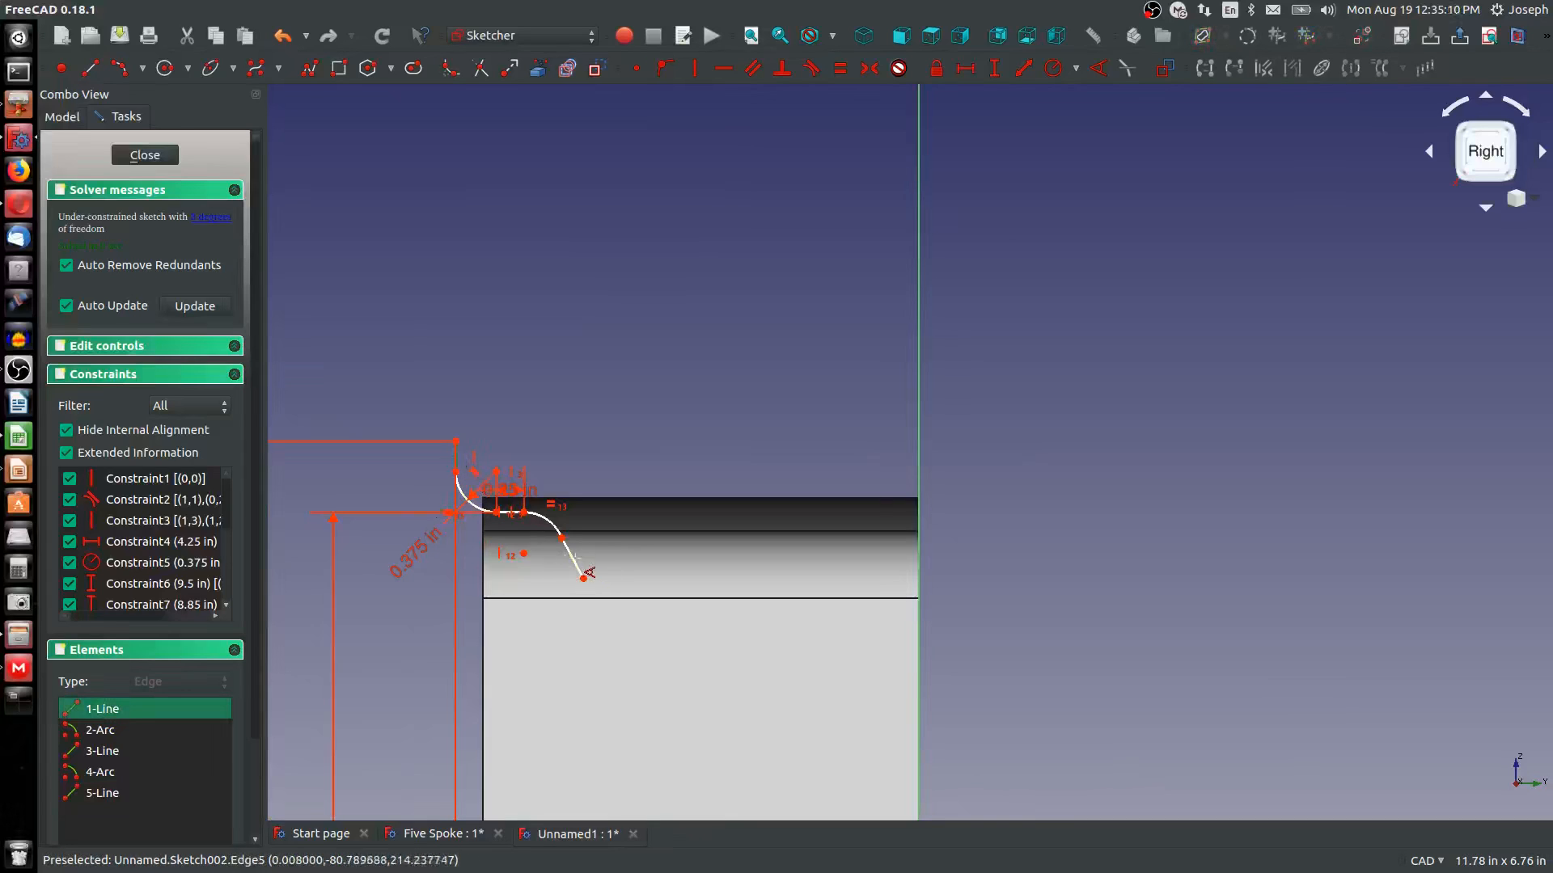
{"action": "left_click", "coordinate": [579, 564]}
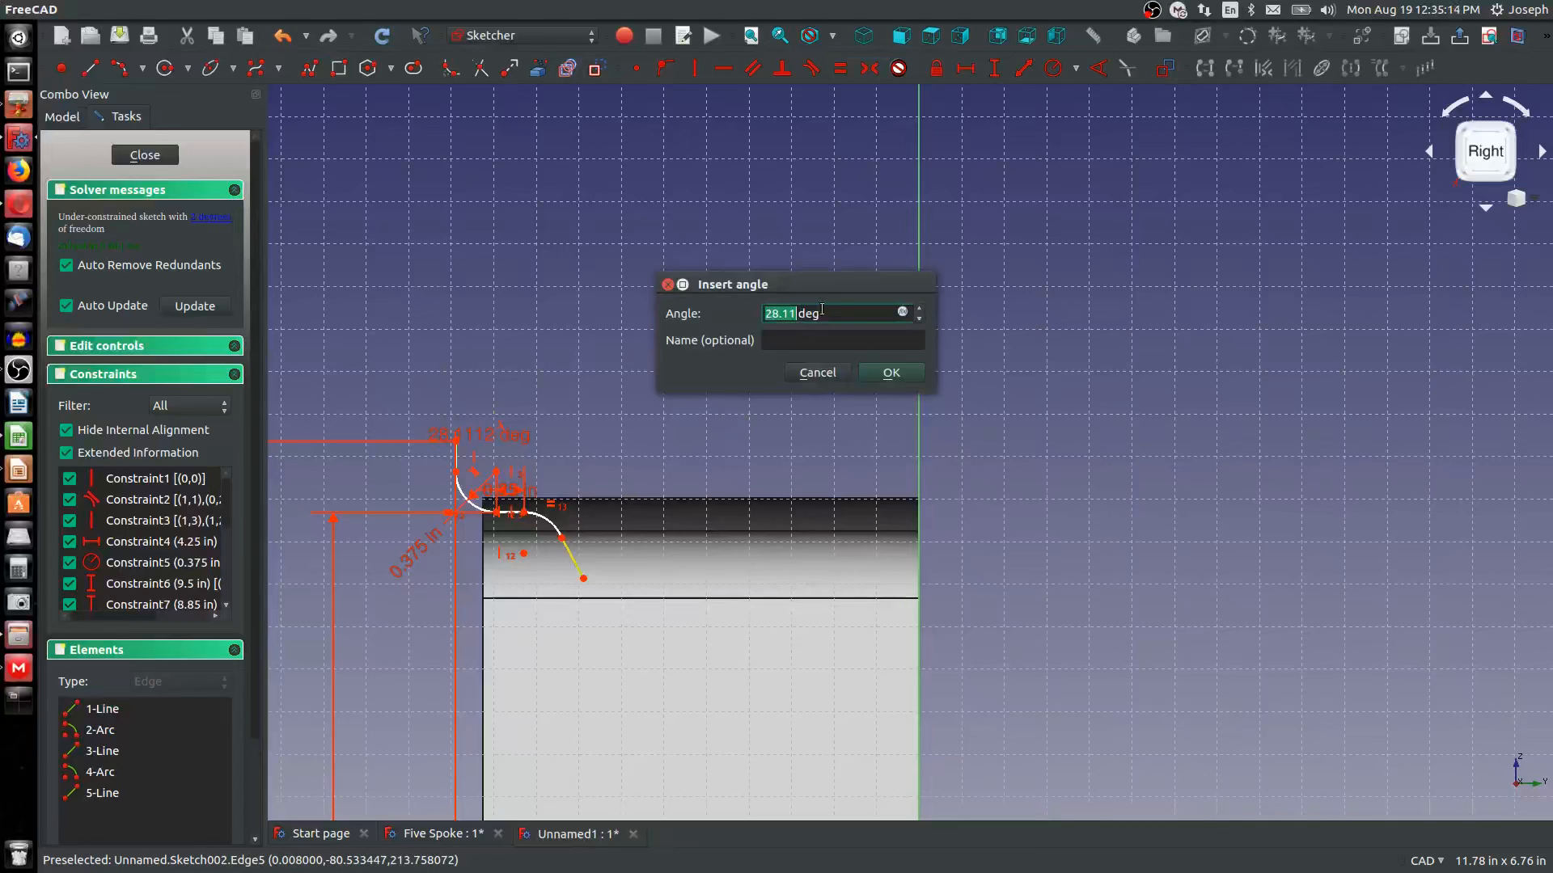
{"action": "type", "text": "45"}
{"action": "key", "text": "Return"}
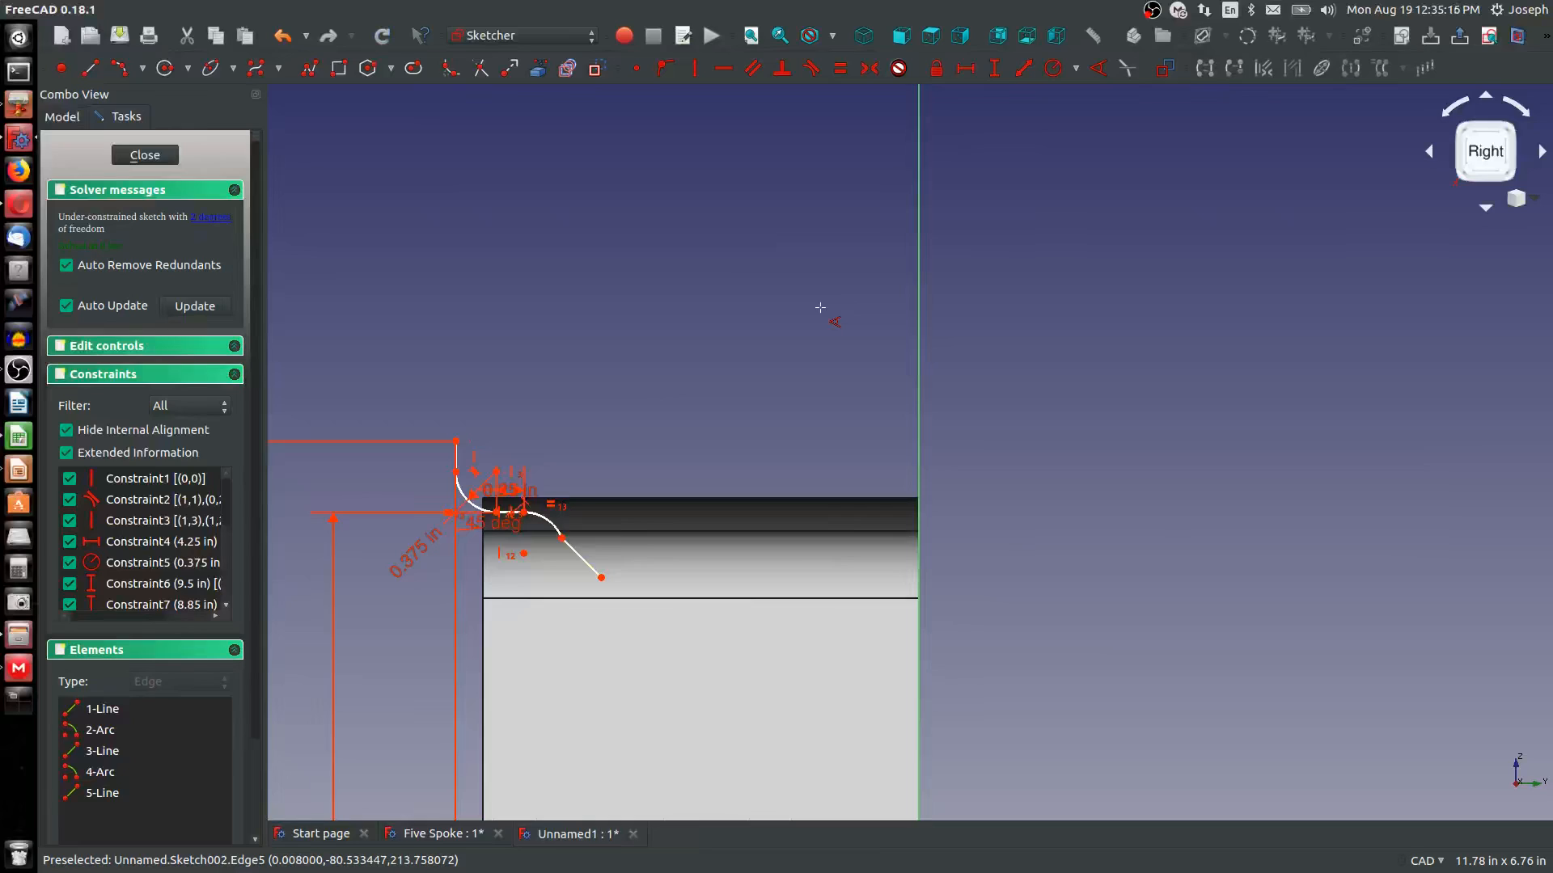
Make the sloped line tangent to the second arc and shorten the line by moving its free end
{"action": "scroll", "coordinate": [578, 570], "scroll_direction": "up", "scroll_amount": 4}
{"action": "left_click", "coordinate": [582, 545]}
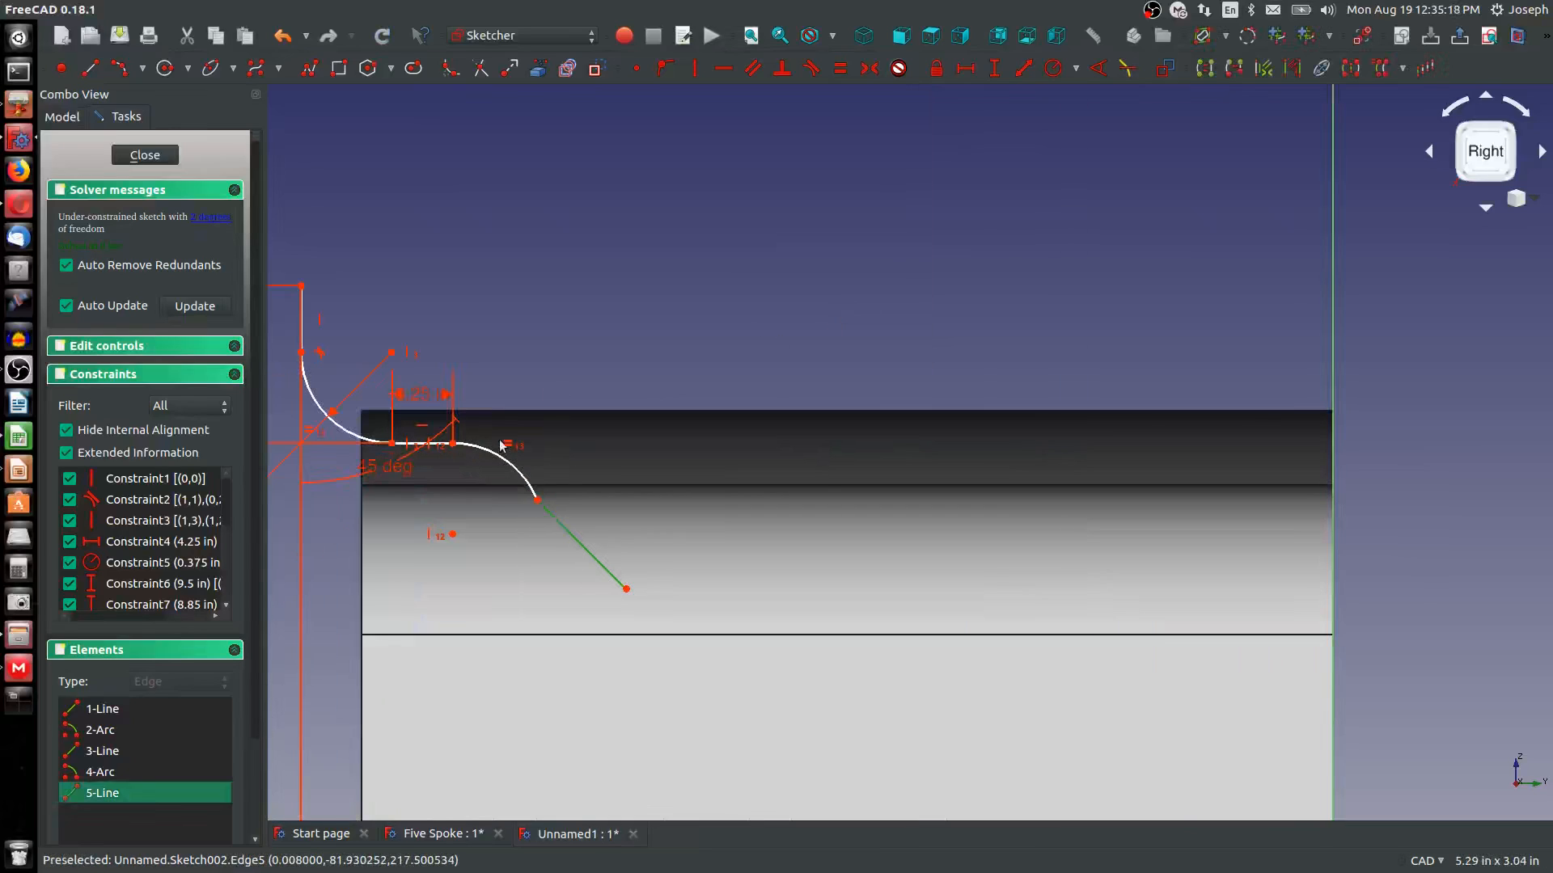
{"action": "left_click", "coordinate": [517, 477]}
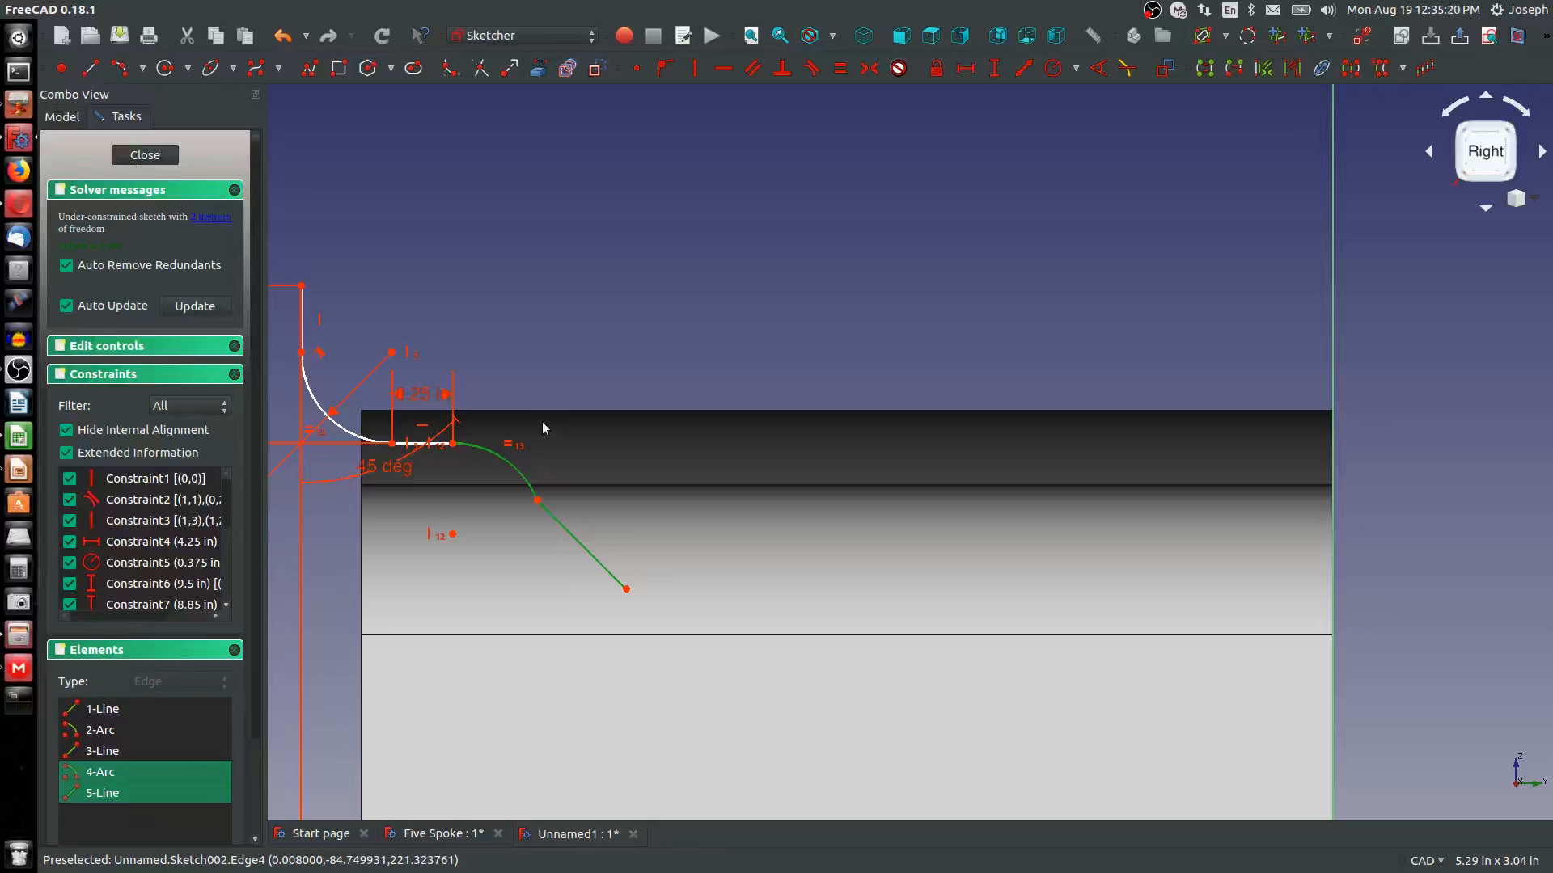
{"action": "key", "text": "t"}
{"action": "key", "text": "Return"}
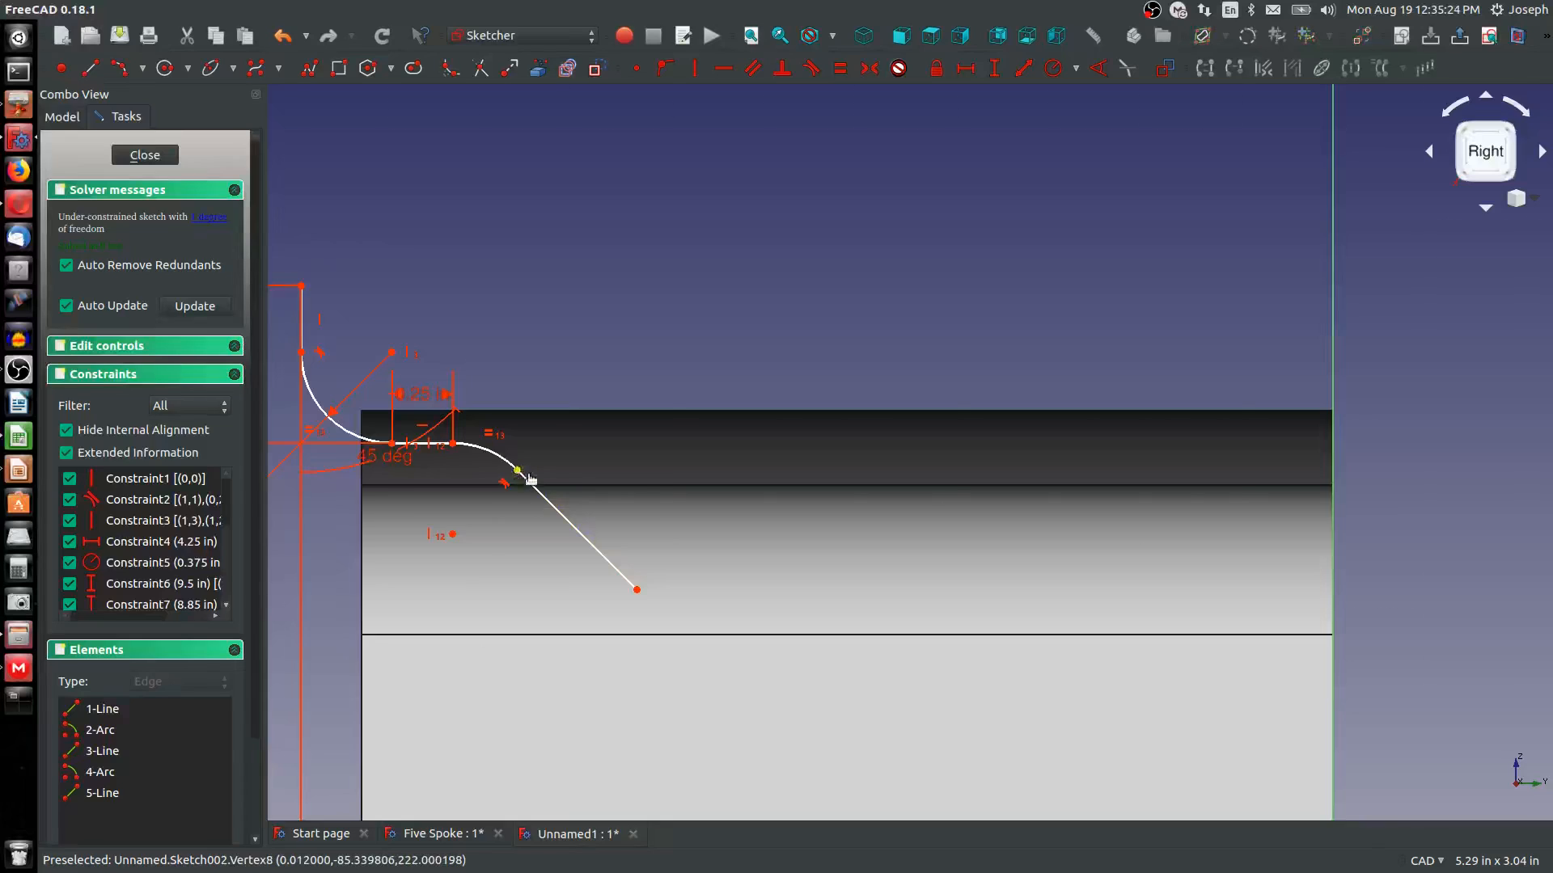
{"action": "mouse_move", "coordinate": [635, 591]}
{"action": "left_mouse_down"}
{"action": "mouse_move", "coordinate": [544, 518]}
{"action": "mouse_move", "coordinate": [575, 555]}
{"action": "mouse_move", "coordinate": [606, 547]}
{"action": "left_mouse_up"}
Add a third arc from the sloped line's lower end, flattening out toward the wheel's centre plane, and make it tangent to that line
{"action": "scroll", "coordinate": [599, 547], "scroll_direction": "down", "scroll_amount": 4}
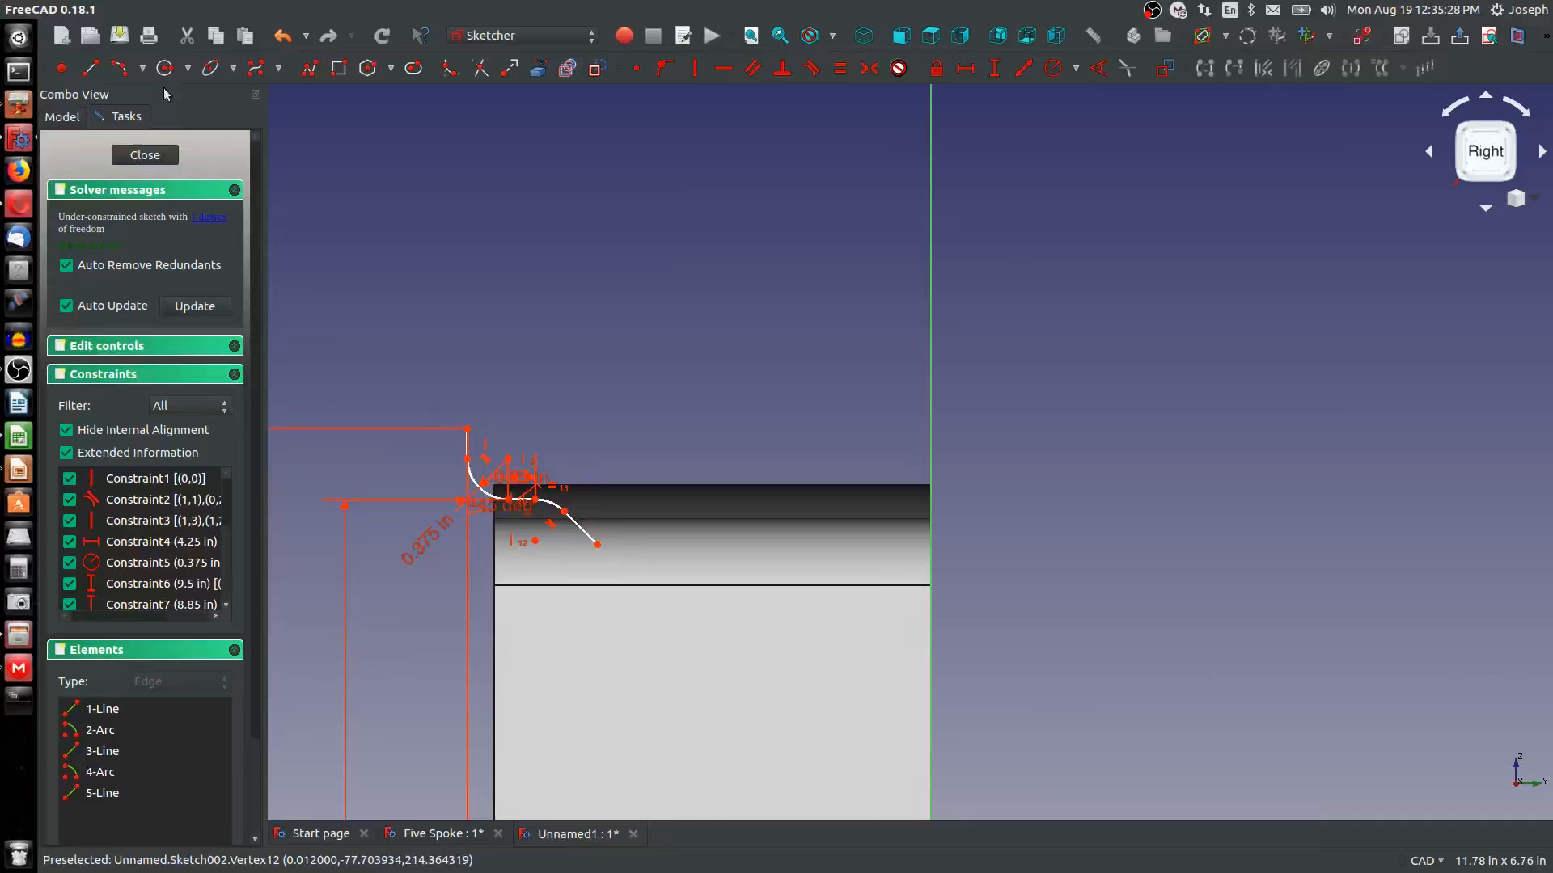
{"action": "left_click", "coordinate": [119, 68]}
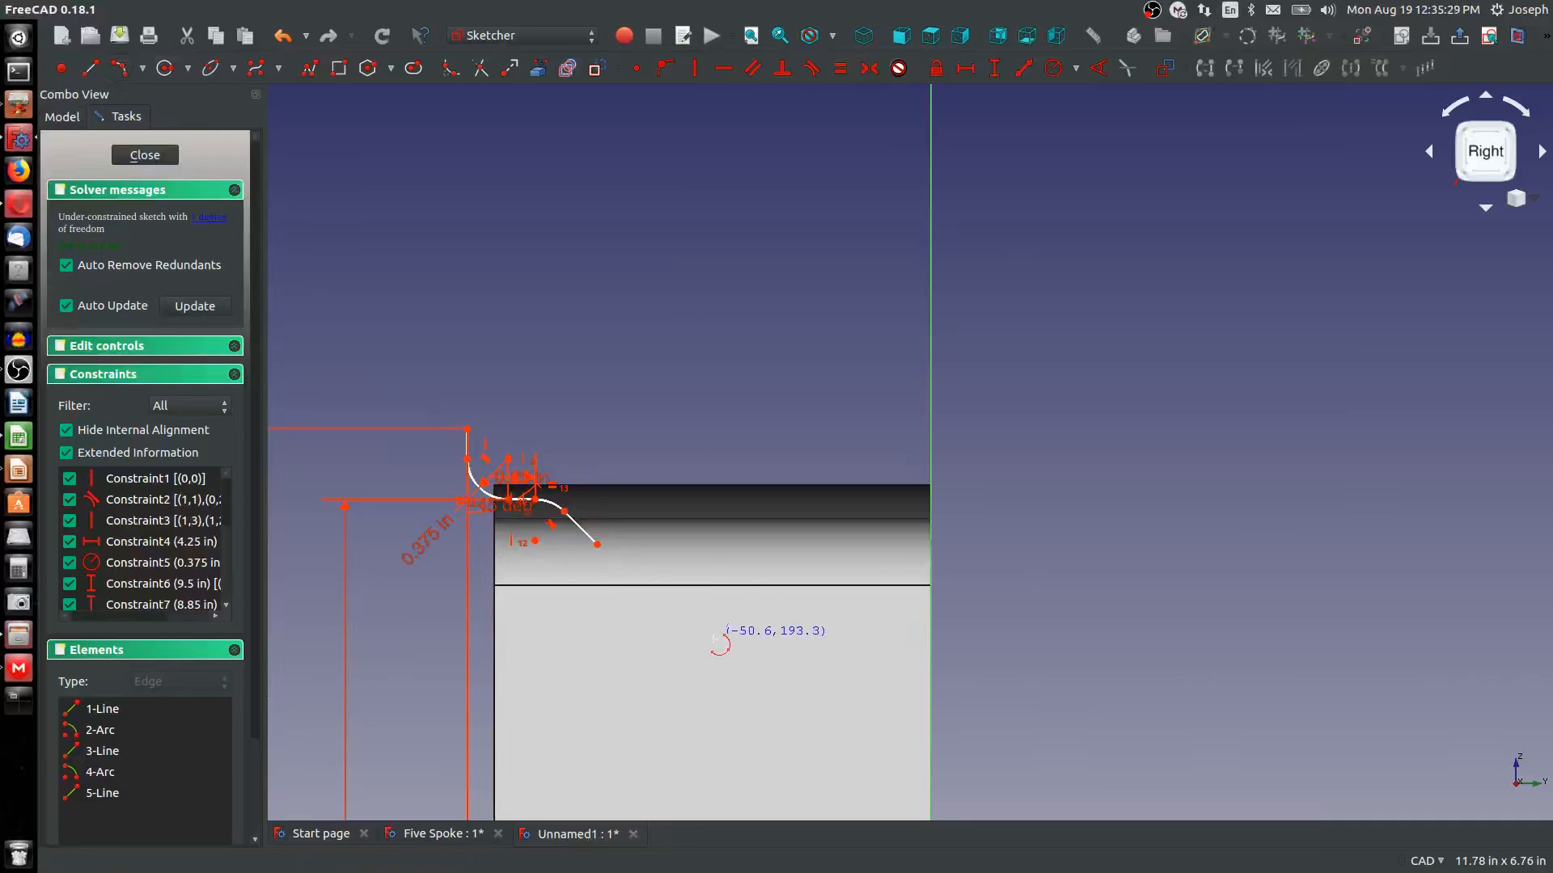
{"action": "left_click", "coordinate": [597, 544]}
{"action": "left_click", "coordinate": [656, 584]}
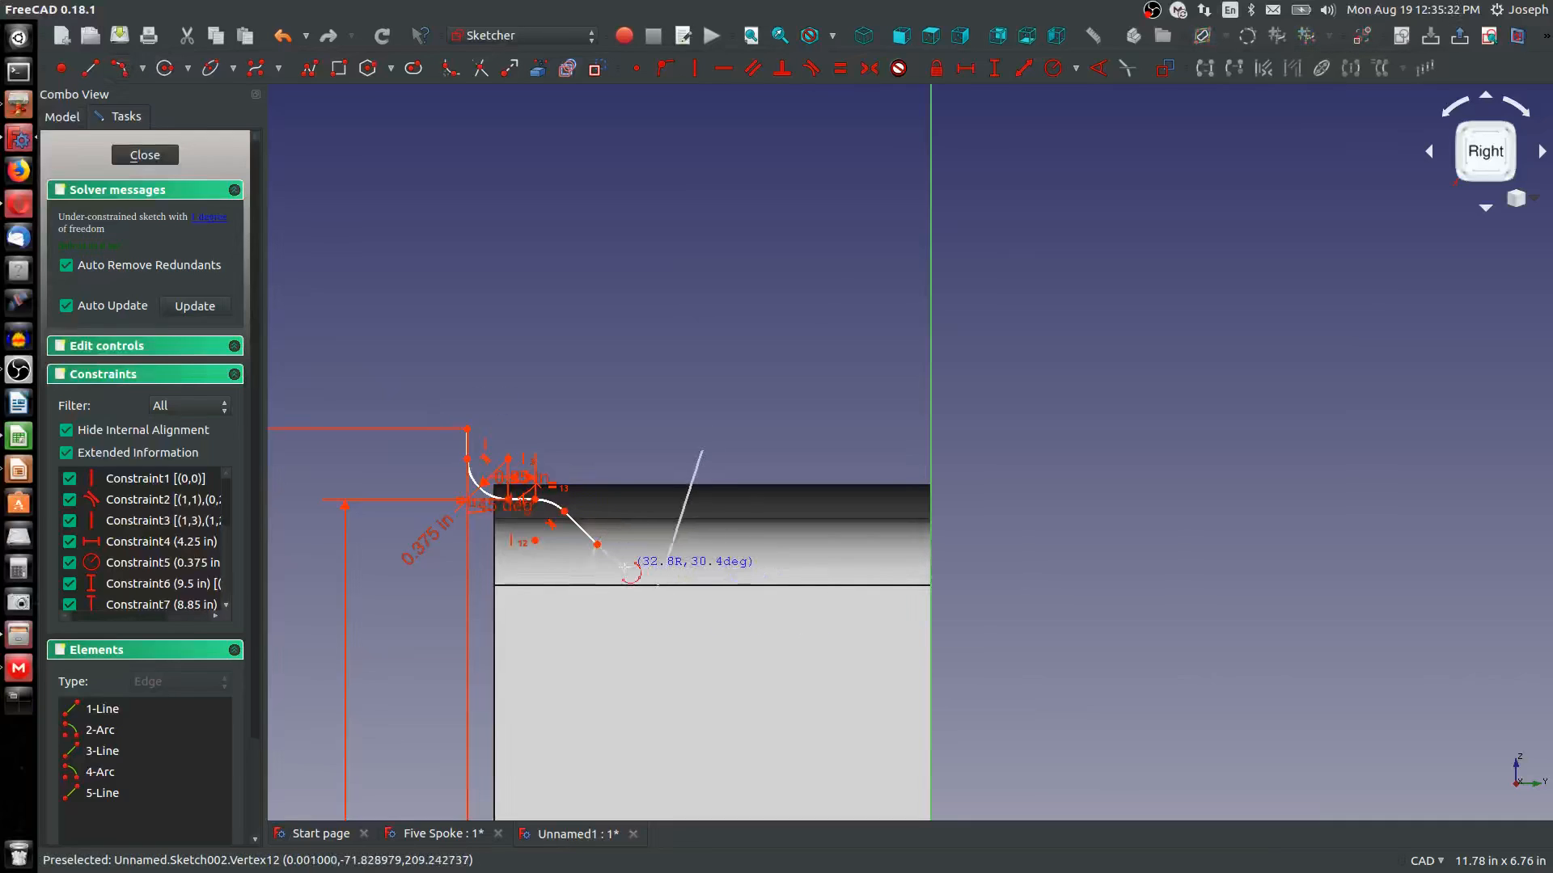
{"action": "left_click", "coordinate": [624, 566]}
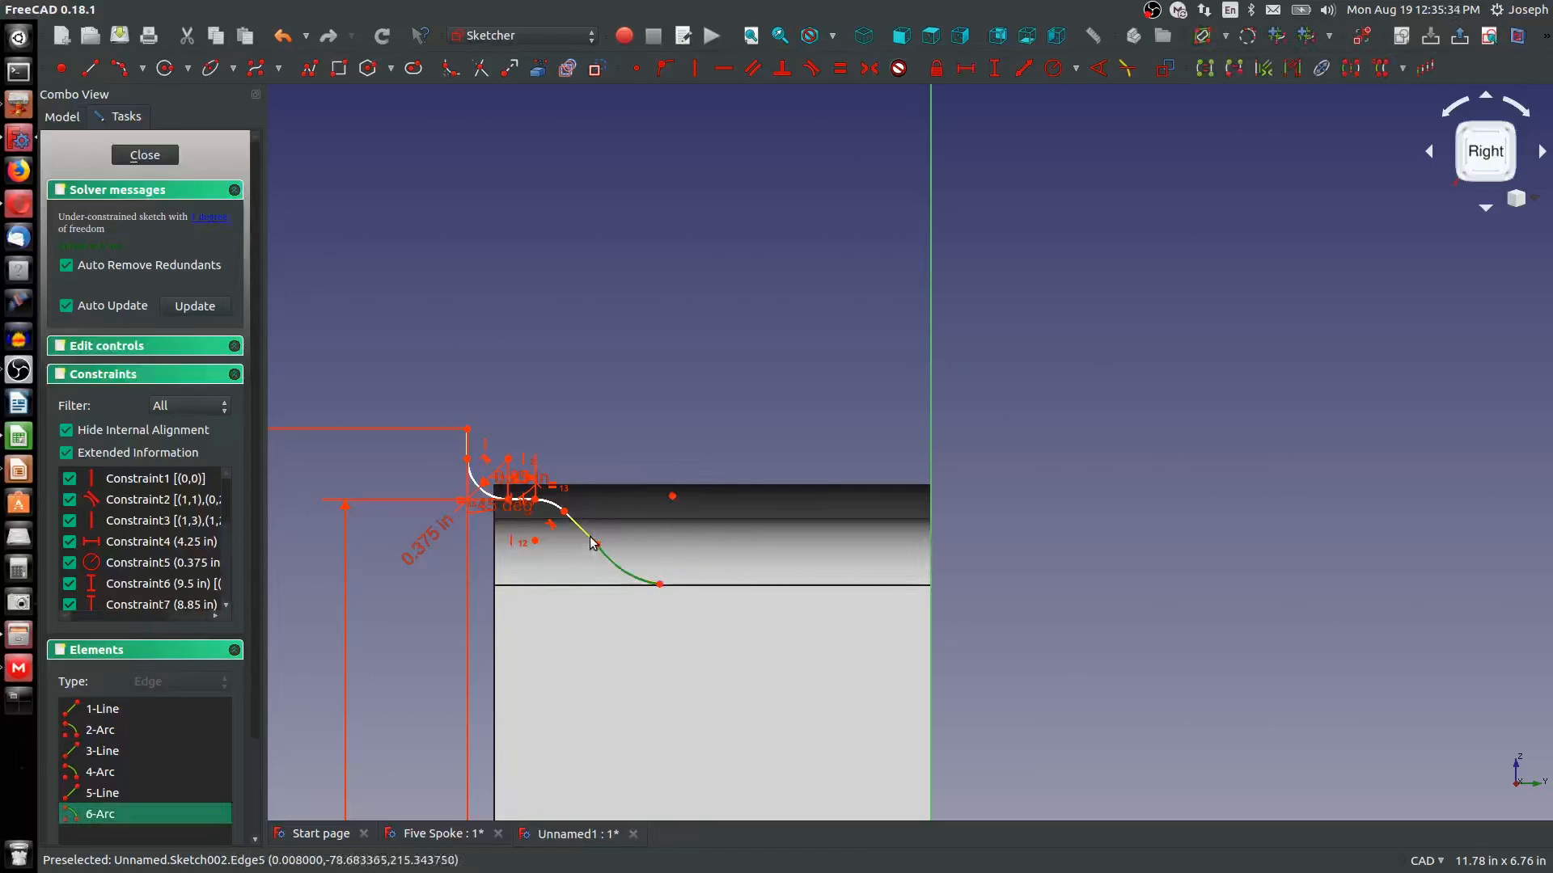
{"action": "left_click", "coordinate": [590, 537]}
{"action": "key", "text": "t"}
{"action": "left_click", "coordinate": [954, 361]}
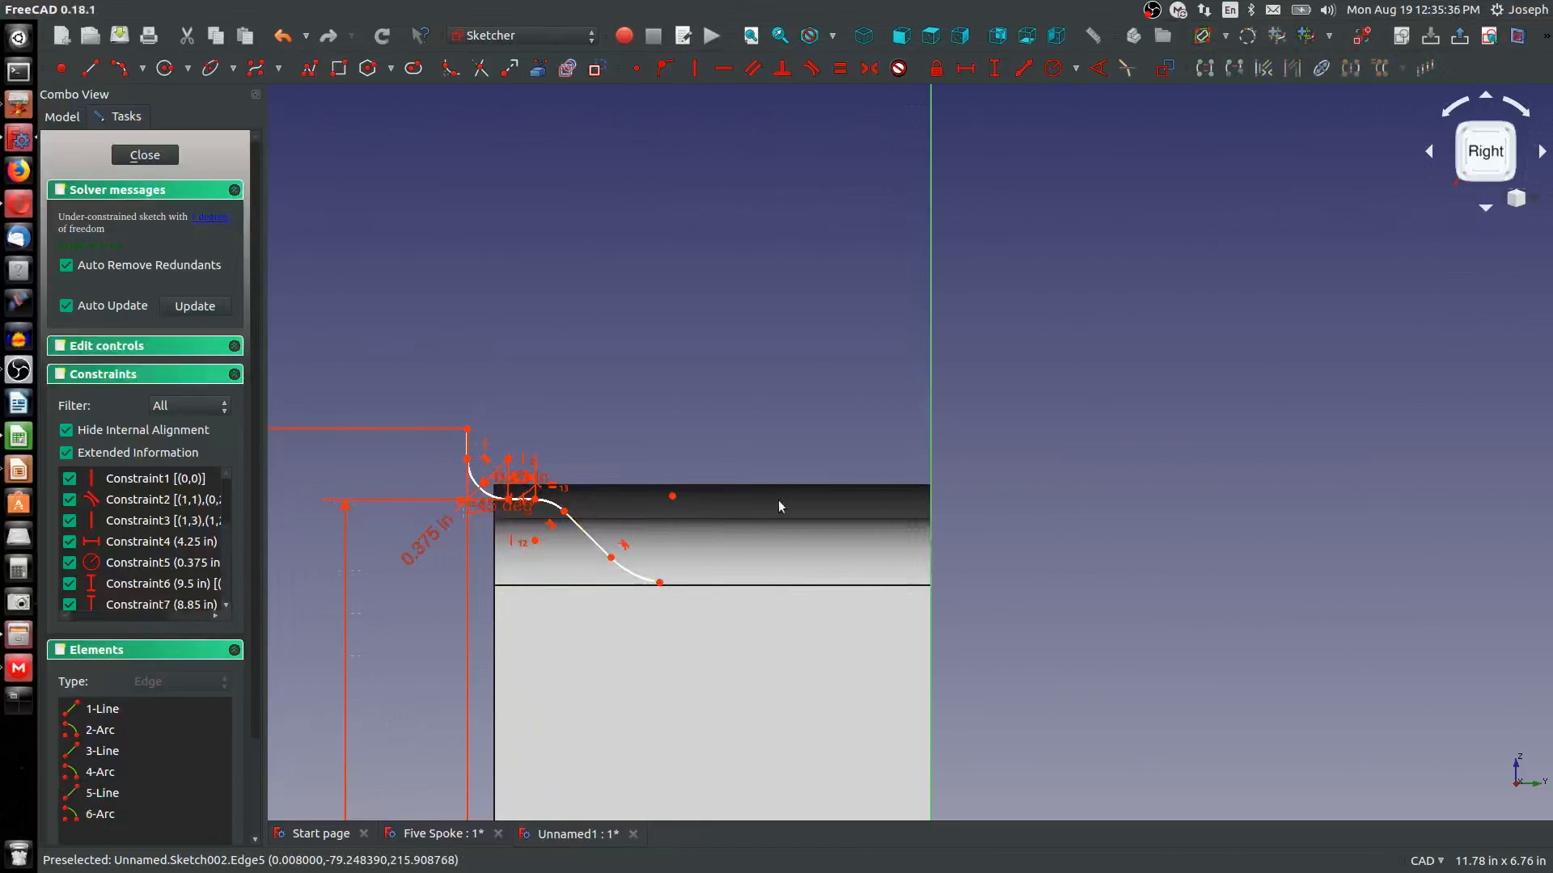
Align the third arc's free end vertically with its centre and constrain its radius equal to the second arc's
{"action": "left_click", "coordinate": [672, 495]}
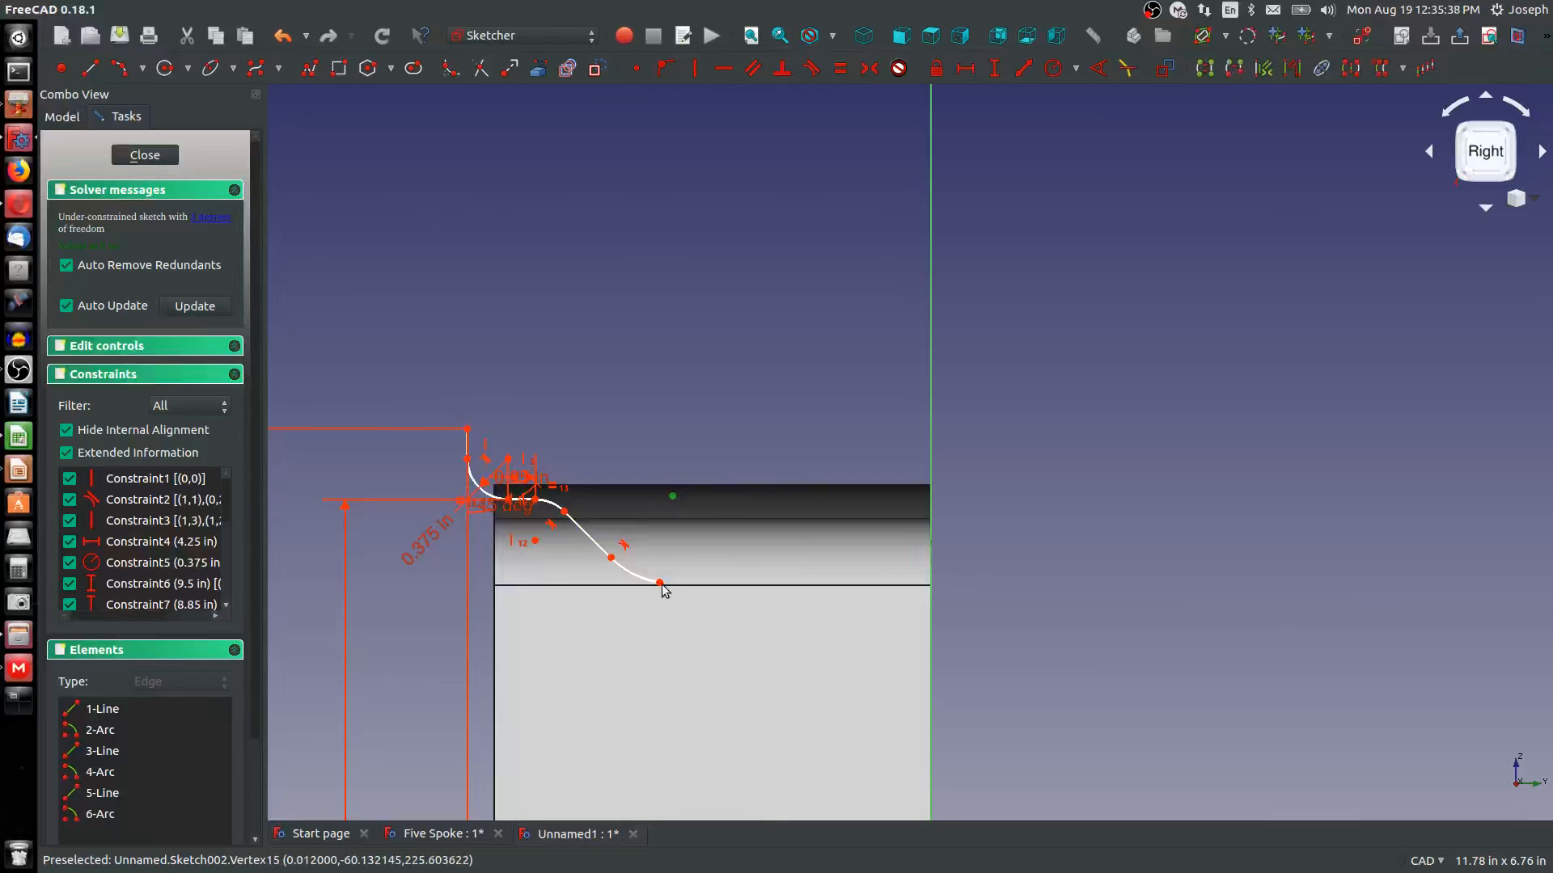
{"action": "left_click", "coordinate": [660, 582]}
{"action": "key", "text": "v"}
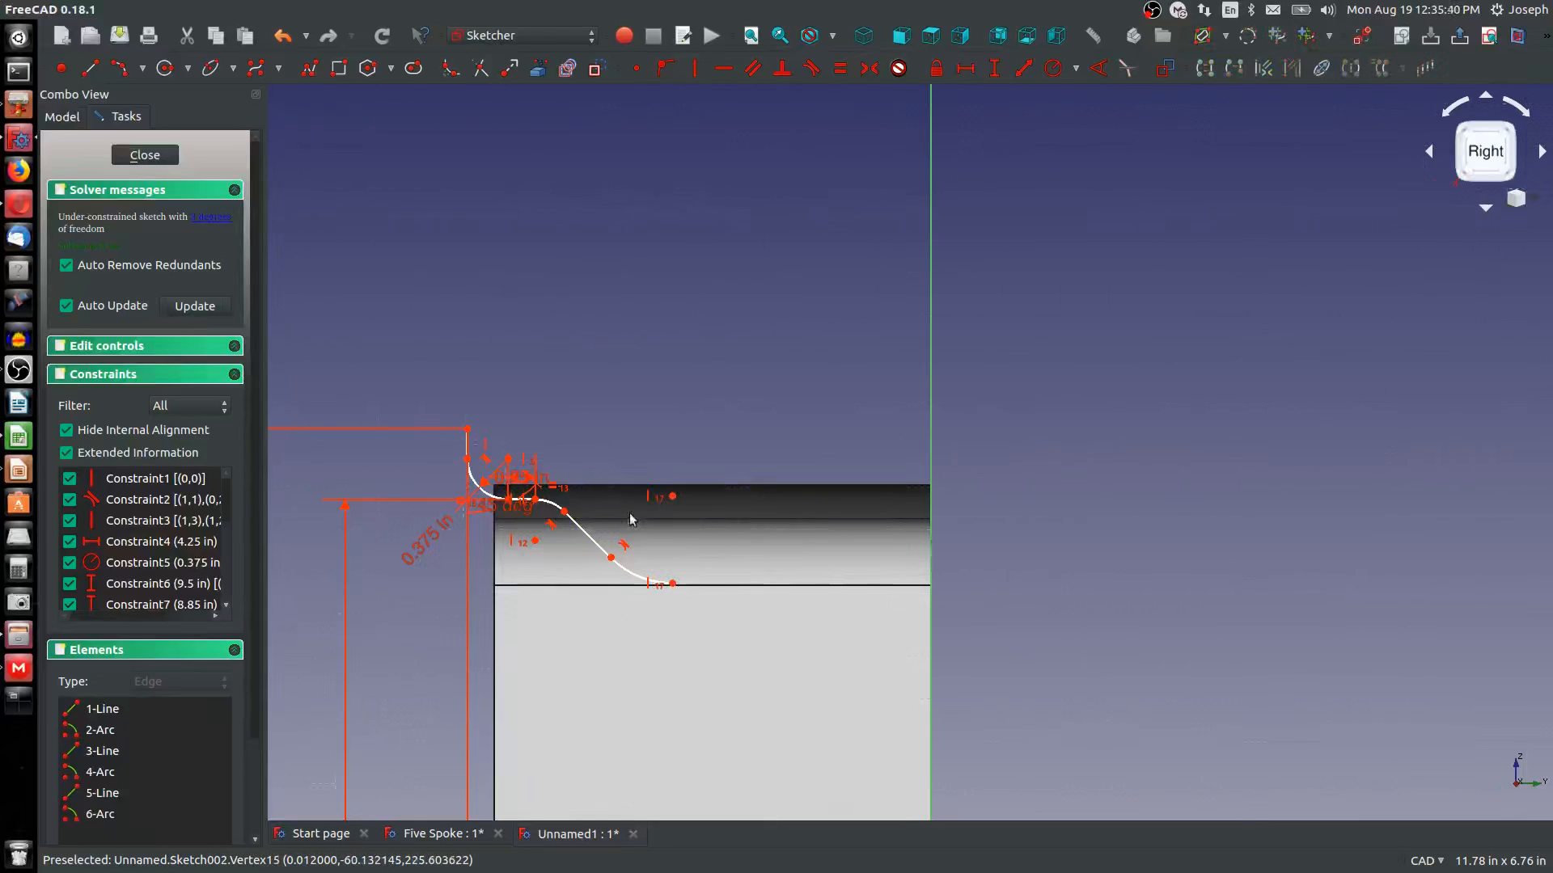
{"action": "left_click", "coordinate": [632, 573]}
{"action": "left_click", "coordinate": [558, 507]}
{"action": "key", "text": "e"}
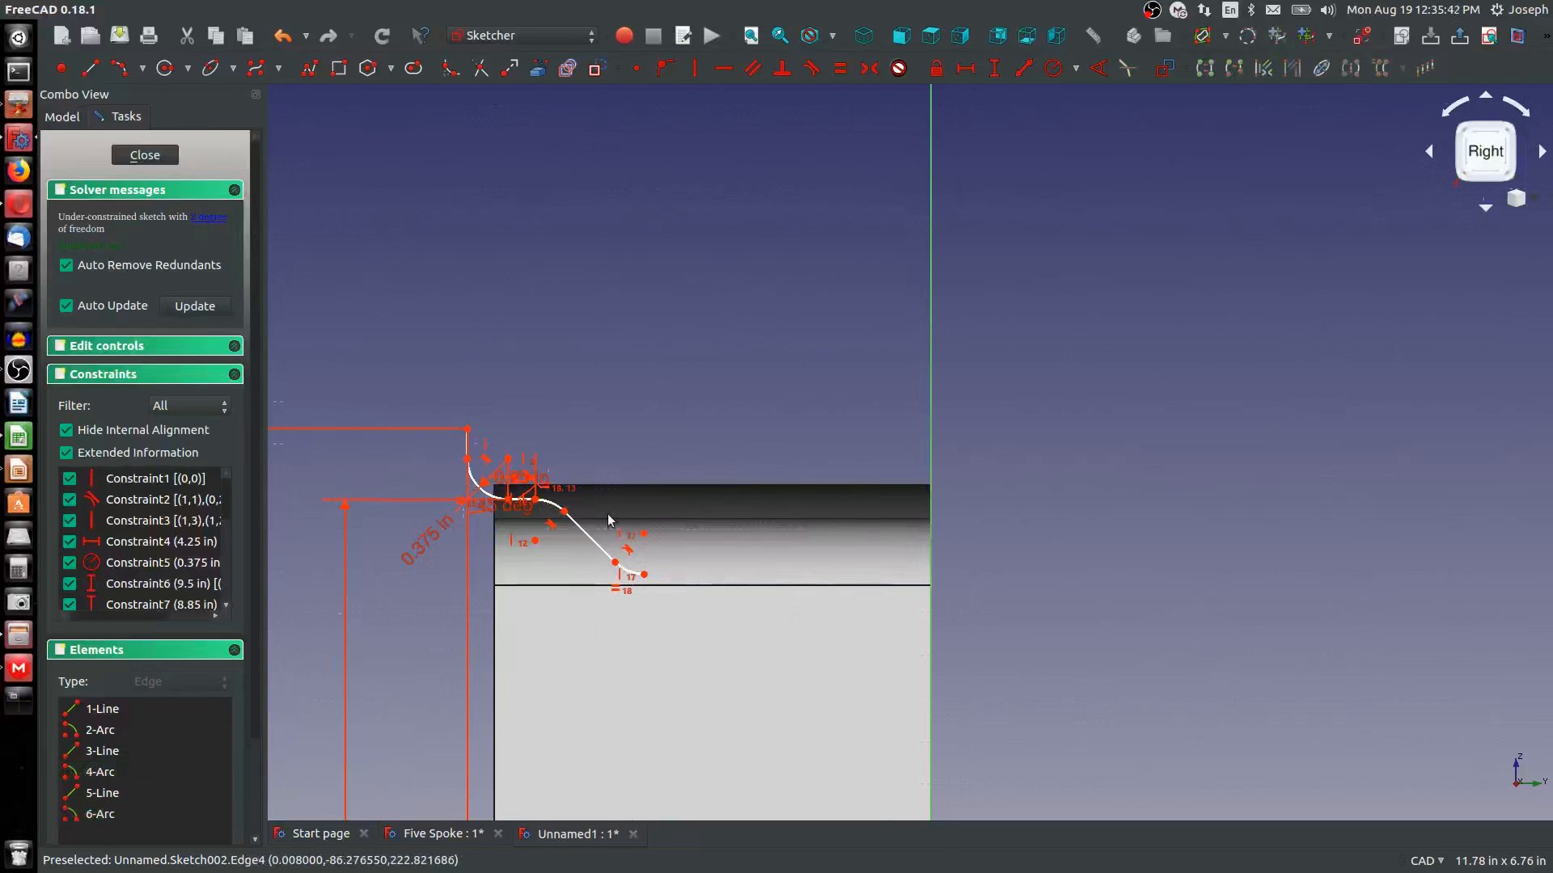
Move the third arc's free end up and constrain its vertical distance from the 0.25 in line's inner end to 0.5 in
{"action": "mouse_move", "coordinate": [644, 576]}
{"action": "left_mouse_down"}
{"action": "mouse_move", "coordinate": [603, 576]}
{"action": "mouse_move", "coordinate": [671, 623]}
{"action": "mouse_move", "coordinate": [615, 561]}
{"action": "mouse_move", "coordinate": [575, 551]}
{"action": "mouse_move", "coordinate": [604, 577]}
{"action": "mouse_move", "coordinate": [626, 555]}
{"action": "left_mouse_up"}
{"action": "left_click", "coordinate": [625, 555]}
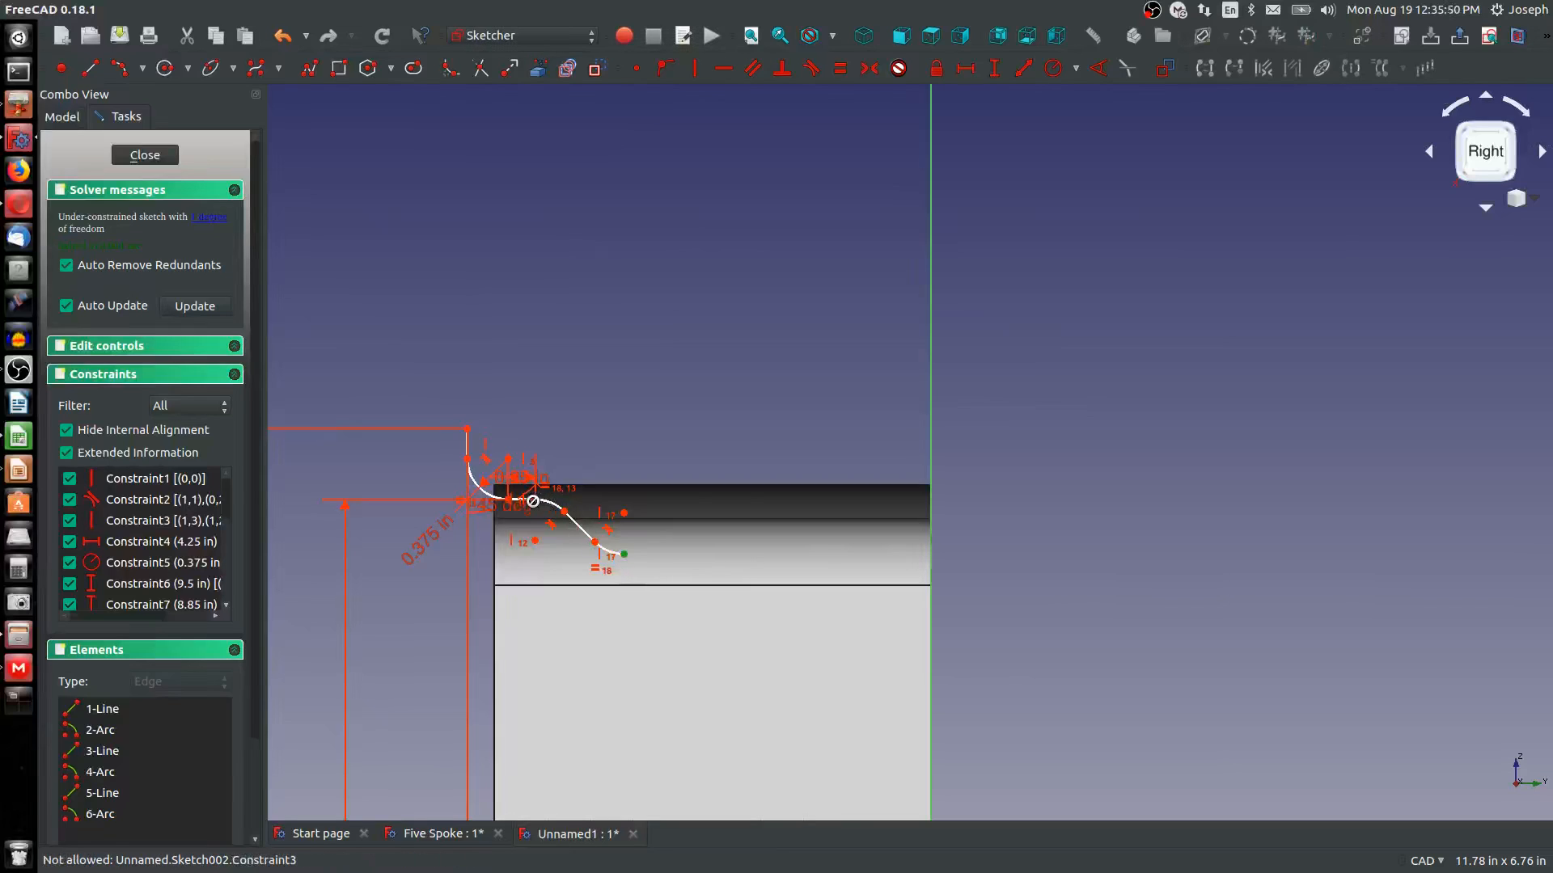
{"action": "scroll", "coordinate": [533, 494], "scroll_direction": "up", "scroll_amount": 5}
{"action": "left_click", "coordinate": [540, 509]}
{"action": "key", "text": "i"}
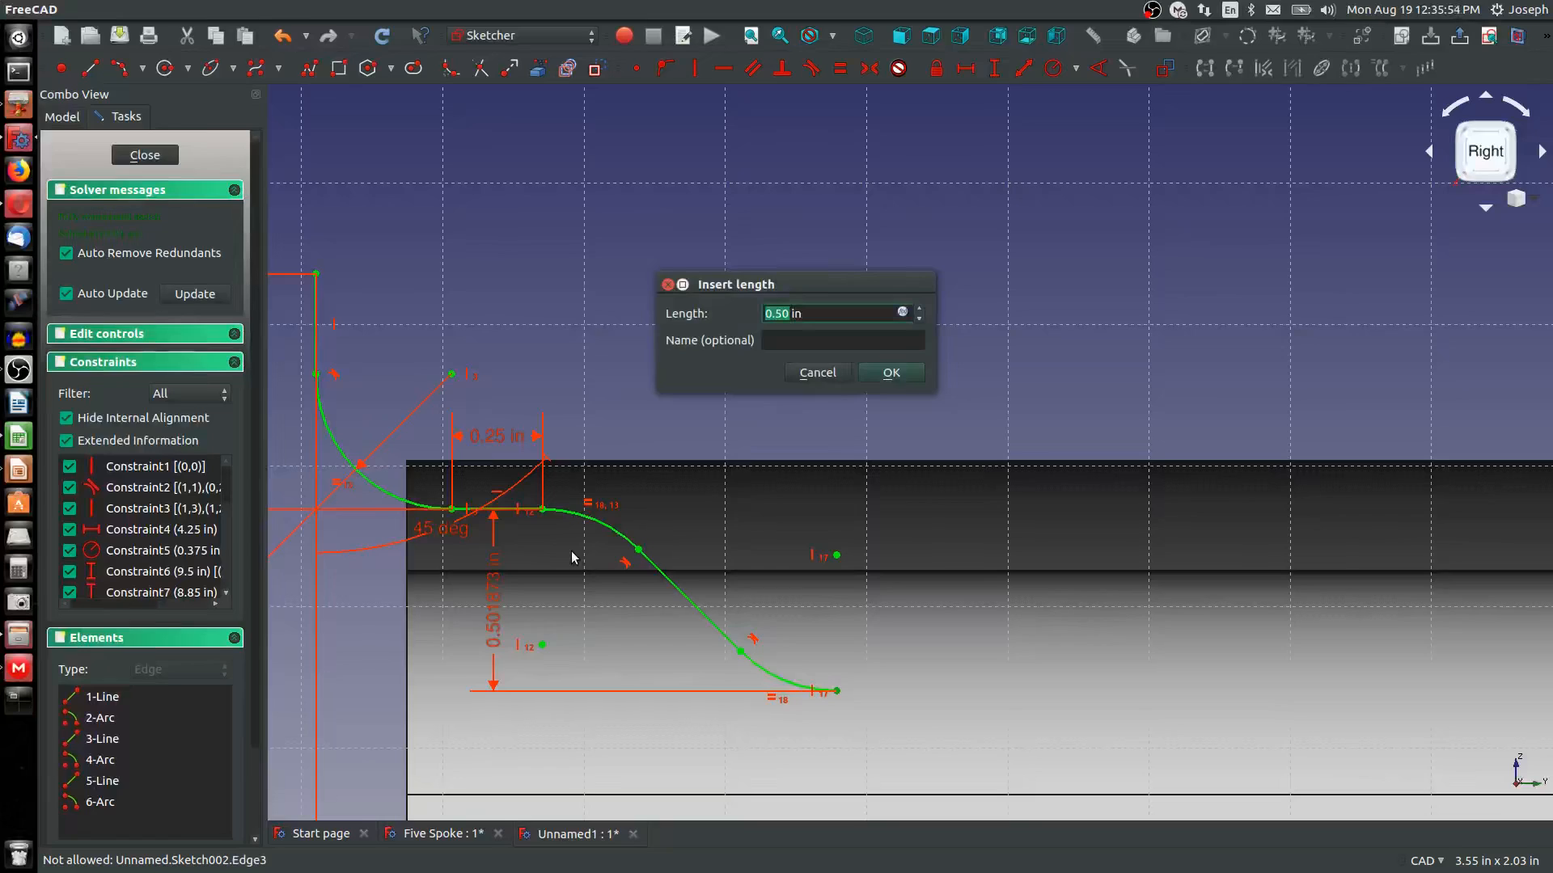
{"action": "type", "text": "0.5"}
{"action": "key", "text": "Return"}
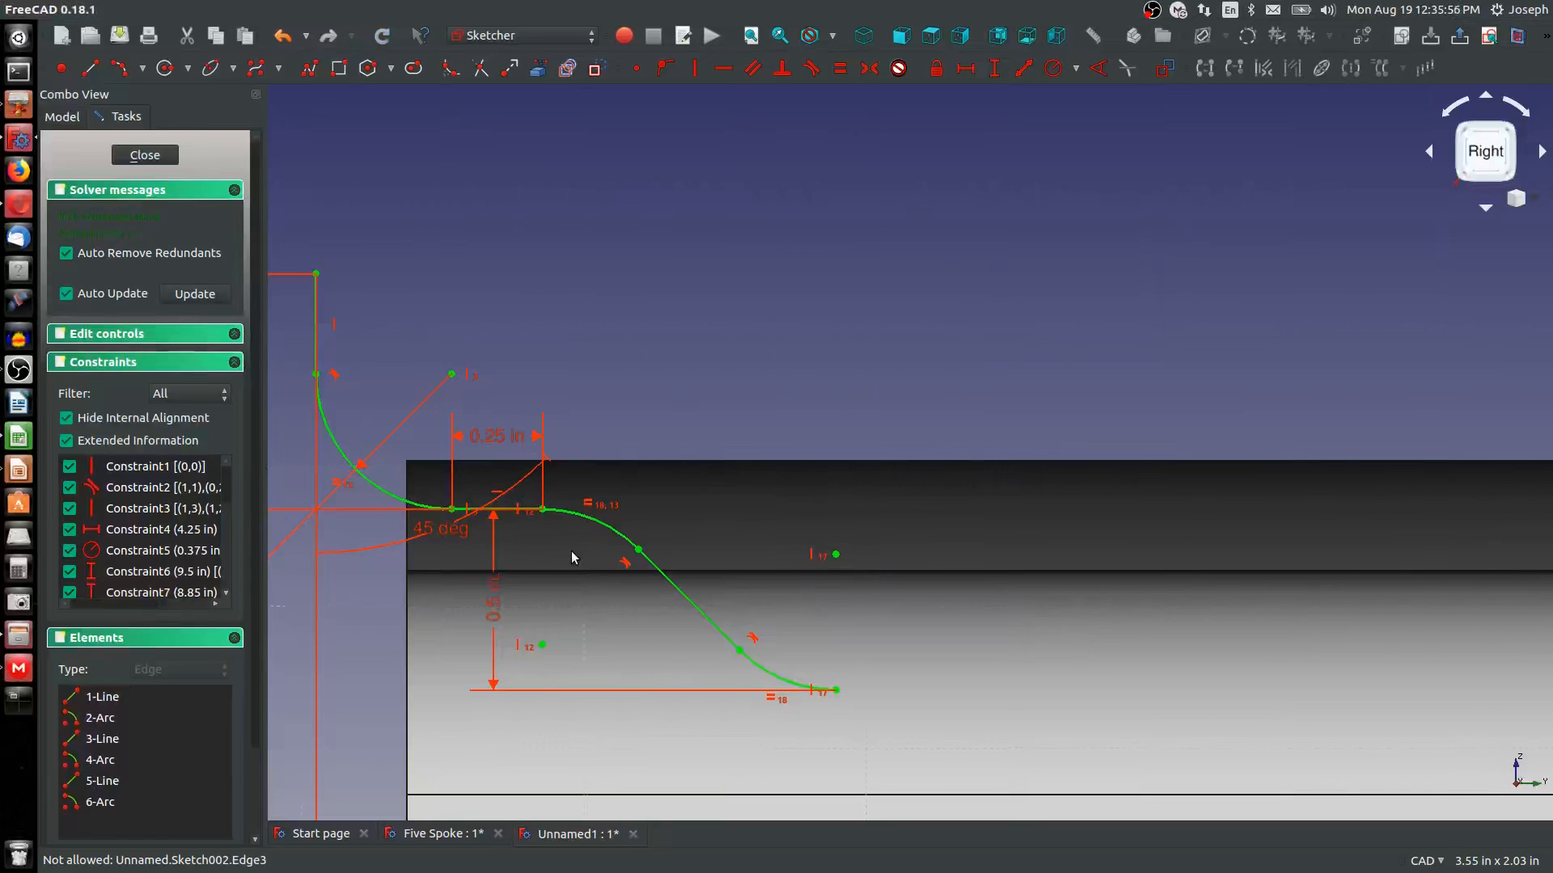
Draw a horizontal line from the third arc's free end toward the wheel's centre plane and constrain its length to 1.85 in
{"action": "scroll", "coordinate": [660, 570], "scroll_direction": "down", "scroll_amount": 4}
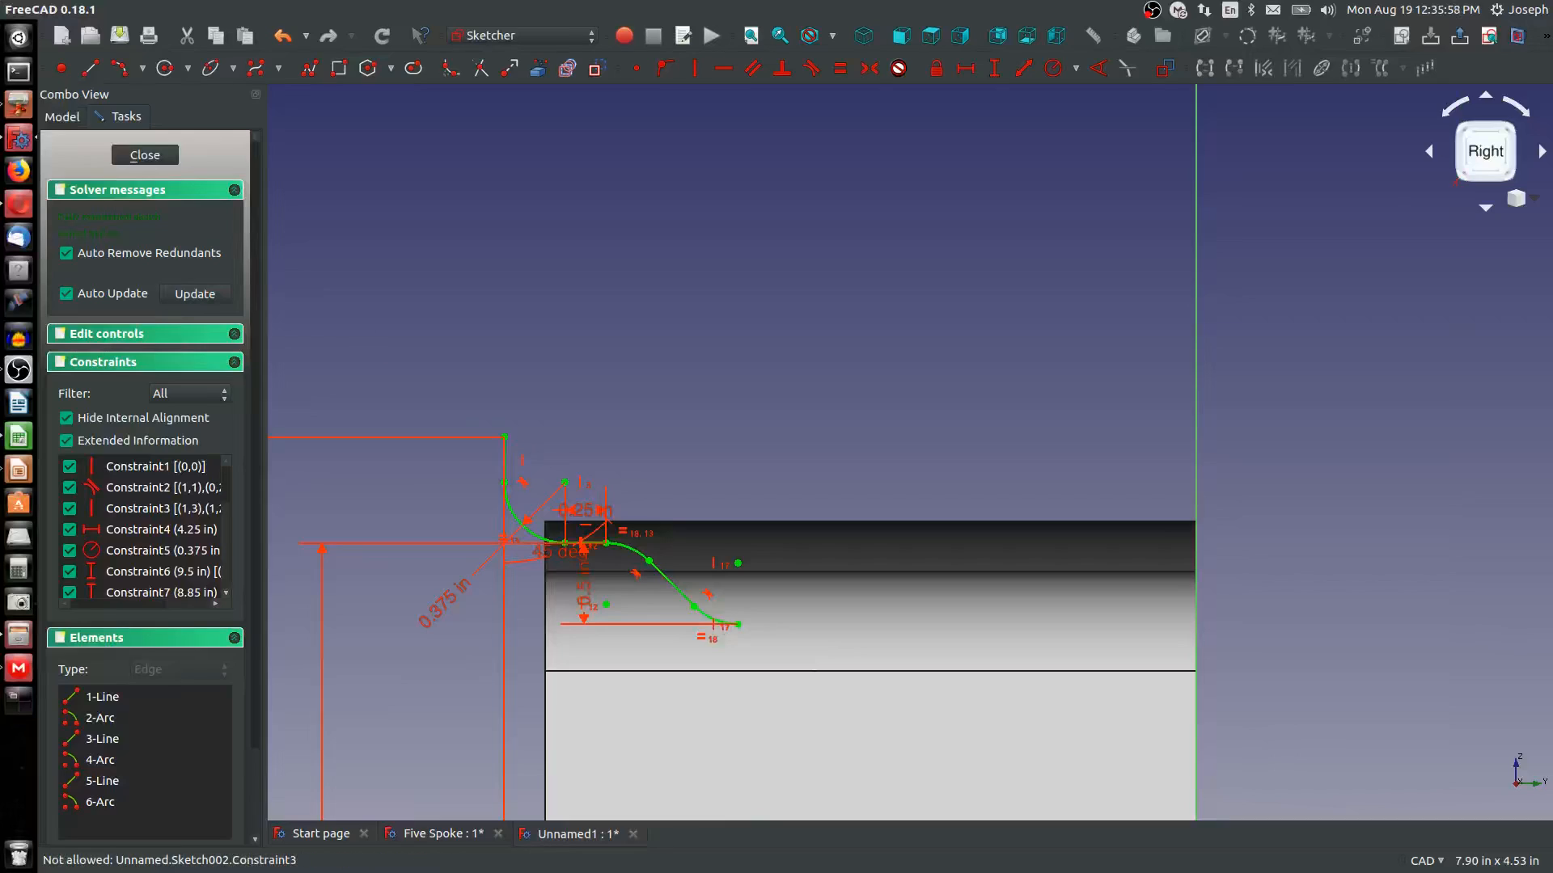
{"action": "left_click", "coordinate": [90, 68]}
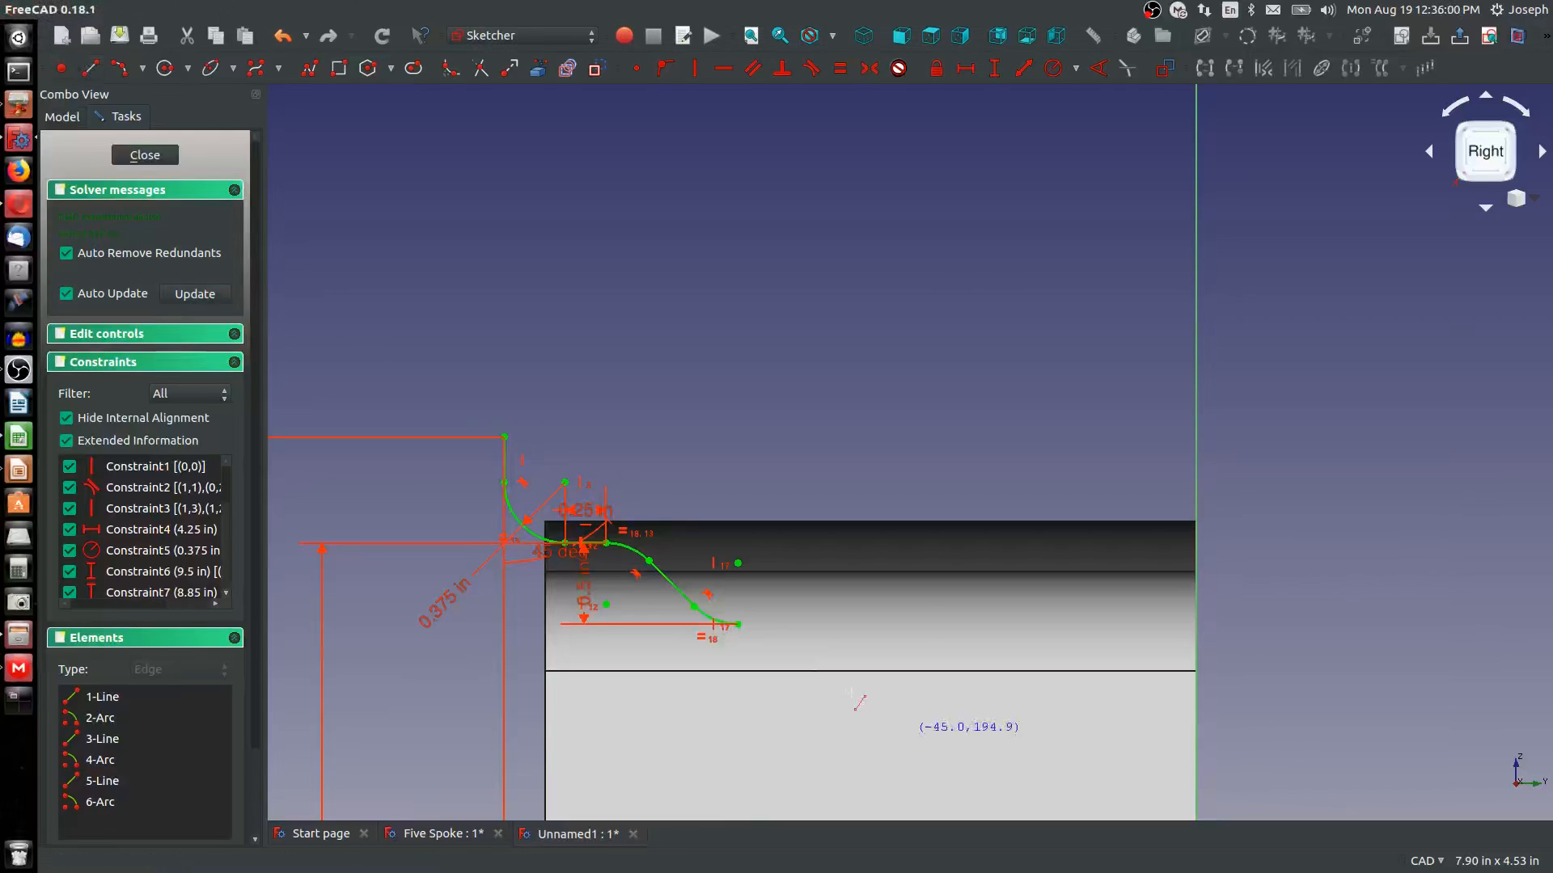
{"action": "left_click", "coordinate": [738, 624]}
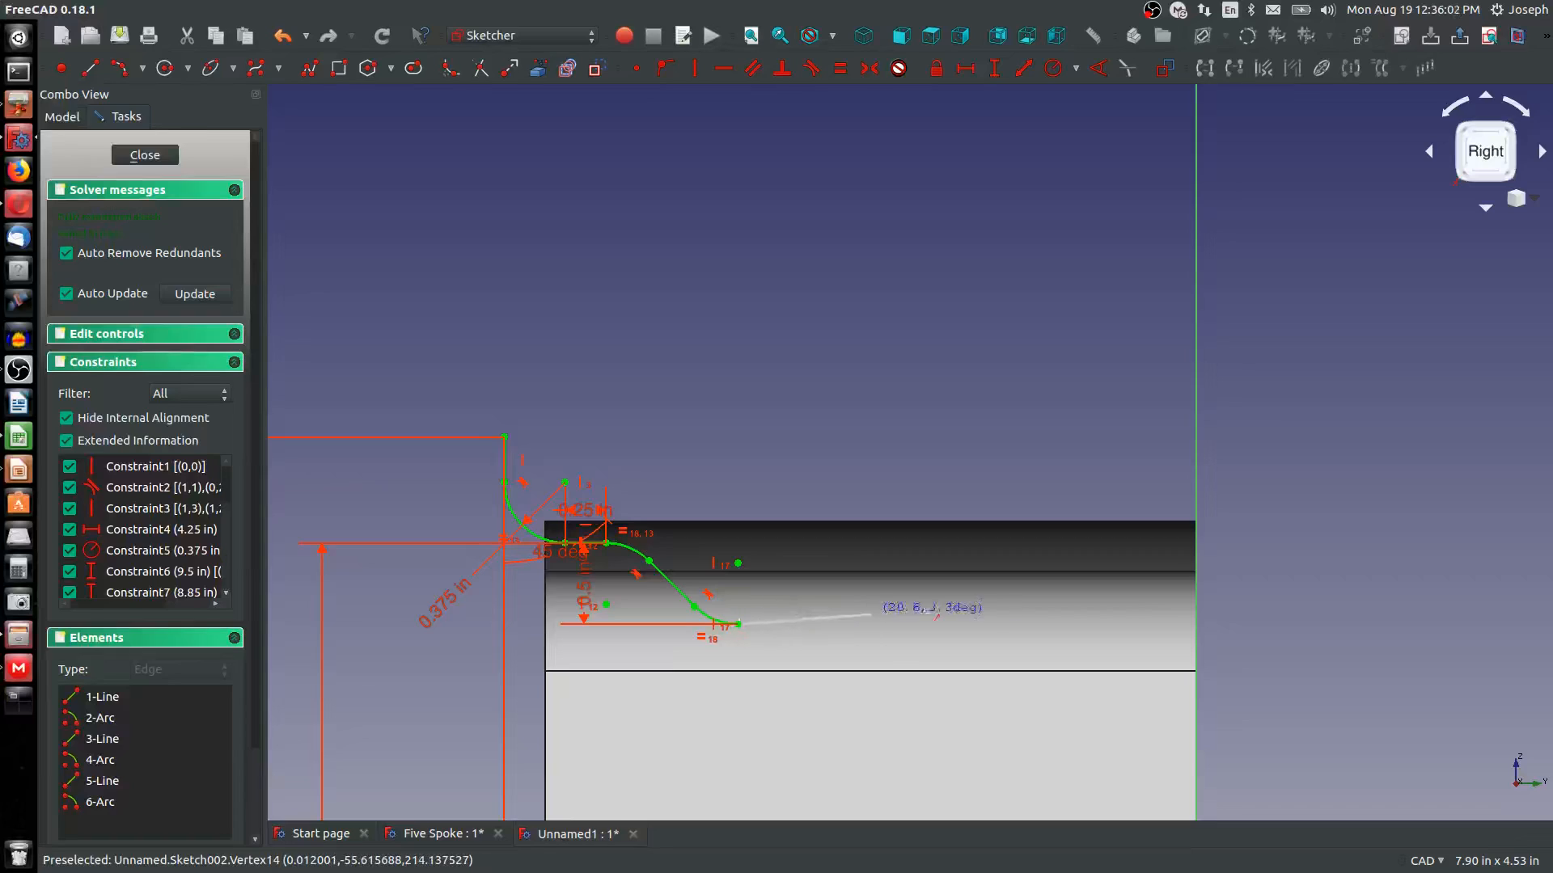
{"action": "left_click", "coordinate": [1031, 624]}
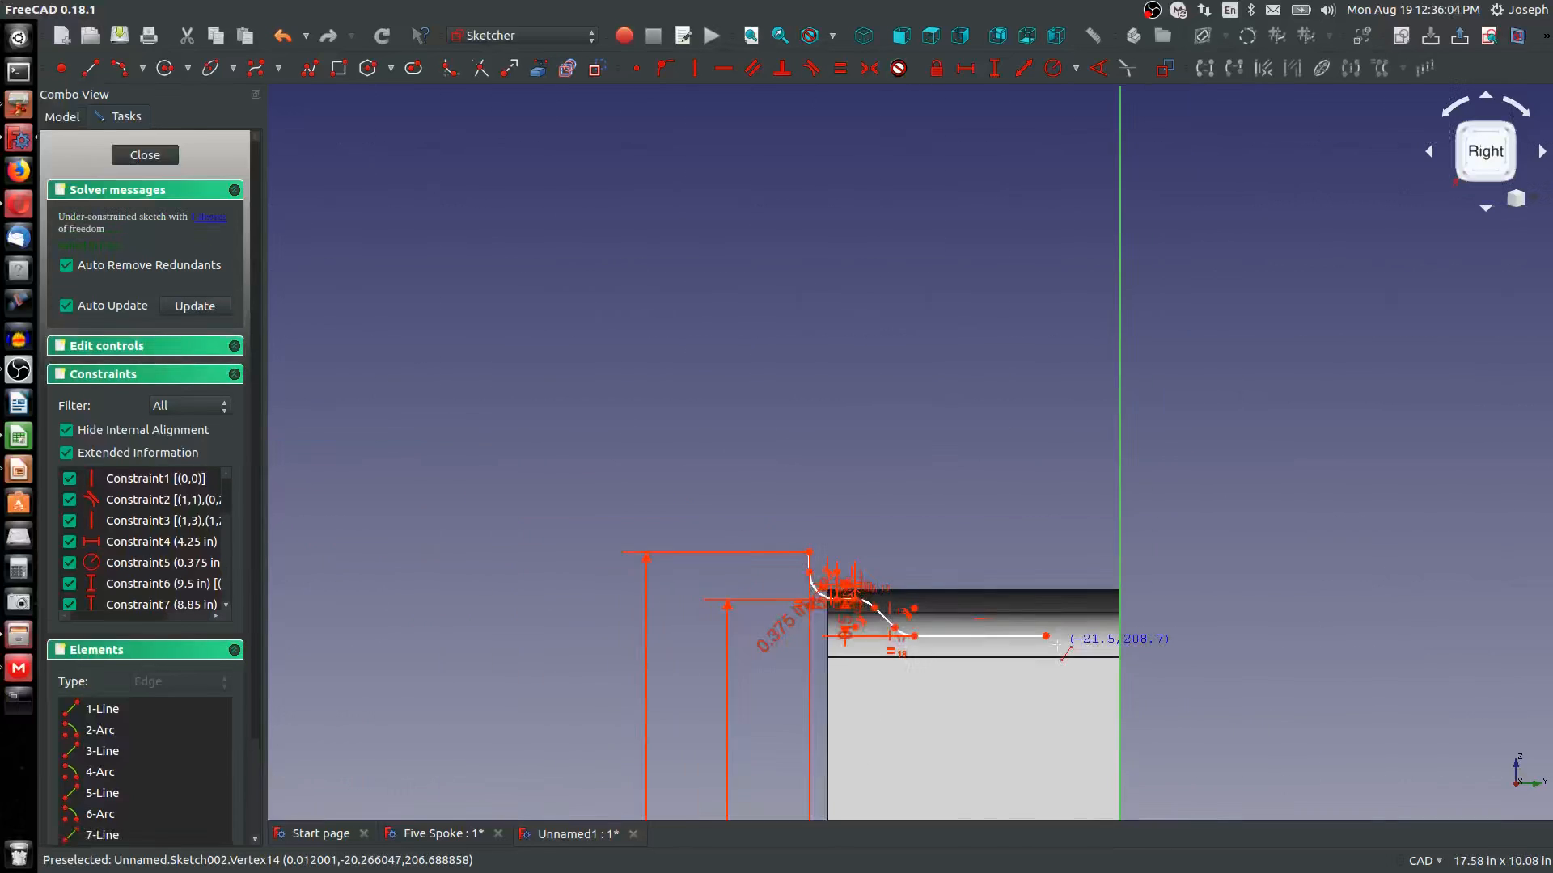
{"action": "key", "text": "Escape"}
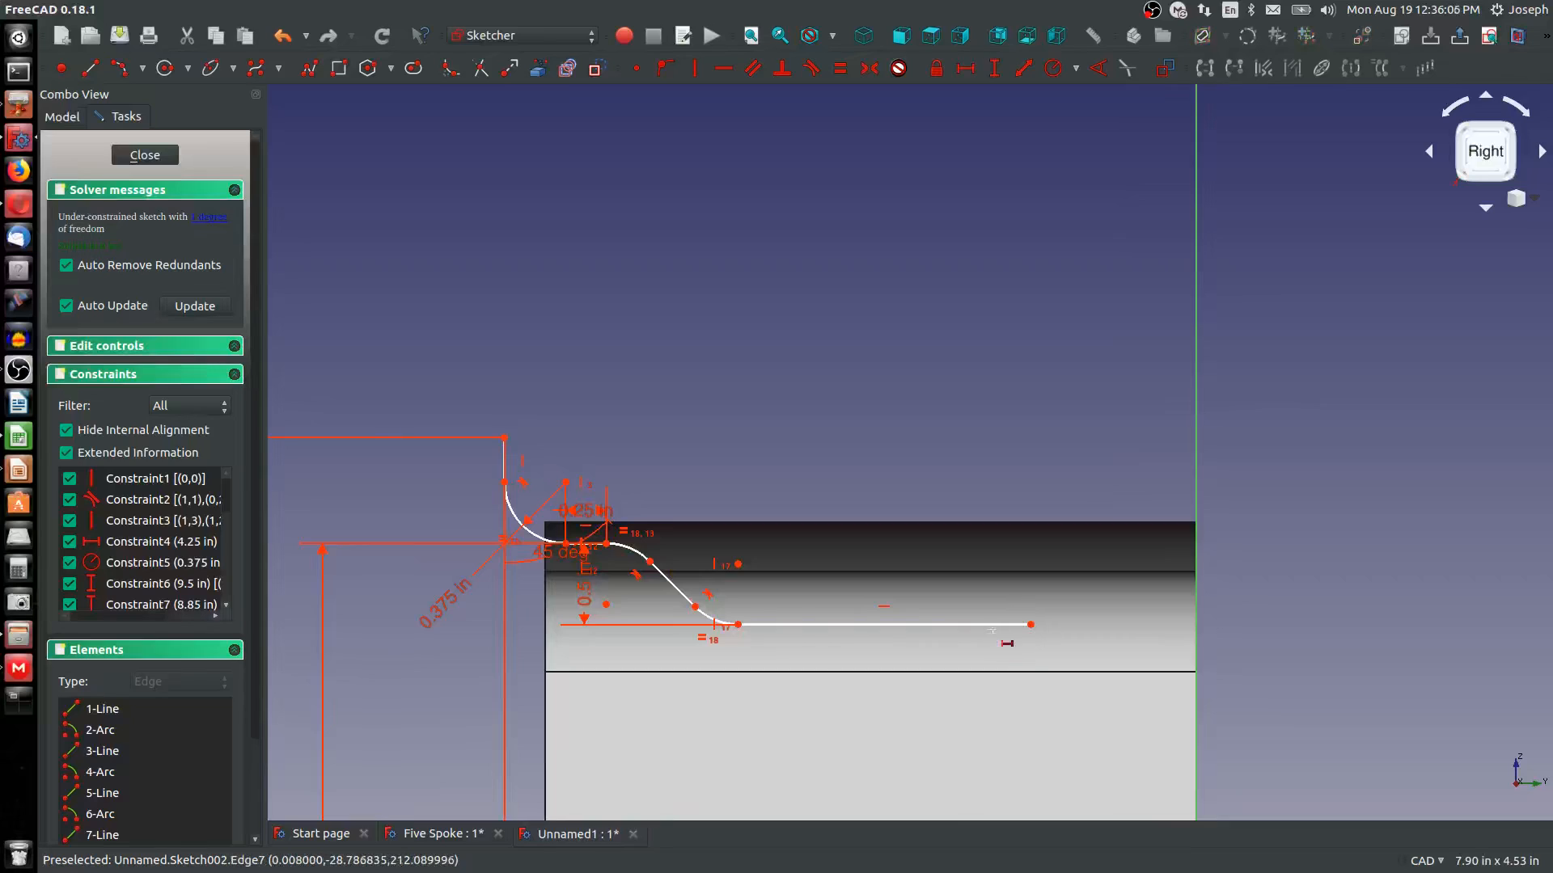
{"action": "left_click", "coordinate": [988, 624]}
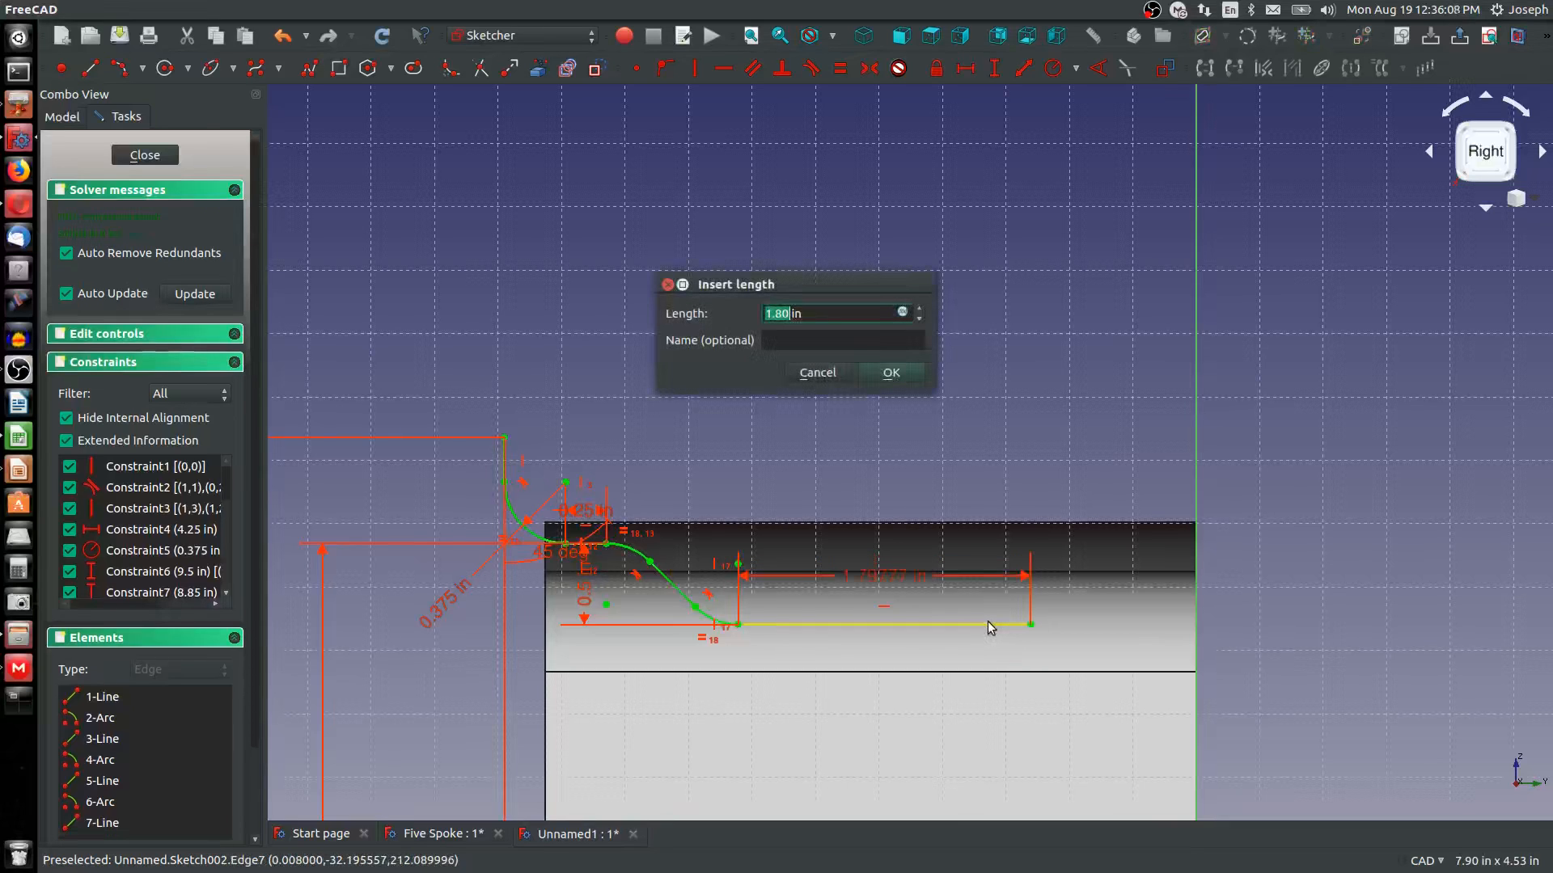
{"action": "type", "text": "1.85"}
{"action": "key", "text": "Return"}
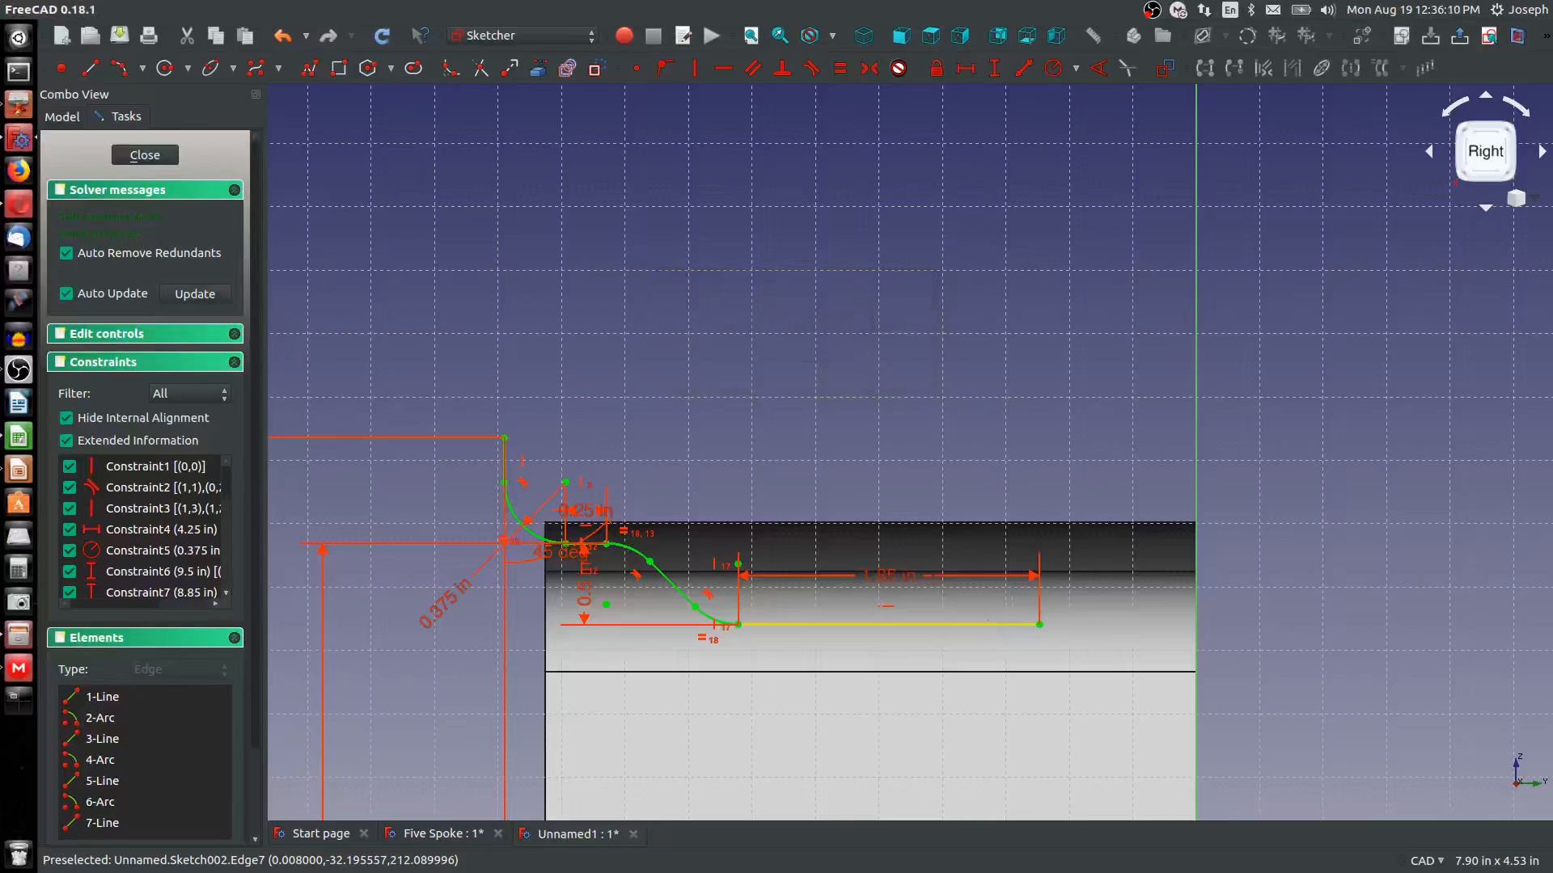
Add a small fourth arc curving up from the 1.85 in line's inner end and align its start vertically with its centre
{"action": "left_click", "coordinate": [123, 73]}
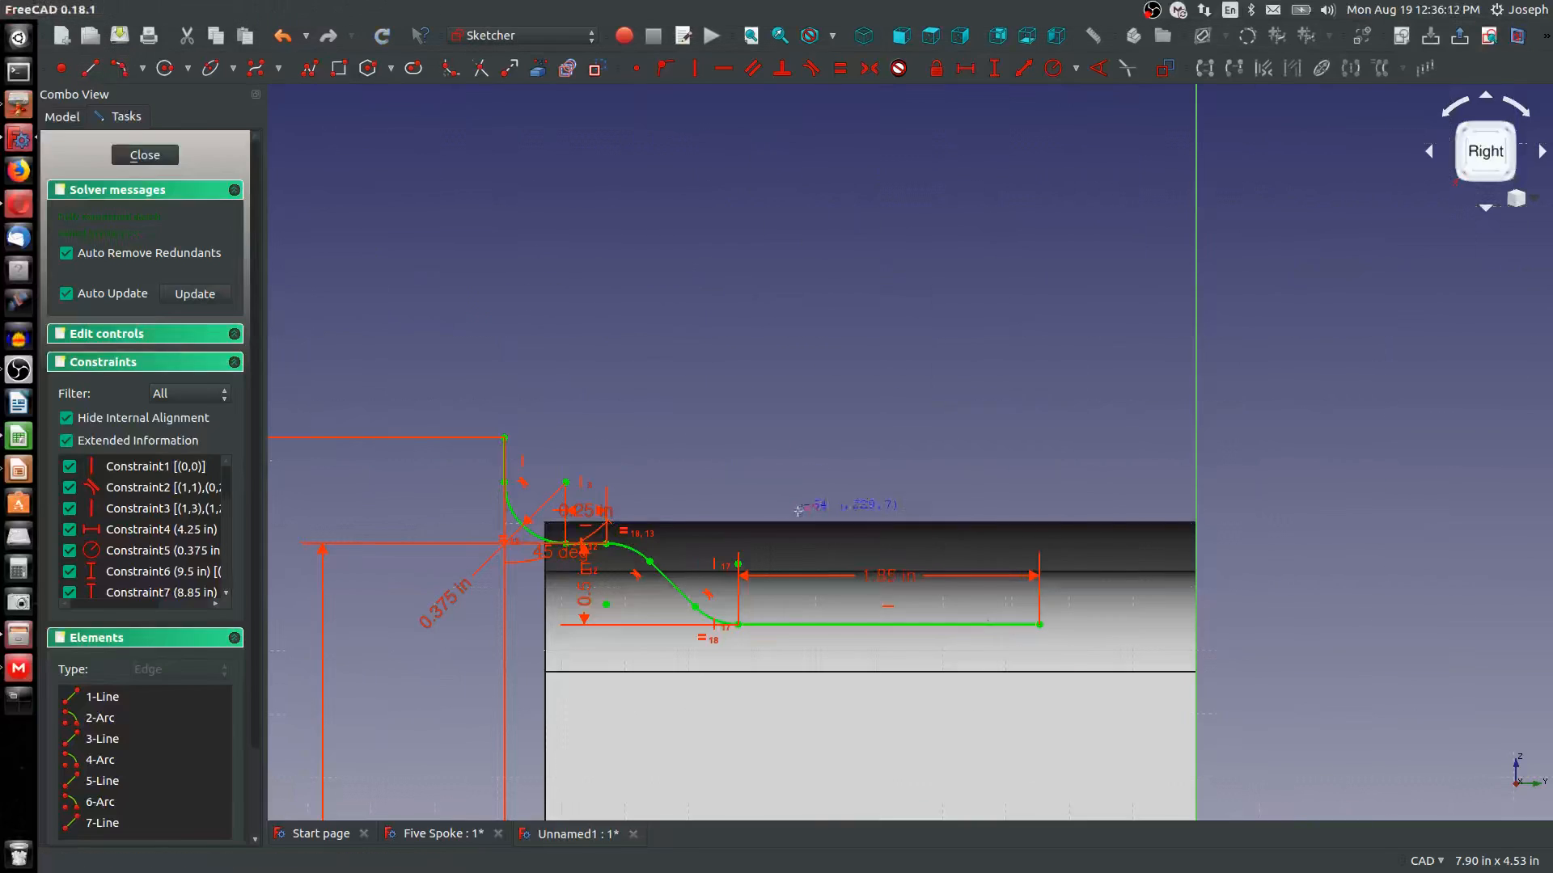
{"action": "left_click", "coordinate": [1039, 623]}
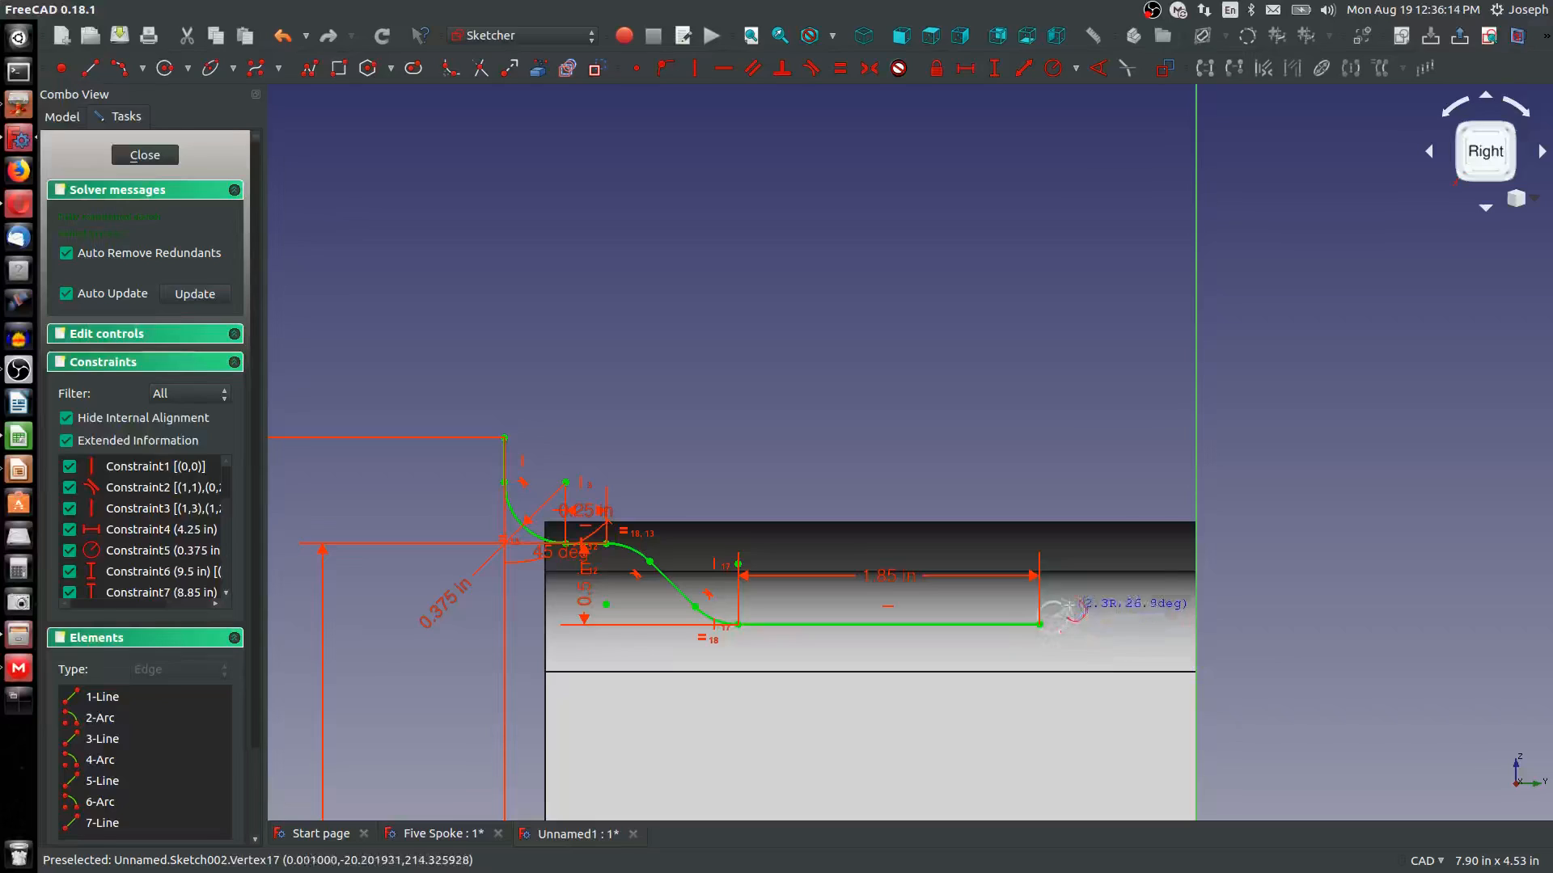
{"action": "left_click", "coordinate": [1066, 616]}
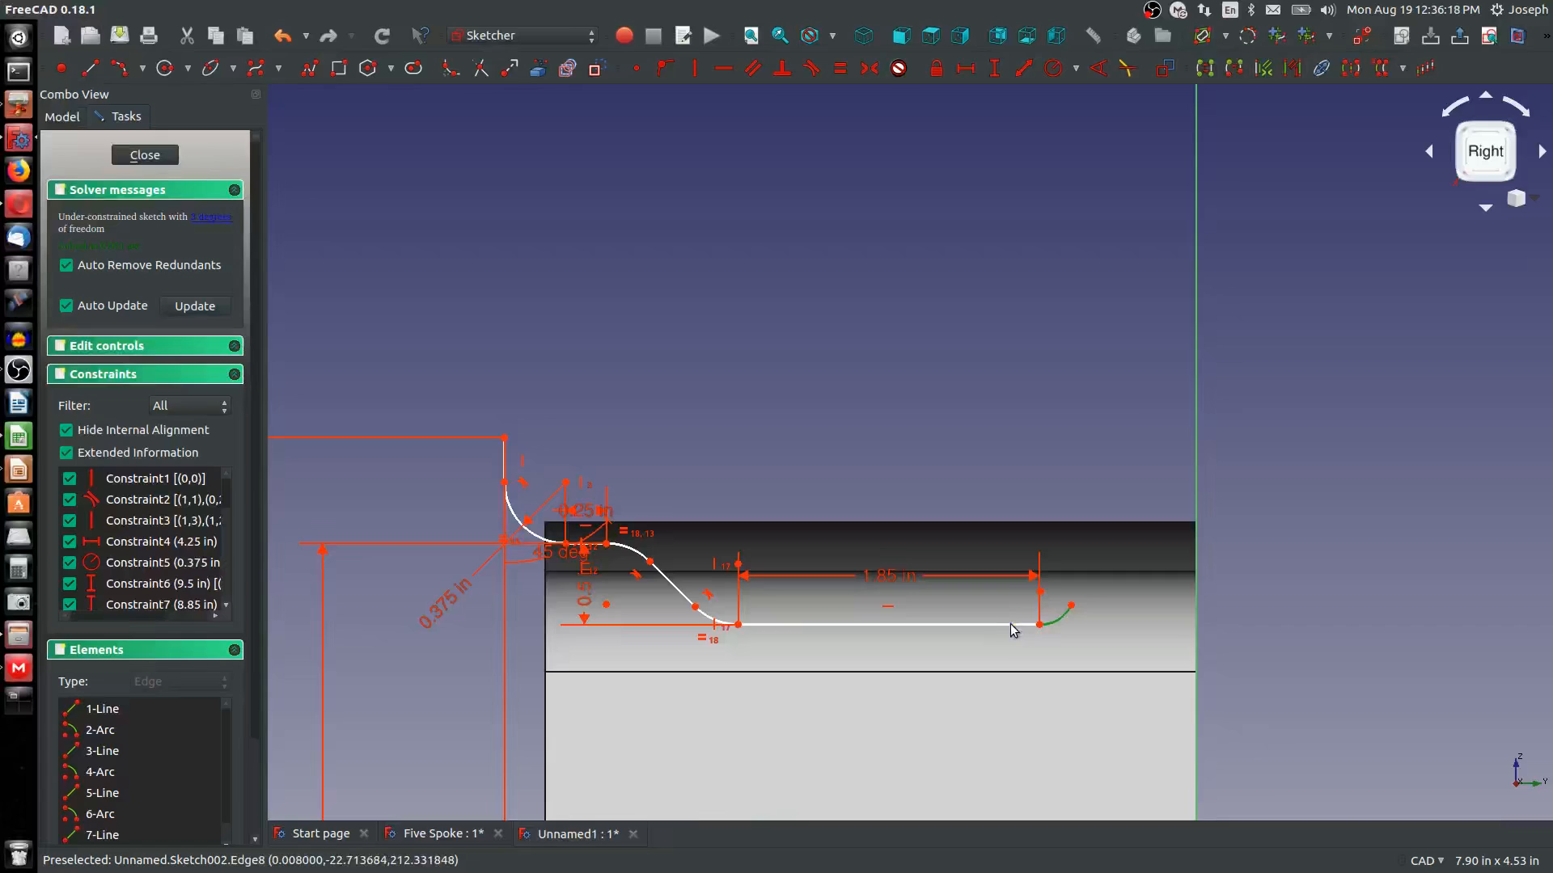
{"action": "left_click", "coordinate": [1048, 602]}
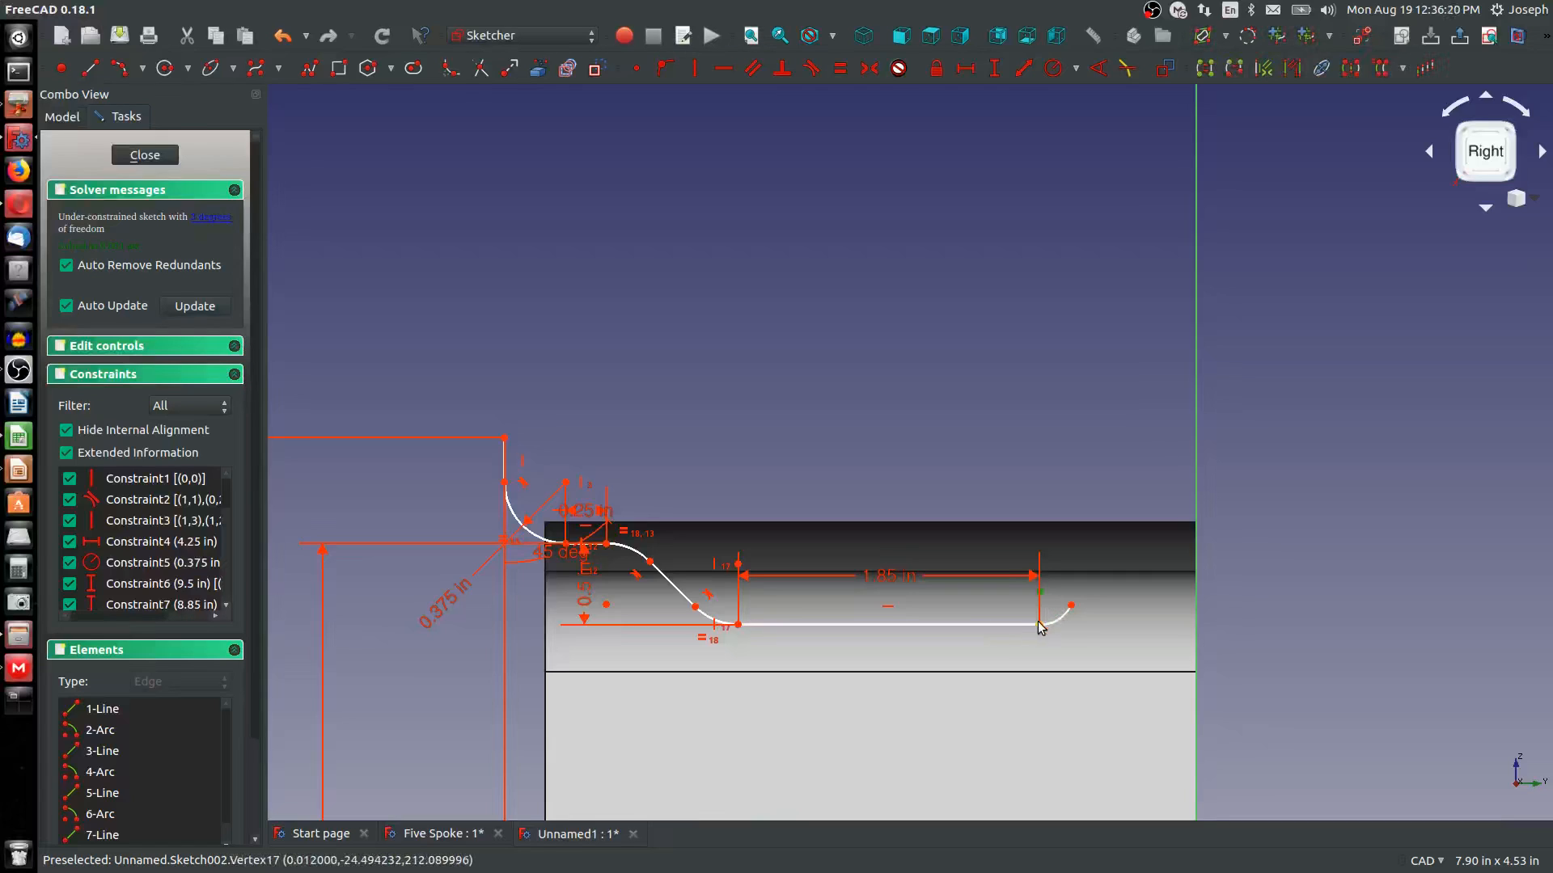
{"action": "left_click", "coordinate": [1039, 624]}
{"action": "key", "text": "t"}
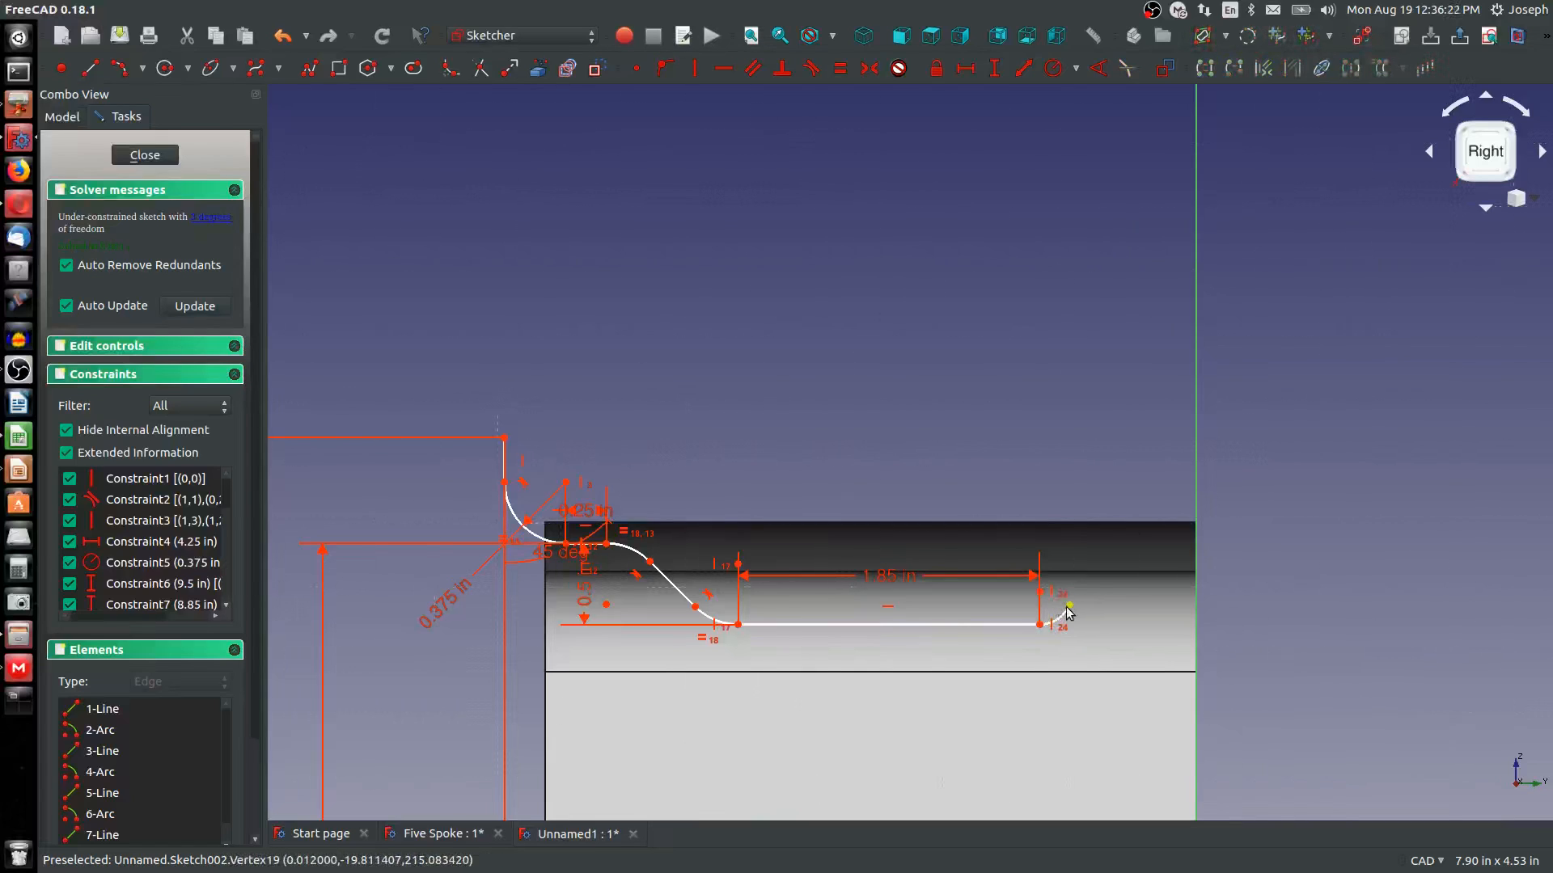
Make the fourth arc's radius equal to the third arc's and lengthen it by moving its free end
{"action": "left_click_drag", "start_coordinate": [1057, 608], "coordinate": [1076, 621]}
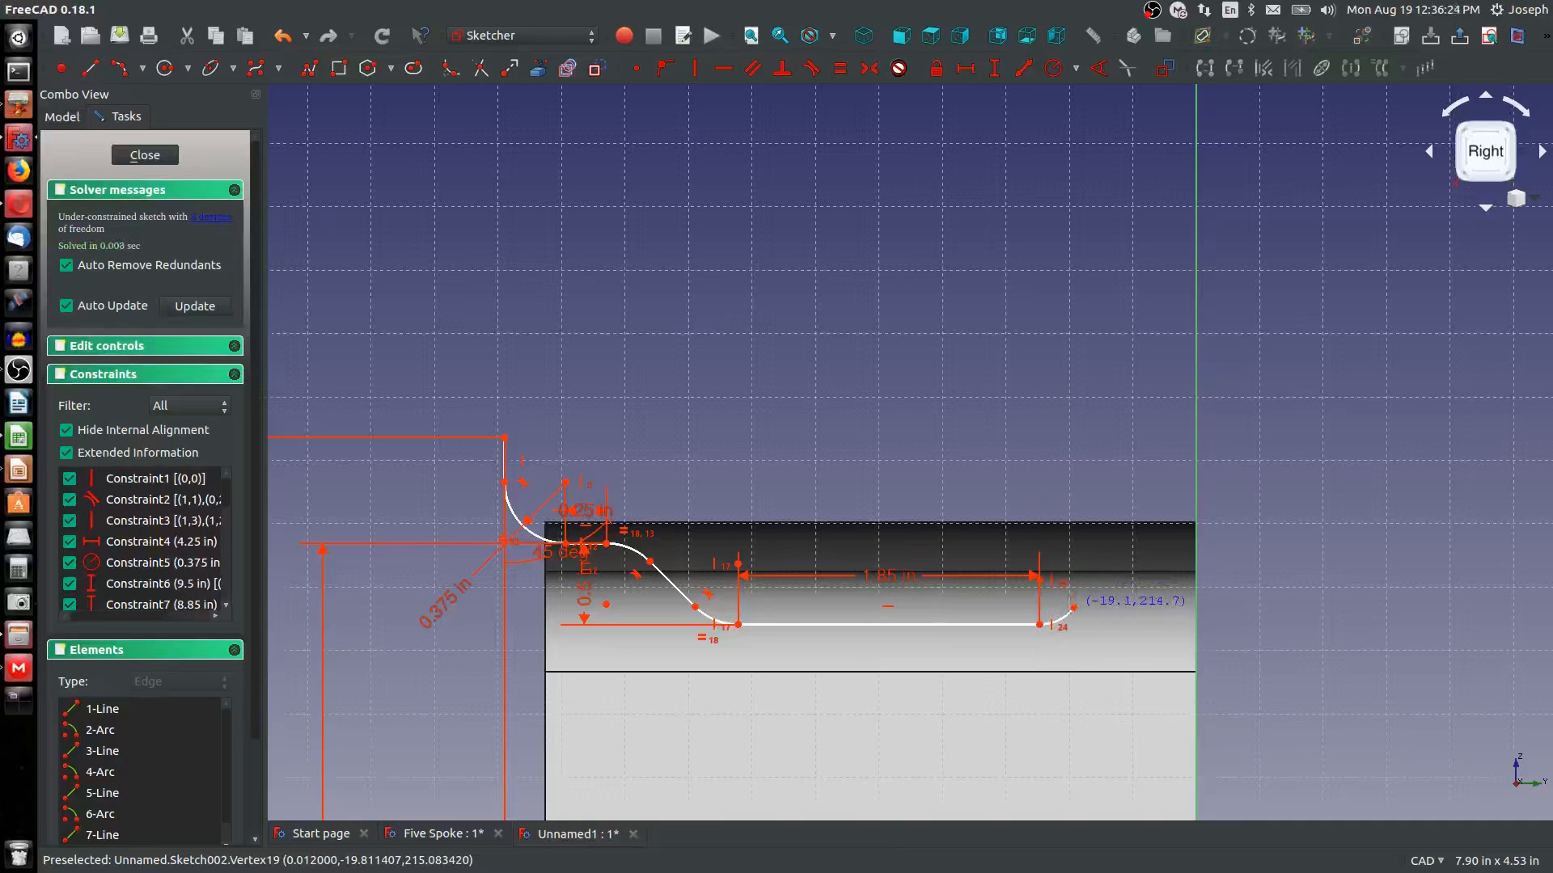
{"action": "left_click", "coordinate": [1073, 607]}
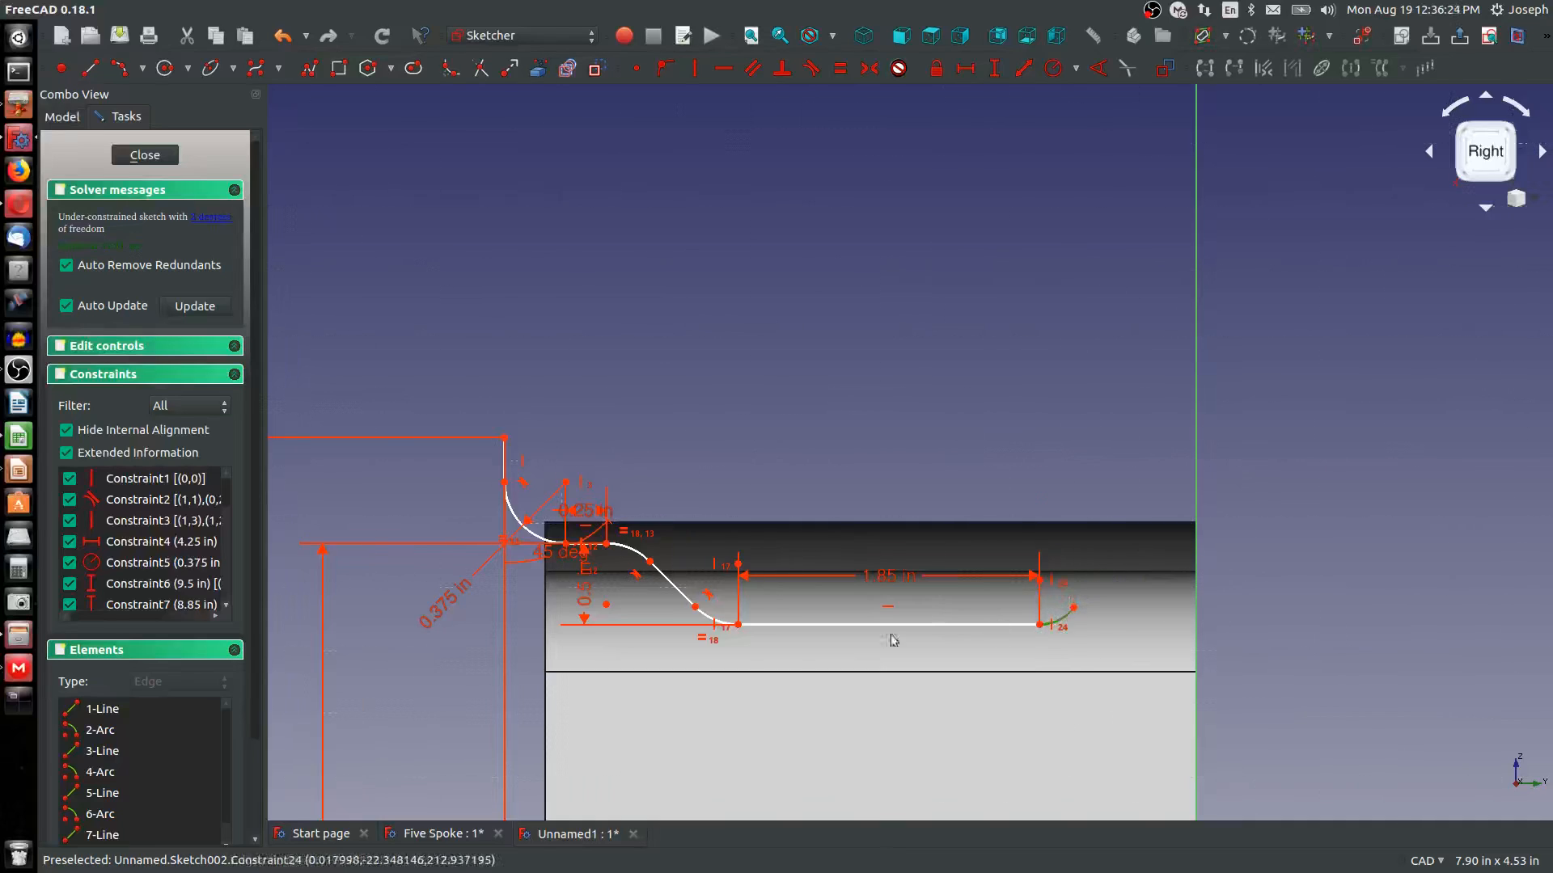
{"action": "left_click", "coordinate": [710, 618]}
{"action": "key", "text": "e"}
{"action": "left_click_drag", "start_coordinate": [1079, 612], "coordinate": [1086, 602]}
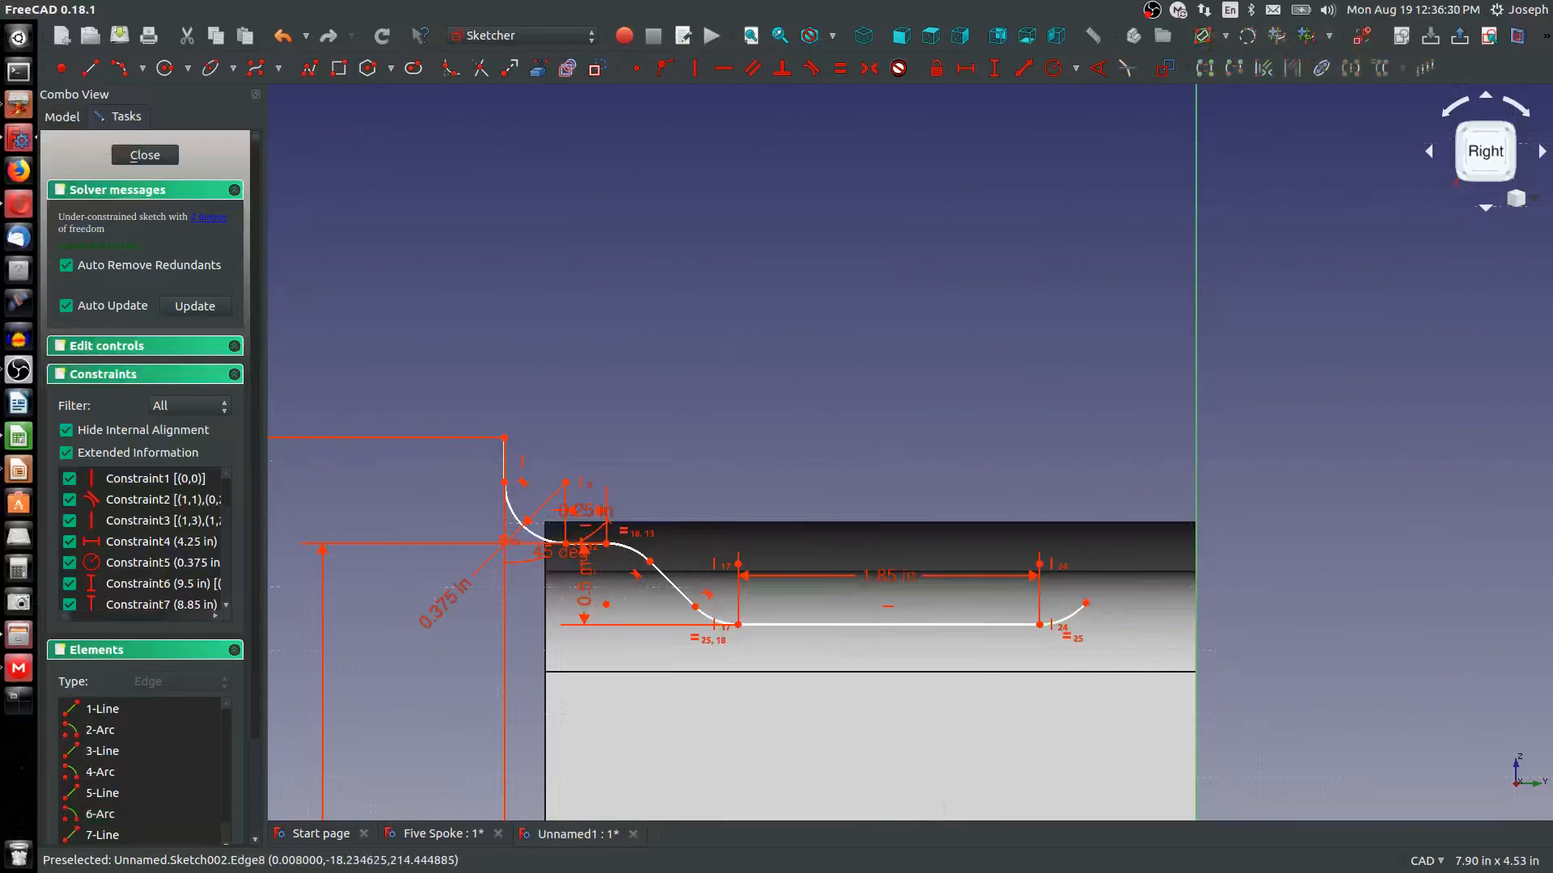
Add a fifth arc from the fourth arc's free end, bending over toward the vertical axis, with its radius equal to the fourth arc's
{"action": "left_click", "coordinate": [121, 70]}
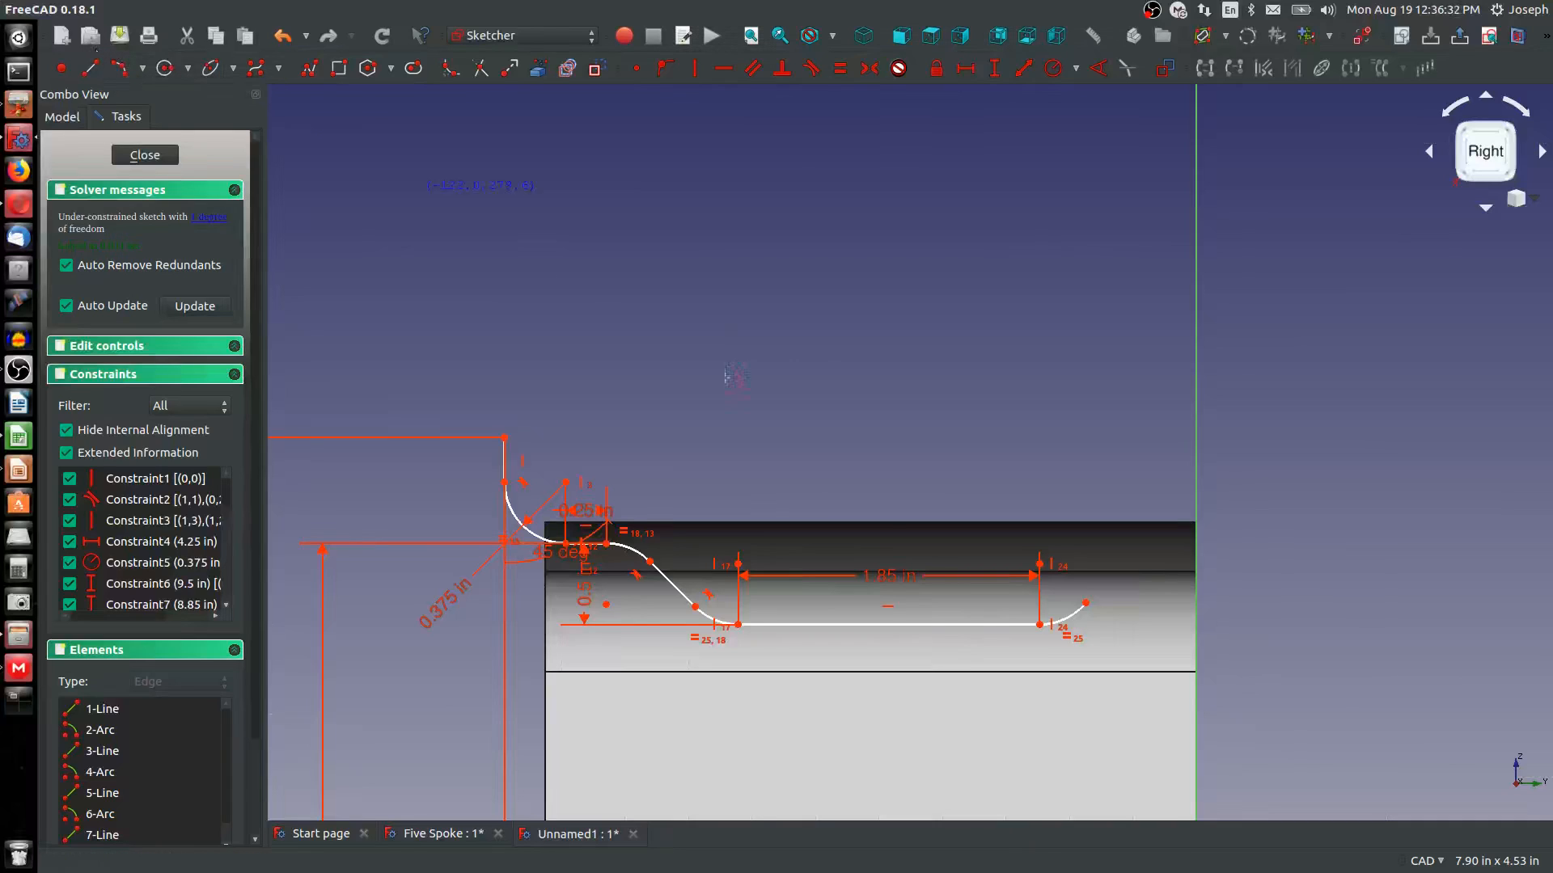
{"action": "left_click", "coordinate": [1086, 603]}
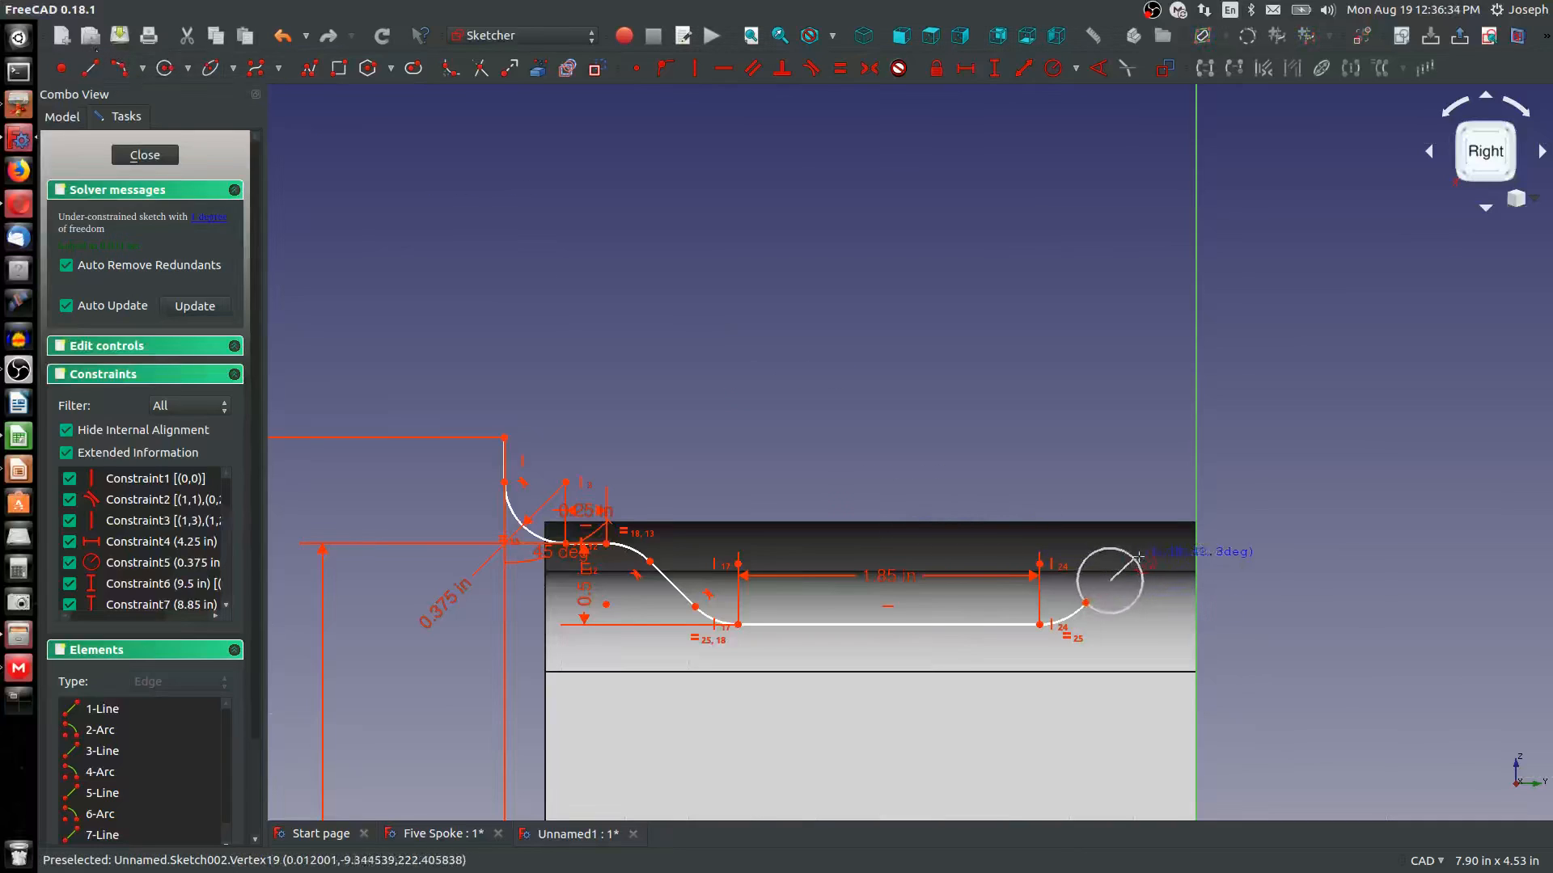
{"action": "left_click", "coordinate": [1111, 581]}
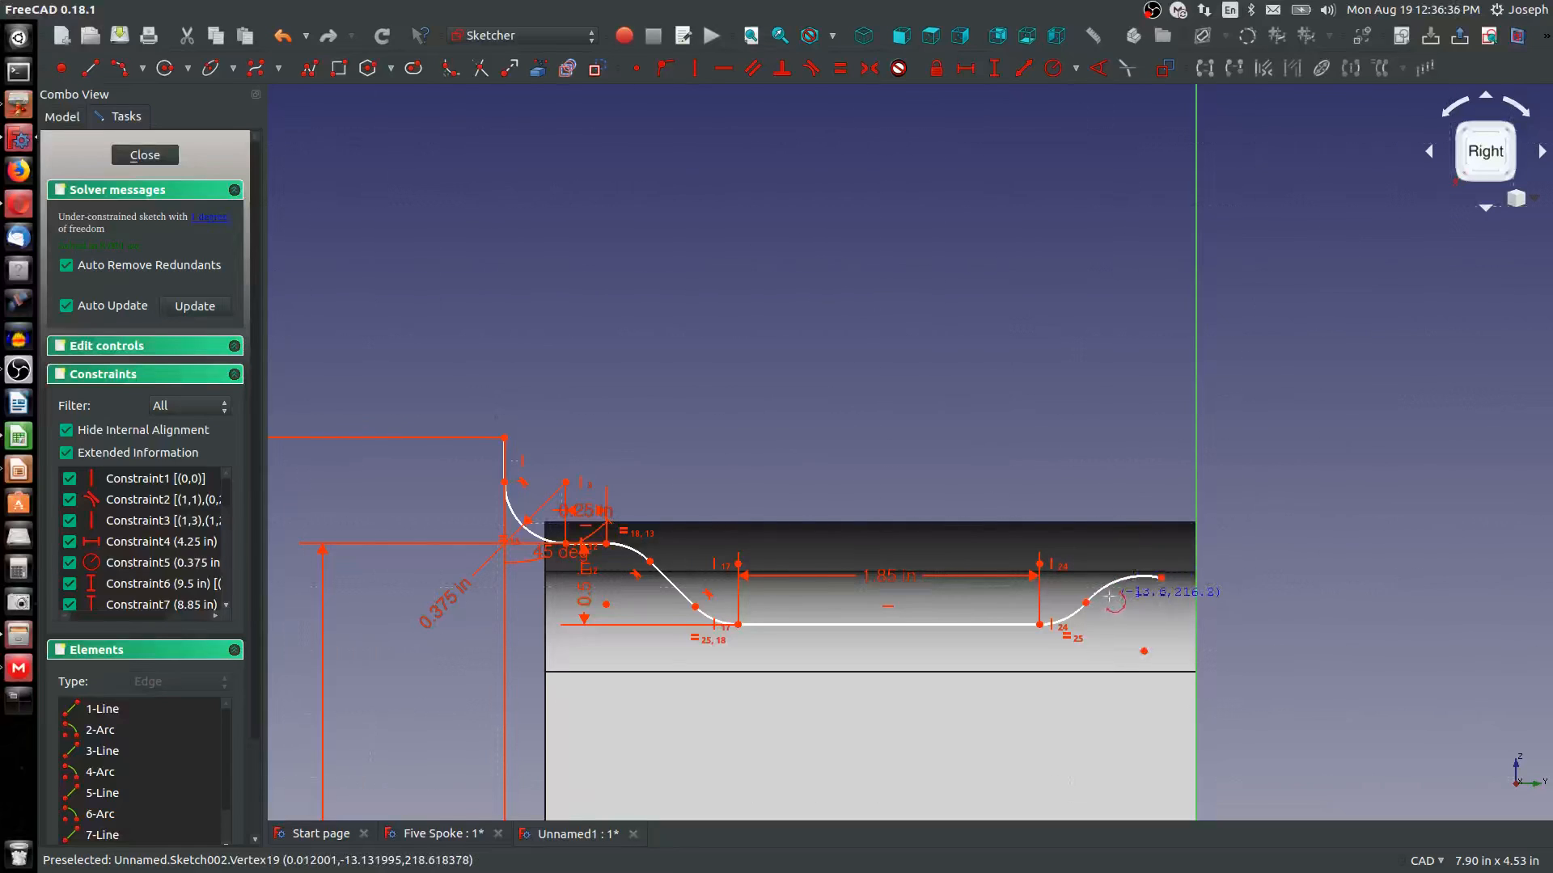
{"action": "right_click", "coordinate": [1111, 588]}
{"action": "left_click", "coordinate": [1111, 583]}
{"action": "key", "text": "e"}
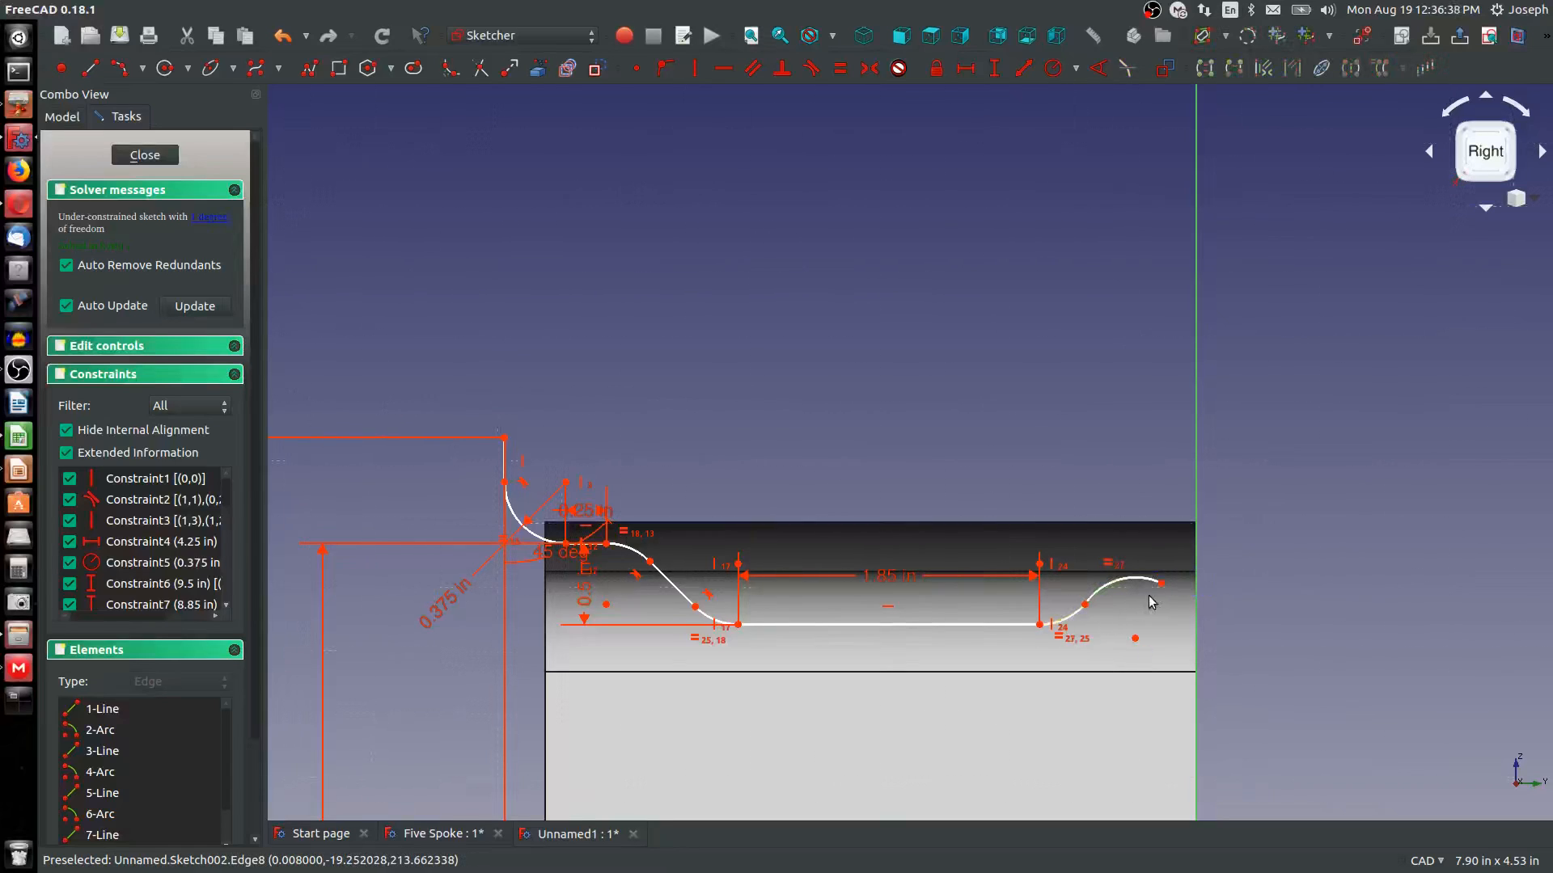
Constrain the fourth arc's start and the fifth arc's free end symmetric about the point the two arcs share
{"action": "left_click", "coordinate": [840, 68]}
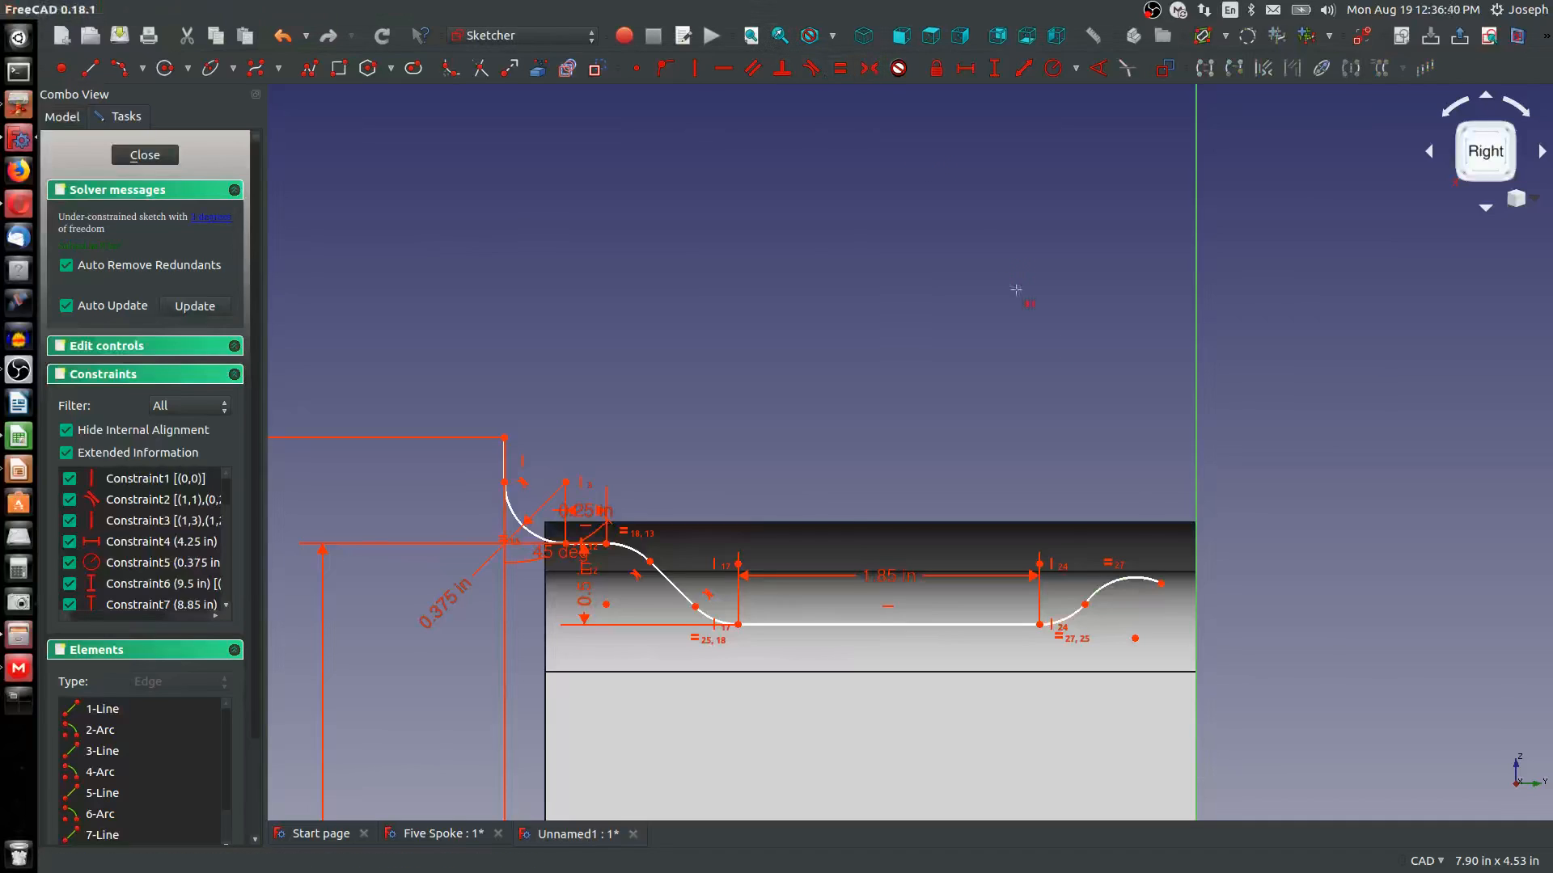
{"action": "left_click", "coordinate": [1085, 605]}
{"action": "left_click", "coordinate": [1041, 625]}
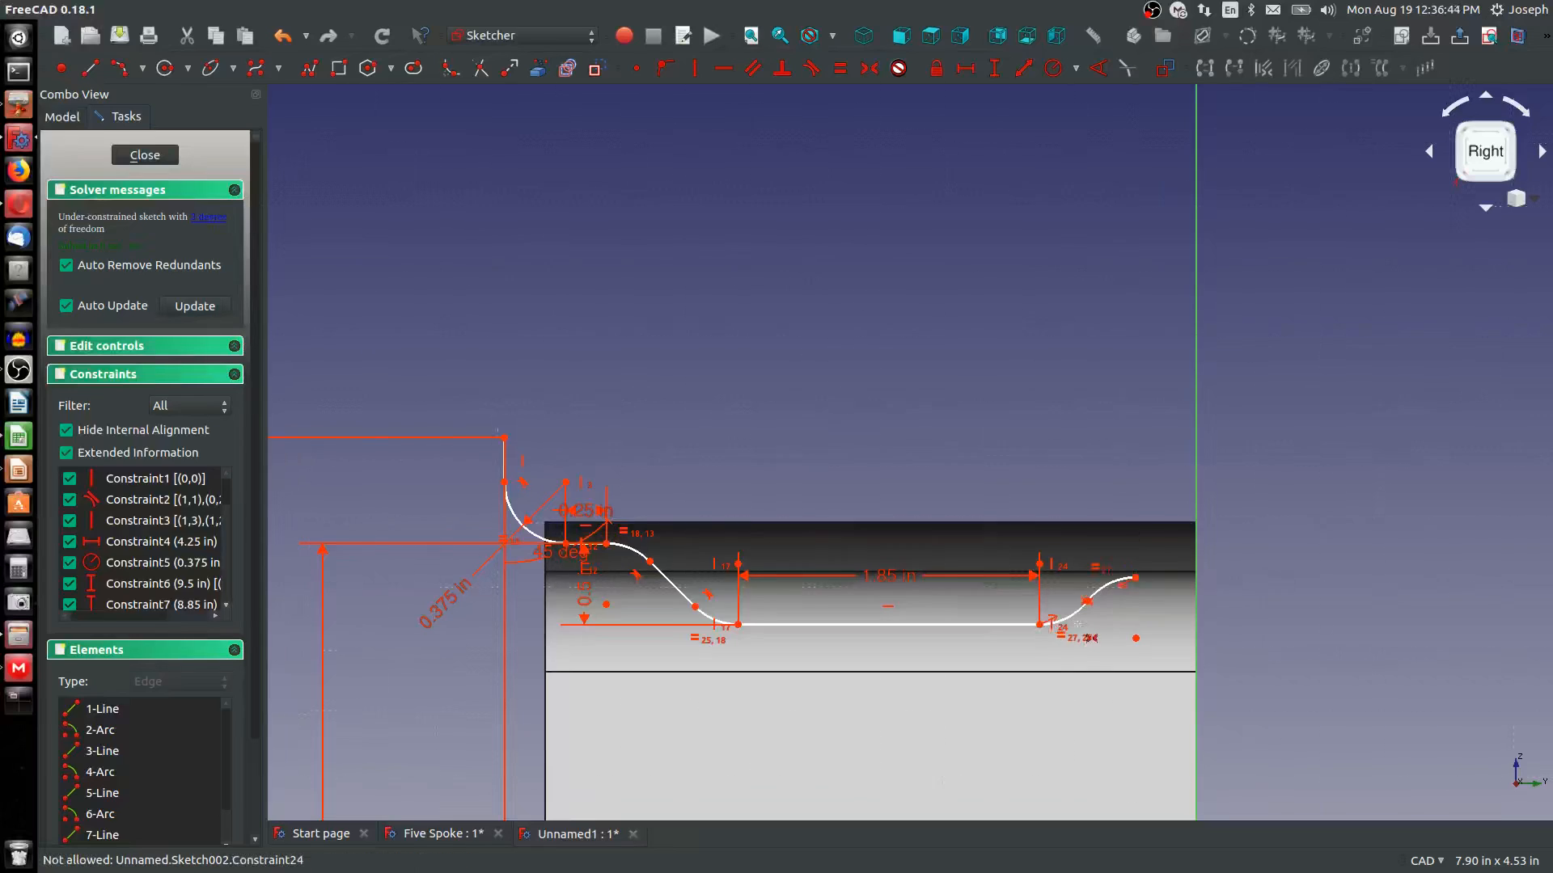
Lower the fifth arc's free end and constrain its vertical distance from the 1.85 in line's inner end to 0.15 in
{"action": "left_click", "coordinate": [1135, 578]}
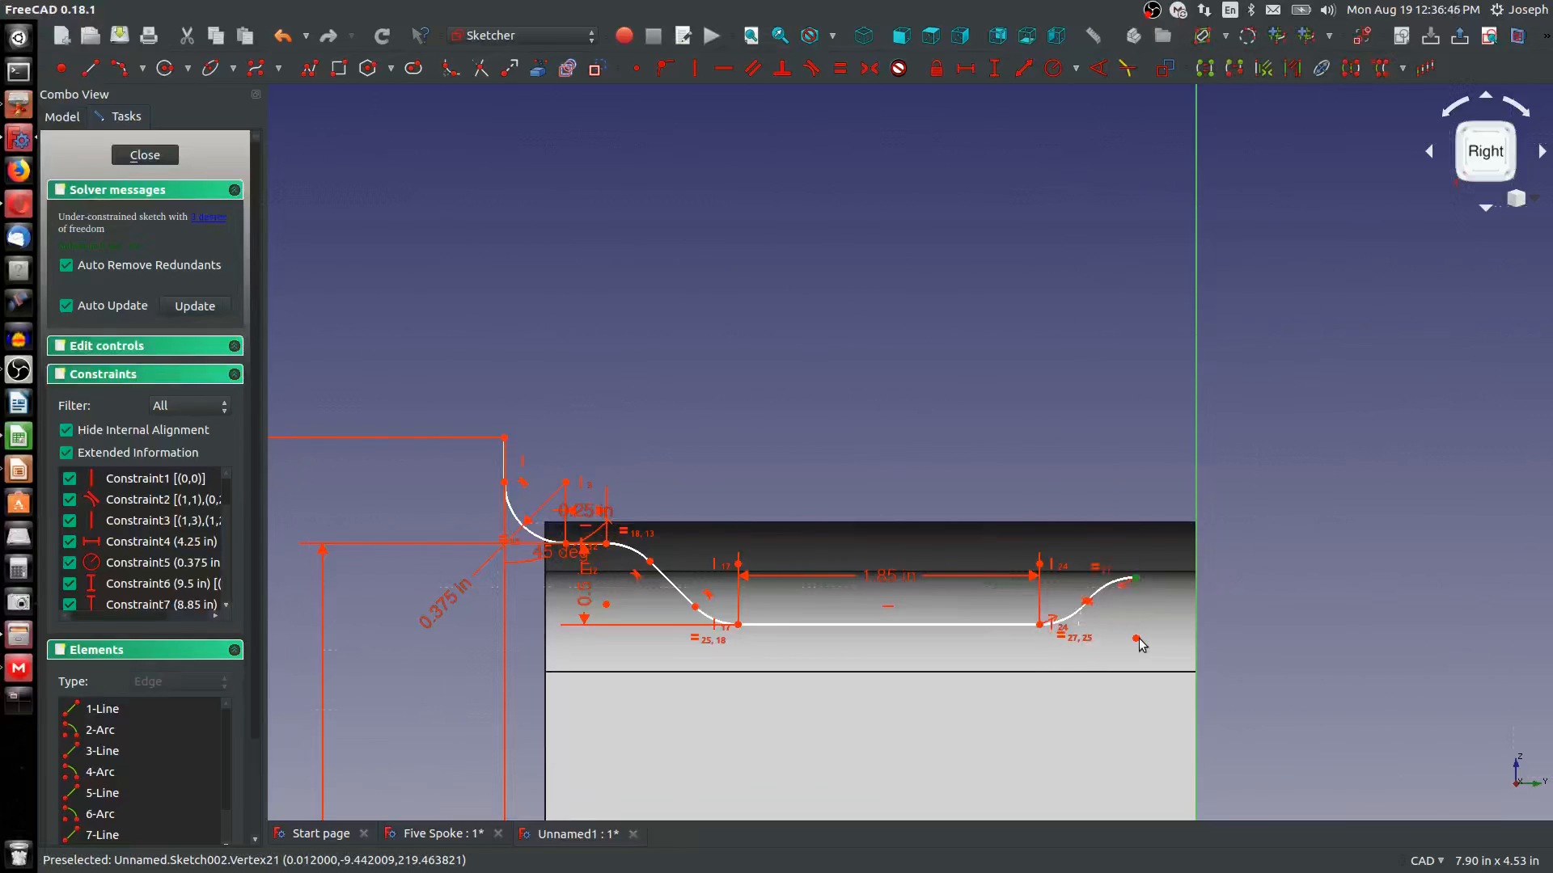
{"action": "scroll", "coordinate": [1160, 610], "scroll_direction": "up", "scroll_amount": 4}
{"action": "scroll", "coordinate": [1159, 608], "scroll_direction": "down", "scroll_amount": 8}
{"action": "scroll", "coordinate": [1044, 535], "scroll_direction": "up", "scroll_amount": 6}
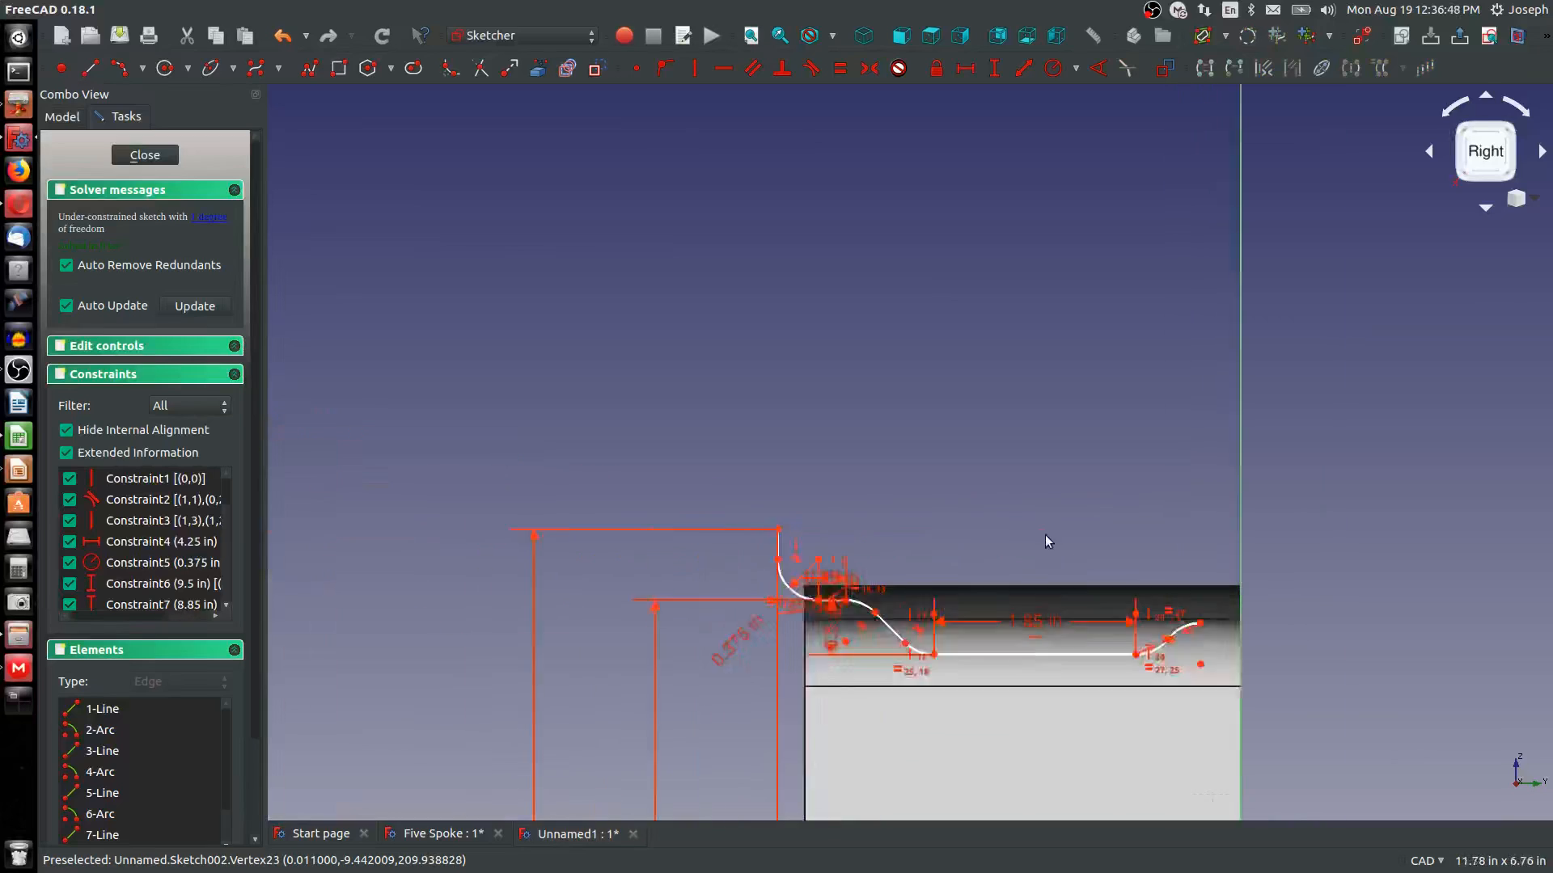
{"action": "scroll", "coordinate": [1067, 577], "scroll_direction": "down", "scroll_amount": 3}
{"action": "scroll", "coordinate": [1195, 553], "scroll_direction": "up", "scroll_amount": 3}
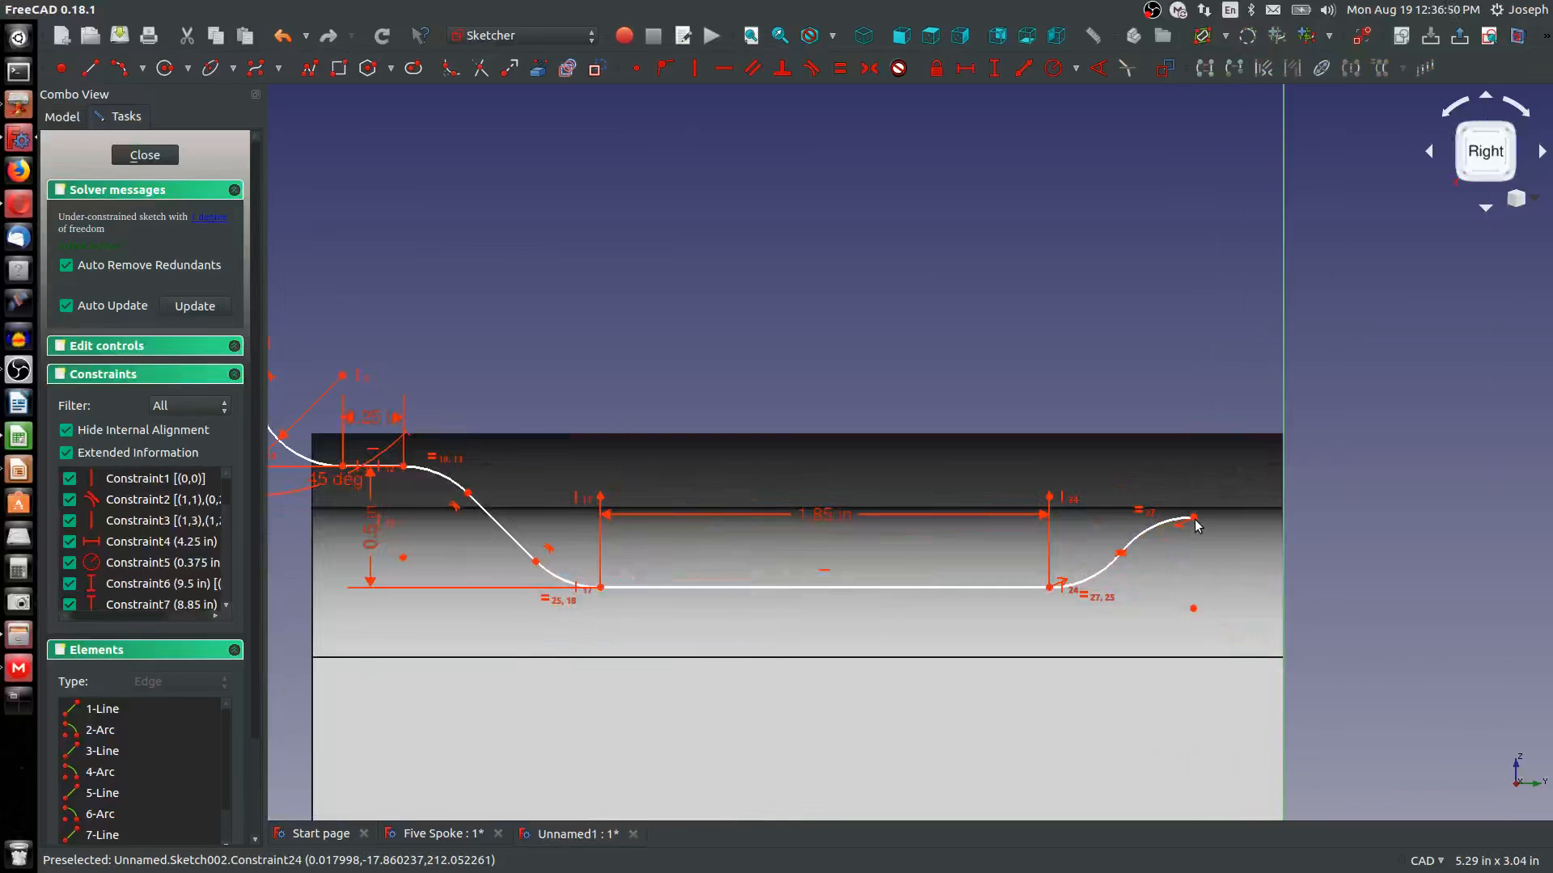
{"action": "left_click_drag", "start_coordinate": [1194, 518], "coordinate": [1128, 589]}
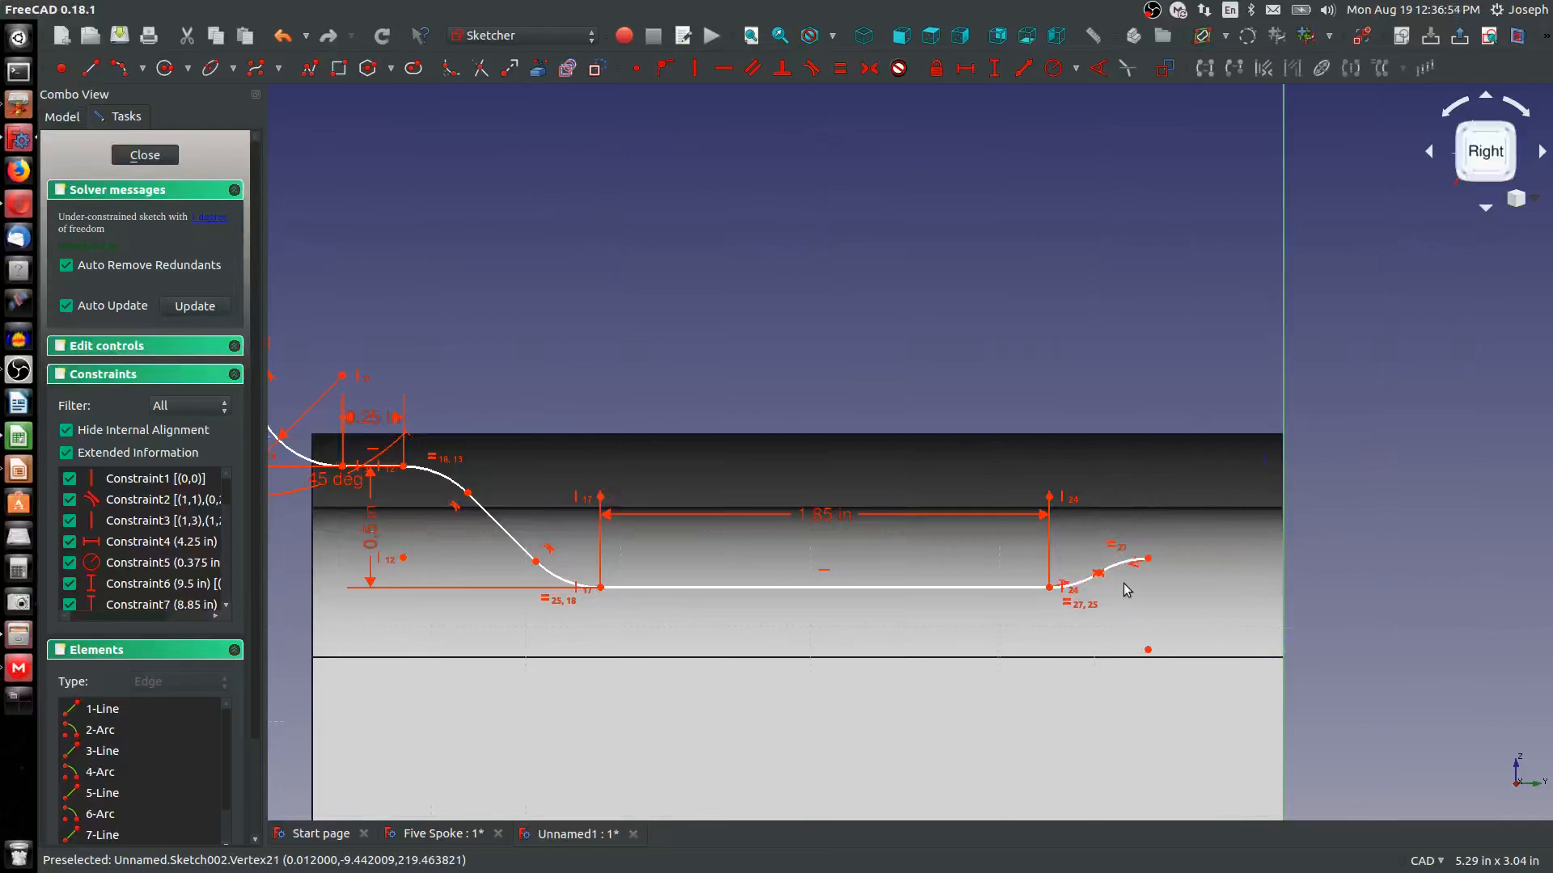
{"action": "left_click", "coordinate": [1148, 558]}
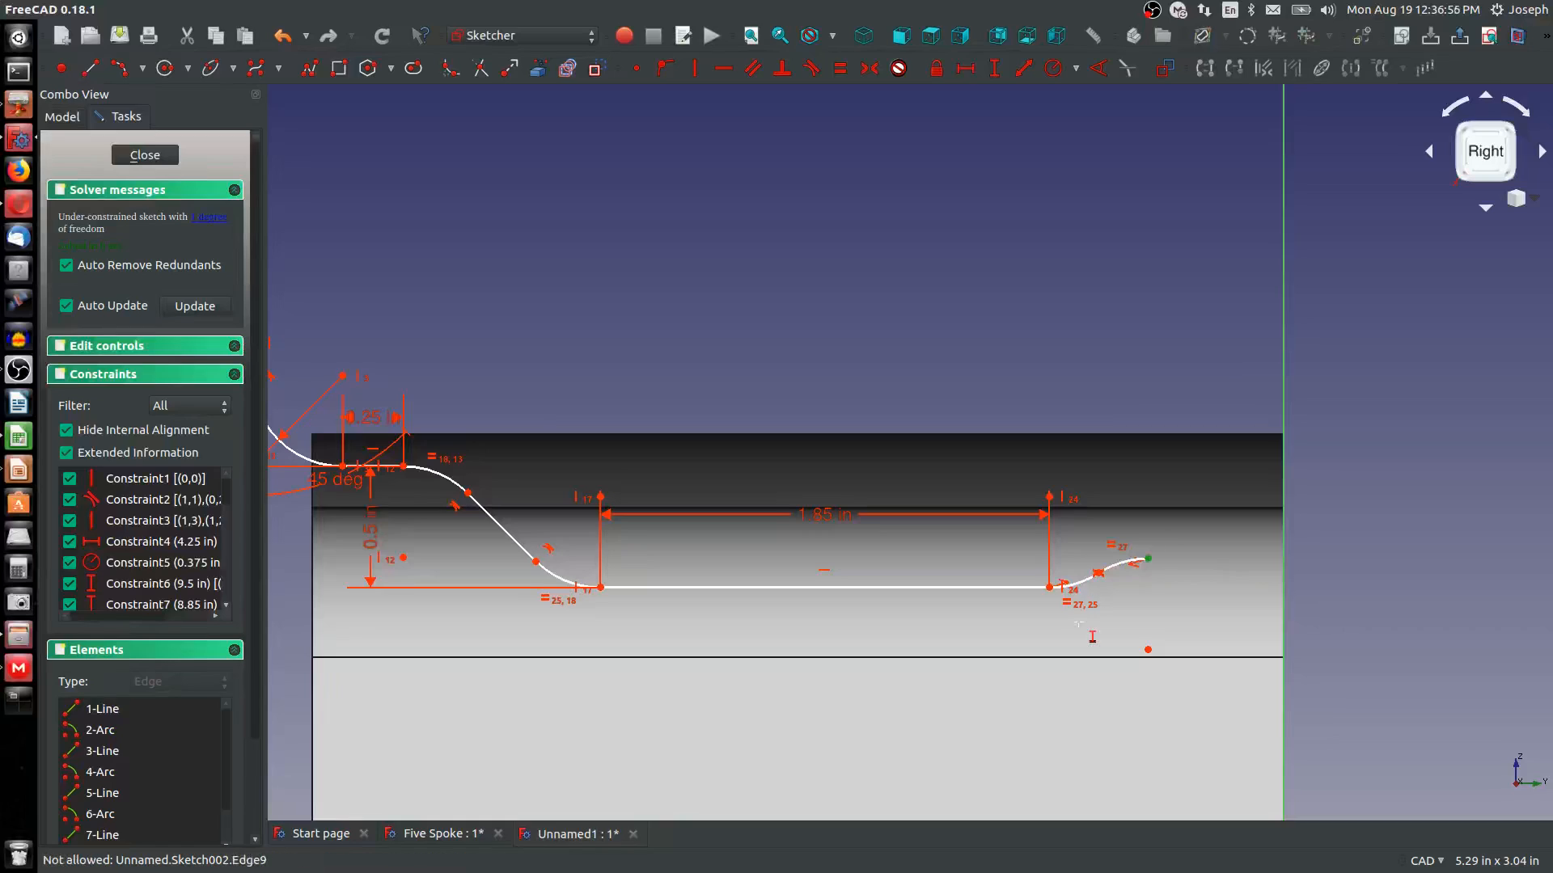
{"action": "left_click", "coordinate": [1051, 589]}
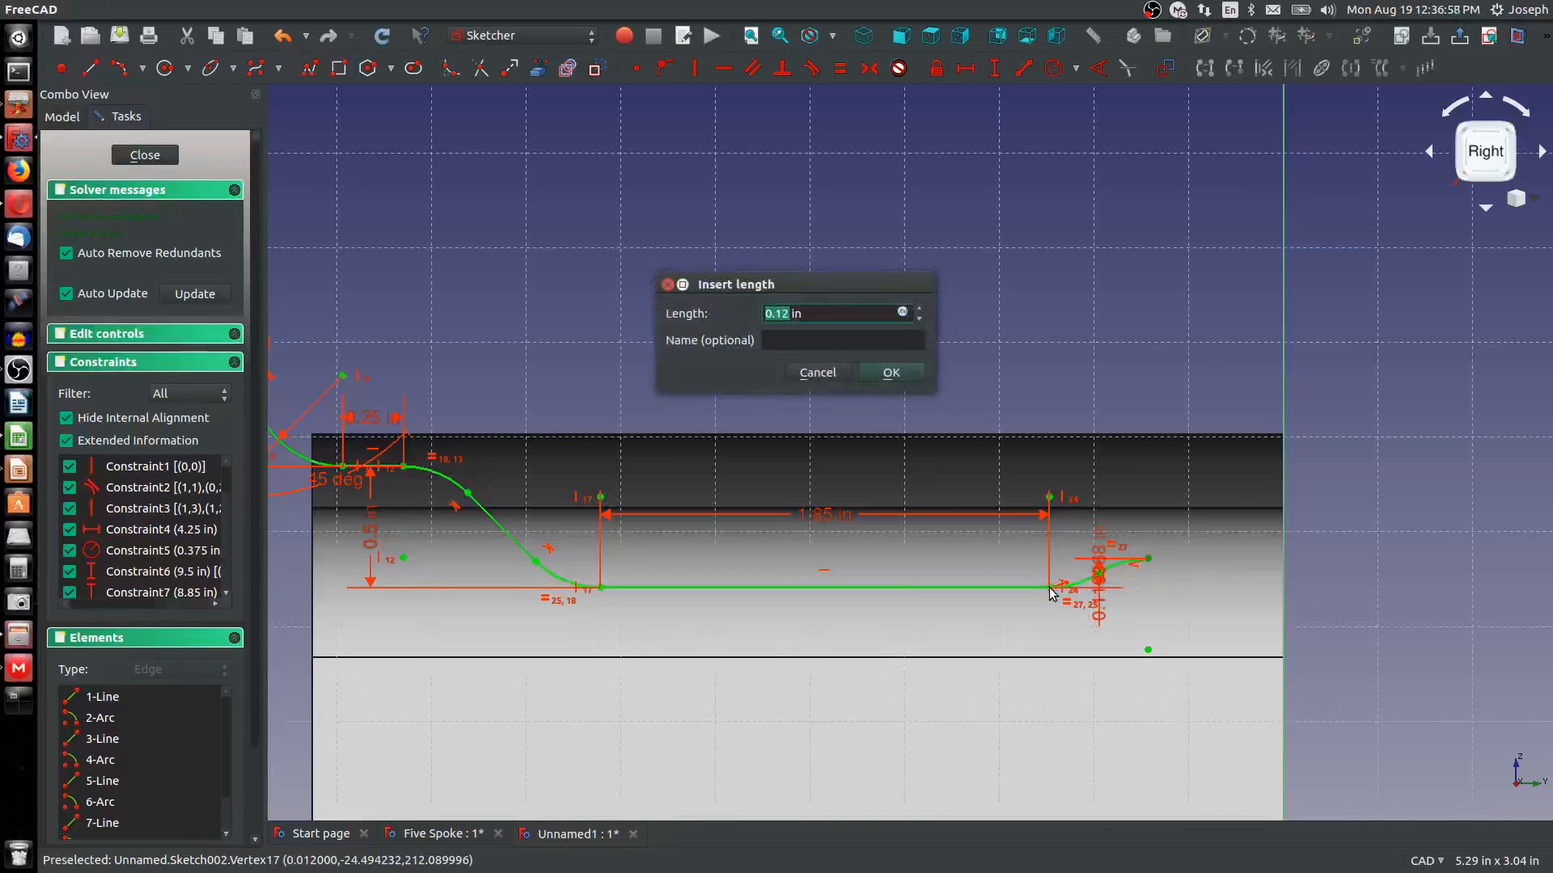
{"action": "key", "text": "Return"}
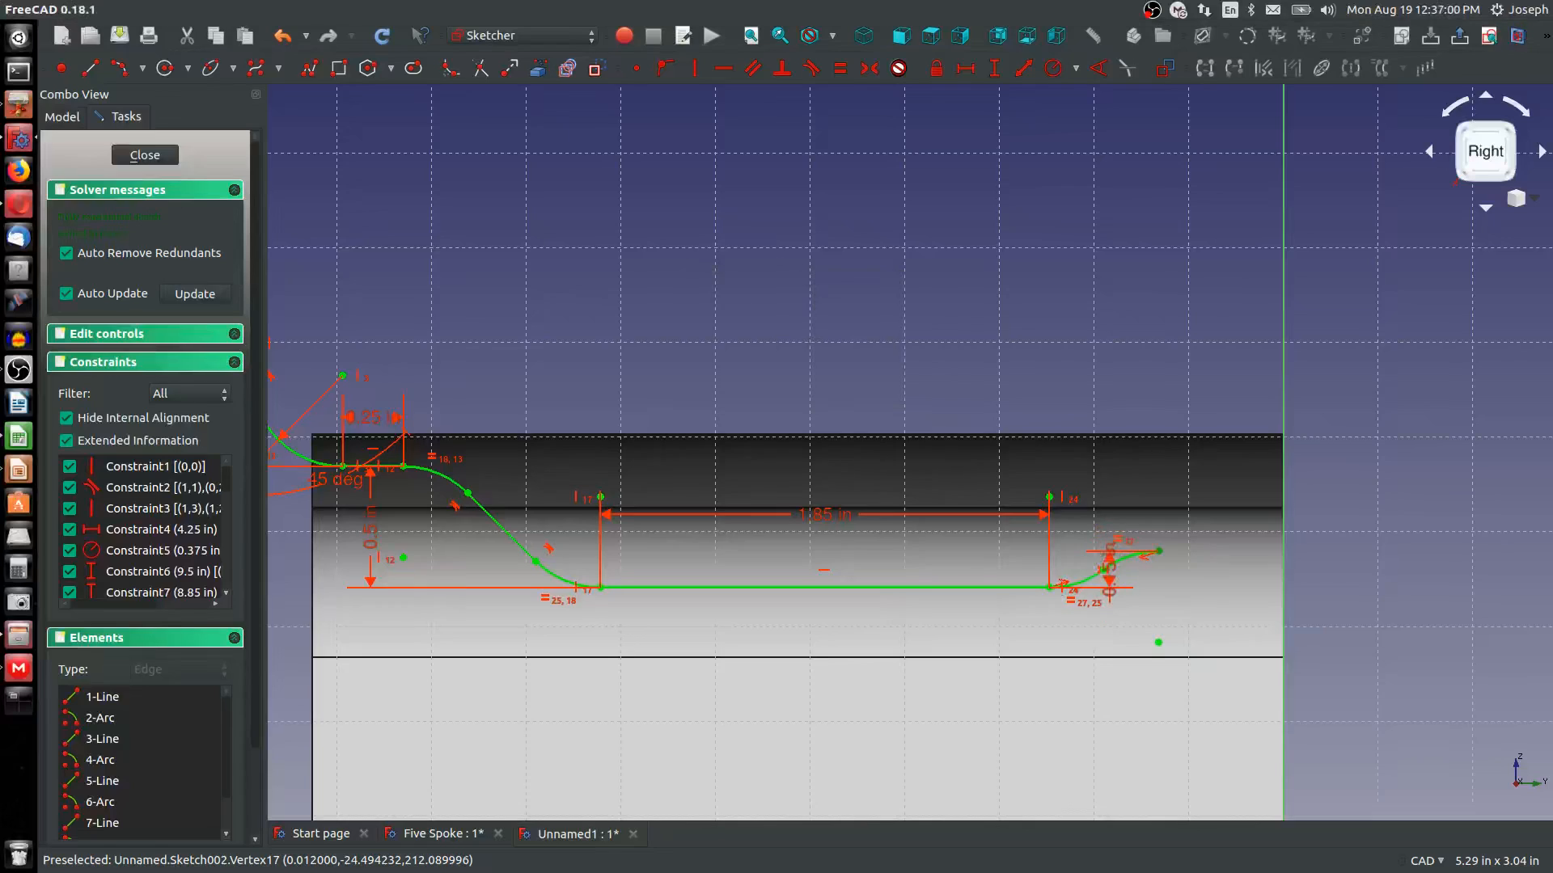
Draw a horizontal line from the fifth arc's free end across the vertical axis and constrain its length to 1.35 in
{"action": "scroll", "coordinate": [1049, 589], "scroll_direction": "down", "scroll_amount": 2}
{"action": "middle_click_drag", "start_coordinate": [1365, 619], "coordinate": [1077, 600]}
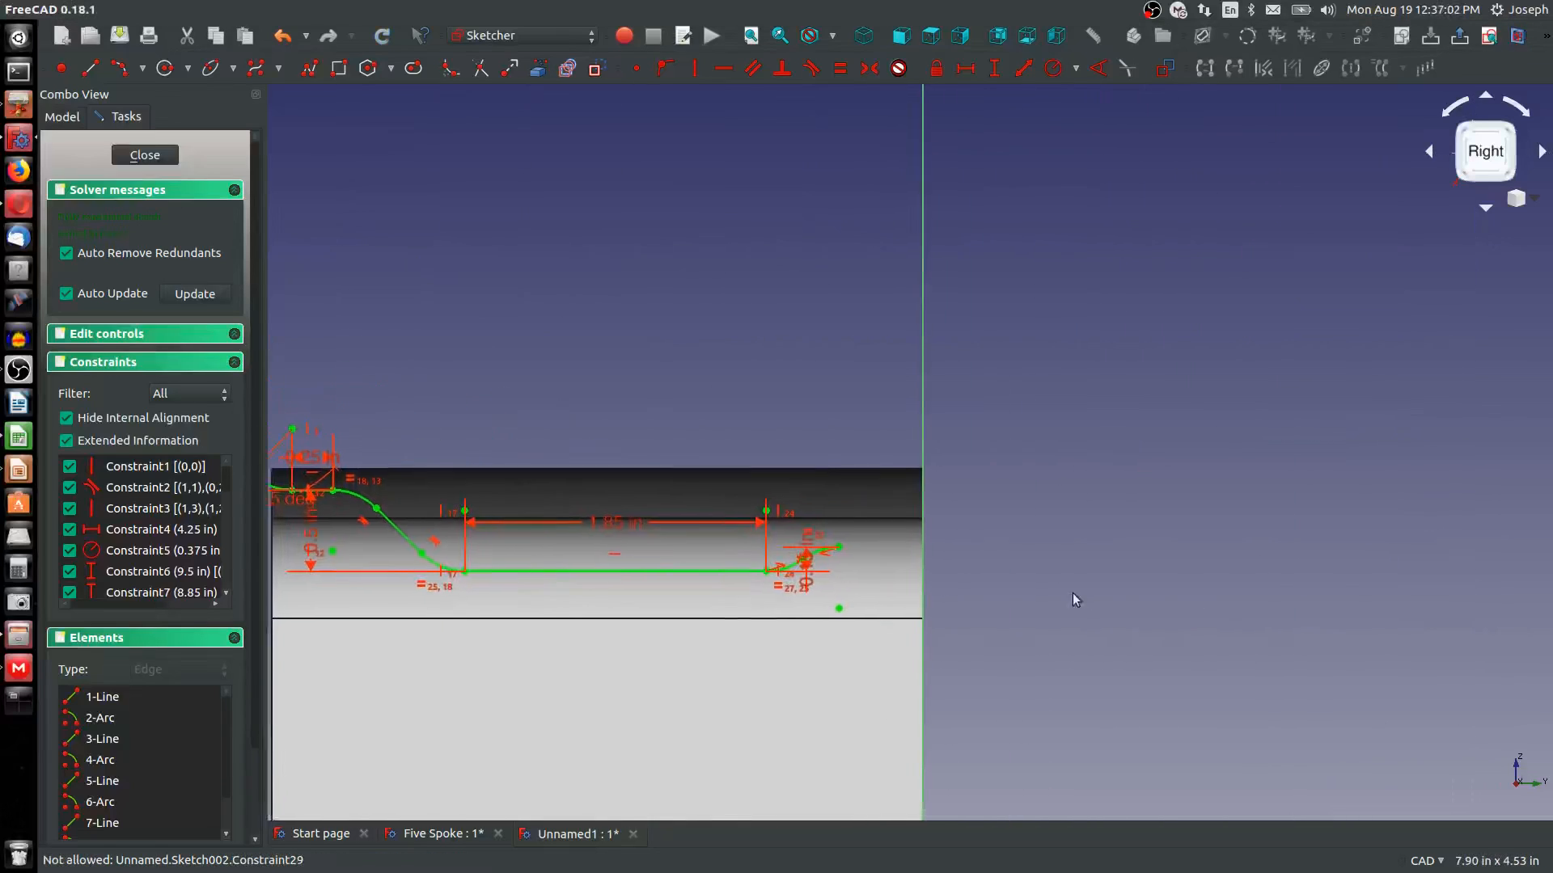
{"action": "left_click", "coordinate": [91, 68]}
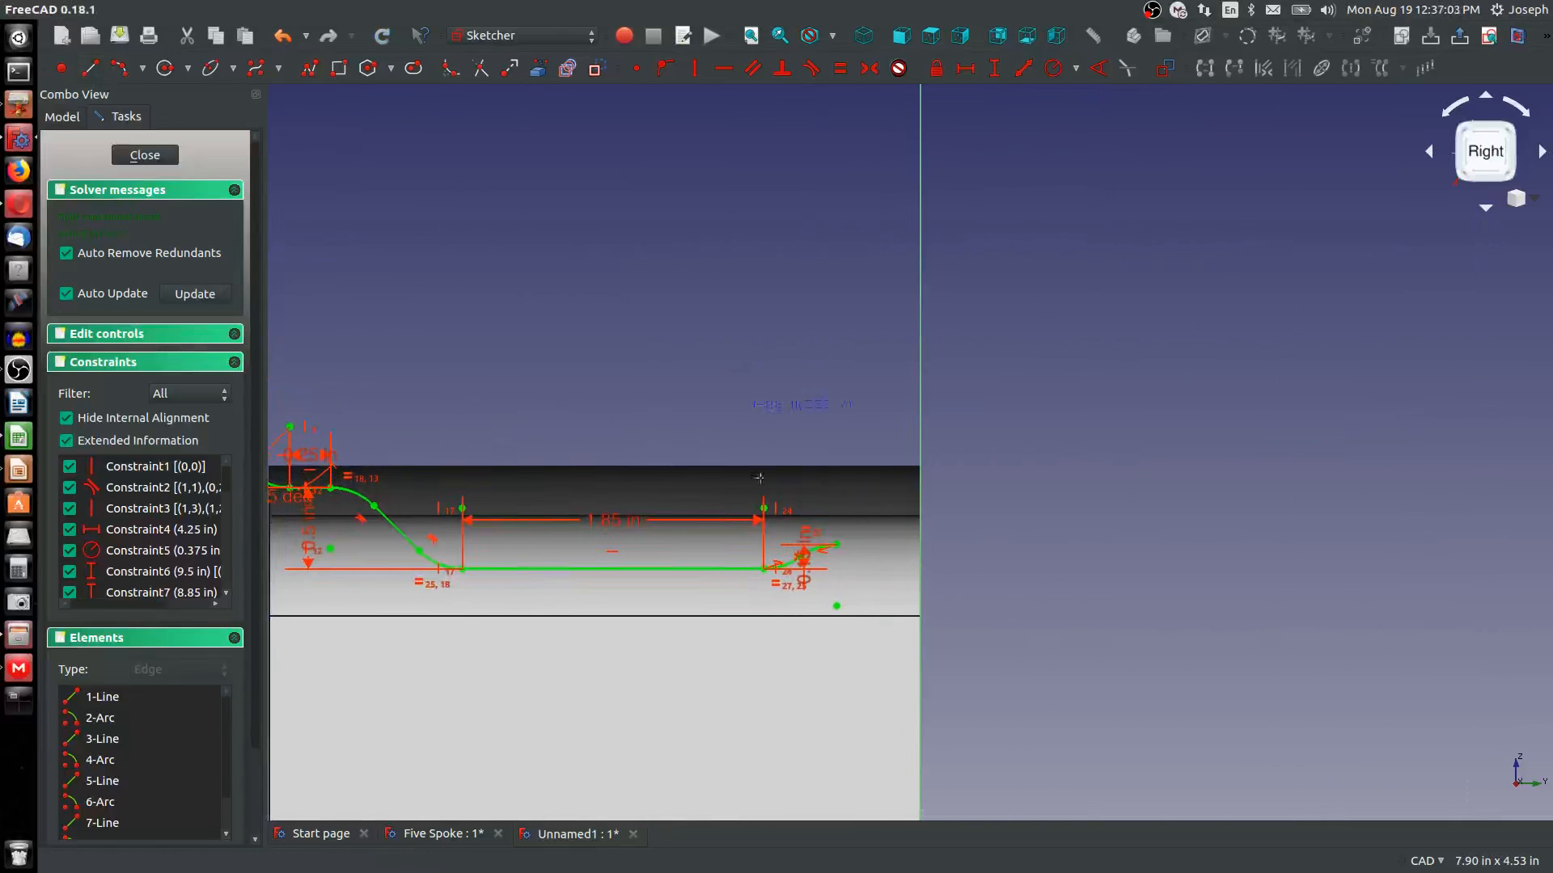
{"action": "left_click", "coordinate": [837, 545]}
{"action": "left_click", "coordinate": [1050, 545]}
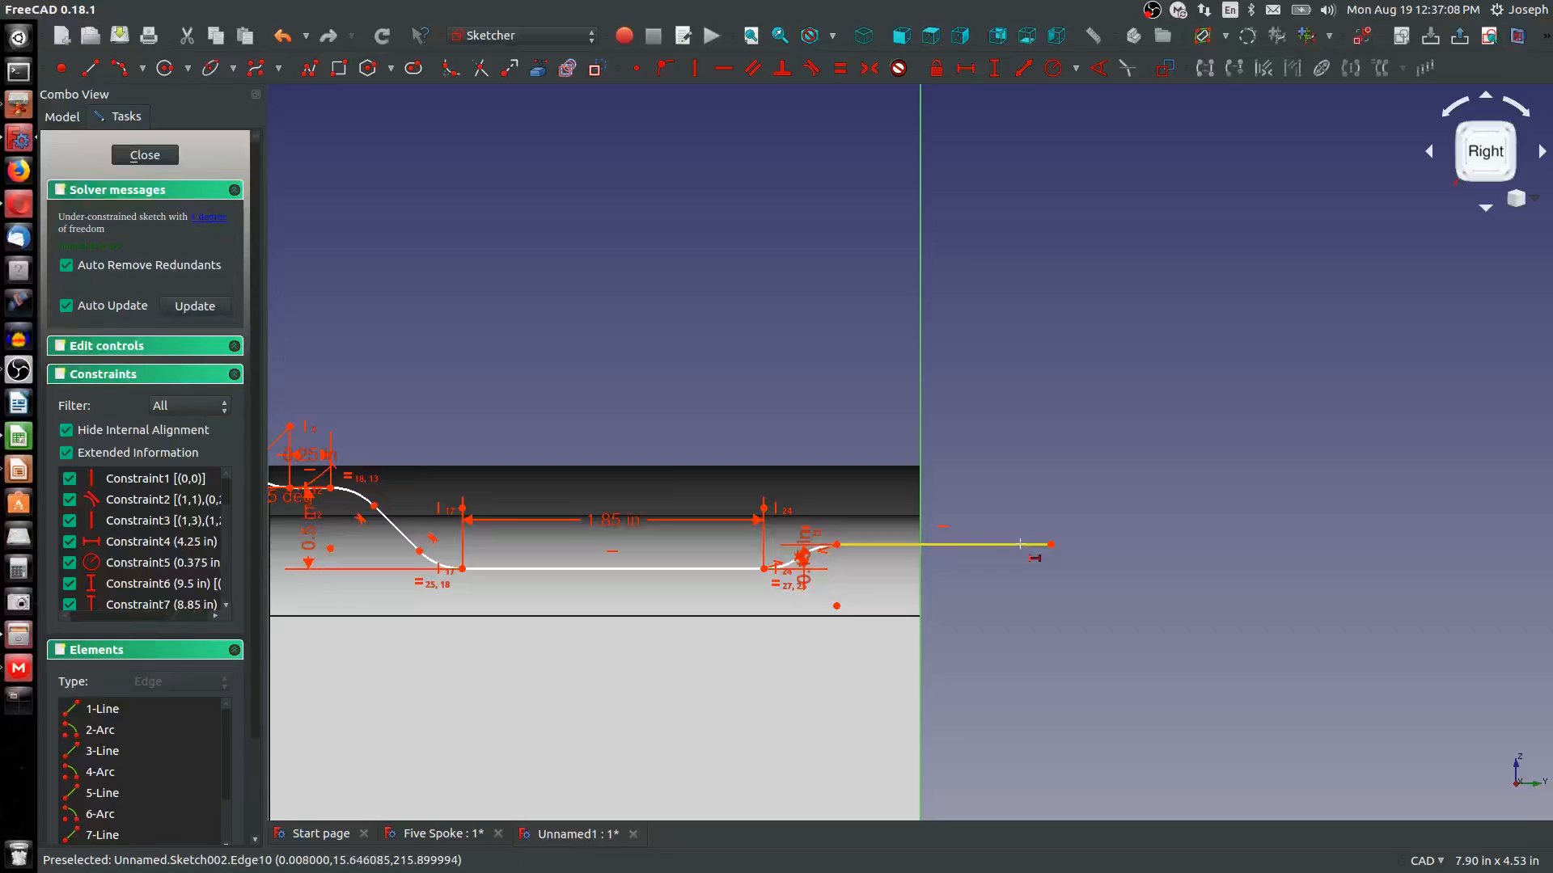
{"action": "left_click", "coordinate": [1014, 546]}
{"action": "key", "text": "shift+h"}
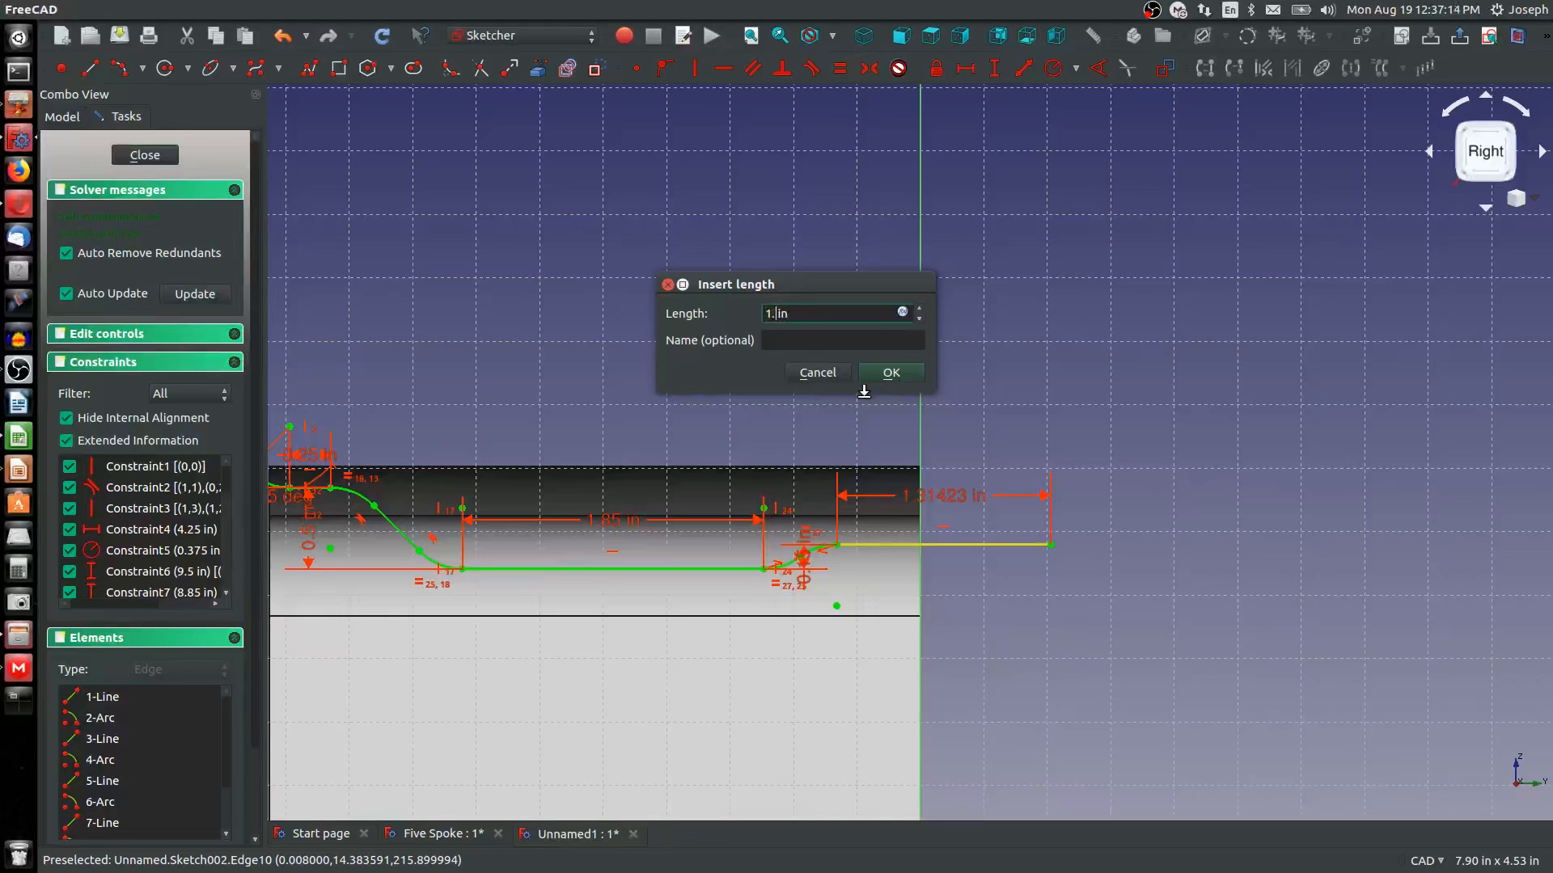
{"action": "key", "text": "Return"}
Draw a sixth arc from the 1.35 in line's free end, bending downward, and align its centre vertically with its start point
{"action": "scroll", "coordinate": [861, 396], "scroll_direction": "down", "scroll_amount": 6}
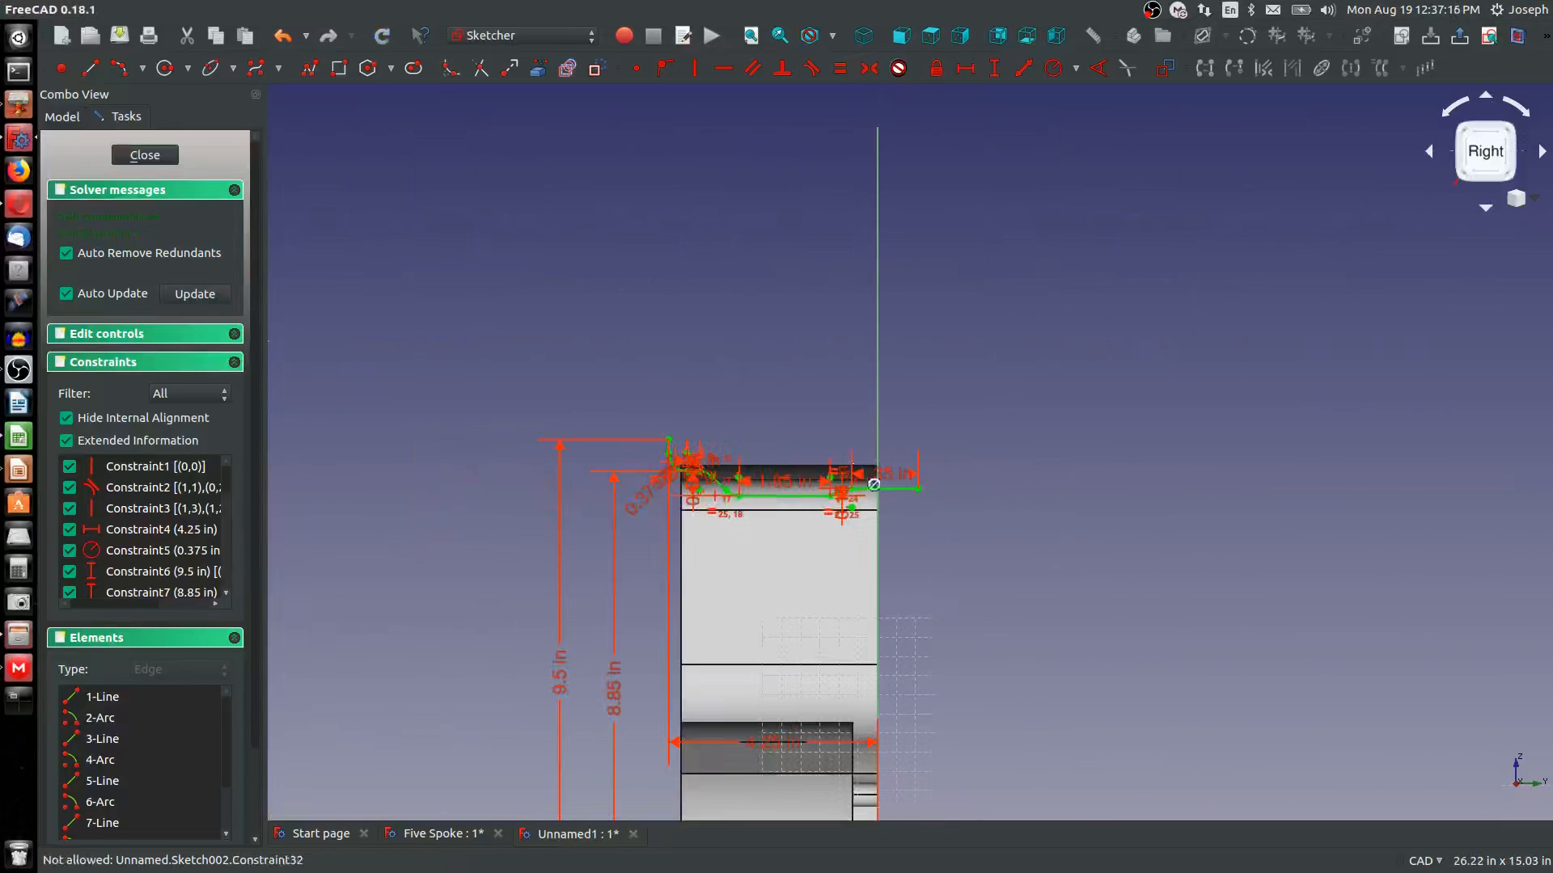
{"action": "scroll", "coordinate": [844, 528], "scroll_direction": "up", "scroll_amount": 3}
{"action": "scroll", "coordinate": [836, 532], "scroll_direction": "up", "scroll_amount": 3}
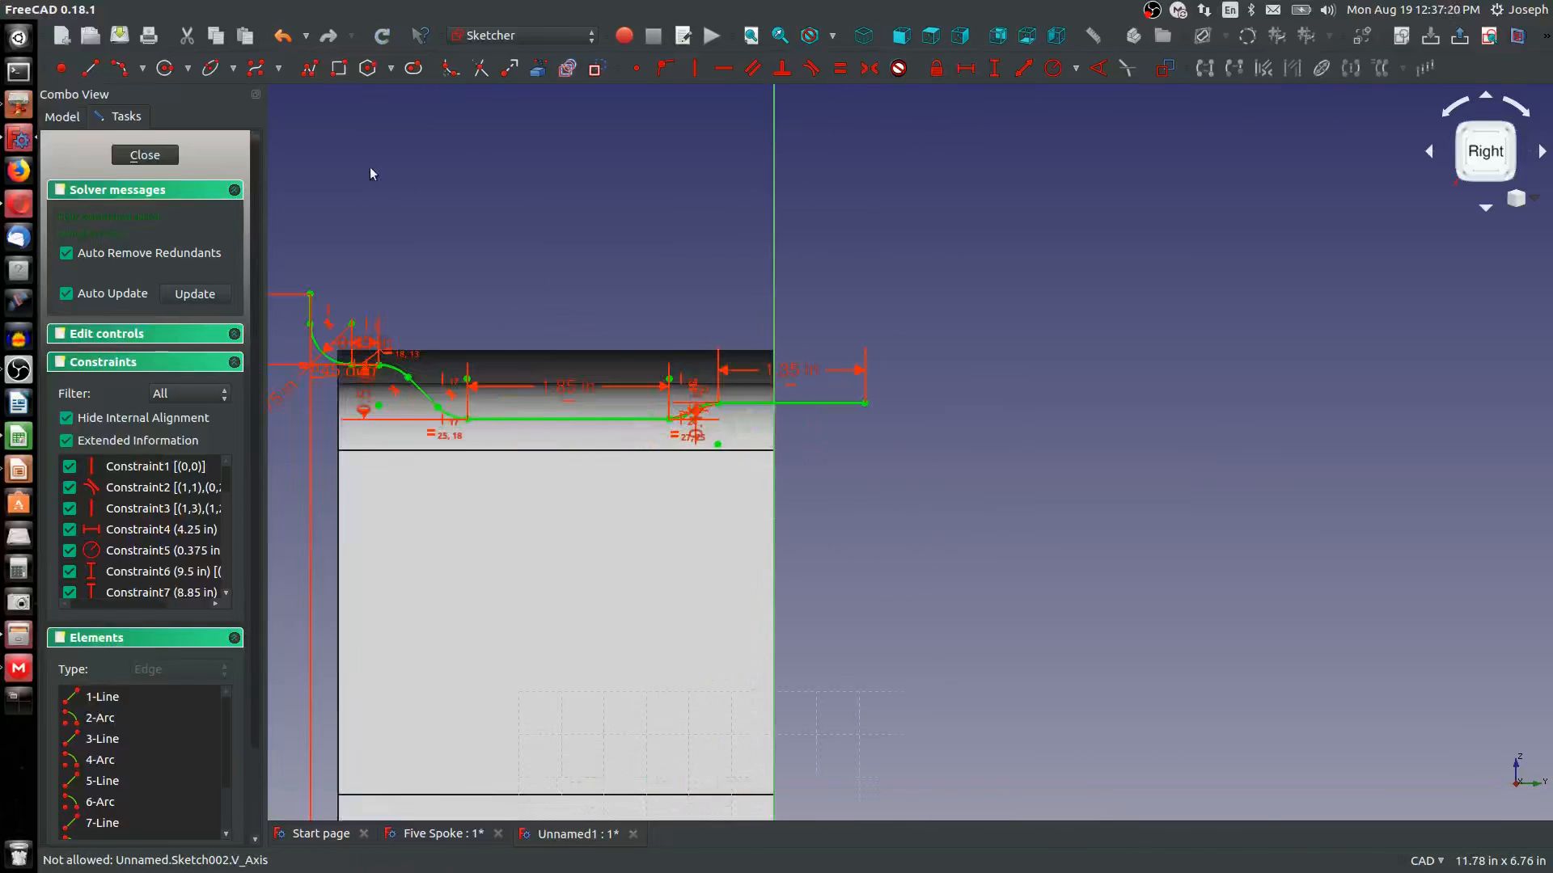
{"action": "scroll", "coordinate": [831, 397], "scroll_direction": "up", "scroll_amount": 3}
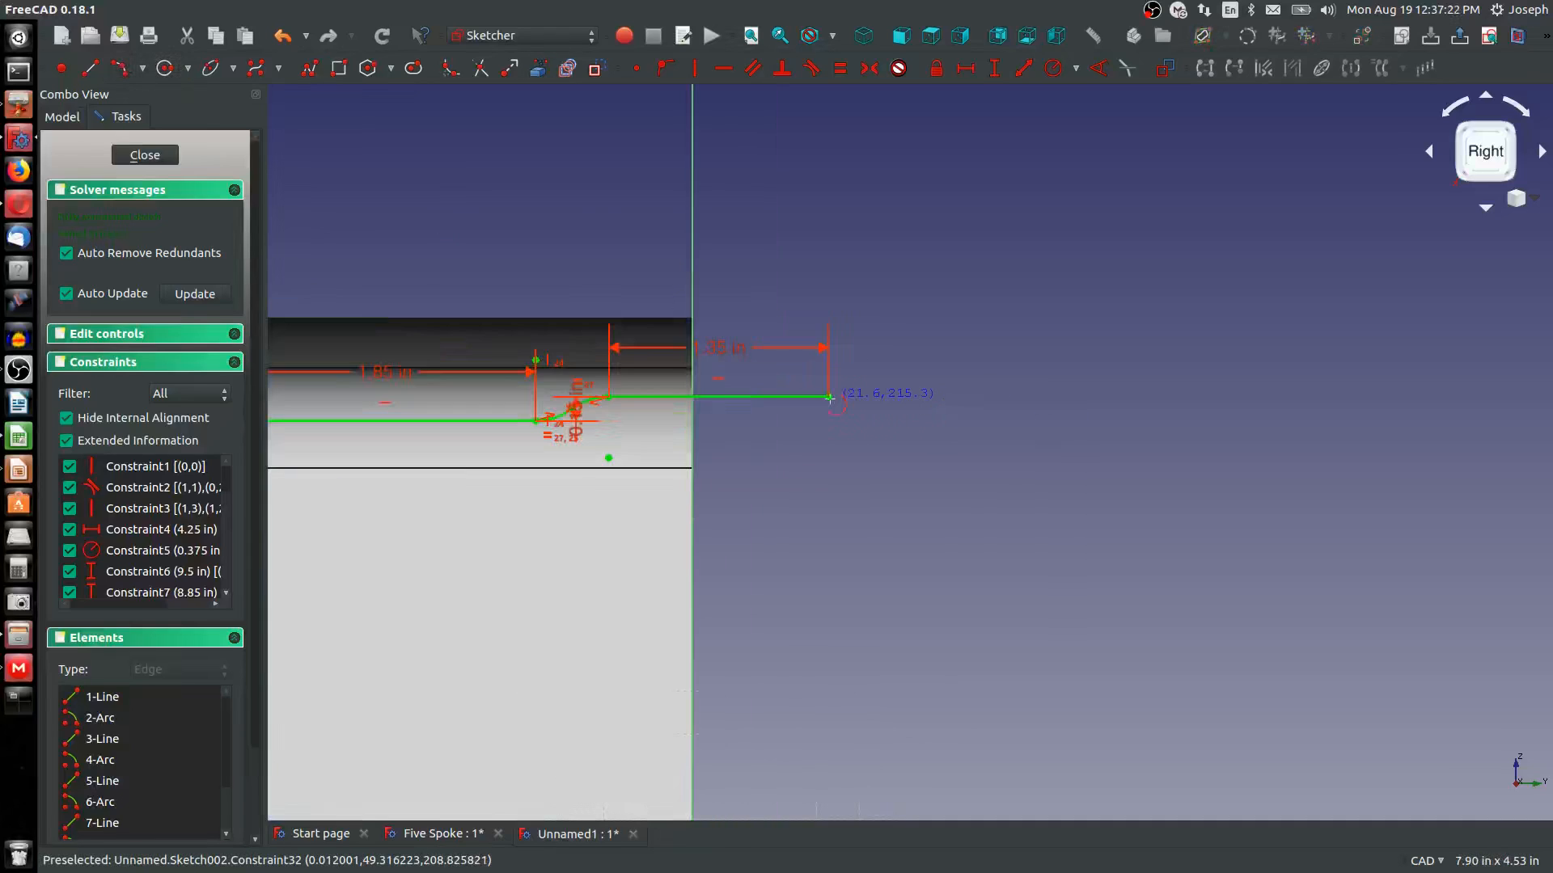
{"action": "left_click", "coordinate": [829, 399]}
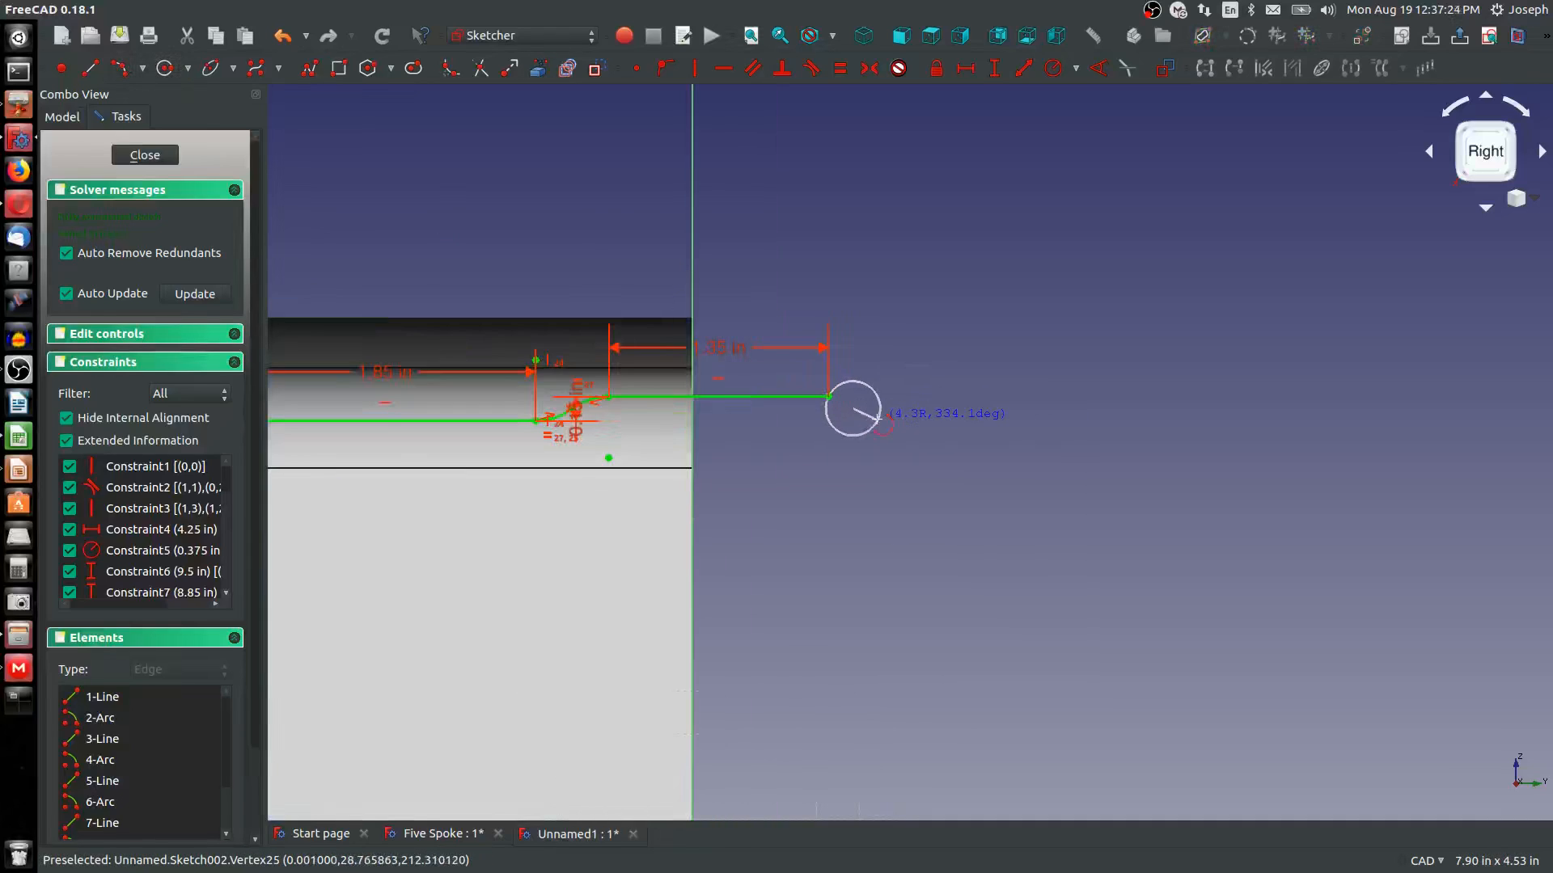
{"action": "left_click", "coordinate": [878, 420]}
{"action": "left_click", "coordinate": [870, 412]}
{"action": "key", "text": "Escape"}
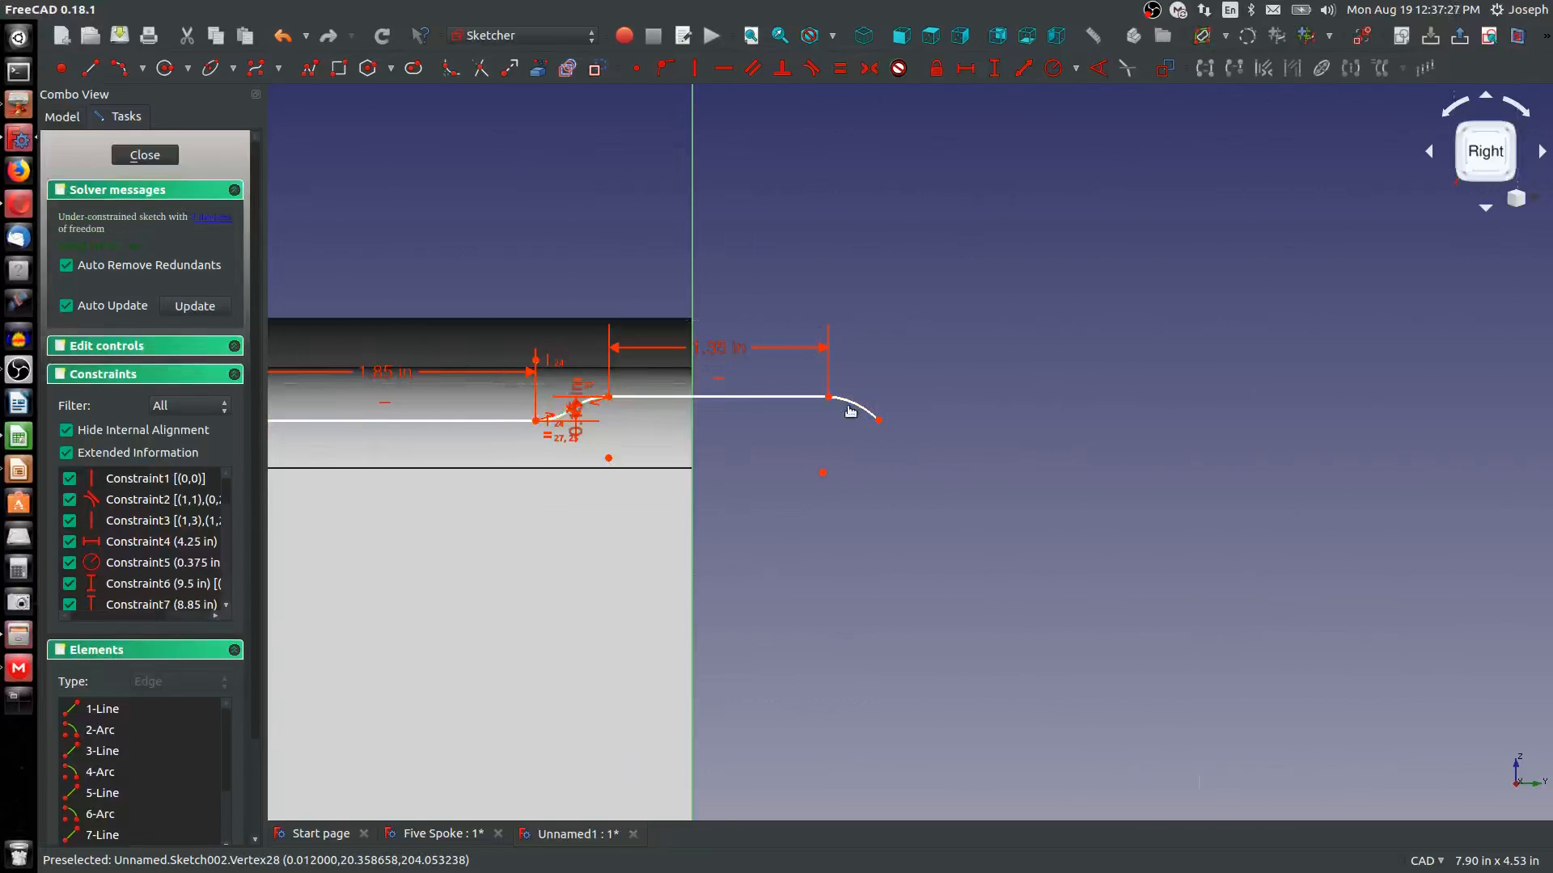
{"action": "left_click", "coordinate": [823, 472]}
{"action": "left_click", "coordinate": [829, 397]}
{"action": "key", "text": "v"}
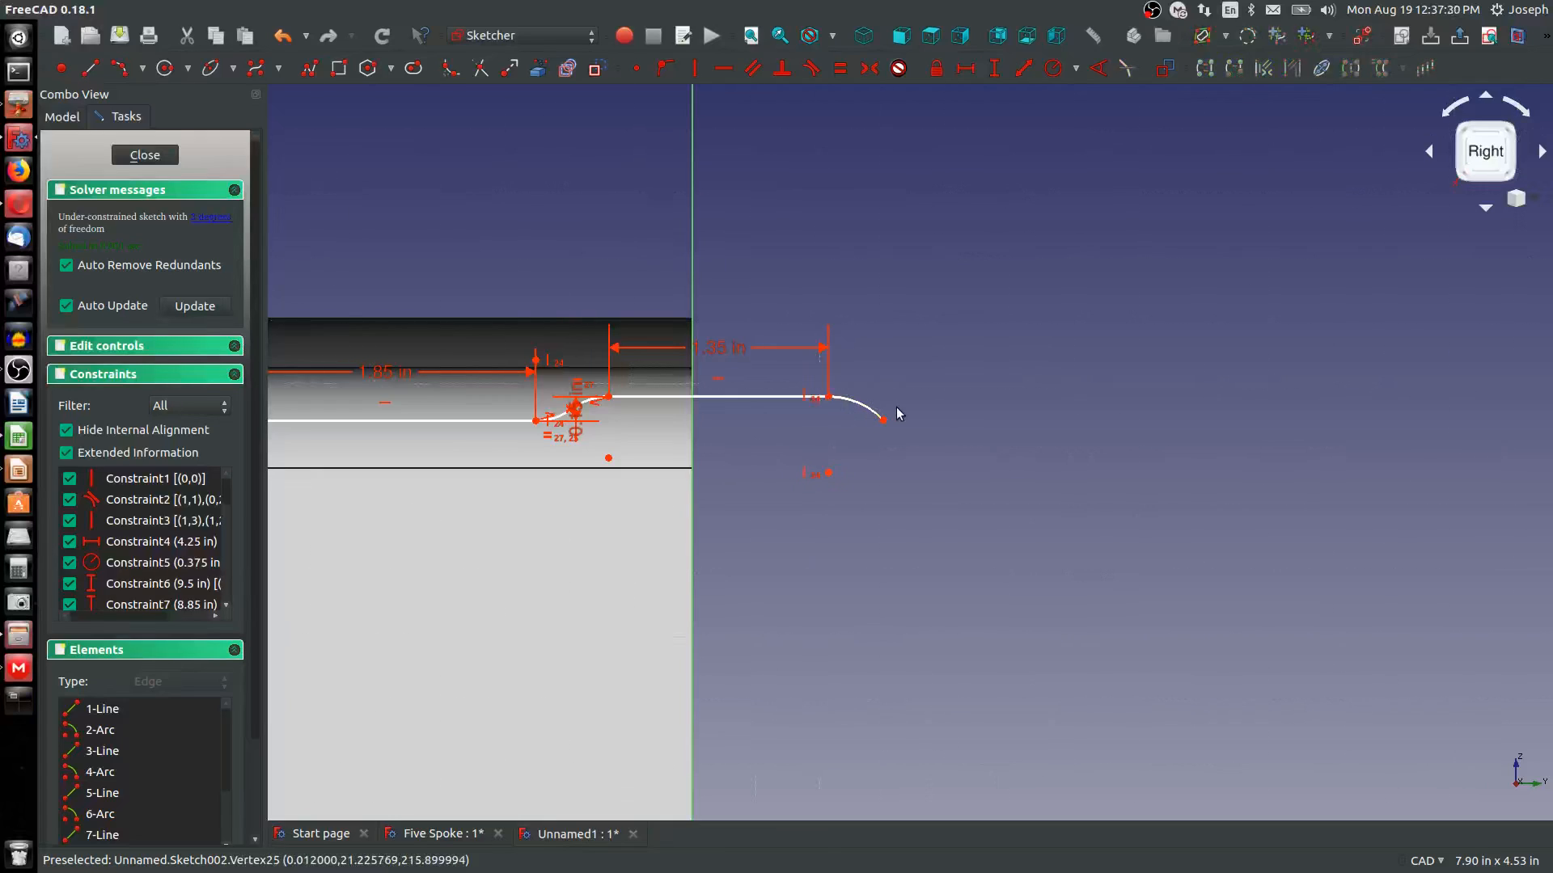
Constrain the sixth arc's radius equal to the fifth arc's
{"action": "left_click", "coordinate": [863, 411]}
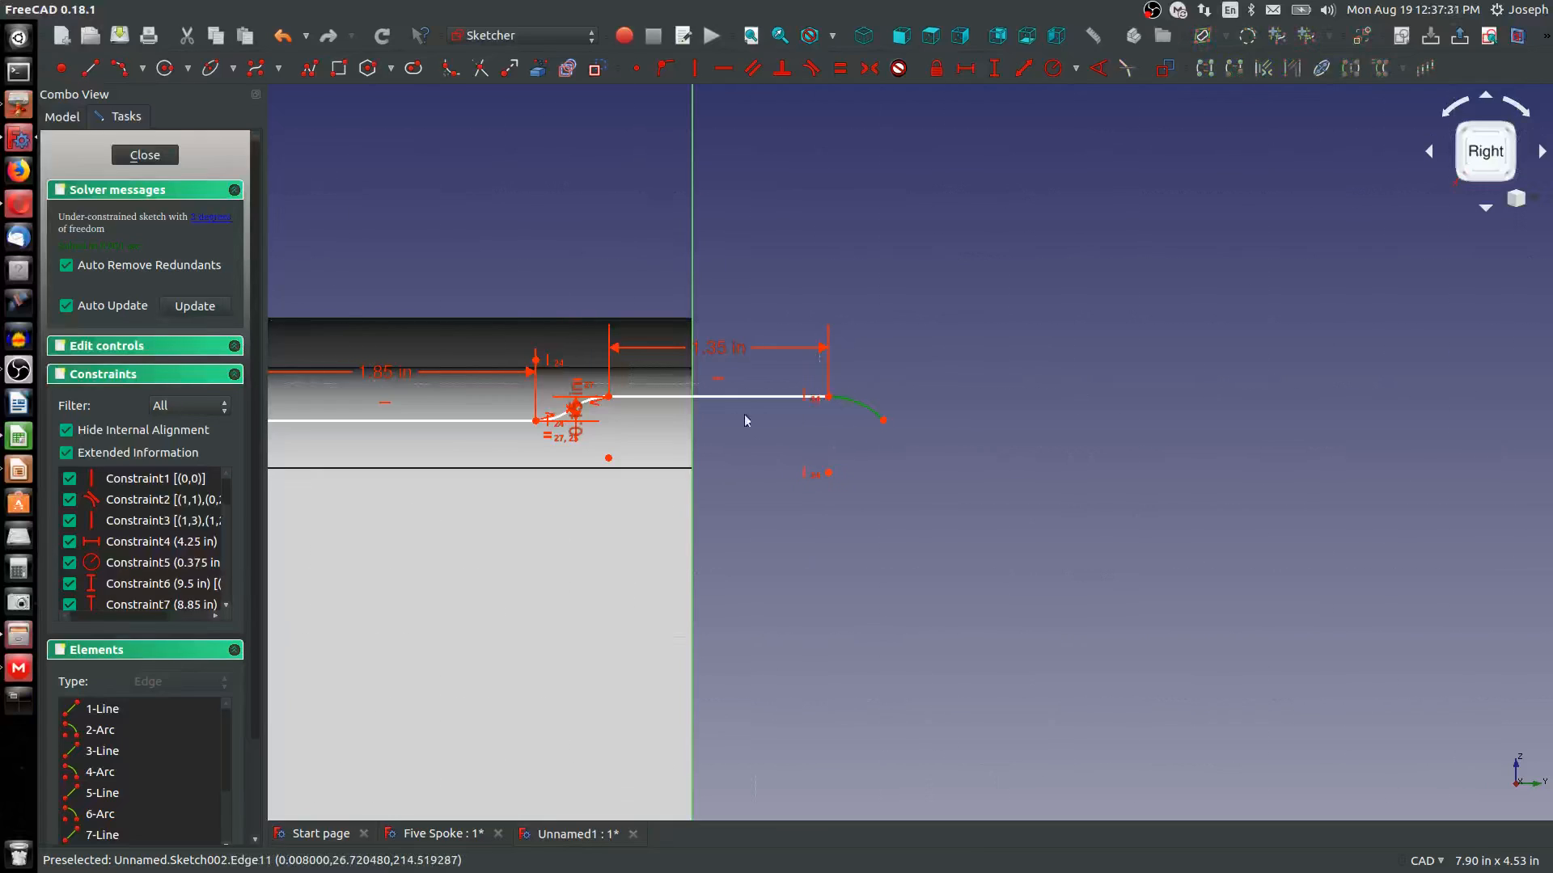
{"action": "left_click", "coordinate": [589, 406]}
{"action": "scroll", "coordinate": [595, 404], "scroll_direction": "up", "scroll_amount": 5}
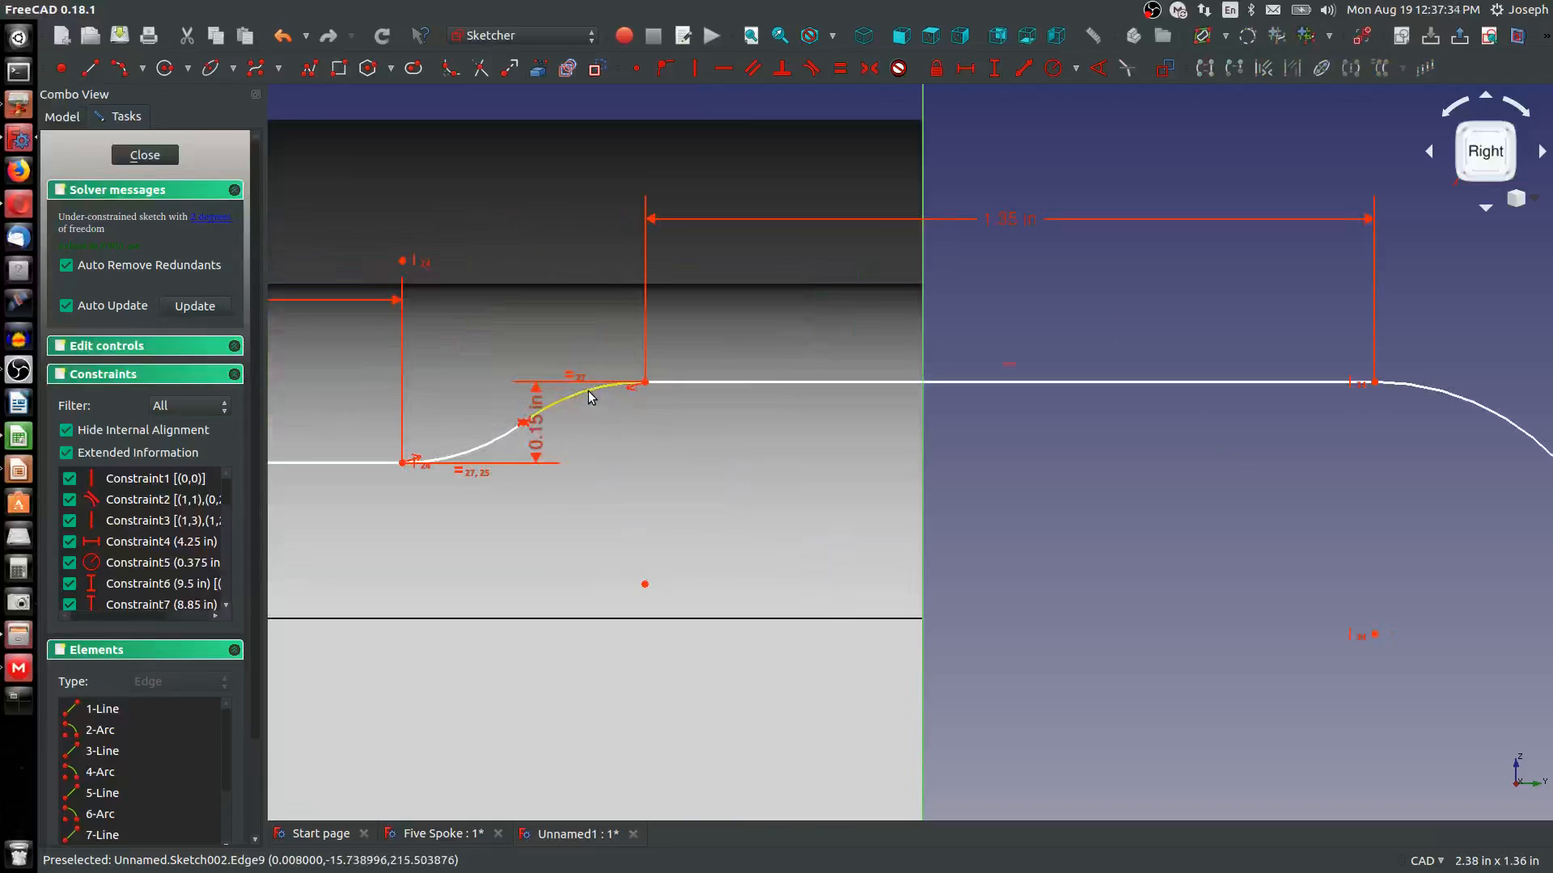
{"action": "left_click", "coordinate": [589, 392]}
{"action": "left_click", "coordinate": [1514, 431]}
{"action": "key", "text": "e"}
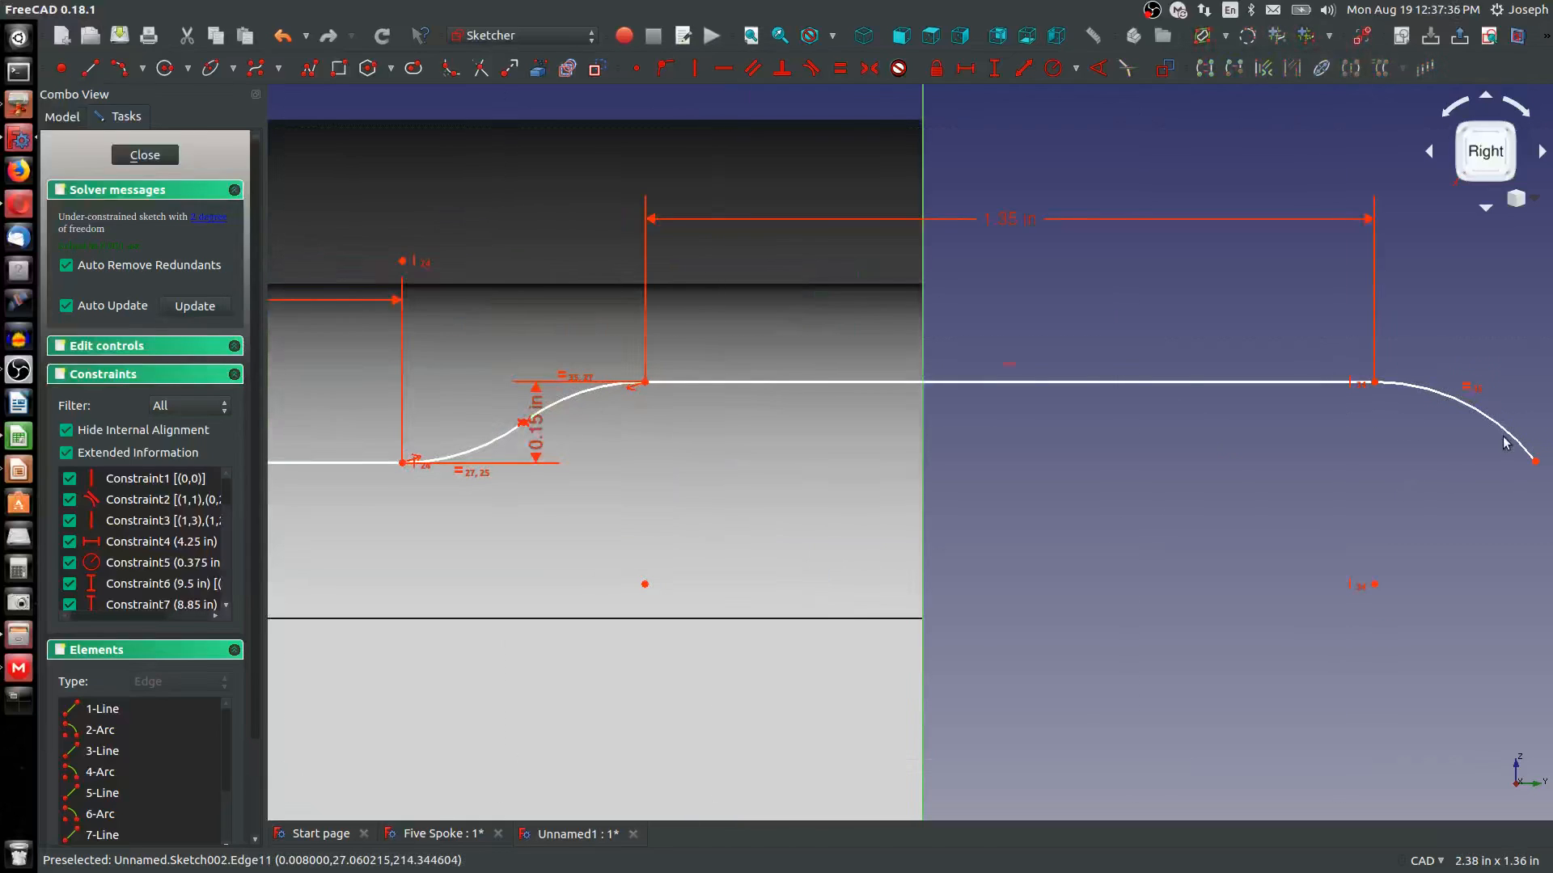
Align the sixth arc's free end horizontally with the point shared by the fourth and fifth arcs
{"action": "left_click", "coordinate": [1536, 462]}
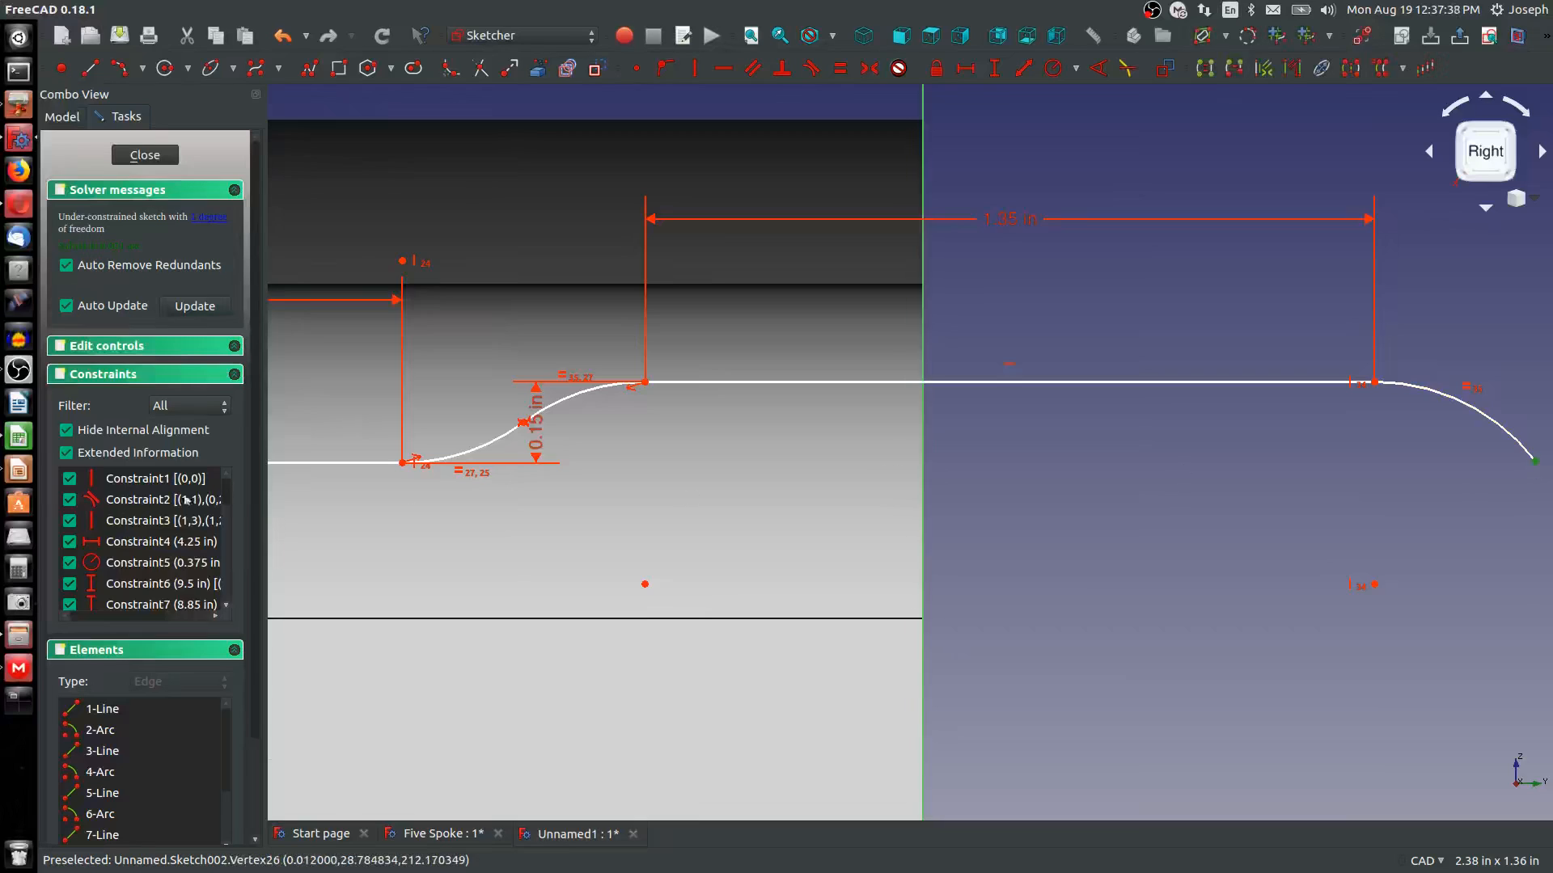
{"action": "left_click", "coordinate": [524, 427]}
{"action": "key", "text": "h"}
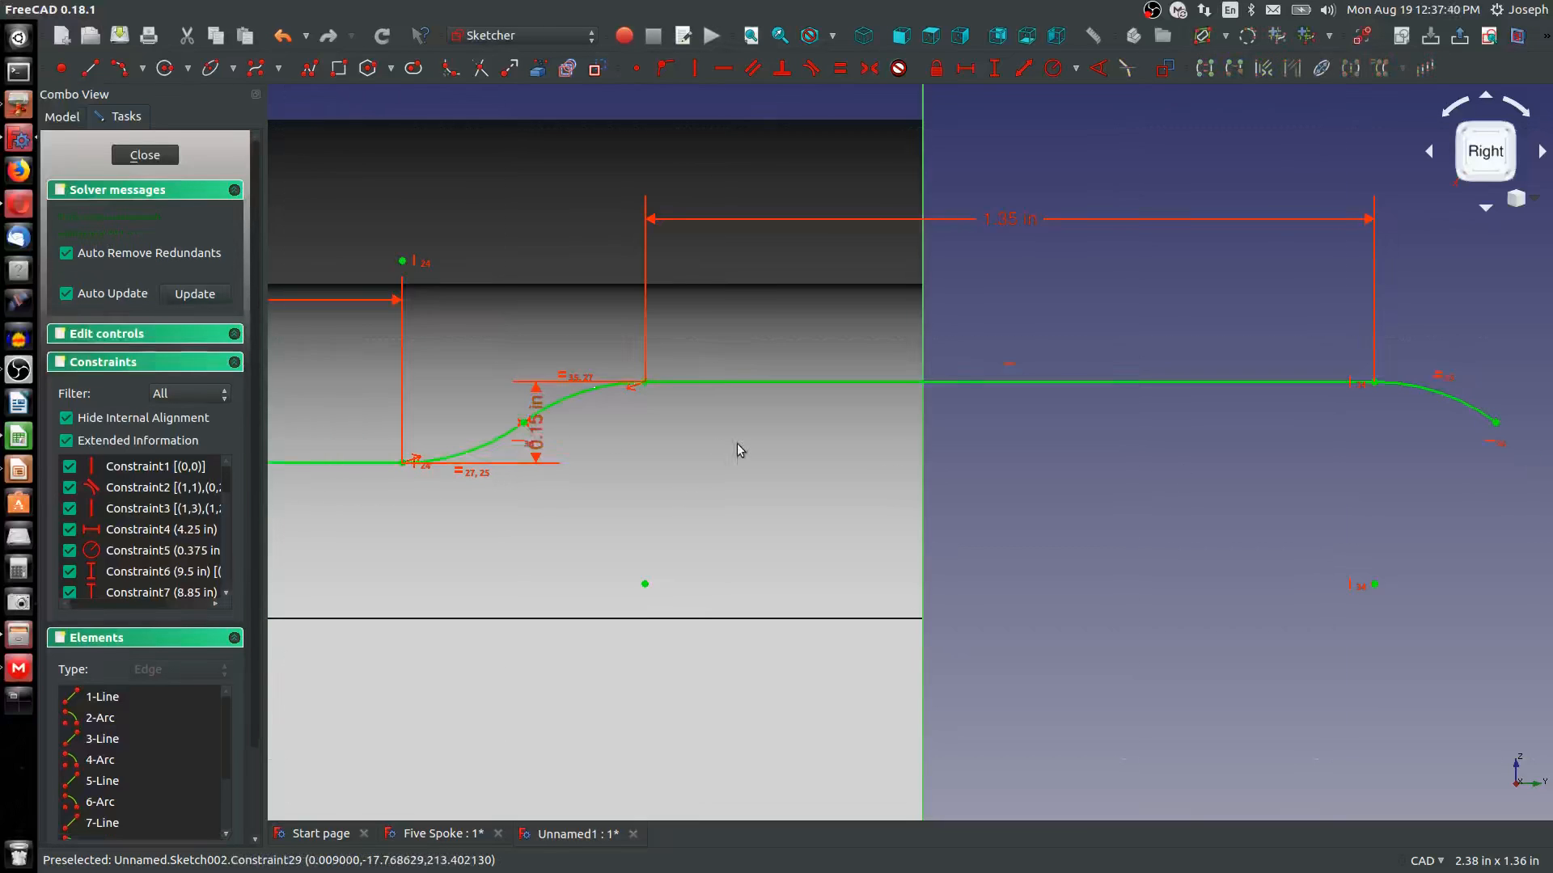
Add a seventh arc from the sixth arc's free end, flattening out away from the vertical axis, and make the two arcs tangent
{"action": "scroll", "coordinate": [736, 444], "scroll_direction": "down", "scroll_amount": 3}
{"action": "scroll", "coordinate": [1491, 571], "scroll_direction": "up", "scroll_amount": 2}
{"action": "middle_click_drag", "start_coordinate": [566, 483], "coordinate": [745, 484]}
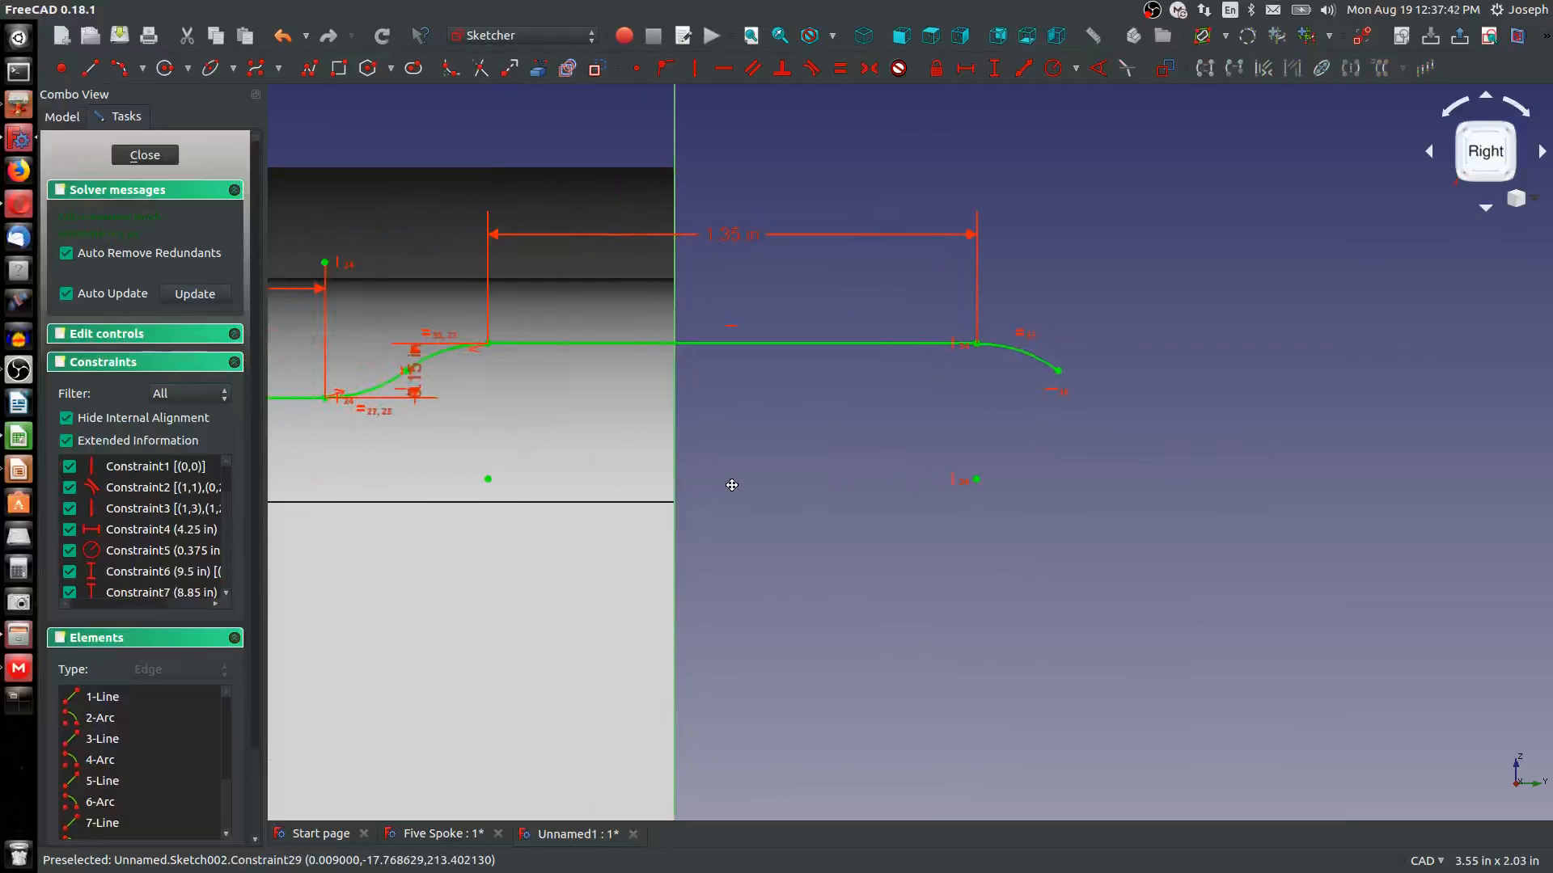
{"action": "left_click", "coordinate": [117, 70]}
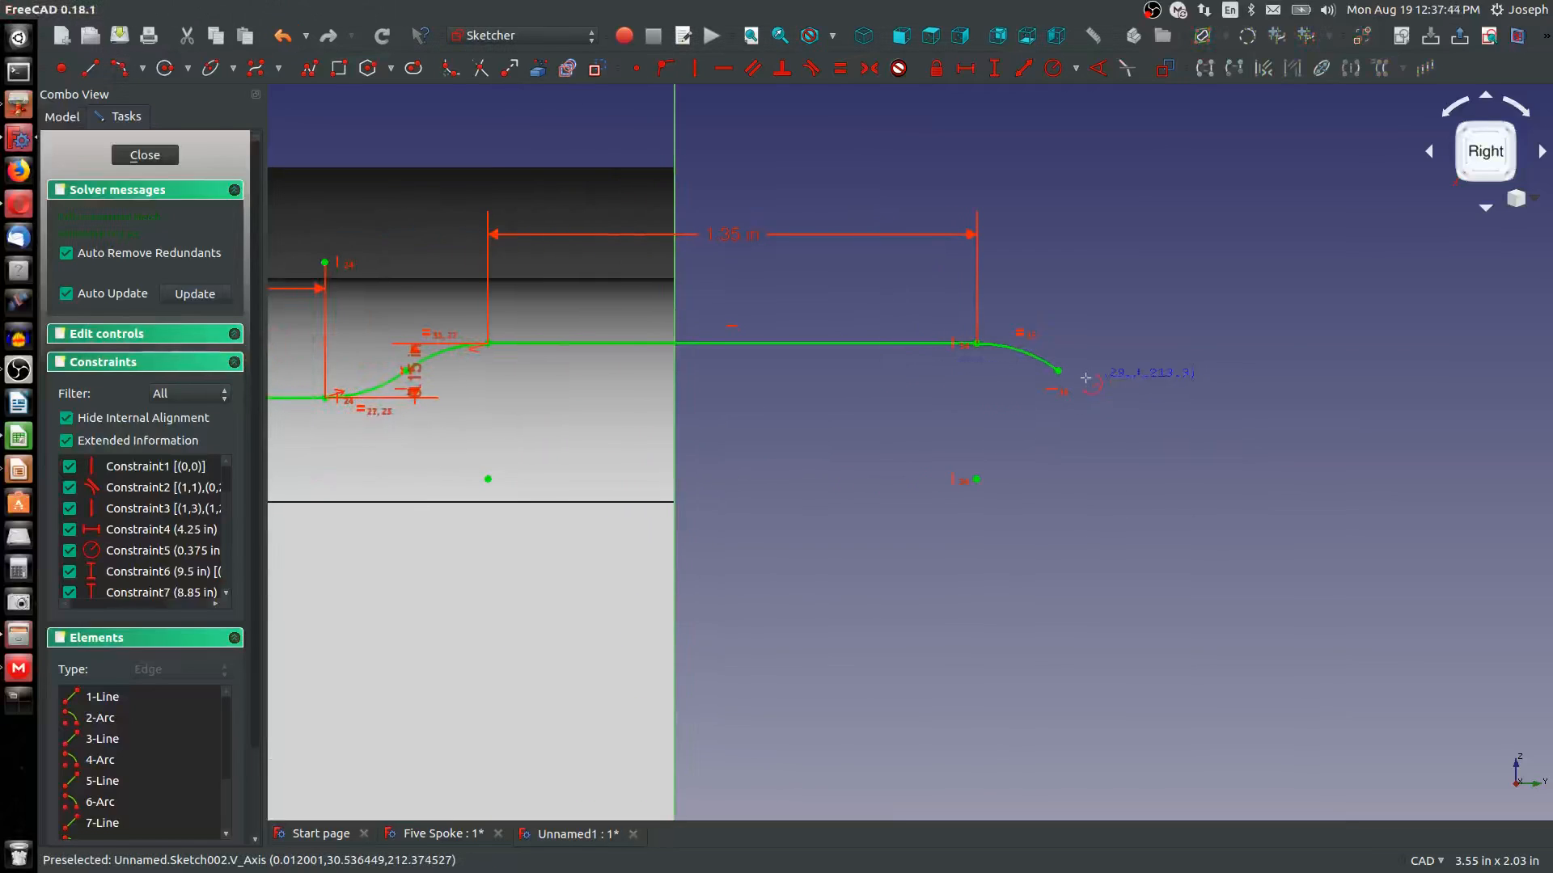
{"action": "left_click", "coordinate": [1058, 369]}
{"action": "left_click", "coordinate": [1199, 437]}
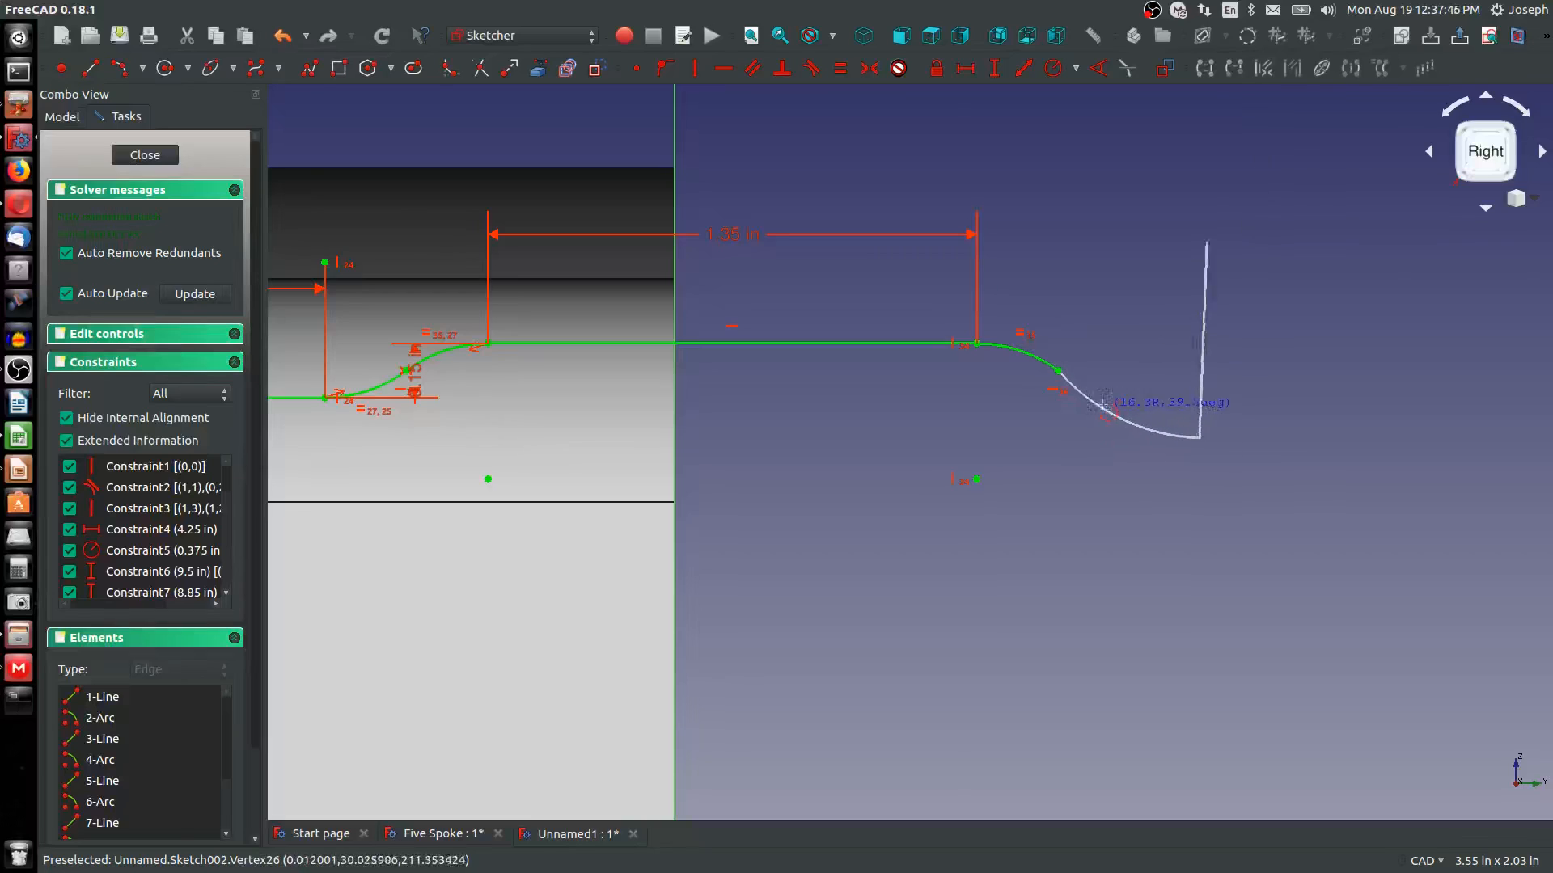
{"action": "left_click", "coordinate": [1090, 402]}
{"action": "left_click", "coordinate": [1091, 402]}
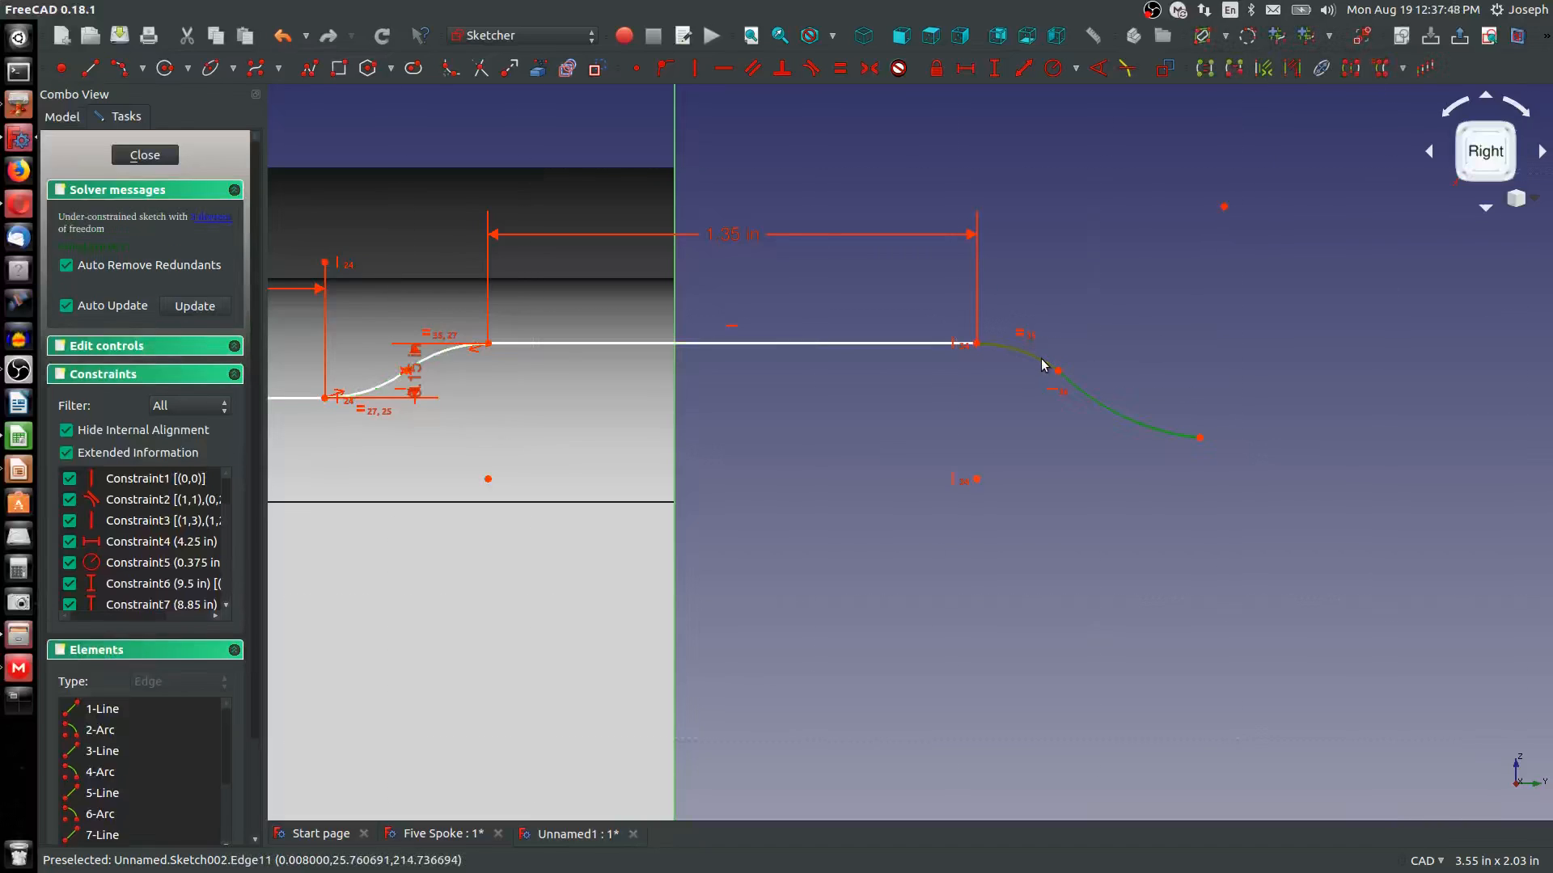
{"action": "key", "text": "t"}
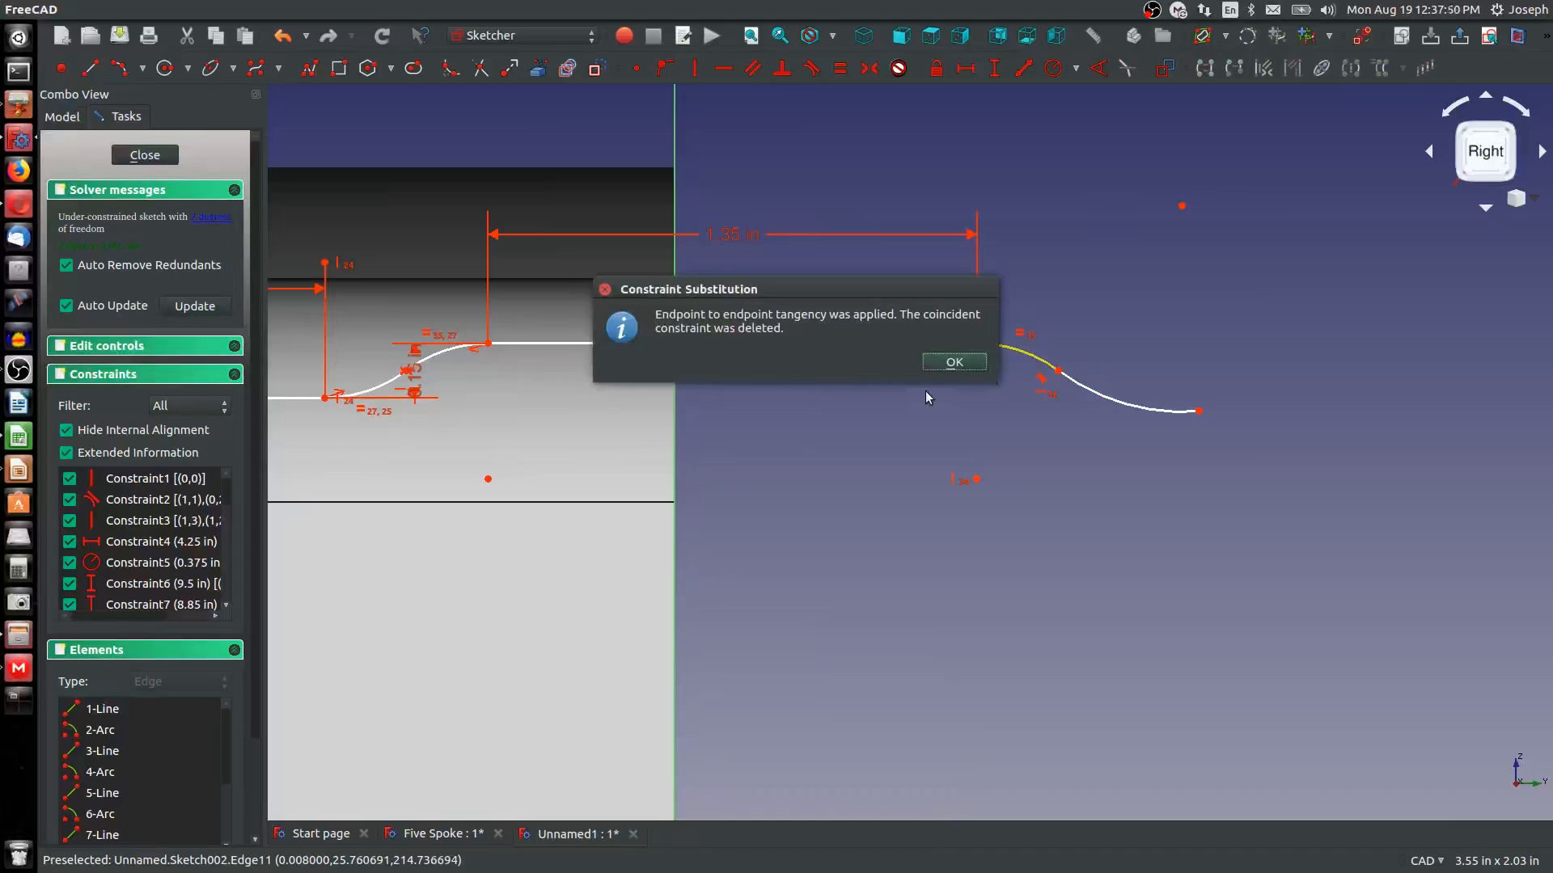
{"action": "left_click", "coordinate": [954, 361]}
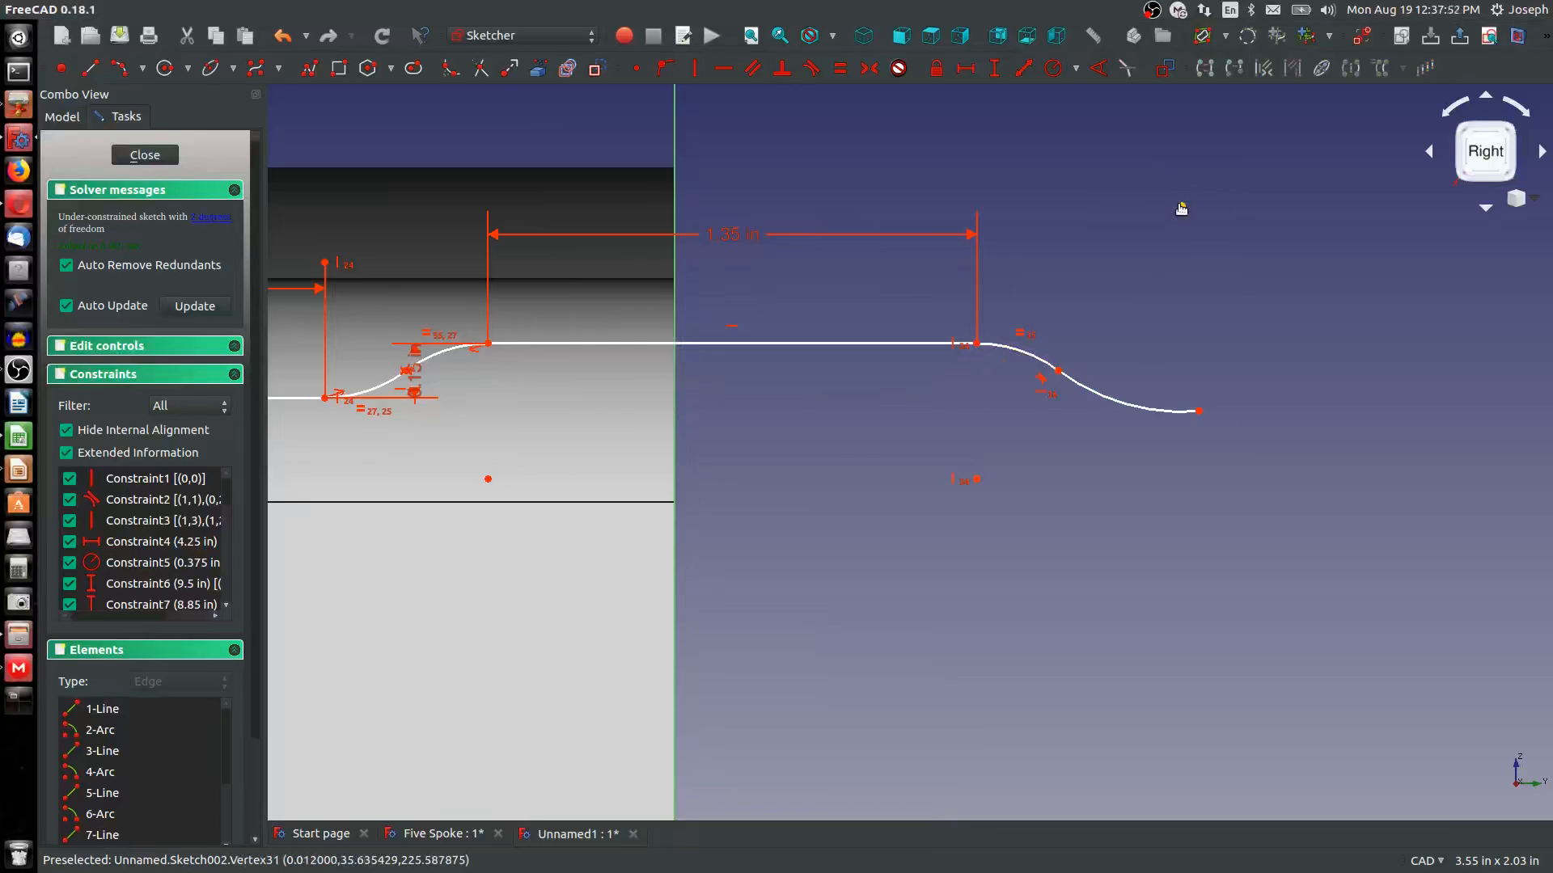
Align the seventh arc's centre vertically with its free end and constrain its radius equal to the fourth arc's
{"action": "left_click", "coordinate": [1182, 205]}
{"action": "left_click", "coordinate": [1199, 412]}
{"action": "key", "text": "v"}
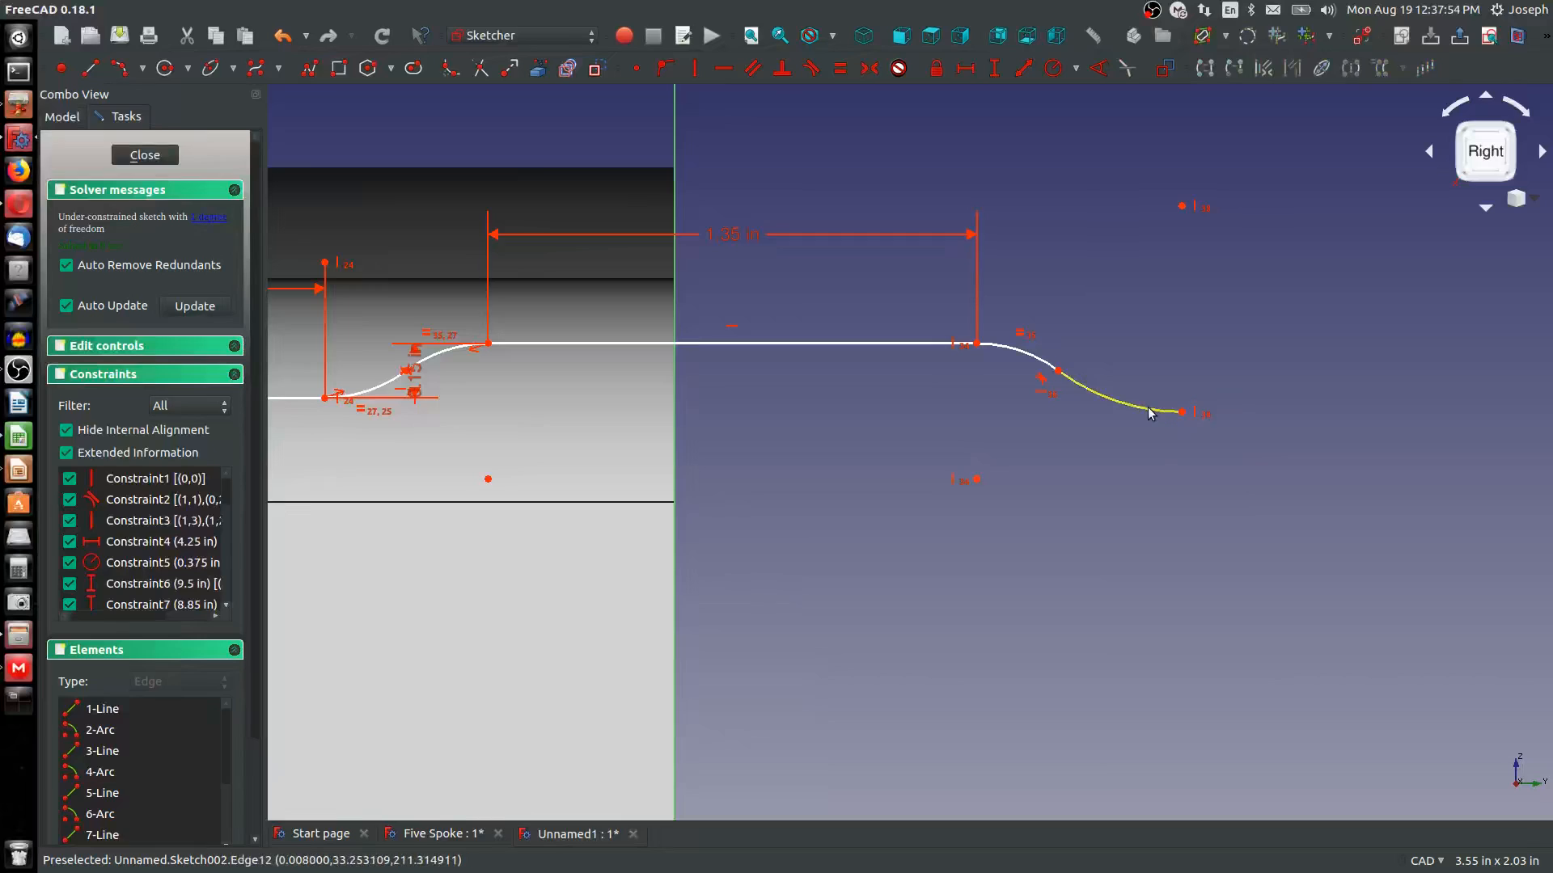
{"action": "left_click", "coordinate": [375, 391]}
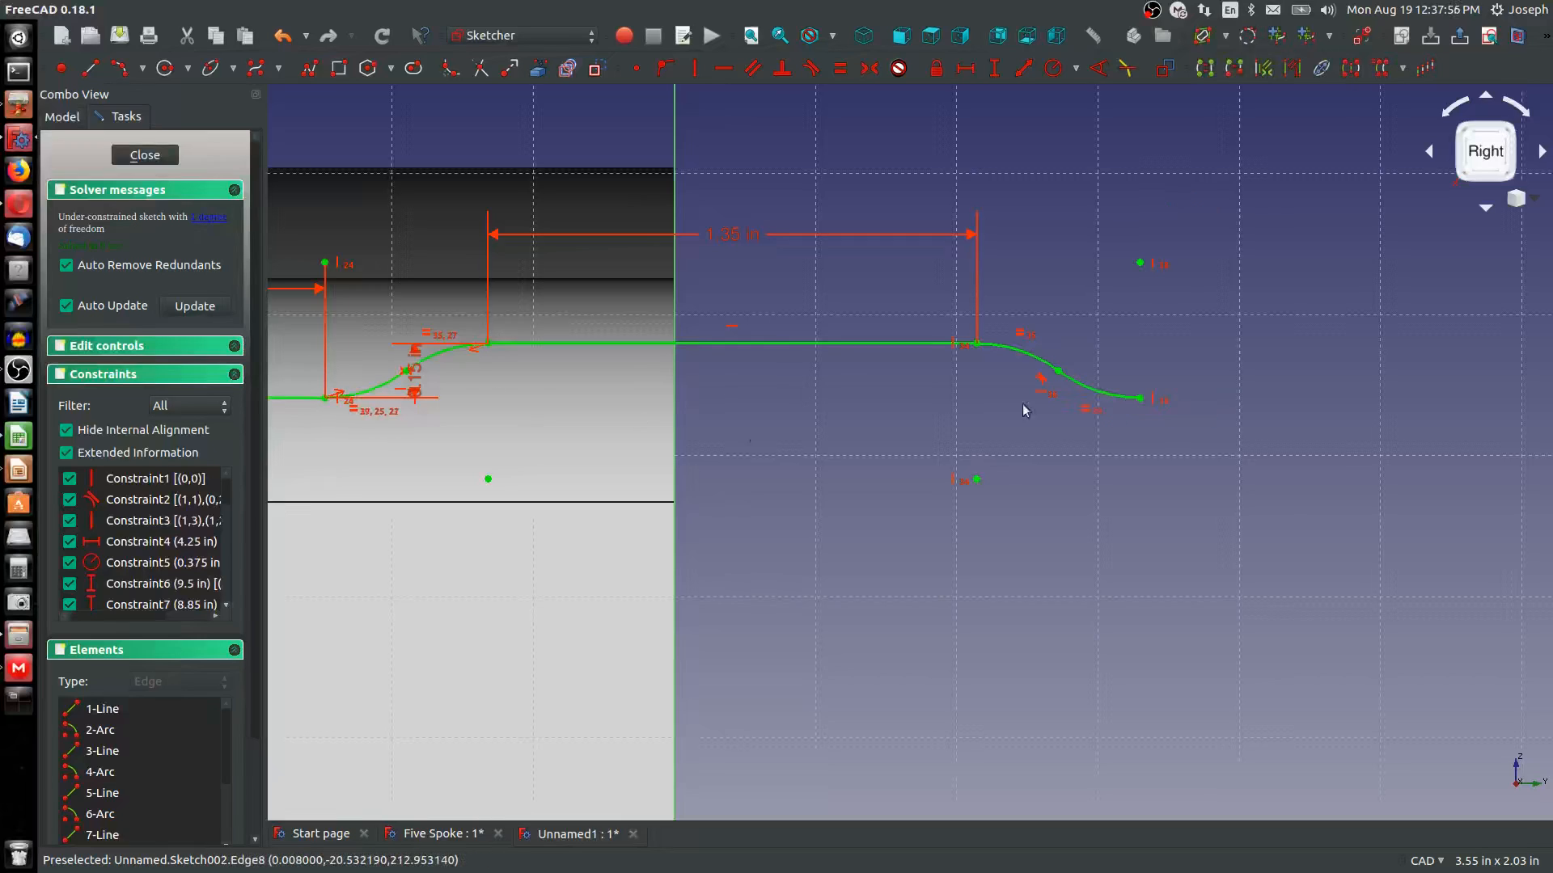
{"action": "key", "text": "e"}
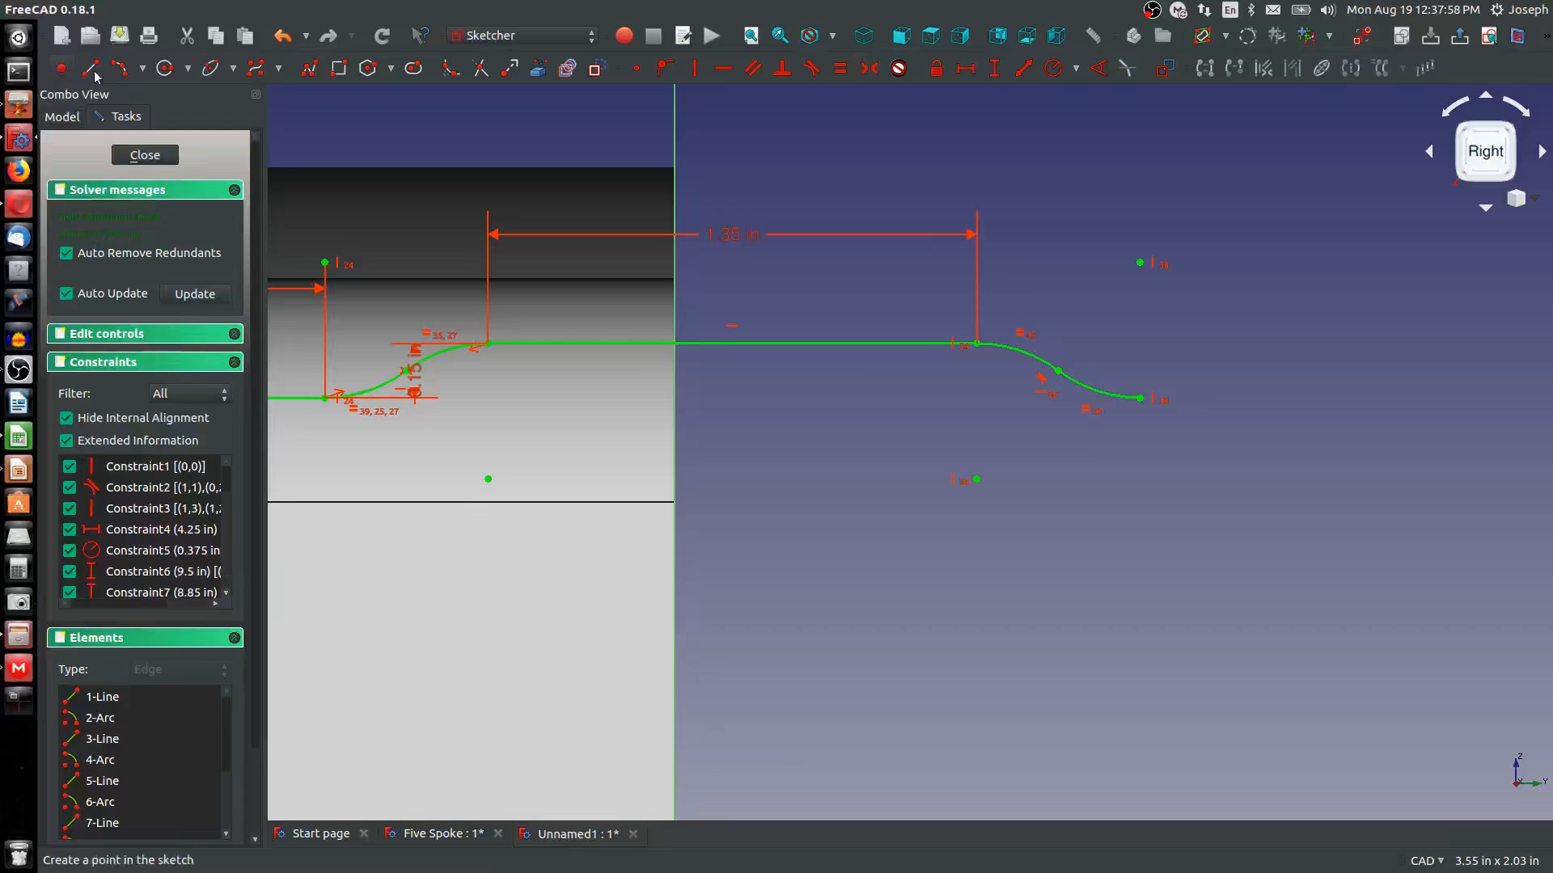
Draw a horizontal line outward from the seventh arc's free end
{"action": "left_click", "coordinate": [118, 67]}
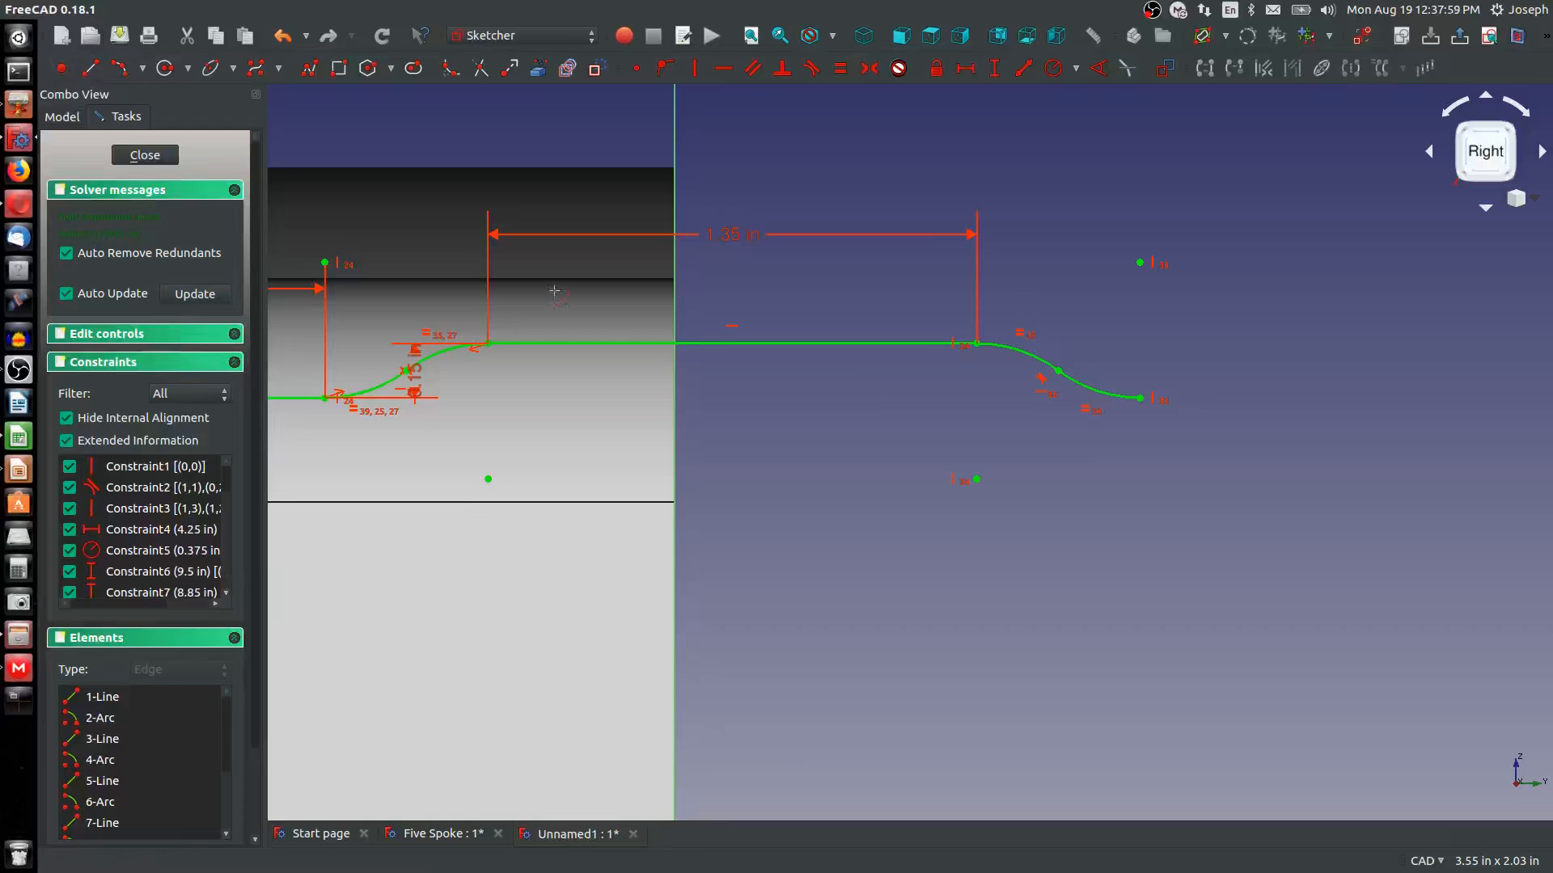
{"action": "left_click", "coordinate": [1139, 397]}
{"action": "left_click", "coordinate": [1421, 398]}
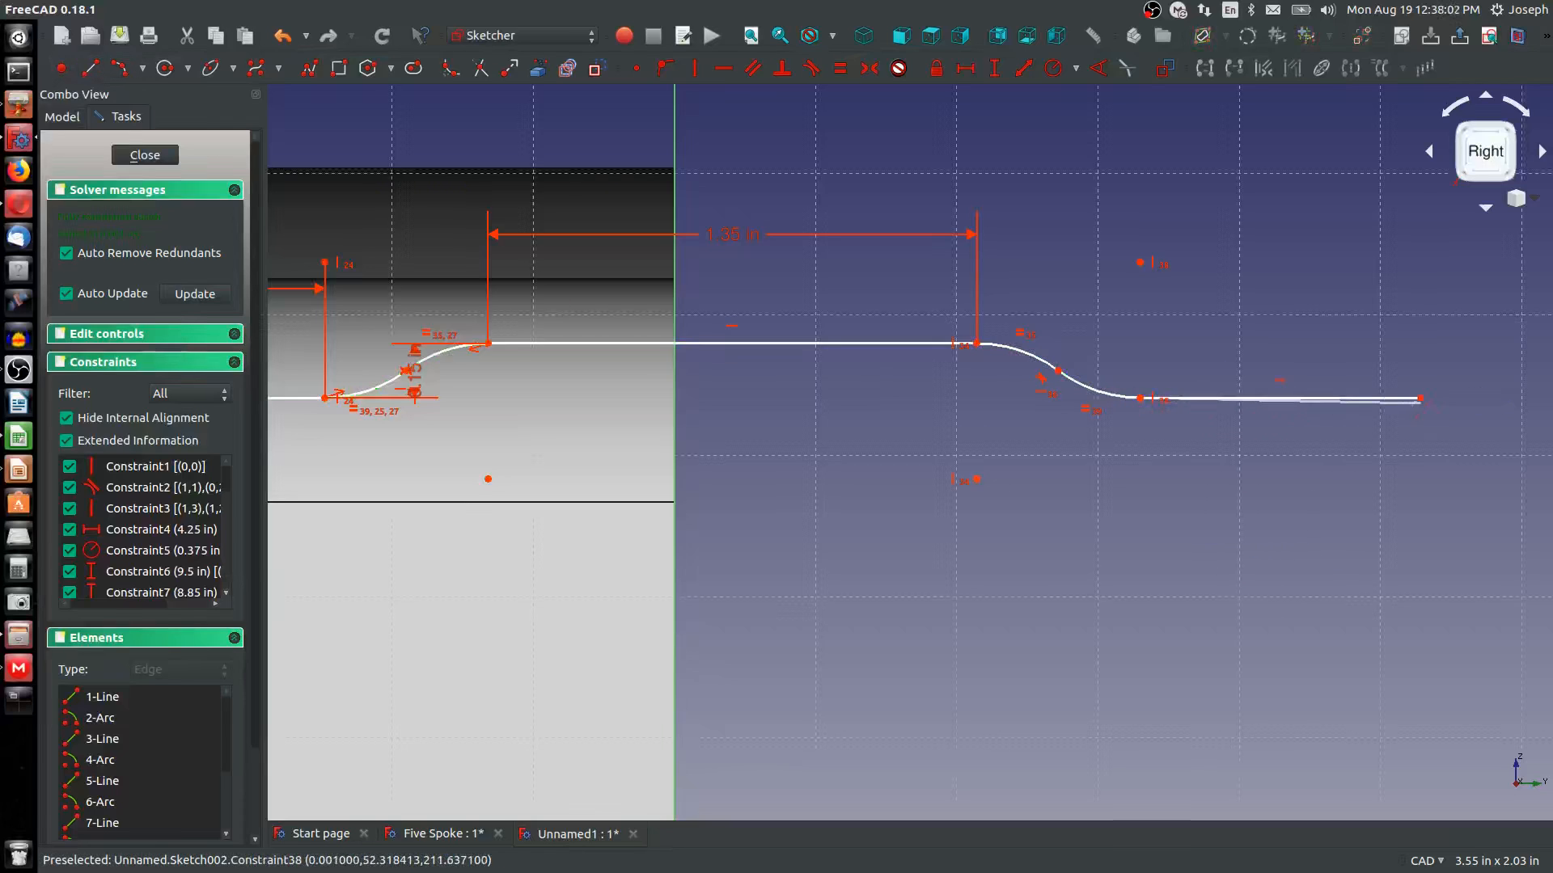
Add an eighth arc curving upward from the new horizontal line's free end and align its centre vertically with its start point
{"action": "scroll", "coordinate": [1315, 473], "scroll_direction": "down", "scroll_amount": 5}
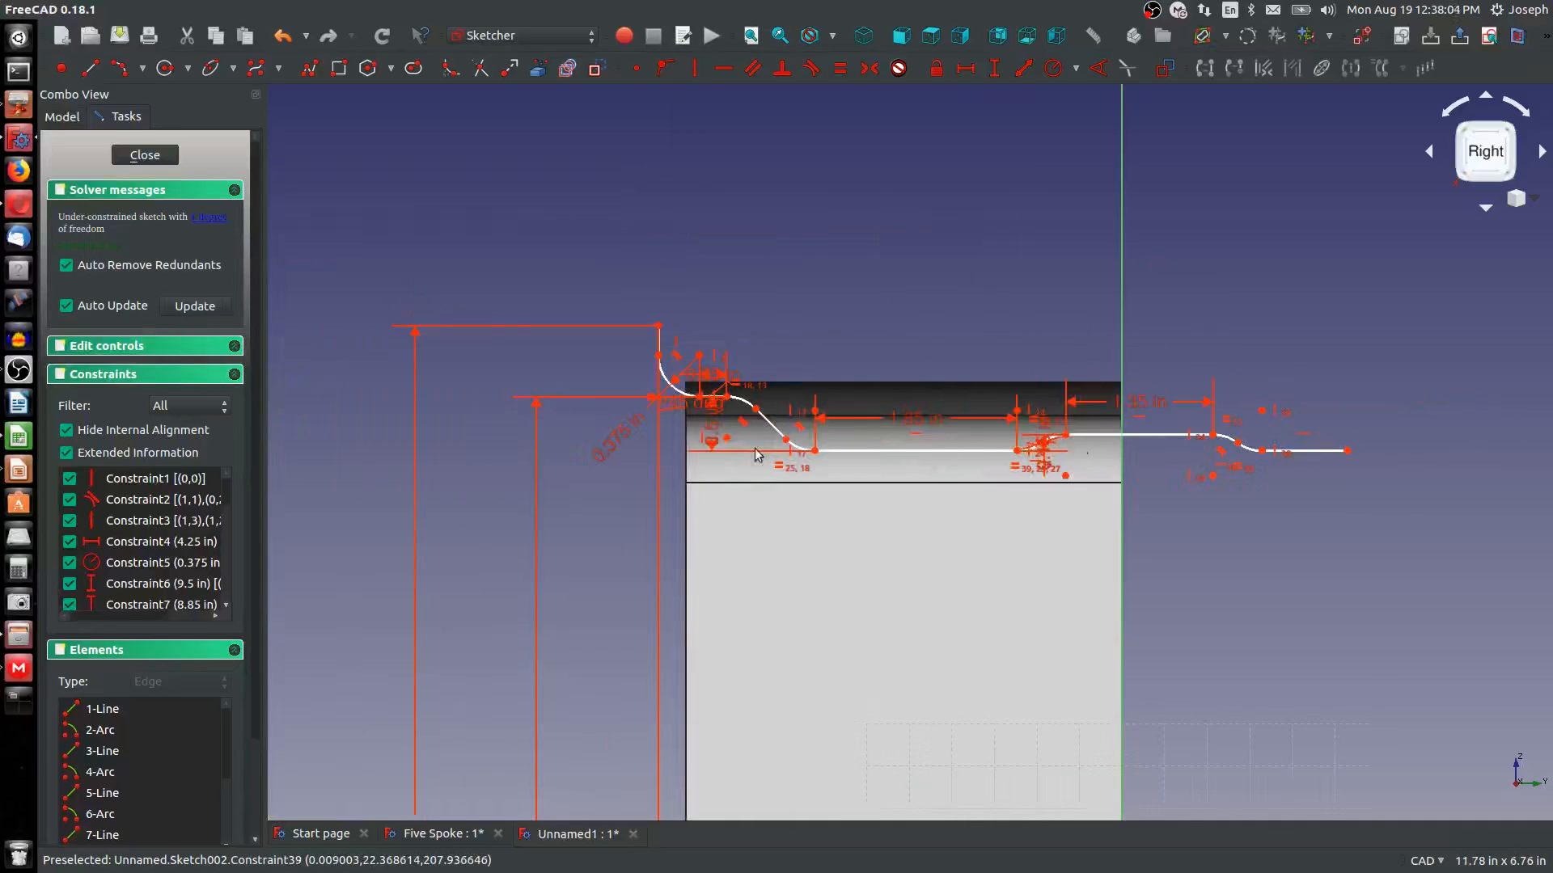
{"action": "left_click", "coordinate": [119, 68]}
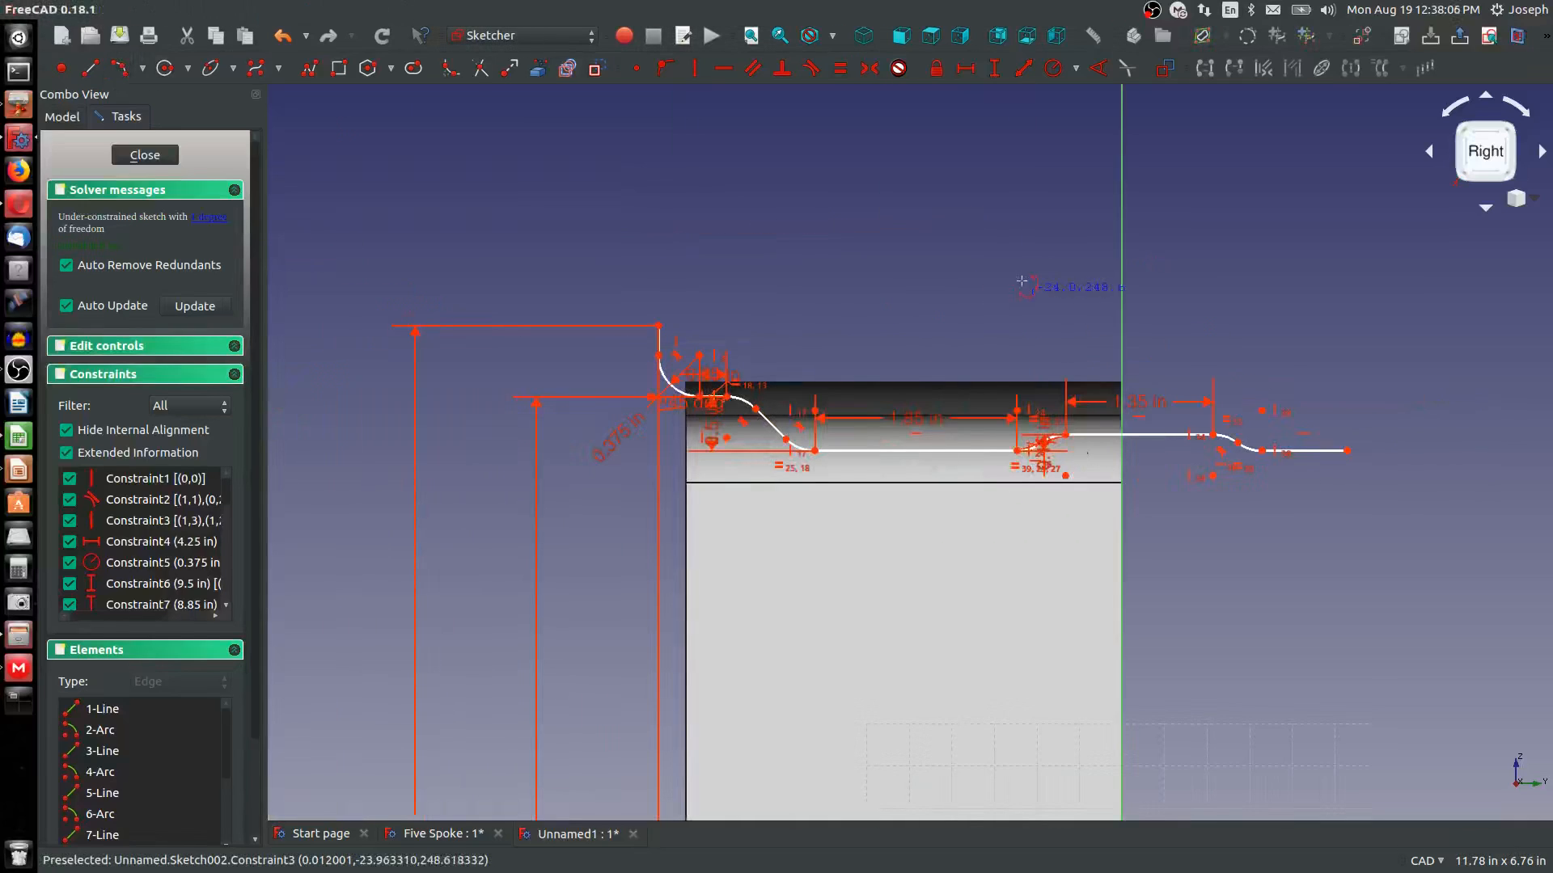
{"action": "left_click", "coordinate": [1346, 451]}
{"action": "left_click", "coordinate": [1399, 404]}
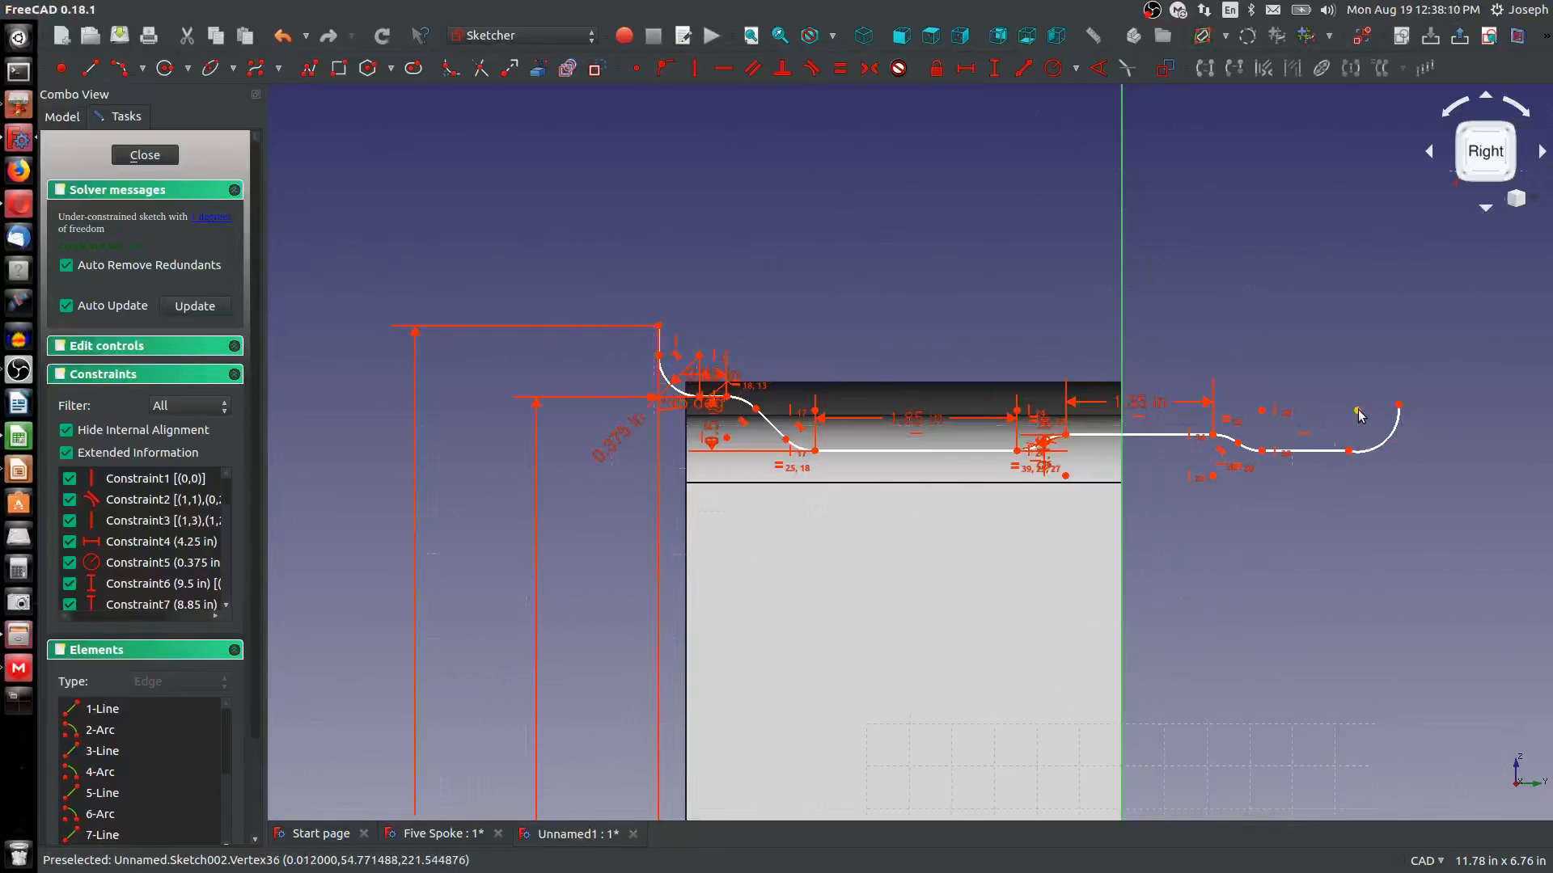
{"action": "left_click", "coordinate": [1359, 415]}
{"action": "left_click", "coordinate": [1347, 450]}
{"action": "key", "text": "v"}
Constrain the eighth arc's radius equal to that of the third arc at the 1.85 in line's outer end
{"action": "left_click", "coordinate": [796, 447]}
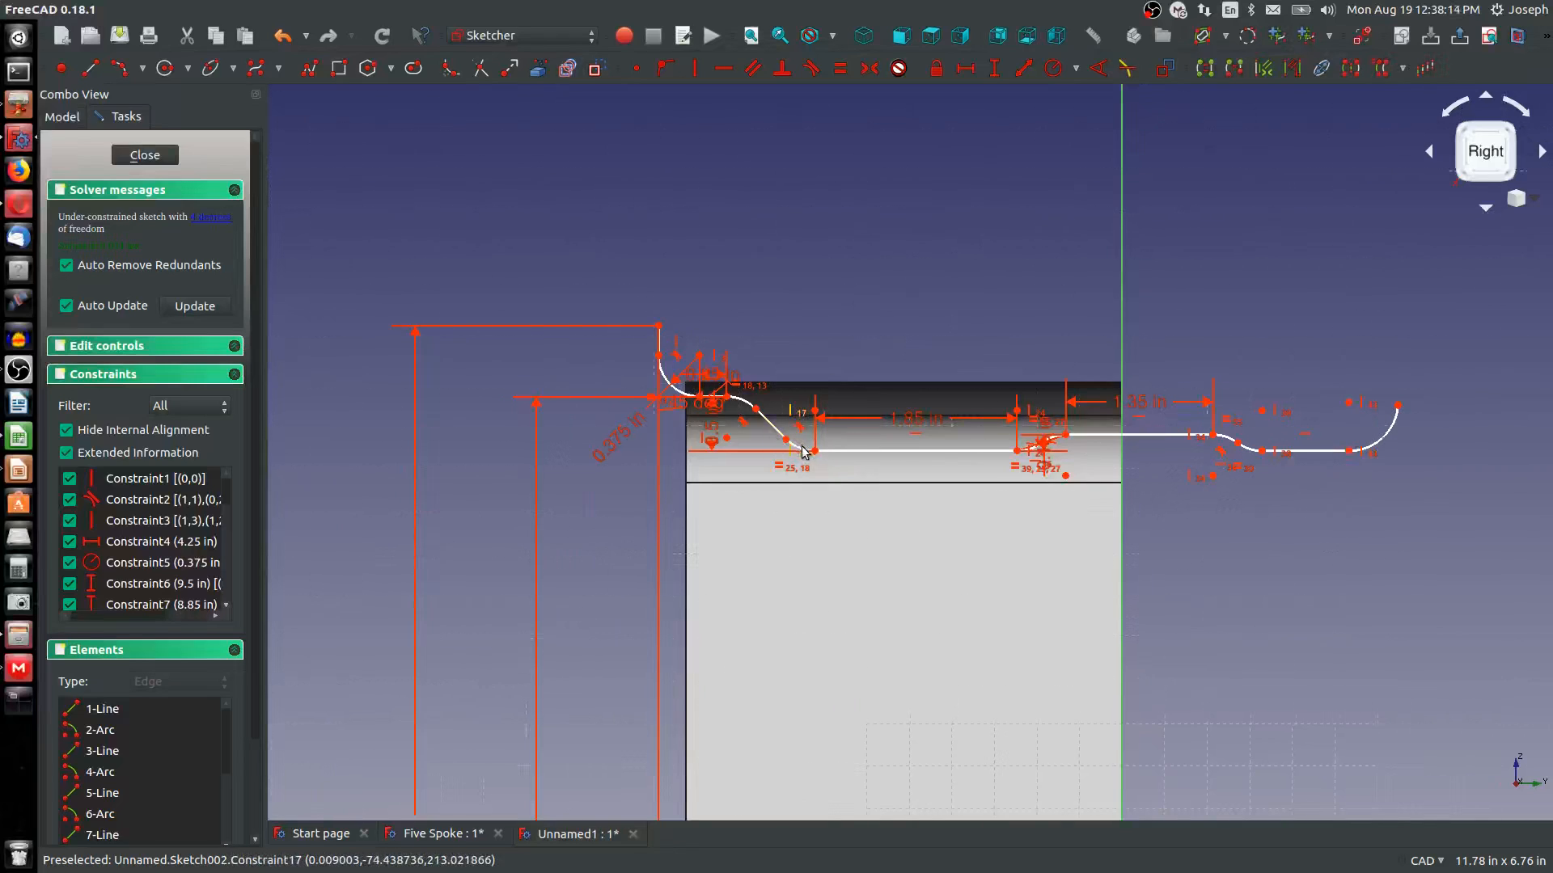
{"action": "scroll", "coordinate": [793, 453], "scroll_direction": "up", "scroll_amount": 4}
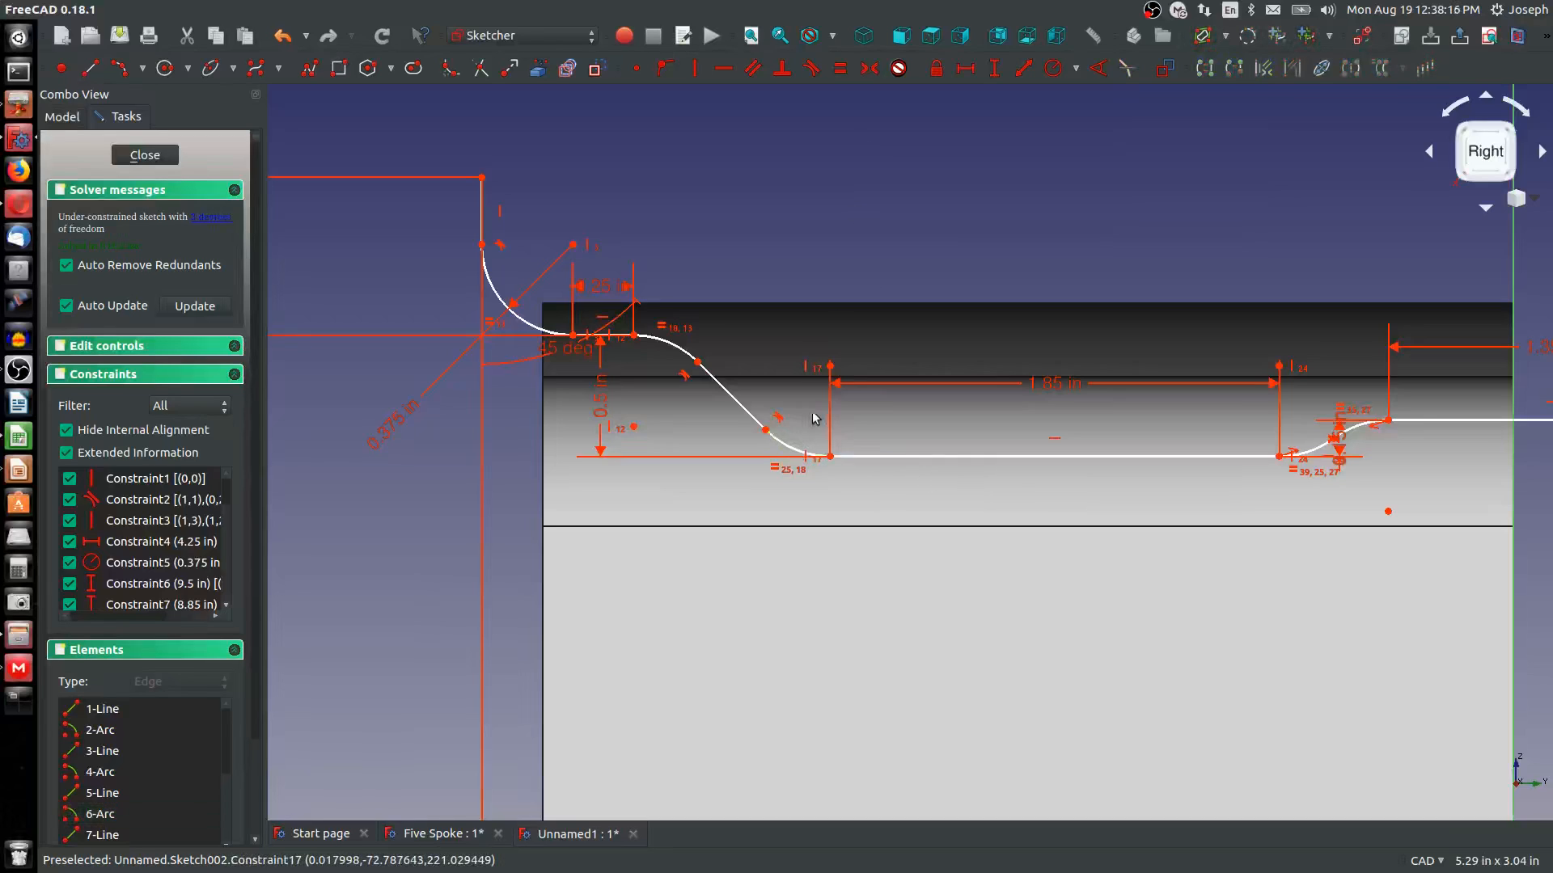
{"action": "scroll", "coordinate": [786, 443], "scroll_direction": "down", "scroll_amount": 2}
{"action": "middle_click_drag", "start_coordinate": [1395, 446], "coordinate": [1192, 446]}
{"action": "left_click", "coordinate": [1456, 439]}
{"action": "key", "text": "e"}
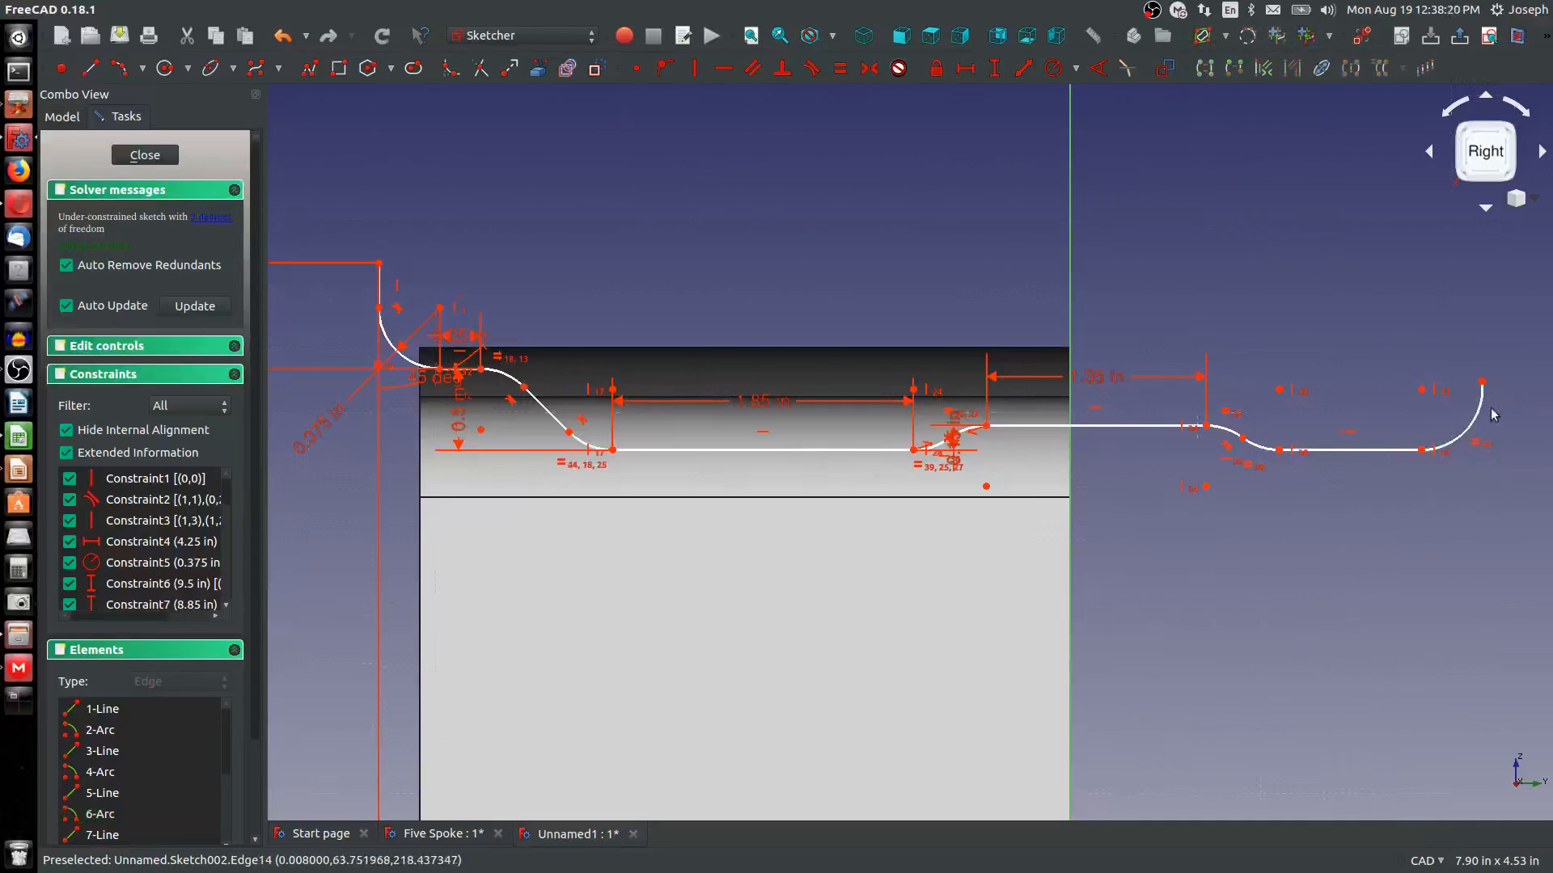
Align the eighth arc's free end horizontally with the third arc's upper end, and pull it closer to the vertical axis
{"action": "left_click", "coordinate": [1482, 381]}
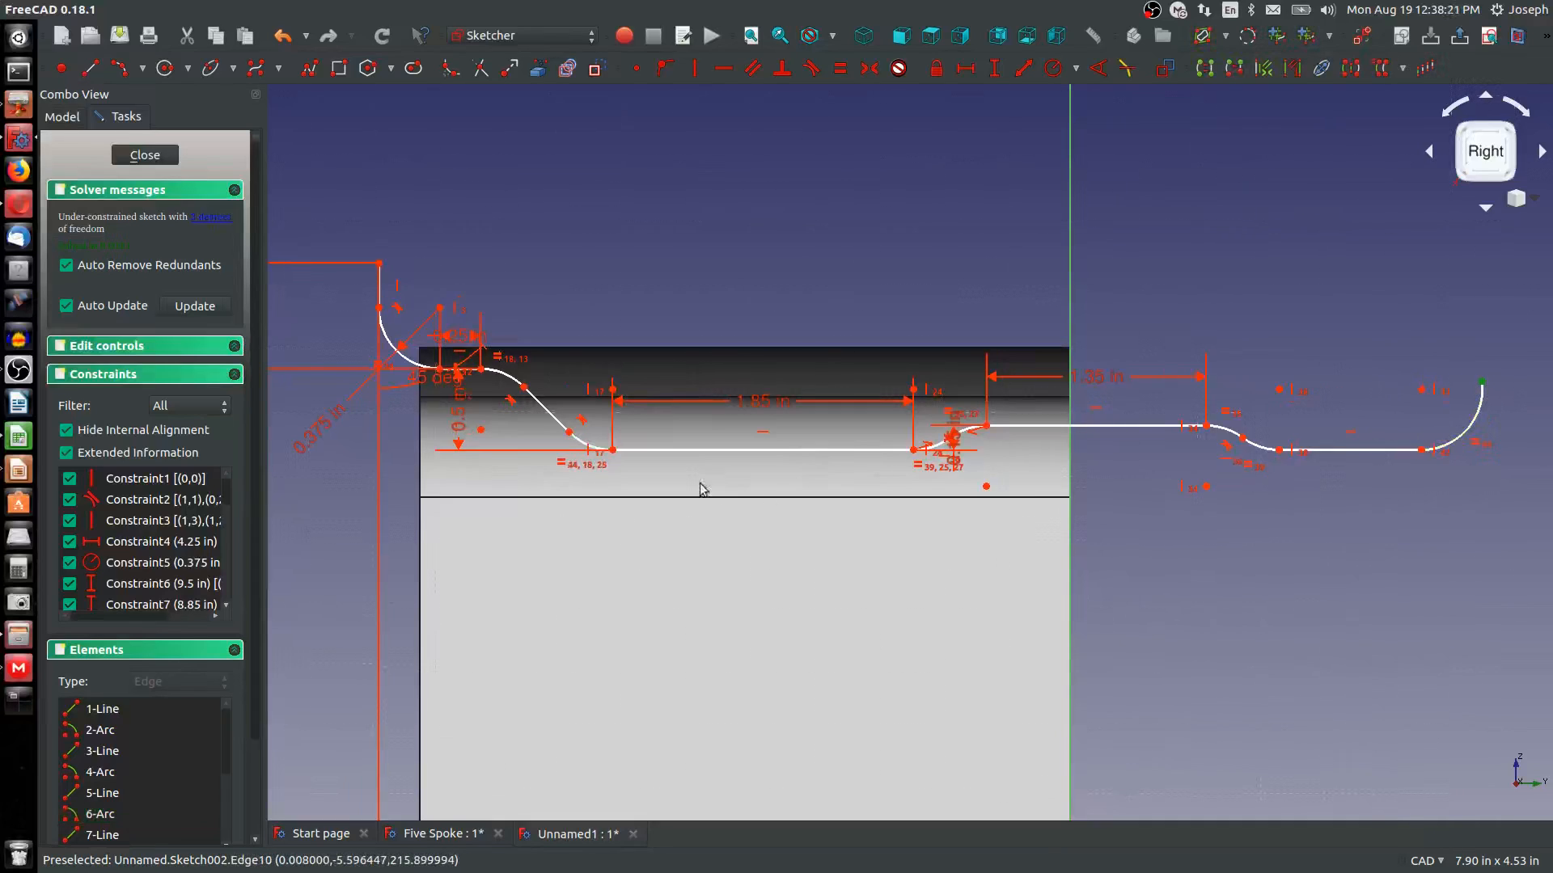
{"action": "left_click", "coordinate": [570, 435]}
{"action": "key", "text": "h"}
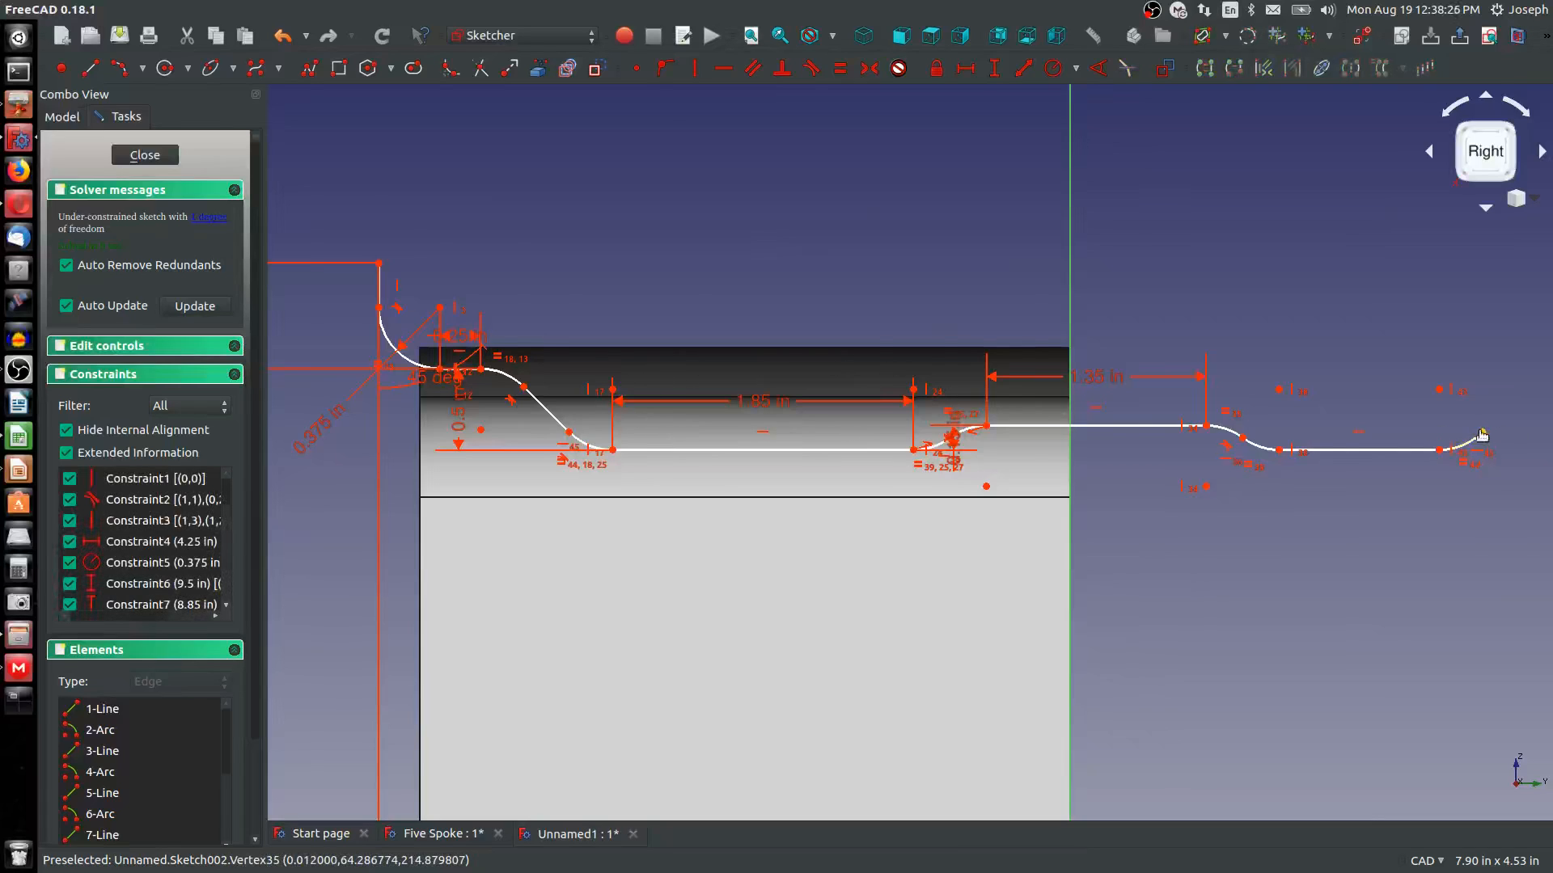
{"action": "left_click_drag", "start_coordinate": [1481, 435], "coordinate": [1425, 481]}
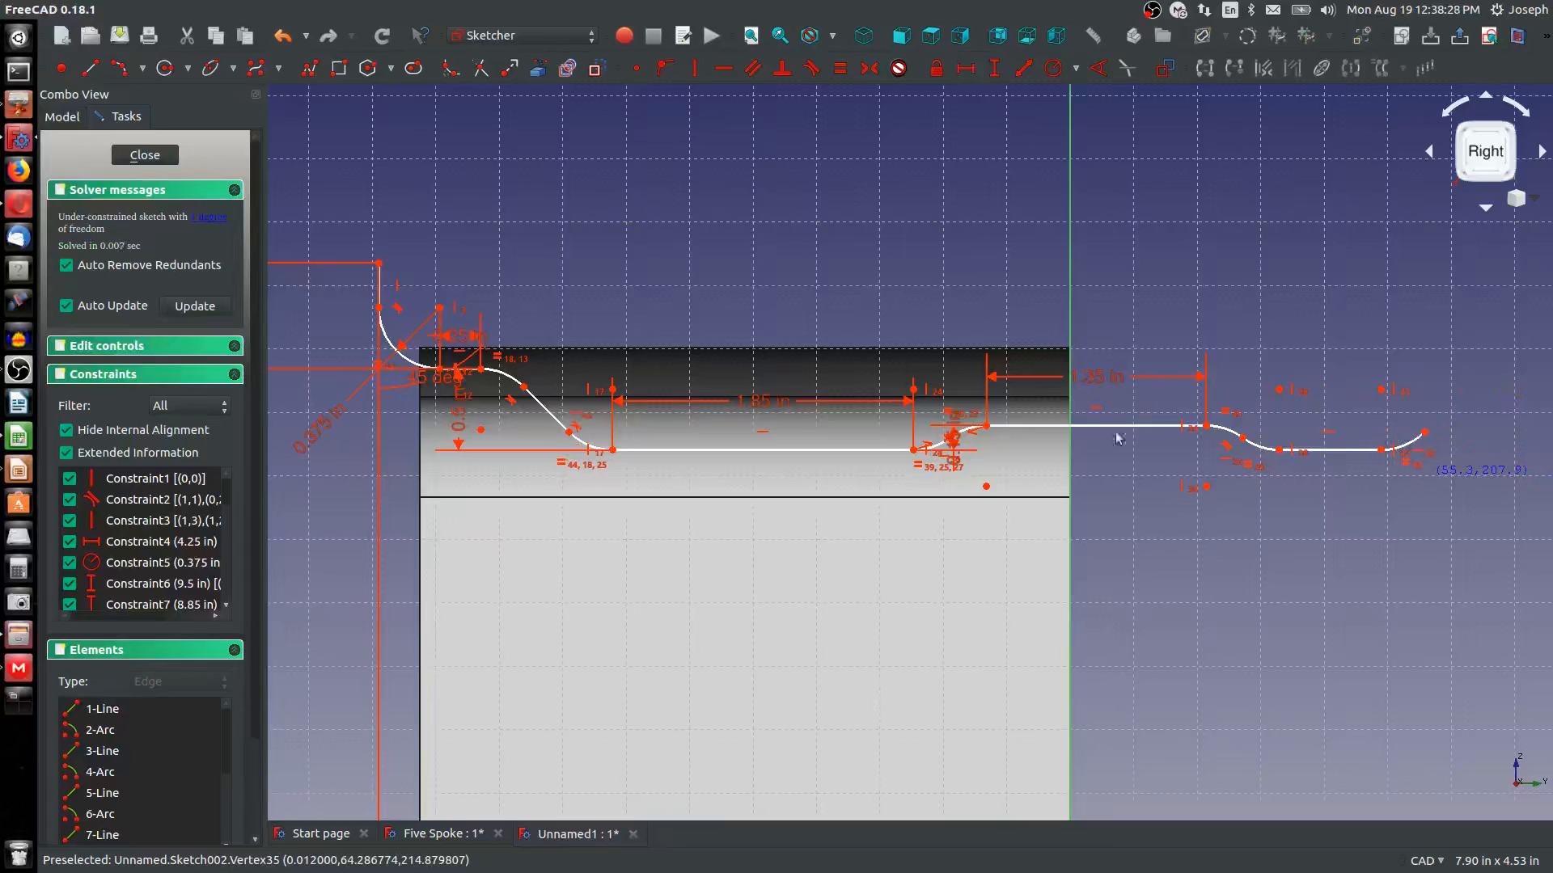
Draw a line sloping up and outward from the eighth arc's free end, with its far end aligned horizontally to the second arc's lower end
{"action": "left_click", "coordinate": [88, 71]}
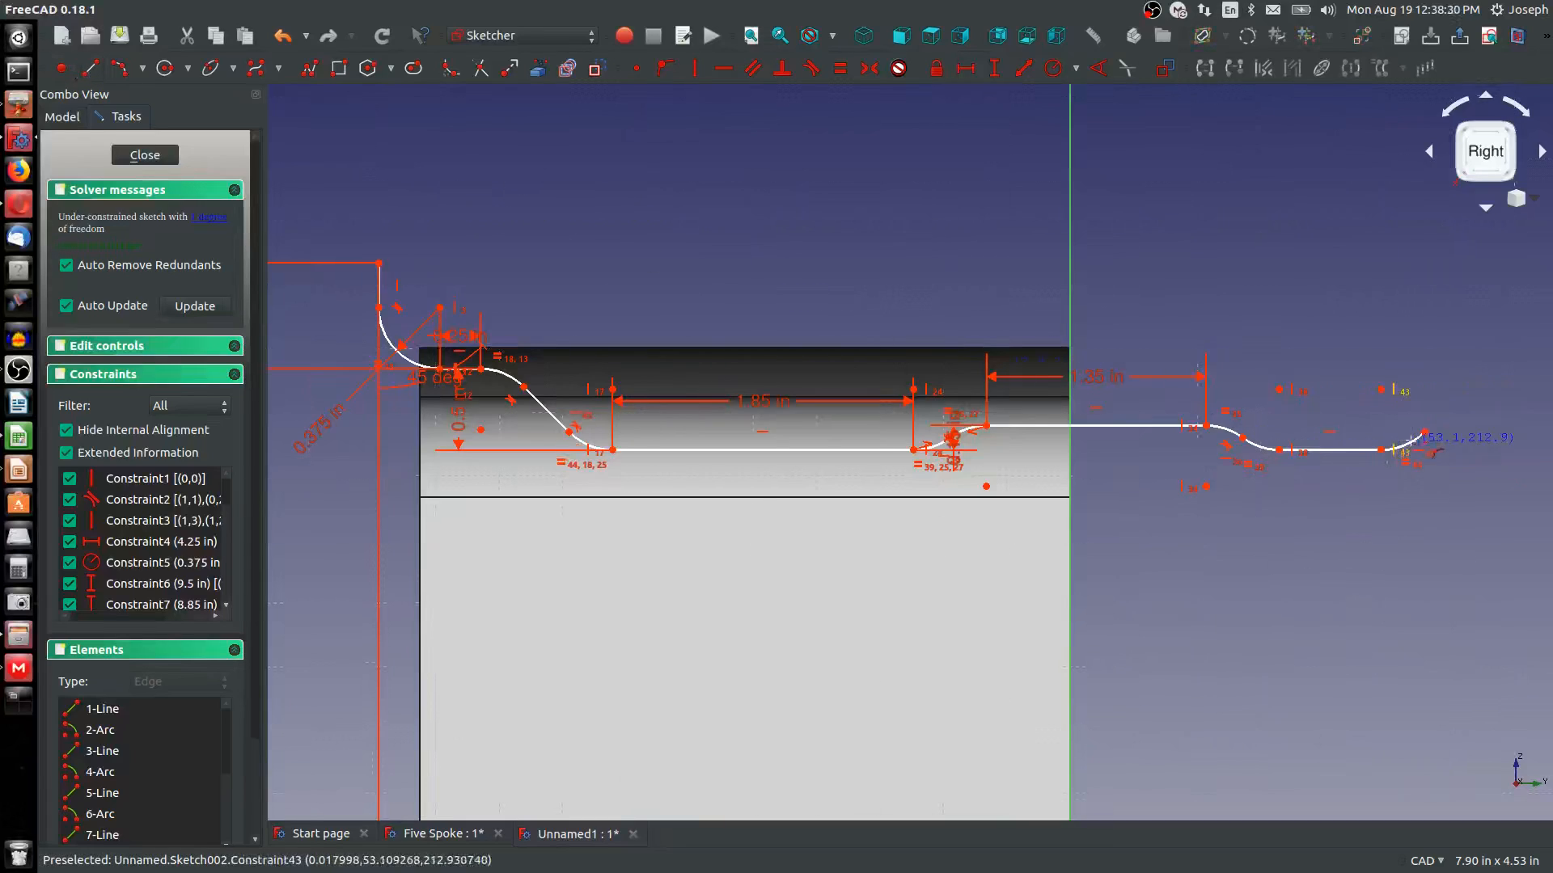
{"action": "left_click", "coordinate": [1426, 434]}
{"action": "left_click", "coordinate": [1526, 320]}
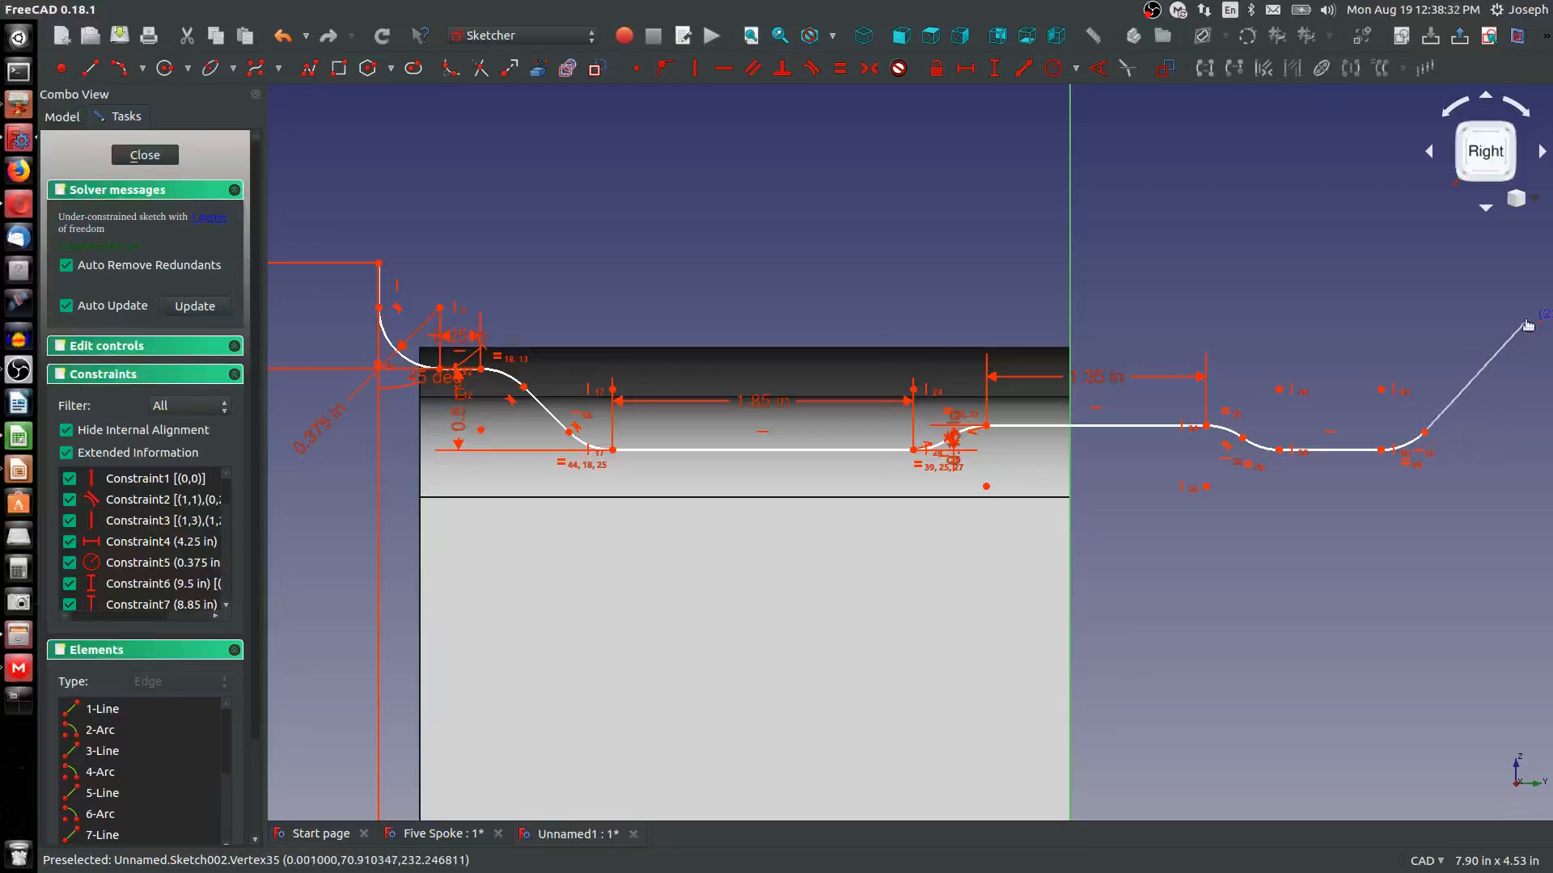
{"action": "left_click", "coordinate": [1526, 321]}
{"action": "left_click", "coordinate": [524, 387]}
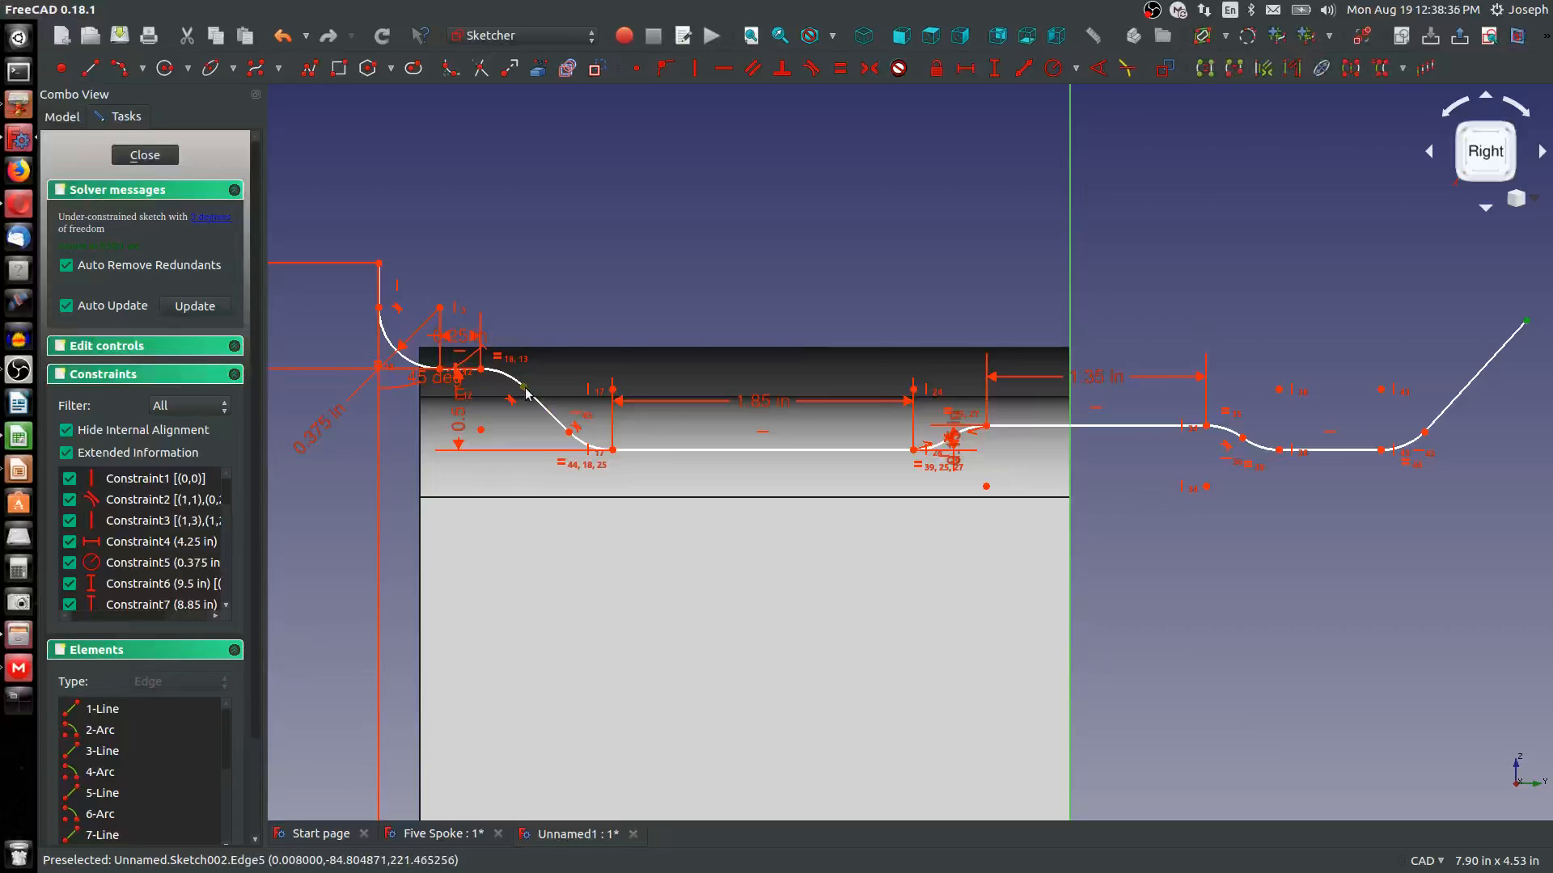
{"action": "key", "text": "h"}
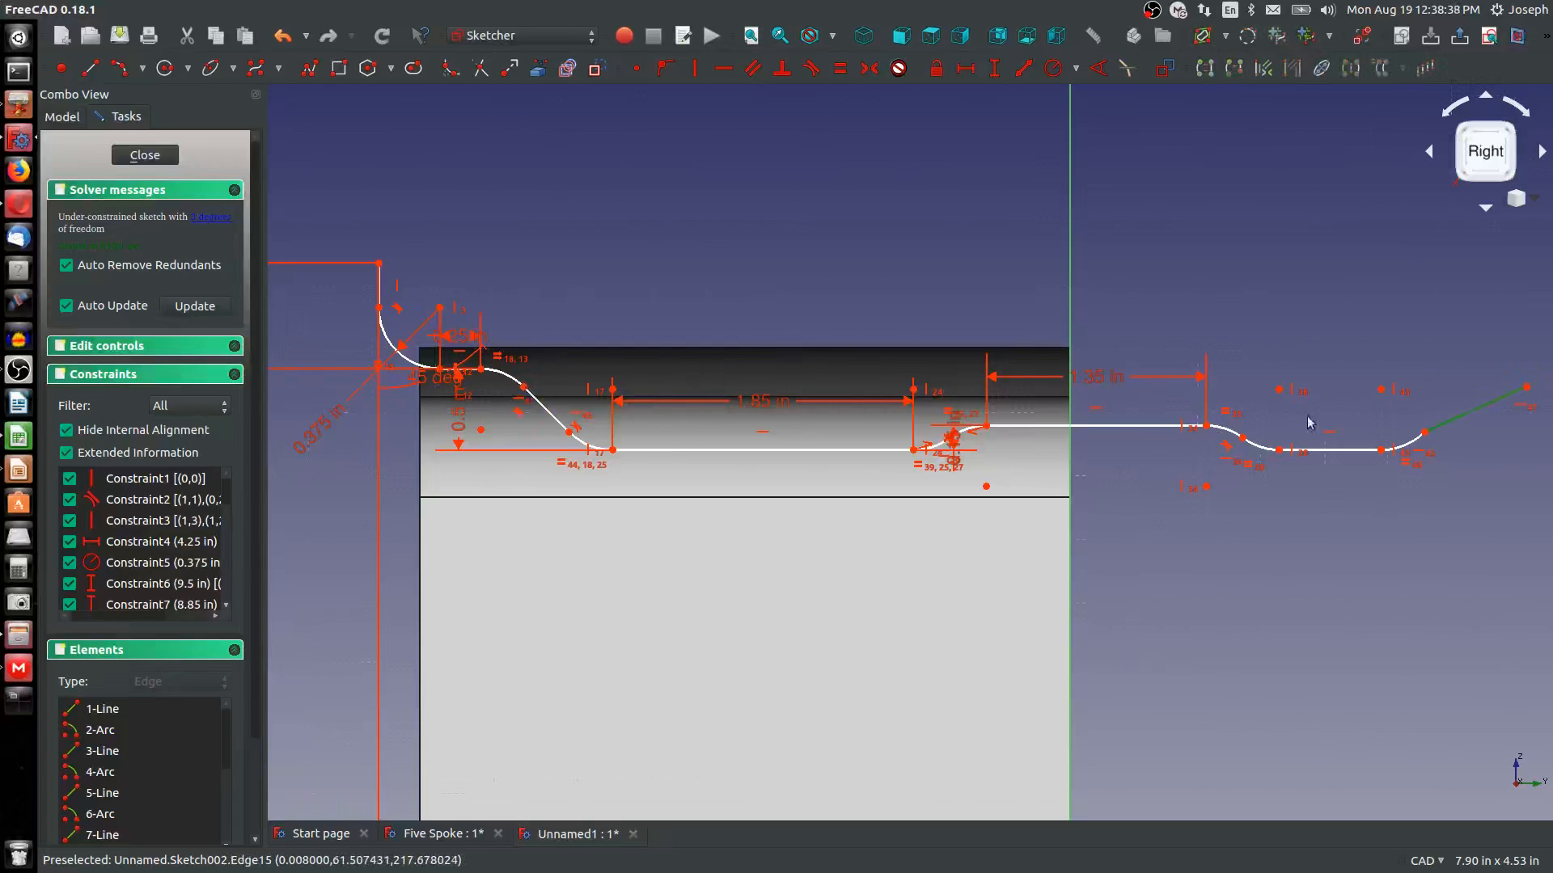
Constrain the new outer sloping line equal in length to the first sloping line and shorten the lower horizontal line before it
{"action": "left_click", "coordinate": [547, 411]}
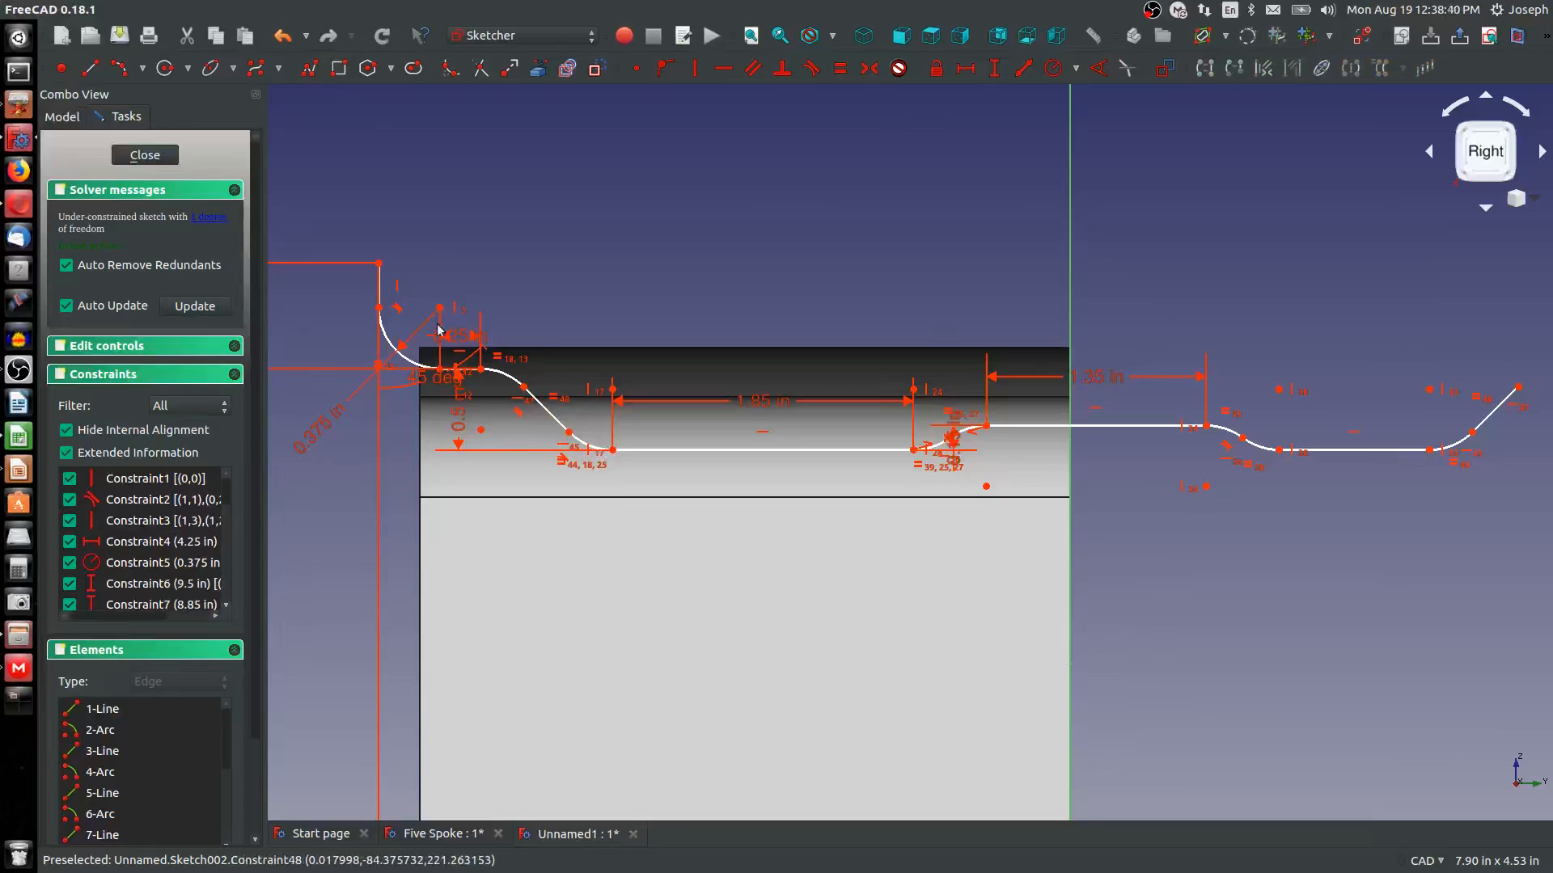
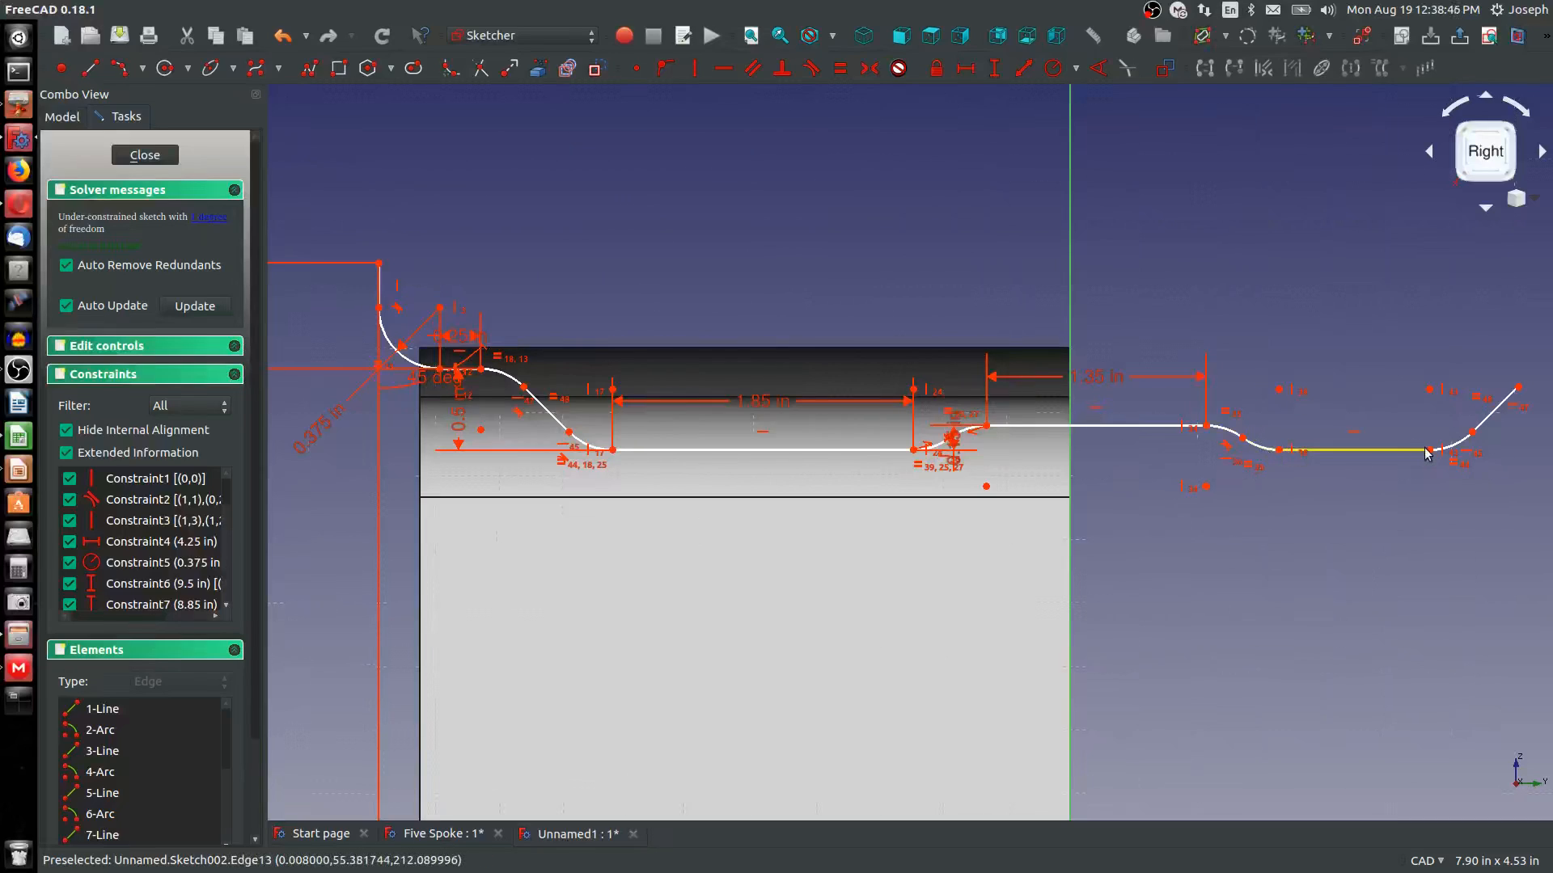
{"action": "left_click_drag", "start_coordinate": [1427, 454], "coordinate": [1302, 452]}
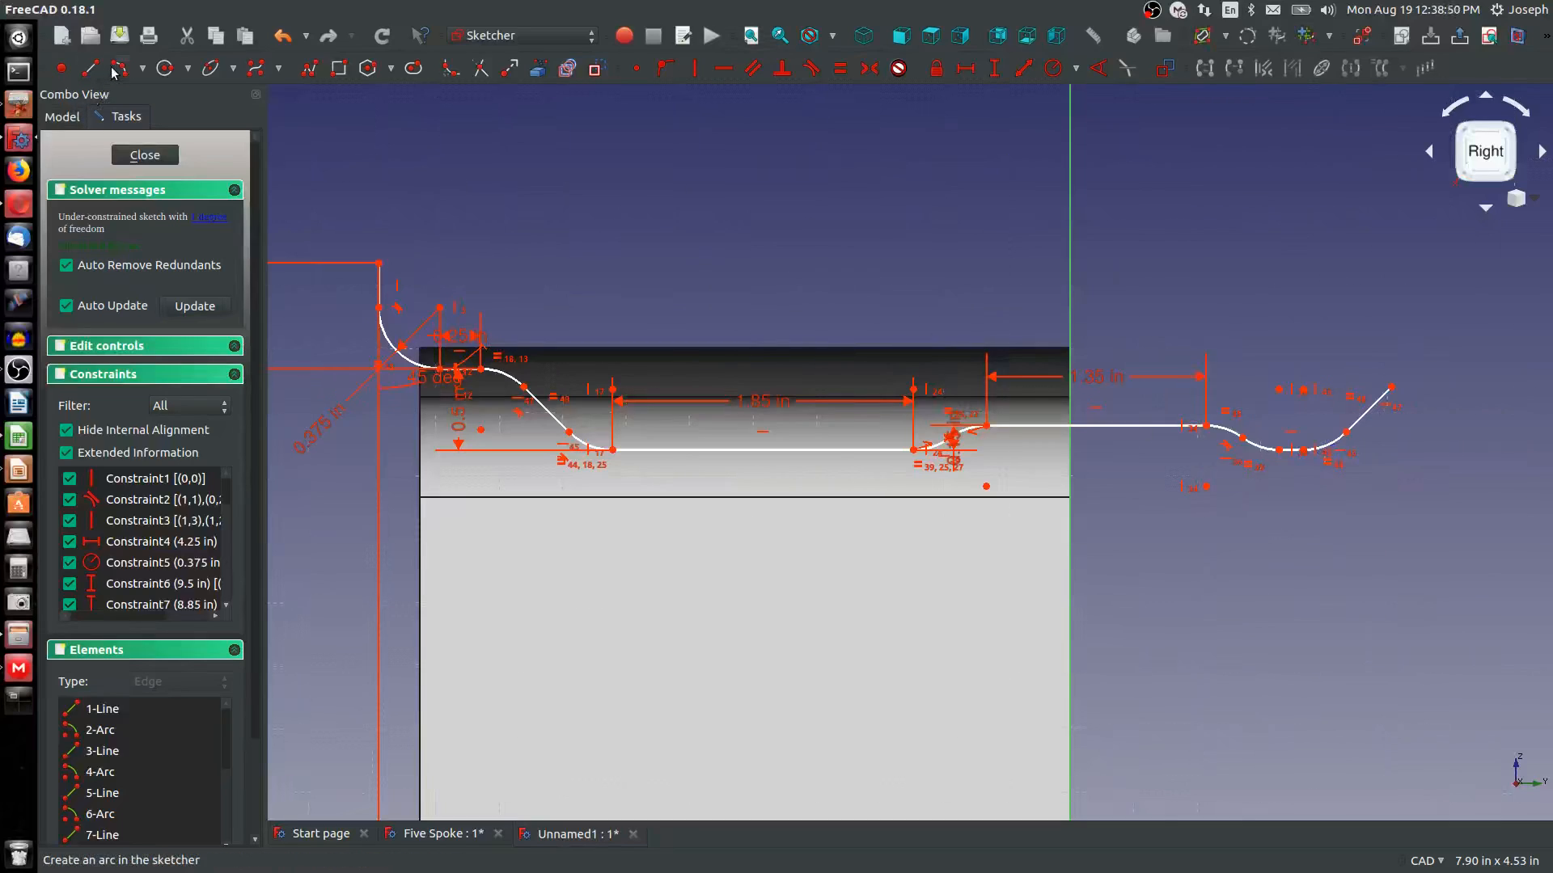
Draw a ninth arc curving outward from the outer sloping line's upper end and constrain it tangent to that line
{"action": "left_click", "coordinate": [1392, 387]}
{"action": "left_click", "coordinate": [1460, 355]}
{"action": "left_click", "coordinate": [1435, 358]}
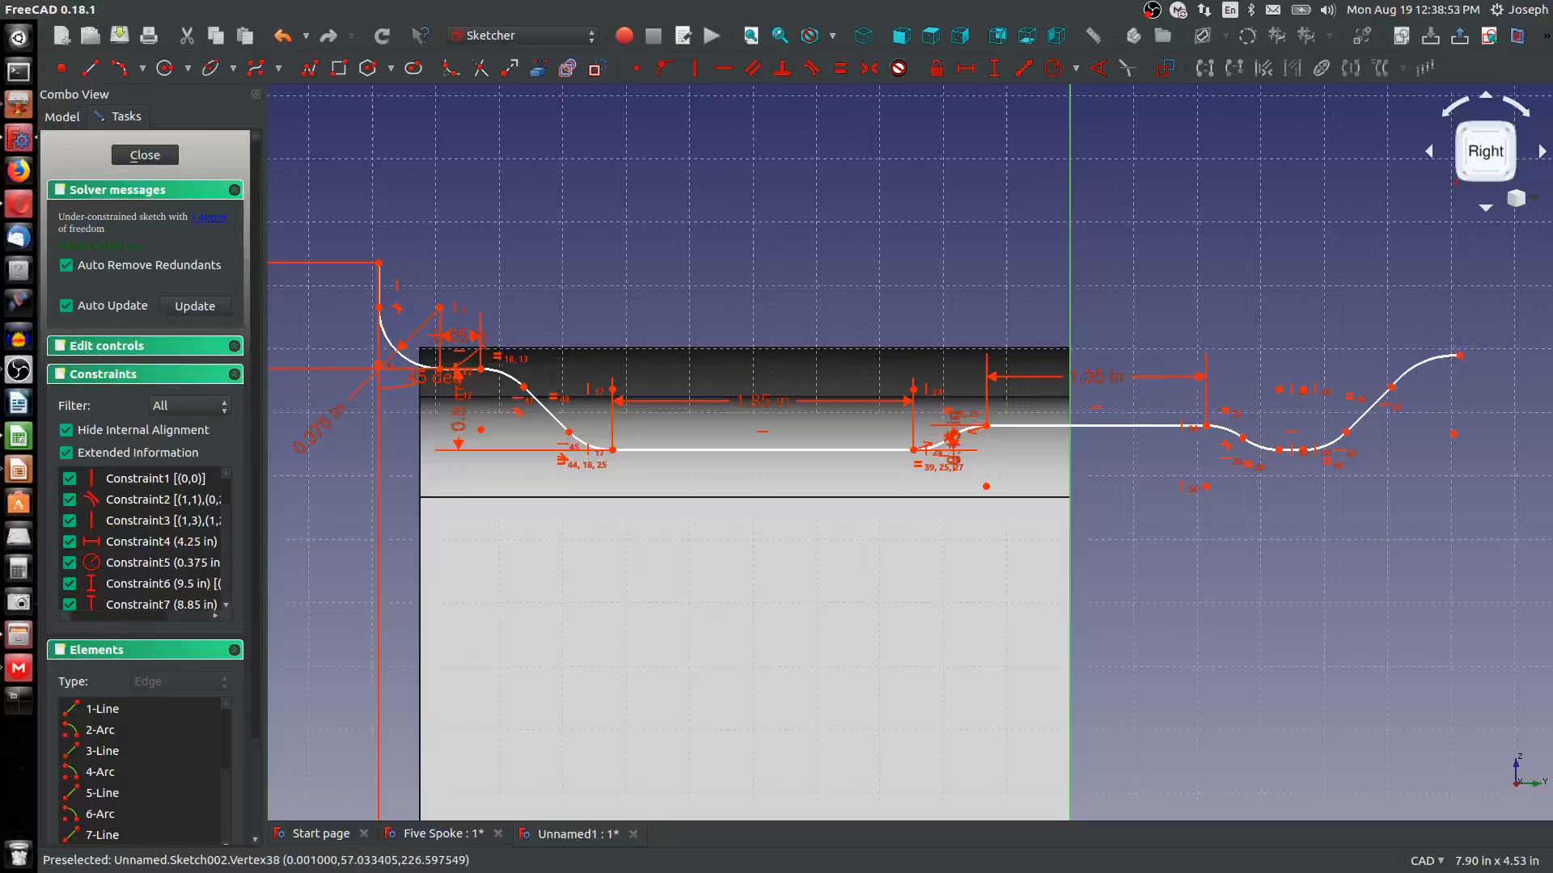
{"action": "left_click", "coordinate": [1401, 377]}
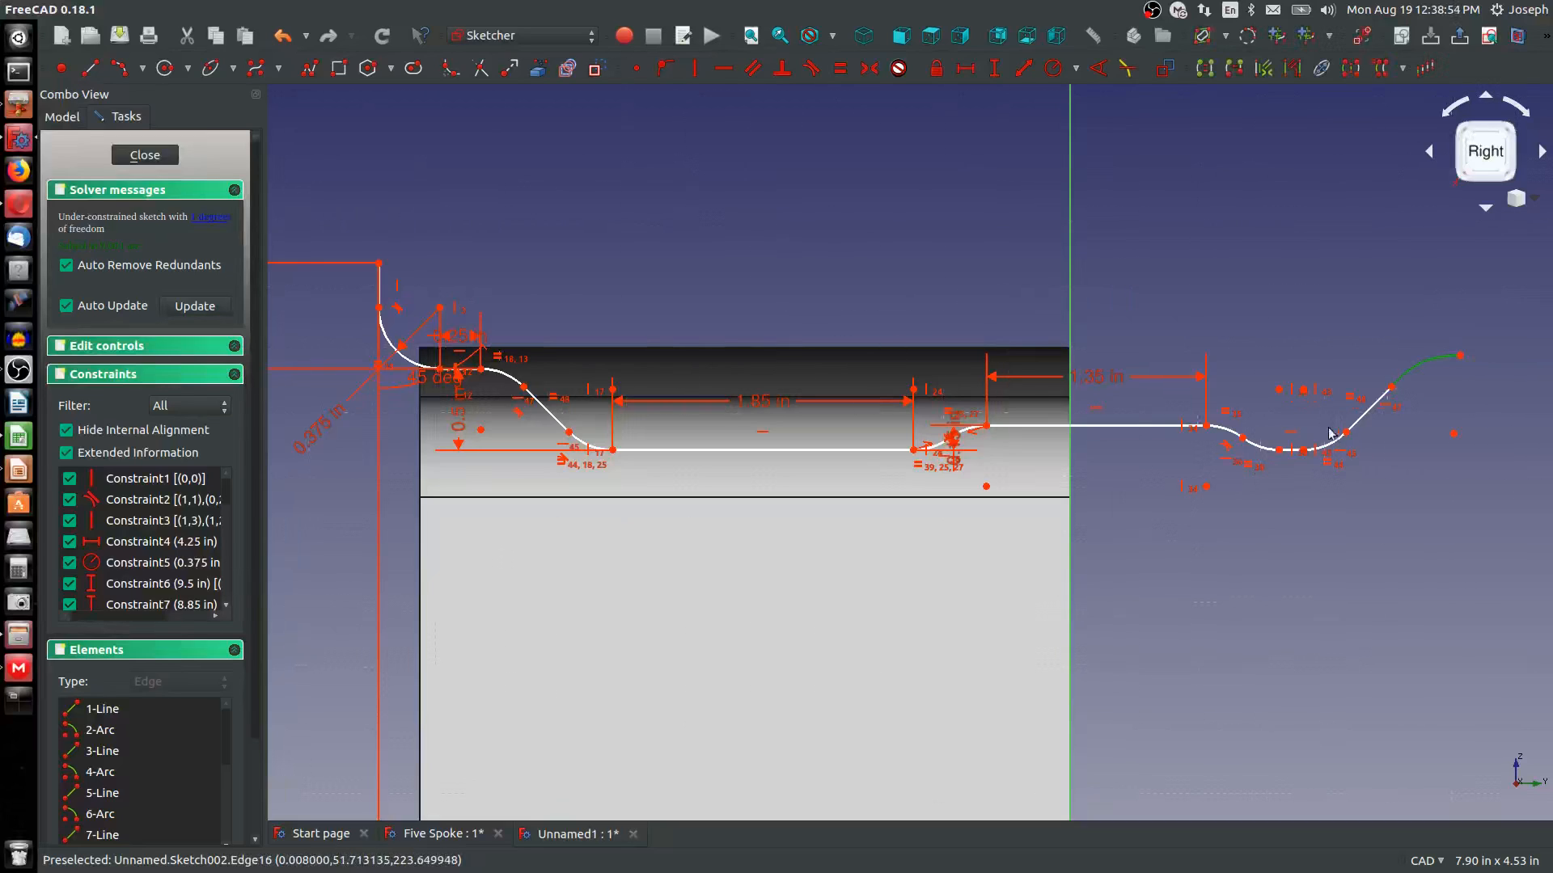
{"action": "left_click", "coordinate": [1398, 380]}
{"action": "left_click", "coordinate": [1370, 411]}
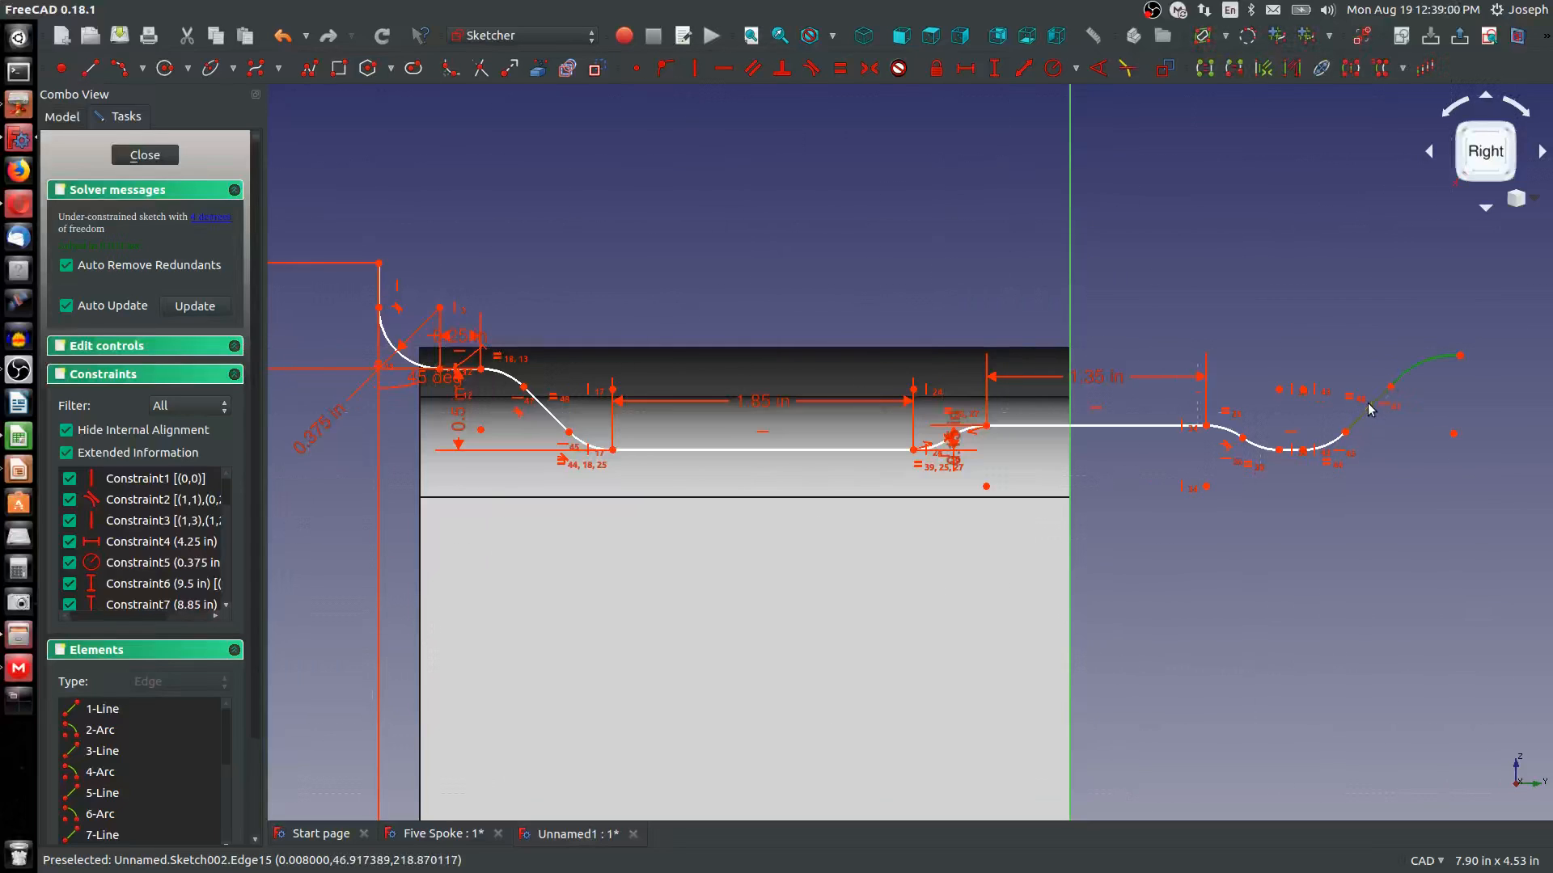
{"action": "key", "text": "t"}
{"action": "left_click", "coordinate": [954, 363]}
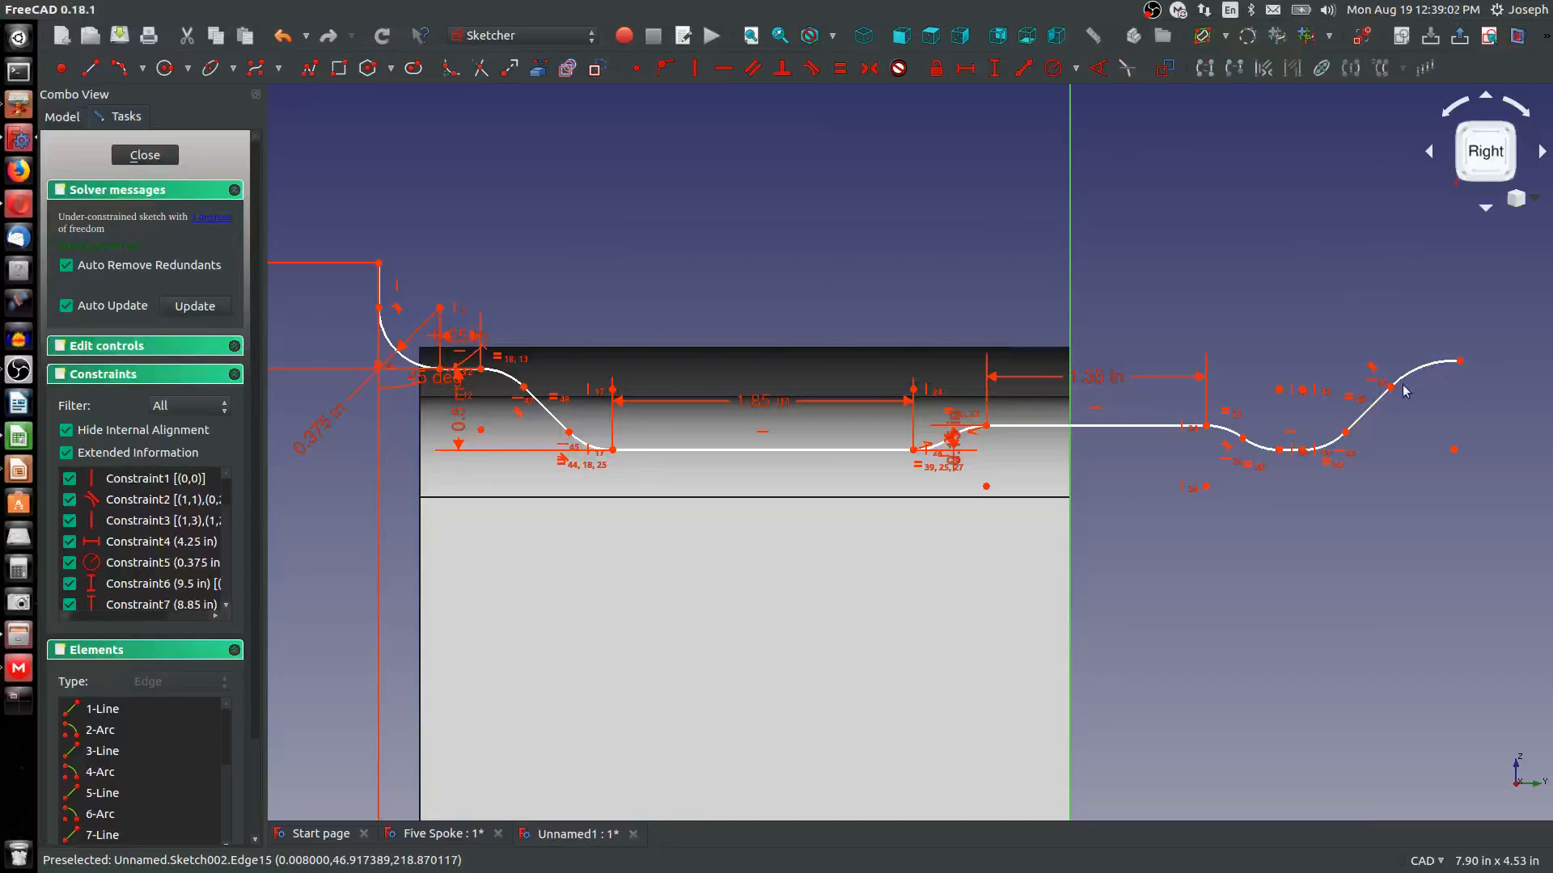
Constrain the ninth arc's radius equal to the second arc's and align its free end vertically with its centre
{"action": "left_click", "coordinate": [521, 383]}
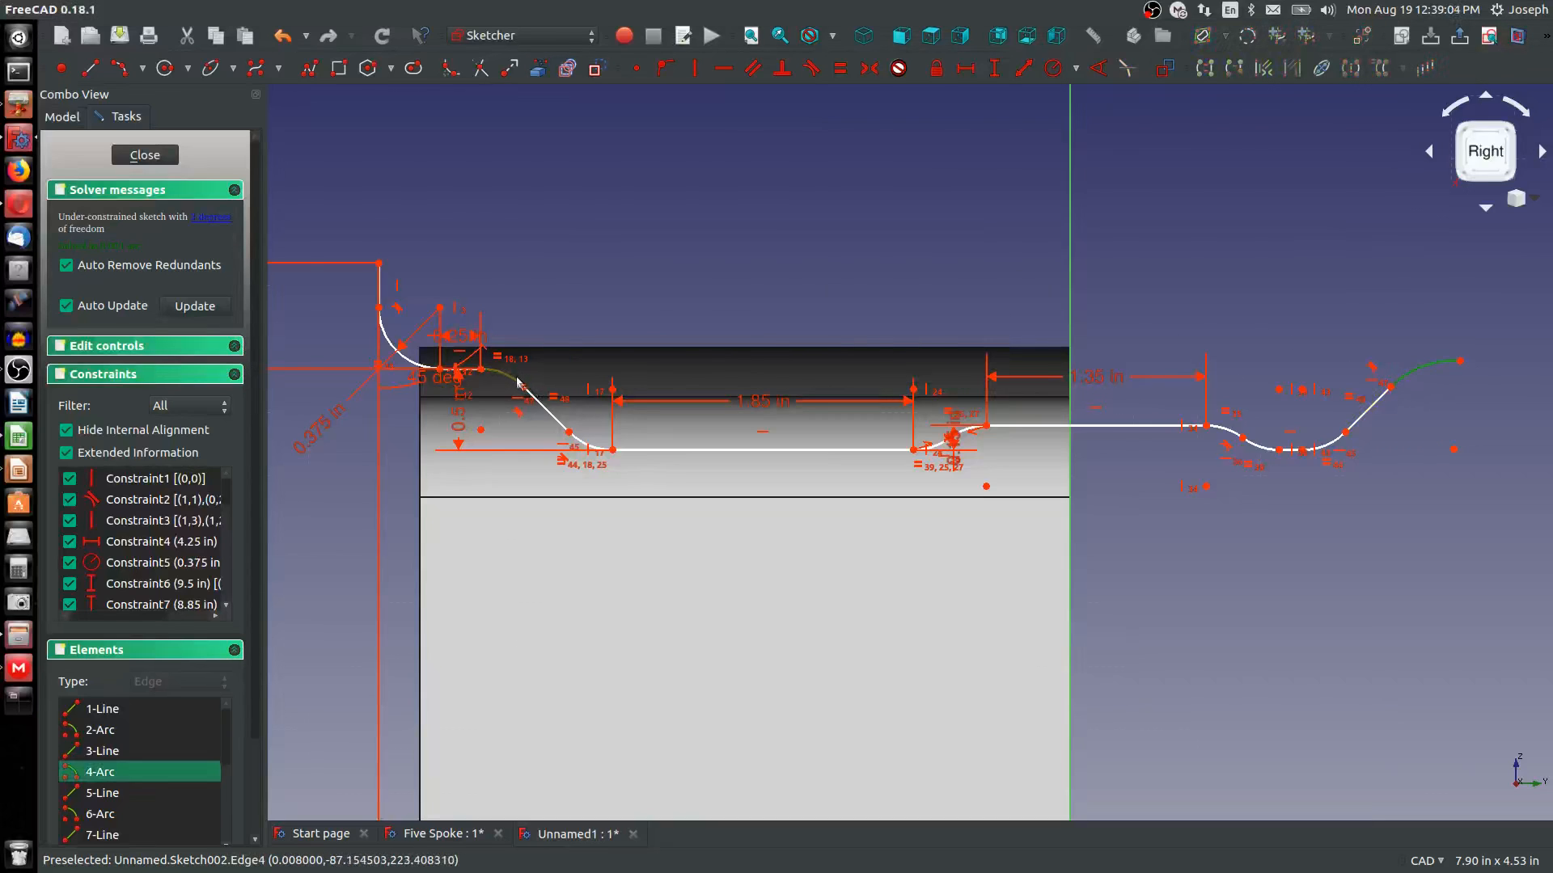
{"action": "key", "text": "e"}
{"action": "left_click", "coordinate": [1459, 376]}
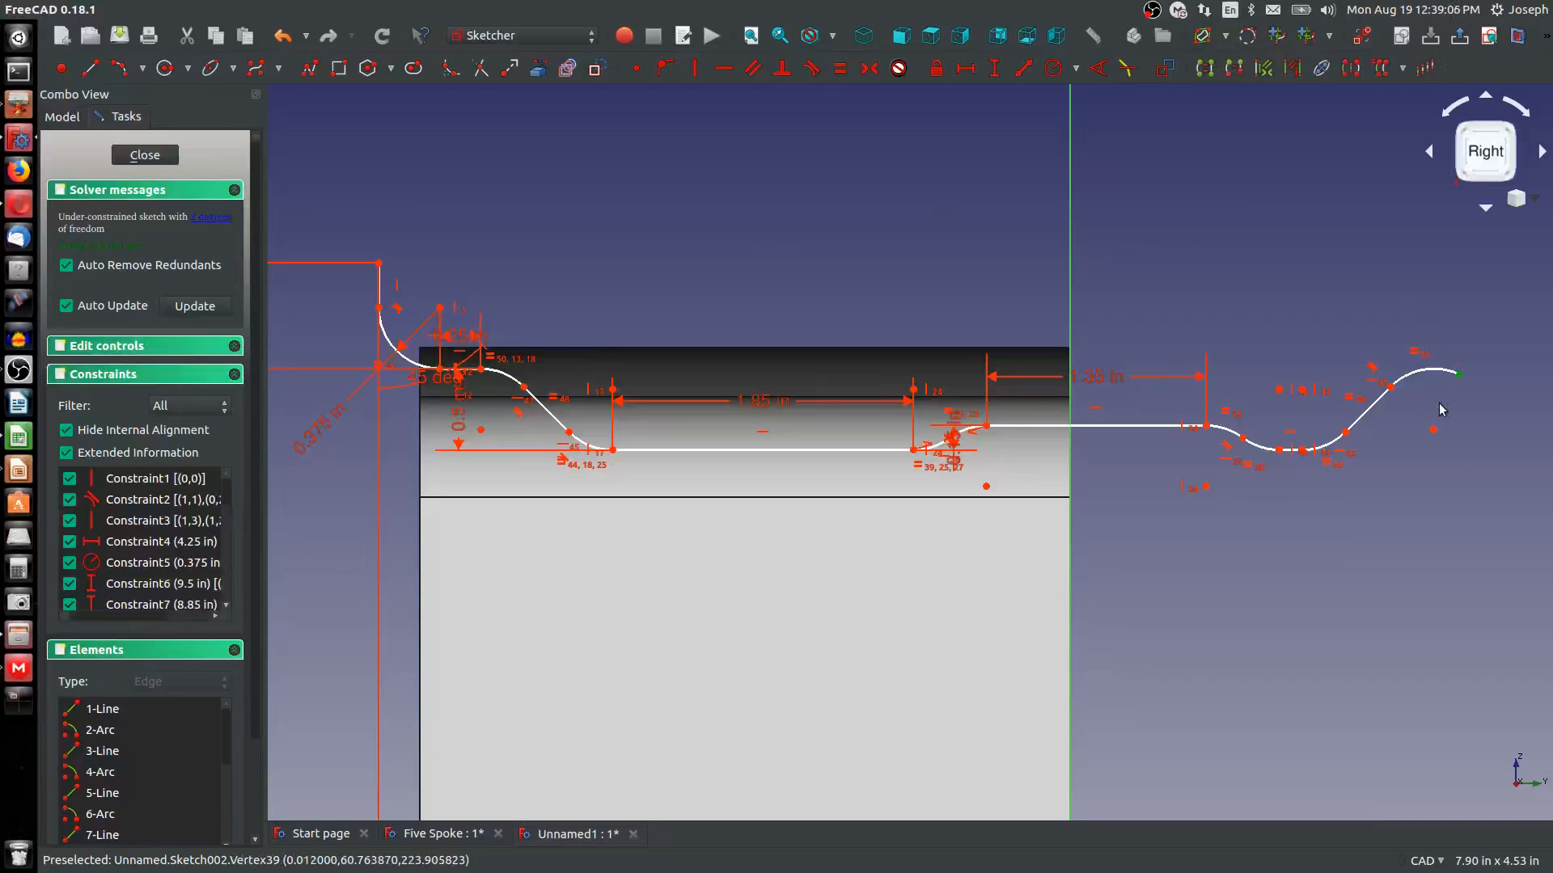
{"action": "left_click", "coordinate": [1436, 429]}
{"action": "key", "text": "v"}
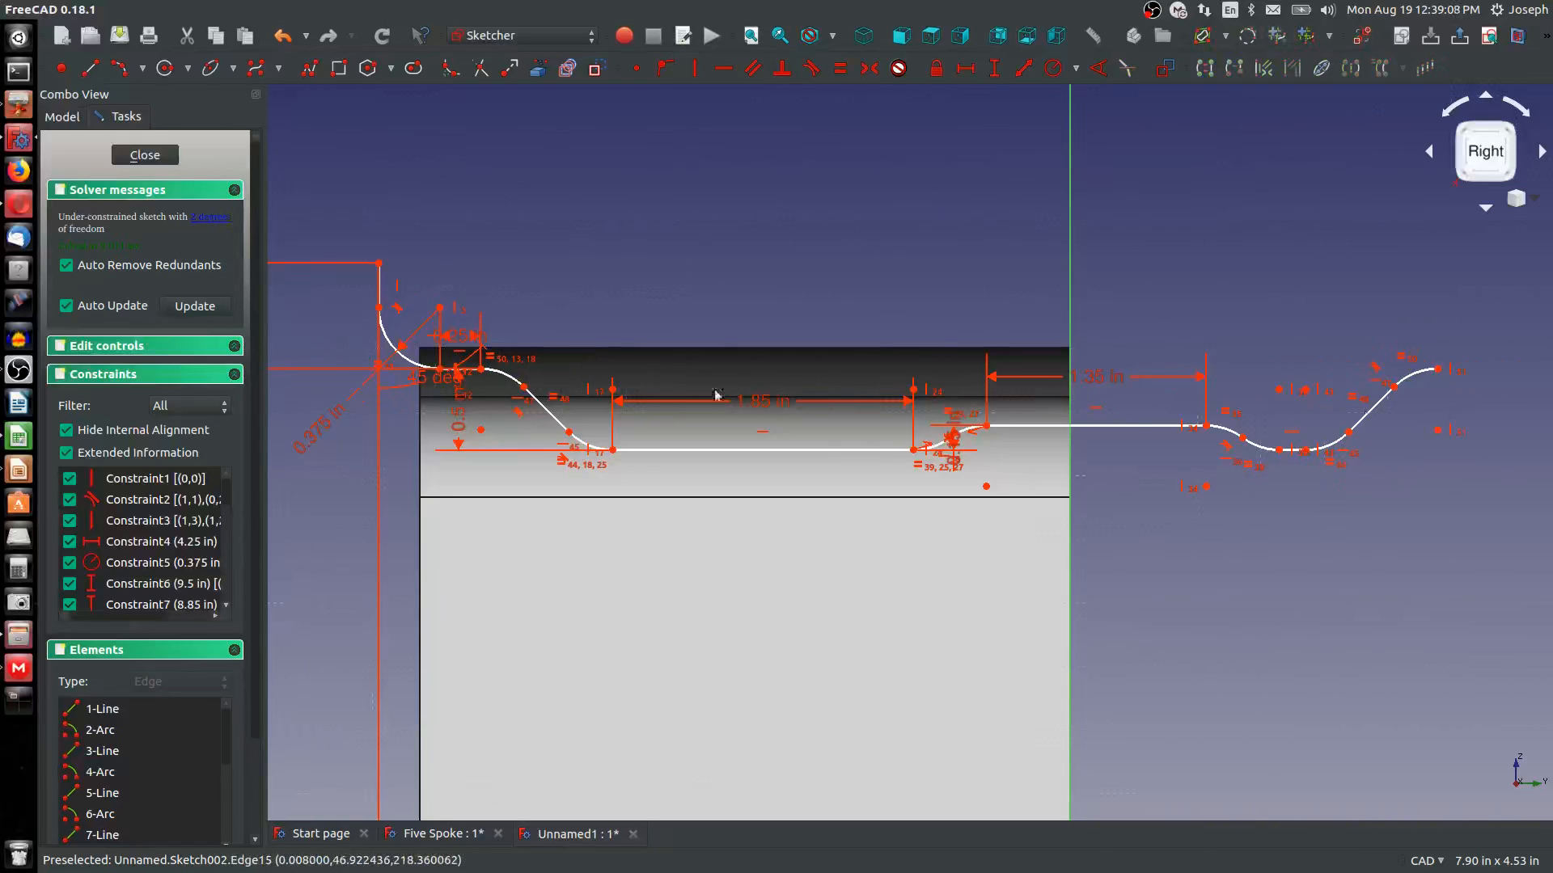
{"action": "mouse_move", "coordinate": [1437, 370]}
{"action": "left_mouse_down"}
{"action": "mouse_move", "coordinate": [1380, 393]}
{"action": "mouse_move", "coordinate": [1436, 370]}
{"action": "left_mouse_up"}
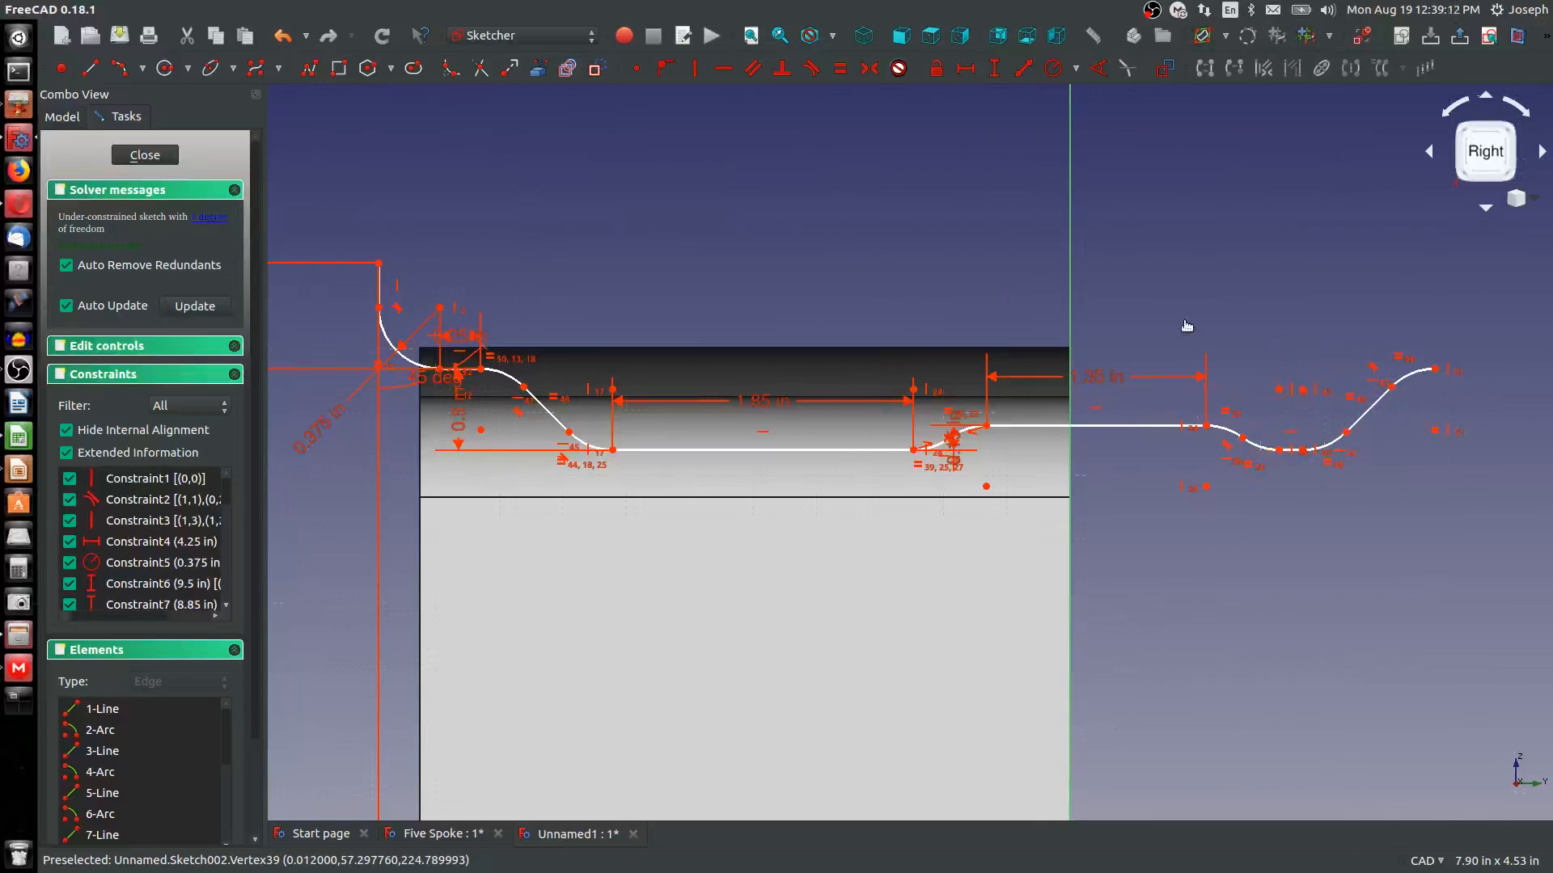
Draw a short horizontal line outward from the ninth arc's free end and constrain it equal in length to the 0.25 in line
{"action": "left_click", "coordinate": [85, 69]}
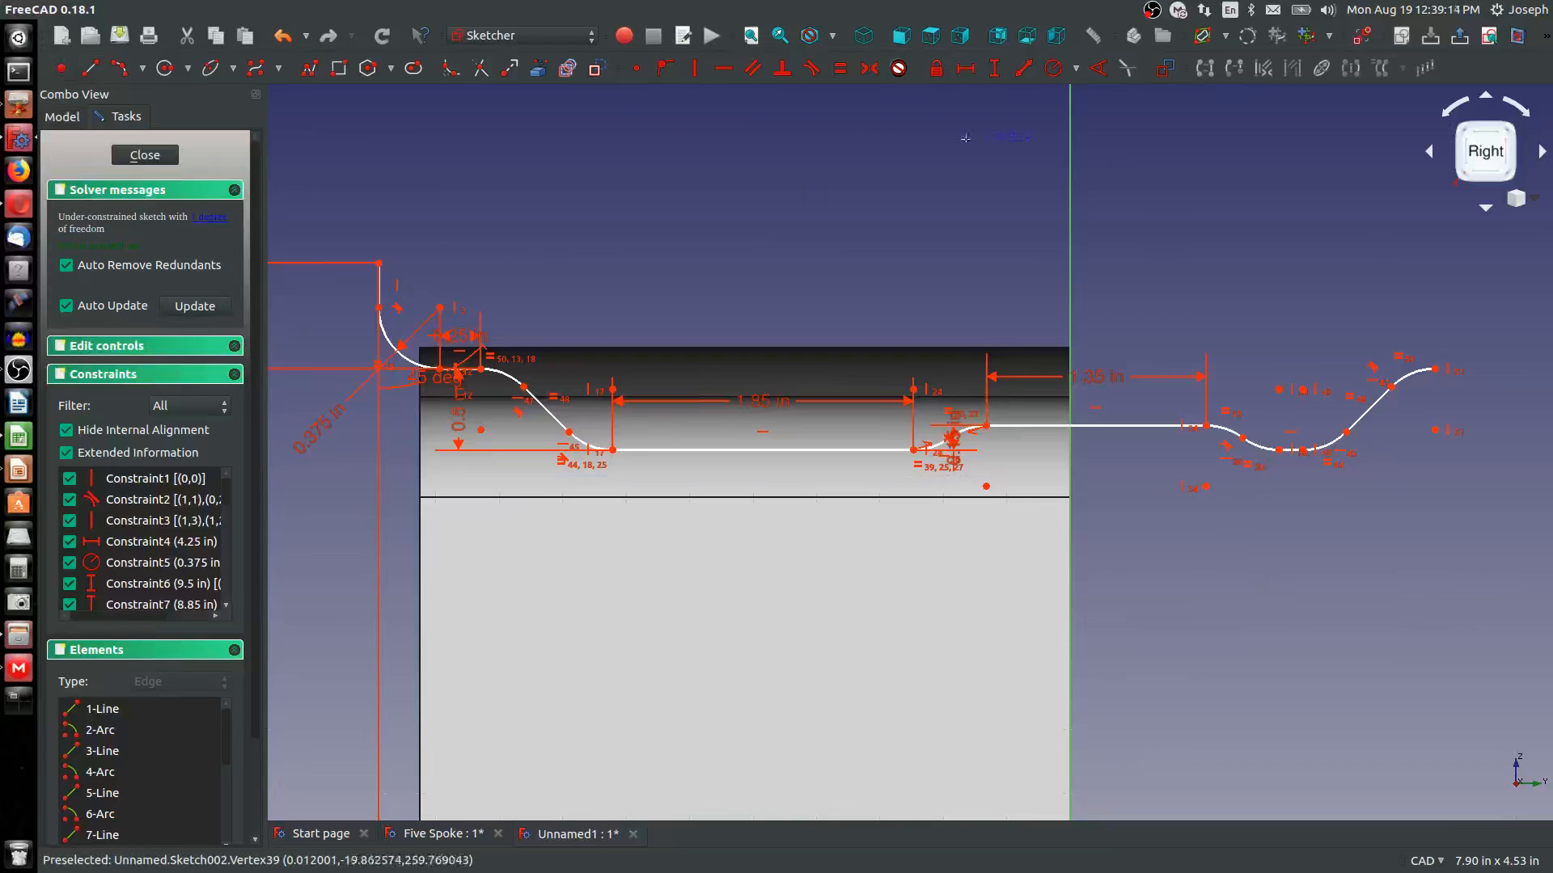
{"action": "left_click", "coordinate": [1436, 369]}
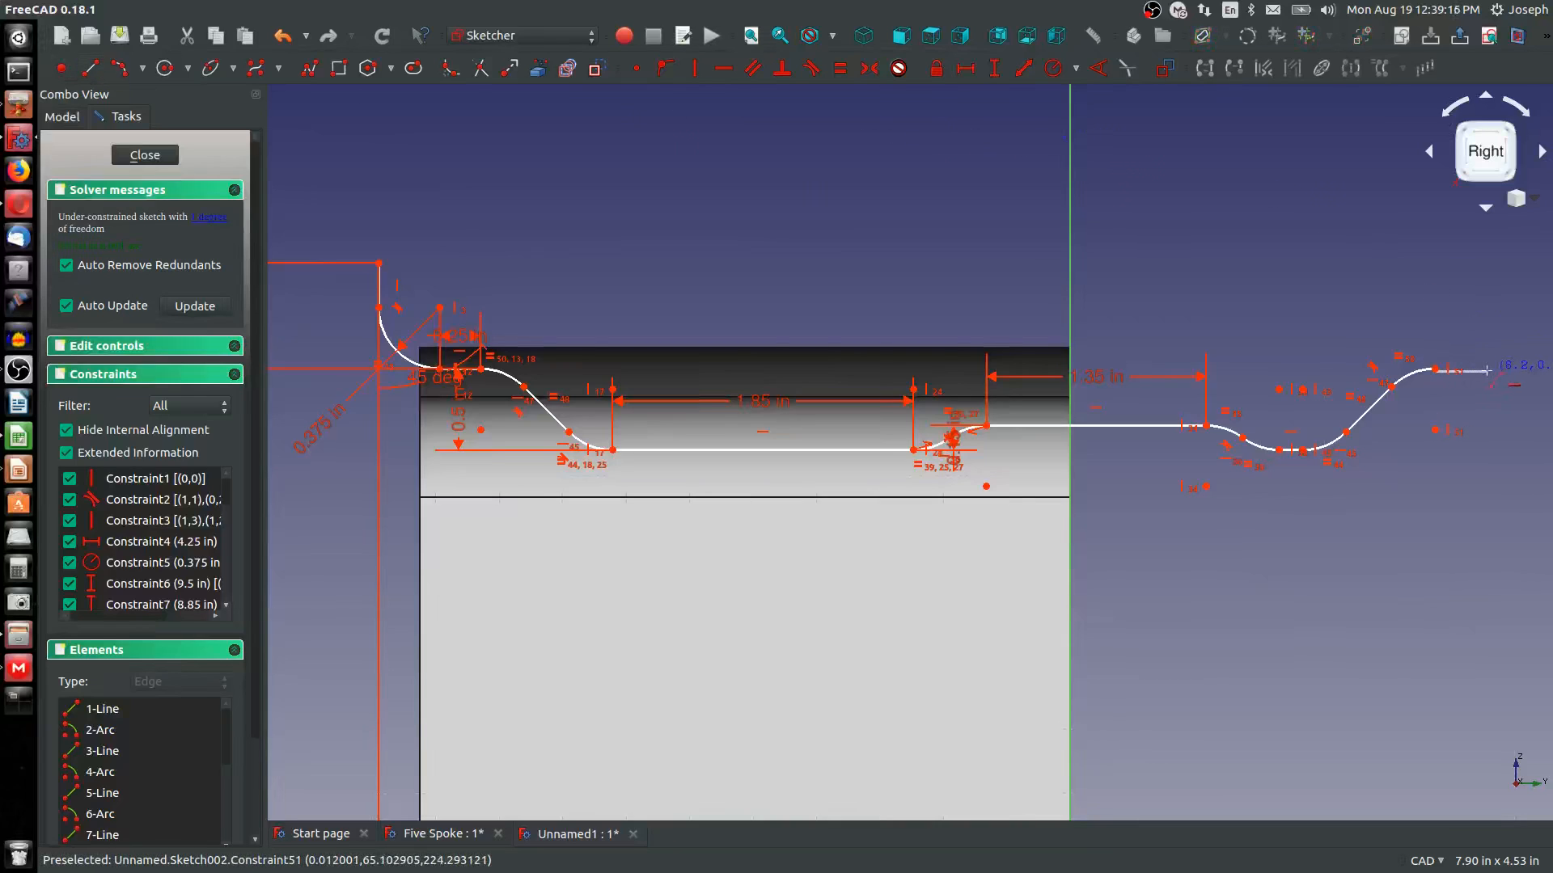
{"action": "right_click", "coordinate": [1474, 370]}
{"action": "left_click", "coordinate": [1473, 370]}
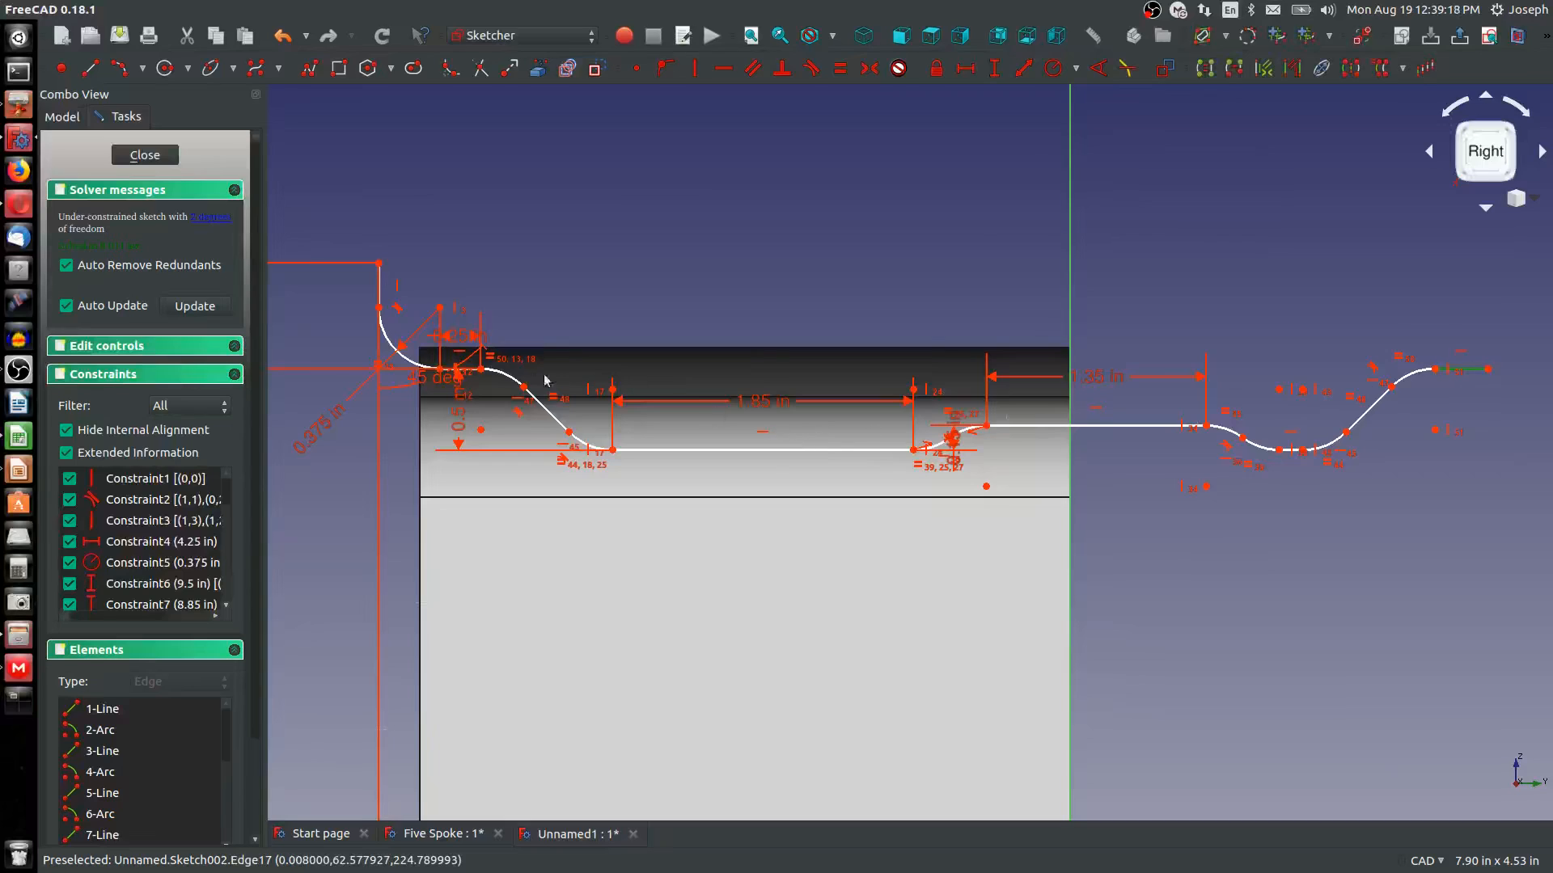
{"action": "scroll", "coordinate": [469, 371], "scroll_direction": "up", "scroll_amount": 4}
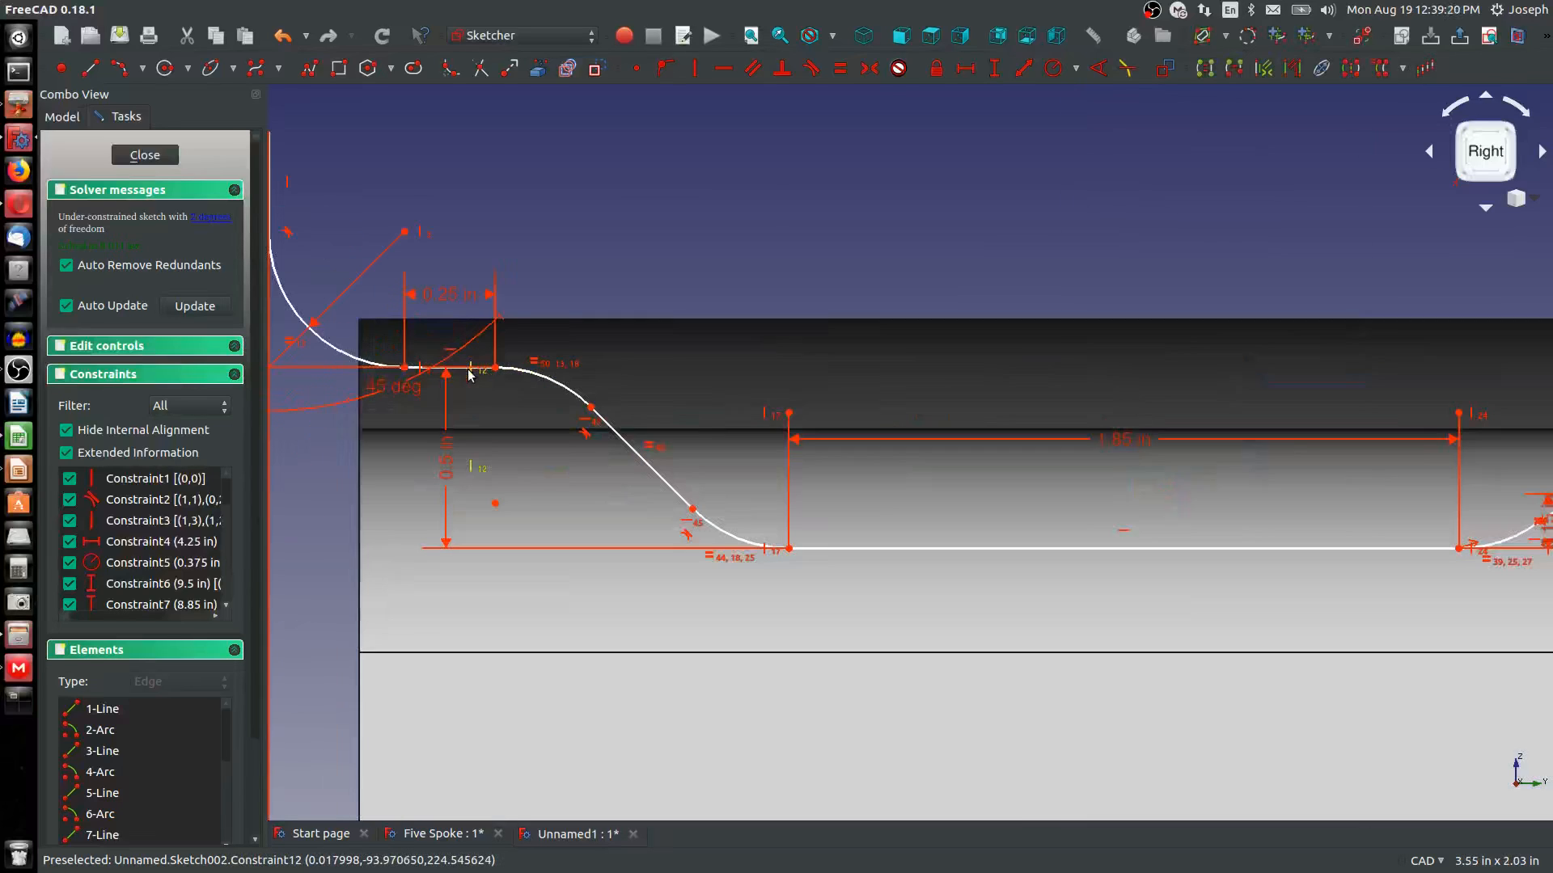
{"action": "scroll", "coordinate": [485, 380], "scroll_direction": "down", "scroll_amount": 4}
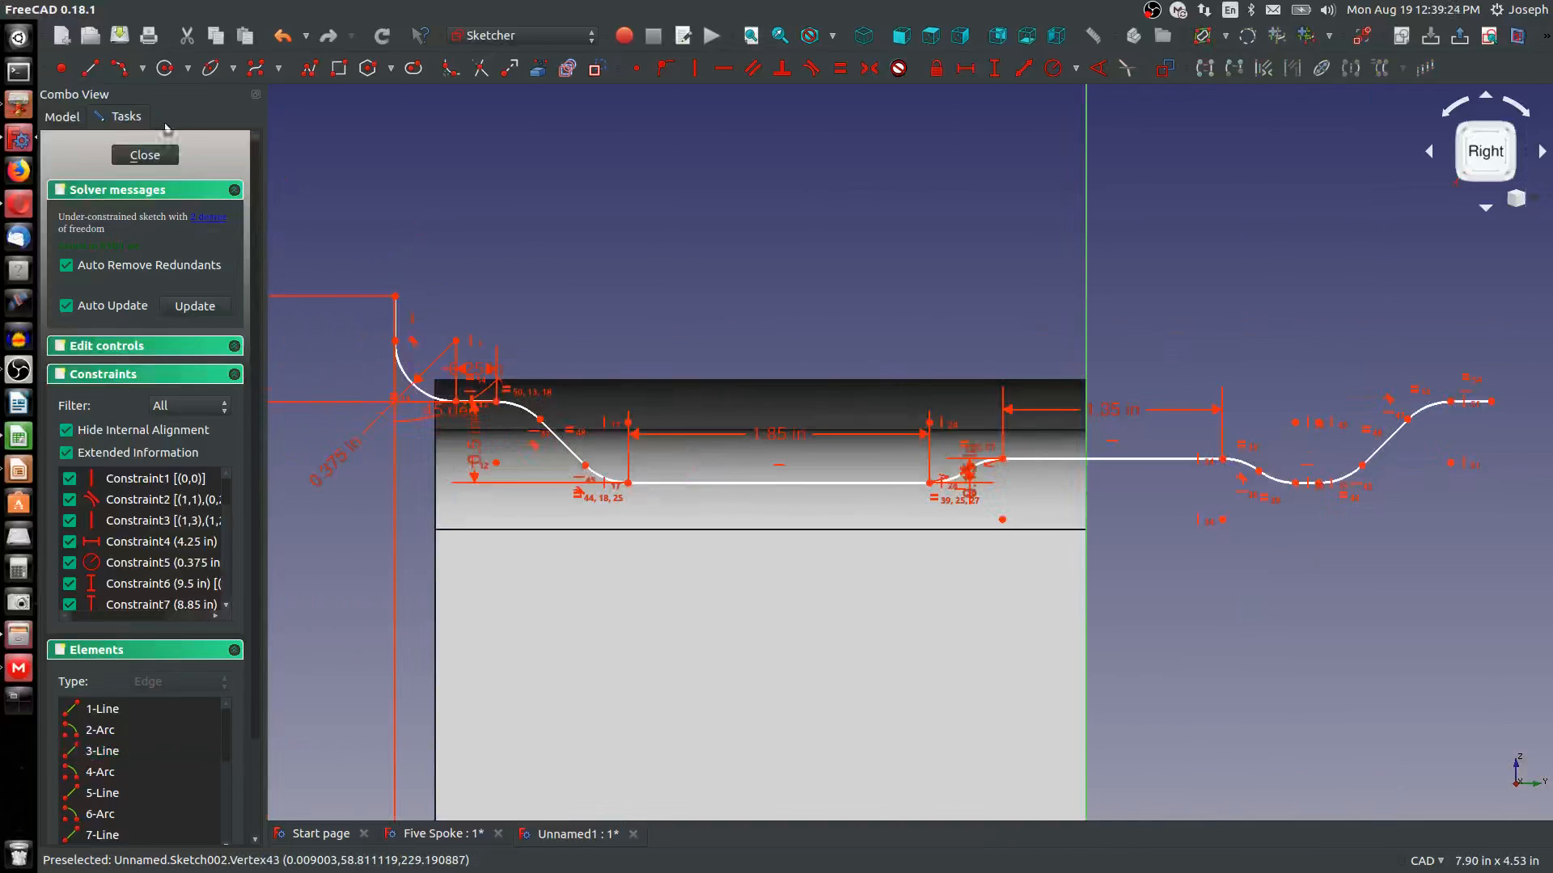
Add a tenth arc curving upward from the short horizontal line's free end and align its centre vertically with its start point
{"action": "left_click", "coordinate": [121, 73]}
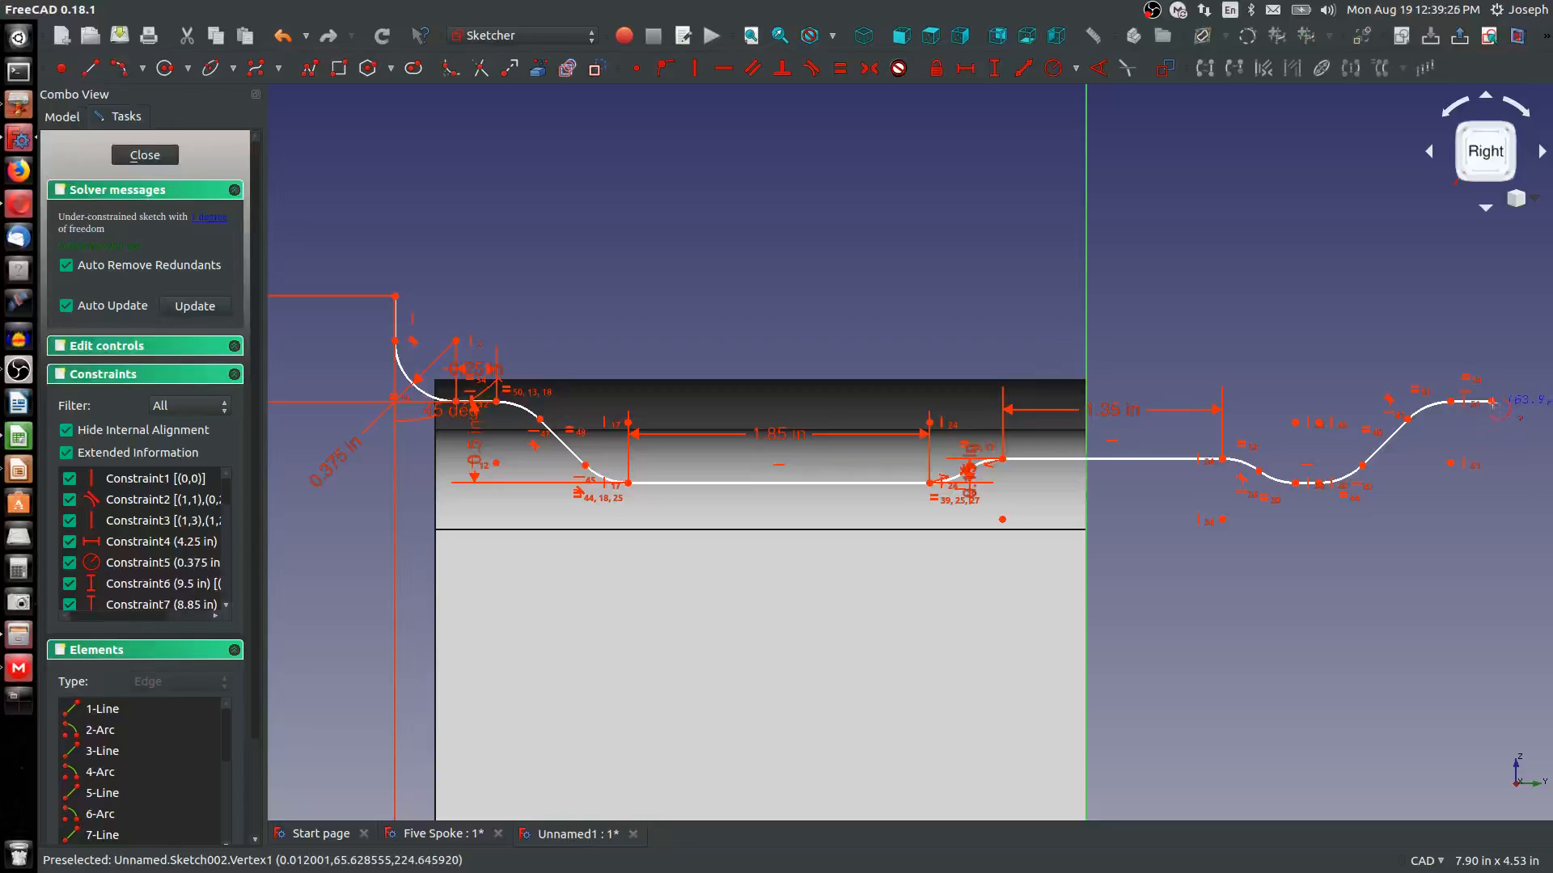
{"action": "left_click", "coordinate": [1492, 402]}
{"action": "left_click", "coordinate": [1534, 360]}
{"action": "left_click", "coordinate": [1513, 392]}
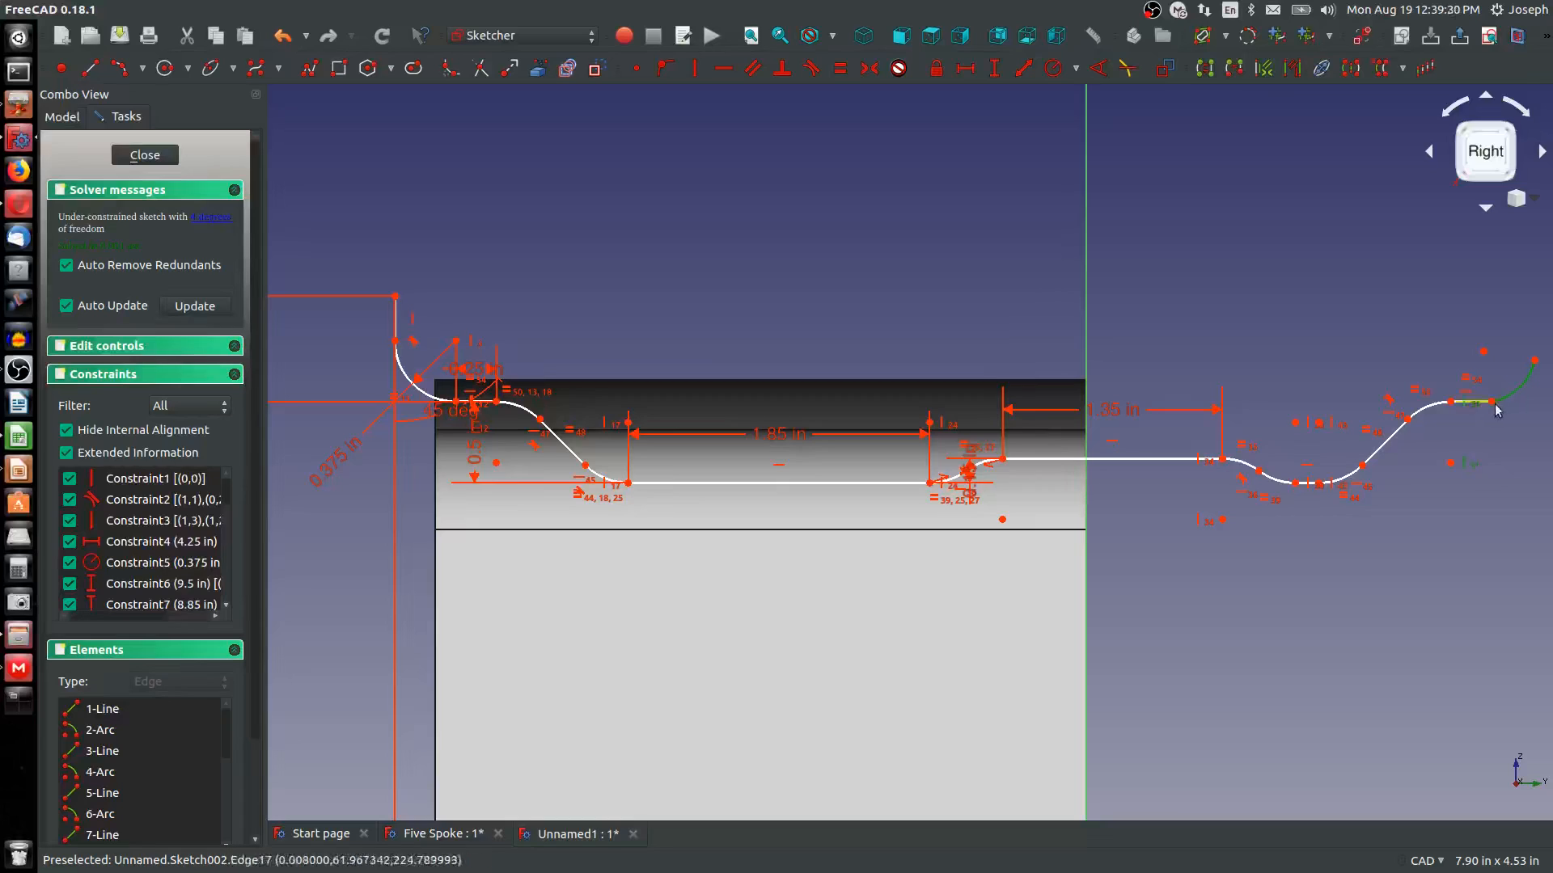
{"action": "left_click", "coordinate": [1483, 353]}
{"action": "left_click", "coordinate": [1492, 403]}
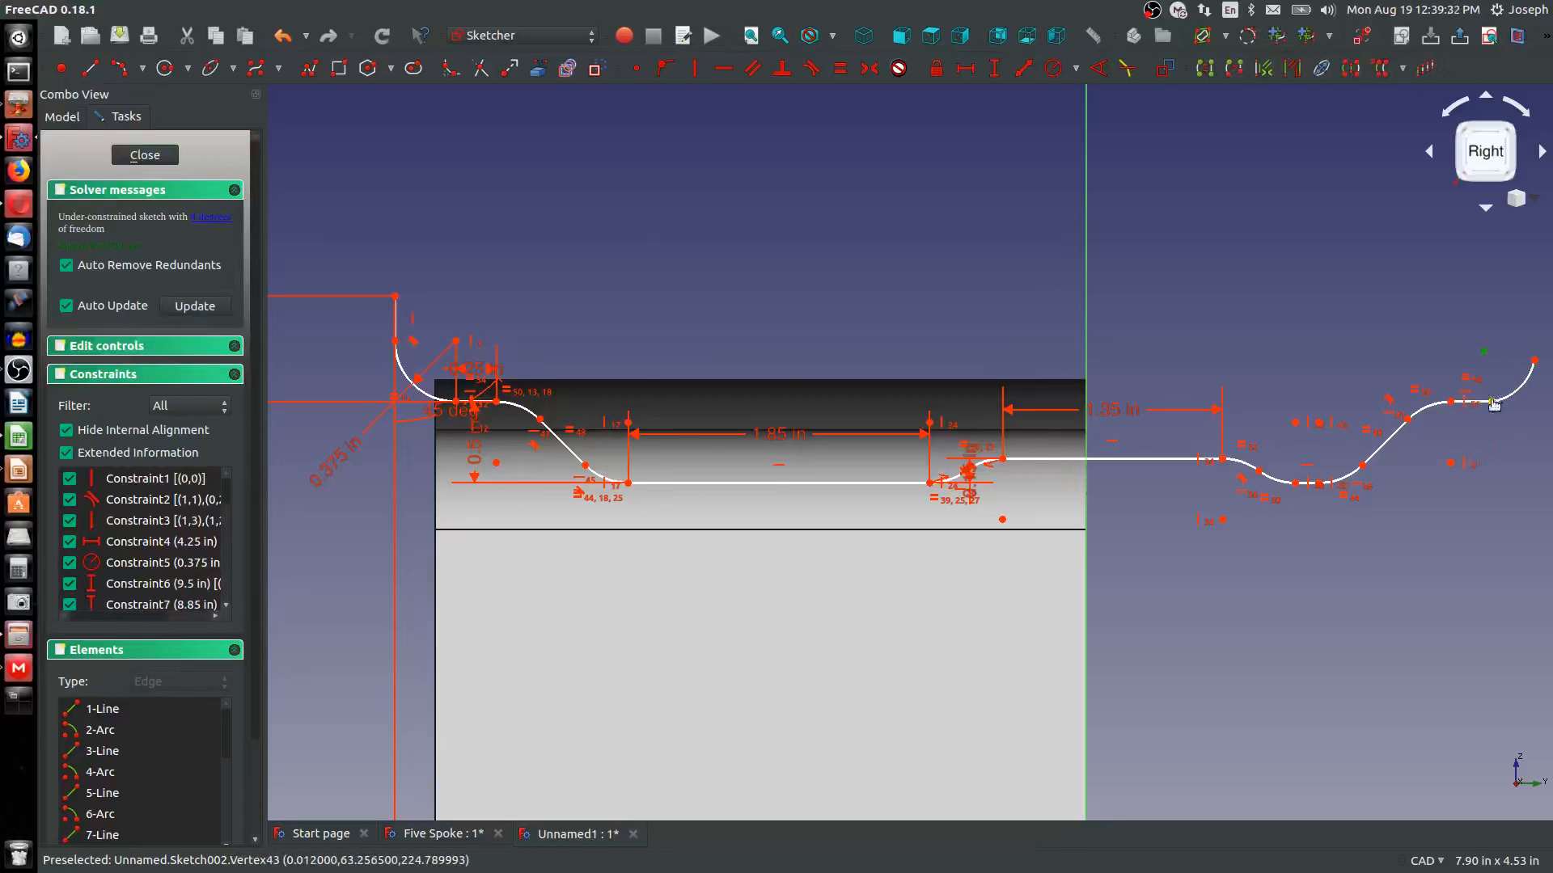
{"action": "key", "text": "v"}
Constrain the tenth arc's radius equal to that of the first, 0.375 in arc
{"action": "left_click", "coordinate": [1534, 386]}
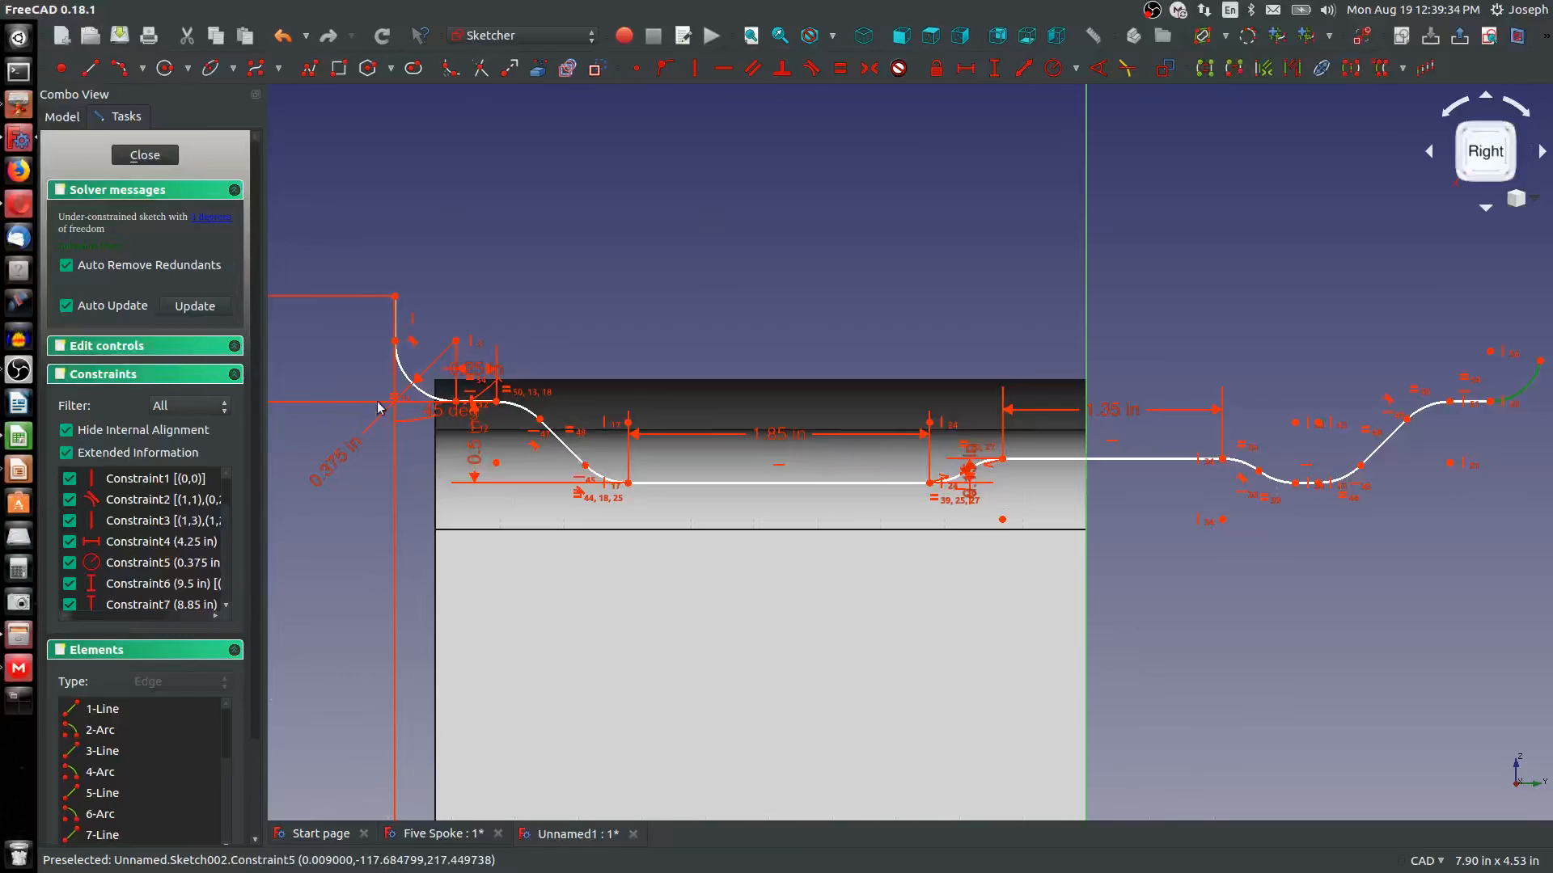
{"action": "left_click", "coordinate": [410, 384]}
{"action": "key", "text": "e"}
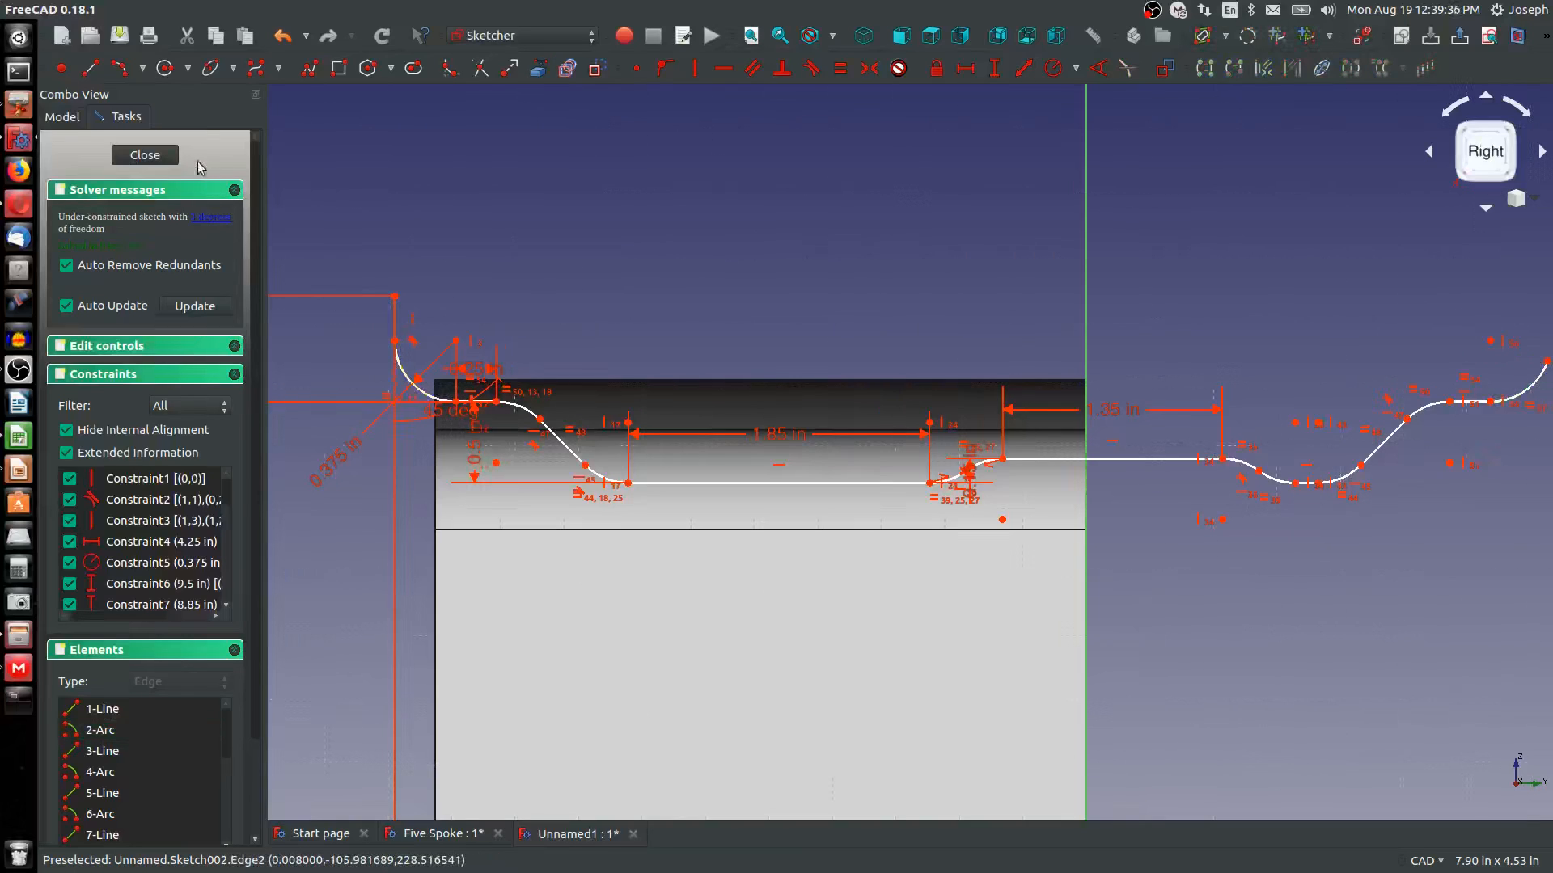
Draw a vertical line up from the tenth arc's free end to the first line's height, and level the arc's centre with its free end
{"action": "left_click", "coordinate": [87, 68]}
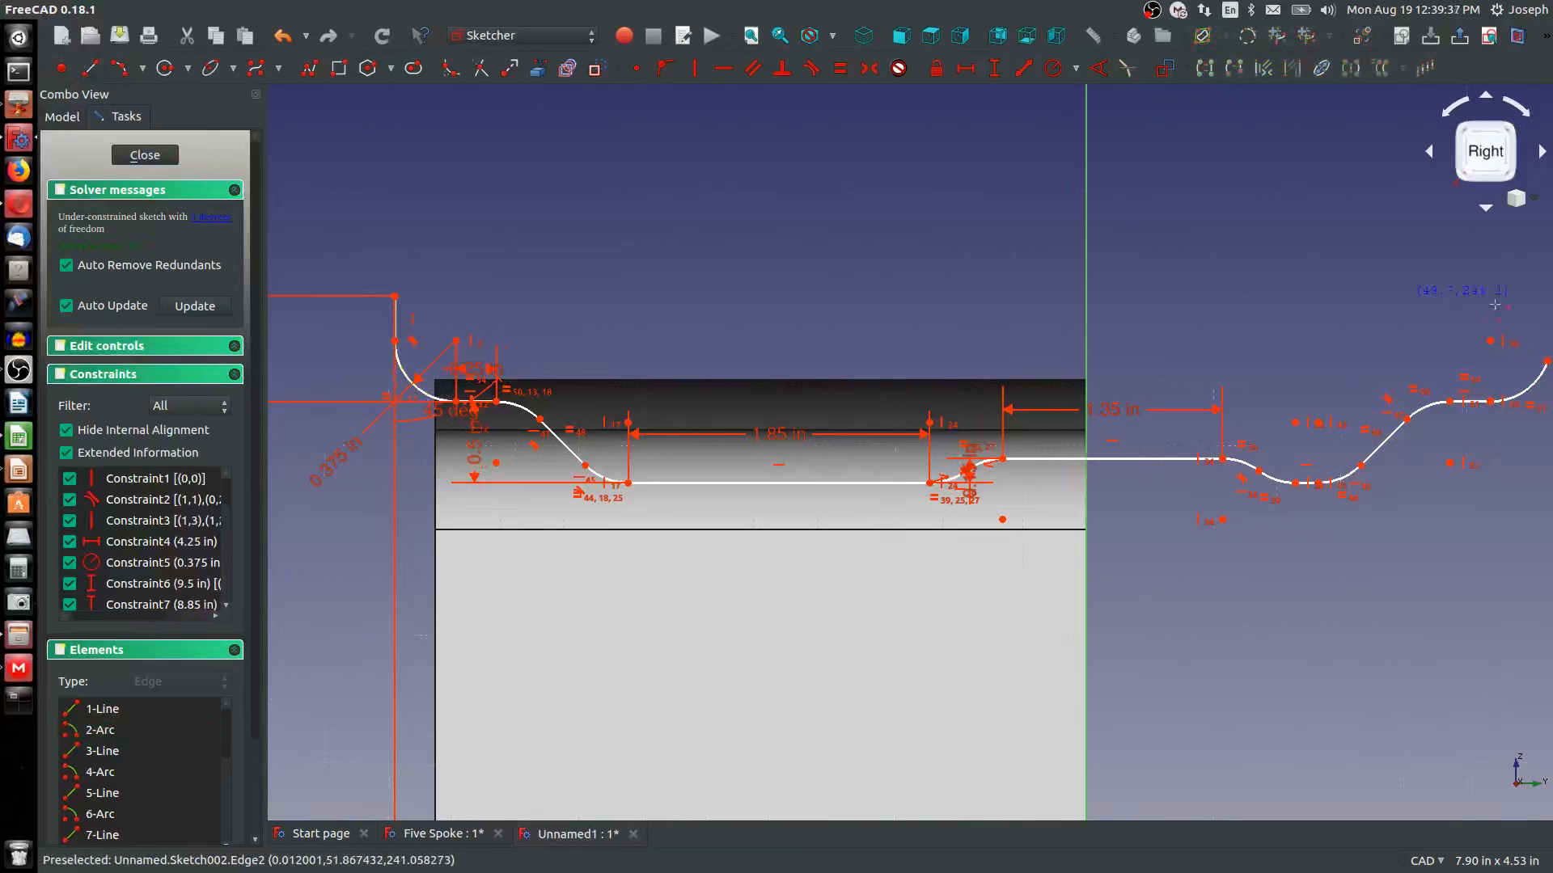
{"action": "left_click", "coordinate": [1546, 361]}
{"action": "left_click", "coordinate": [1547, 301]}
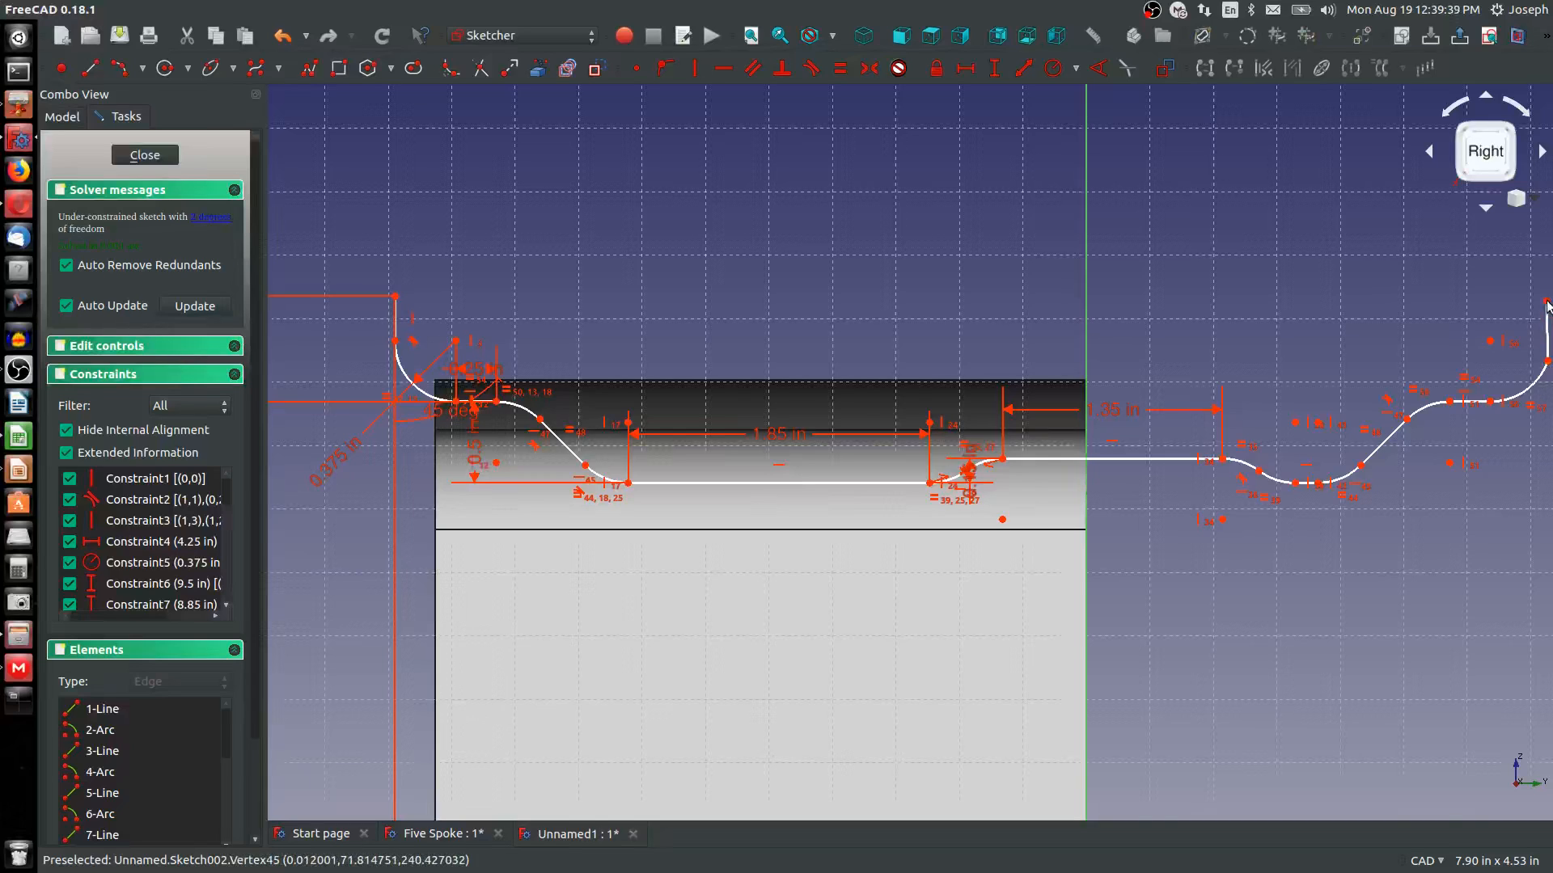
{"action": "left_click", "coordinate": [1488, 342]}
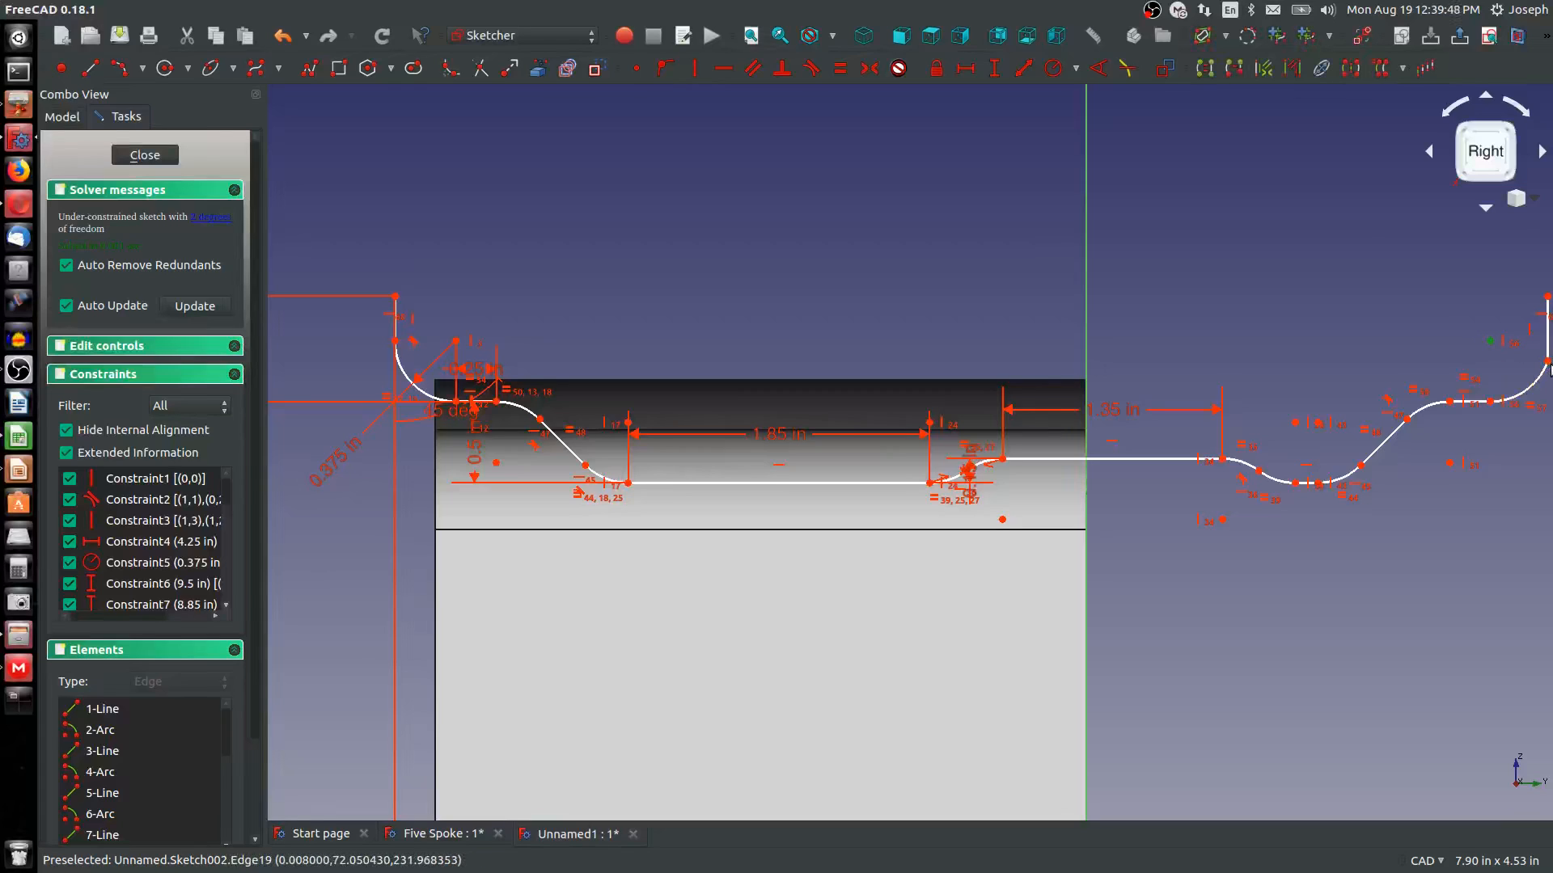
{"action": "key", "text": "h"}
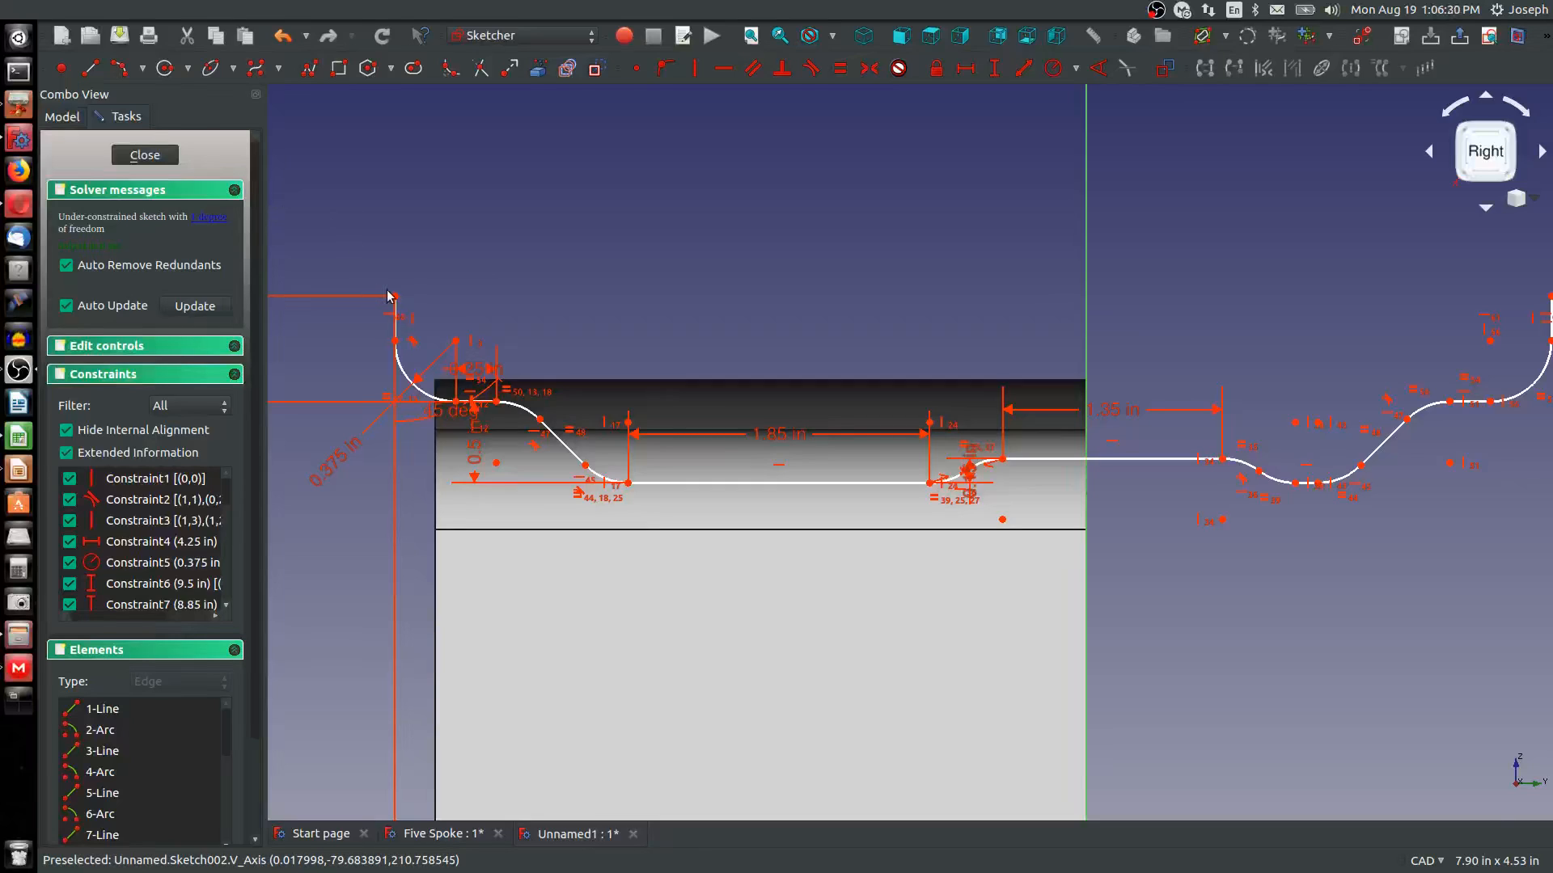
Dimension the horizontal distance from the vertical axis to the outer vertical line's top end as 4.25 in
{"action": "key", "text": "shift+h"}
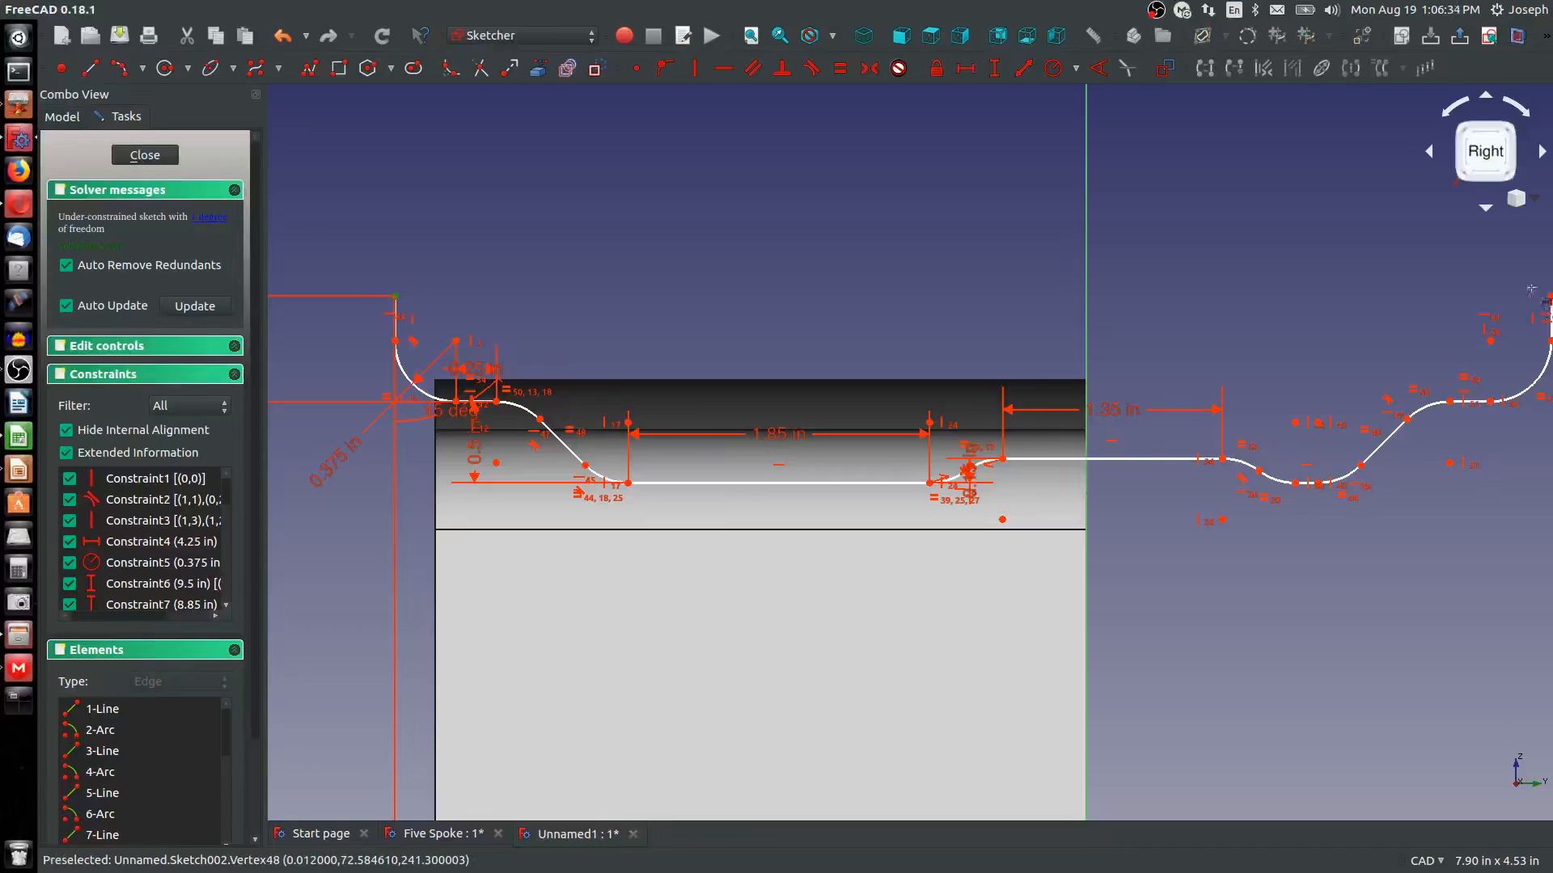
{"action": "scroll", "coordinate": [814, 301], "scroll_direction": "down", "scroll_amount": 4}
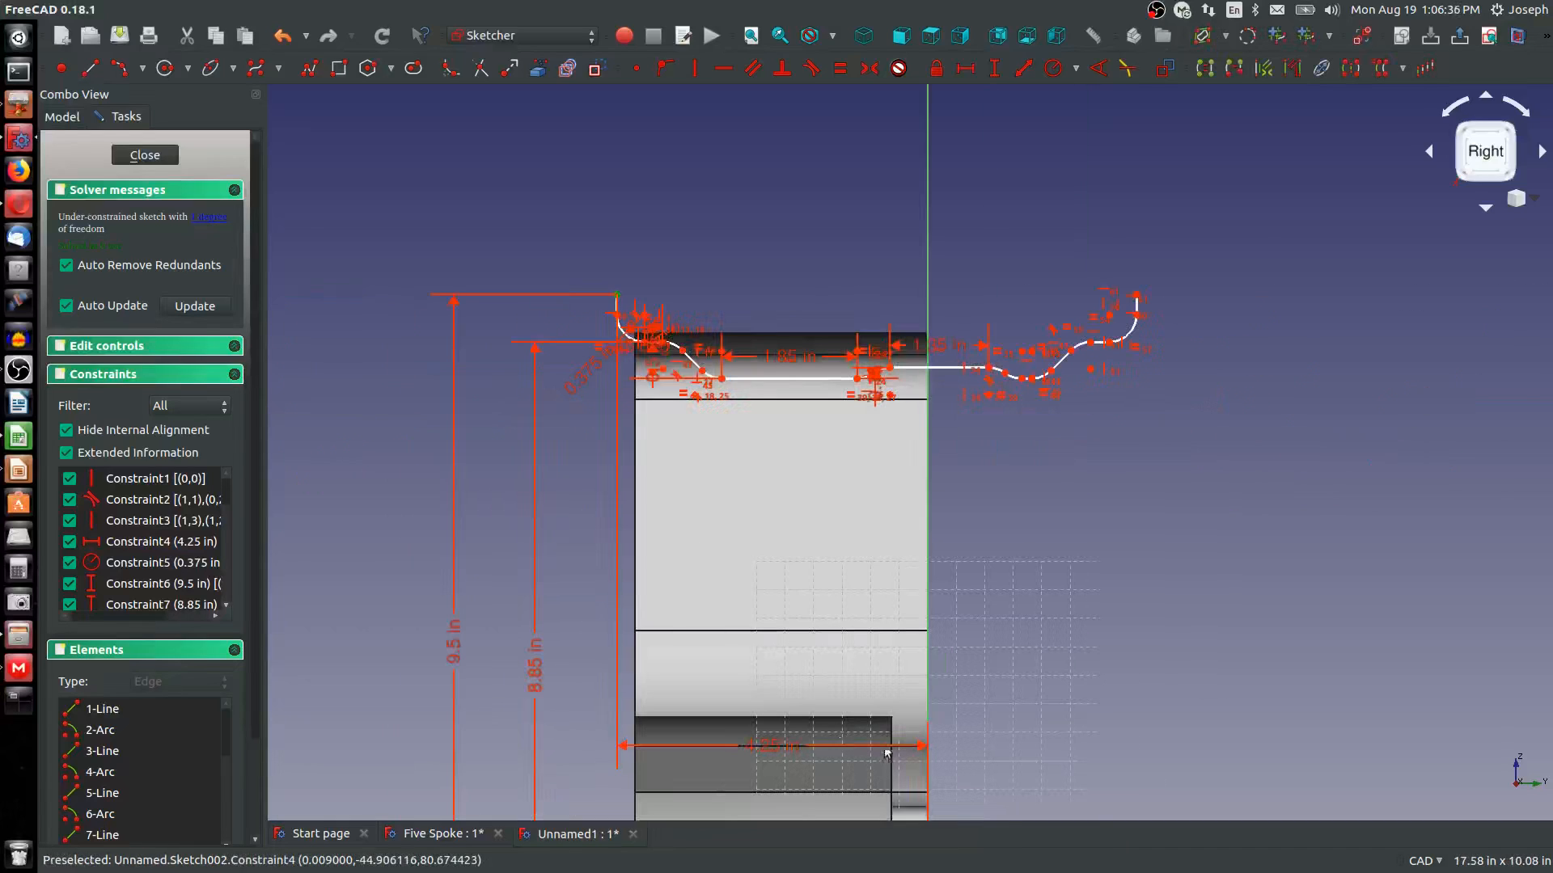
{"action": "scroll", "coordinate": [895, 740], "scroll_direction": "down", "scroll_amount": 5}
{"action": "key", "text": "l"}
{"action": "scroll", "coordinate": [1003, 752], "scroll_direction": "up", "scroll_amount": 4}
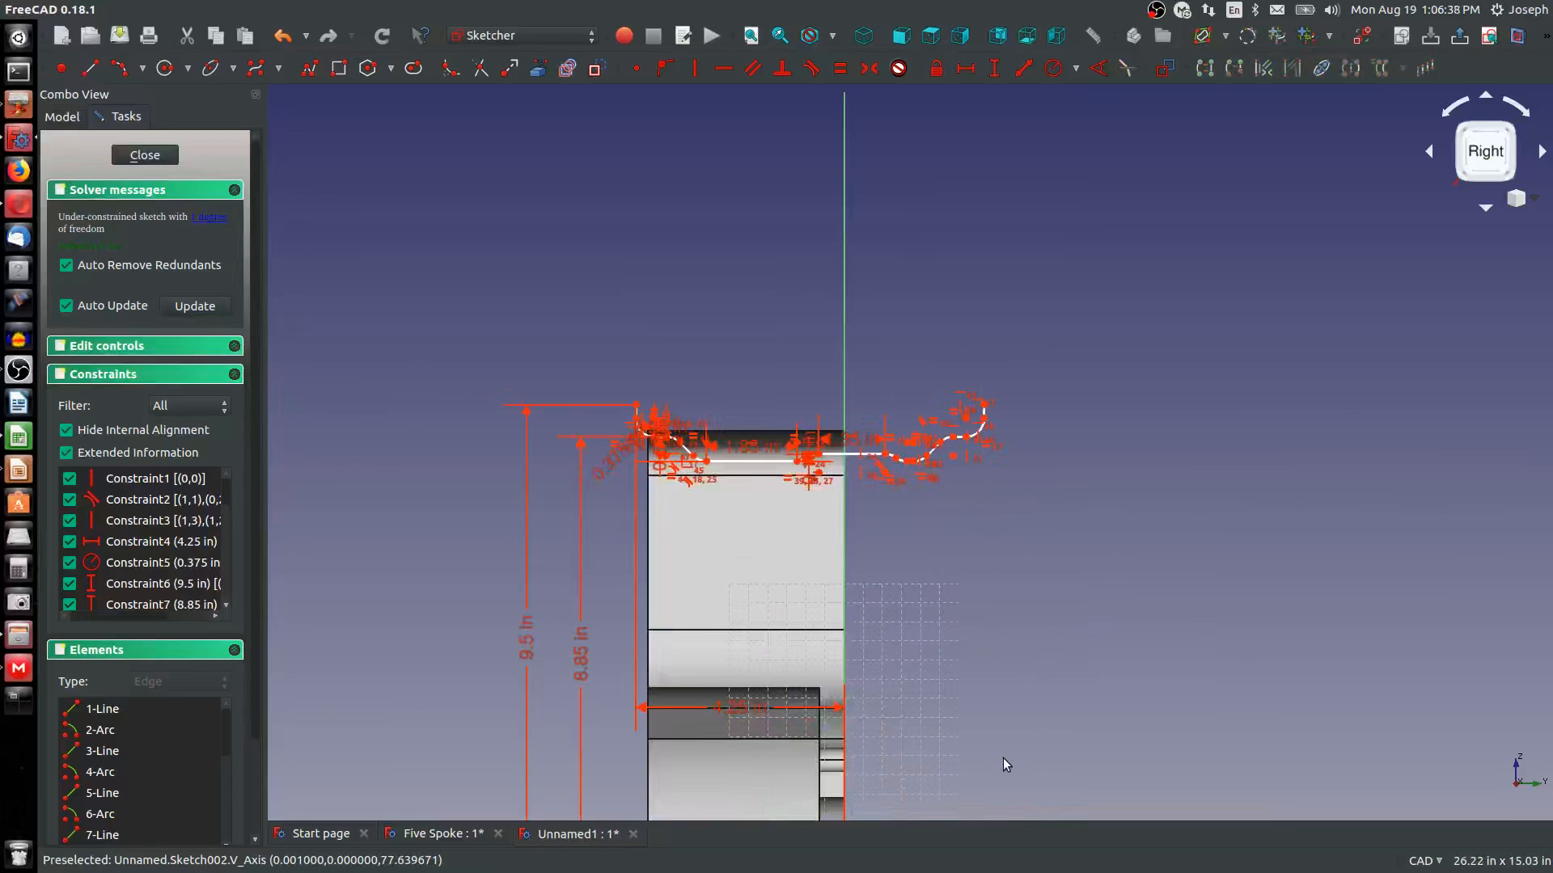
{"action": "scroll", "coordinate": [995, 758], "scroll_direction": "down", "scroll_amount": 3}
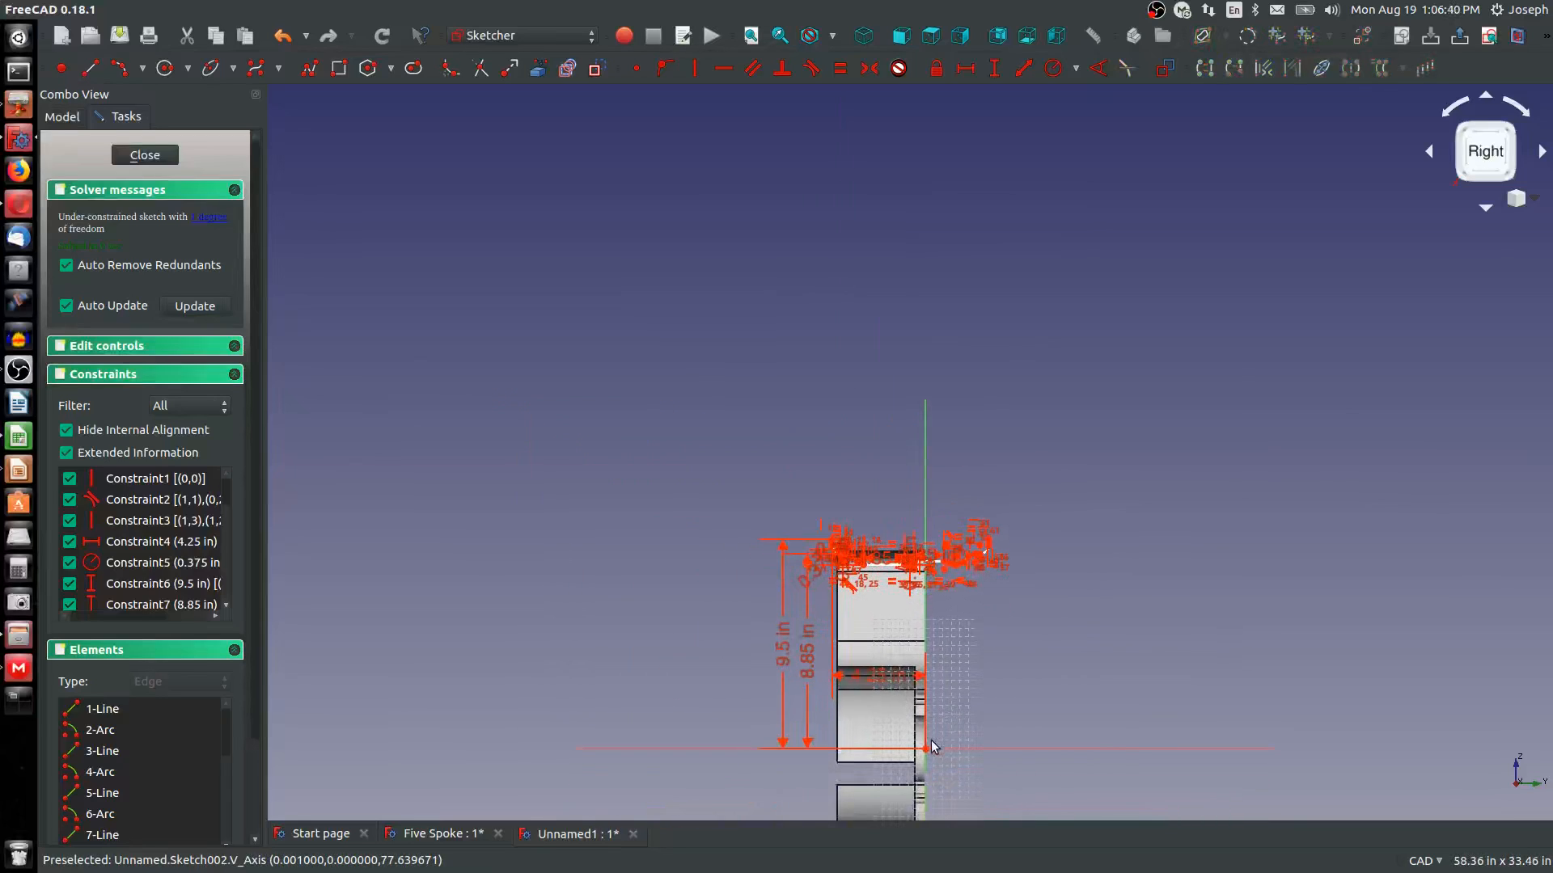
{"action": "scroll", "coordinate": [958, 582], "scroll_direction": "down", "scroll_amount": 2}
{"action": "scroll", "coordinate": [991, 541], "scroll_direction": "up", "scroll_amount": 6}
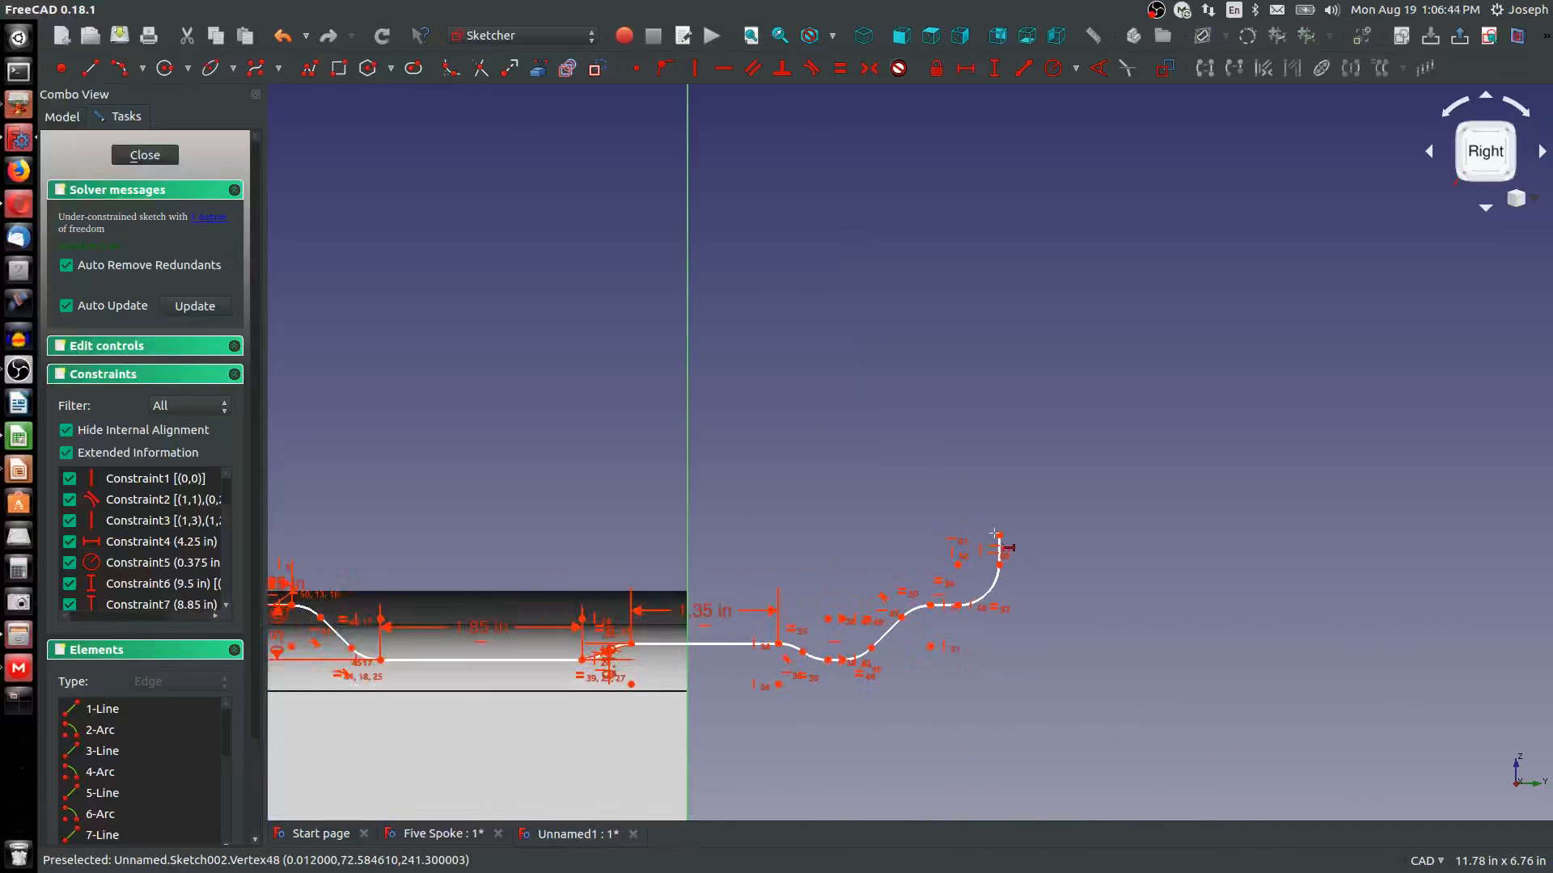
{"action": "left_click", "coordinate": [1000, 539]}
{"action": "type", "text": "4."}
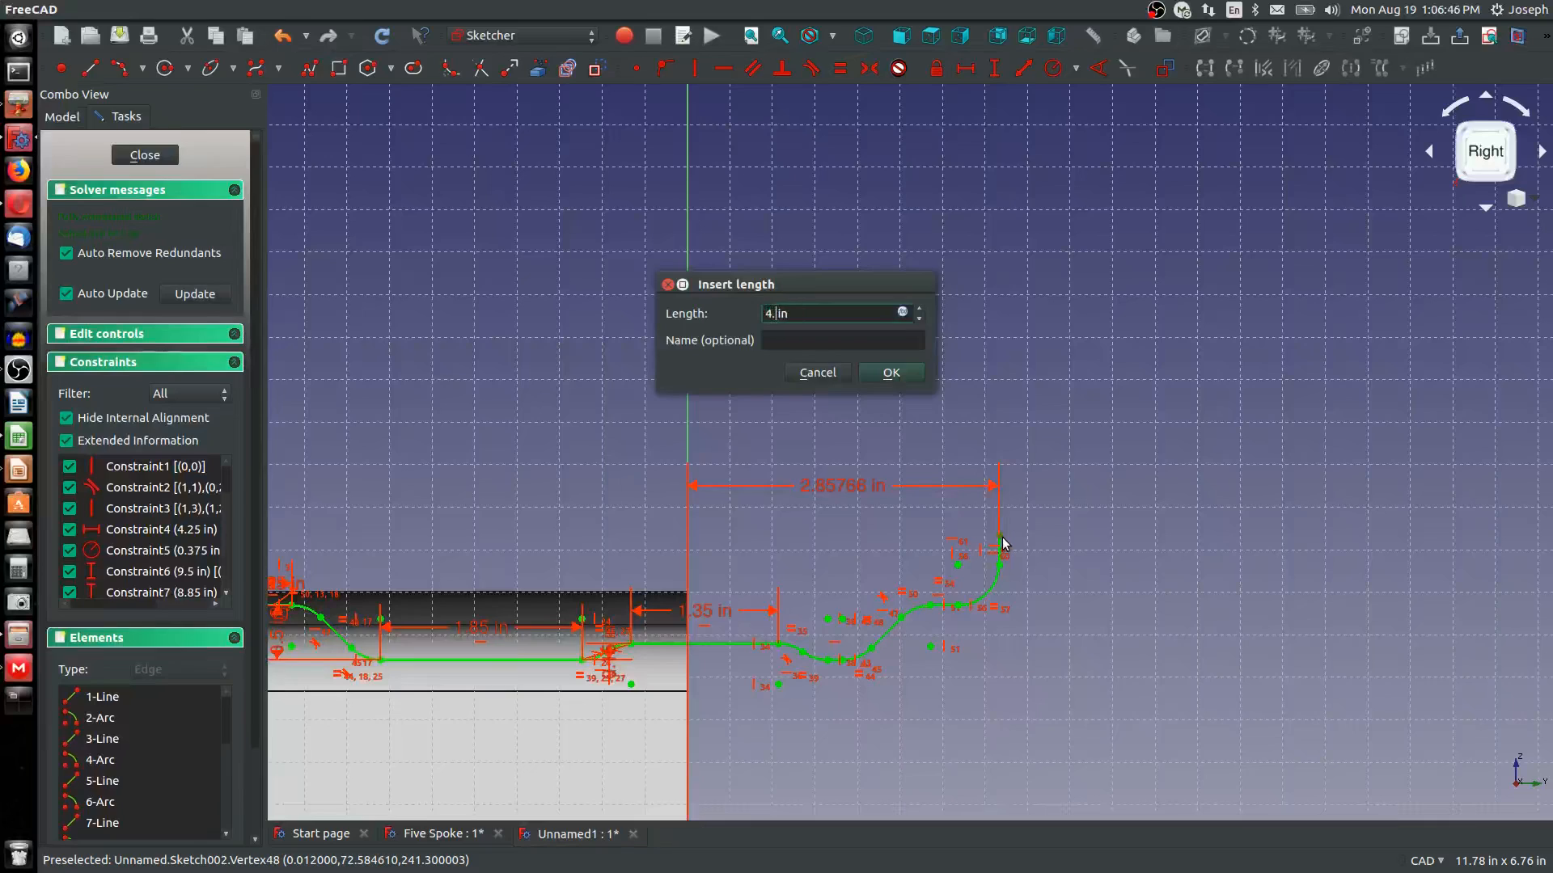
{"action": "type", "text": "25"}
{"action": "key", "text": "Return"}
{"action": "scroll", "coordinate": [1002, 544], "scroll_direction": "down", "scroll_amount": 4}
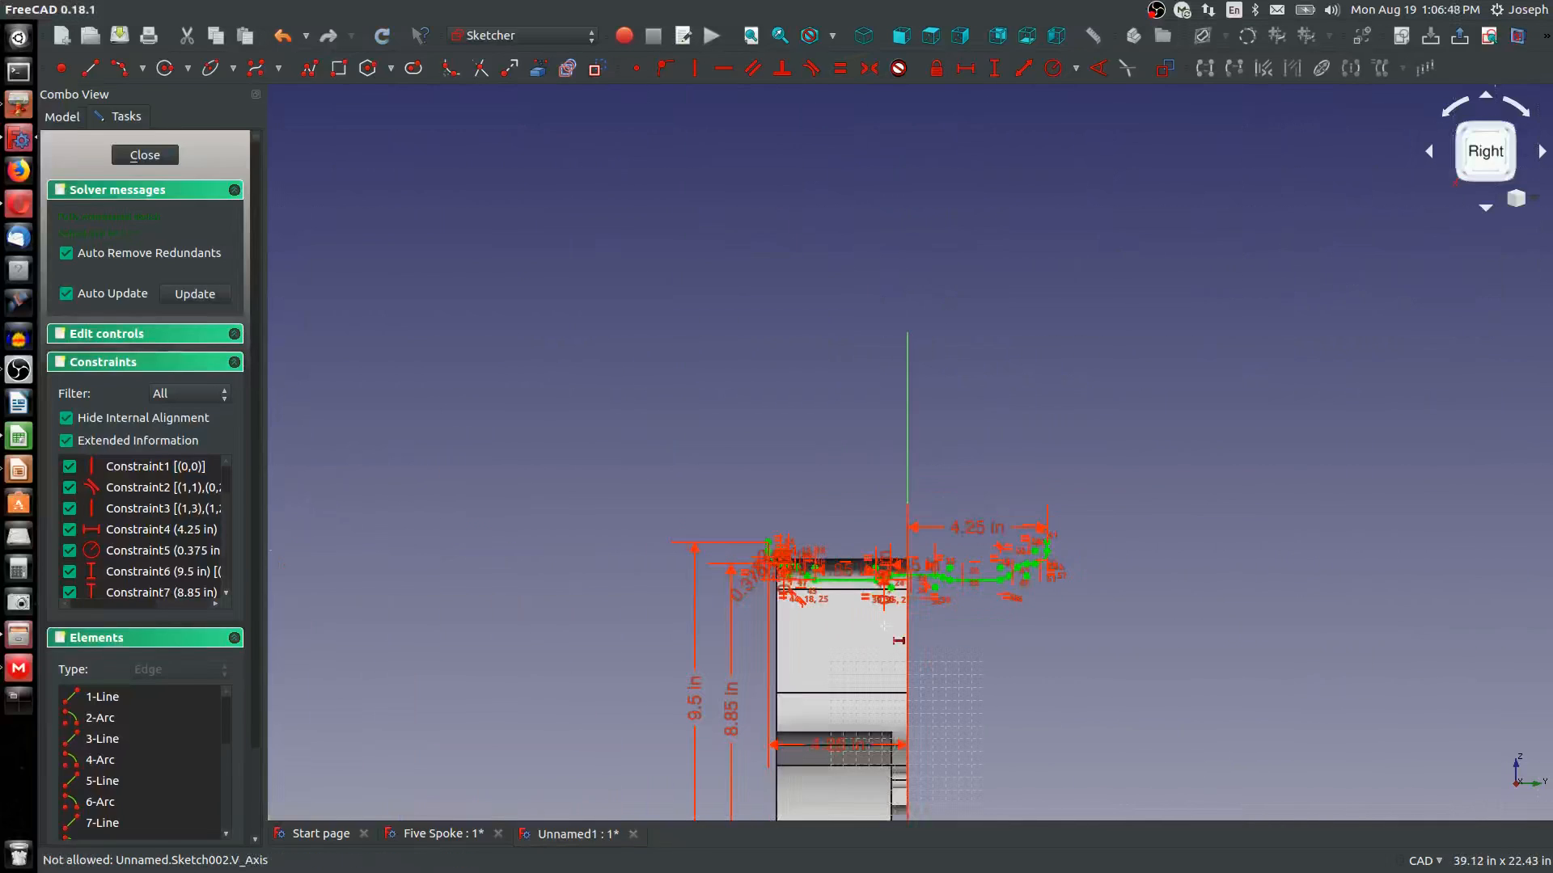
{"action": "scroll", "coordinate": [897, 576], "scroll_direction": "up", "scroll_amount": 2}
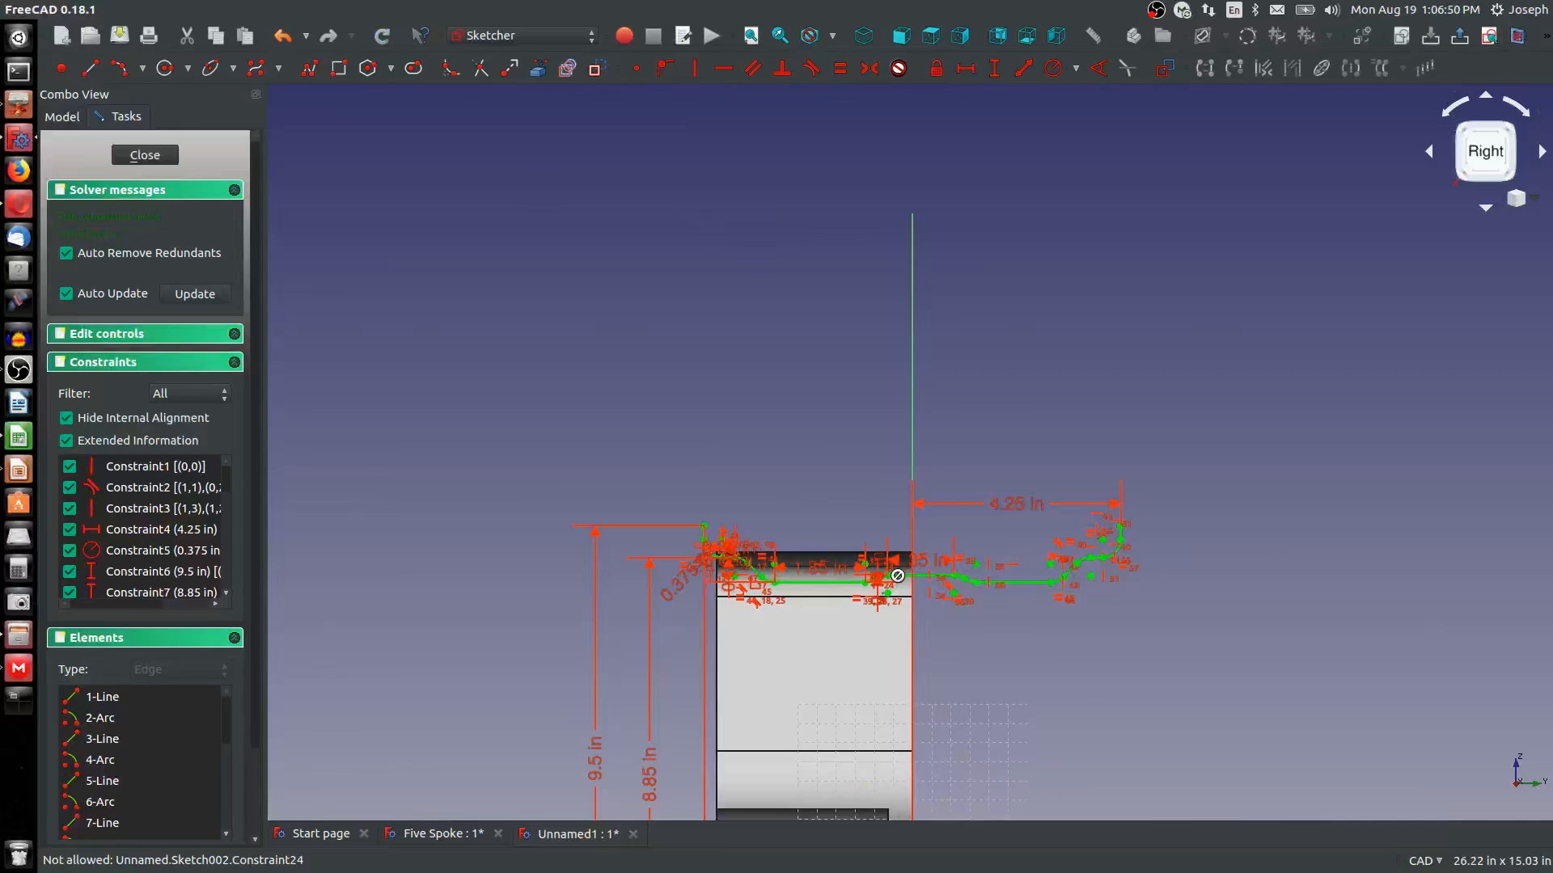
{"action": "mouse_move", "coordinate": [744, 731]}
{"action": "middle_mouse_down"}
{"action": "mouse_move", "coordinate": [872, 732]}
{"action": "mouse_move", "coordinate": [1079, 498]}
{"action": "middle_mouse_up"}
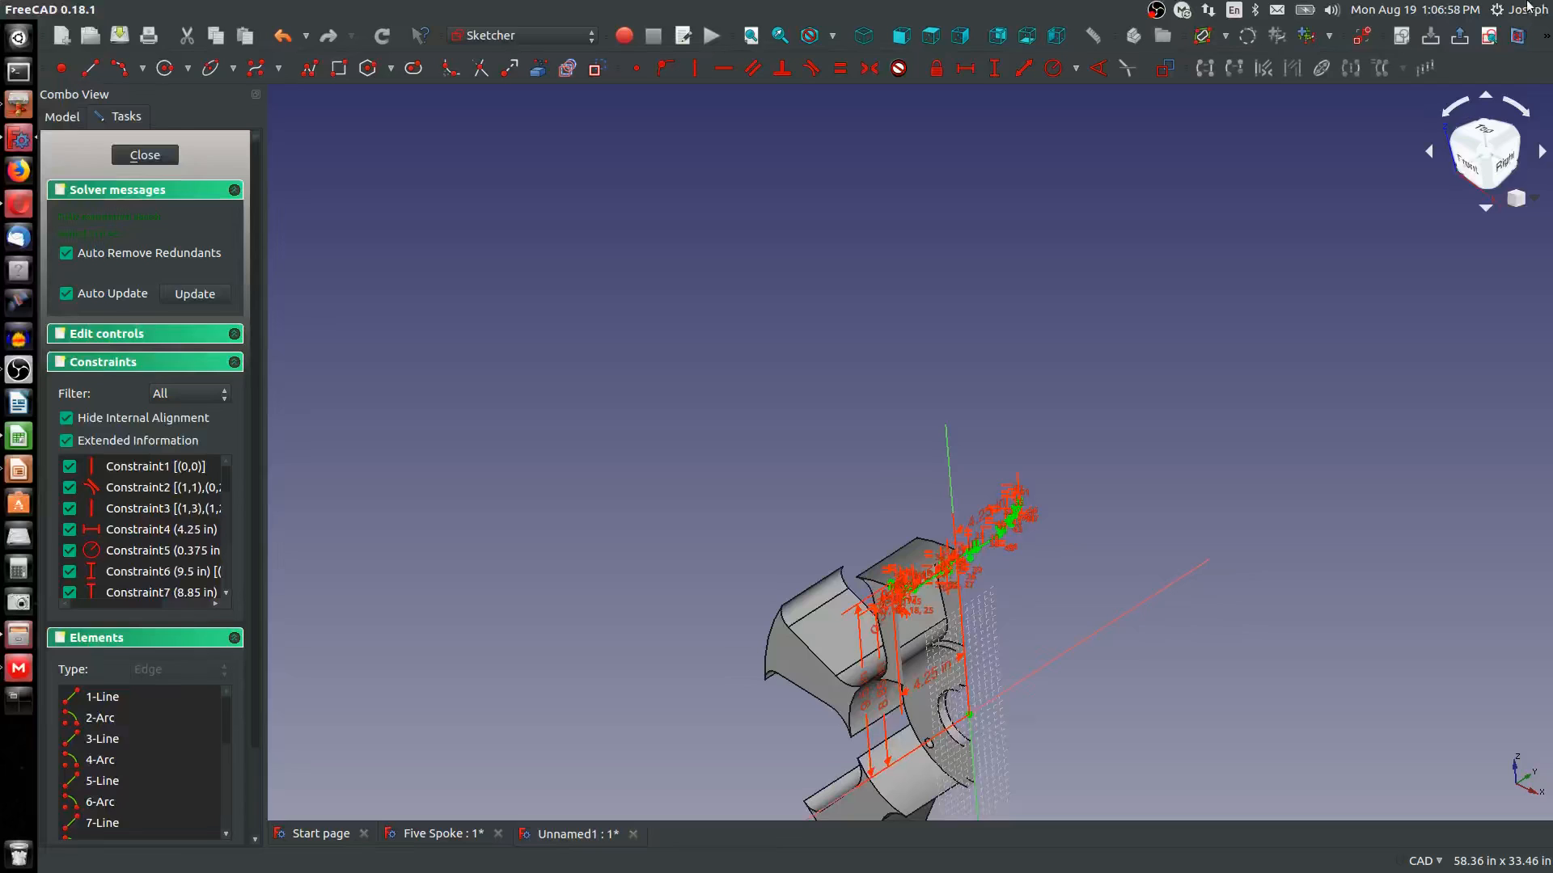
{"action": "left_click", "coordinate": [1502, 159]}
{"action": "scroll", "coordinate": [899, 599], "scroll_direction": "up", "scroll_amount": 5}
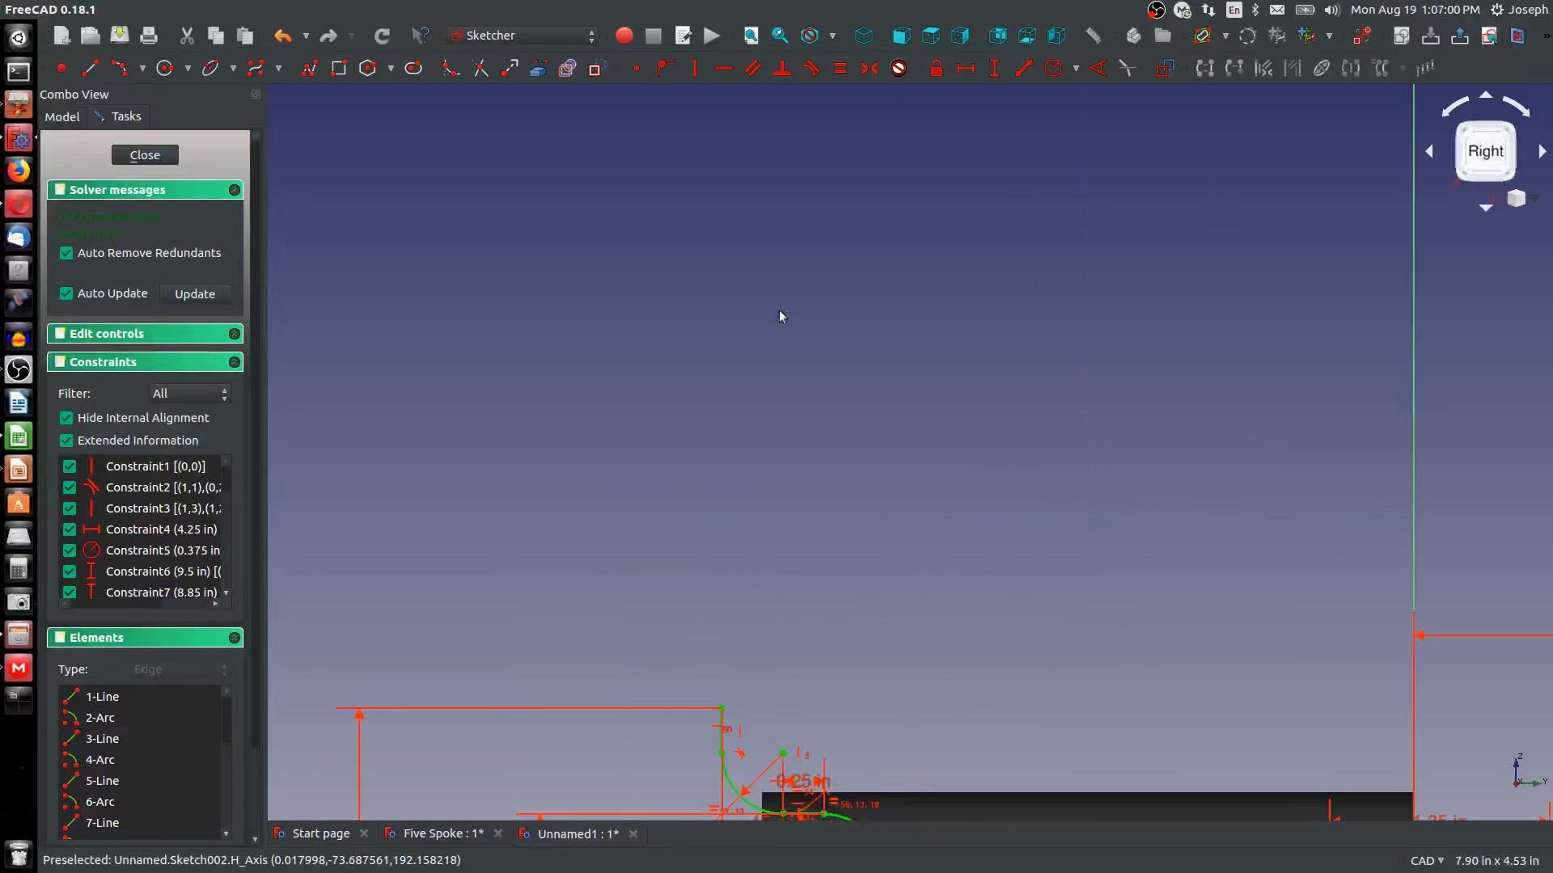
Draw a short horizontal line inward from the top end of the left outer vertical line and dimension its length as 0.0625 in
{"action": "middle_click_drag", "start_coordinate": [706, 621], "coordinate": [588, 339]}
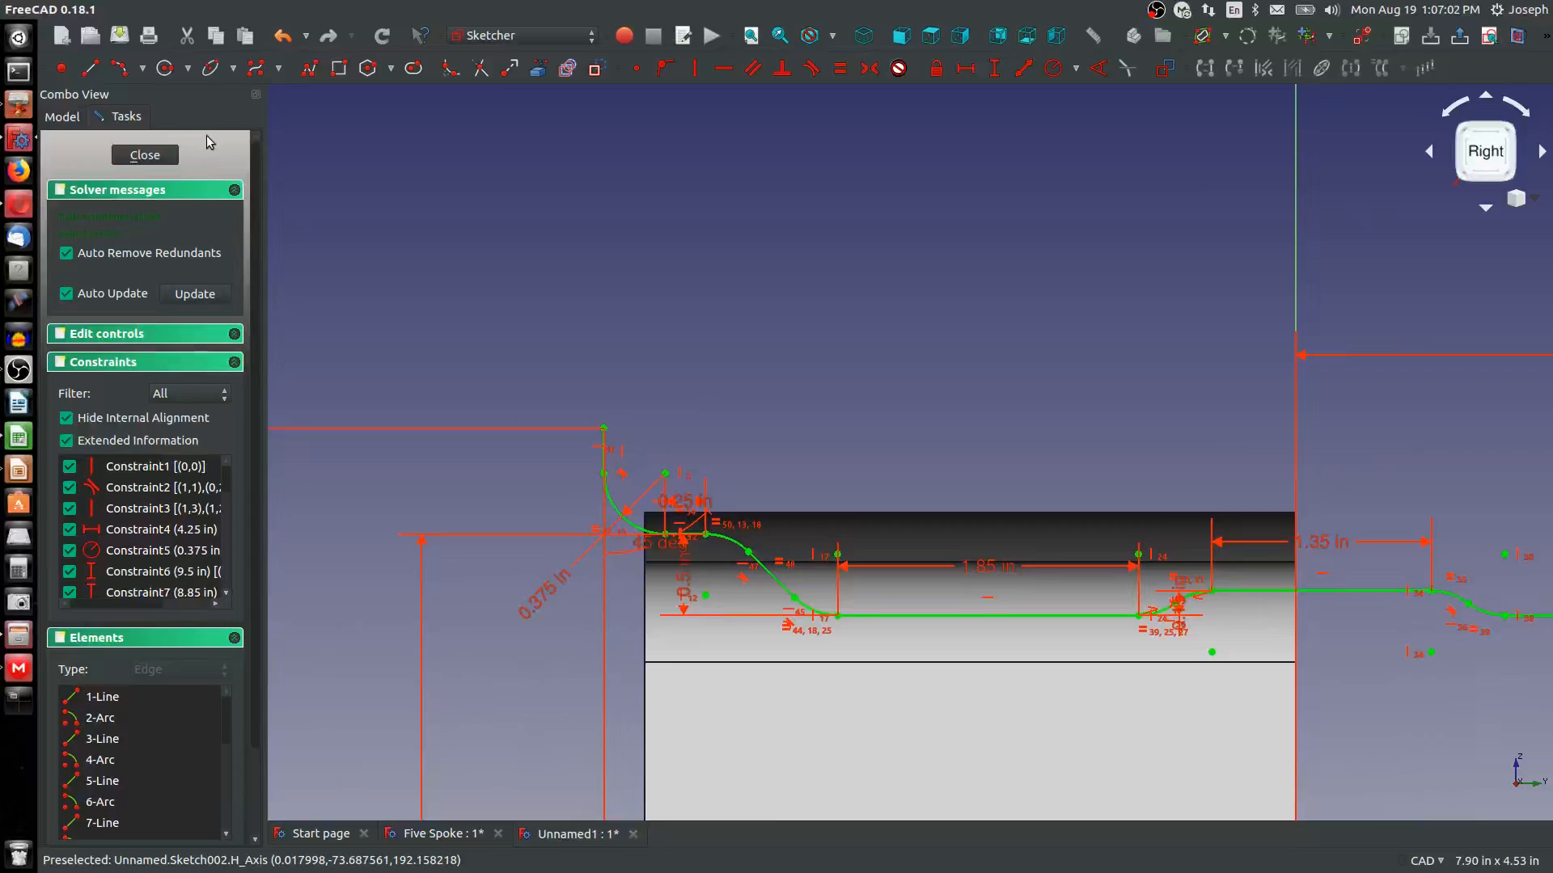
{"action": "left_click", "coordinate": [90, 68]}
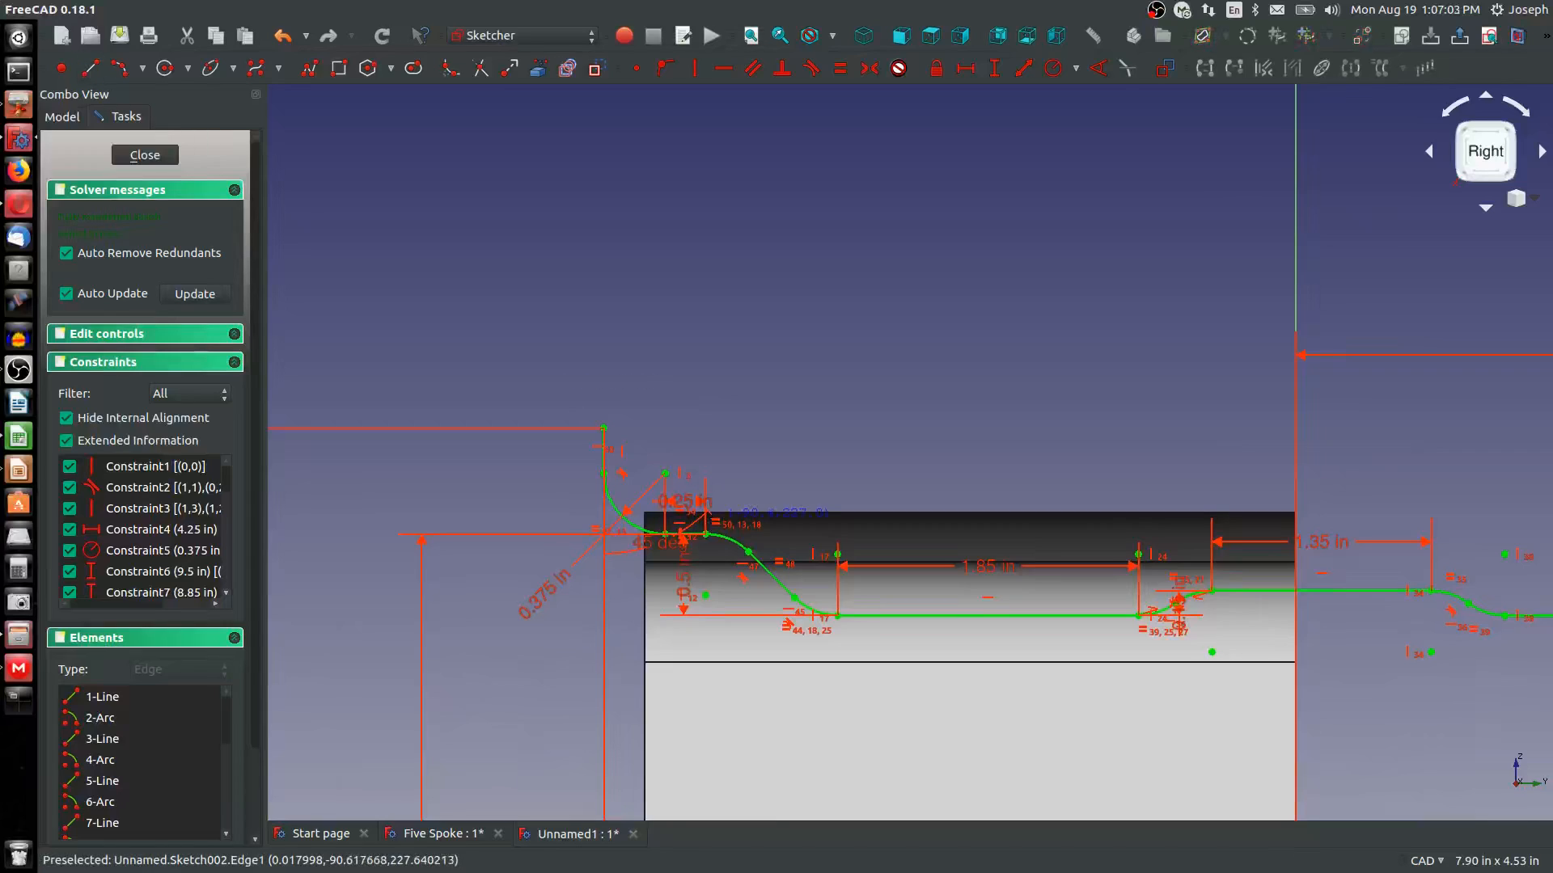
{"action": "left_click", "coordinate": [603, 429]}
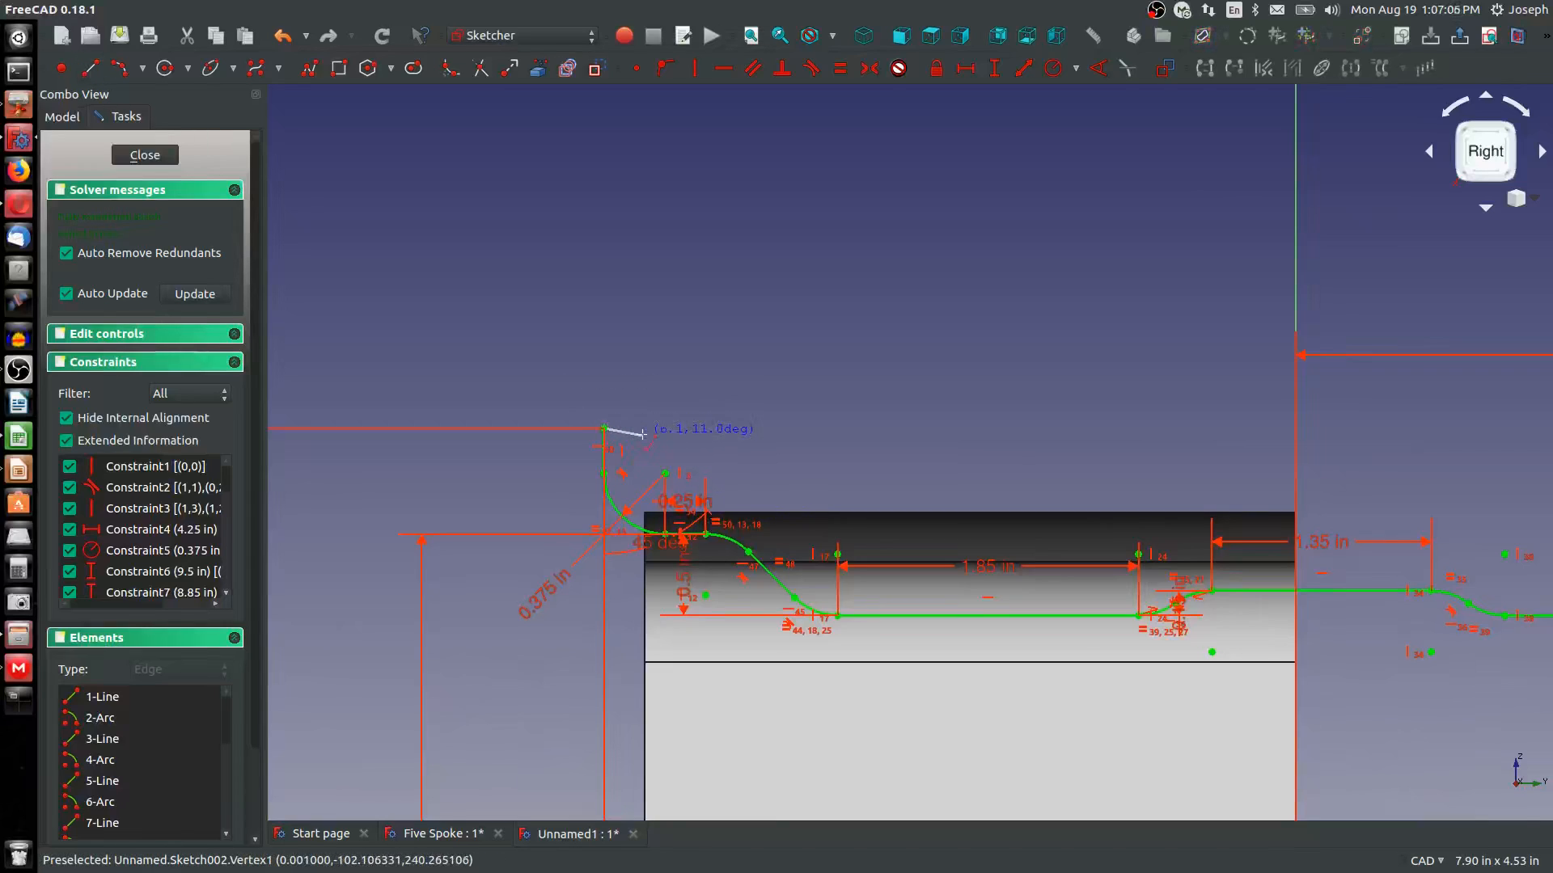
{"action": "left_click", "coordinate": [651, 427]}
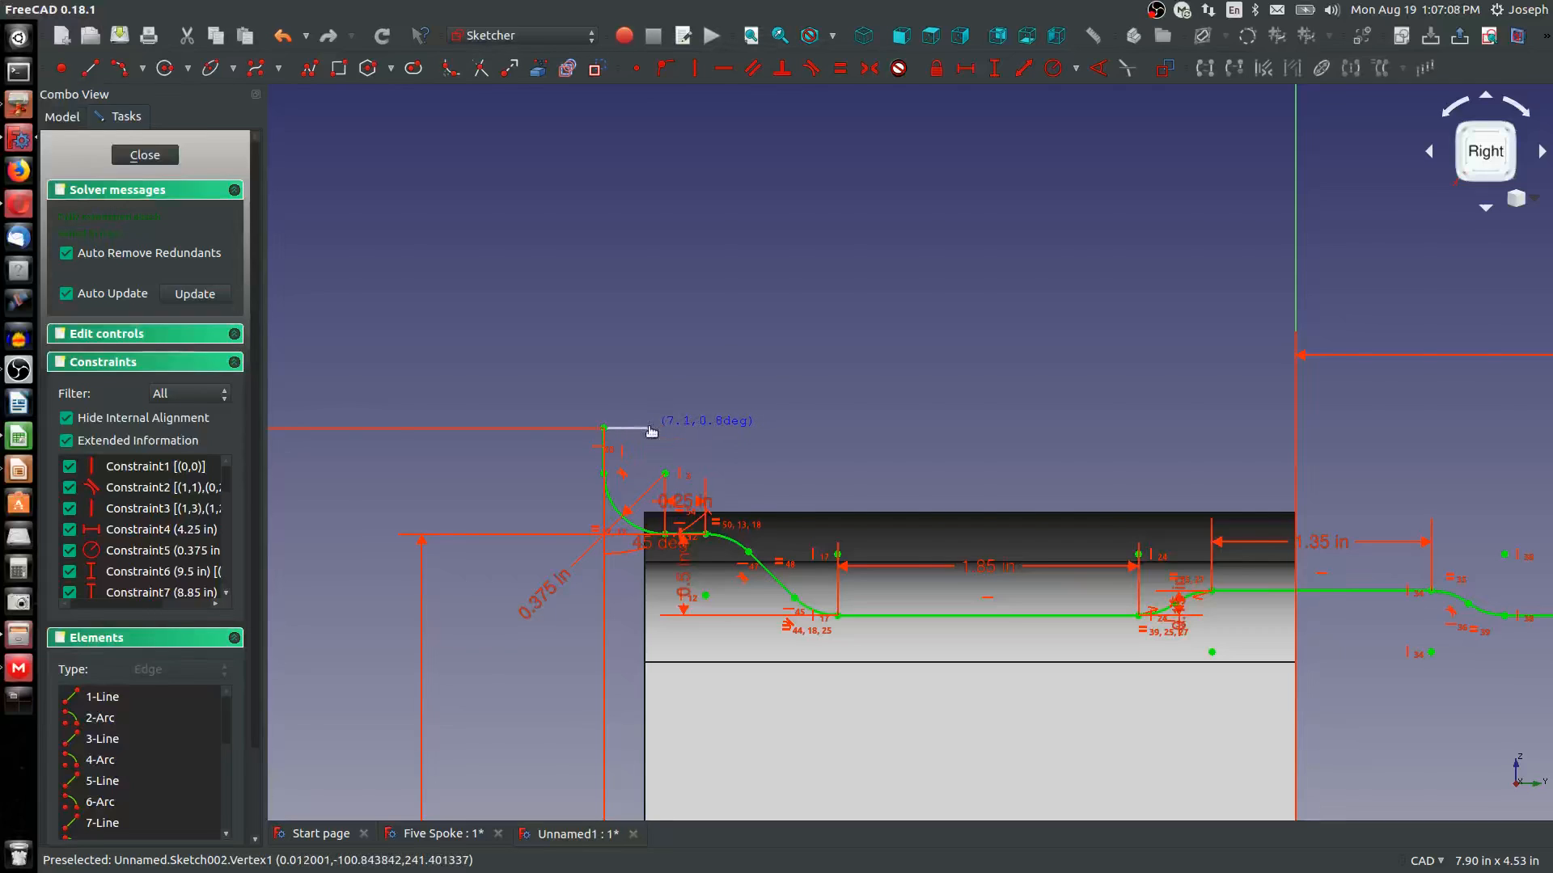
{"action": "left_click", "coordinate": [608, 429]}
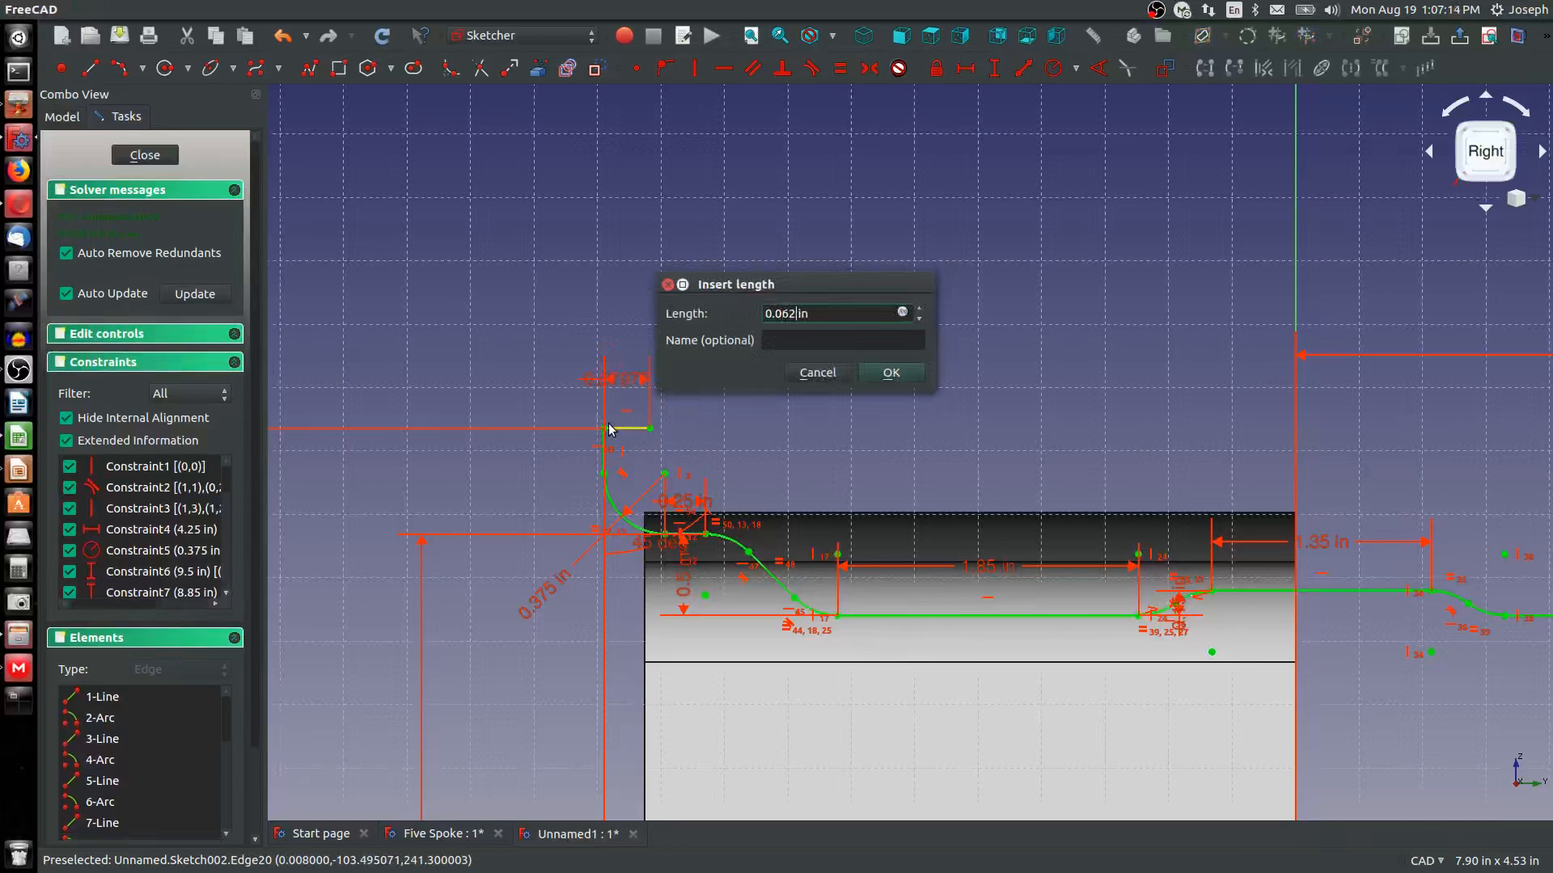
{"action": "key", "text": "Return"}
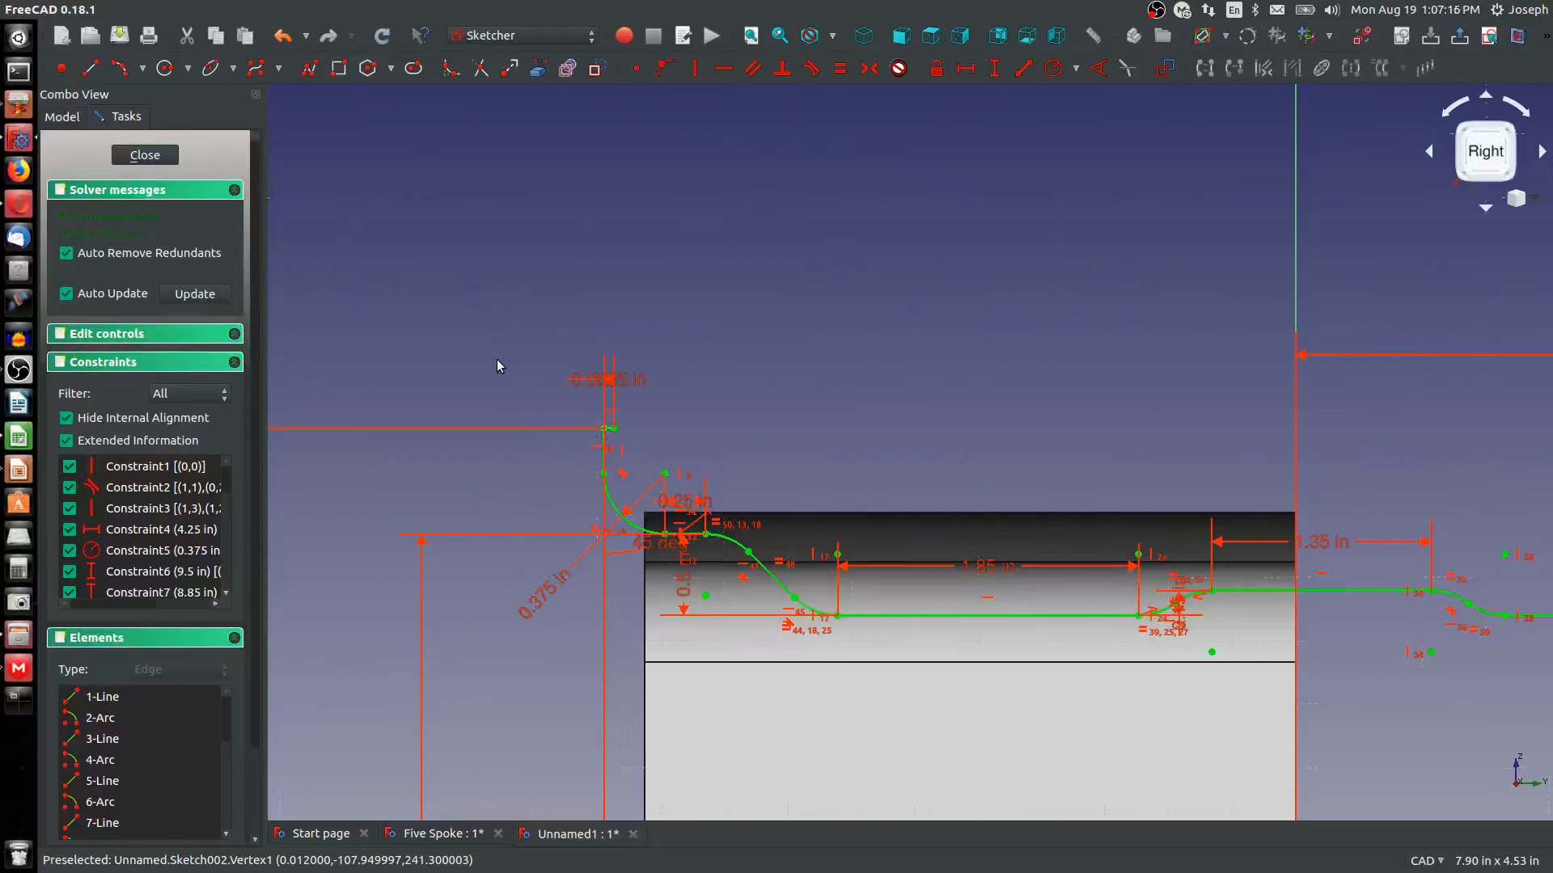
Draw a smaller centre-point arc inside the left flange's 0.375 in arc, sharing that arc's centre
{"action": "left_click", "coordinate": [142, 69]}
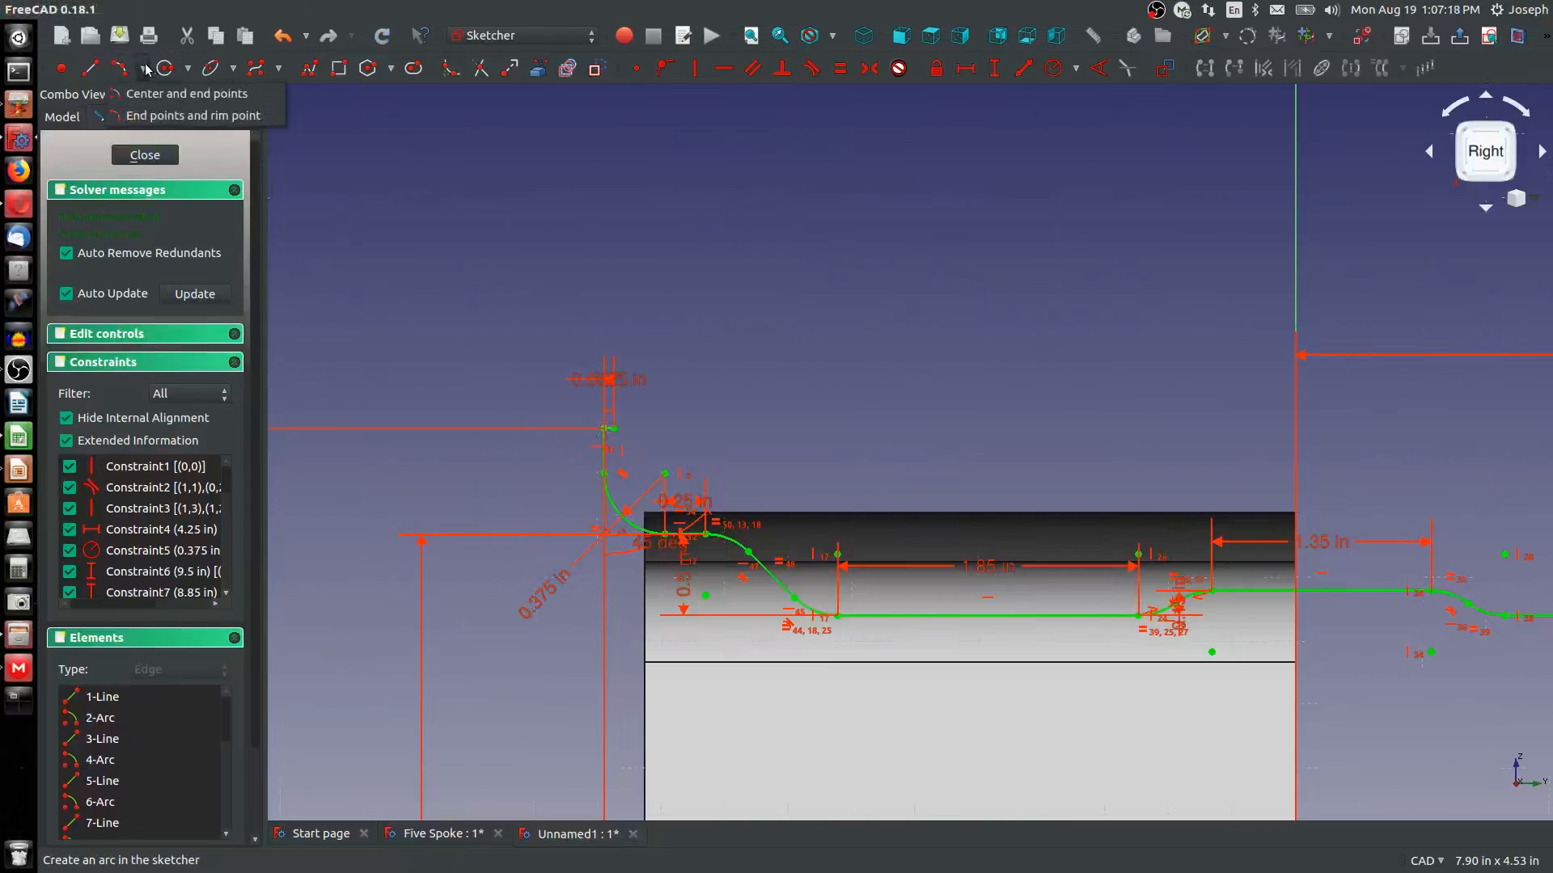
{"action": "left_click", "coordinate": [136, 94]}
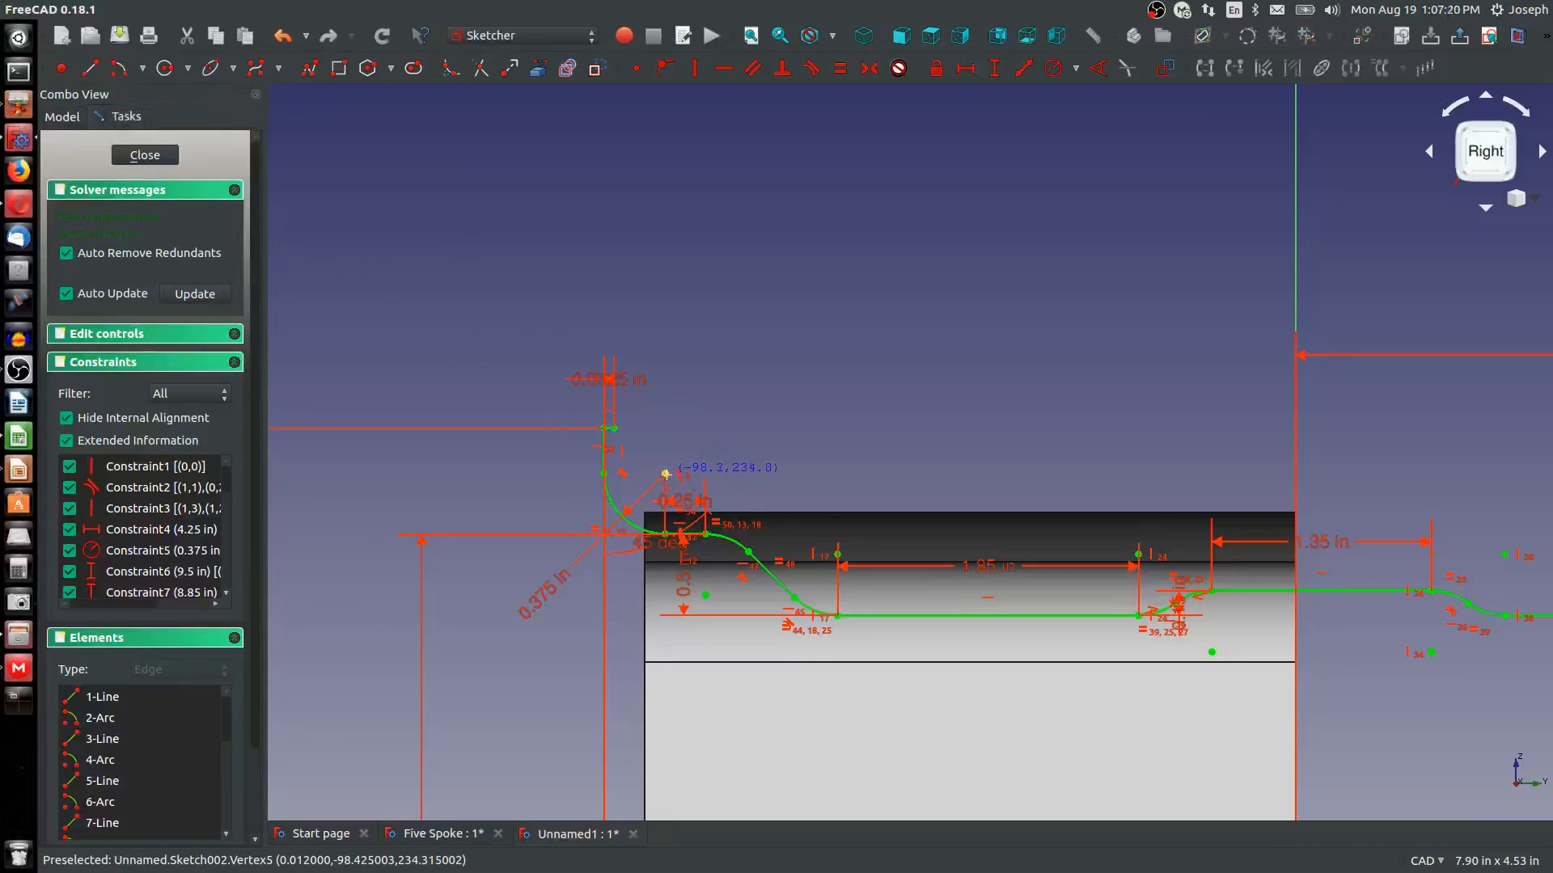
{"action": "scroll", "coordinate": [664, 474], "scroll_direction": "up", "scroll_amount": 5}
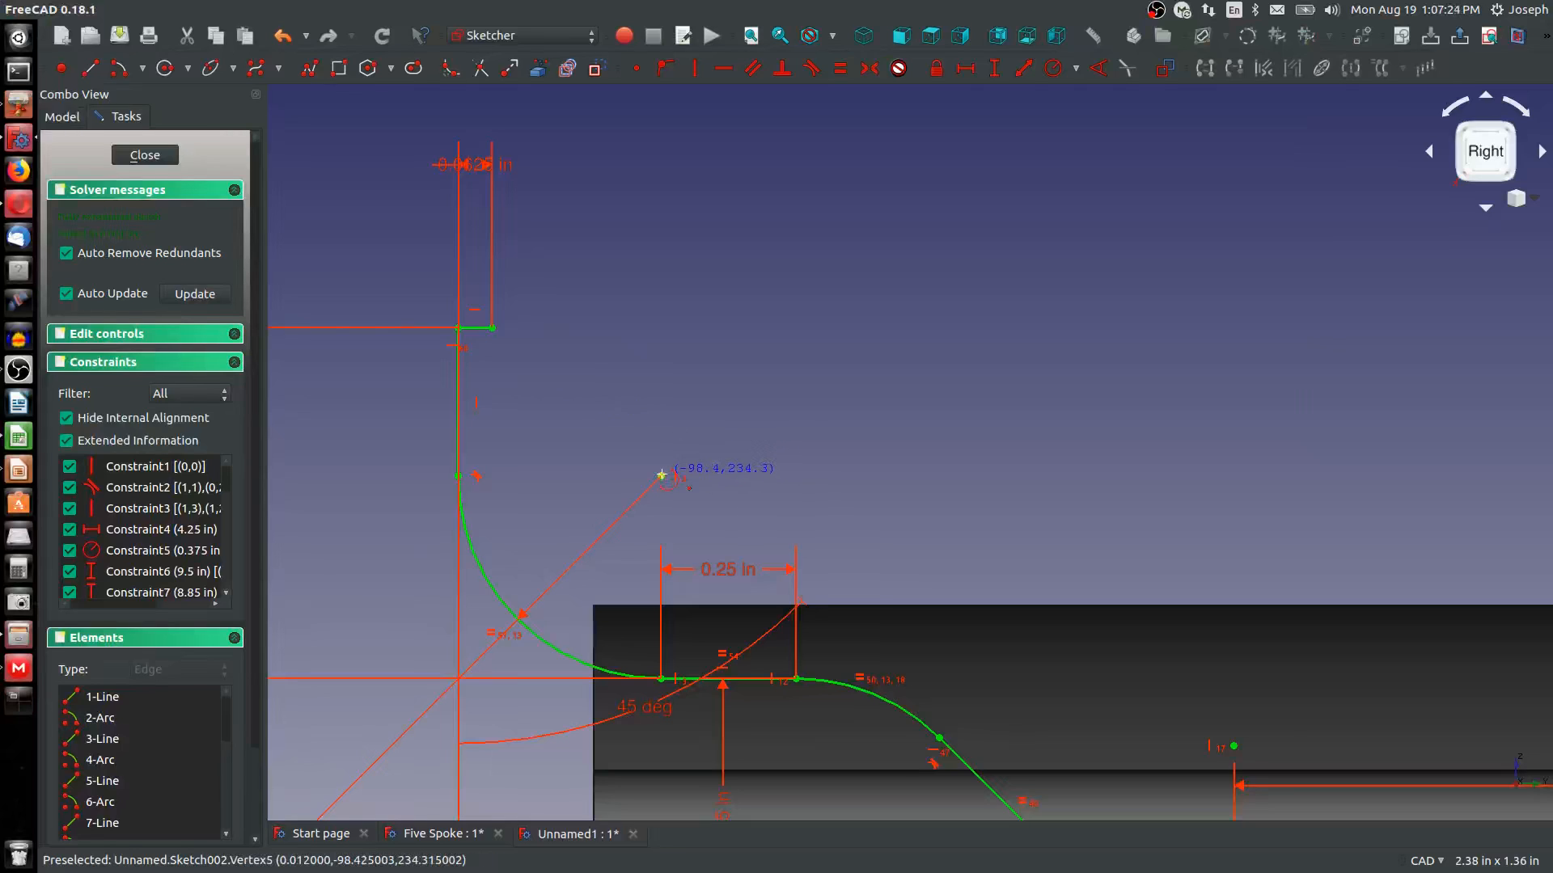
{"action": "left_click", "coordinate": [662, 475]}
{"action": "left_click", "coordinate": [514, 467]}
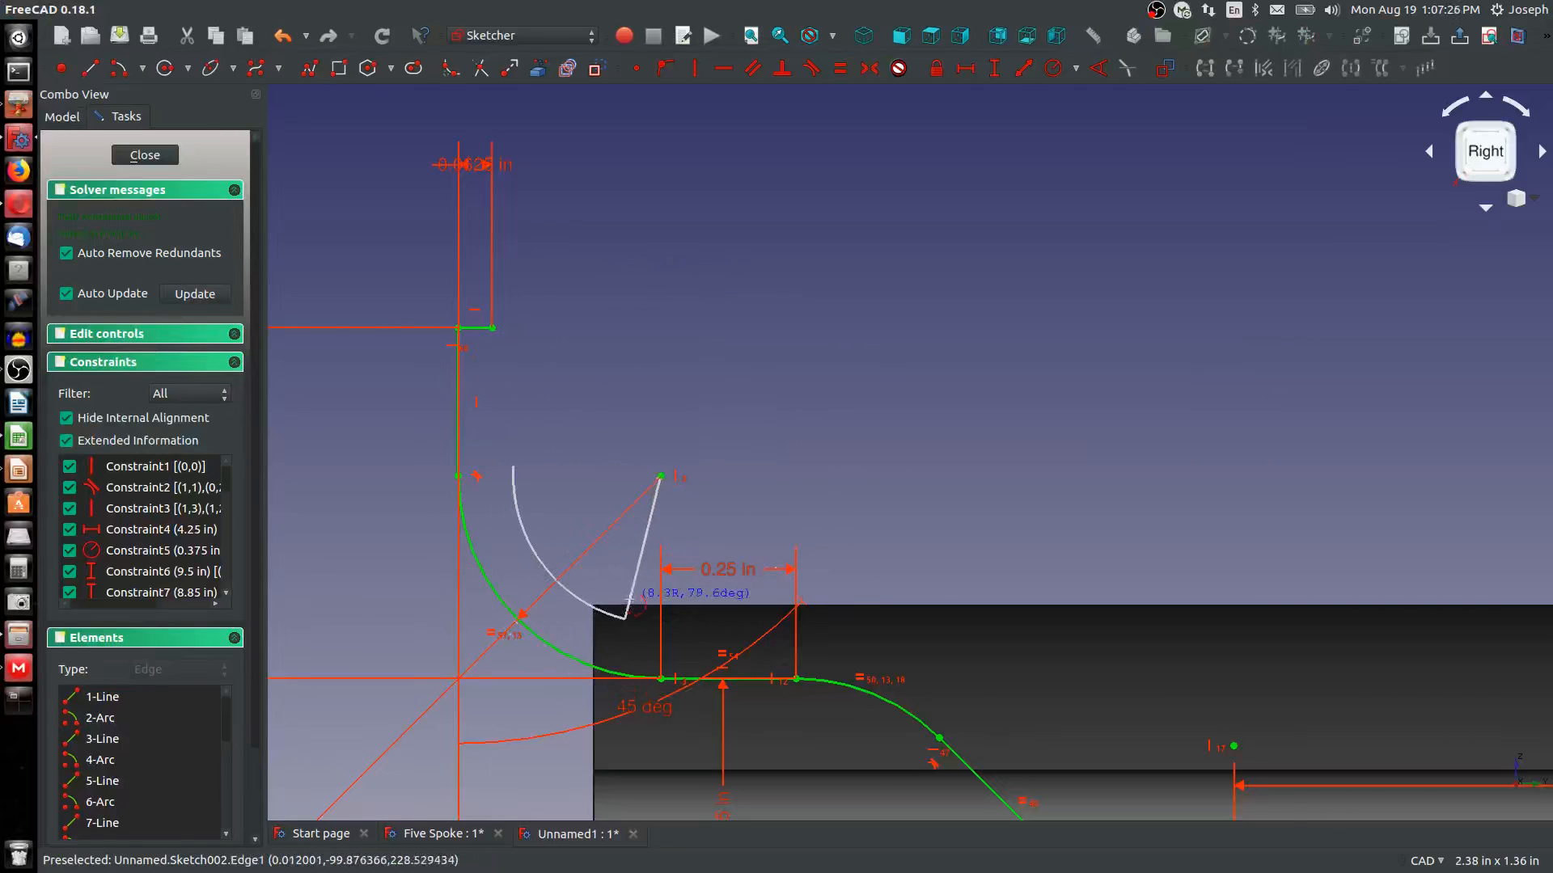
{"action": "left_click", "coordinate": [625, 620]}
Draw two arcs just above those at the ends of the left 45-degree slope, each sharing the centre of the arc beneath it
{"action": "scroll", "coordinate": [490, 516], "scroll_direction": "down", "scroll_amount": 2}
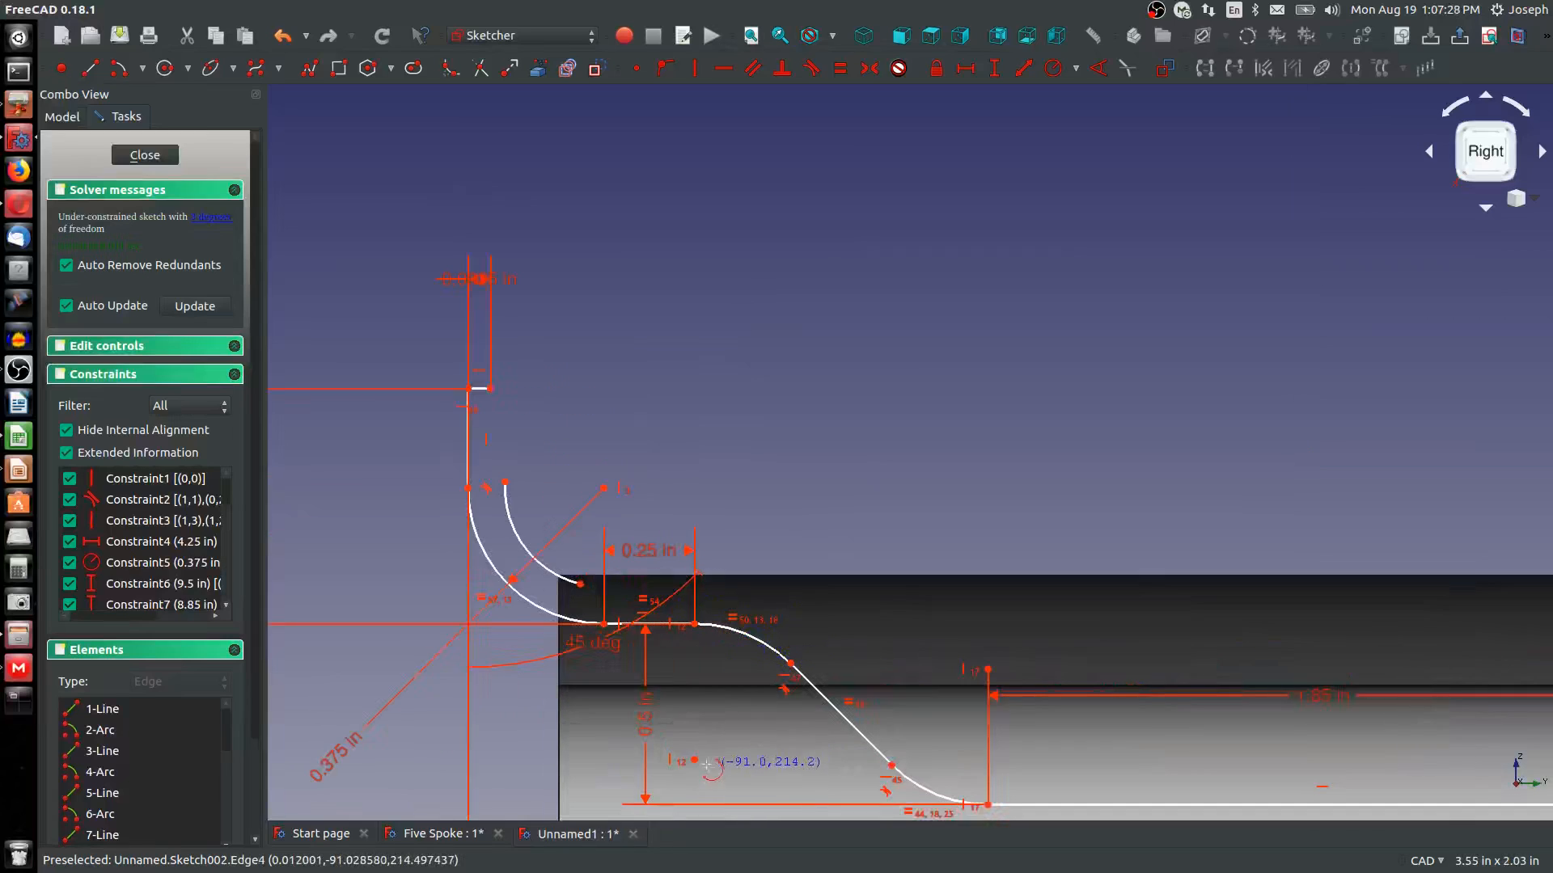
{"action": "left_click", "coordinate": [694, 760]}
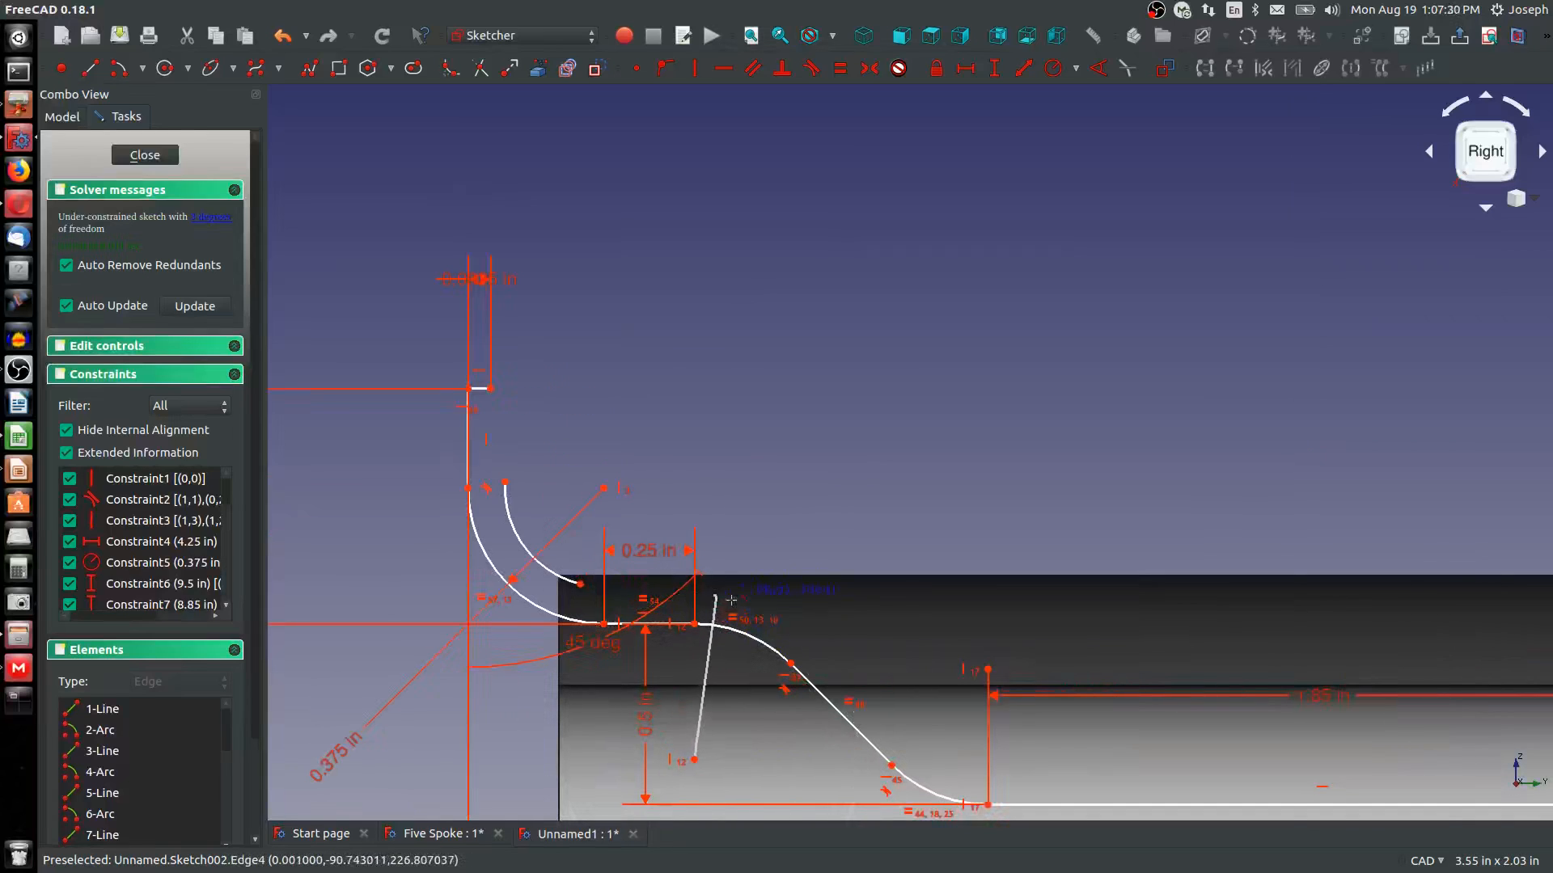
{"action": "scroll", "coordinate": [828, 661], "scroll_direction": "down", "scroll_amount": 4}
{"action": "scroll", "coordinate": [828, 661], "scroll_direction": "up", "scroll_amount": 2}
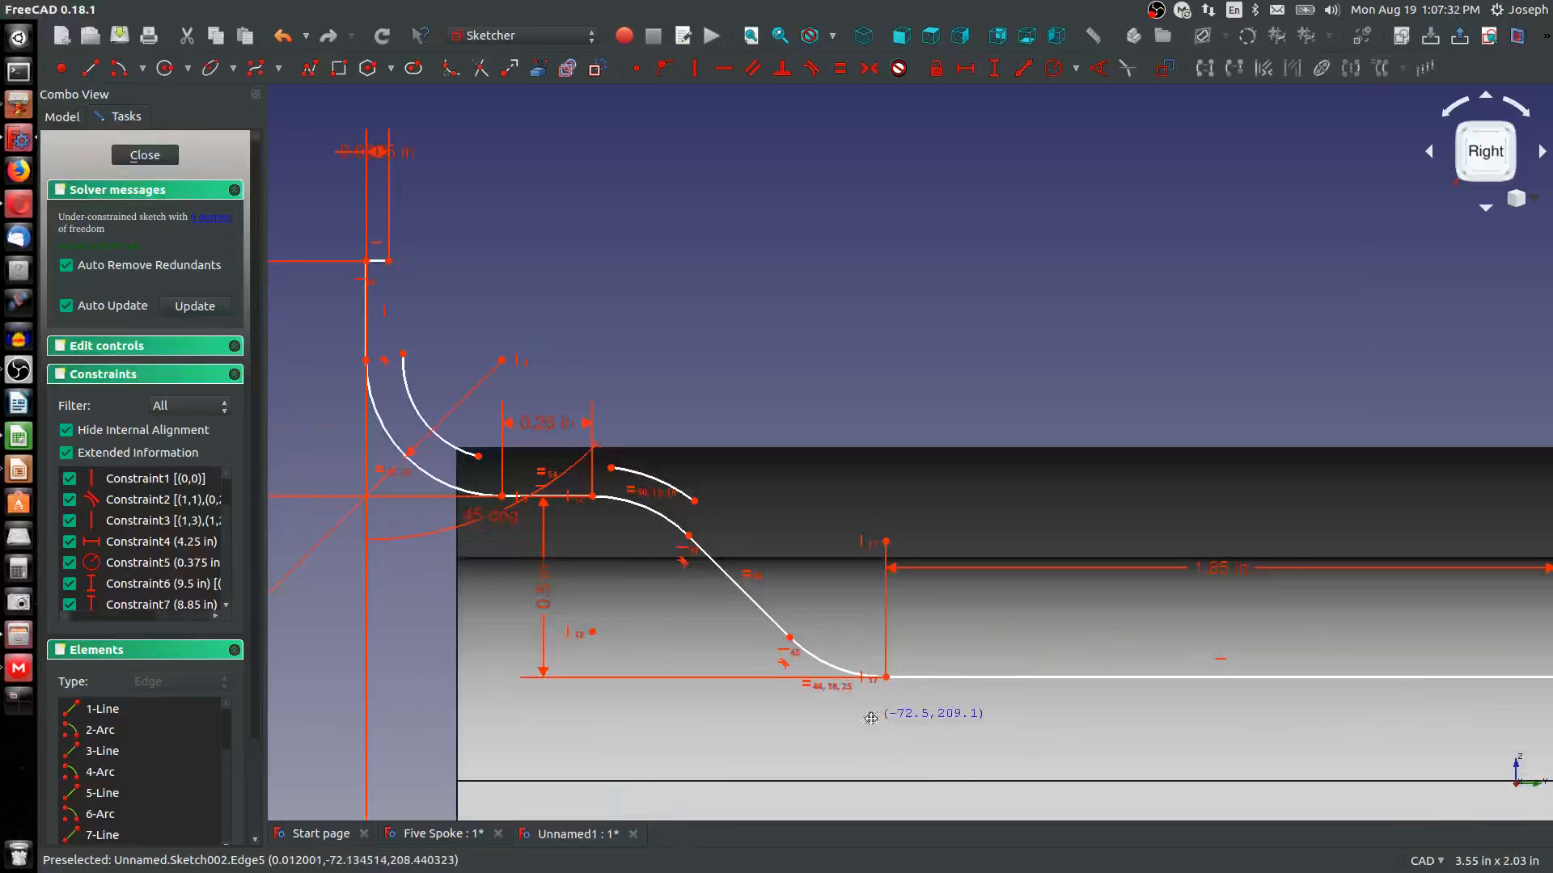
{"action": "scroll", "coordinate": [833, 711], "scroll_direction": "up", "scroll_amount": 2}
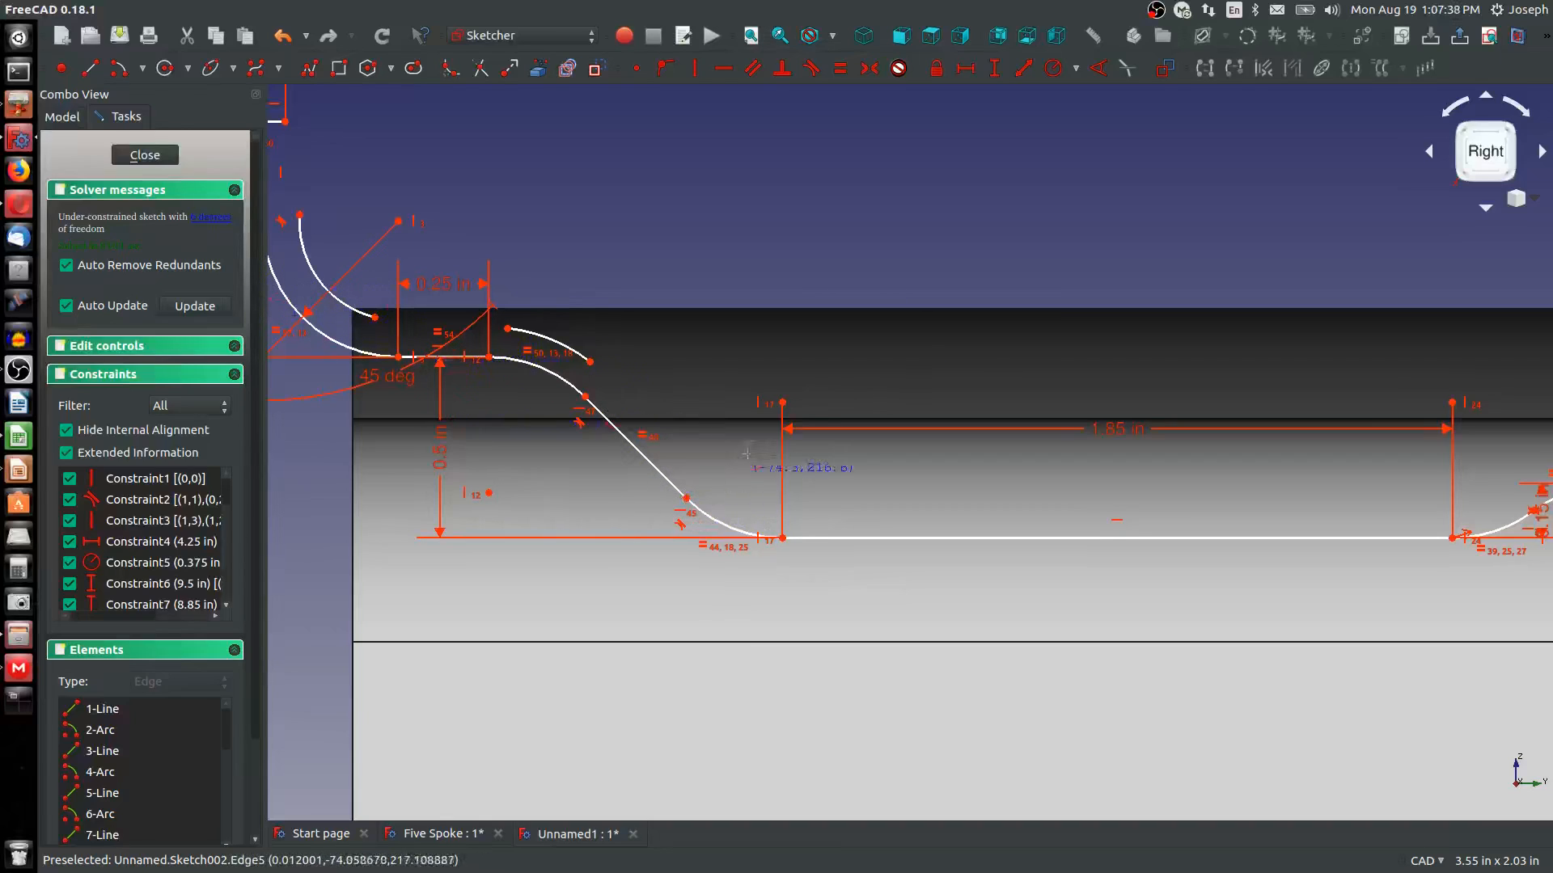
{"action": "left_click", "coordinate": [782, 402]}
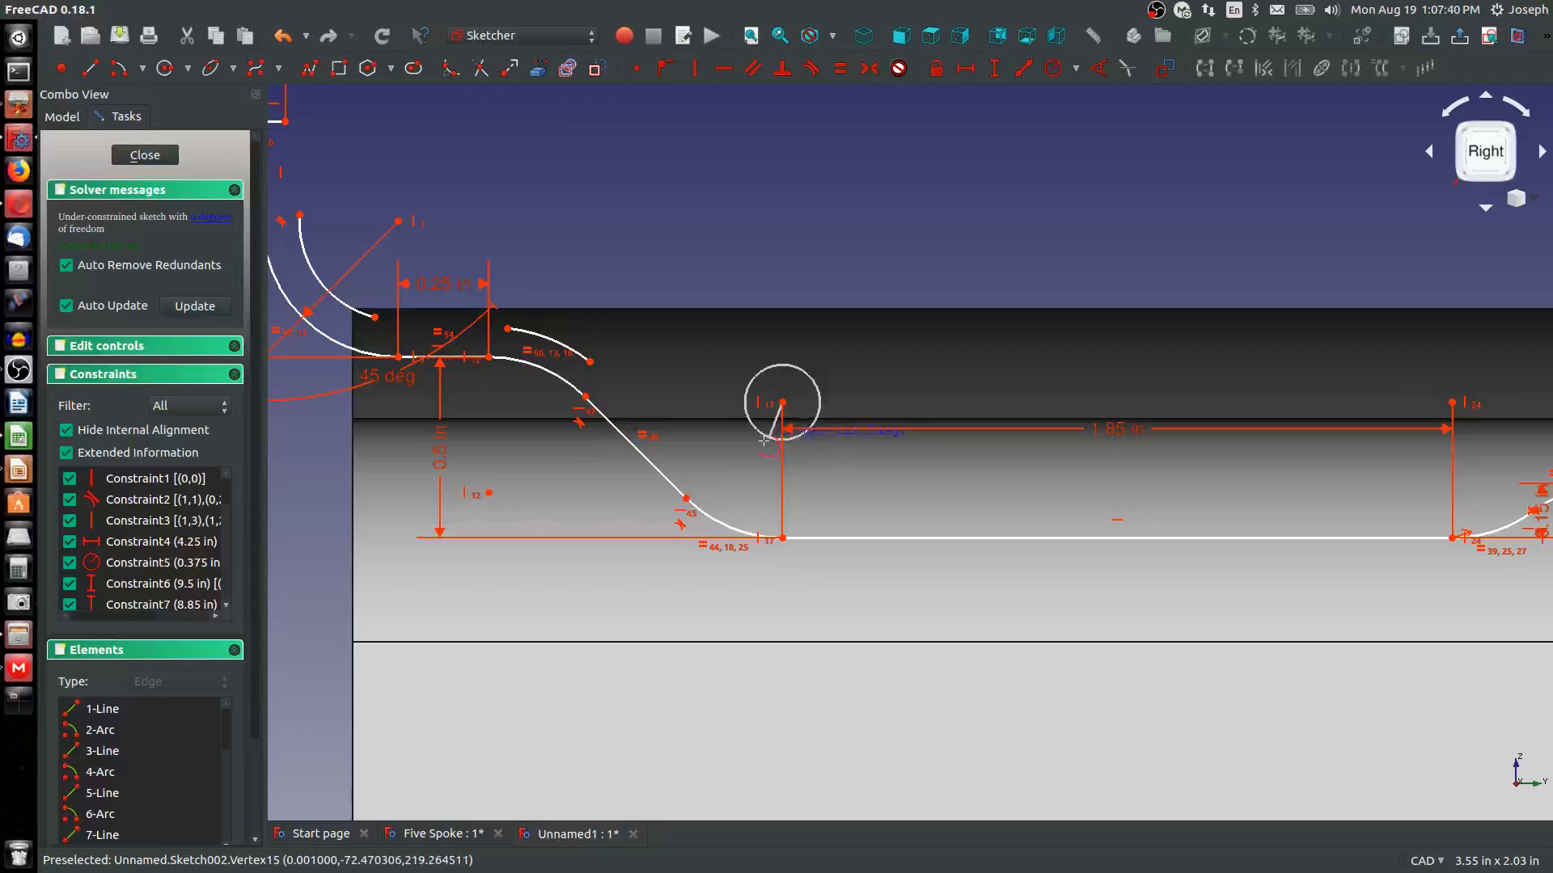
{"action": "left_click", "coordinate": [715, 477]}
{"action": "left_click", "coordinate": [809, 508]}
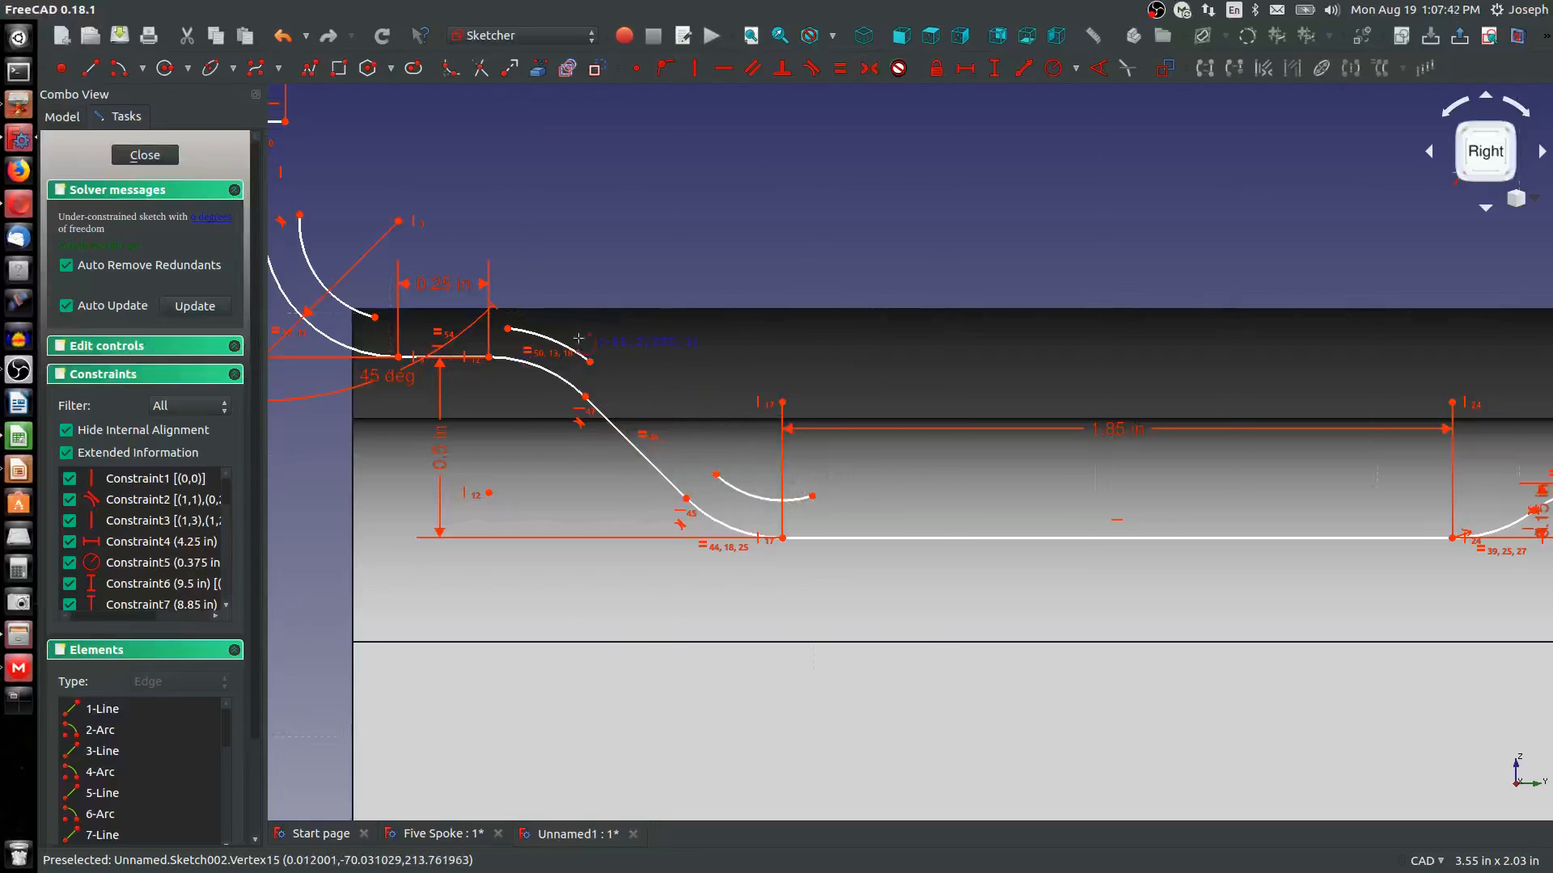
Draw two arcs just above the S-shaped 0.15 in step left of the vertical axis, each concentric with its profile arc
{"action": "scroll", "coordinate": [574, 361], "scroll_direction": "down", "scroll_amount": 6}
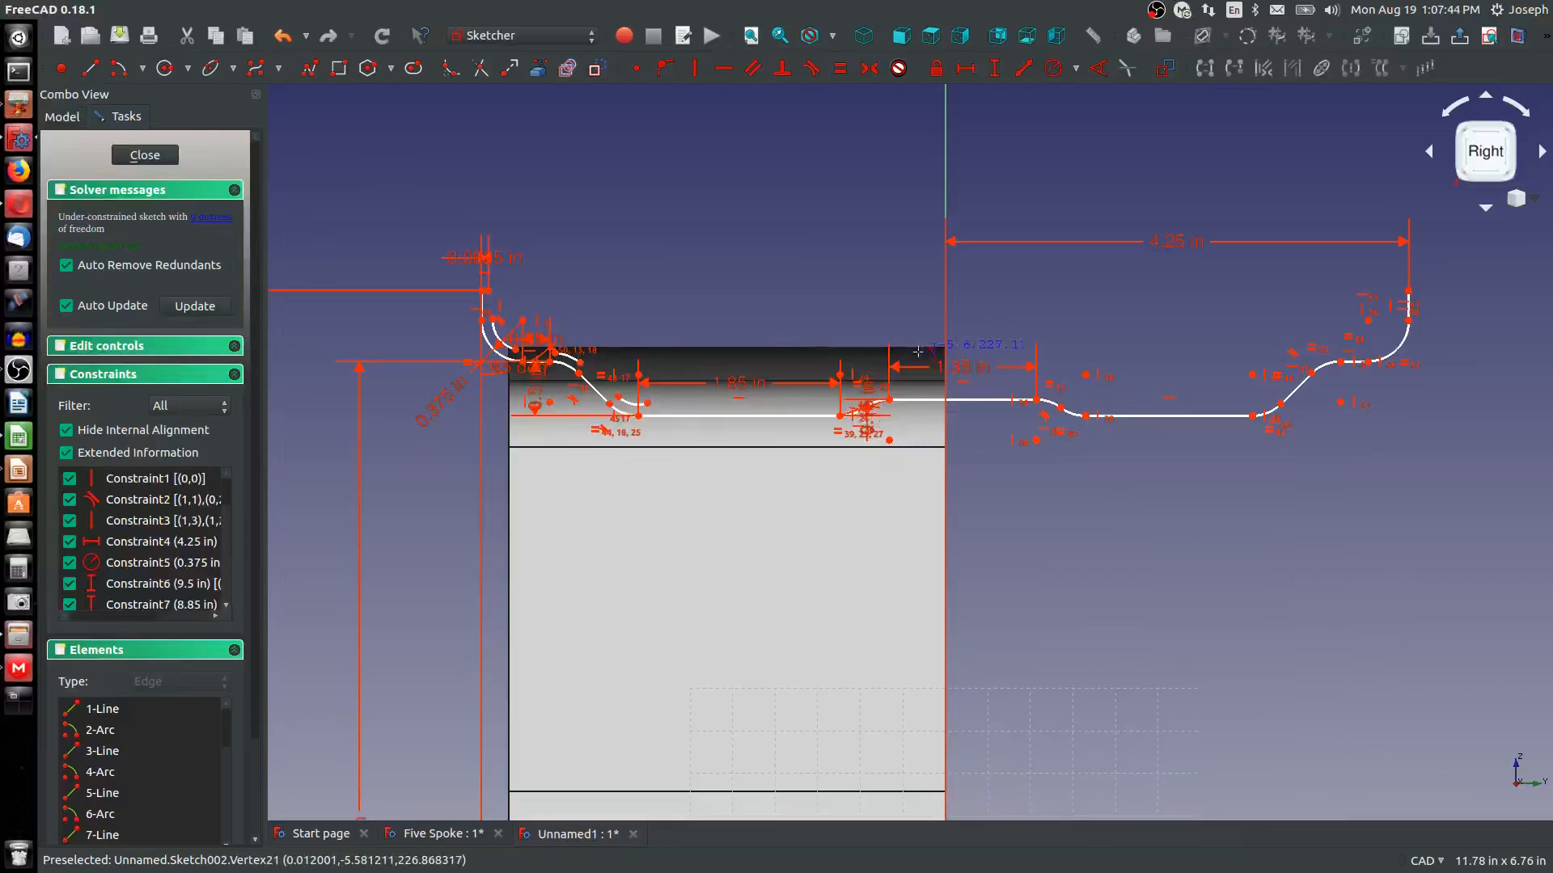
{"action": "scroll", "coordinate": [920, 352], "scroll_direction": "up", "scroll_amount": 4}
{"action": "scroll", "coordinate": [841, 514], "scroll_direction": "up", "scroll_amount": 2}
{"action": "scroll", "coordinate": [707, 476], "scroll_direction": "up", "scroll_amount": 2}
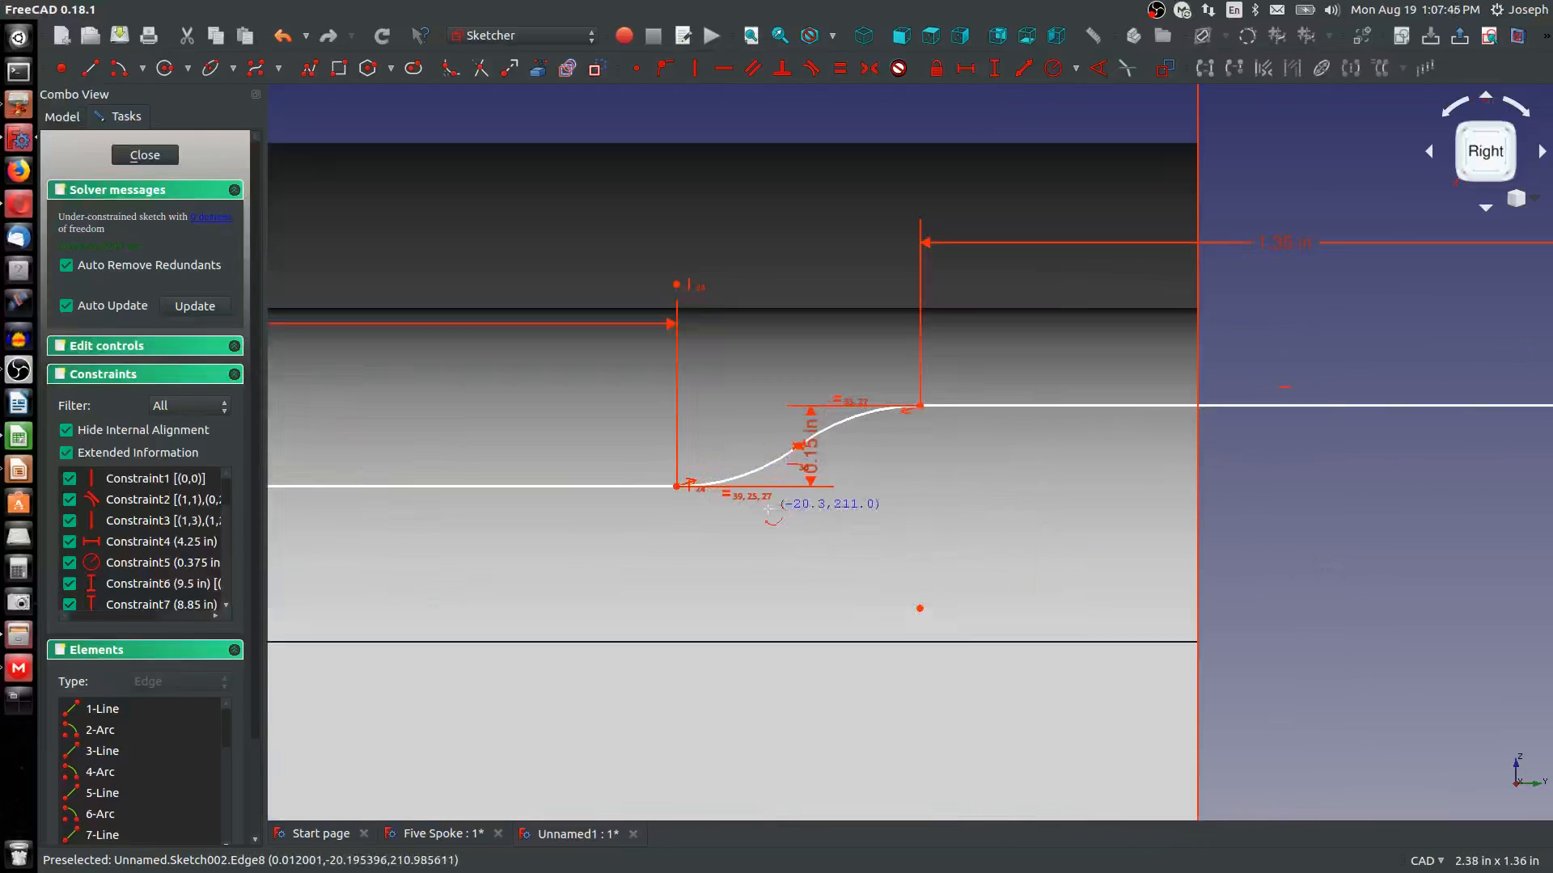
{"action": "left_click", "coordinate": [678, 285]}
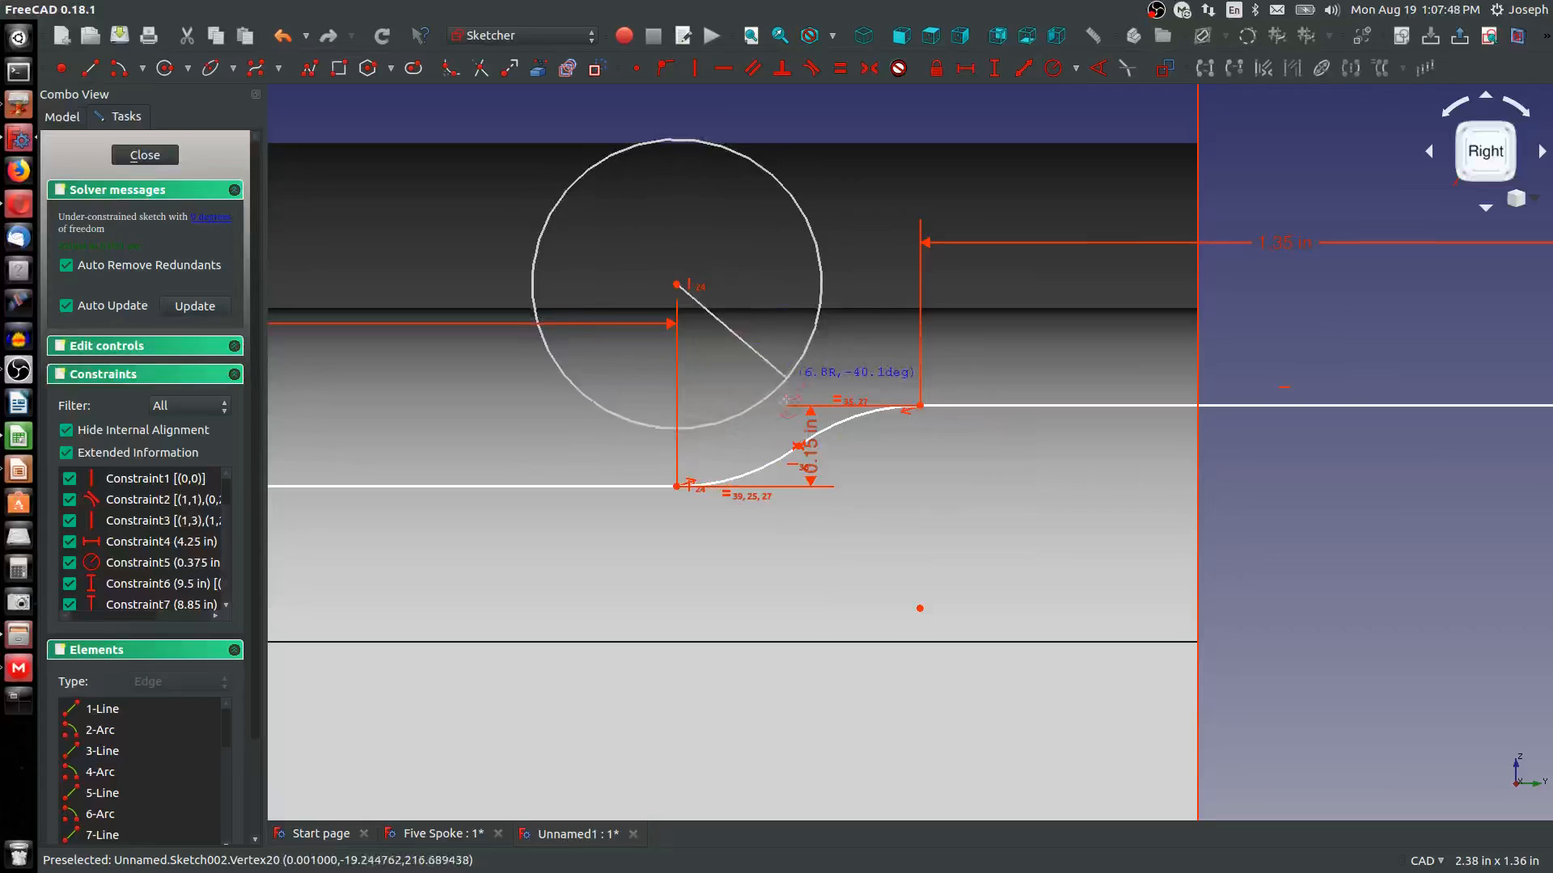
{"action": "left_click", "coordinate": [784, 411]}
{"action": "left_click", "coordinate": [694, 435]}
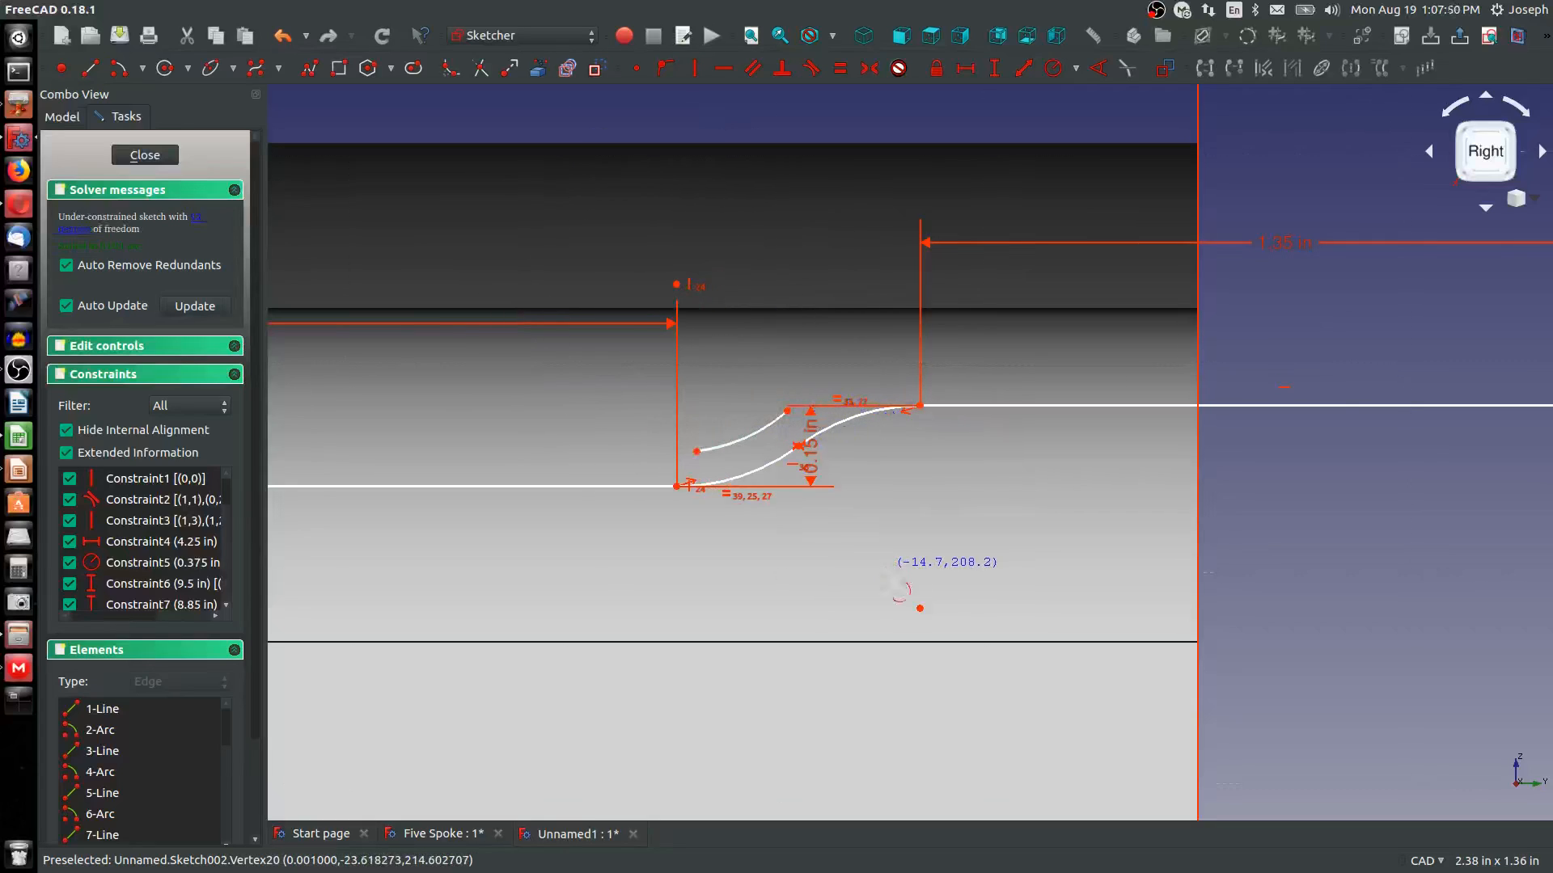
{"action": "left_click", "coordinate": [920, 608]}
{"action": "left_click", "coordinate": [903, 376]}
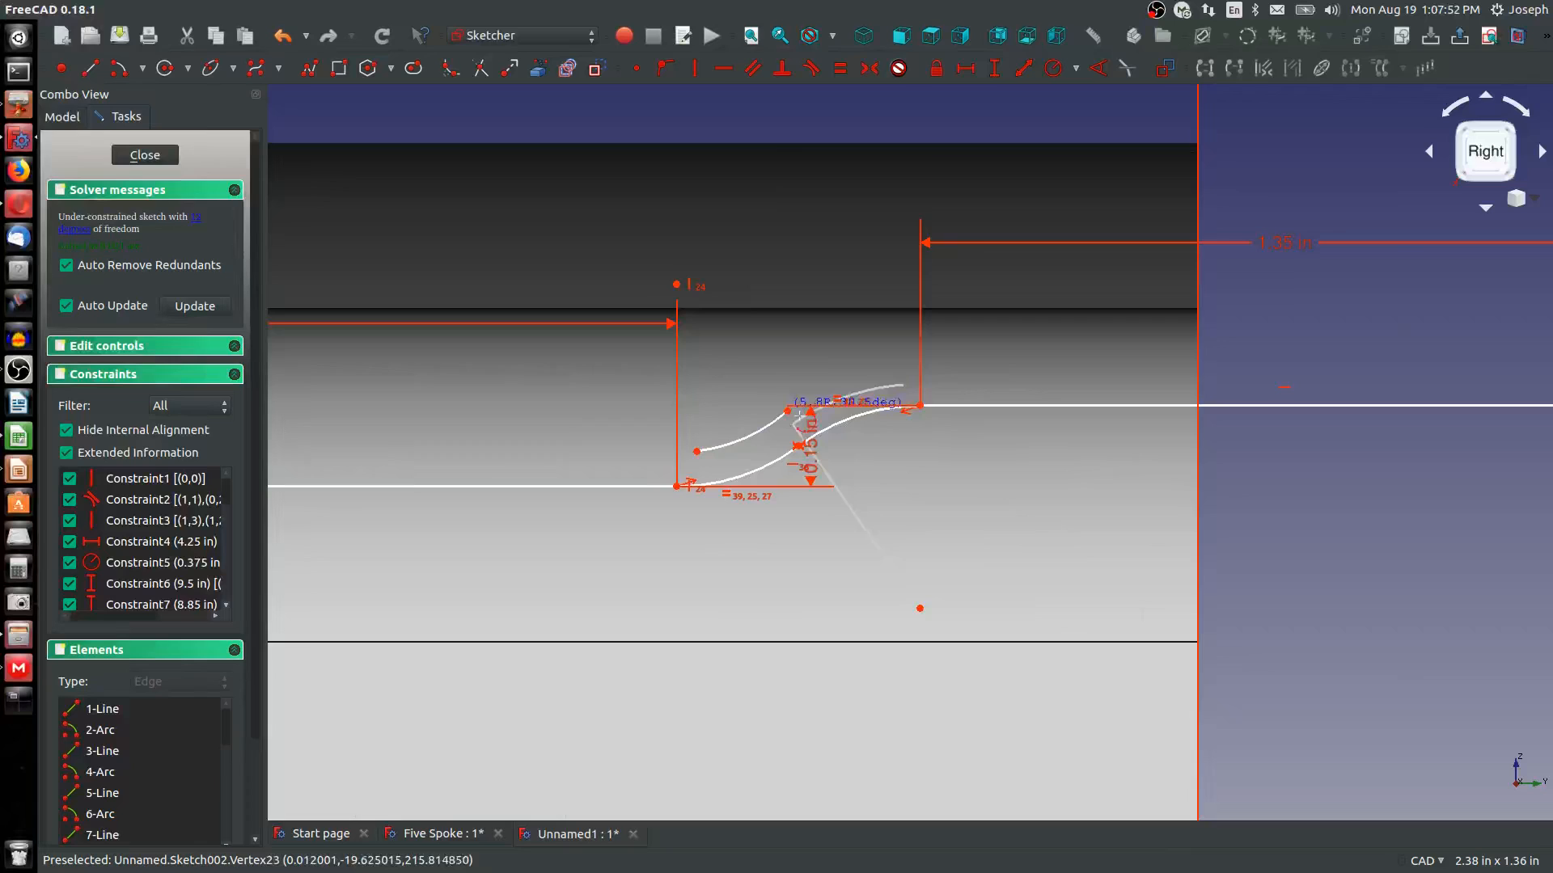
{"action": "left_click", "coordinate": [795, 412]}
Draw two arcs just above the S-shaped step right of the vertical axis, each centred on the matching profile arc's centre
{"action": "scroll", "coordinate": [922, 457], "scroll_direction": "down", "scroll_amount": 8}
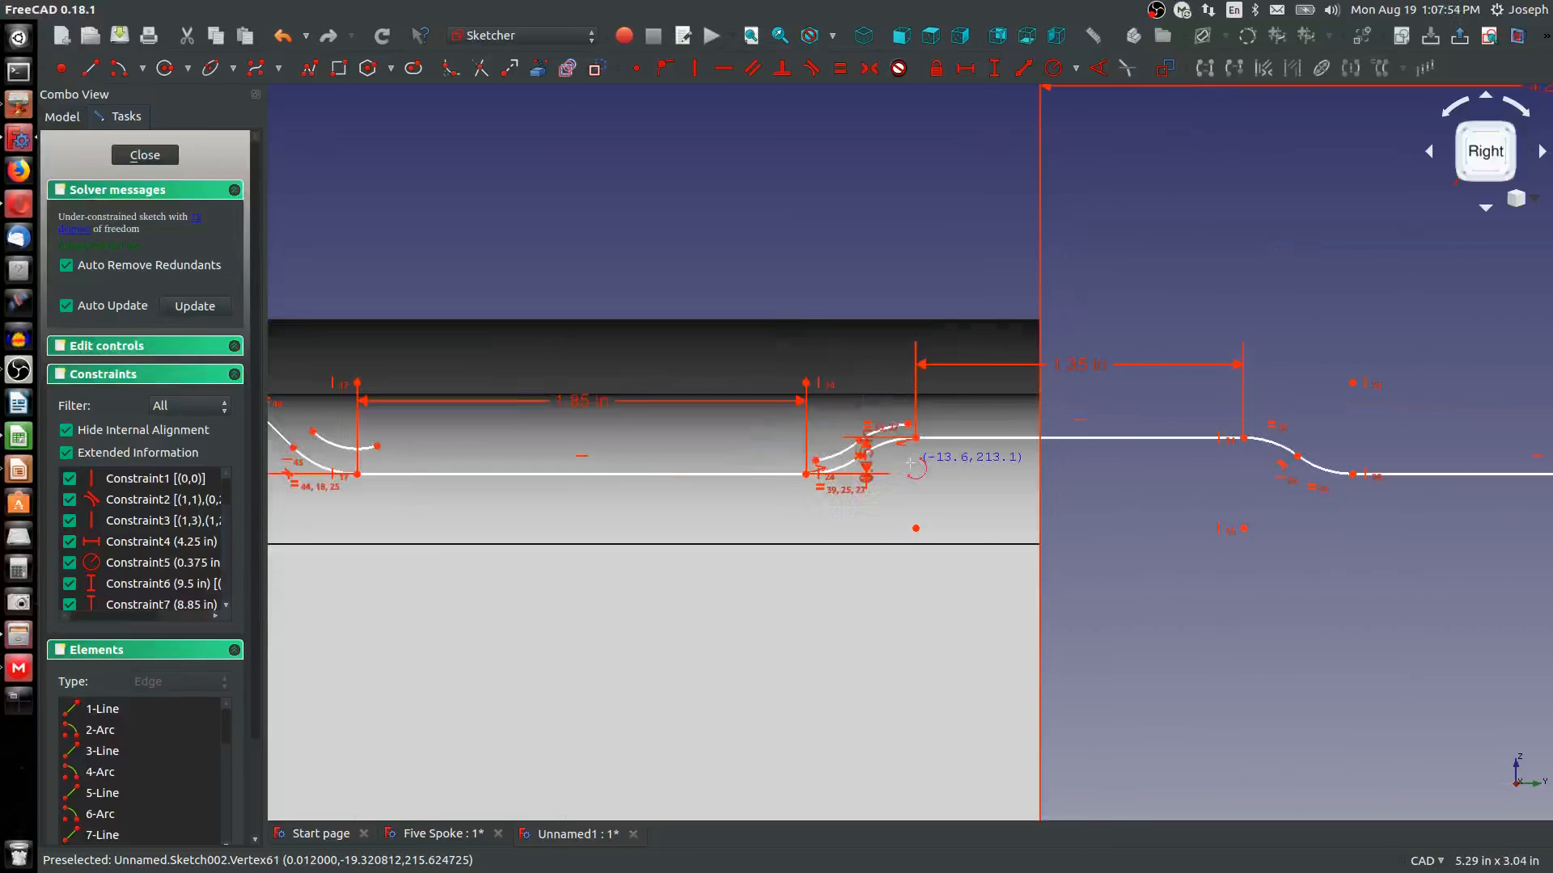
{"action": "scroll", "coordinate": [1144, 456], "scroll_direction": "up", "scroll_amount": 6}
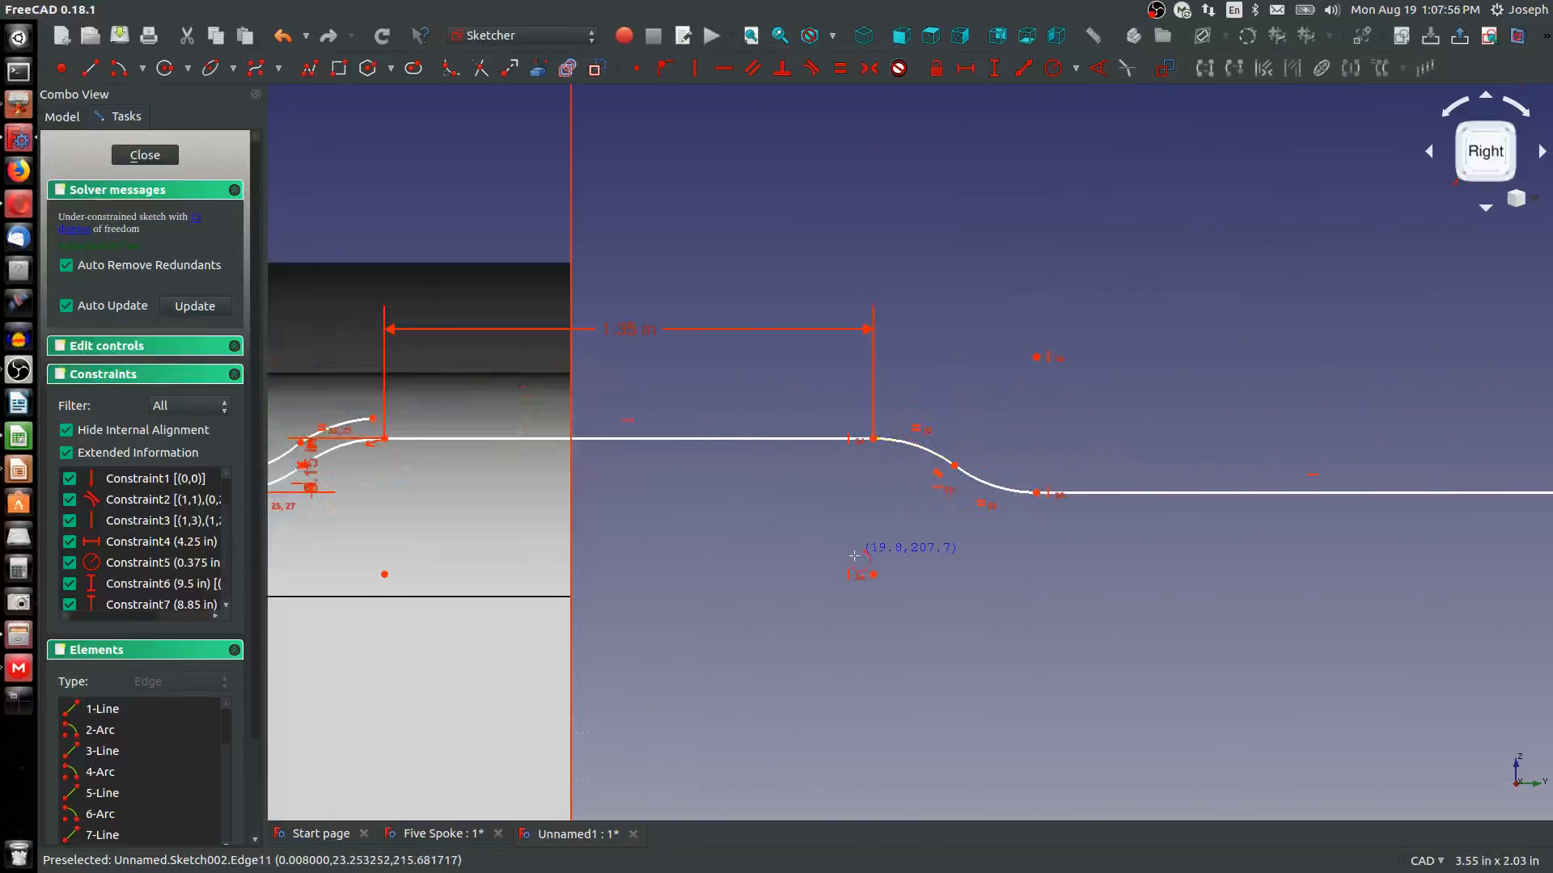
{"action": "left_click", "coordinate": [874, 577]}
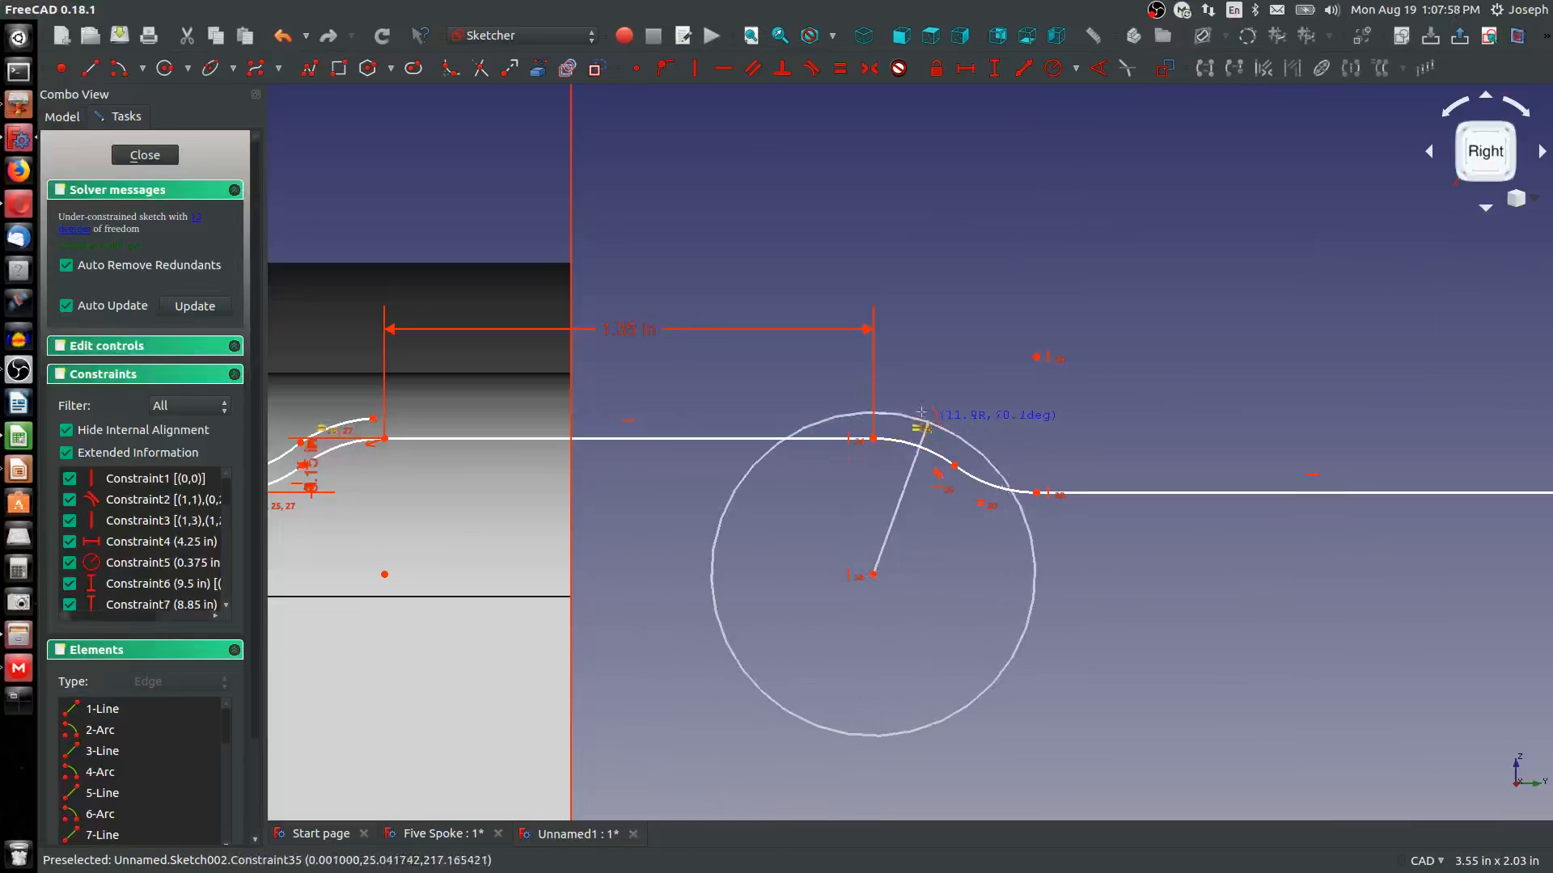
{"action": "left_click", "coordinate": [879, 405]}
{"action": "left_click", "coordinate": [954, 439]}
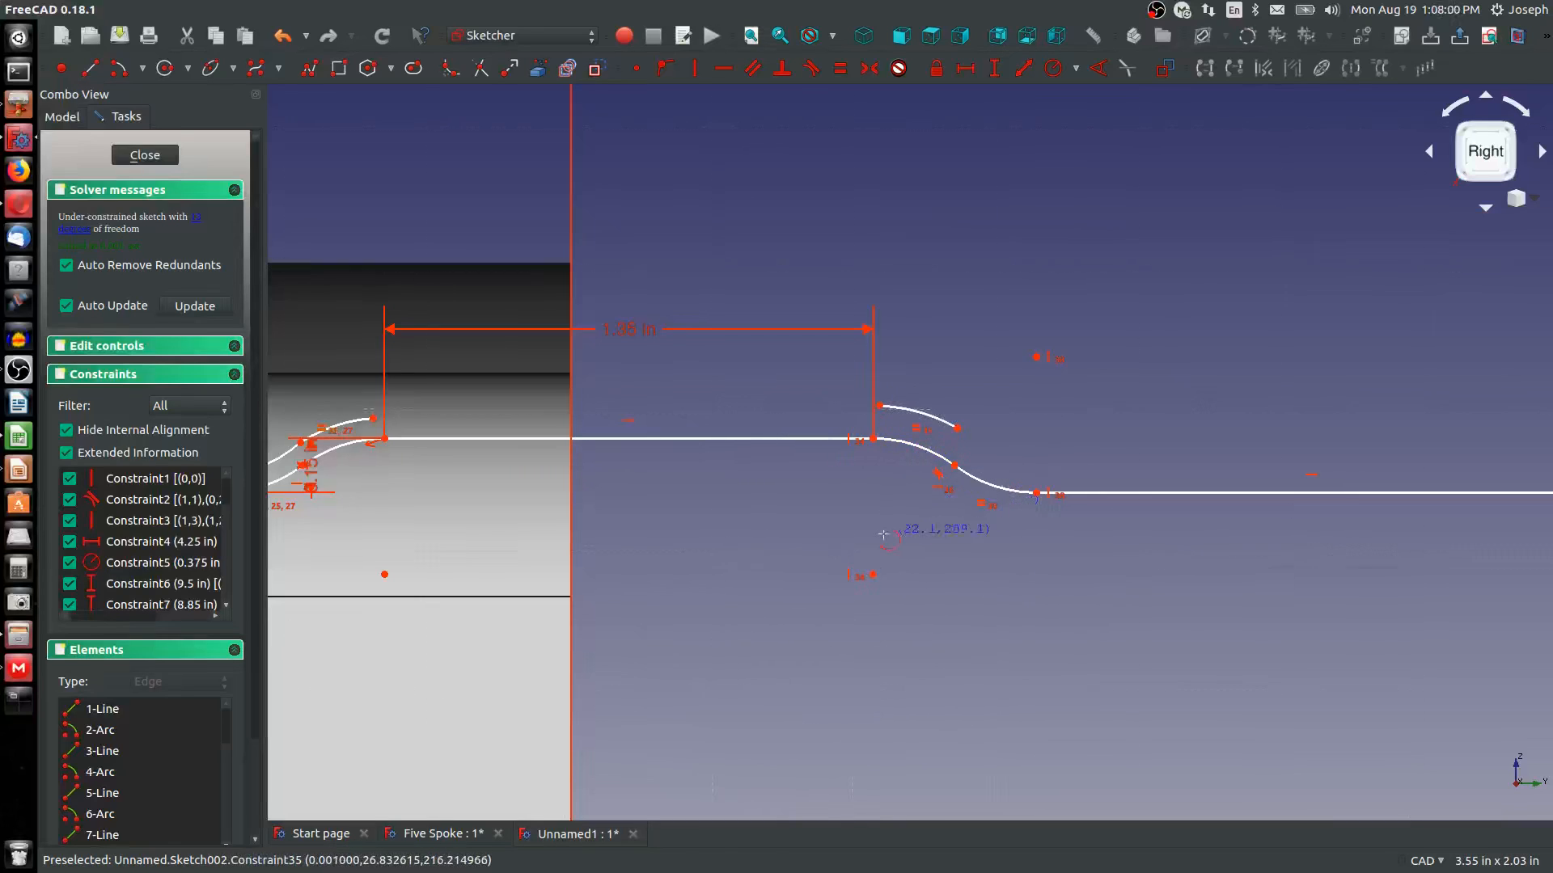
{"action": "left_click", "coordinate": [1036, 357]}
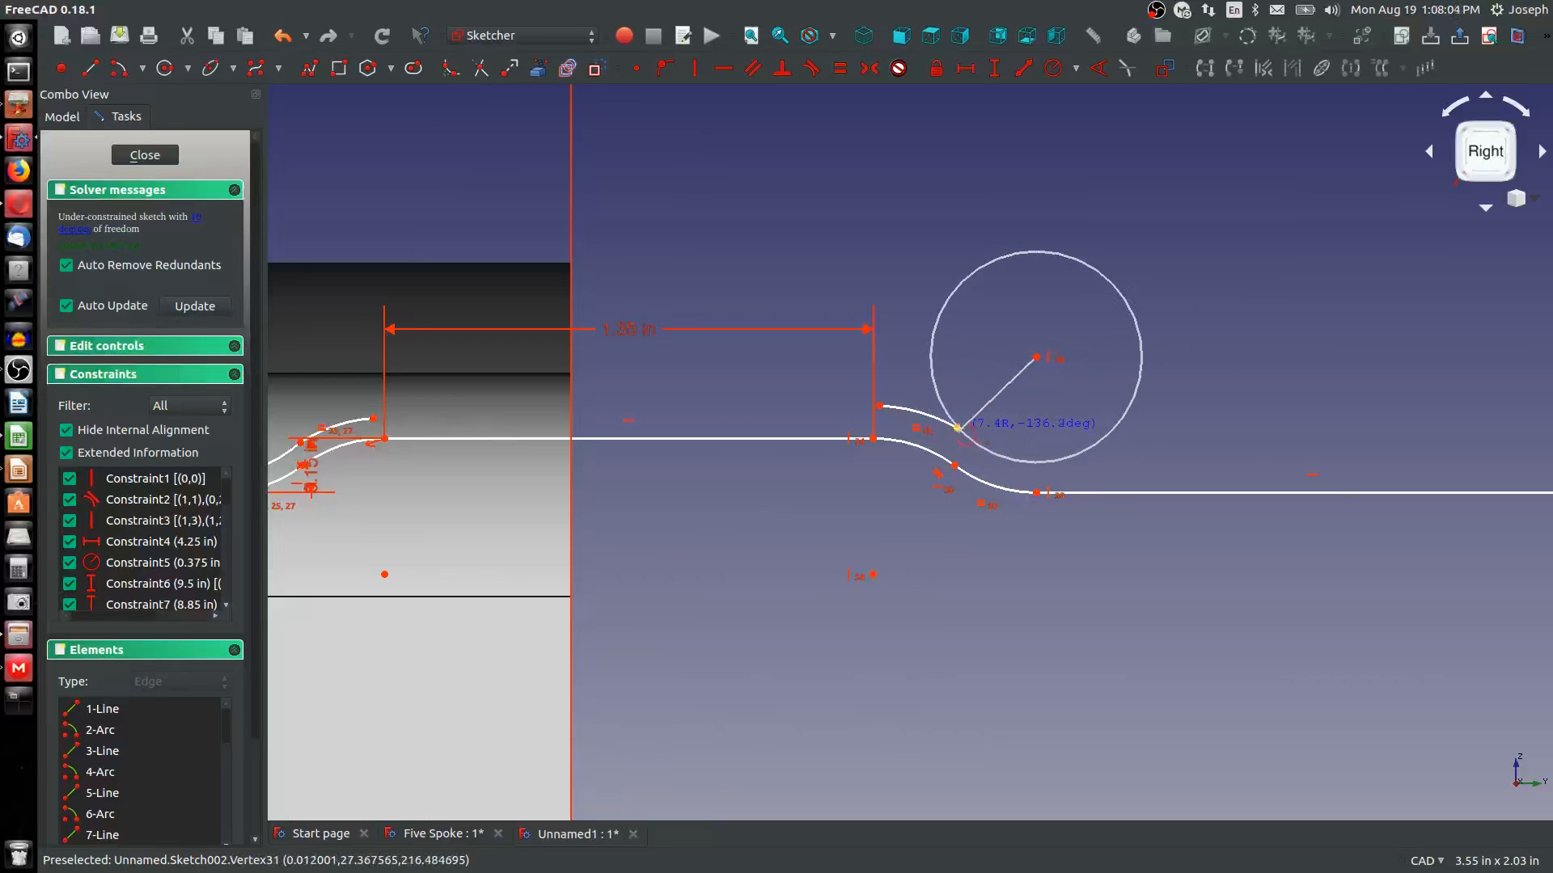
Draw arcs concentric with the bends at both ends of the right-hand lower flat, just above the existing rim profile
{"action": "left_click", "coordinate": [962, 429]}
{"action": "left_click", "coordinate": [1040, 461]}
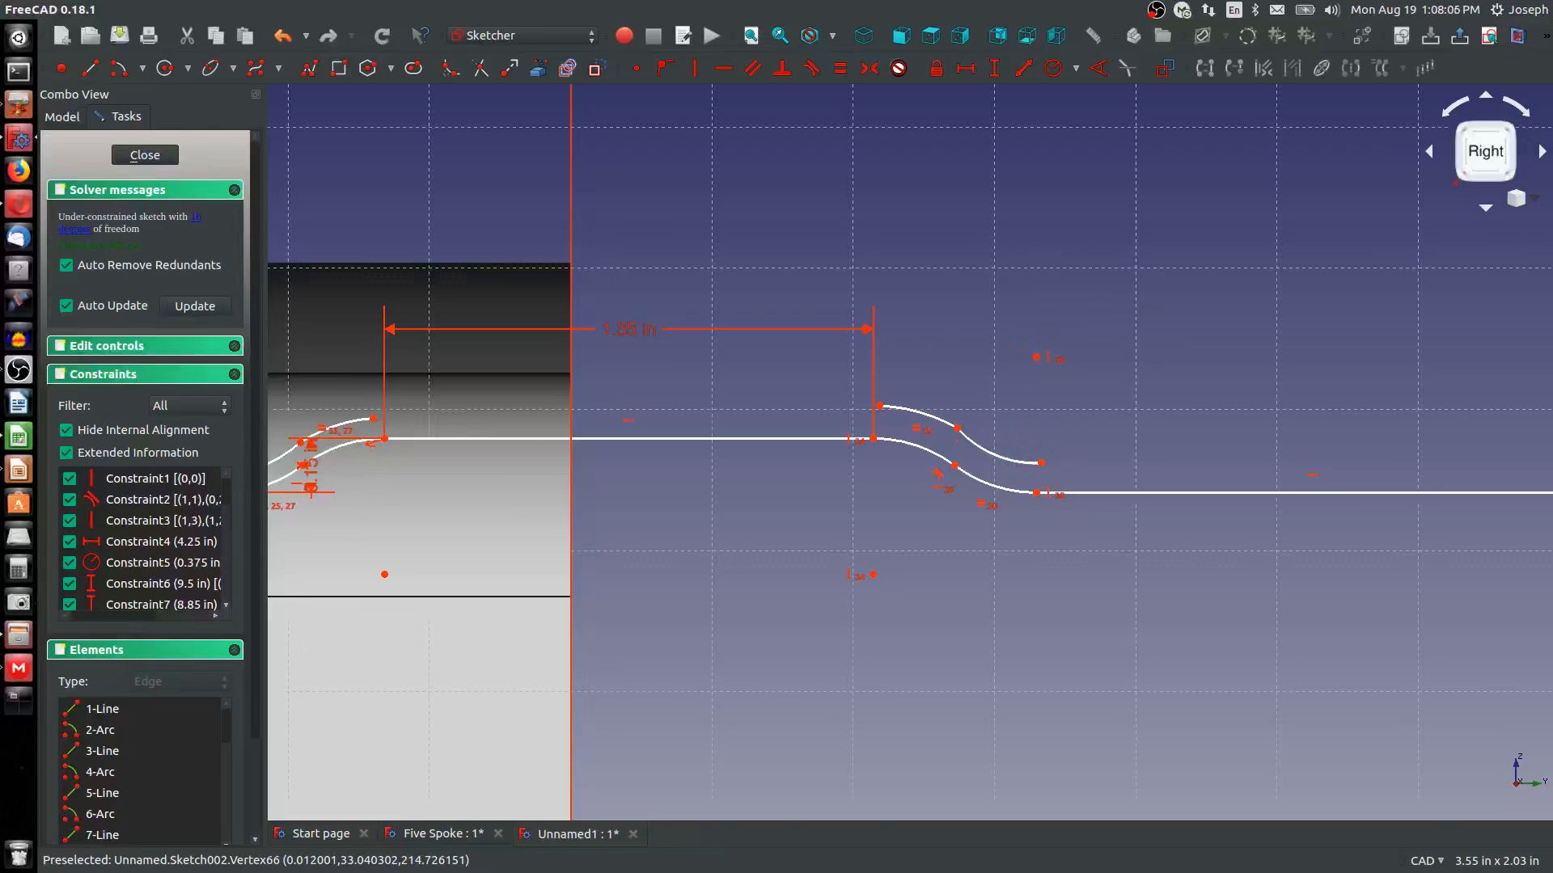
{"action": "scroll", "coordinate": [965, 459], "scroll_direction": "down", "scroll_amount": 4}
{"action": "scroll", "coordinate": [1310, 404], "scroll_direction": "up", "scroll_amount": 5}
{"action": "scroll", "coordinate": [1310, 404], "scroll_direction": "up", "scroll_amount": 2}
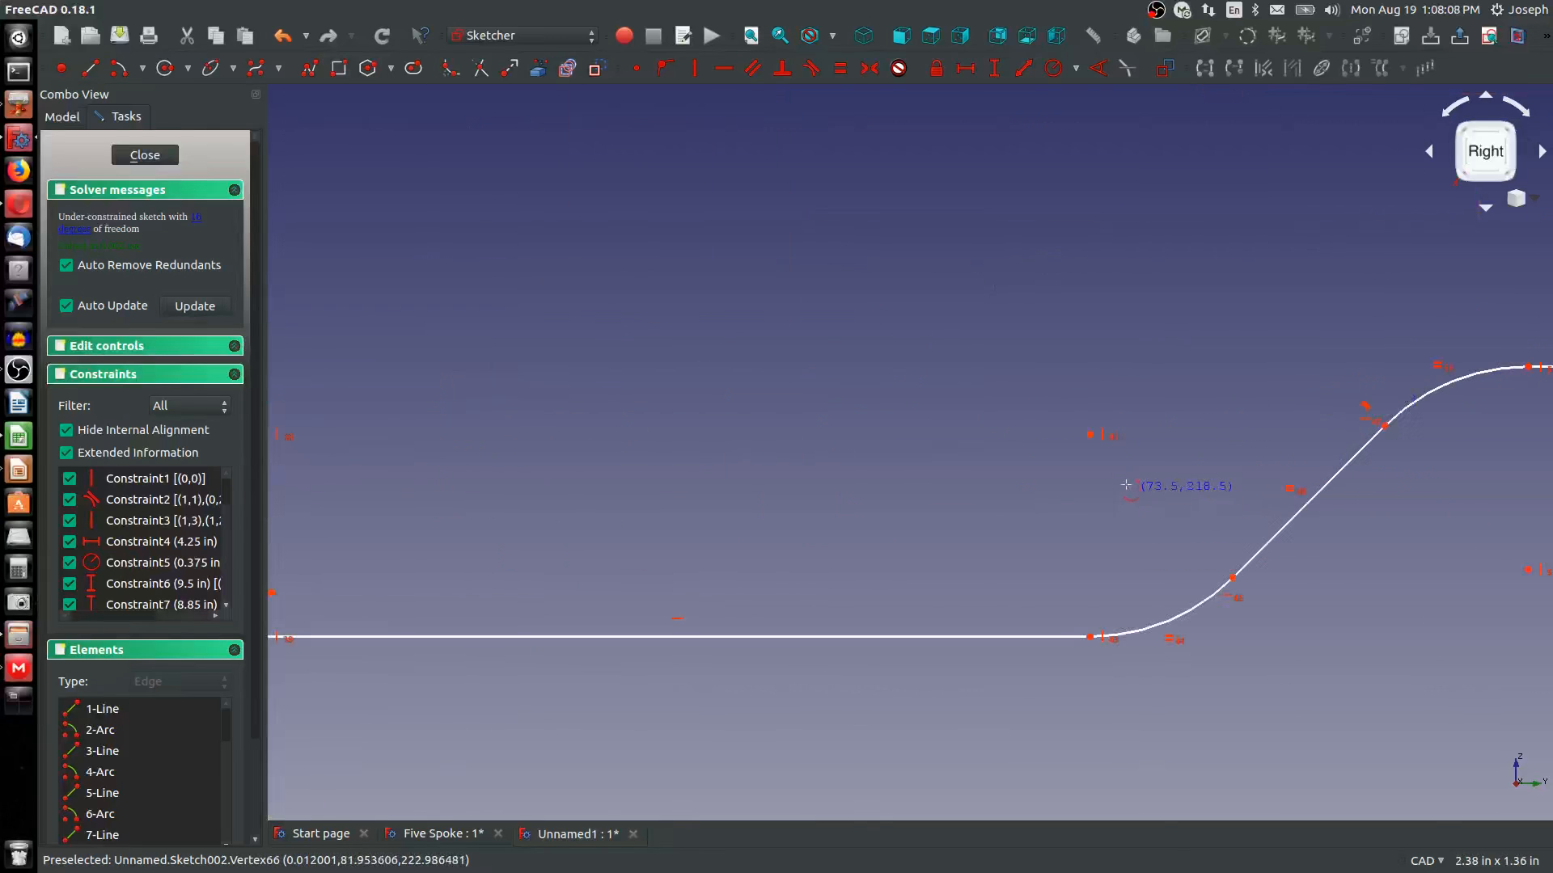
{"action": "left_click", "coordinate": [1094, 439]}
{"action": "left_click", "coordinate": [1170, 571]}
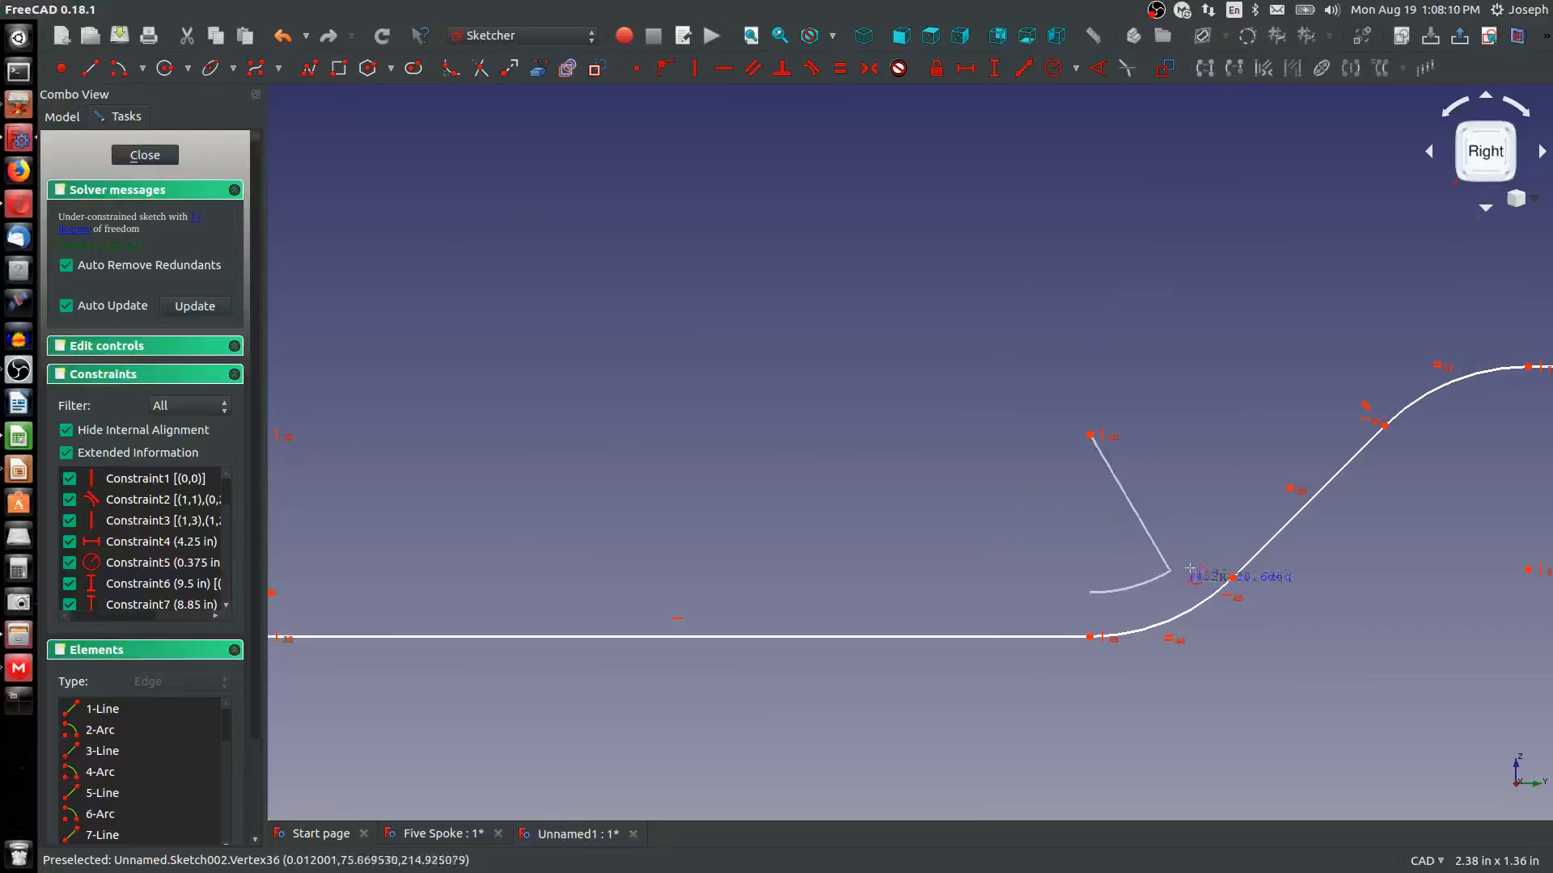
{"action": "left_click", "coordinate": [1195, 553]}
Draw concentric offset arcs for the right side's upper slope bend and for the large bend leading into the right flange
{"action": "scroll", "coordinate": [1181, 566], "scroll_direction": "down", "scroll_amount": 3}
{"action": "scroll", "coordinate": [1081, 606], "scroll_direction": "up", "scroll_amount": 3}
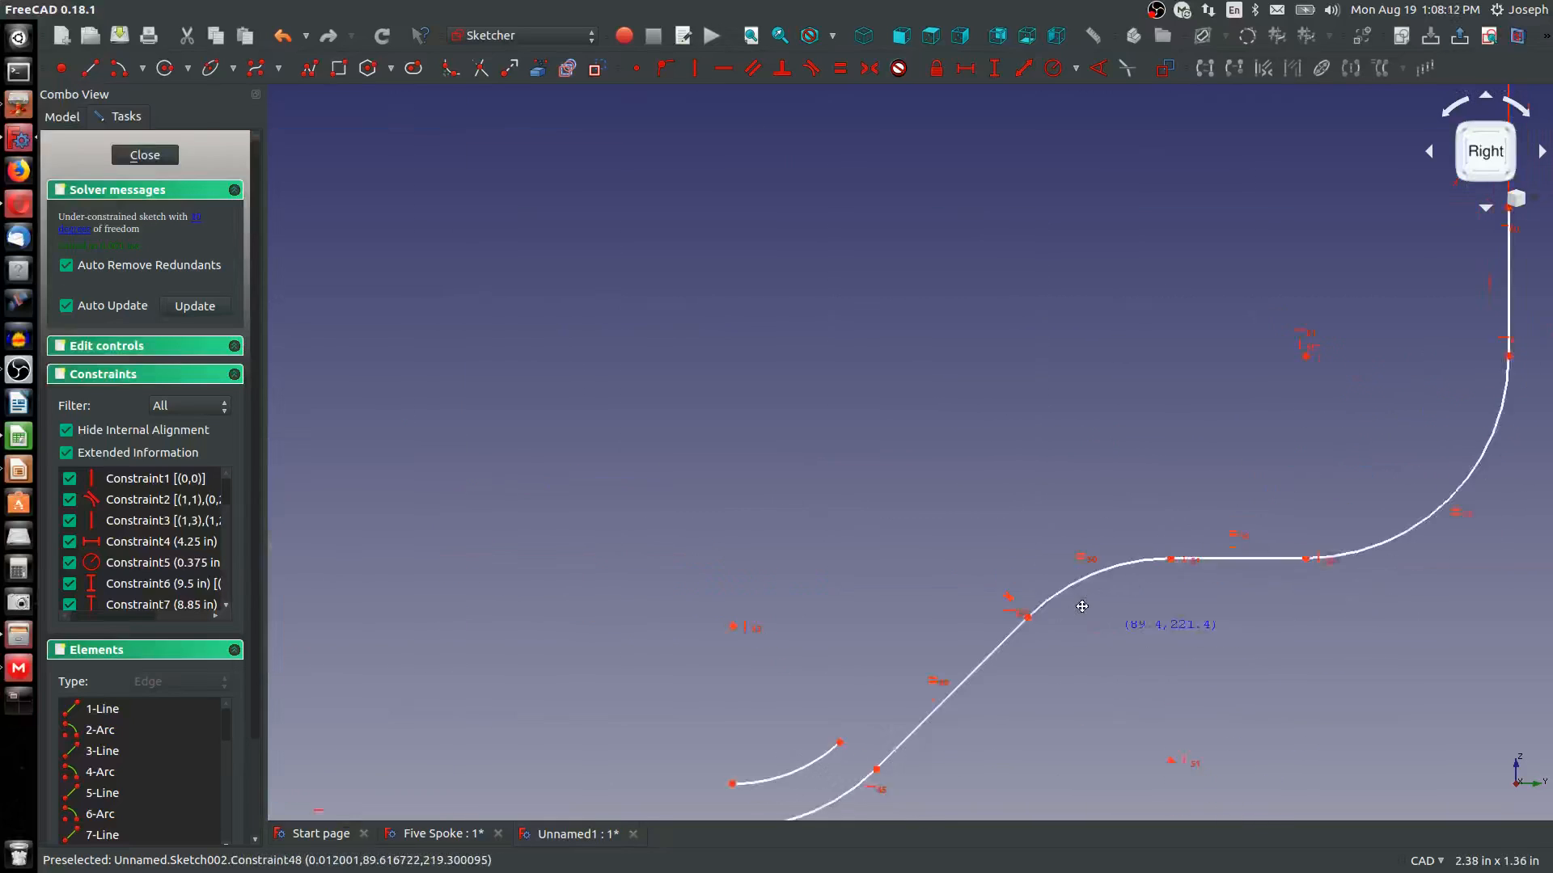
{"action": "middle_click_drag", "start_coordinate": [1082, 607], "coordinate": [1036, 575]}
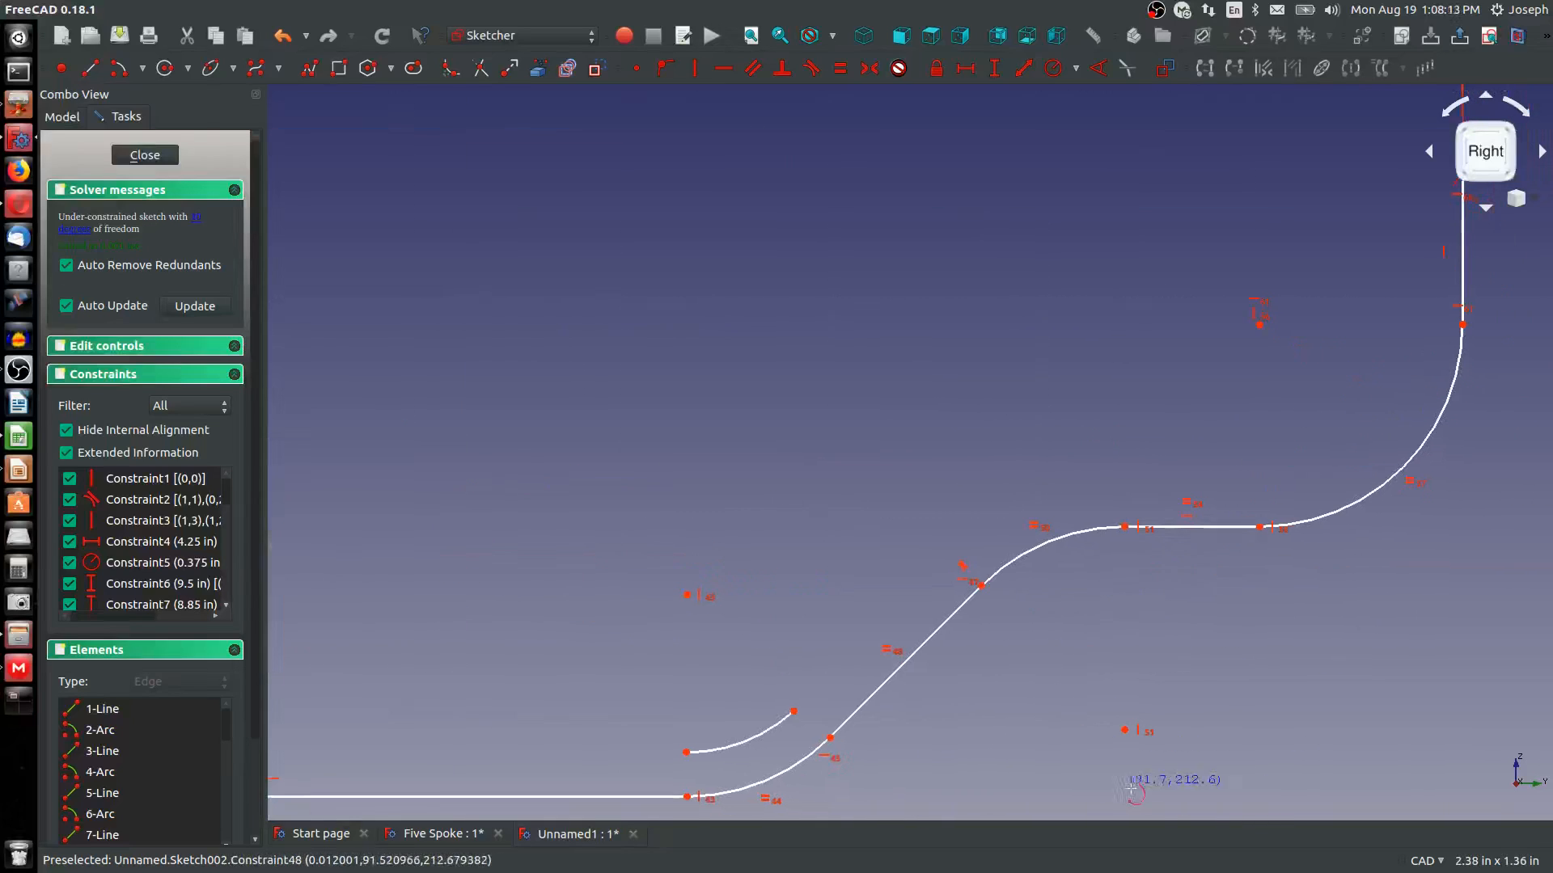
{"action": "left_click", "coordinate": [1124, 729]}
{"action": "left_click", "coordinate": [982, 531]}
{"action": "left_click", "coordinate": [1113, 485]}
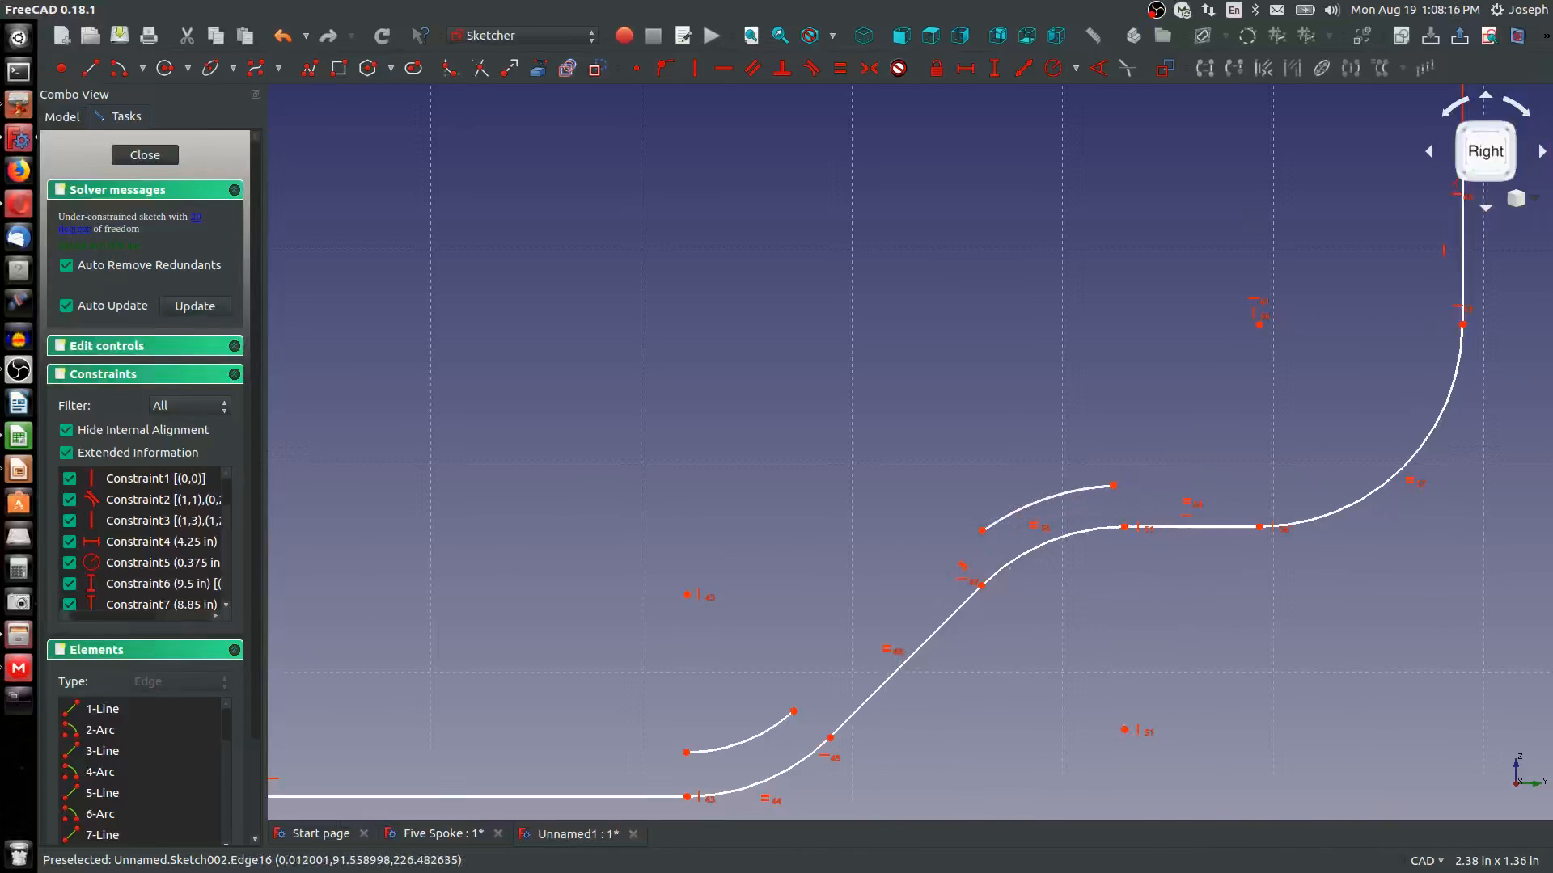
{"action": "left_click", "coordinate": [1261, 325]}
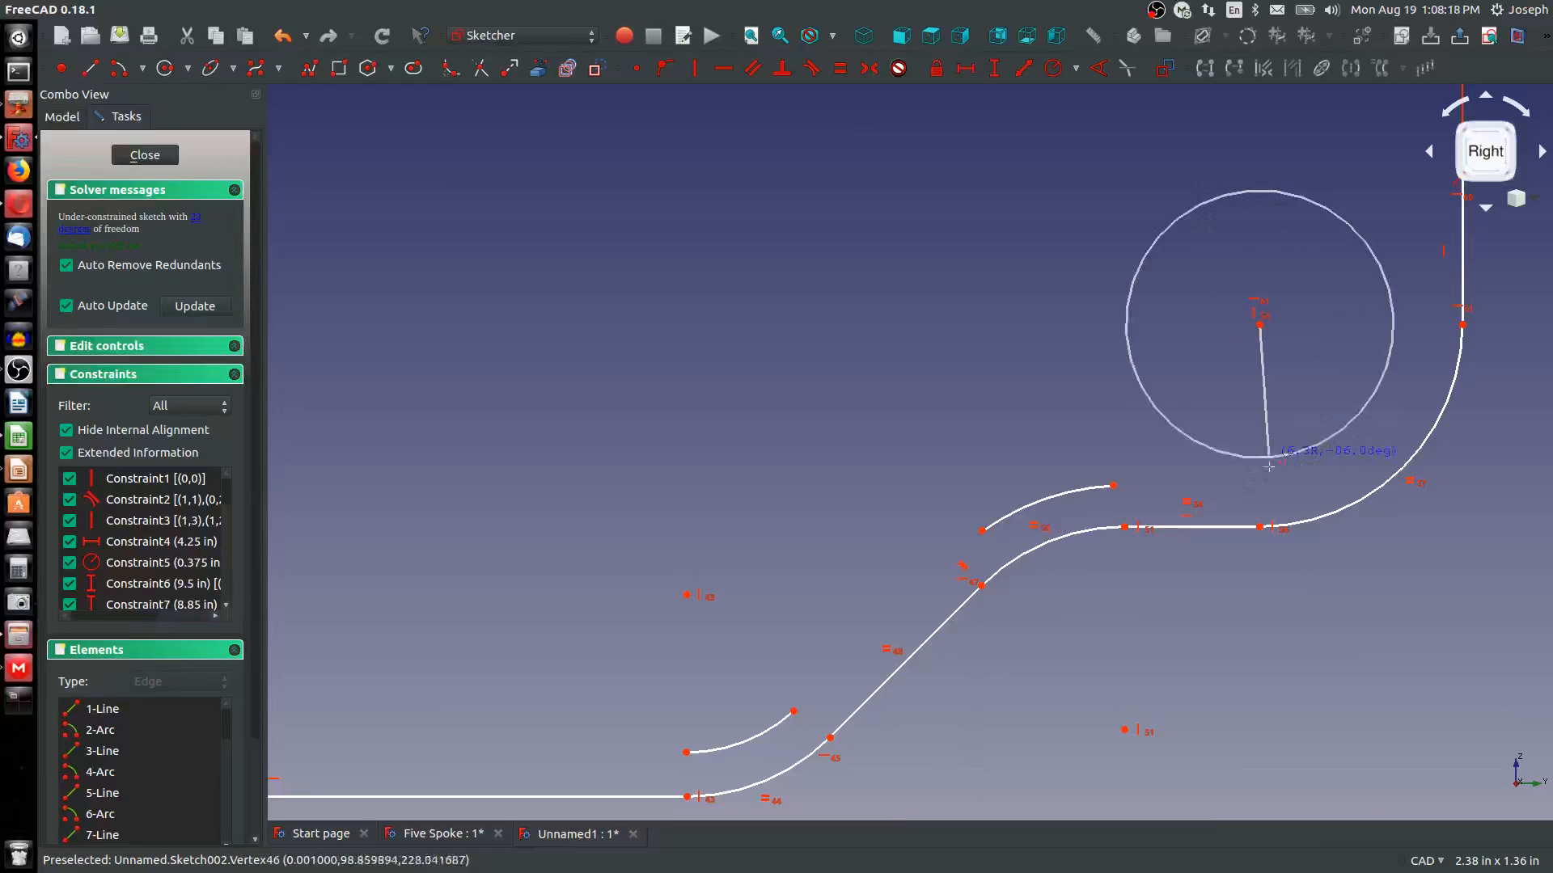
{"action": "left_click", "coordinate": [1418, 281]}
Draw a line from the left flange's short top edge down to the inner flange arc and constrain it vertical
{"action": "scroll", "coordinate": [1305, 437], "scroll_direction": "down", "scroll_amount": 2}
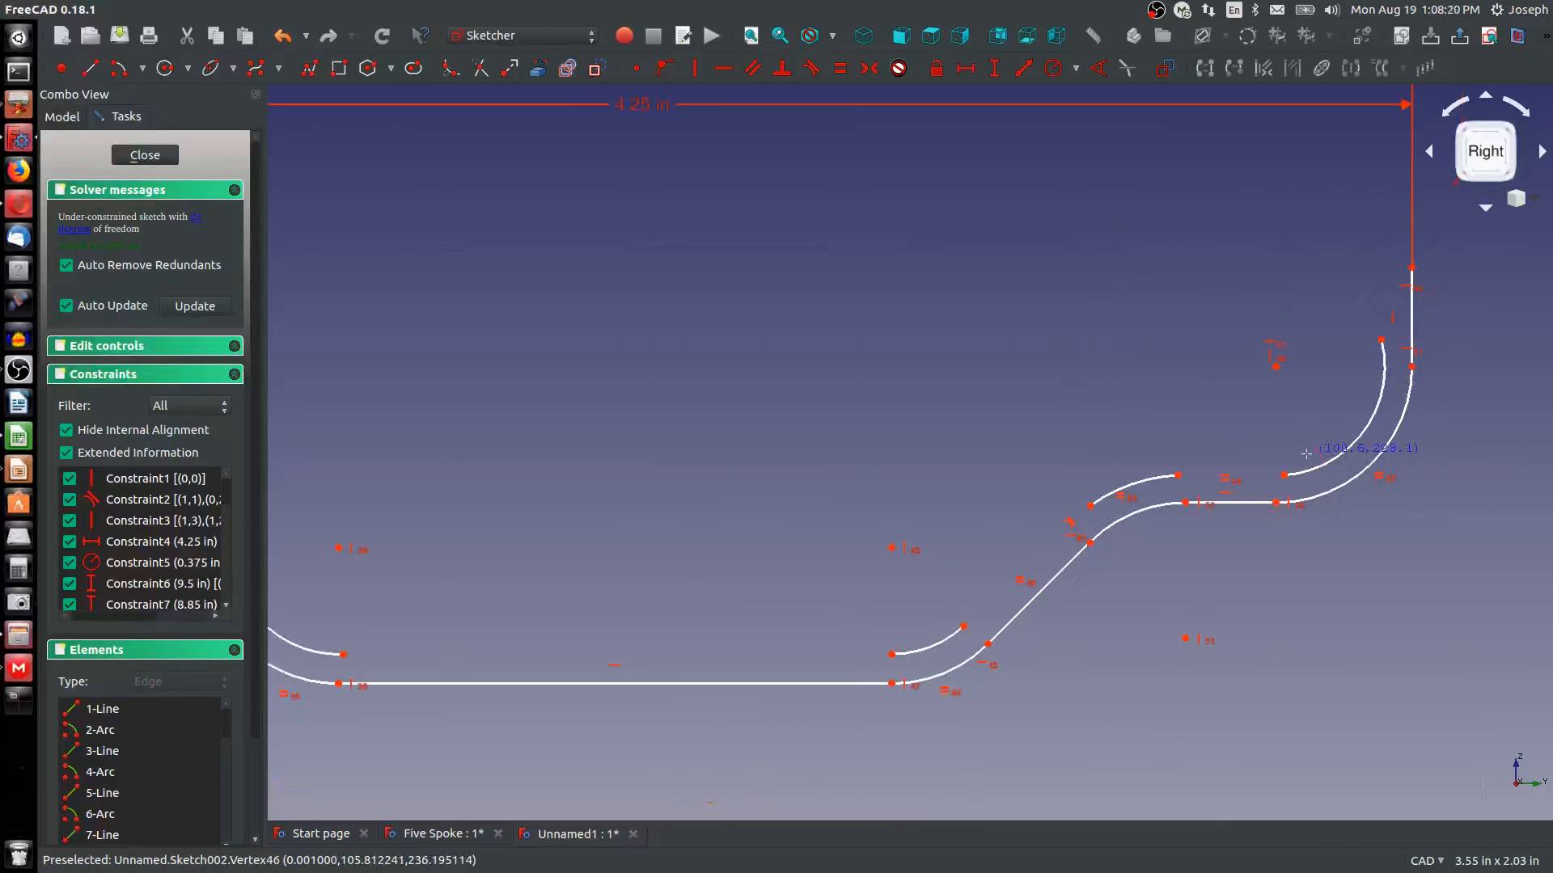
{"action": "scroll", "coordinate": [1303, 343], "scroll_direction": "down", "scroll_amount": 4}
{"action": "scroll", "coordinate": [675, 488], "scroll_direction": "up", "scroll_amount": 8}
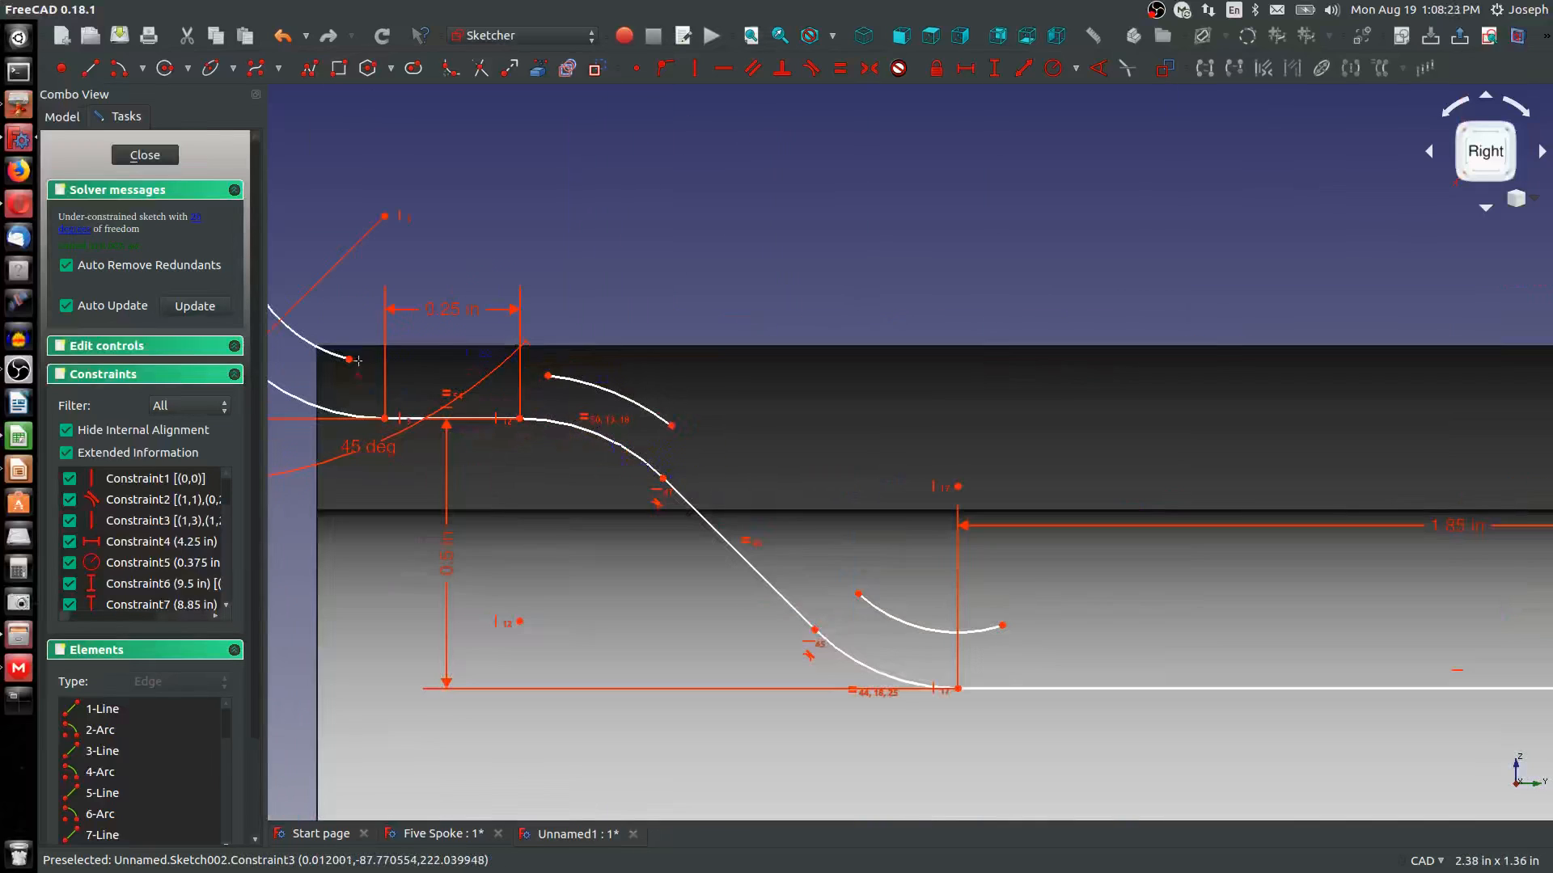
{"action": "scroll", "coordinate": [517, 441], "scroll_direction": "down", "scroll_amount": 2}
{"action": "middle_click_drag", "start_coordinate": [486, 441], "coordinate": [718, 578]}
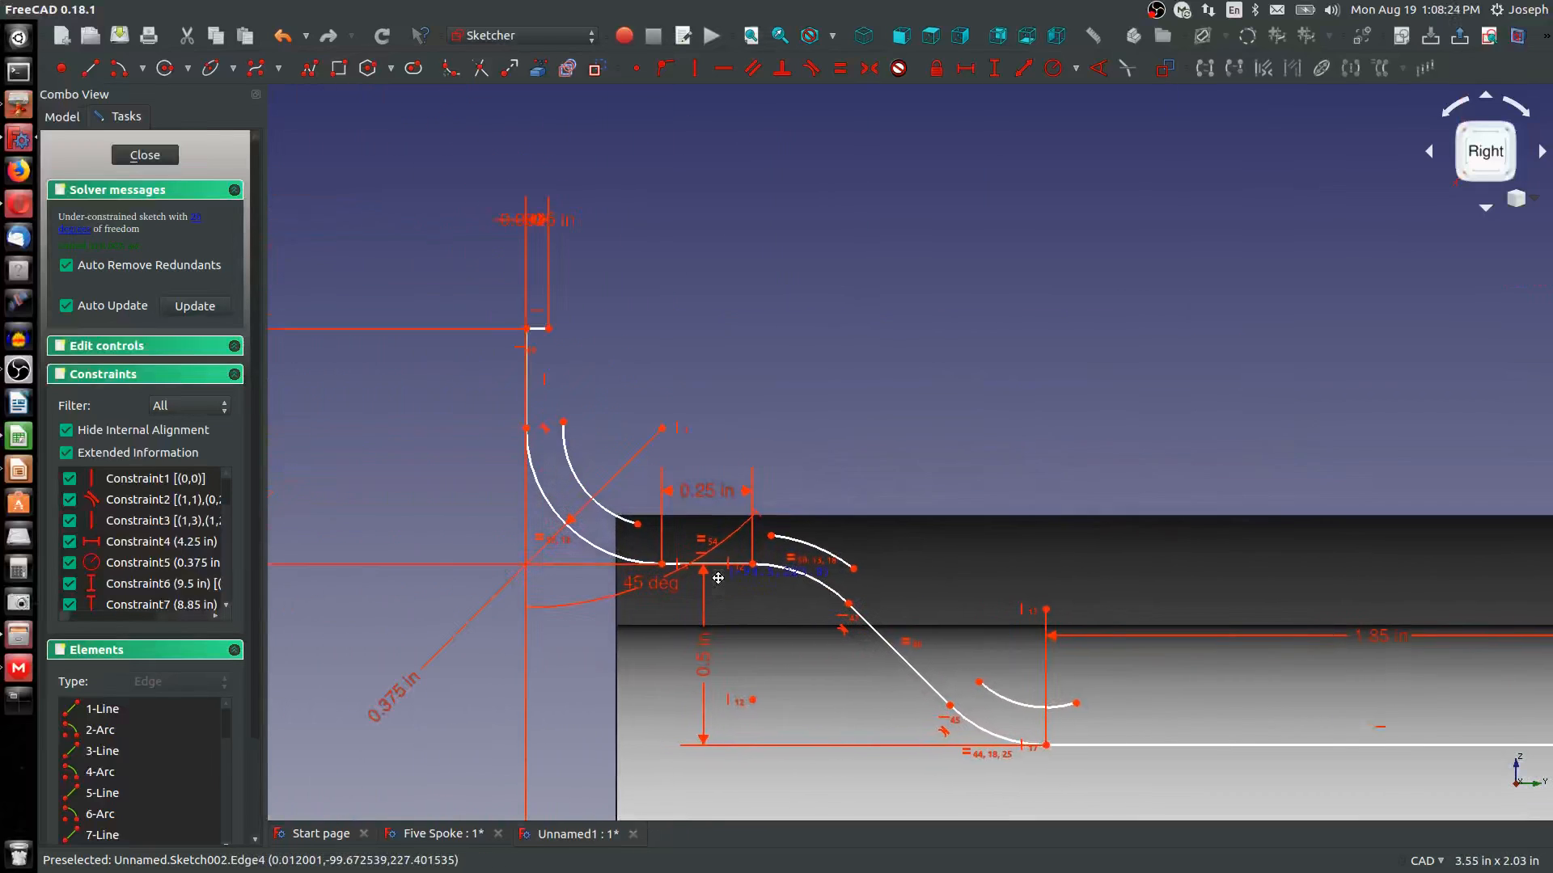
{"action": "left_click", "coordinate": [76, 66]}
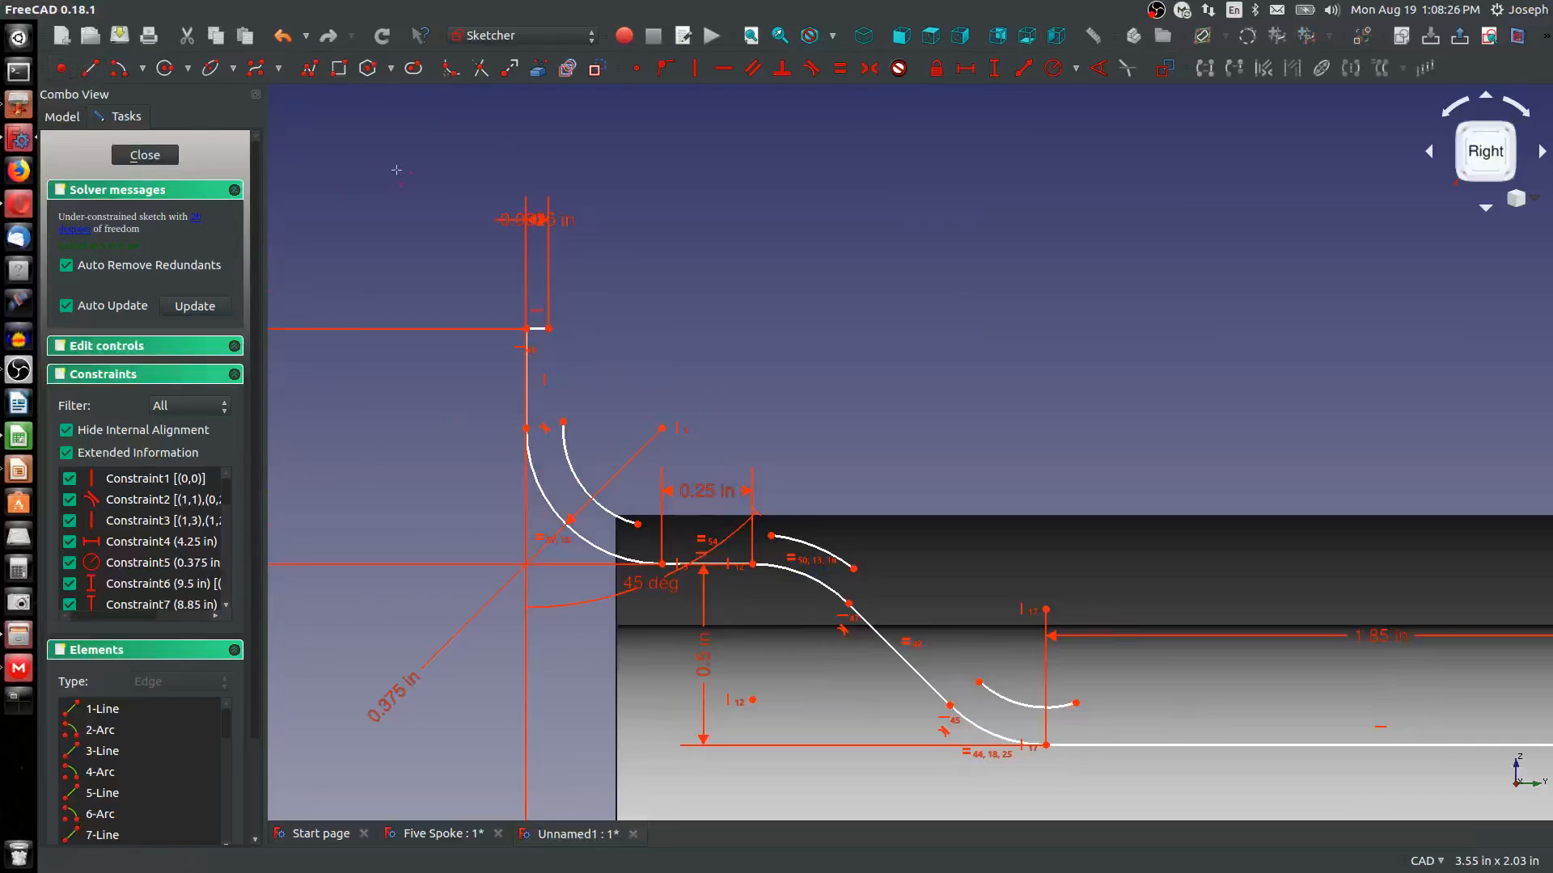
{"action": "left_click", "coordinate": [548, 329]}
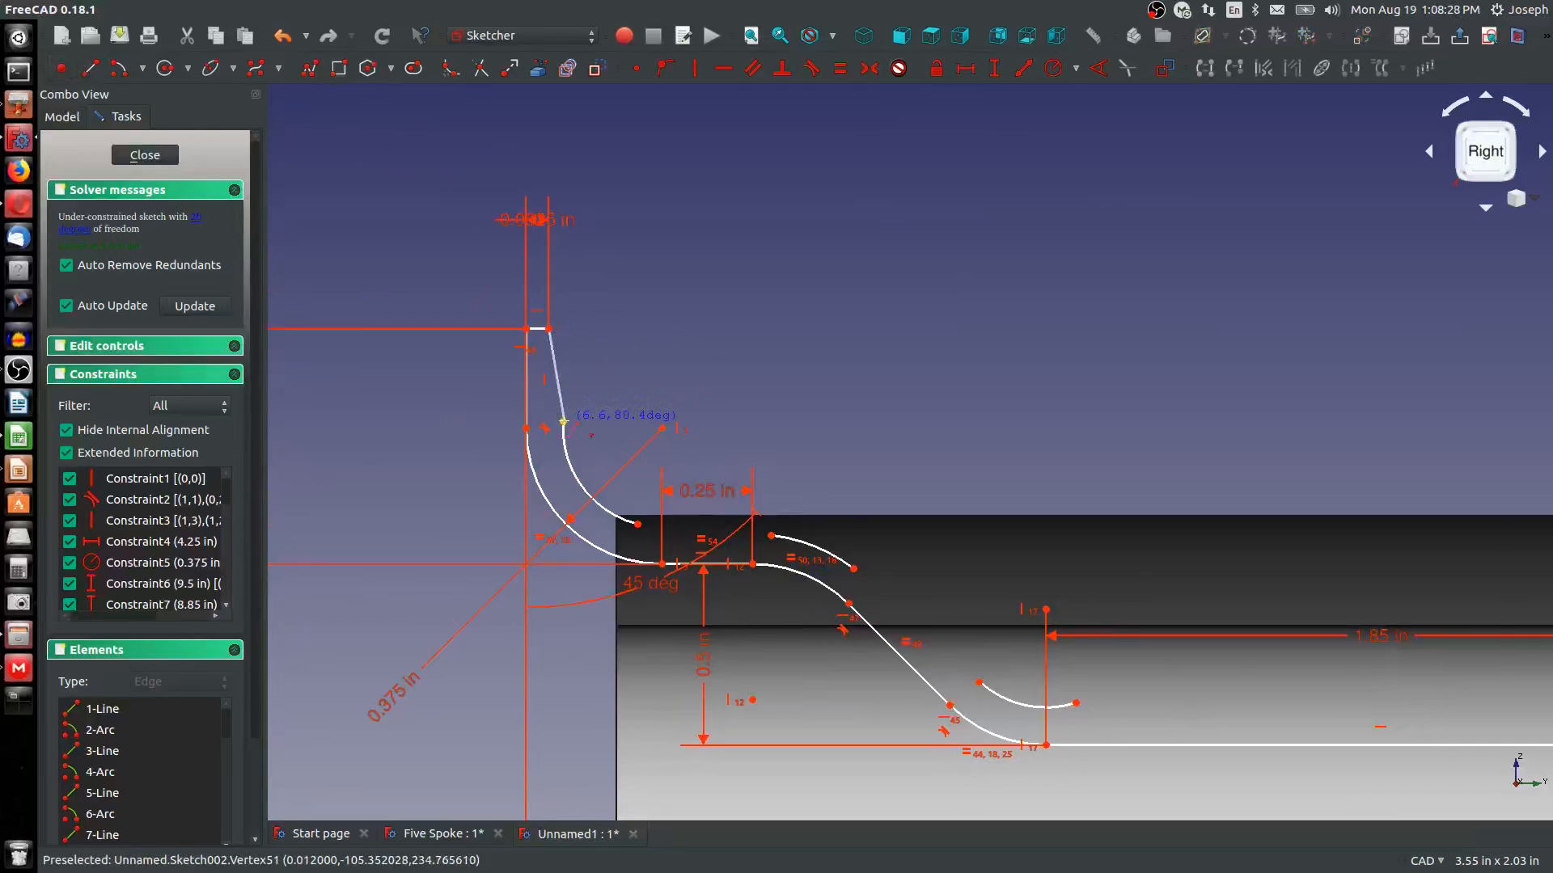
{"action": "left_click", "coordinate": [560, 396]}
{"action": "key", "text": "v"}
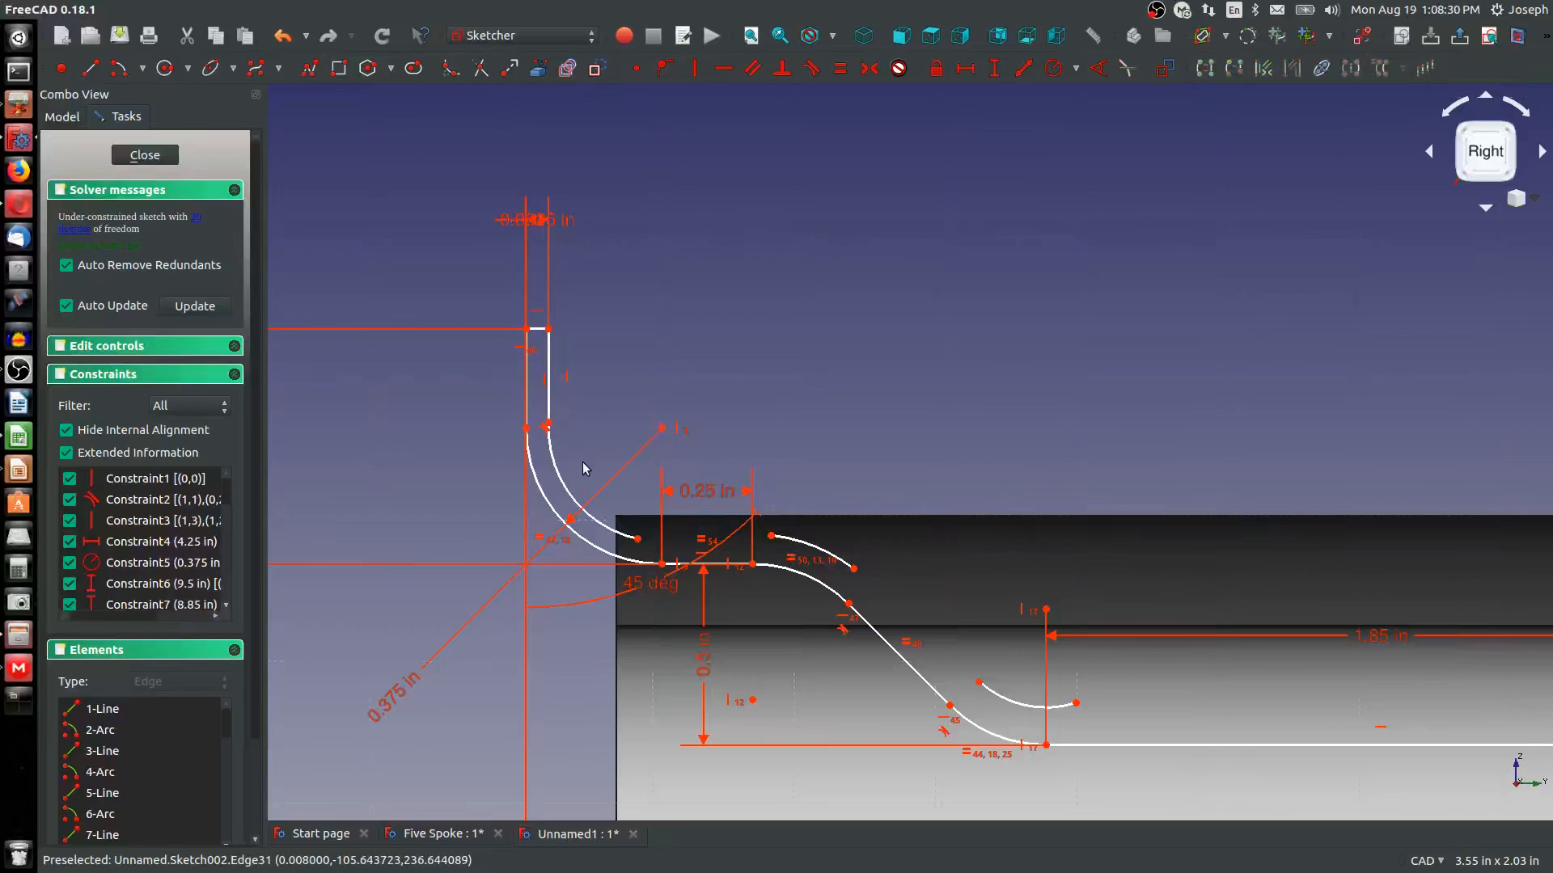
Align the left inner flange arc's lower end vertically with its centre, and level it with the next inner arc's start
{"action": "left_click", "coordinate": [638, 539]}
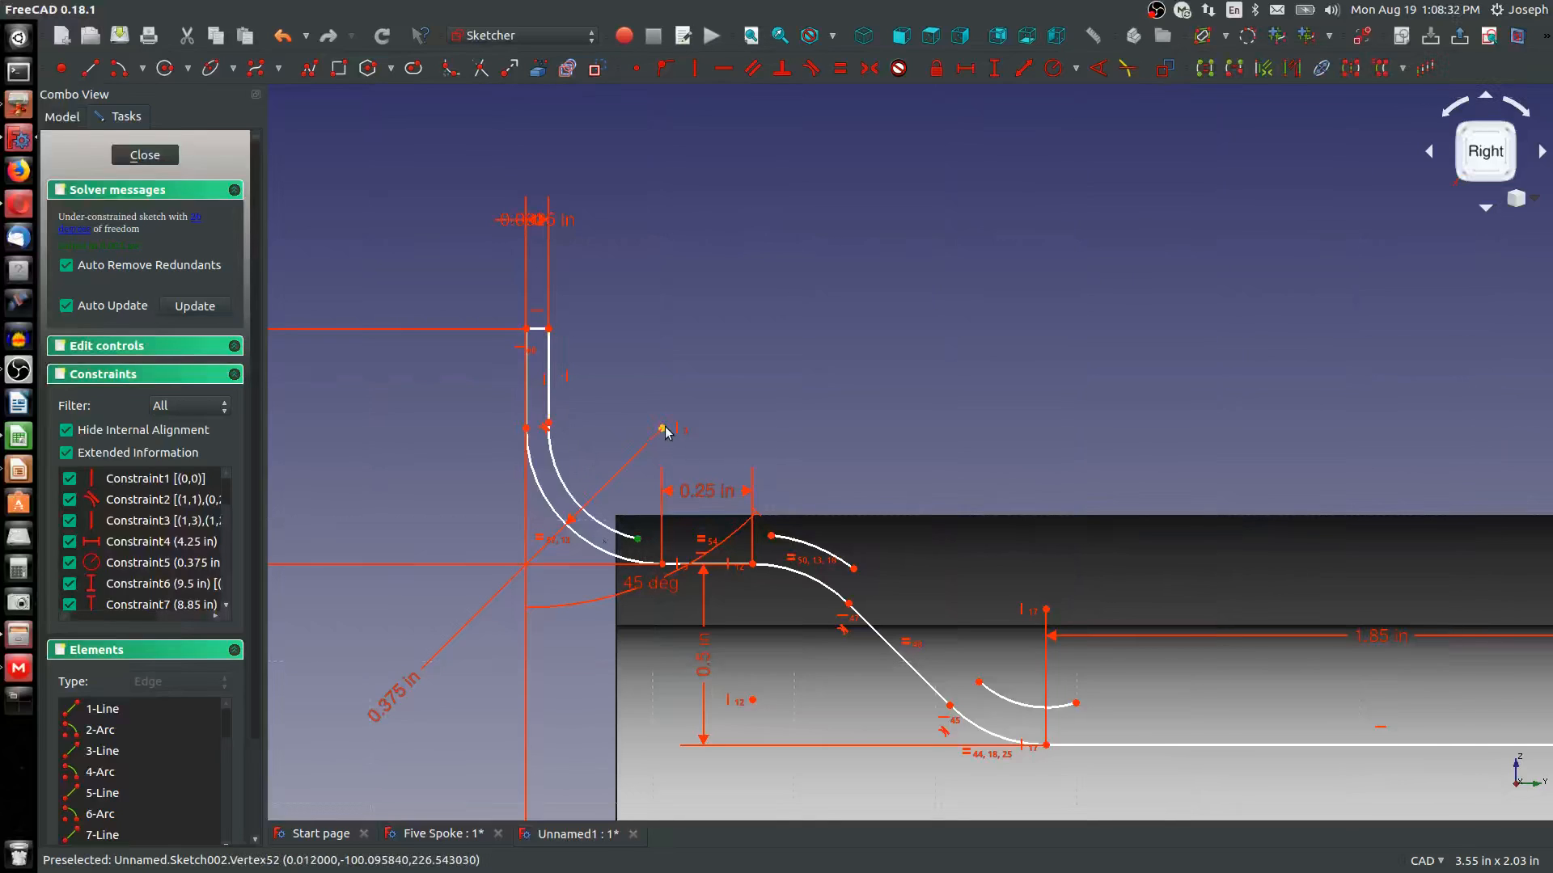
{"action": "left_click", "coordinate": [771, 536]}
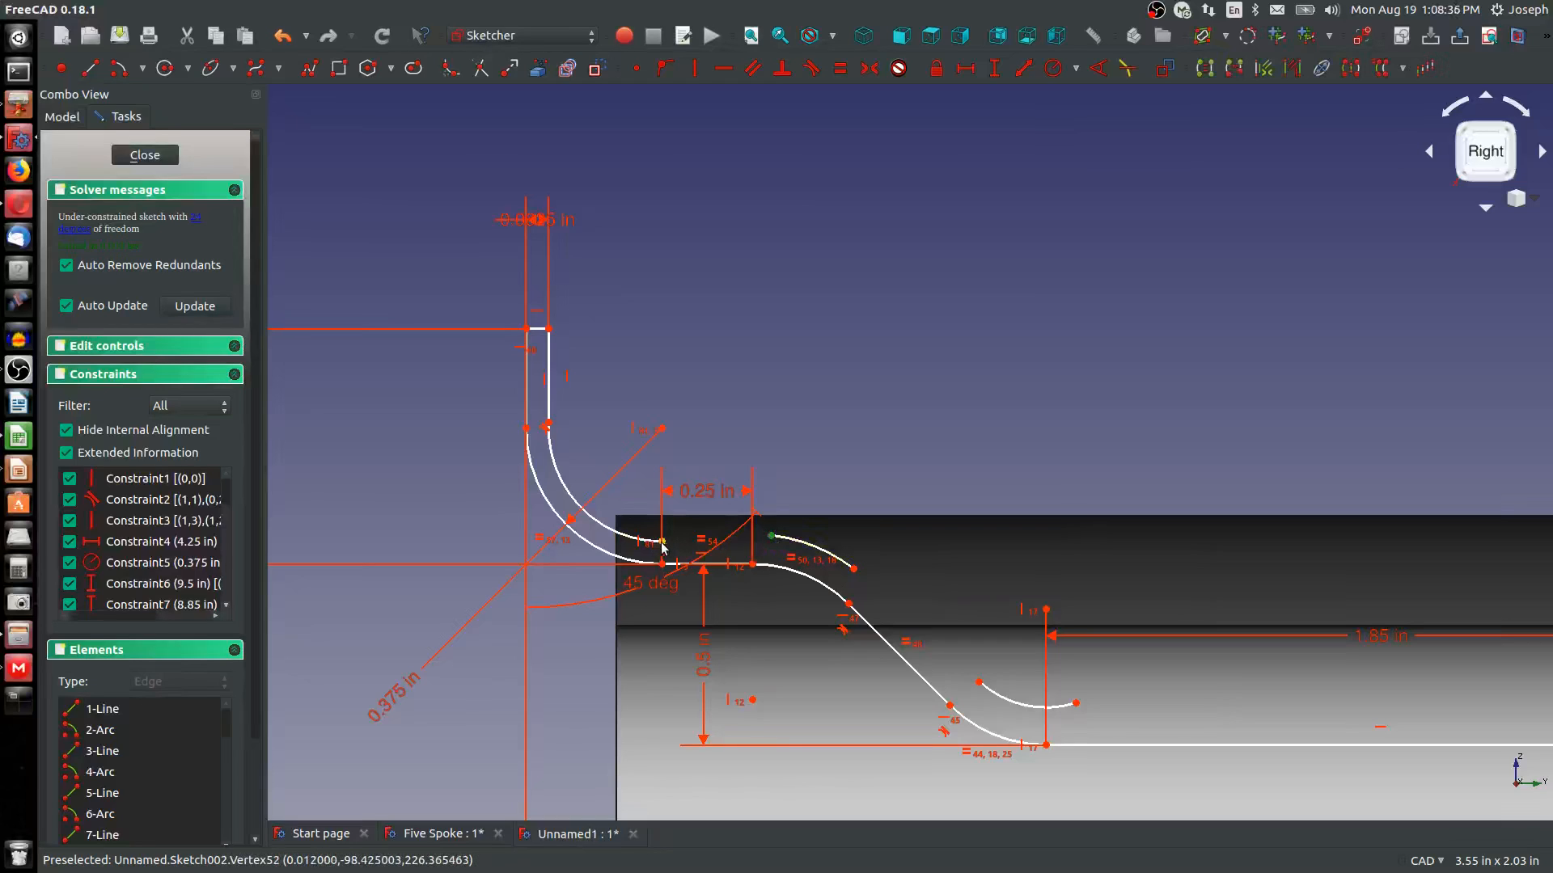
{"action": "key", "text": "h"}
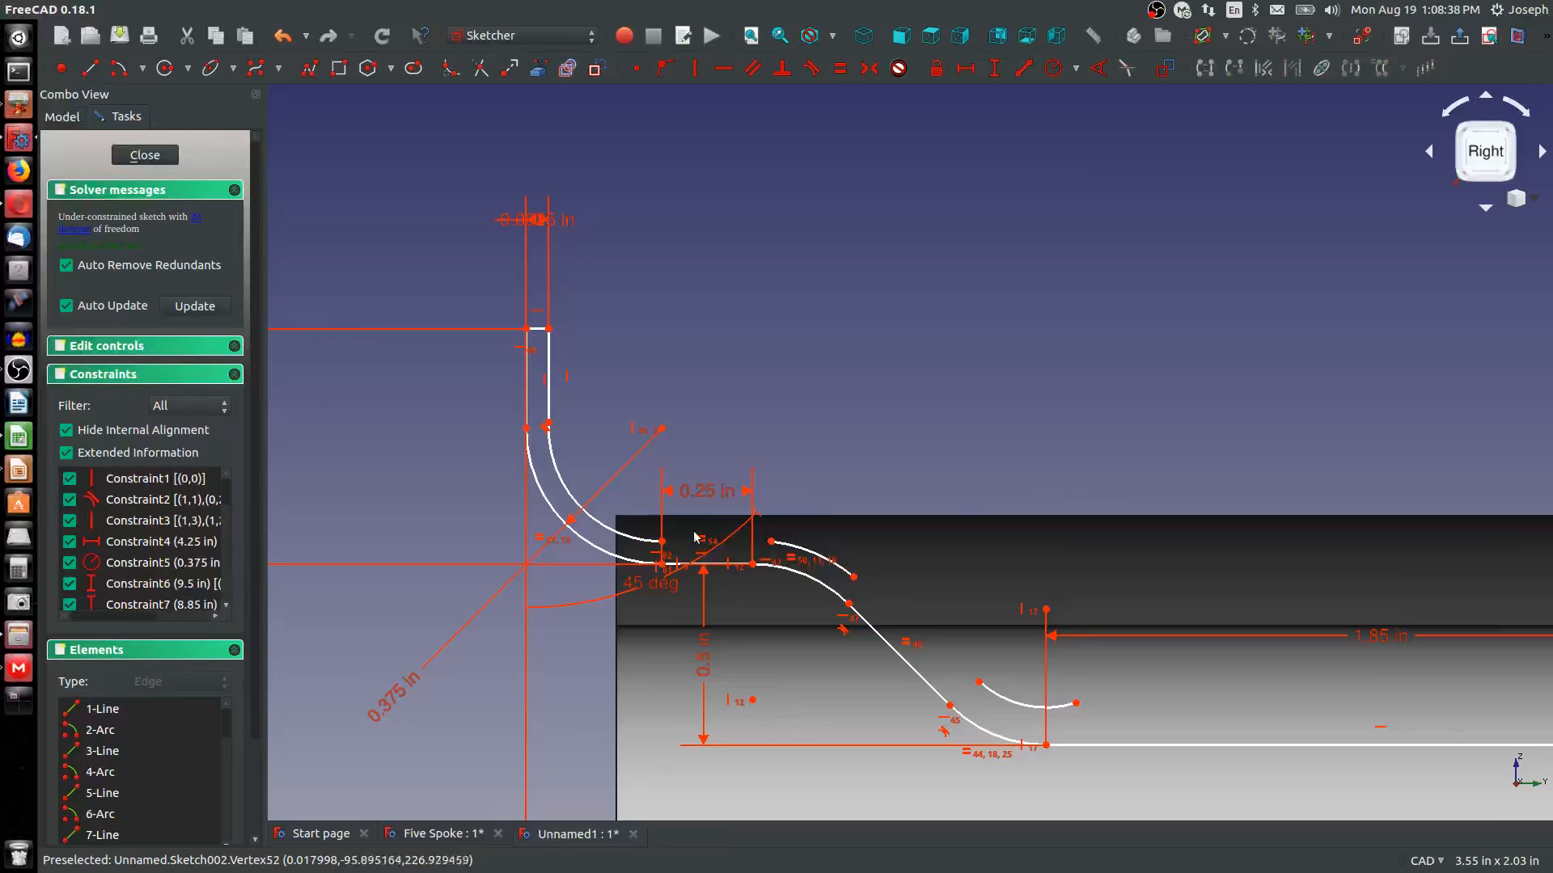
Draw a horizontal line joining the two inner arcs above the 0.25 in flat on the left side
{"action": "scroll", "coordinate": [752, 556], "scroll_direction": "down", "scroll_amount": 2}
{"action": "scroll", "coordinate": [751, 556], "scroll_direction": "up", "scroll_amount": 6}
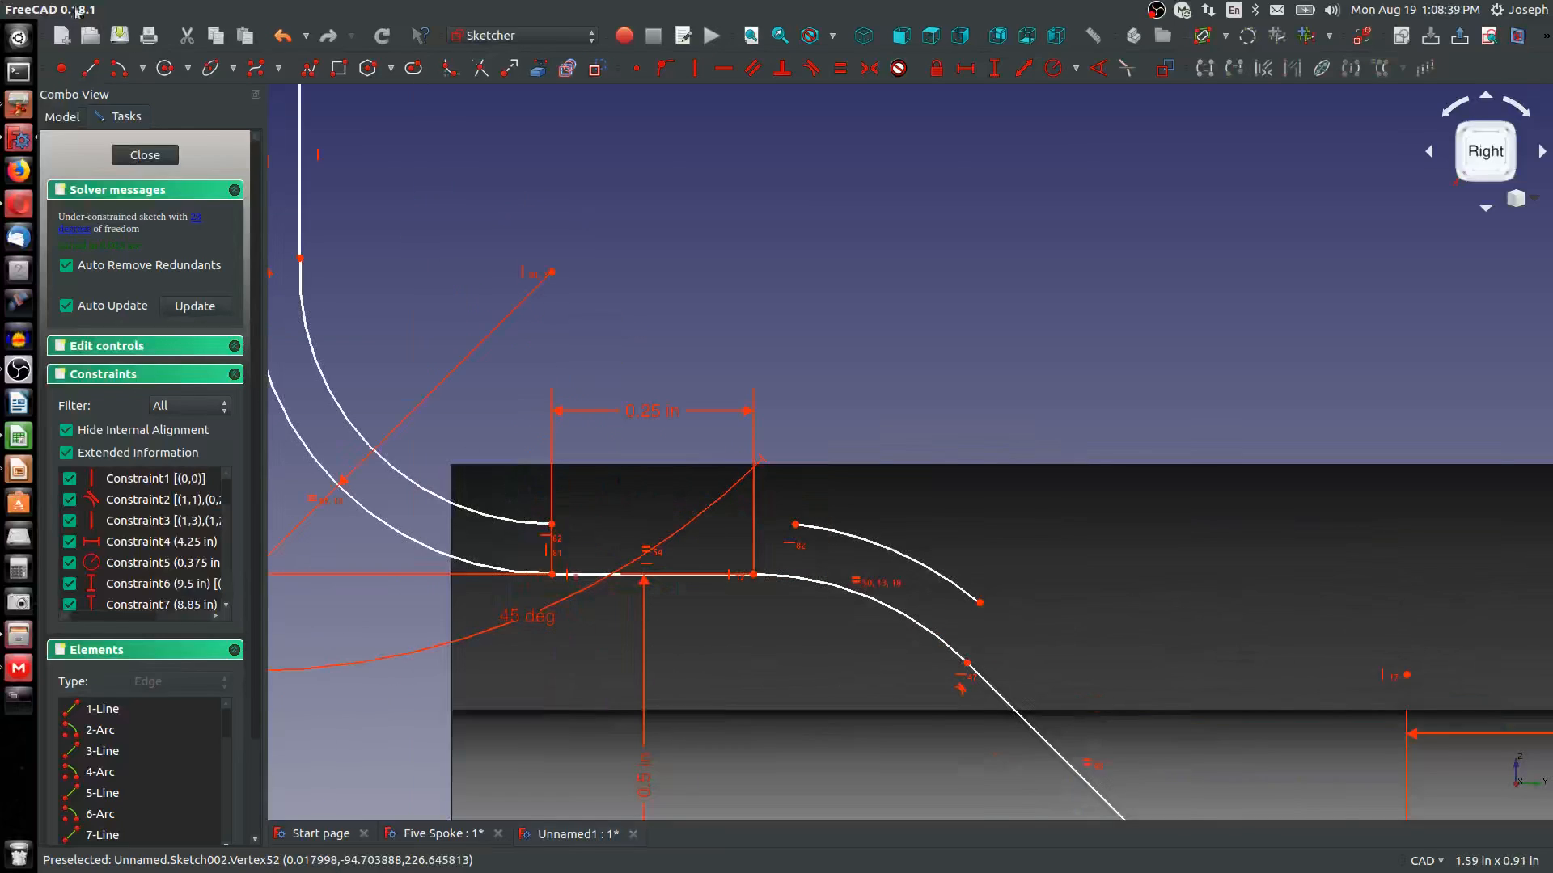
{"action": "left_click", "coordinate": [90, 68]}
{"action": "left_click", "coordinate": [551, 524]}
{"action": "left_click", "coordinate": [796, 524]}
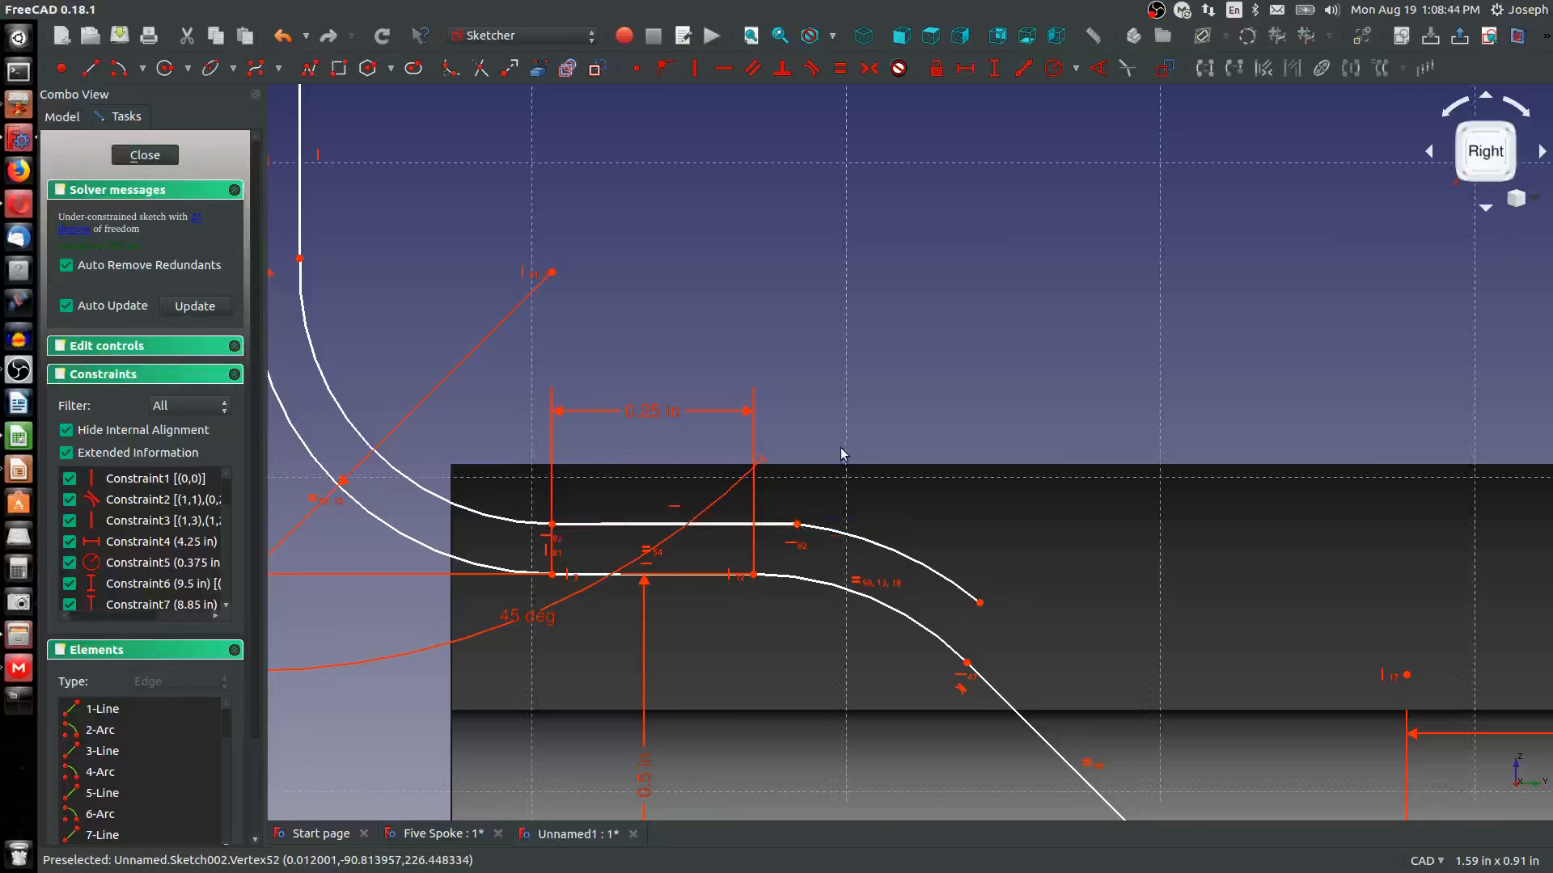
Vertically align the inner flat line's end at the slope bend with that bend's arc centre
{"action": "left_click", "coordinate": [808, 527]}
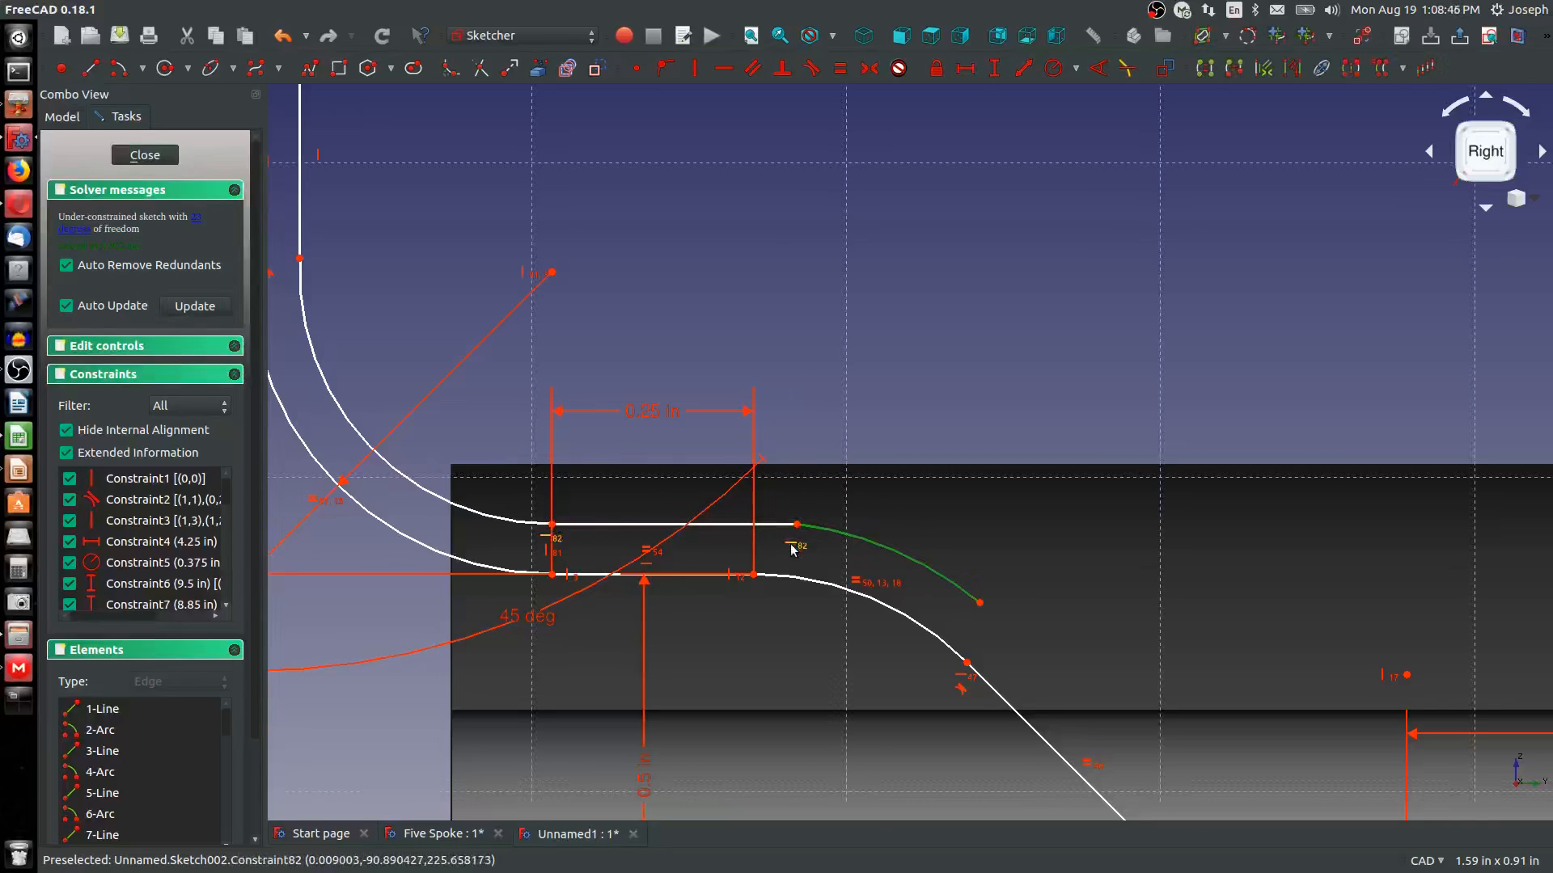
{"action": "left_click", "coordinate": [811, 313]}
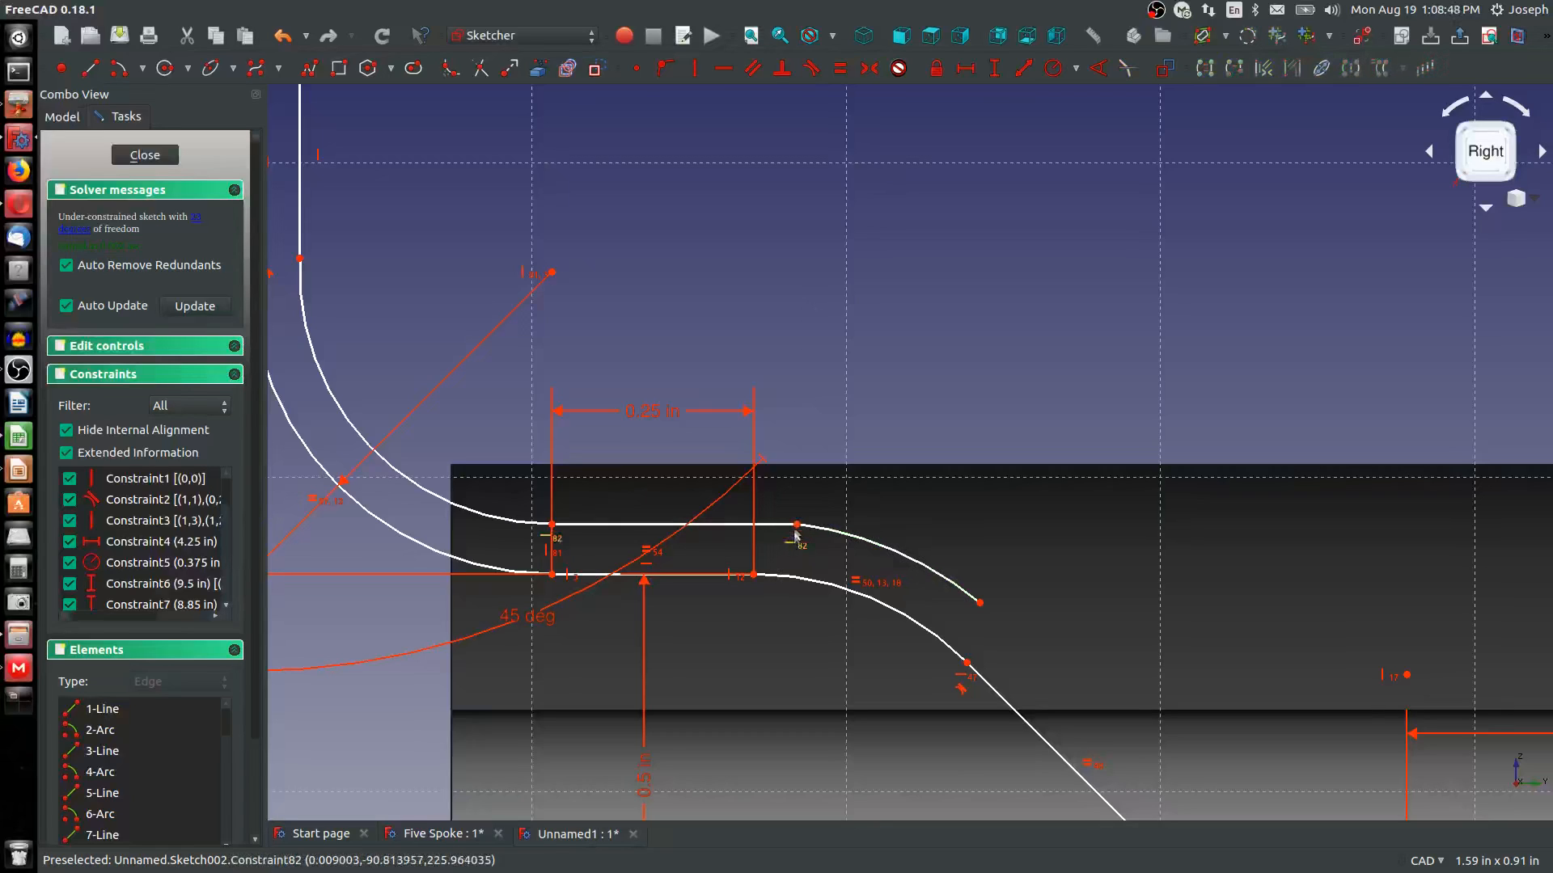
{"action": "scroll", "coordinate": [799, 524], "scroll_direction": "down", "scroll_amount": 4}
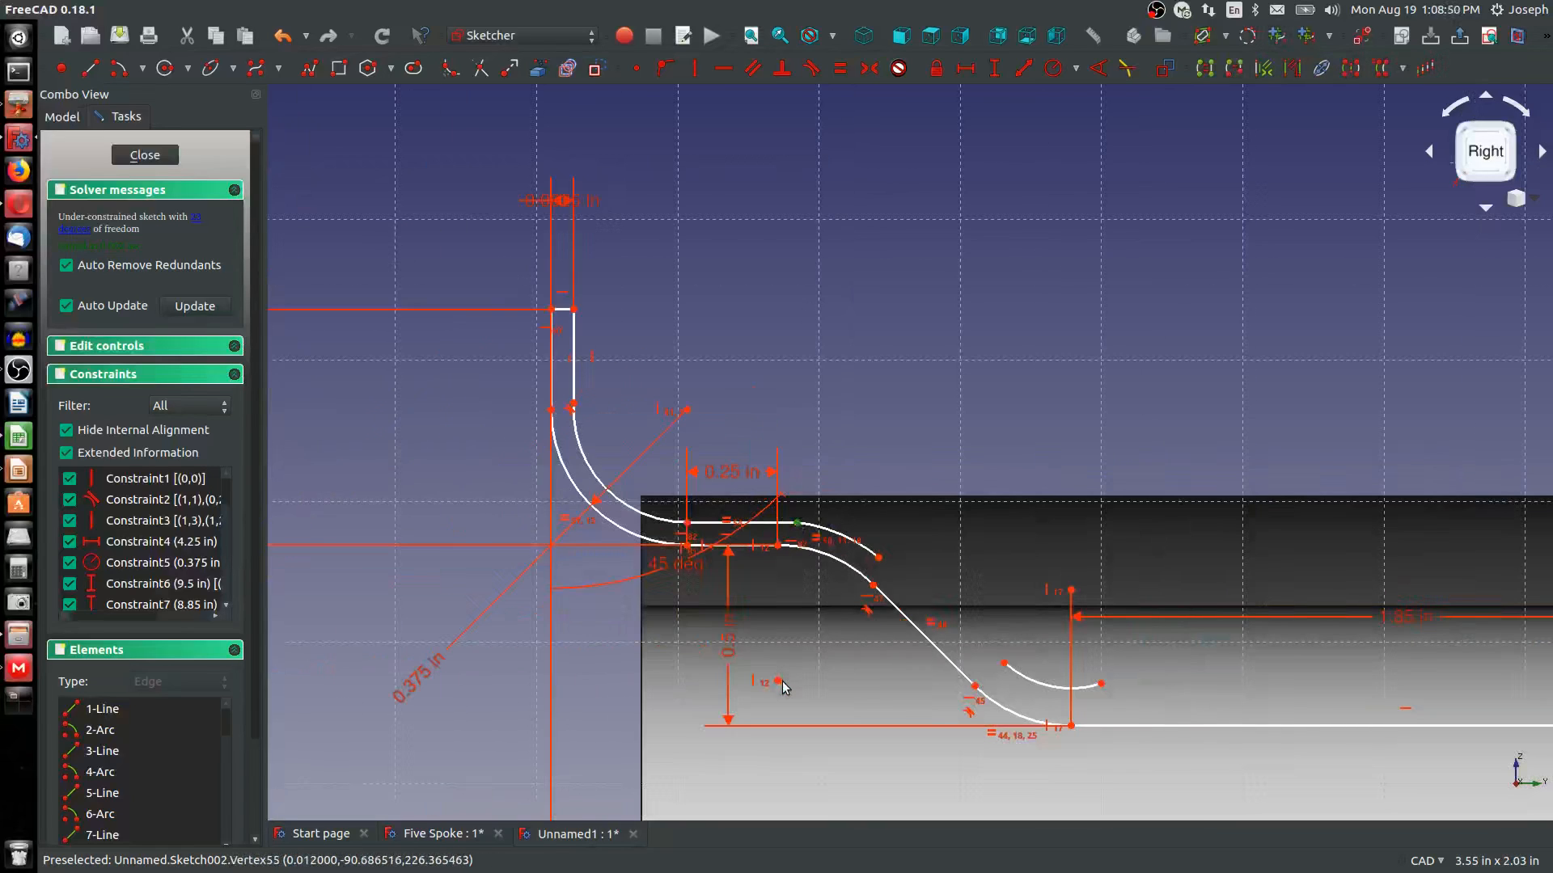
{"action": "key", "text": "v"}
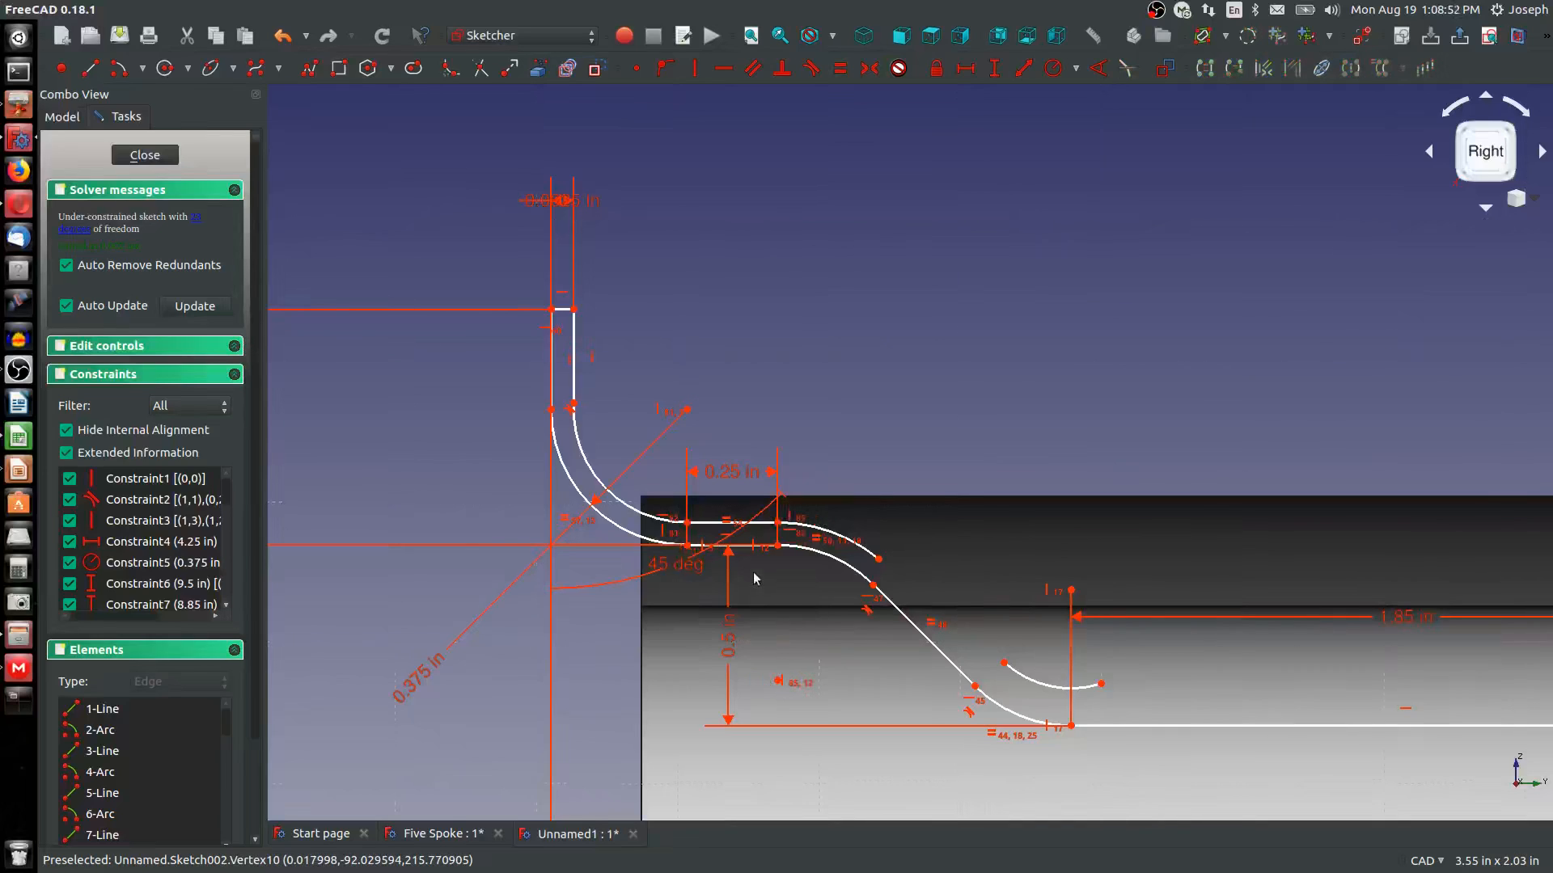
Draw a sloped line joining the left side's upper and lower inner arcs, and make it parallel to the existing sloped line
{"action": "scroll", "coordinate": [739, 546], "scroll_direction": "up", "scroll_amount": 2}
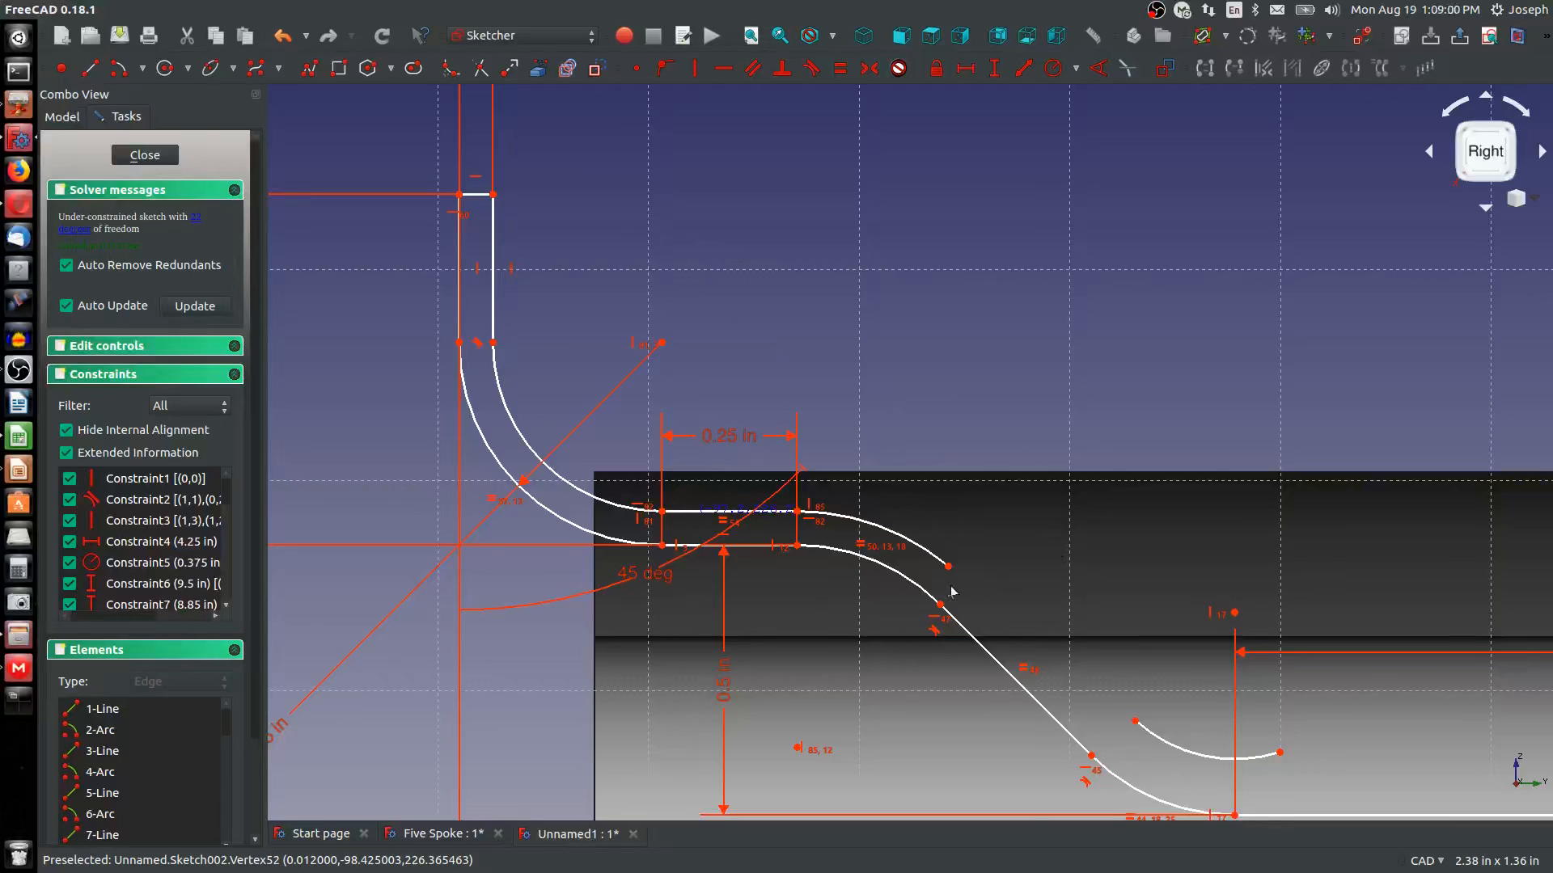
{"action": "middle_click_drag", "start_coordinate": [953, 592], "coordinate": [751, 629]}
{"action": "scroll", "coordinate": [751, 629], "scroll_direction": "up", "scroll_amount": 2}
{"action": "scroll", "coordinate": [803, 597], "scroll_direction": "down", "scroll_amount": 6}
{"action": "scroll", "coordinate": [855, 453], "scroll_direction": "up", "scroll_amount": 2}
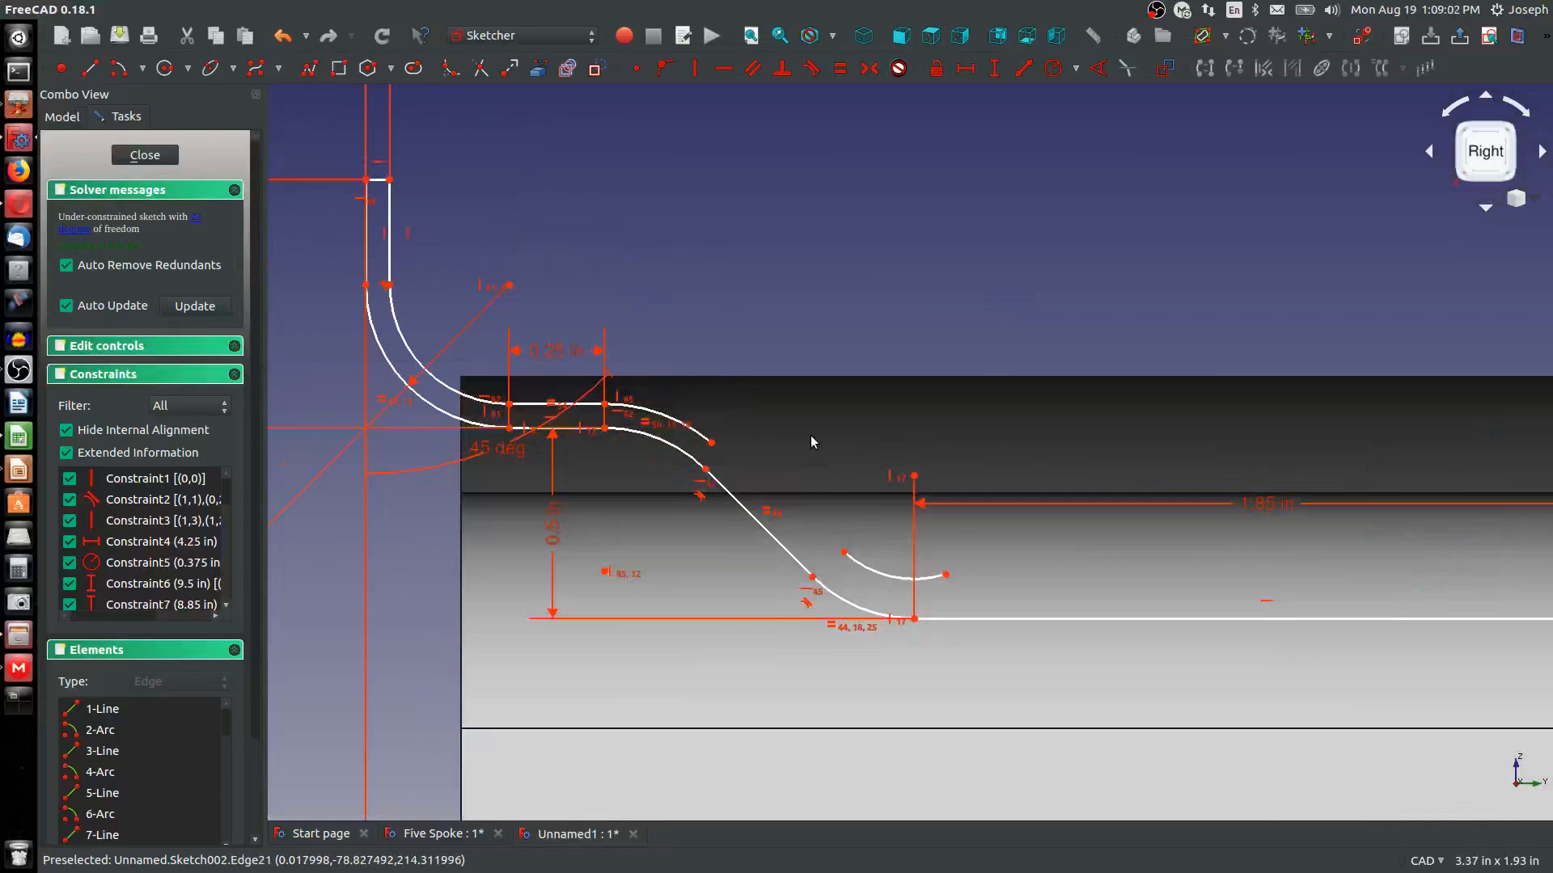
{"action": "scroll", "coordinate": [810, 435], "scroll_direction": "up", "scroll_amount": 2}
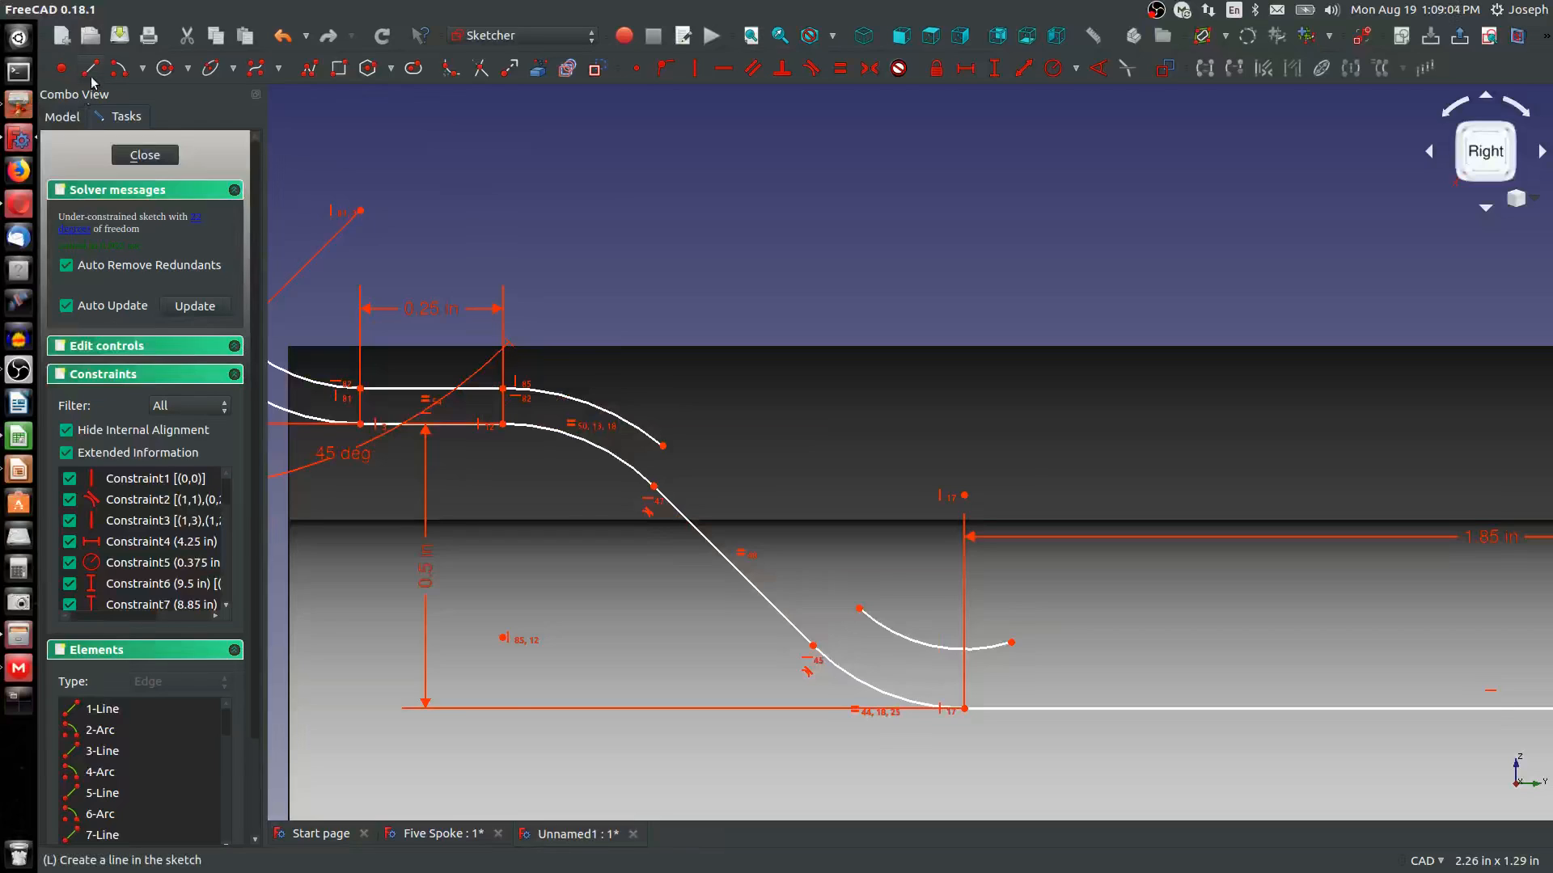
{"action": "left_click", "coordinate": [662, 445]}
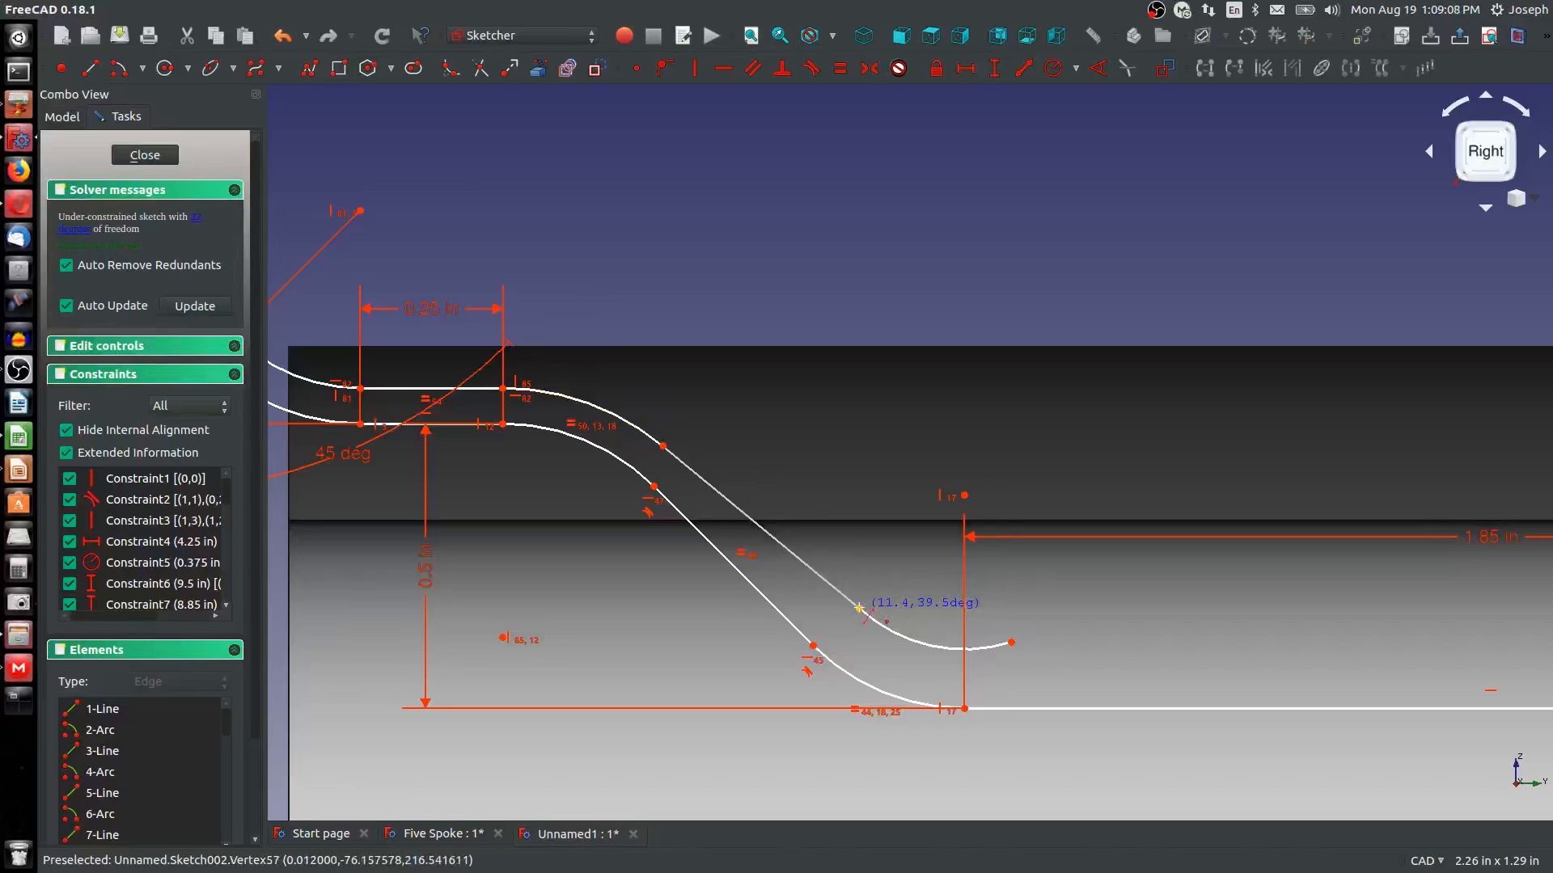
{"action": "left_click", "coordinate": [860, 609]}
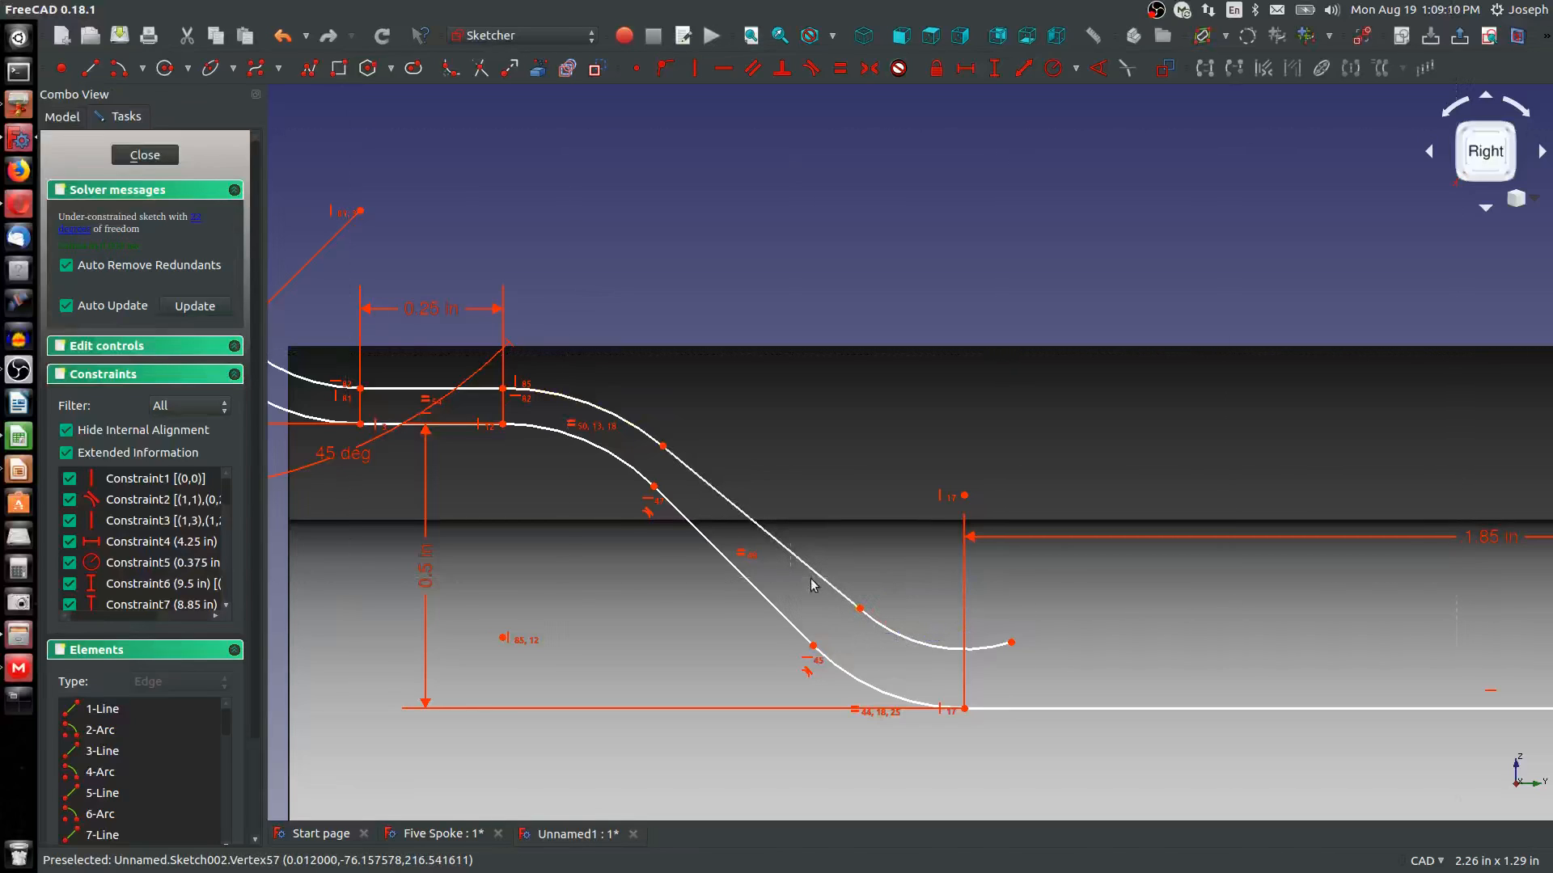
{"action": "left_click", "coordinate": [789, 550]}
{"action": "left_click", "coordinate": [732, 564]}
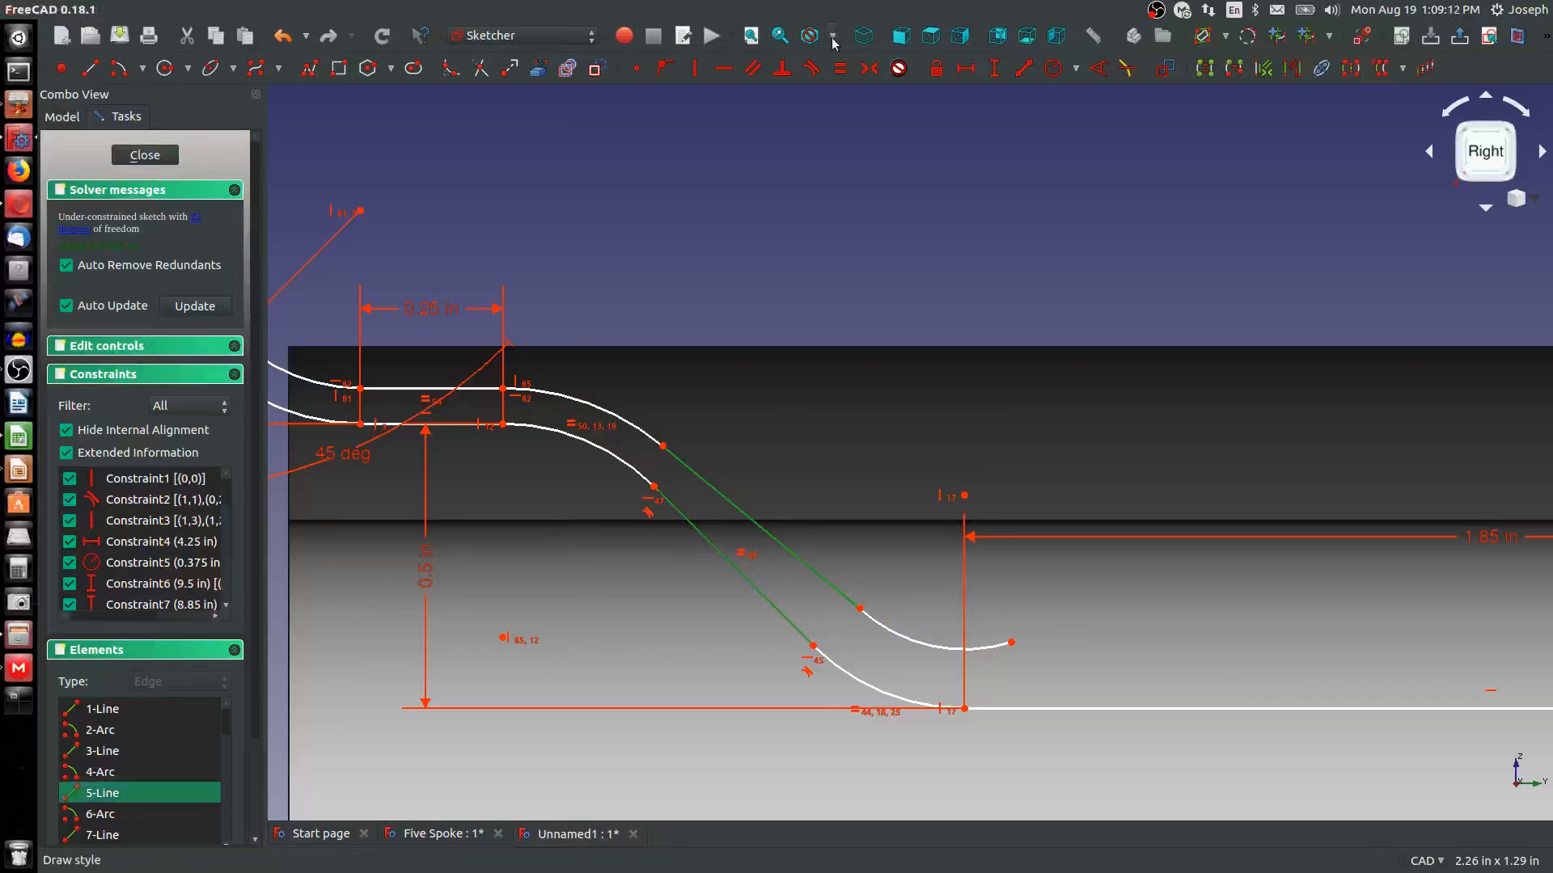
{"action": "left_click", "coordinate": [753, 67]}
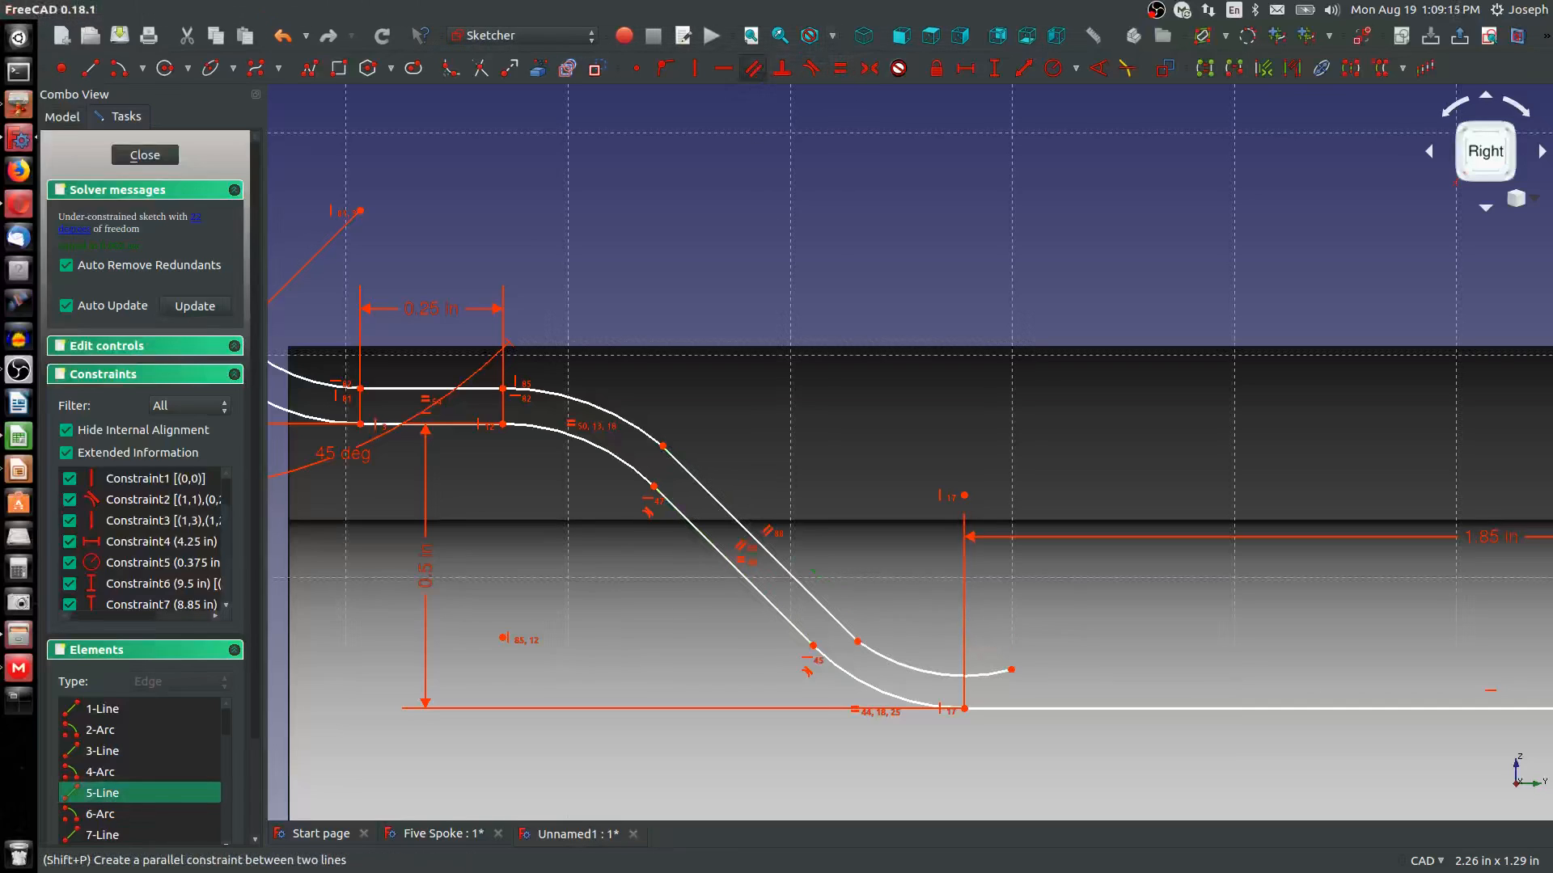
Make the new sloped line tangent to the upper inner arc
{"action": "left_click", "coordinate": [649, 444]}
{"action": "left_click", "coordinate": [648, 441]}
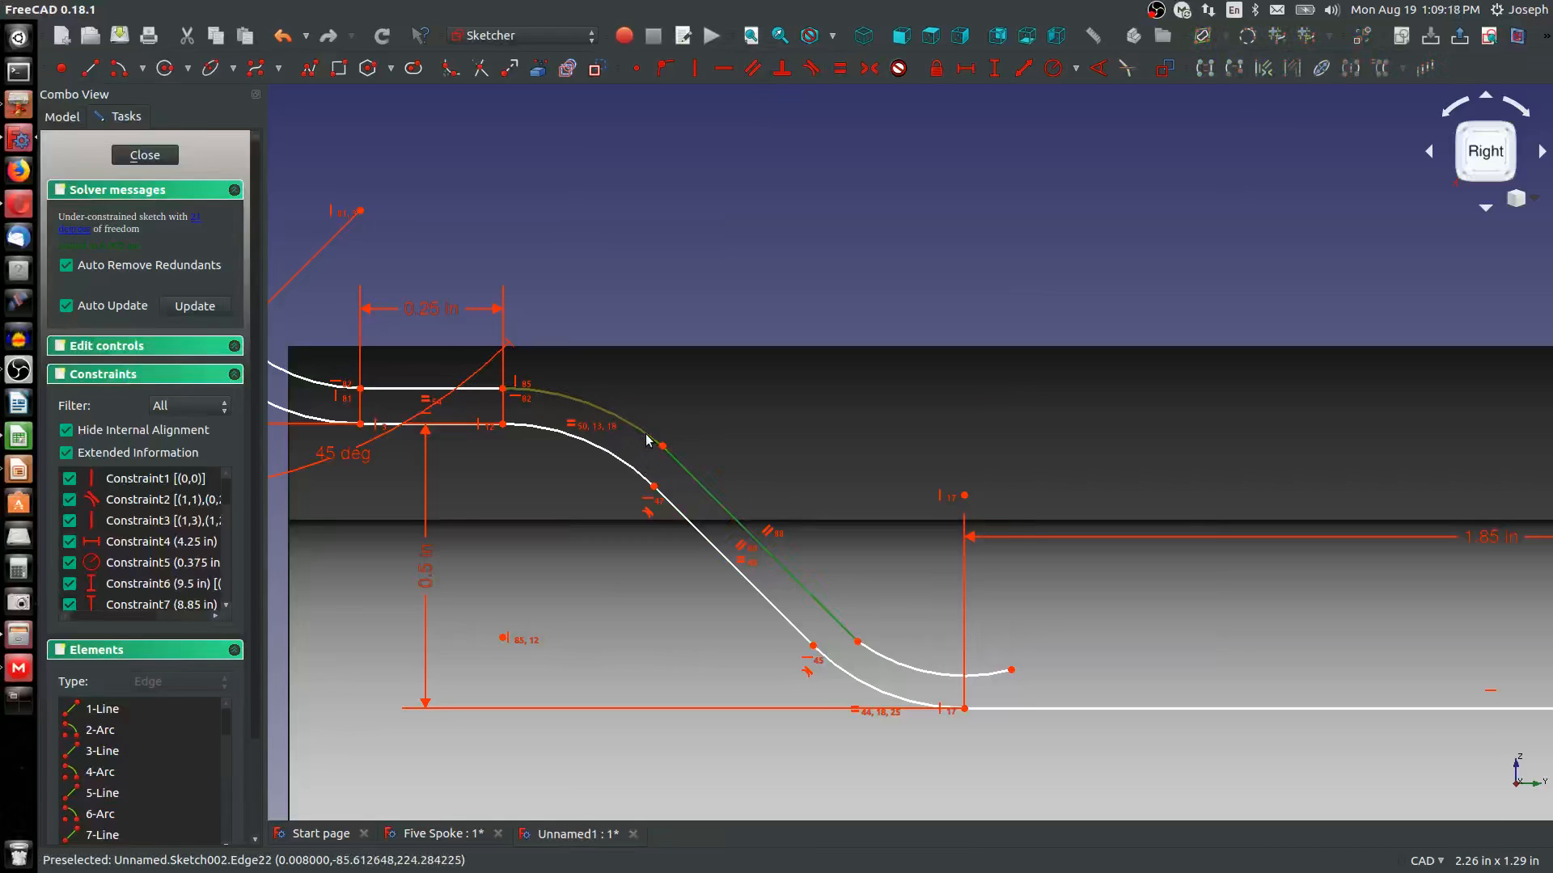
{"action": "key", "text": "t"}
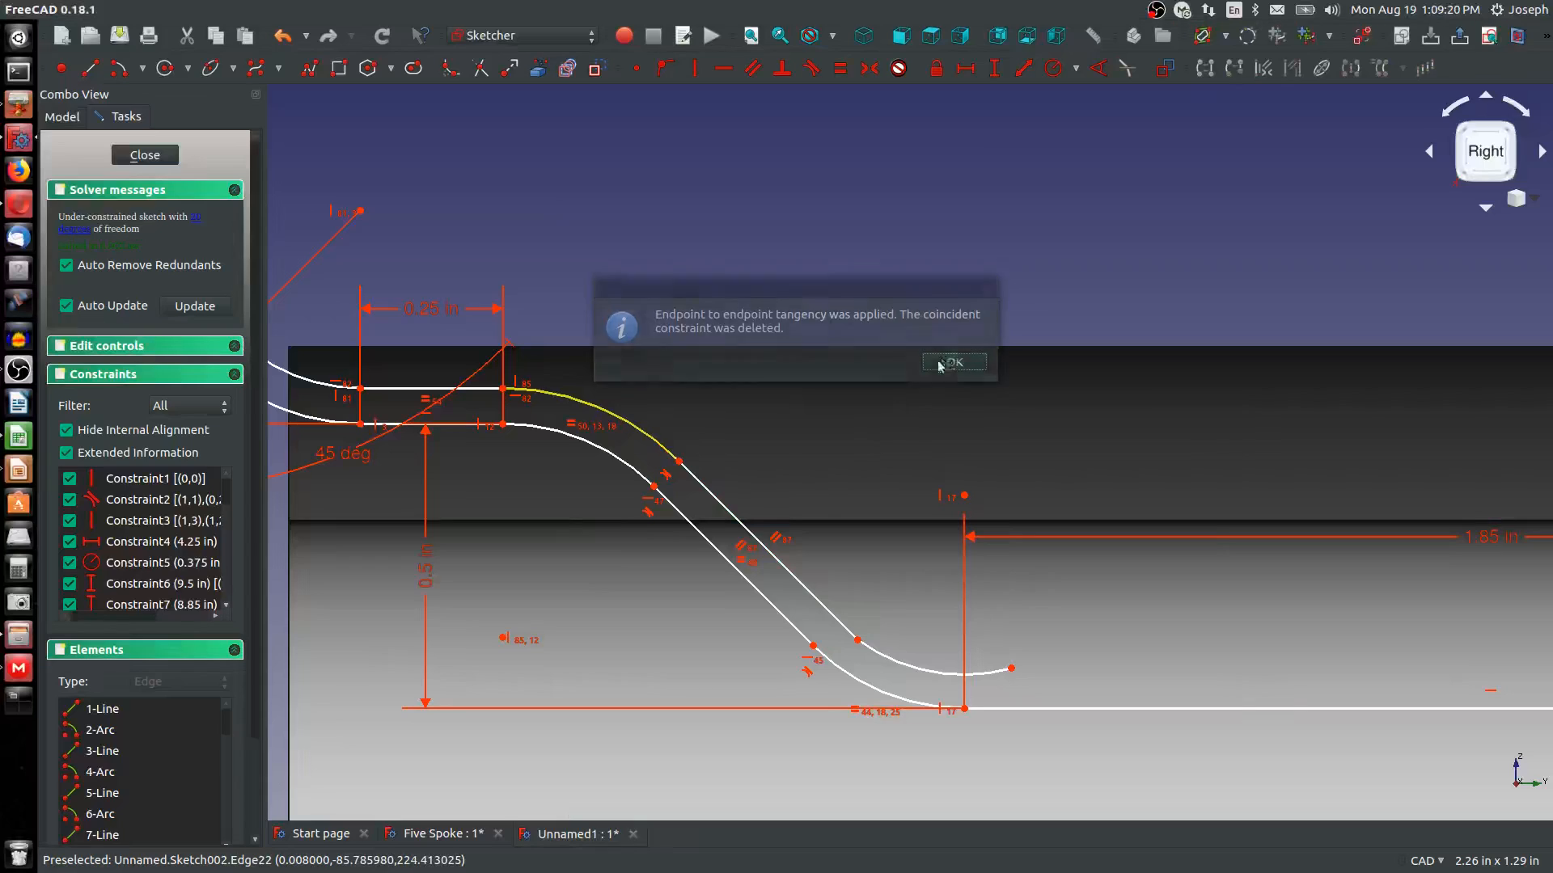
{"action": "left_click", "coordinate": [949, 362]}
Make the sloped line tangent to the lower inner arc, and align that arc's free end vertically with its centre
{"action": "left_click", "coordinate": [823, 604]}
{"action": "left_click", "coordinate": [887, 658]}
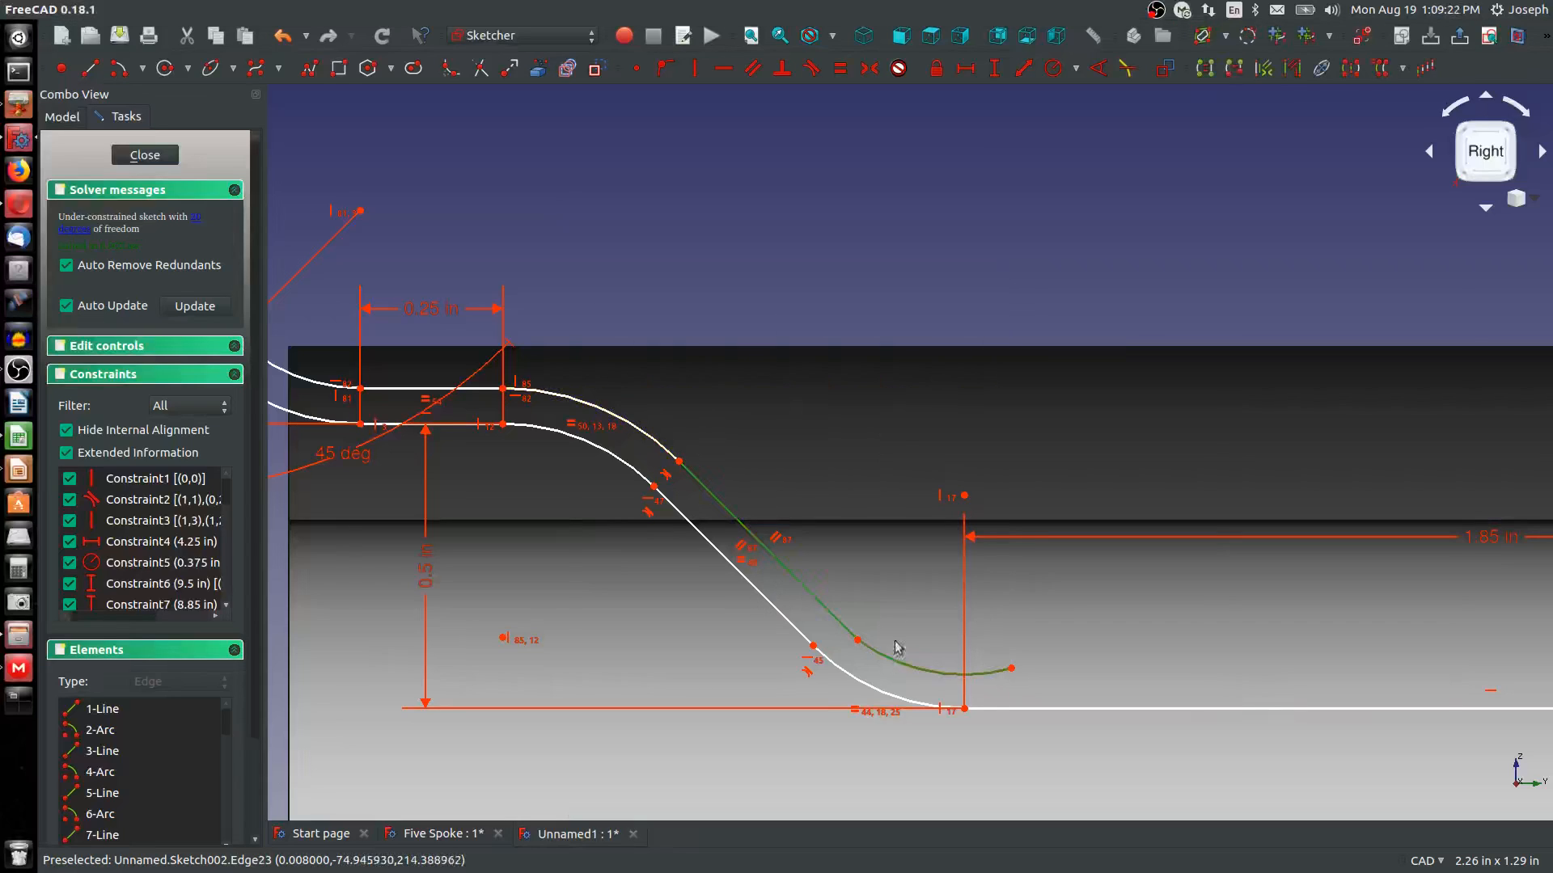
{"action": "key", "text": "t"}
{"action": "left_click", "coordinate": [952, 361]}
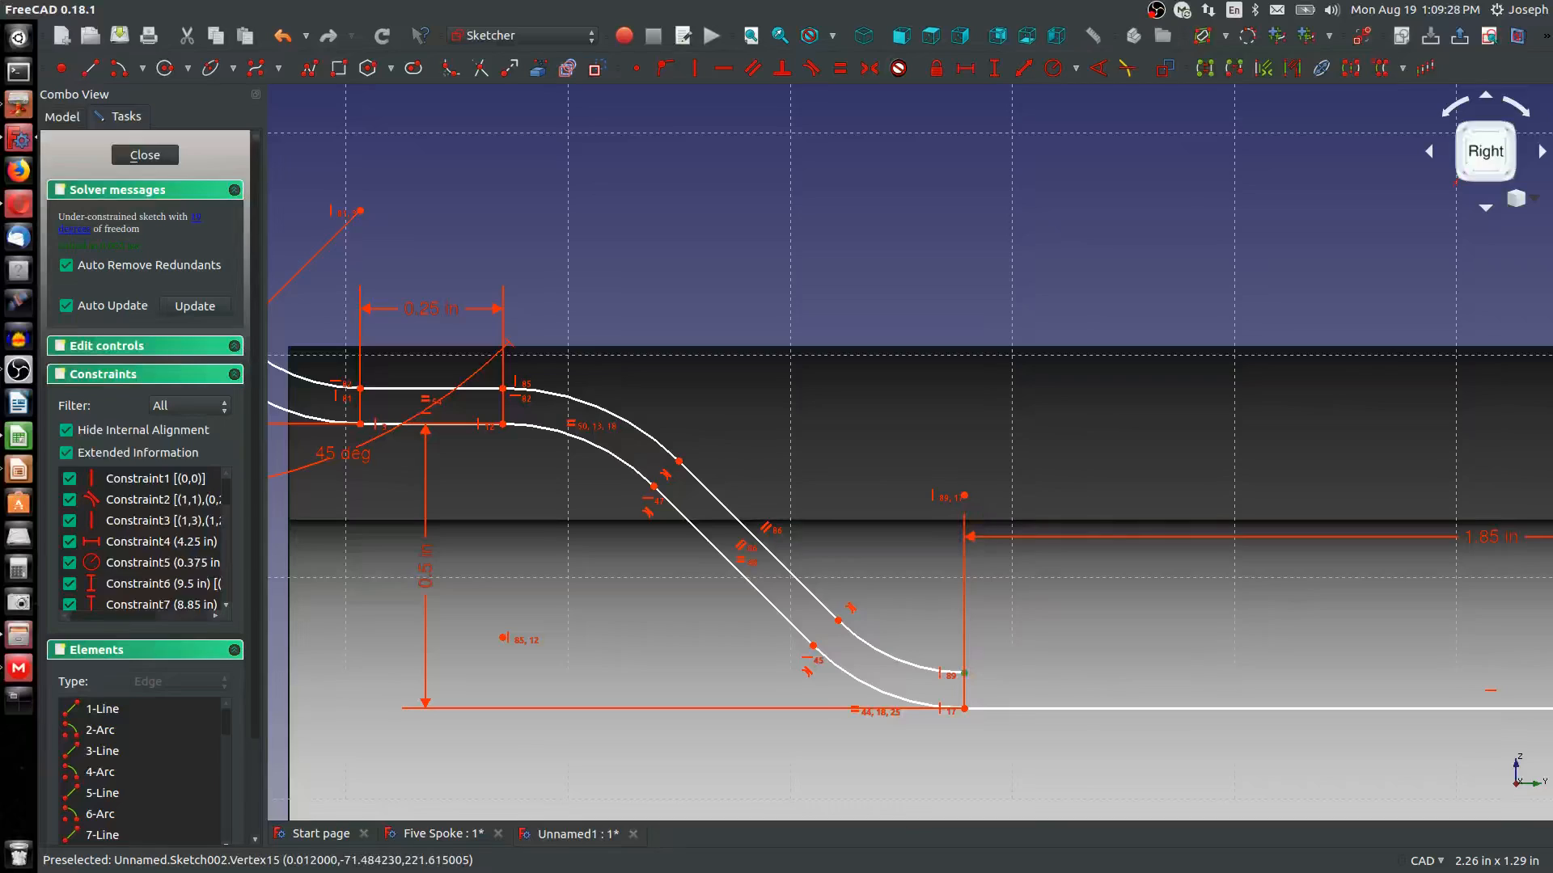
Test the lower inner arc's end for movement, and highlight the sketch's under-constrained elements
{"action": "left_click", "coordinate": [966, 675]}
{"action": "mouse_move", "coordinate": [965, 653]}
{"action": "left_mouse_down"}
{"action": "mouse_move", "coordinate": [981, 605]}
{"action": "mouse_move", "coordinate": [961, 653]}
{"action": "left_mouse_up"}
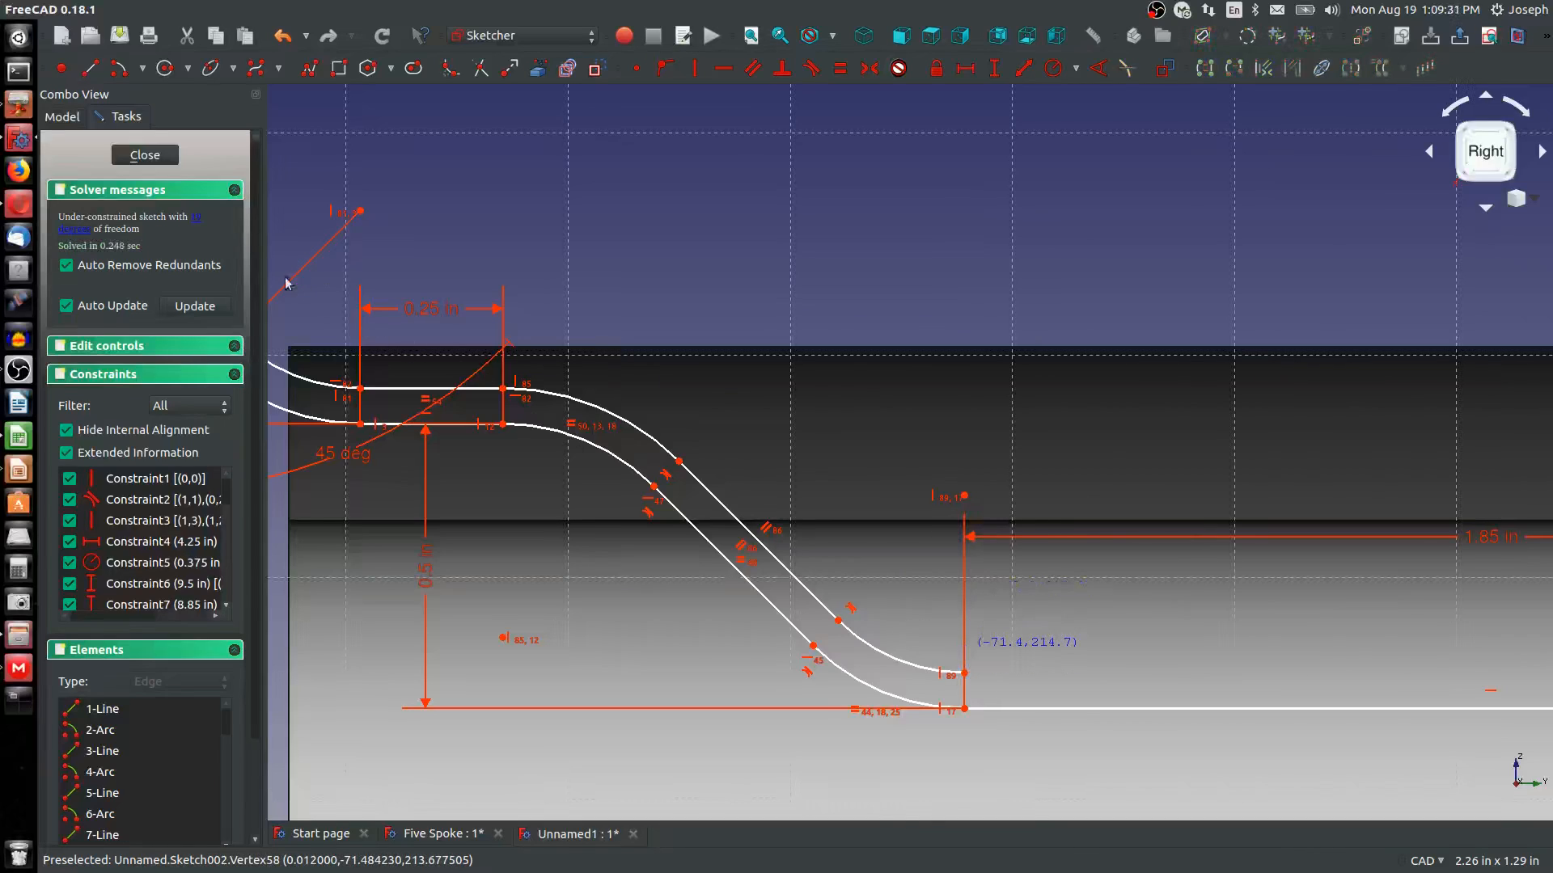
{"action": "left_click", "coordinate": [71, 233]}
{"action": "scroll", "coordinate": [847, 532], "scroll_direction": "down", "scroll_amount": 4}
{"action": "scroll", "coordinate": [611, 426], "scroll_direction": "up", "scroll_amount": 4}
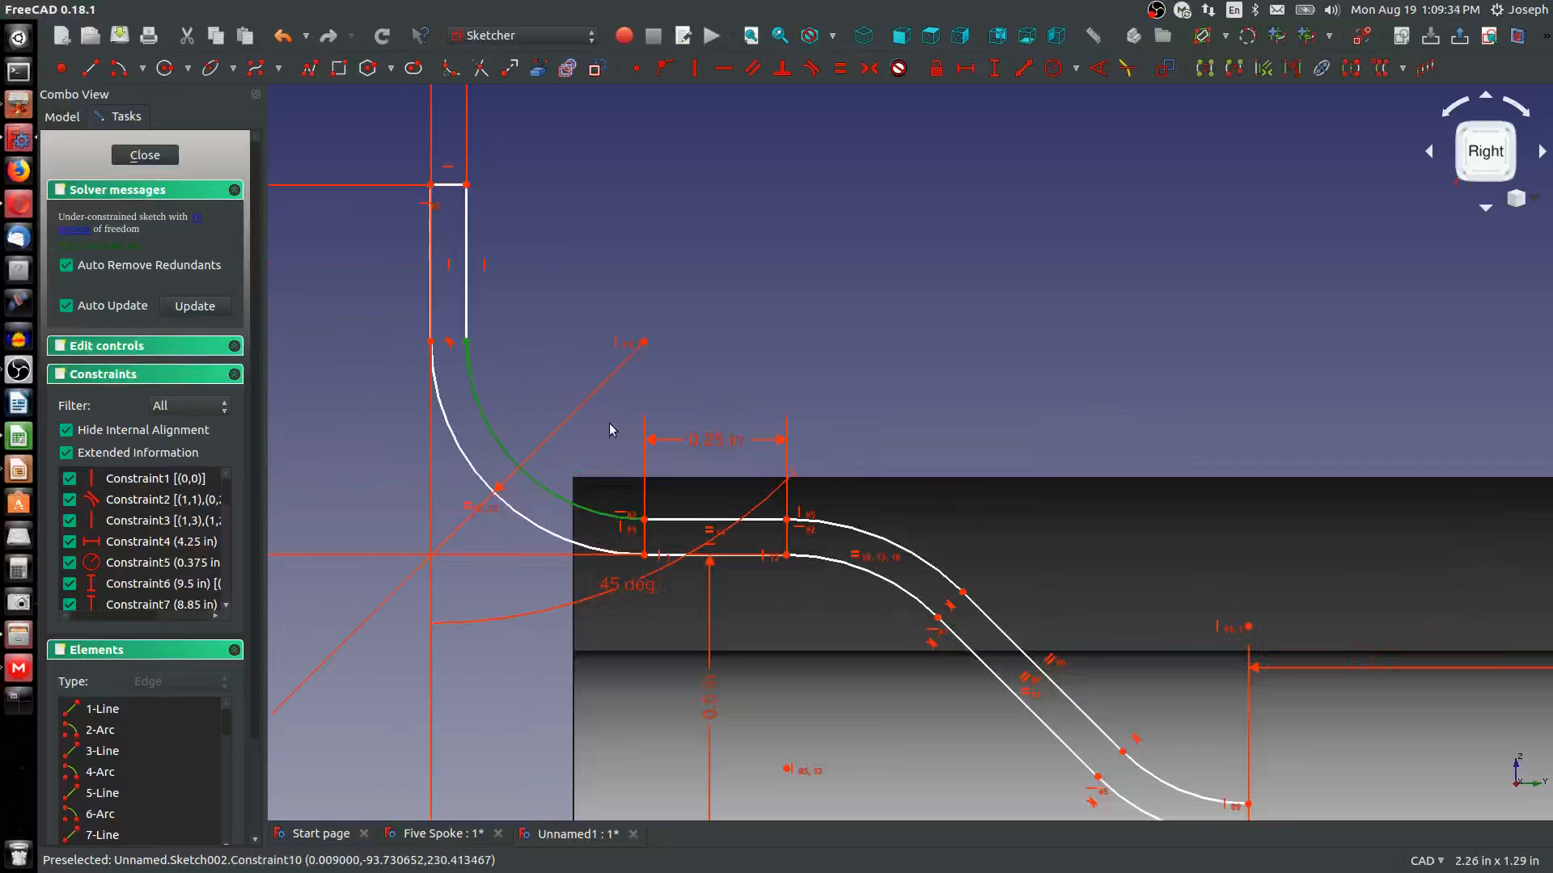
Test the upper end of the left side's large inner arc for movement, and align it horizontally with the arc's centre
{"action": "left_click", "coordinate": [544, 331]}
{"action": "left_click_drag", "start_coordinate": [467, 341], "coordinate": [490, 234]}
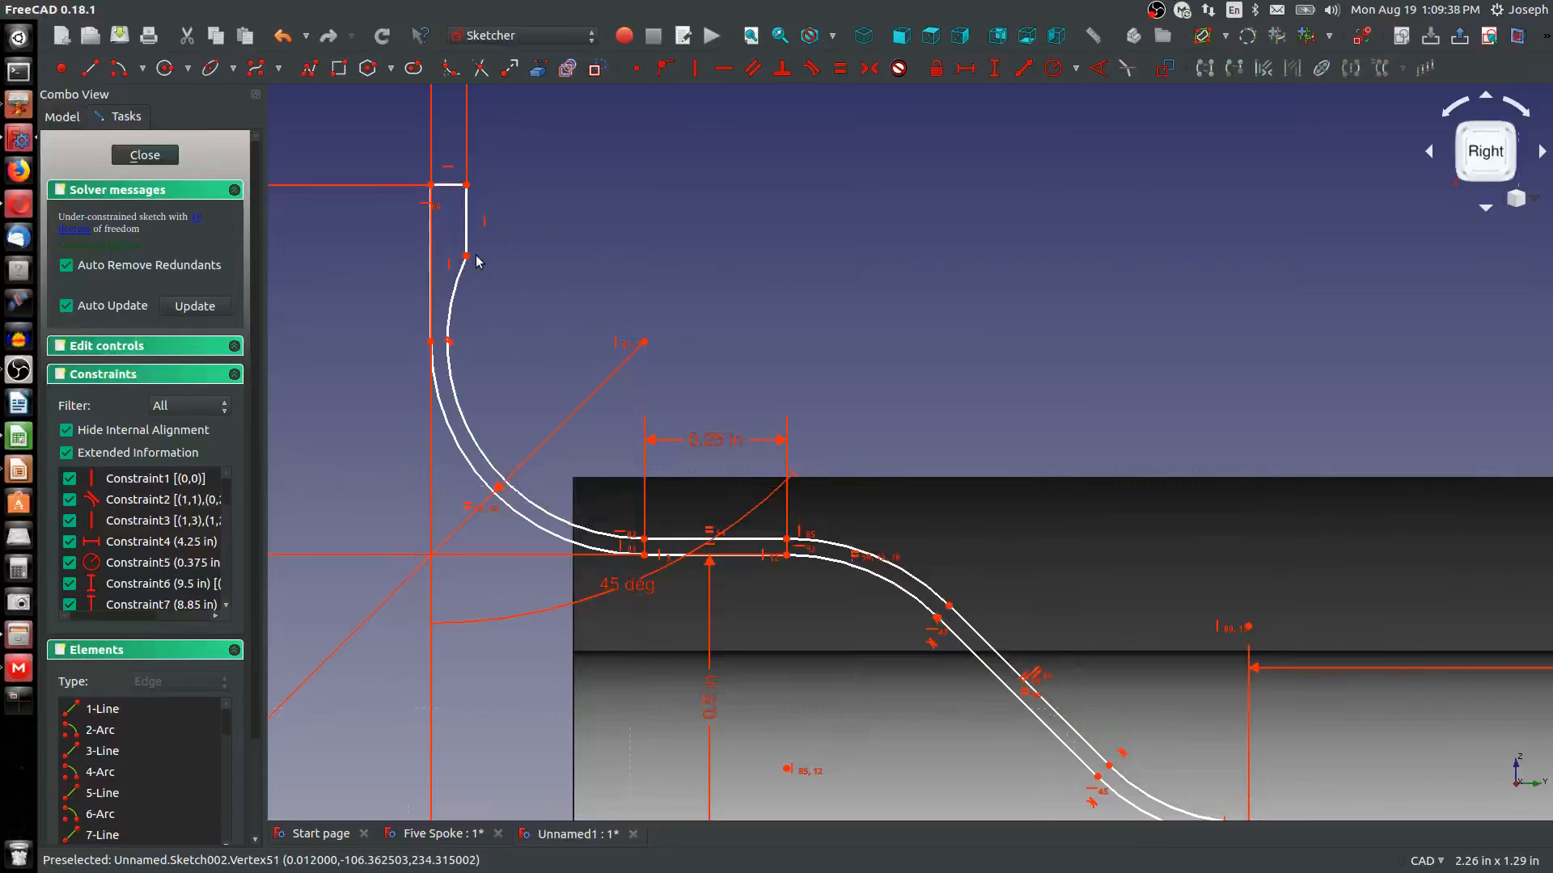
{"action": "left_click", "coordinate": [466, 257]}
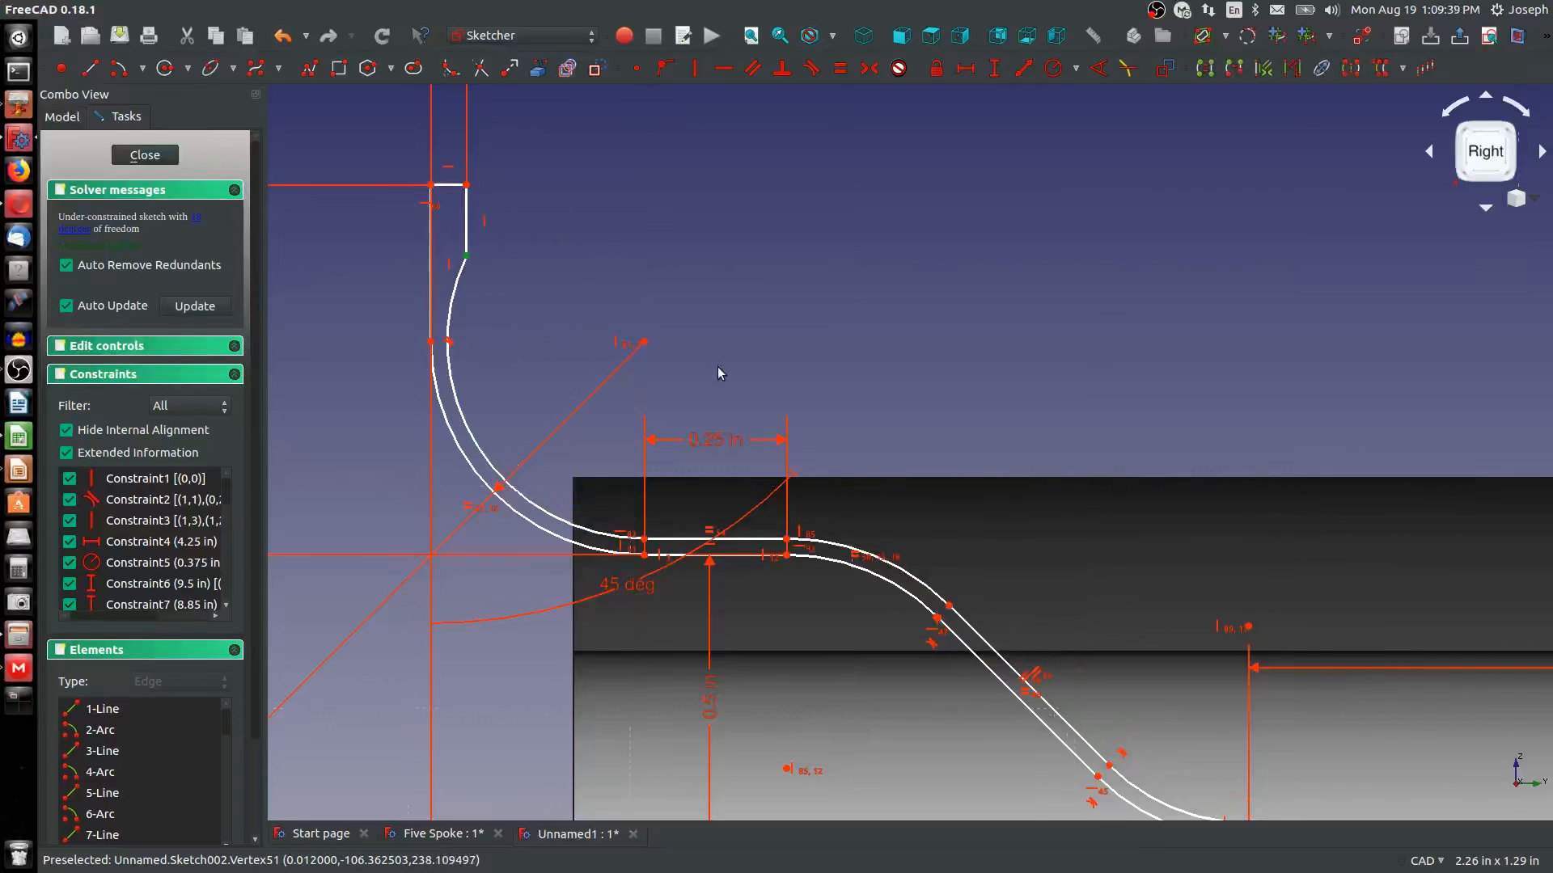
{"action": "left_click", "coordinate": [646, 344]}
{"action": "key", "text": "h"}
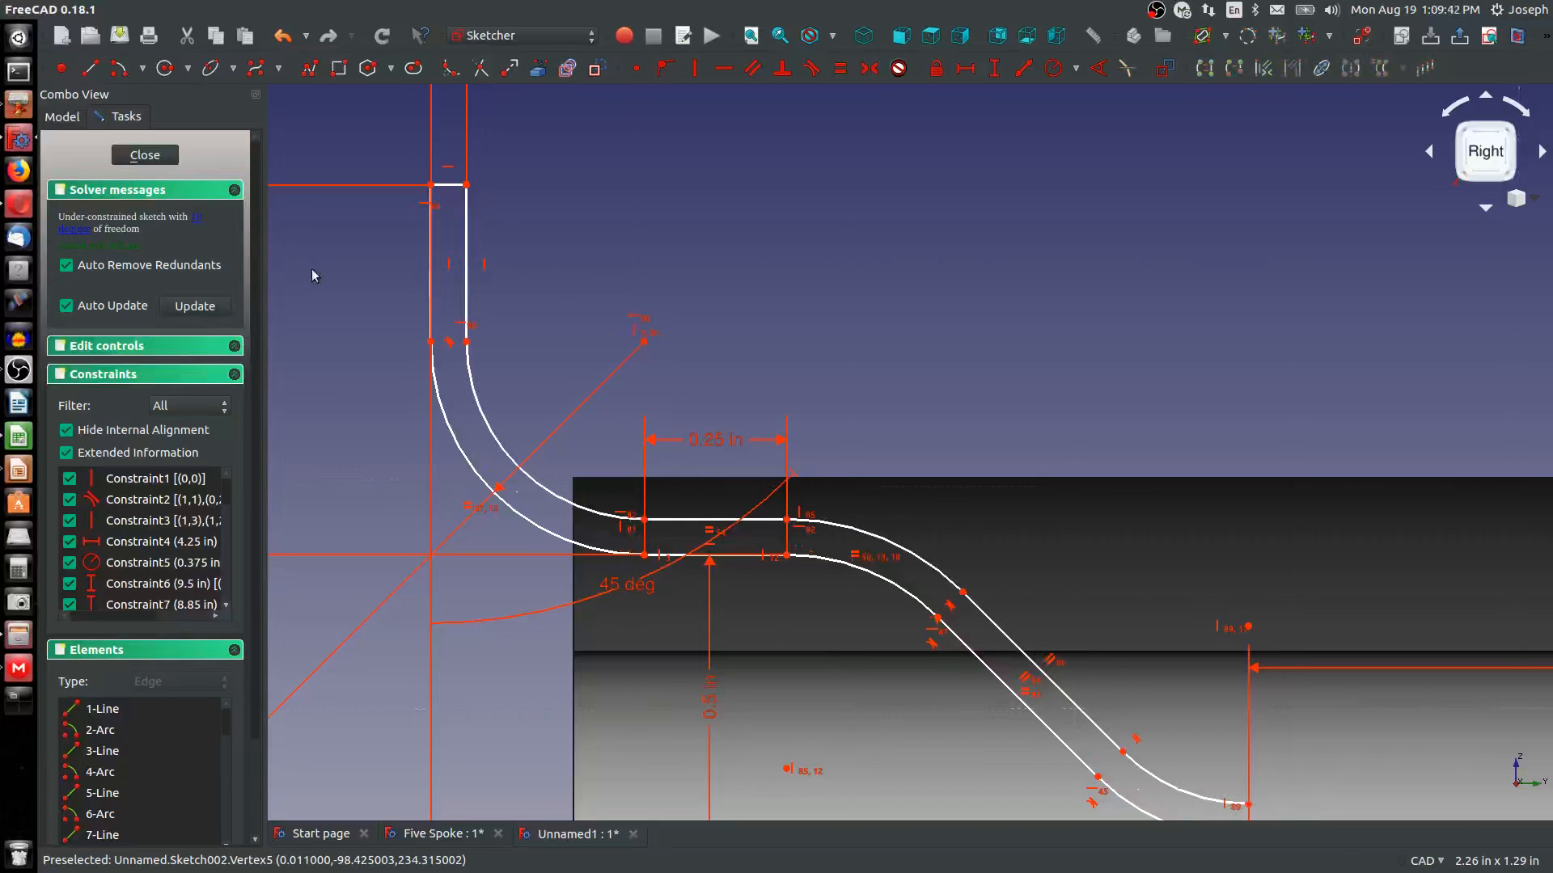
Align the outer ends of the two inner arcs at the left-hand step vertically with their respective centres
{"action": "middle_click_drag", "start_coordinate": [1015, 499], "coordinate": [347, 174]}
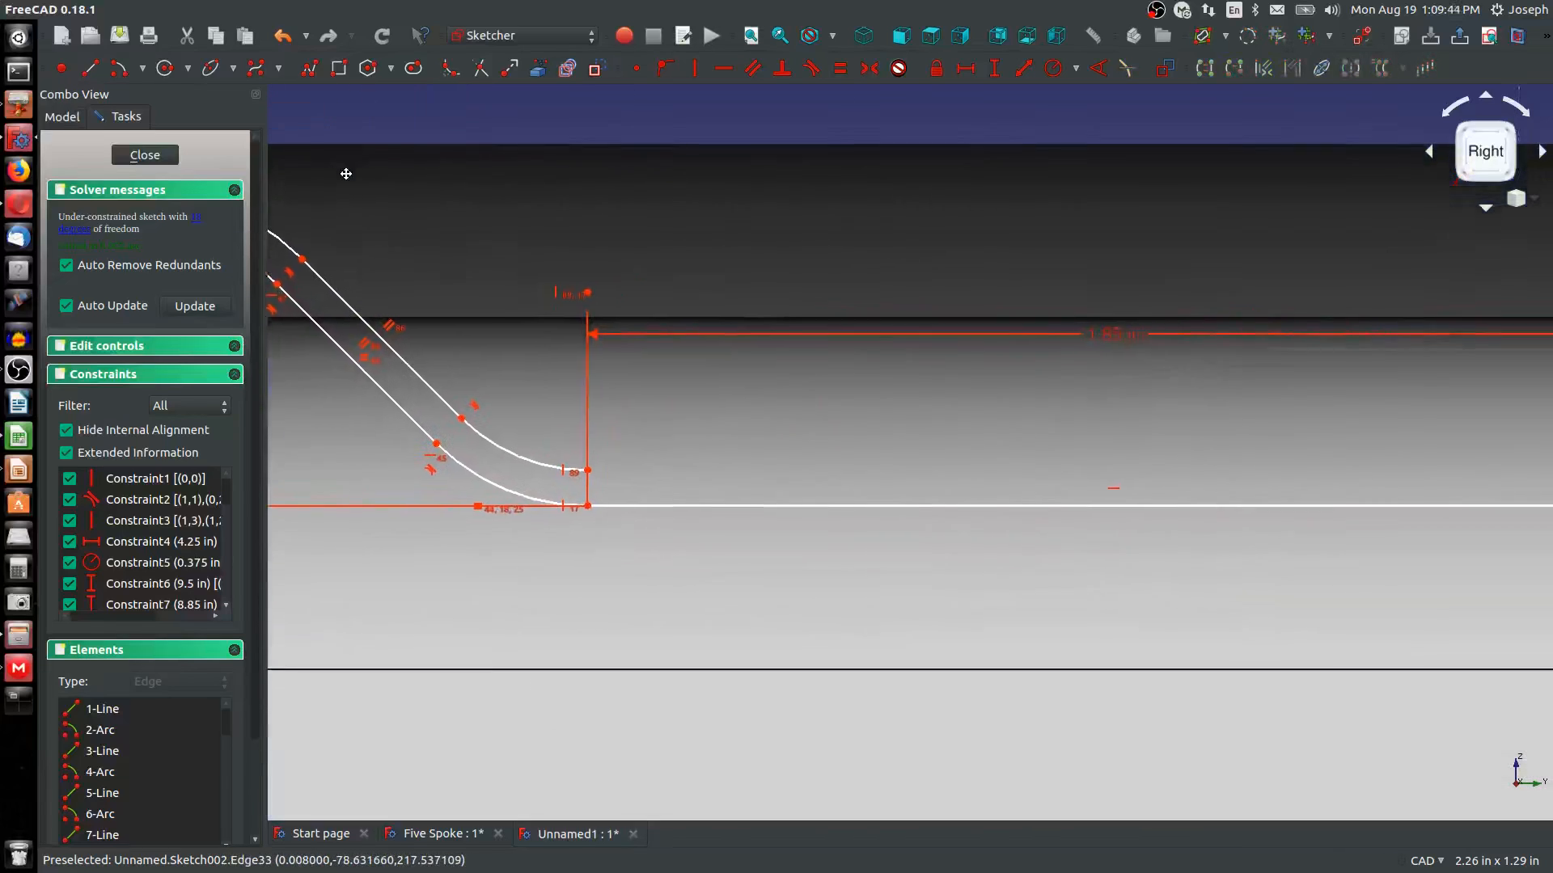
{"action": "scroll", "coordinate": [378, 219], "scroll_direction": "down", "scroll_amount": 5}
{"action": "scroll", "coordinate": [567, 297], "scroll_direction": "up", "scroll_amount": 4}
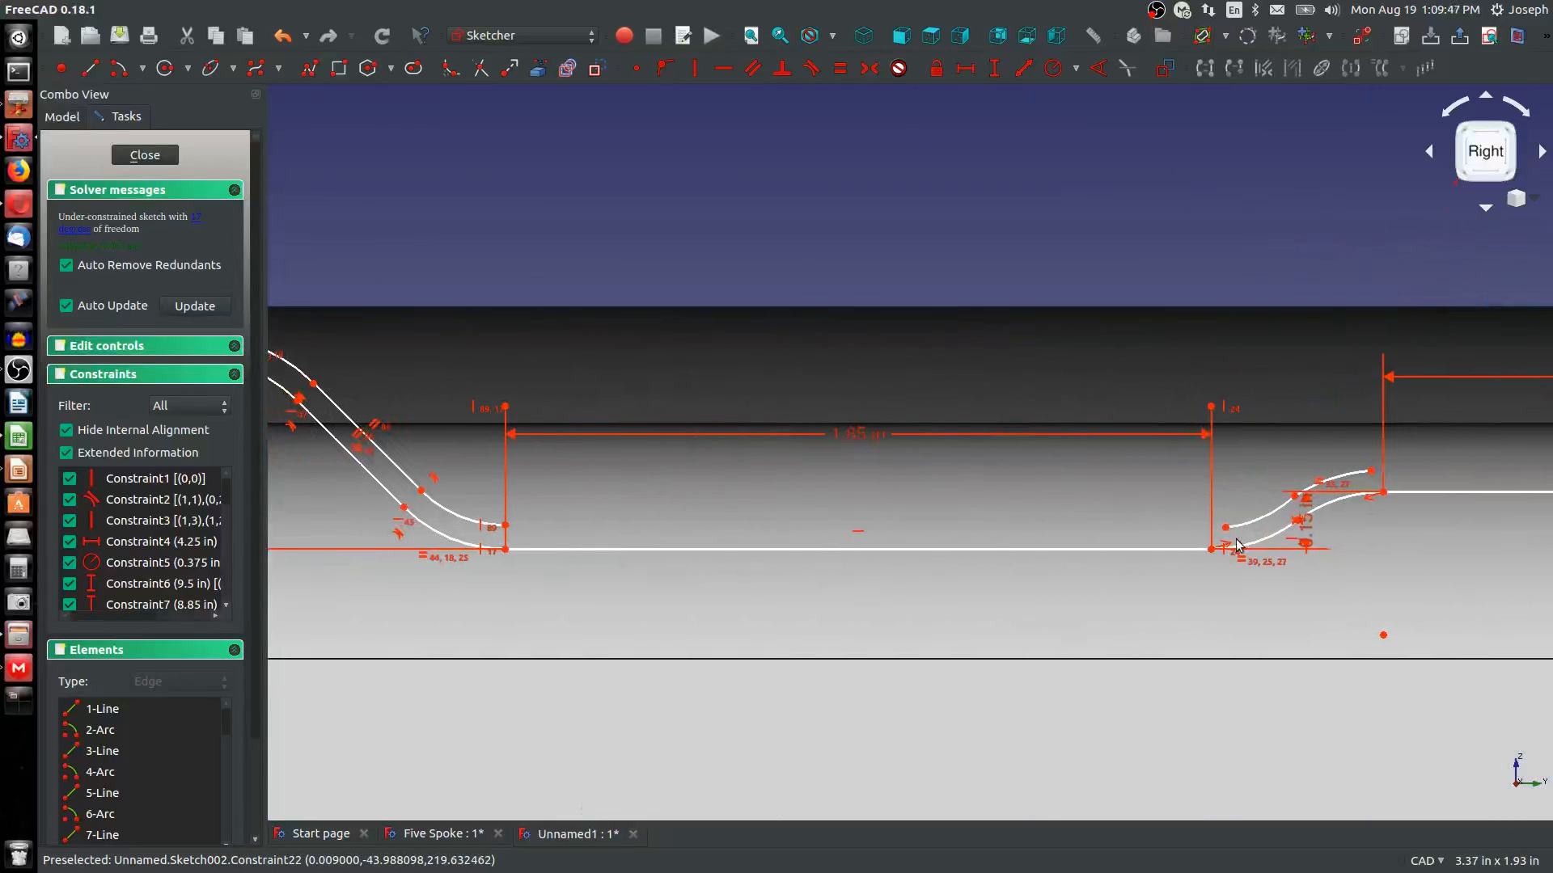
{"action": "left_click", "coordinate": [1225, 527]}
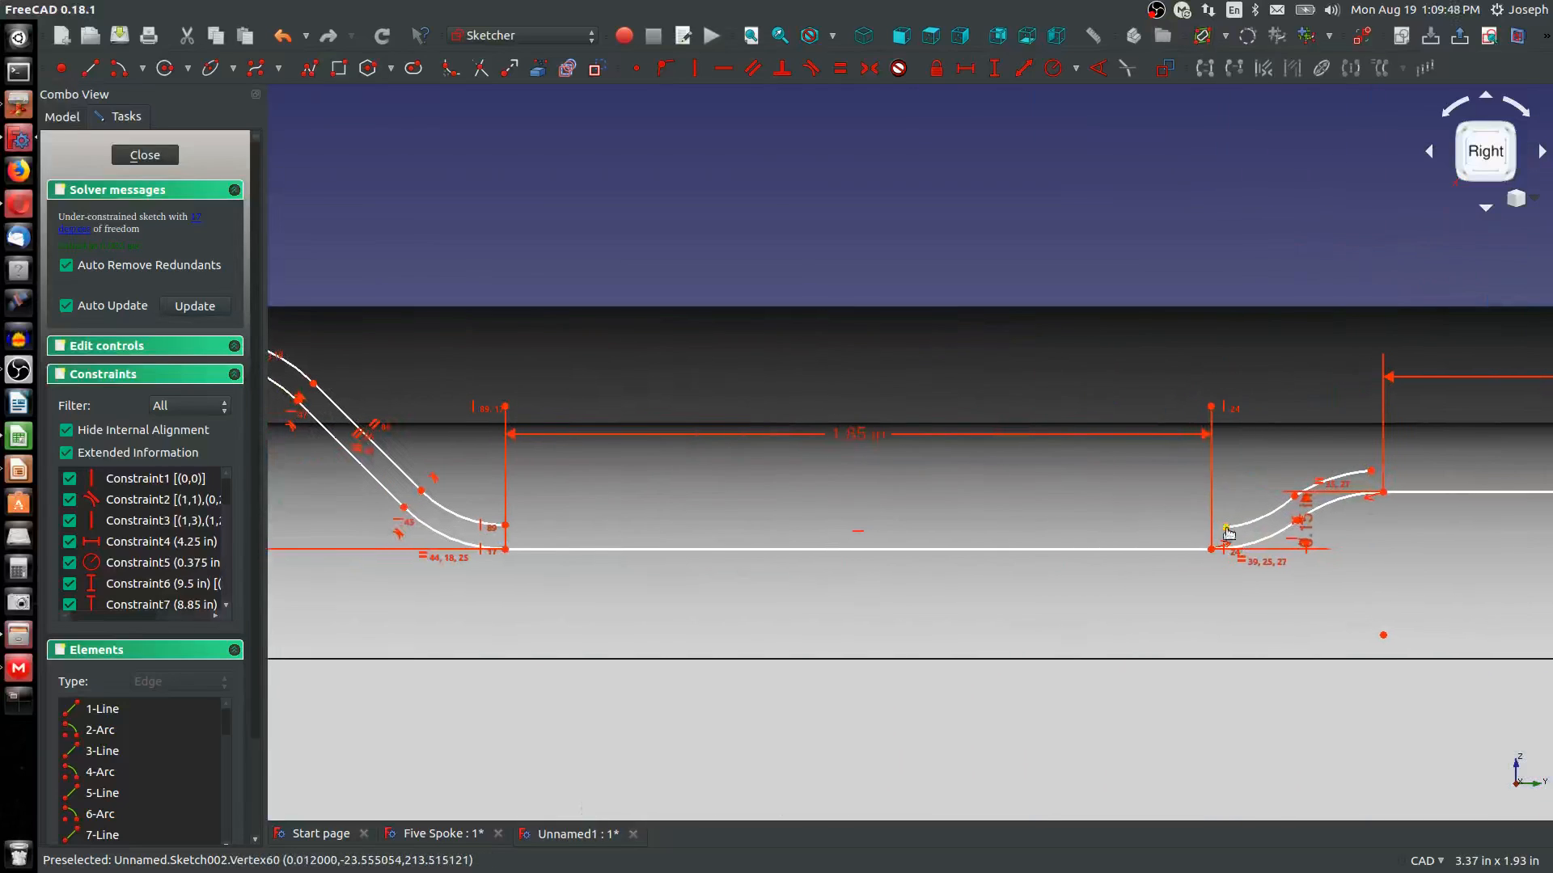
{"action": "left_click", "coordinate": [1212, 408]}
{"action": "key", "text": "v"}
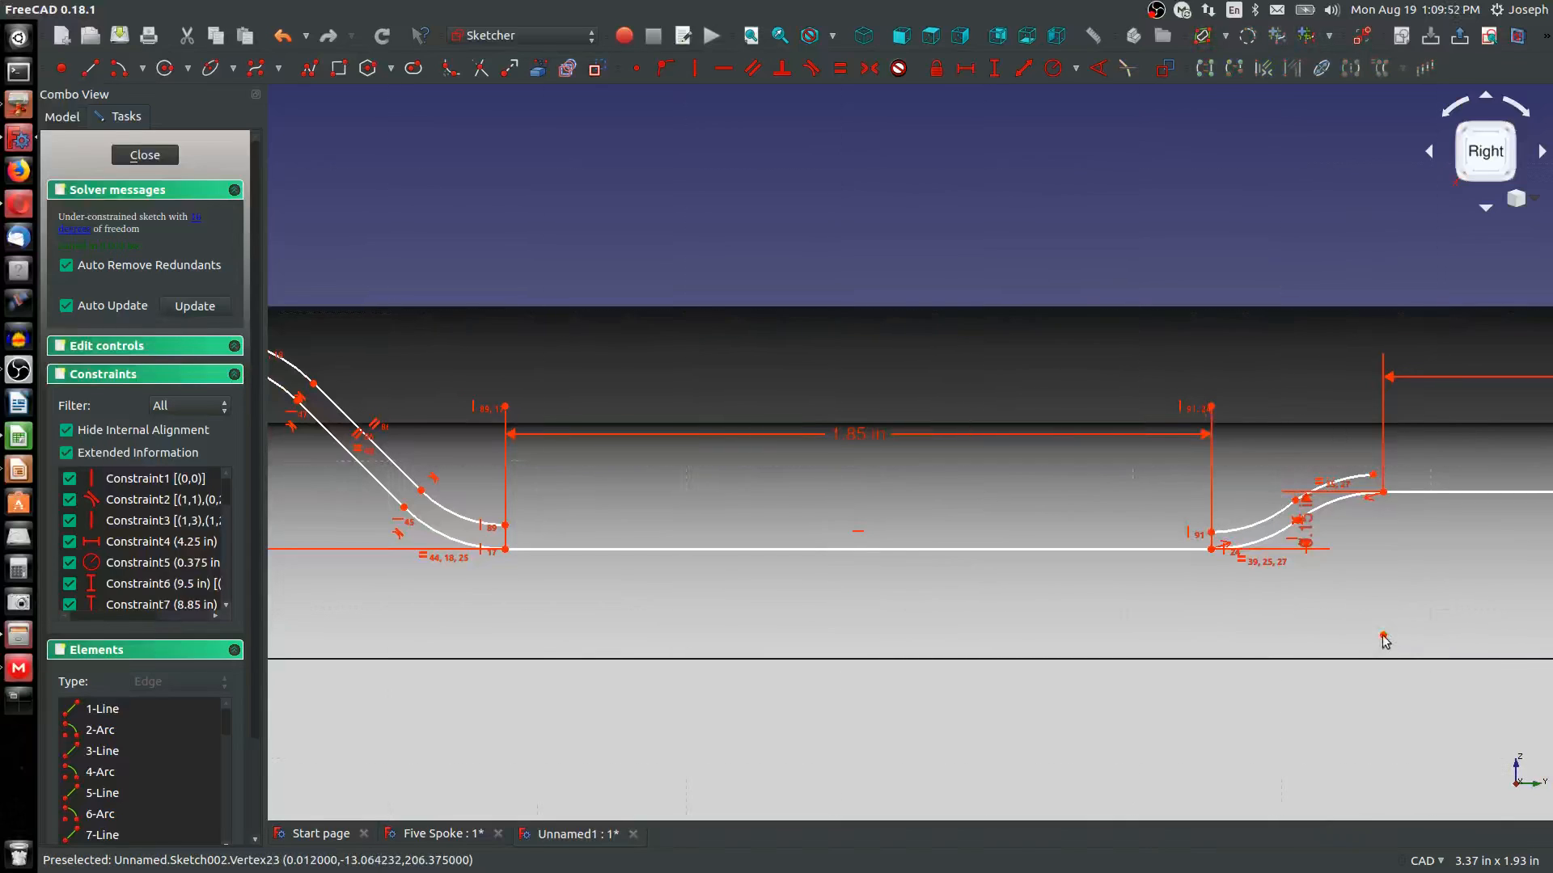
{"action": "left_click", "coordinate": [1371, 496]}
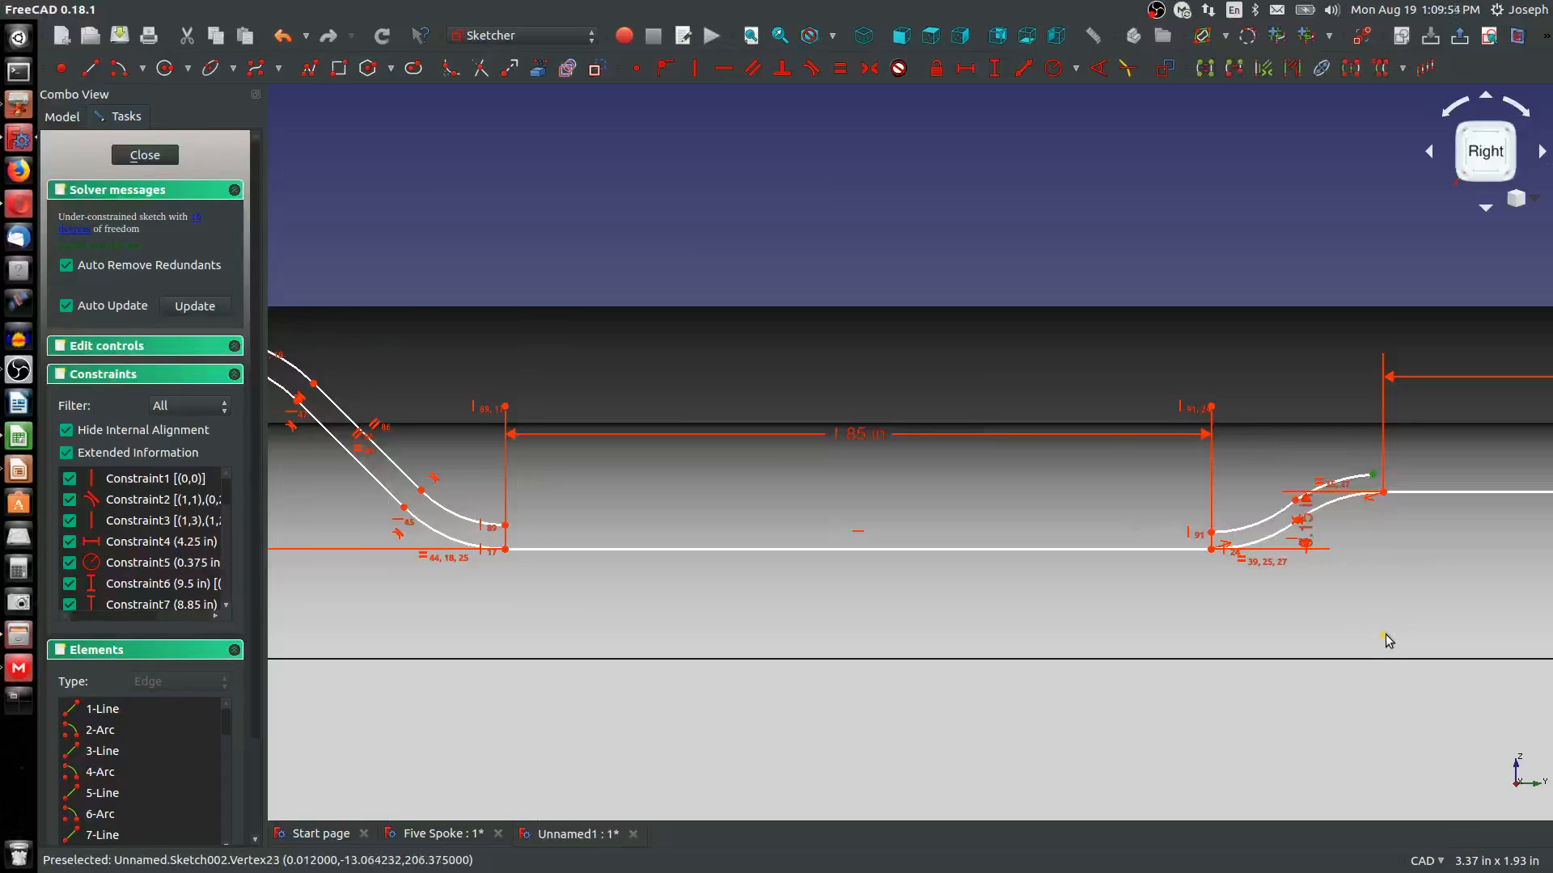
{"action": "left_click", "coordinate": [1383, 635]}
{"action": "key", "text": "v"}
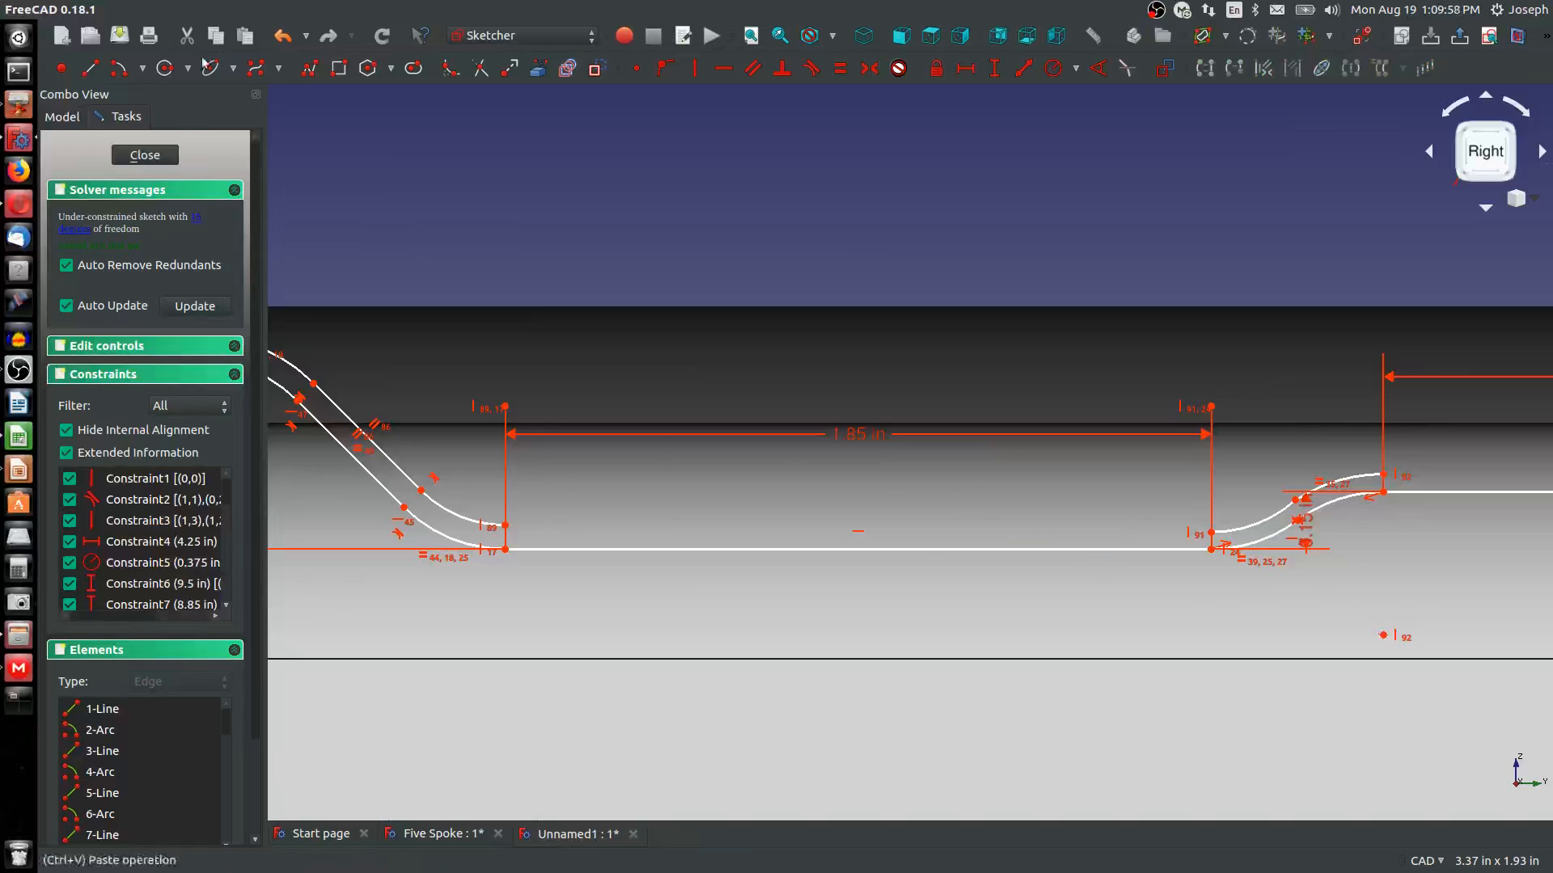
Draw a horizontal inner line across the left channel, joining the facing ends of its two lower inner arcs
{"action": "left_click", "coordinate": [114, 69]}
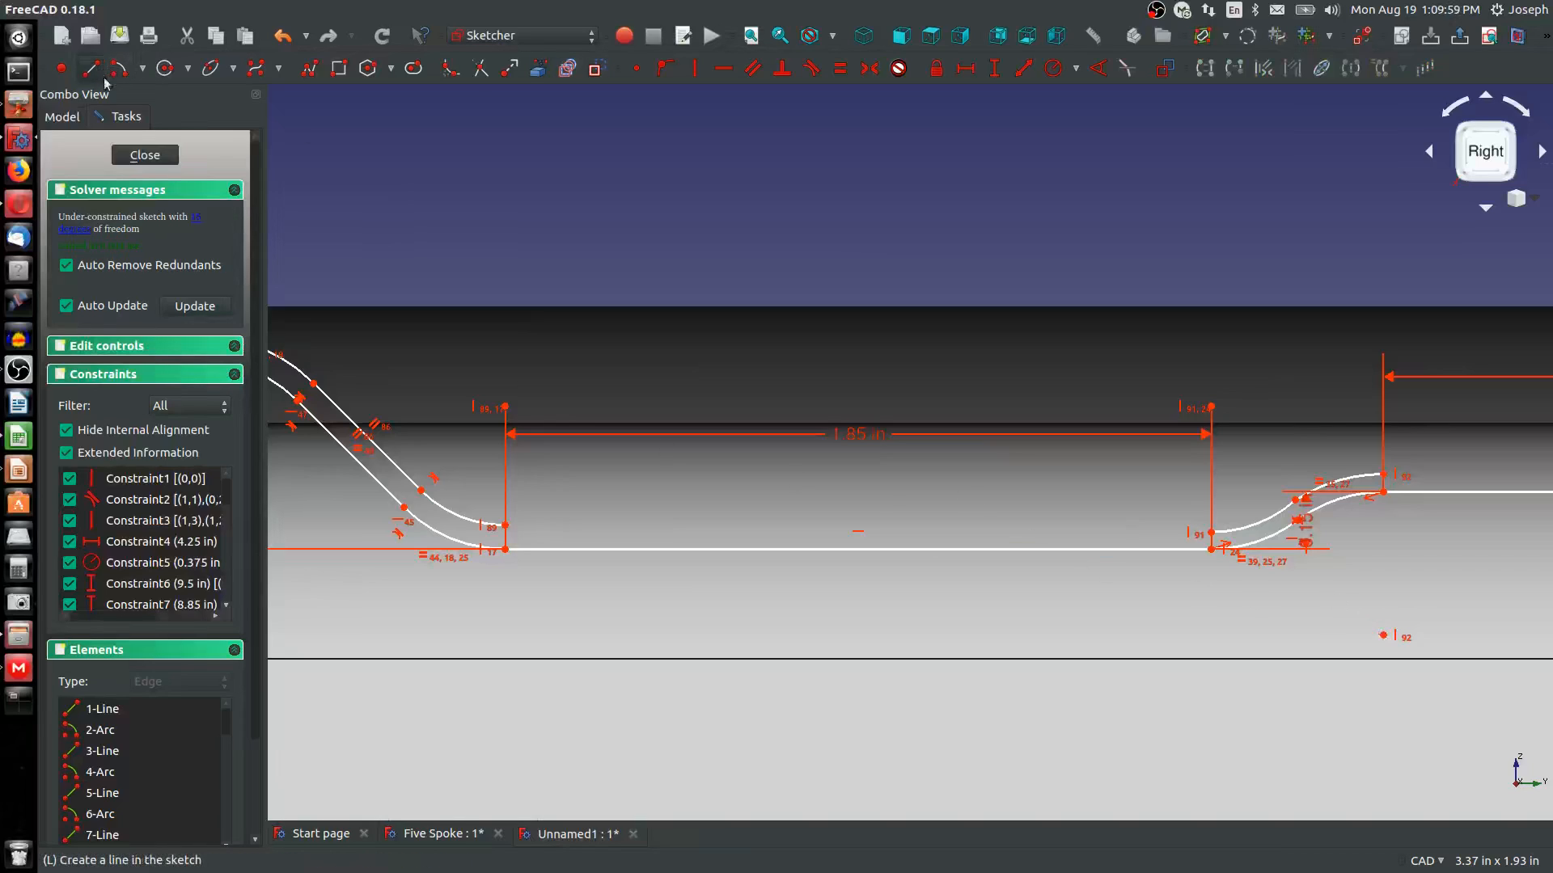
{"action": "left_click", "coordinate": [507, 525]}
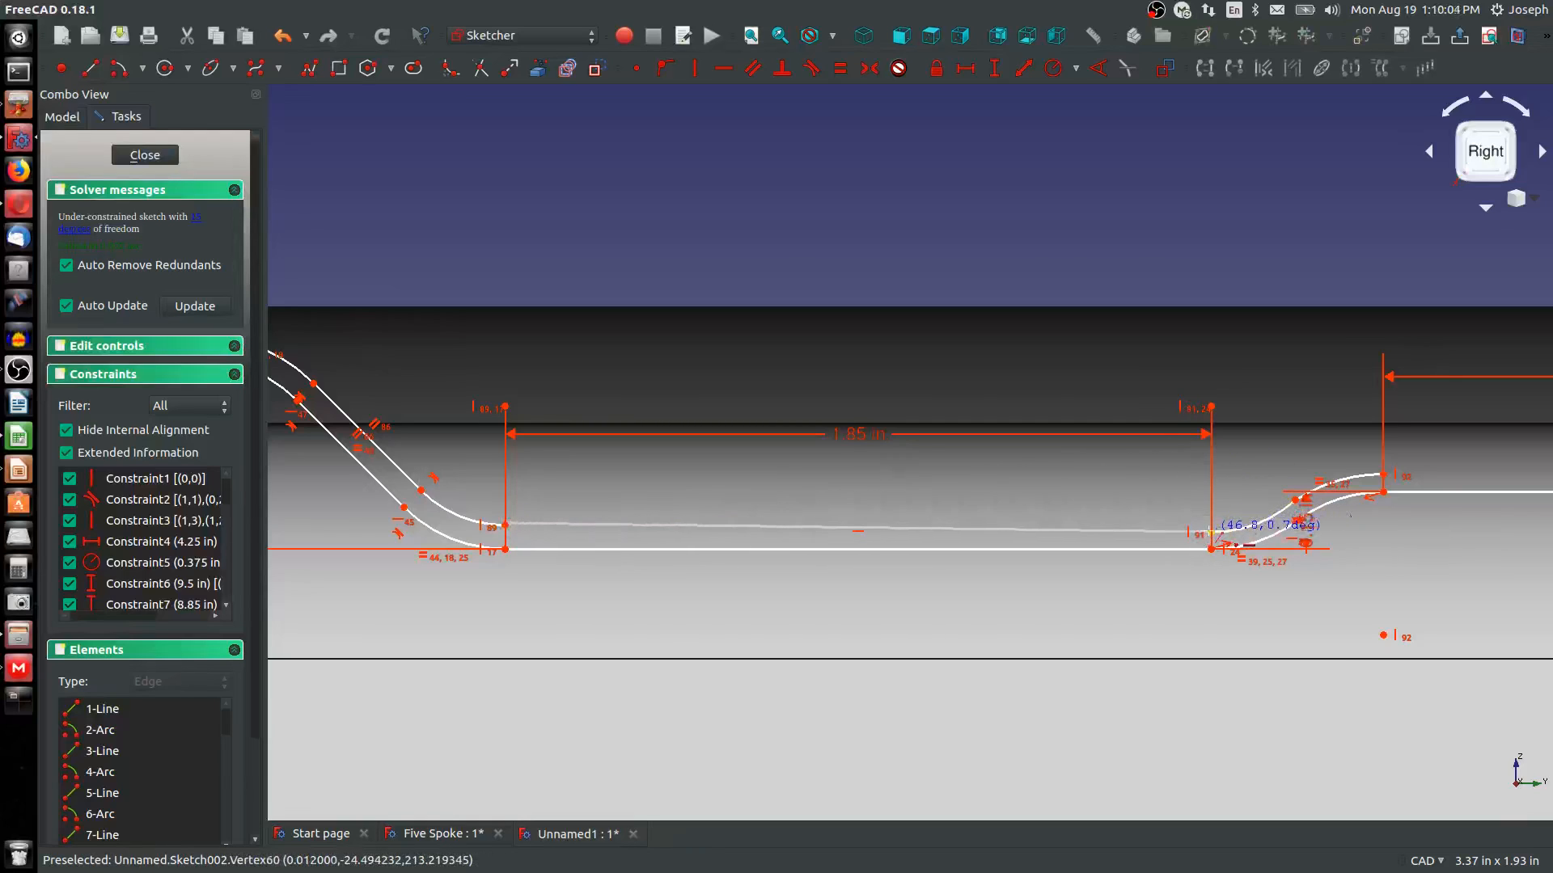
{"action": "left_click", "coordinate": [1210, 526]}
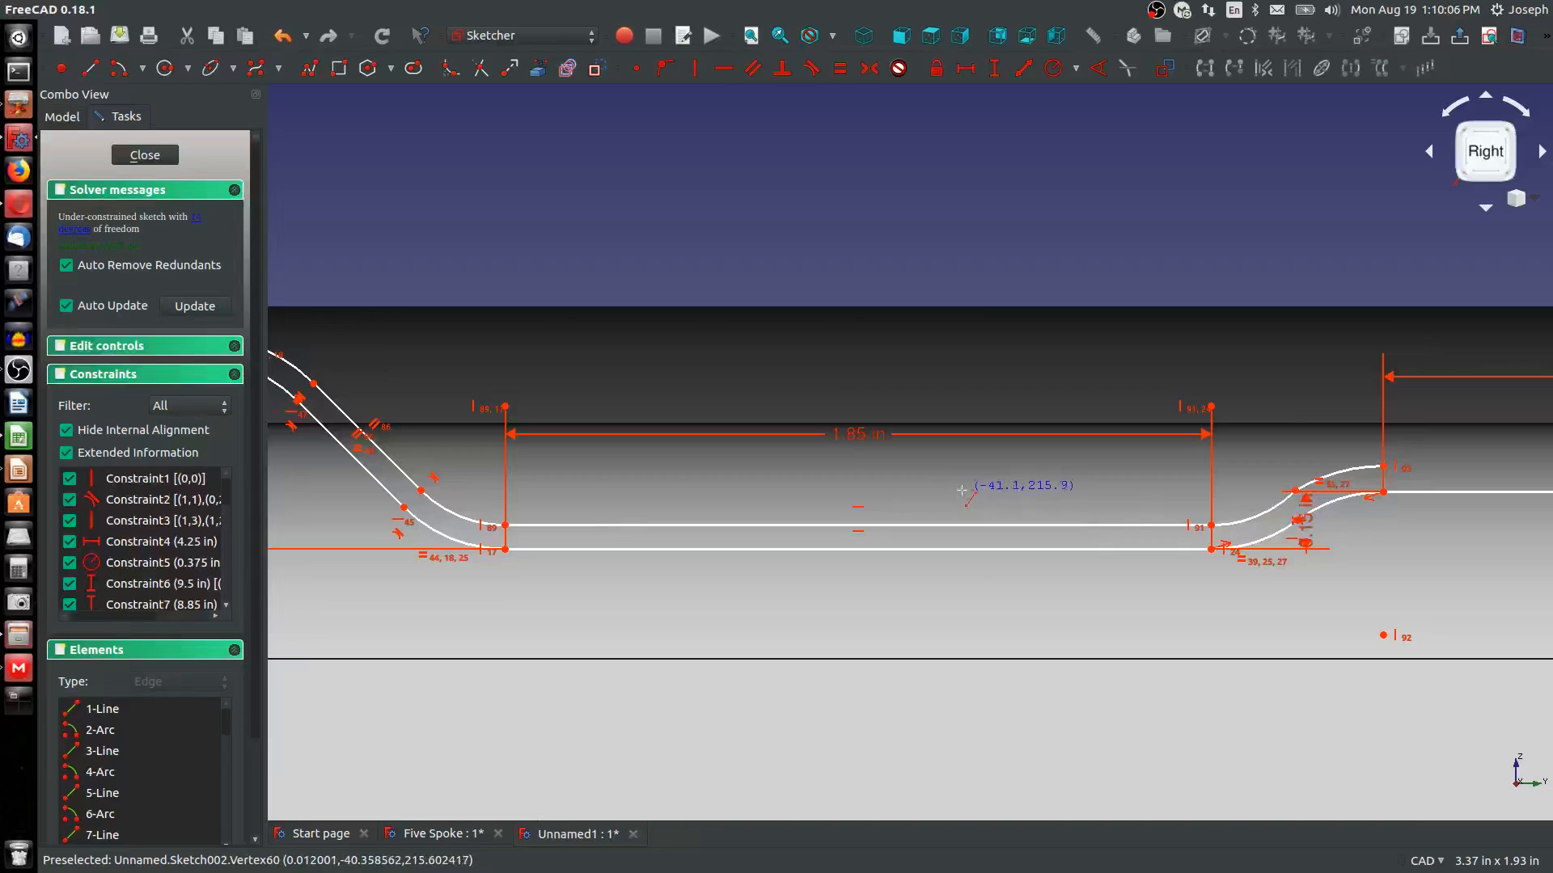
Align the outer ends of the two inner arcs at the right-hand step vertically with their respective centres
{"action": "scroll", "coordinate": [1051, 487], "scroll_direction": "down", "scroll_amount": 5}
{"action": "scroll", "coordinate": [1116, 484], "scroll_direction": "up", "scroll_amount": 4}
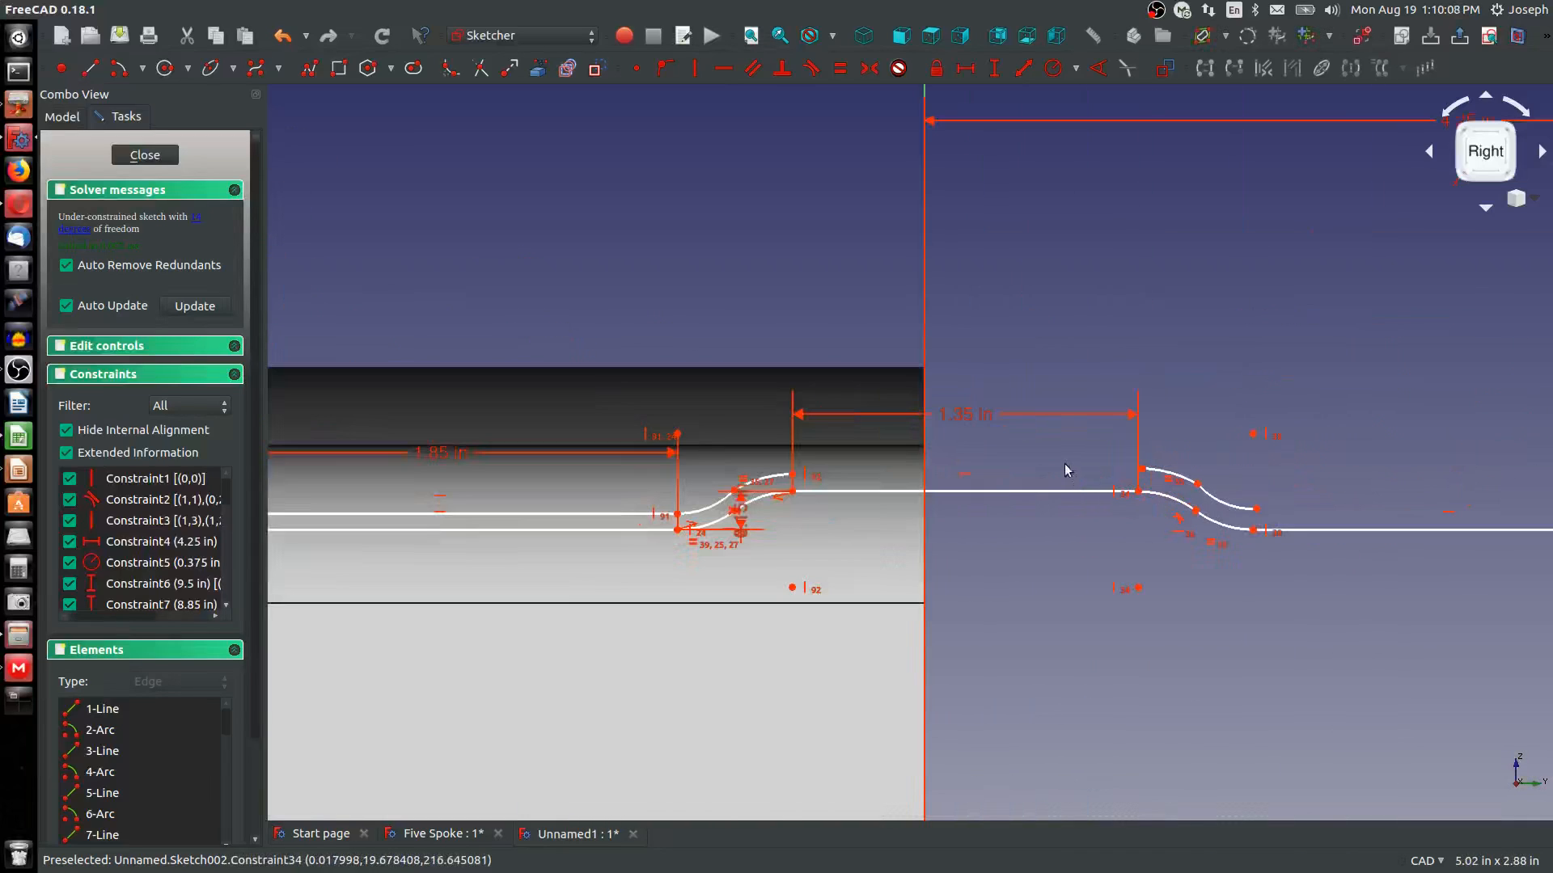
{"action": "left_click", "coordinate": [1140, 469]}
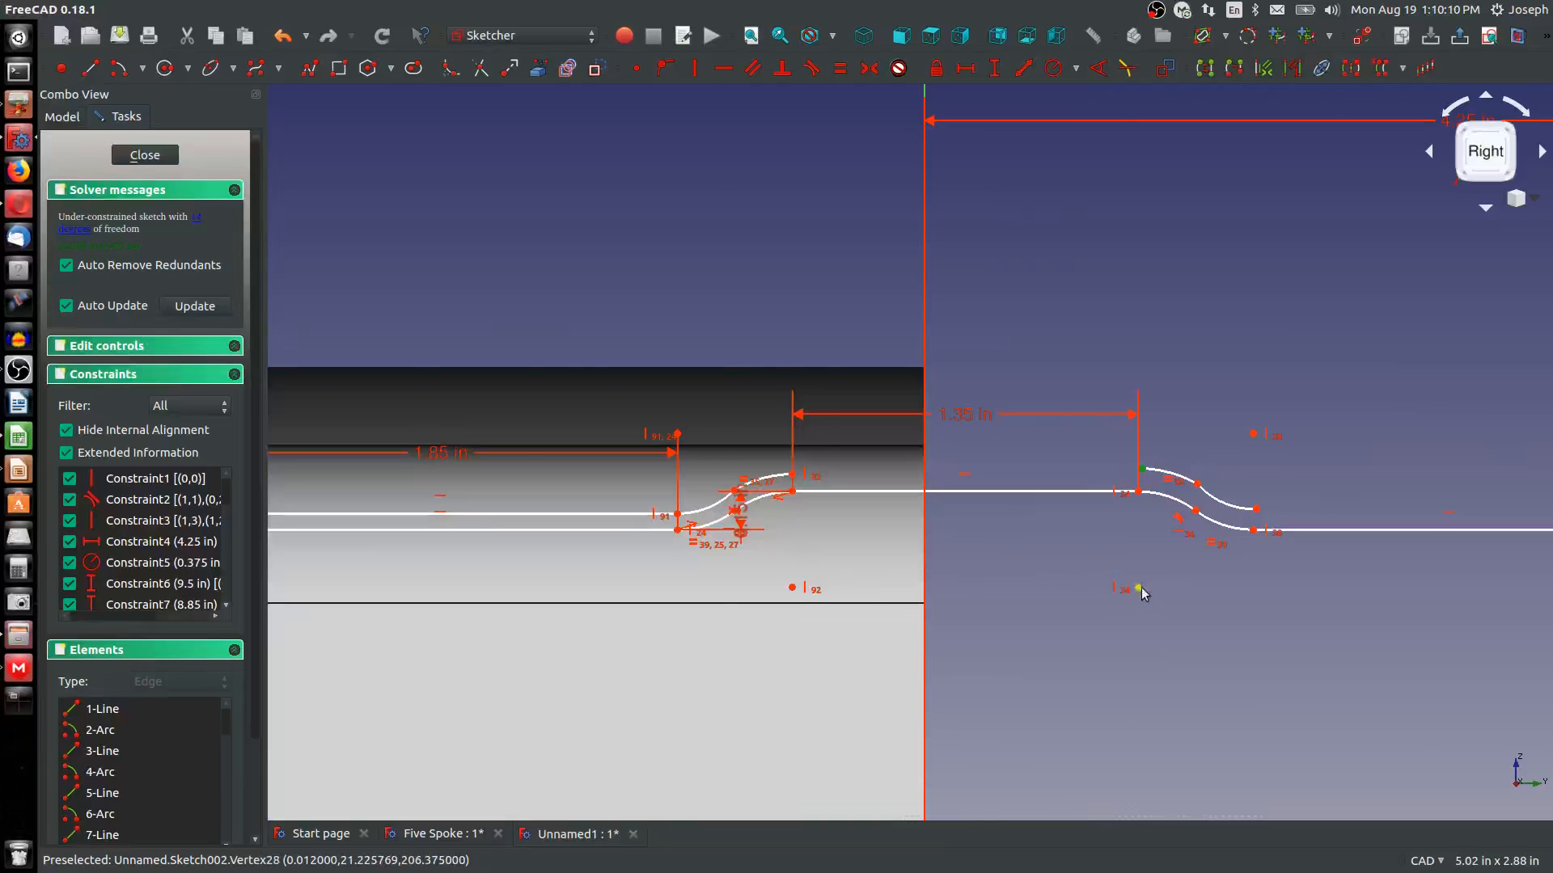
{"action": "left_click", "coordinate": [1254, 434]}
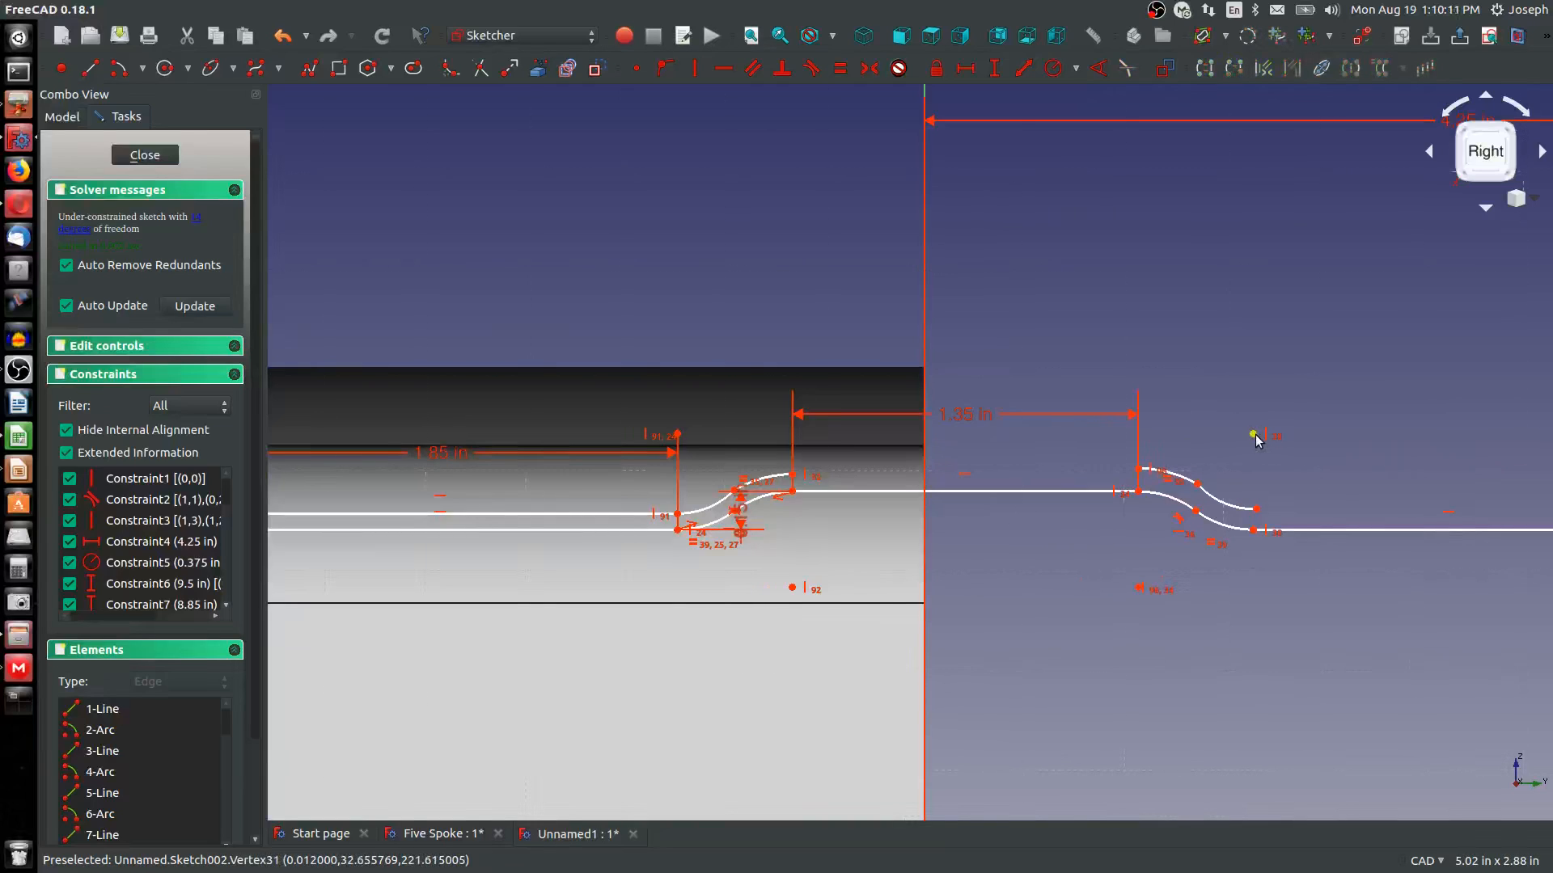
{"action": "left_click", "coordinate": [1258, 511]}
{"action": "key", "text": "v"}
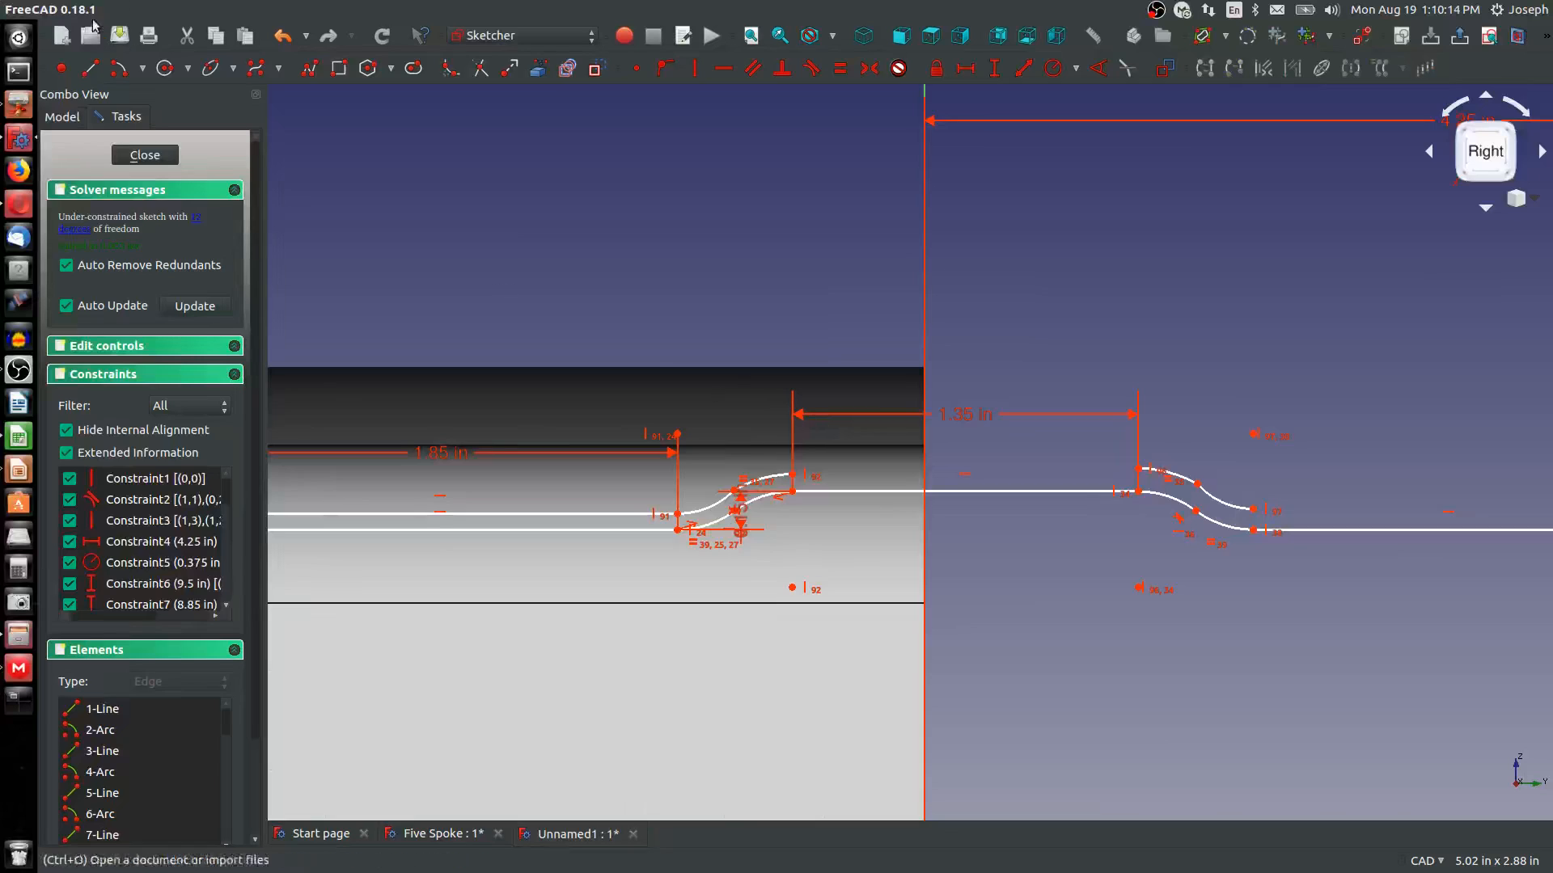
Draw a horizontal inner line across the central raised section, joining the upper inner arcs of both steps
{"action": "left_click", "coordinate": [91, 68]}
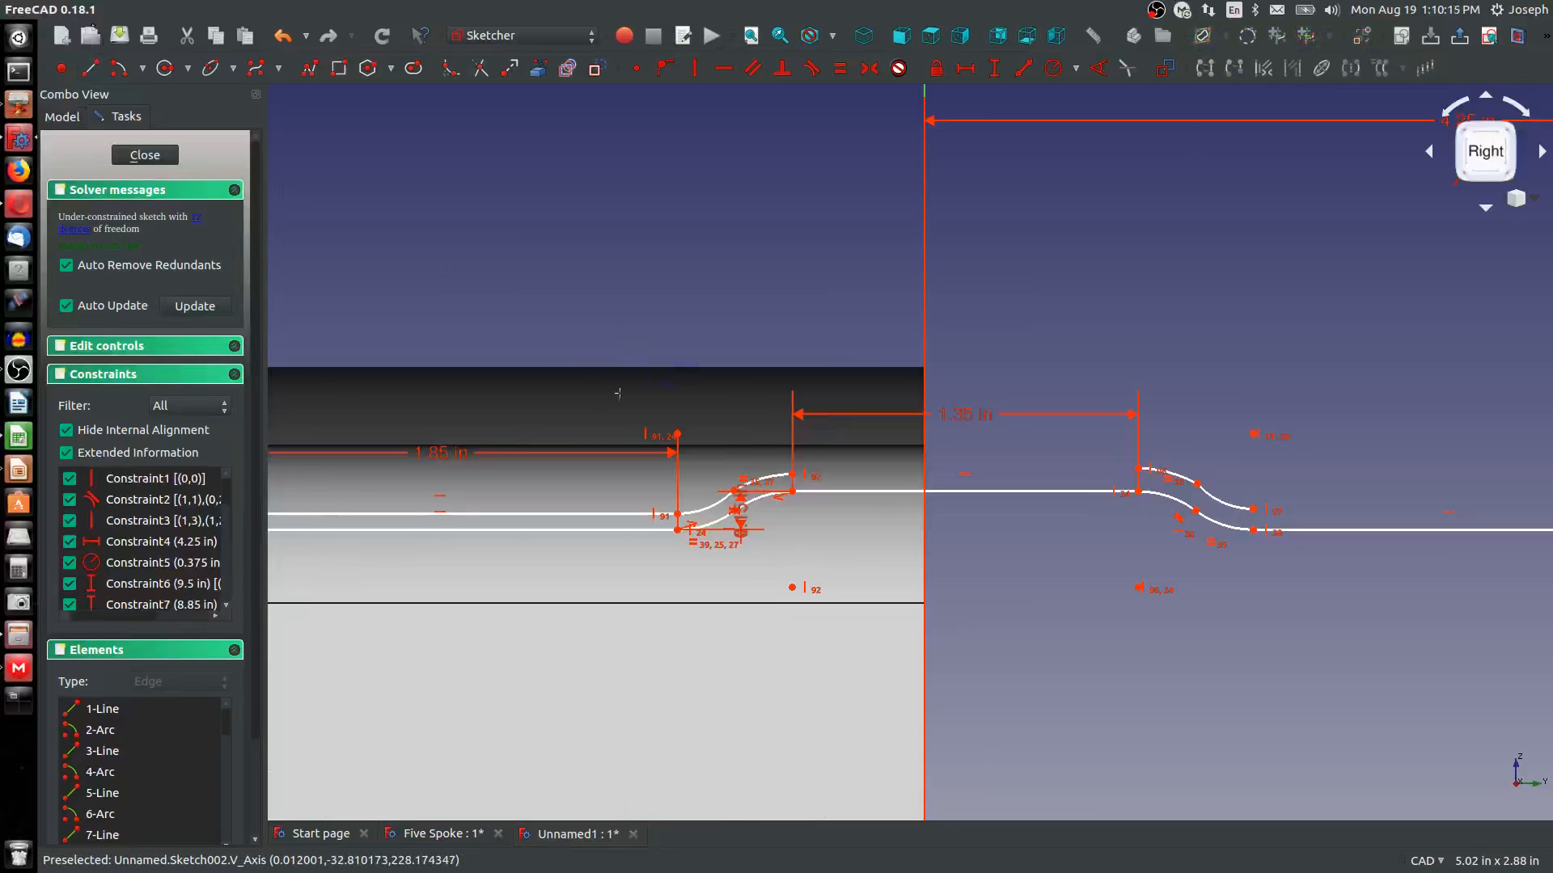
{"action": "left_click", "coordinate": [792, 475]}
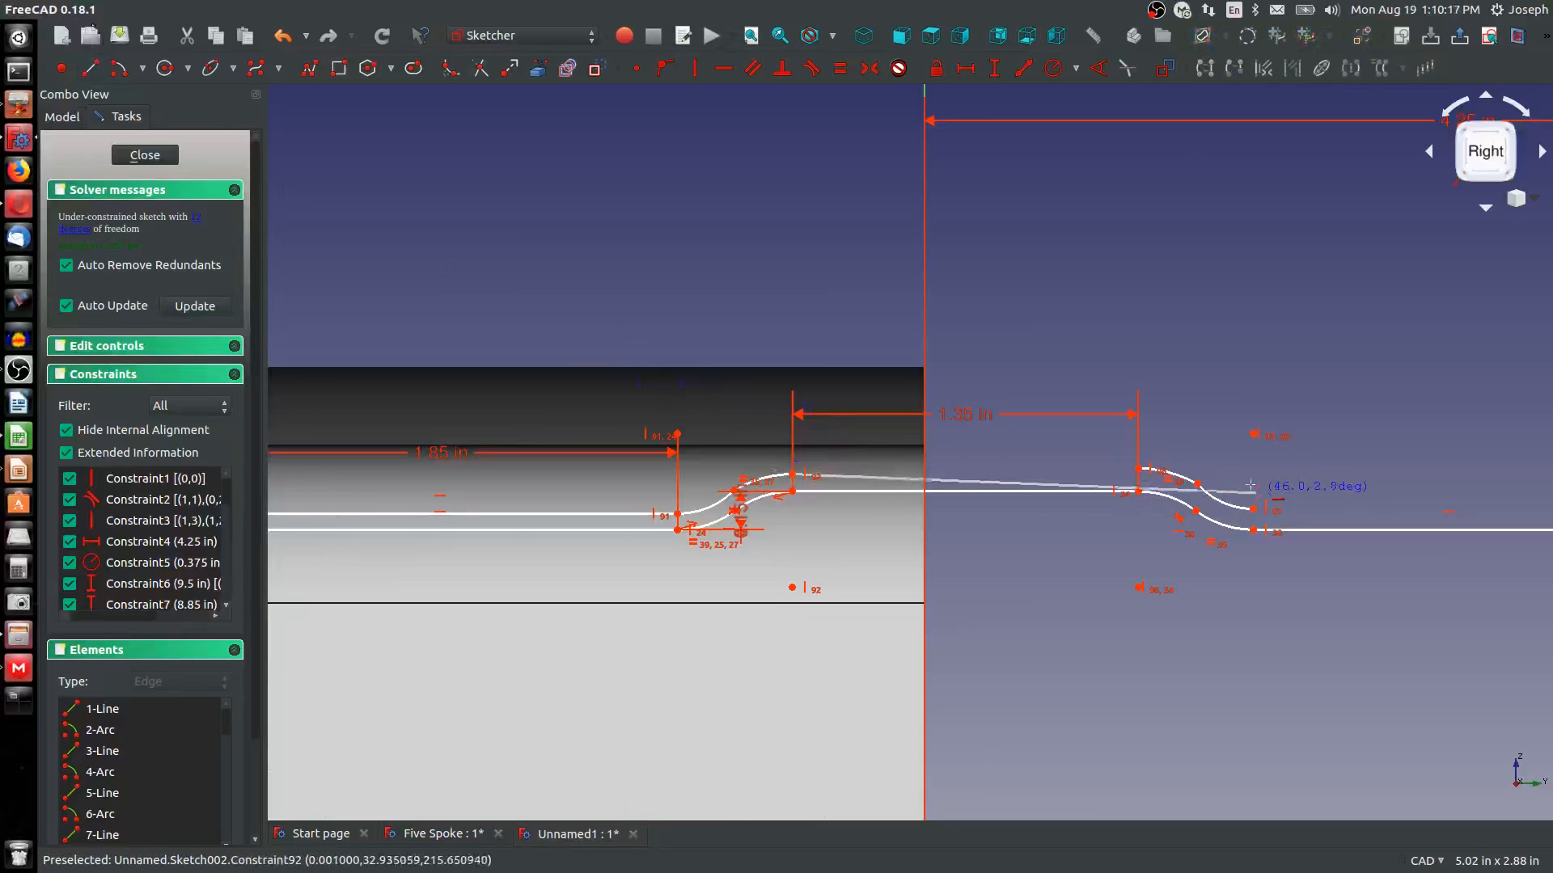
{"action": "left_click", "coordinate": [1139, 475]}
Draw a horizontal inner line across the right channel, joining the facing ends of its two lower inner arcs
{"action": "scroll", "coordinate": [1031, 474], "scroll_direction": "down", "scroll_amount": 2}
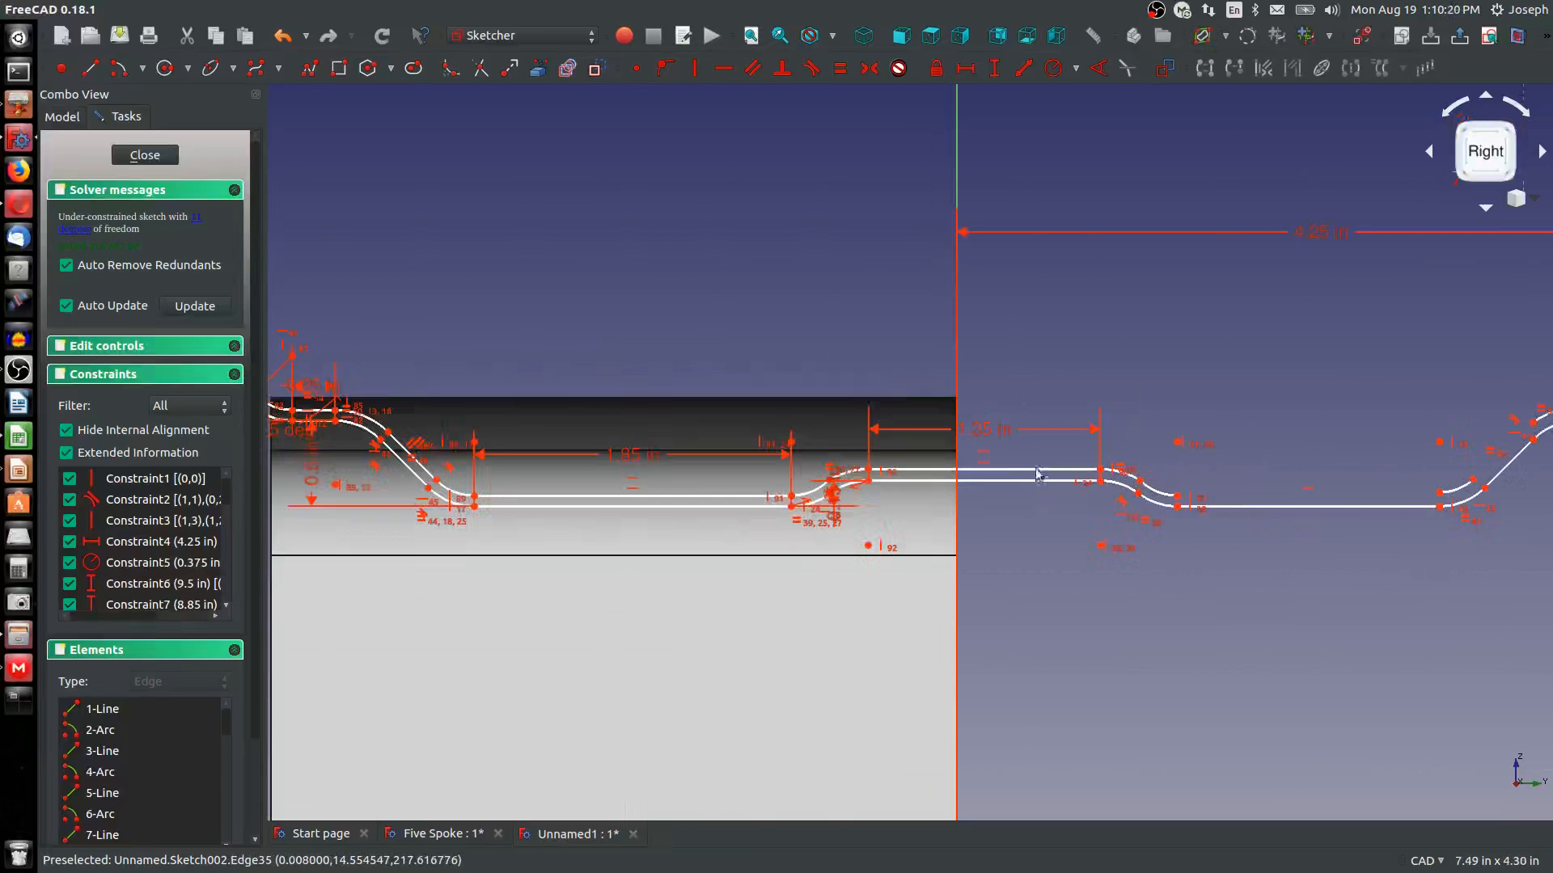
{"action": "scroll", "coordinate": [1091, 488], "scroll_direction": "up", "scroll_amount": 2}
{"action": "middle_click_drag", "start_coordinate": [1233, 485], "coordinate": [729, 464]}
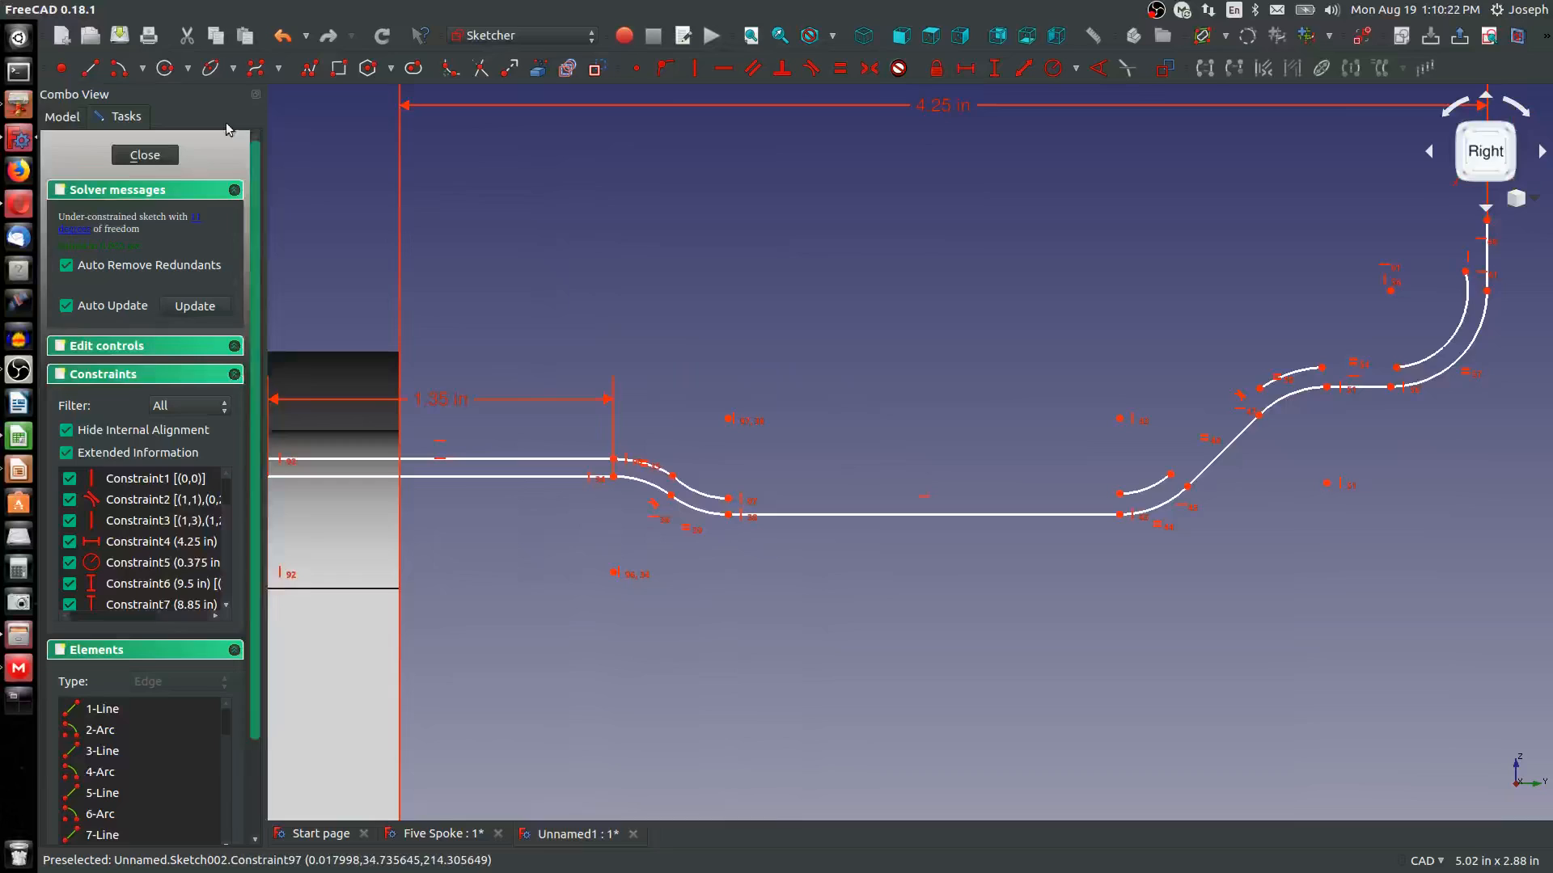
{"action": "left_click", "coordinate": [91, 69]}
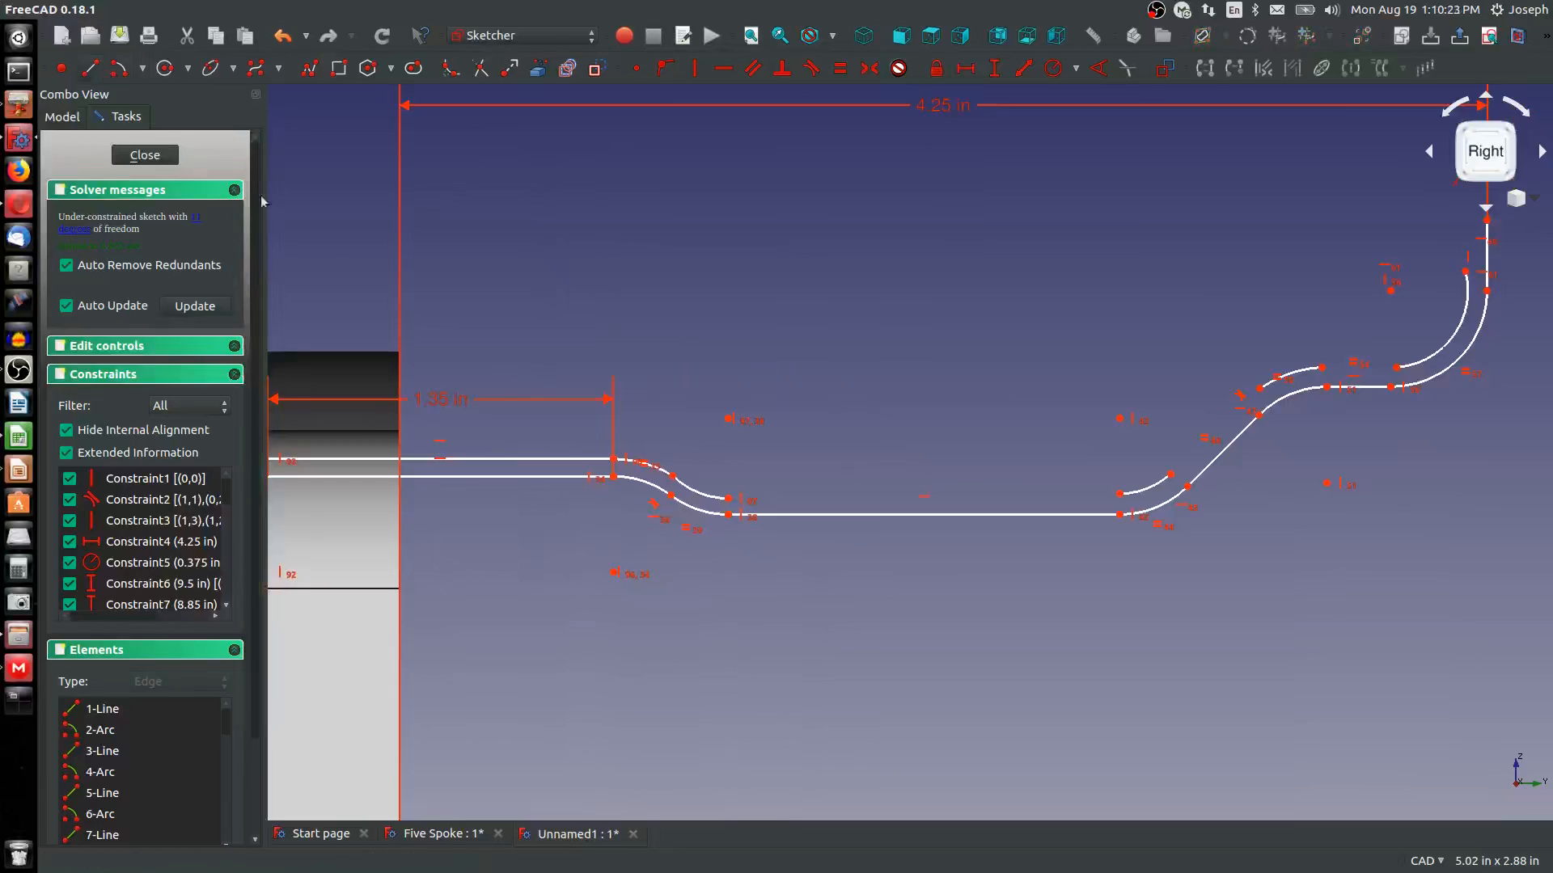
{"action": "left_click", "coordinate": [728, 498]}
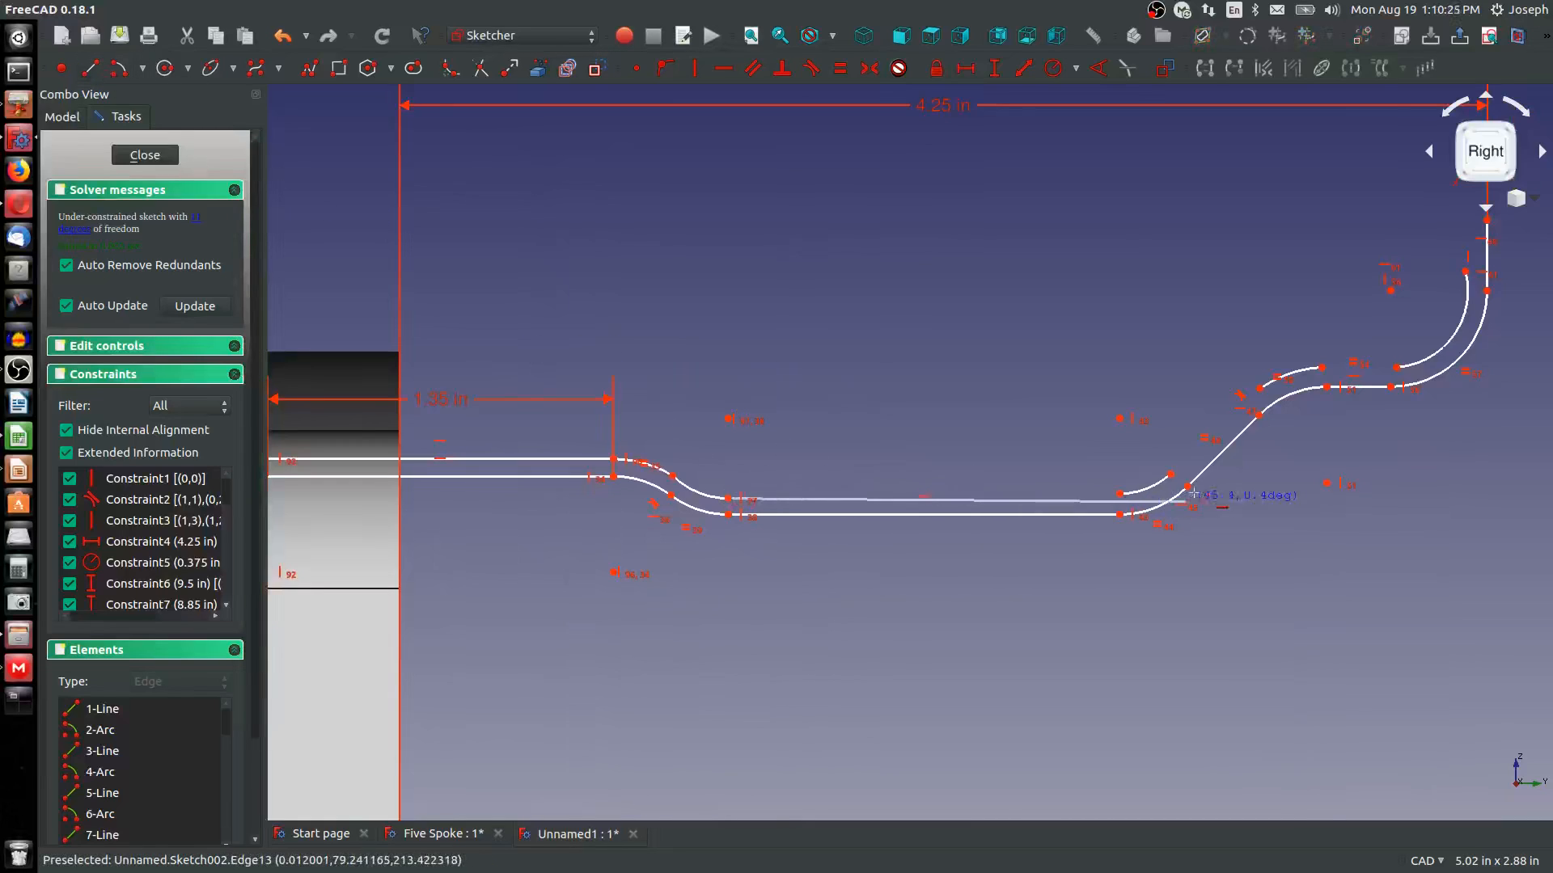
{"action": "left_click", "coordinate": [1120, 496]}
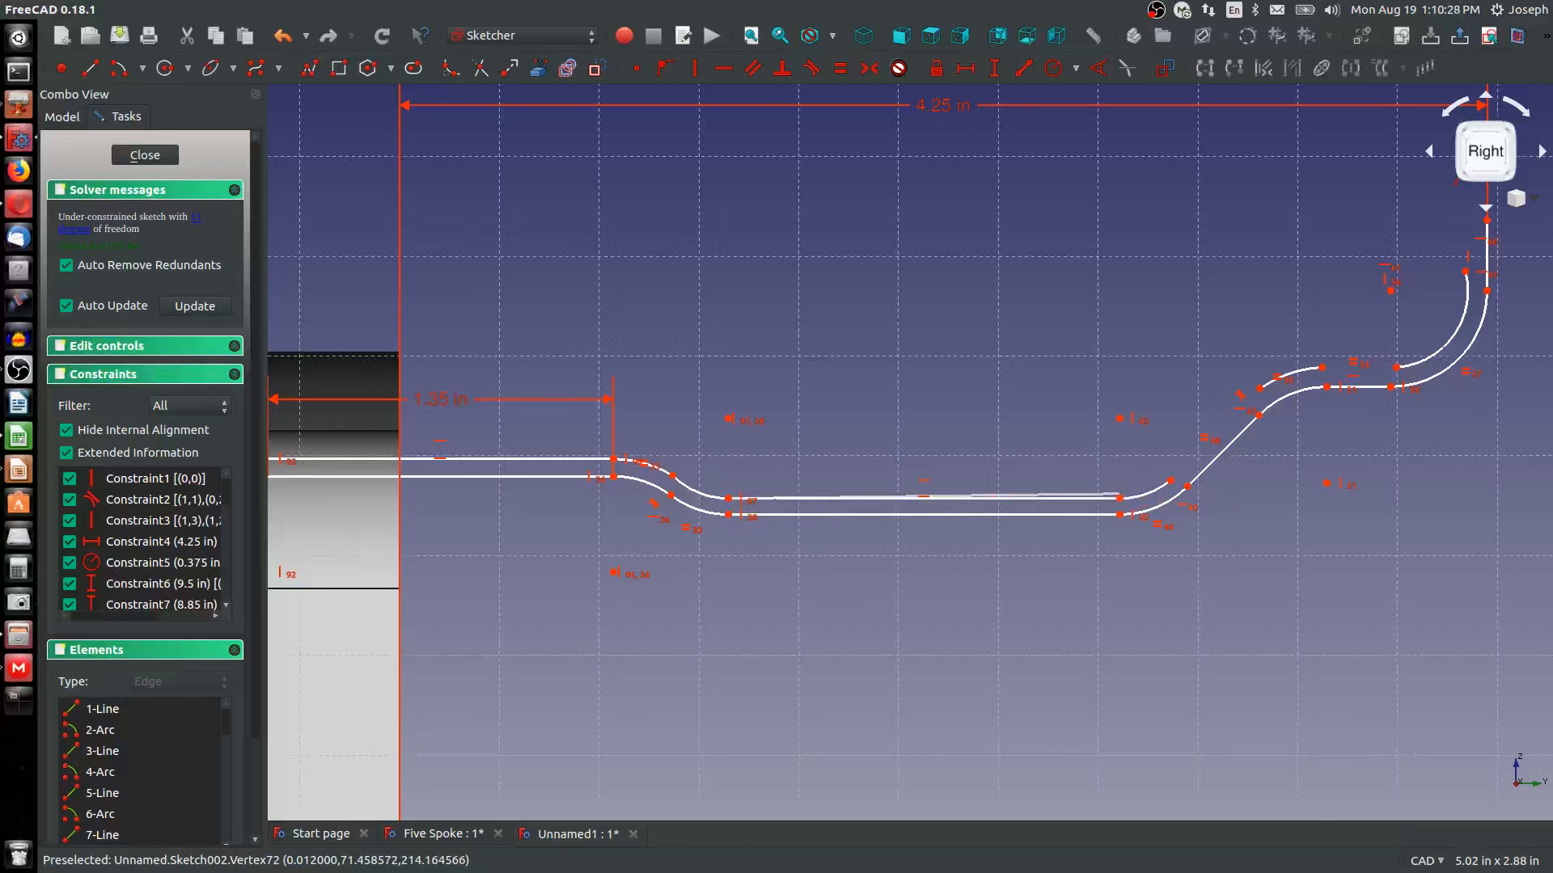
Make the two inner arcs of the right-hand step tangent to each other at their shared endpoint
{"action": "scroll", "coordinate": [700, 482], "scroll_direction": "up", "scroll_amount": 2}
{"action": "left_click", "coordinate": [635, 465]}
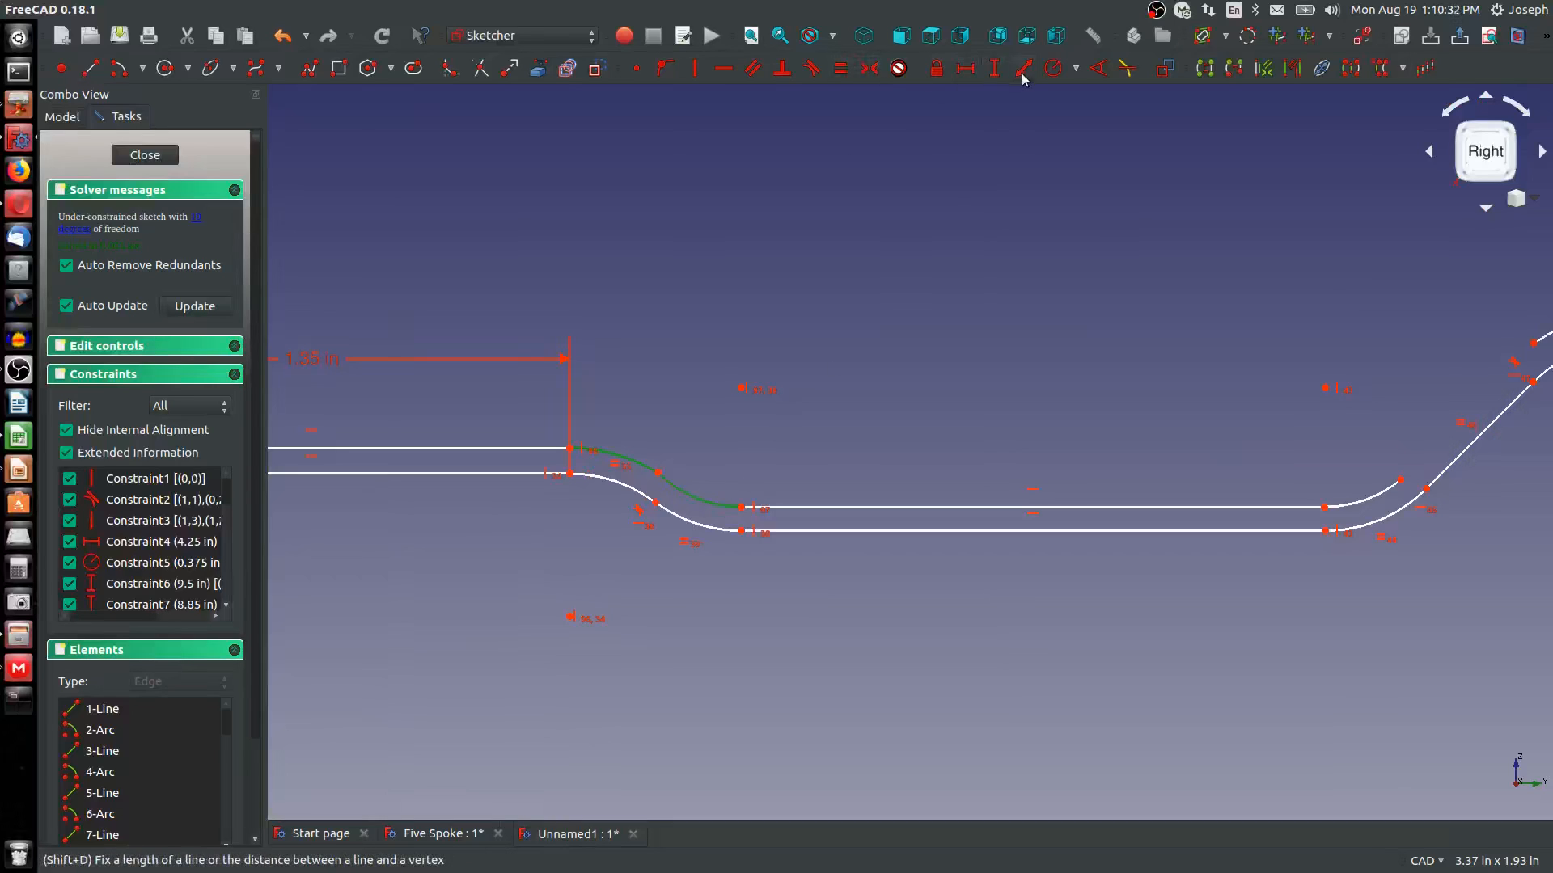
{"action": "left_click", "coordinate": [681, 470]}
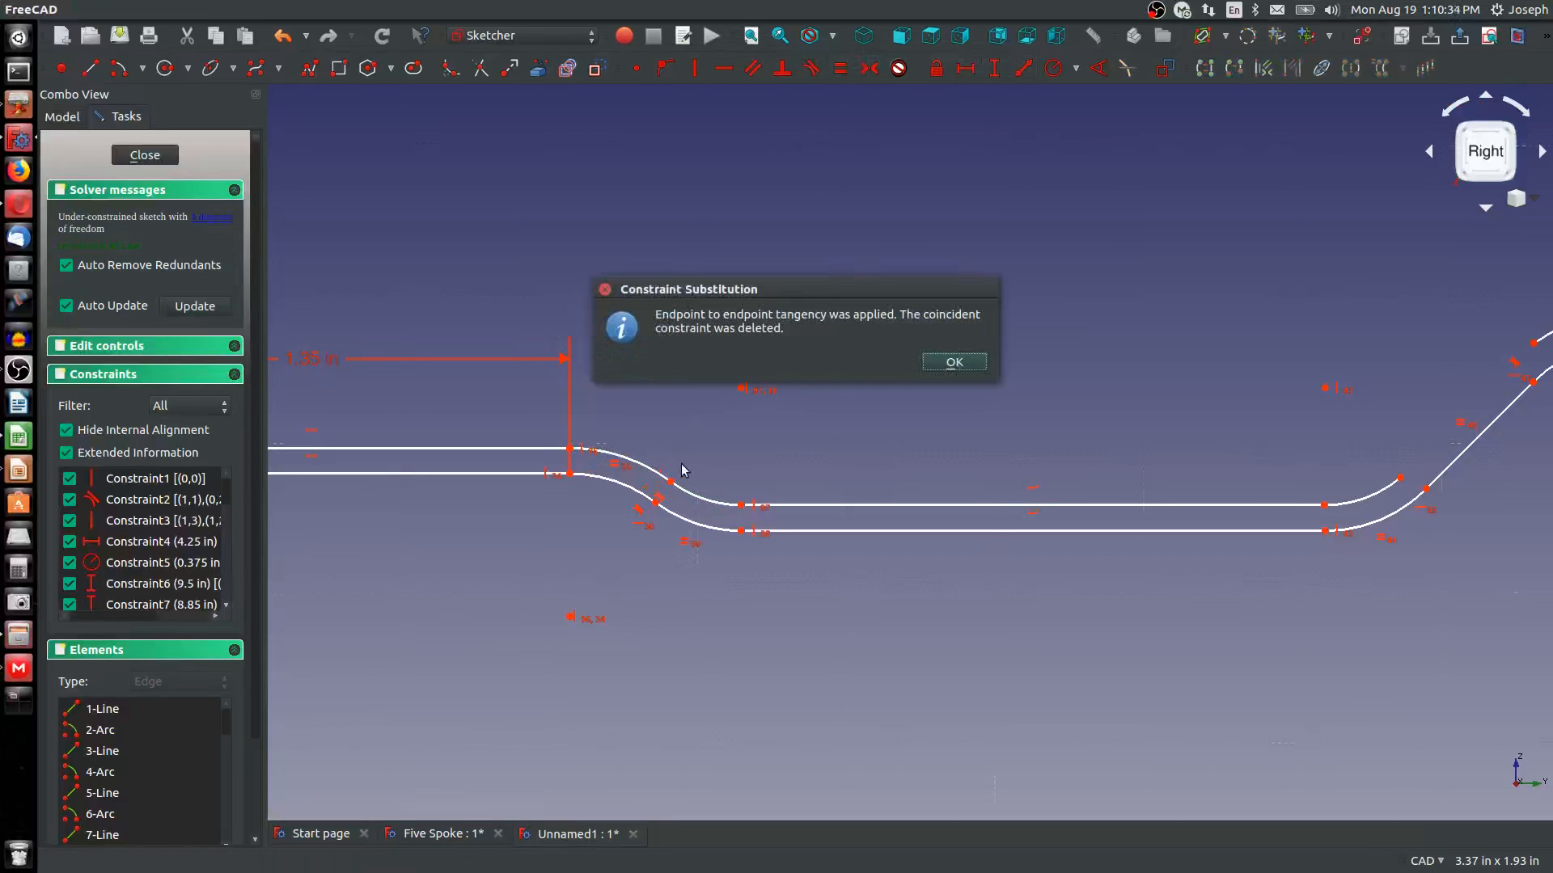
{"action": "left_click", "coordinate": [954, 361]}
Make the two inner arcs of the left-hand step tangent to each other at their shared endpoint
{"action": "scroll", "coordinate": [540, 479], "scroll_direction": "up", "scroll_amount": 5}
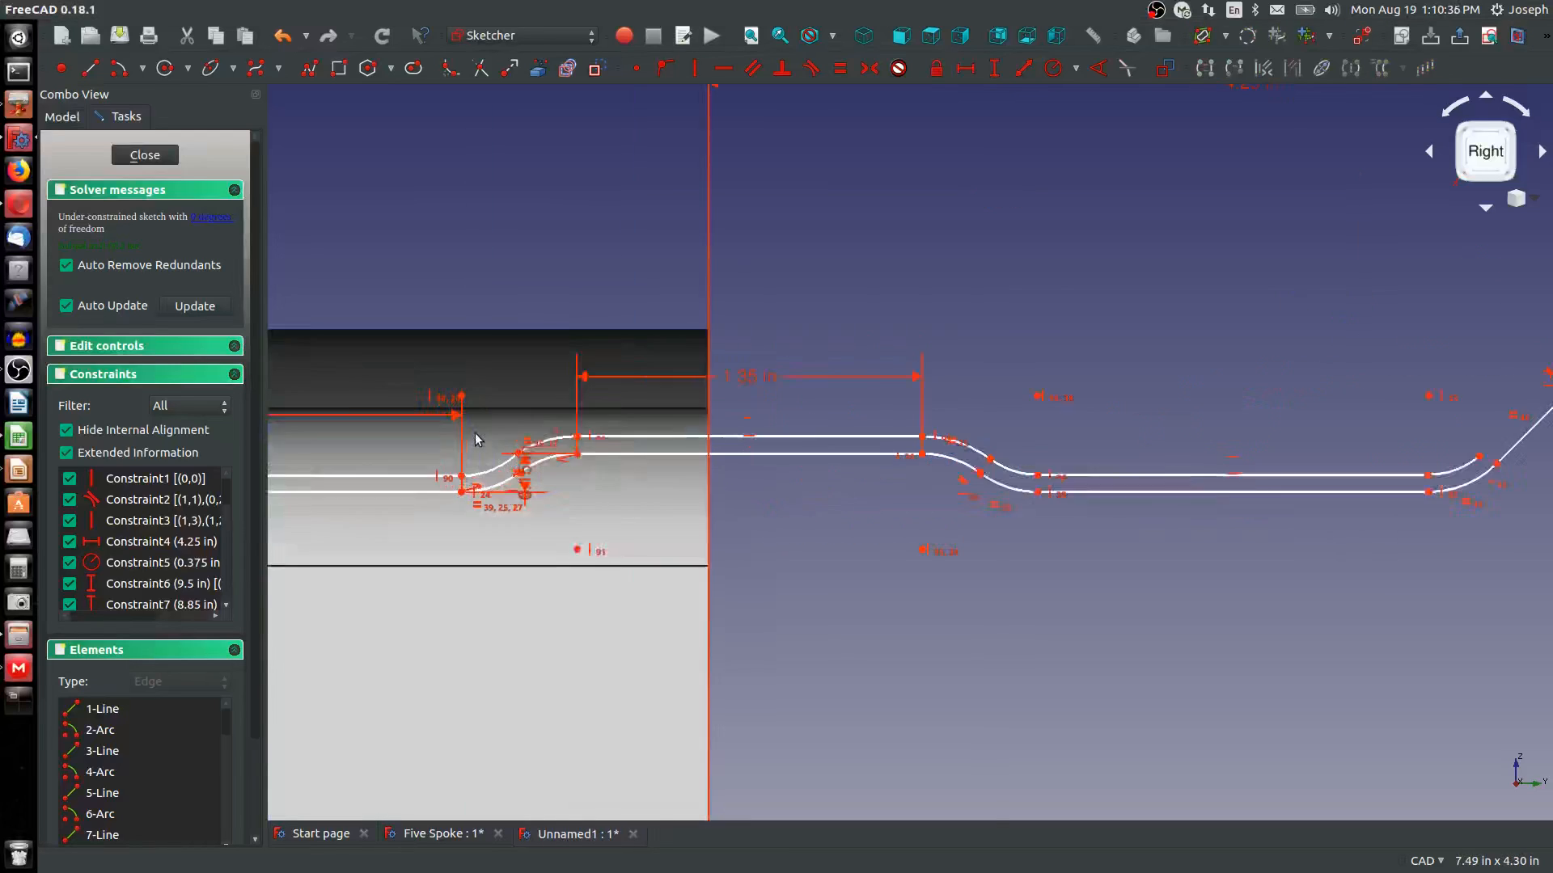
{"action": "left_click", "coordinate": [540, 483]}
{"action": "left_click", "coordinate": [641, 443]}
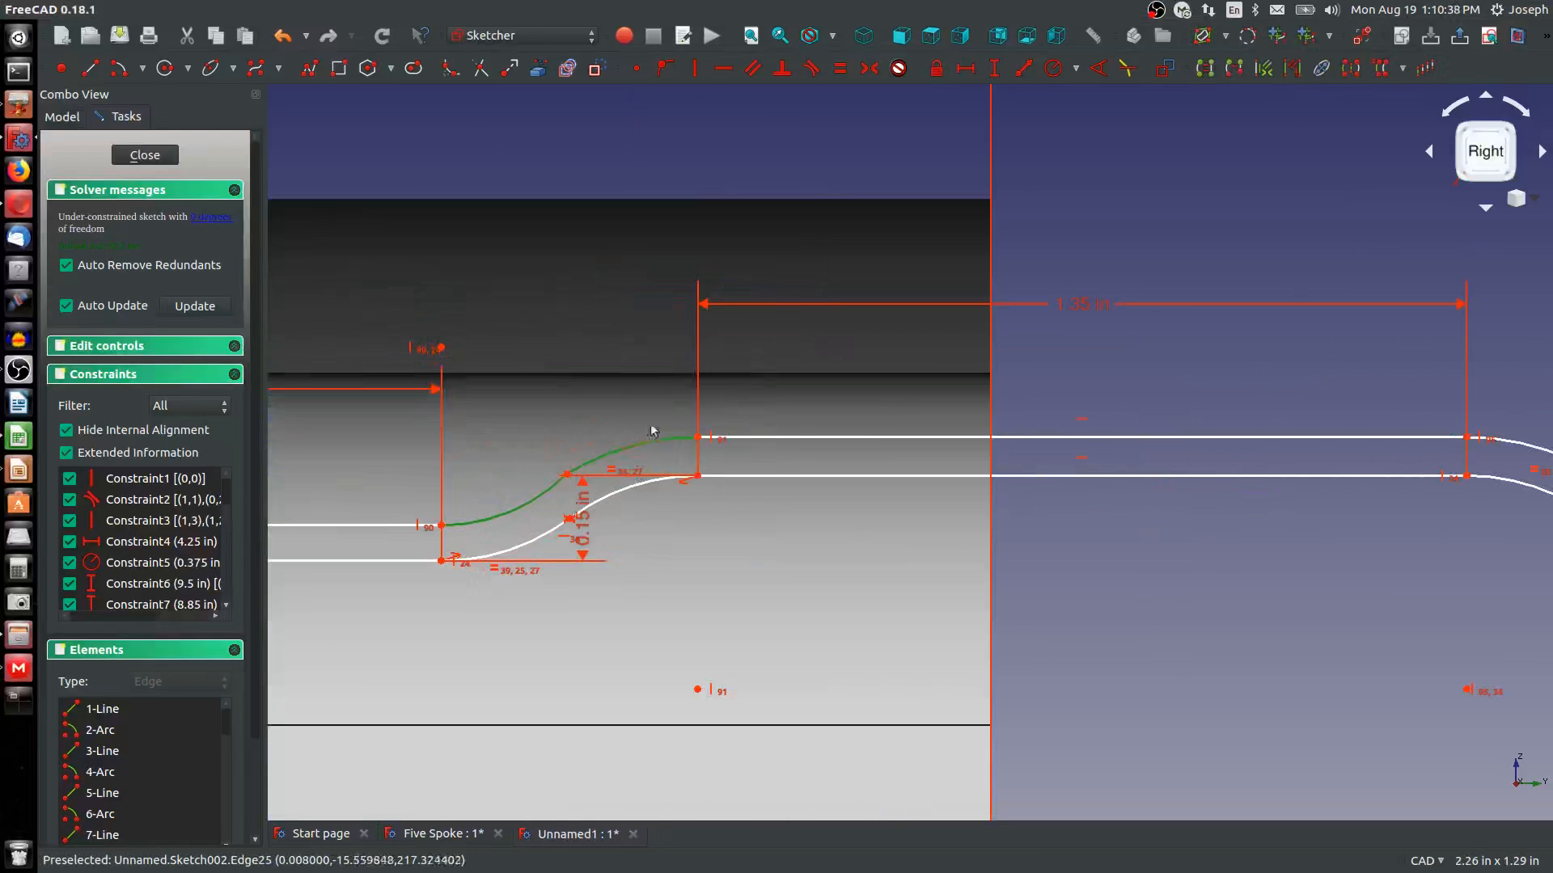
{"action": "left_click", "coordinate": [811, 68]}
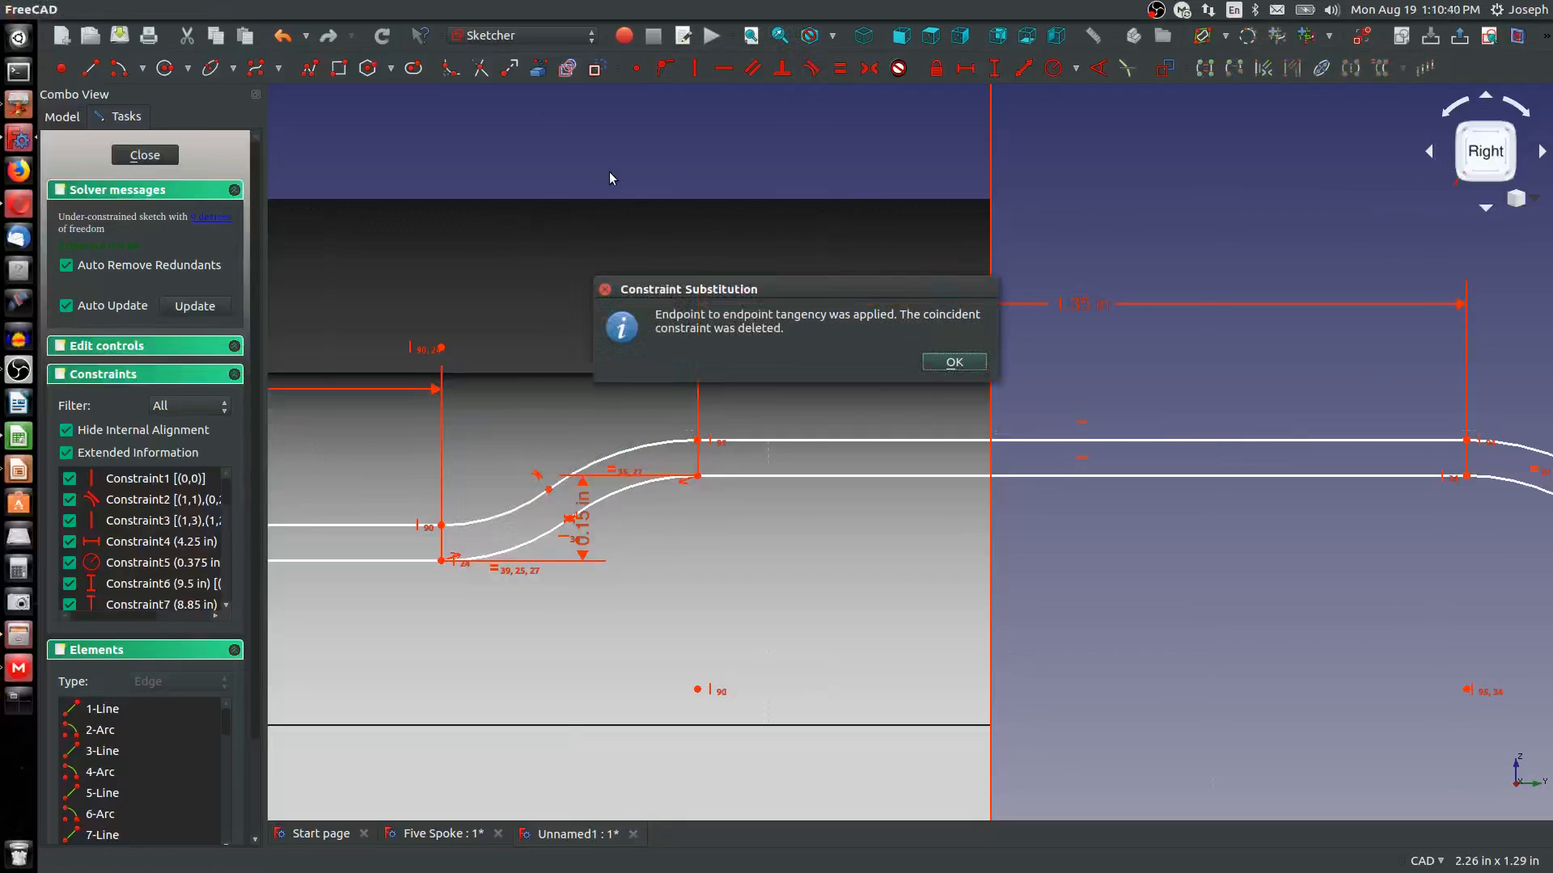
{"action": "left_click", "coordinate": [941, 371]}
Draw a sloped line joining the right side's lower and upper inner arcs, and make it parallel to the existing sloped line
{"action": "scroll", "coordinate": [895, 374], "scroll_direction": "down", "scroll_amount": 6}
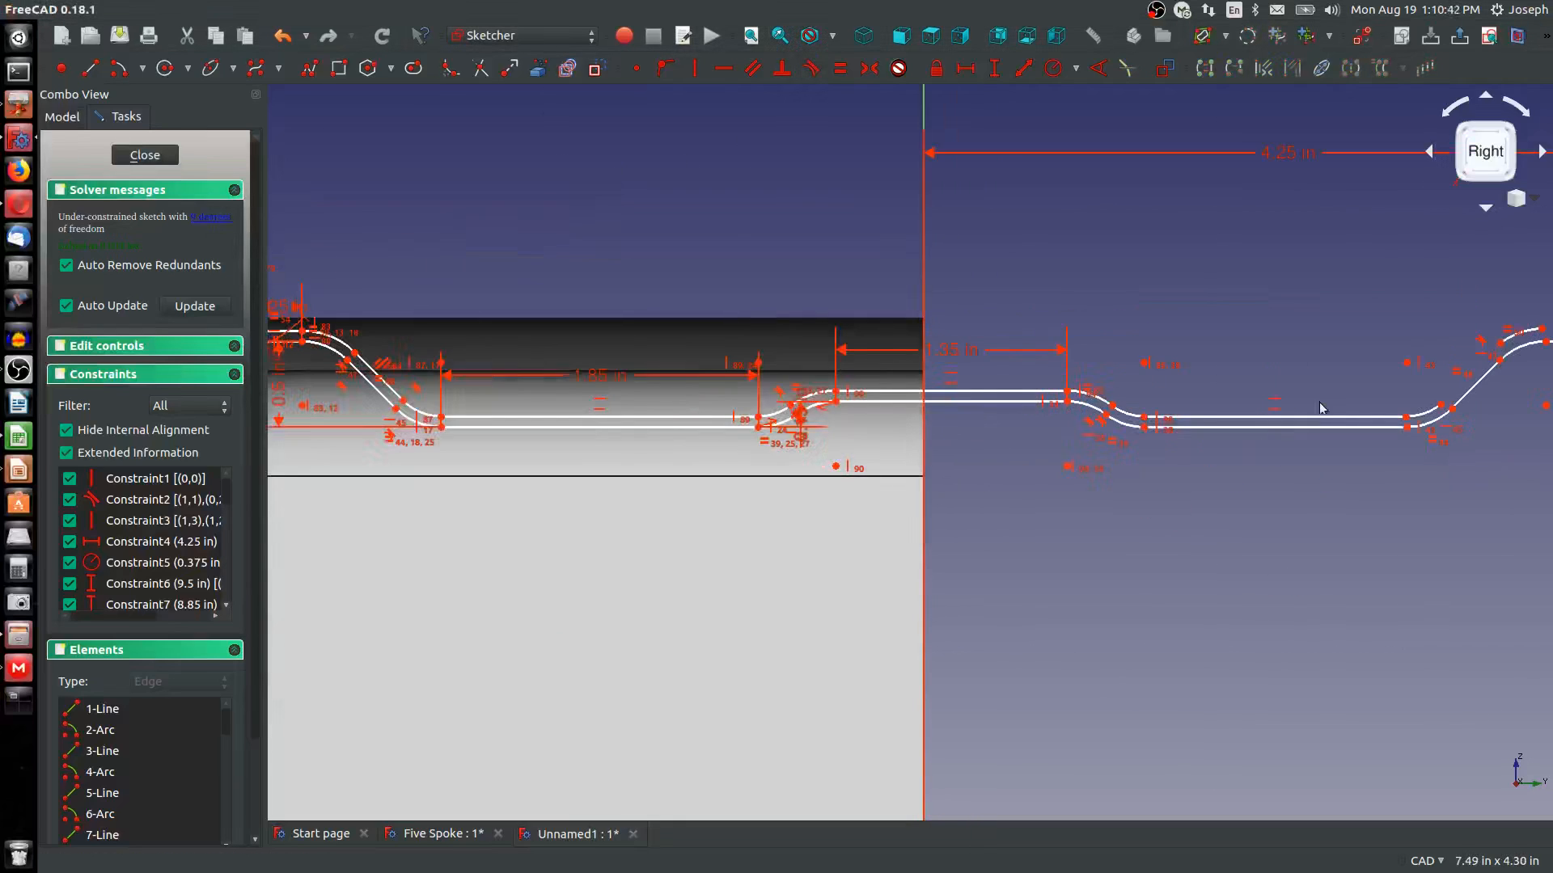
{"action": "scroll", "coordinate": [1326, 409], "scroll_direction": "up", "scroll_amount": 2}
{"action": "middle_click_drag", "start_coordinate": [1334, 404], "coordinate": [488, 406]}
{"action": "scroll", "coordinate": [532, 315], "scroll_direction": "up", "scroll_amount": 4}
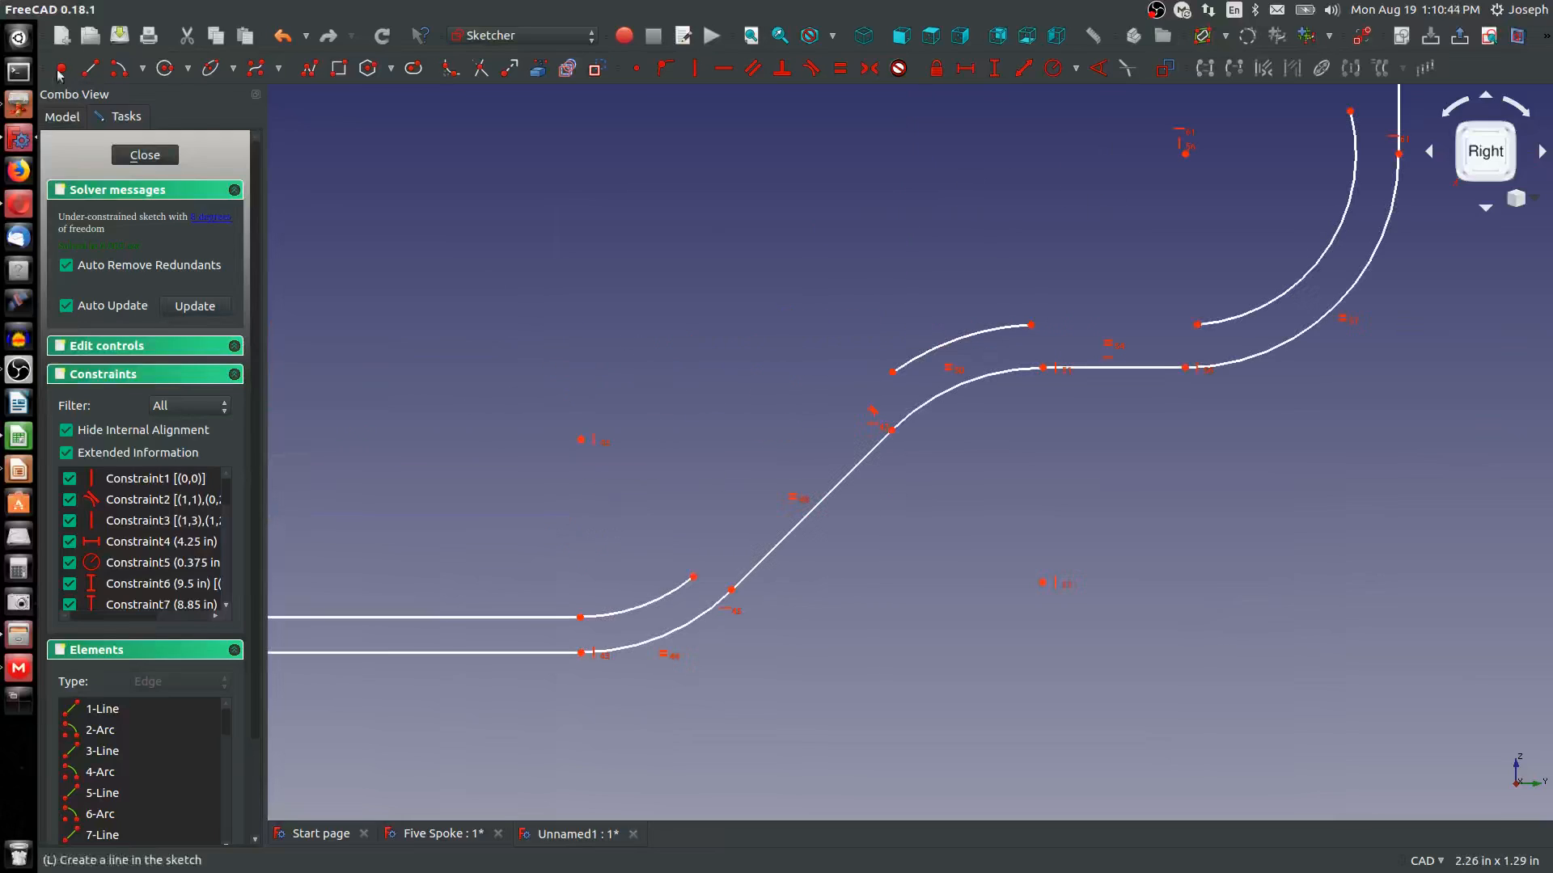
{"action": "left_click", "coordinate": [694, 574]}
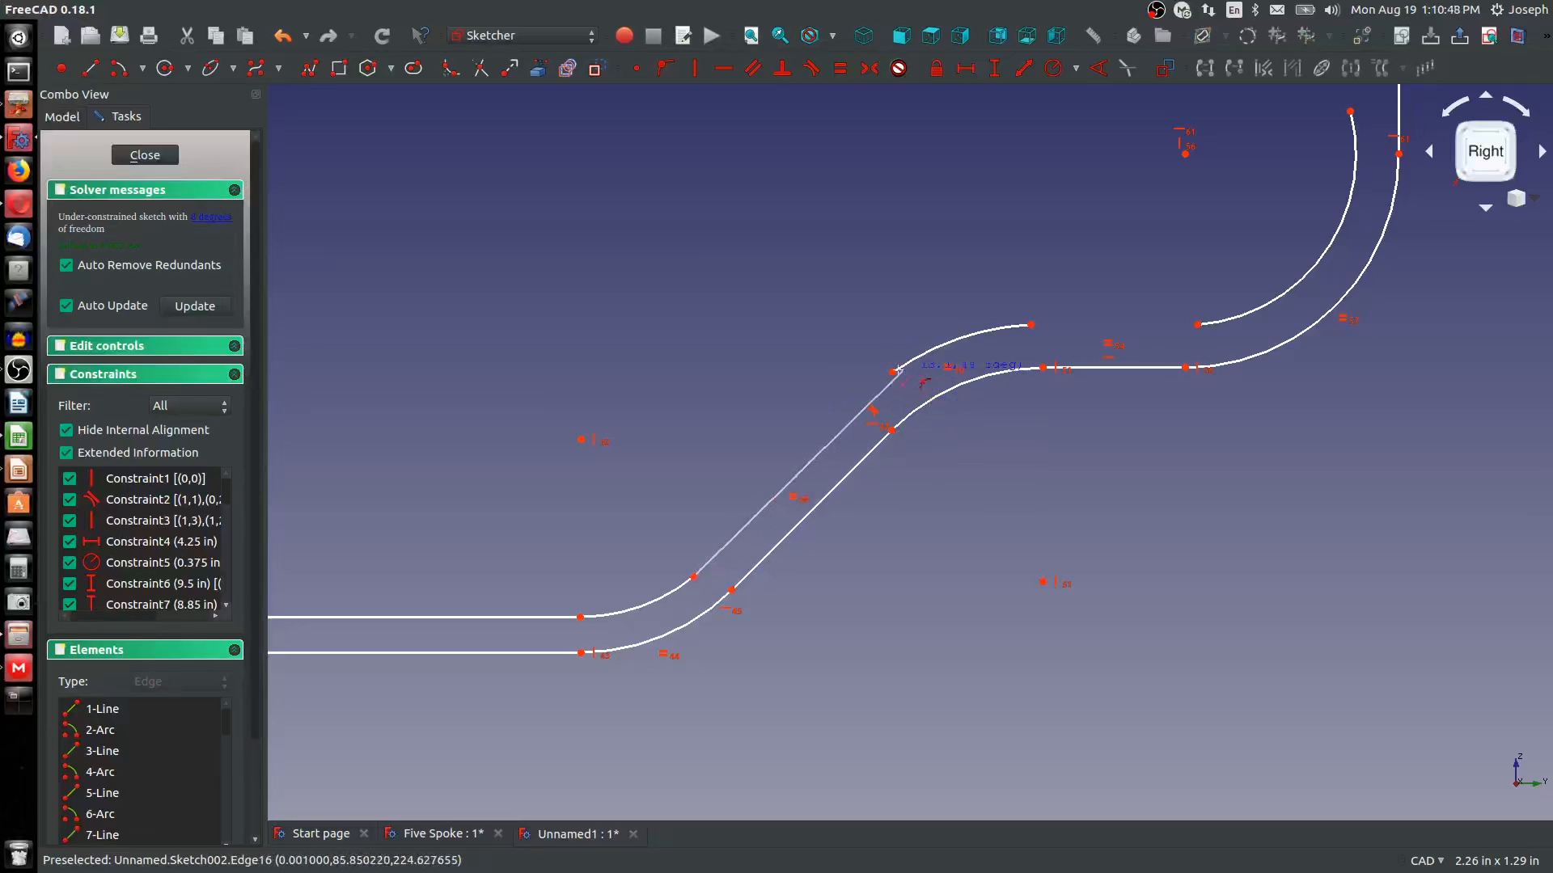
{"action": "left_click", "coordinate": [892, 371]}
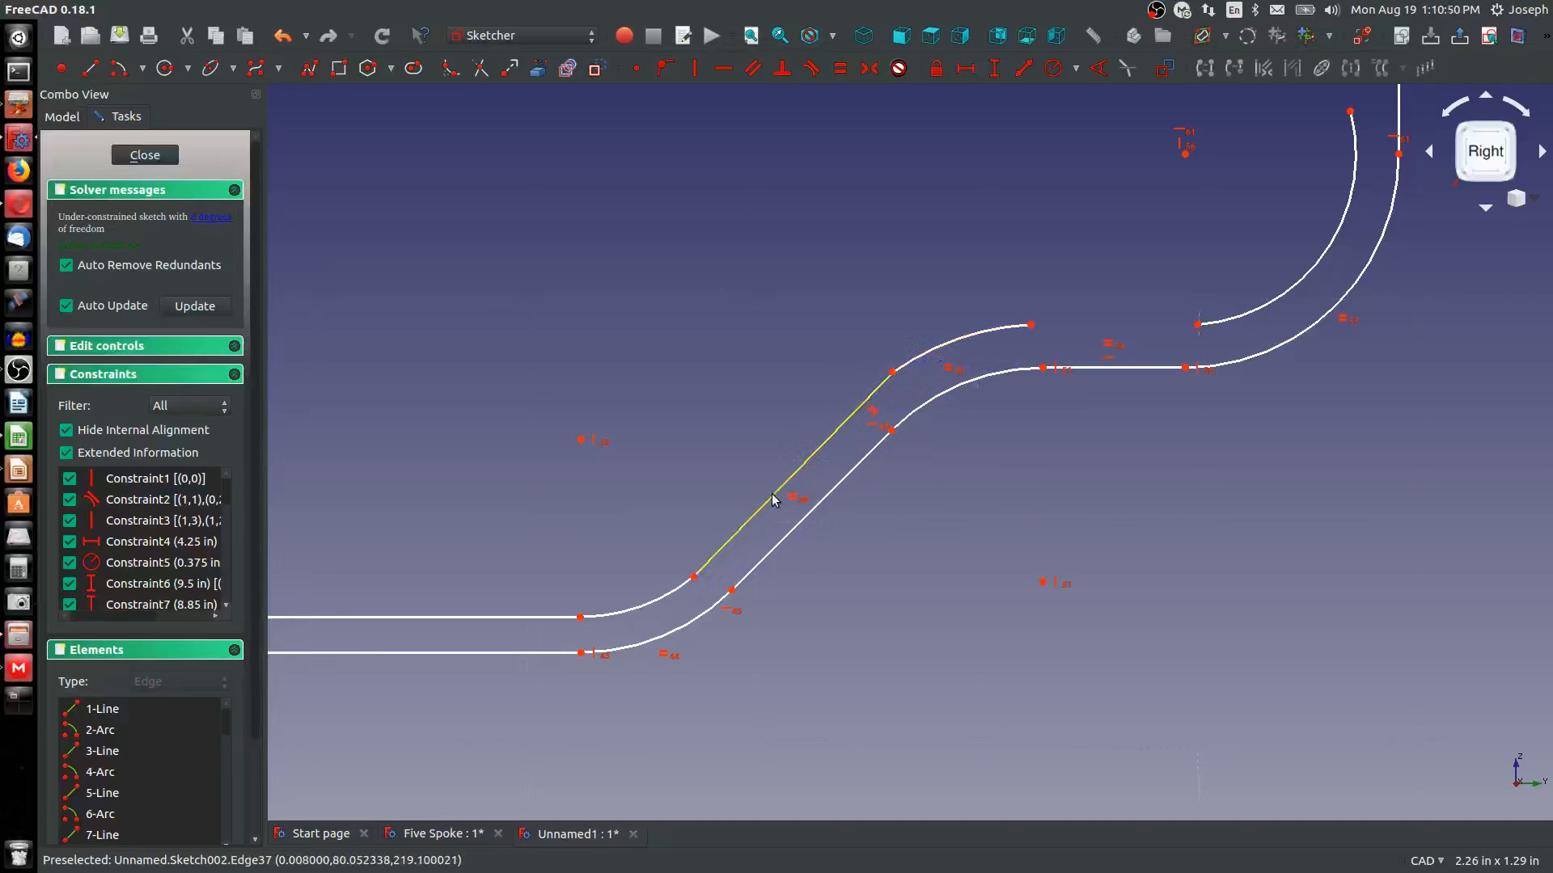
{"action": "left_click", "coordinate": [787, 534]}
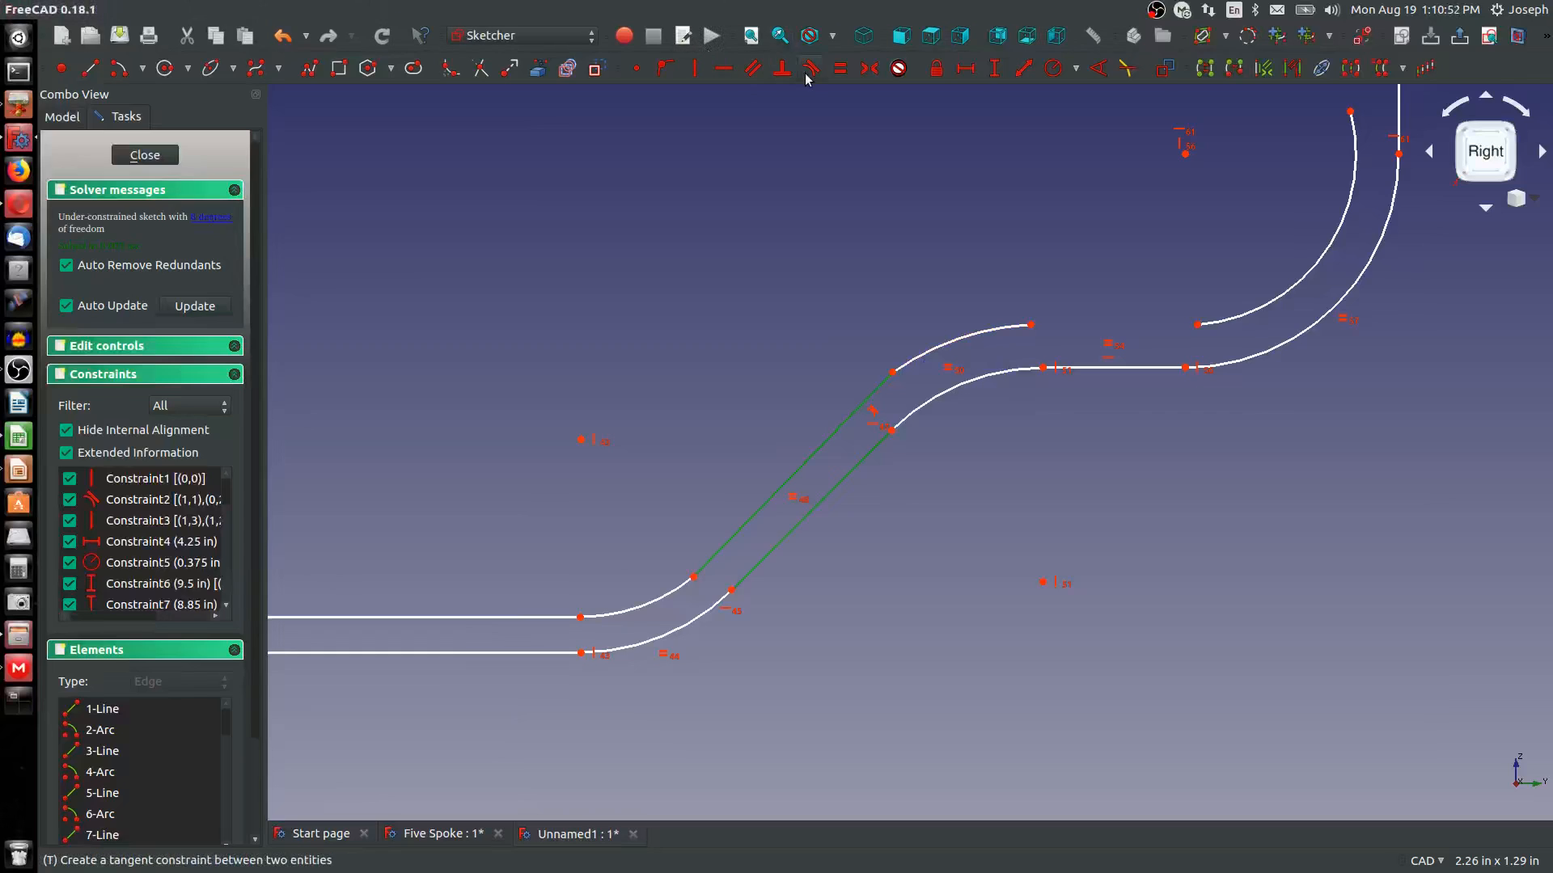
{"action": "left_click", "coordinate": [753, 68]}
Make the right side's new sloped line tangent to the lower inner arc
{"action": "left_click", "coordinate": [668, 600]}
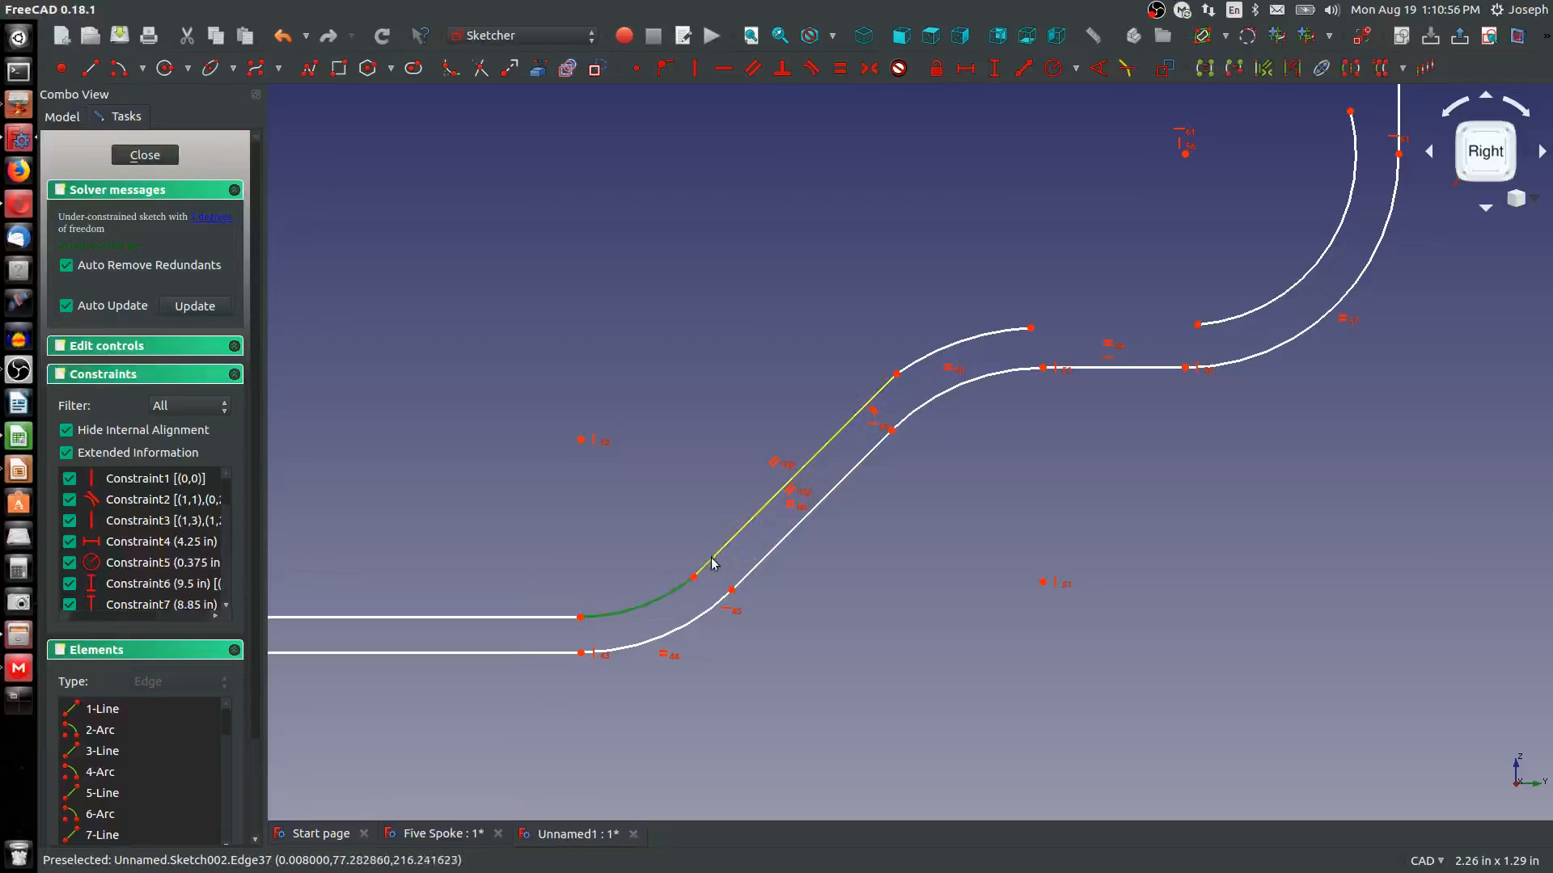
{"action": "left_click", "coordinate": [712, 556]}
{"action": "key", "text": "t"}
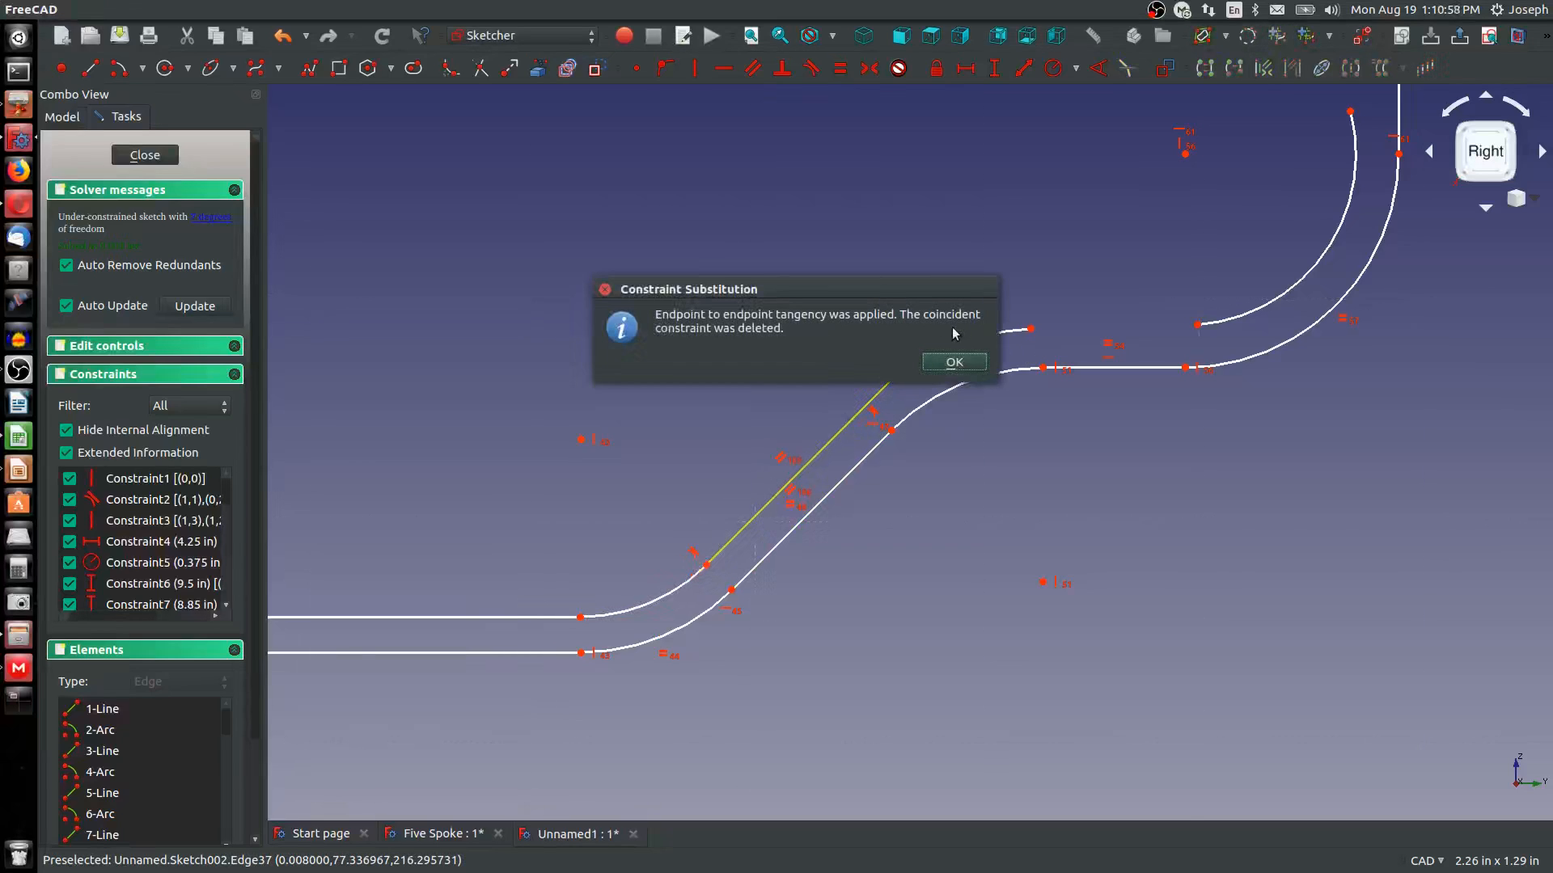
Make the right side's upper inner arc tangent to the sloped line, and align its free endpoint vertically with the arc's centre
{"action": "left_click", "coordinate": [953, 362]}
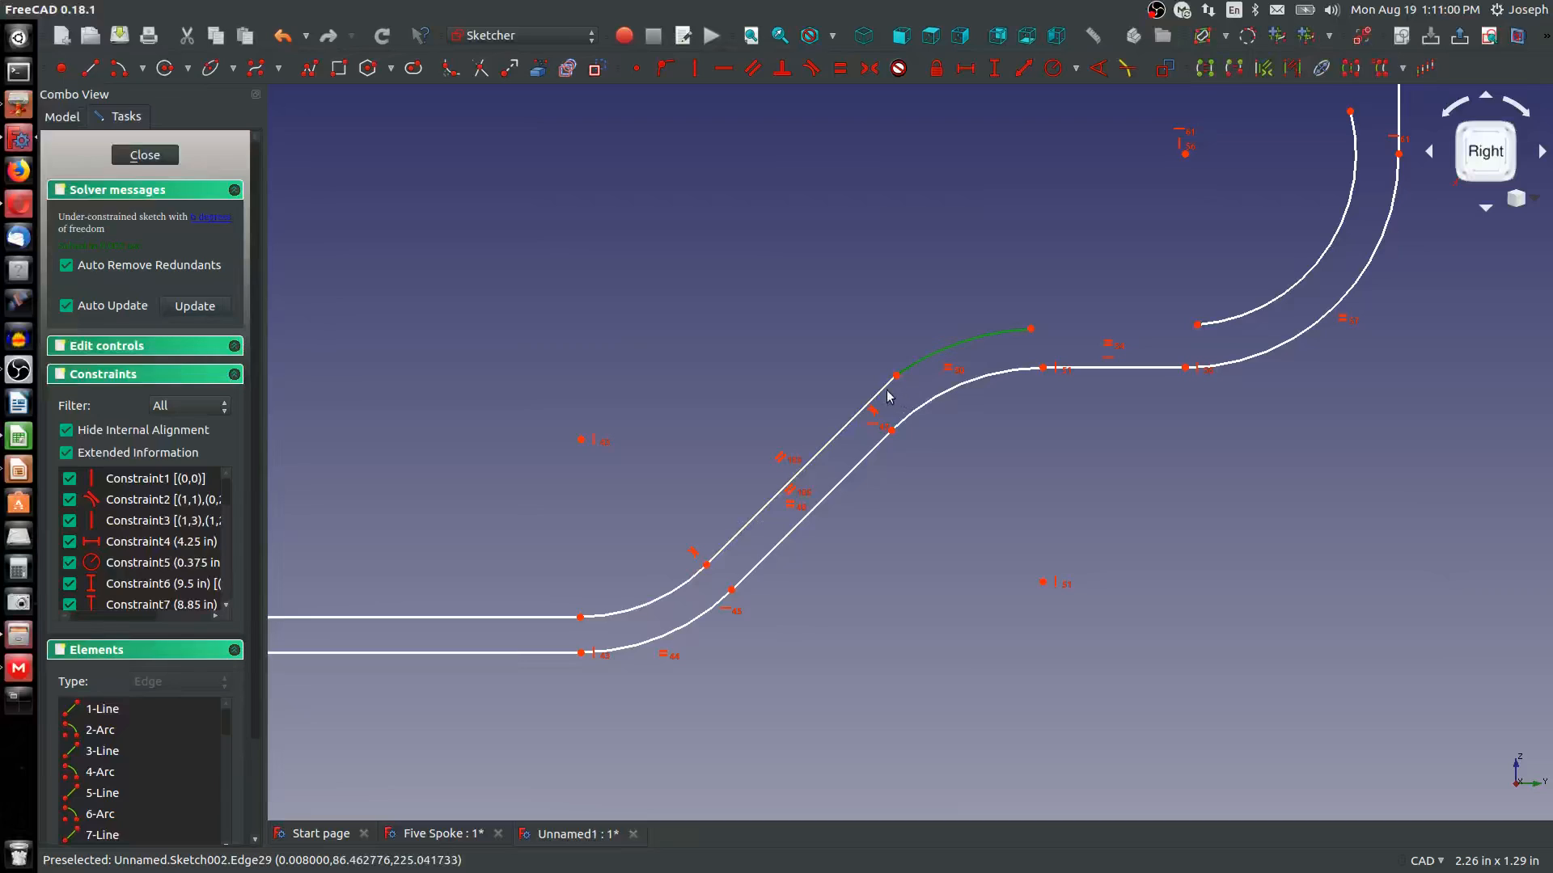
{"action": "key", "text": "t"}
{"action": "left_click", "coordinate": [946, 360]}
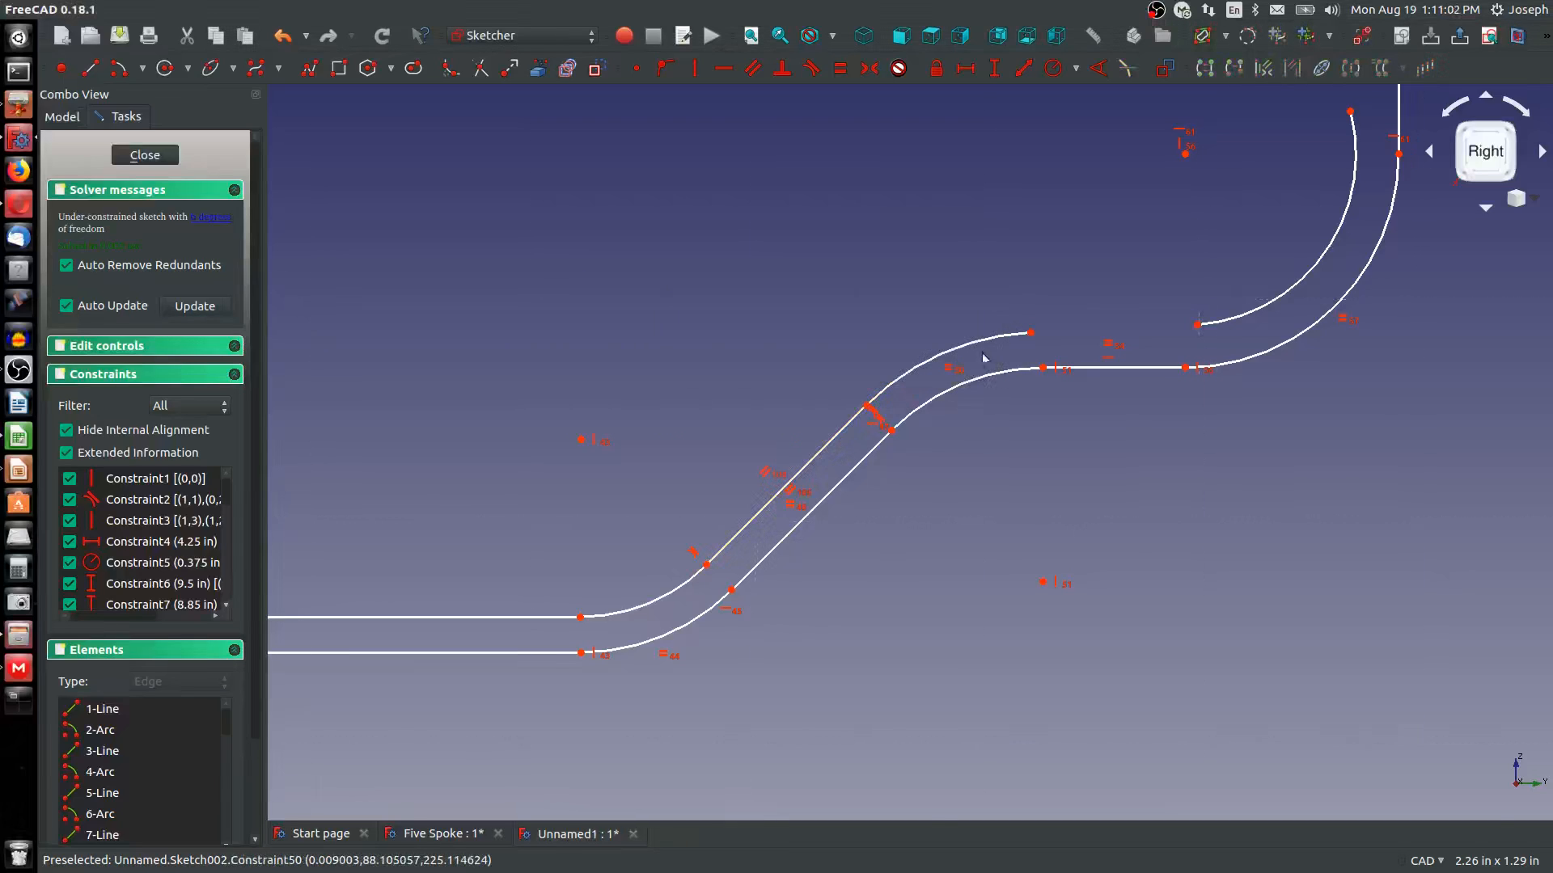
{"action": "left_click", "coordinate": [1030, 334]}
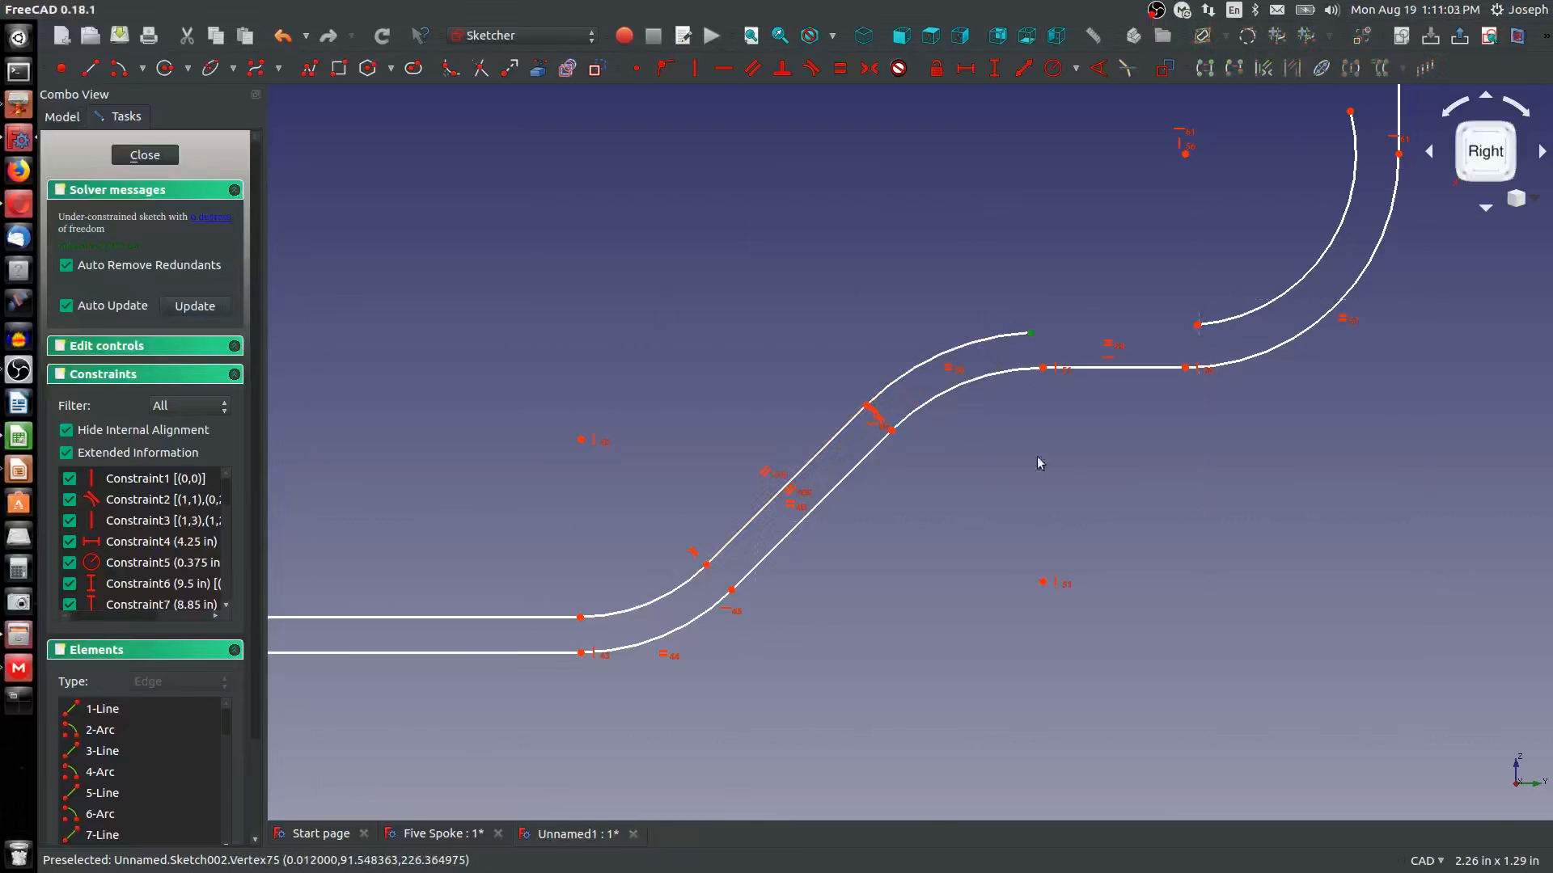
{"action": "left_click", "coordinate": [1007, 551]}
Join the right side's two upper inner arcs with a horizontal line, and align the flange arc's endpoints vertically and horizontally with its centre
{"action": "left_click", "coordinate": [91, 68]}
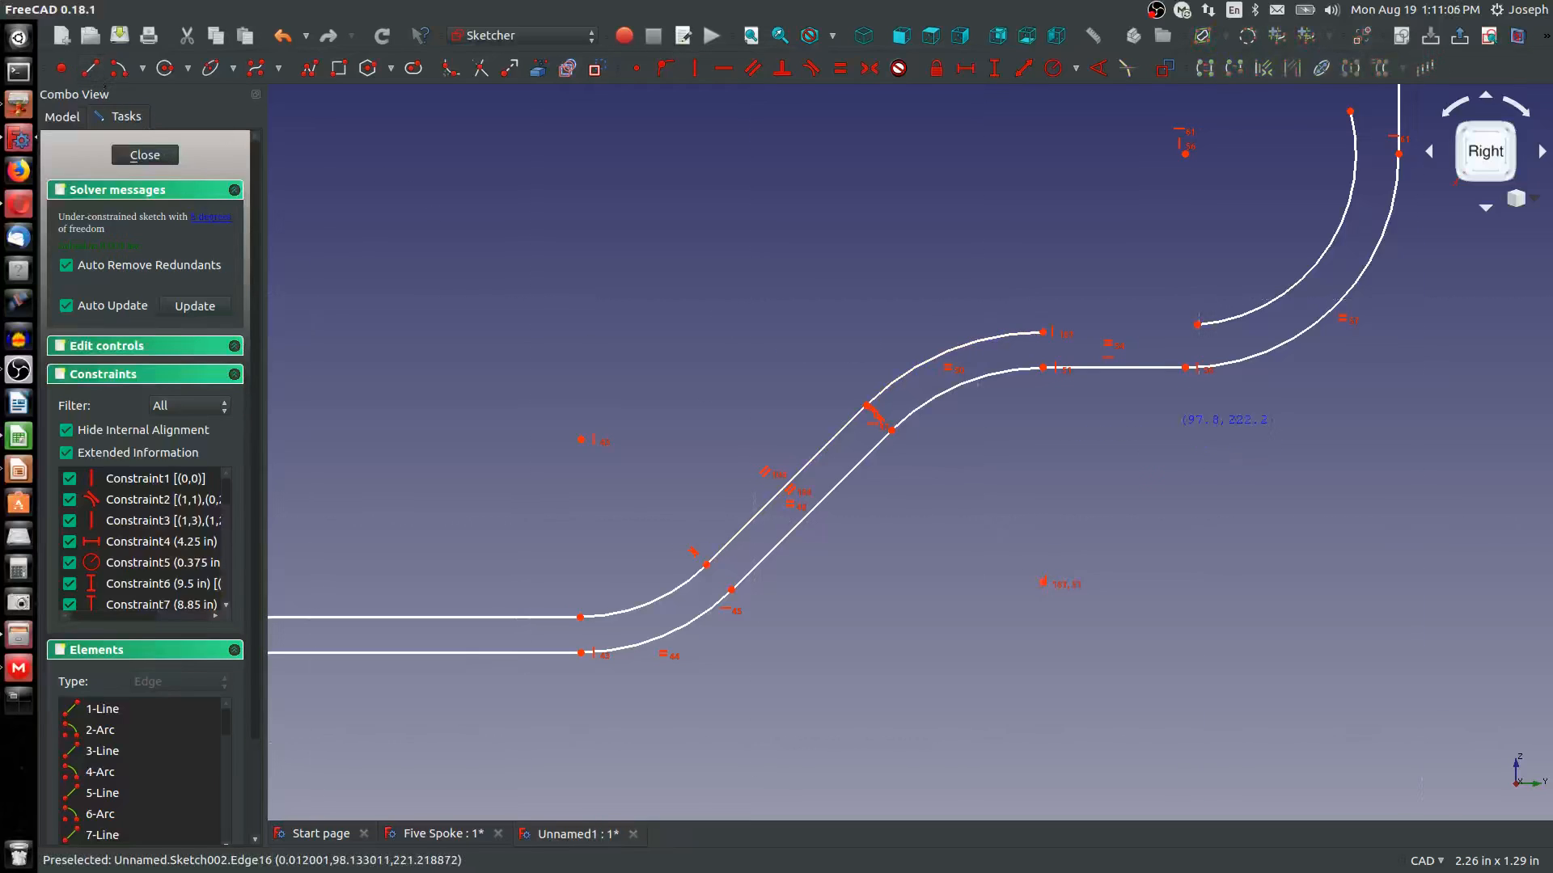
{"action": "left_click", "coordinate": [1044, 332]}
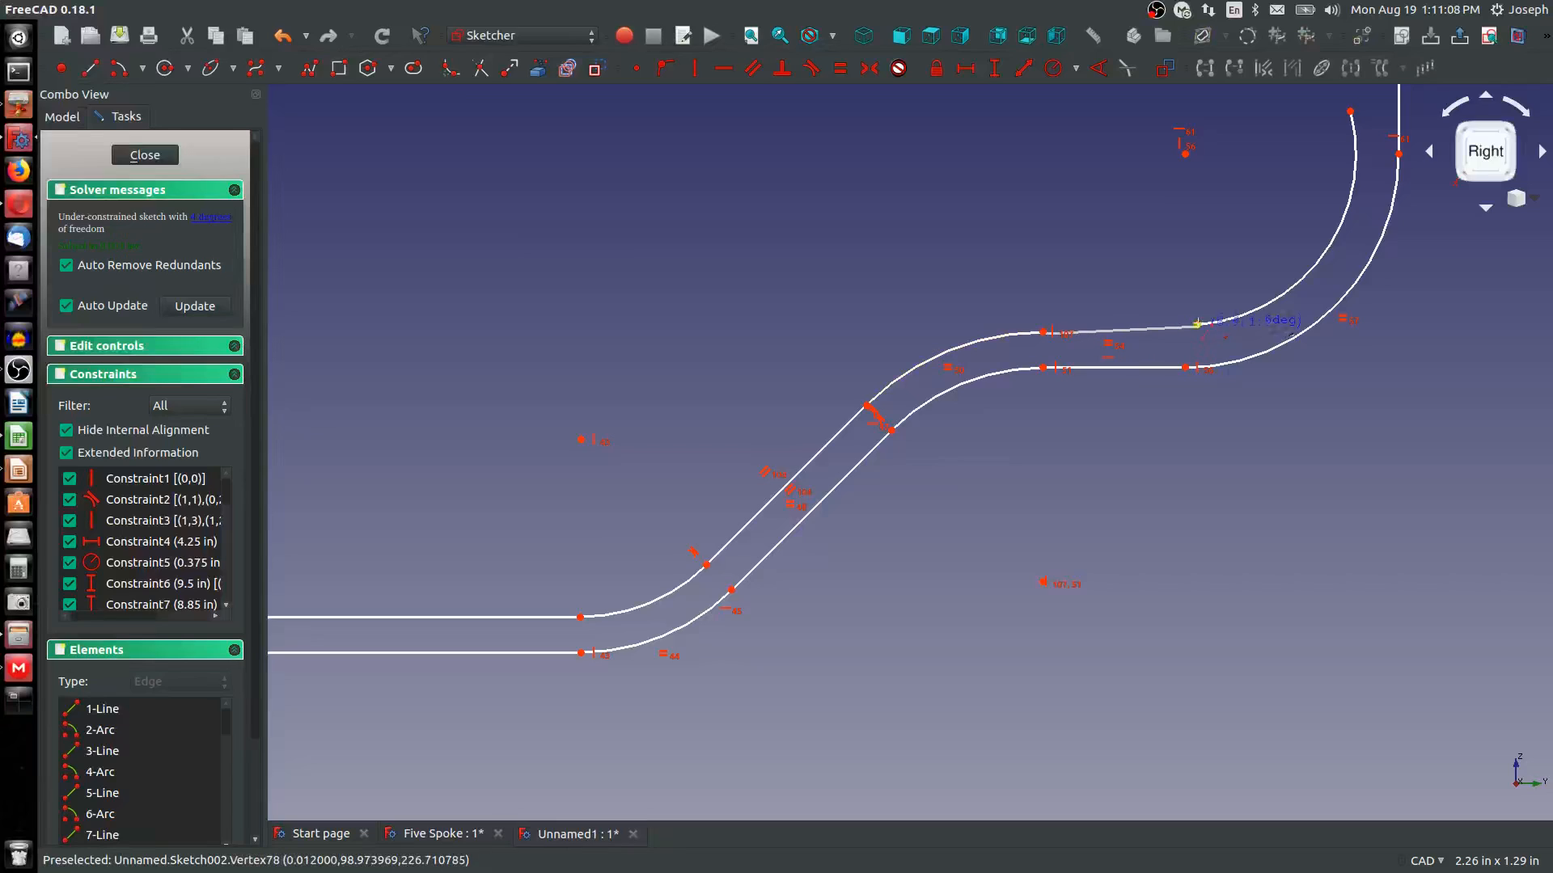
{"action": "left_click", "coordinate": [1198, 328]}
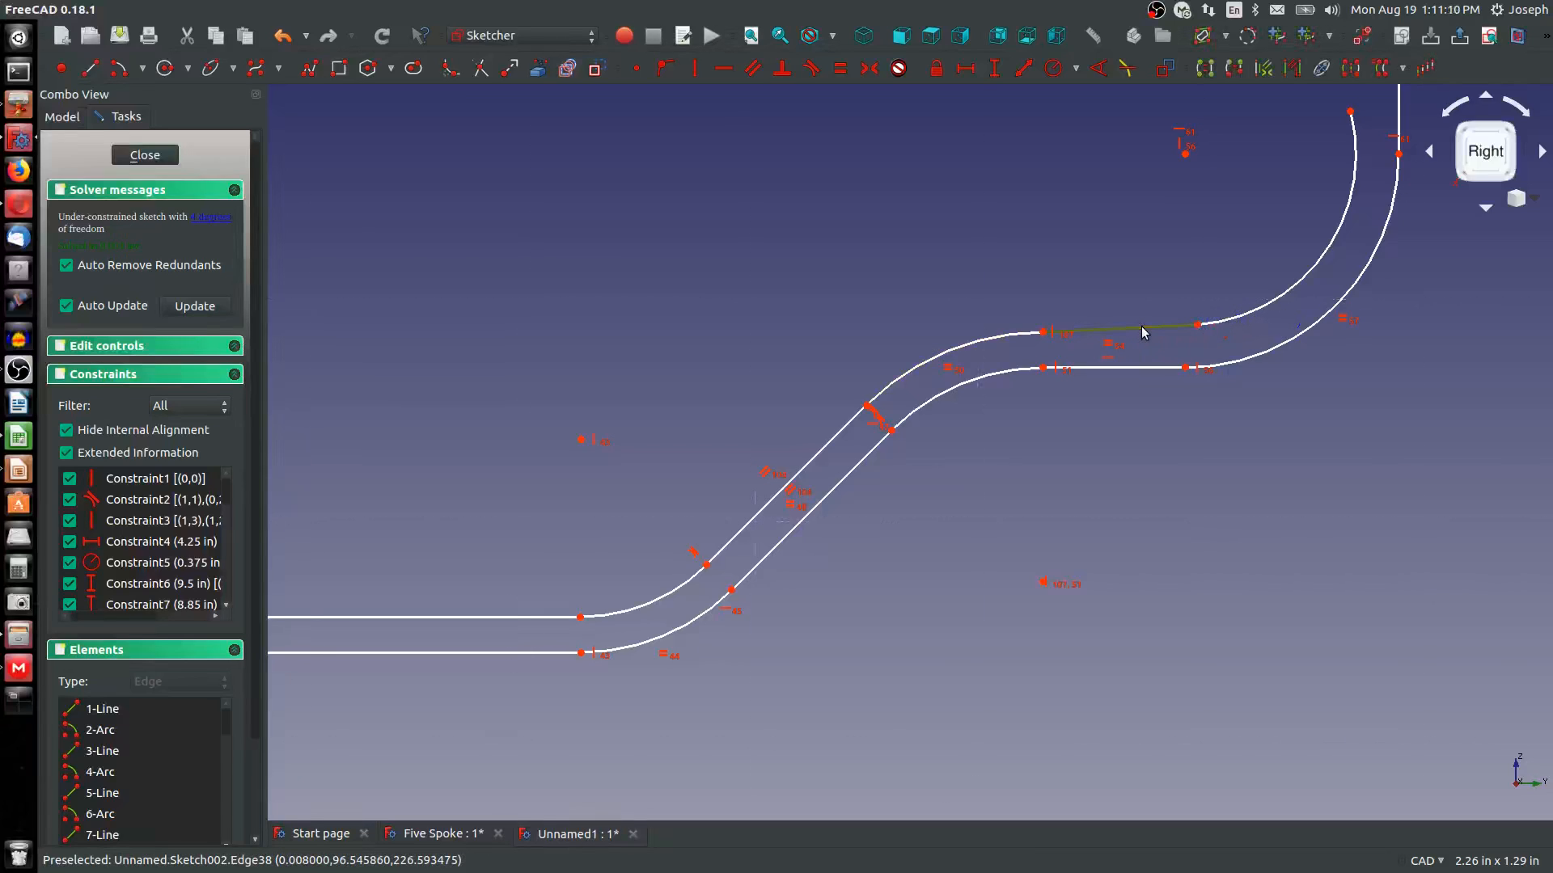
{"action": "left_click", "coordinate": [1198, 332]}
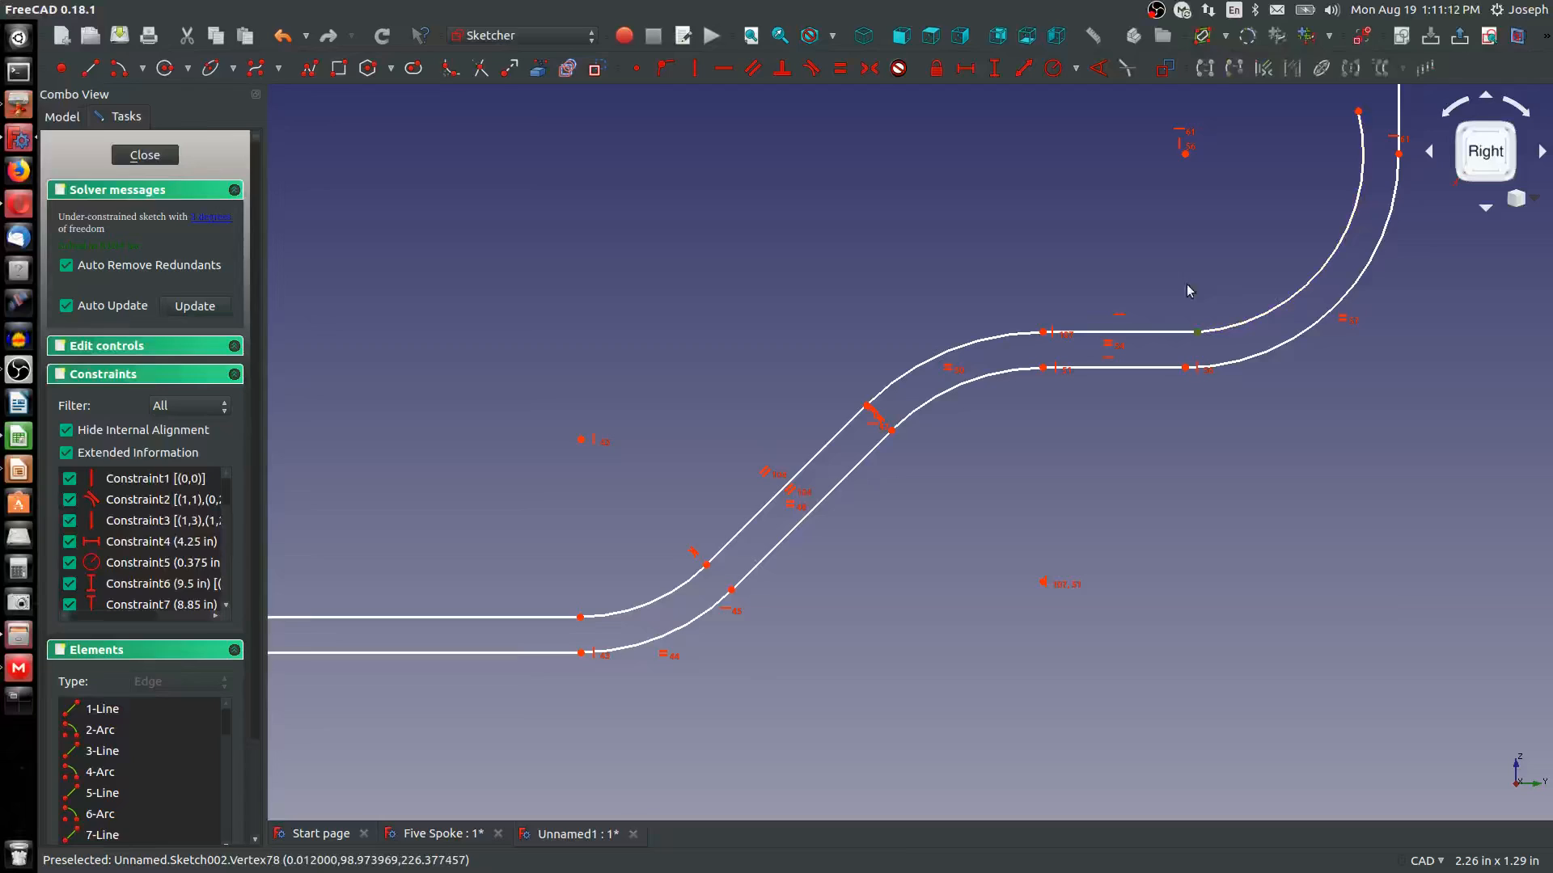
{"action": "left_click", "coordinate": [1186, 151]}
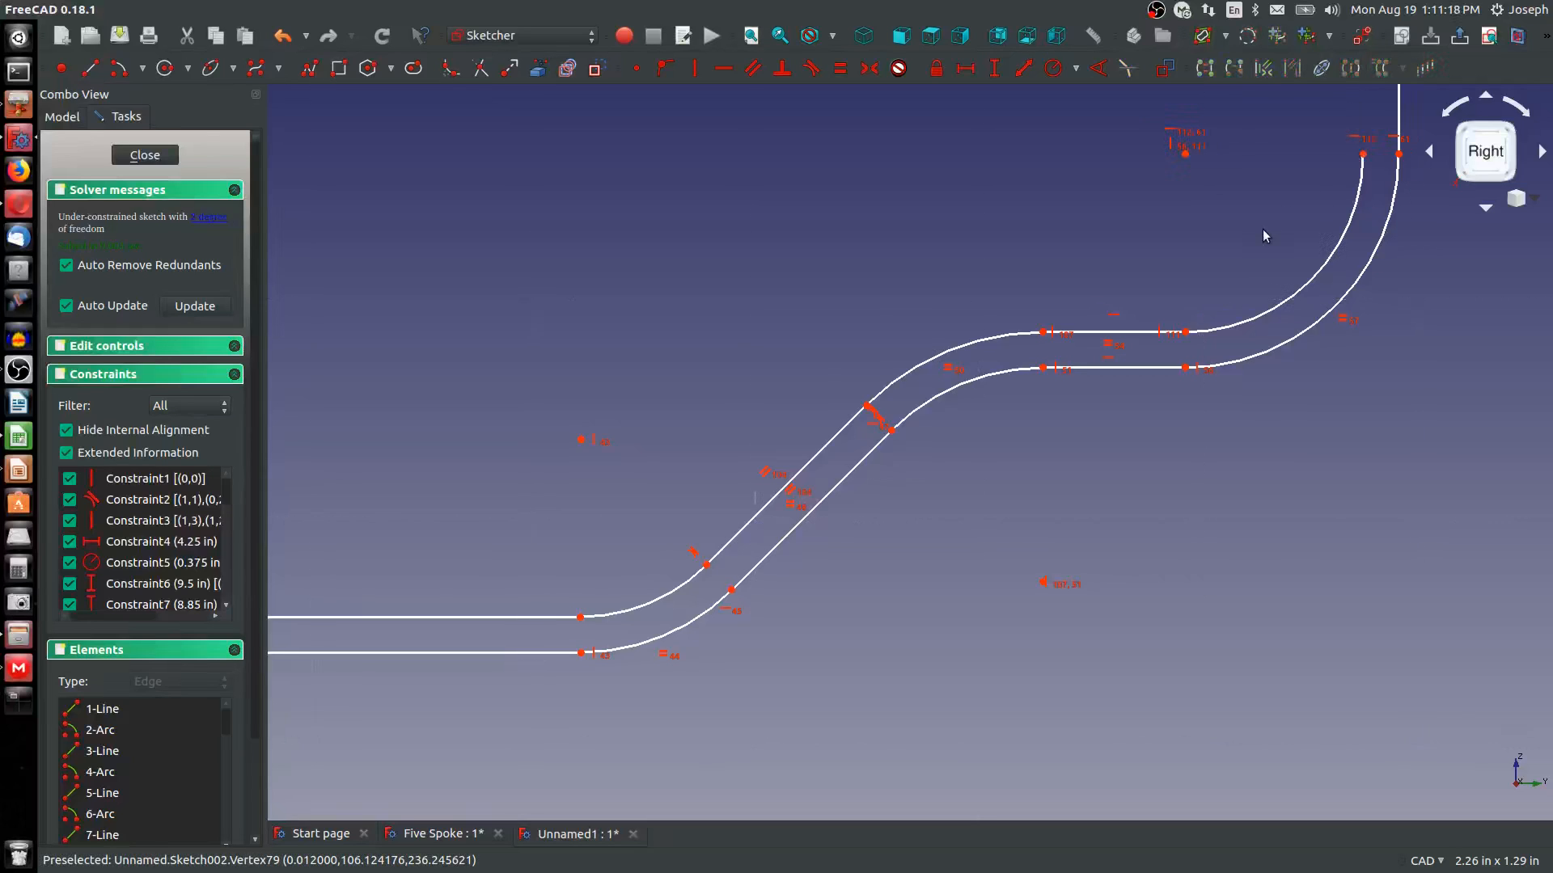
Draw a vertical line up from the right flange's inner arc, and close the profile with a short horizontal line to the outer edge's end
{"action": "scroll", "coordinate": [1258, 234], "scroll_direction": "down", "scroll_amount": 4}
{"action": "middle_click_drag", "start_coordinate": [1261, 232], "coordinate": [1114, 394]}
{"action": "scroll", "coordinate": [1114, 393], "scroll_direction": "up", "scroll_amount": 2}
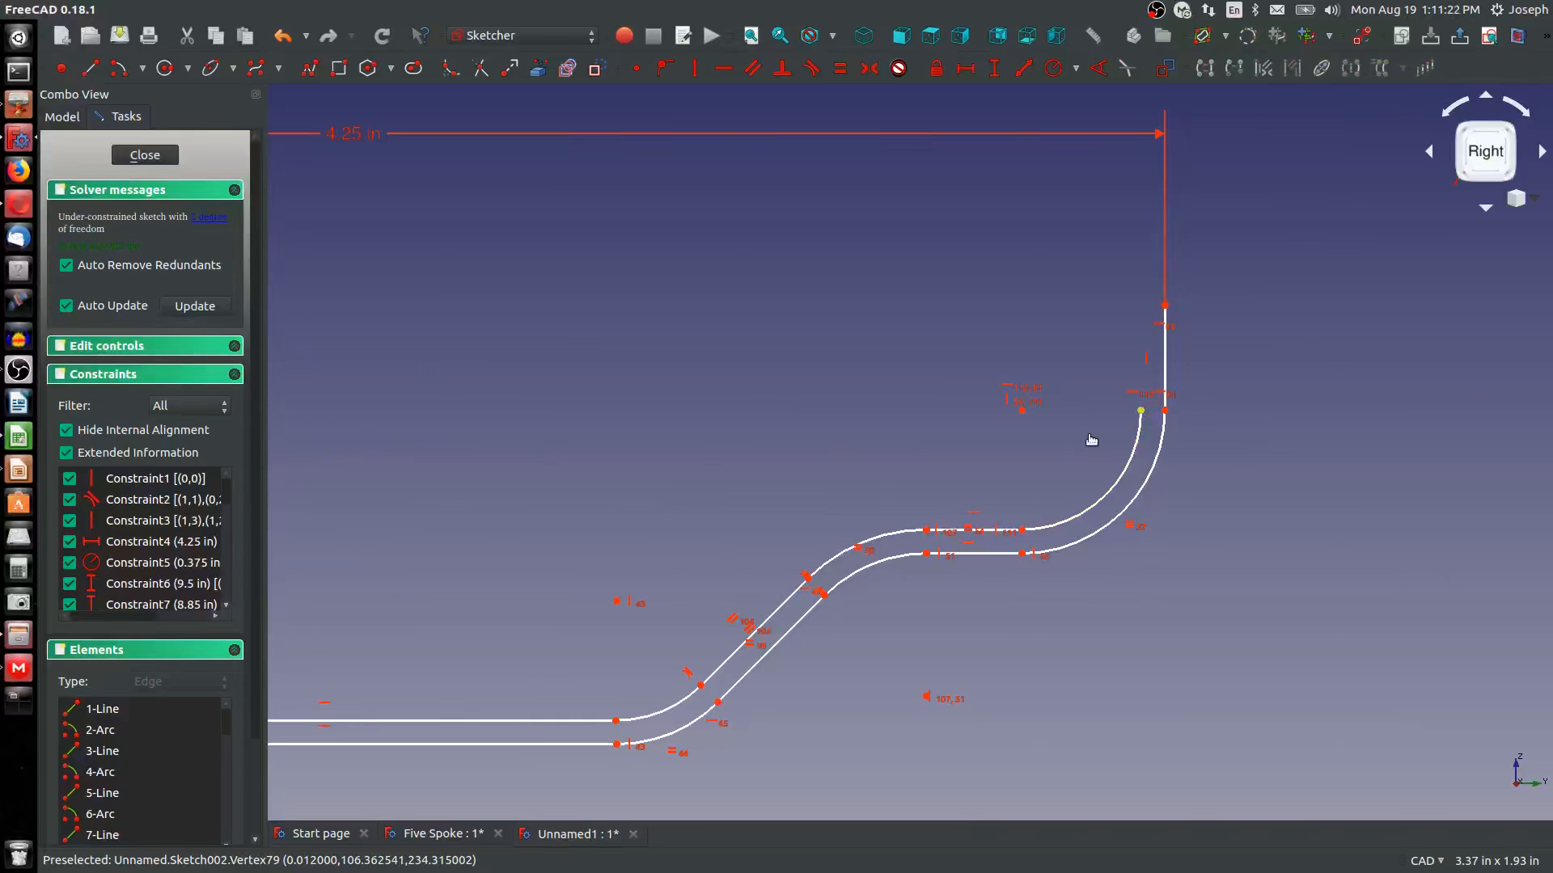
{"action": "left_click_drag", "start_coordinate": [1089, 436], "coordinate": [1077, 476]}
{"action": "left_click_drag", "start_coordinate": [1092, 417], "coordinate": [1091, 417]}
{"action": "left_click", "coordinate": [91, 68]}
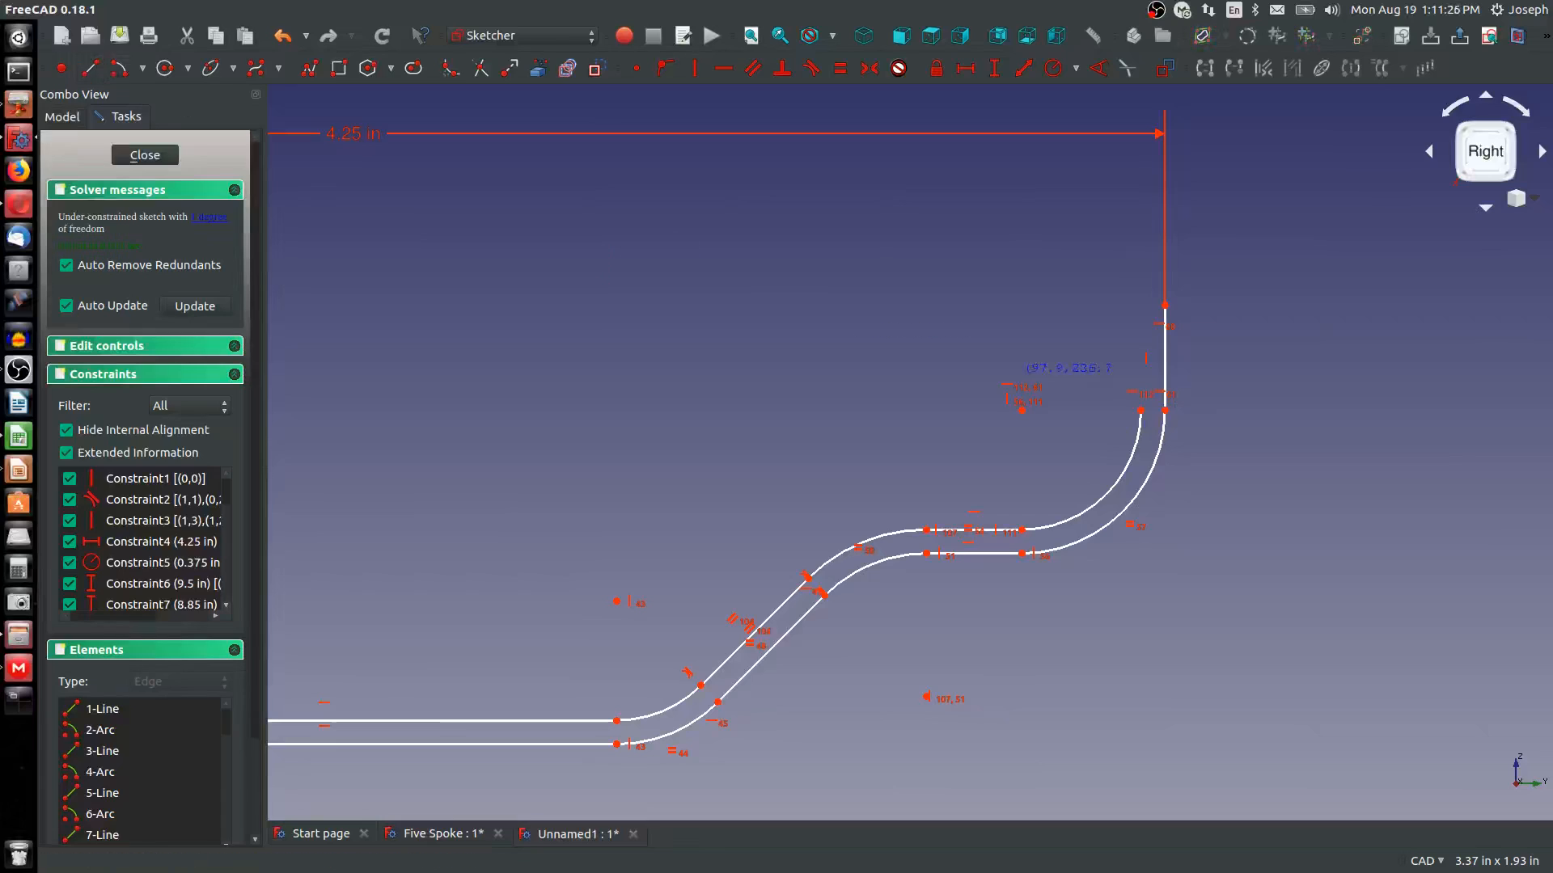
{"action": "left_click", "coordinate": [1140, 410]}
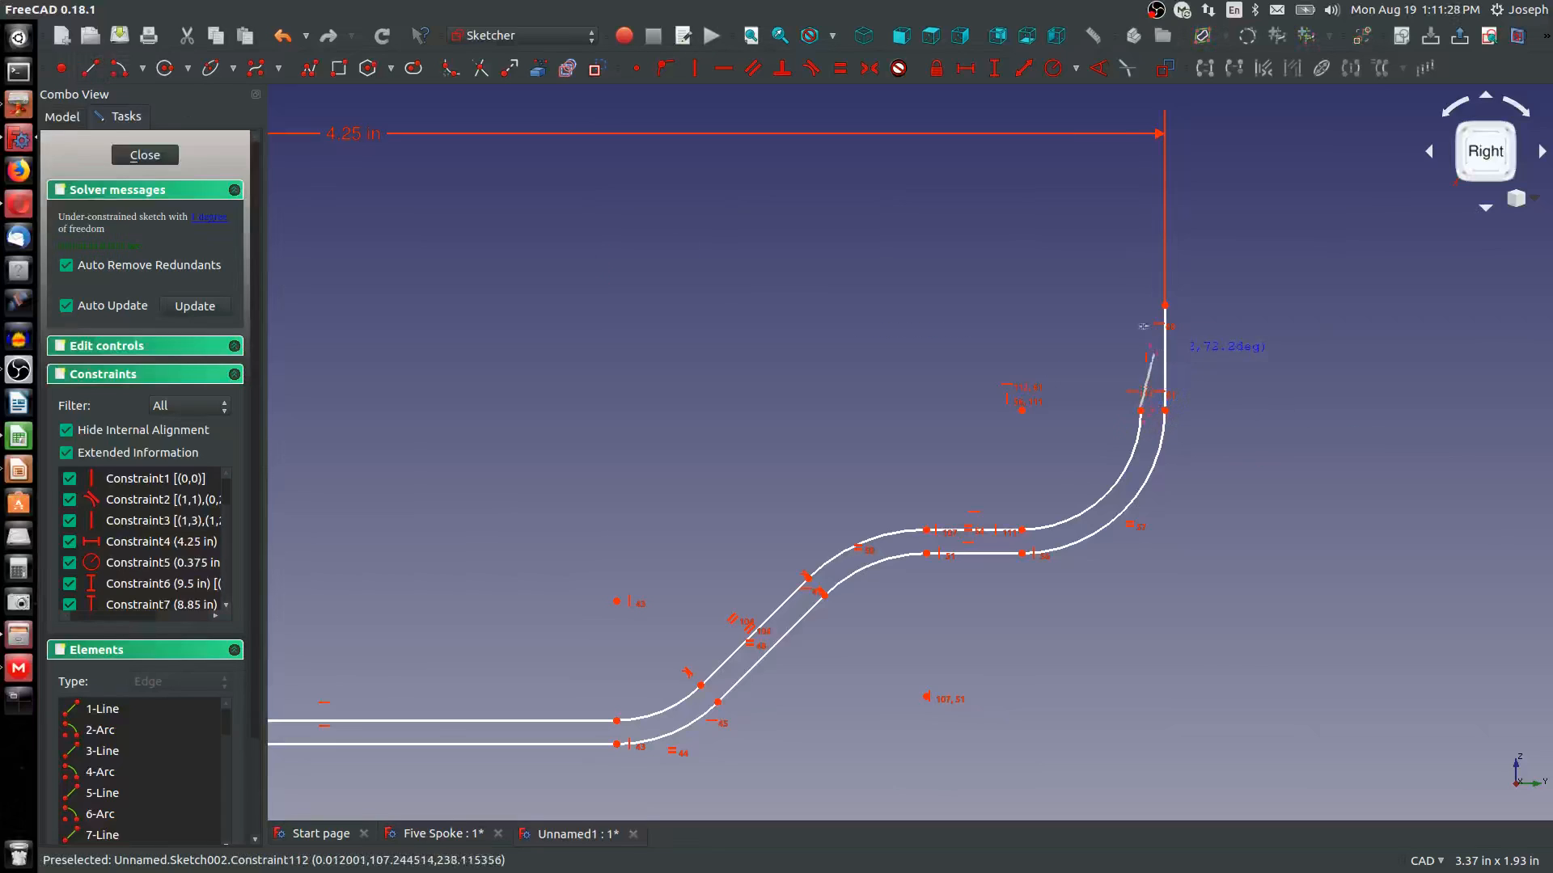
{"action": "left_click", "coordinate": [1140, 303]}
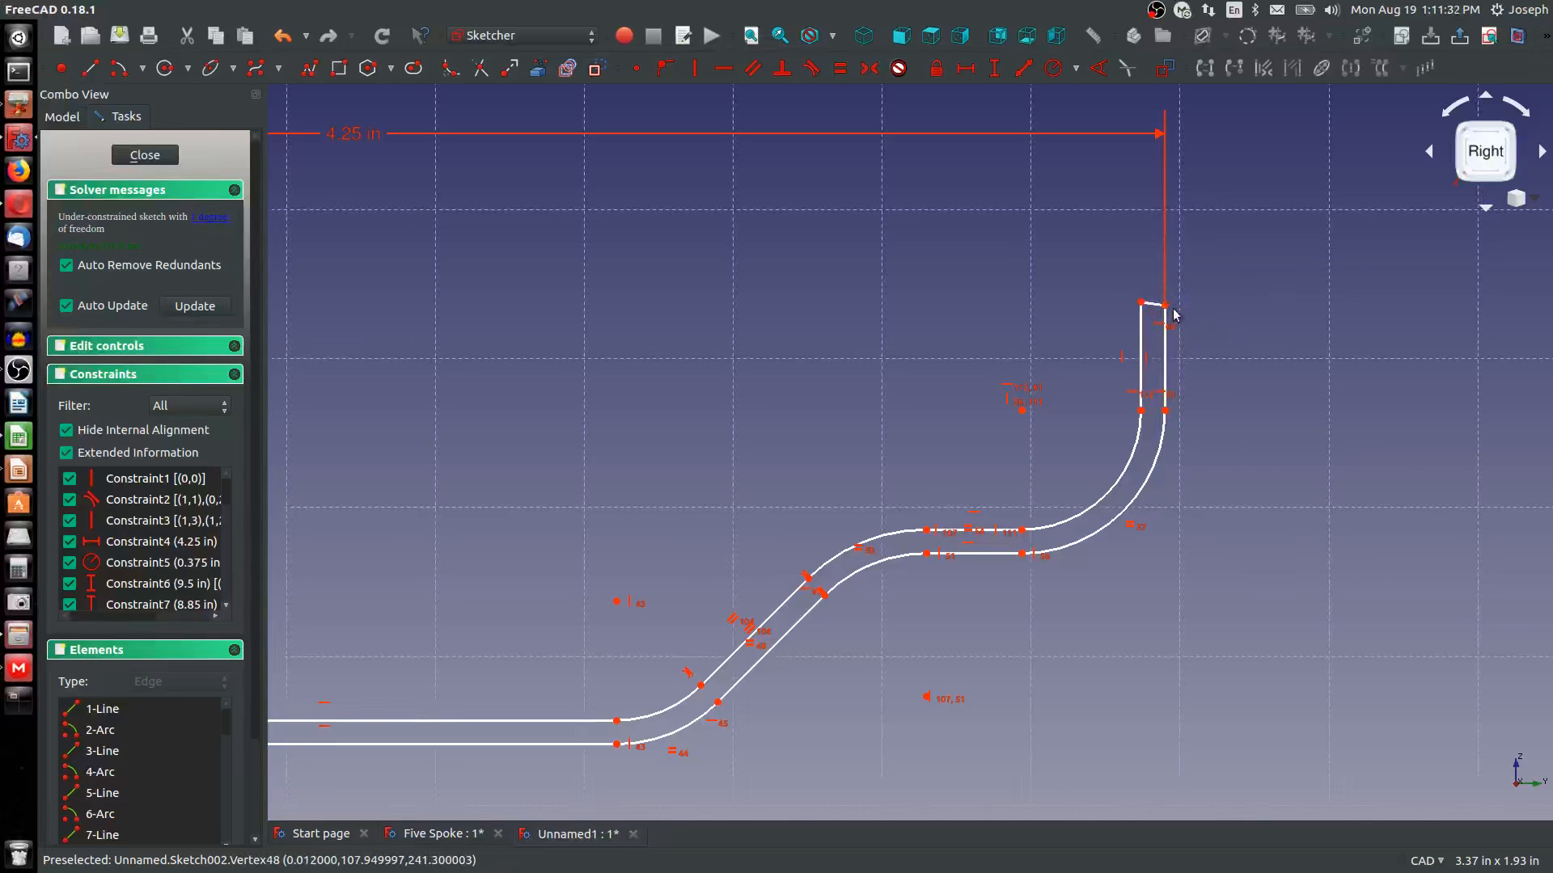
{"action": "left_click", "coordinate": [1163, 306]}
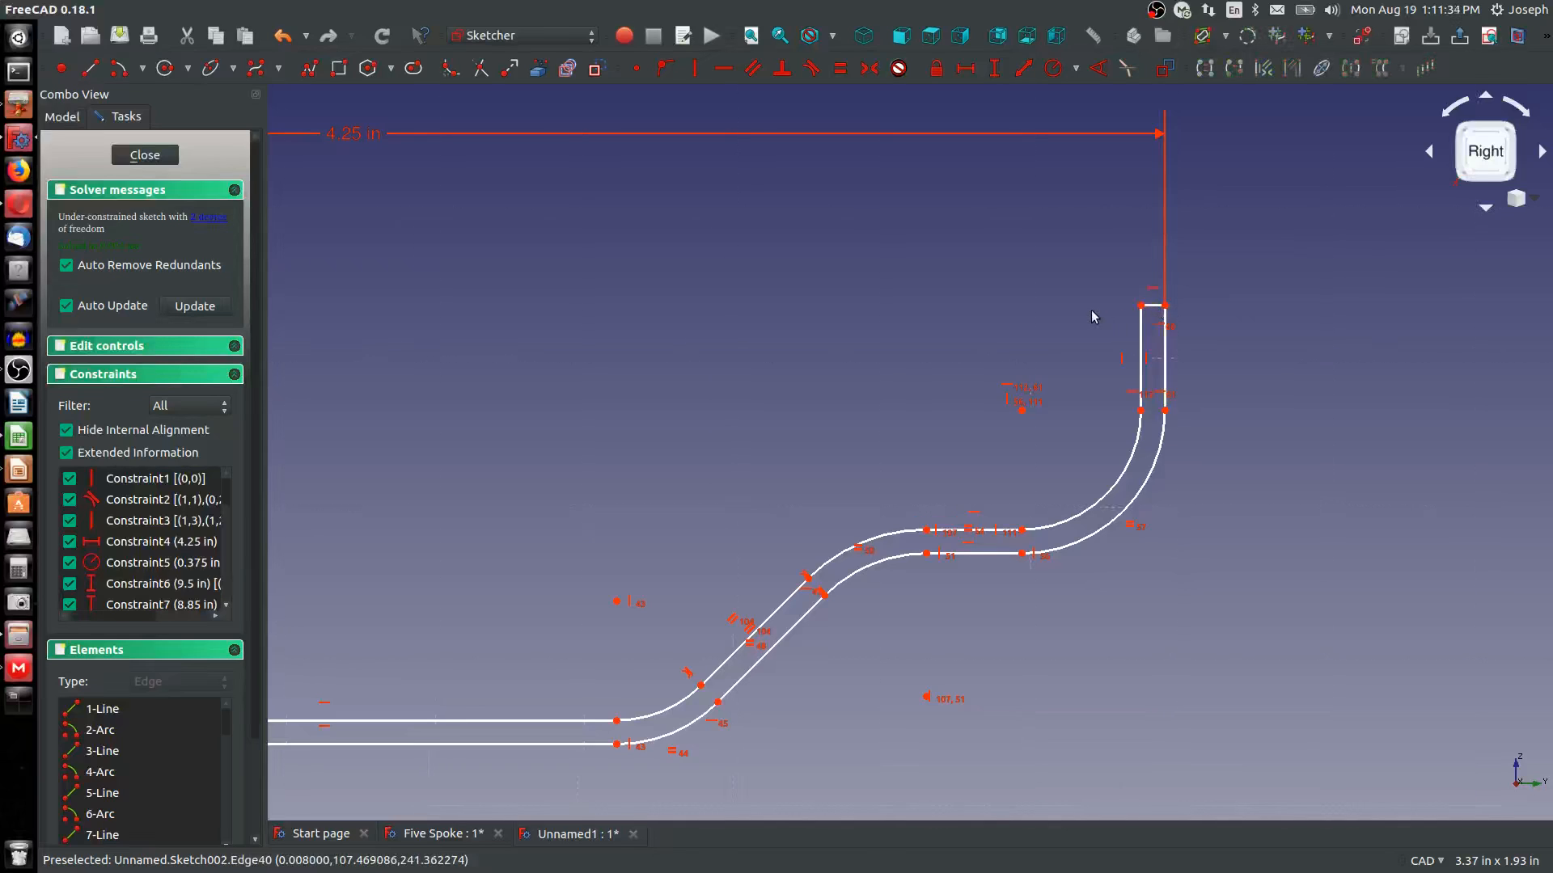
Locate the remaining free geometry and align the right side's lower inner arc endpoint vertically with the outer arc's endpoint
{"action": "scroll", "coordinate": [1061, 332], "scroll_direction": "down", "scroll_amount": 6}
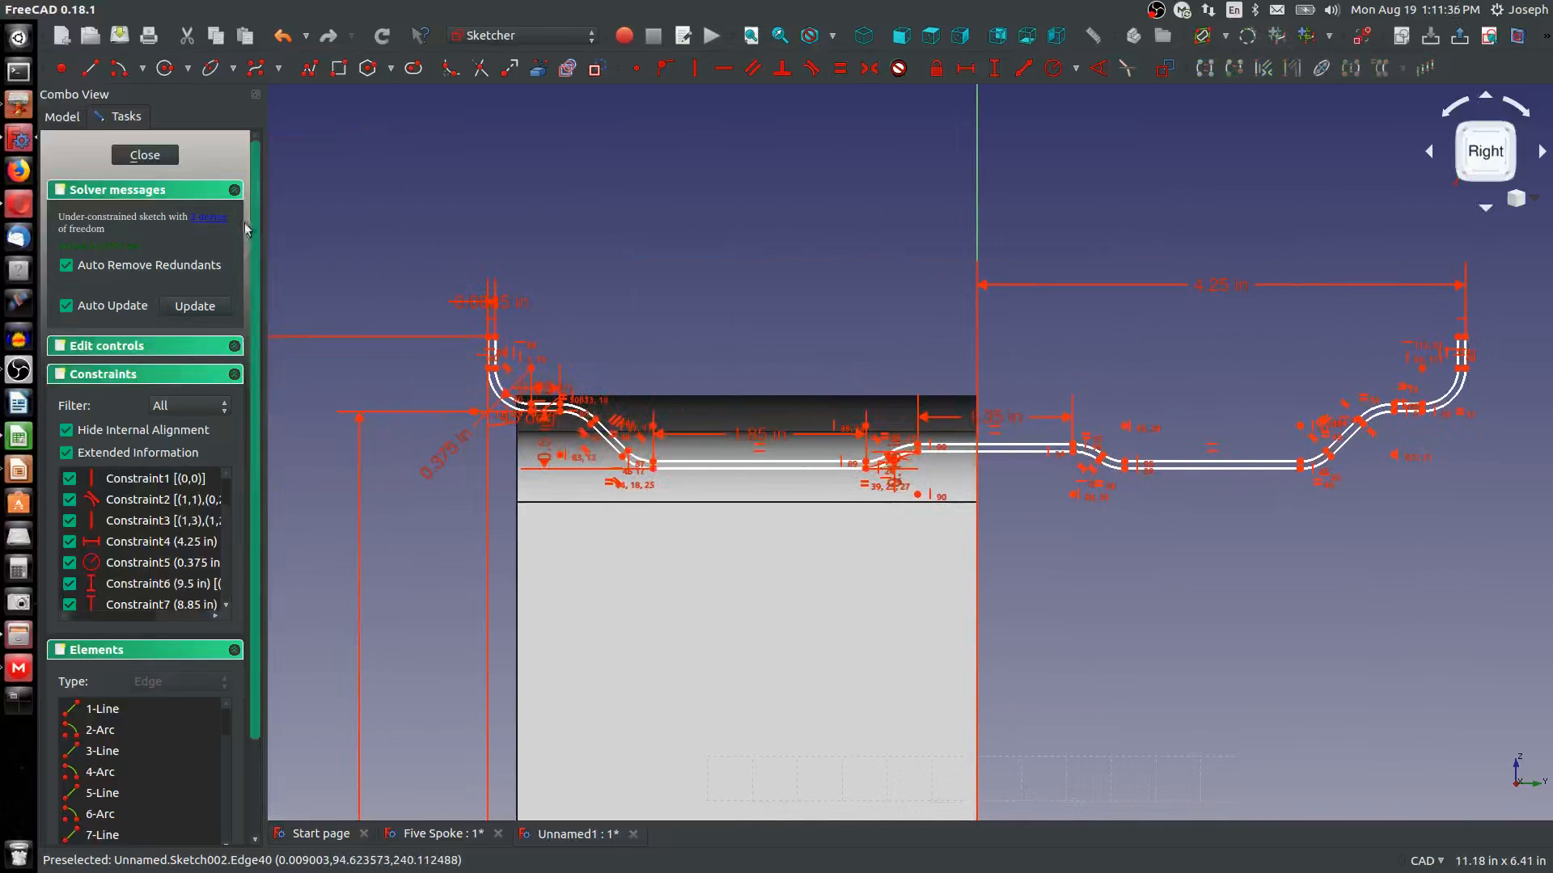
{"action": "left_click", "coordinate": [207, 218]}
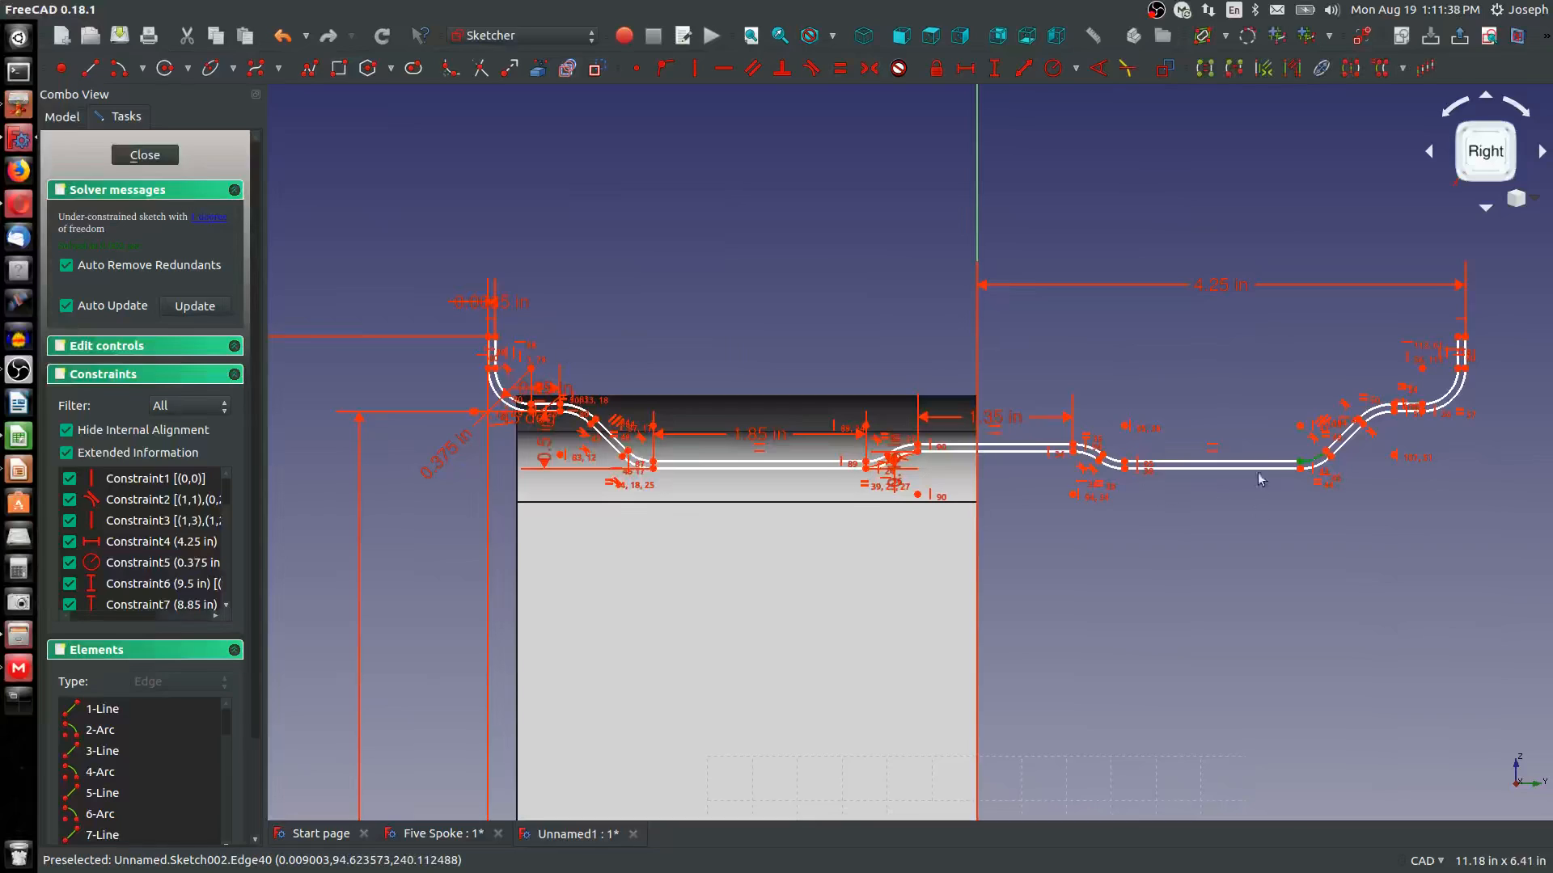
{"action": "scroll", "coordinate": [1259, 479], "scroll_direction": "up", "scroll_amount": 6}
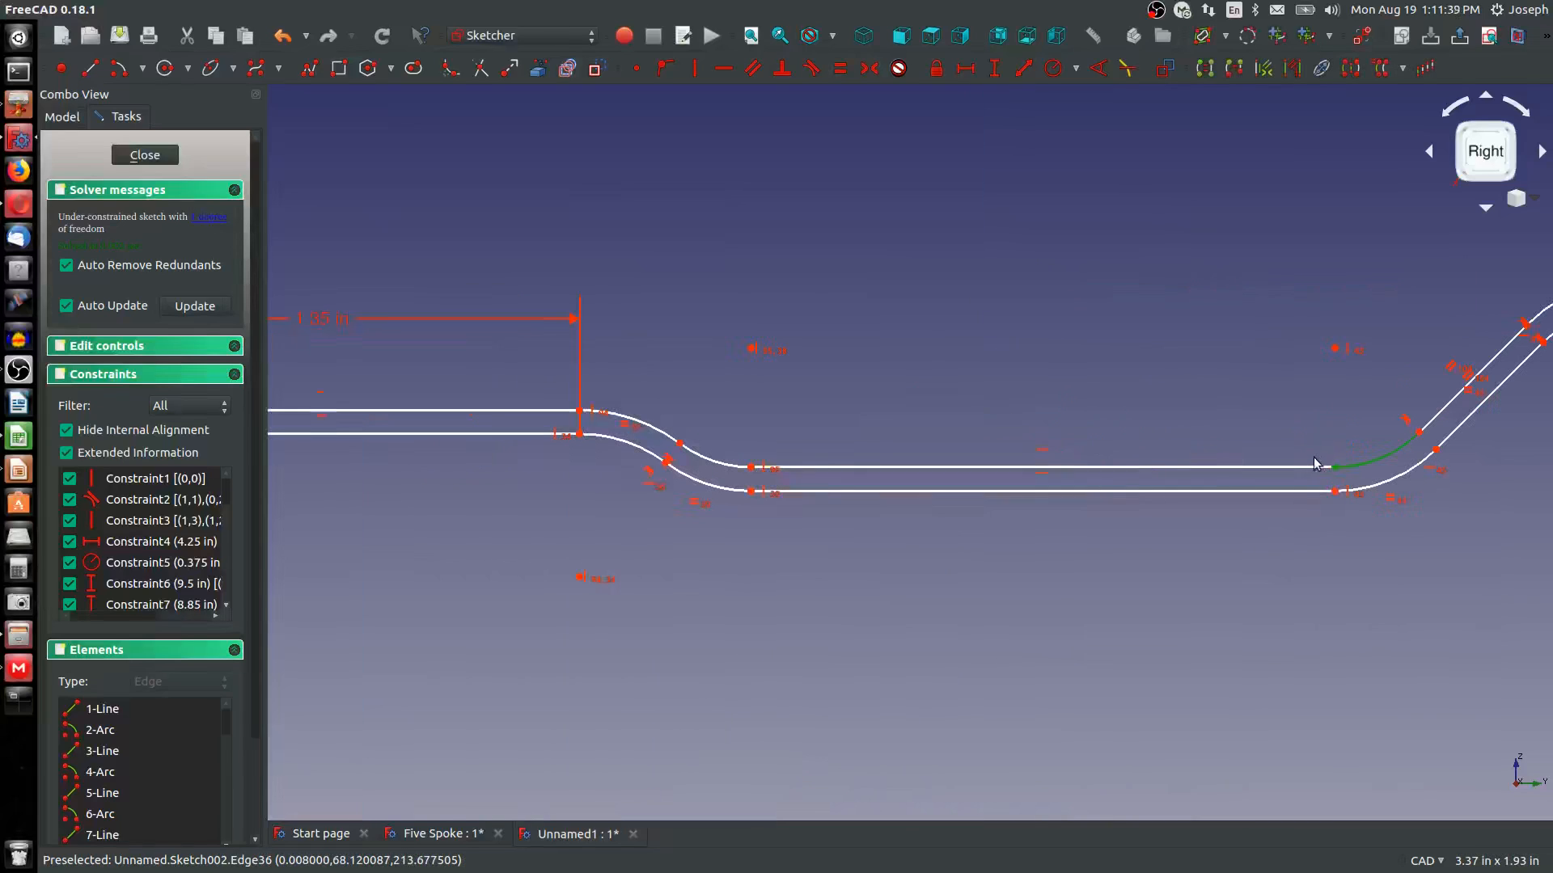
{"action": "left_click", "coordinate": [1336, 493]}
{"action": "key", "text": "v"}
Close the finished rim profile sketch and inspect its position relative to the wheel spokes
{"action": "scroll", "coordinate": [1290, 437], "scroll_direction": "down", "scroll_amount": 6}
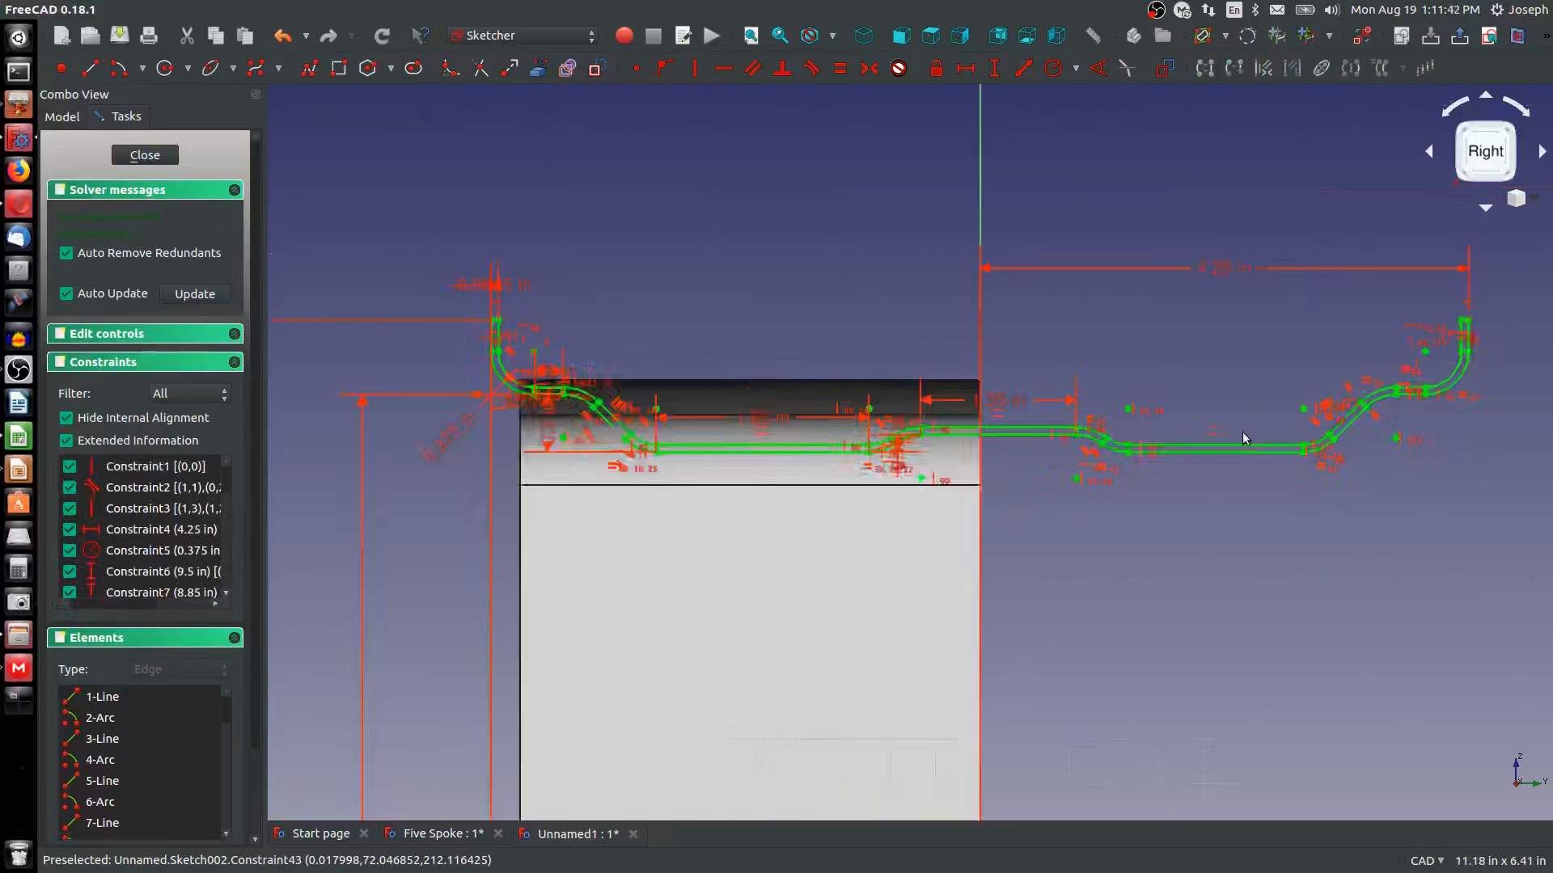
{"action": "scroll", "coordinate": [1244, 438], "scroll_direction": "down", "scroll_amount": 2}
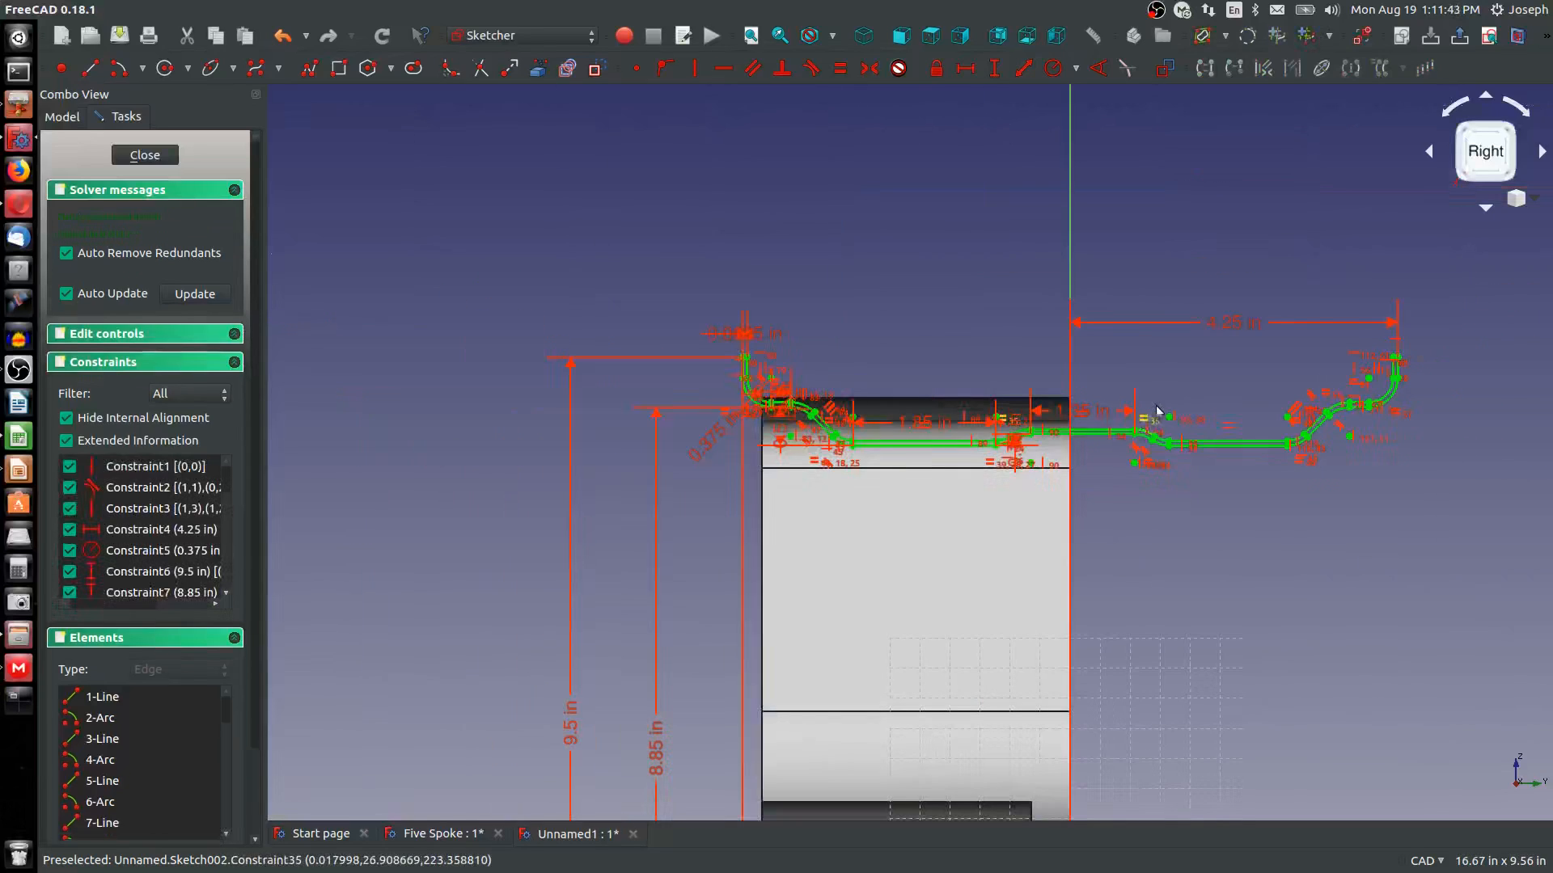
{"action": "left_click", "coordinate": [120, 157]}
{"action": "mouse_move", "coordinate": [876, 473]}
{"action": "middle_mouse_down"}
{"action": "mouse_move", "coordinate": [806, 632]}
{"action": "mouse_move", "coordinate": [693, 554]}
{"action": "mouse_move", "coordinate": [710, 554]}
{"action": "mouse_move", "coordinate": [725, 595]}
{"action": "middle_mouse_up"}
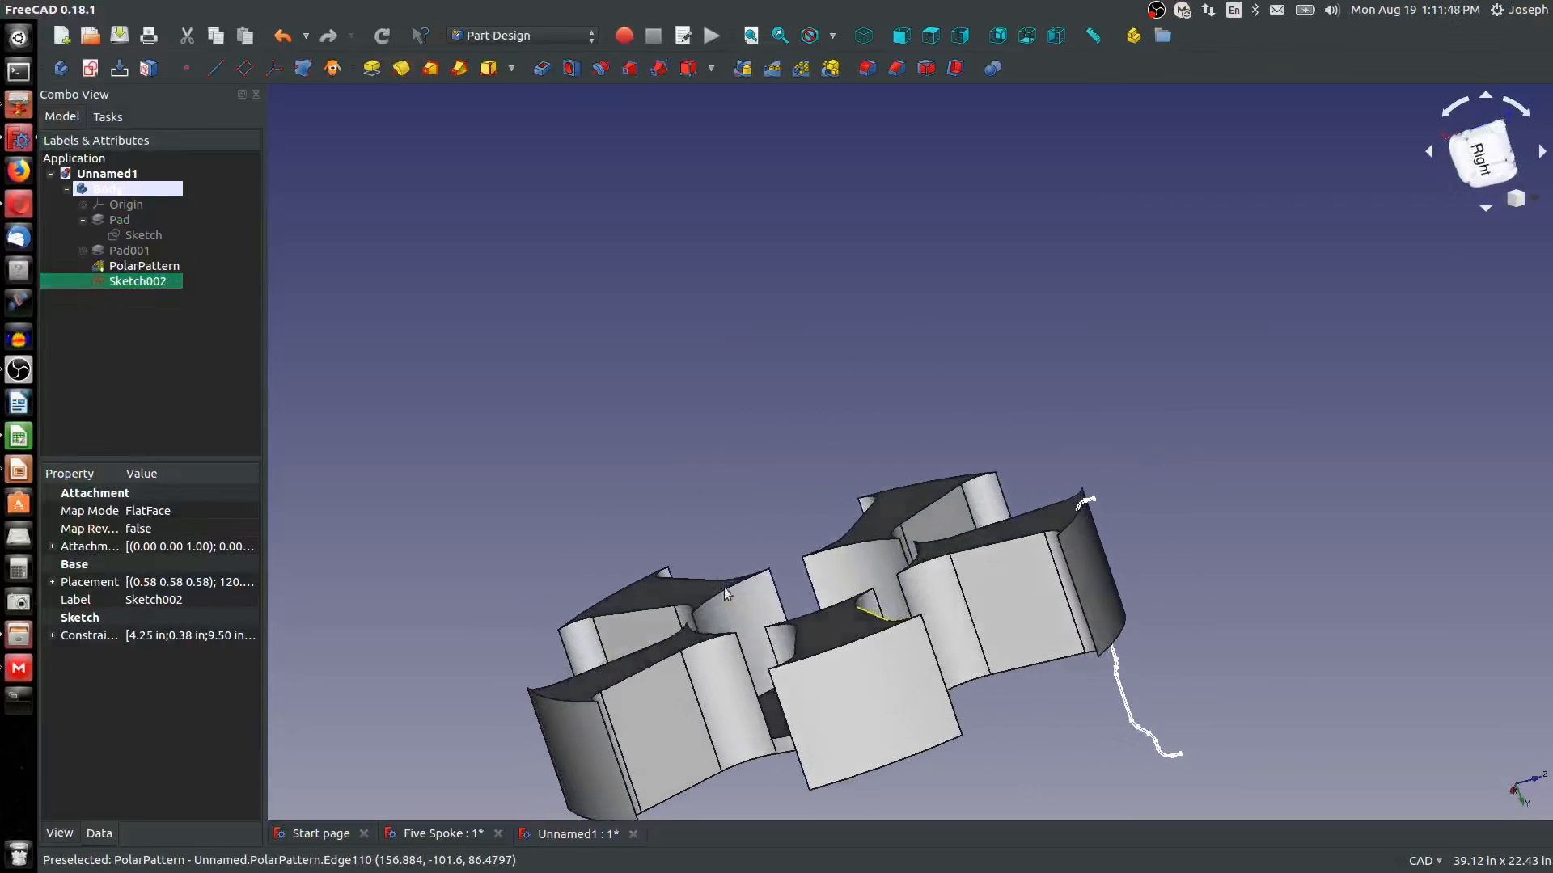
{"action": "scroll", "coordinate": [1034, 517], "scroll_direction": "up", "scroll_amount": 5}
{"action": "scroll", "coordinate": [971, 539], "scroll_direction": "down", "scroll_amount": 3}
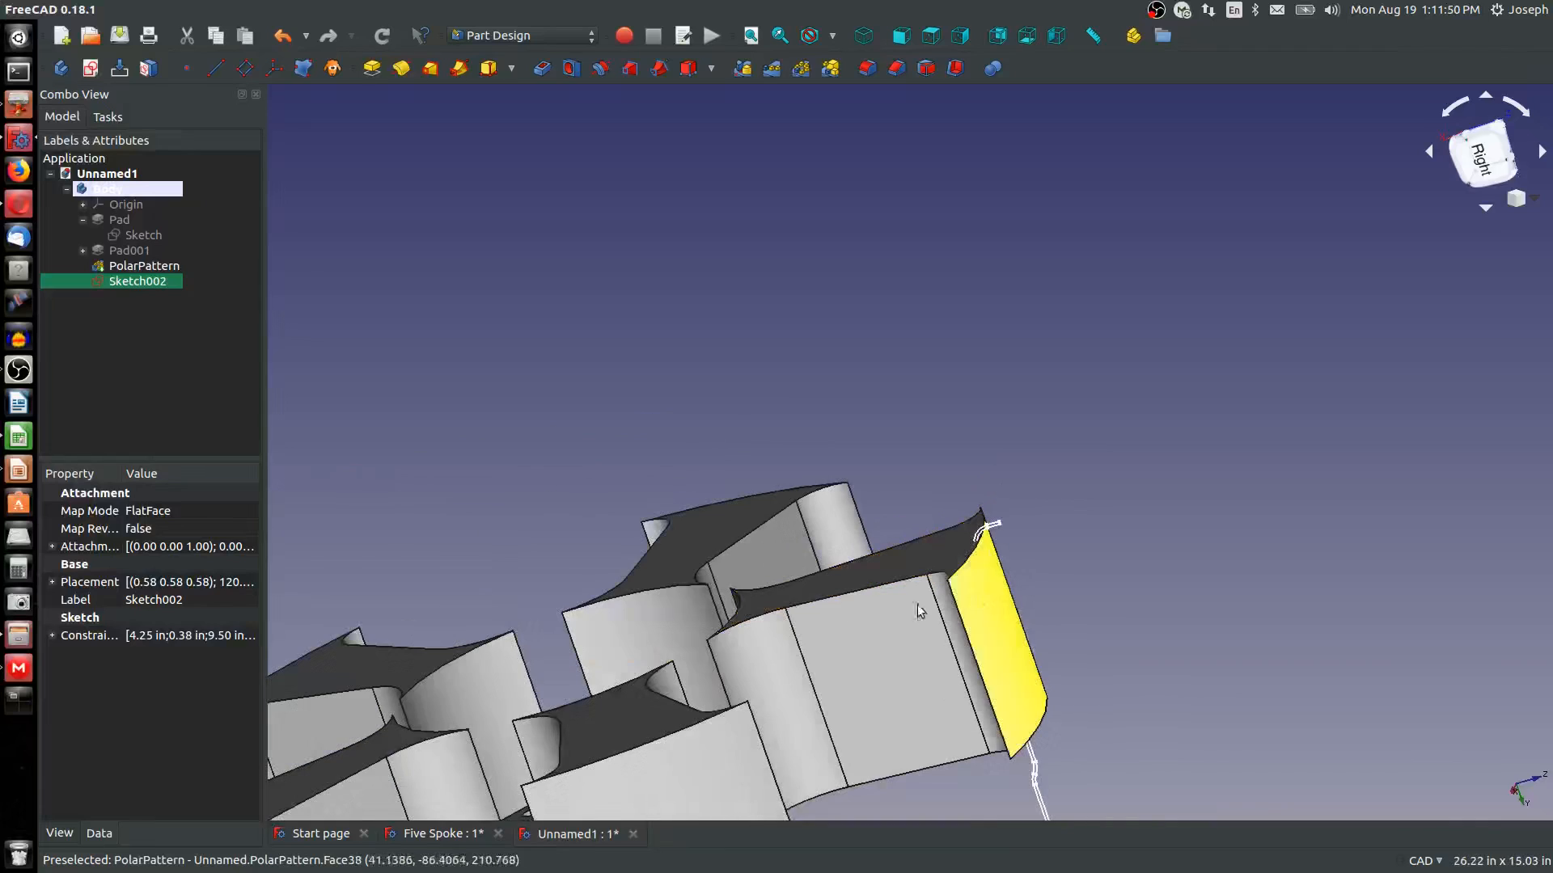
{"action": "scroll", "coordinate": [956, 605], "scroll_direction": "down", "scroll_amount": 4}
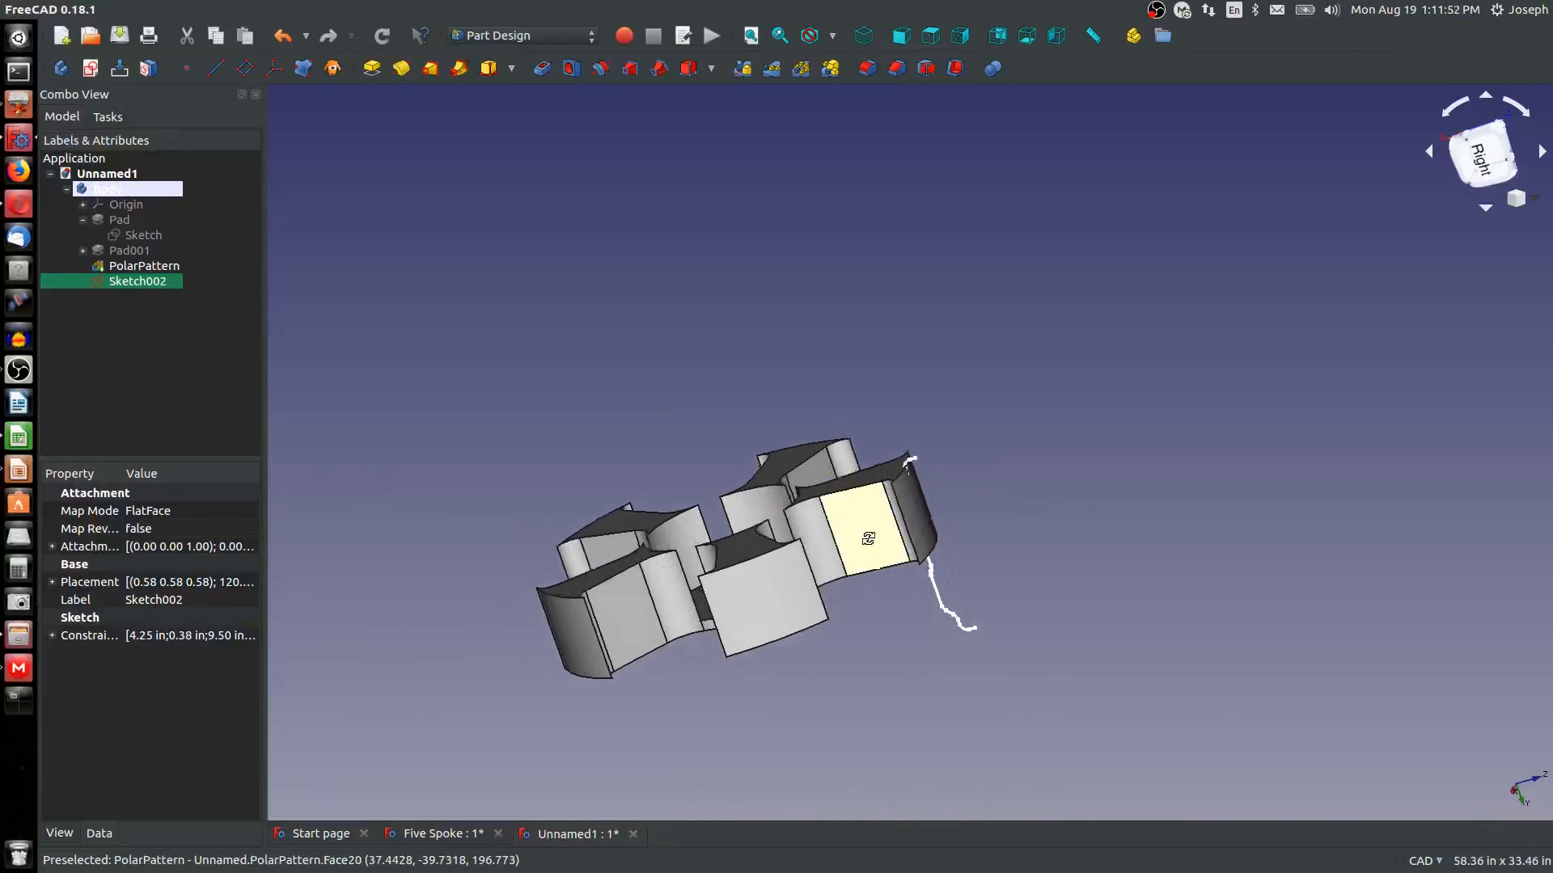
{"action": "middle_click_drag", "start_coordinate": [868, 539], "coordinate": [890, 518]}
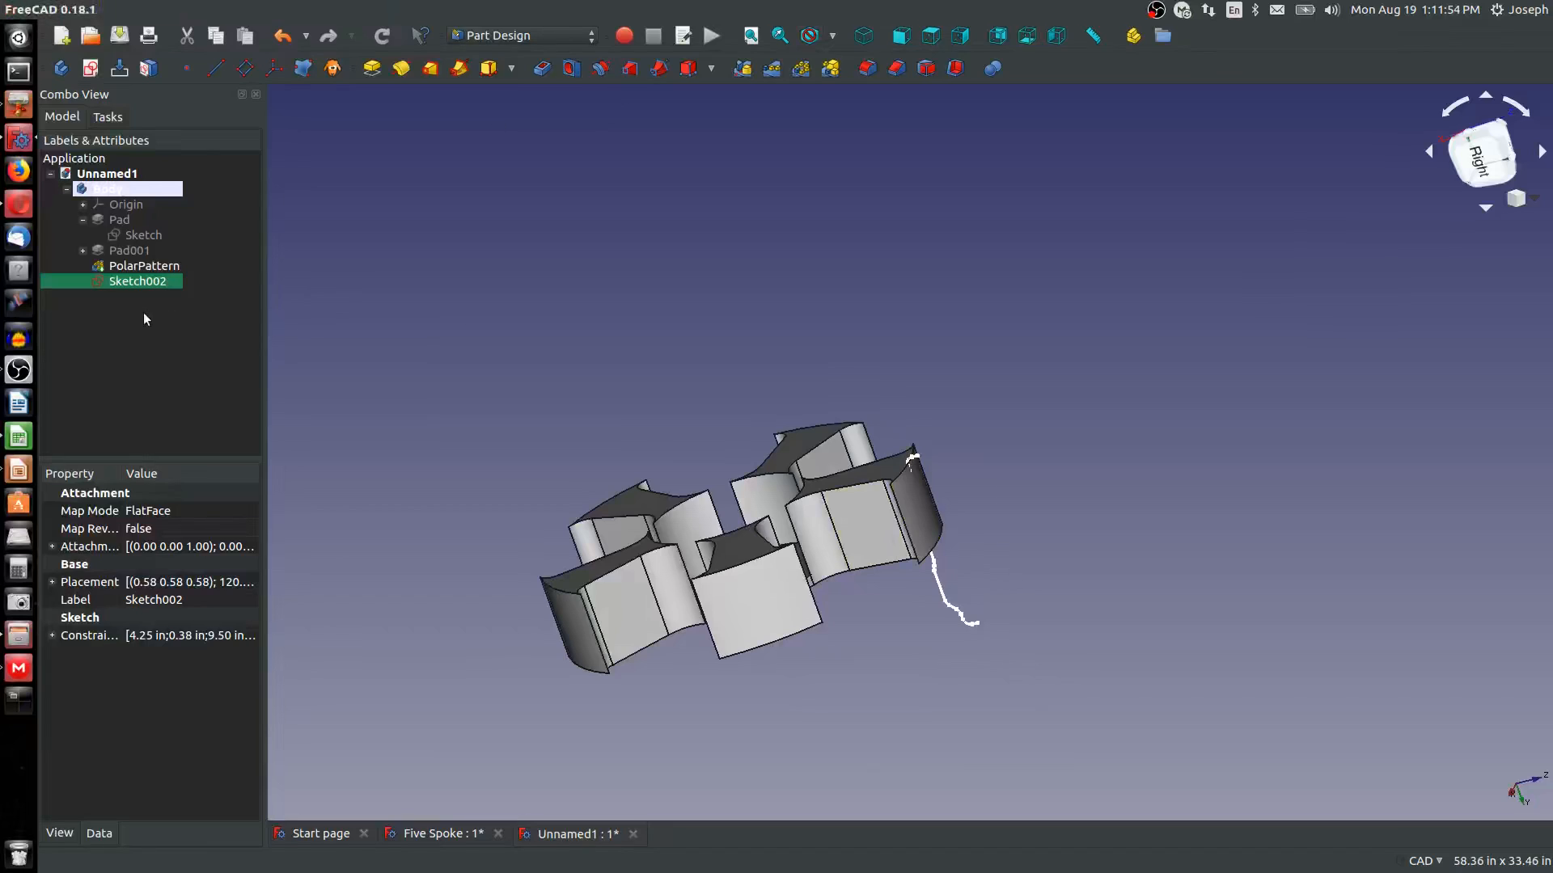
{"action": "left_click", "coordinate": [135, 331]}
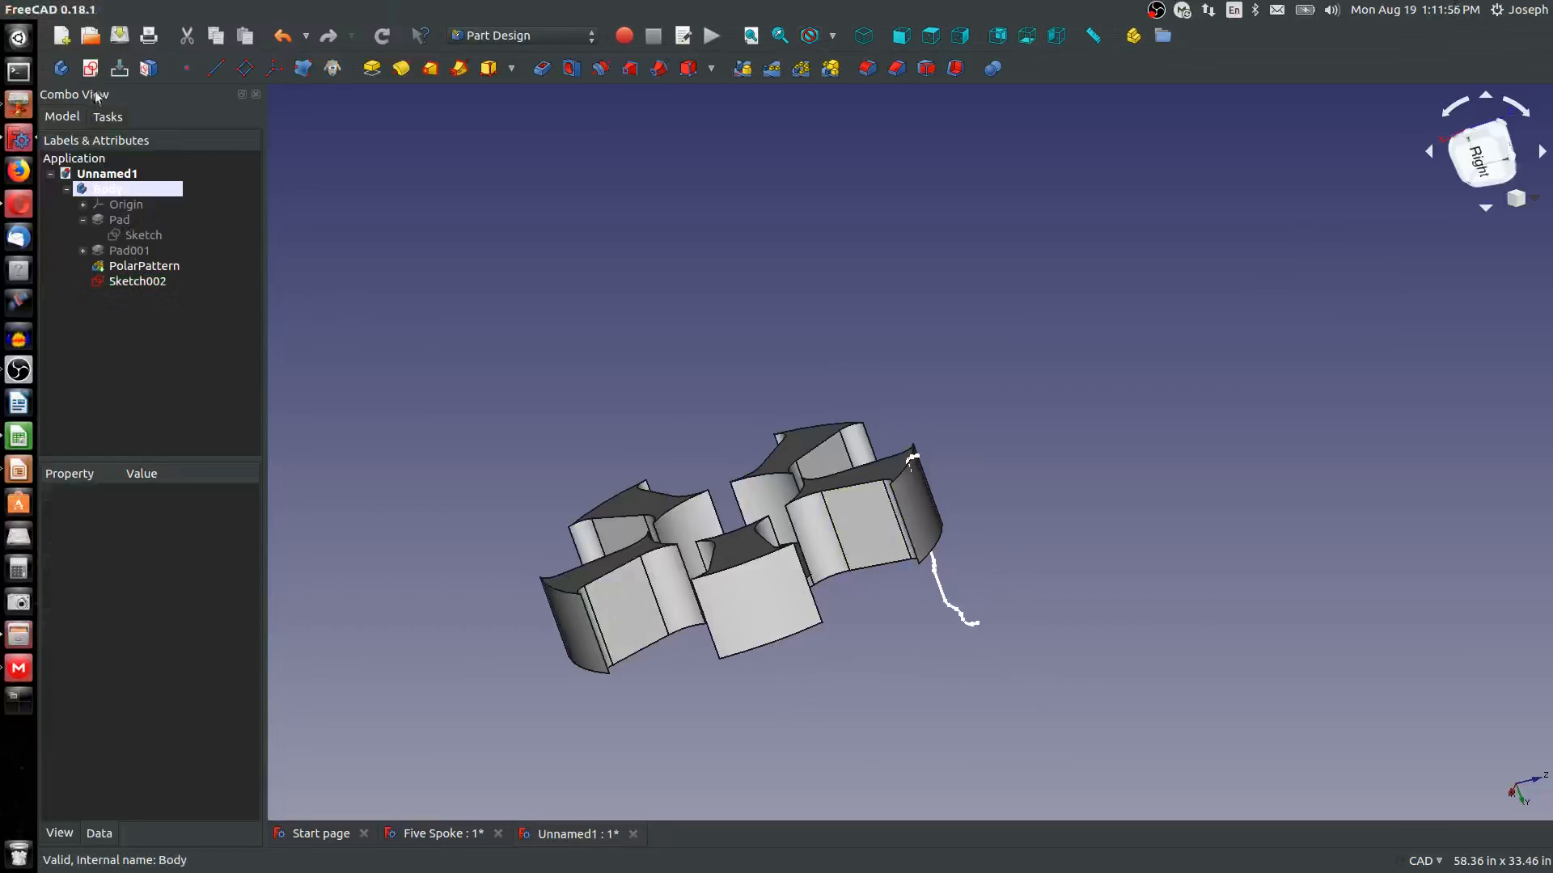
Create a new sketch on the YZ base plane and section the model view at the sketch plane
{"action": "left_click", "coordinate": [60, 68]}
{"action": "mouse_move", "coordinate": [926, 489]}
{"action": "middle_mouse_down"}
{"action": "mouse_move", "coordinate": [938, 501]}
{"action": "mouse_move", "coordinate": [926, 405]}
{"action": "mouse_move", "coordinate": [946, 402]}
{"action": "middle_mouse_up"}
{"action": "left_click", "coordinate": [946, 402]}
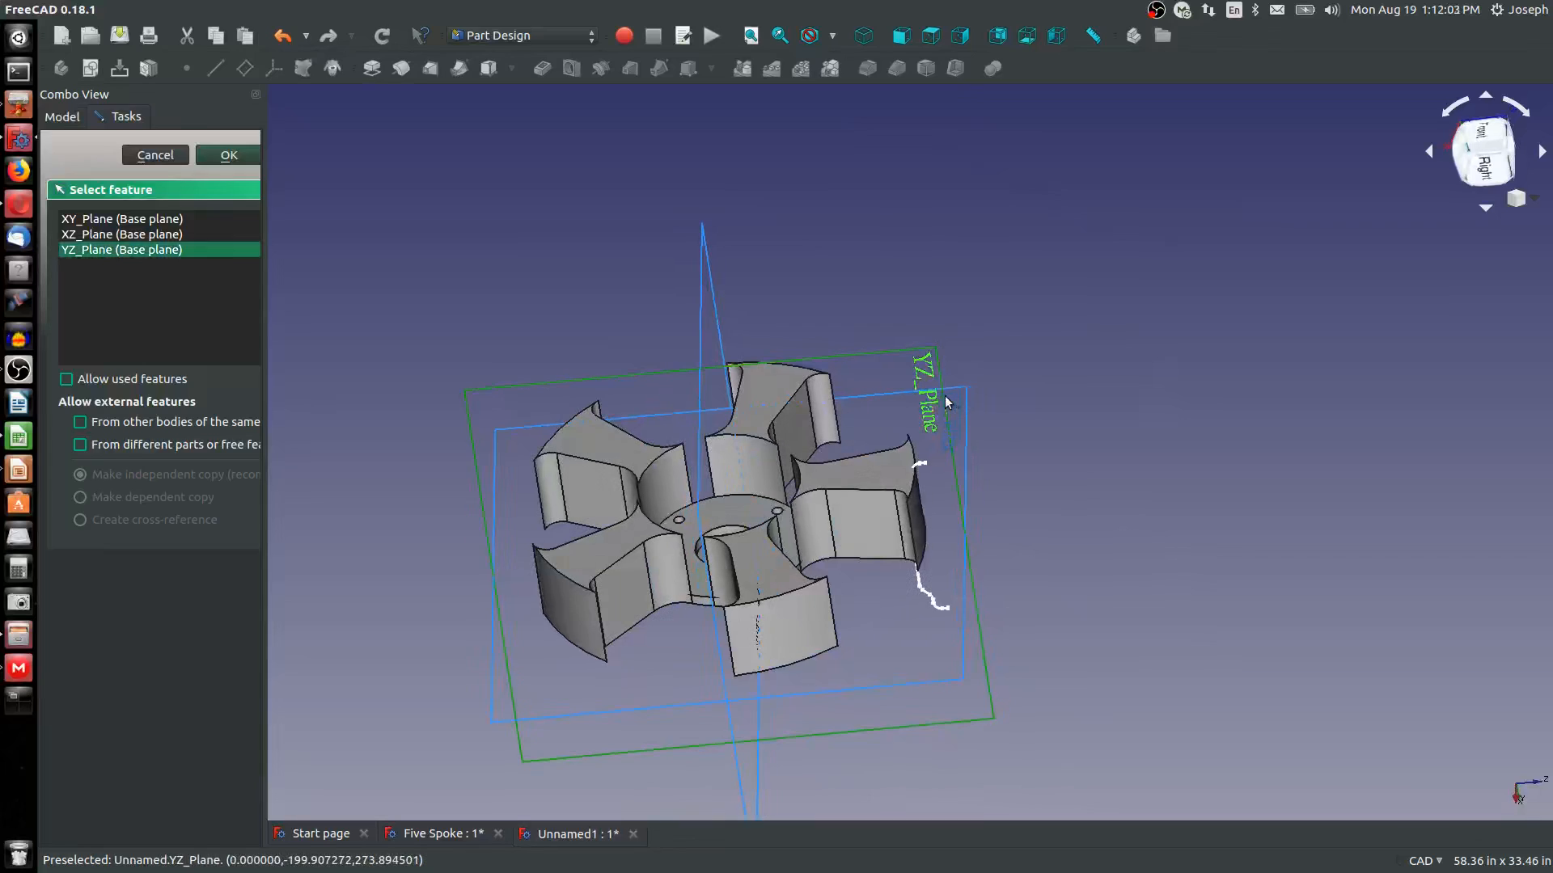
{"action": "left_click", "coordinate": [229, 156]}
{"action": "scroll", "coordinate": [1015, 476], "scroll_direction": "down", "scroll_amount": 2}
{"action": "scroll", "coordinate": [1015, 476], "scroll_direction": "up", "scroll_amount": 2}
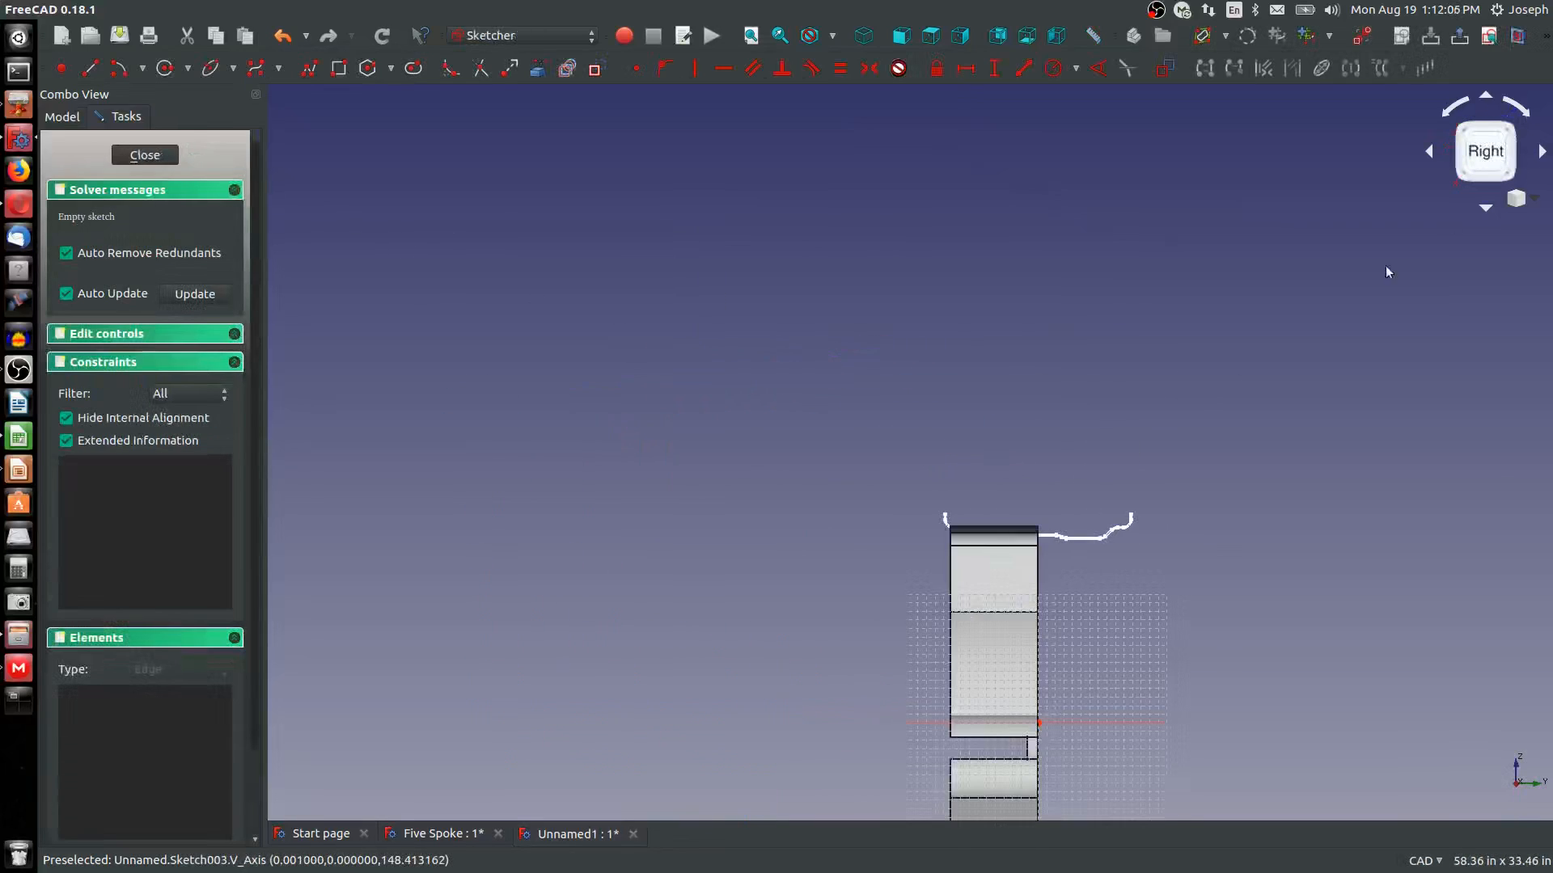
{"action": "left_click", "coordinate": [1517, 35]}
Link the rim profile's upper contour edges as external geometry, from the left flange arc to the arc before the middle flat
{"action": "scroll", "coordinate": [912, 641], "scroll_direction": "up", "scroll_amount": 5}
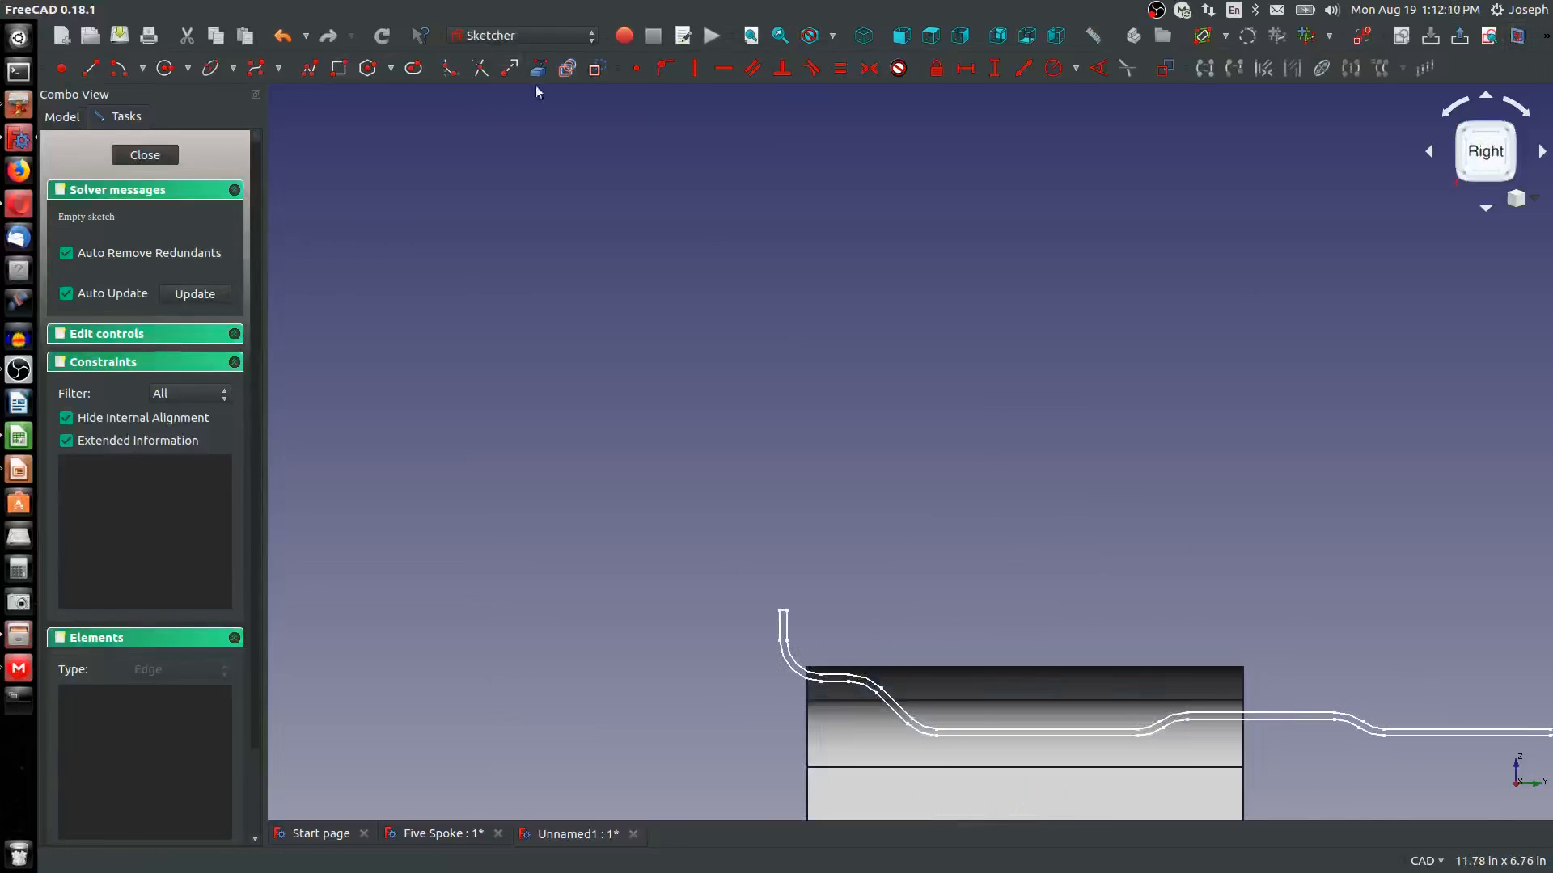
{"action": "scroll", "coordinate": [801, 664], "scroll_direction": "up", "scroll_amount": 2}
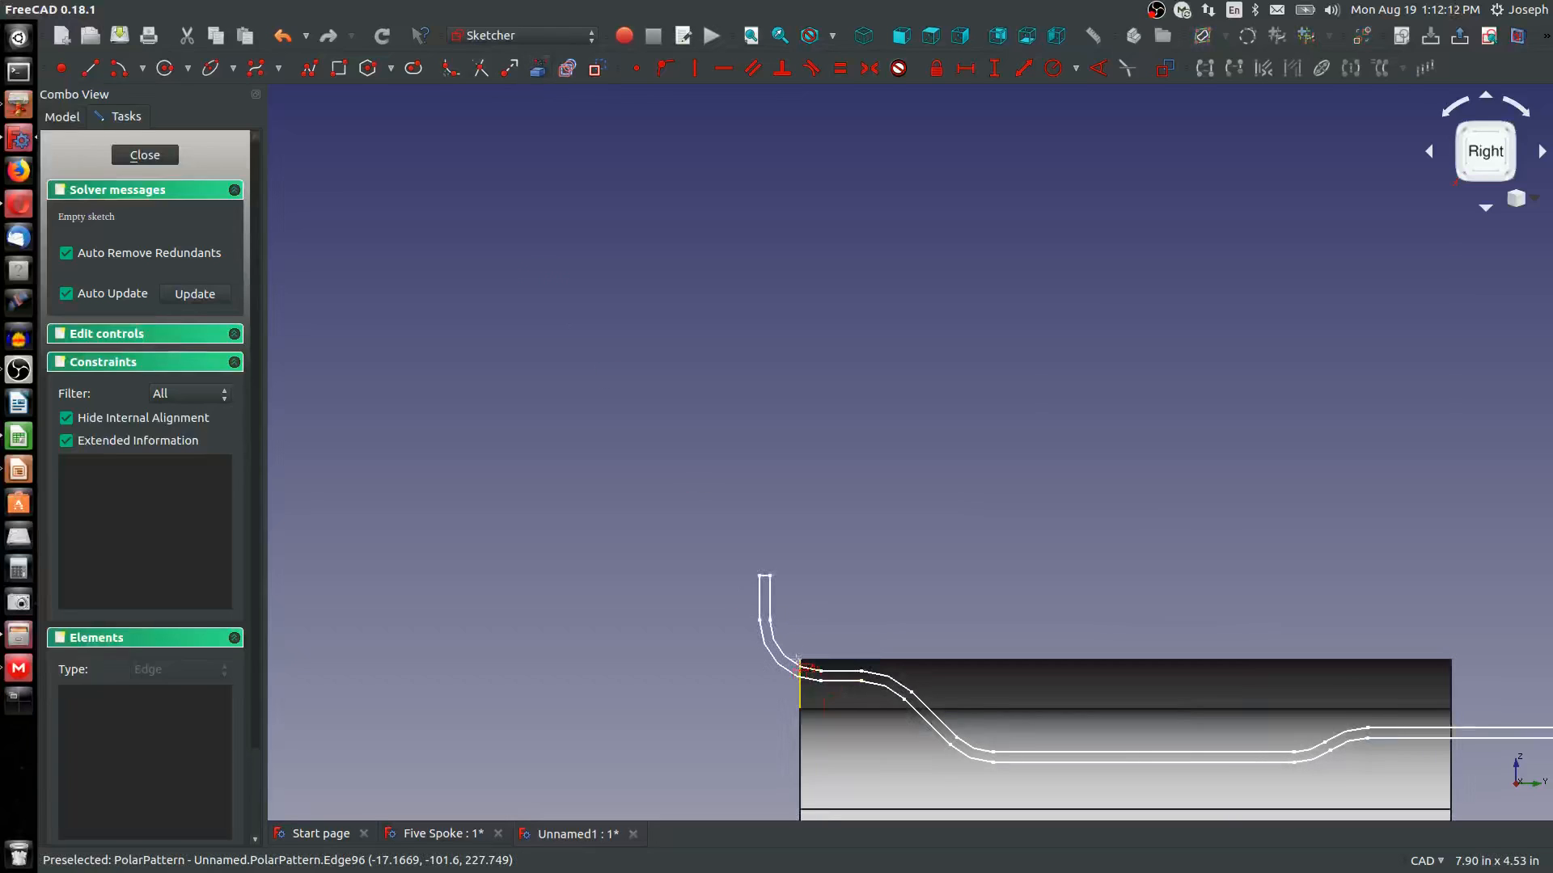
{"action": "left_click", "coordinate": [782, 654]}
{"action": "left_click", "coordinate": [840, 671]}
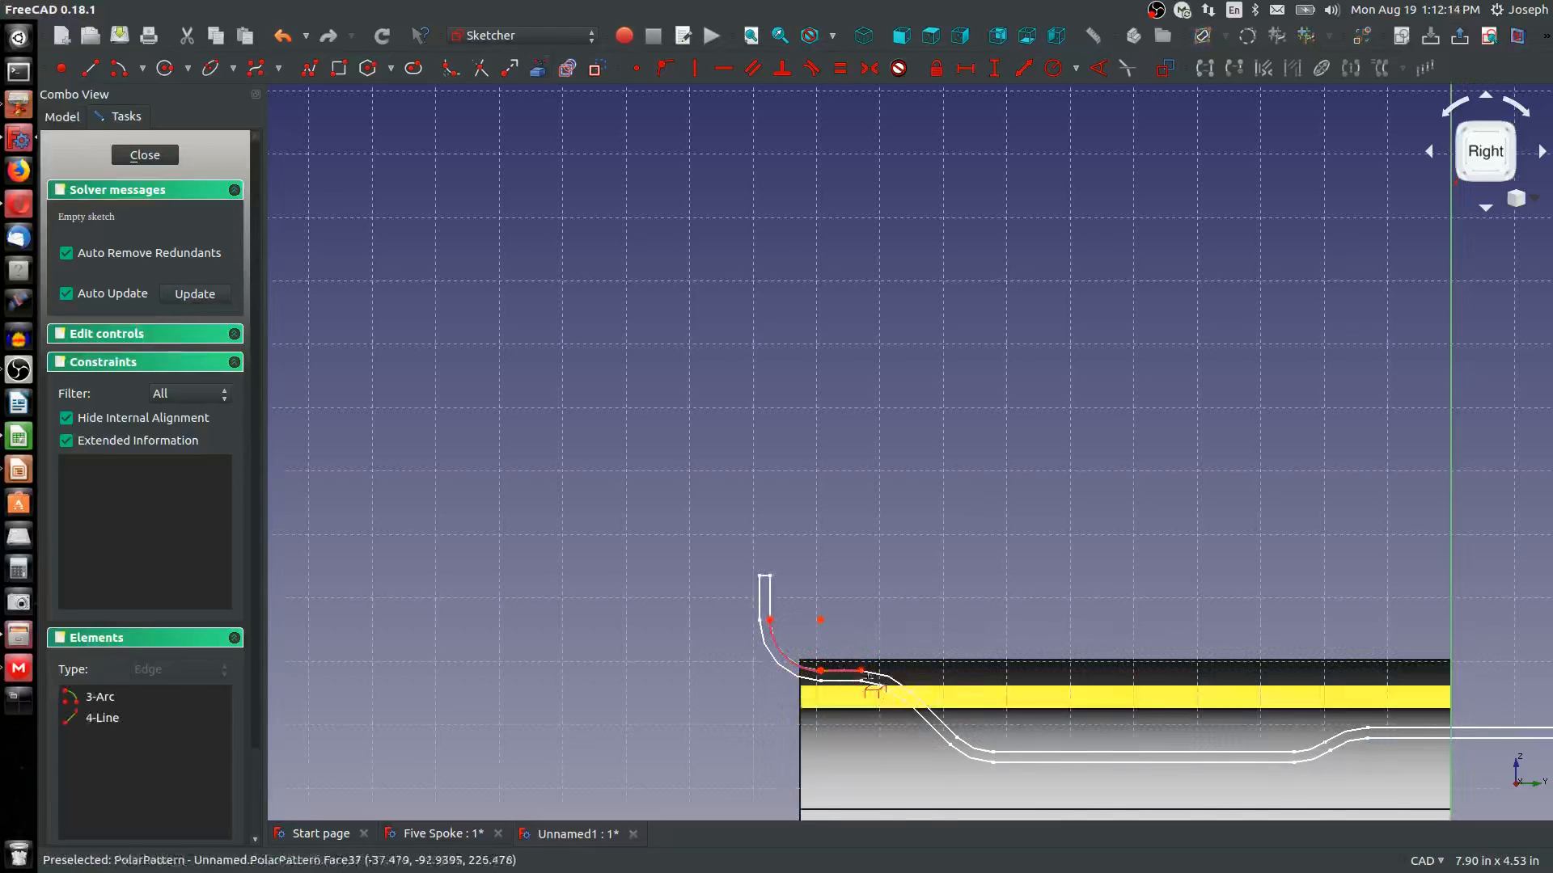
{"action": "left_click", "coordinate": [890, 675]}
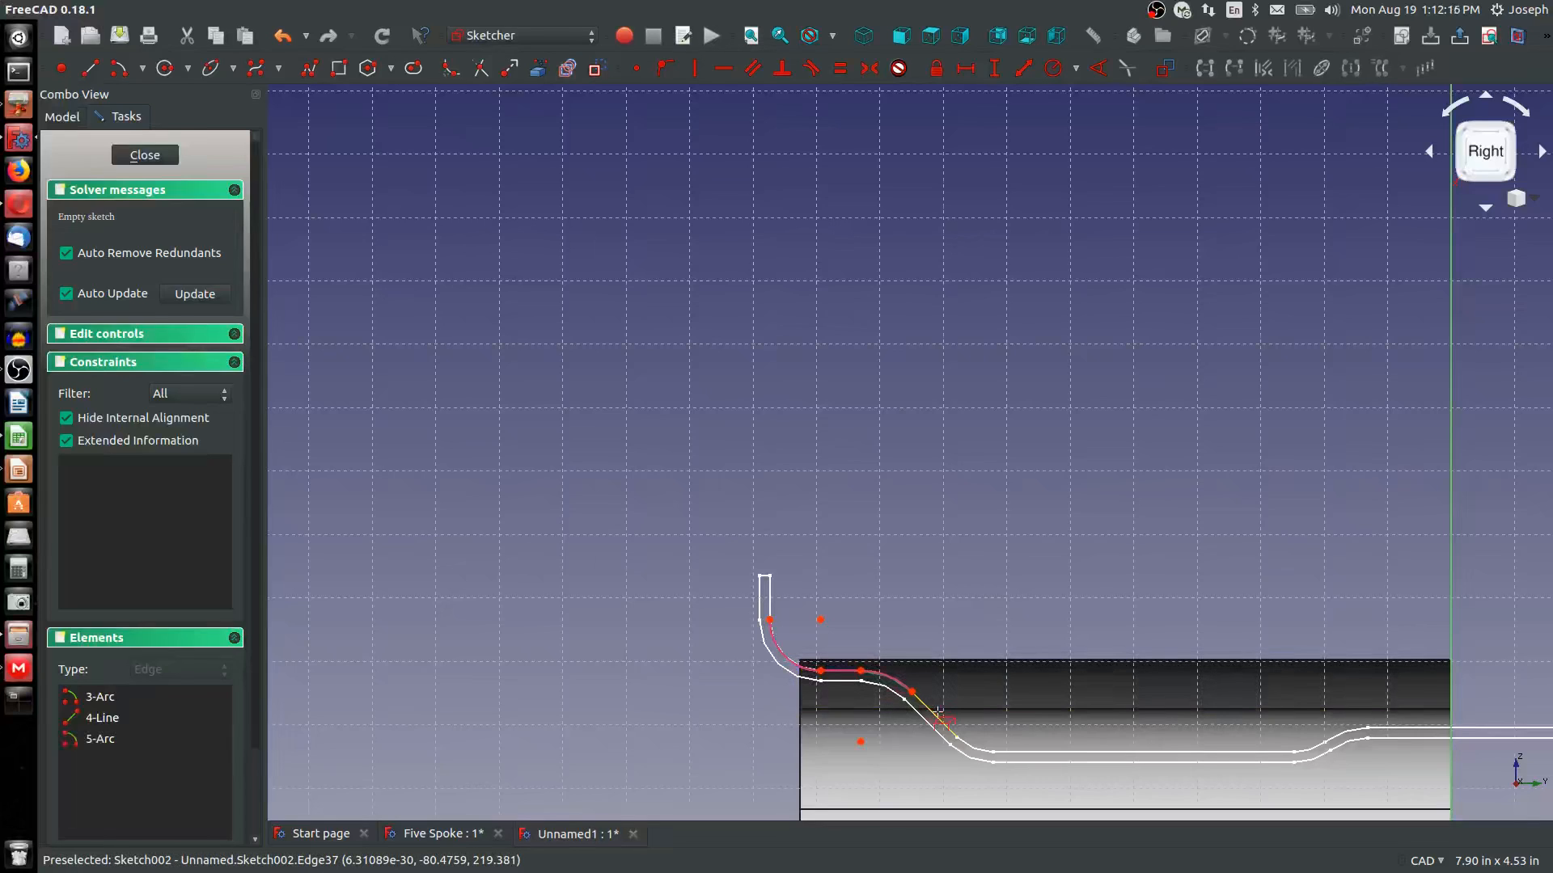
{"action": "left_click", "coordinate": [940, 716]}
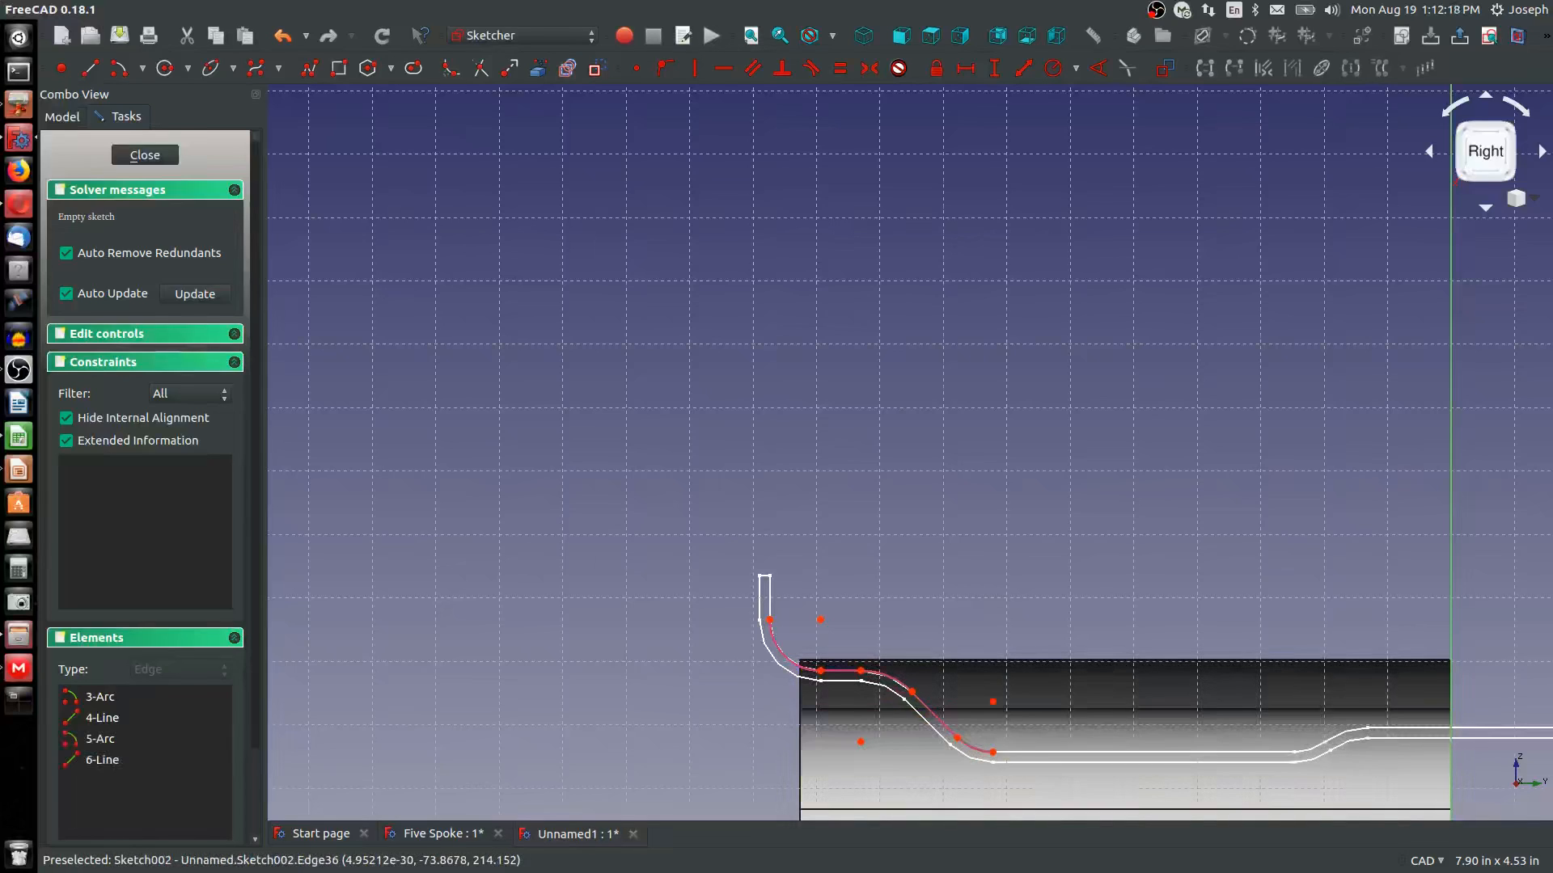
{"action": "left_click", "coordinate": [1045, 752]}
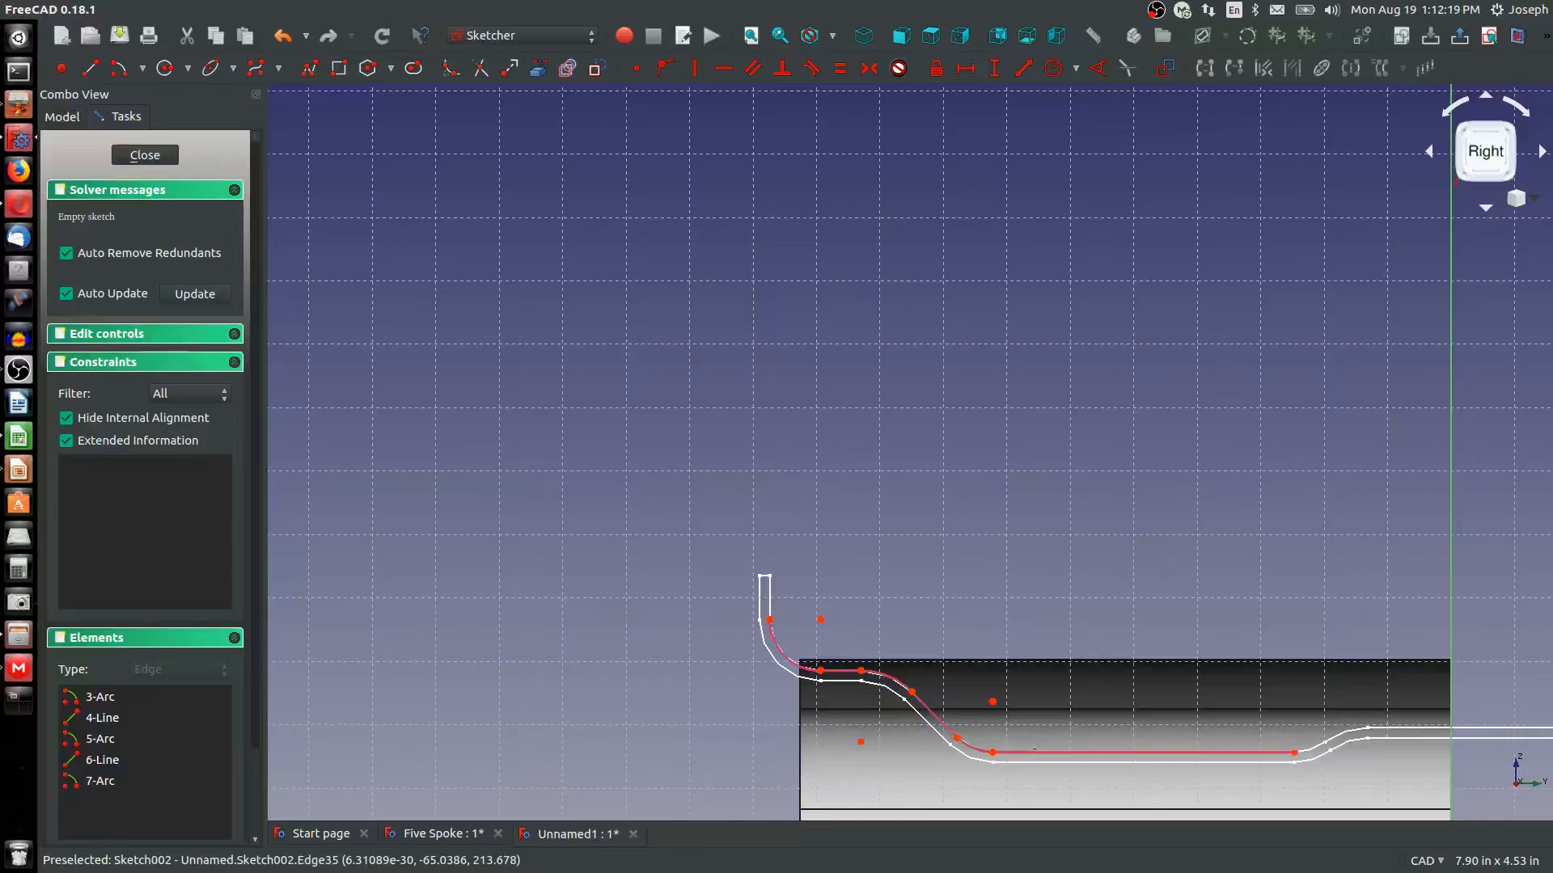
{"action": "left_click", "coordinate": [1314, 751]}
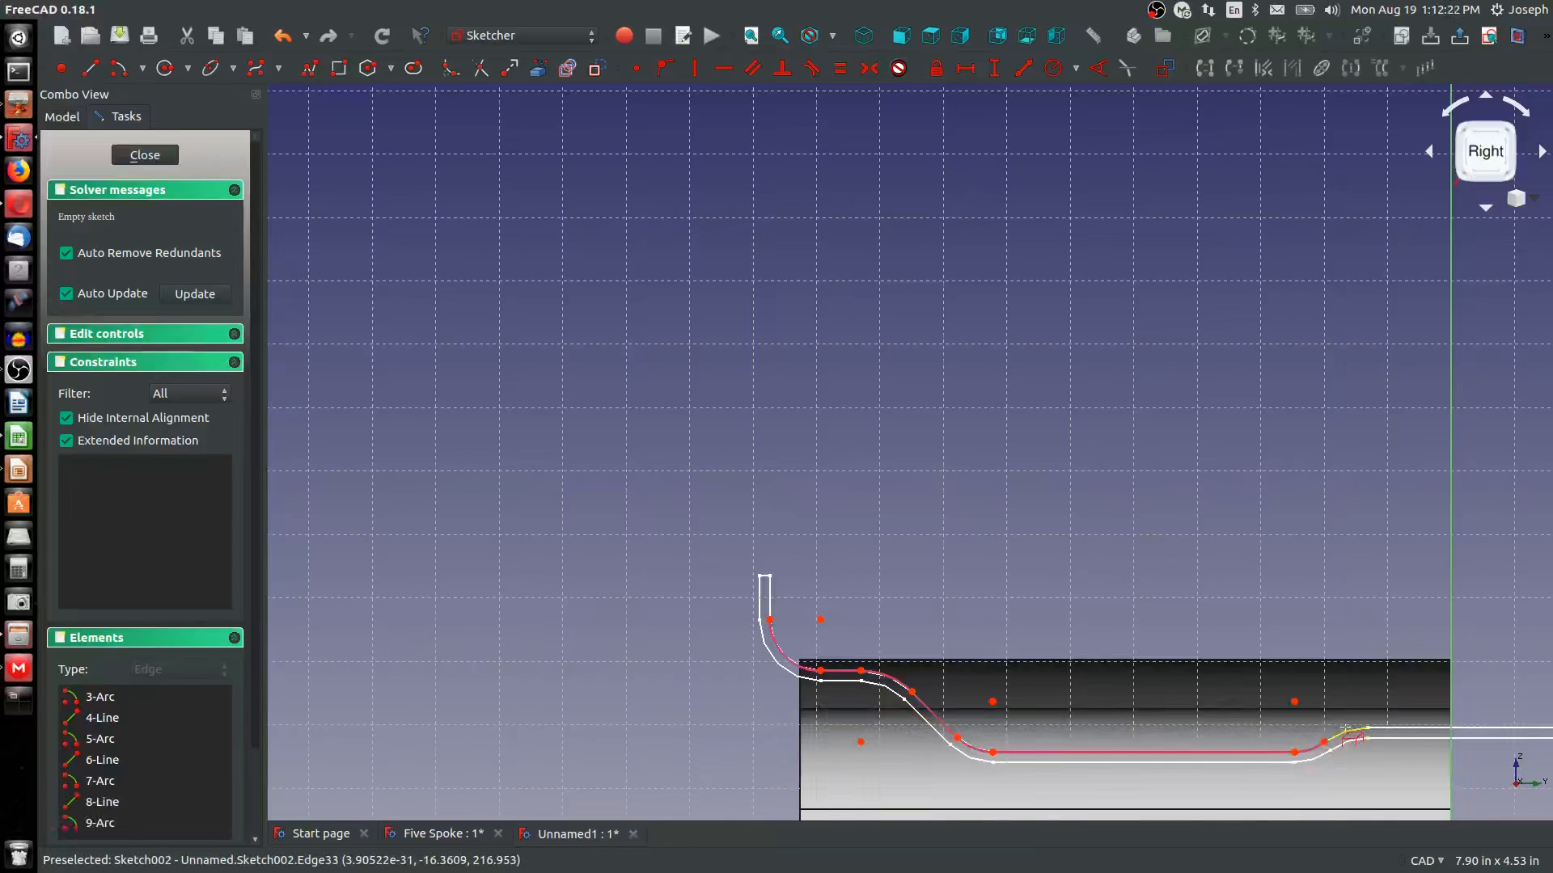
{"action": "left_click", "coordinate": [1348, 733]}
Link the upper straight edge of the rim profile's middle flat as external geometry
{"action": "scroll", "coordinate": [1341, 736], "scroll_direction": "down", "scroll_amount": 6}
{"action": "middle_click_drag", "start_coordinate": [1415, 735], "coordinate": [998, 637]}
{"action": "scroll", "coordinate": [997, 635], "scroll_direction": "up", "scroll_amount": 4}
{"action": "scroll", "coordinate": [997, 638], "scroll_direction": "up", "scroll_amount": 3}
{"action": "left_click", "coordinate": [929, 633]}
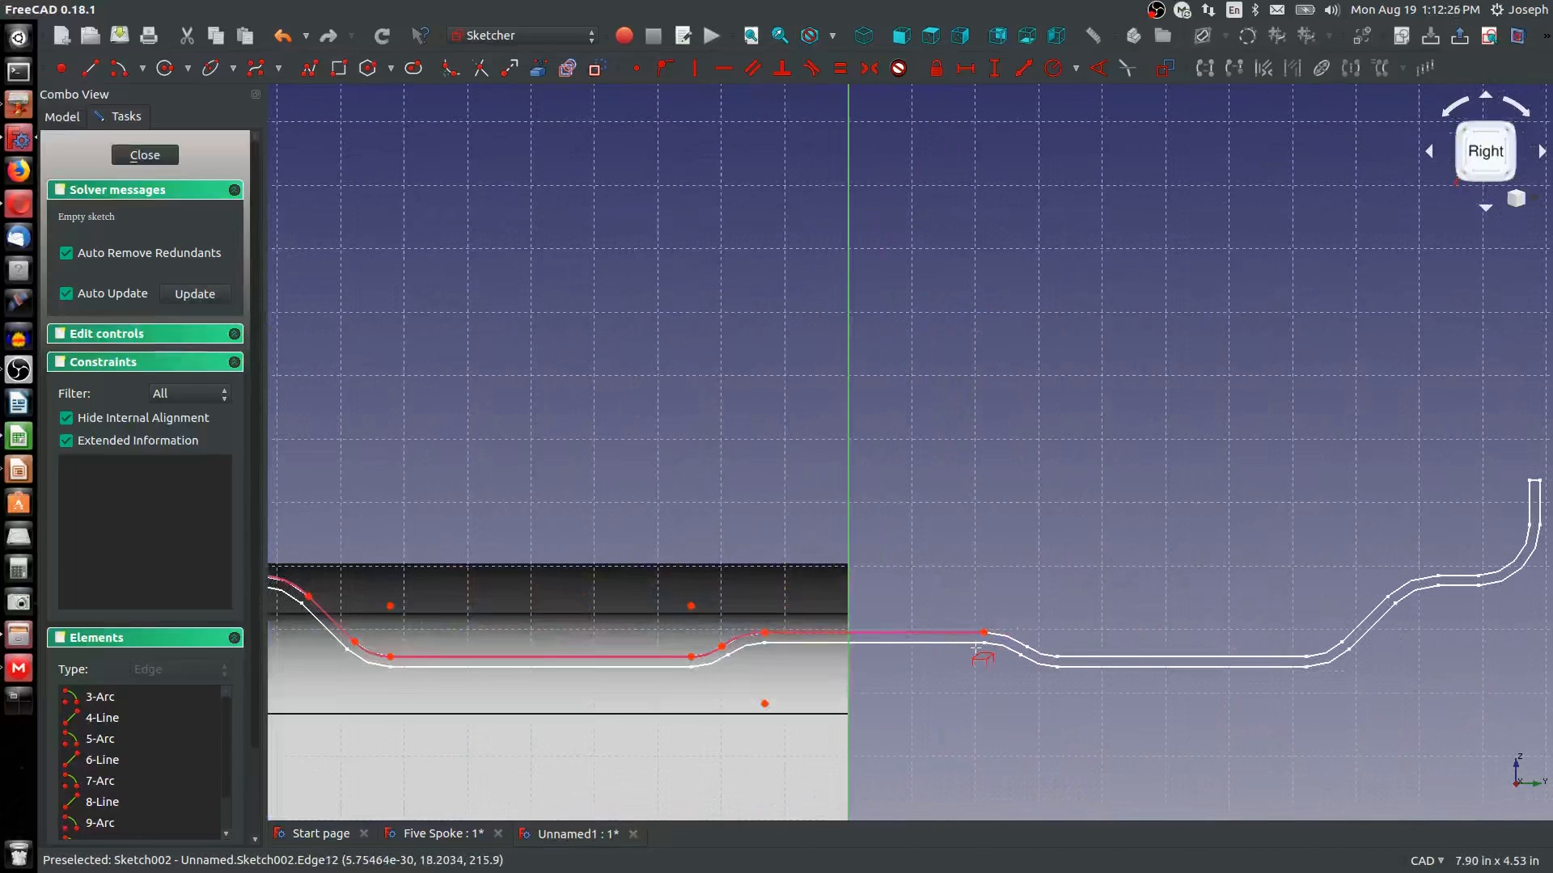
Trace the left flange arc and the adjoining shoulder arc with centre-and-endpoint arcs snapped to the linked contour
{"action": "scroll", "coordinate": [855, 661], "scroll_direction": "down", "scroll_amount": 3}
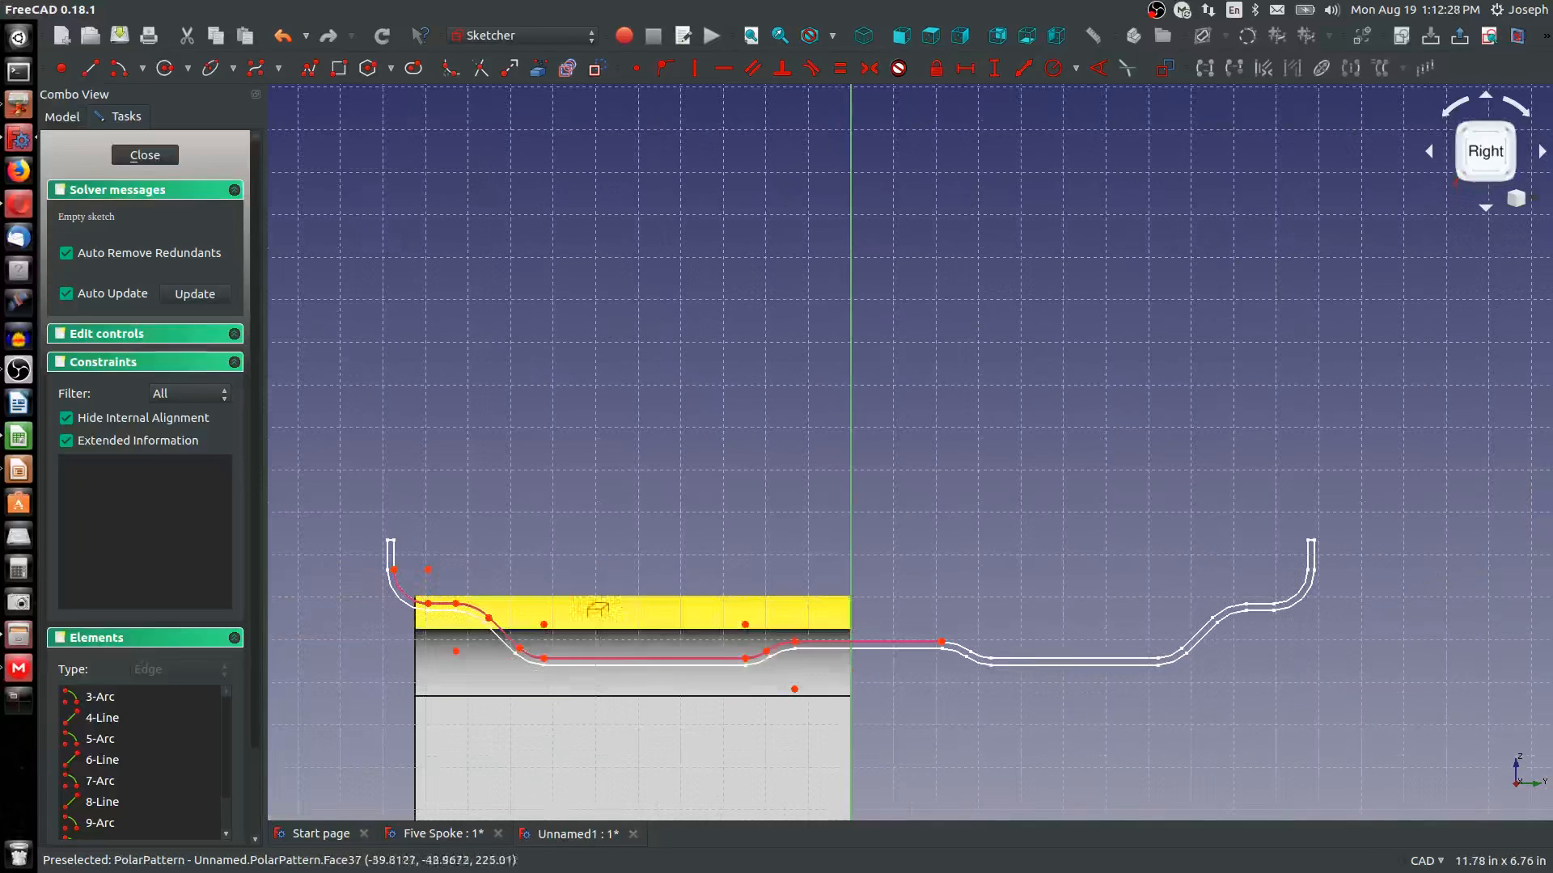
{"action": "left_click", "coordinate": [92, 68]}
{"action": "scroll", "coordinate": [404, 639], "scroll_direction": "up", "scroll_amount": 3}
{"action": "scroll", "coordinate": [458, 593], "scroll_direction": "up", "scroll_amount": 3}
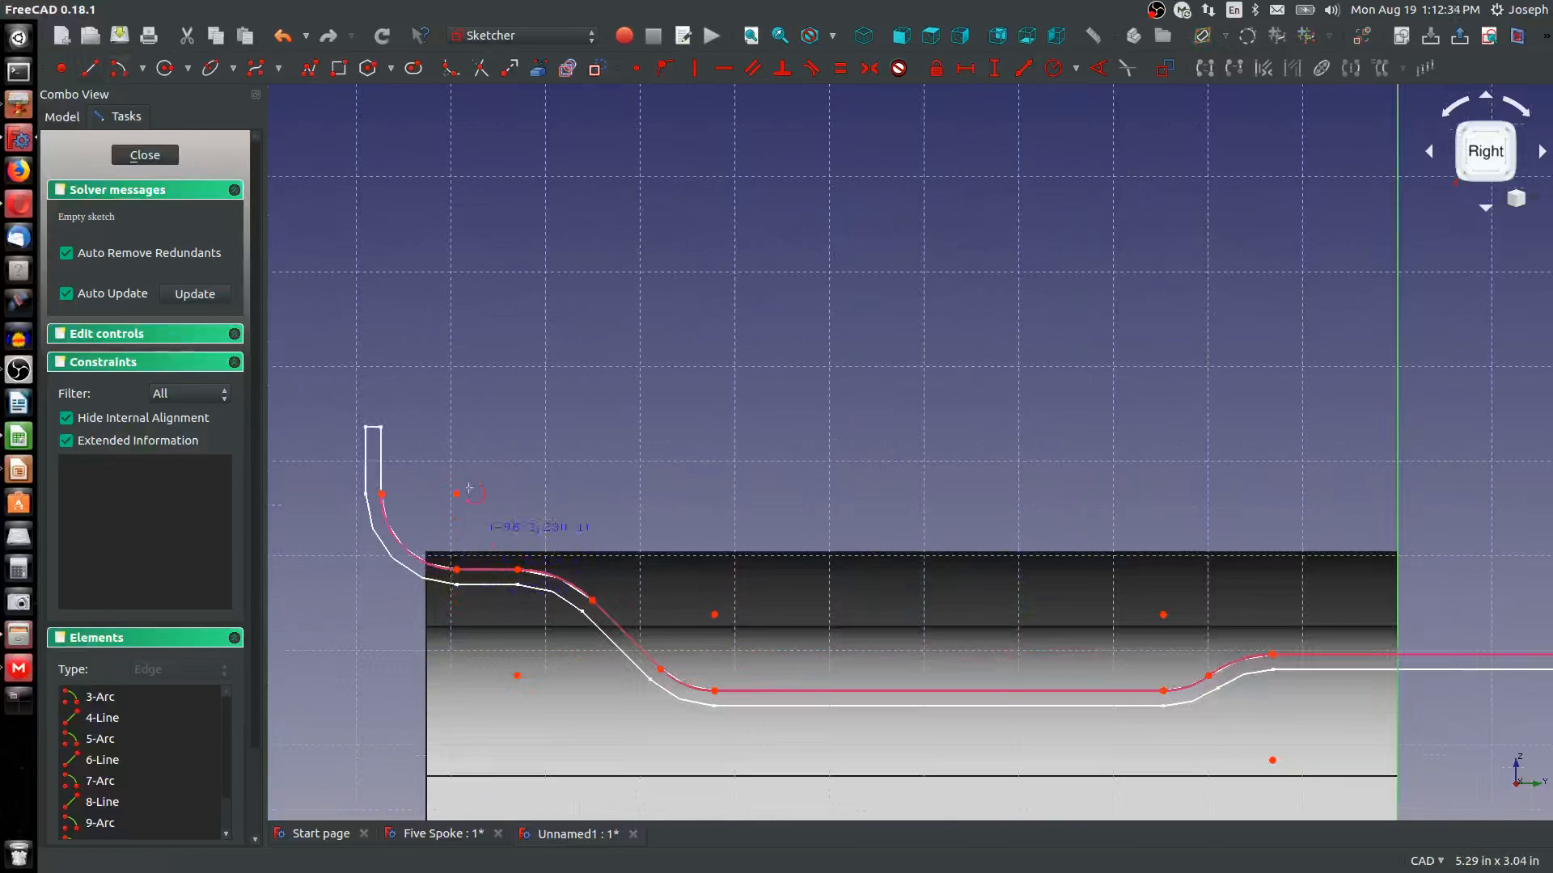
{"action": "left_click", "coordinate": [457, 492]}
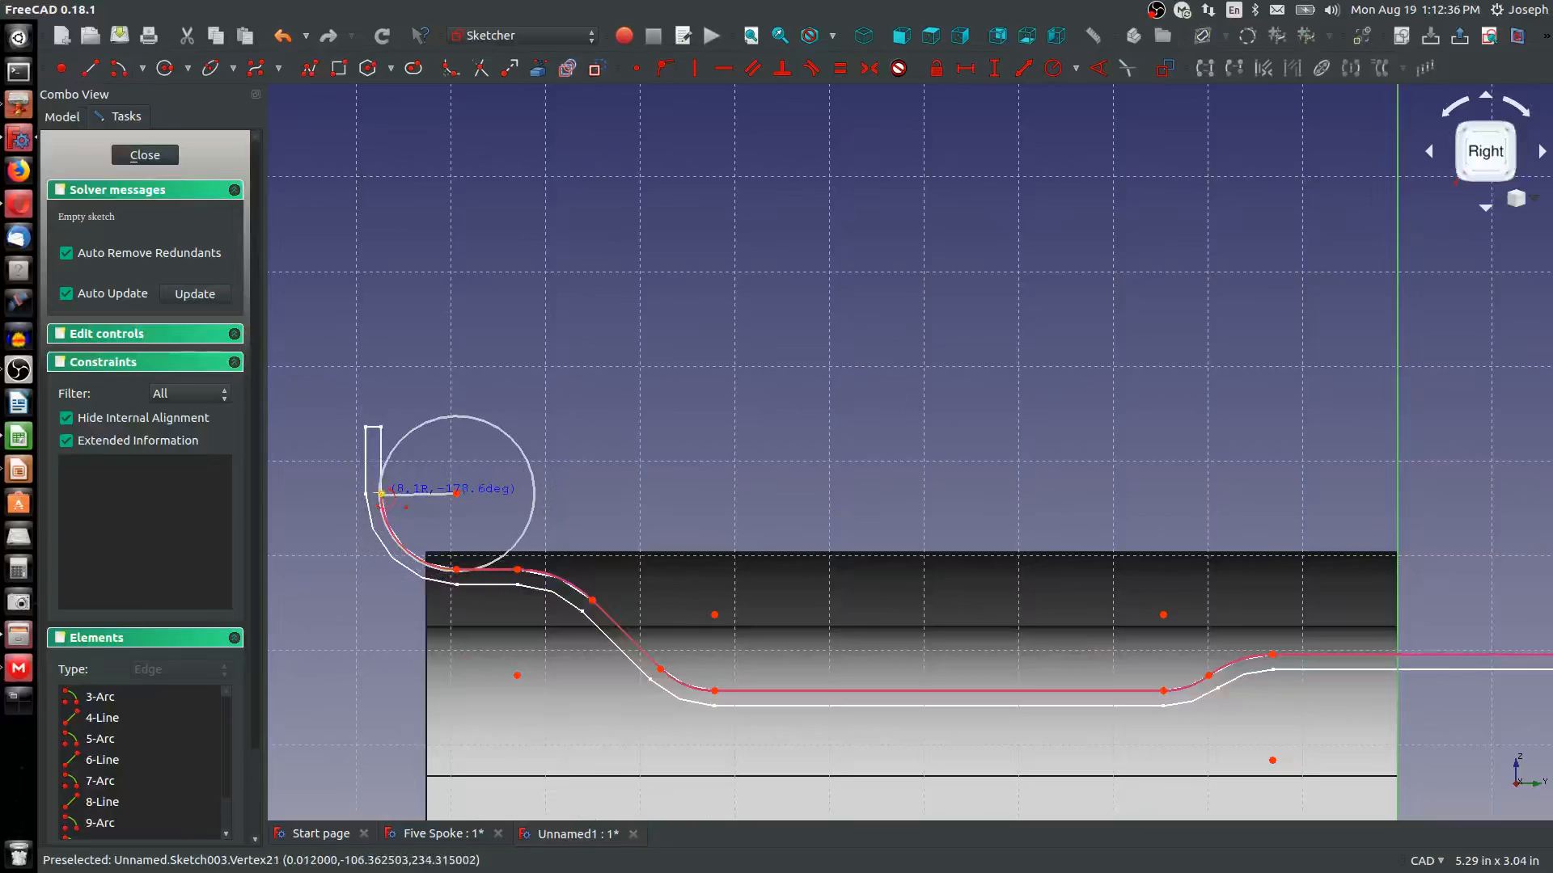
{"action": "left_click", "coordinate": [381, 493]}
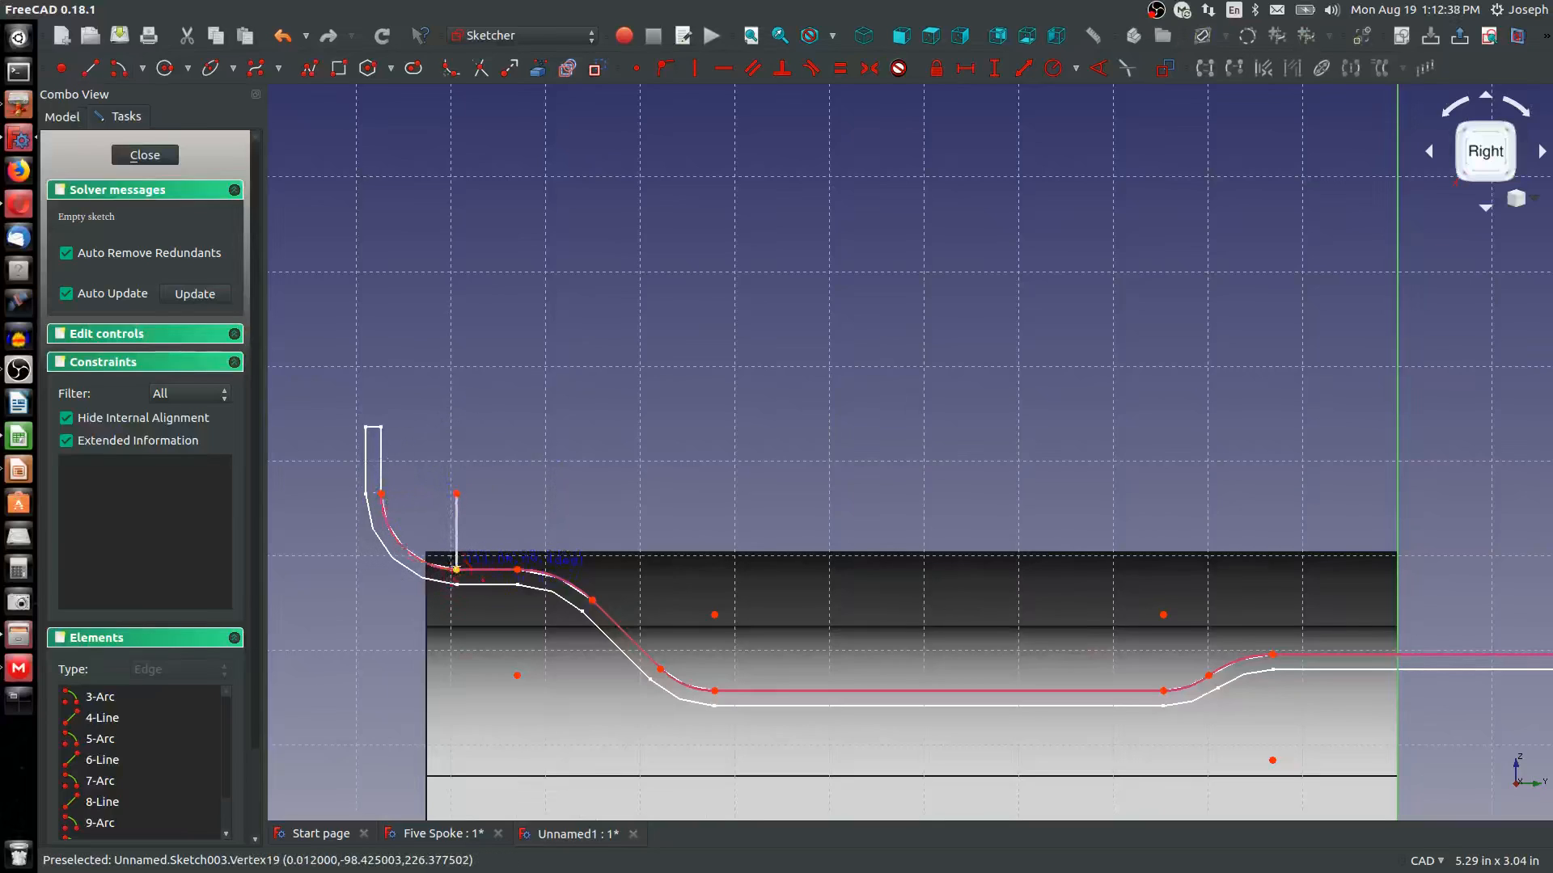
{"action": "left_click", "coordinate": [455, 567]}
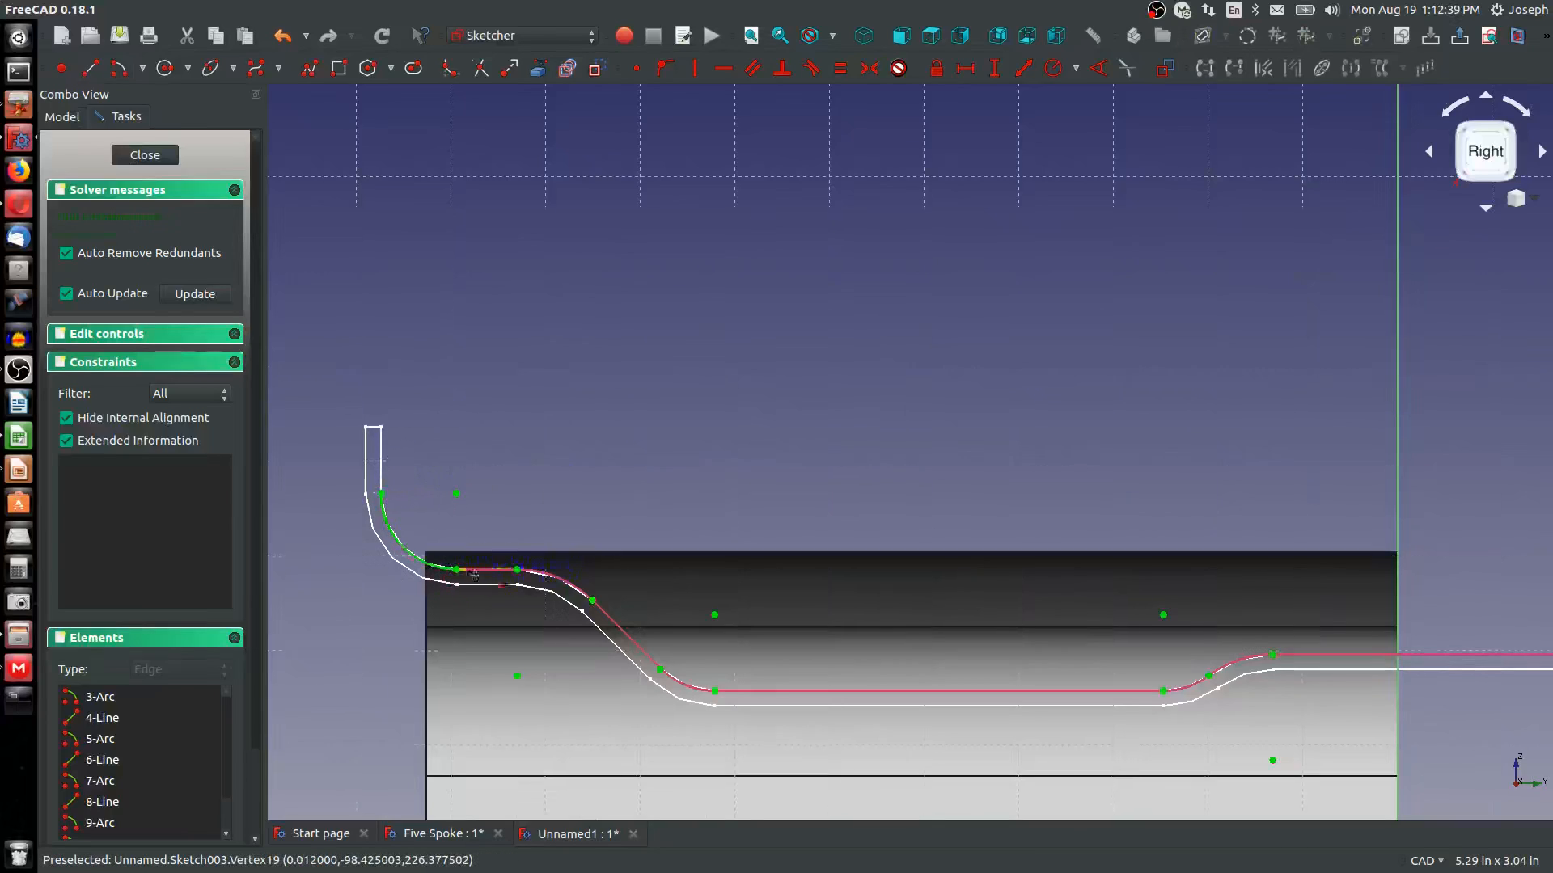
{"action": "left_click", "coordinate": [516, 674]}
{"action": "left_click", "coordinate": [599, 603]}
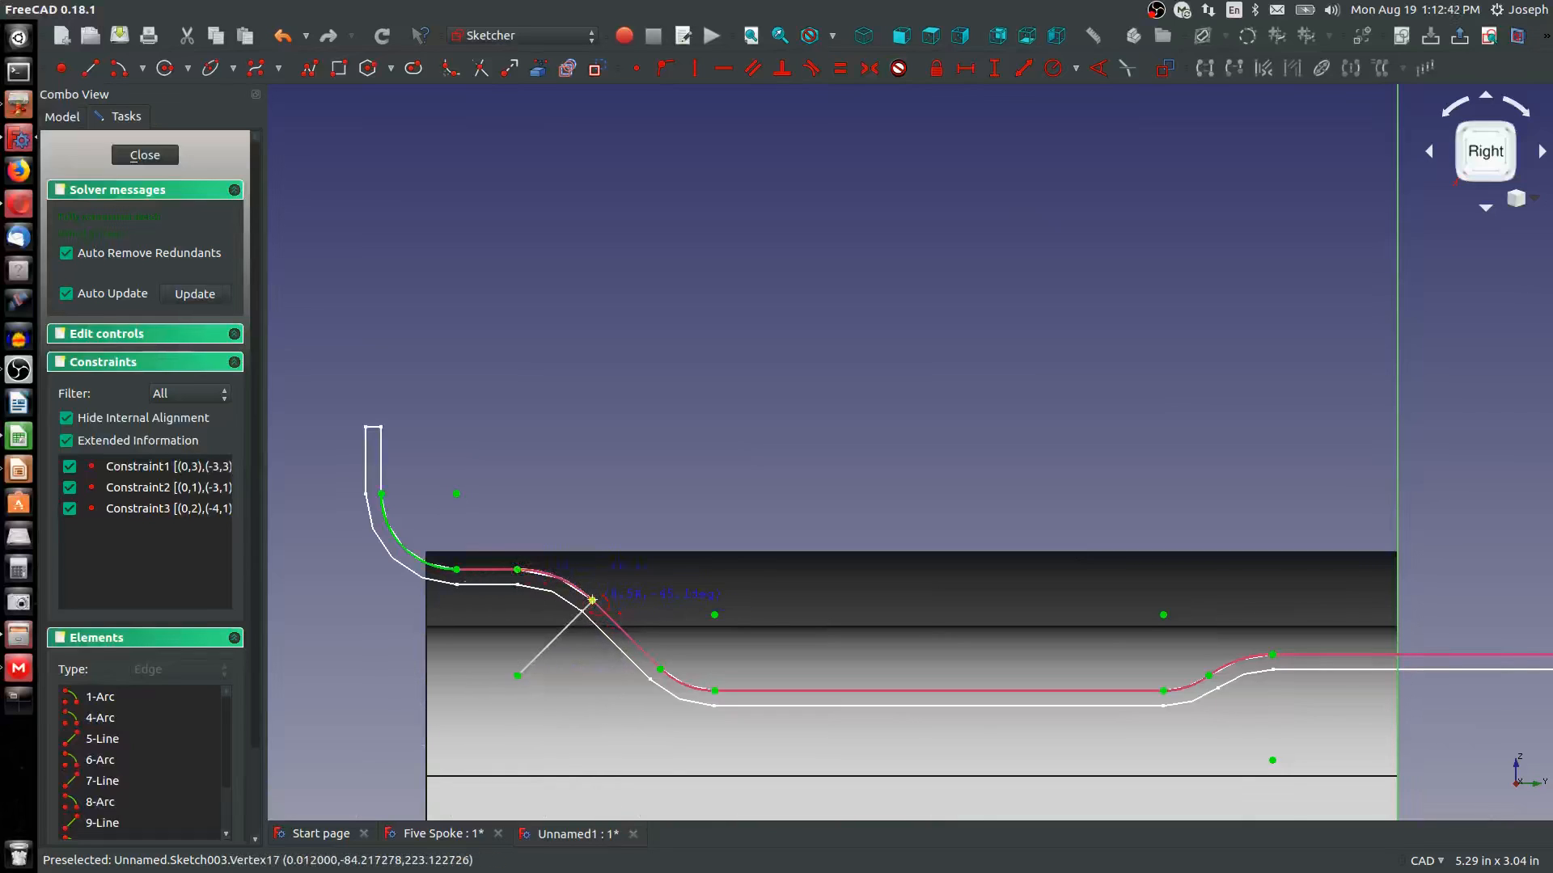
{"action": "left_click", "coordinate": [517, 569]}
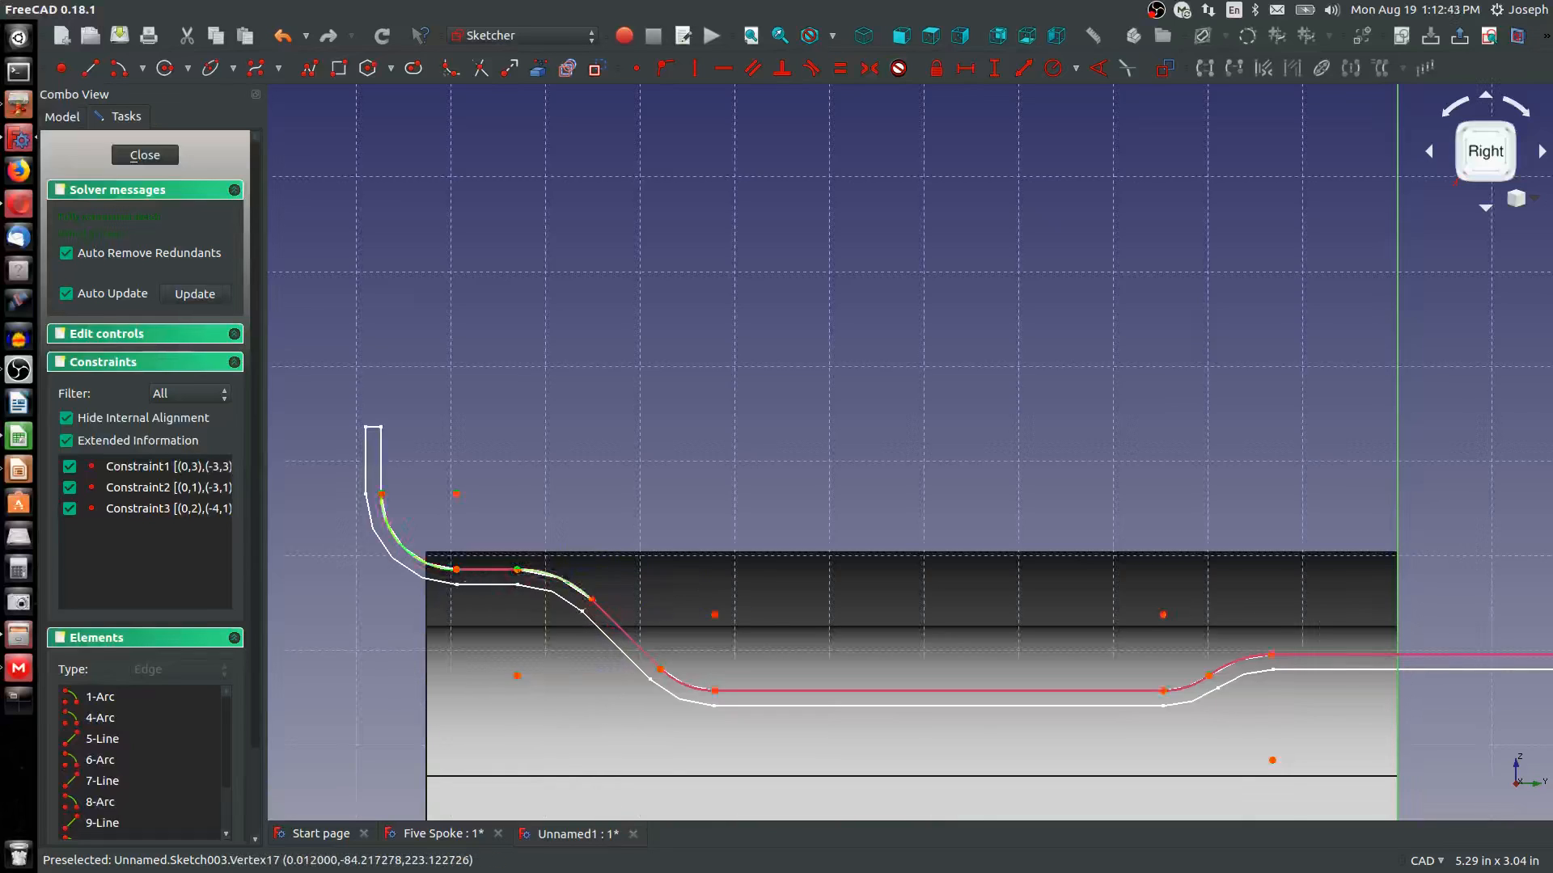
{"action": "left_click", "coordinate": [715, 615]}
{"action": "left_click", "coordinate": [662, 673]}
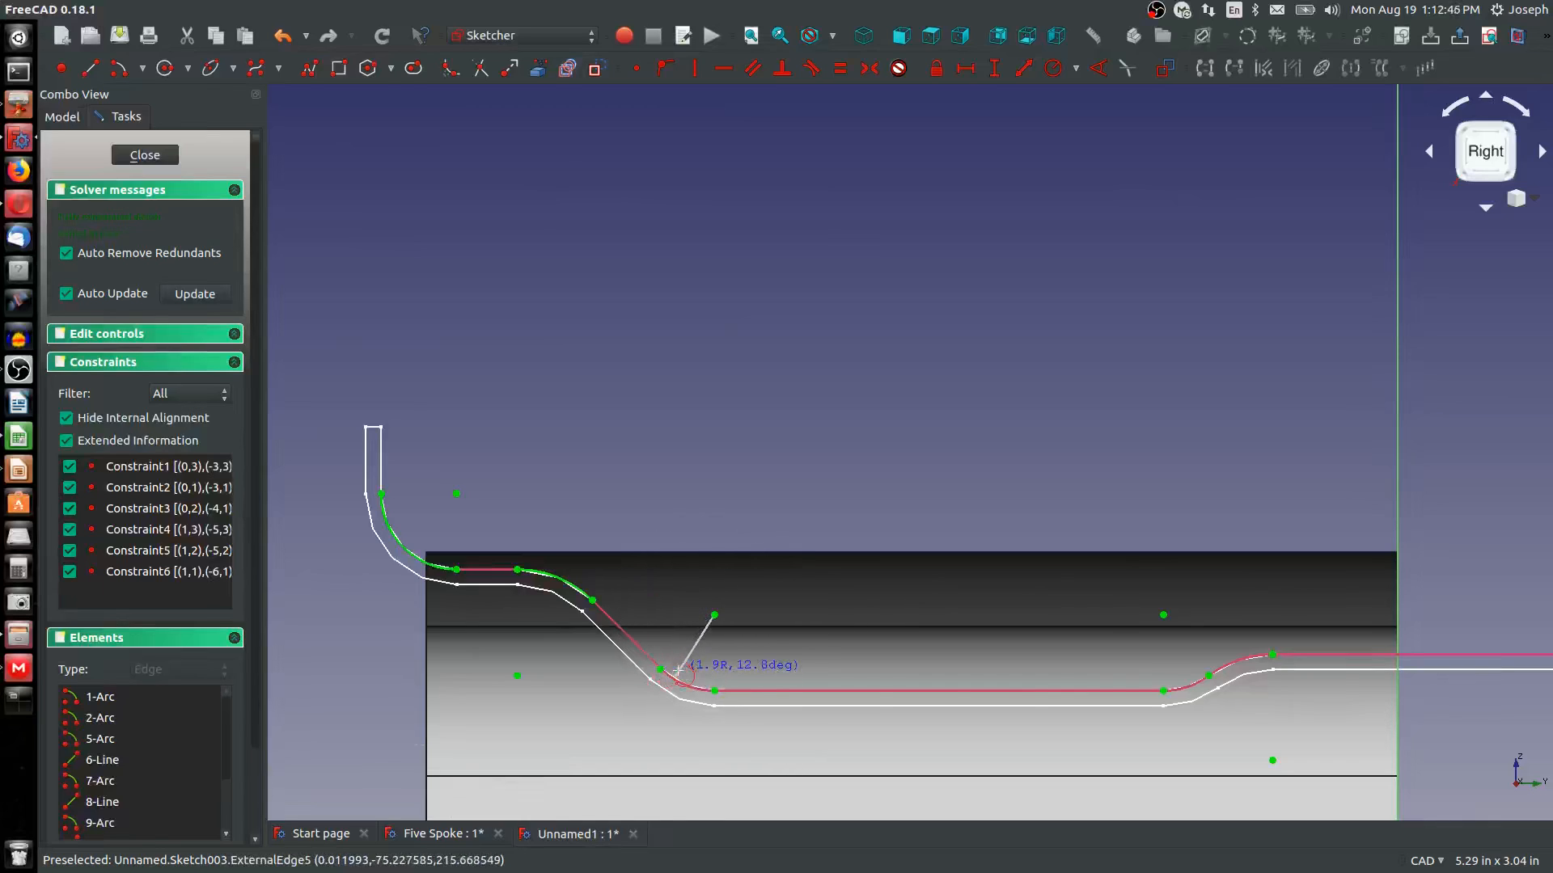
{"action": "right_click", "coordinate": [678, 670]}
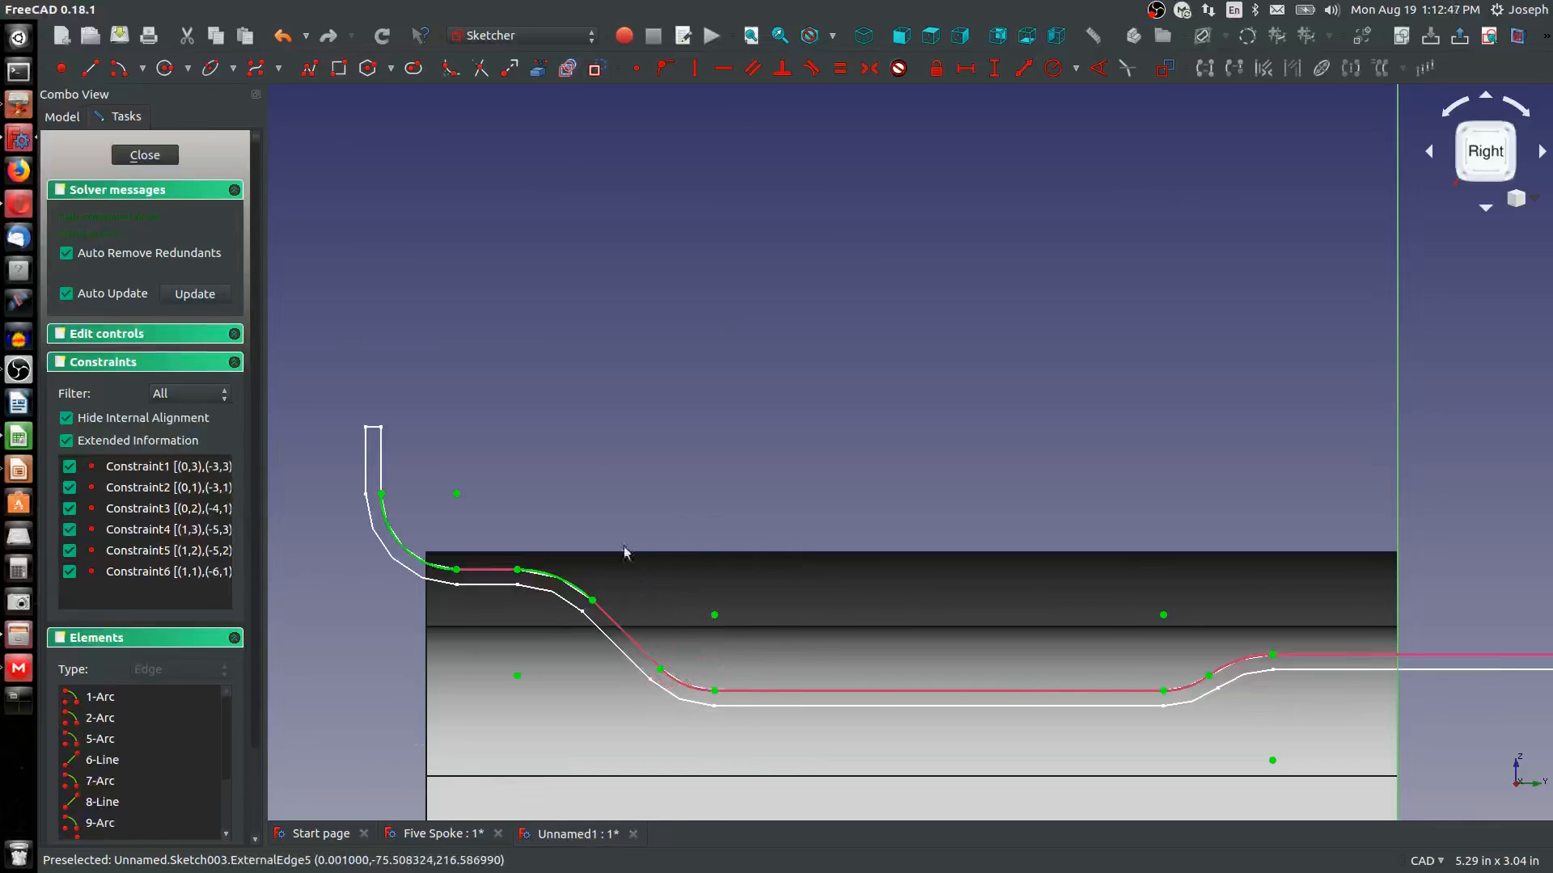
Draw the arc at the foot of the left slope, snapped to the linked arc's centre and endpoints
{"action": "left_click", "coordinate": [119, 69]}
{"action": "left_click", "coordinate": [714, 614]}
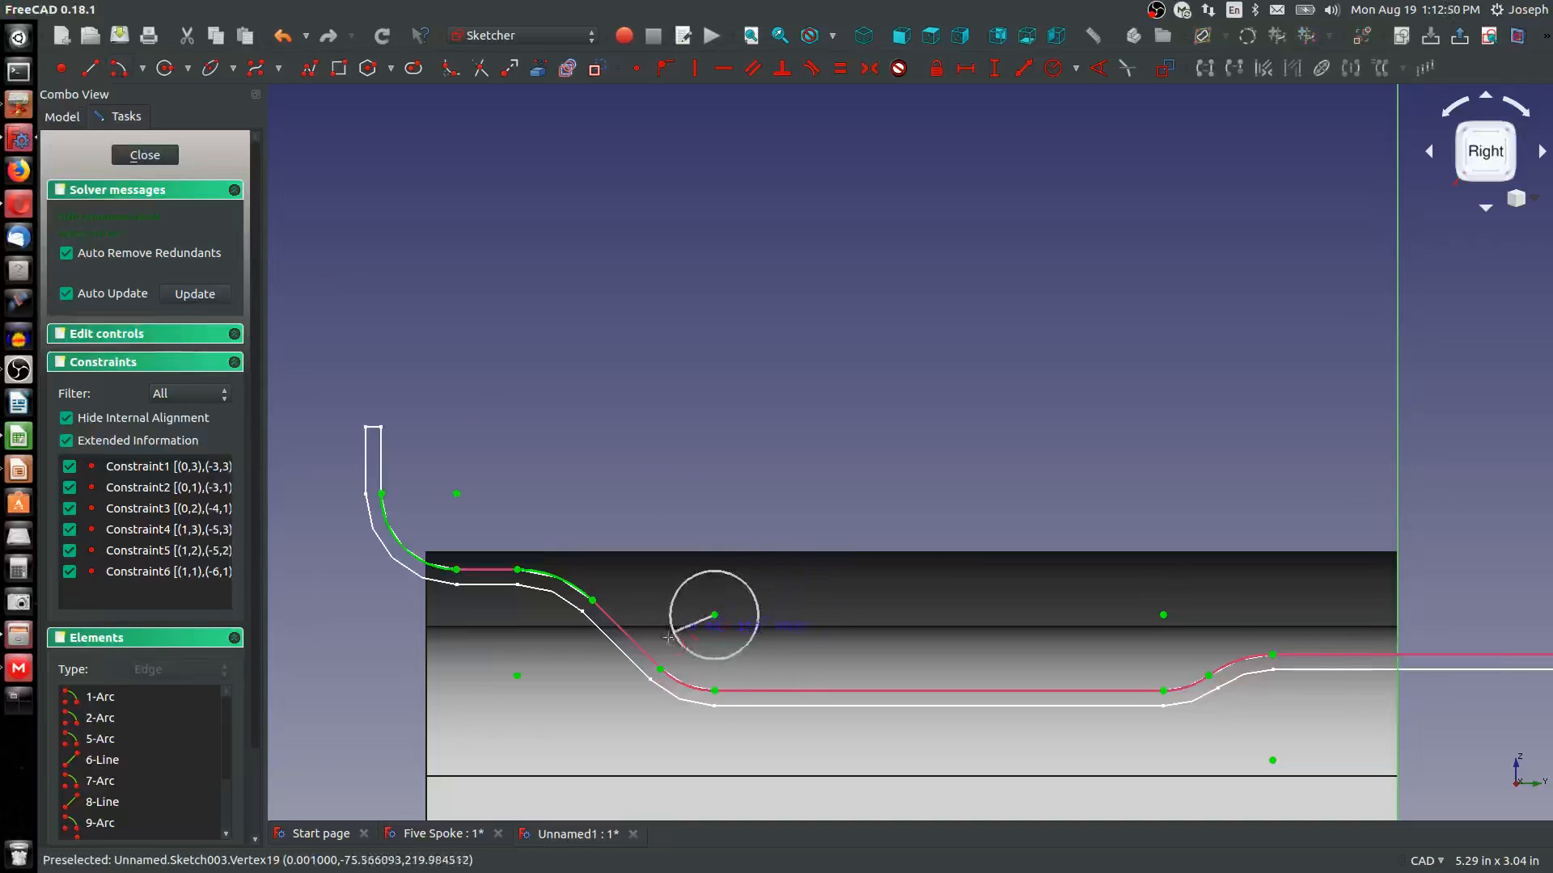
{"action": "left_click", "coordinate": [661, 668]}
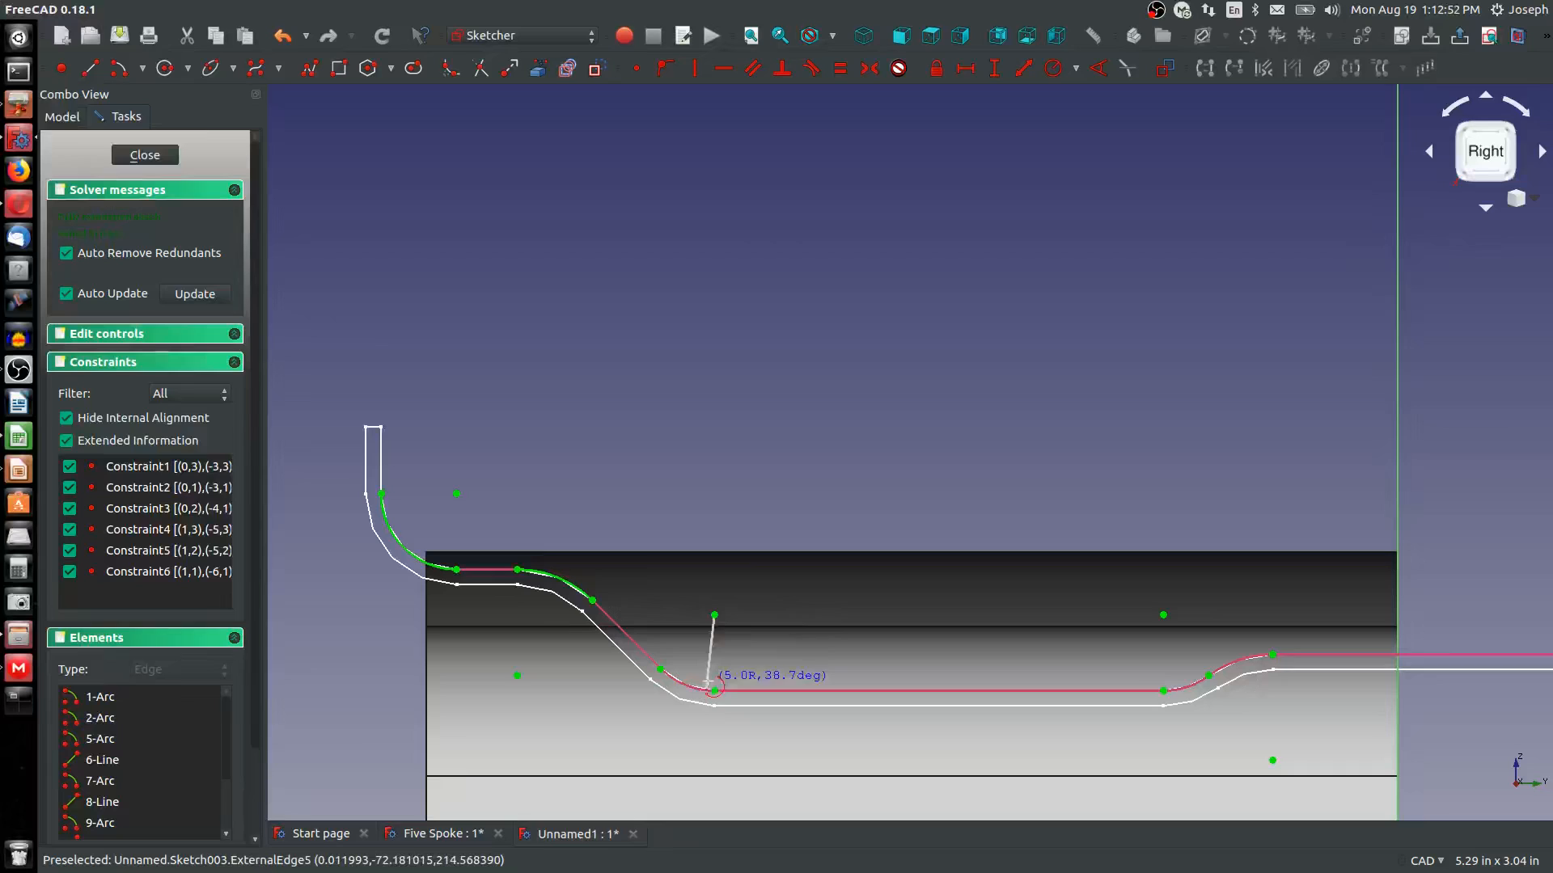
{"action": "left_click", "coordinate": [715, 690]}
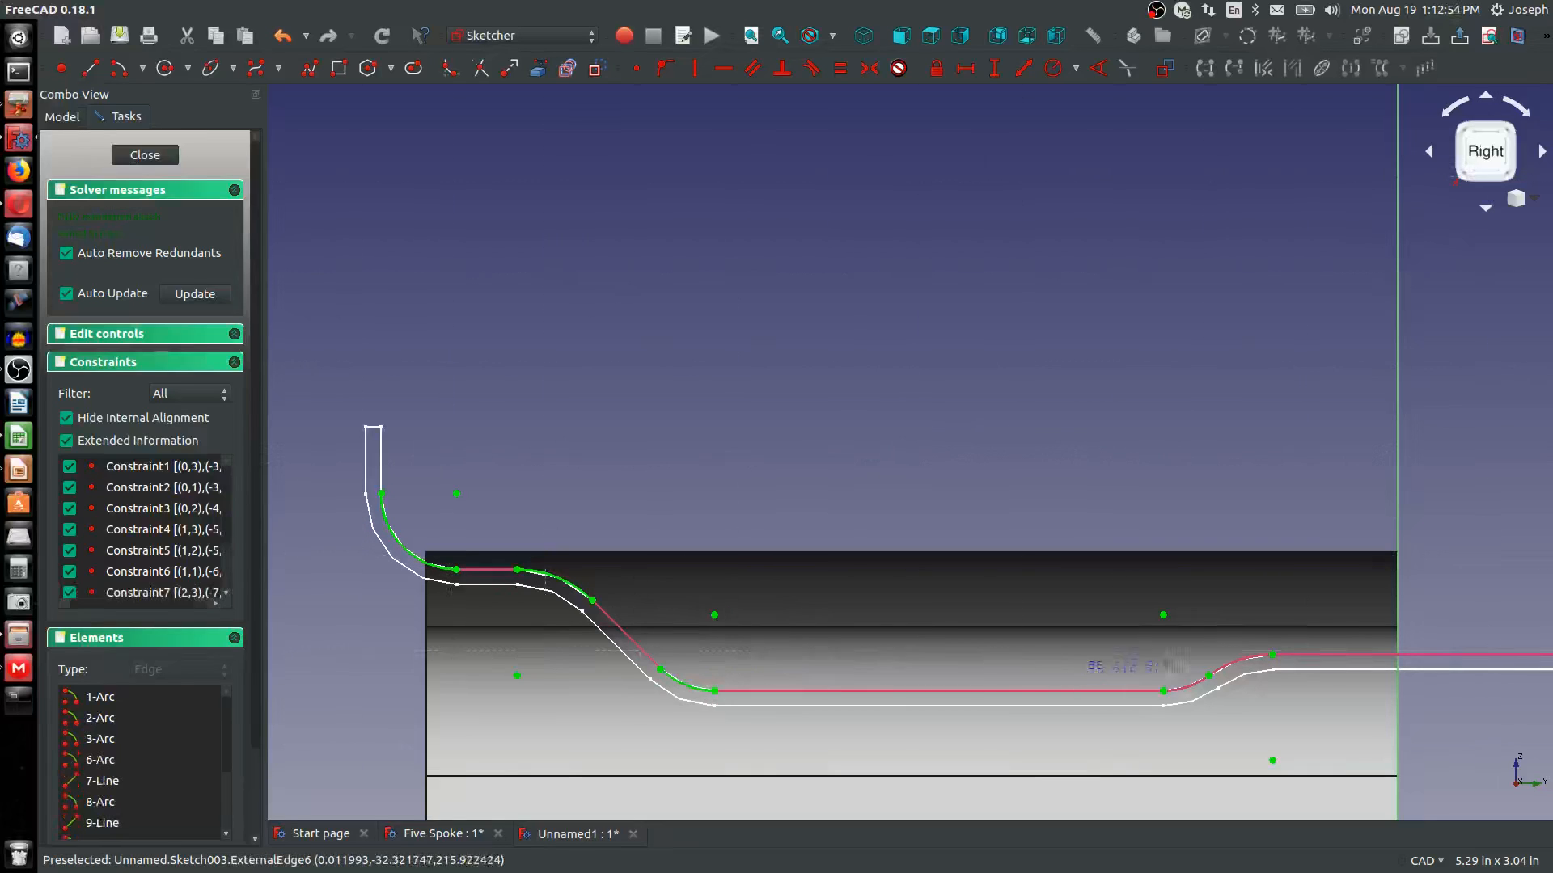
Trace the two arcs that rise from the long lower flat to the middle flat, snapped to the linked contour
{"action": "left_click", "coordinate": [1163, 615]}
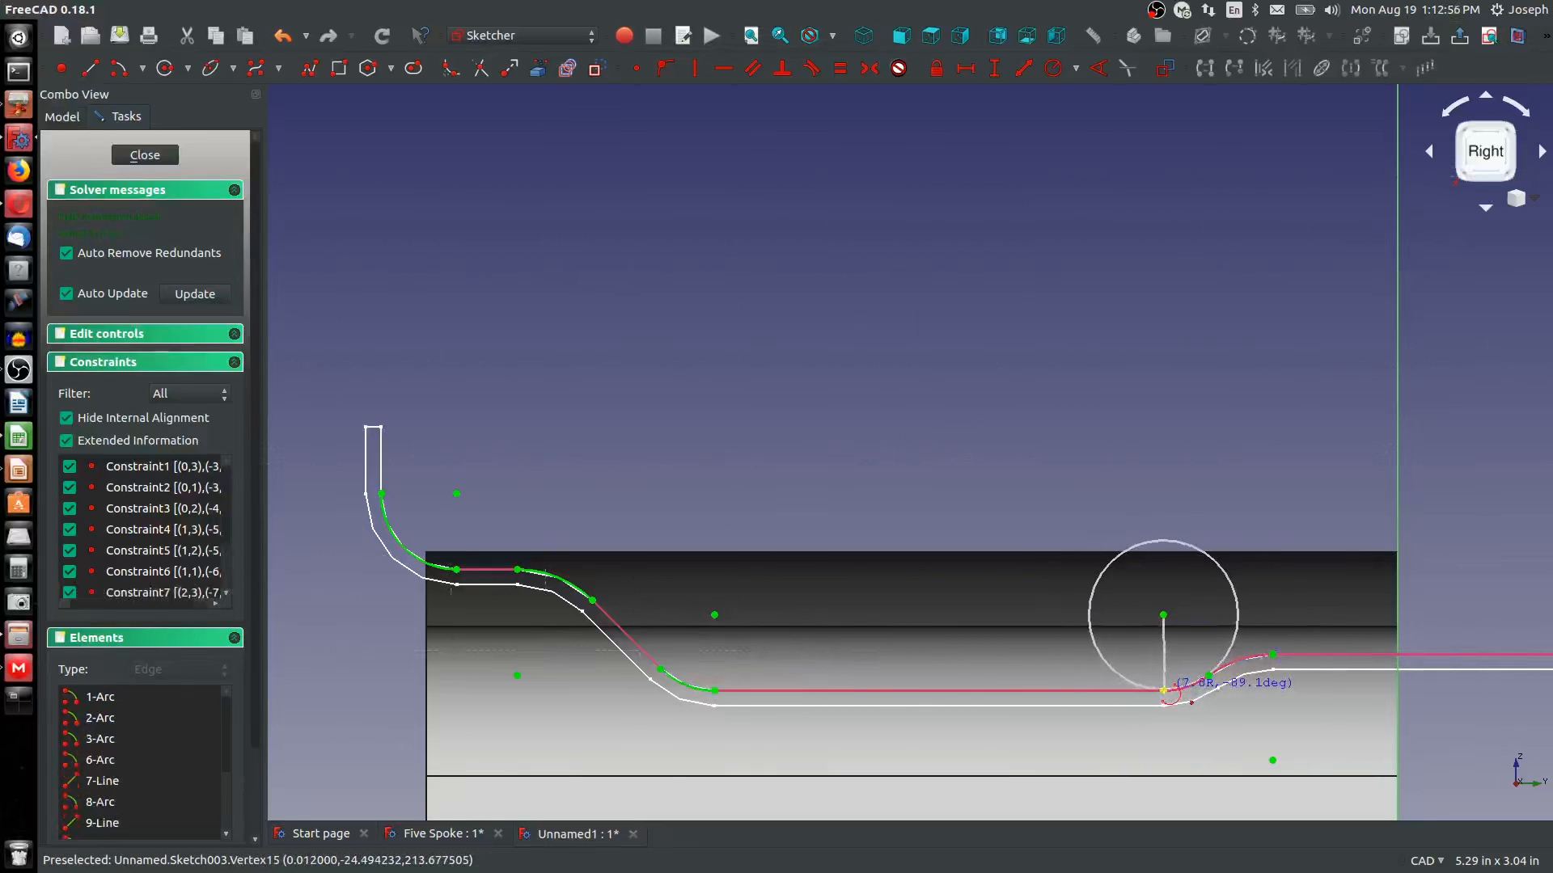
{"action": "left_click", "coordinate": [1163, 689]}
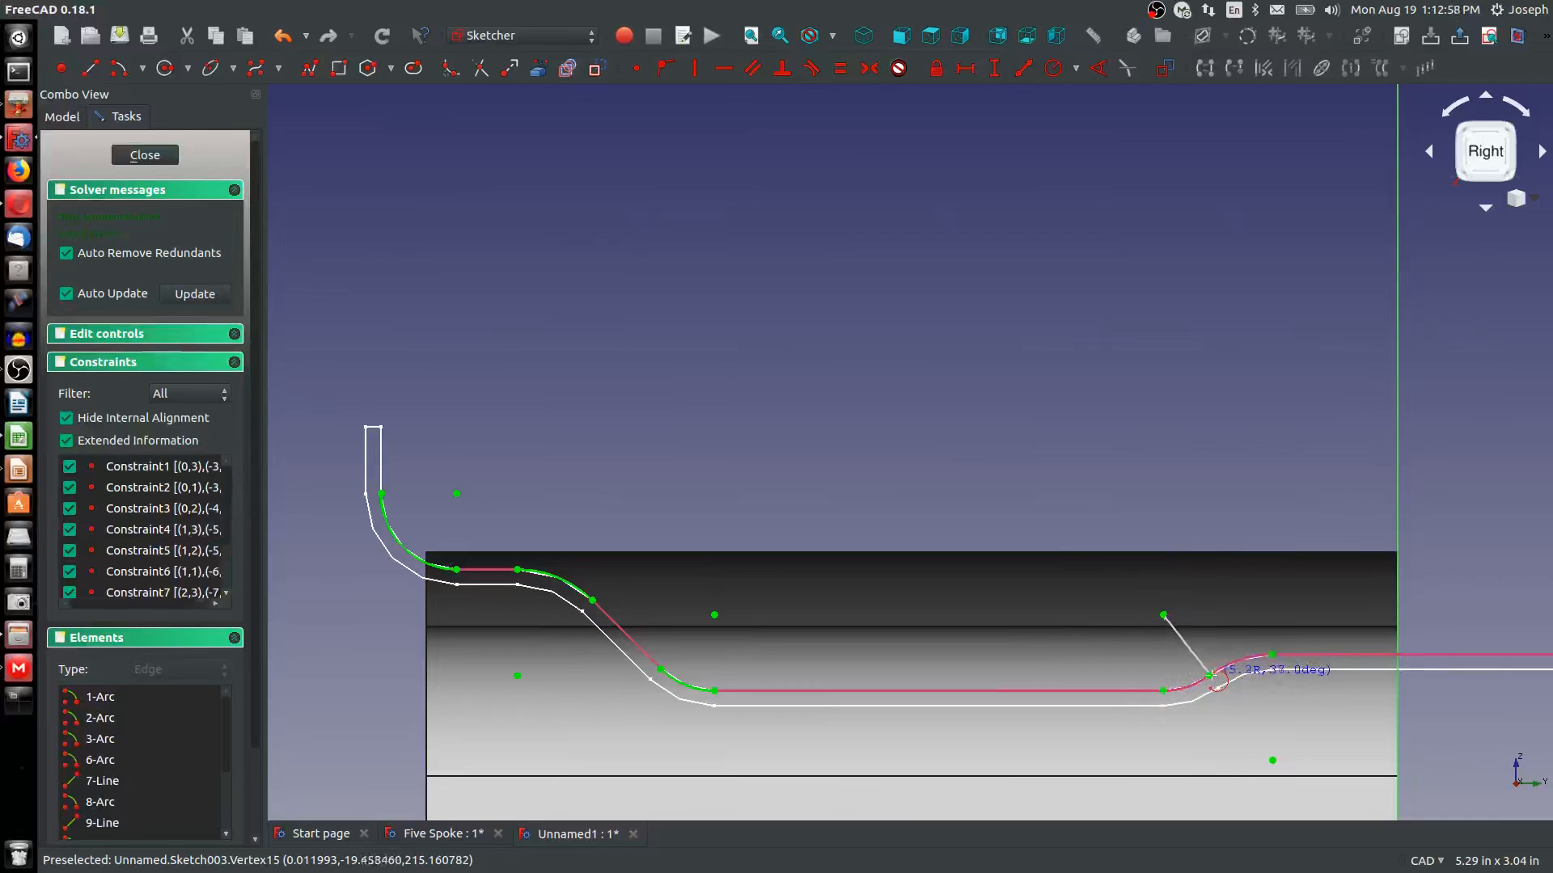
{"action": "left_click", "coordinate": [1210, 679]}
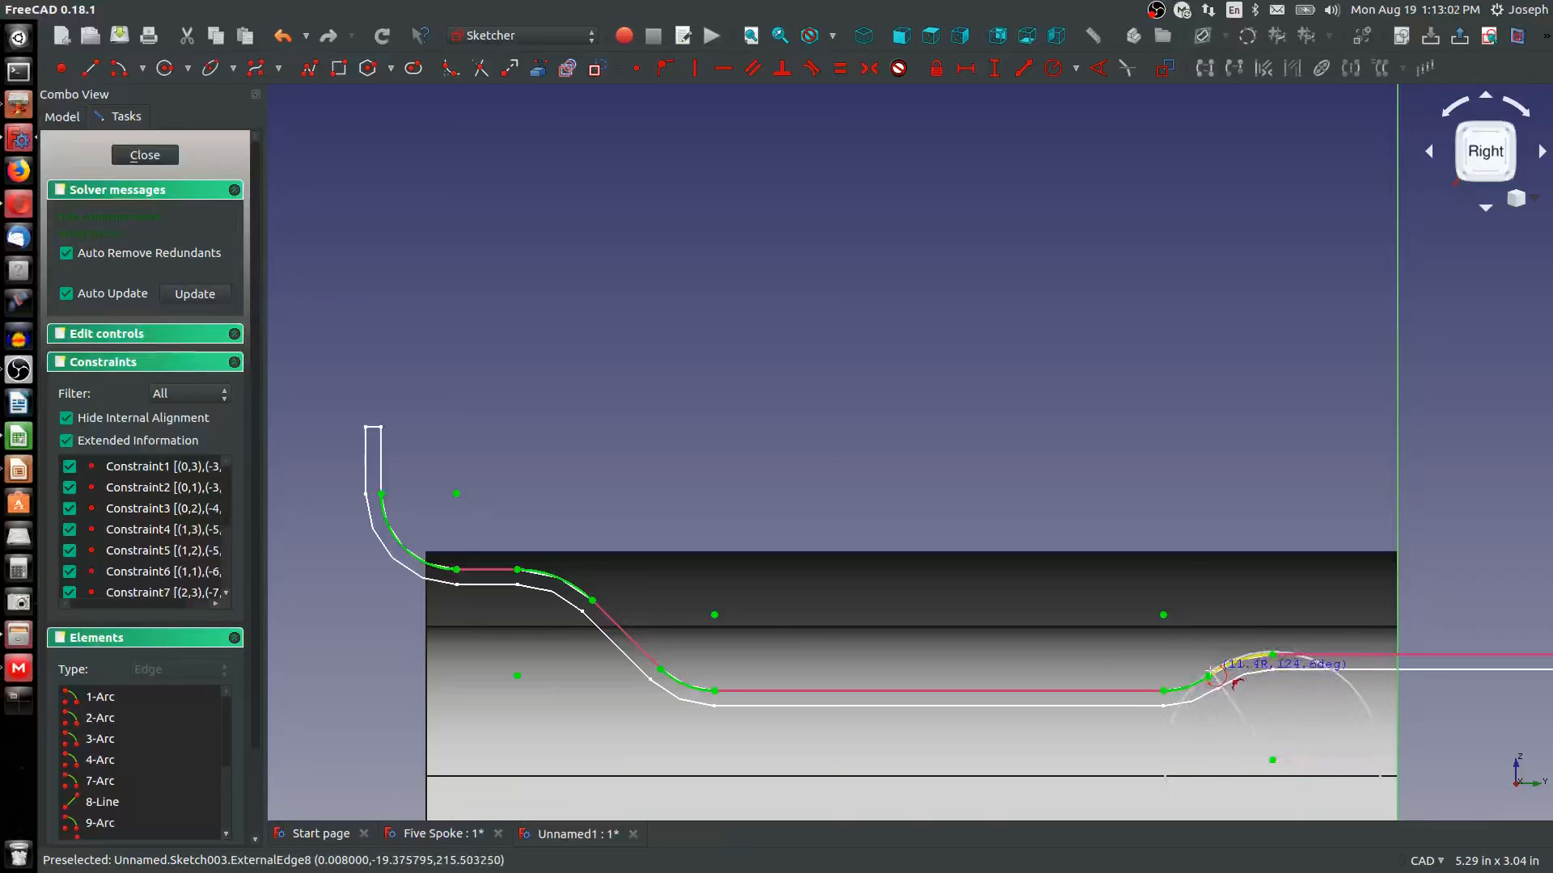
{"action": "left_click", "coordinate": [1274, 655]}
Draw the short shoulder line and the sloped line between the left arcs, snapping each to the arc endpoints
{"action": "scroll", "coordinate": [1274, 656], "scroll_direction": "down", "scroll_amount": 5}
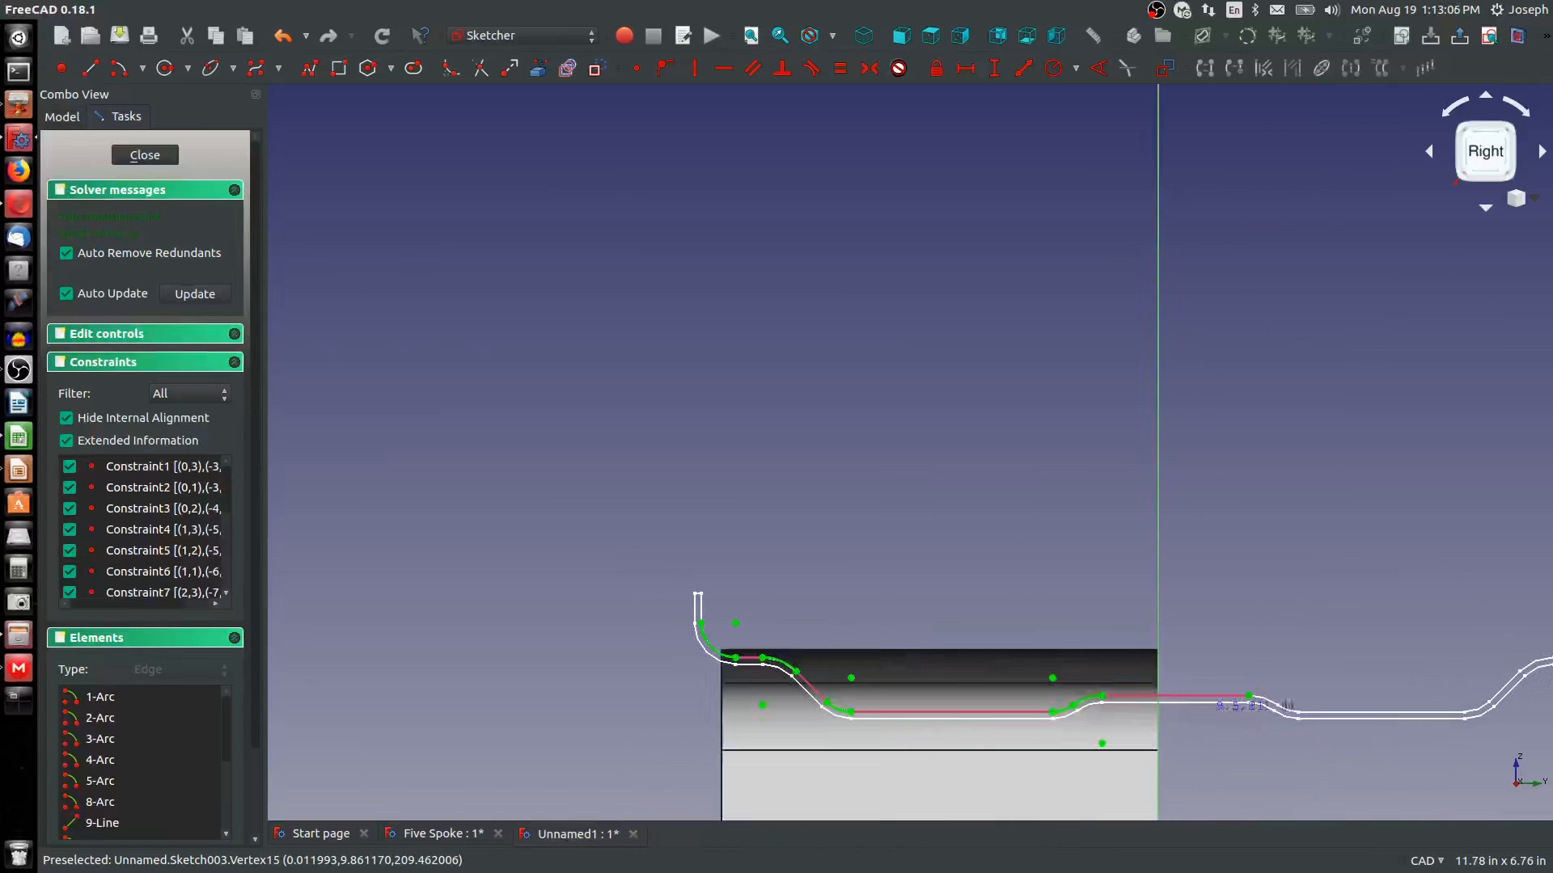
{"action": "left_click", "coordinate": [90, 70]}
{"action": "scroll", "coordinate": [769, 637], "scroll_direction": "up", "scroll_amount": 3}
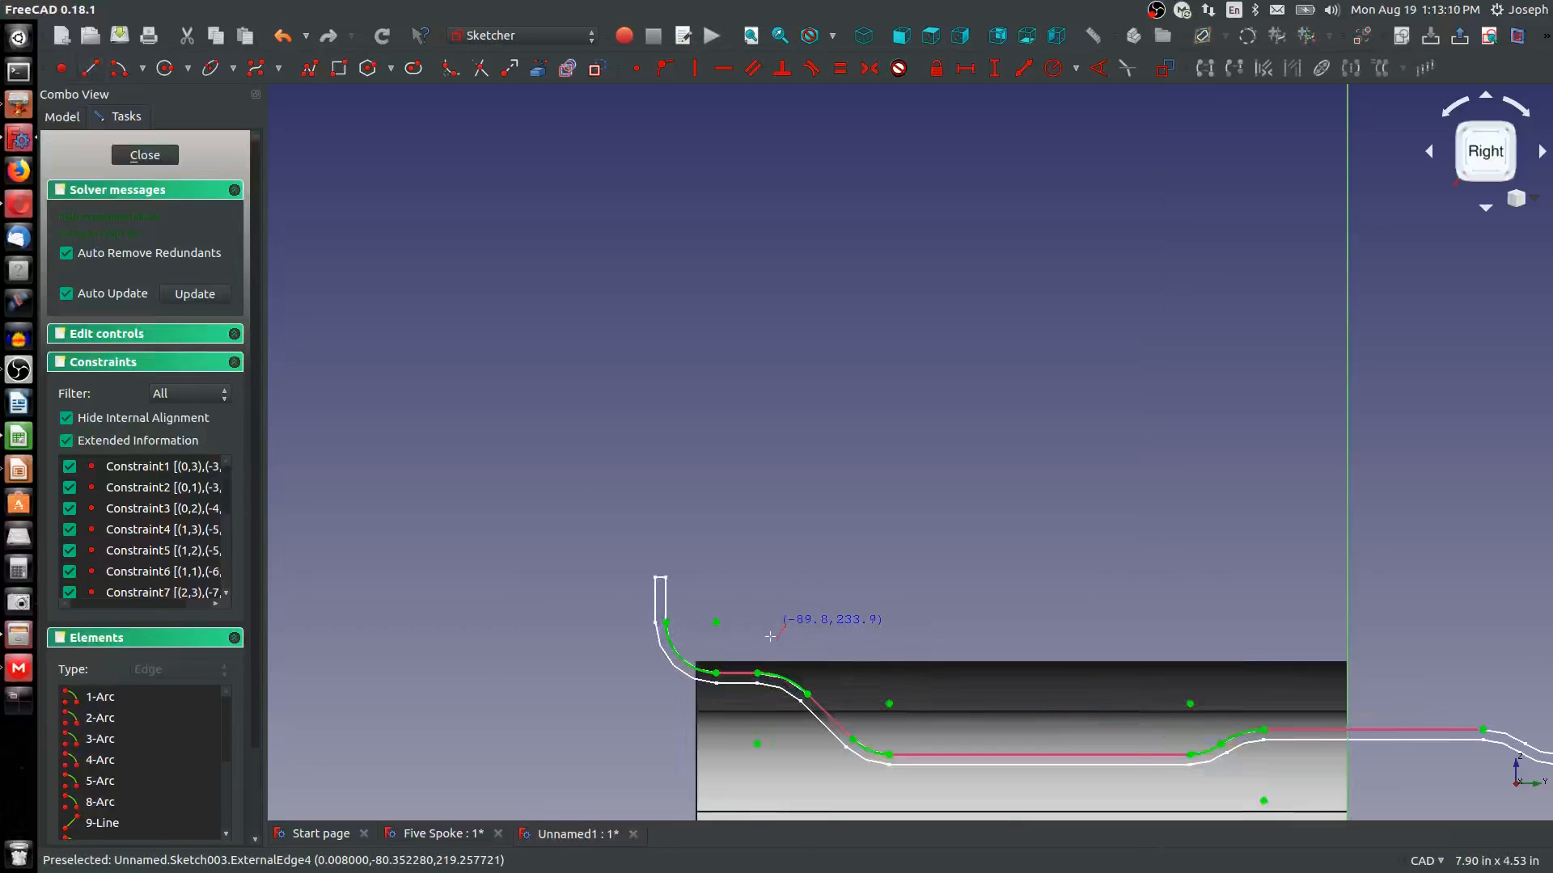
{"action": "left_click", "coordinate": [717, 674]}
{"action": "left_click", "coordinate": [757, 673]}
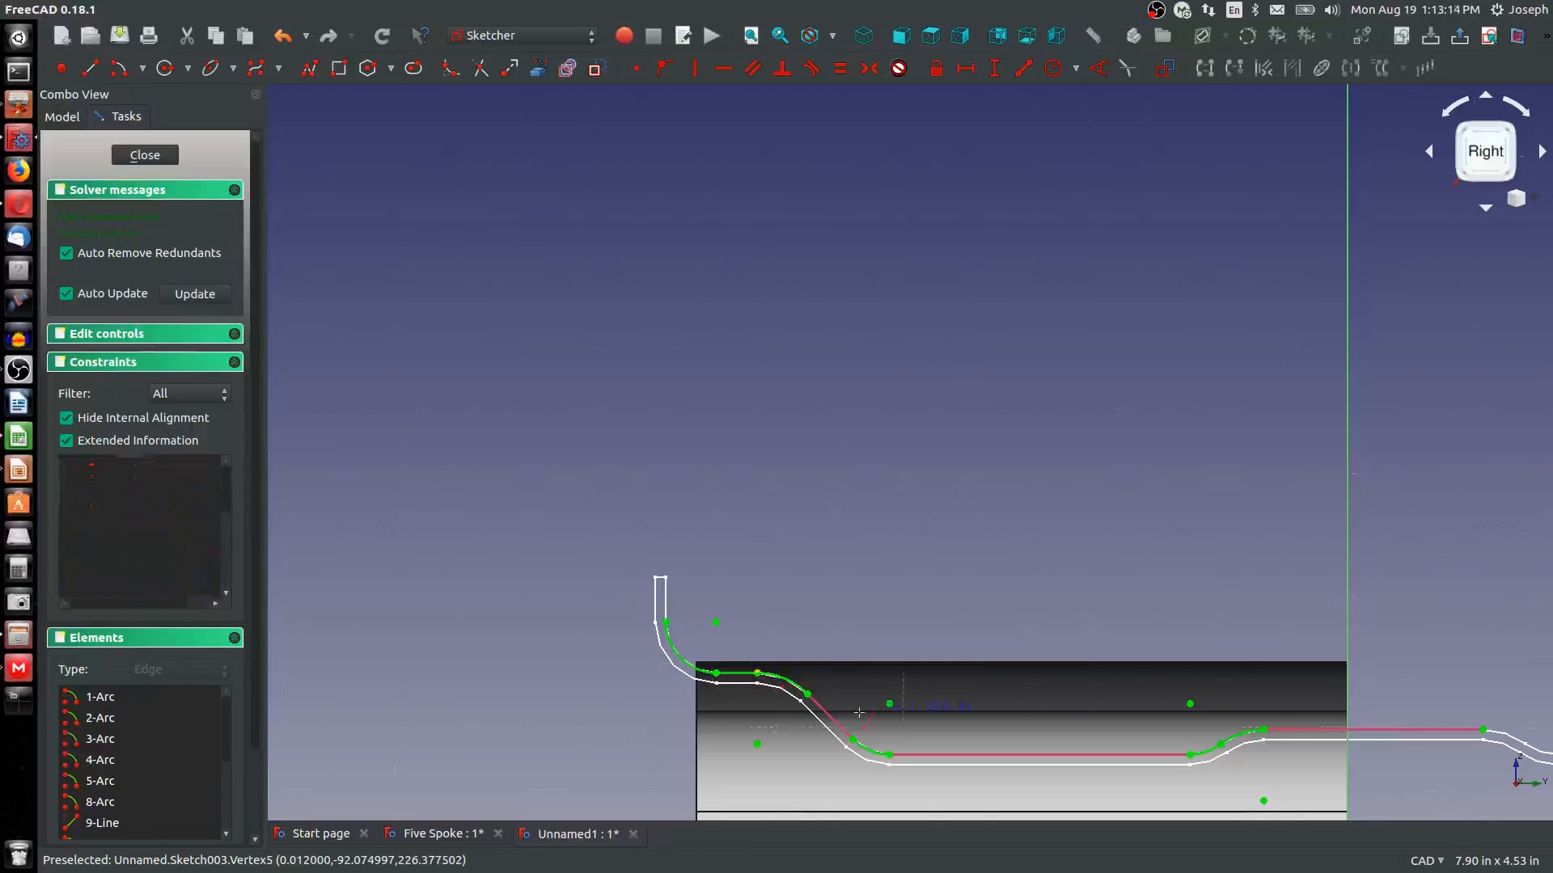
{"action": "left_click", "coordinate": [807, 696]}
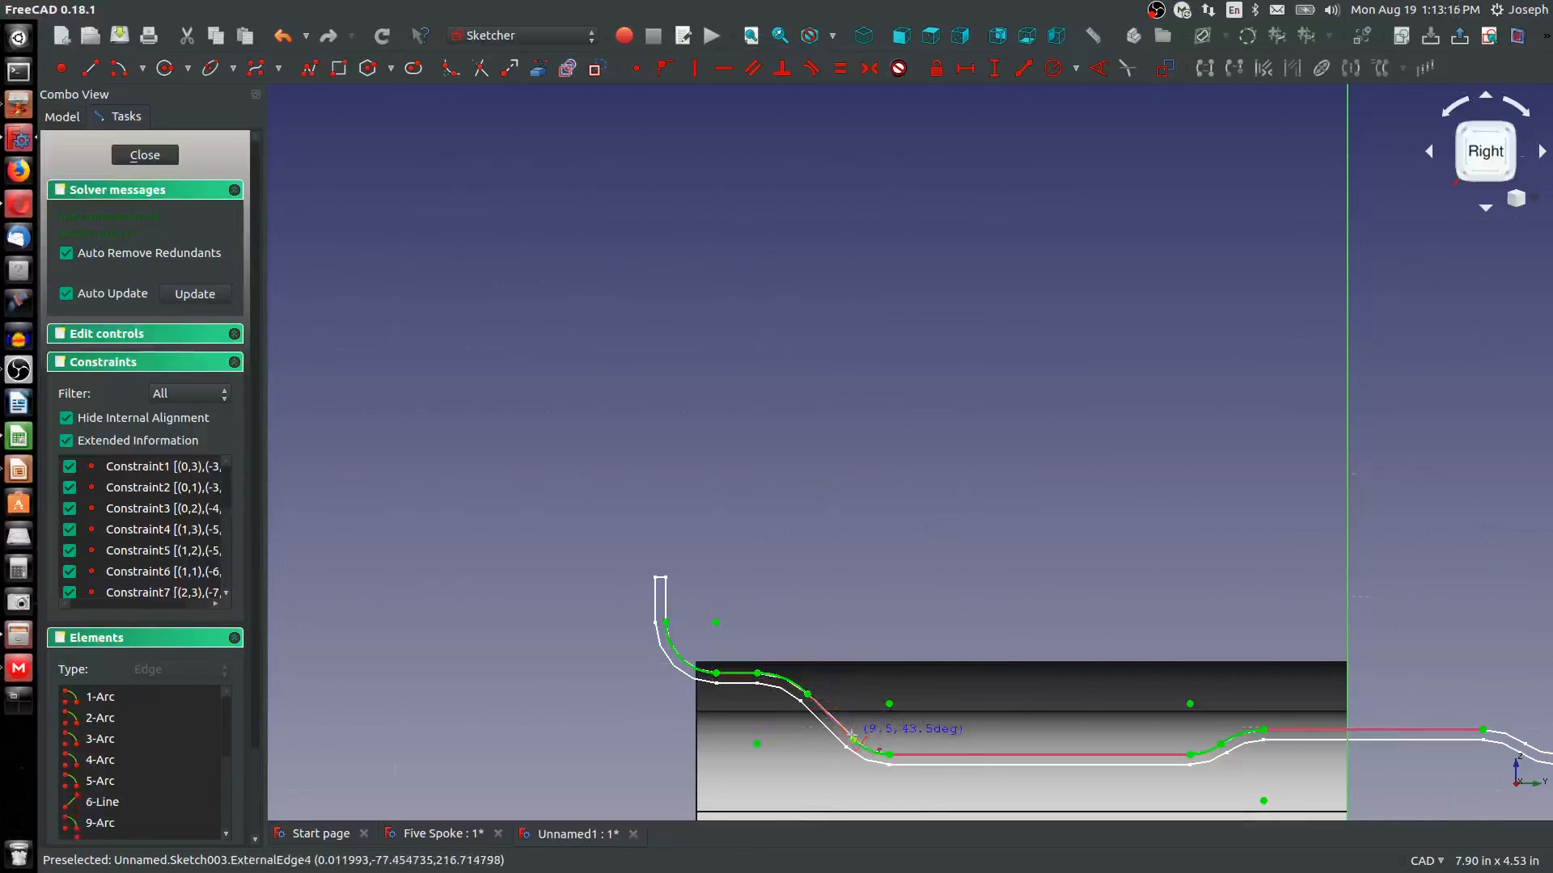
{"action": "left_click", "coordinate": [852, 739]}
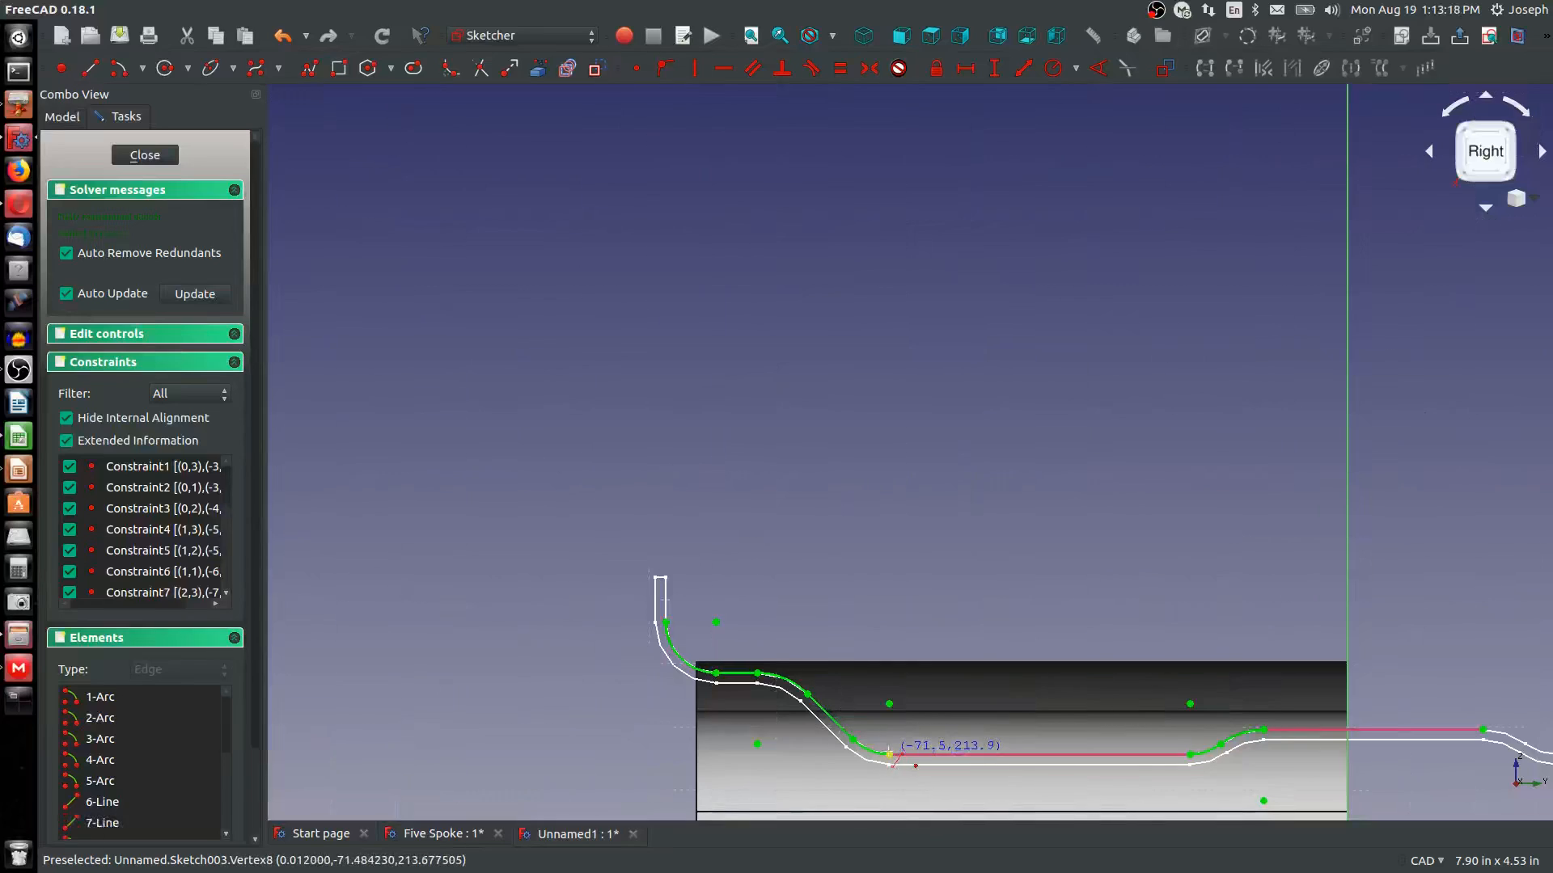
Draw straight lines along the long lower flat and the middle flat, snapped to the contour's endpoints
{"action": "left_click", "coordinate": [890, 754]}
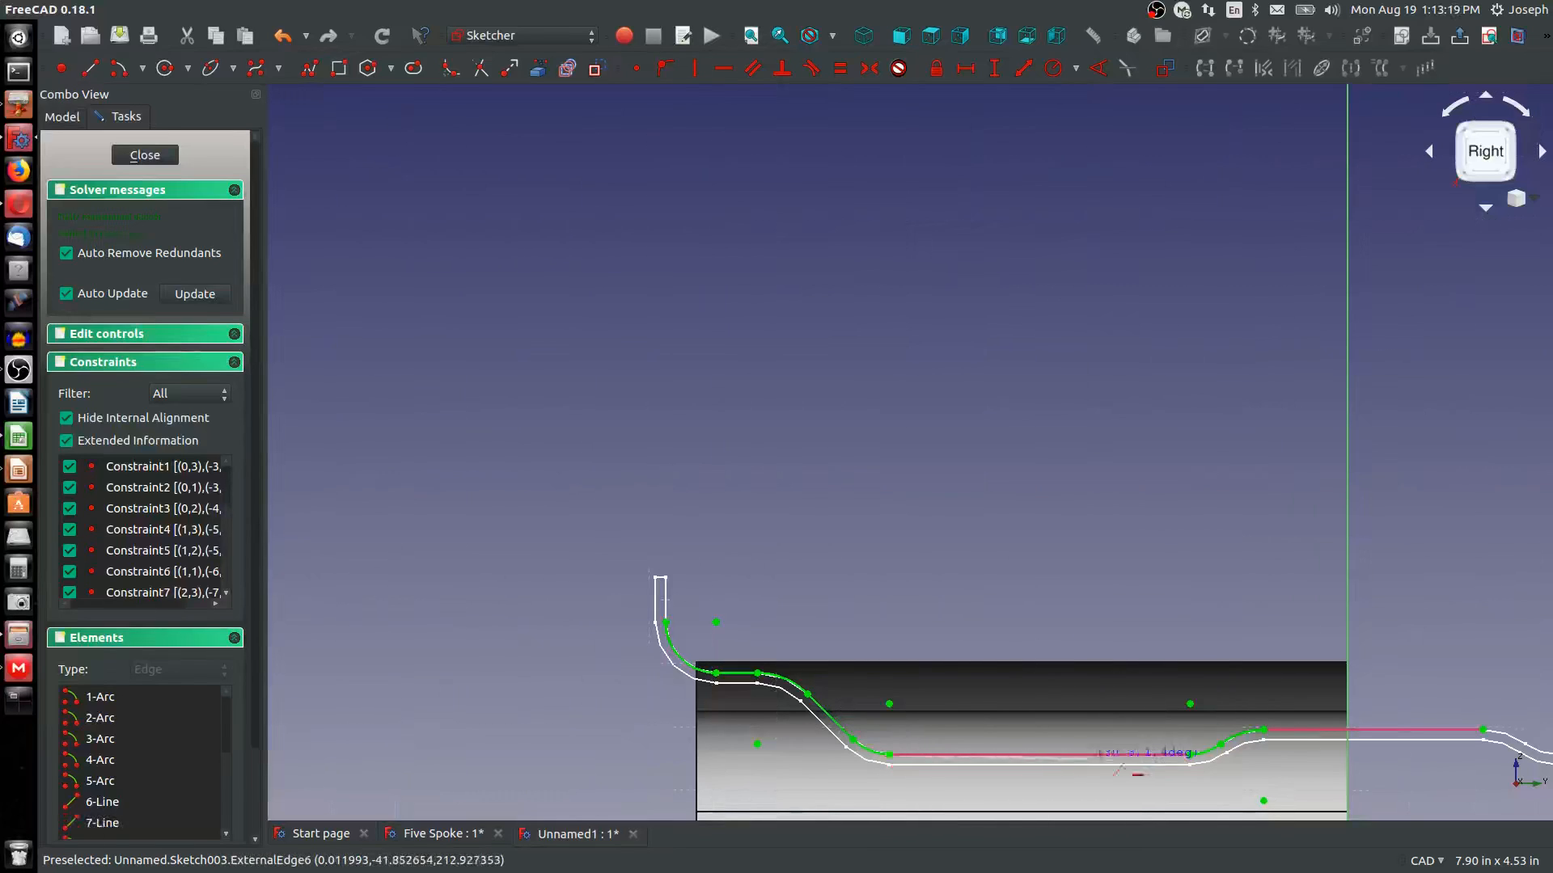
{"action": "left_click", "coordinate": [1191, 754]}
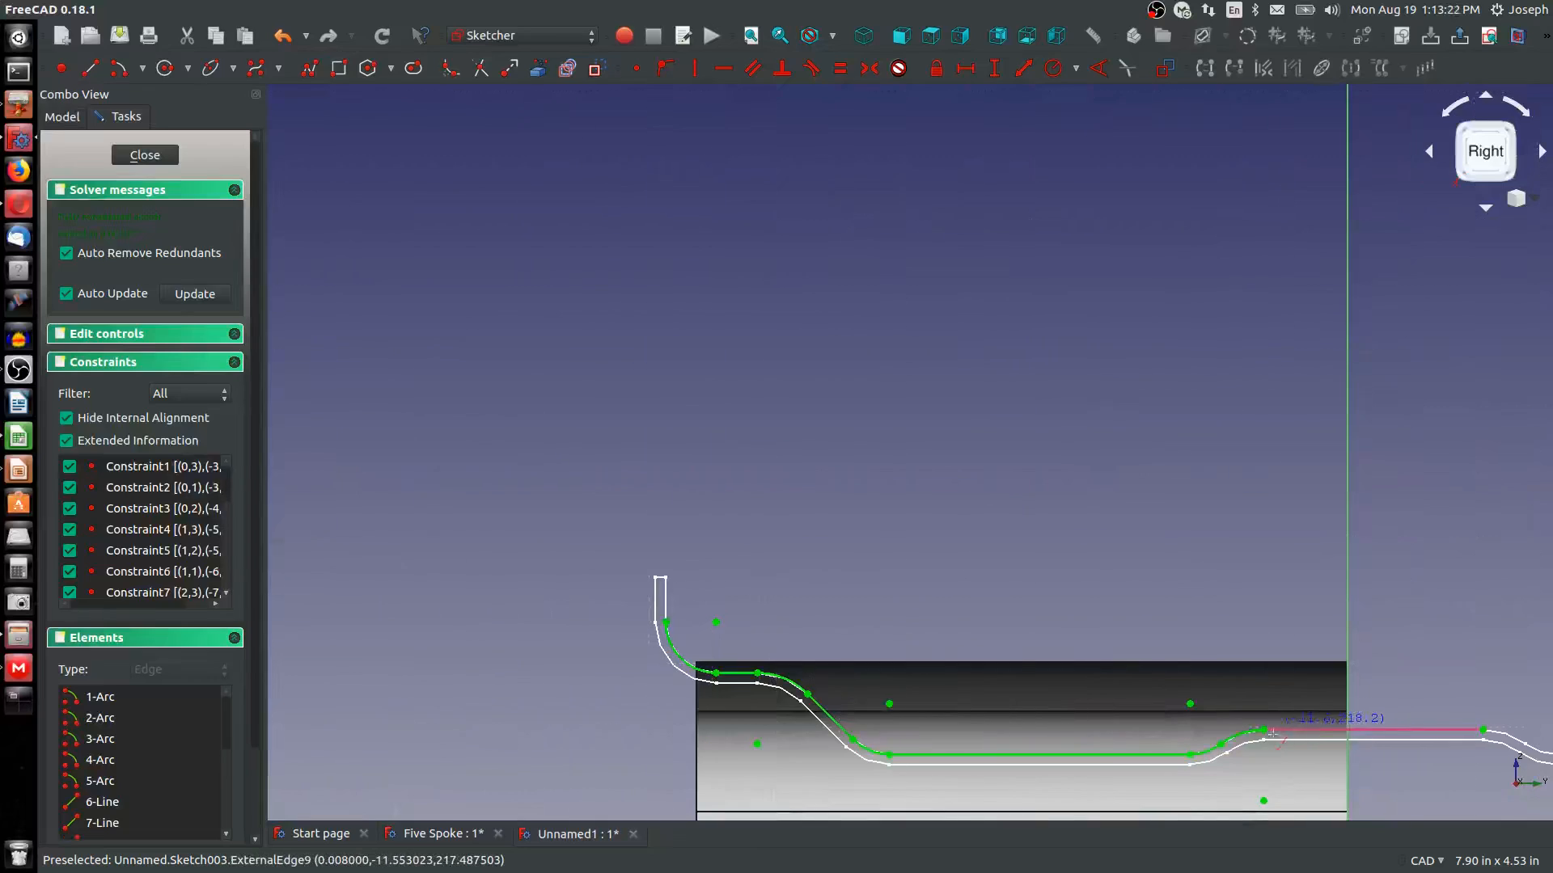
{"action": "left_click", "coordinate": [1264, 730]}
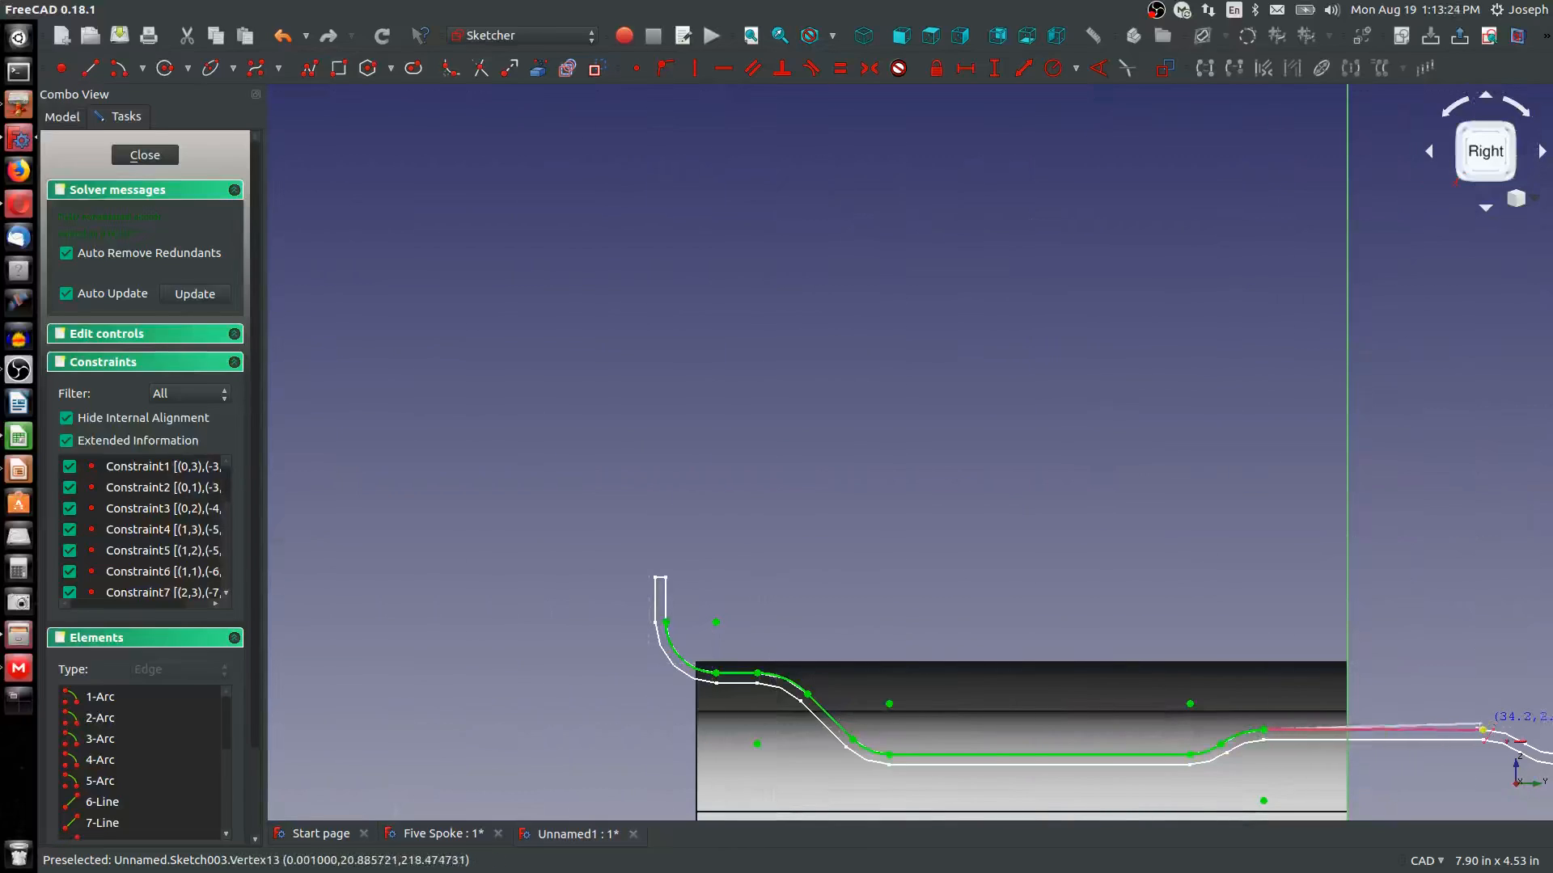
{"action": "left_click", "coordinate": [1482, 730]}
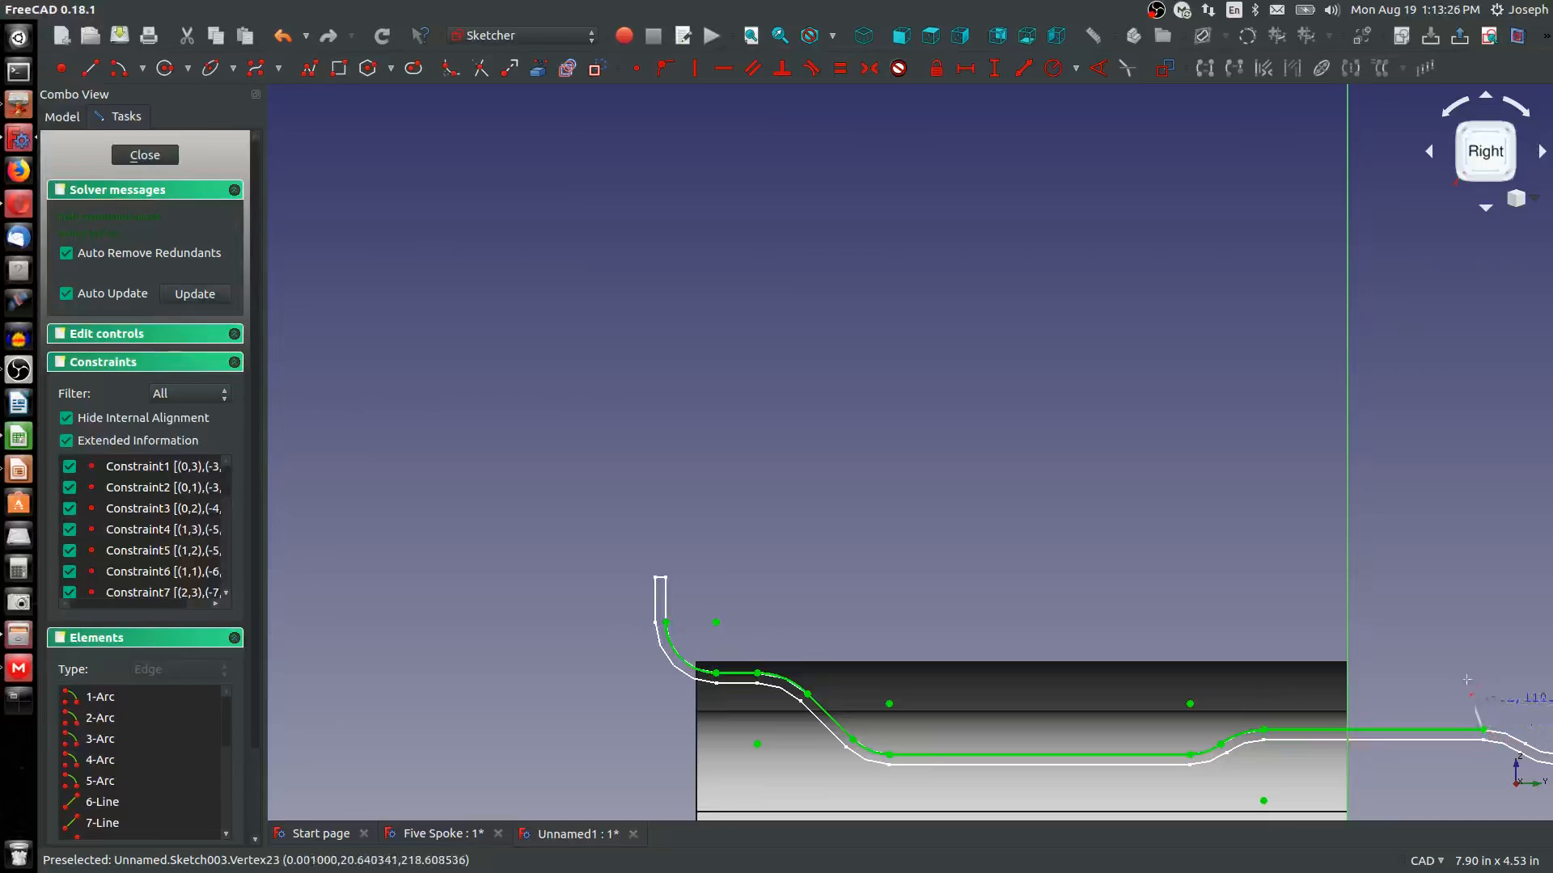
Close the profile with a vertical line up from the middle flat's far end and a horizontal line to the flange arc, then exit the sketch
{"action": "left_click", "coordinate": [1482, 575]}
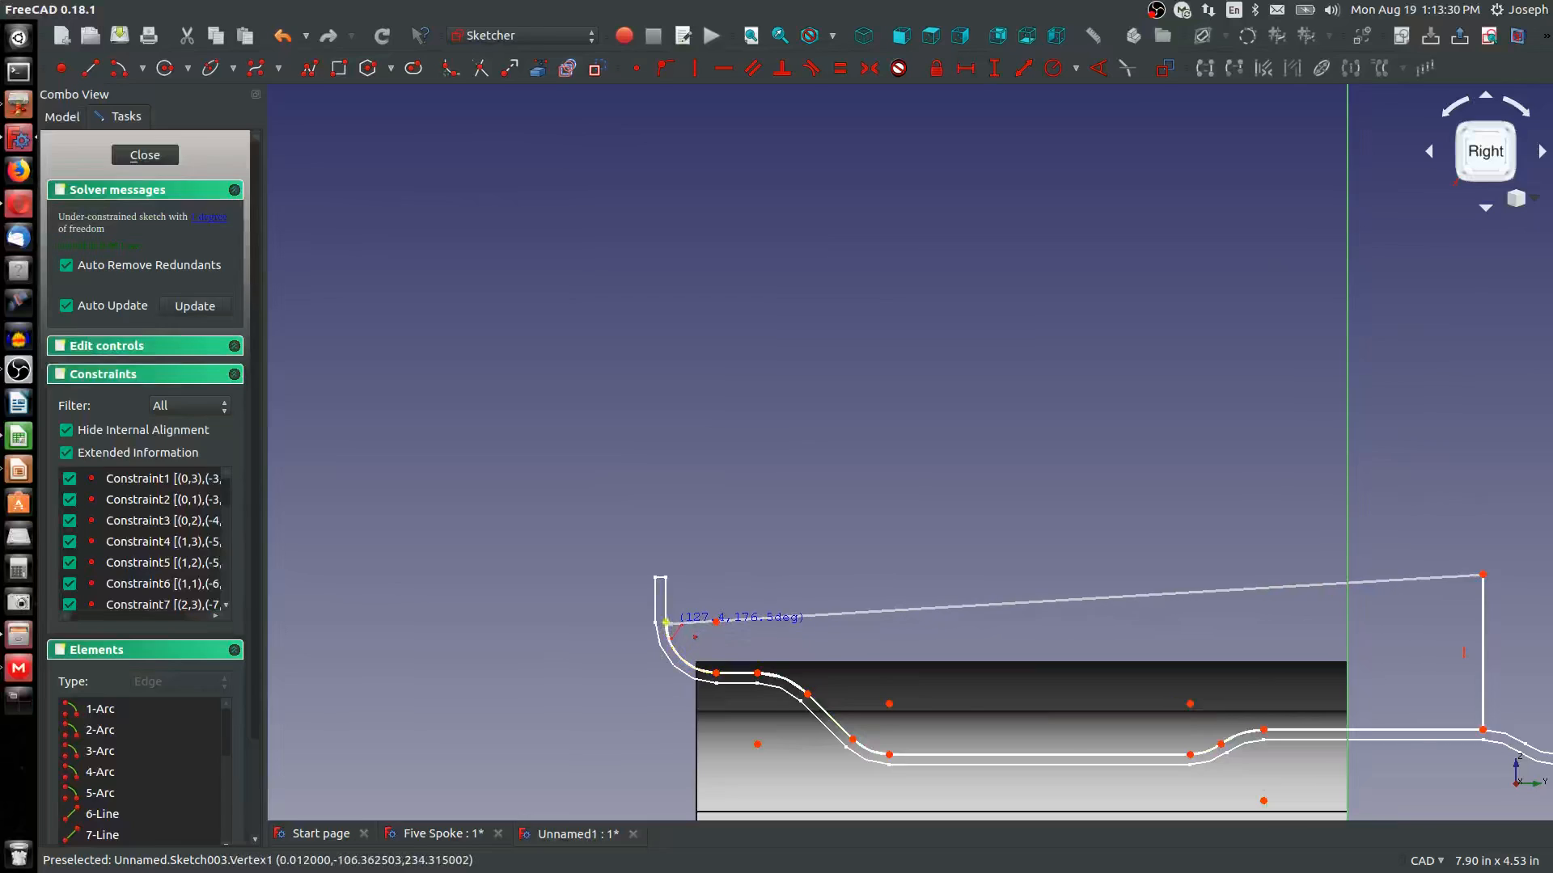
{"action": "left_click", "coordinate": [773, 616]}
{"action": "scroll", "coordinate": [898, 557], "scroll_direction": "down", "scroll_amount": 2}
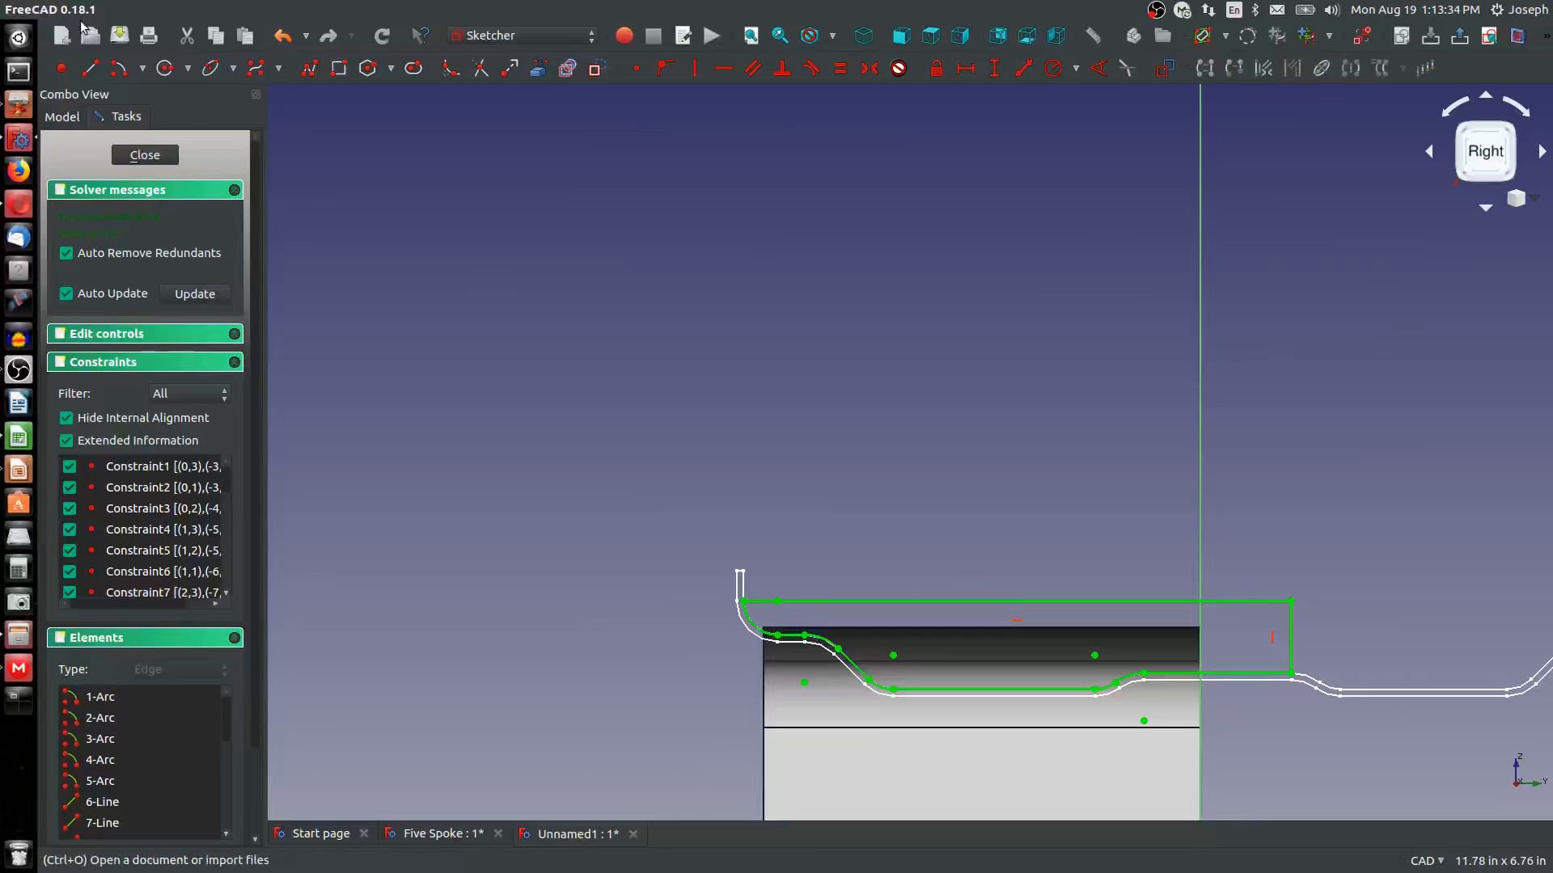
{"action": "left_click", "coordinate": [145, 154]}
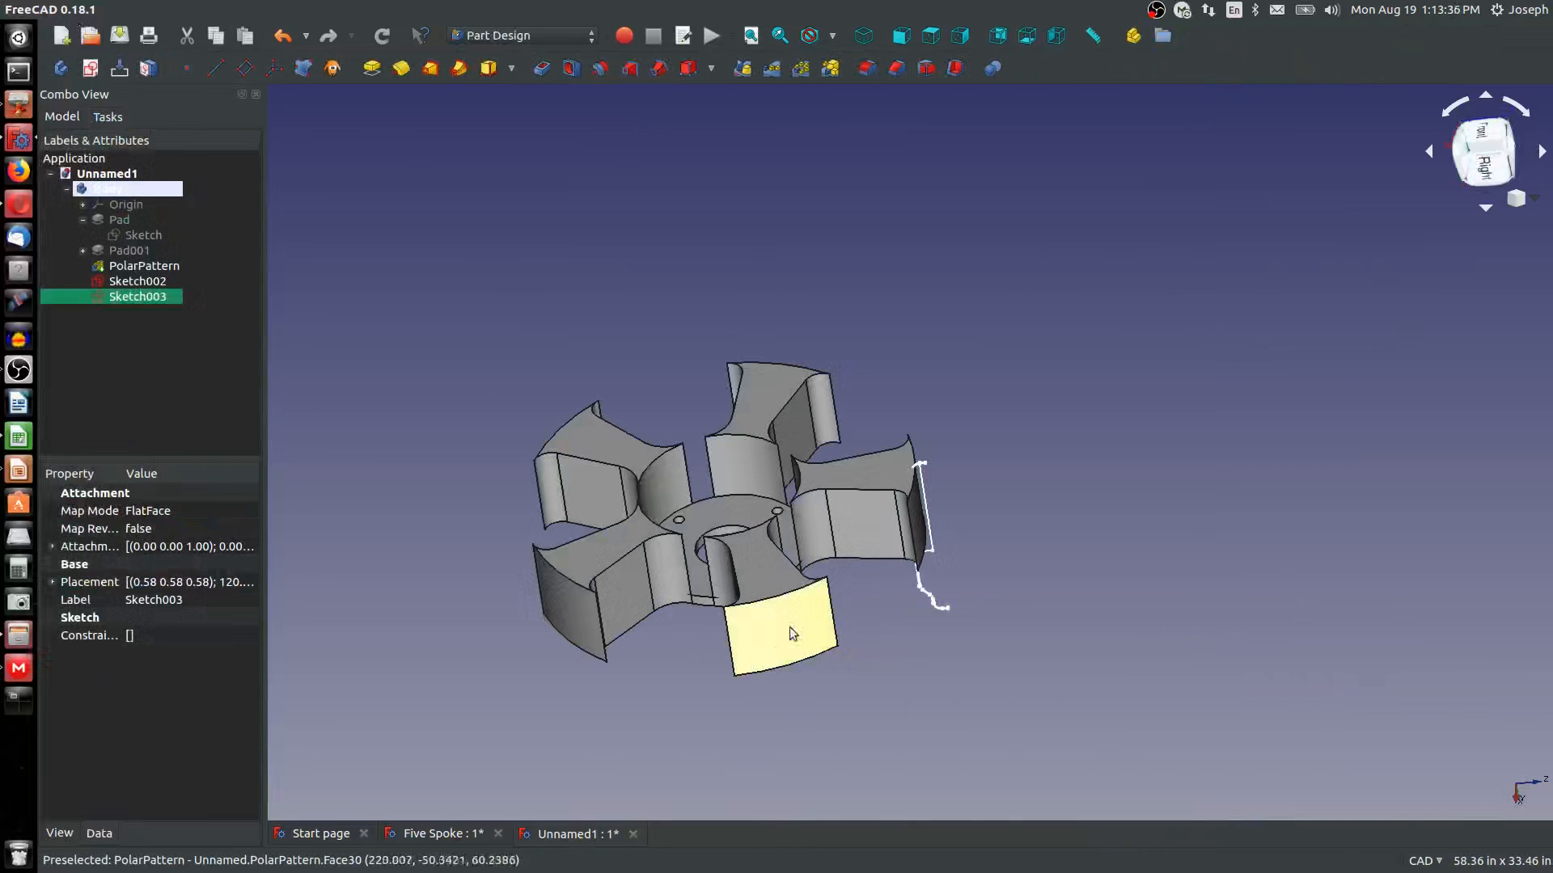
Cut the spoke ends with a 360° Groove of the new sketch about the base Y axis and inspect the cut
{"action": "scroll", "coordinate": [790, 627], "scroll_direction": "up", "scroll_amount": 5}
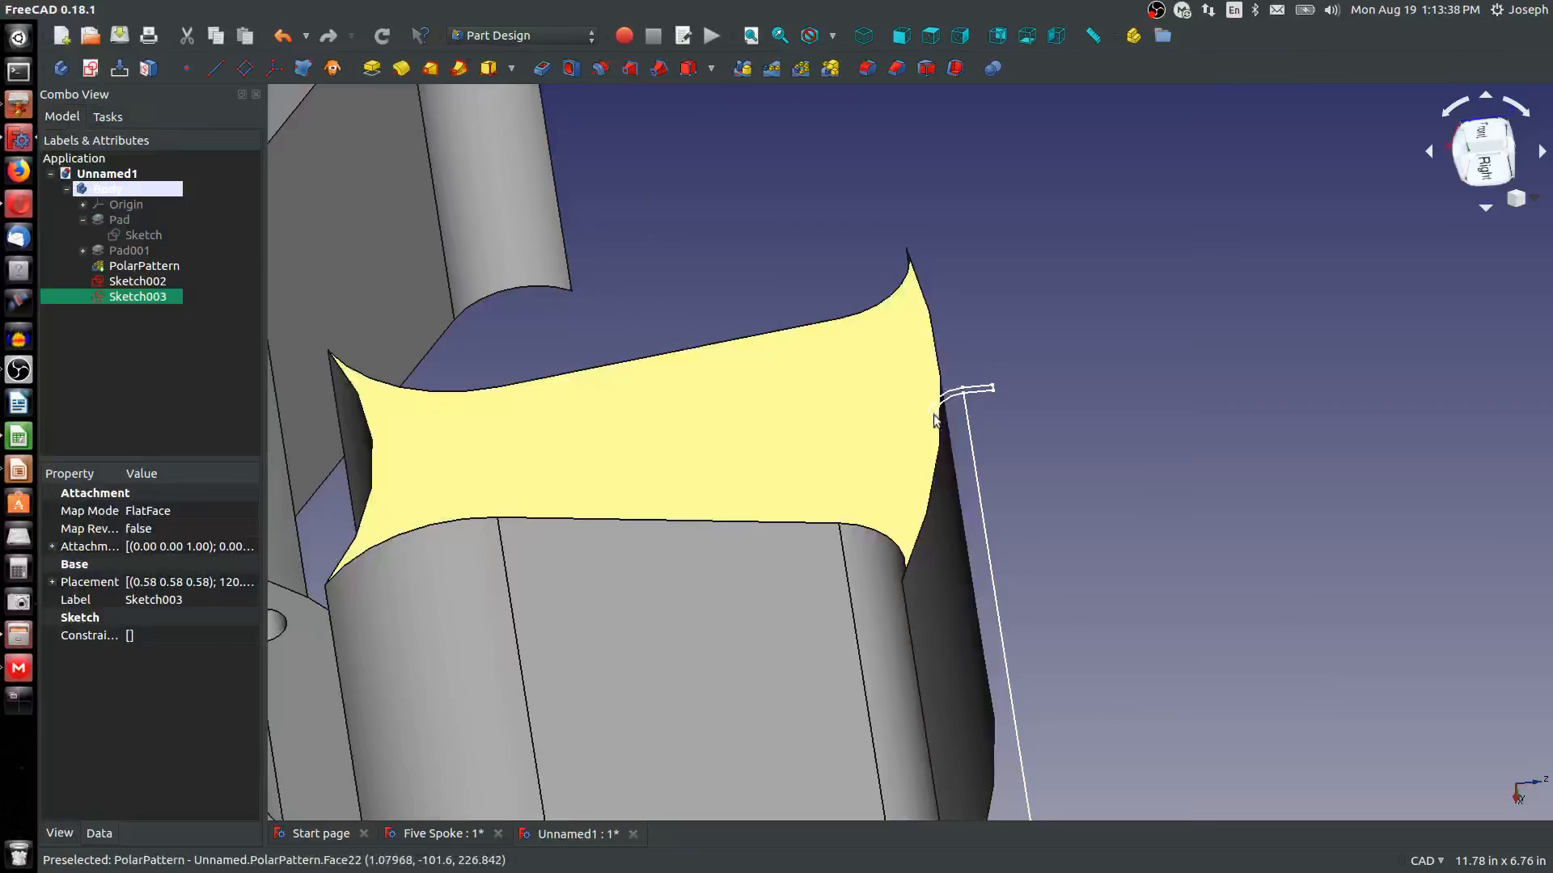
{"action": "scroll", "coordinate": [876, 463], "scroll_direction": "down", "scroll_amount": 4}
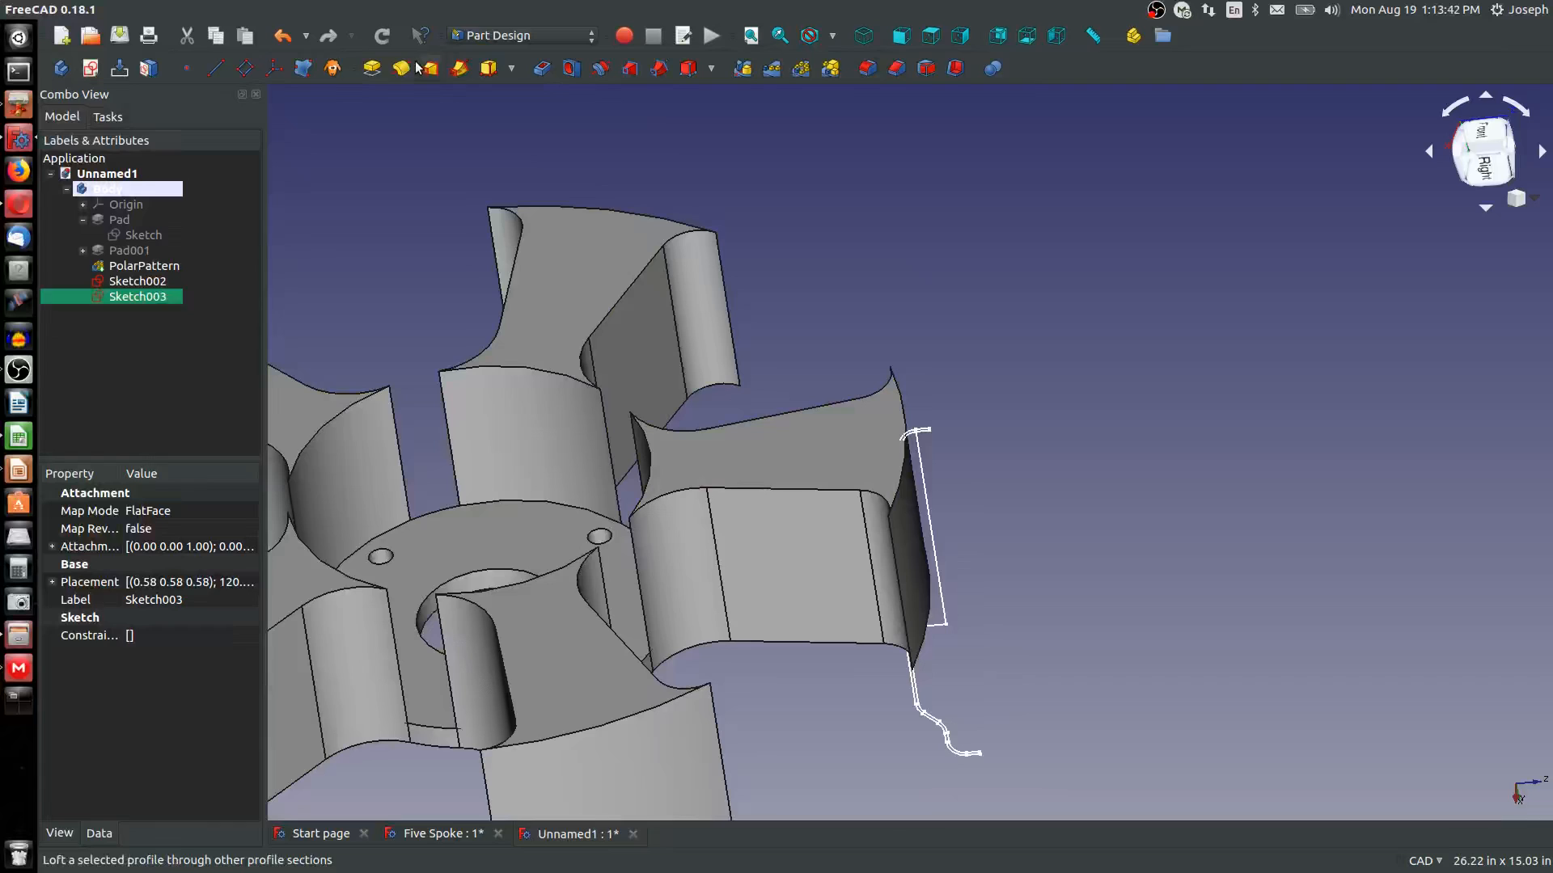
{"action": "left_click", "coordinate": [600, 68]}
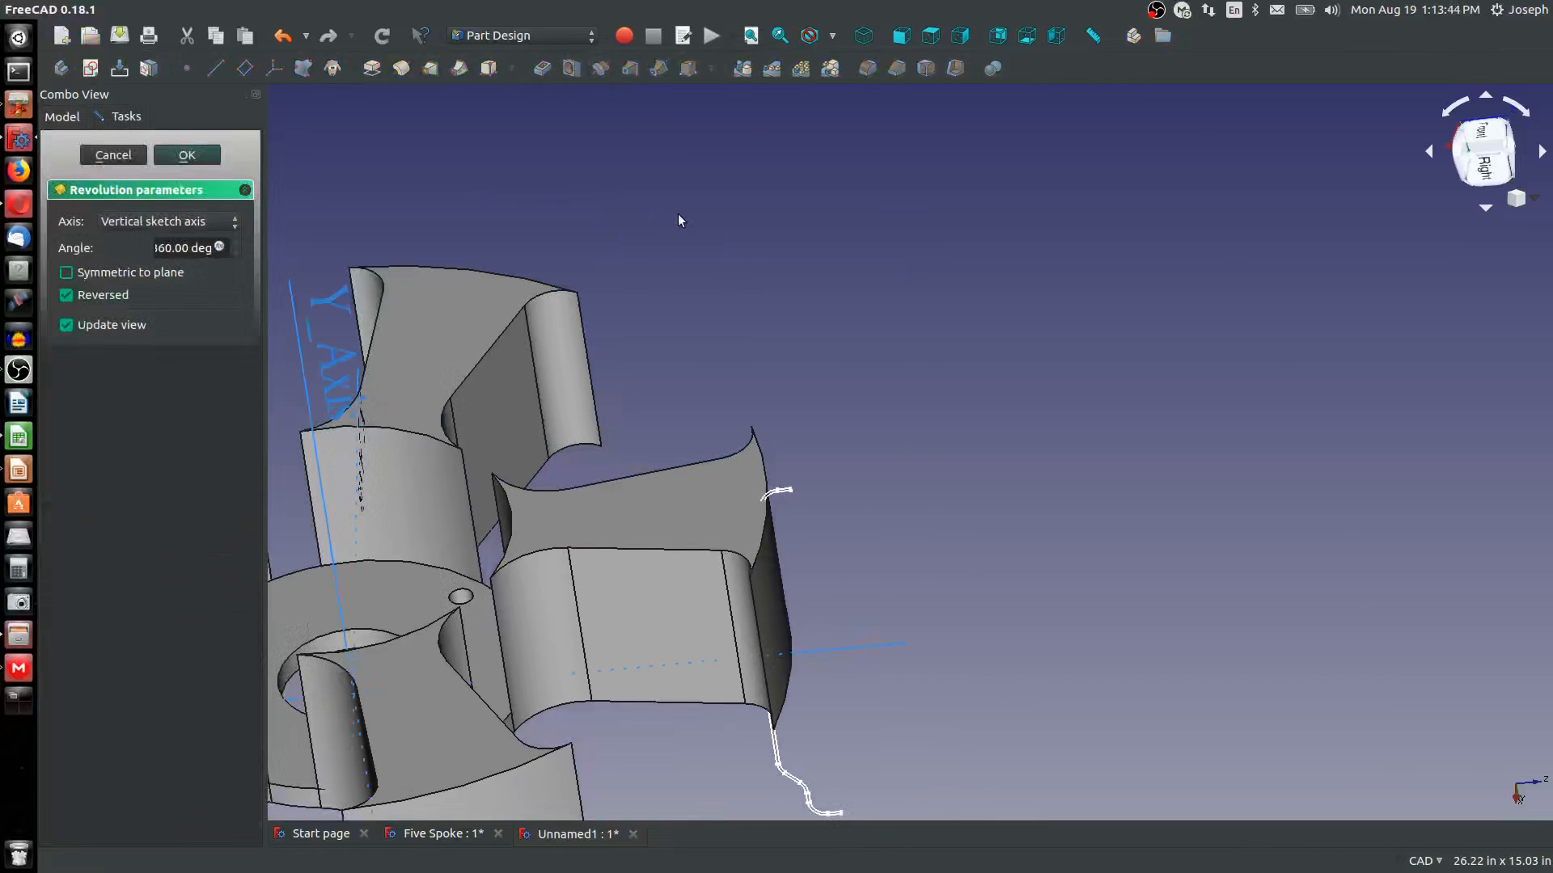
{"action": "scroll", "coordinate": [681, 689], "scroll_direction": "down", "scroll_amount": 5}
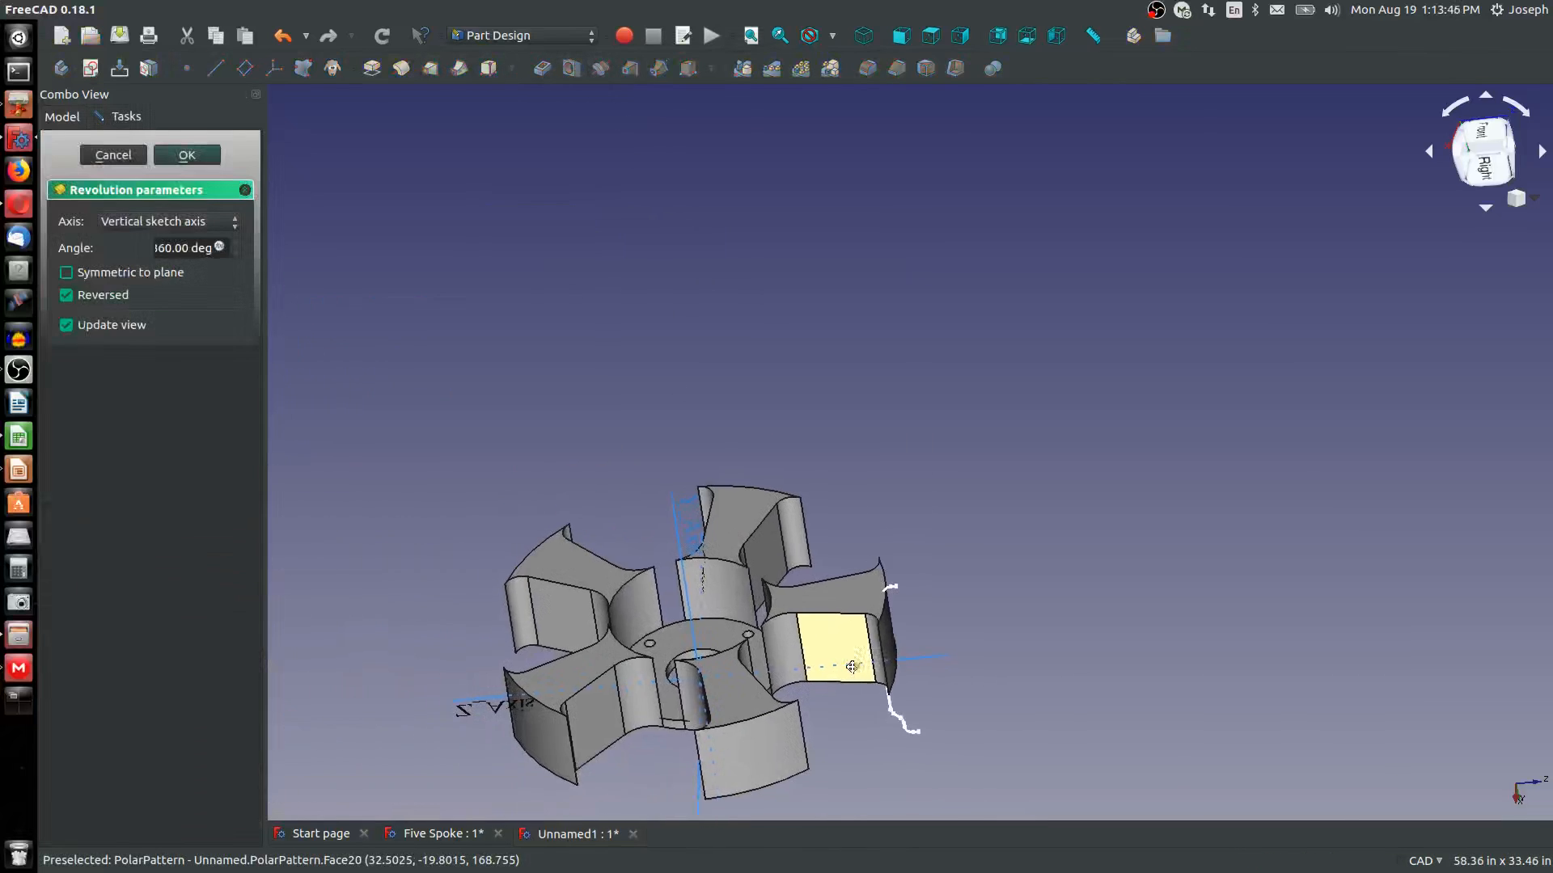
{"action": "left_click", "coordinate": [162, 221]}
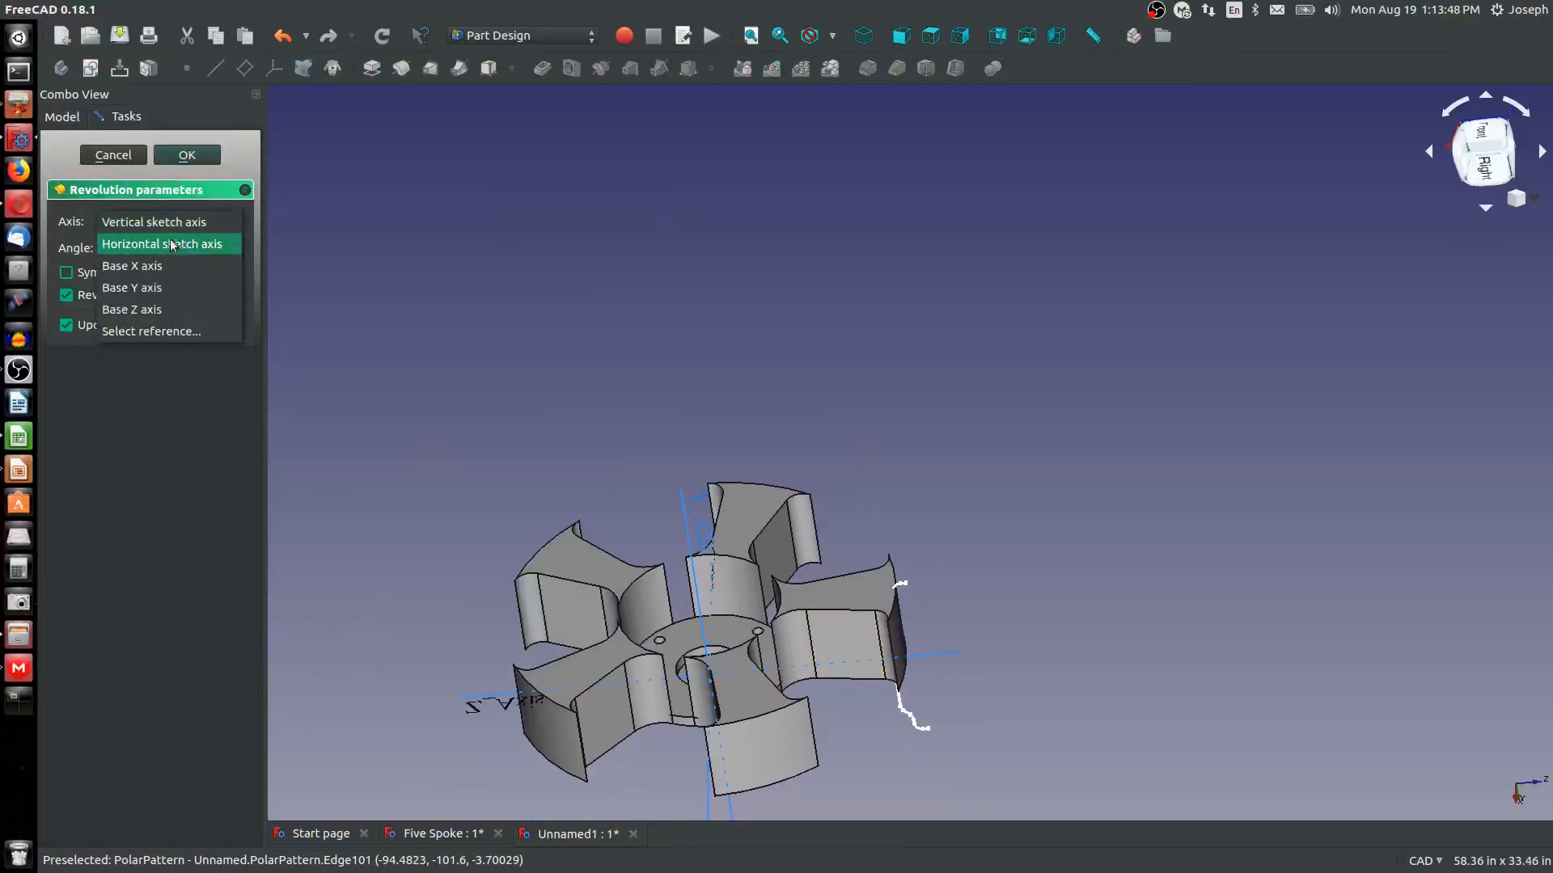
{"action": "left_click", "coordinate": [142, 292]}
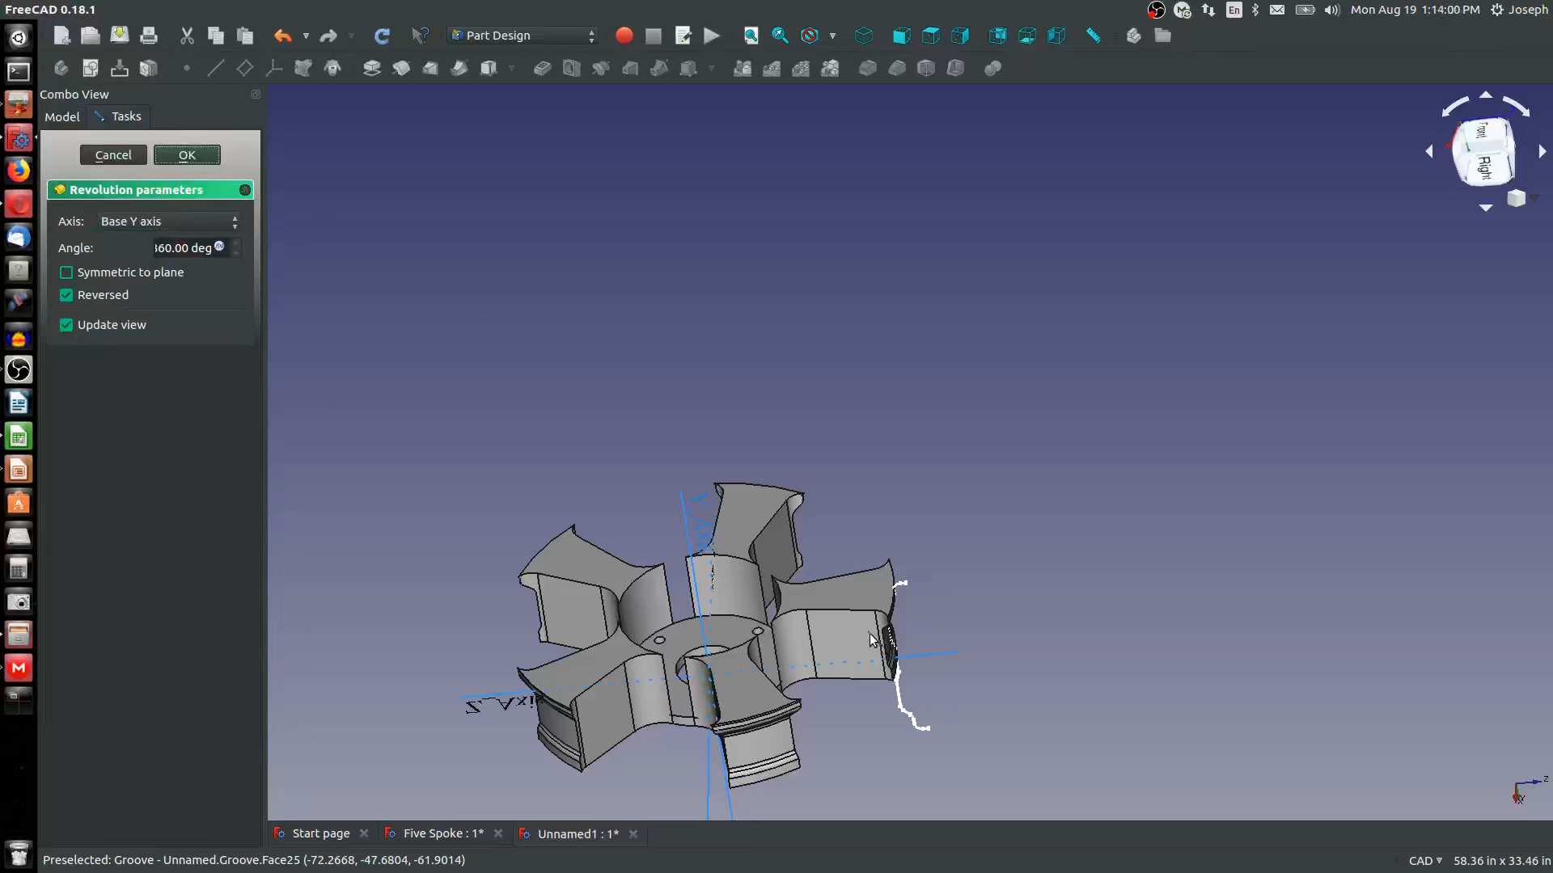
{"action": "left_click", "coordinate": [187, 156]}
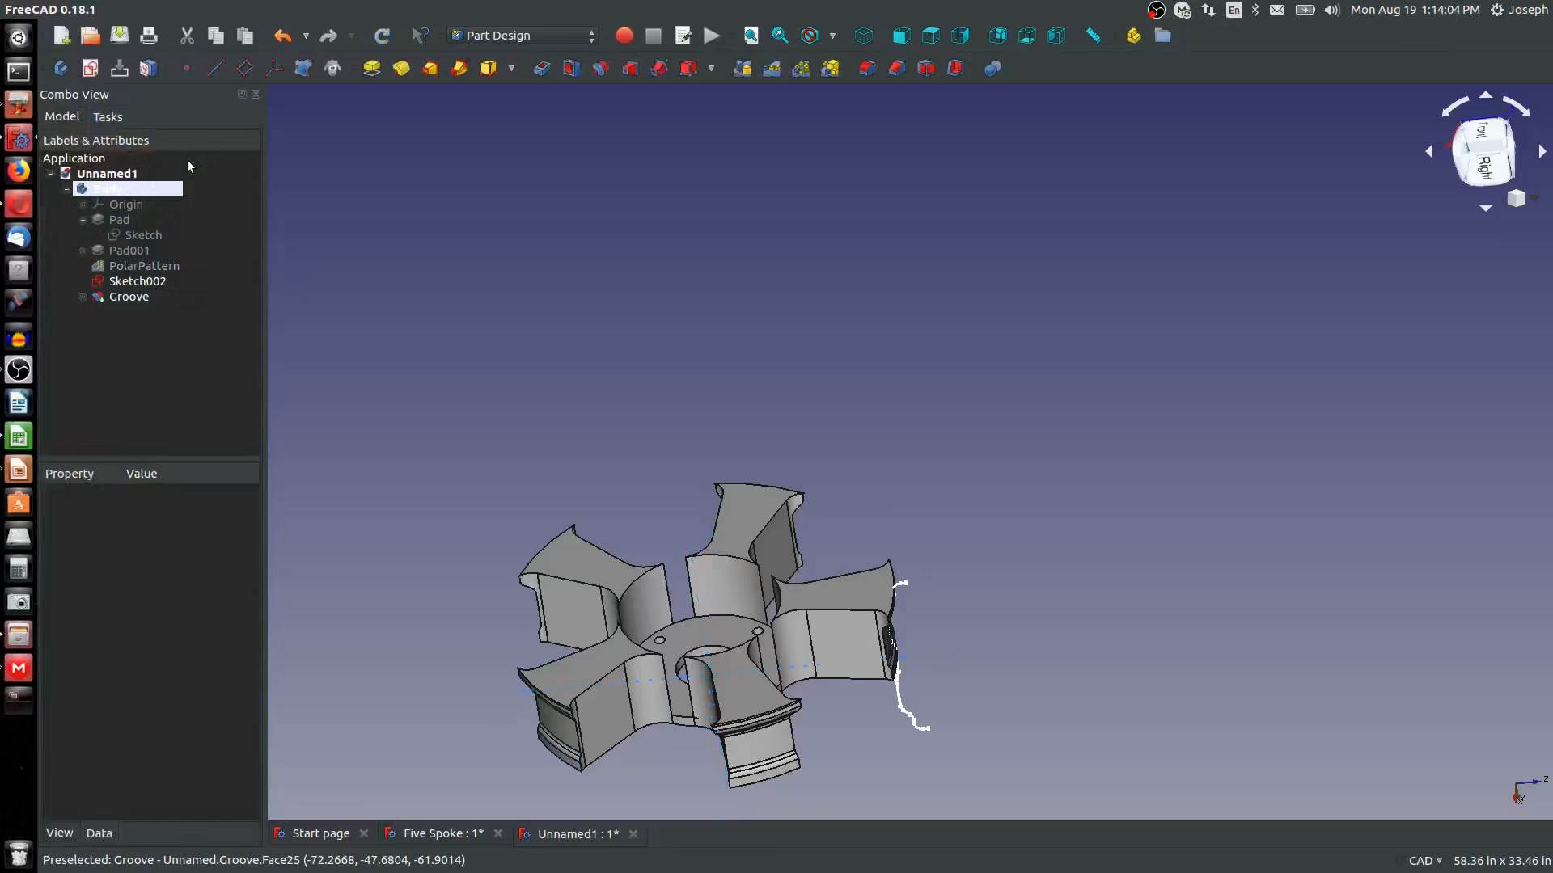
{"action": "middle_click_drag", "start_coordinate": [841, 643], "coordinate": [811, 429]}
{"action": "scroll", "coordinate": [857, 576], "scroll_direction": "up", "scroll_amount": 5}
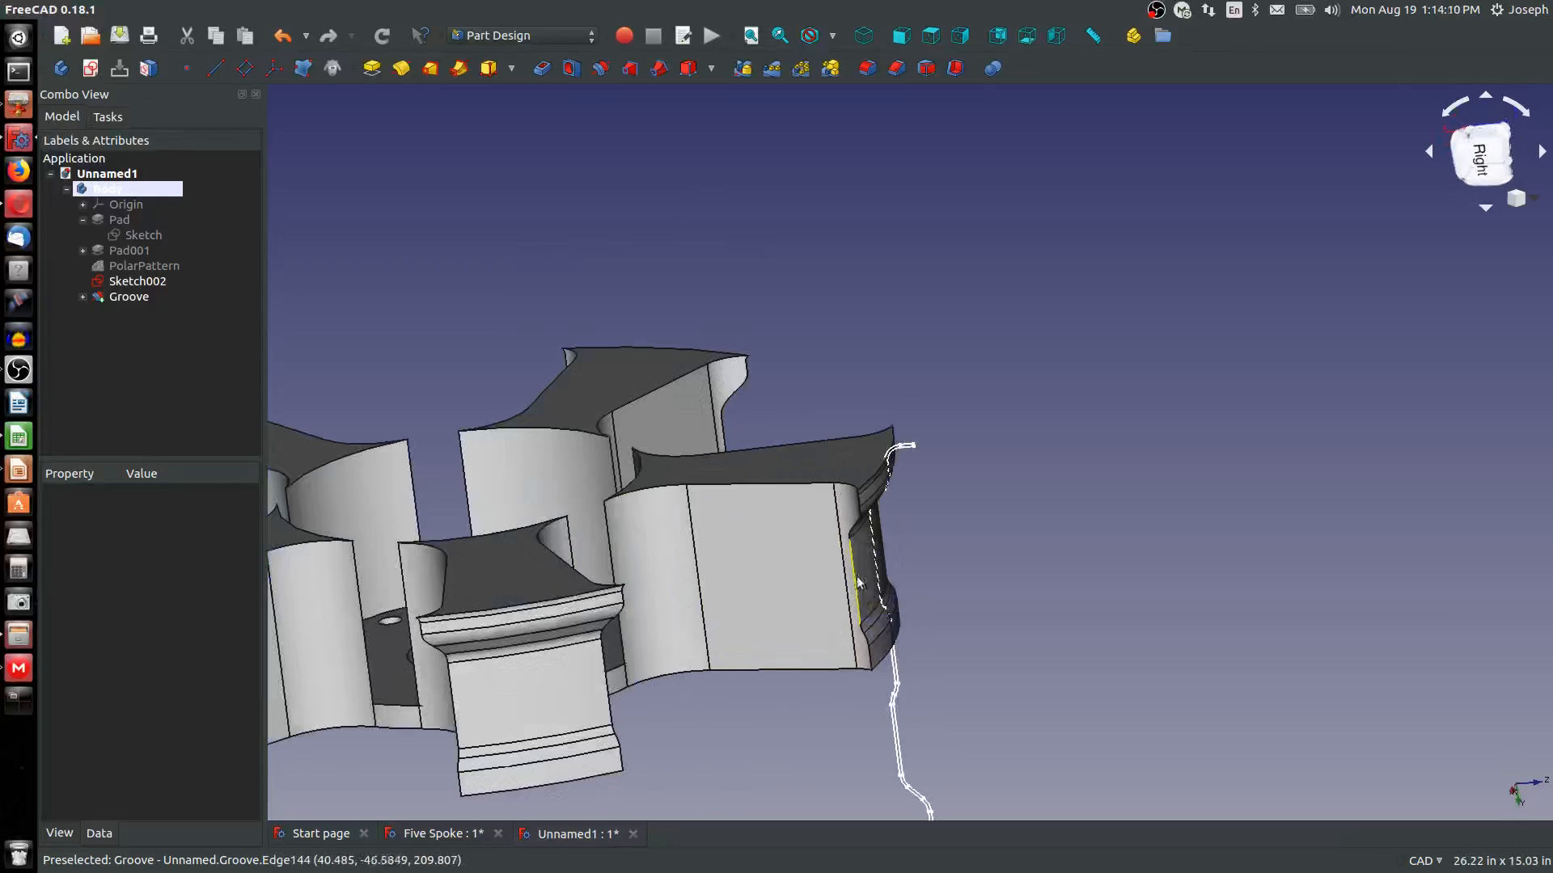
Revolve the rim profile sketch 360° about the base Y axis to form the rim around the spokes
{"action": "scroll", "coordinate": [858, 570], "scroll_direction": "up", "scroll_amount": 3}
{"action": "scroll", "coordinate": [879, 460], "scroll_direction": "down", "scroll_amount": 3}
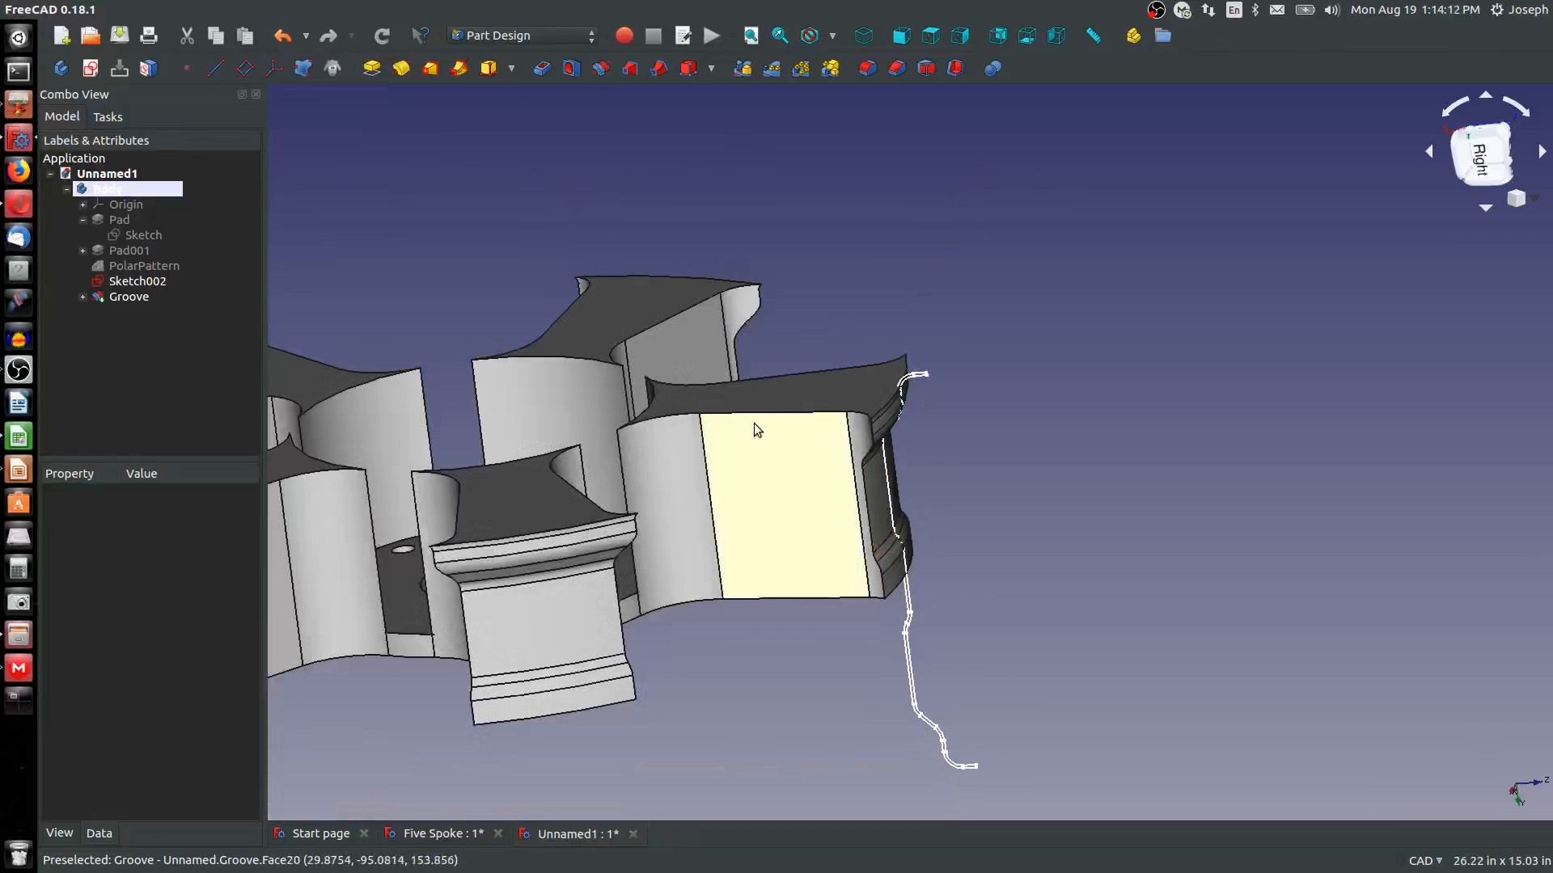
{"action": "scroll", "coordinate": [758, 429], "scroll_direction": "down", "scroll_amount": 5}
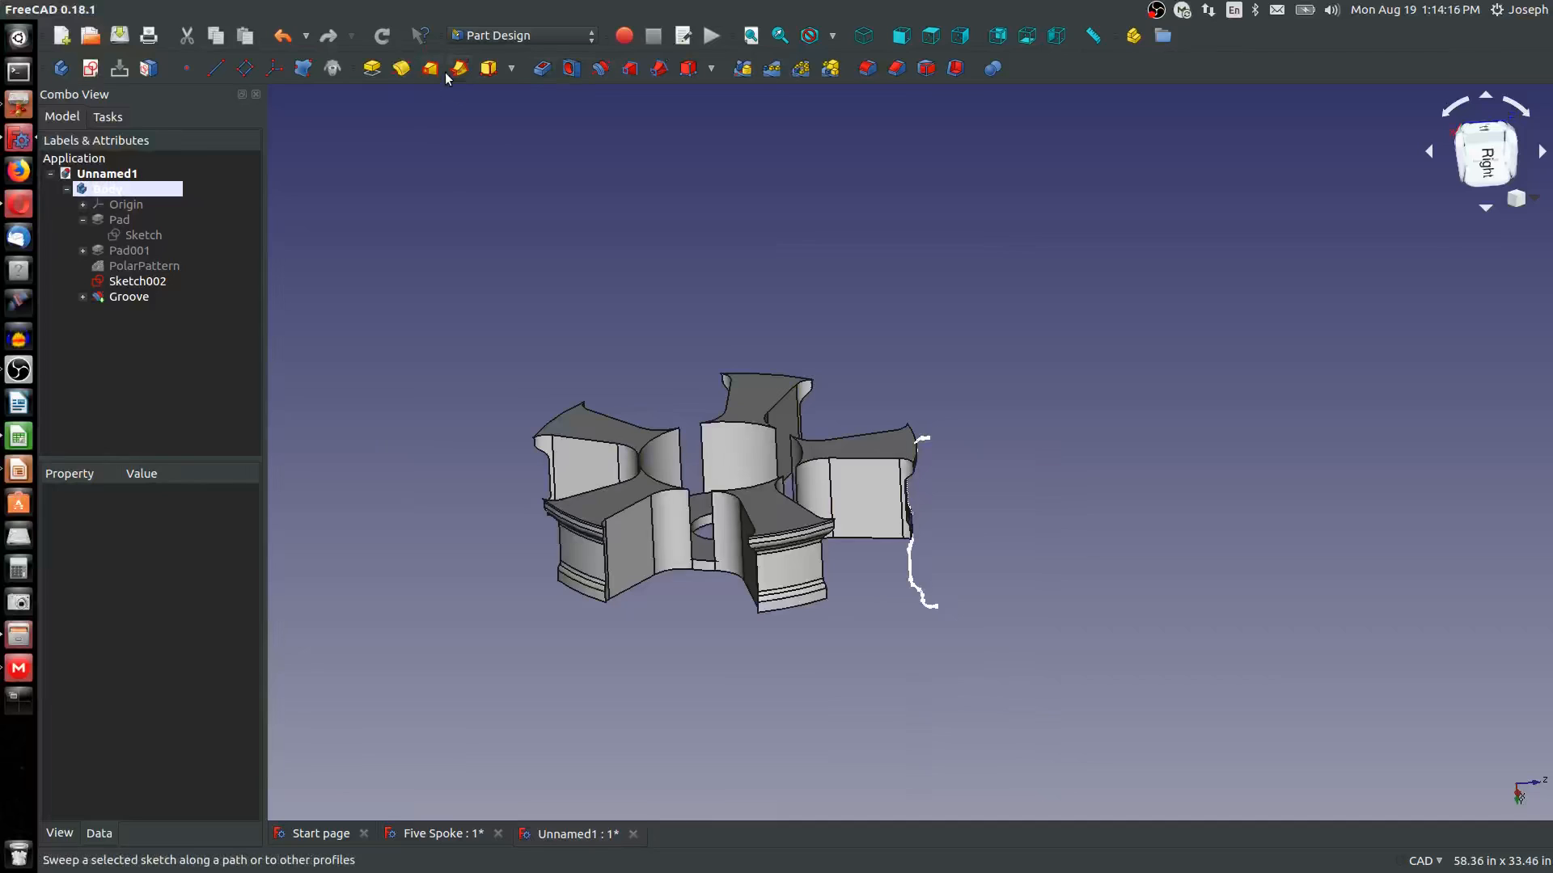
{"action": "left_click", "coordinate": [401, 67]}
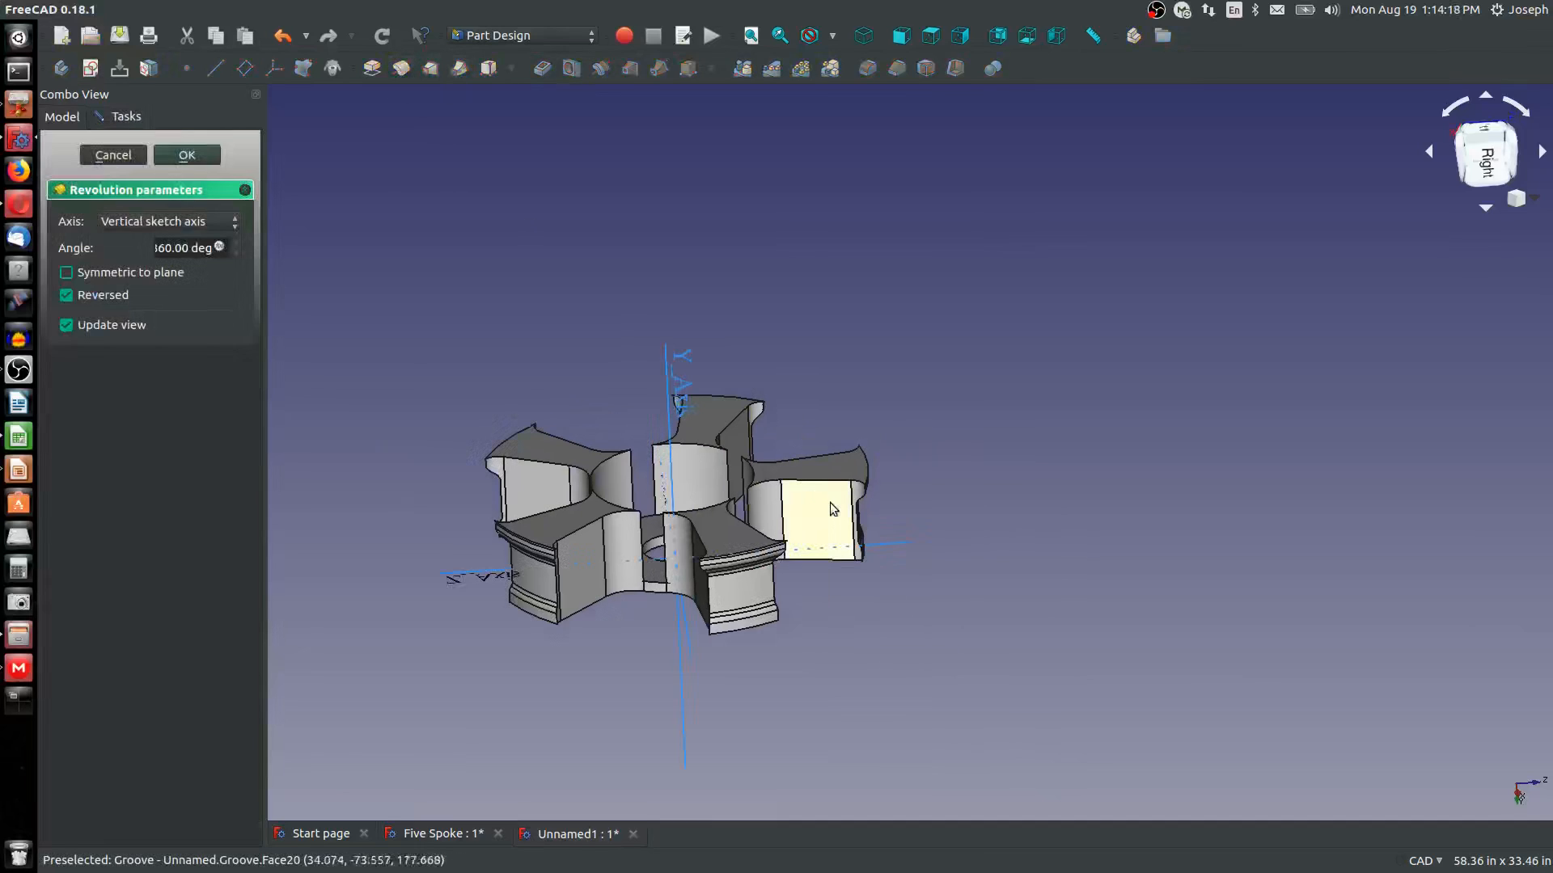
{"action": "left_click", "coordinate": [159, 225]}
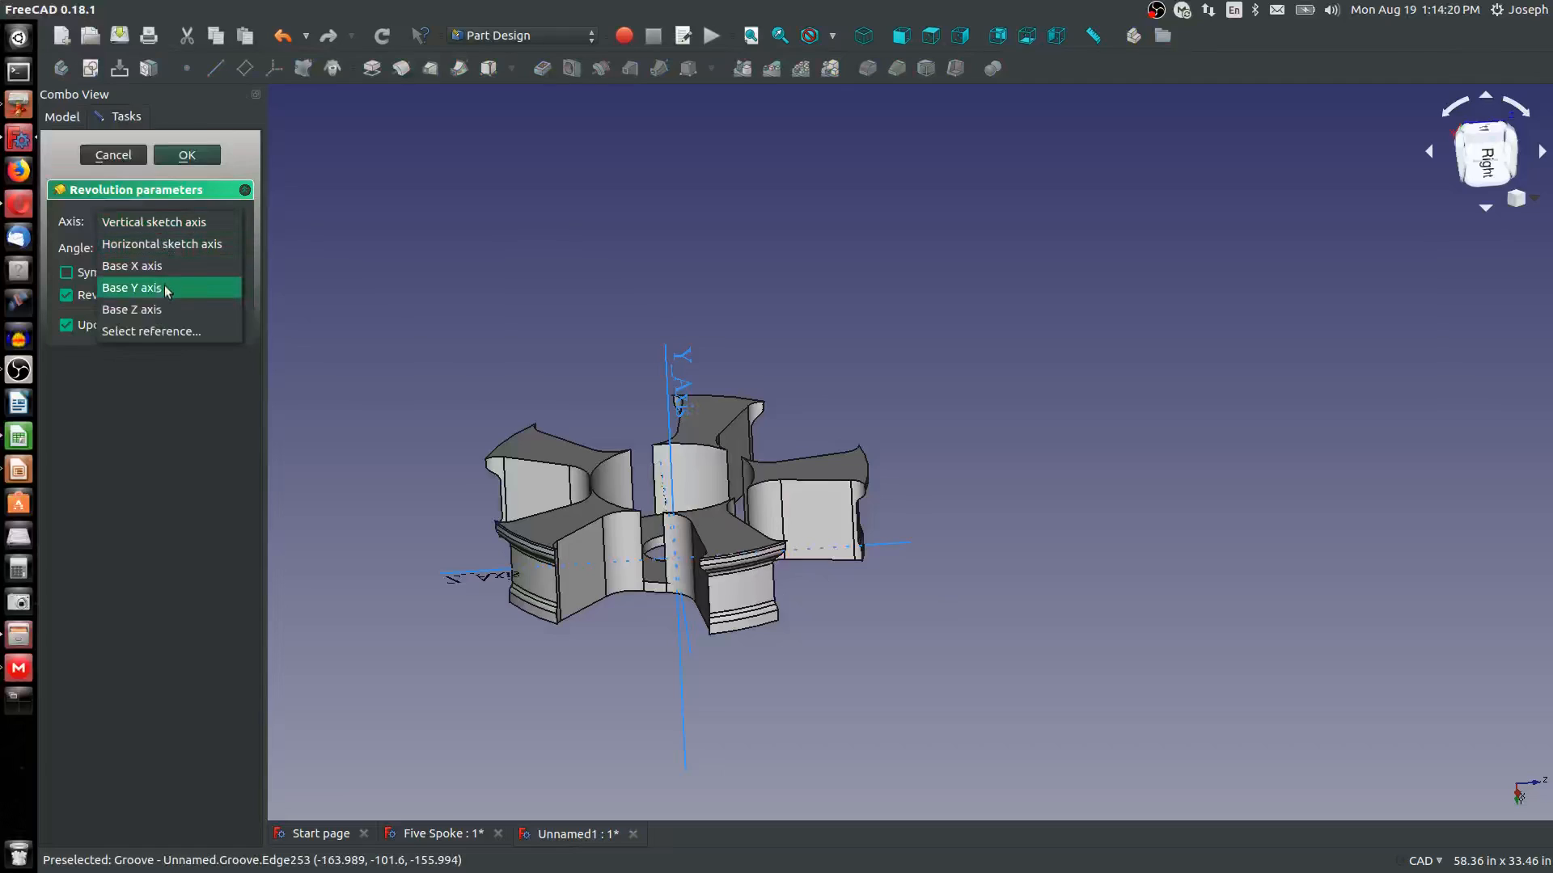
{"action": "left_click", "coordinate": [406, 372]}
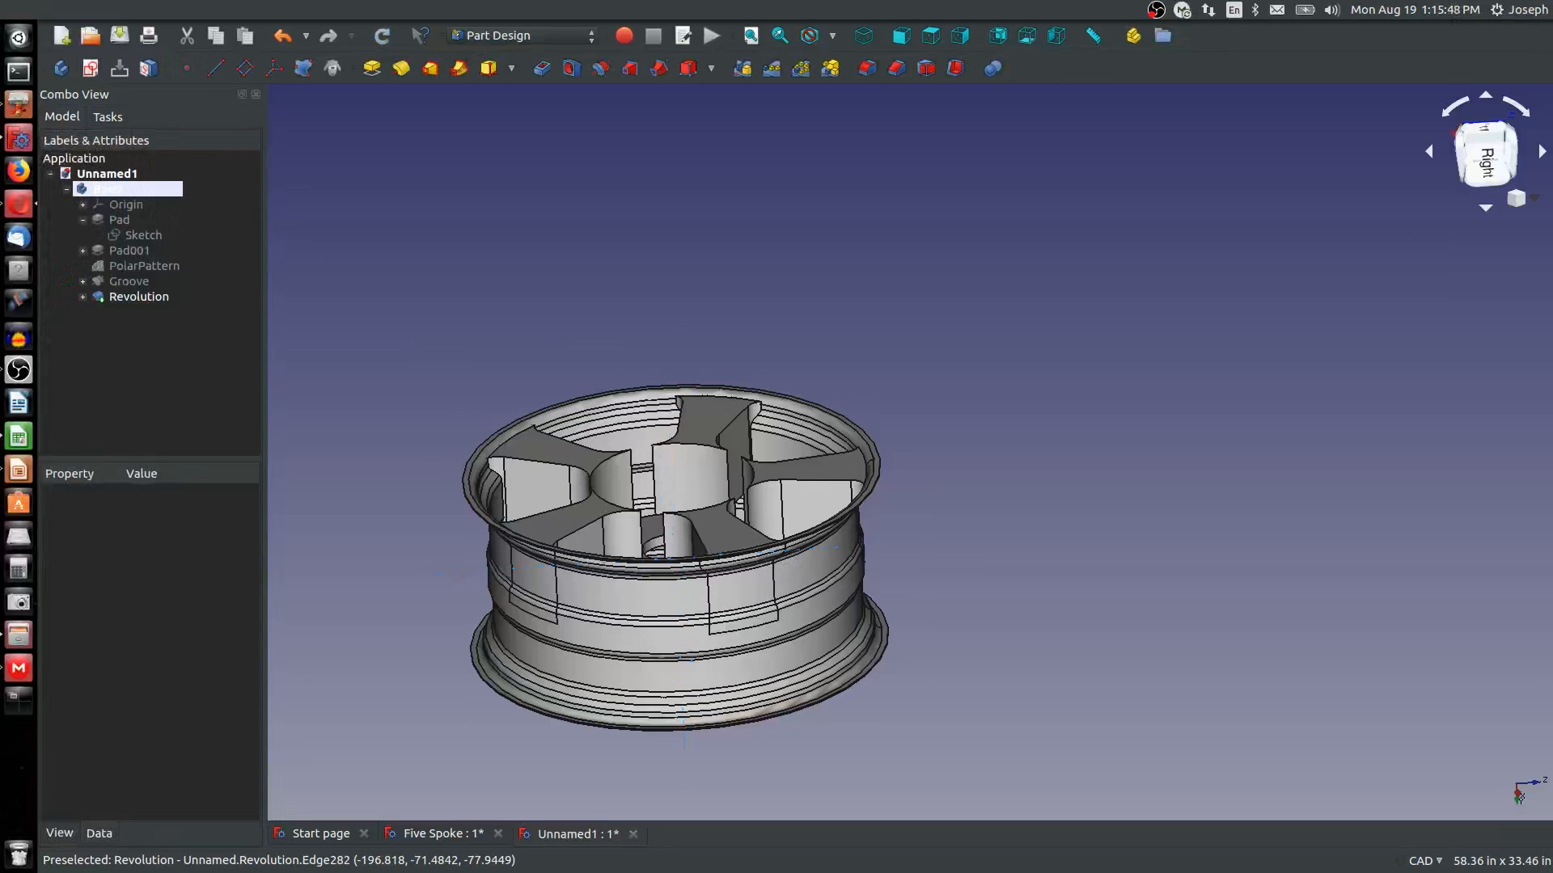
Inspect the revolved rim around the spokes and start a new sketch on the YZ plane
{"action": "scroll", "coordinate": [770, 485], "scroll_direction": "up", "scroll_amount": 6}
{"action": "middle_click_drag", "start_coordinate": [769, 485], "coordinate": [945, 469]}
{"action": "scroll", "coordinate": [852, 647], "scroll_direction": "up", "scroll_amount": 4}
{"action": "scroll", "coordinate": [853, 646], "scroll_direction": "down", "scroll_amount": 8}
{"action": "scroll", "coordinate": [945, 470], "scroll_direction": "up", "scroll_amount": 4}
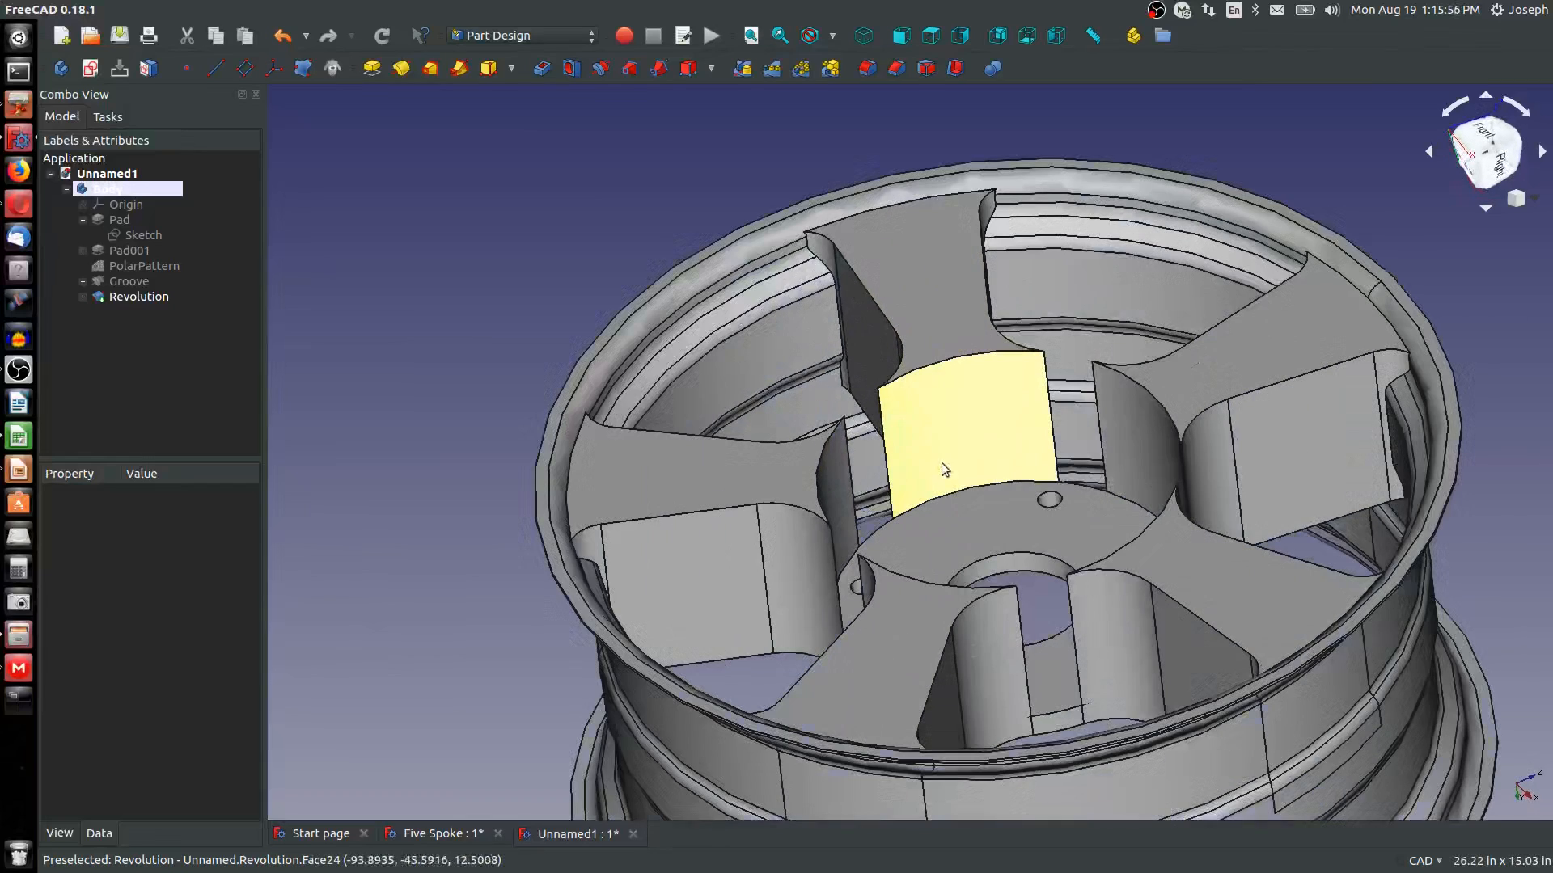
{"action": "left_click", "coordinate": [90, 70]}
{"action": "scroll", "coordinate": [1202, 257], "scroll_direction": "down", "scroll_amount": 5}
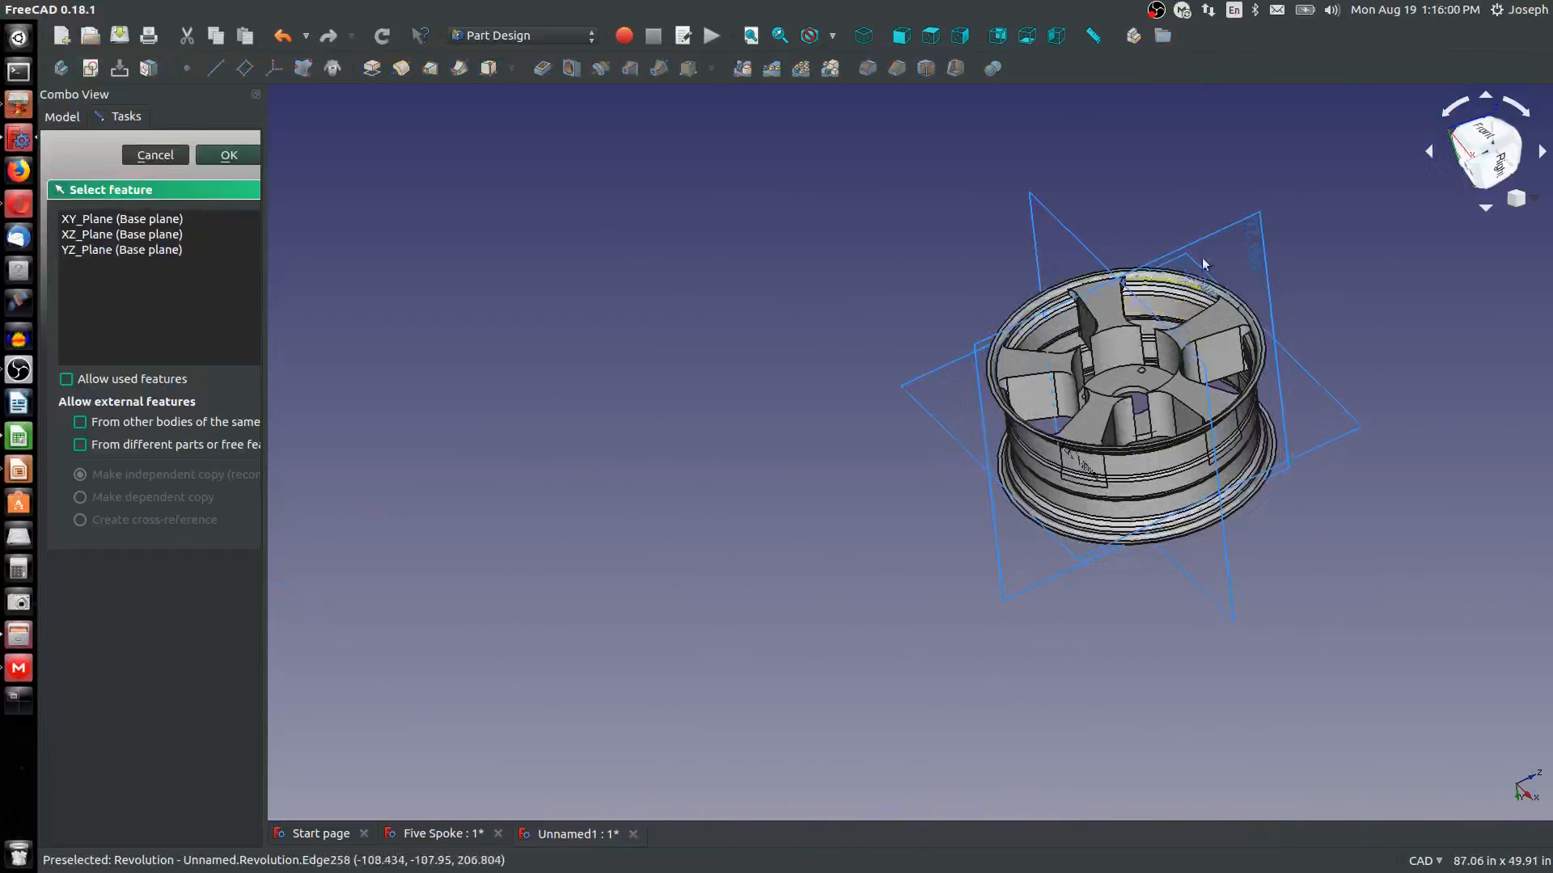
{"action": "left_click", "coordinate": [1227, 222]}
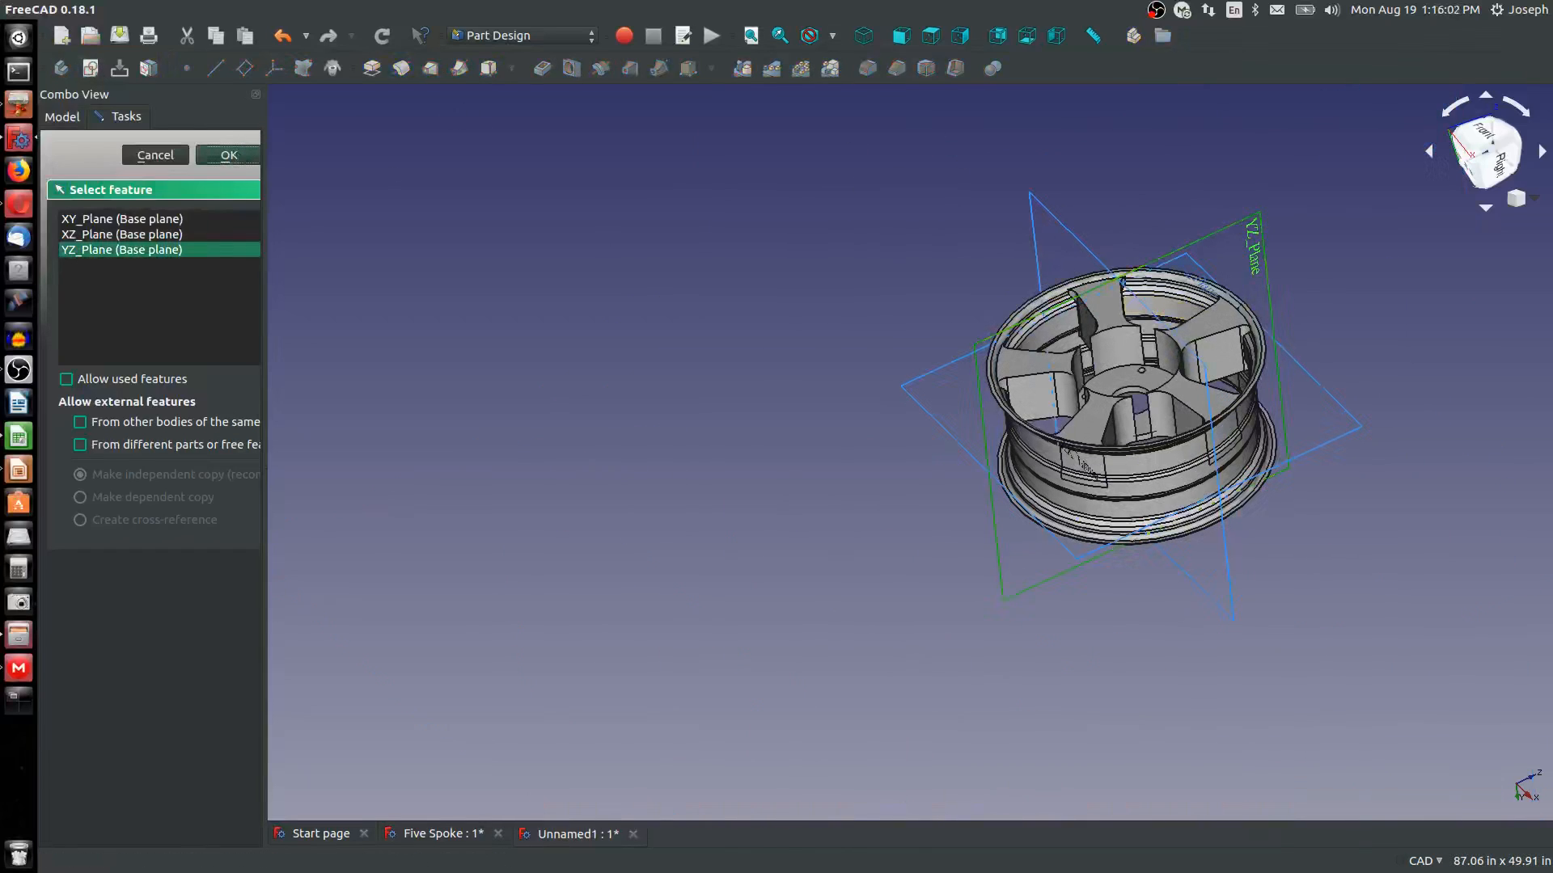
{"action": "left_click", "coordinate": [229, 155]}
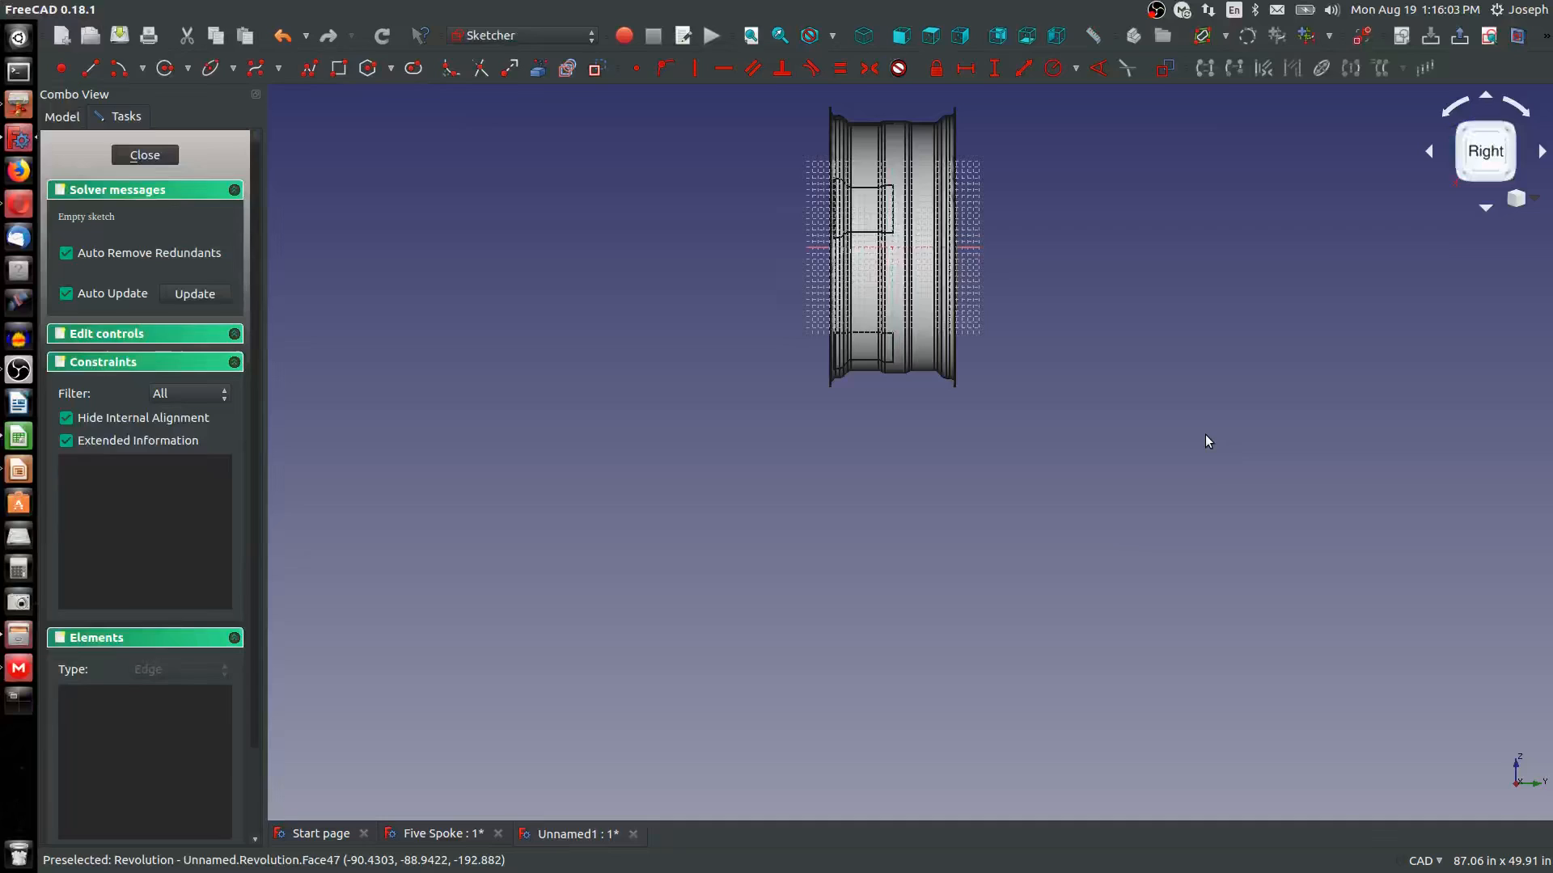
Section the wheel at the sketch plane and realign the view perpendicular to the sketch
{"action": "left_click", "coordinate": [1517, 36]}
{"action": "scroll", "coordinate": [1016, 267], "scroll_direction": "down", "scroll_amount": 1}
{"action": "scroll", "coordinate": [1017, 267], "scroll_direction": "up", "scroll_amount": 4}
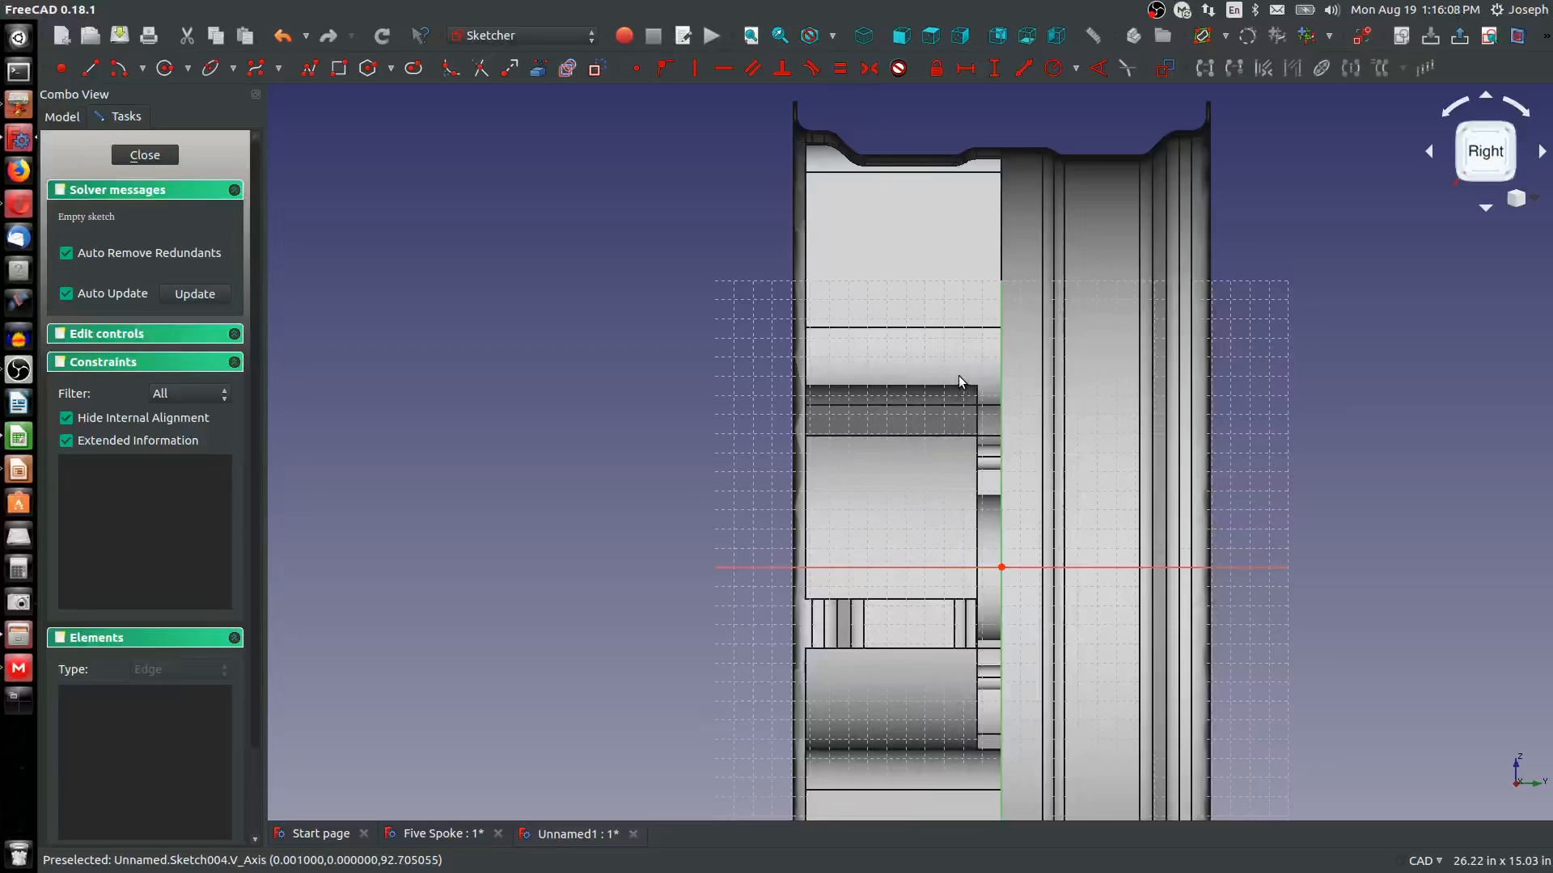
{"action": "scroll", "coordinate": [962, 380], "scroll_direction": "down", "scroll_amount": 3}
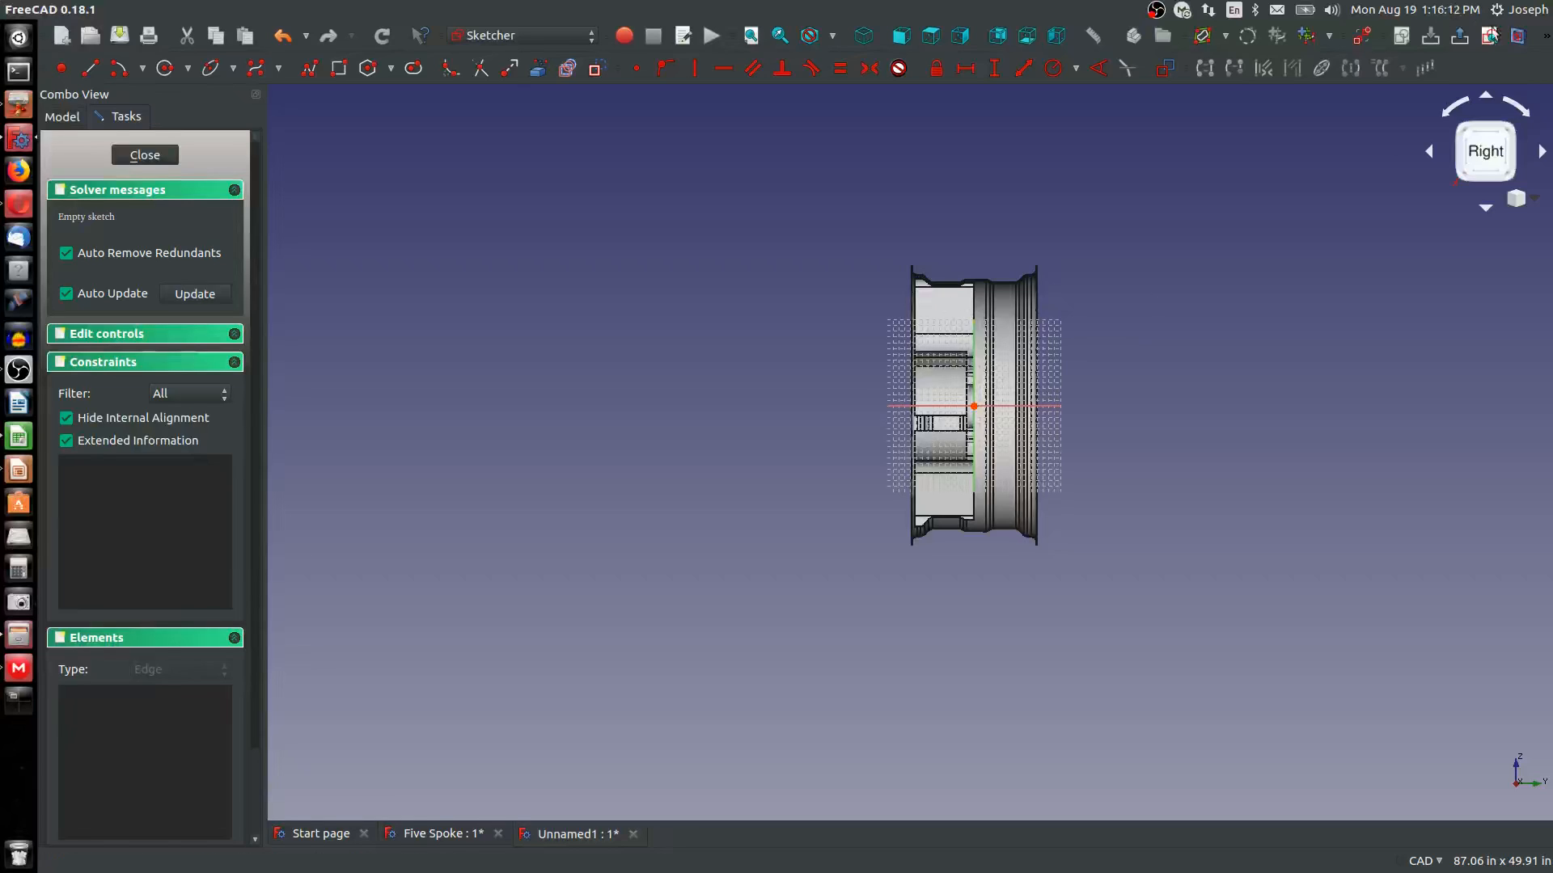
{"action": "left_click", "coordinate": [1517, 36]}
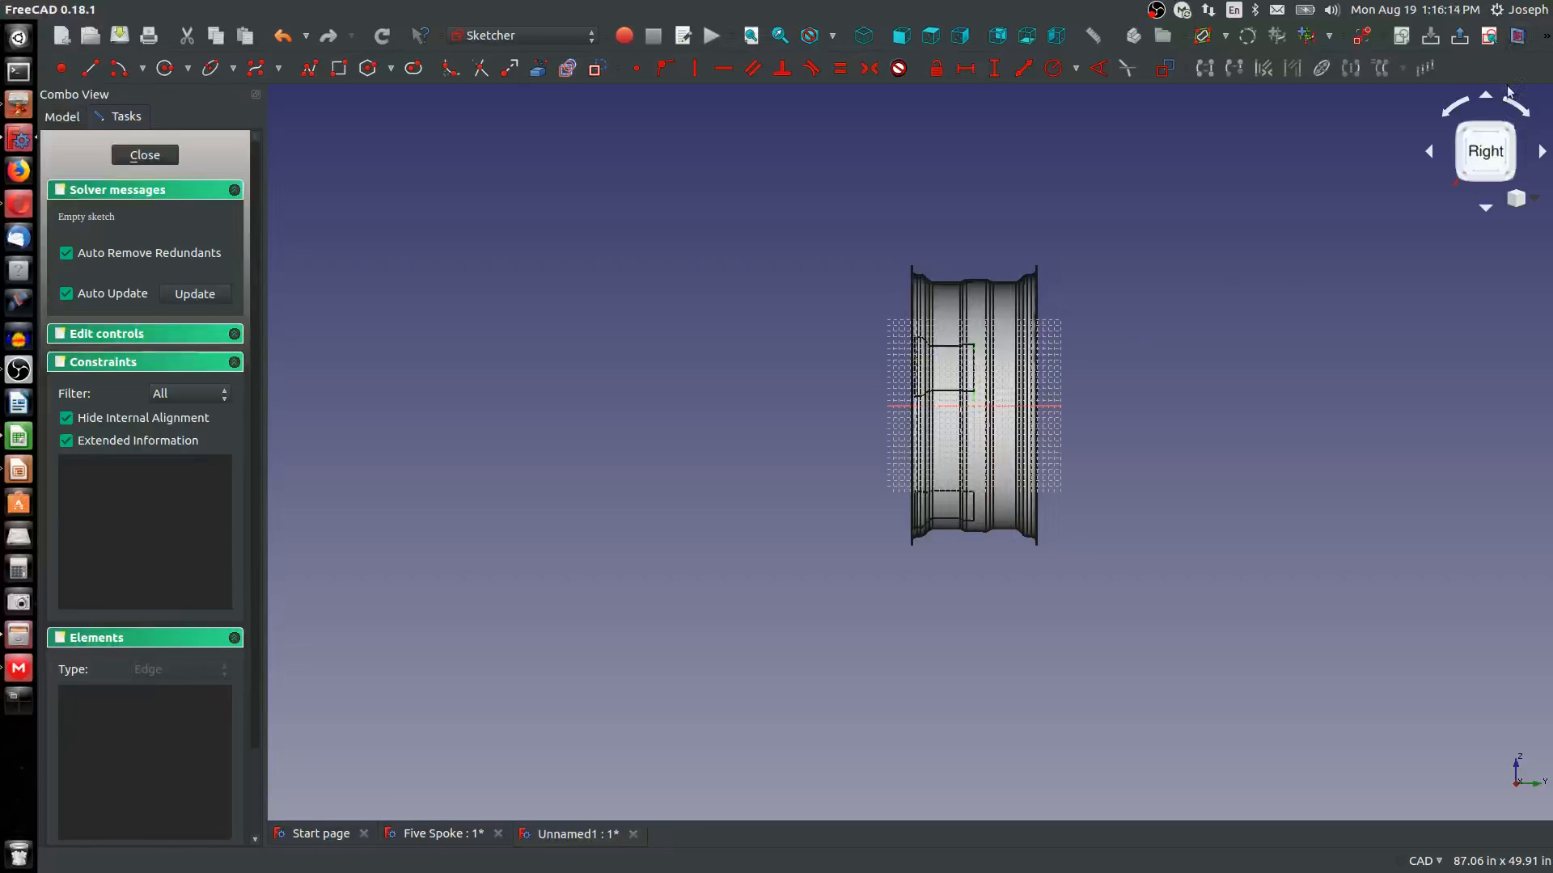
{"action": "scroll", "coordinate": [942, 509], "scroll_direction": "up", "scroll_amount": 2}
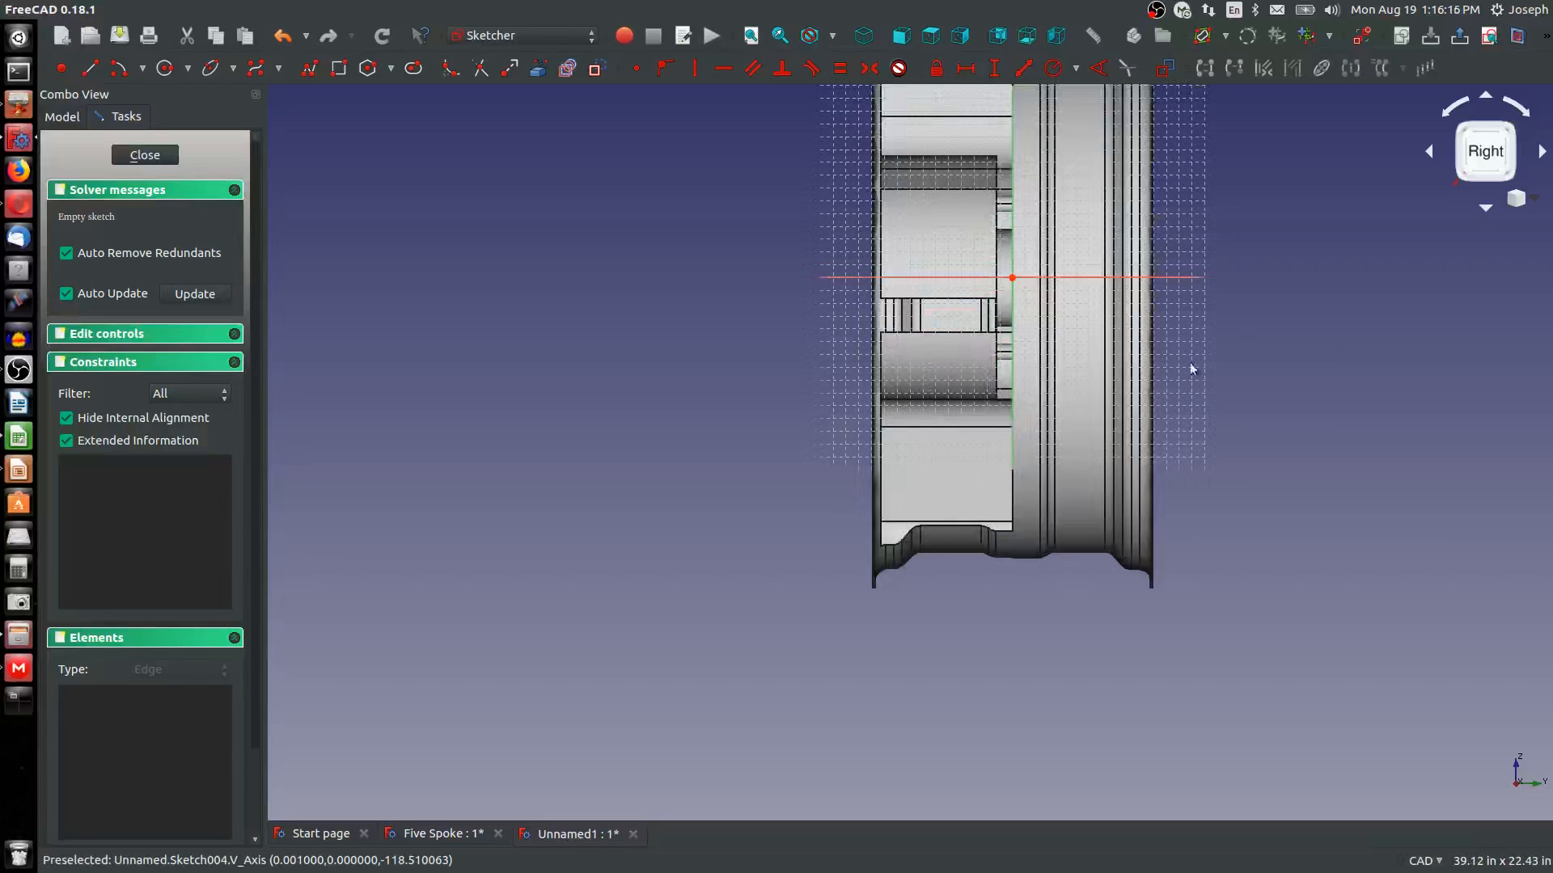
{"action": "middle_click_drag", "start_coordinate": [1051, 448], "coordinate": [1017, 461]}
{"action": "middle_click_drag", "start_coordinate": [934, 389], "coordinate": [899, 357]}
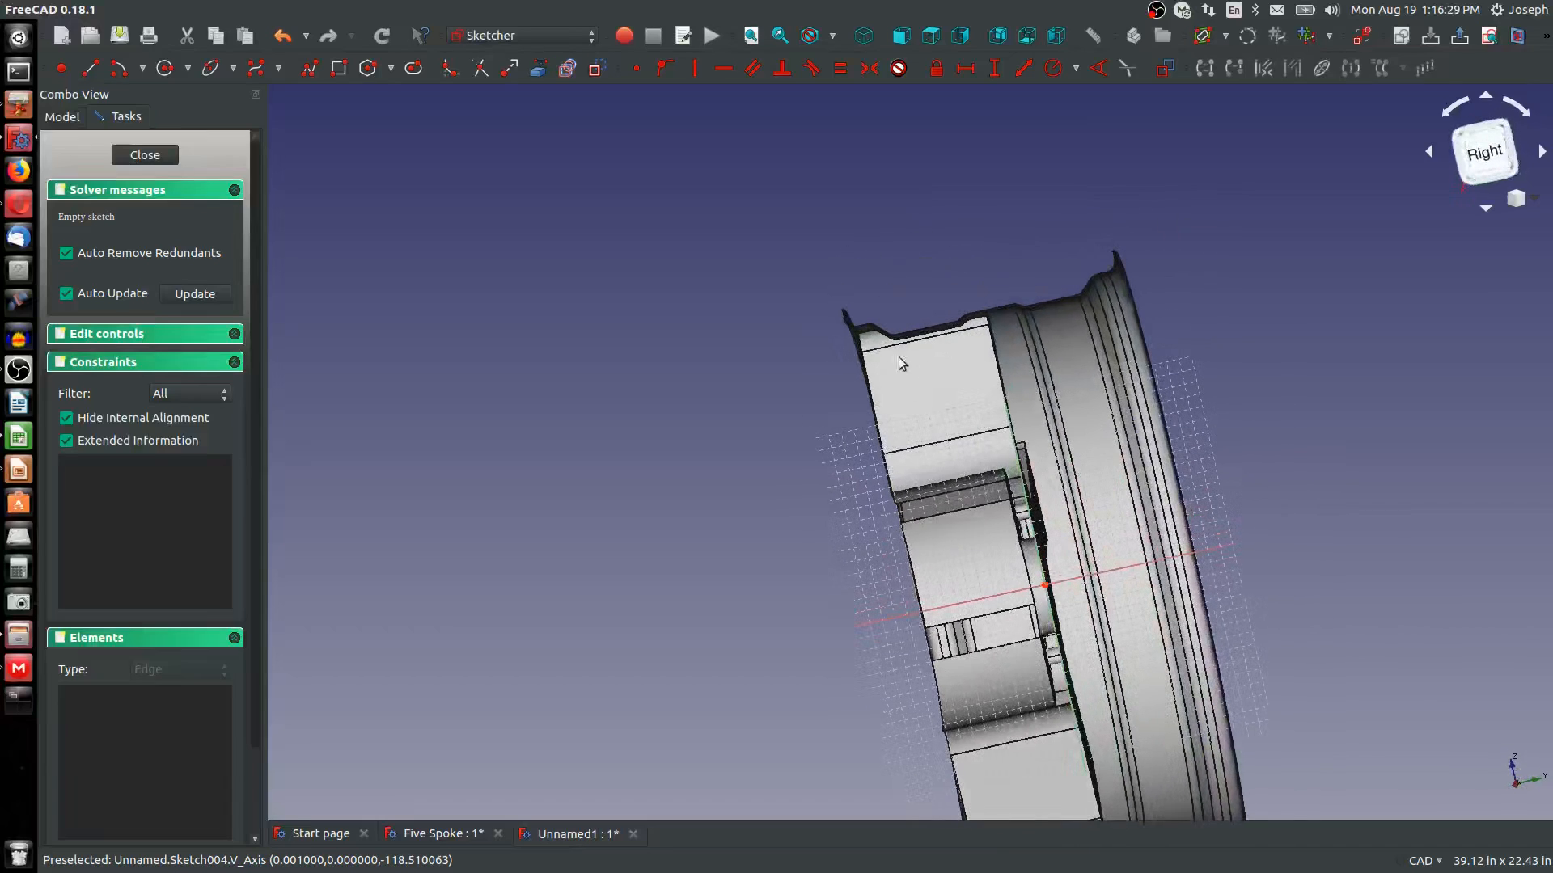
{"action": "left_click", "coordinate": [1488, 35]}
Make the rim profile Sketch002 under the Revolution visible over the sectioned wheel
{"action": "scroll", "coordinate": [939, 430], "scroll_direction": "up", "scroll_amount": 3}
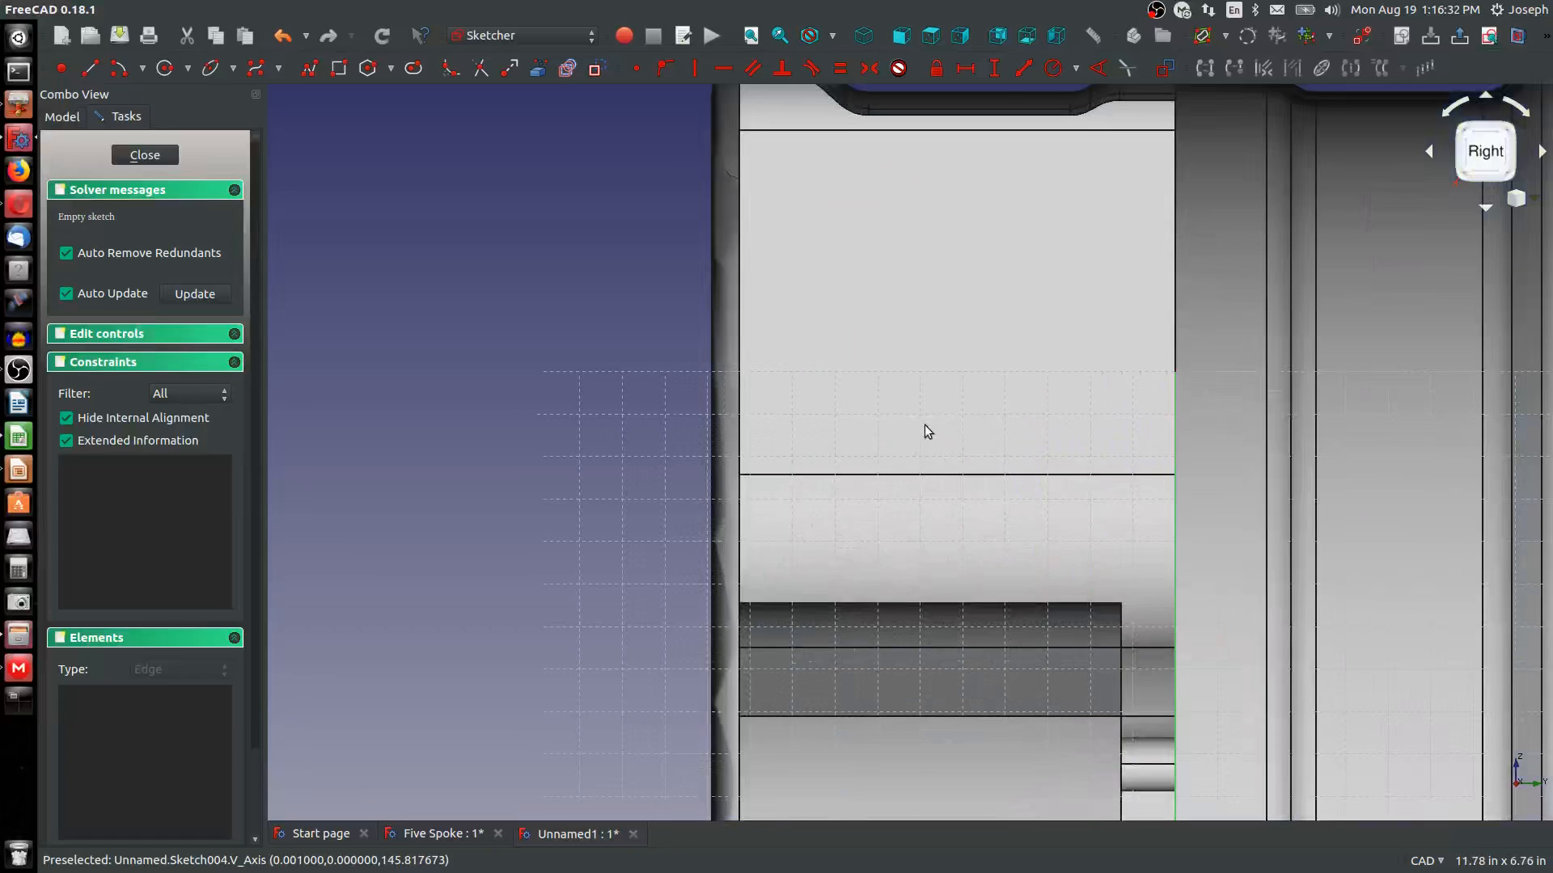
{"action": "scroll", "coordinate": [865, 379], "scroll_direction": "down", "scroll_amount": 2}
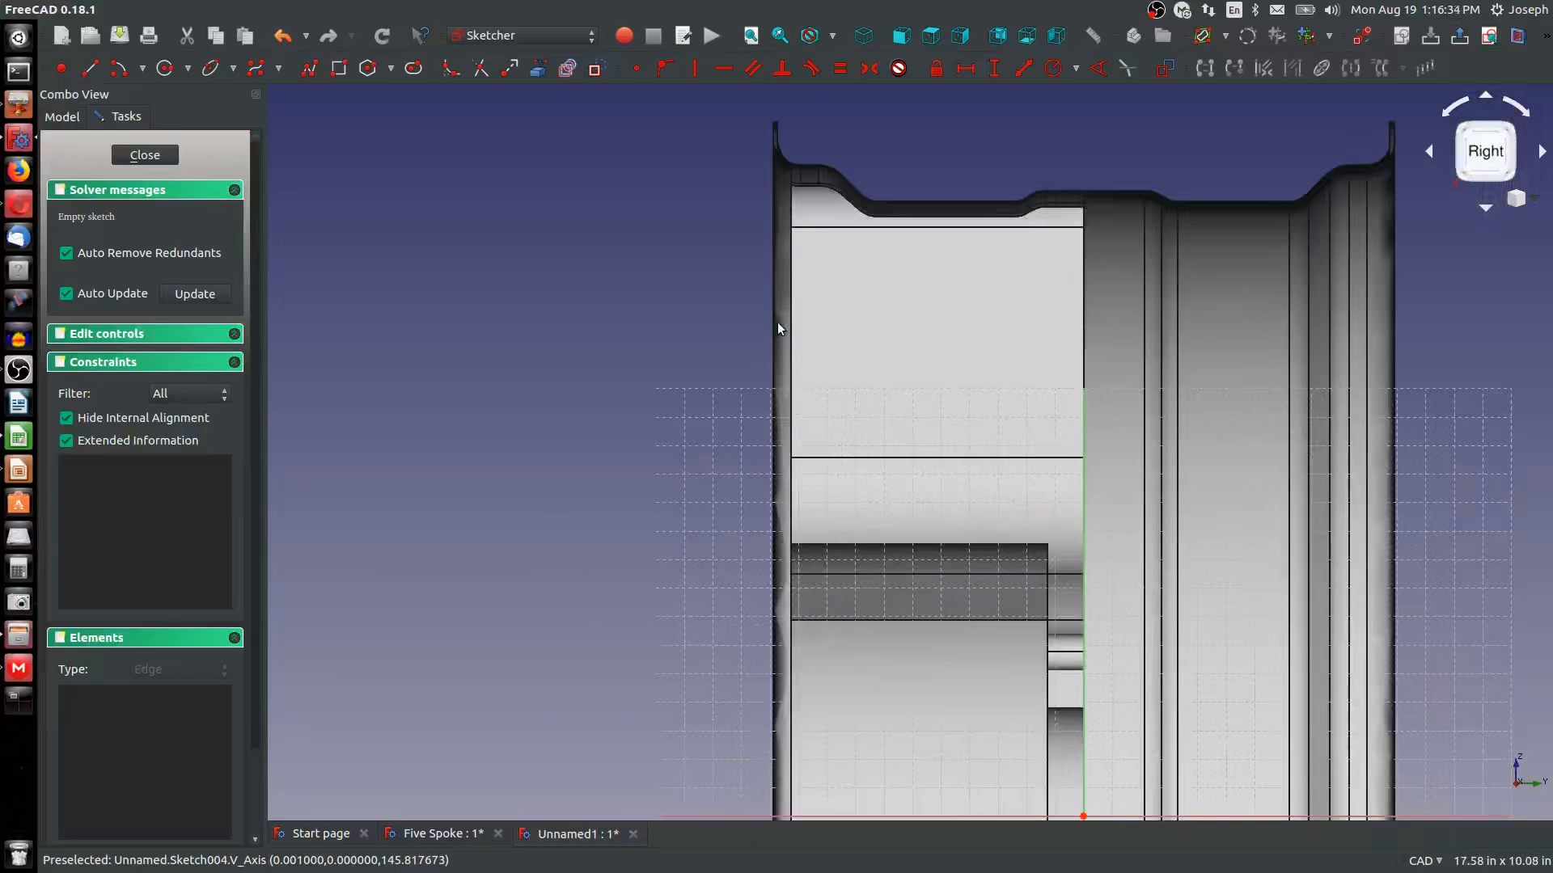
{"action": "scroll", "coordinate": [778, 322], "scroll_direction": "up", "scroll_amount": 2}
{"action": "scroll", "coordinate": [589, 536], "scroll_direction": "down", "scroll_amount": 6}
{"action": "scroll", "coordinate": [535, 699], "scroll_direction": "up", "scroll_amount": 5}
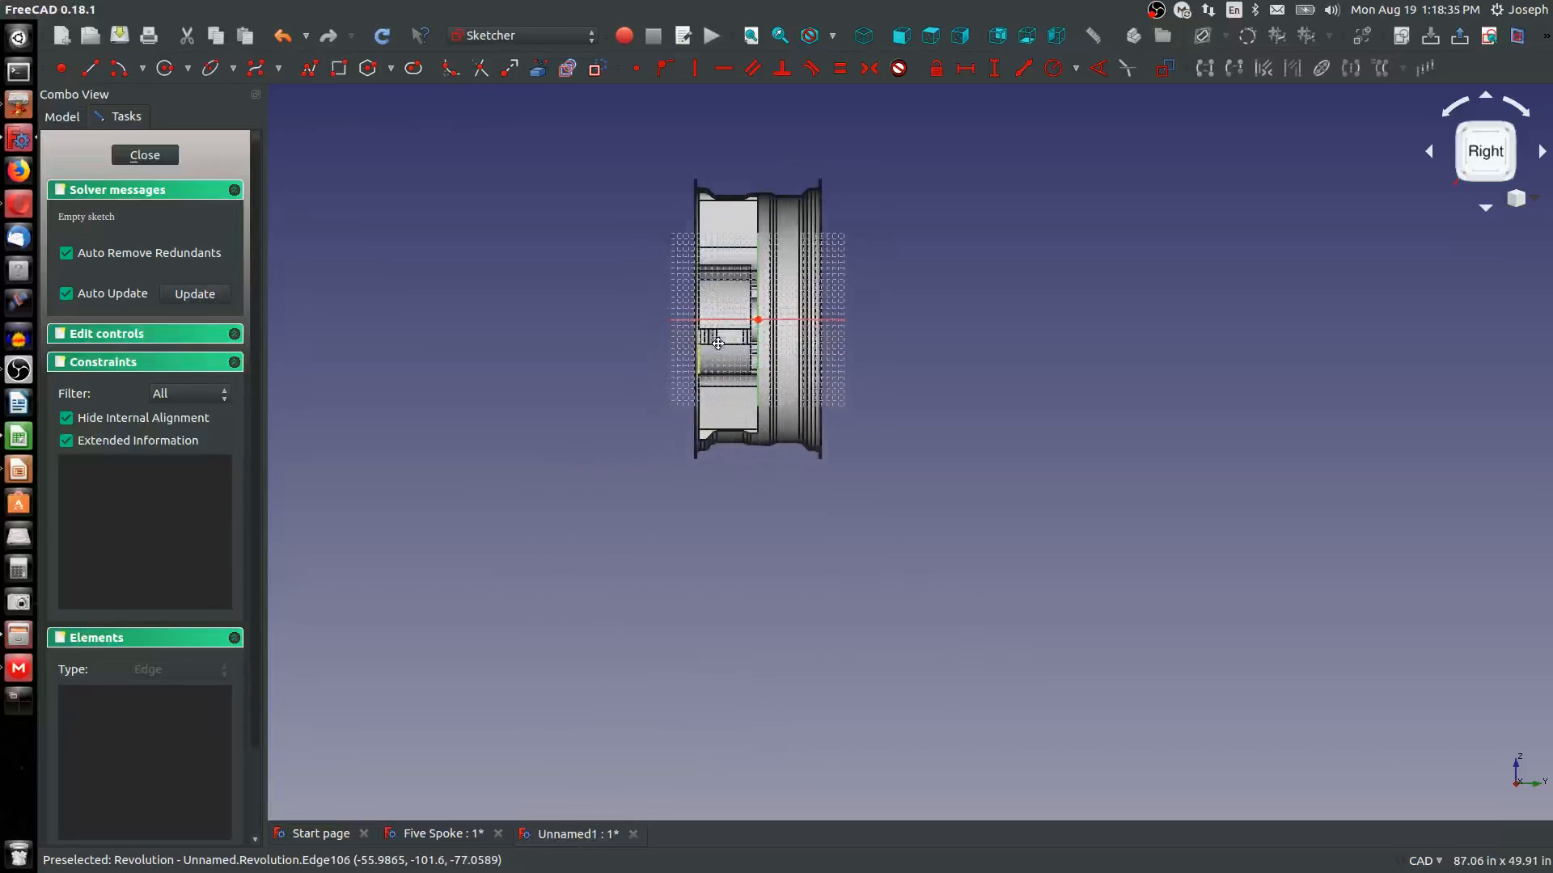
{"action": "middle_click_drag", "start_coordinate": [767, 510], "coordinate": [760, 641]}
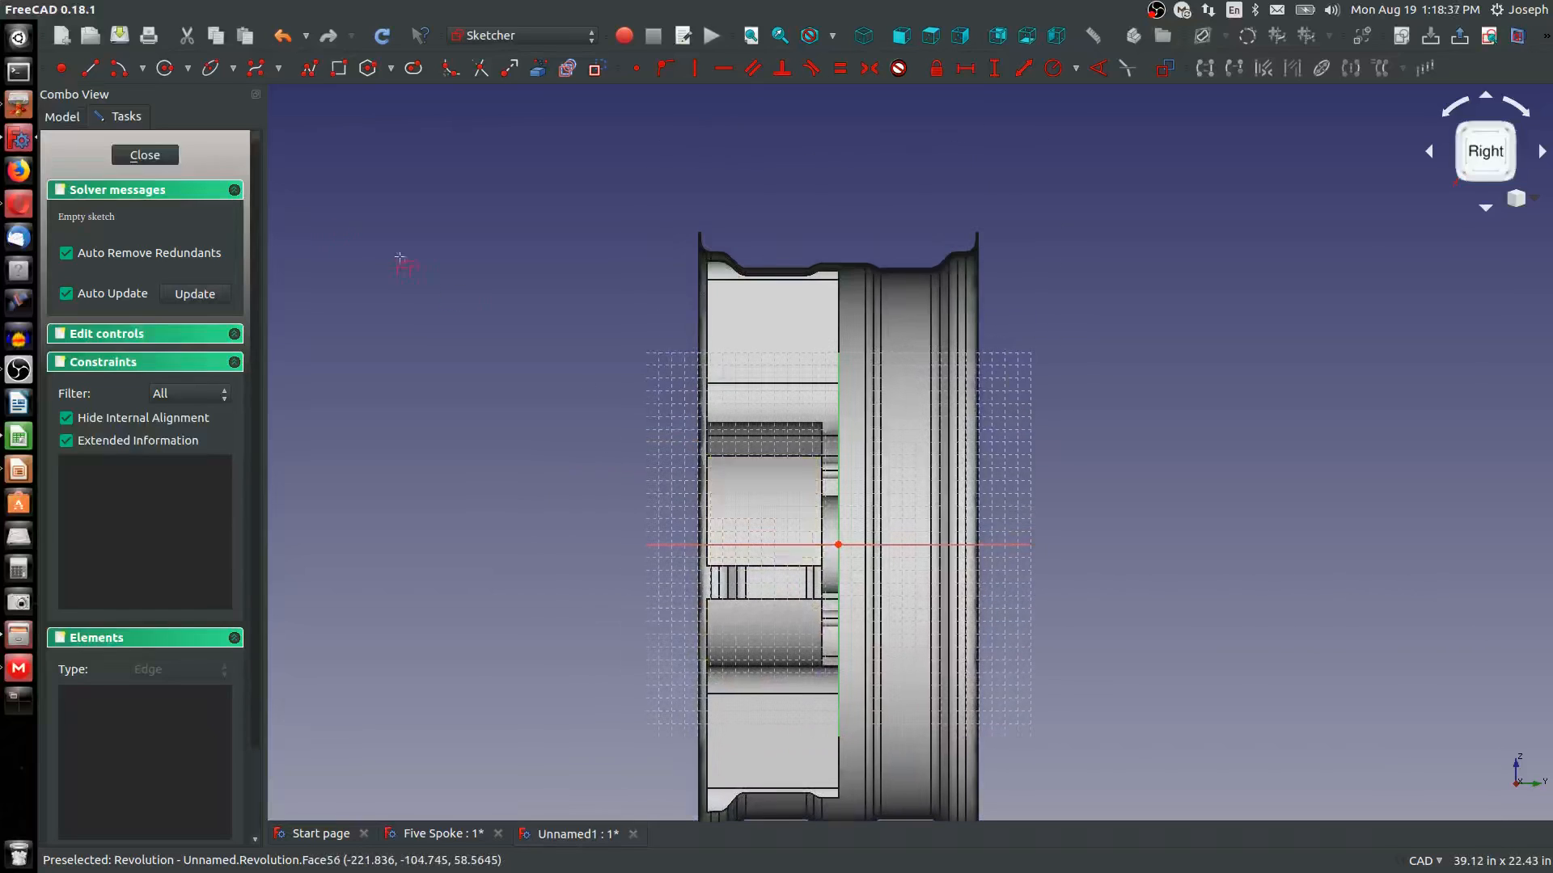
{"action": "left_click", "coordinate": [62, 116]}
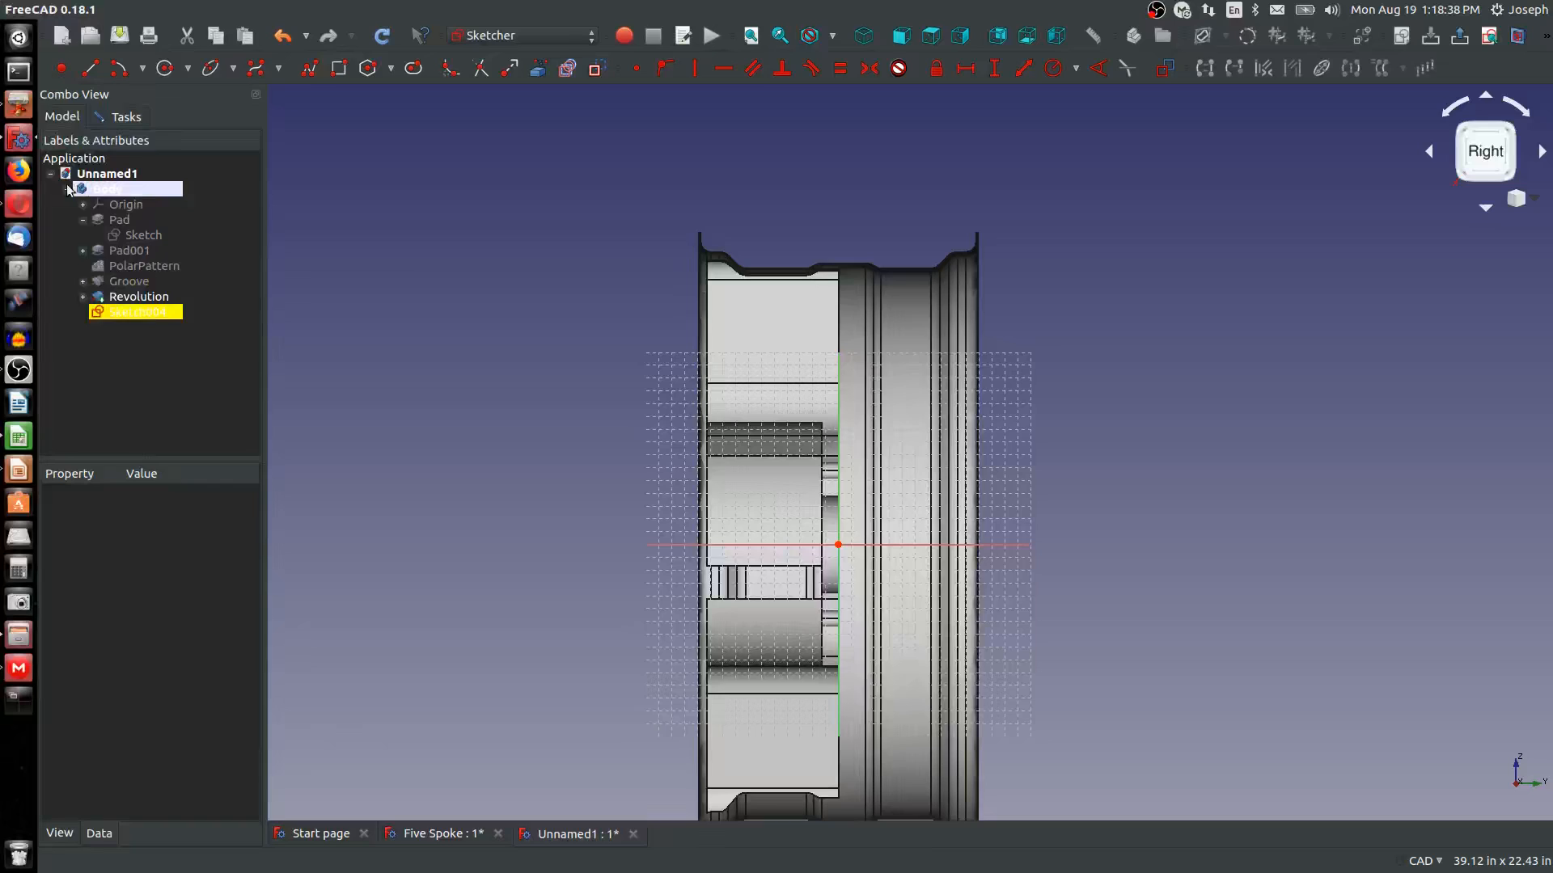
{"action": "left_click", "coordinate": [82, 297]}
{"action": "left_click", "coordinate": [149, 312]}
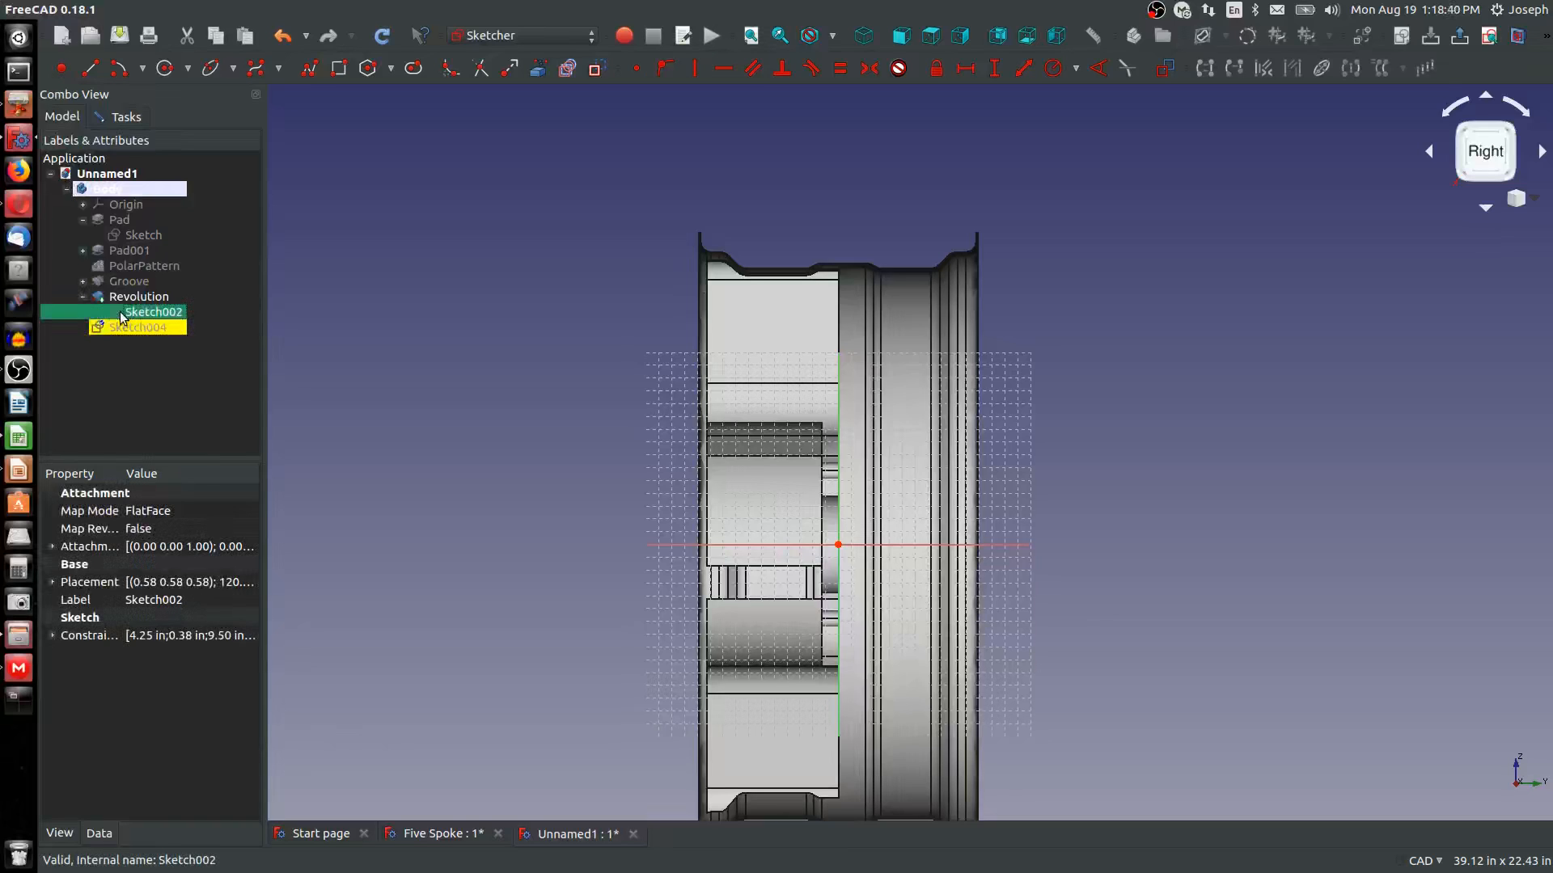
{"action": "scroll", "coordinate": [689, 254], "scroll_direction": "up", "scroll_amount": 2}
{"action": "scroll", "coordinate": [752, 258], "scroll_direction": "up", "scroll_amount": 5}
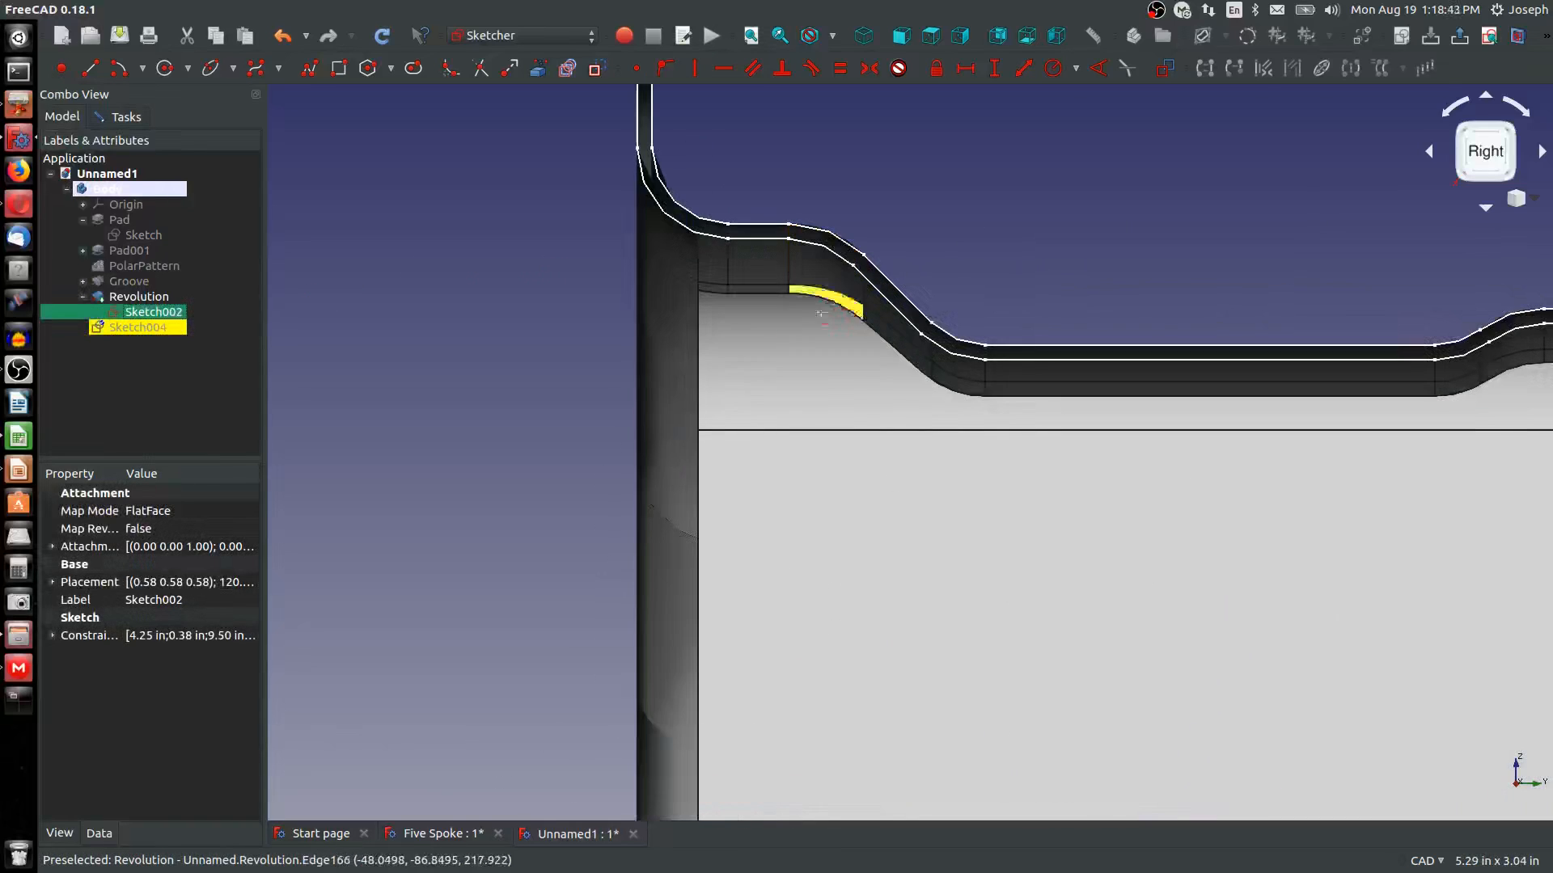
Link the rim profile's inner contour as external geometry, from the front flange arc through the recessed flat to the central flat
{"action": "left_click", "coordinate": [537, 68]}
{"action": "left_click", "coordinate": [657, 200]}
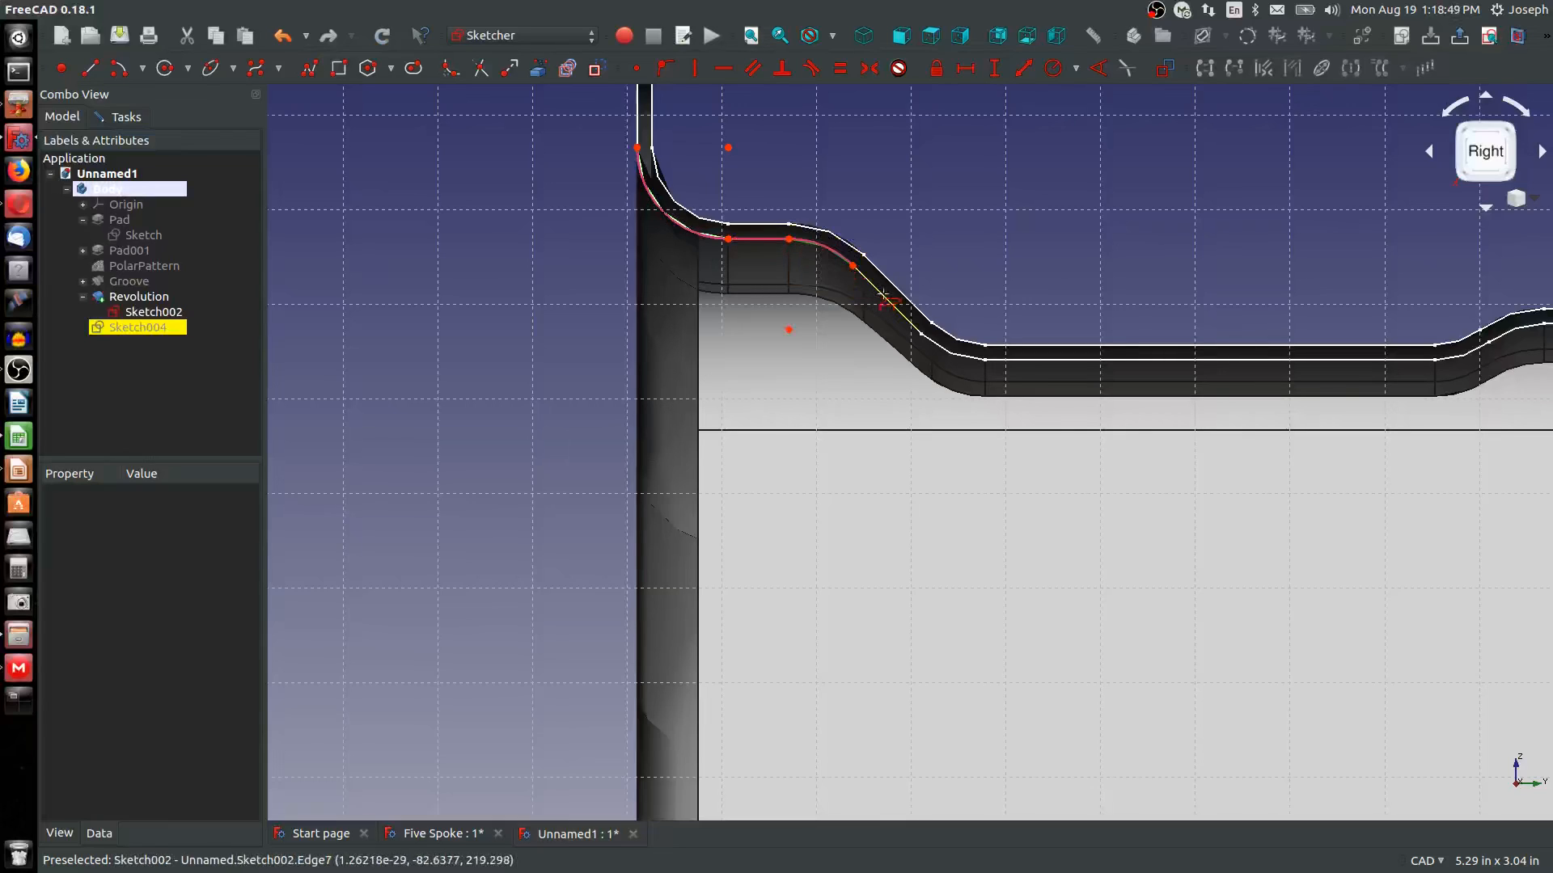
{"action": "left_click", "coordinate": [956, 350]}
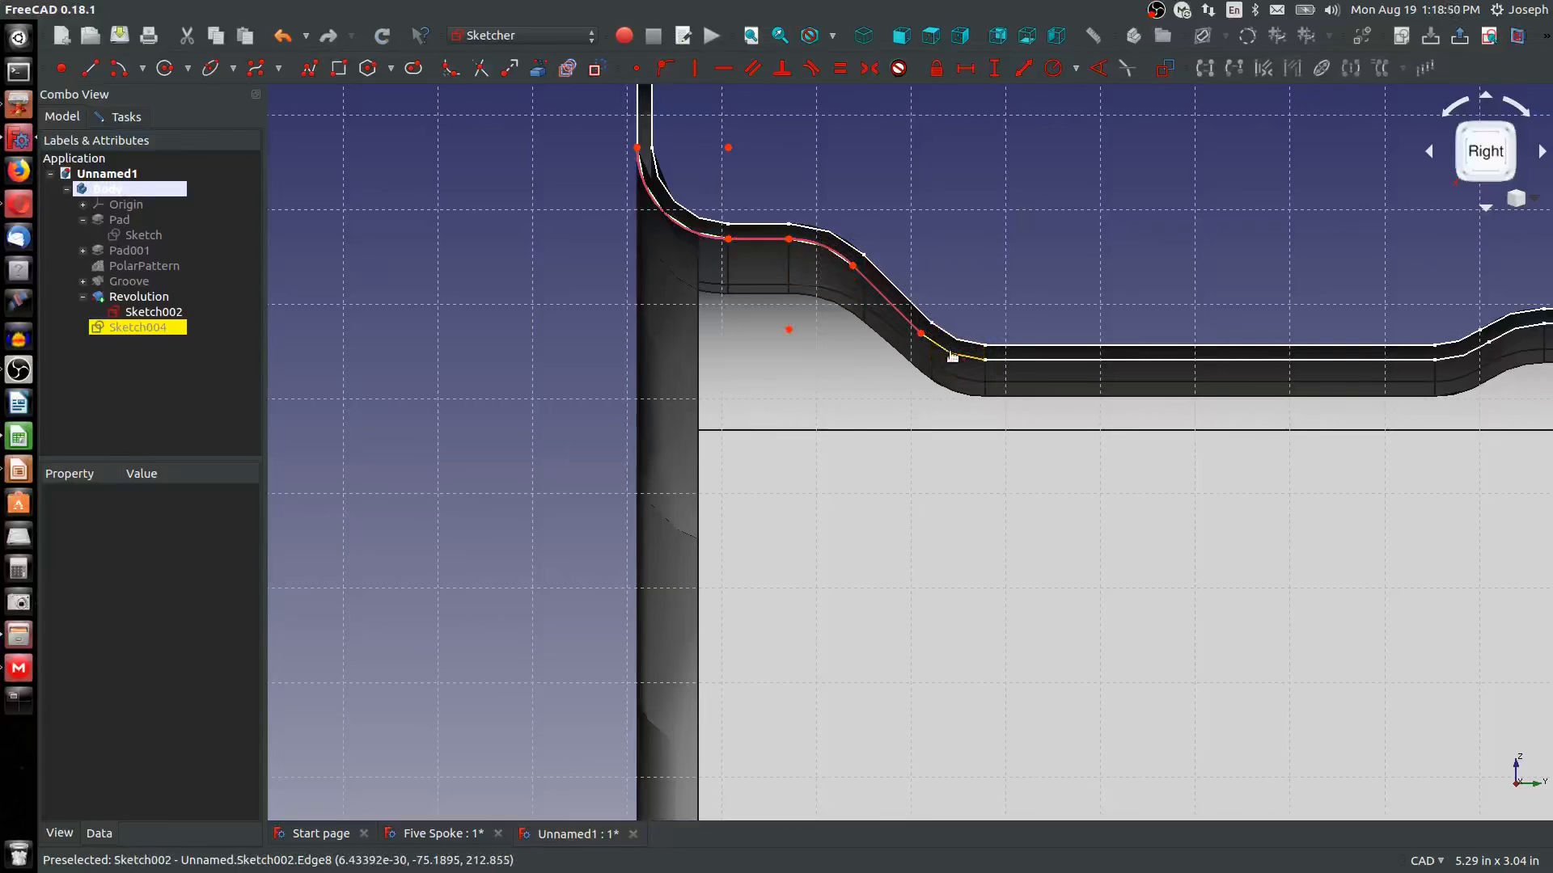
{"action": "left_click", "coordinate": [1027, 359]}
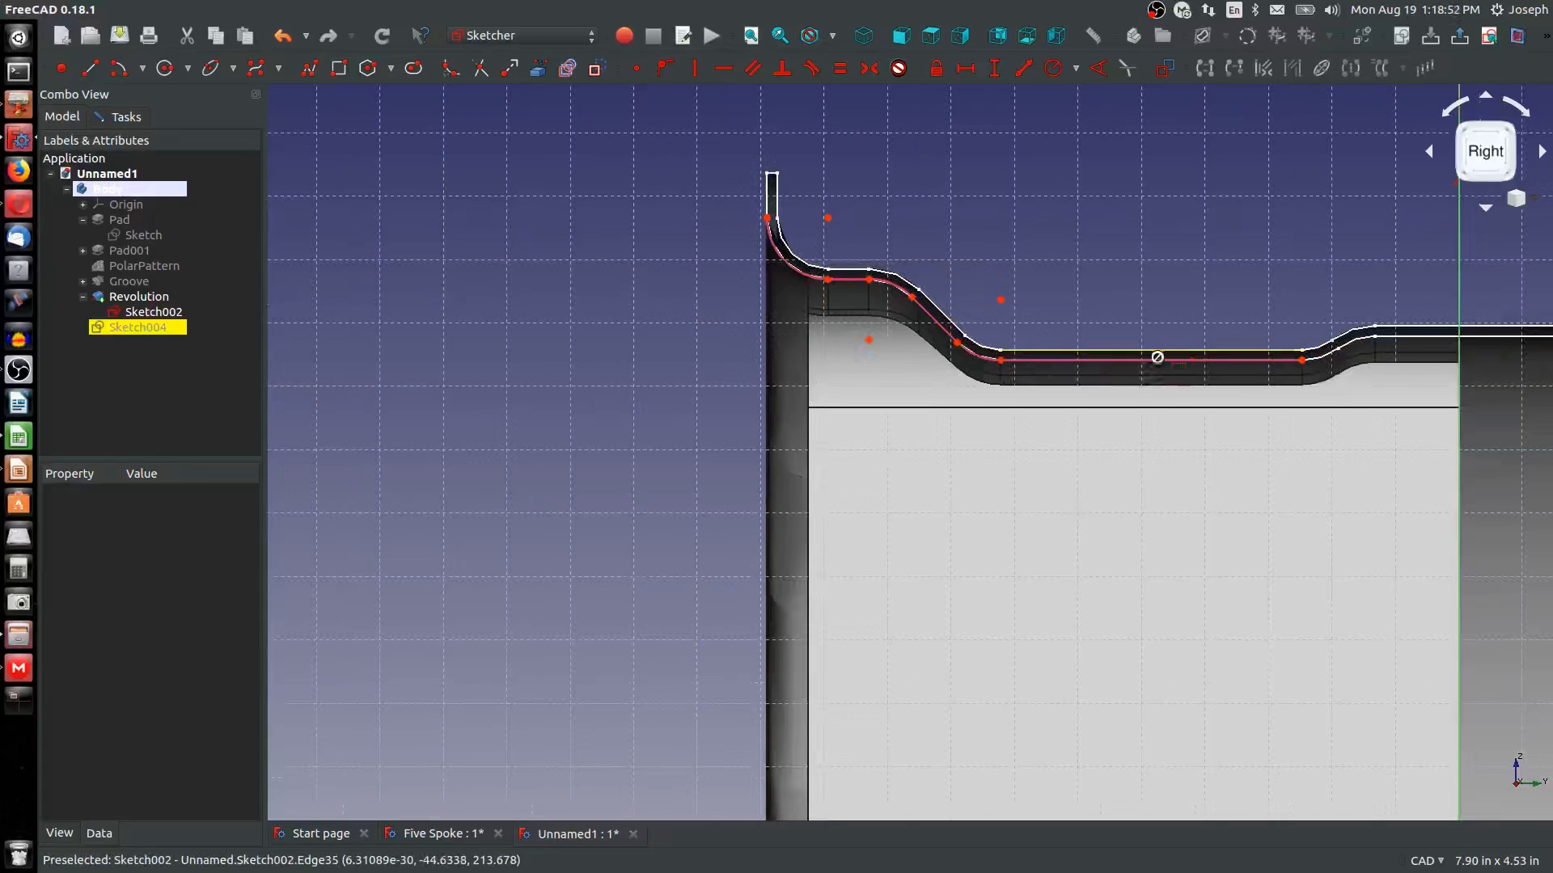
{"action": "scroll", "coordinate": [1154, 353], "scroll_direction": "down", "scroll_amount": 5}
{"action": "scroll", "coordinate": [1185, 356], "scroll_direction": "up", "scroll_amount": 5}
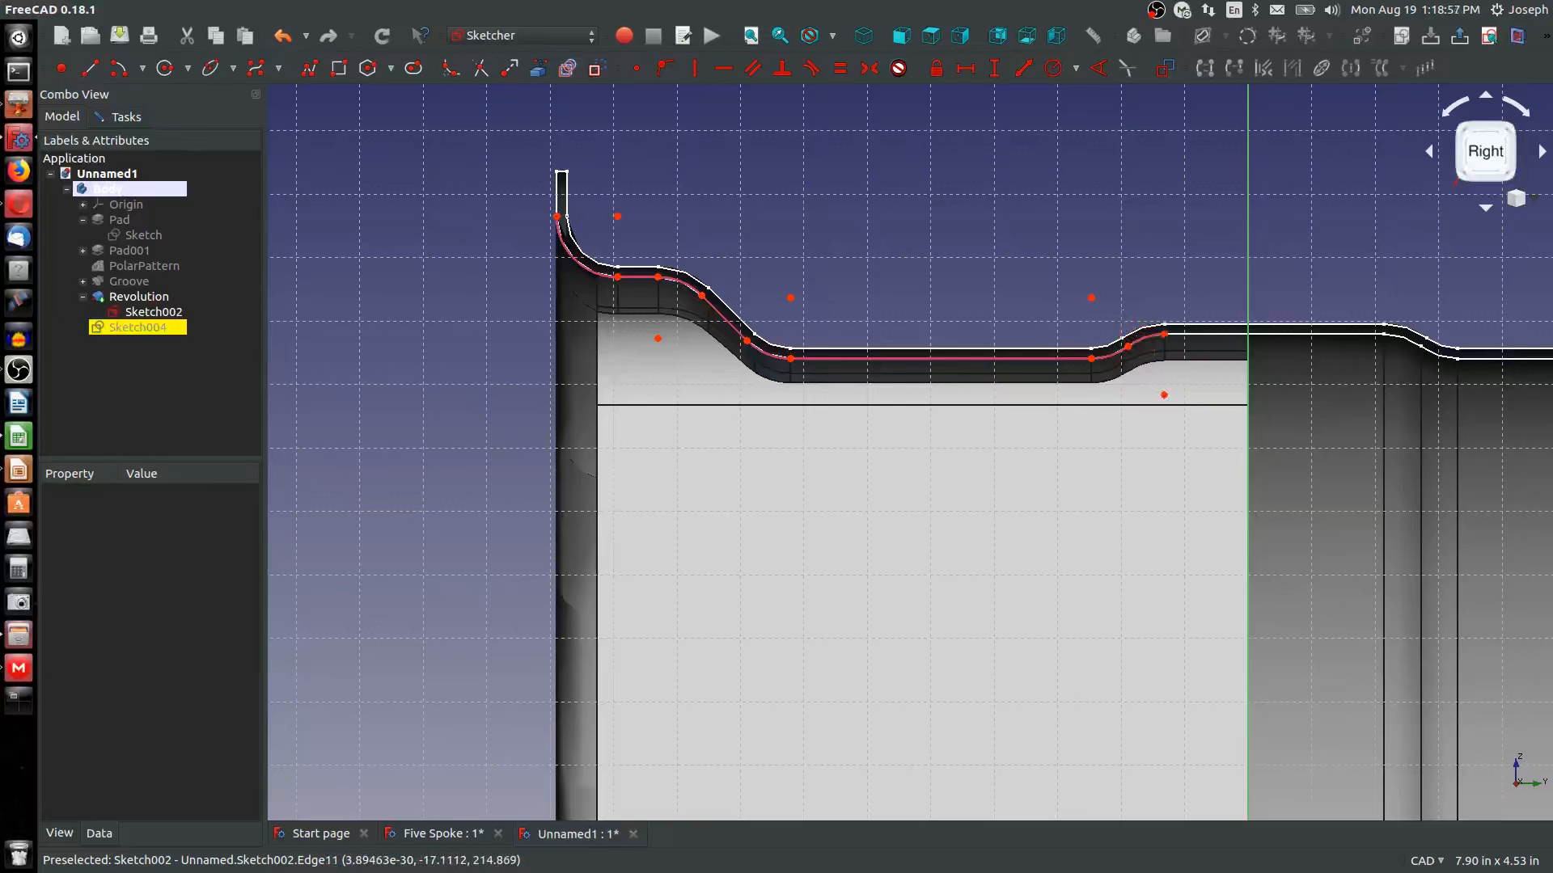
{"action": "scroll", "coordinate": [1028, 339], "scroll_direction": "down", "scroll_amount": 4}
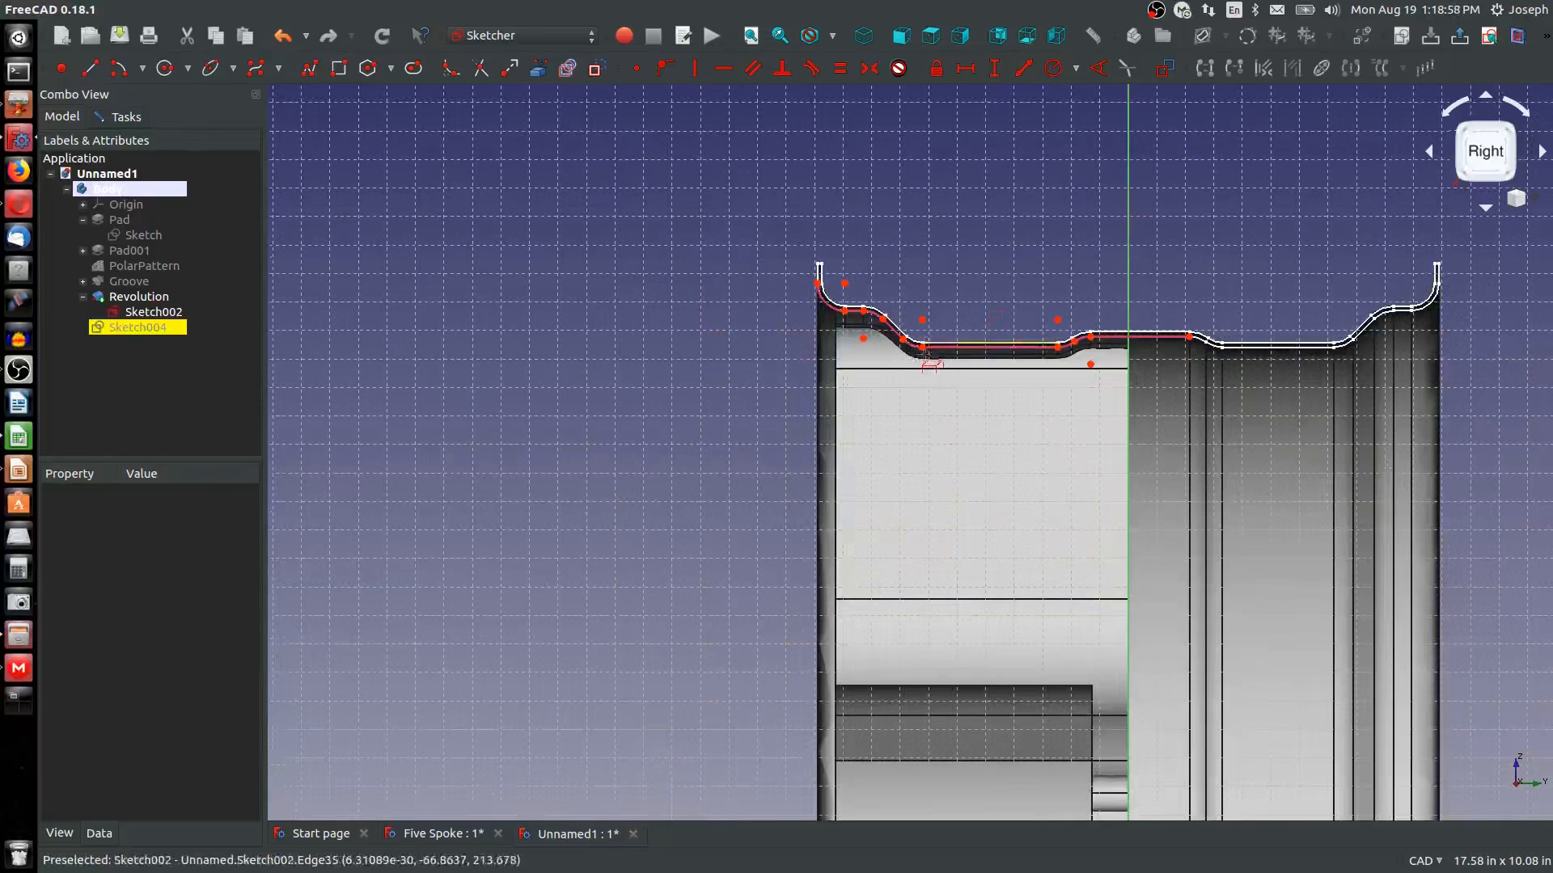
{"action": "scroll", "coordinate": [854, 344], "scroll_direction": "up", "scroll_amount": 4}
{"action": "mouse_move", "coordinate": [862, 570]}
{"action": "middle_mouse_down"}
{"action": "mouse_move", "coordinate": [936, 274]}
{"action": "mouse_move", "coordinate": [925, 160]}
{"action": "middle_mouse_up"}
{"action": "scroll", "coordinate": [909, 207], "scroll_direction": "down", "scroll_amount": 6}
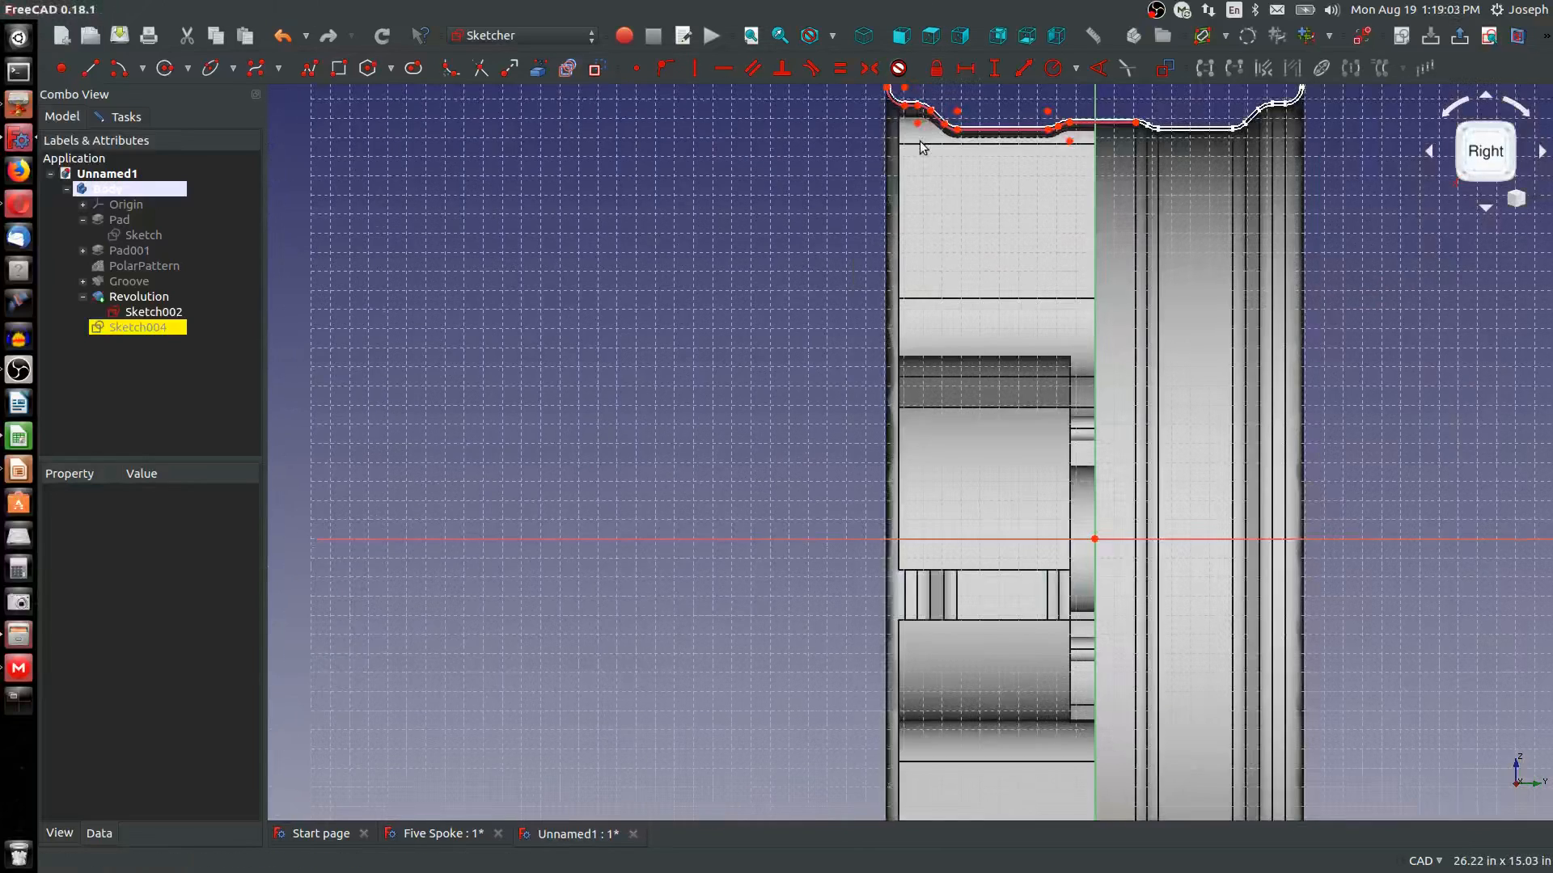
{"action": "scroll", "coordinate": [900, 205], "scroll_direction": "up", "scroll_amount": 6}
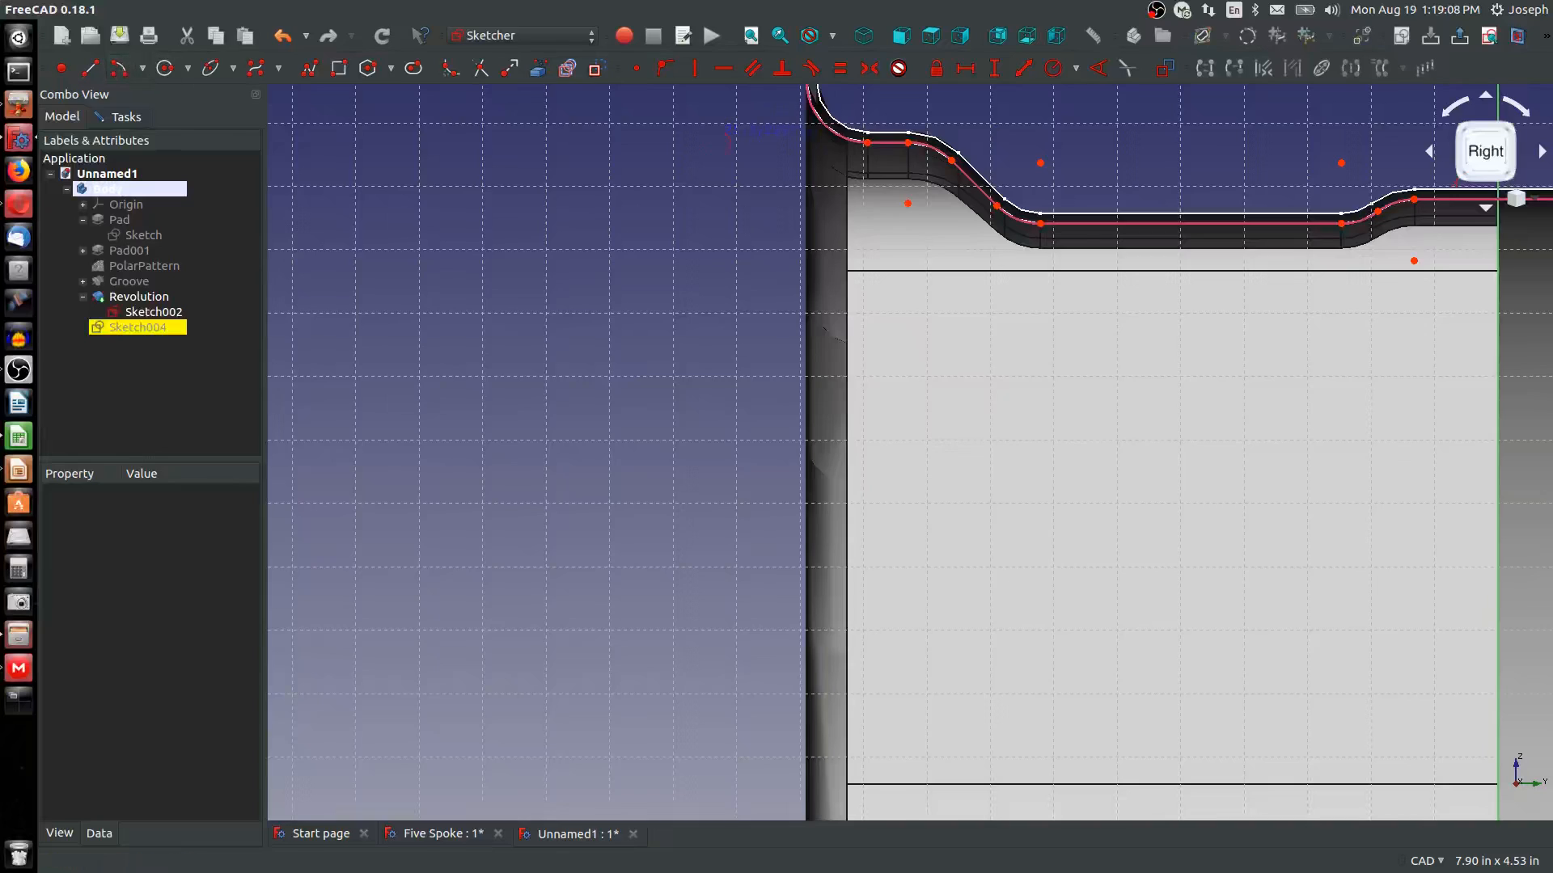
{"action": "left_click", "coordinate": [849, 139]}
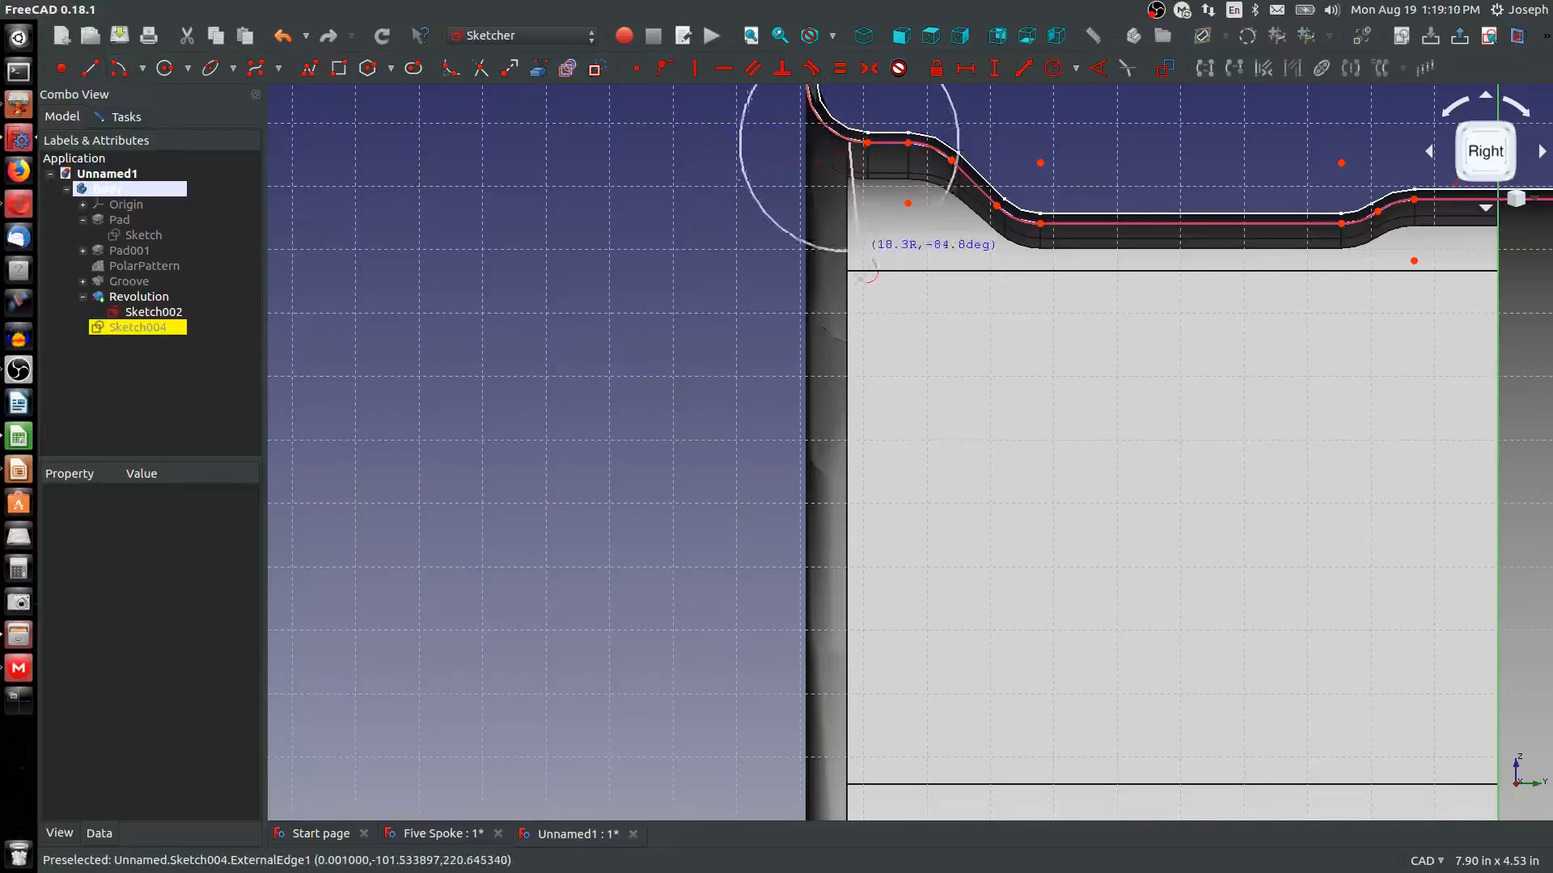
{"action": "left_click", "coordinate": [890, 333]}
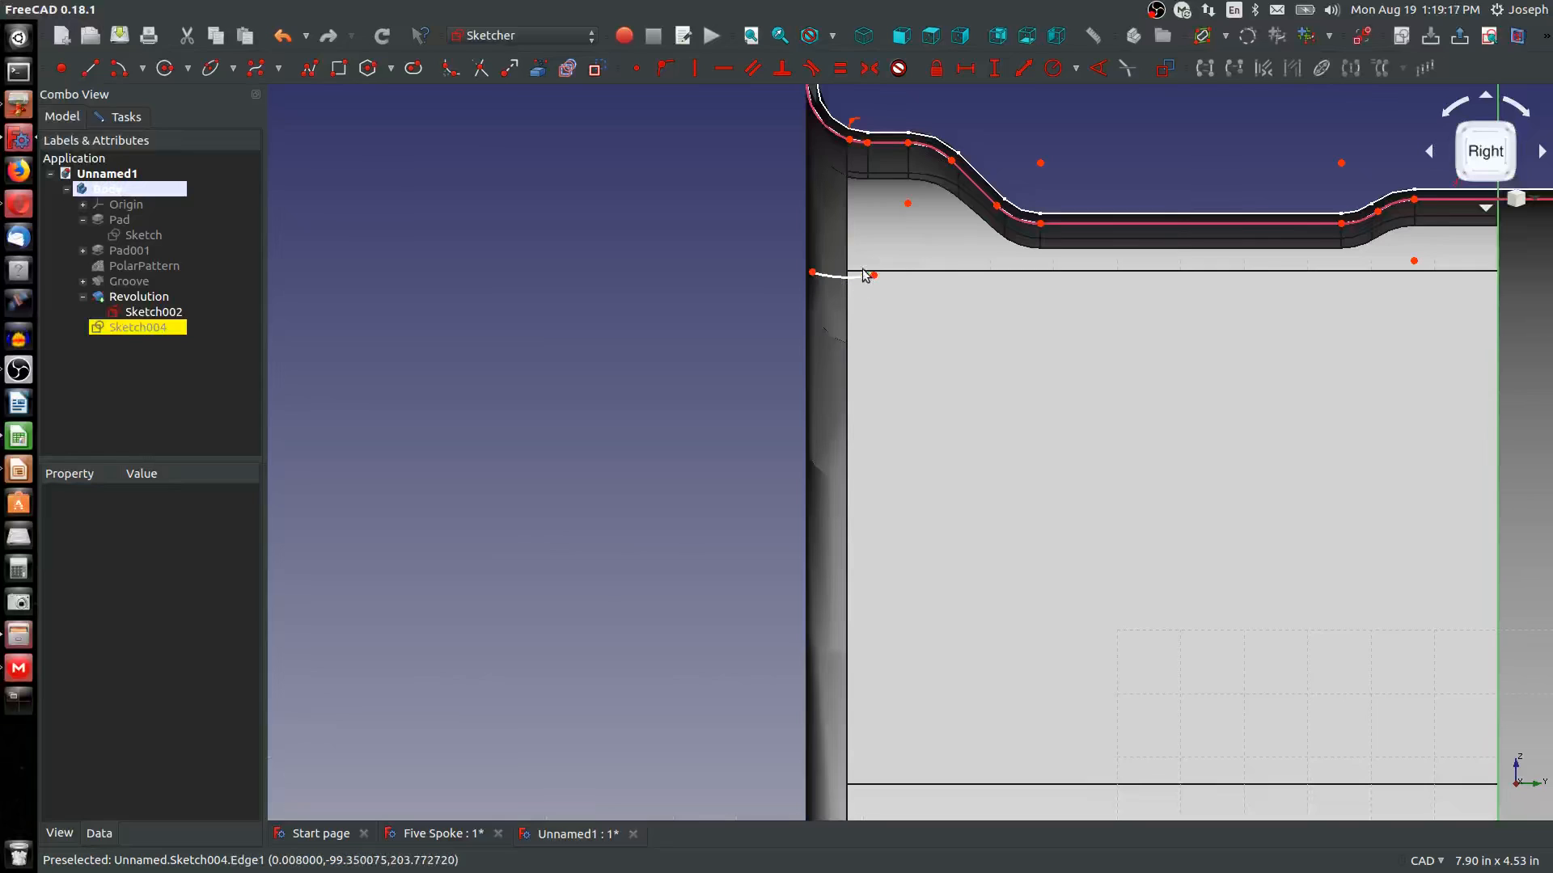
{"action": "left_click_drag", "start_coordinate": [839, 279], "coordinate": [832, 394]}
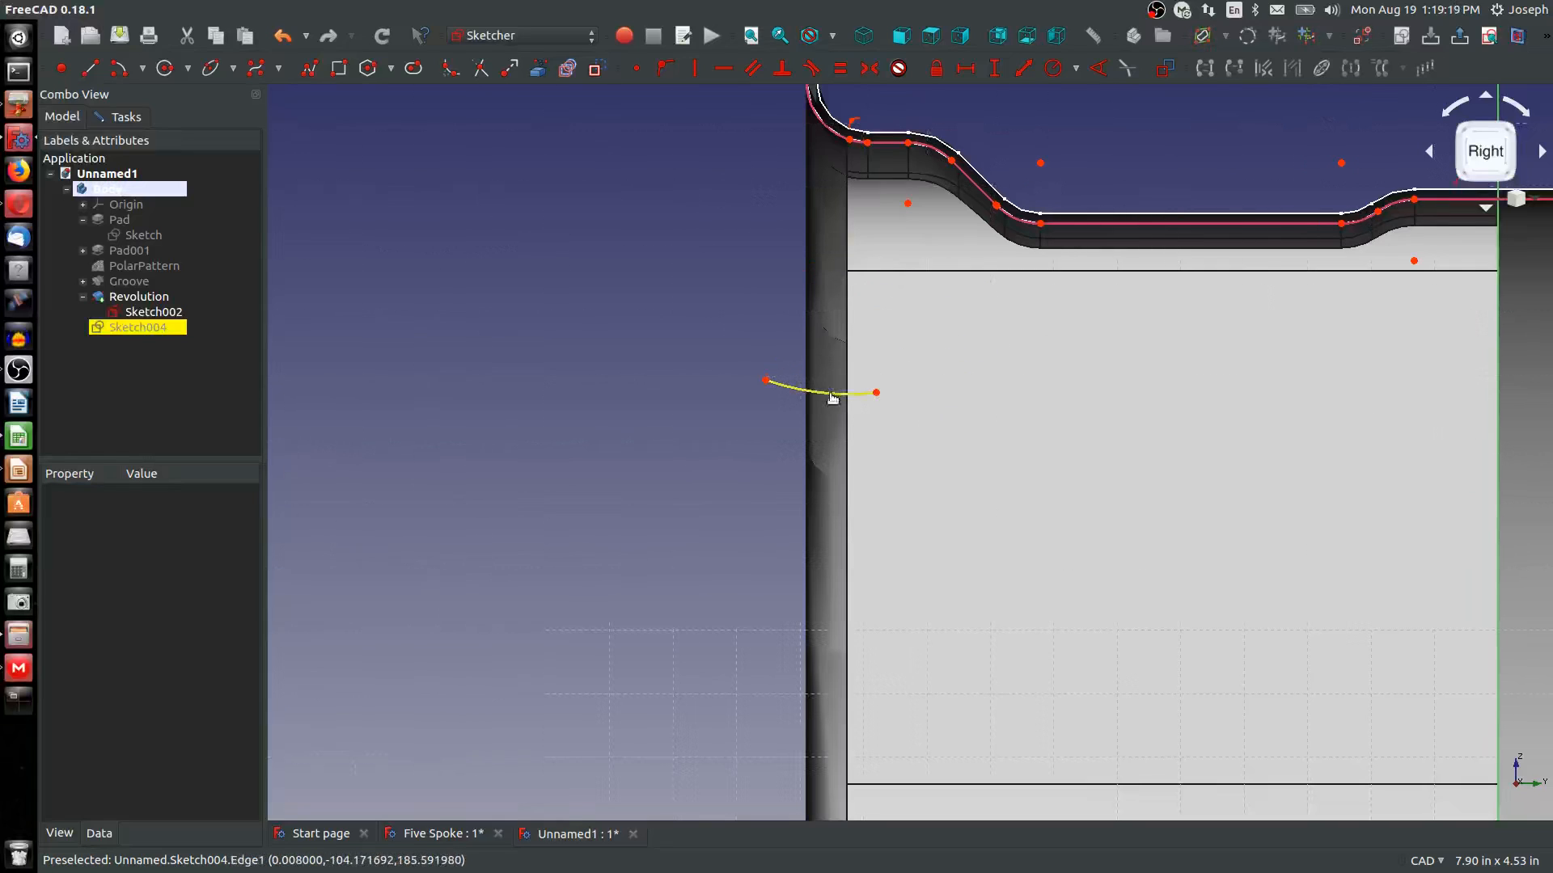
{"action": "left_click", "coordinate": [831, 393]}
{"action": "key", "text": "Delete"}
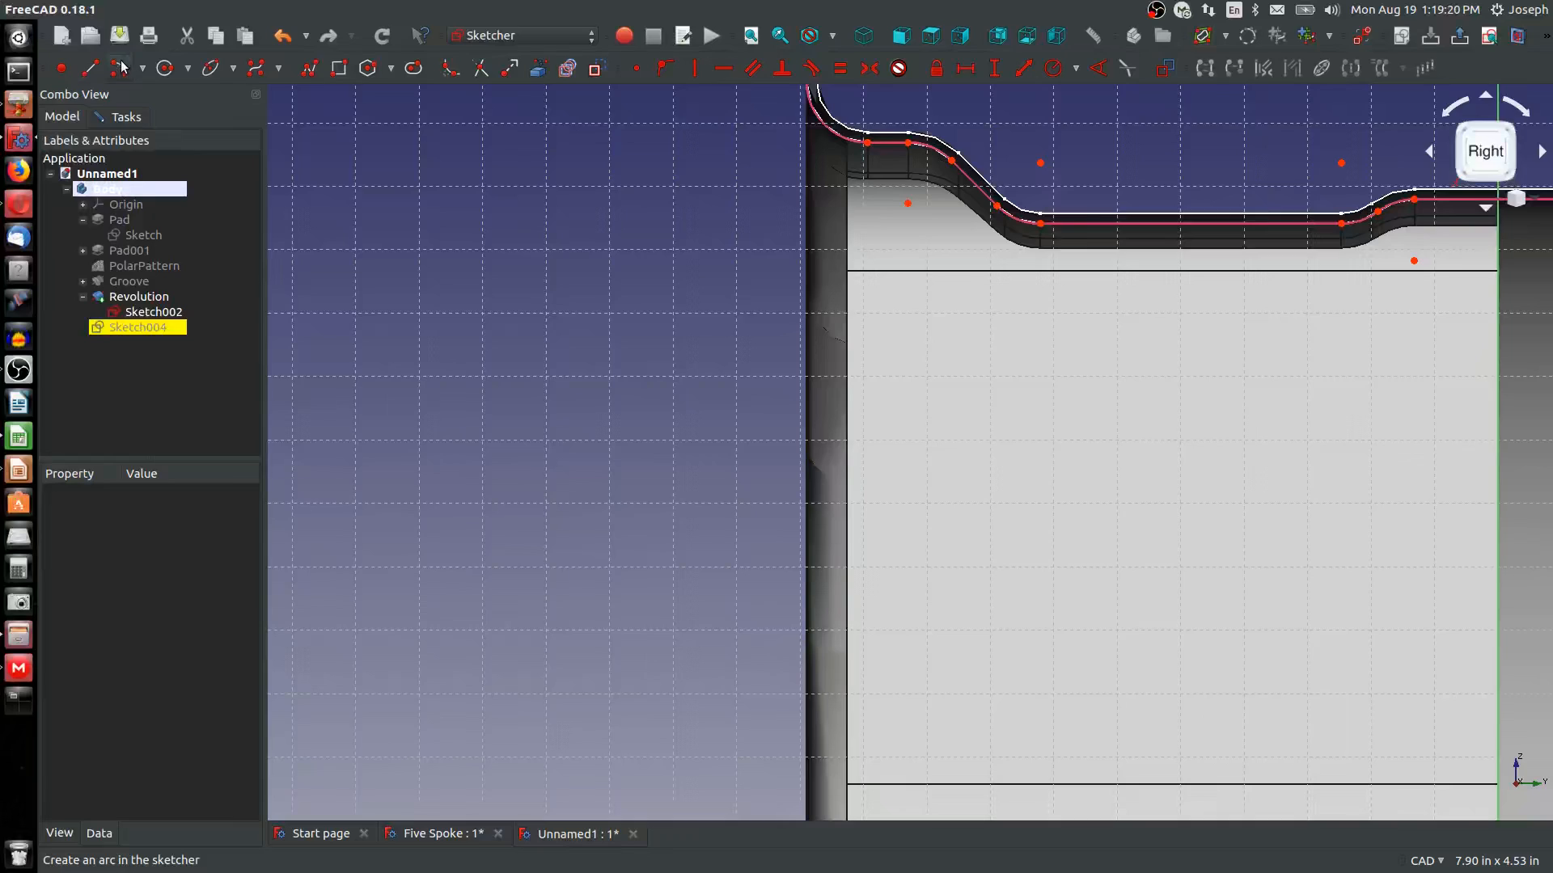
Draw a three-point arc from the linked front flange arc down across the upper spoke's front edge into the spoke
{"action": "left_click", "coordinate": [121, 69]}
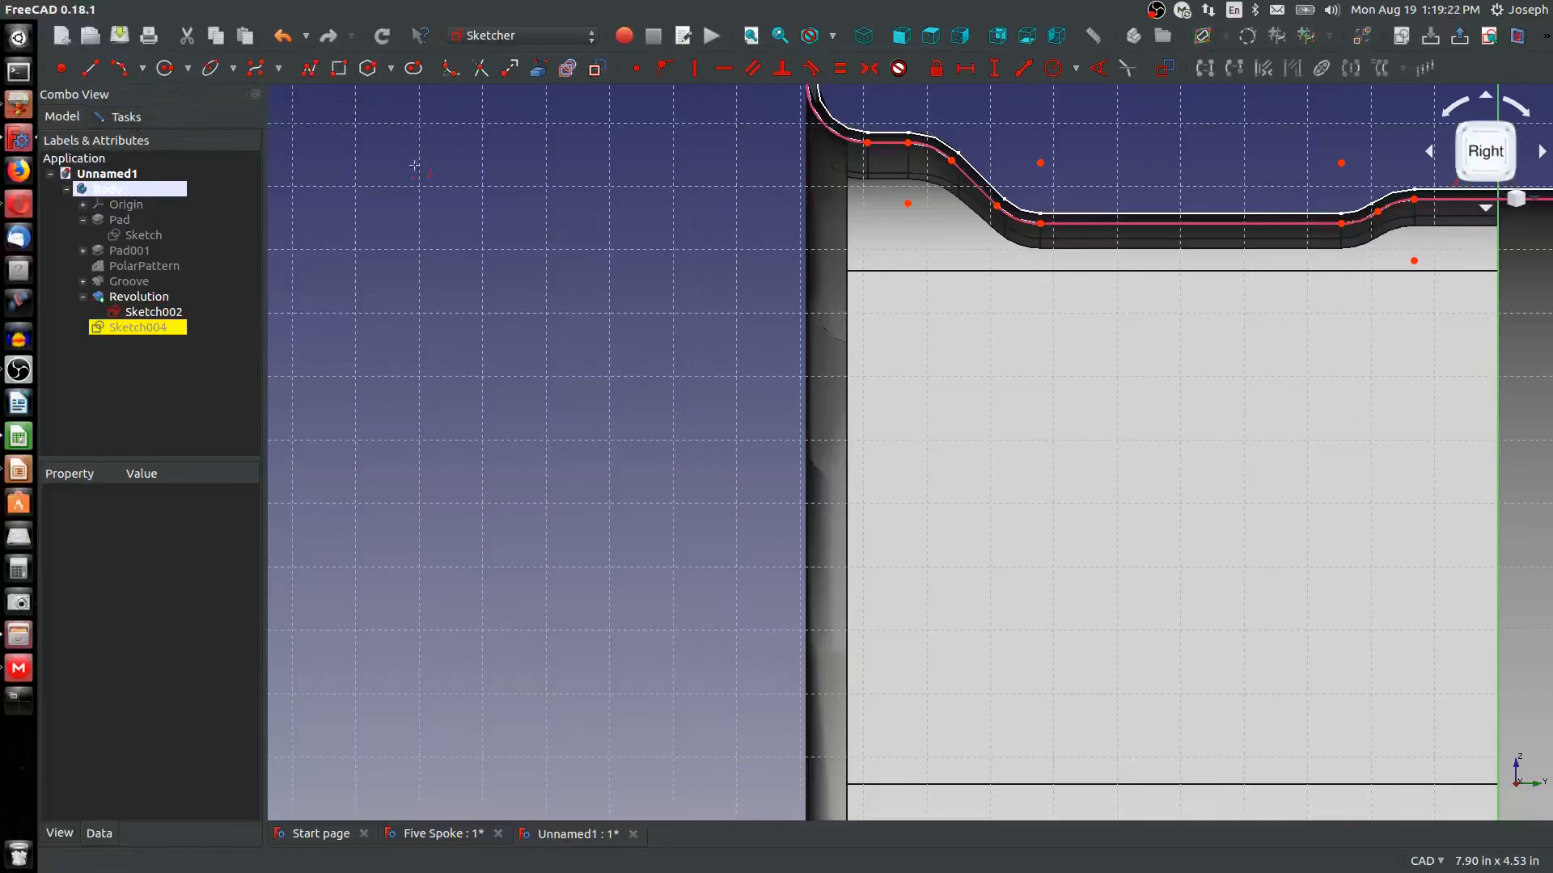
{"action": "left_click", "coordinate": [845, 139]}
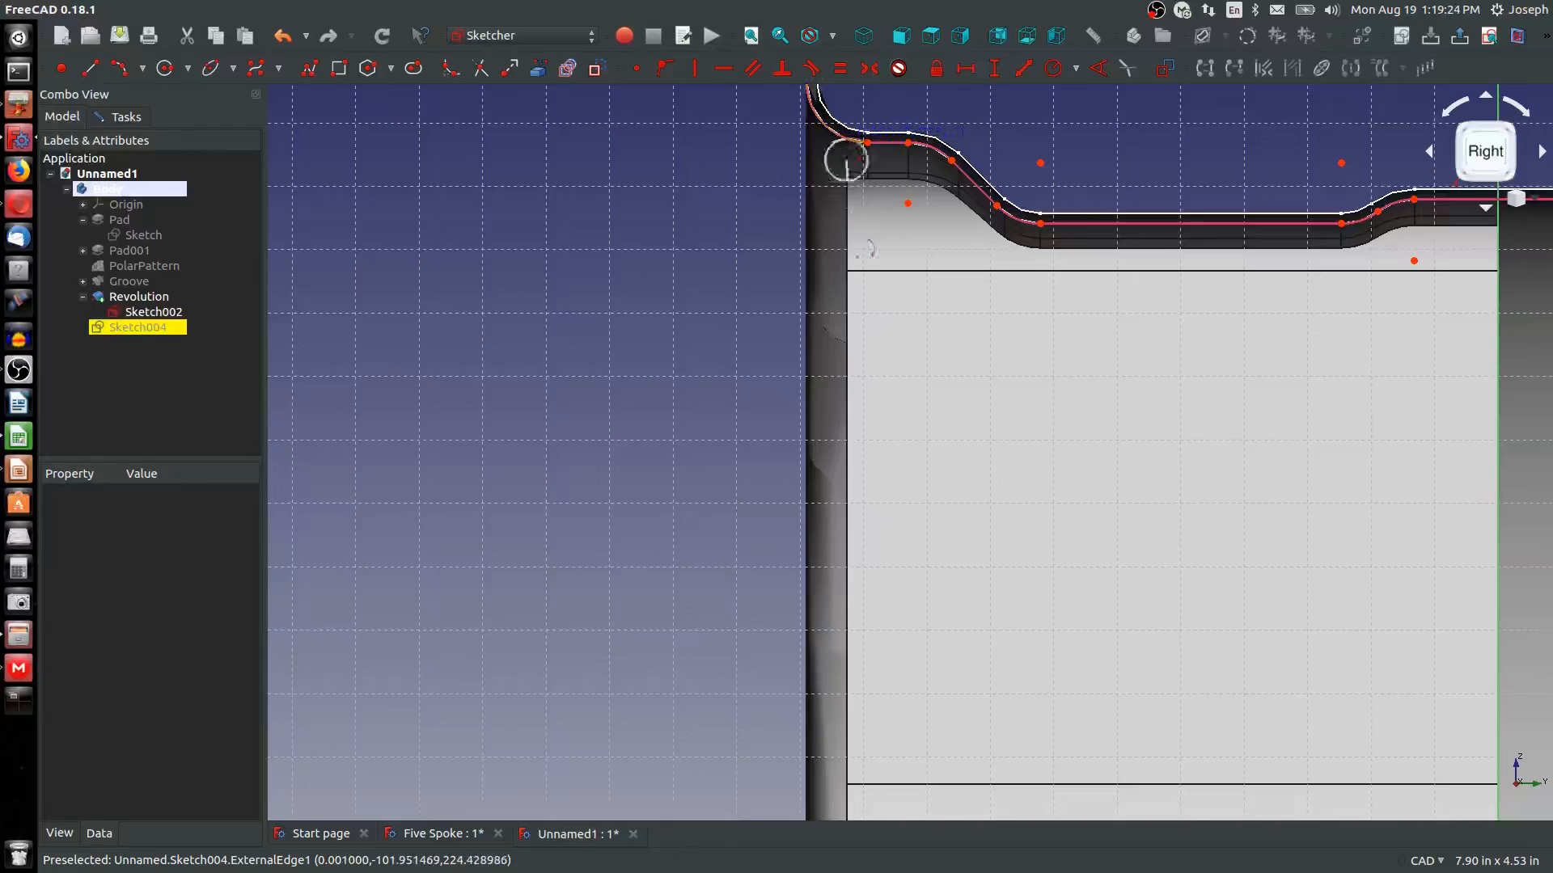
{"action": "left_click", "coordinate": [897, 382]}
{"action": "left_click", "coordinate": [860, 273]}
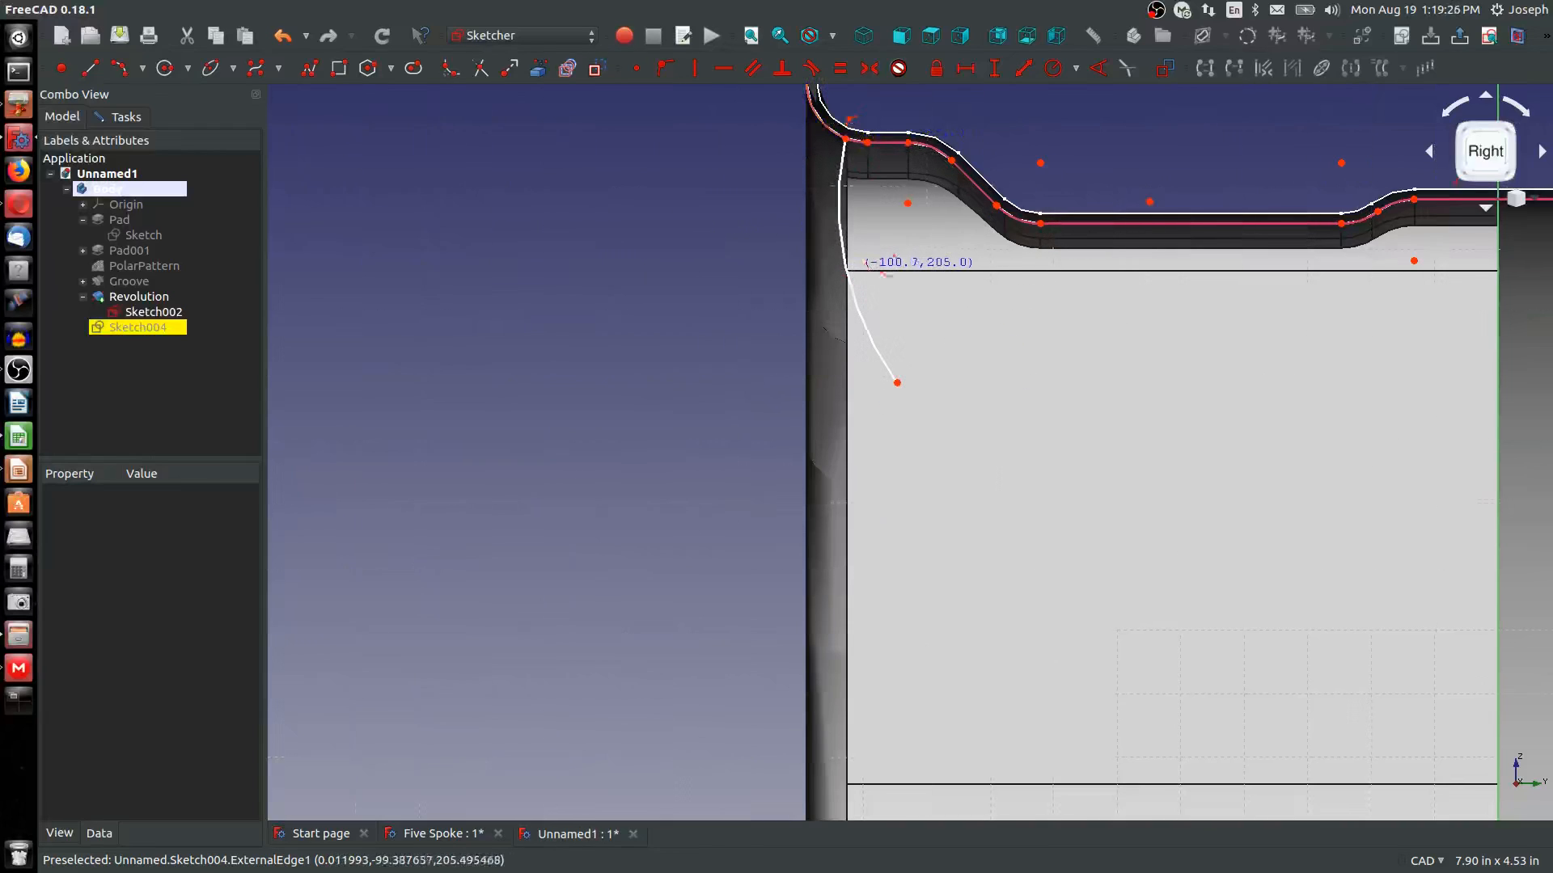
Try to align the three-point arc's start point horizontally with the center of the linked recess arc
{"action": "left_click", "coordinate": [907, 203]}
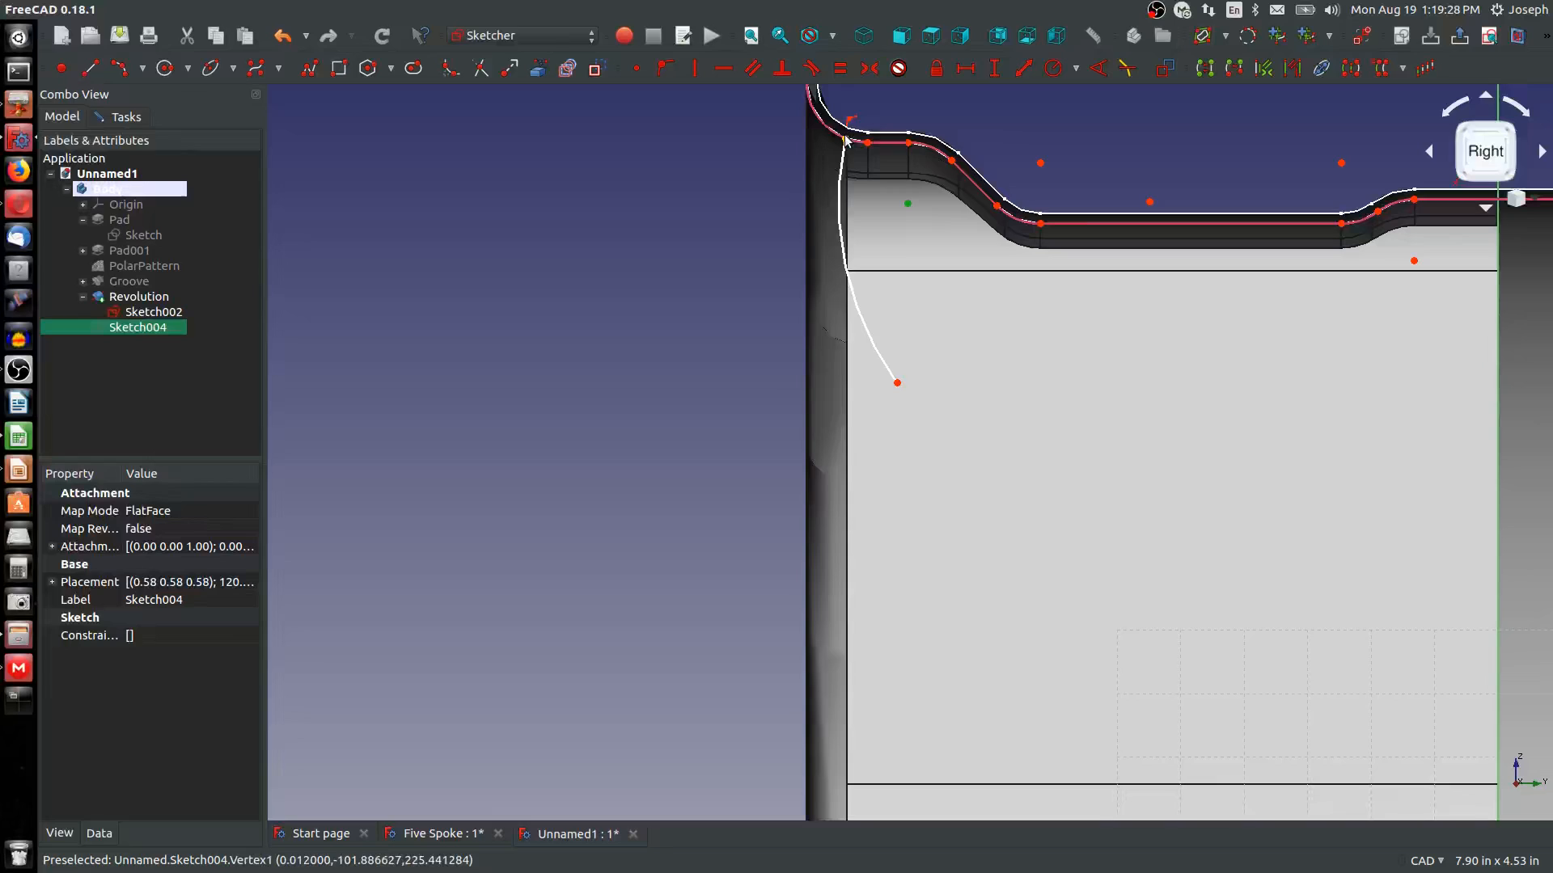
{"action": "left_click", "coordinate": [845, 140]}
{"action": "left_click", "coordinate": [859, 170]}
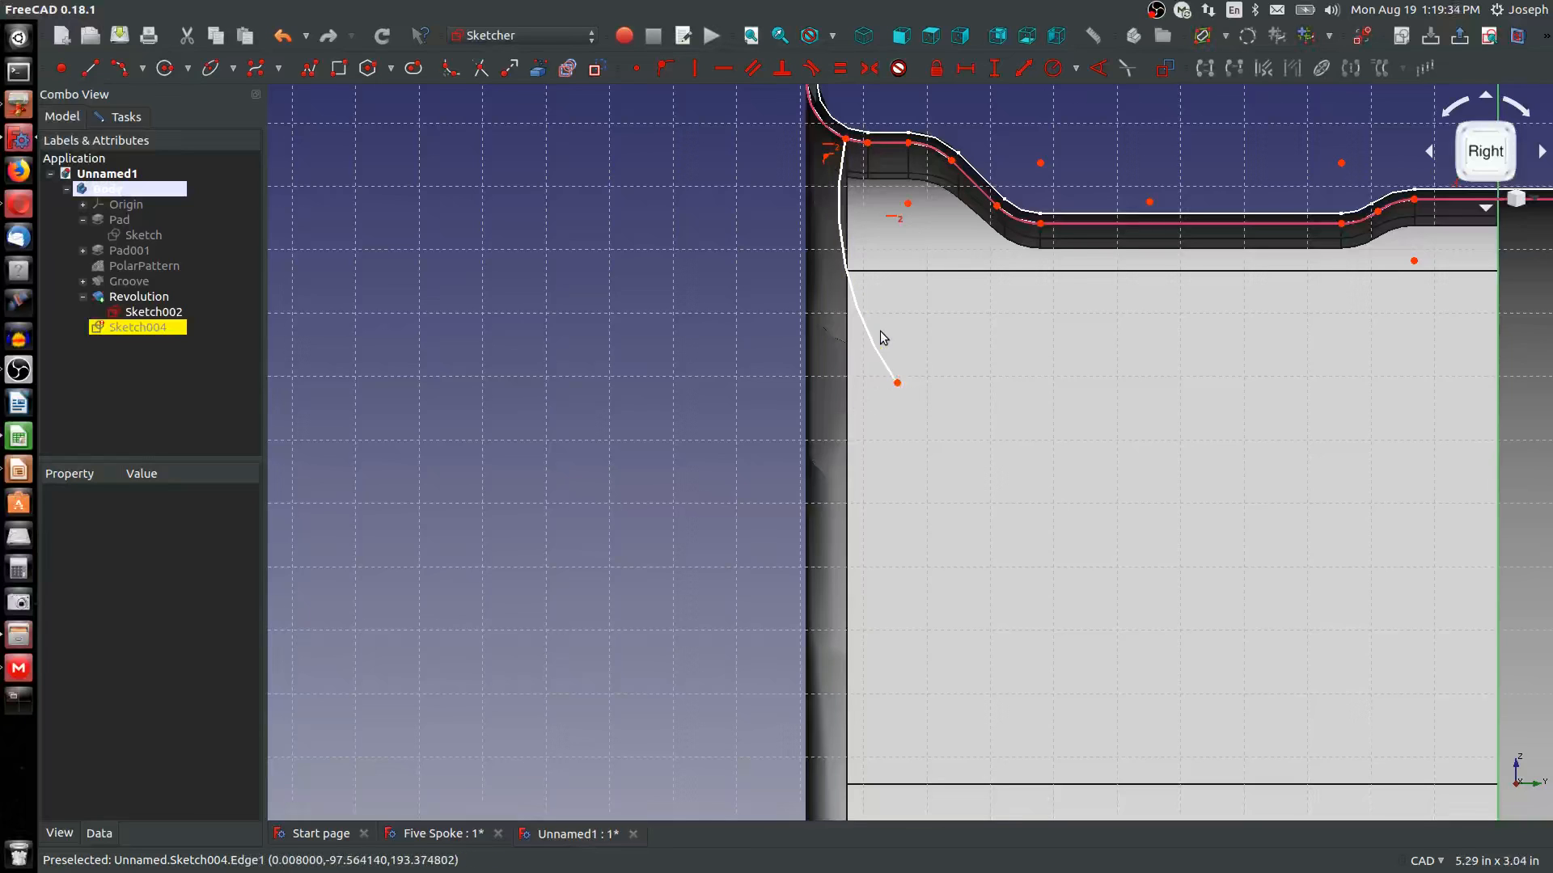
{"action": "scroll", "coordinate": [878, 336], "scroll_direction": "down", "scroll_amount": 3}
{"action": "scroll", "coordinate": [736, 442], "scroll_direction": "up", "scroll_amount": 5}
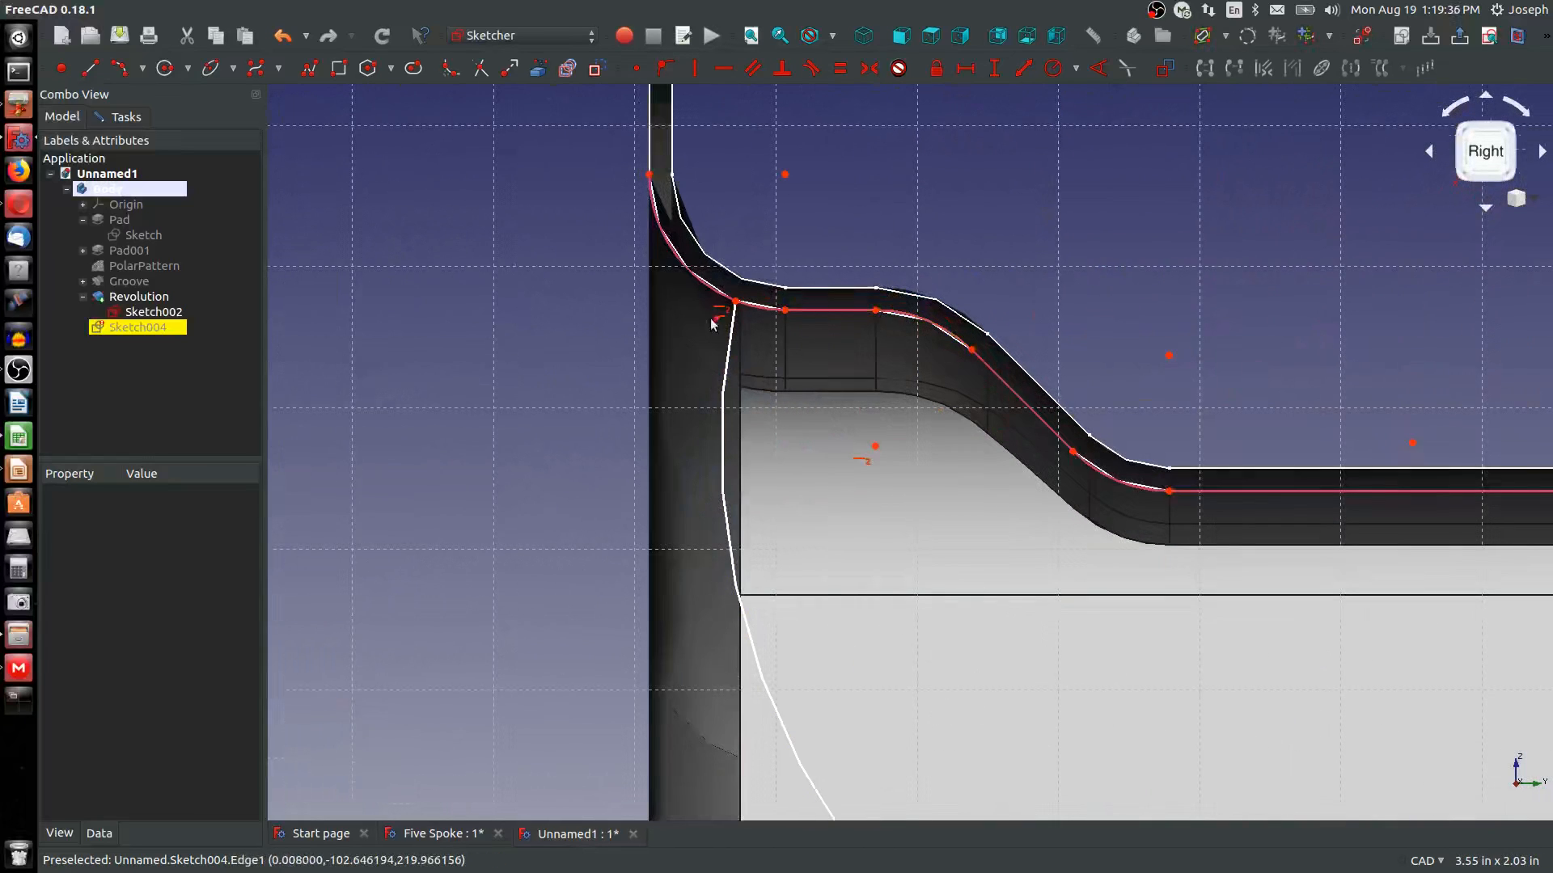
{"action": "left_click", "coordinate": [865, 463]}
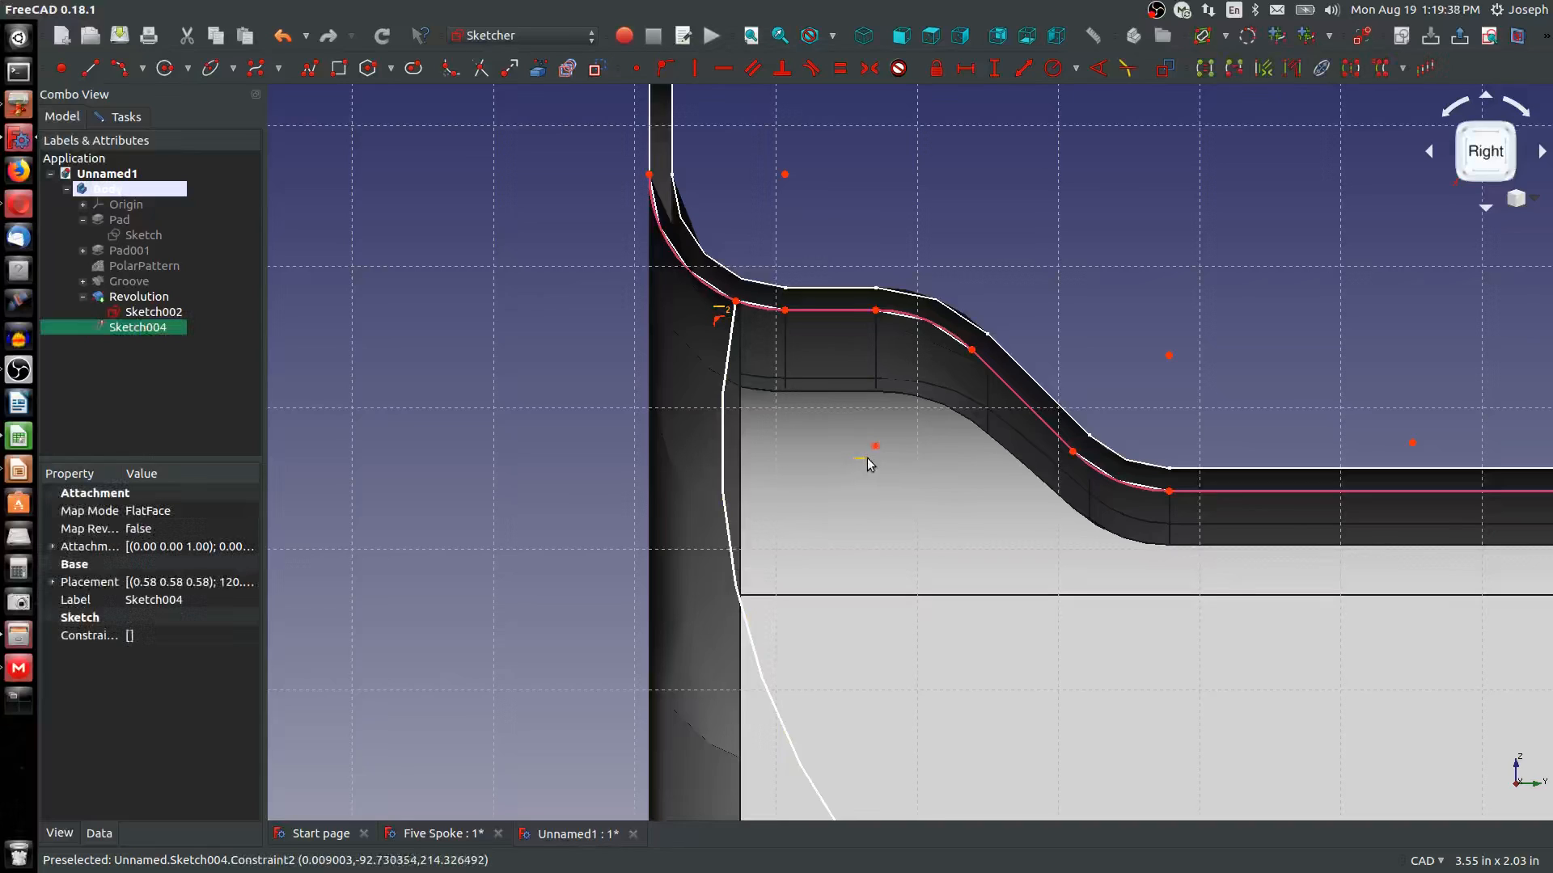
{"action": "left_click", "coordinate": [467, 316]}
{"action": "scroll", "coordinate": [541, 332], "scroll_direction": "down", "scroll_amount": 3}
Try to constrain the three-point arc's radius to 2 in
{"action": "left_click", "coordinate": [635, 493]}
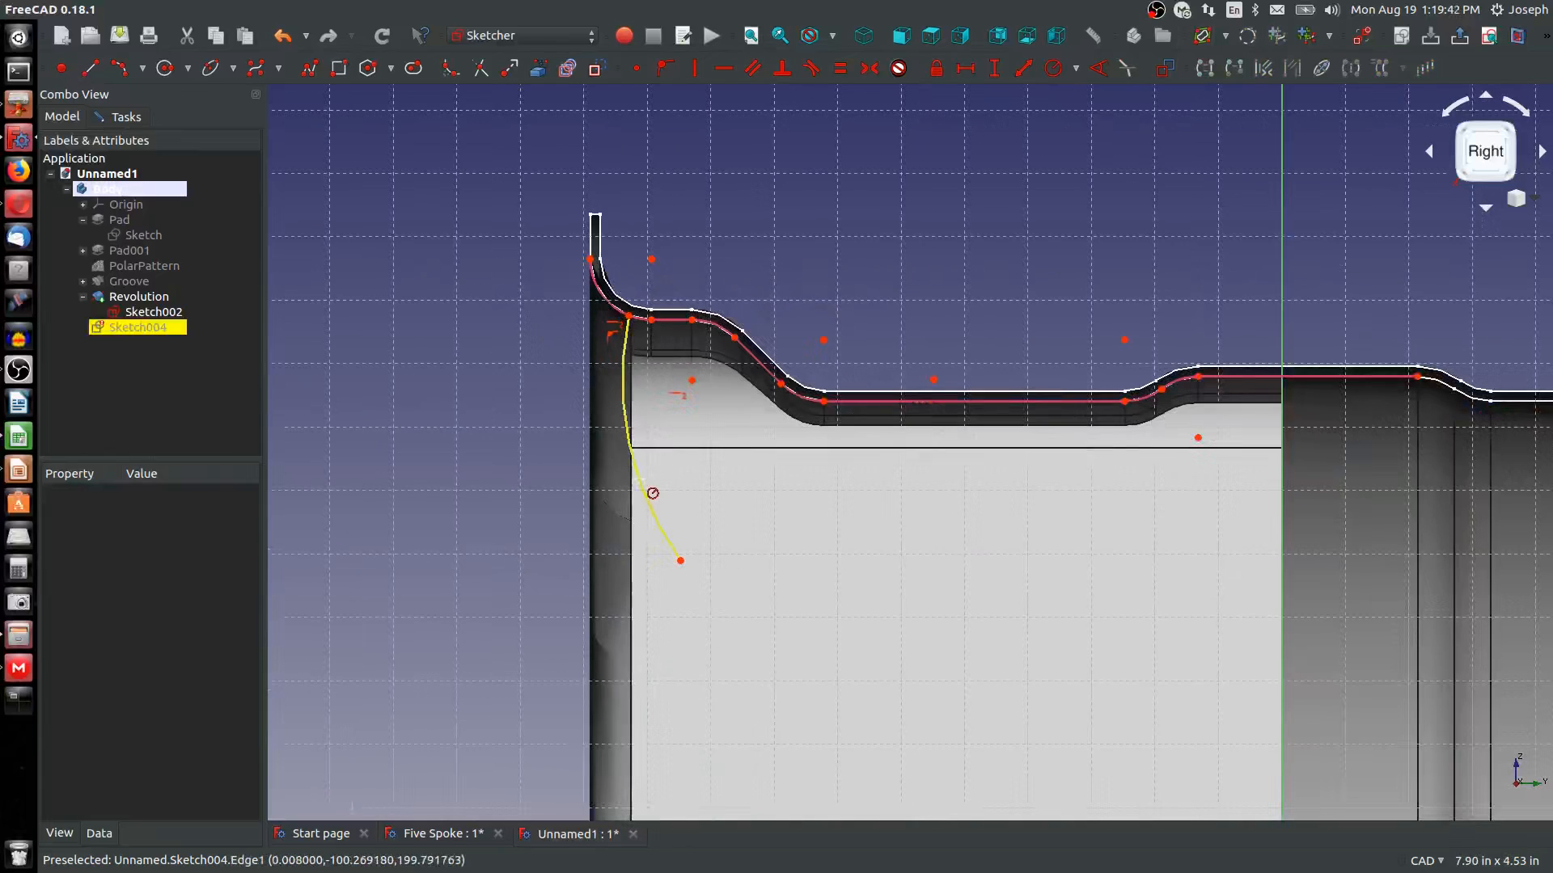
{"action": "key", "text": "shift+r"}
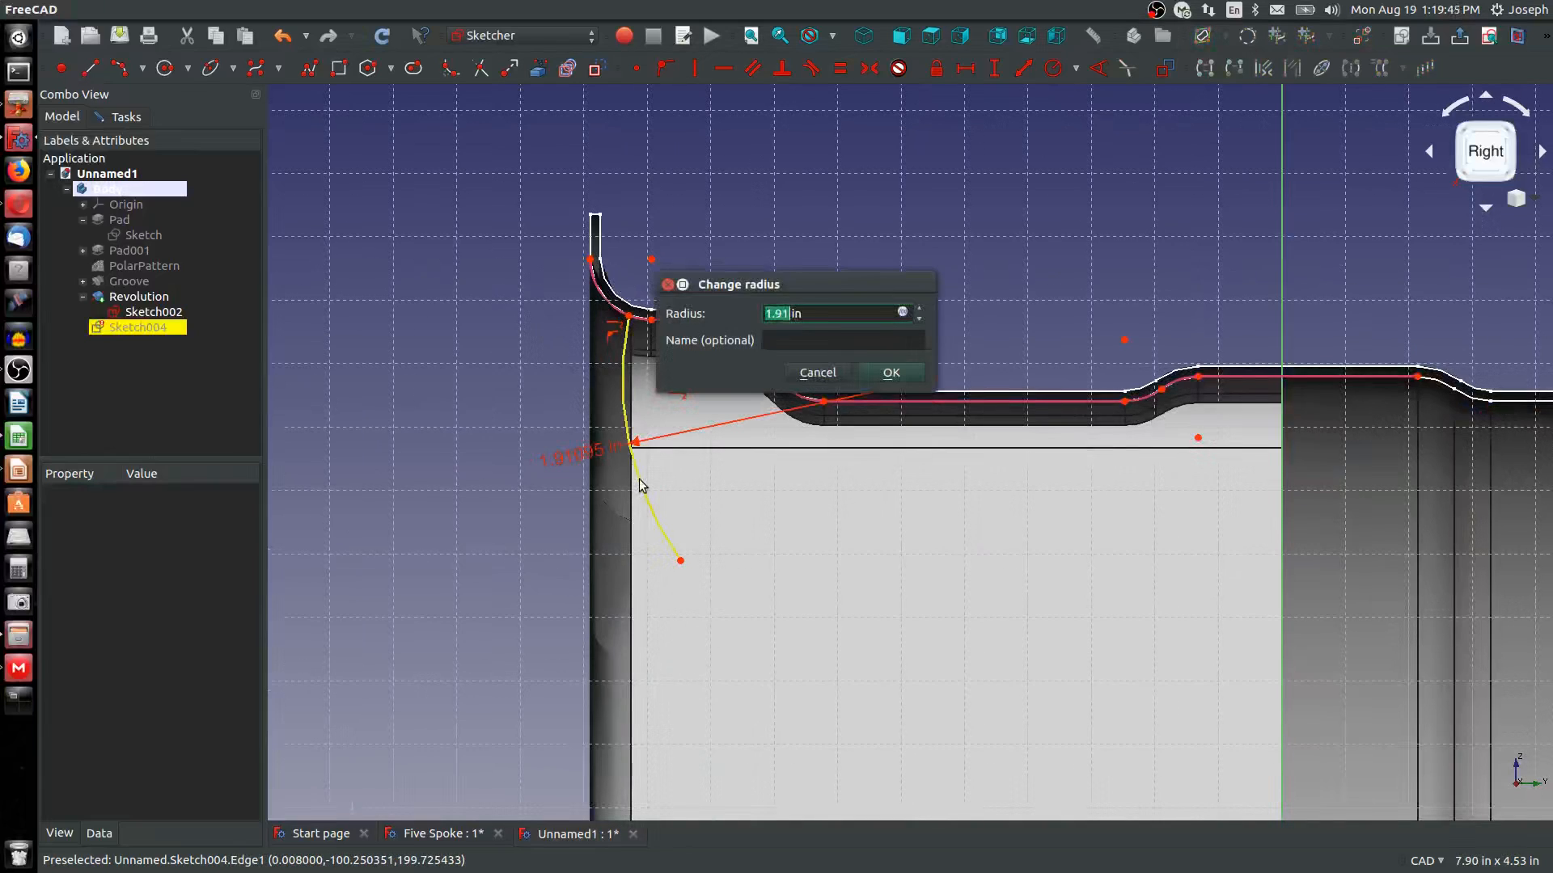
{"action": "key", "text": "Return"}
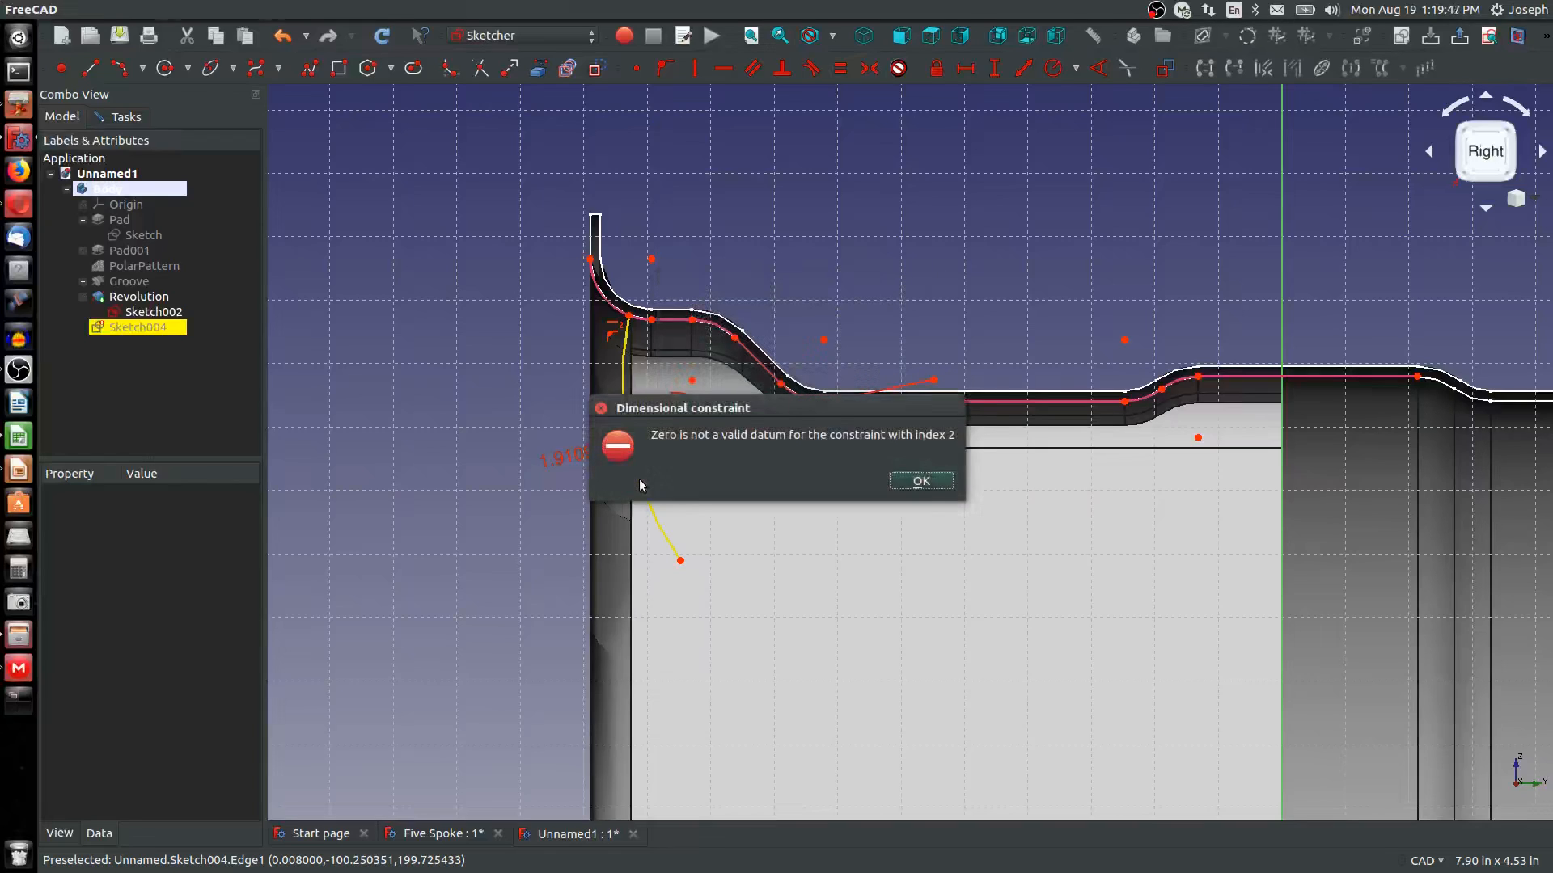
{"action": "key", "text": "Return"}
{"action": "left_click", "coordinate": [640, 480]}
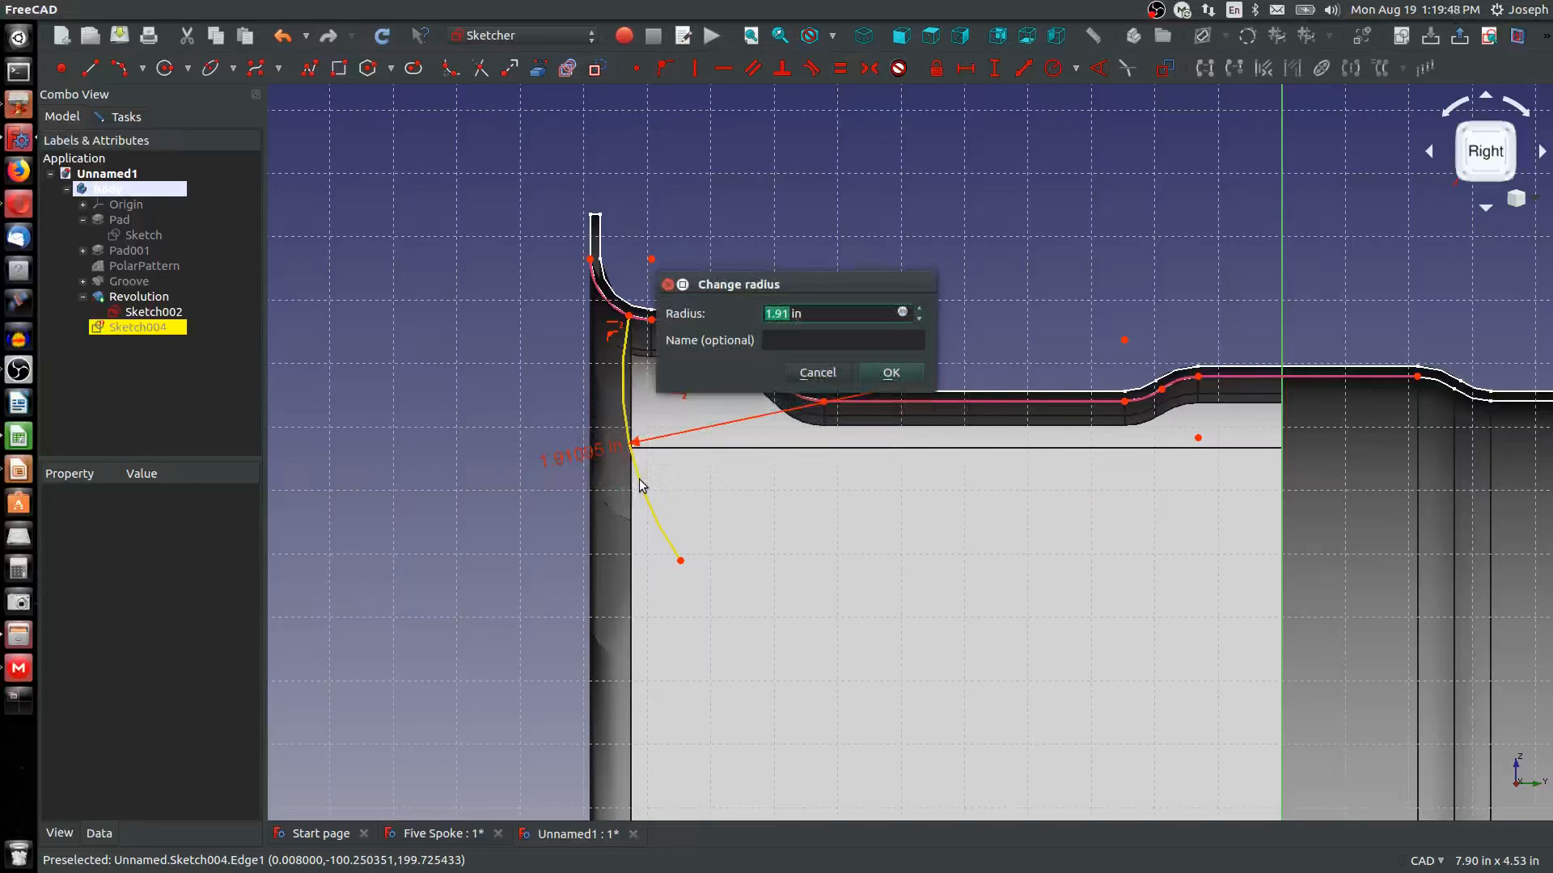
{"action": "type", "text": "2"}
{"action": "key", "text": "Return"}
{"action": "left_click", "coordinate": [833, 485]}
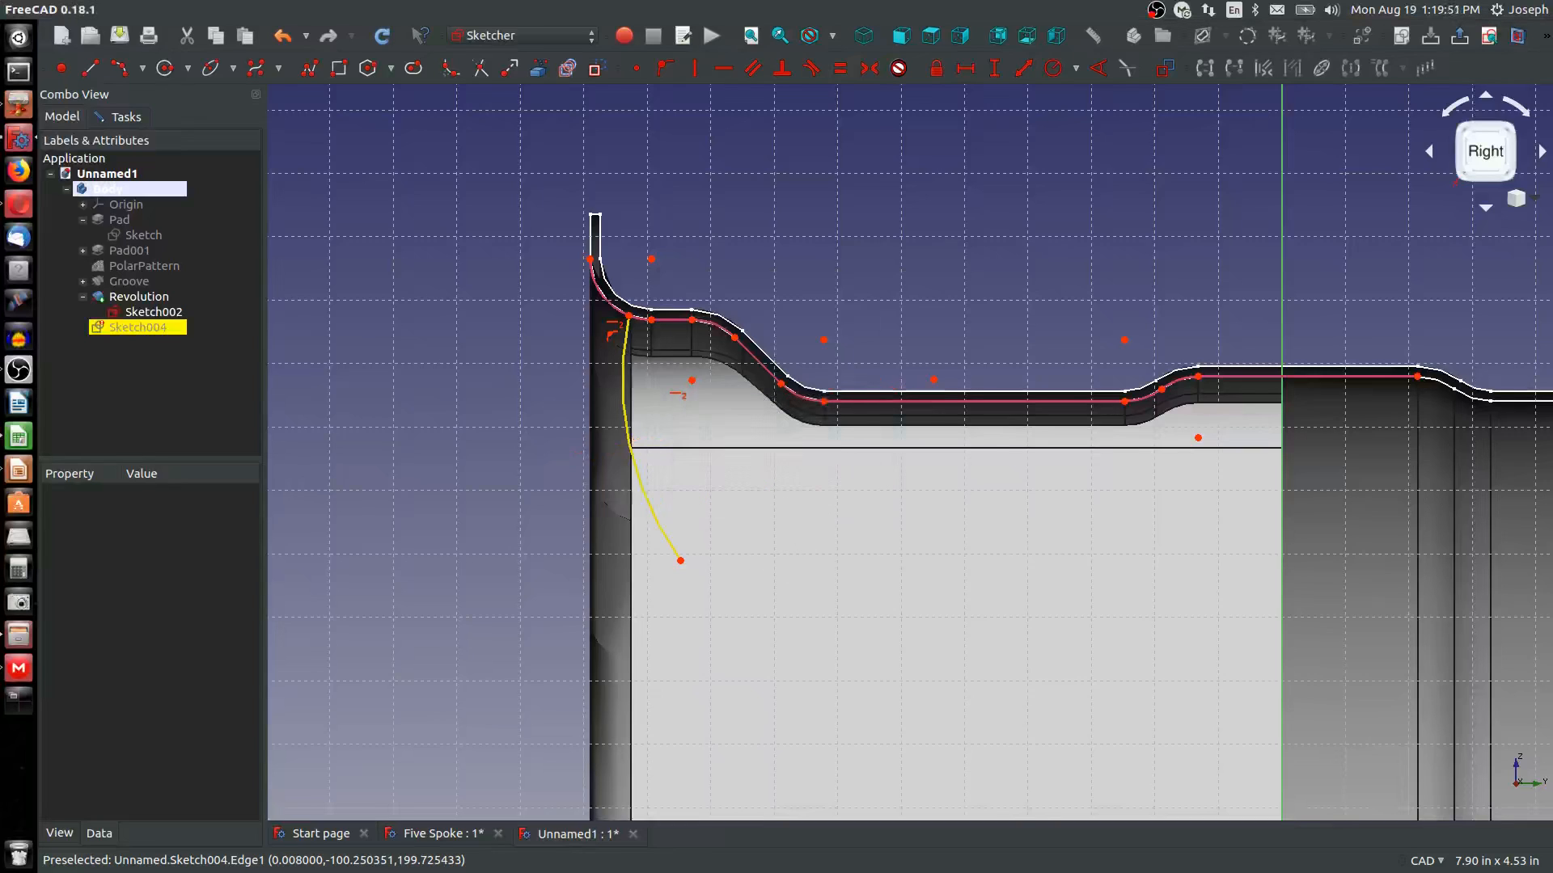
Replace the three-point arc with a center-and-endpoints arc centered above the rim, running from the linked front flange arc down toward the upper spoke
{"action": "left_click", "coordinate": [608, 459]}
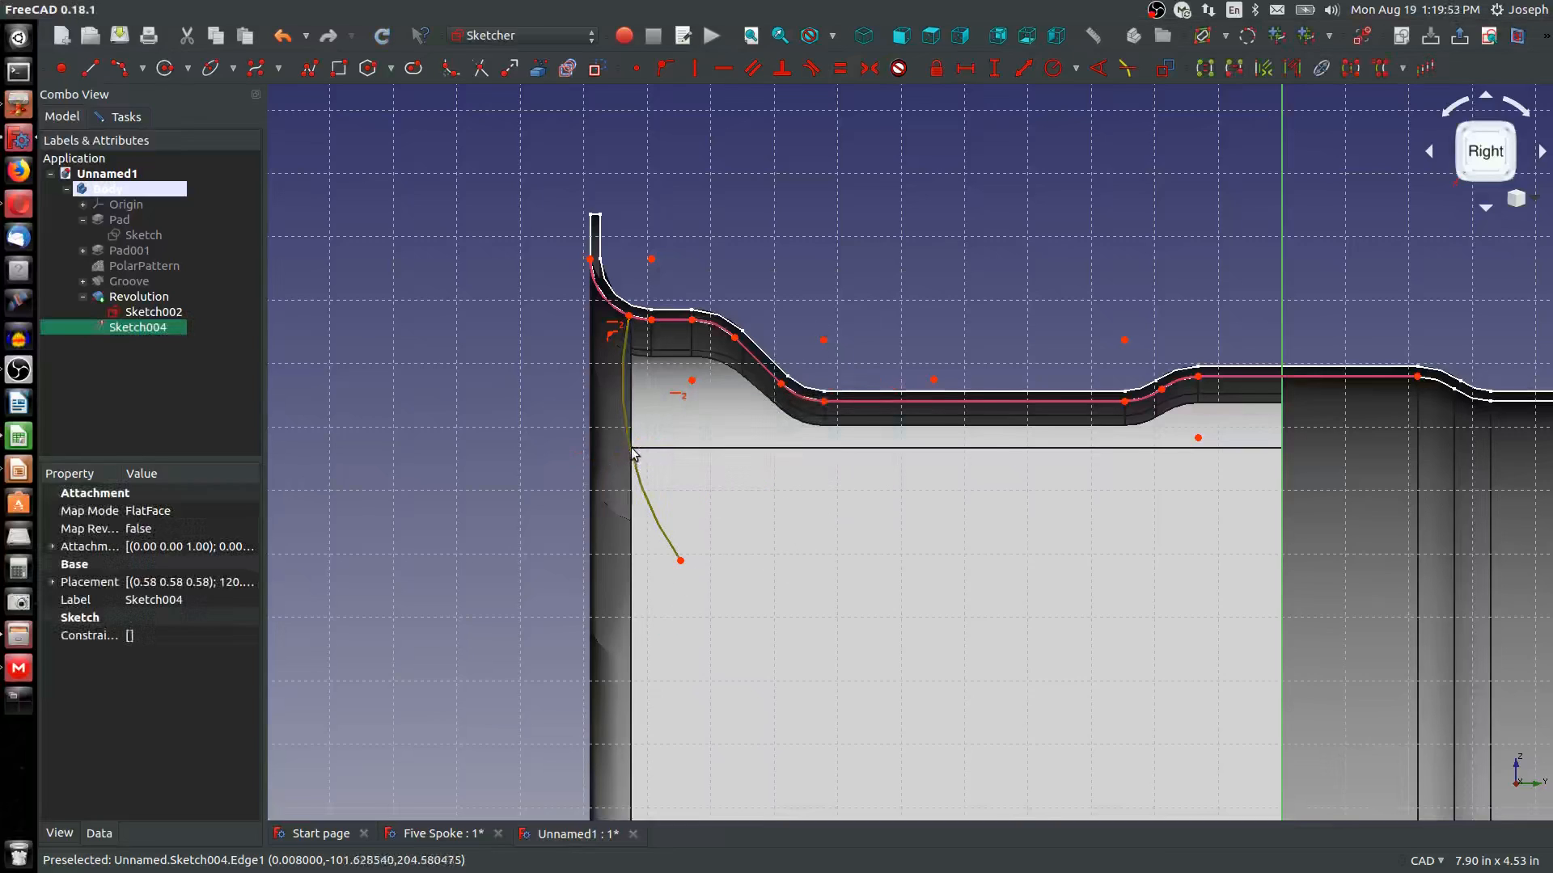
{"action": "key", "text": "Delete"}
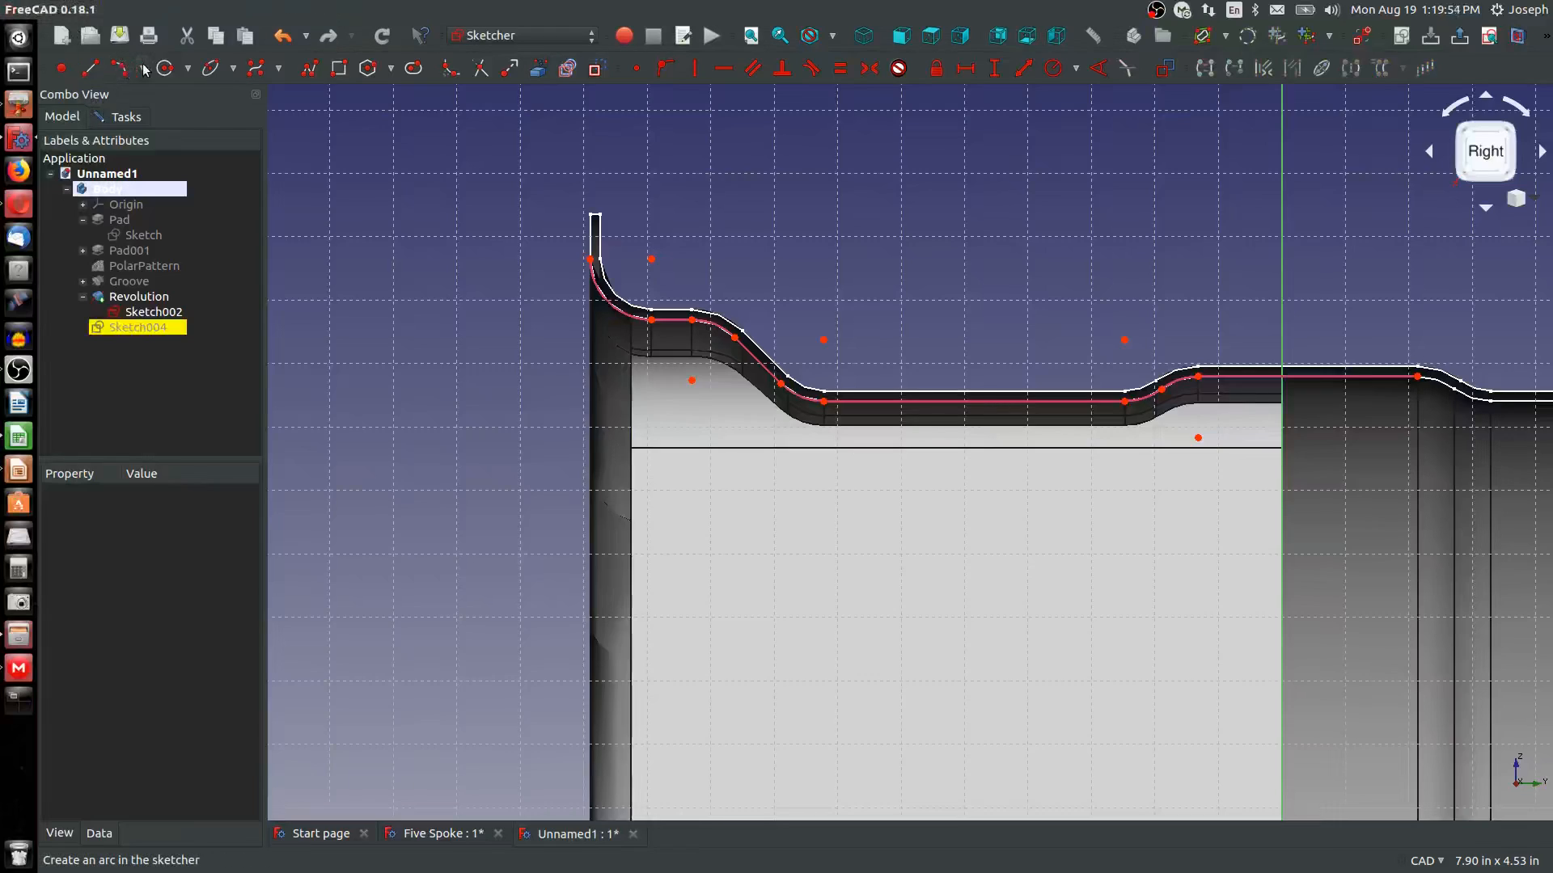
{"action": "left_click", "coordinate": [143, 69]}
{"action": "left_click", "coordinate": [154, 109]}
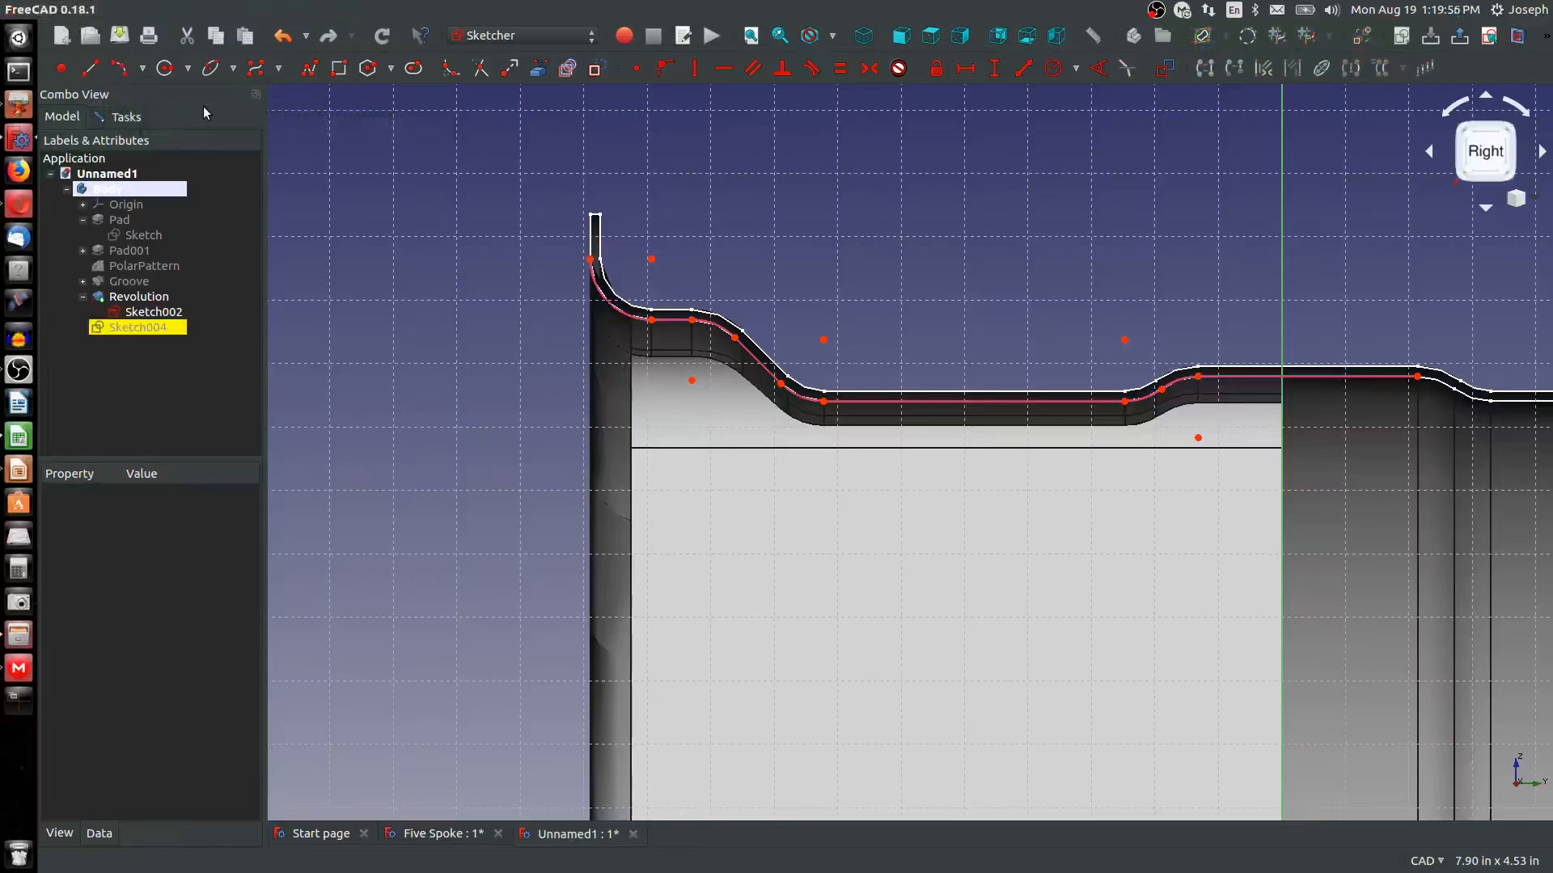
{"action": "left_click", "coordinate": [143, 69]}
{"action": "left_click", "coordinate": [135, 94]}
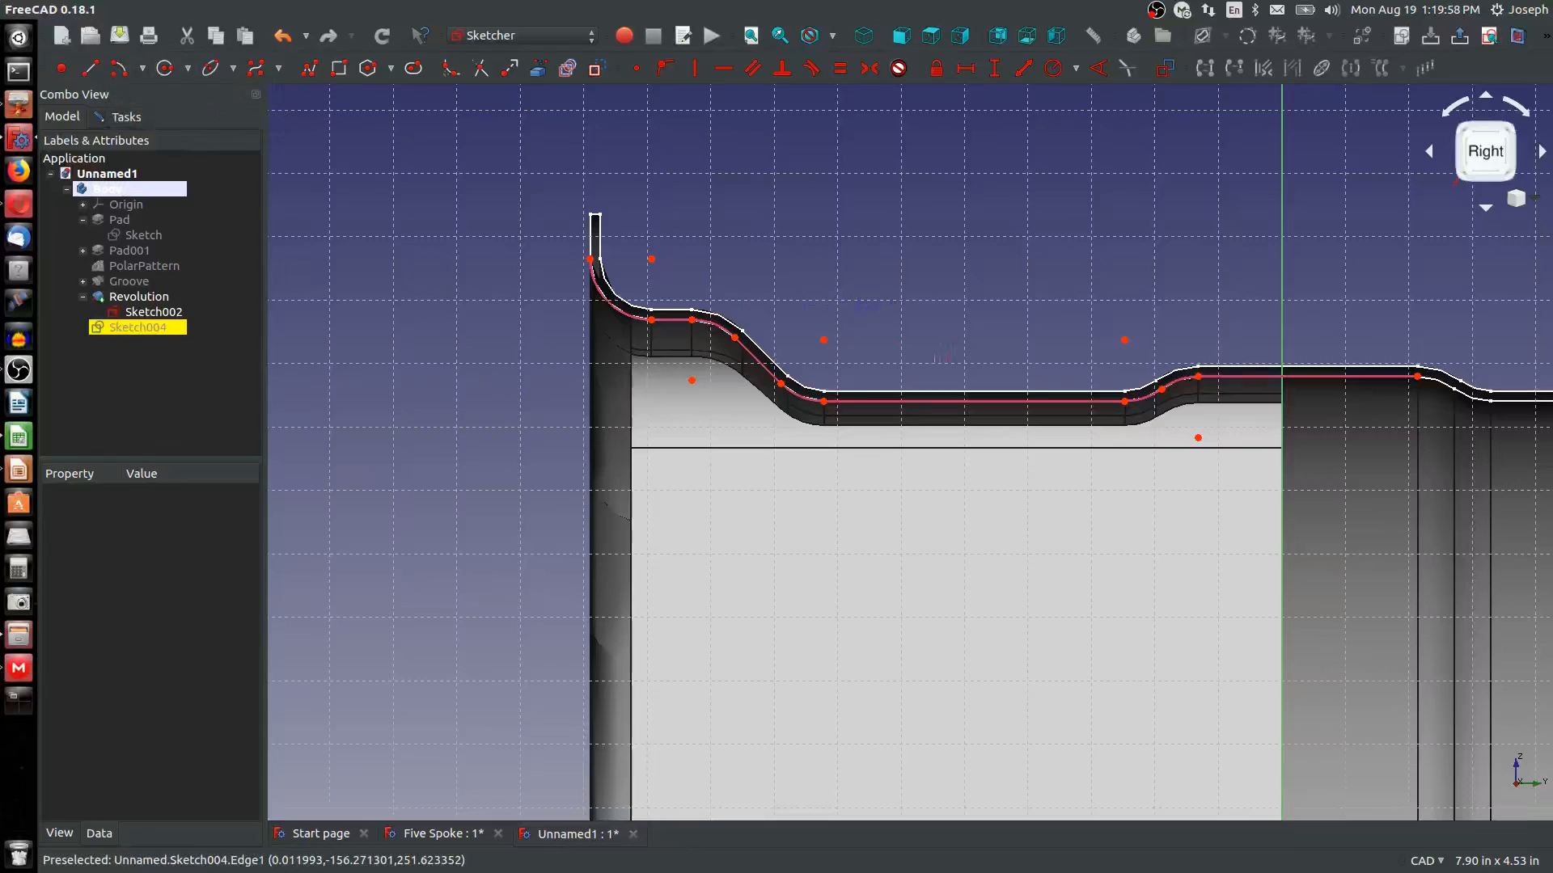
{"action": "left_click", "coordinate": [866, 275]}
{"action": "left_click", "coordinate": [612, 306]}
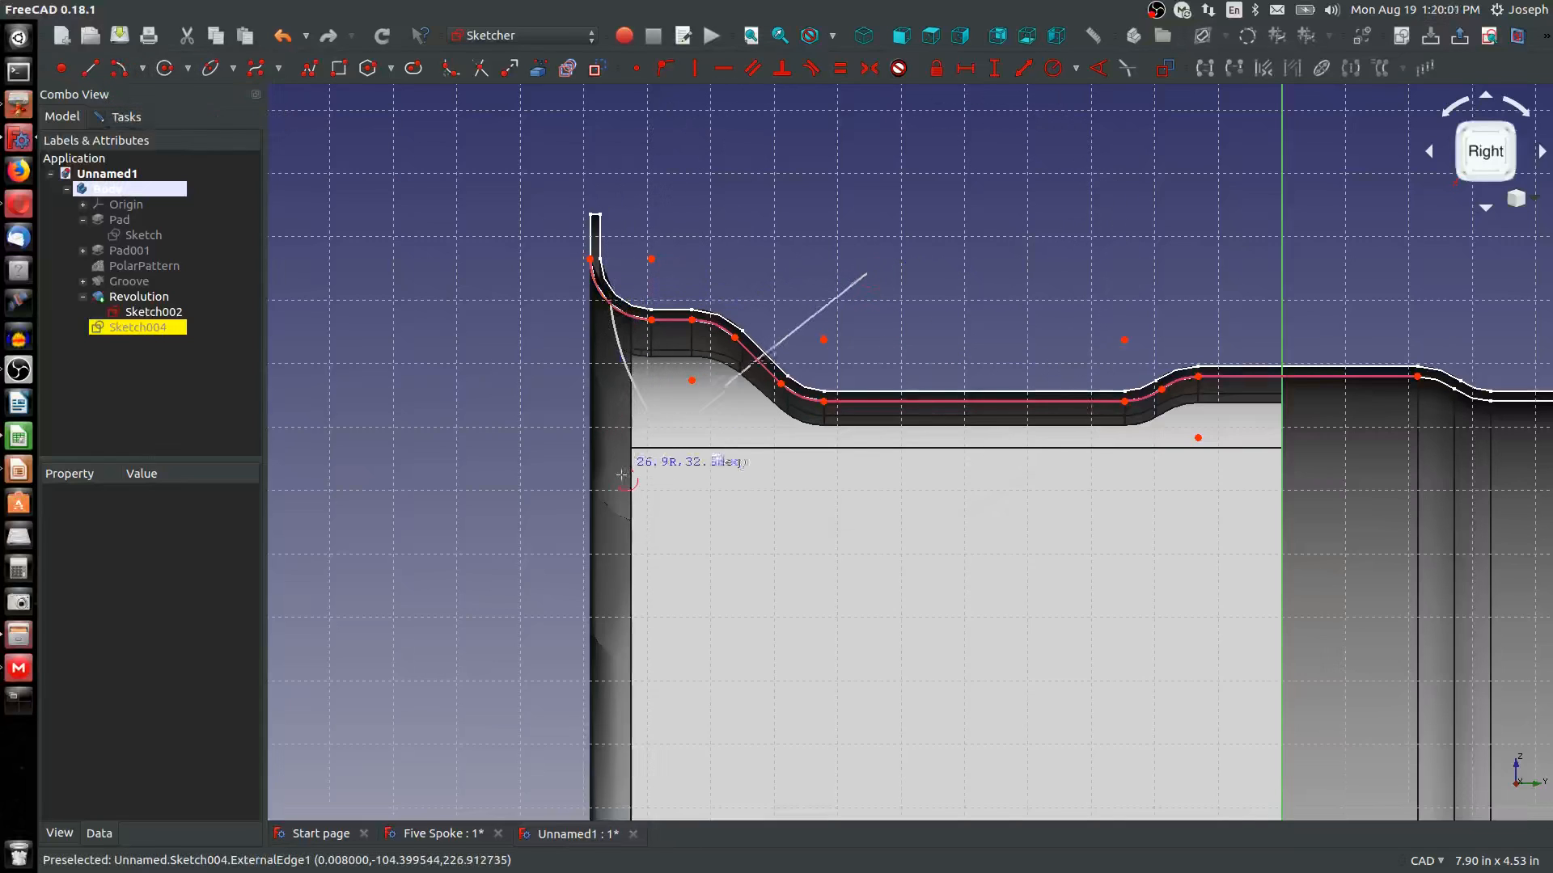
{"action": "left_click", "coordinate": [668, 437]}
Constrain the new arc's start point onto the linked front flange arc and shift the arc's center slightly downward
{"action": "left_click", "coordinate": [612, 306]}
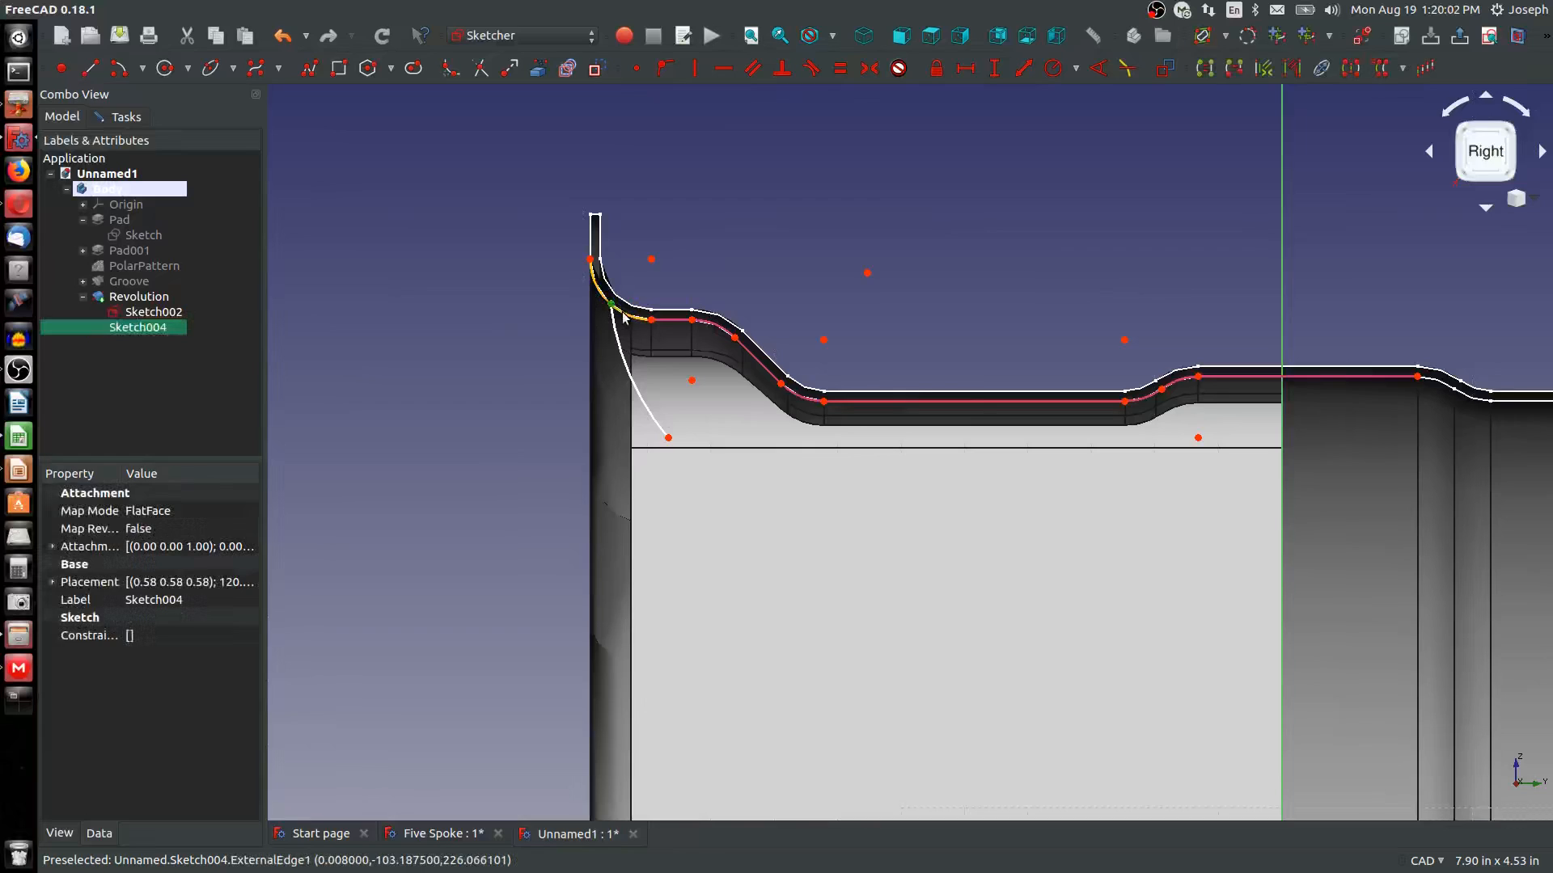
{"action": "left_click", "coordinate": [663, 70]}
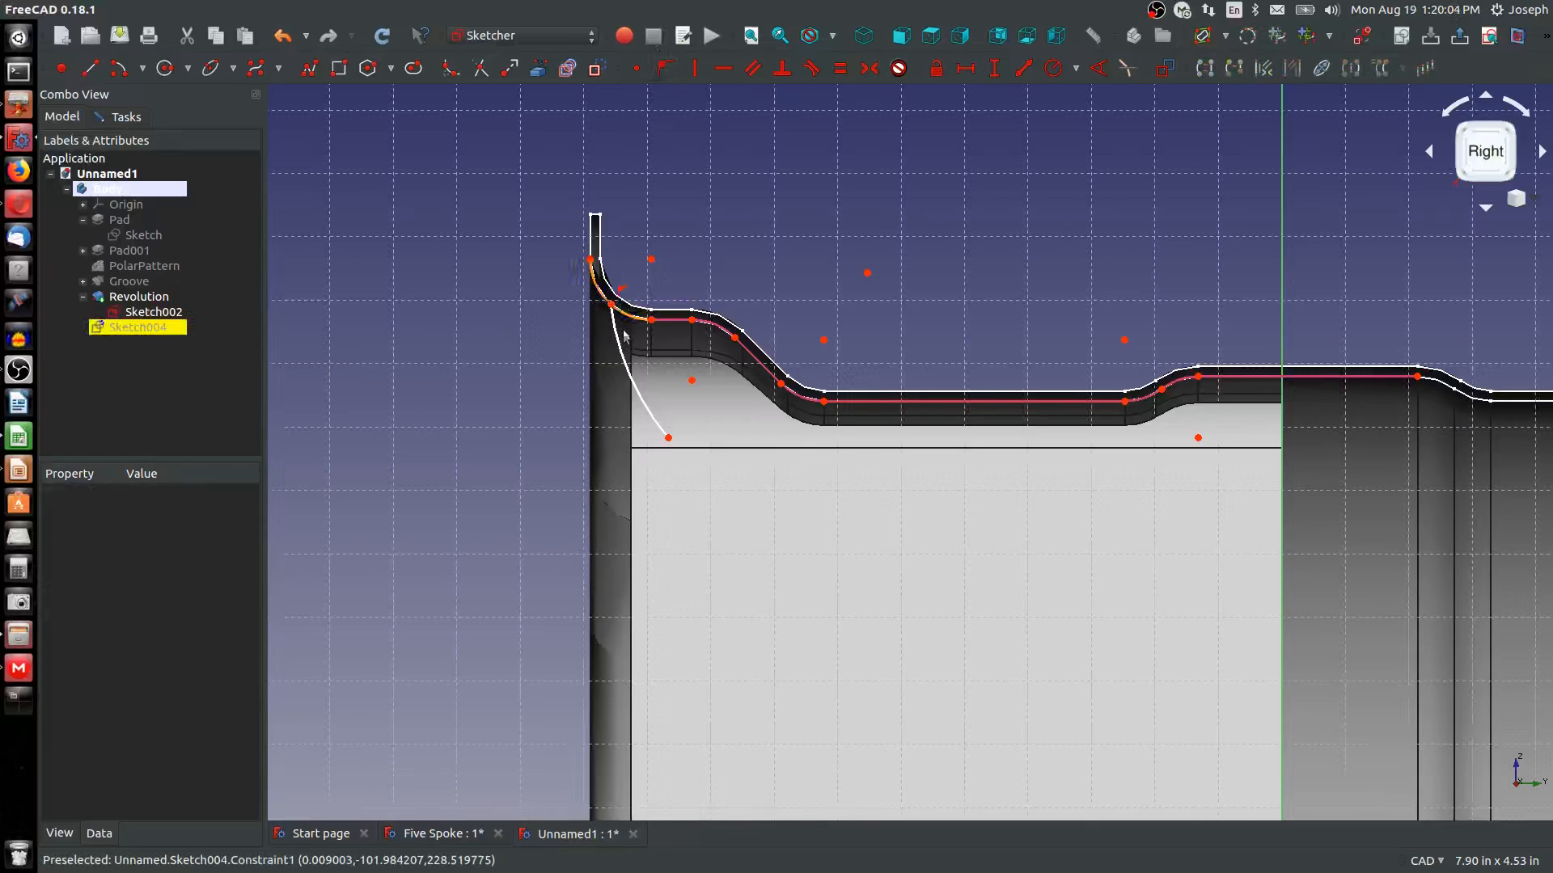
{"action": "left_click", "coordinate": [613, 330]}
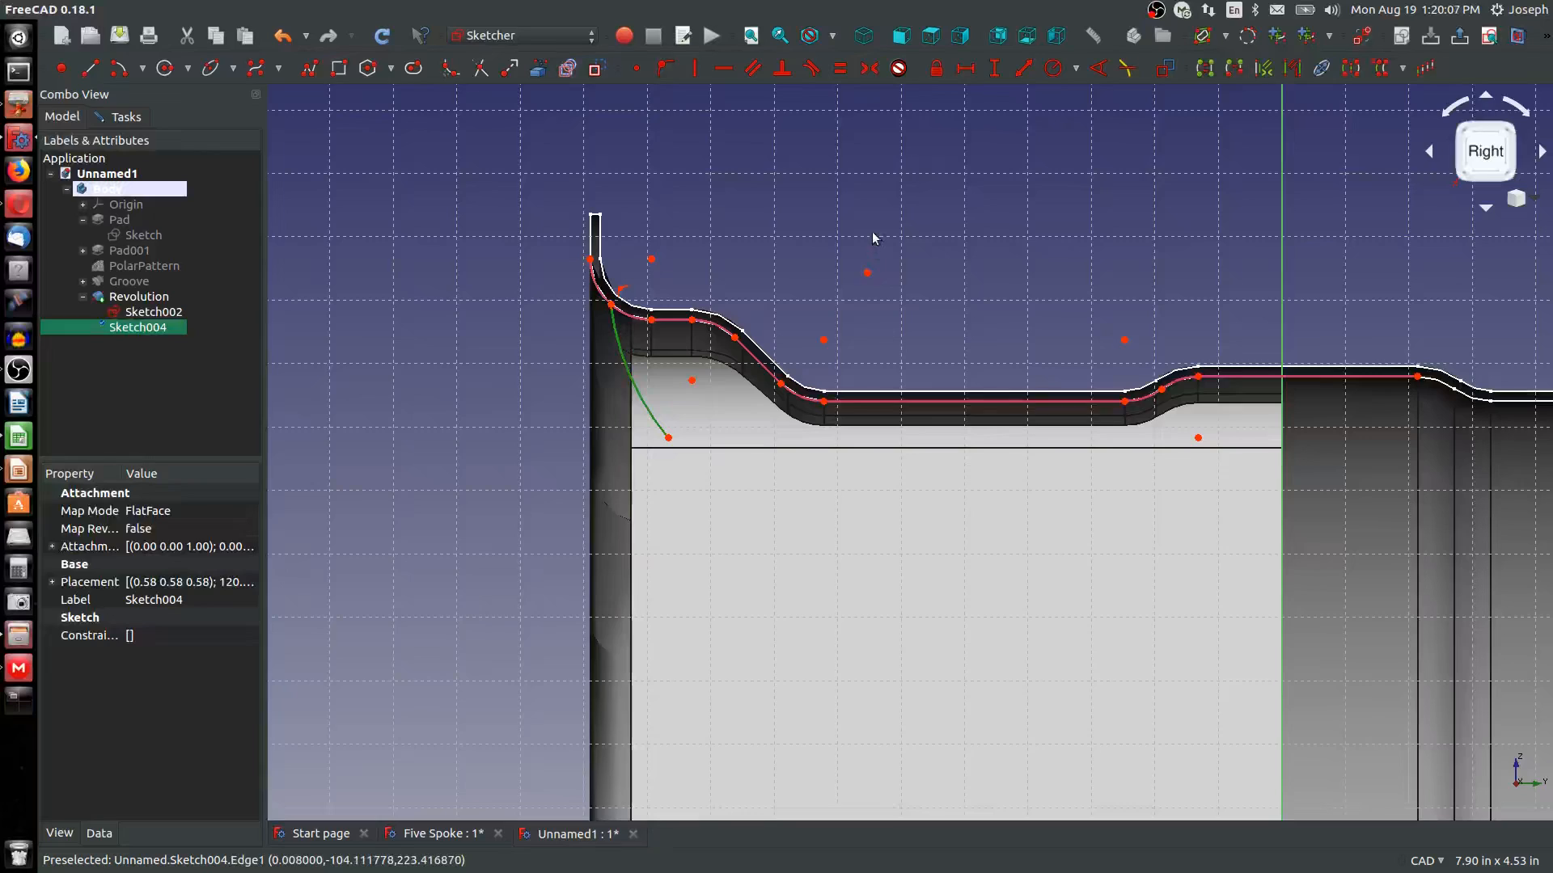
{"action": "left_click_drag", "start_coordinate": [868, 275], "coordinate": [864, 289]}
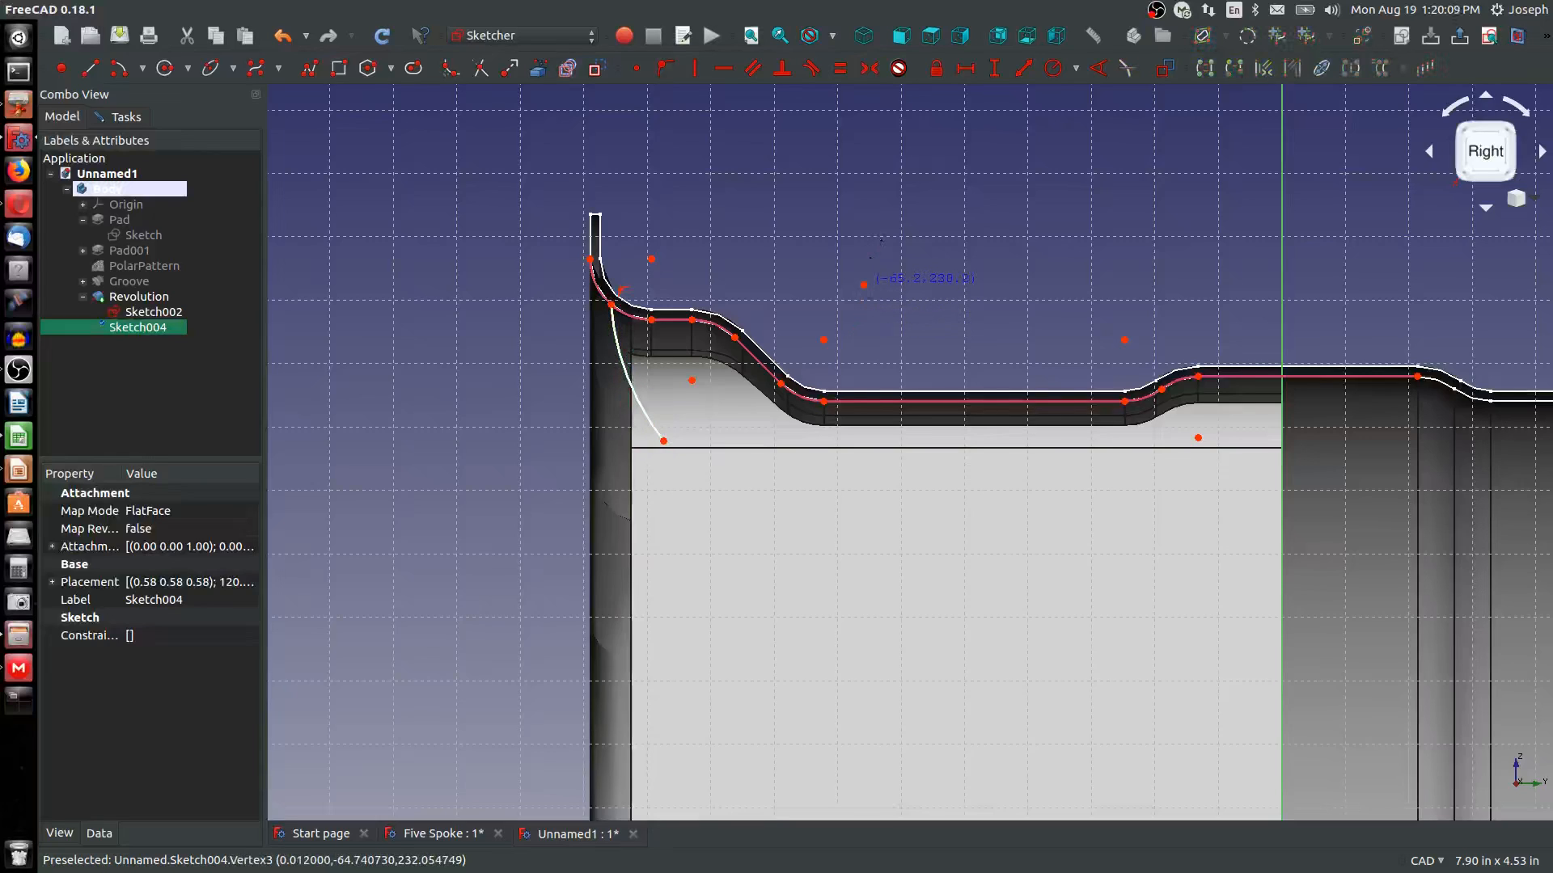
Align the arc's center horizontally with its start point and slide the start point along the flange arc toward the spoke's front face
{"action": "left_click", "coordinate": [864, 287]}
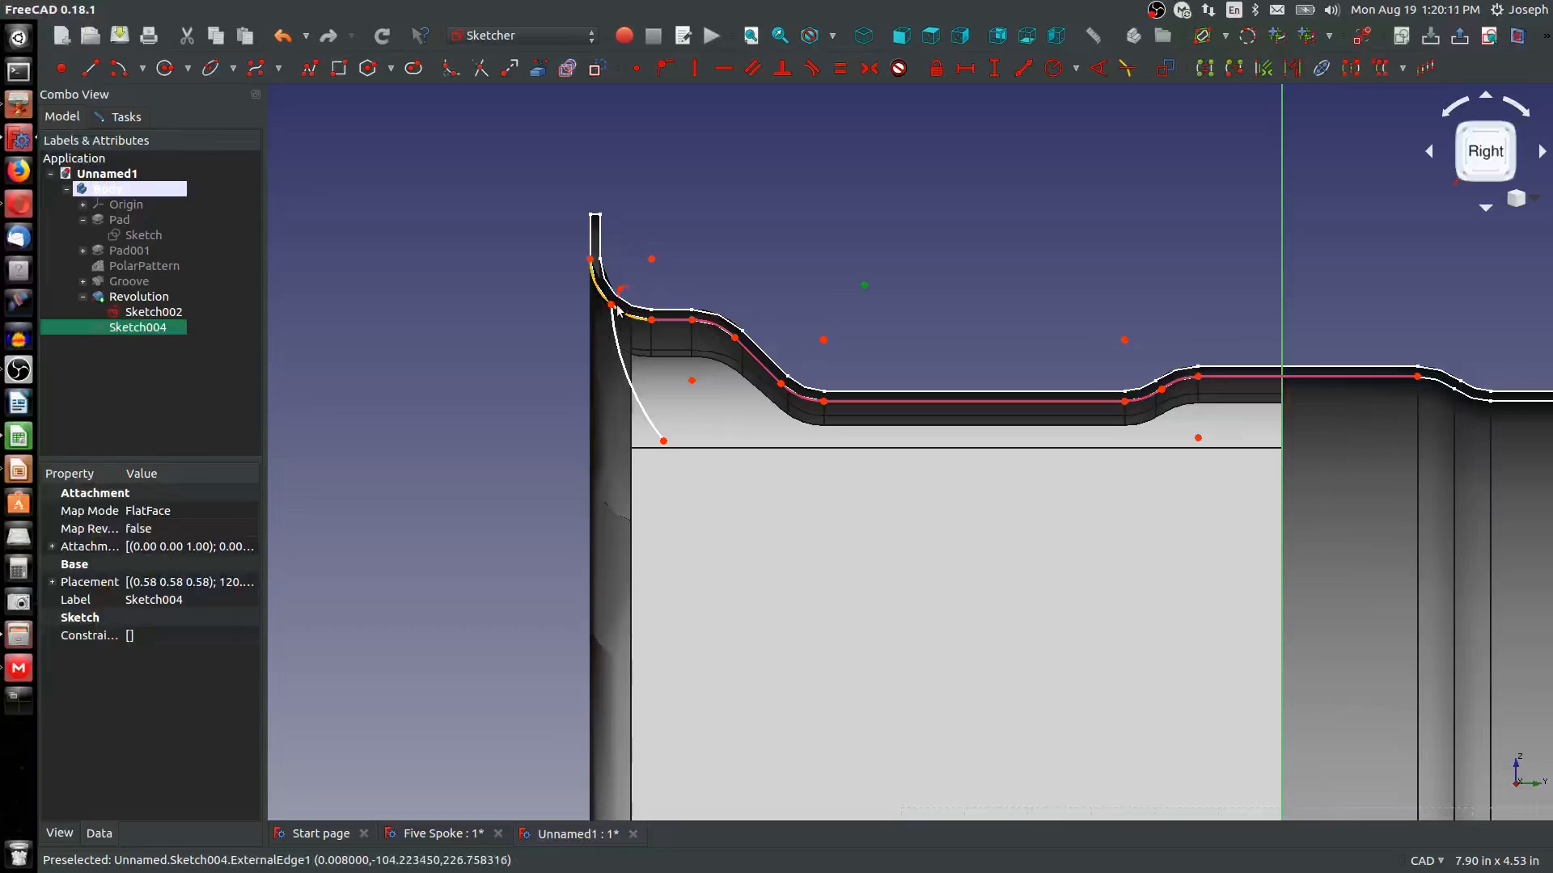
{"action": "left_click_drag", "start_coordinate": [614, 308], "coordinate": [602, 299]}
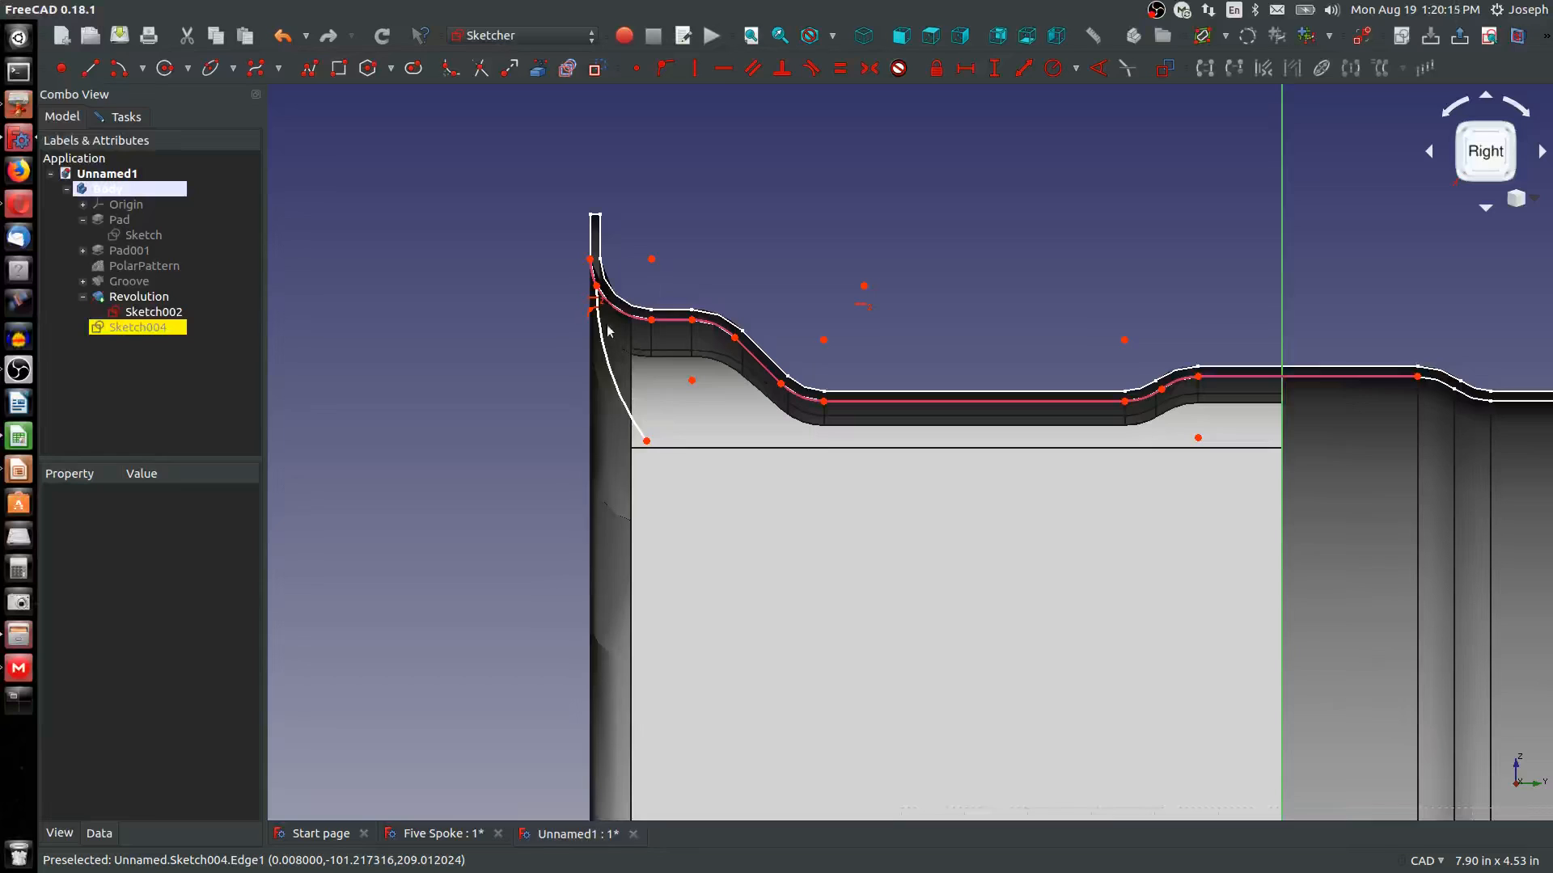
{"action": "left_click_drag", "start_coordinate": [599, 290], "coordinate": [630, 316]}
{"action": "scroll", "coordinate": [645, 410], "scroll_direction": "up", "scroll_amount": 2}
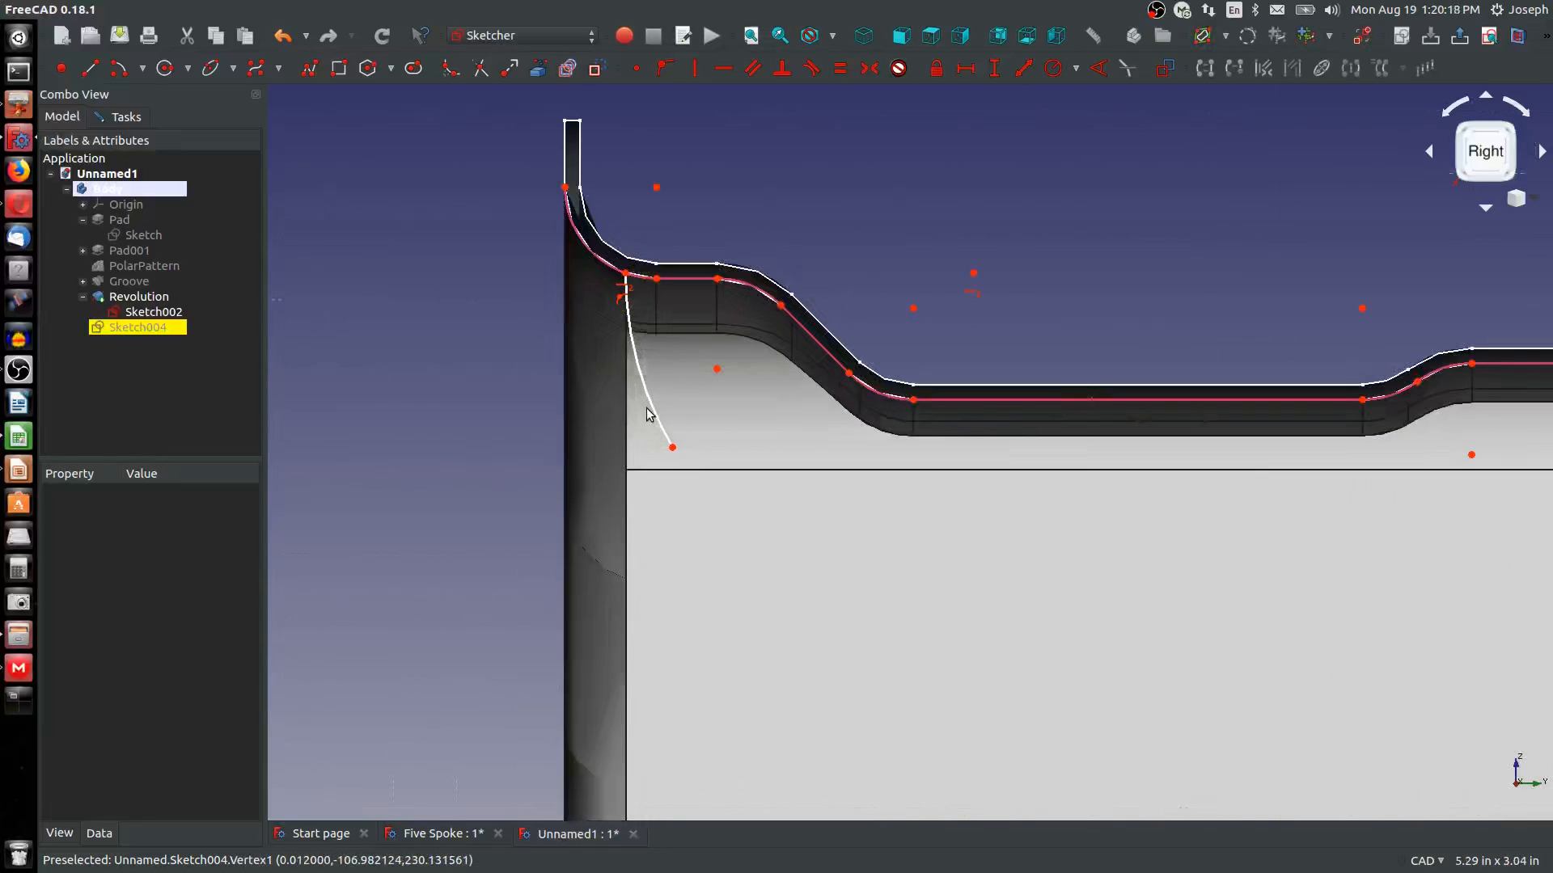
Align the arc's start point vertically with the outer corner of the upper spoke's linked front edge and extend its lower end into the spoke
{"action": "left_click", "coordinate": [510, 68]}
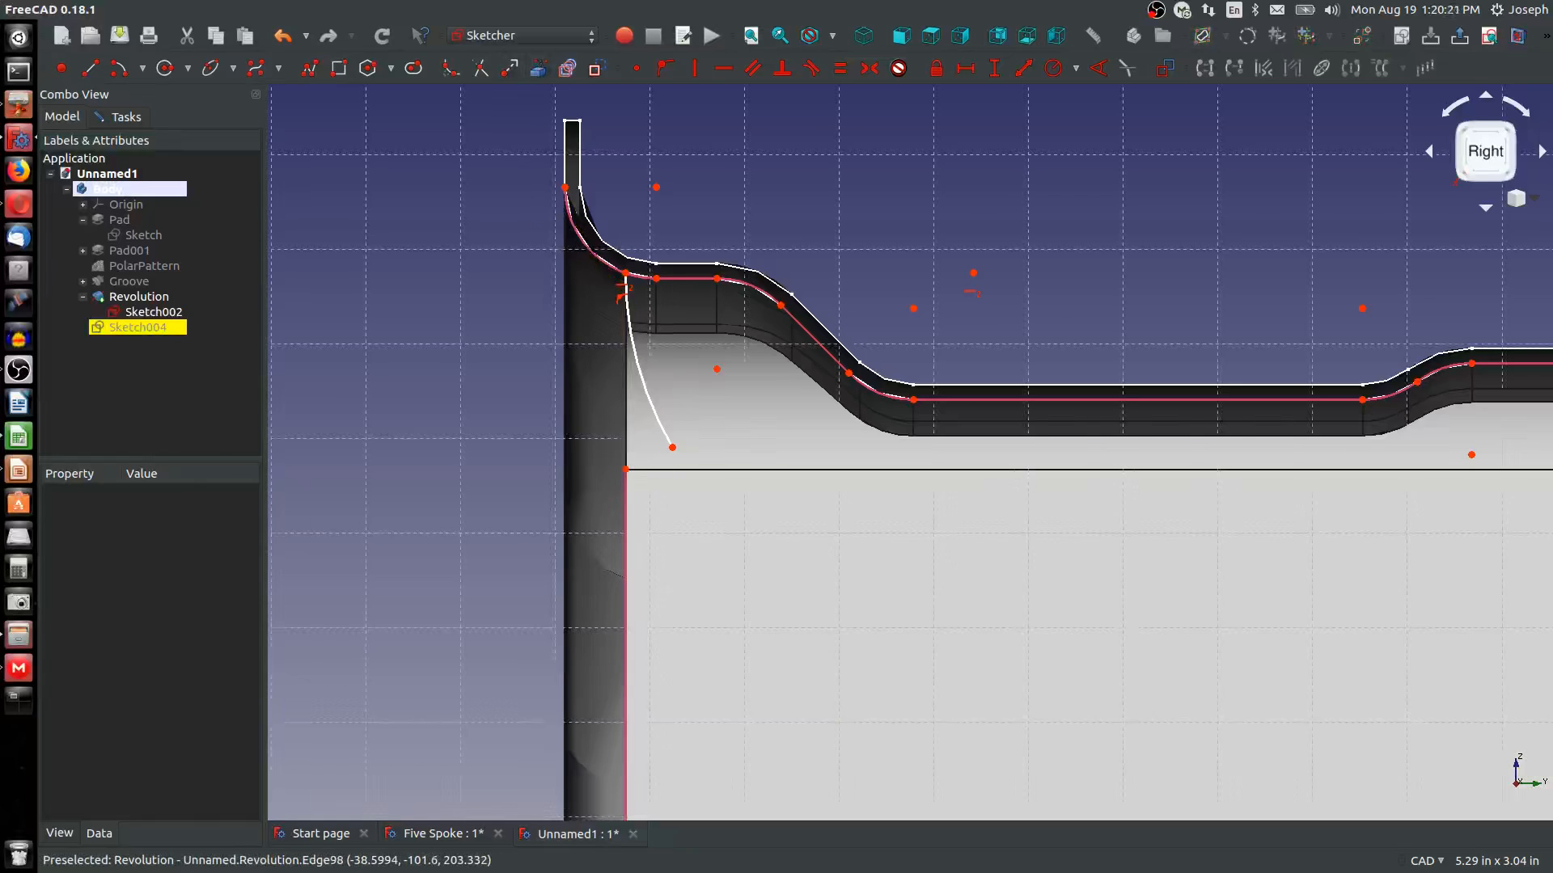
{"action": "left_click", "coordinate": [627, 282]}
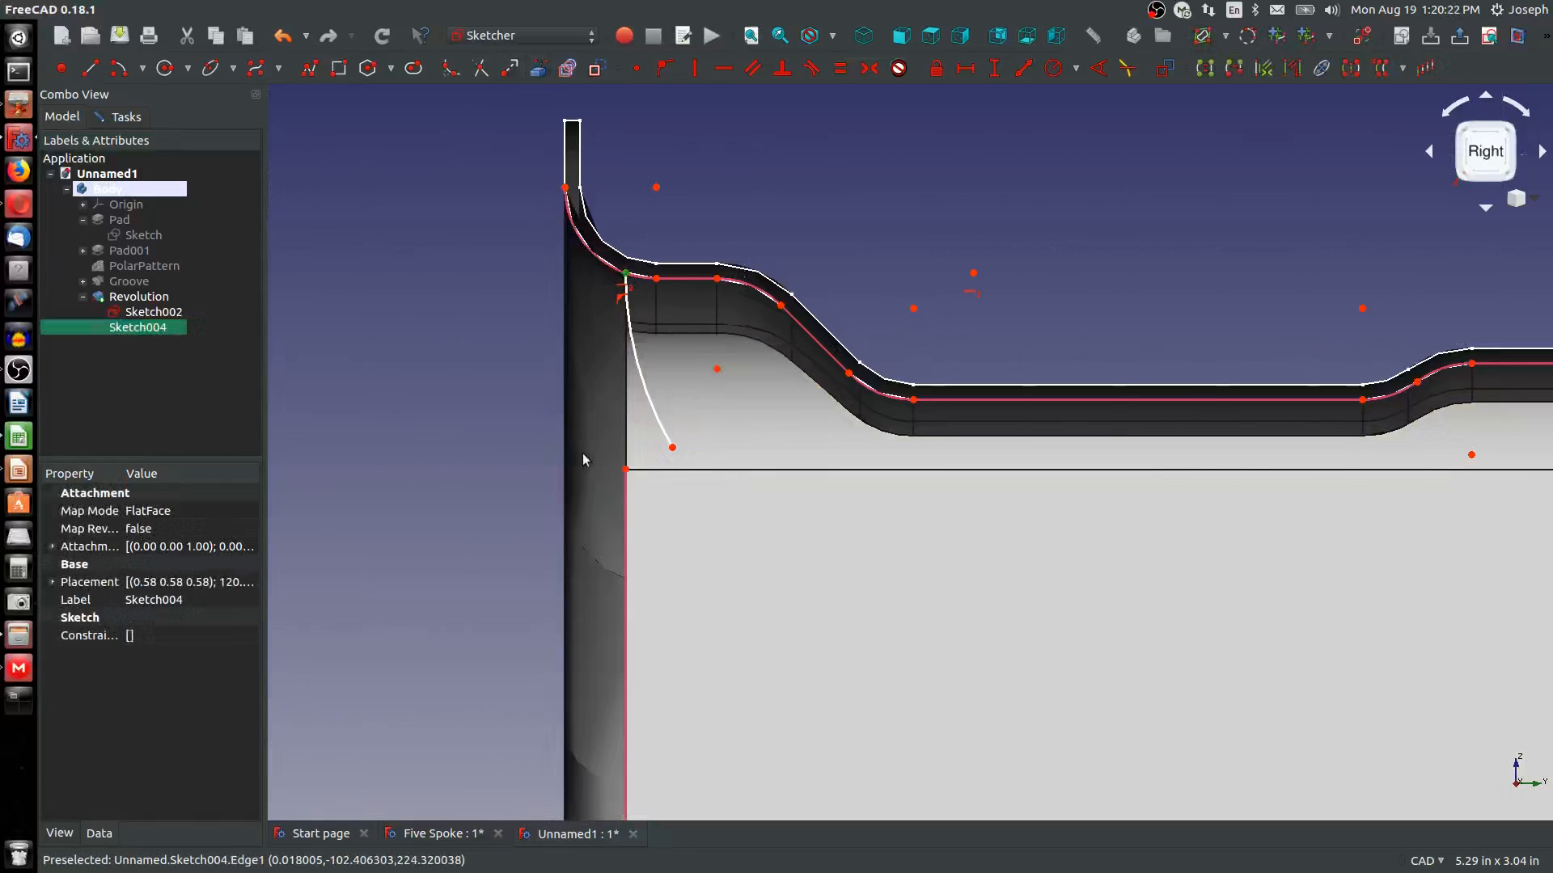
{"action": "left_click", "coordinate": [628, 473]}
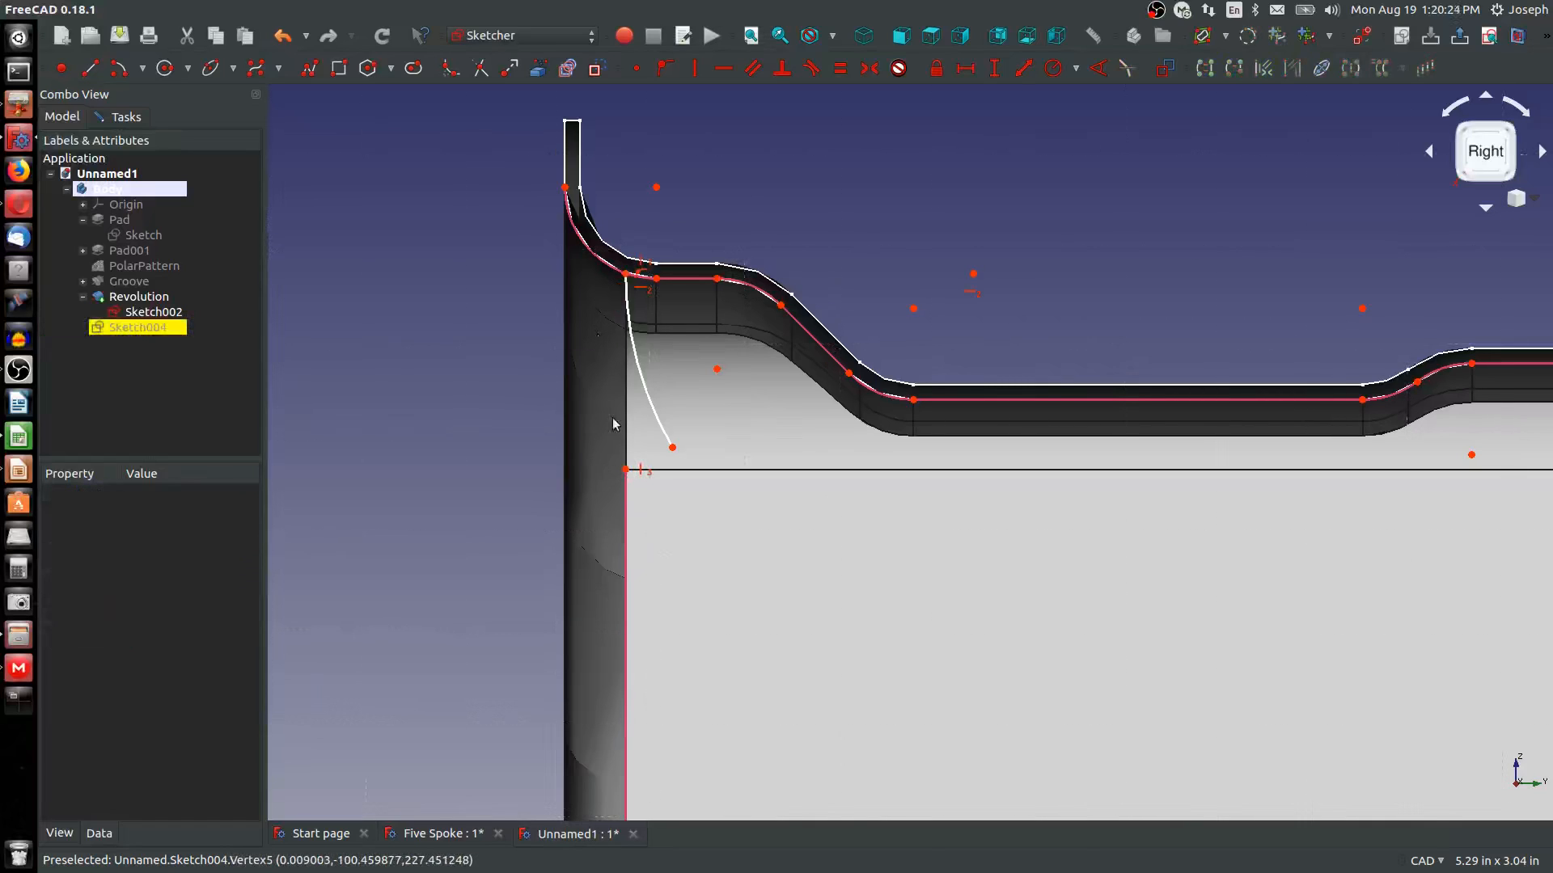
{"action": "left_click", "coordinate": [670, 450]}
{"action": "scroll", "coordinate": [823, 712], "scroll_direction": "down", "scroll_amount": 8}
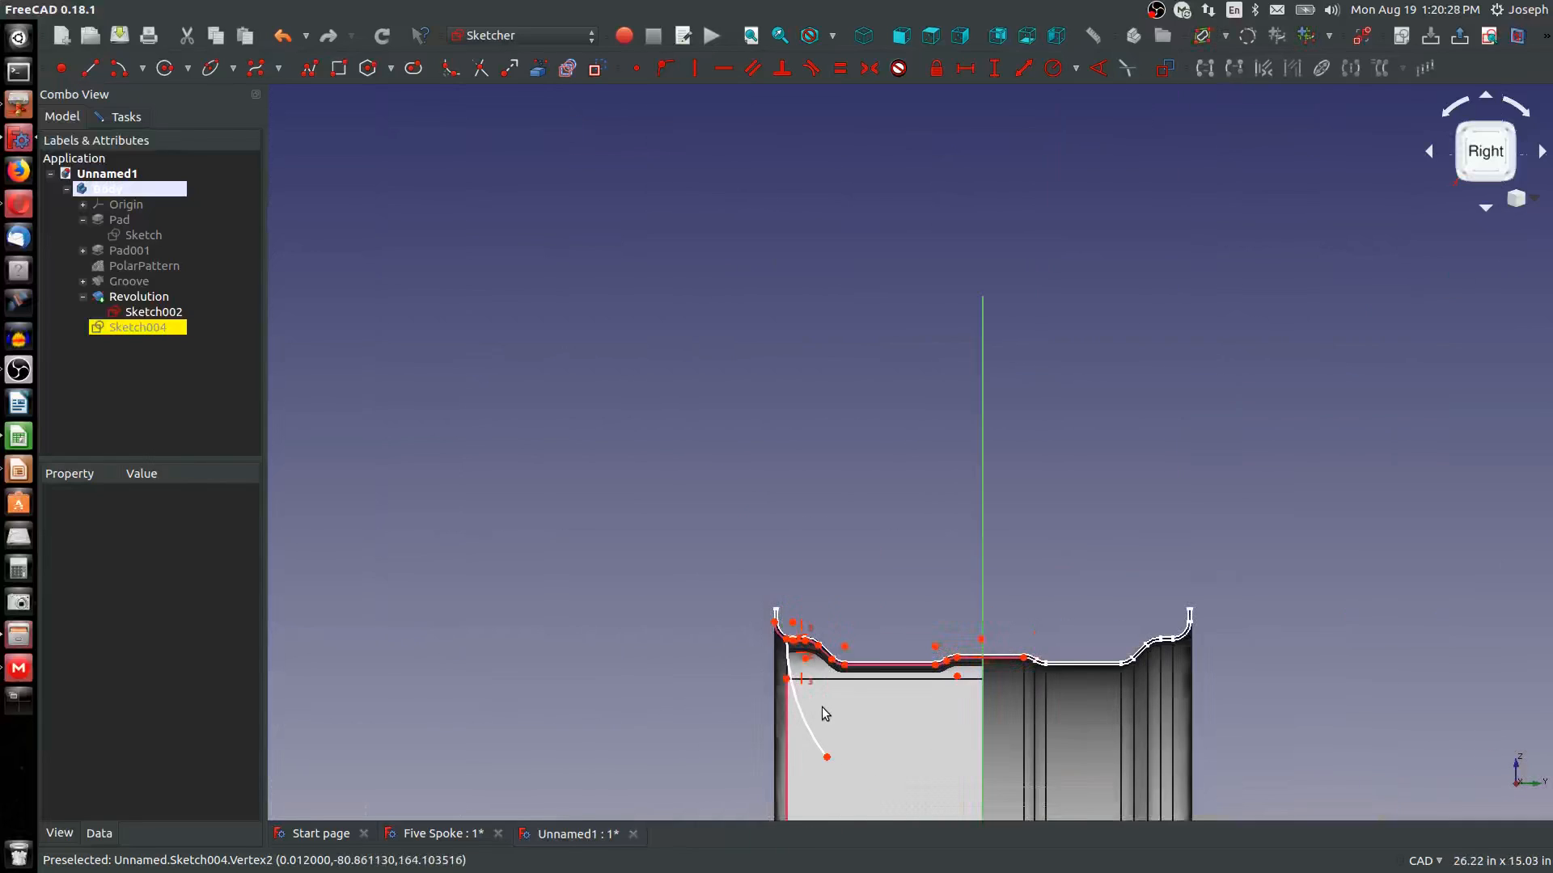
Link the recessed hub face as external geometry in the spoke-front sketch
{"action": "middle_click_drag", "start_coordinate": [823, 708], "coordinate": [801, 321]}
{"action": "middle_click_drag", "start_coordinate": [888, 575], "coordinate": [899, 551]}
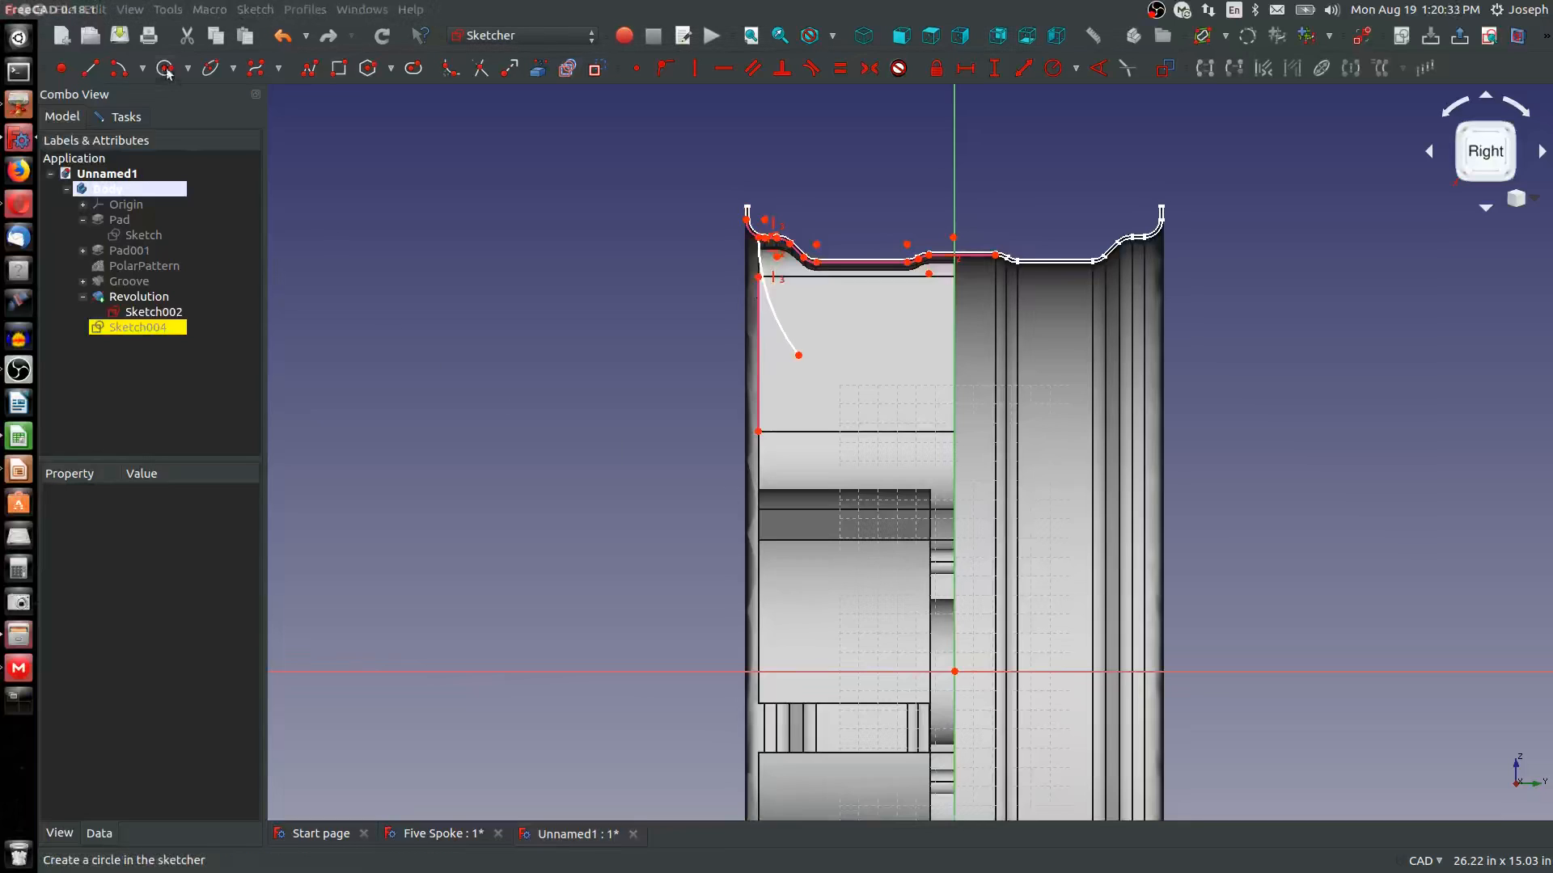
{"action": "left_click", "coordinate": [539, 70]}
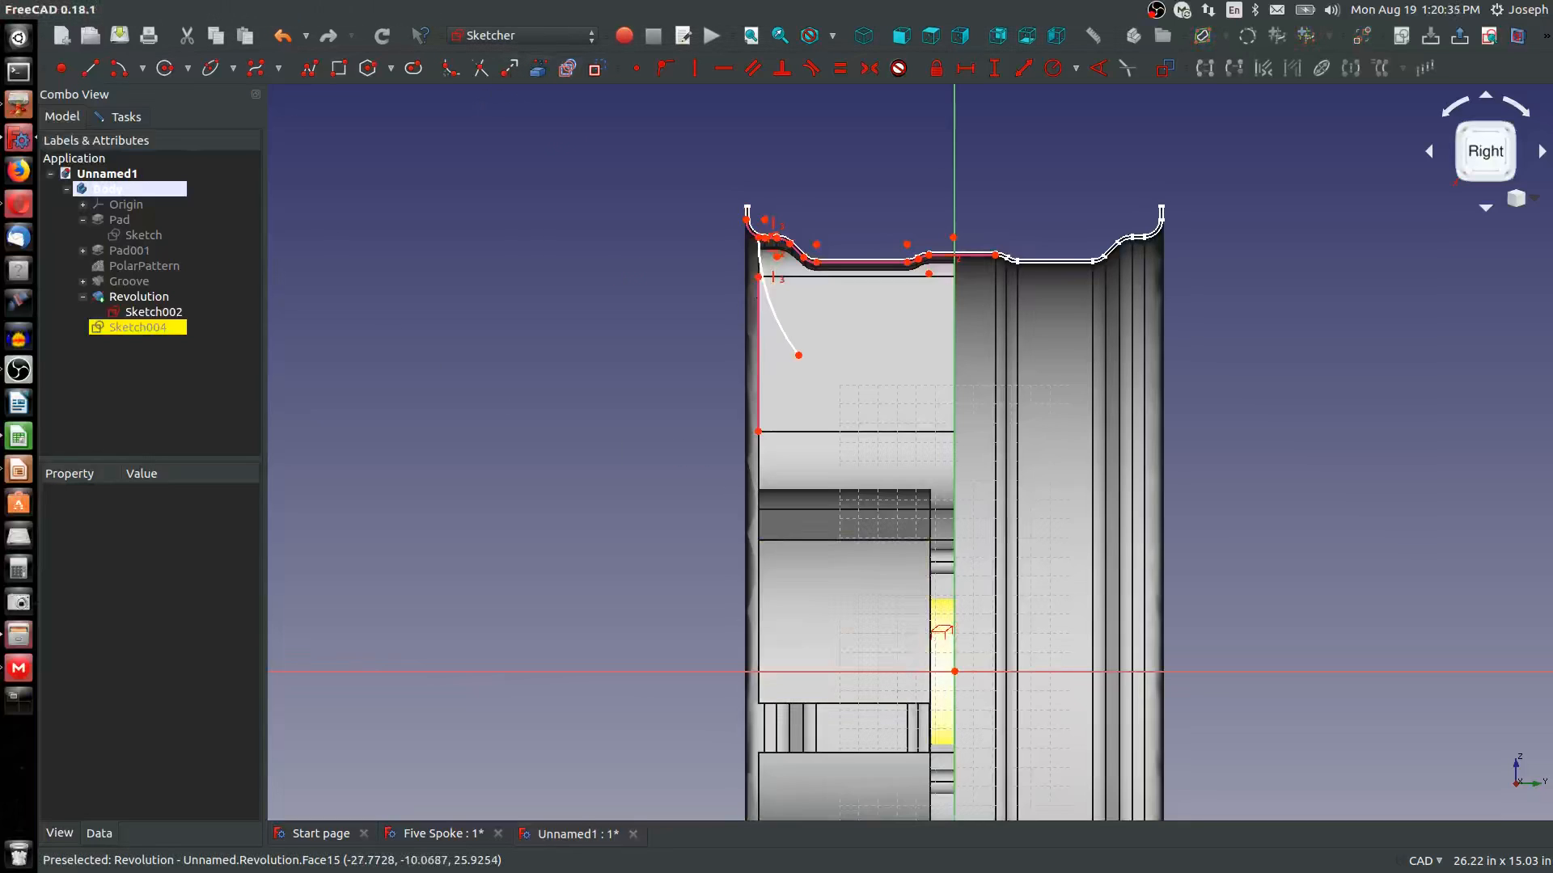
{"action": "scroll", "coordinate": [918, 602], "scroll_direction": "up", "scroll_amount": 4}
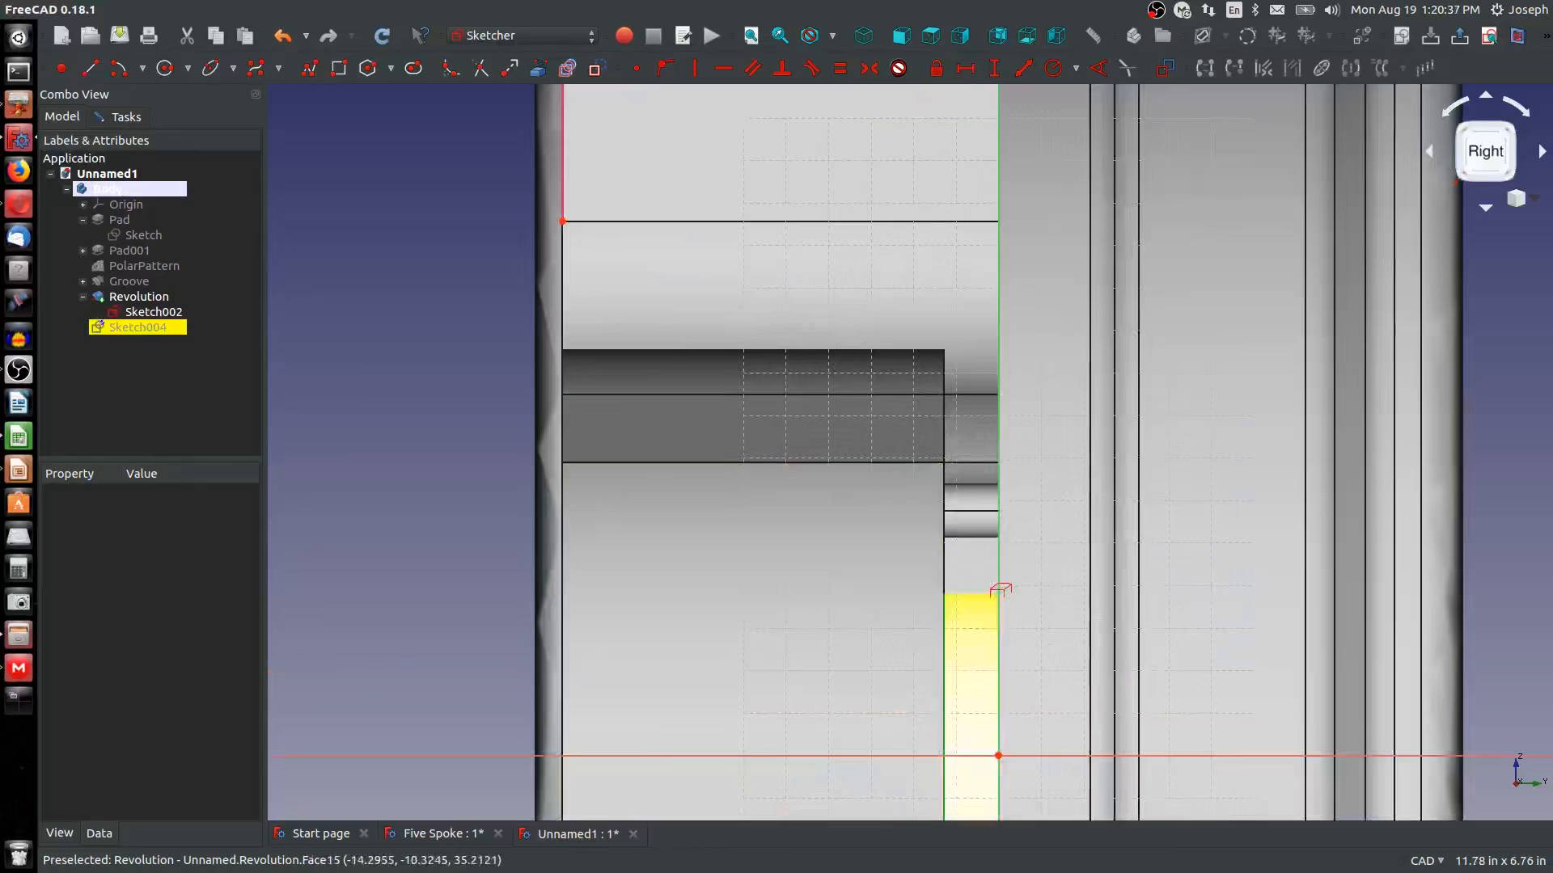
{"action": "left_click", "coordinate": [943, 511]}
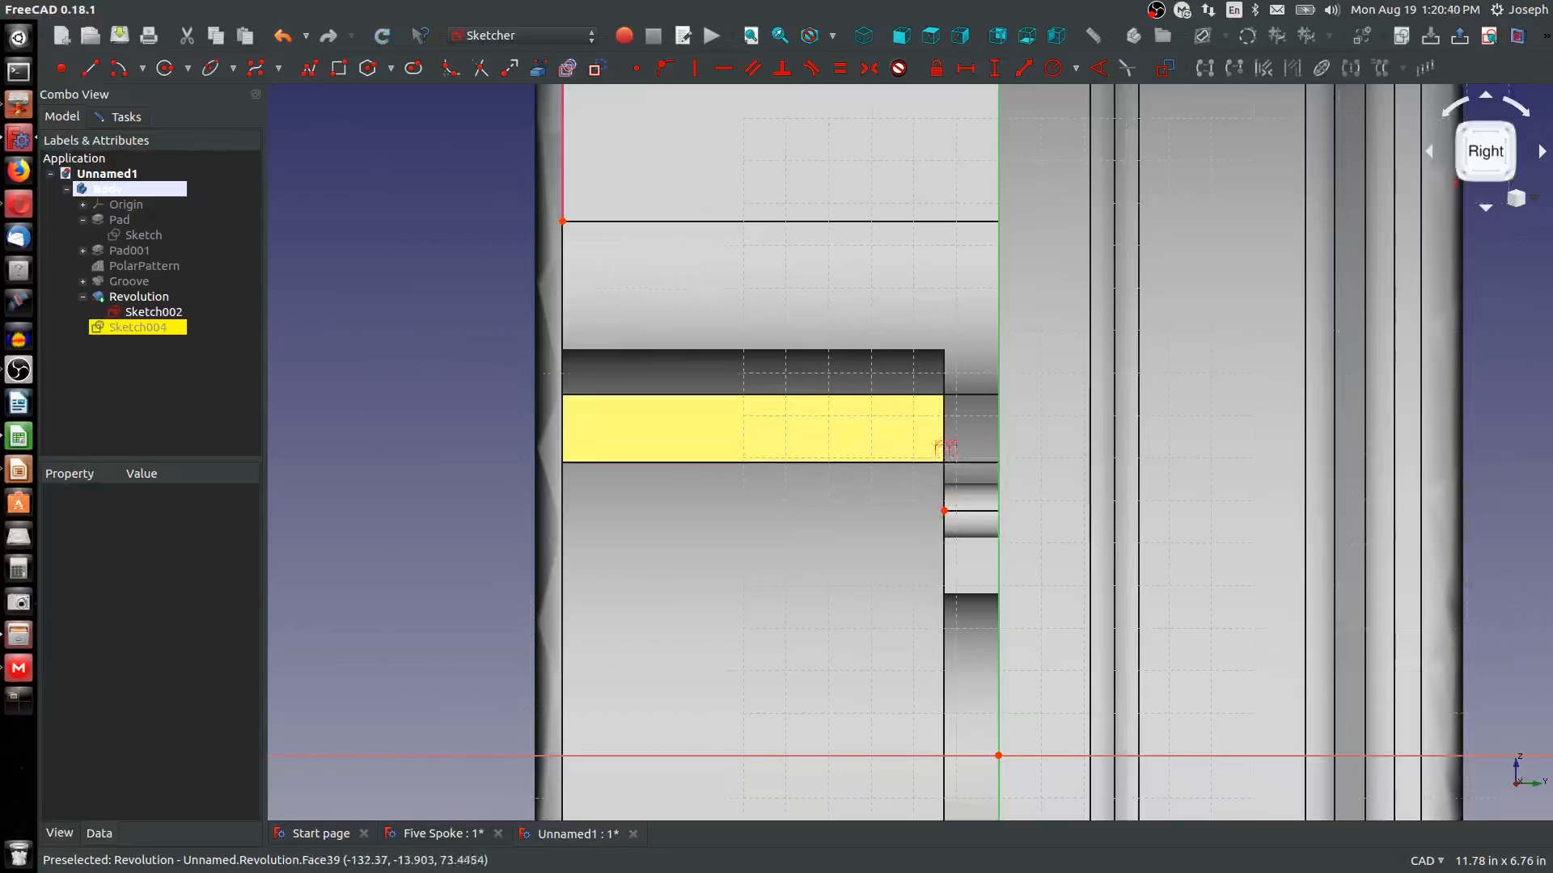
{"action": "mouse_move", "coordinate": [908, 472]}
{"action": "middle_mouse_down"}
{"action": "mouse_move", "coordinate": [1002, 454]}
{"action": "mouse_move", "coordinate": [1064, 482]}
{"action": "mouse_move", "coordinate": [938, 364]}
{"action": "mouse_move", "coordinate": [791, 412]}
{"action": "mouse_move", "coordinate": [792, 446]}
{"action": "middle_mouse_up"}
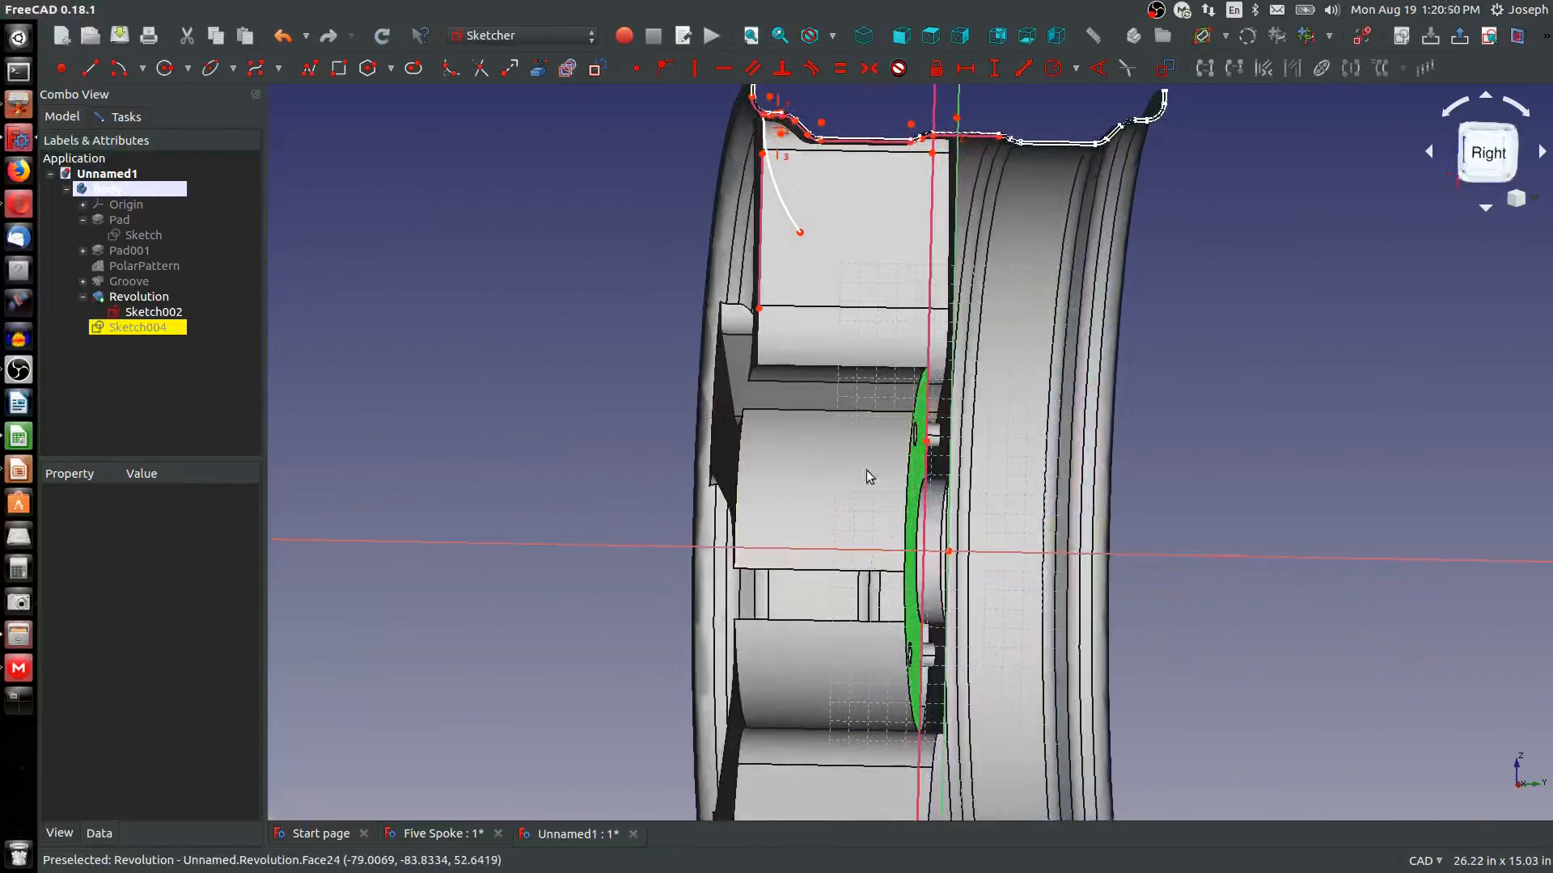
Draw a small center-and-endpoints arc curving down onto the linked hub face line and make it tangent to that line
{"action": "key", "text": "a"}
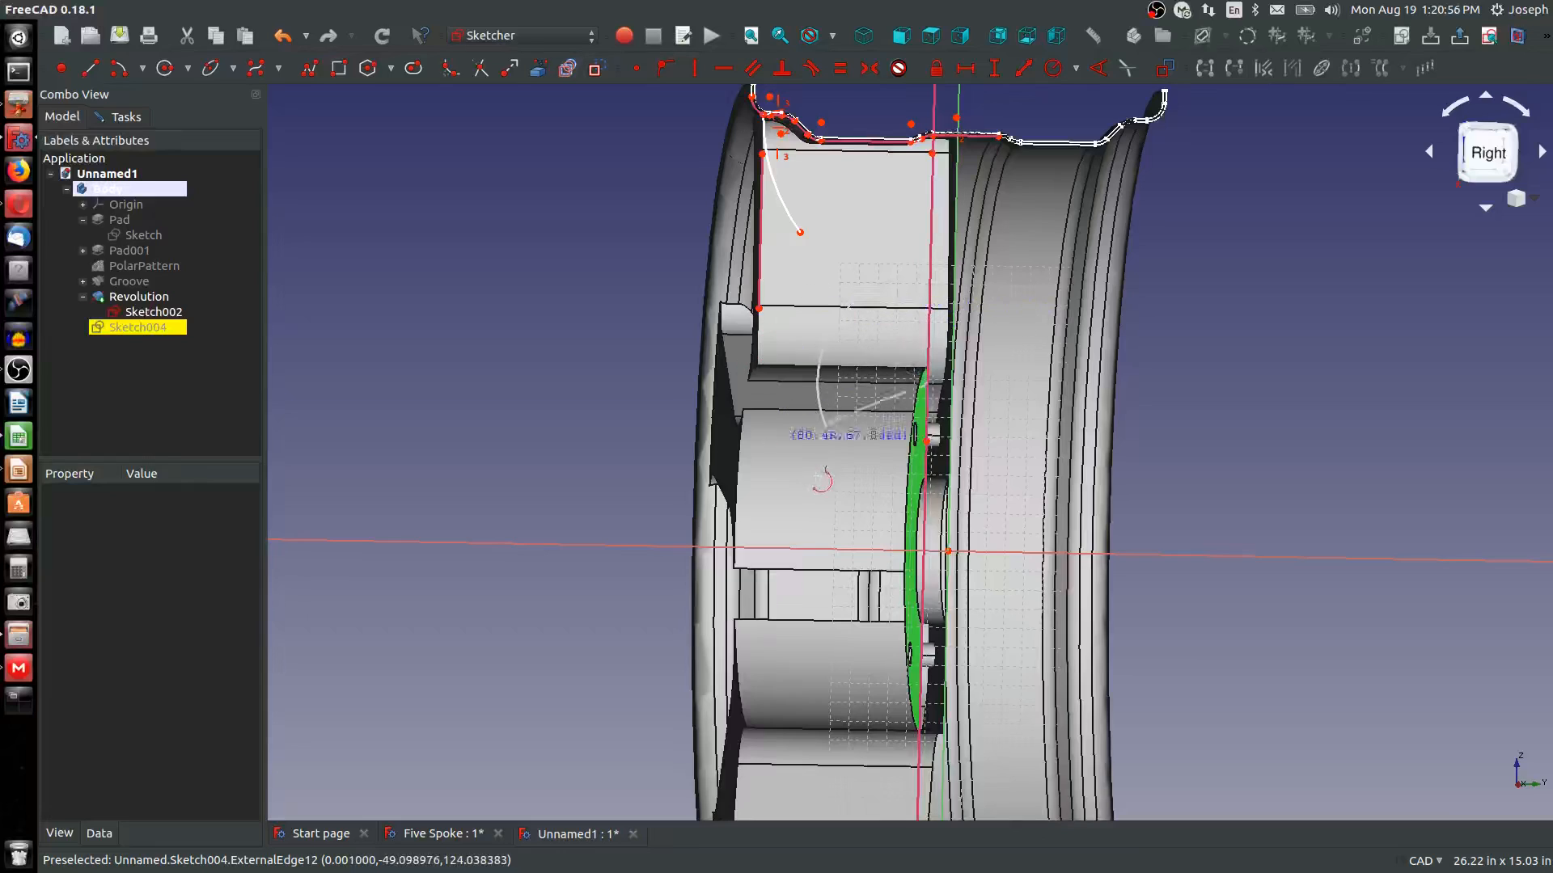
{"action": "left_click", "coordinate": [143, 68]}
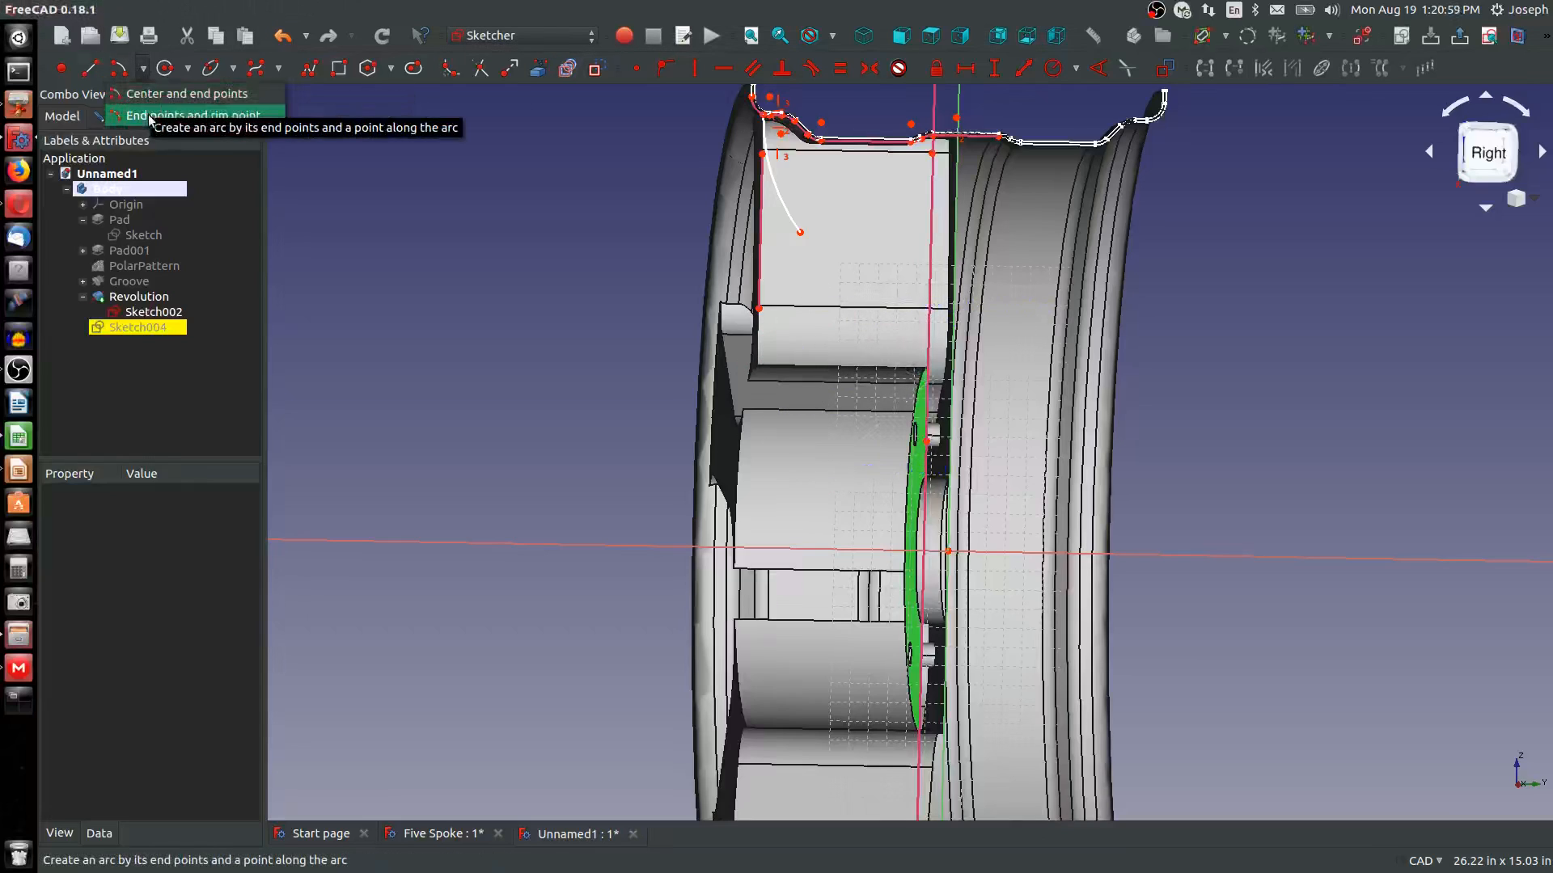
{"action": "left_click", "coordinate": [148, 113]}
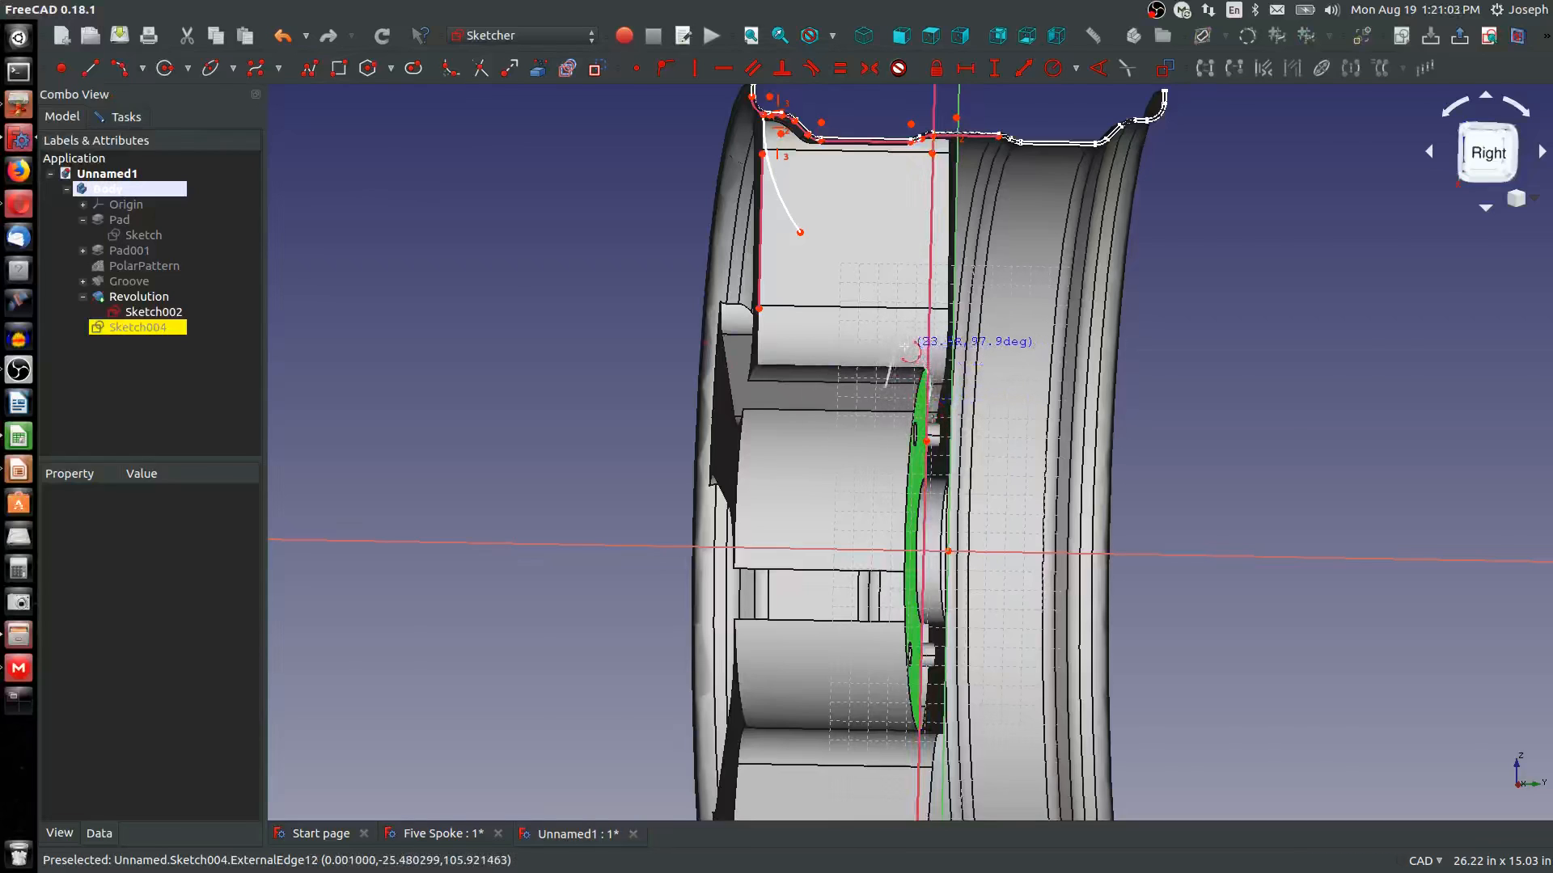
{"action": "left_click", "coordinate": [896, 345]}
{"action": "left_click", "coordinate": [932, 385]}
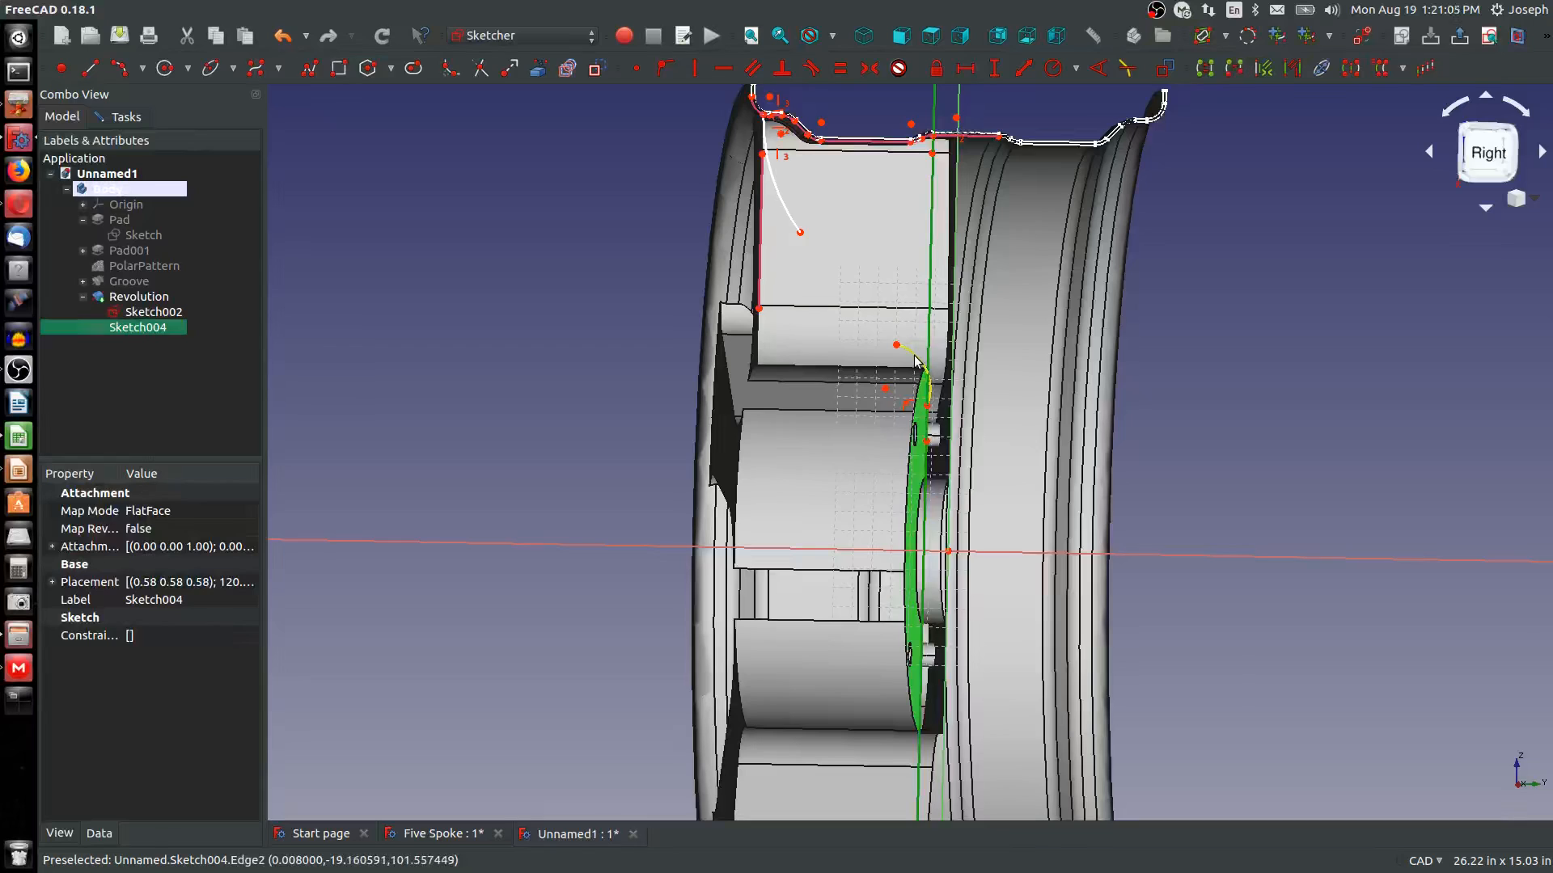
{"action": "key", "text": "Escape"}
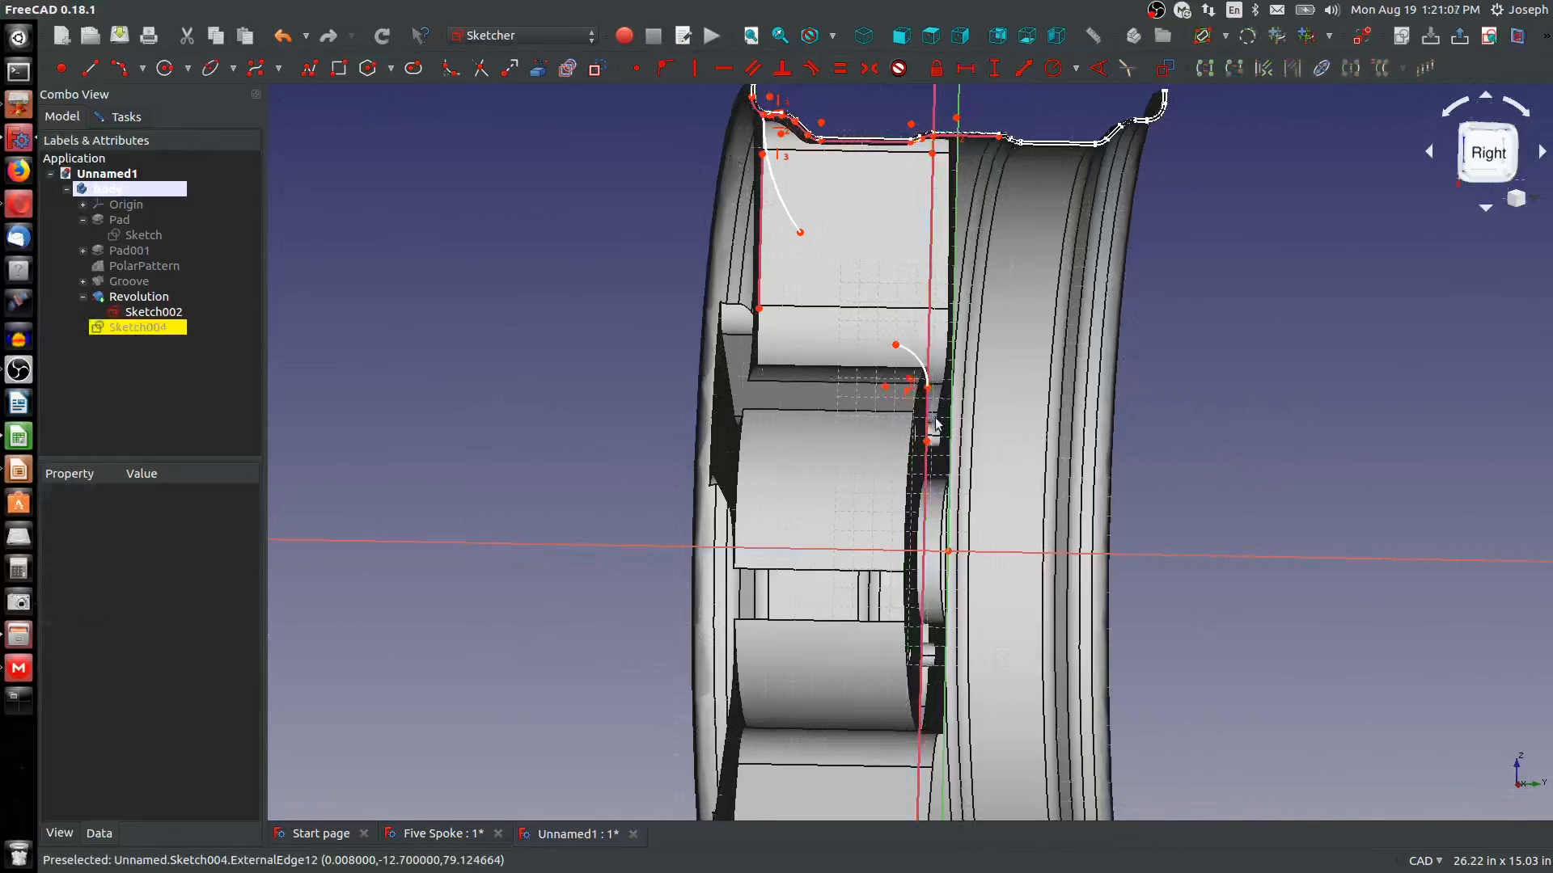
Constrain the vertical distance from the small arc's end on the hub face line to the origin to 3.75 in
{"action": "scroll", "coordinate": [930, 388], "scroll_direction": "up", "scroll_amount": 6}
{"action": "key", "text": "q"}
{"action": "key", "text": "p"}
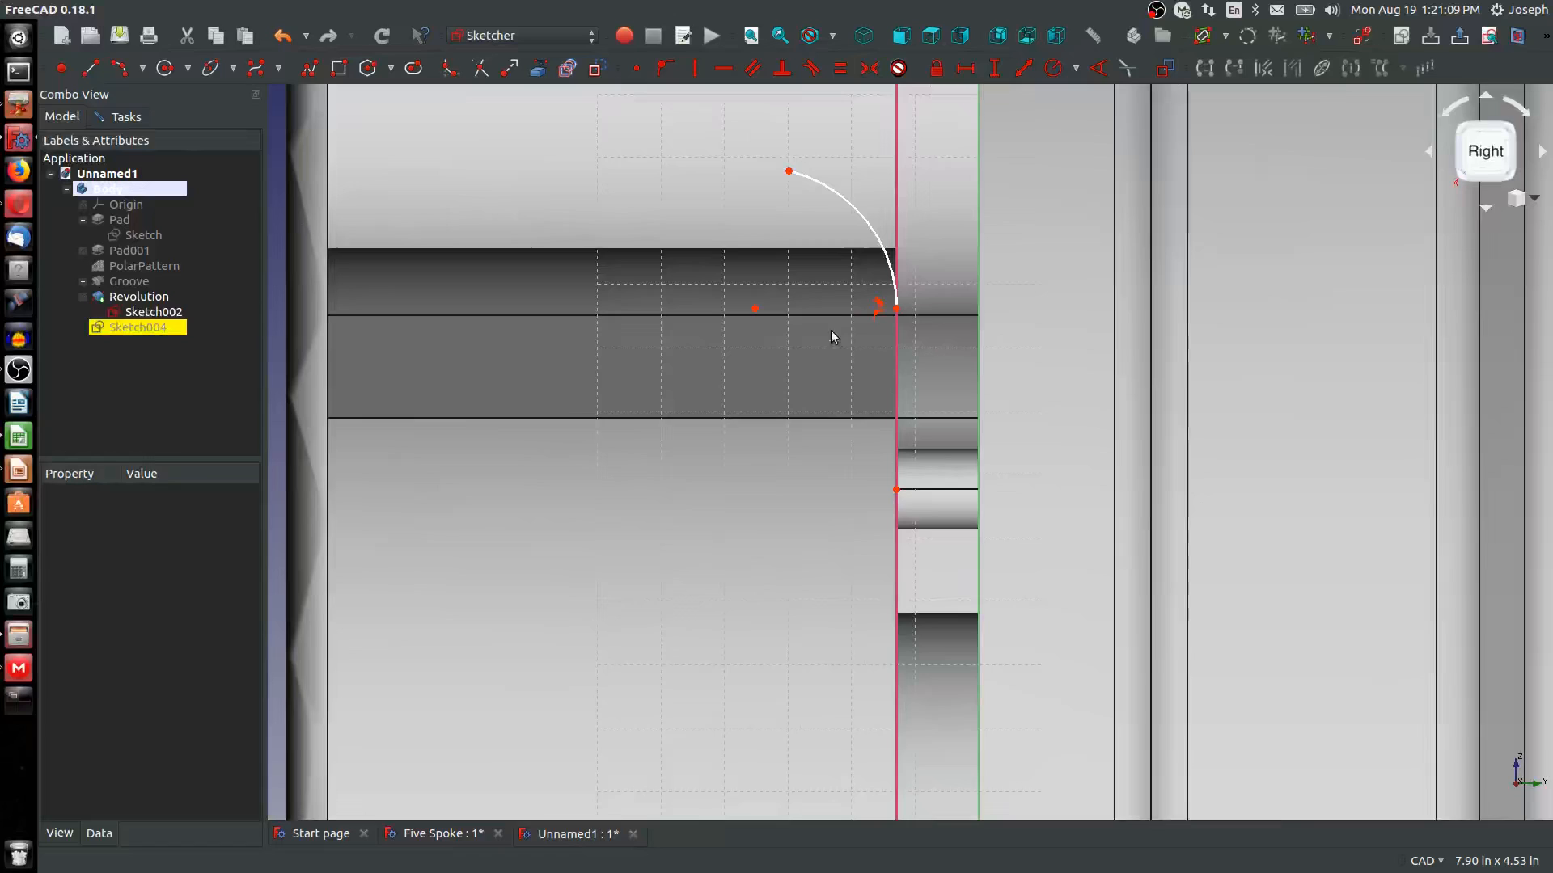
{"action": "scroll", "coordinate": [872, 284], "scroll_direction": "down", "scroll_amount": 3}
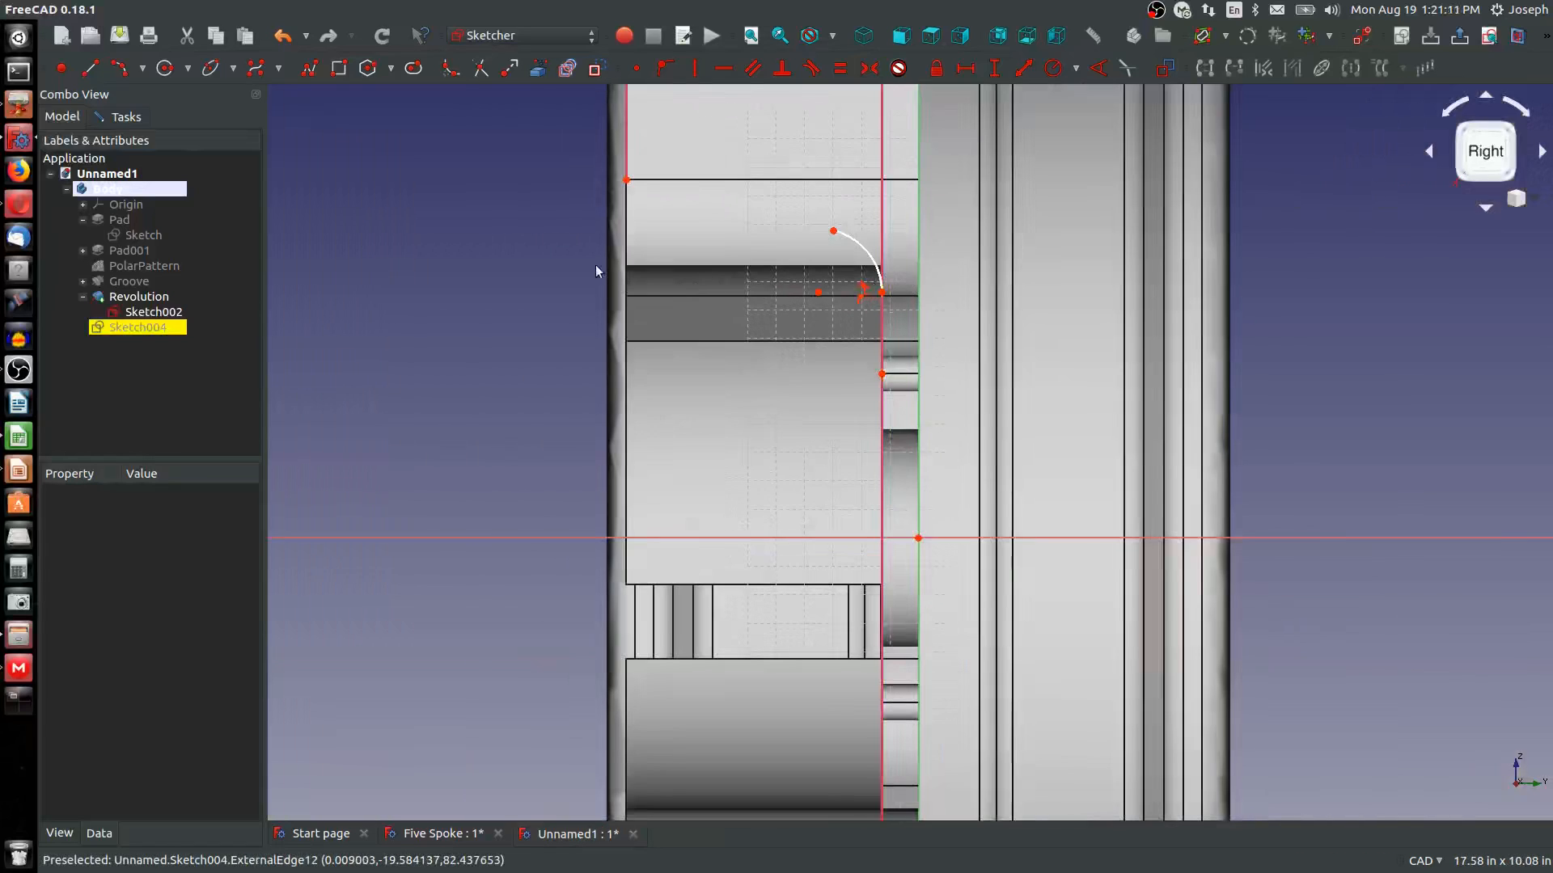
{"action": "key", "text": "shift+h"}
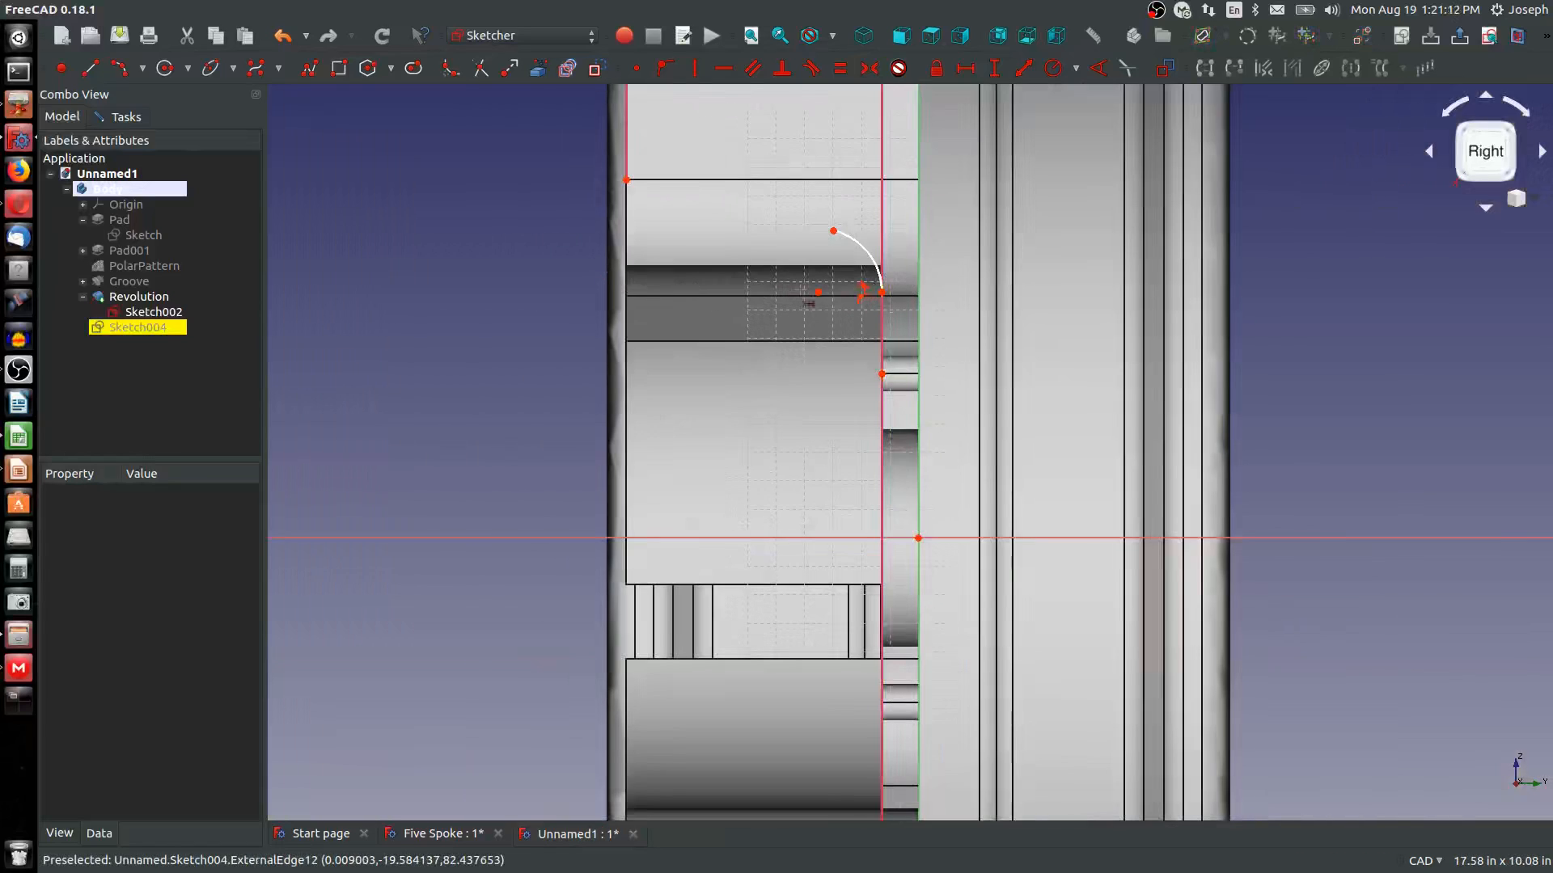
{"action": "left_click", "coordinate": [881, 293]}
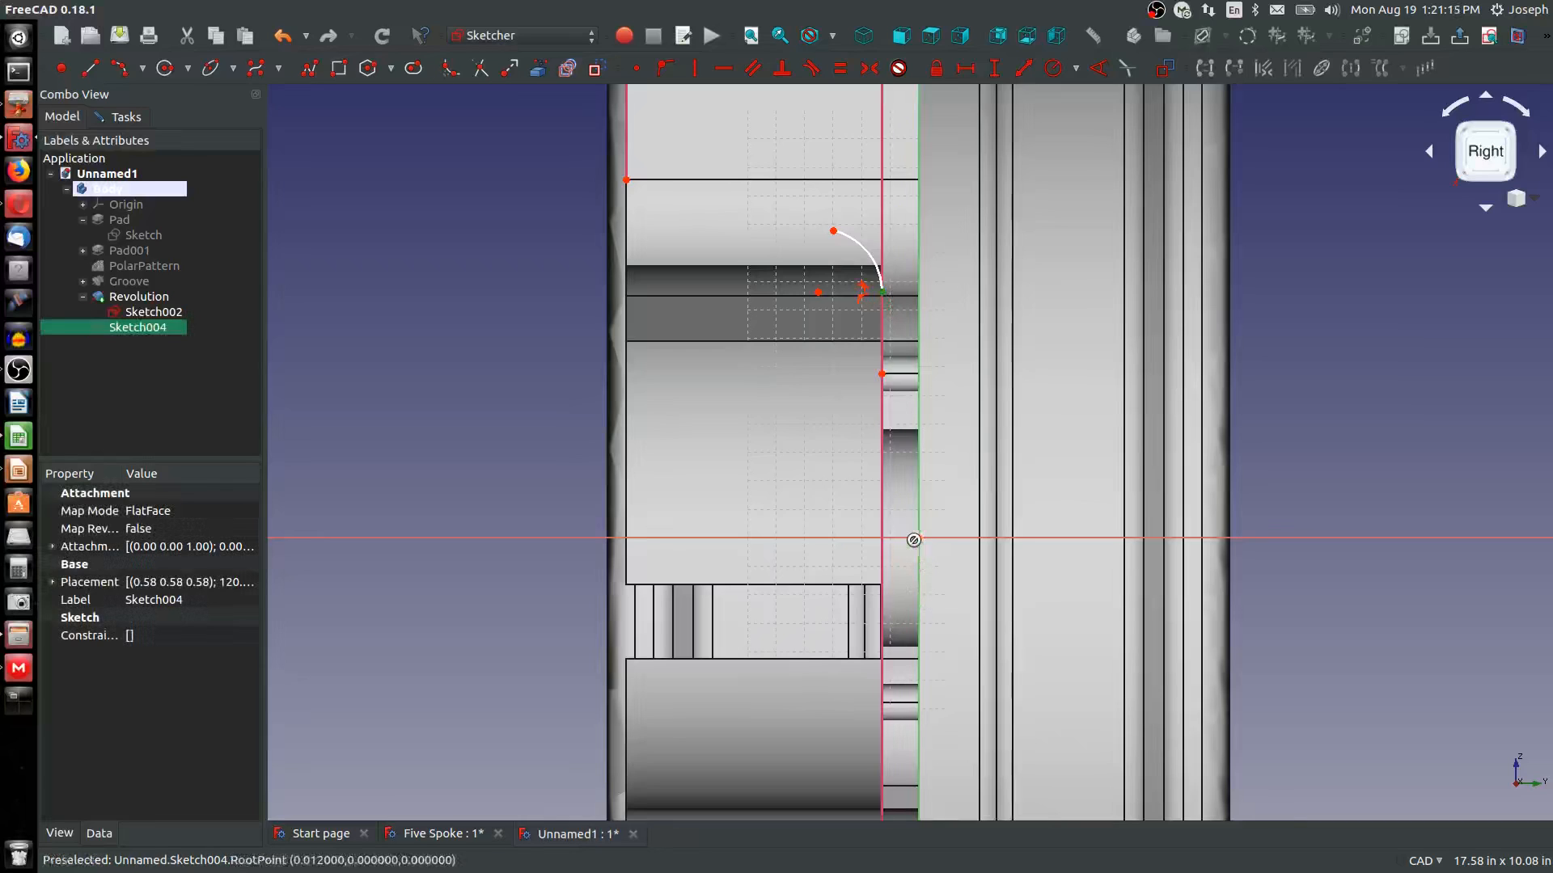
{"action": "left_click", "coordinate": [918, 537]}
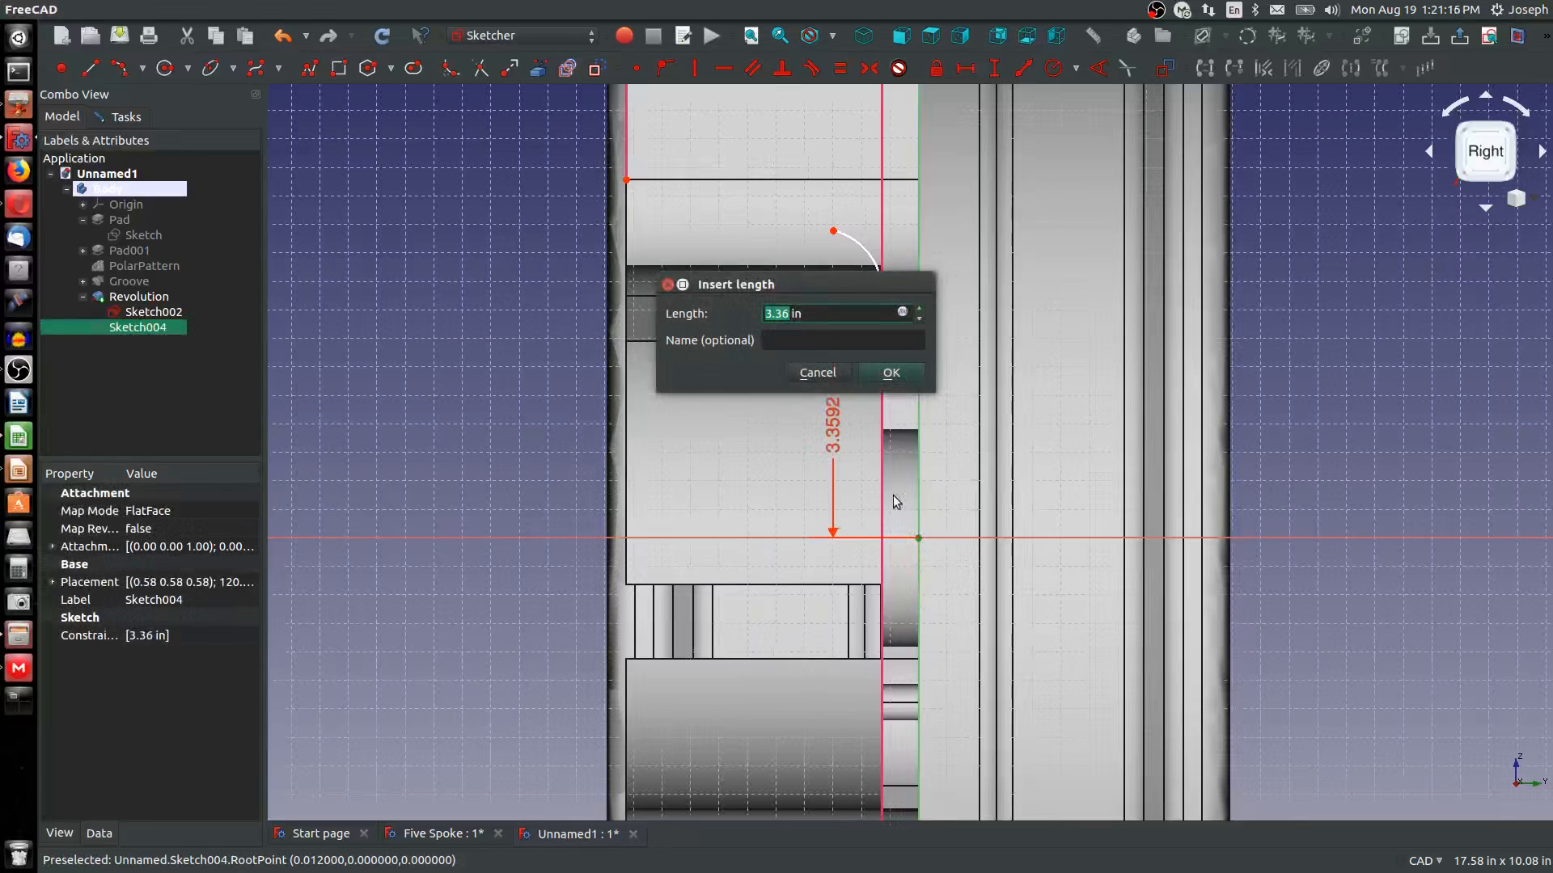
{"action": "type", "text": "3.75"}
{"action": "key", "text": "Return"}
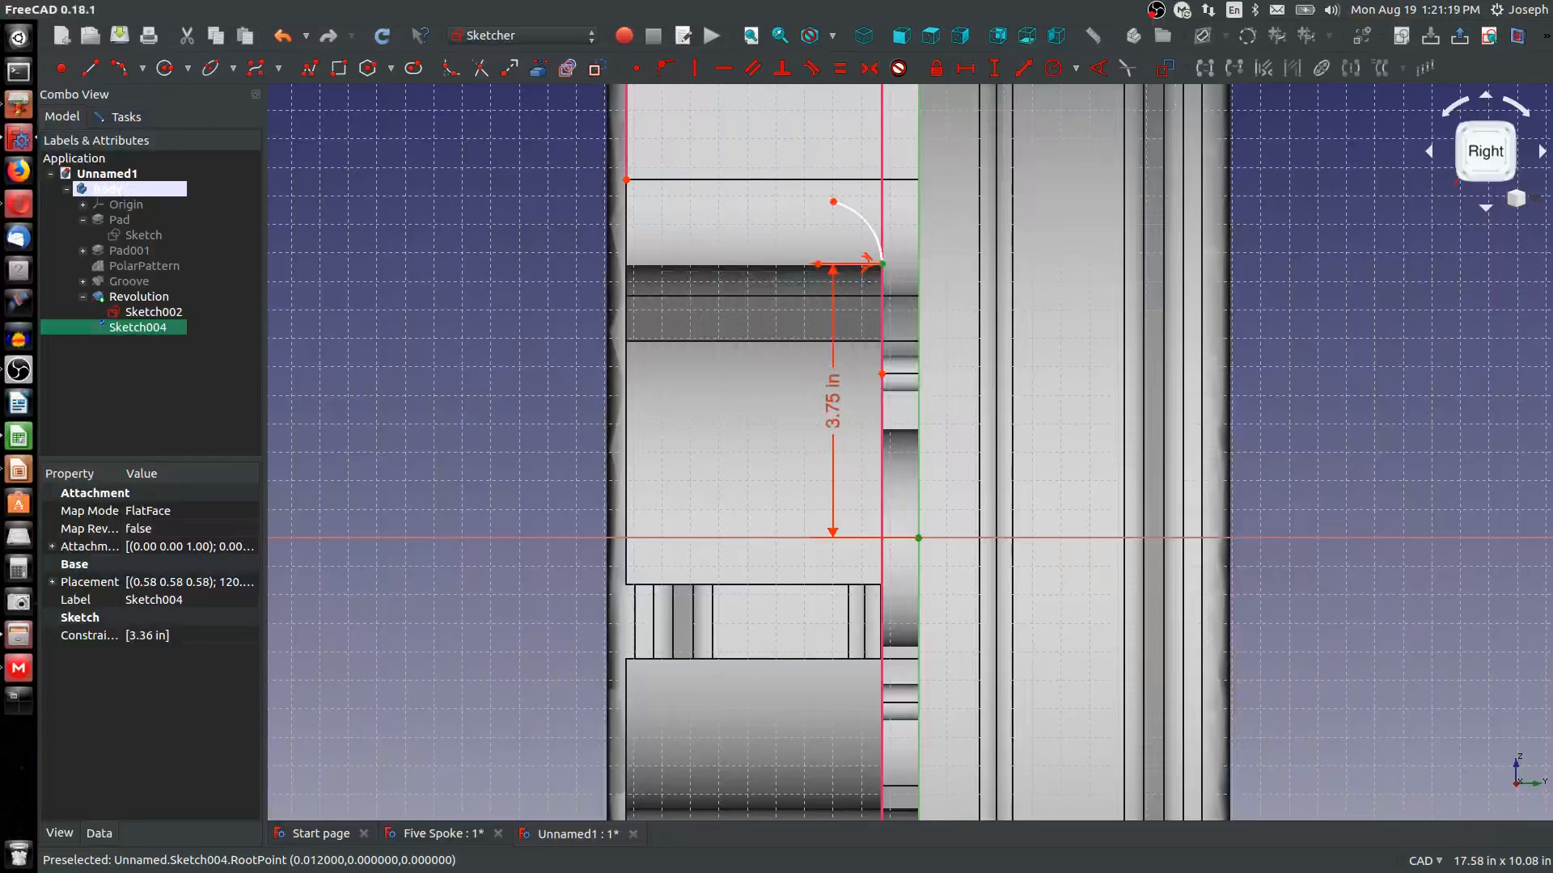
Draw a three-point arc joining the upper arc's lower end to the small hub arc's upper end, bowed slightly toward the hub
{"action": "scroll", "coordinate": [909, 303], "scroll_direction": "down", "scroll_amount": 2}
{"action": "middle_click_drag", "start_coordinate": [910, 303], "coordinate": [1072, 300]}
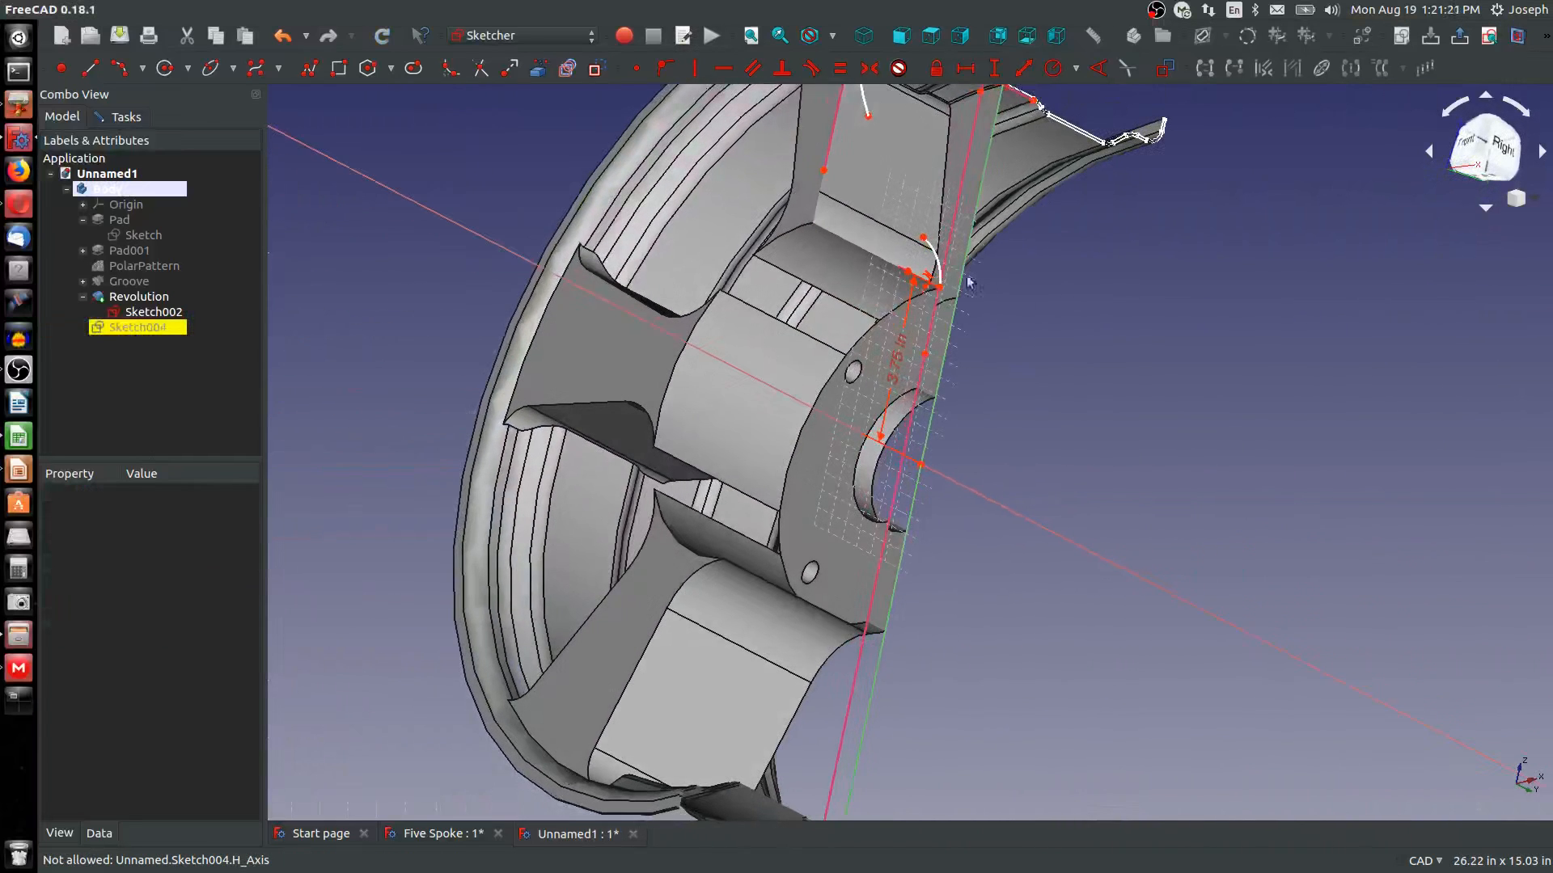
{"action": "middle_click_drag", "start_coordinate": [967, 281], "coordinate": [914, 142]}
{"action": "scroll", "coordinate": [910, 133], "scroll_direction": "up", "scroll_amount": 2}
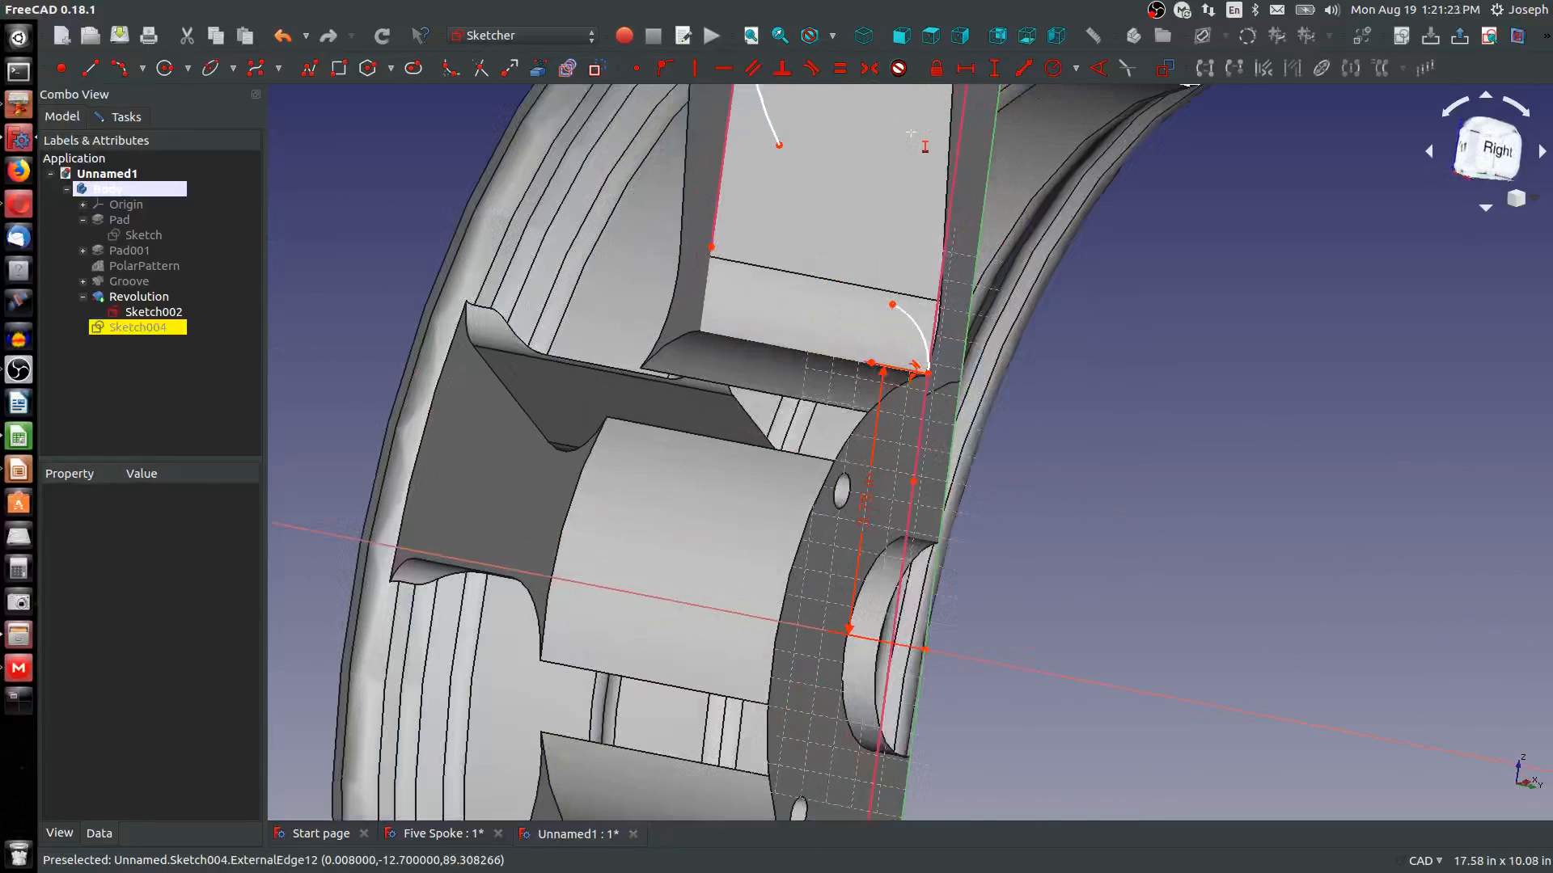
{"action": "scroll", "coordinate": [911, 132], "scroll_direction": "up", "scroll_amount": 2}
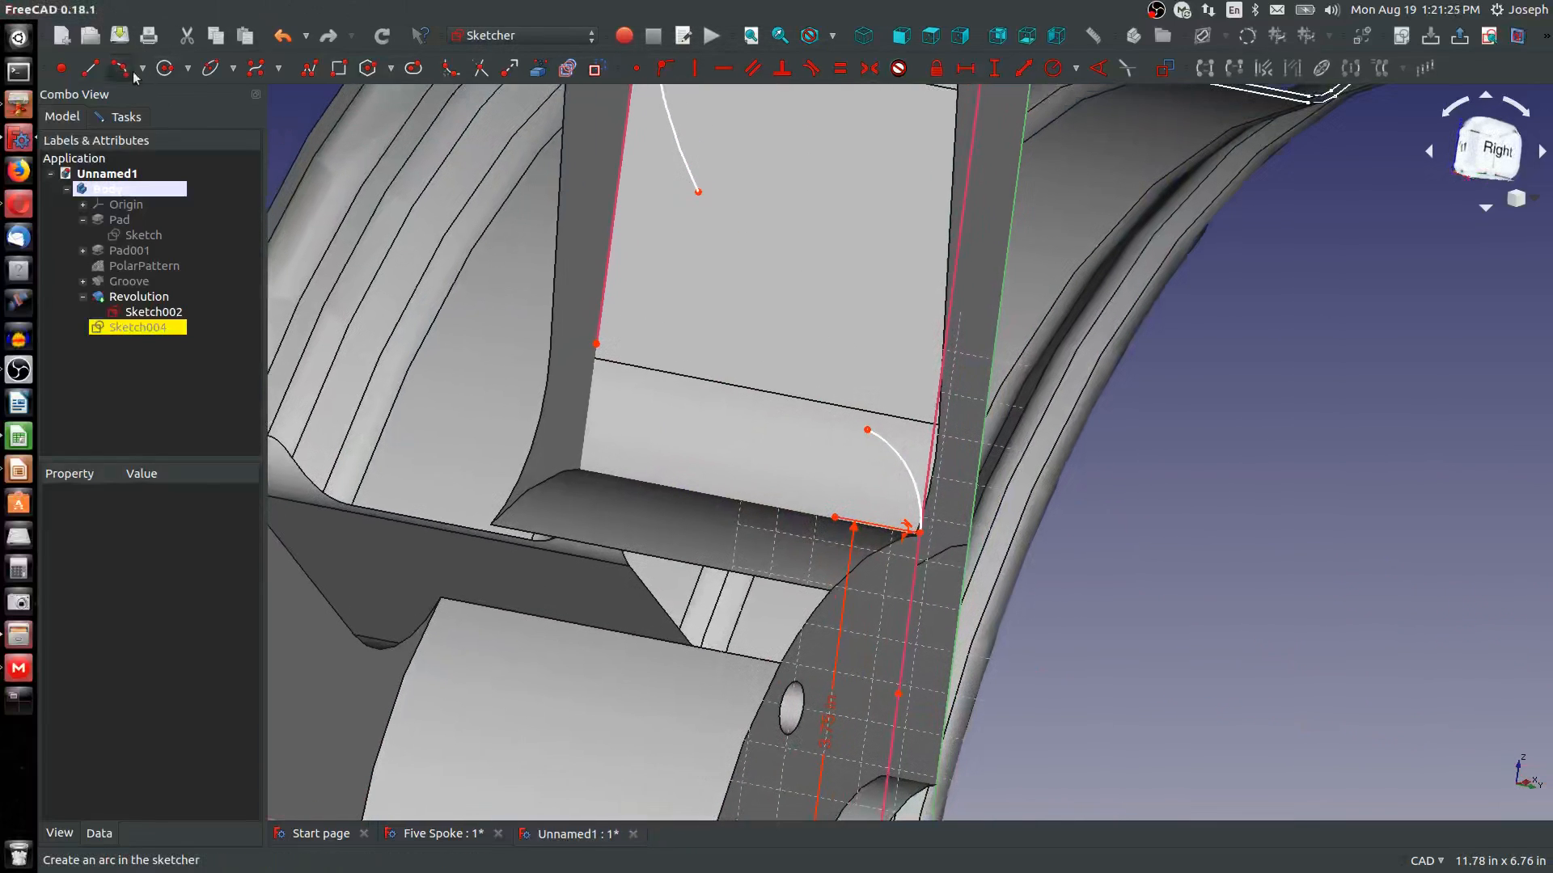
{"action": "left_click", "coordinate": [130, 72]}
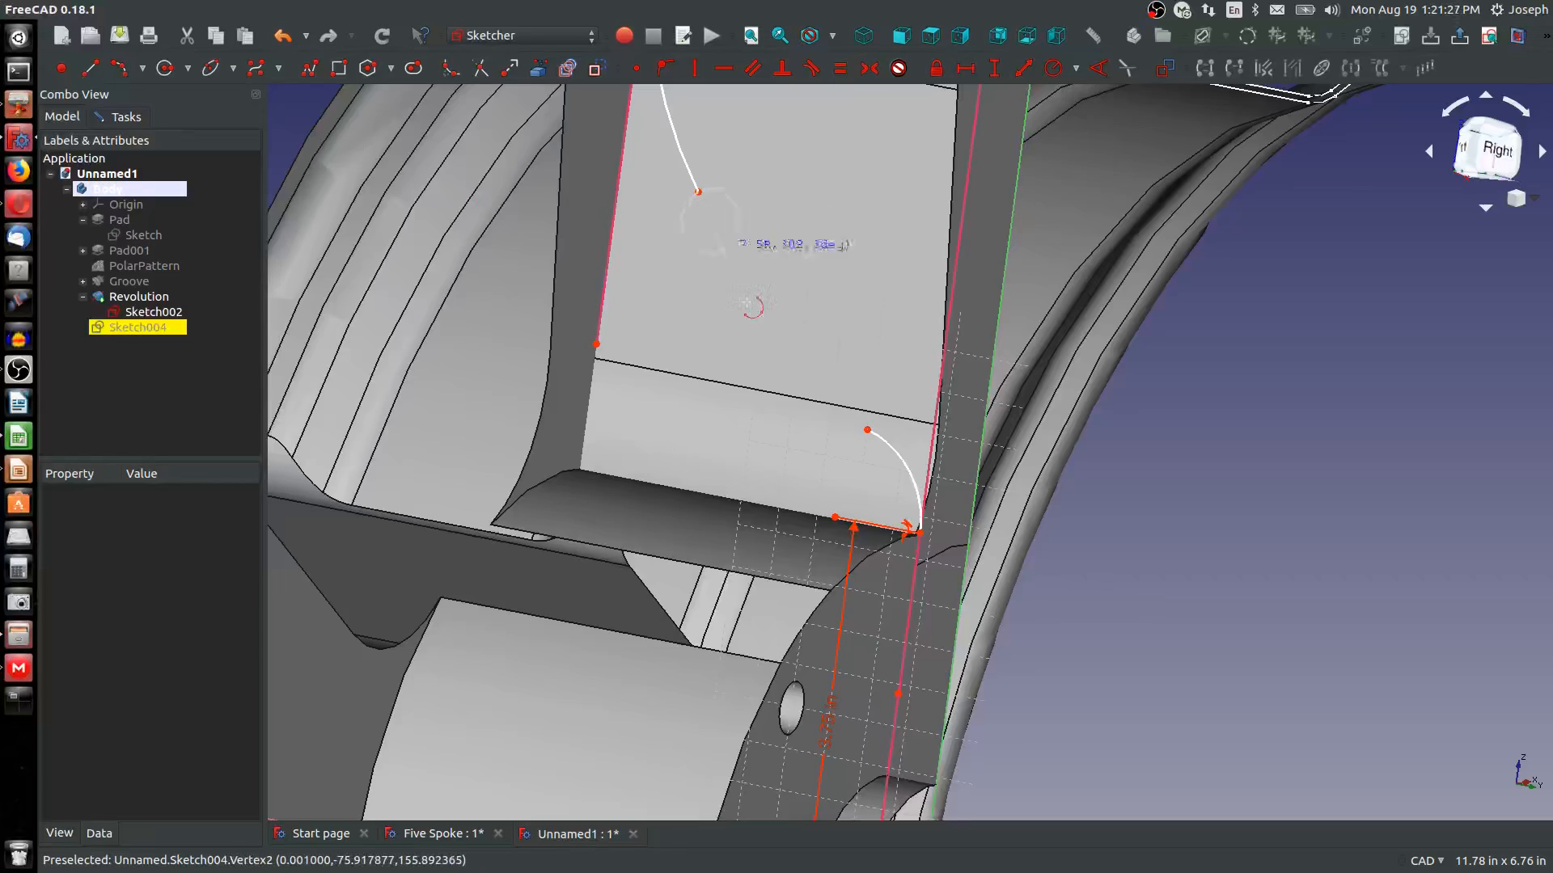
{"action": "left_click", "coordinate": [868, 429]}
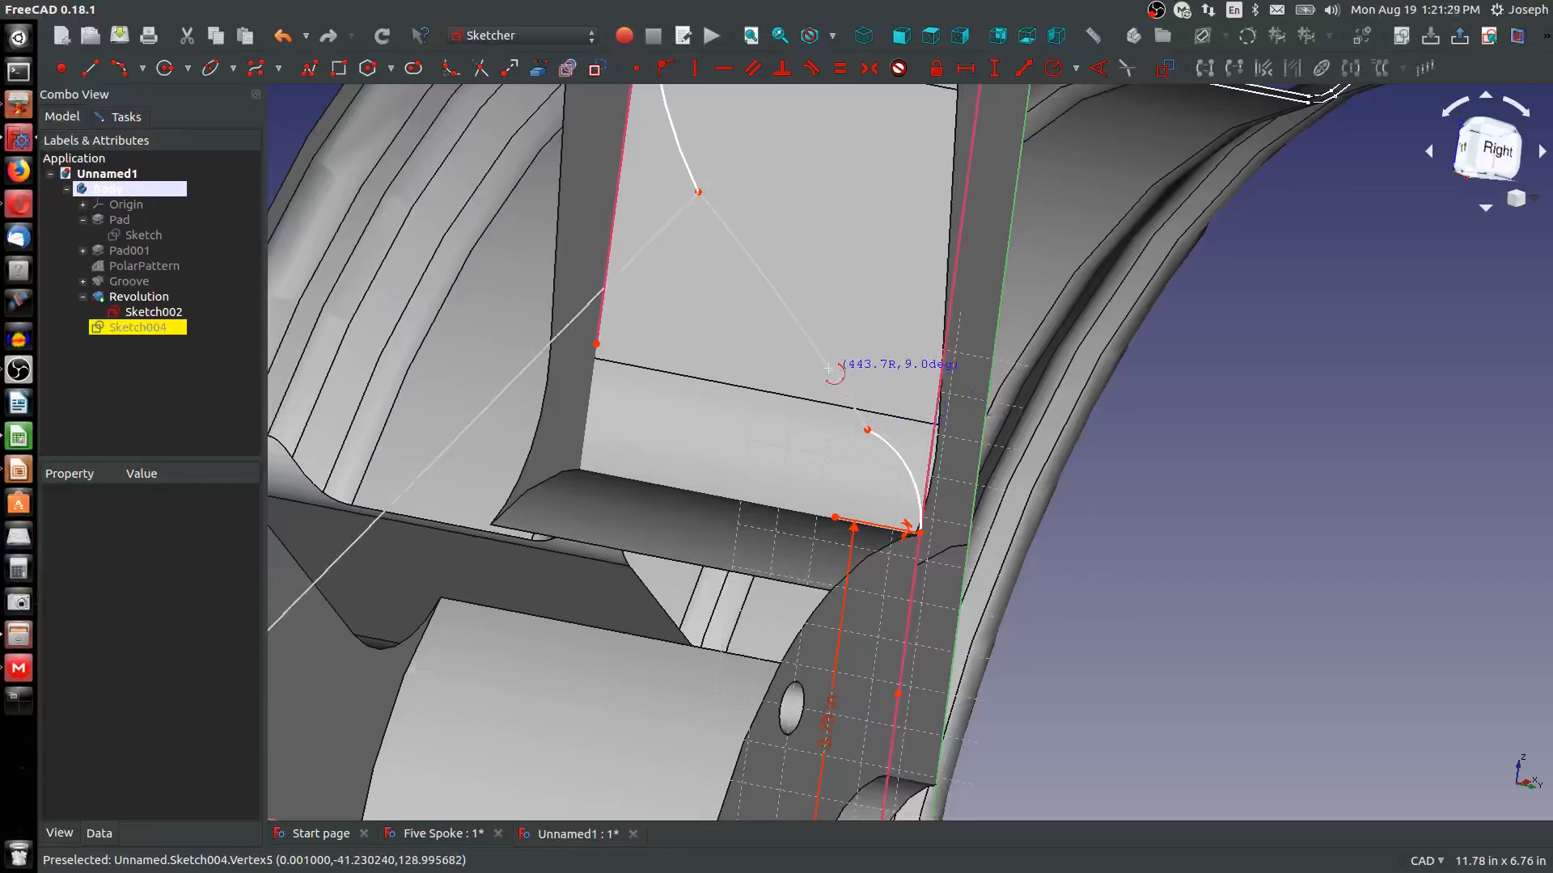
{"action": "left_click", "coordinate": [829, 369]}
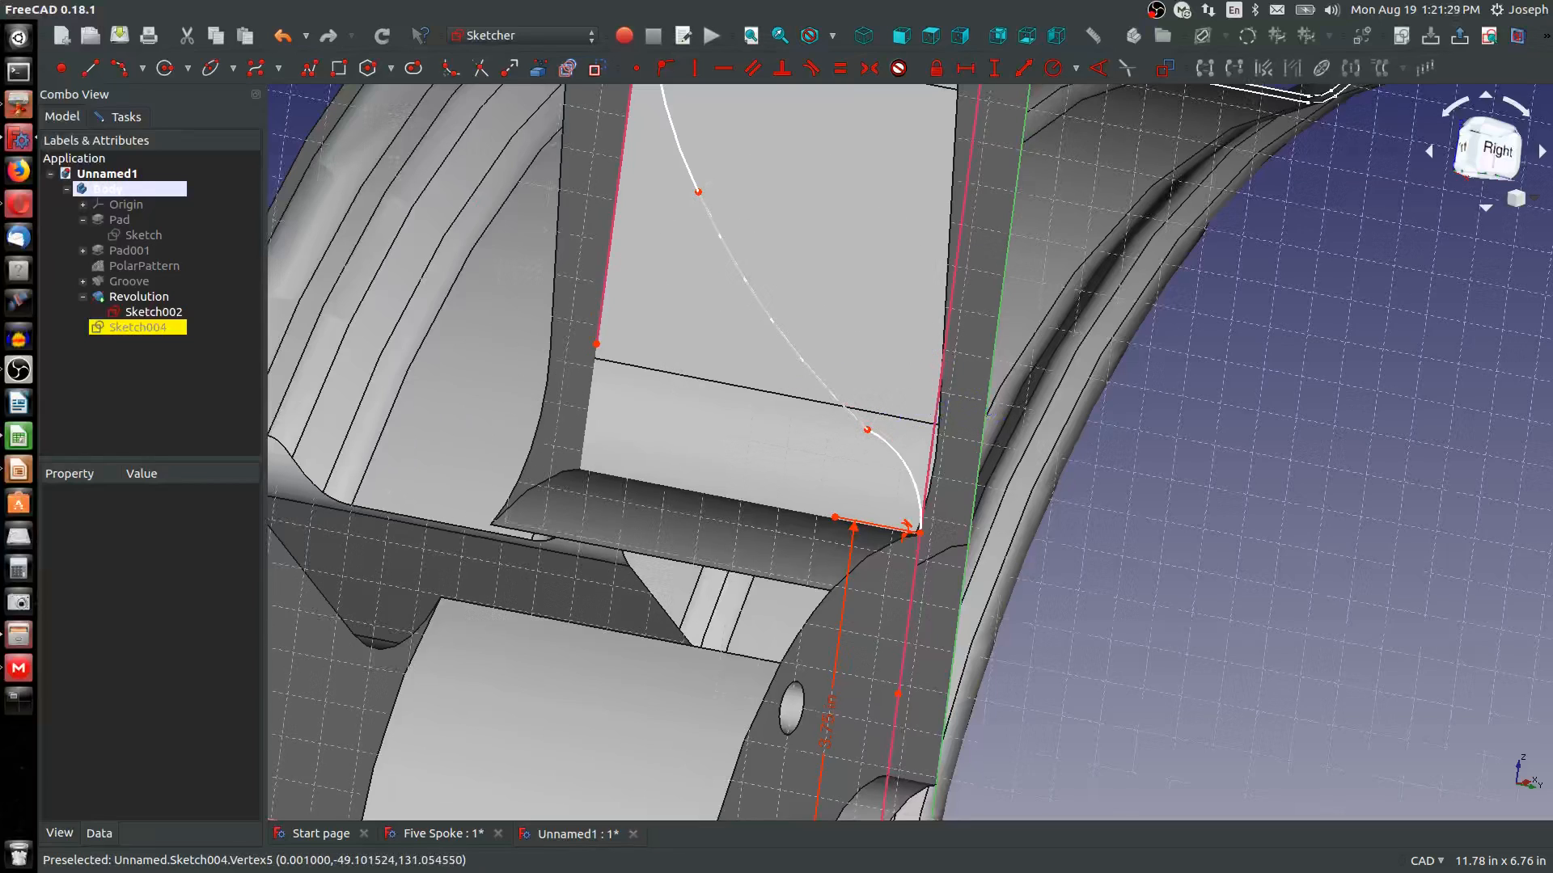
Make the connecting arc tangent to both the upper arc and the small hub arc at their shared endpoints
{"action": "left_click", "coordinate": [1492, 40]}
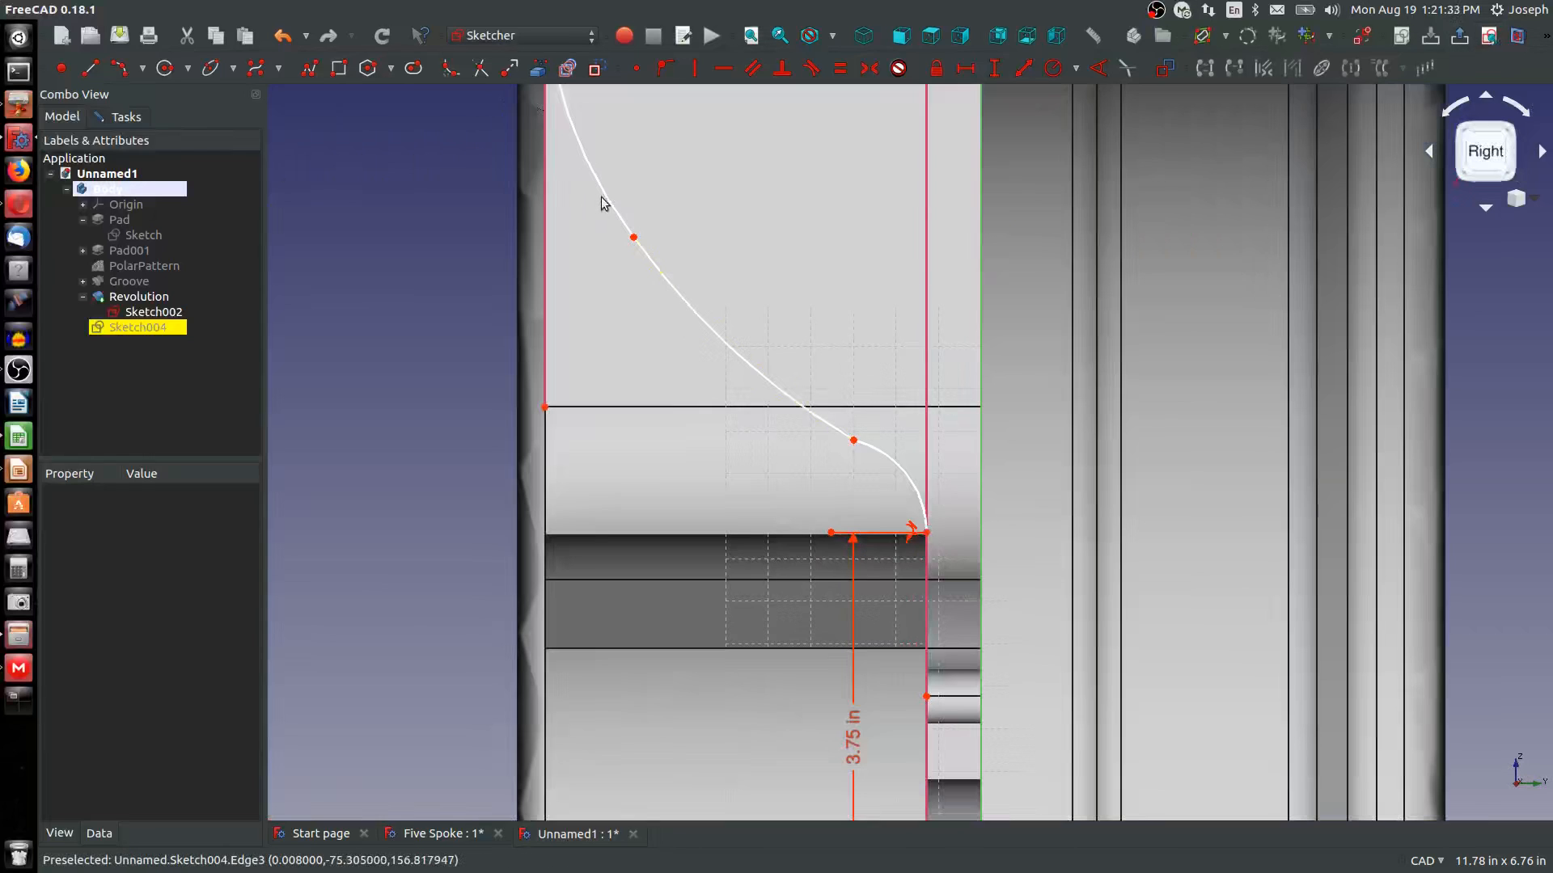
{"action": "left_click", "coordinate": [668, 277]}
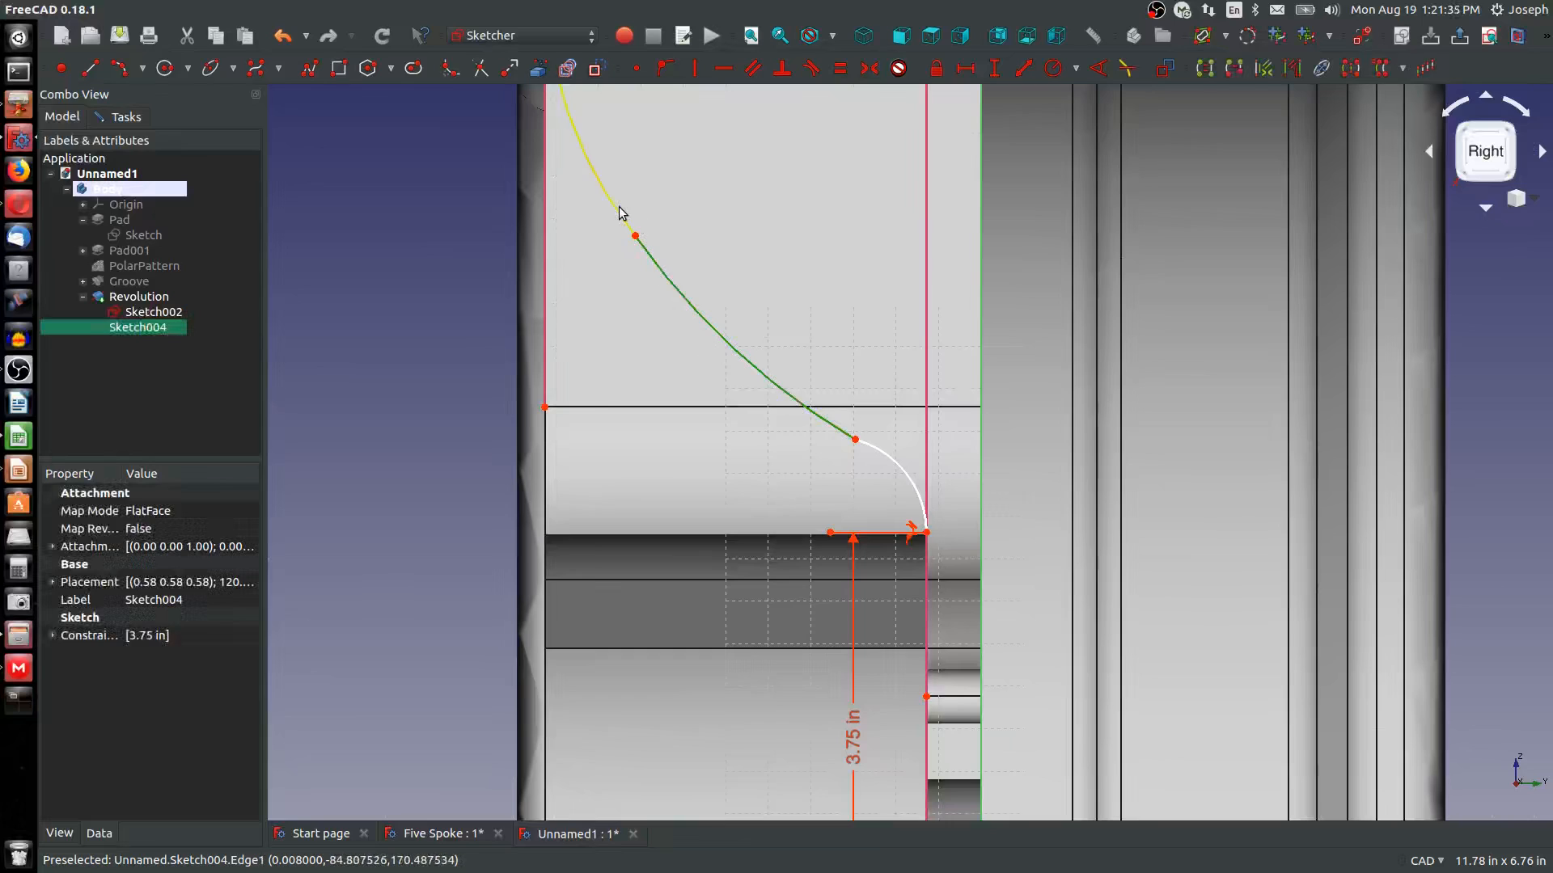
{"action": "left_click", "coordinate": [619, 213]}
{"action": "key", "text": "t"}
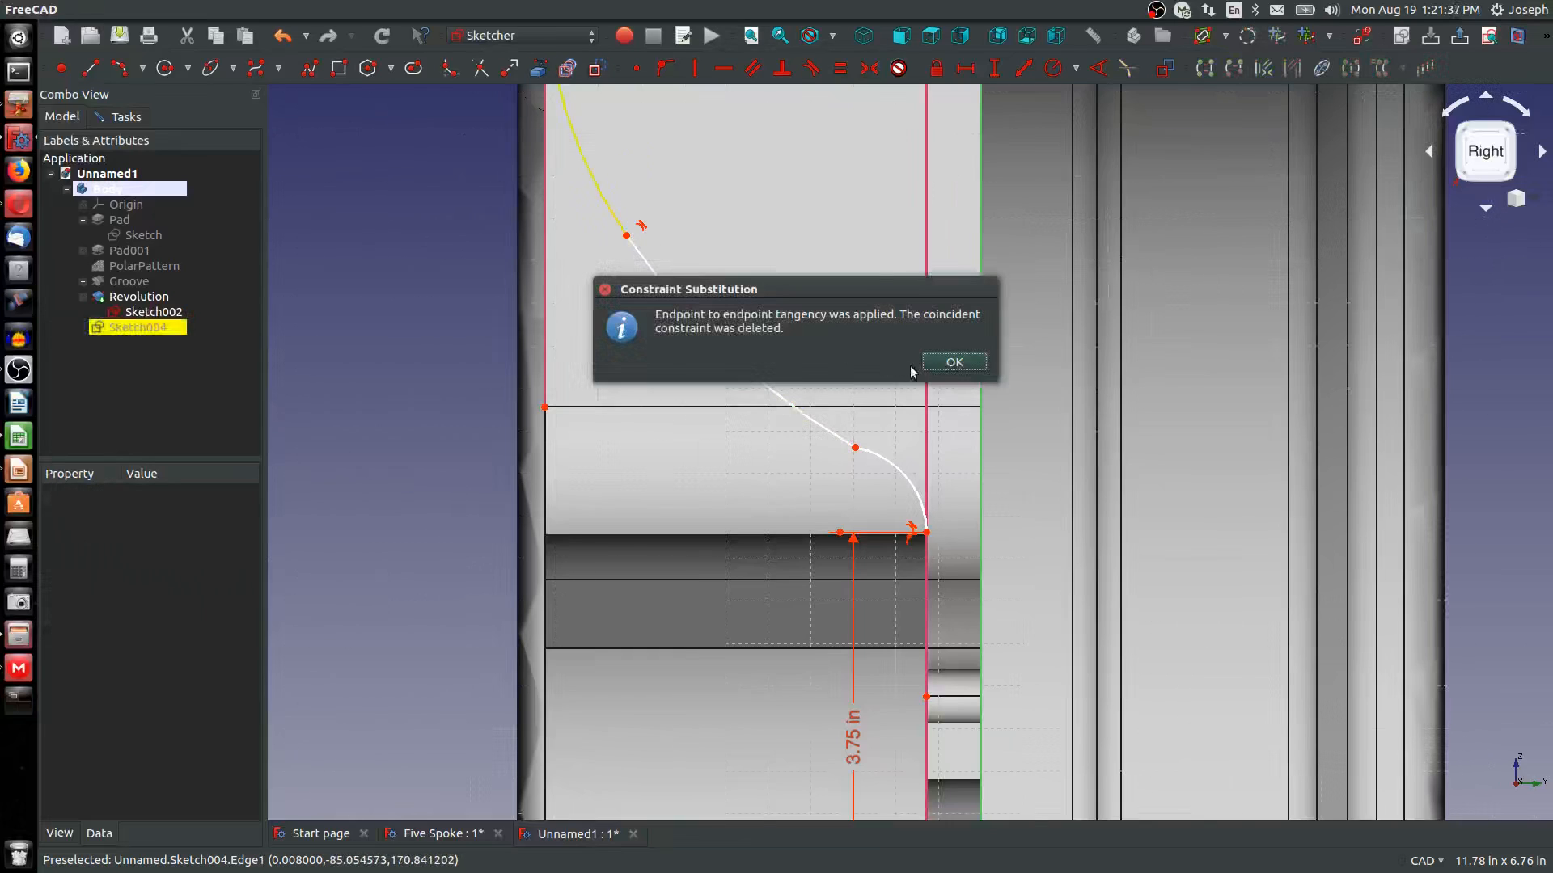
{"action": "left_click", "coordinate": [925, 365]}
{"action": "left_click", "coordinate": [852, 443]}
{"action": "left_click", "coordinate": [879, 456]}
{"action": "key", "text": "t"}
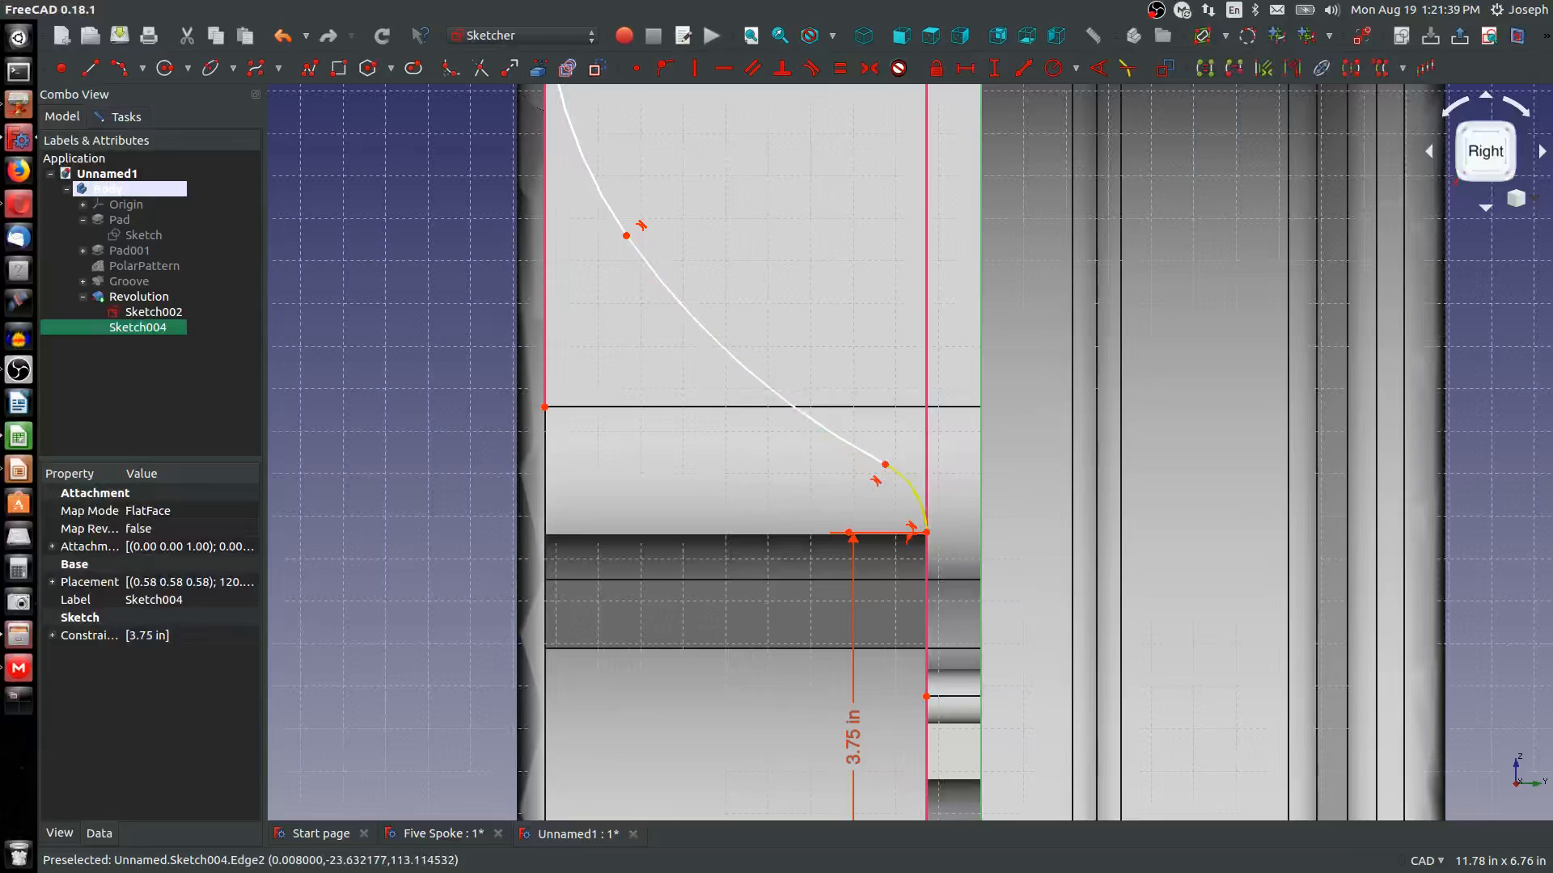
{"action": "left_click", "coordinate": [942, 362]}
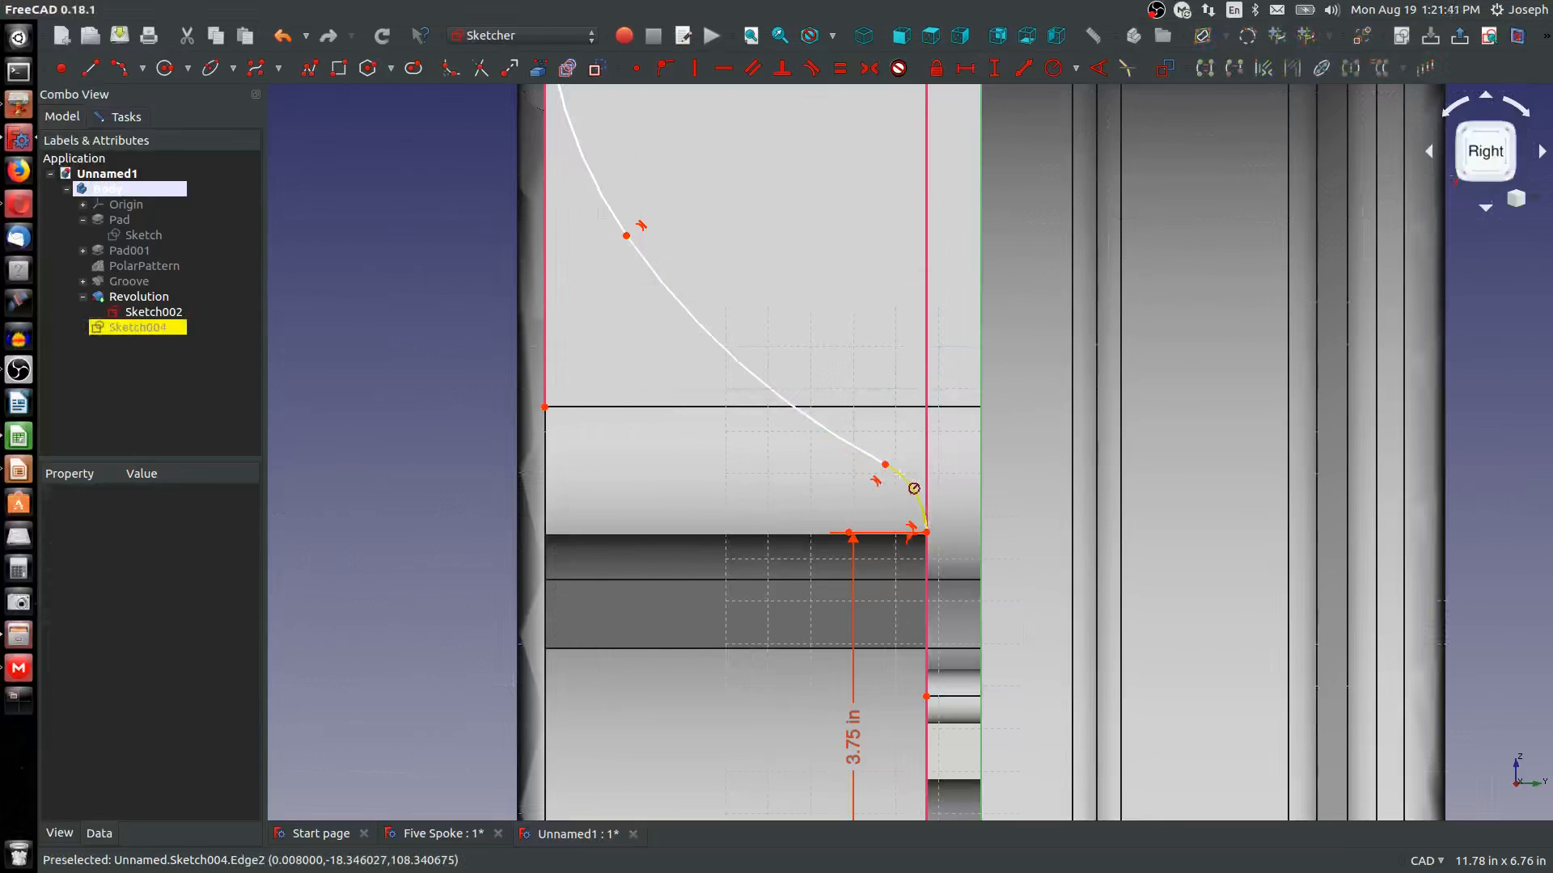
Constrain the radius of the small hub arc to 0.375 in
{"action": "left_click", "coordinate": [901, 479]}
{"action": "key", "text": "shift+r"}
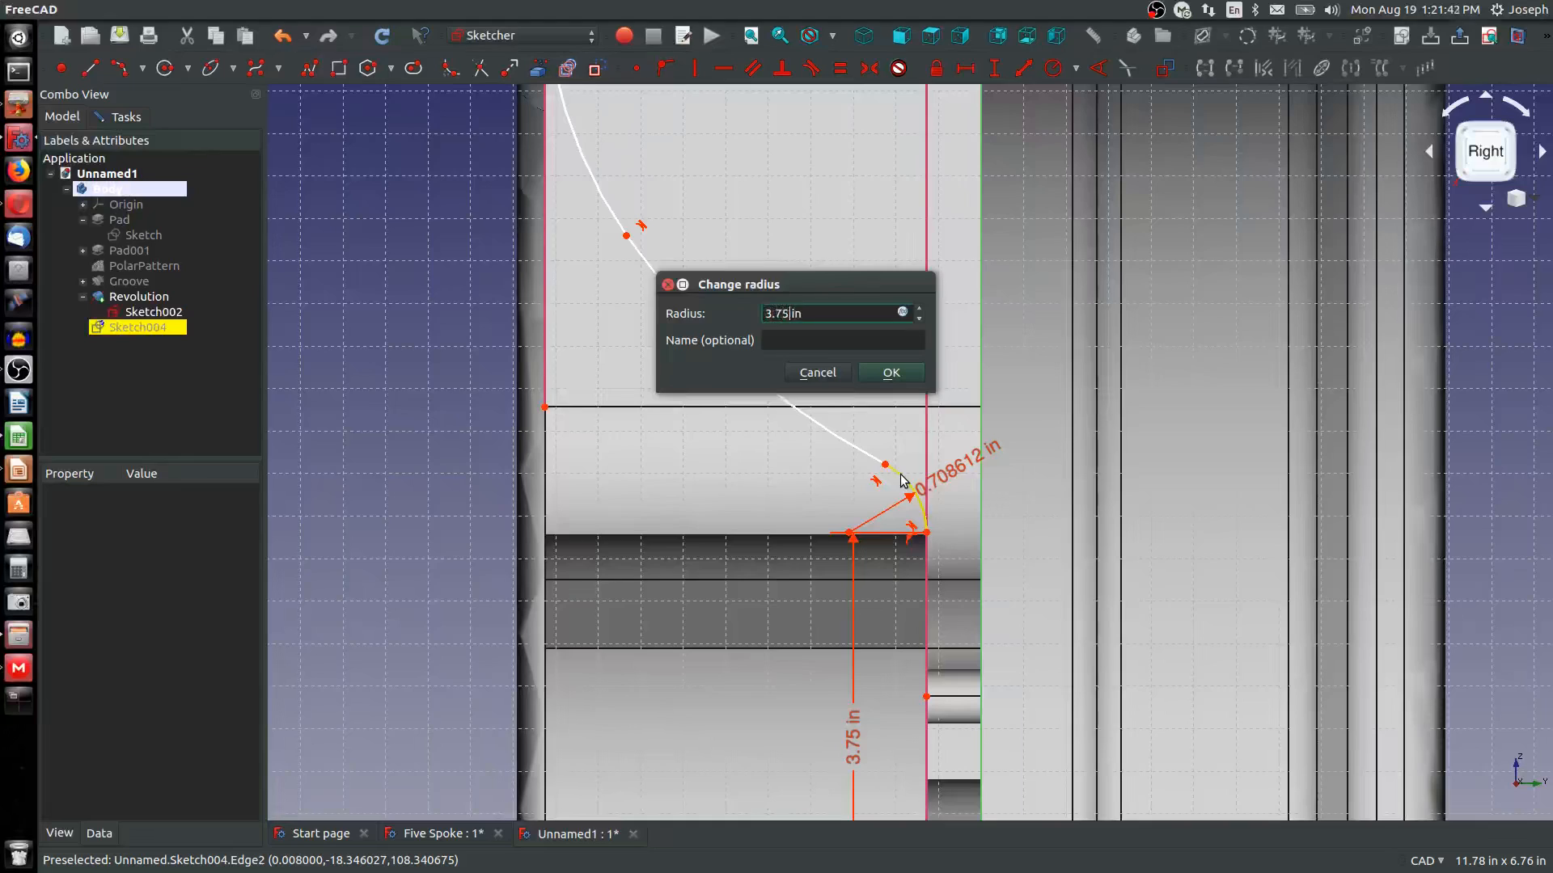
{"action": "key", "text": "Return"}
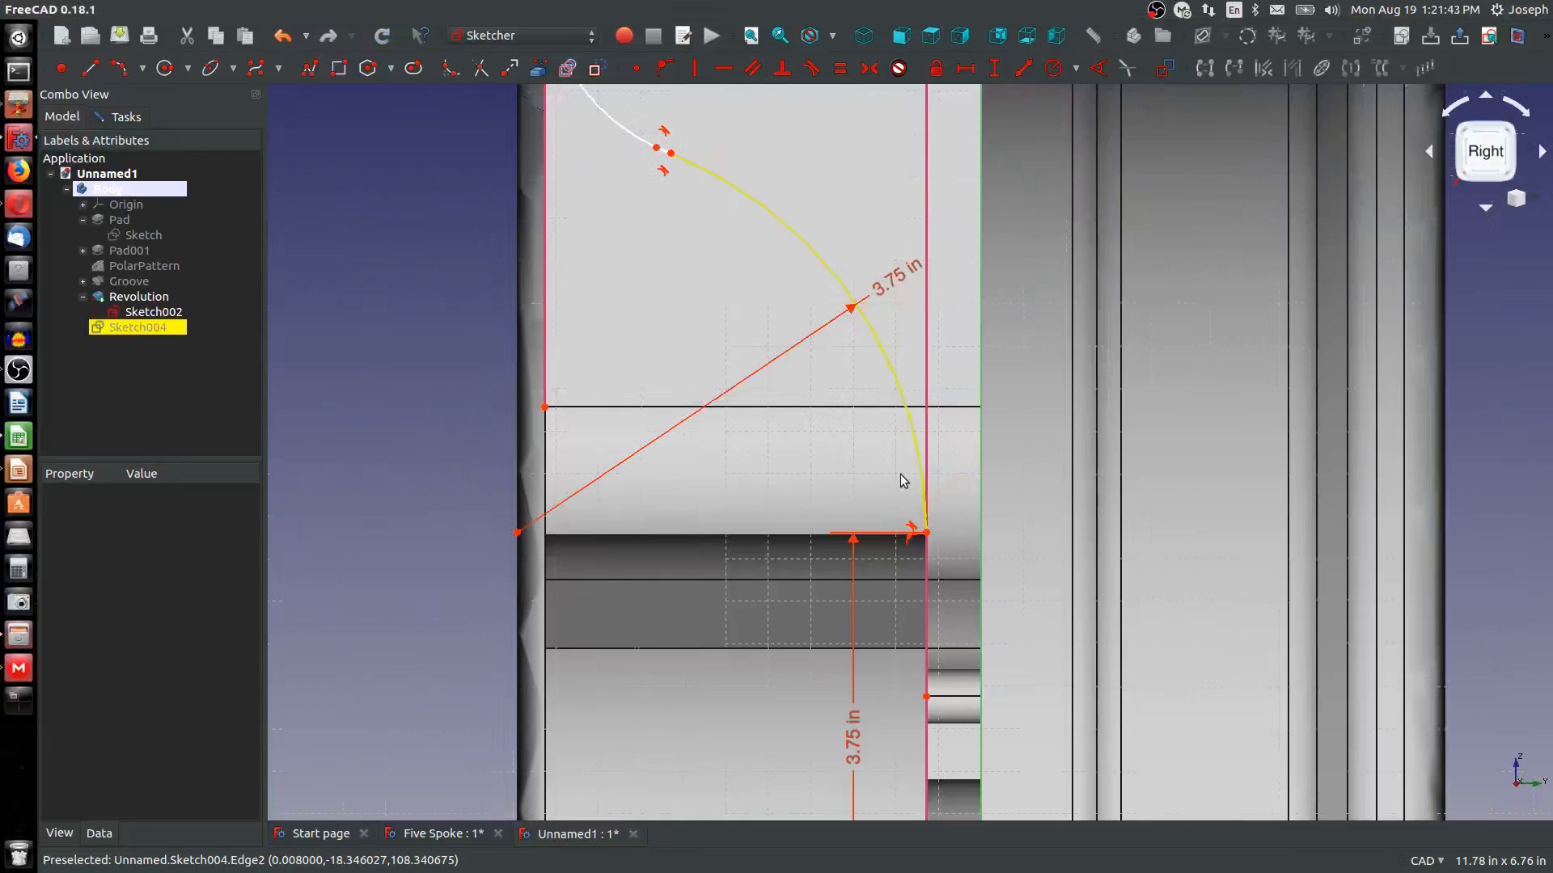
{"action": "double_click", "coordinate": [887, 275]}
{"action": "type", "text": ".375"}
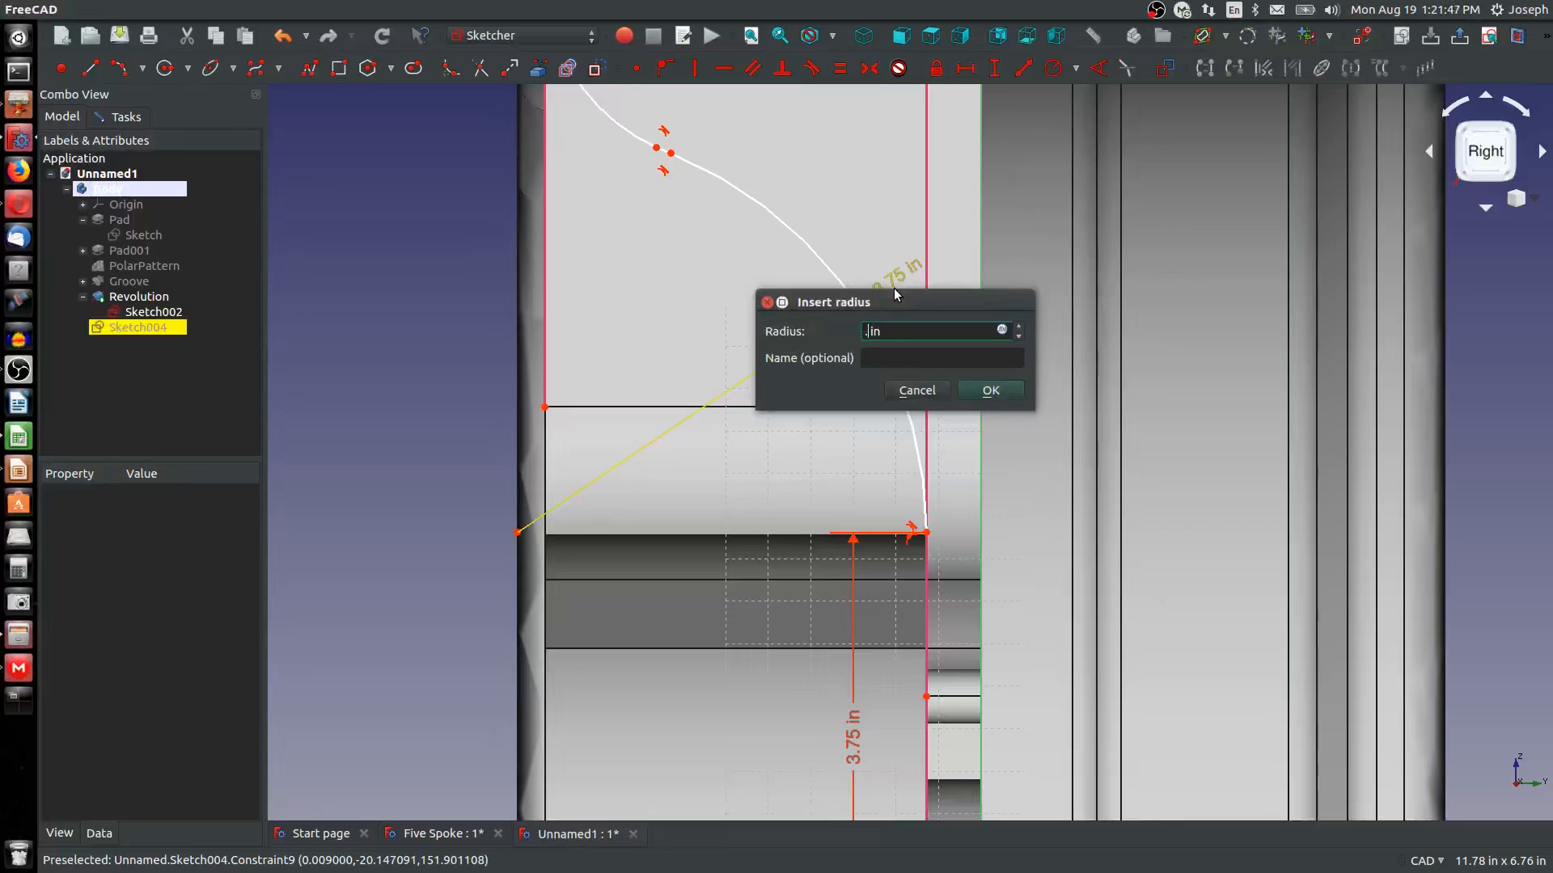
{"action": "key", "text": "Return"}
Move the joint between the upper and middle arcs downward so the middle arc bows more smoothly toward the hub
{"action": "scroll", "coordinate": [720, 340], "scroll_direction": "down", "scroll_amount": 3}
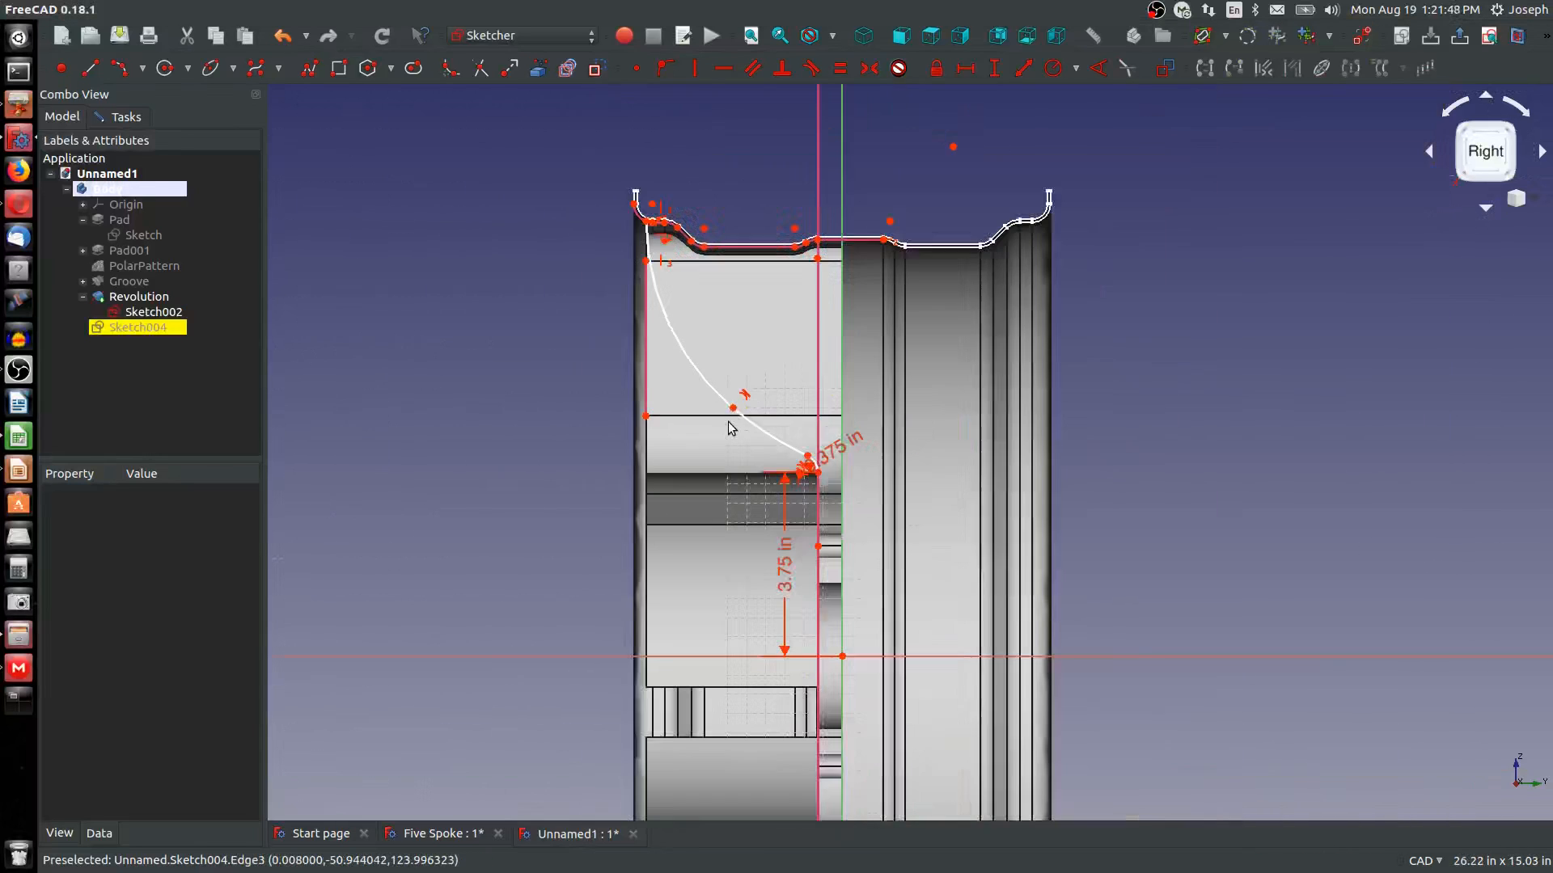
{"action": "scroll", "coordinate": [718, 336], "scroll_direction": "up", "scroll_amount": 3}
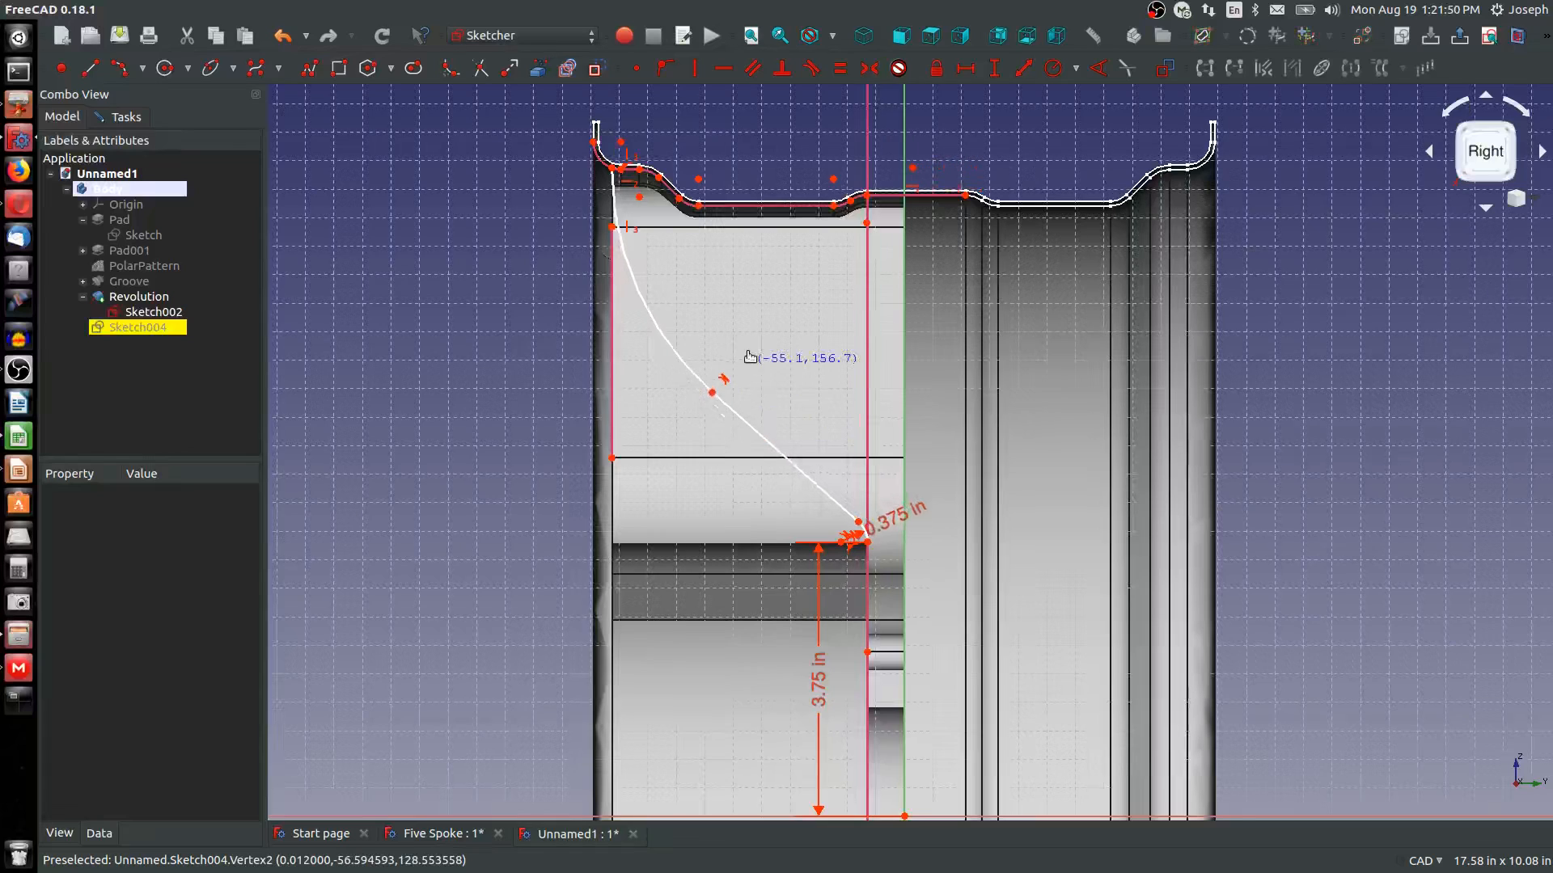
{"action": "left_click_drag", "start_coordinate": [702, 368], "coordinate": [714, 430]}
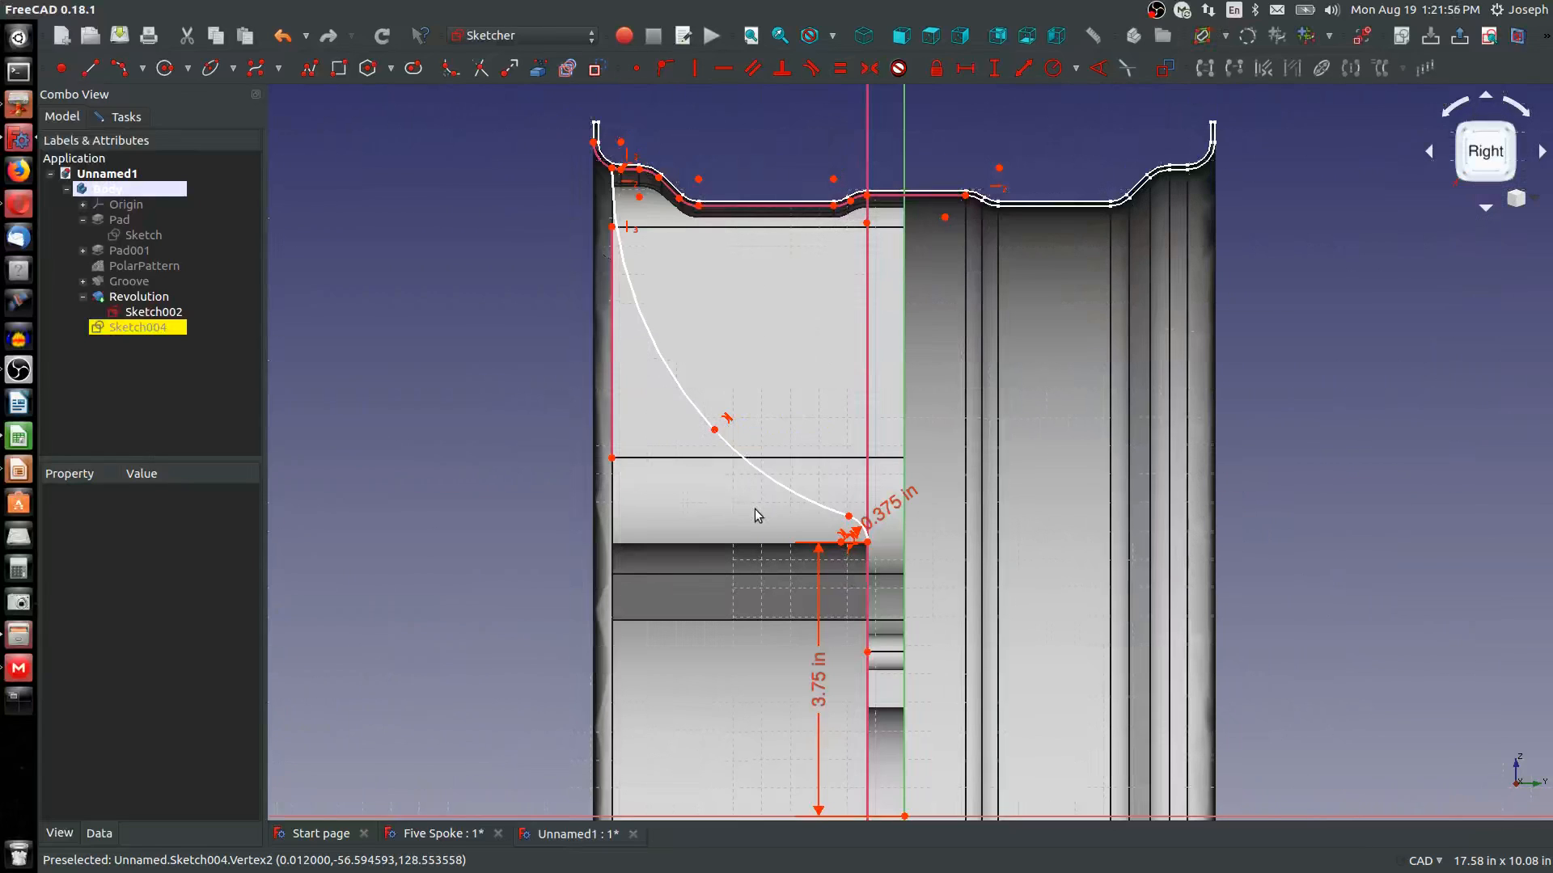
Constrain the middle arc's radius to 4.25 in and the upper arc's radius to 5.4 in
{"action": "key", "text": "shift+r"}
{"action": "left_click", "coordinate": [769, 478]}
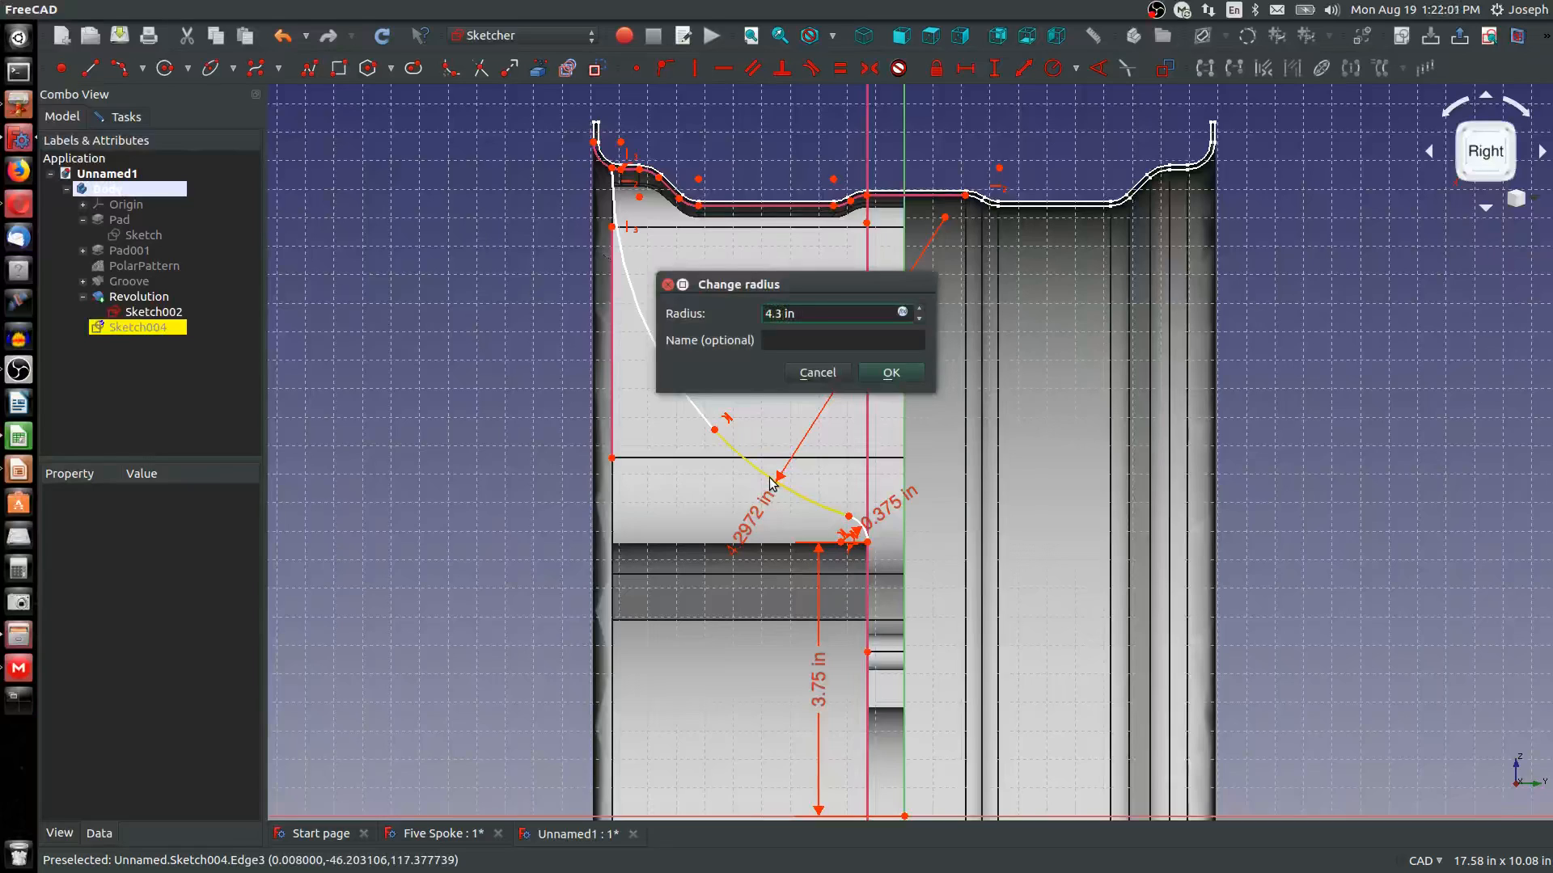
{"action": "type", "text": "4.25"}
{"action": "key", "text": "Return"}
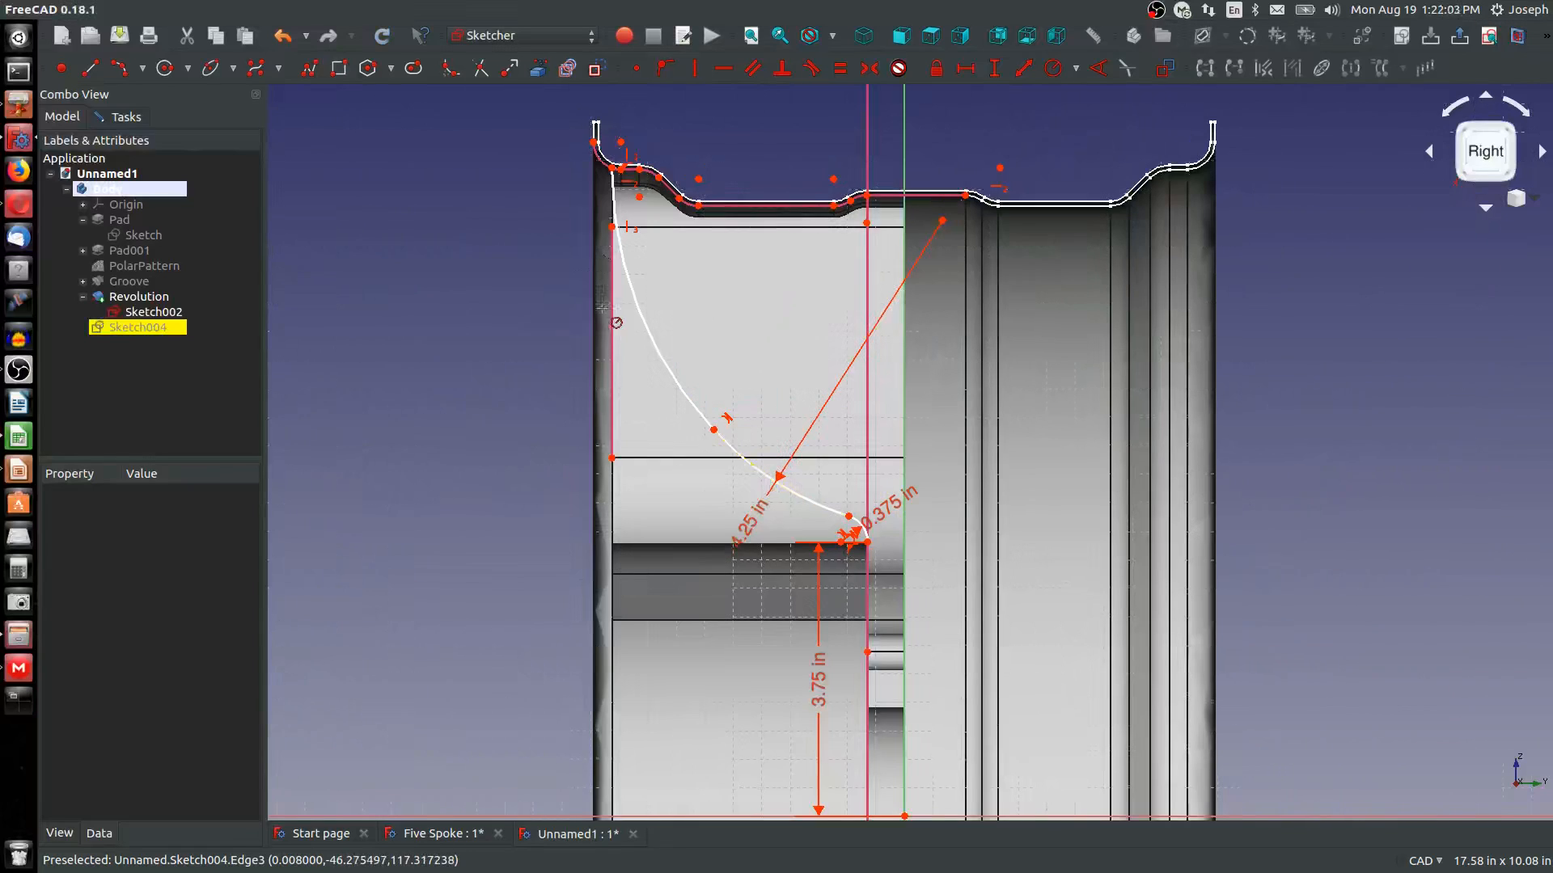
{"action": "left_click", "coordinate": [647, 327]}
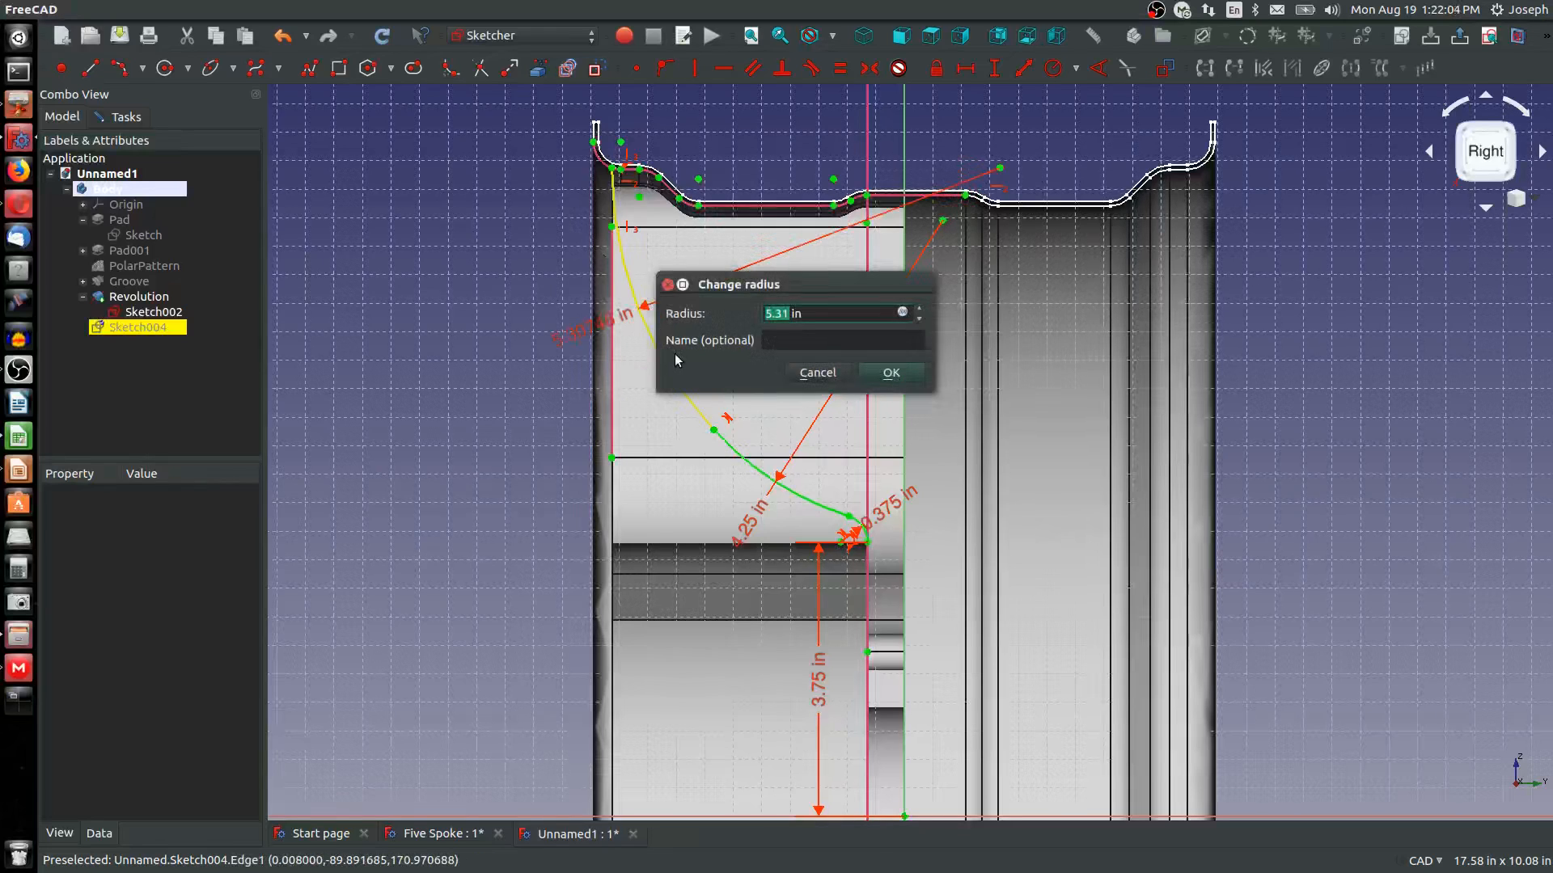
{"action": "type", "text": "5.4"}
{"action": "key", "text": "Return"}
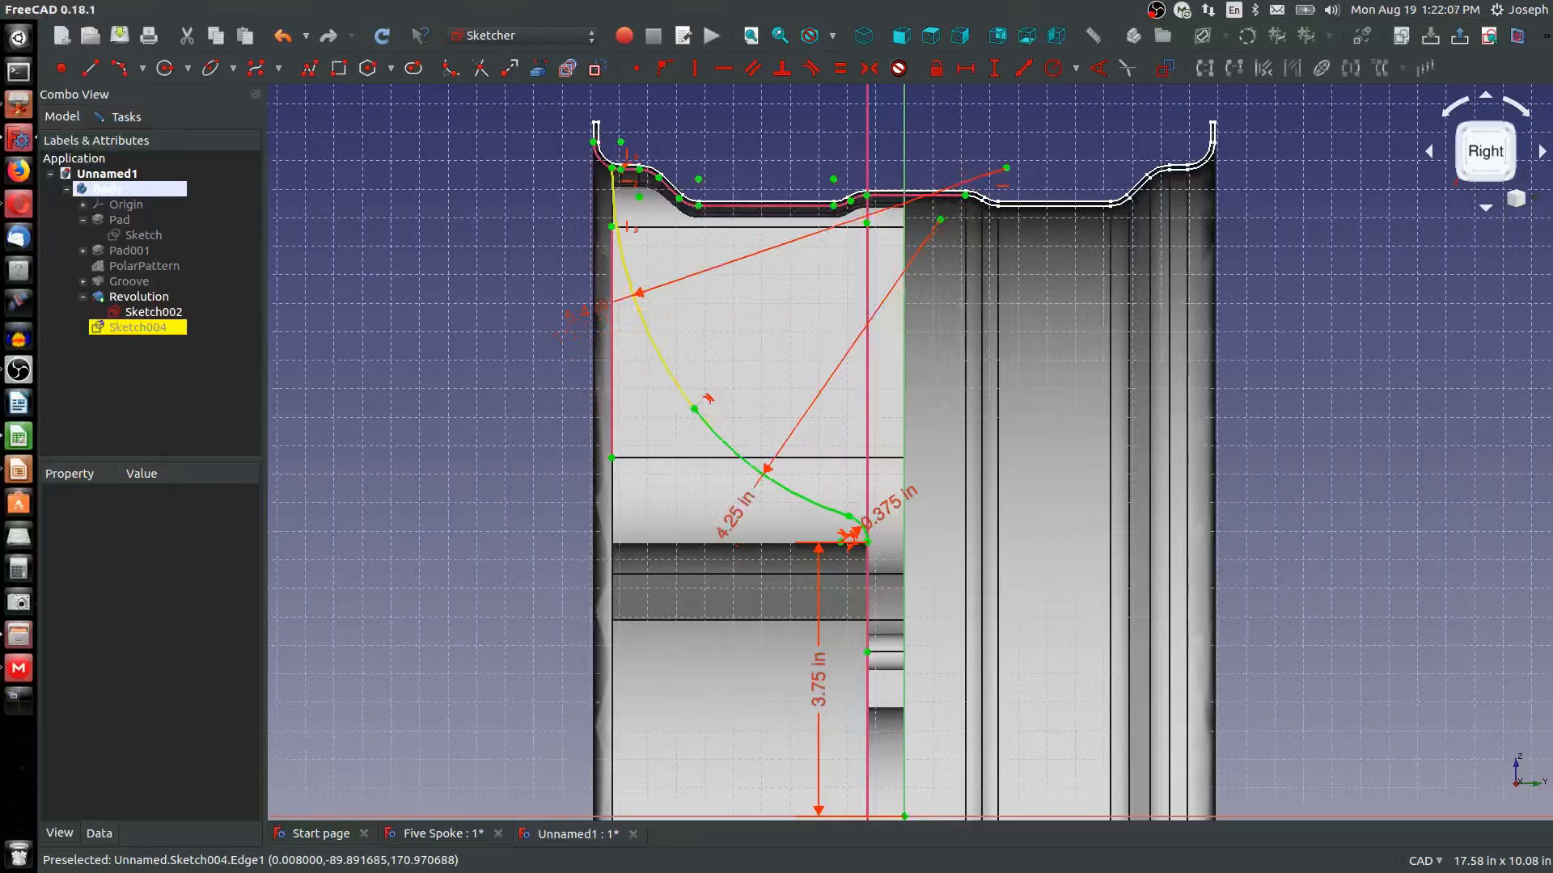
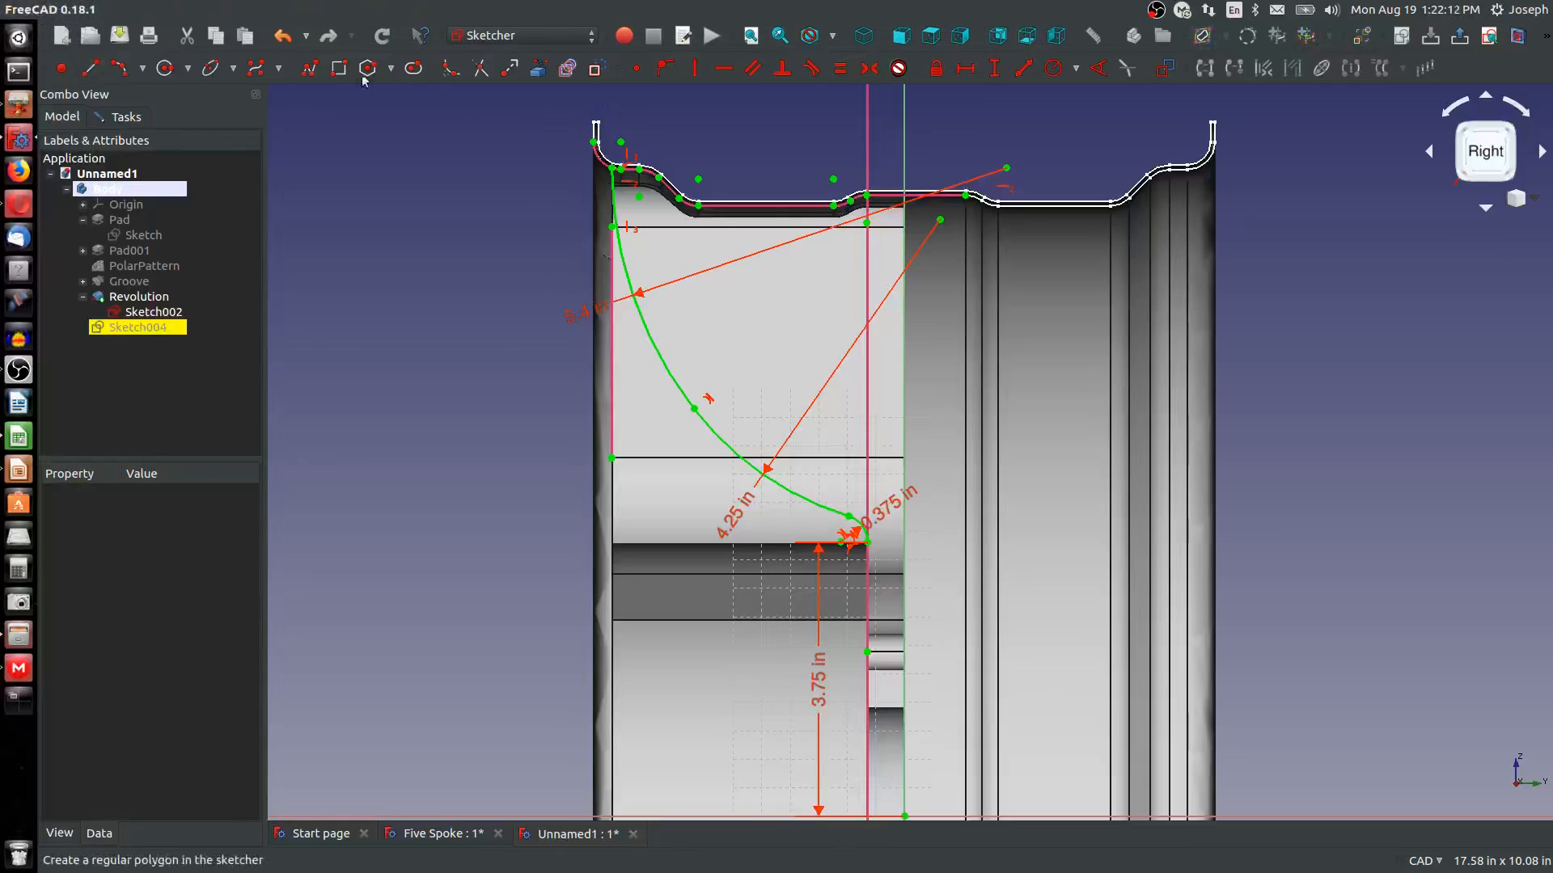
Close the profile with a polyline from the upper arc's top end down and across to the hub arc's end, making the lower line horizontal
{"action": "left_click", "coordinate": [312, 72]}
{"action": "left_click", "coordinate": [612, 169]}
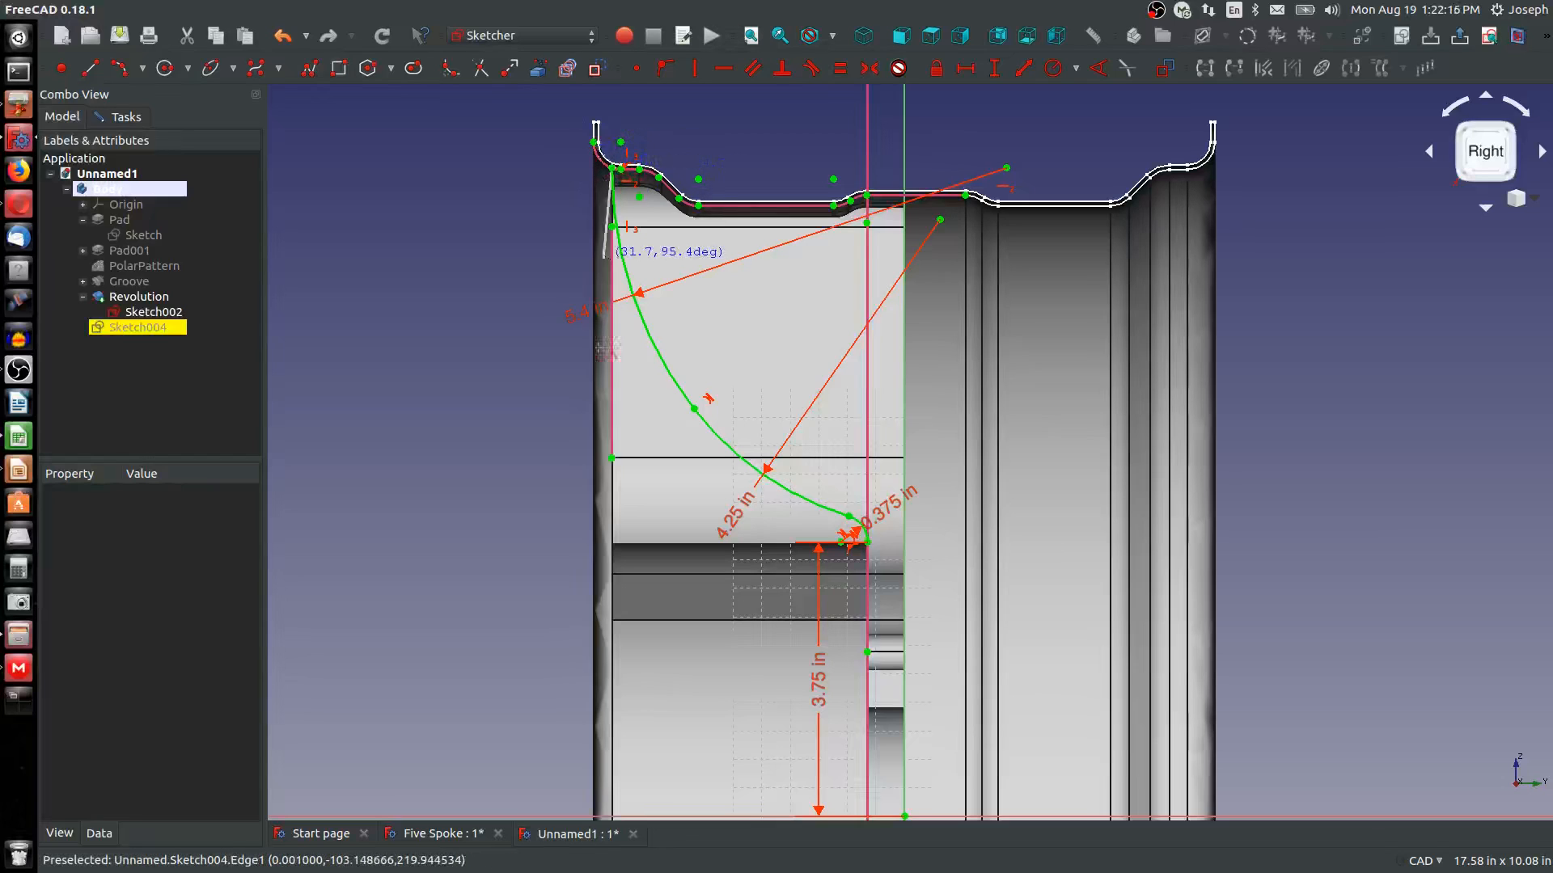
{"action": "left_click", "coordinate": [608, 542]}
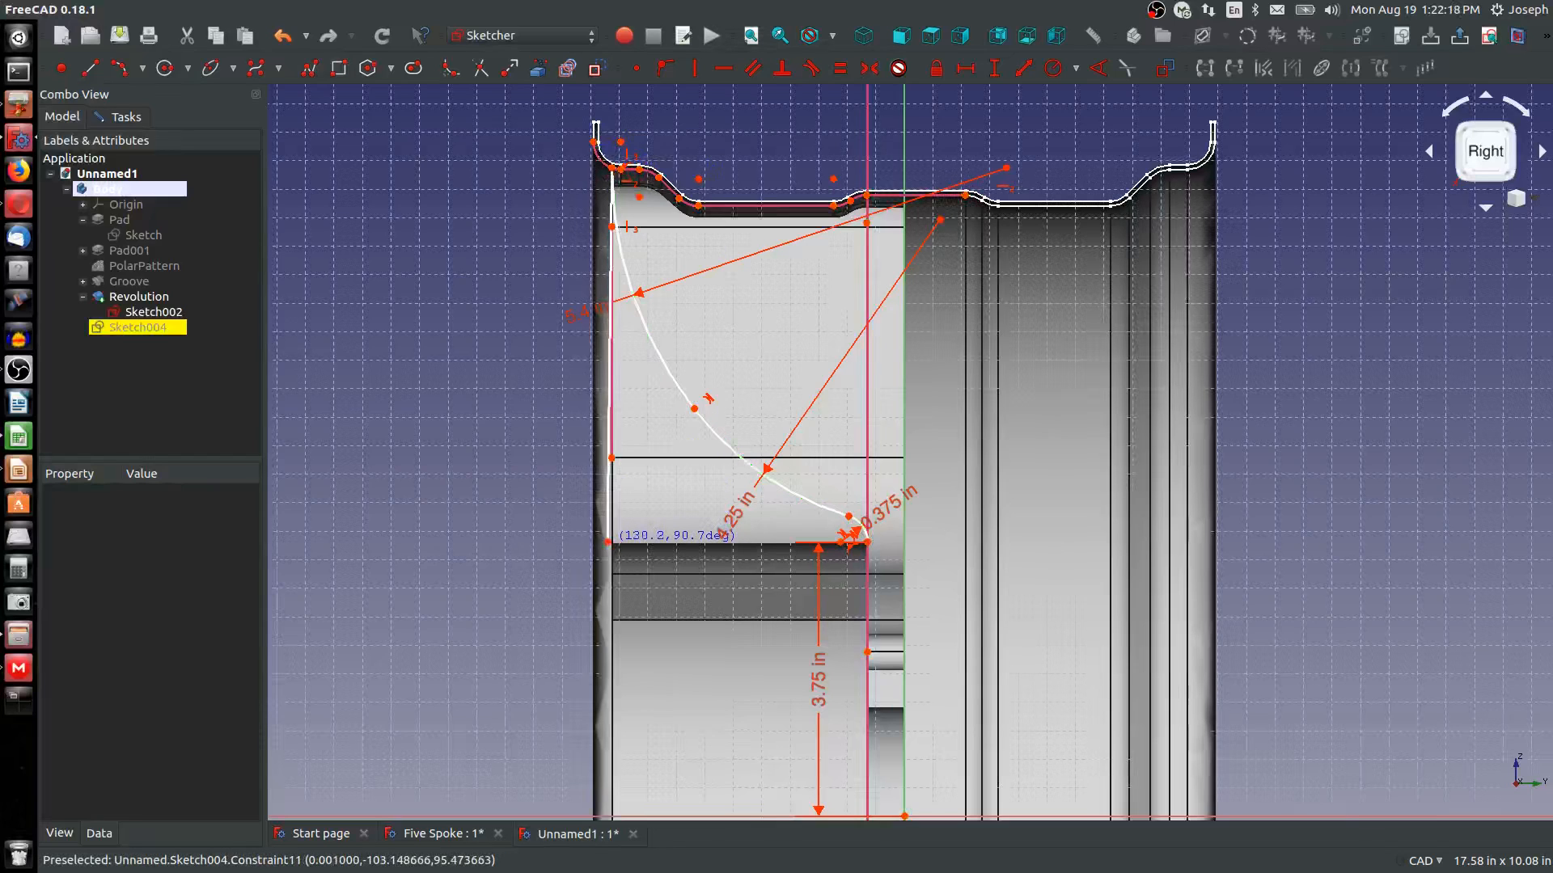
{"action": "left_click", "coordinate": [870, 543]}
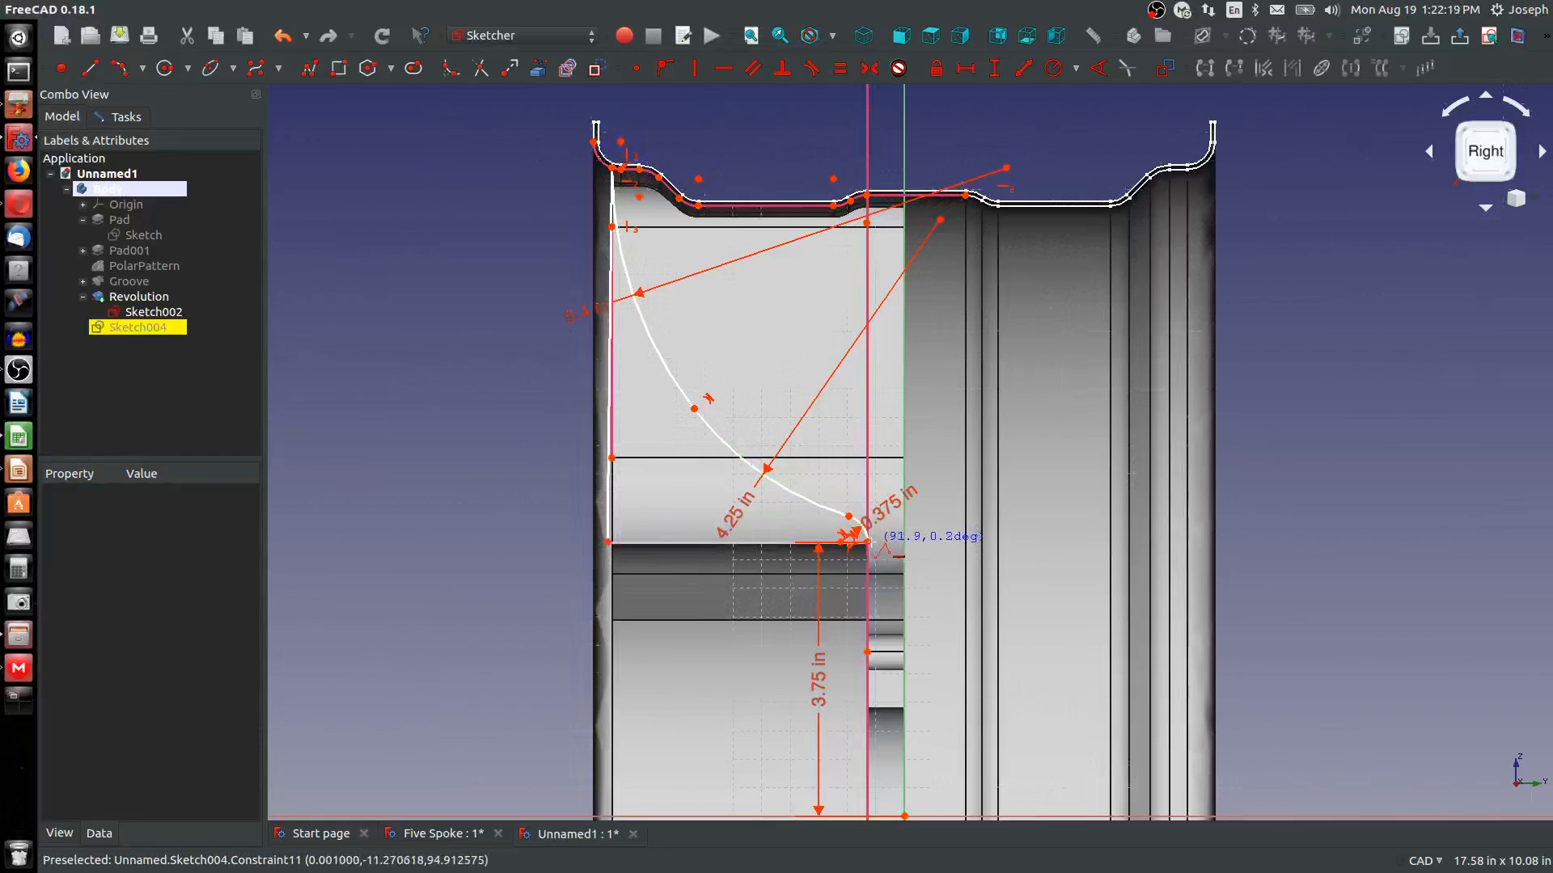
{"action": "left_click", "coordinate": [639, 540]}
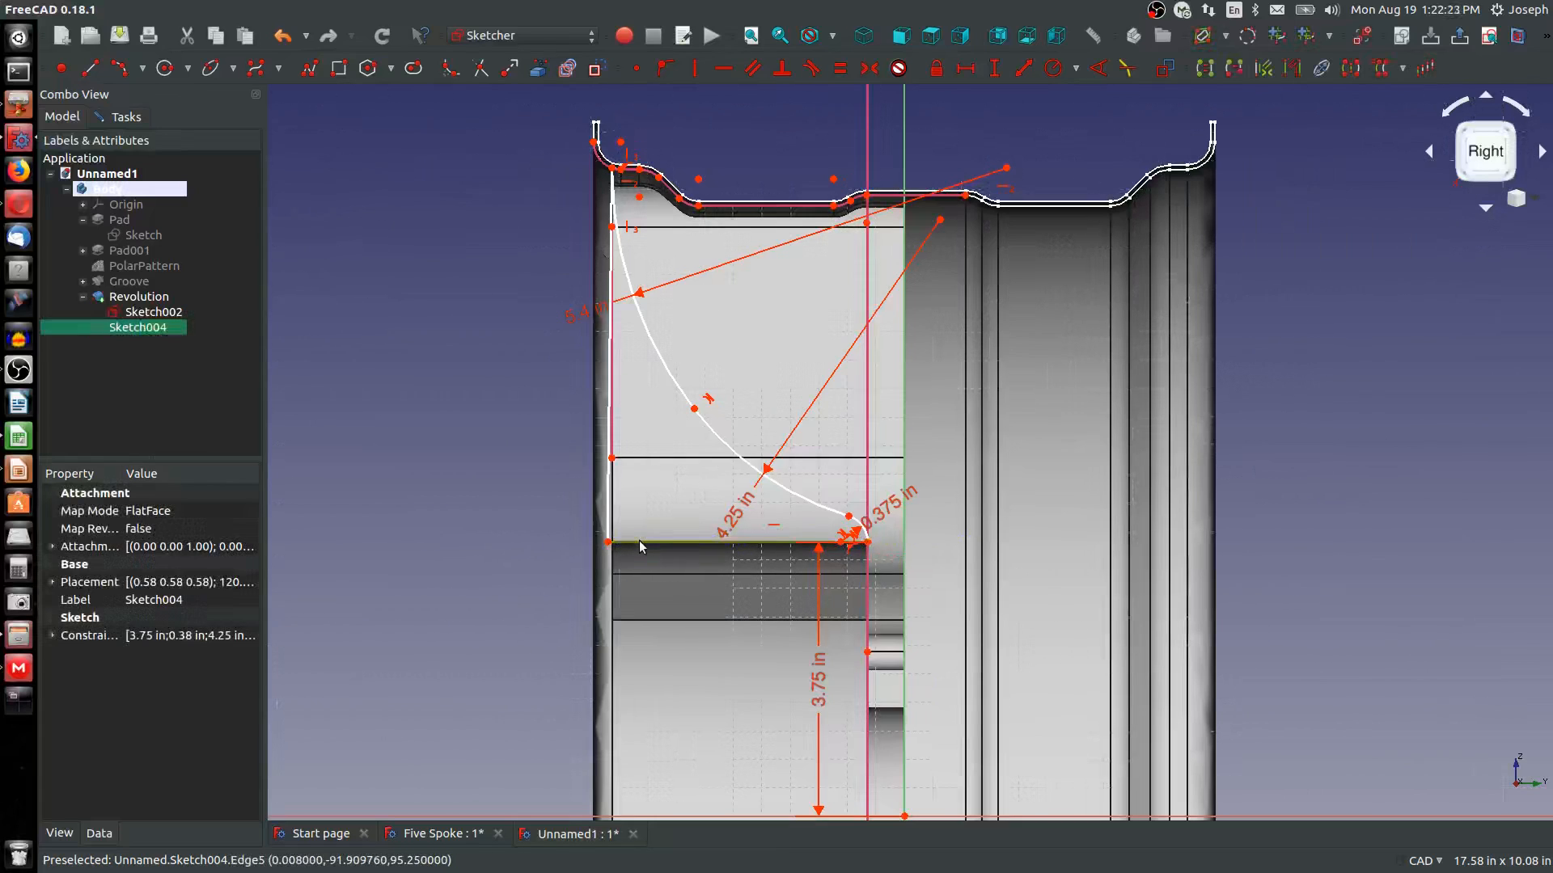
{"action": "key", "text": "h"}
{"action": "left_click", "coordinate": [938, 362]}
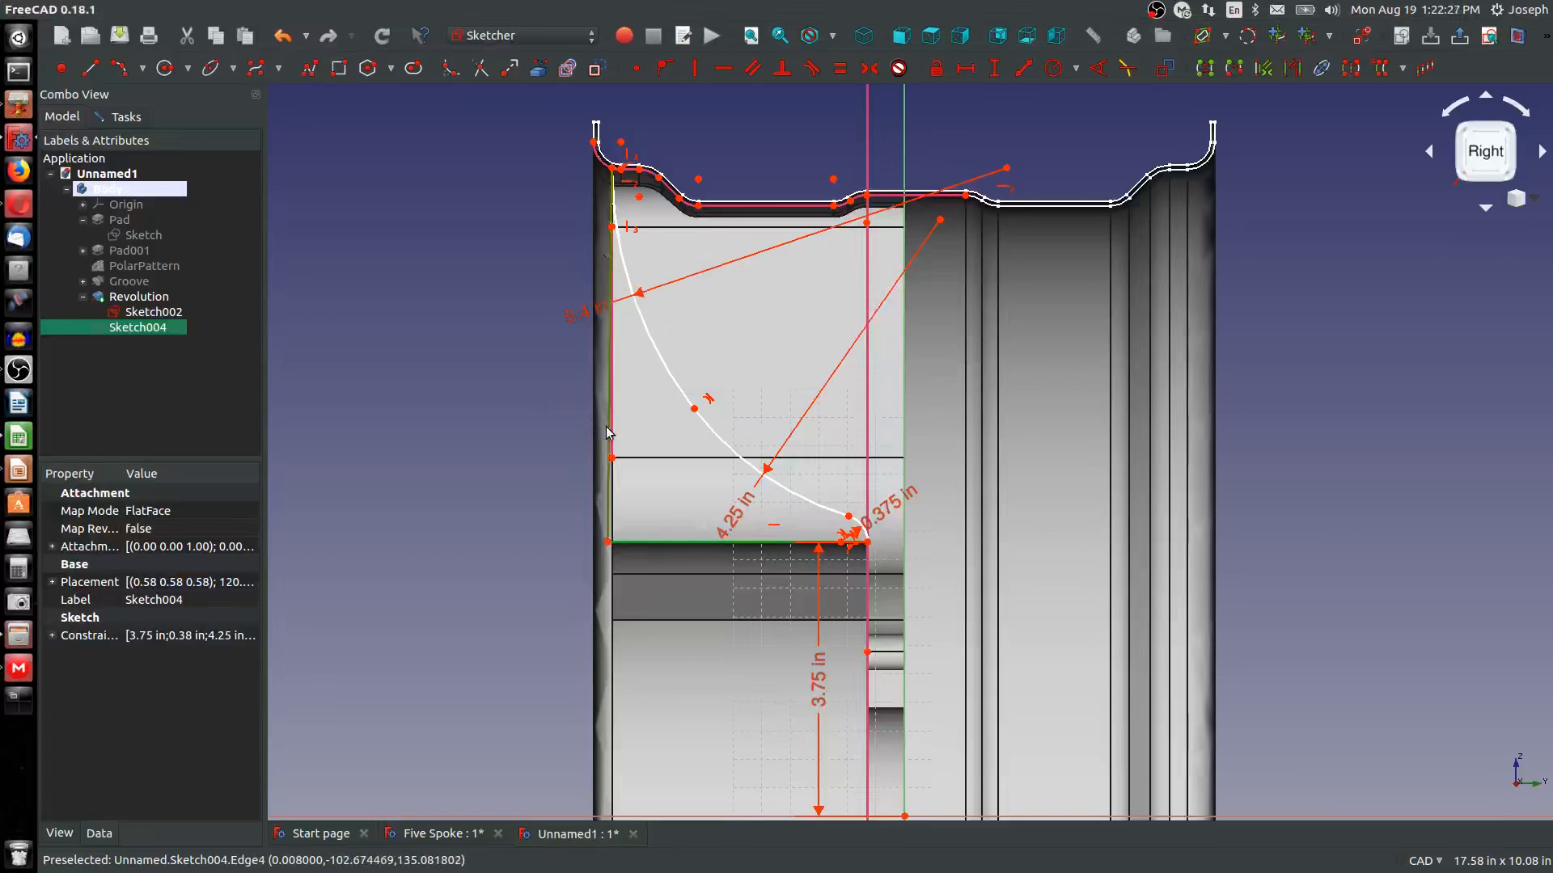
{"action": "key", "text": "h"}
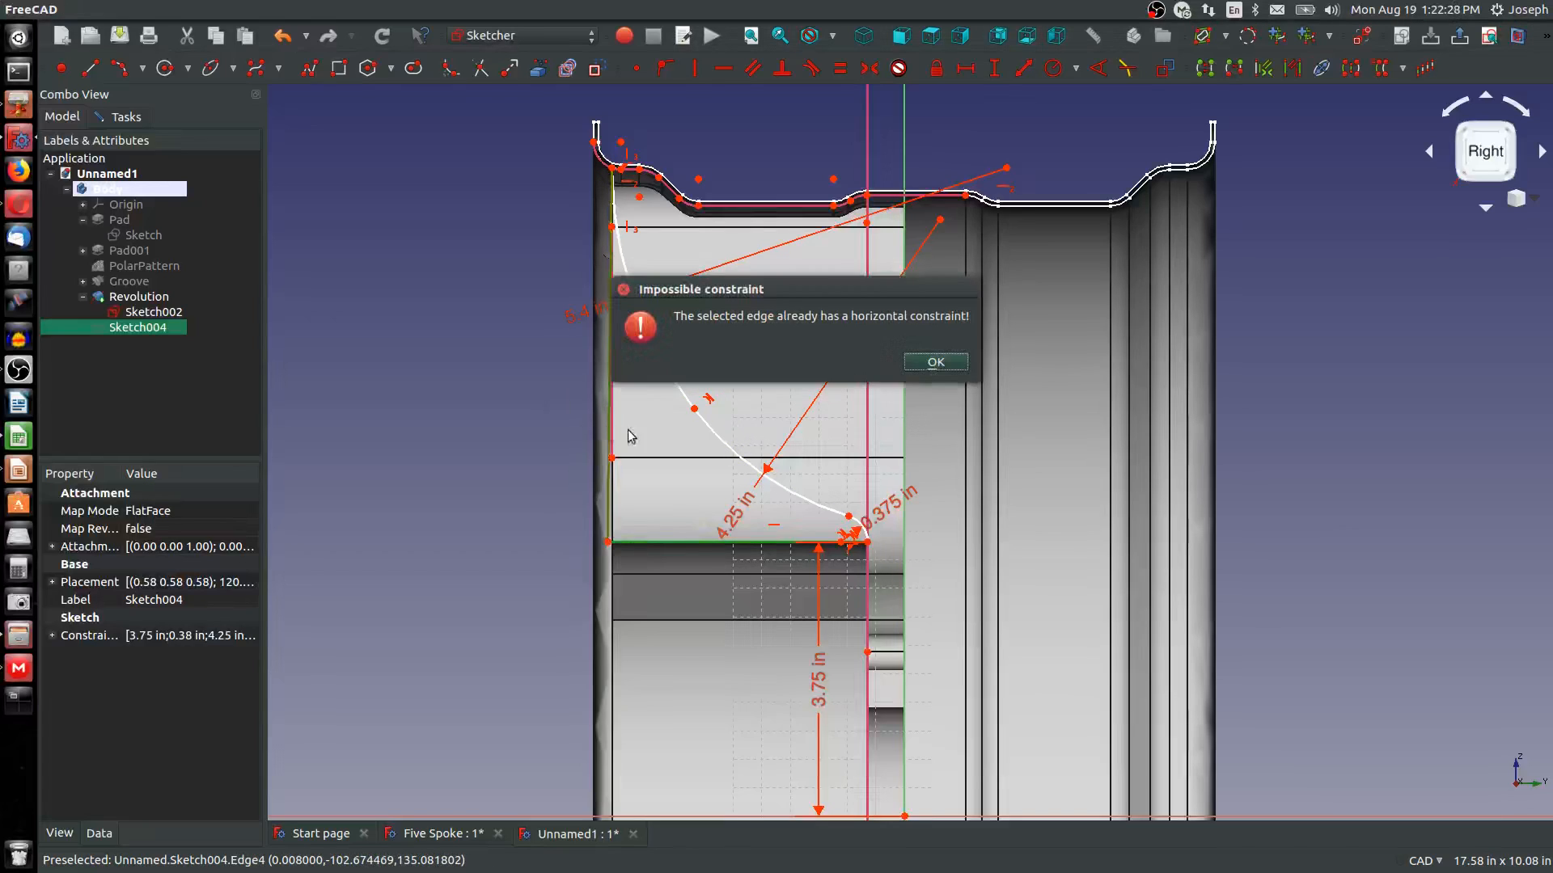
{"action": "left_click", "coordinate": [951, 365]}
{"action": "left_click", "coordinate": [487, 478]}
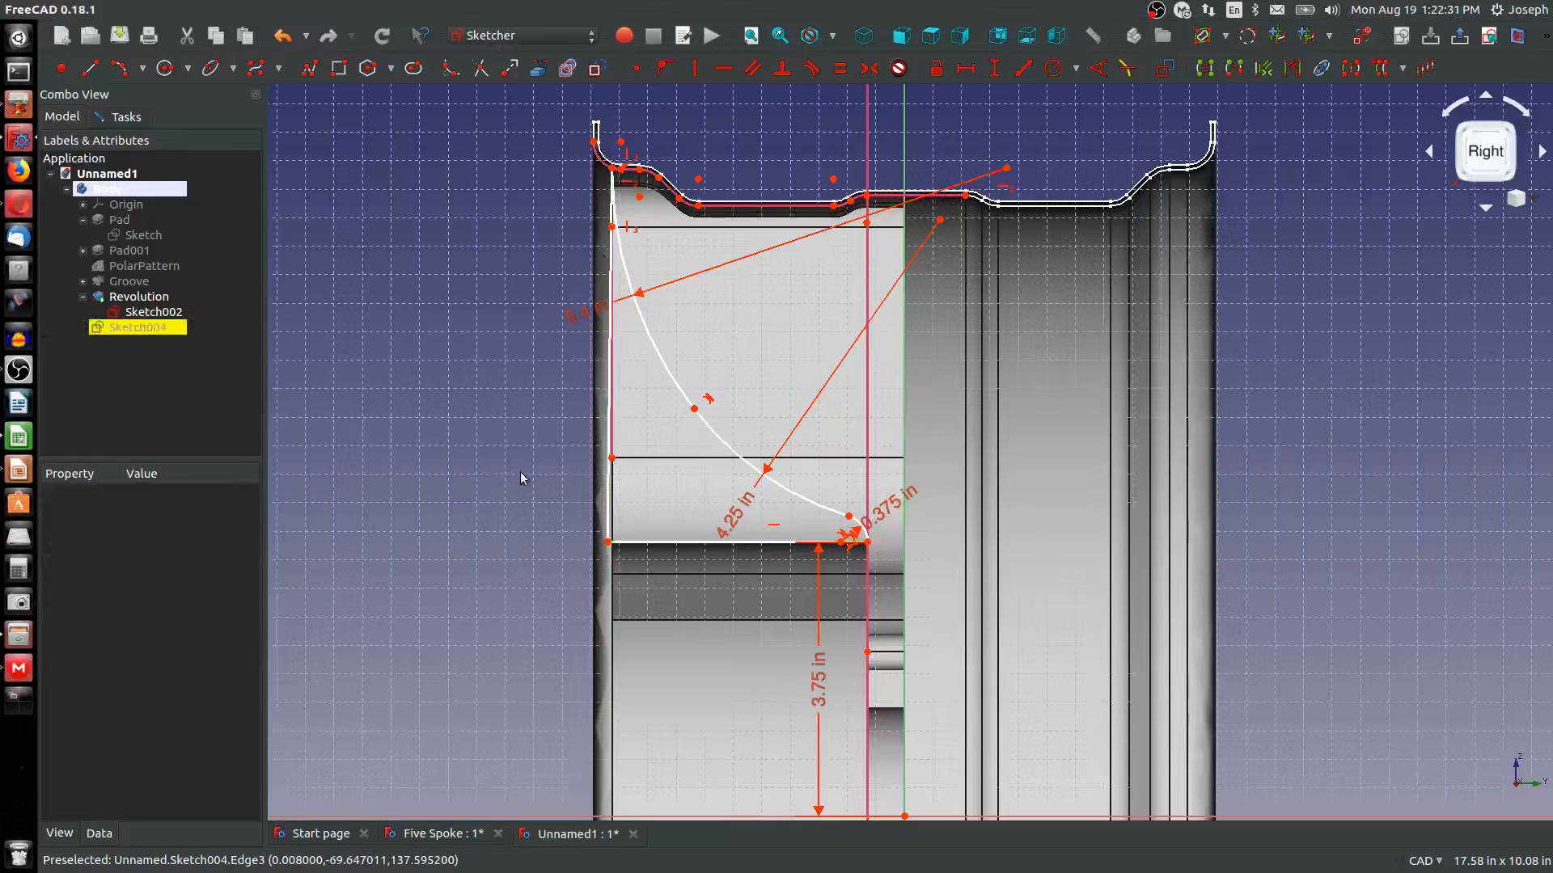
Make the profile's long front line vertical and finish editing the spoke-front sketch
{"action": "left_click", "coordinate": [609, 470]}
{"action": "key", "text": "v"}
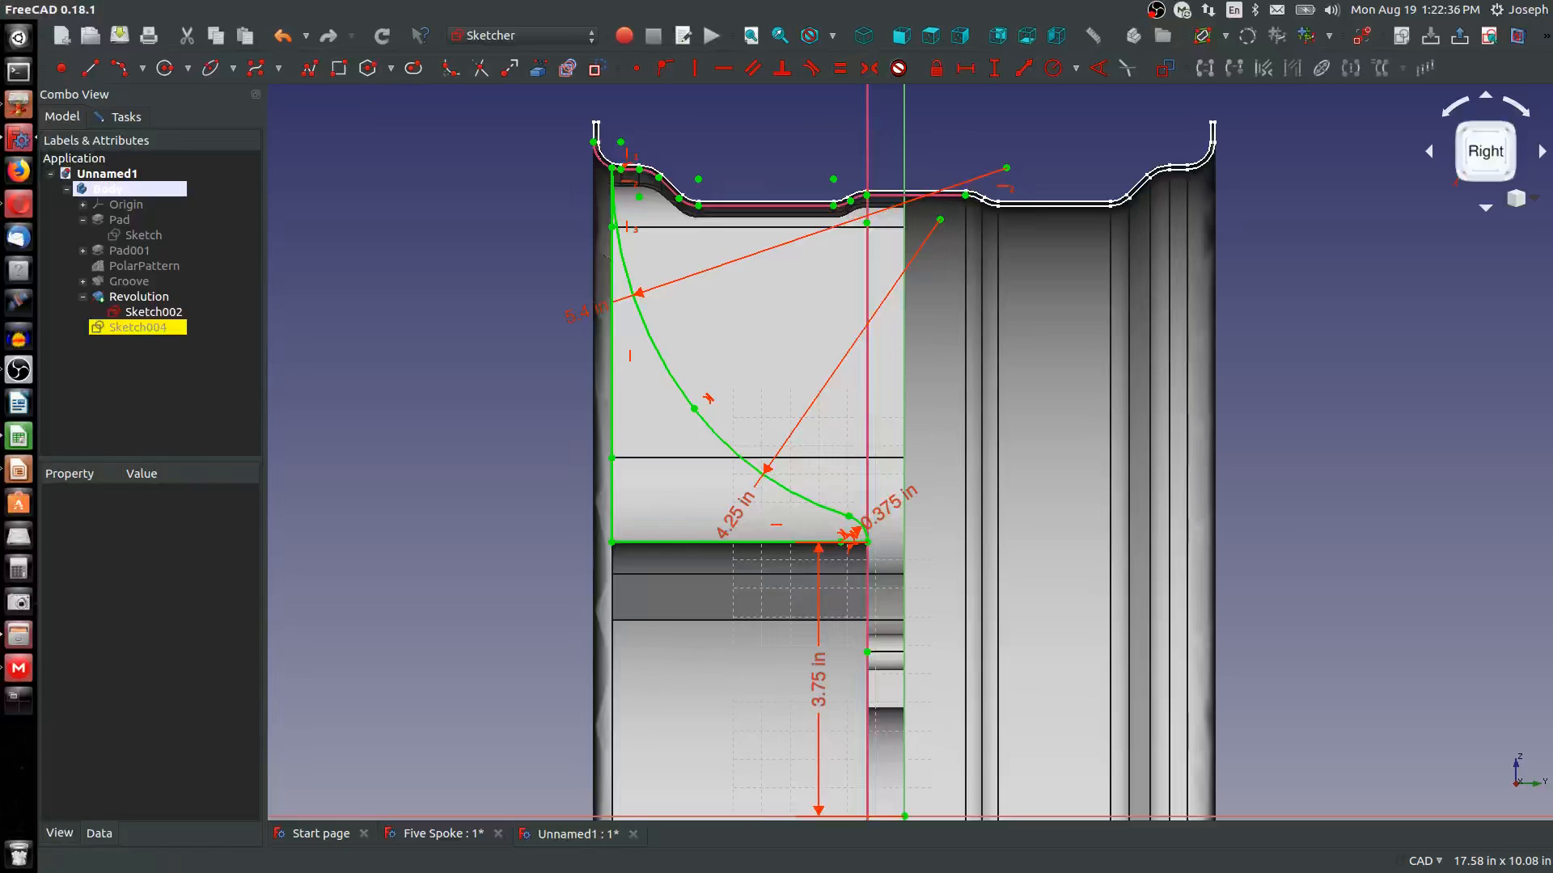
{"action": "left_click", "coordinate": [130, 116]}
{"action": "left_click", "coordinate": [142, 153]}
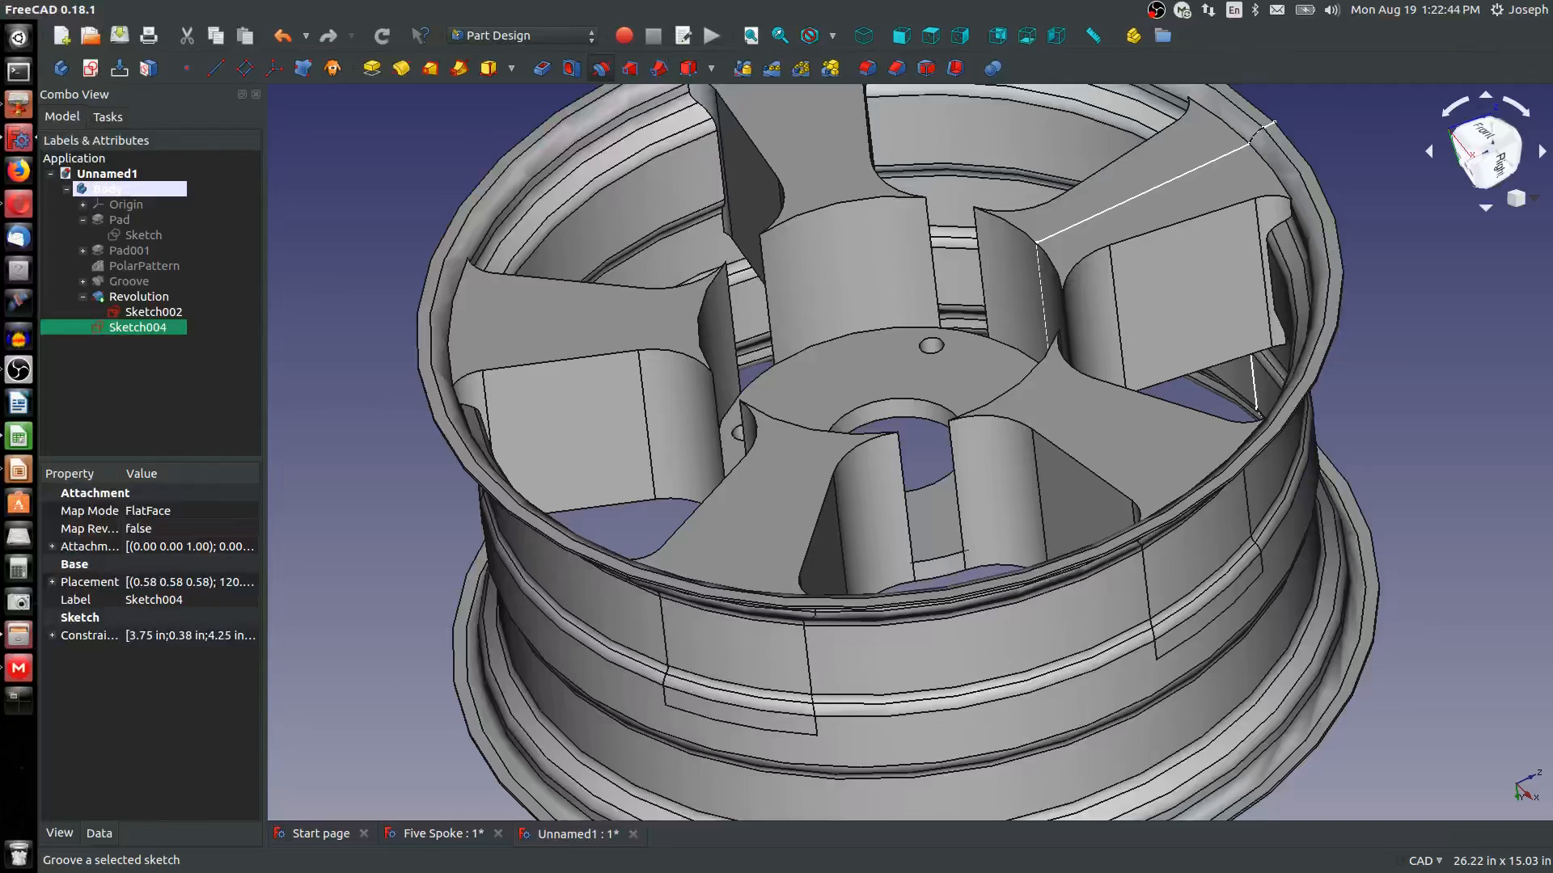
Cut the spoke fronts with a Groove of the closed profile revolved around the Base Y axis
{"action": "left_click", "coordinate": [600, 68]}
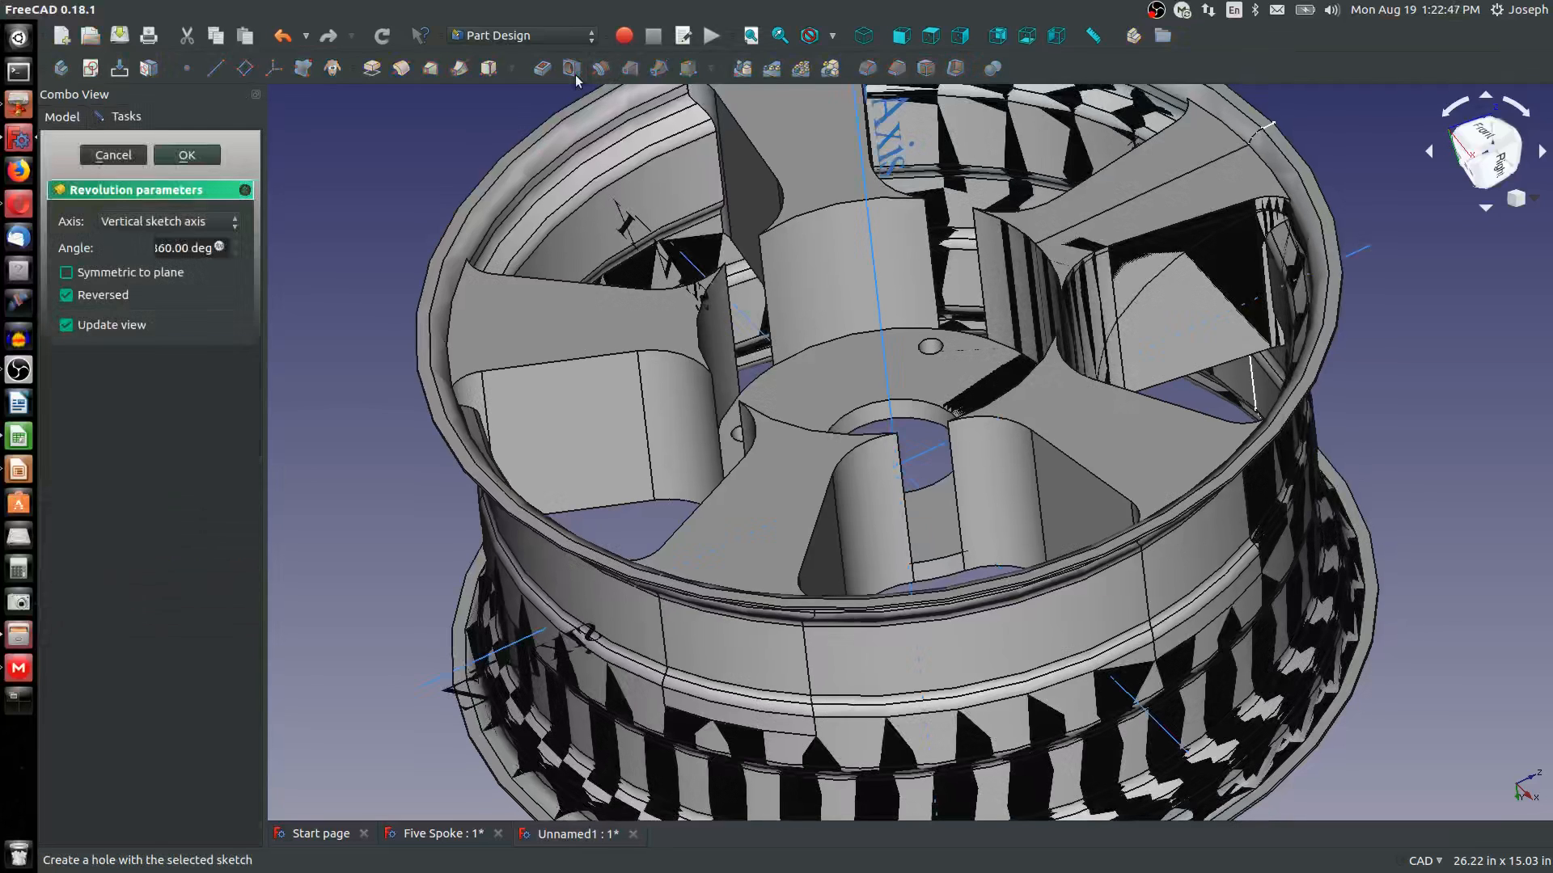
{"action": "scroll", "coordinate": [899, 344], "scroll_direction": "down", "scroll_amount": 2}
{"action": "middle_click_drag", "start_coordinate": [968, 413], "coordinate": [1003, 453]}
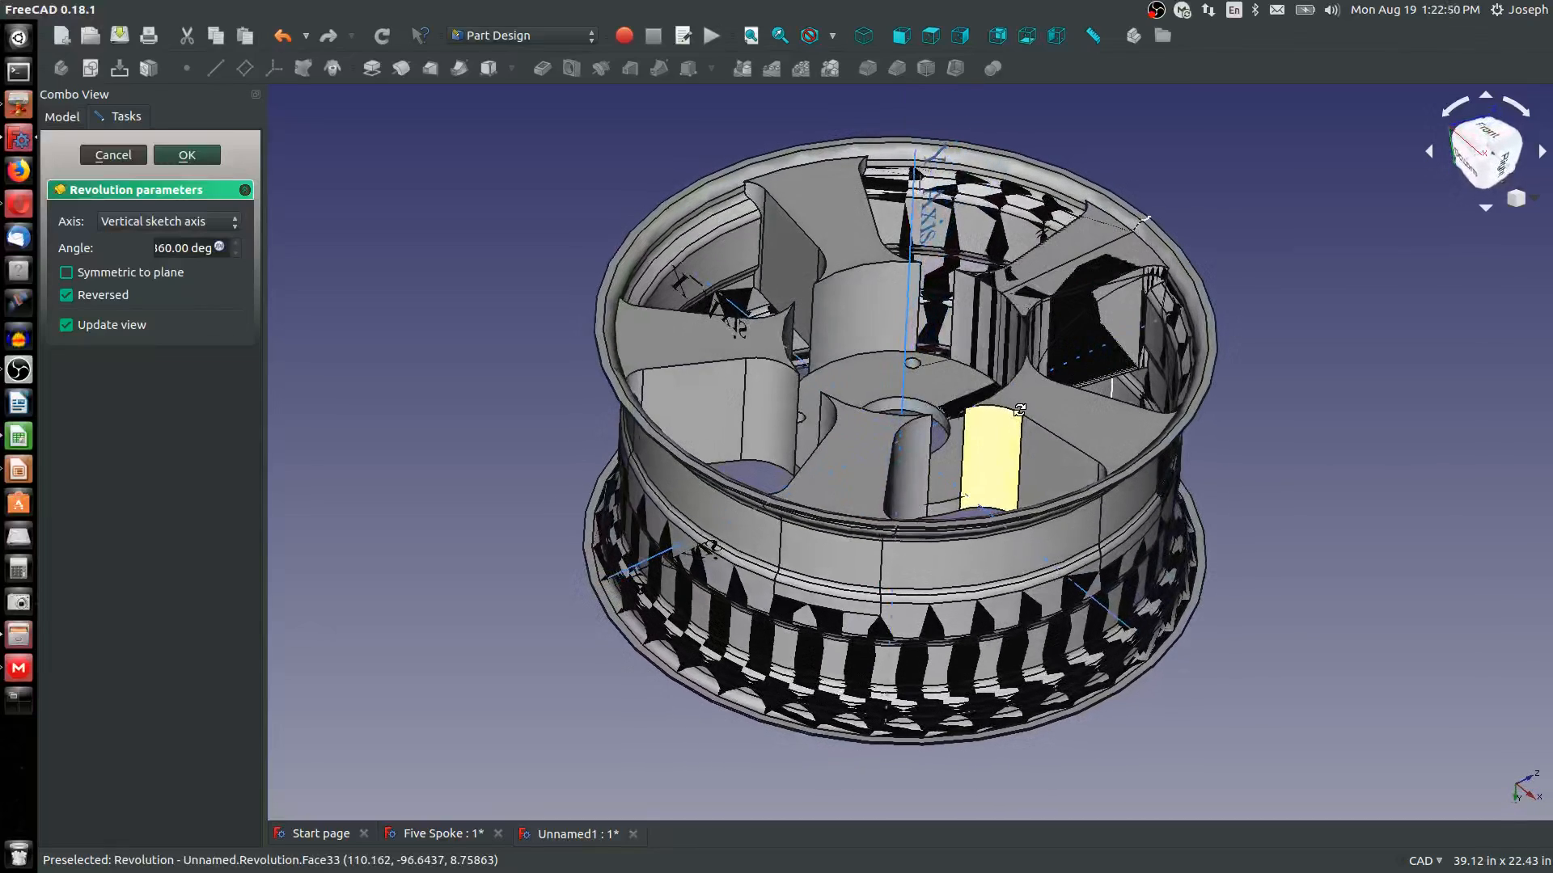
{"action": "left_click", "coordinate": [186, 224]}
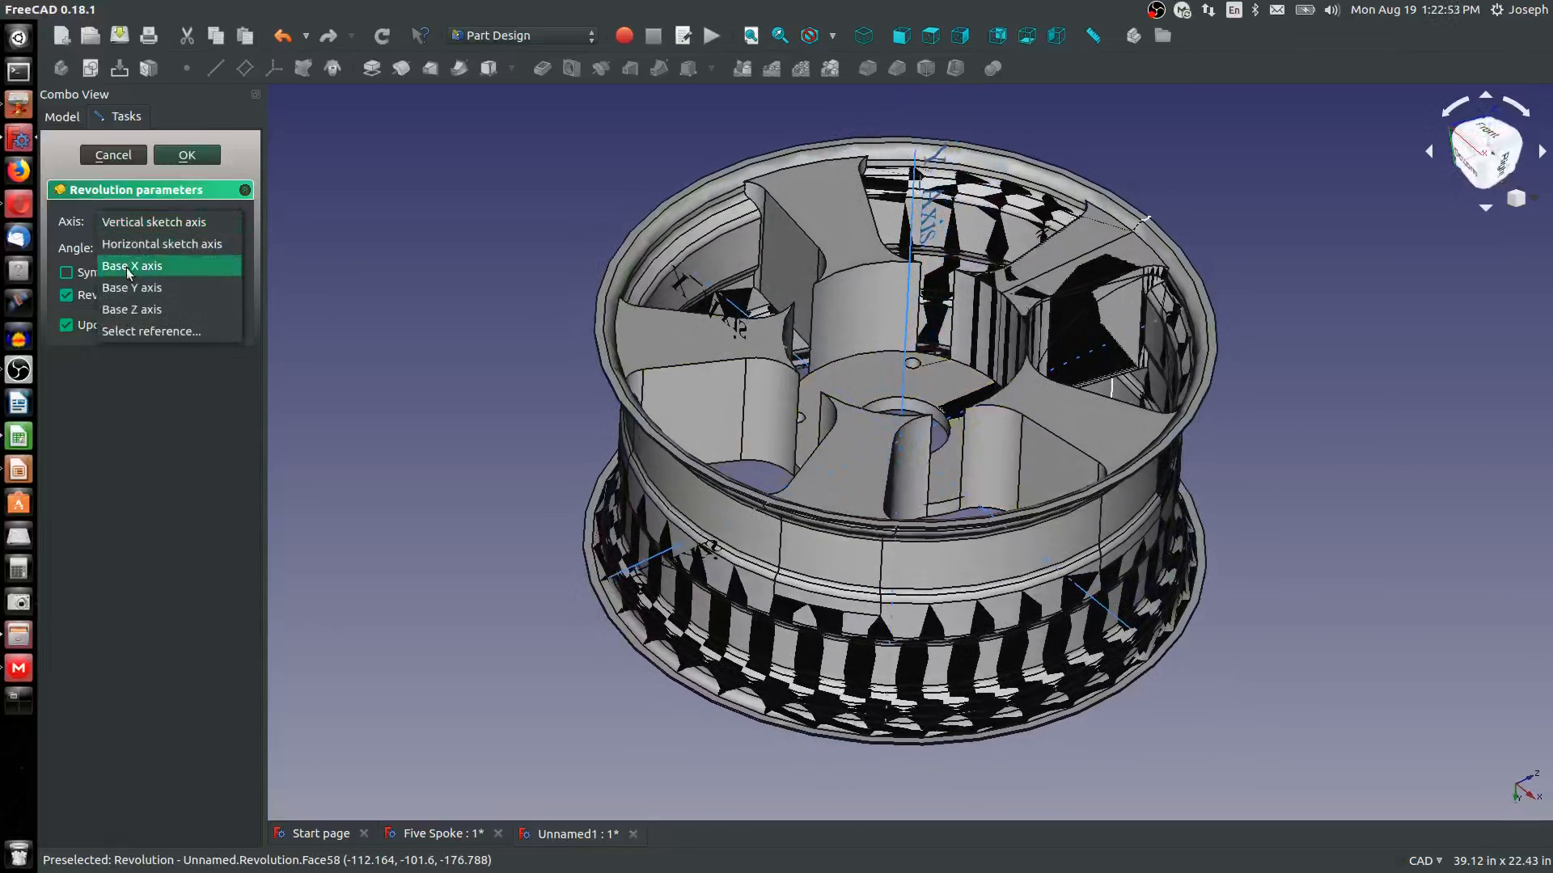
{"action": "left_click", "coordinate": [144, 289]}
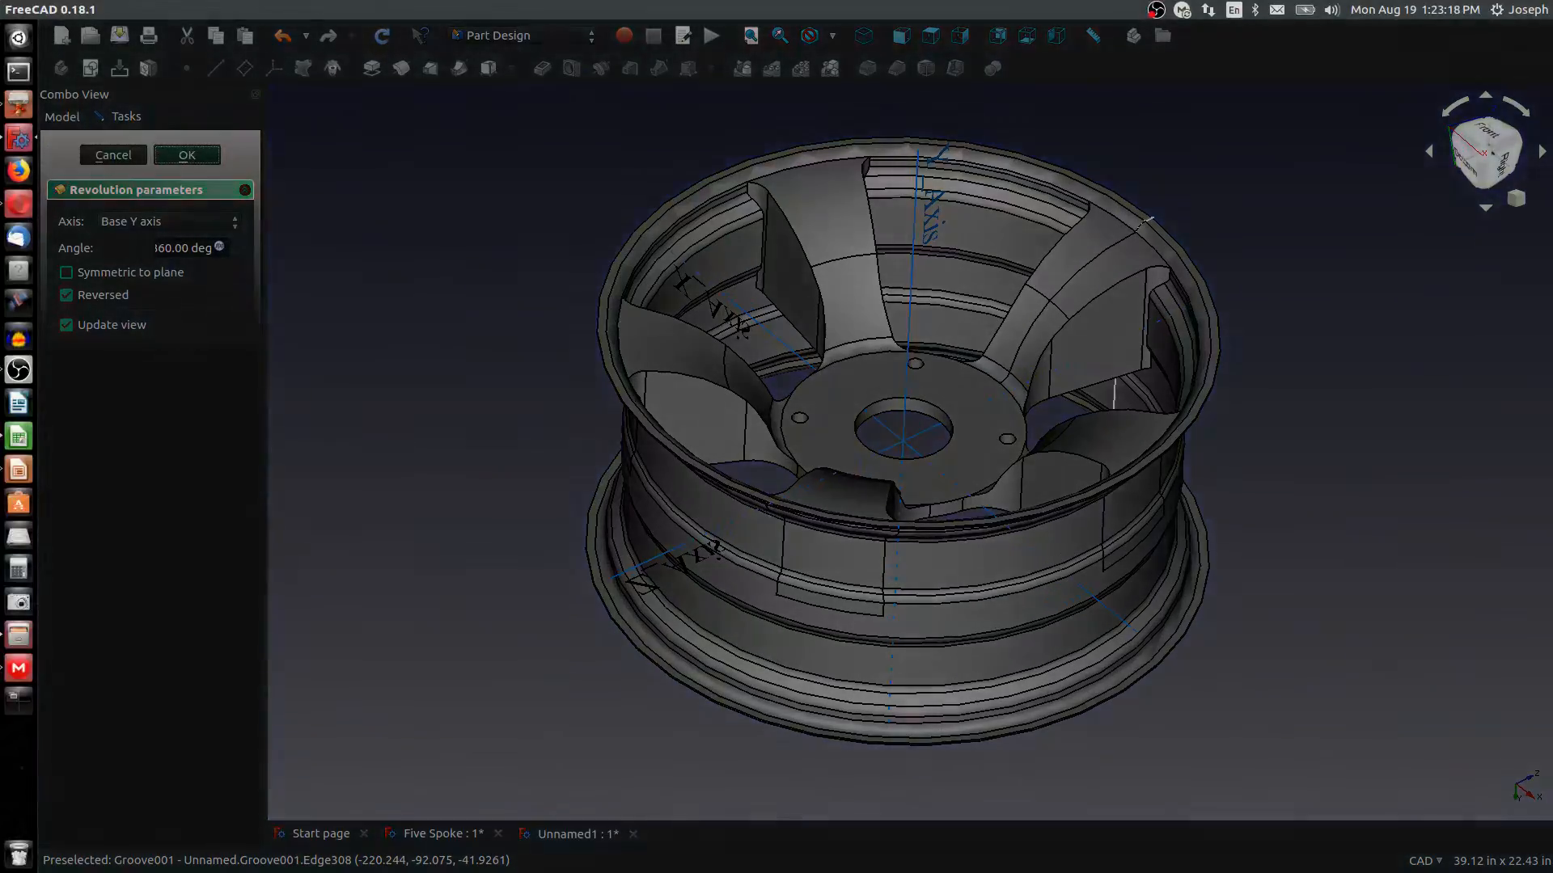
{"action": "key", "text": "Return"}
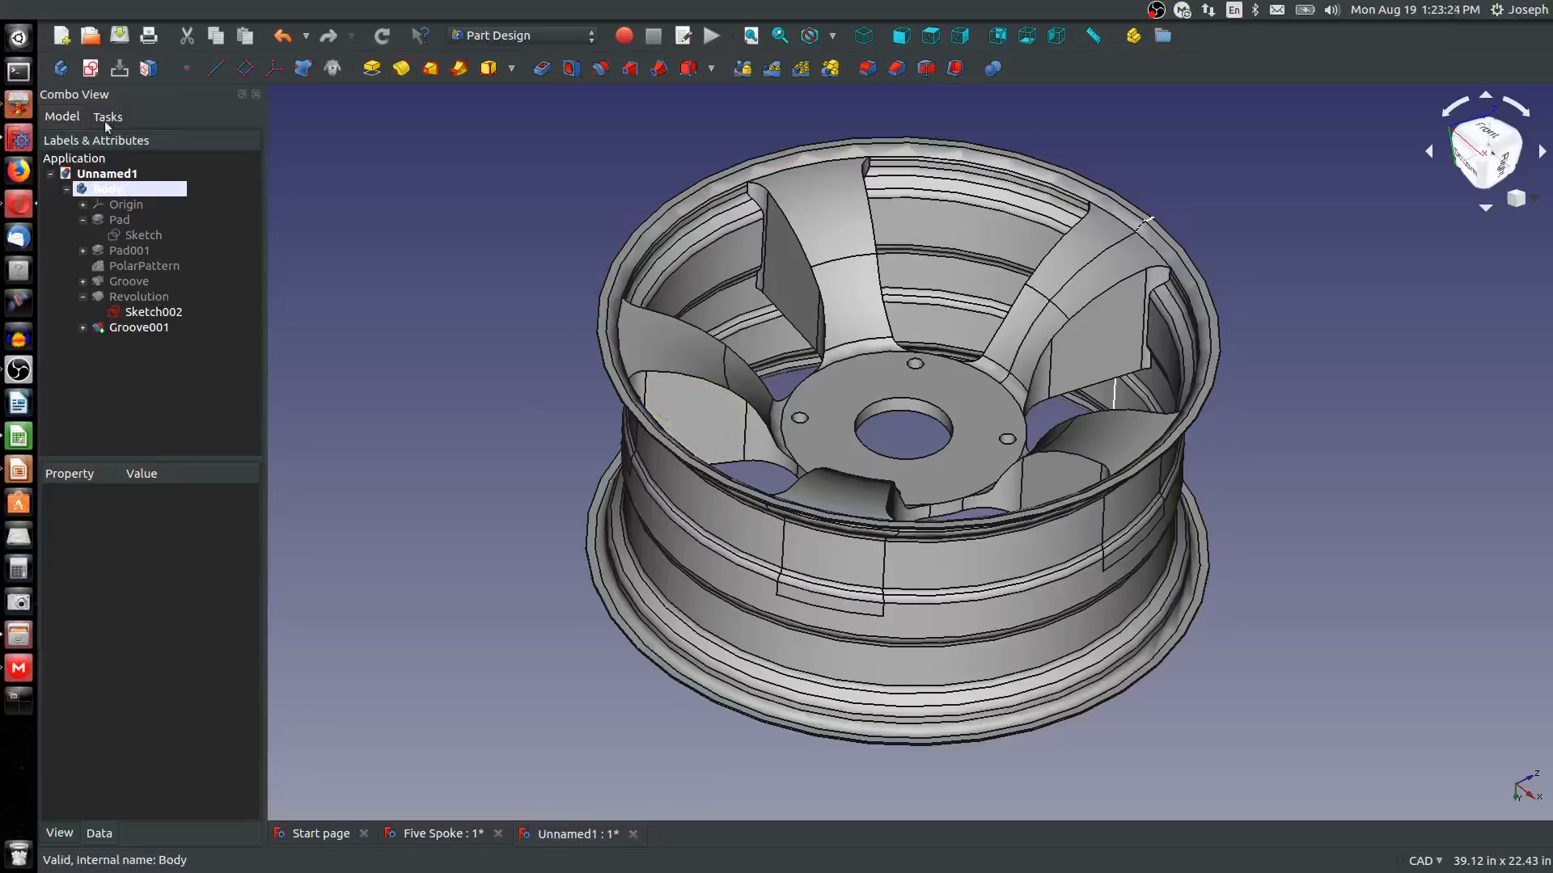
Start a new sketch on the YZ plane and show the wheel in section view
{"action": "left_click", "coordinate": [90, 67]}
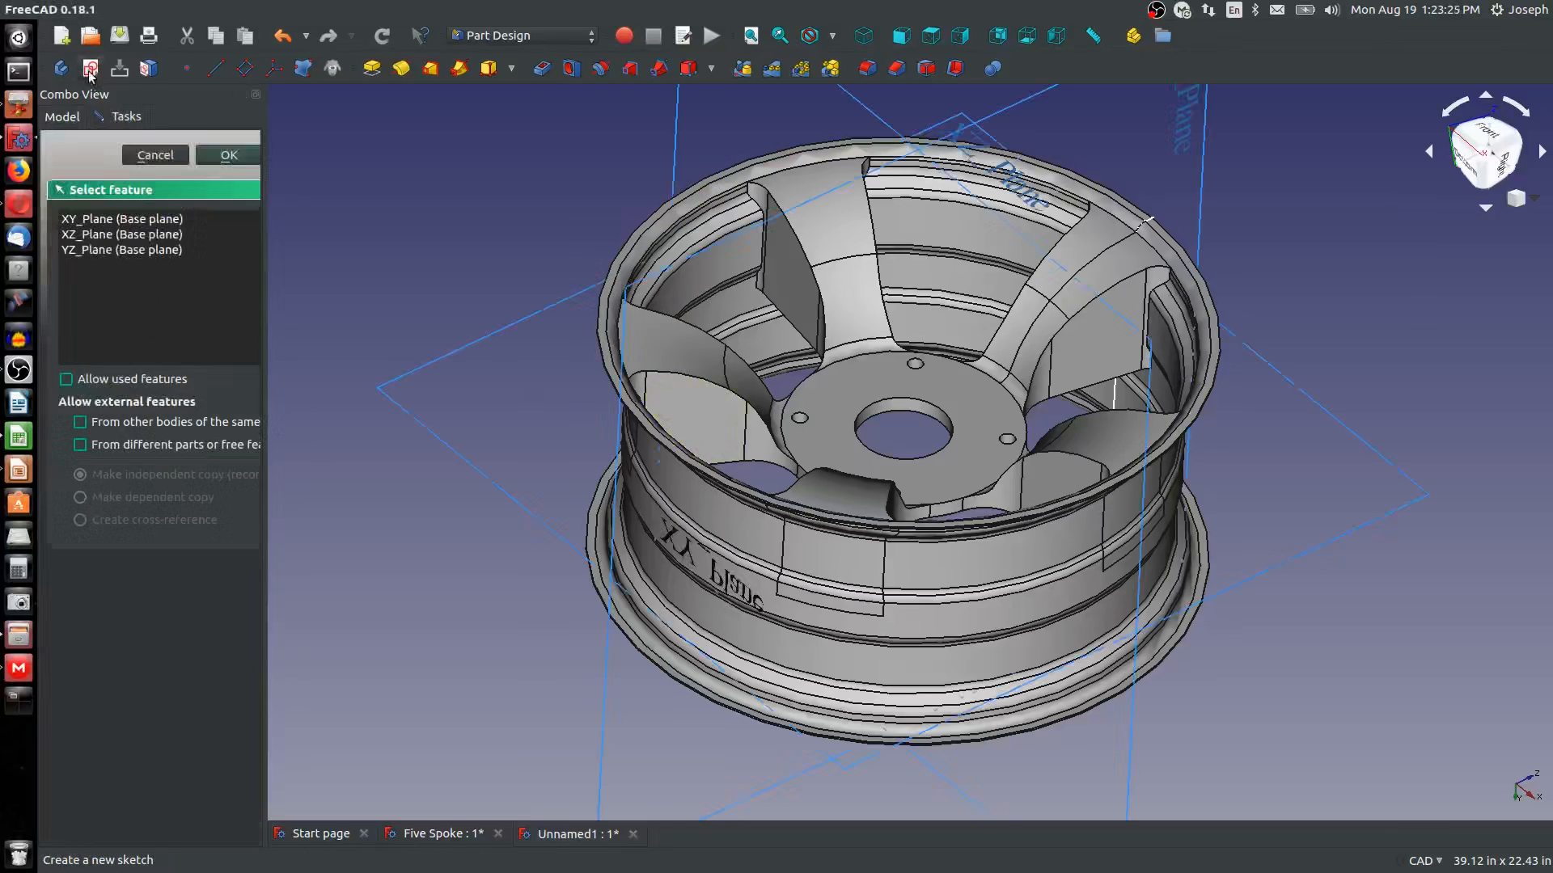
{"action": "left_click", "coordinate": [1206, 142]}
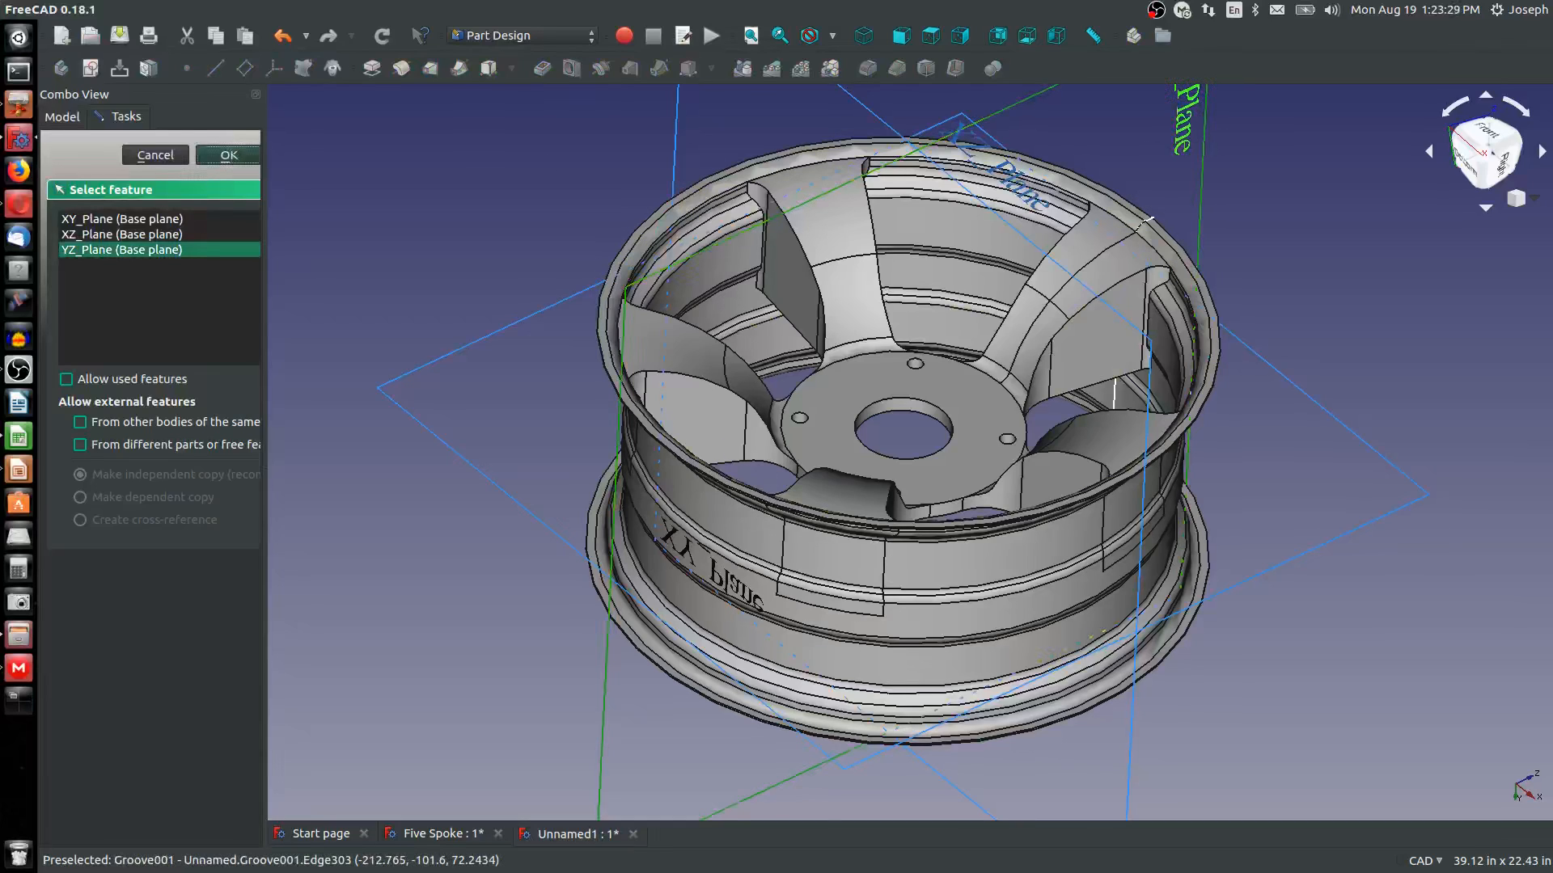
{"action": "left_click", "coordinate": [229, 154]}
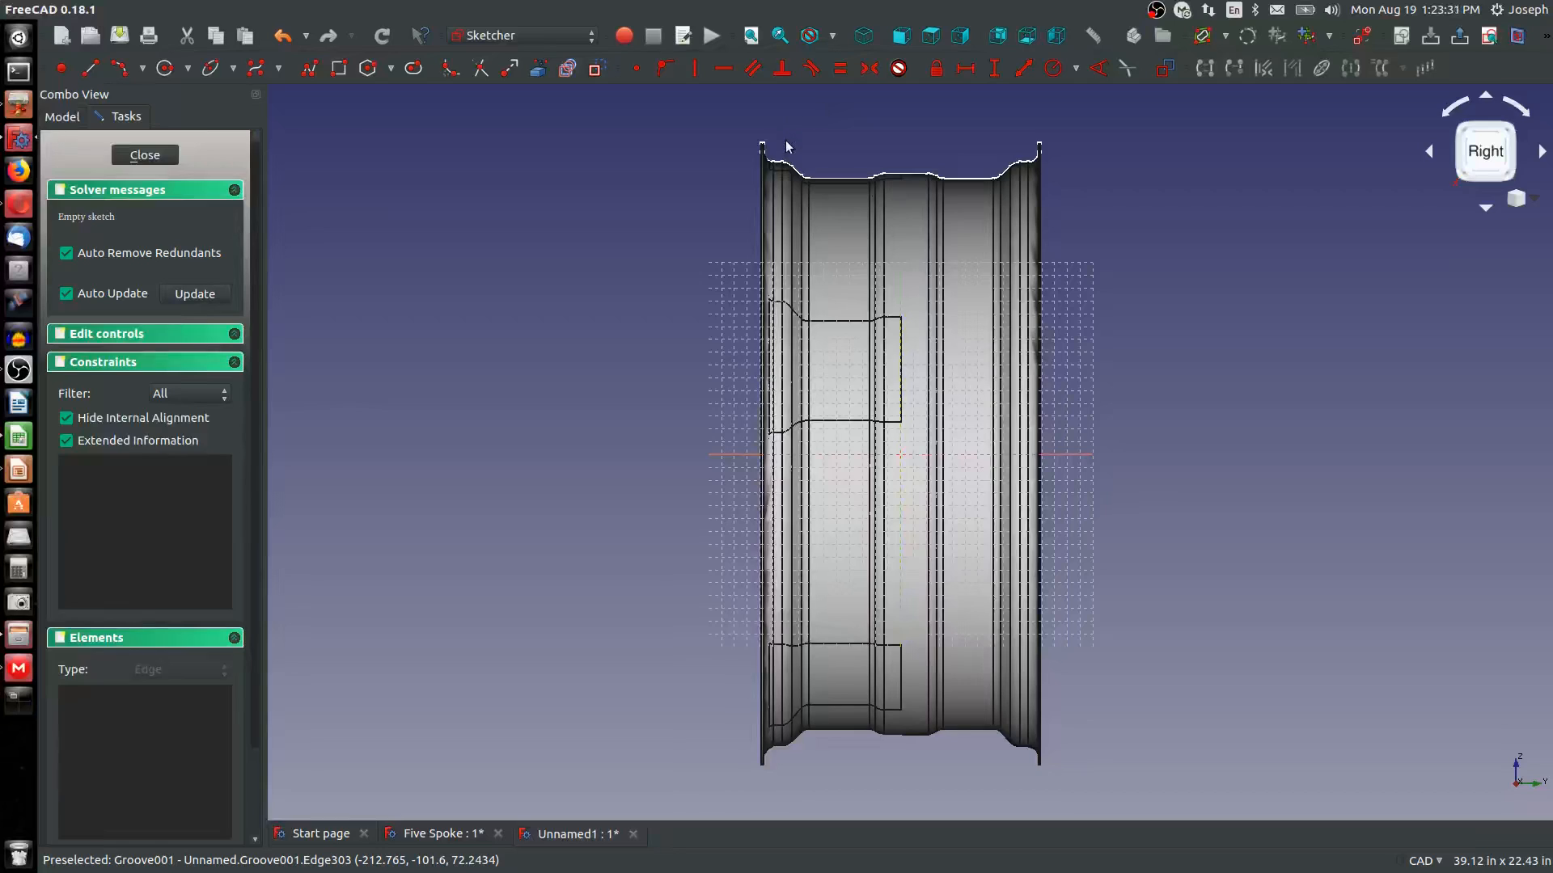
{"action": "left_click", "coordinate": [1462, 66]}
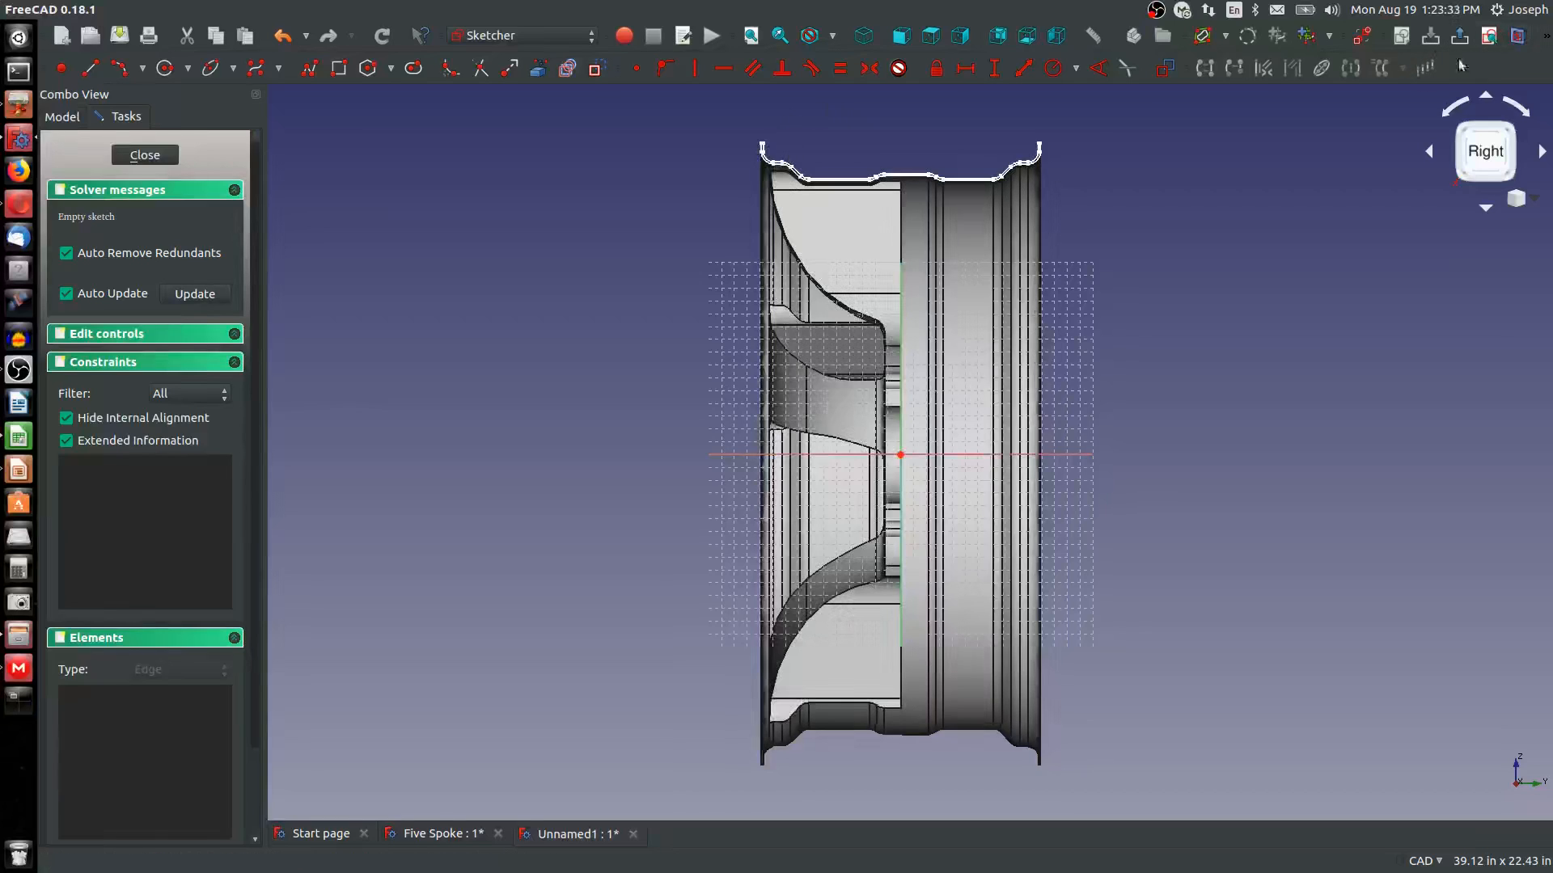
Link the rim's inner drop-centre line, the two step arcs and the adjoining raised line as external geometry
{"action": "scroll", "coordinate": [816, 242], "scroll_direction": "up", "scroll_amount": 2}
{"action": "scroll", "coordinate": [890, 135], "scroll_direction": "up", "scroll_amount": 5}
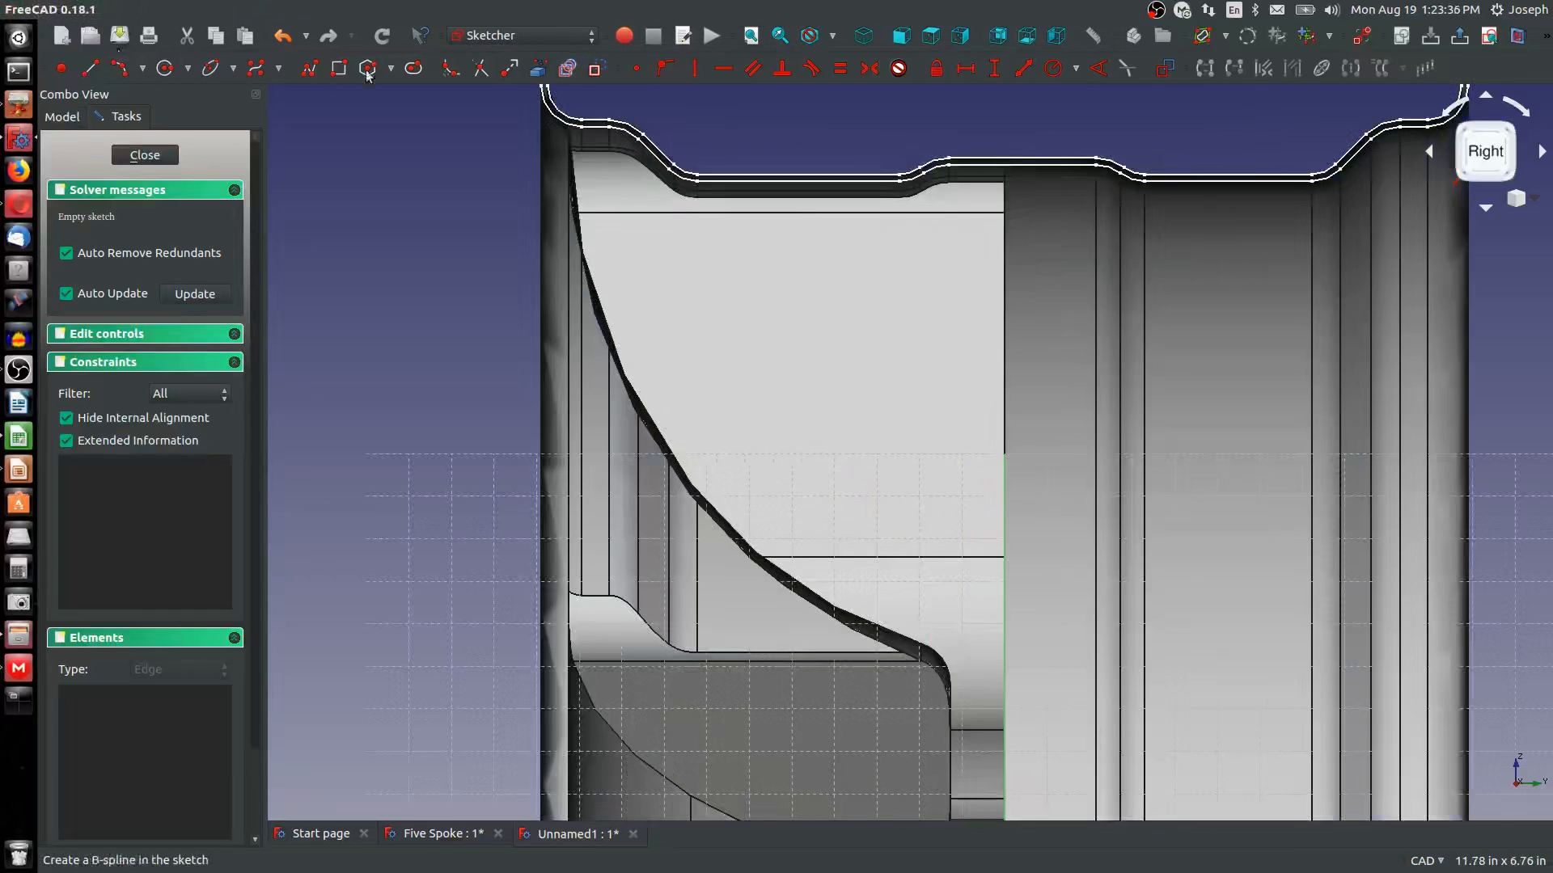
{"action": "left_click", "coordinate": [536, 71]}
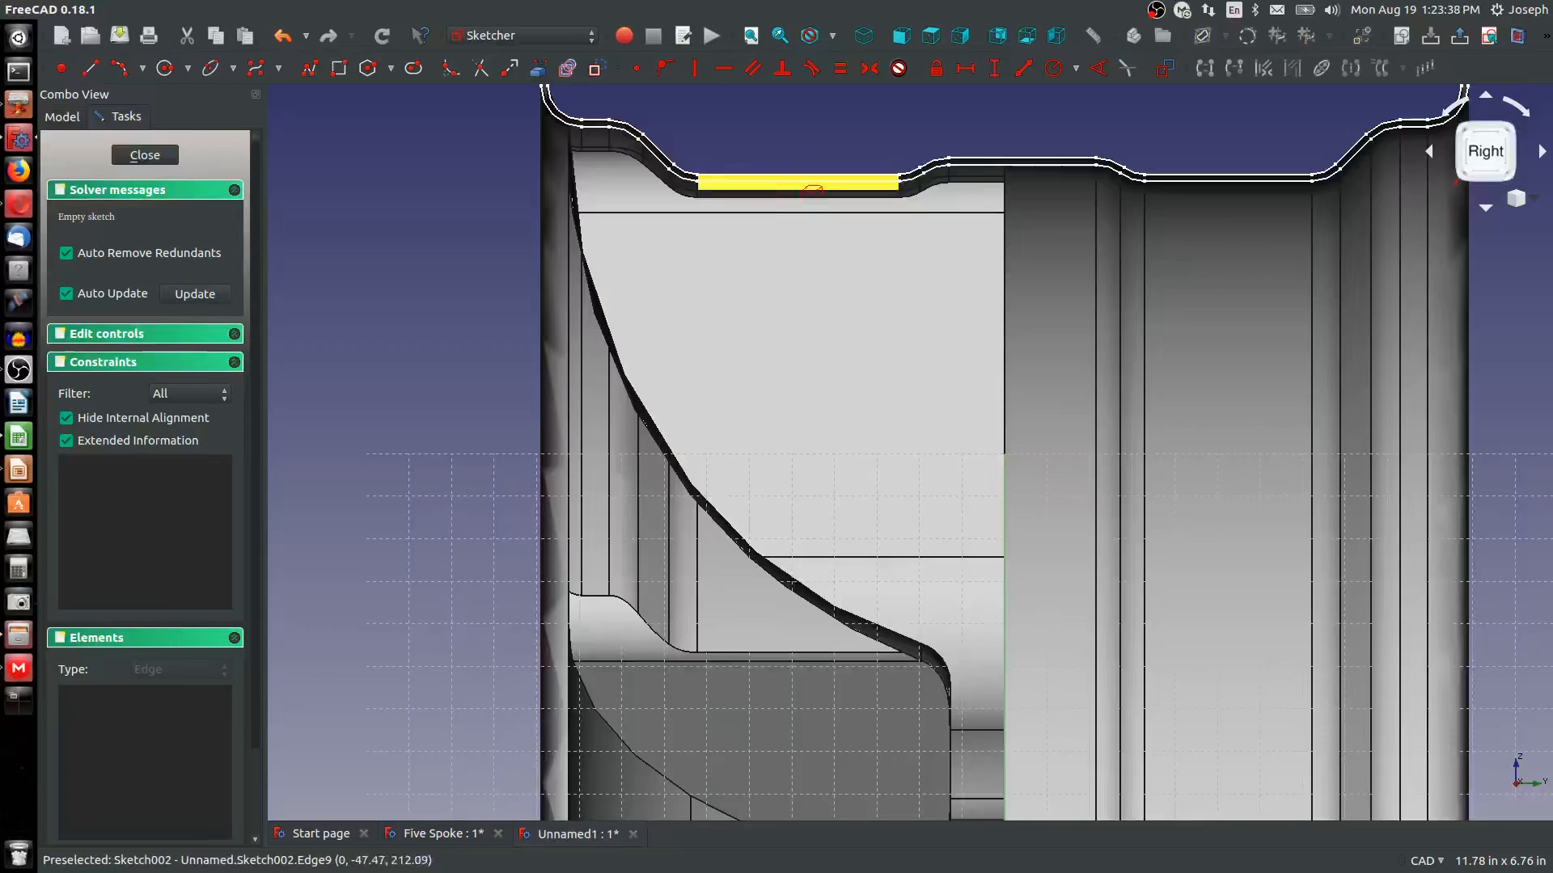
{"action": "scroll", "coordinate": [829, 179], "scroll_direction": "up", "scroll_amount": 2}
{"action": "left_click", "coordinate": [829, 179]}
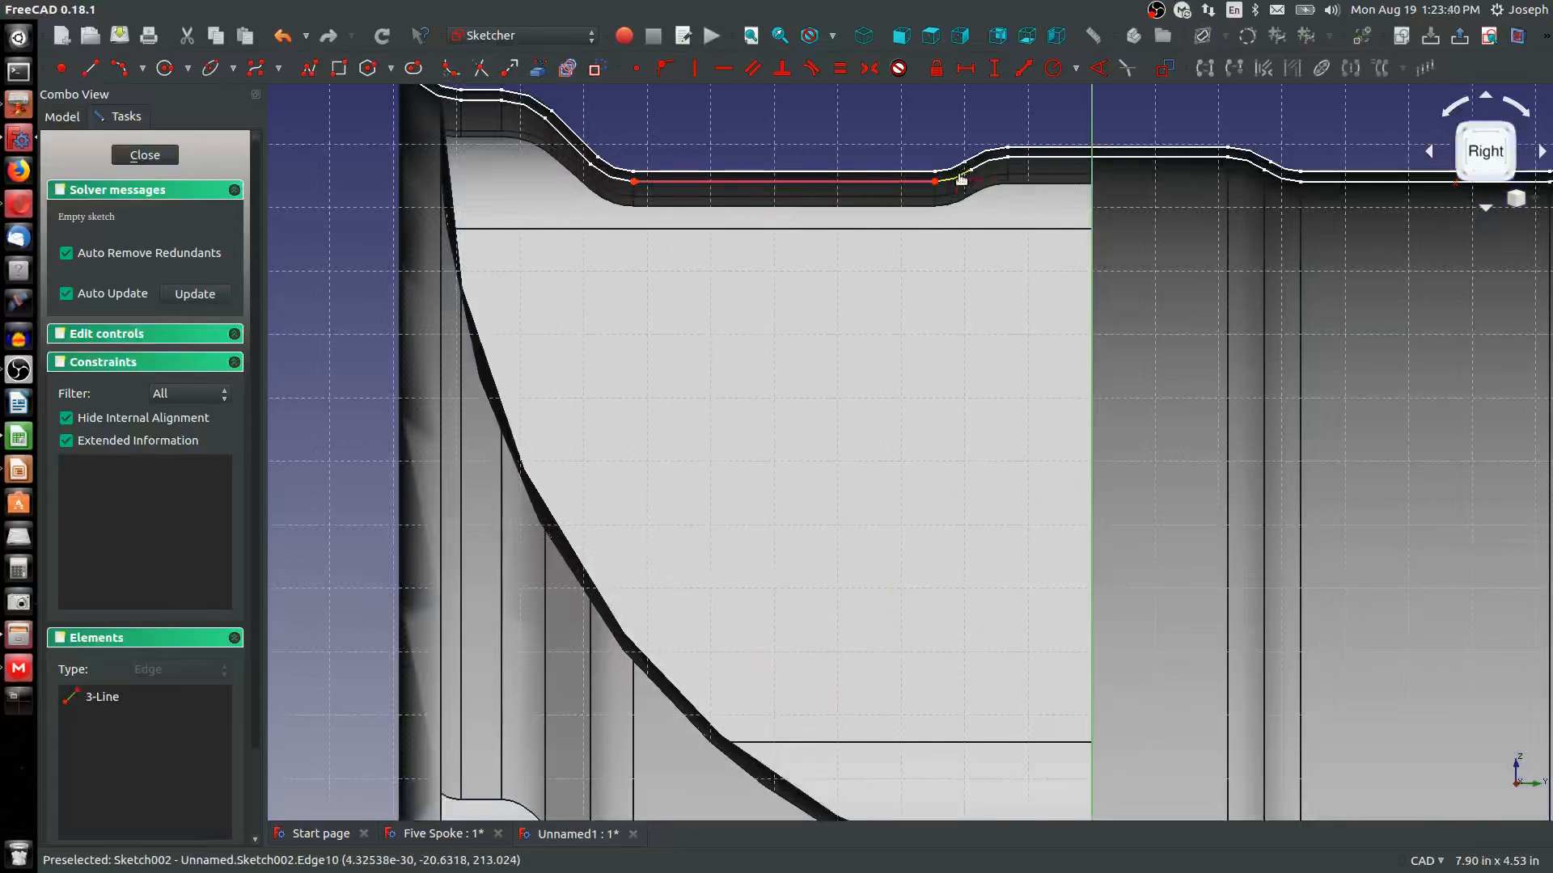
{"action": "left_click", "coordinate": [987, 161]}
{"action": "left_click", "coordinate": [1001, 155]}
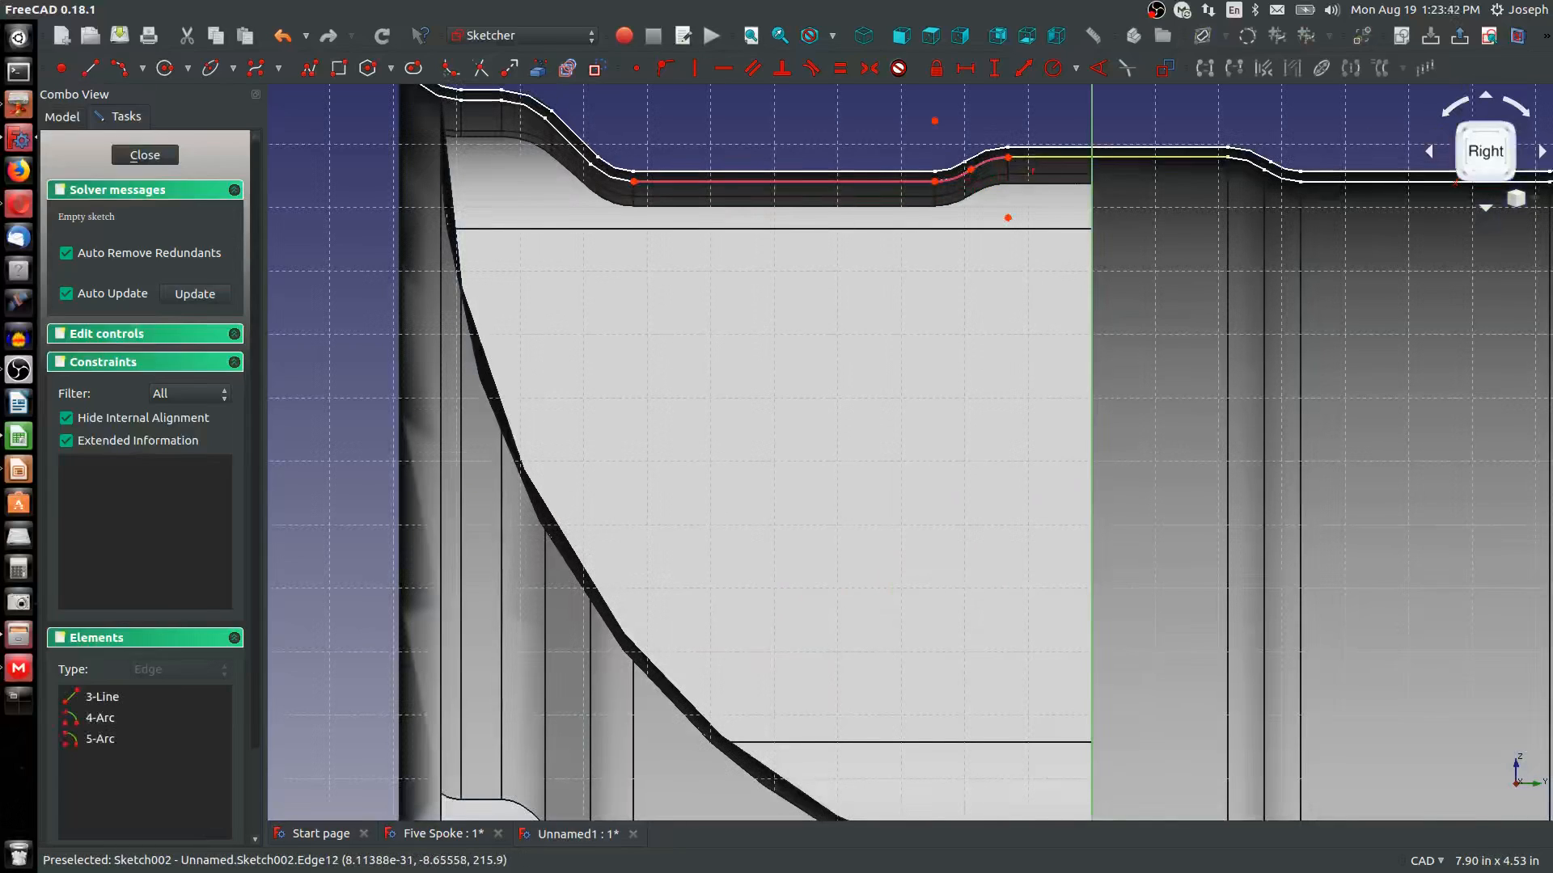
{"action": "left_click", "coordinate": [1032, 158]}
{"action": "scroll", "coordinate": [707, 214], "scroll_direction": "down", "scroll_amount": 2}
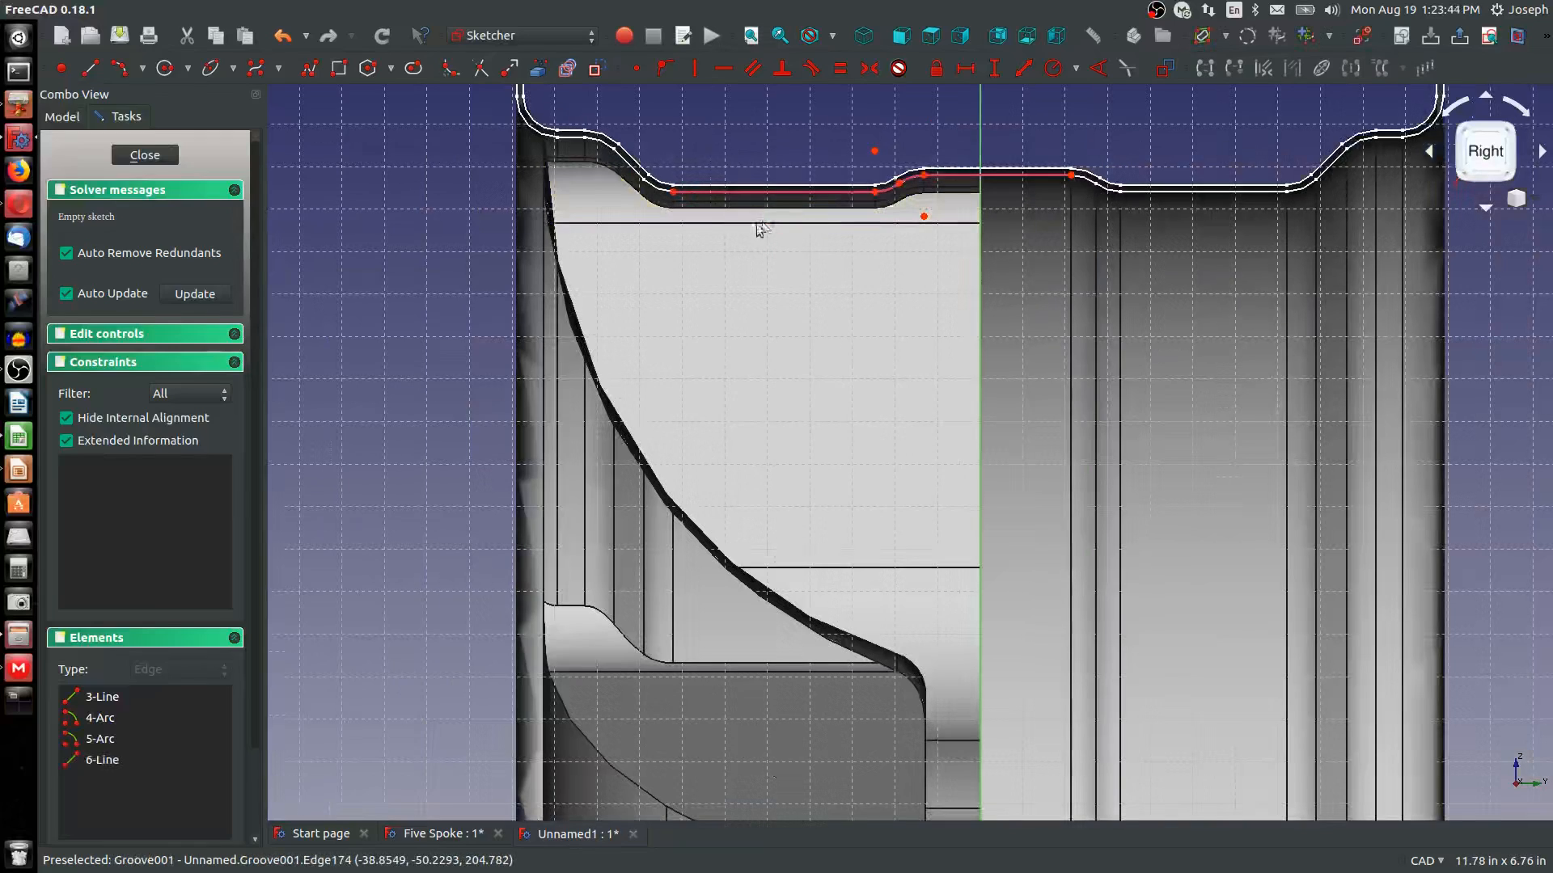
Draw a horizontal line along the drop-centre edge to the first arc, with its front end 0.25 in from the edge's front end
{"action": "left_click", "coordinate": [91, 68]}
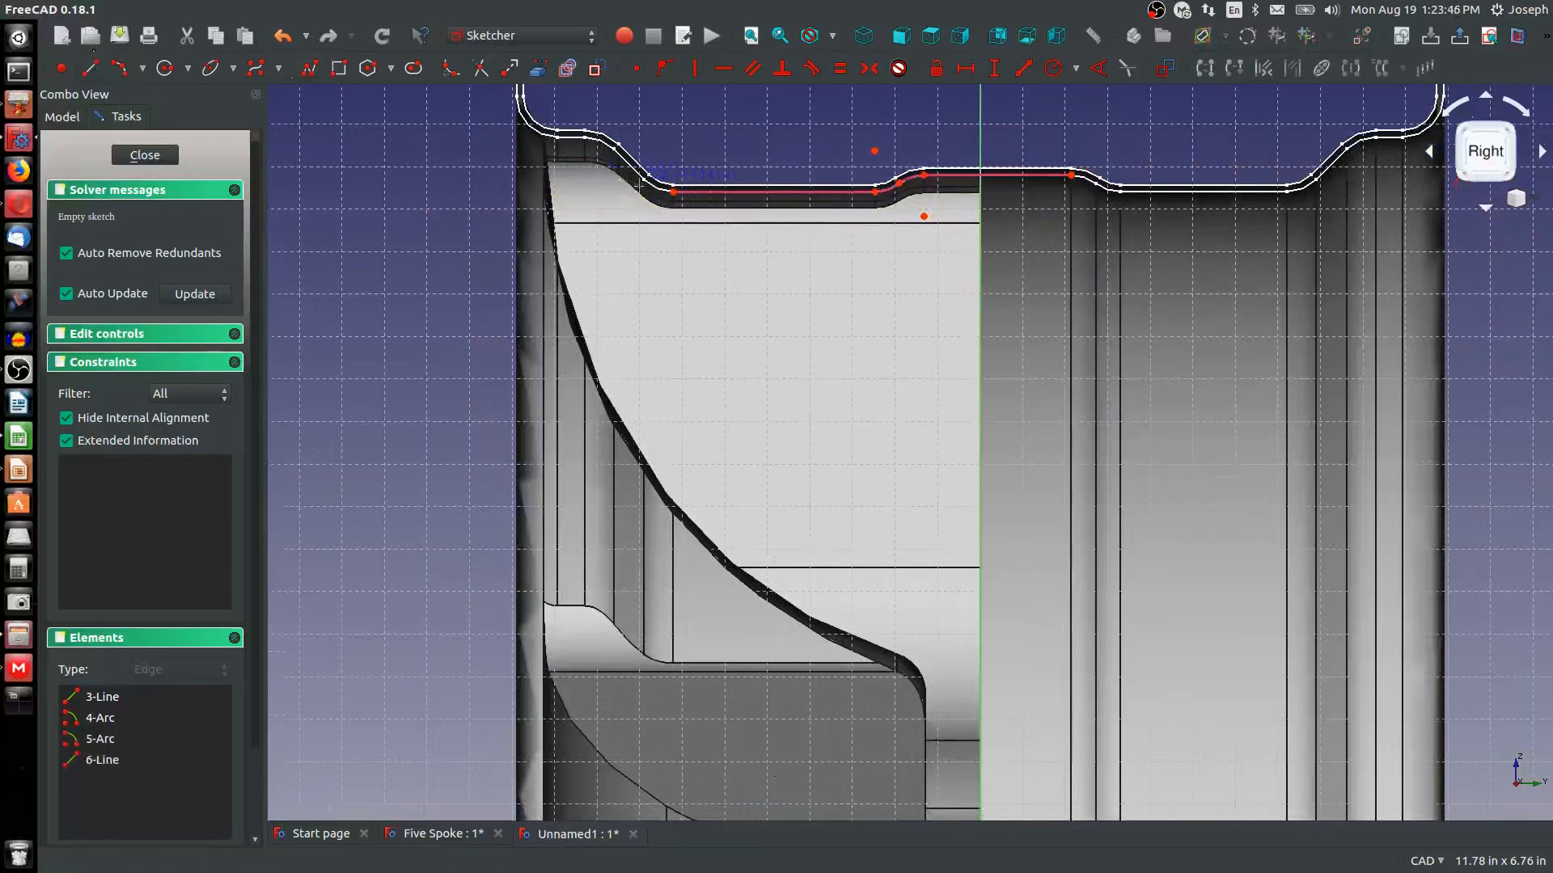
{"action": "left_click", "coordinate": [715, 192]}
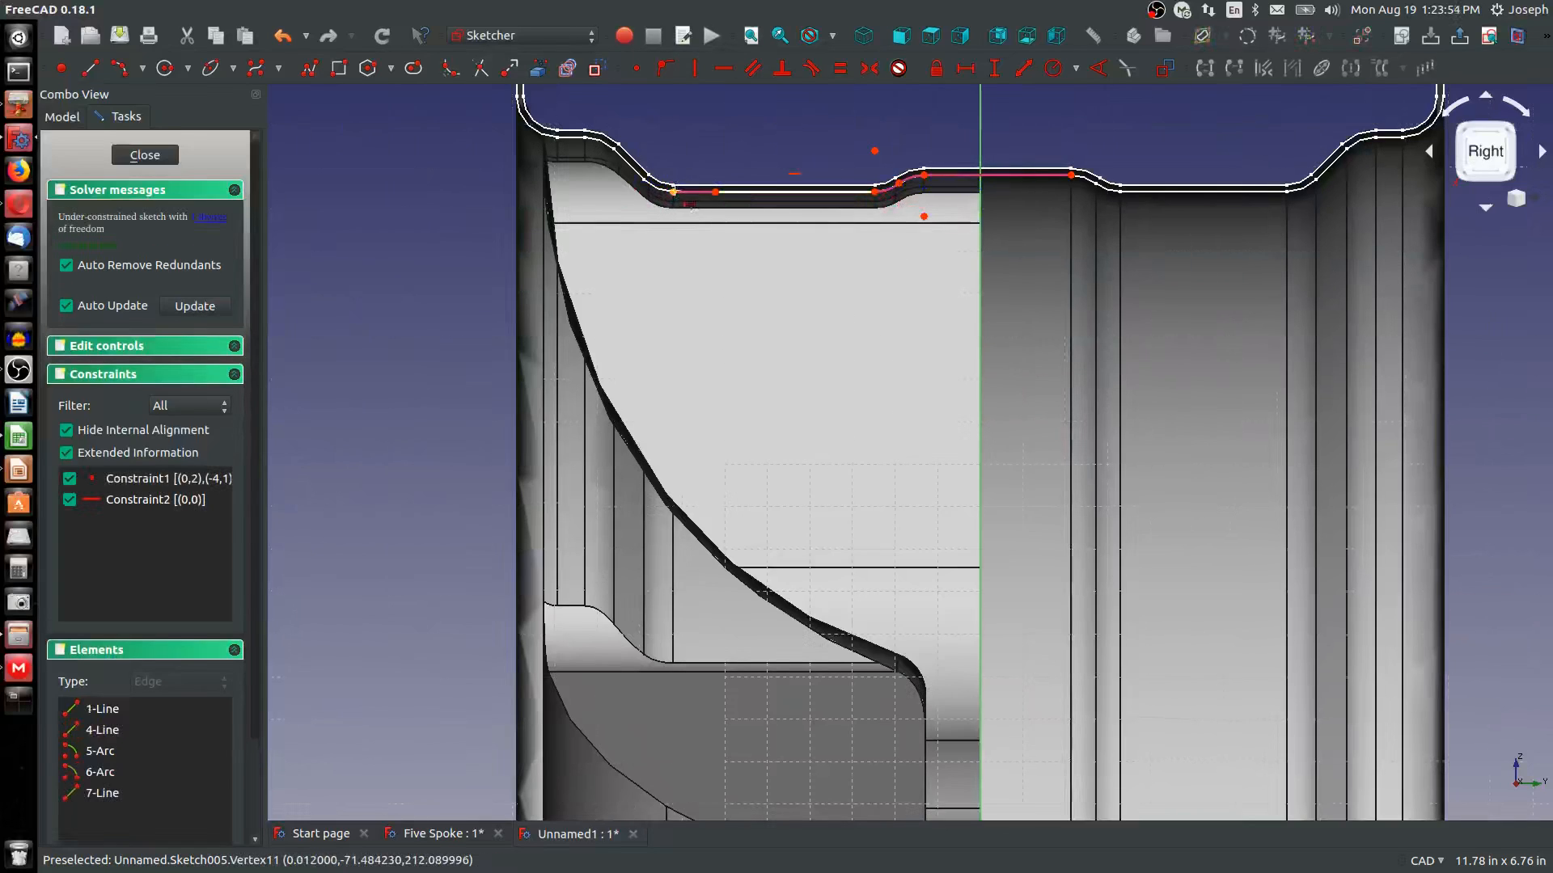
{"action": "left_click", "coordinate": [673, 192]}
{"action": "left_click", "coordinate": [714, 192]}
{"action": "key", "text": "l"}
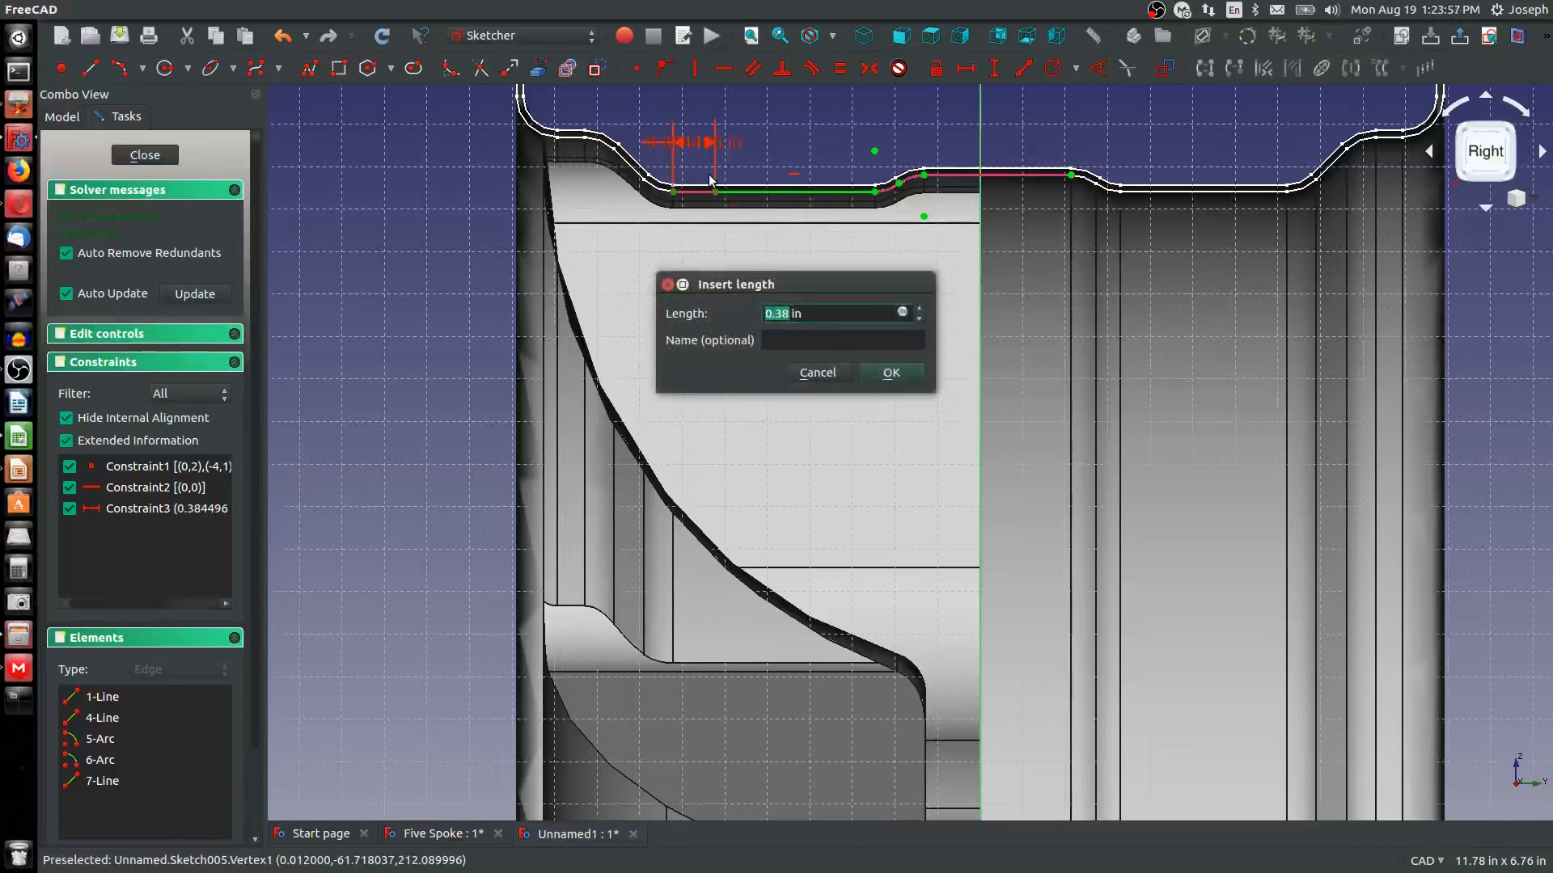
{"action": "key", "text": "Return"}
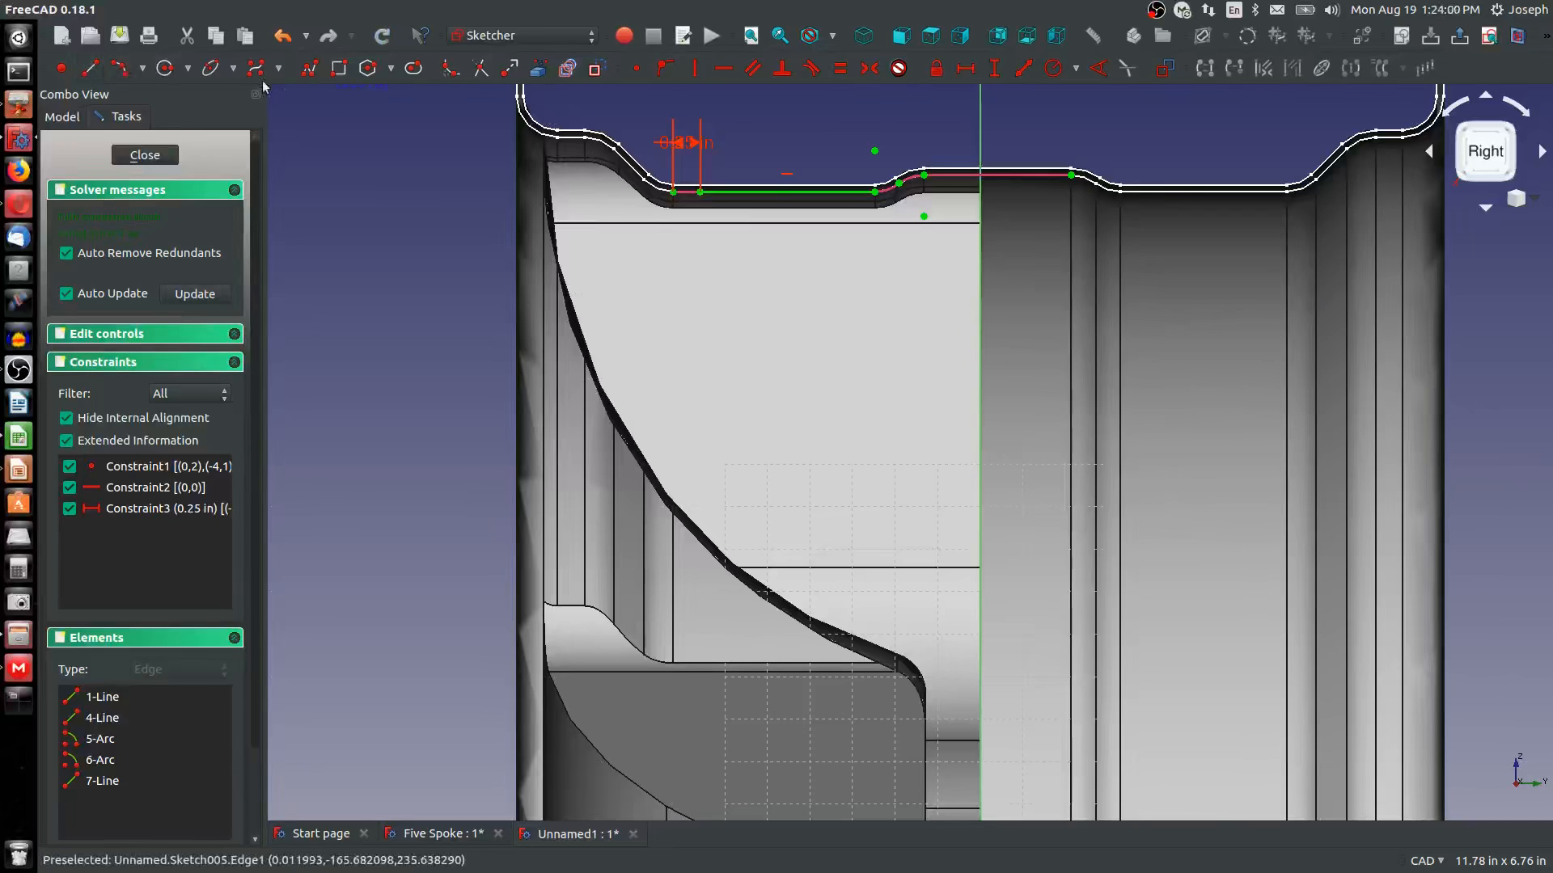
Trace the two linked rim step arcs with centre-point arcs snapped to their centres and endpoints
{"action": "left_click", "coordinate": [140, 71]}
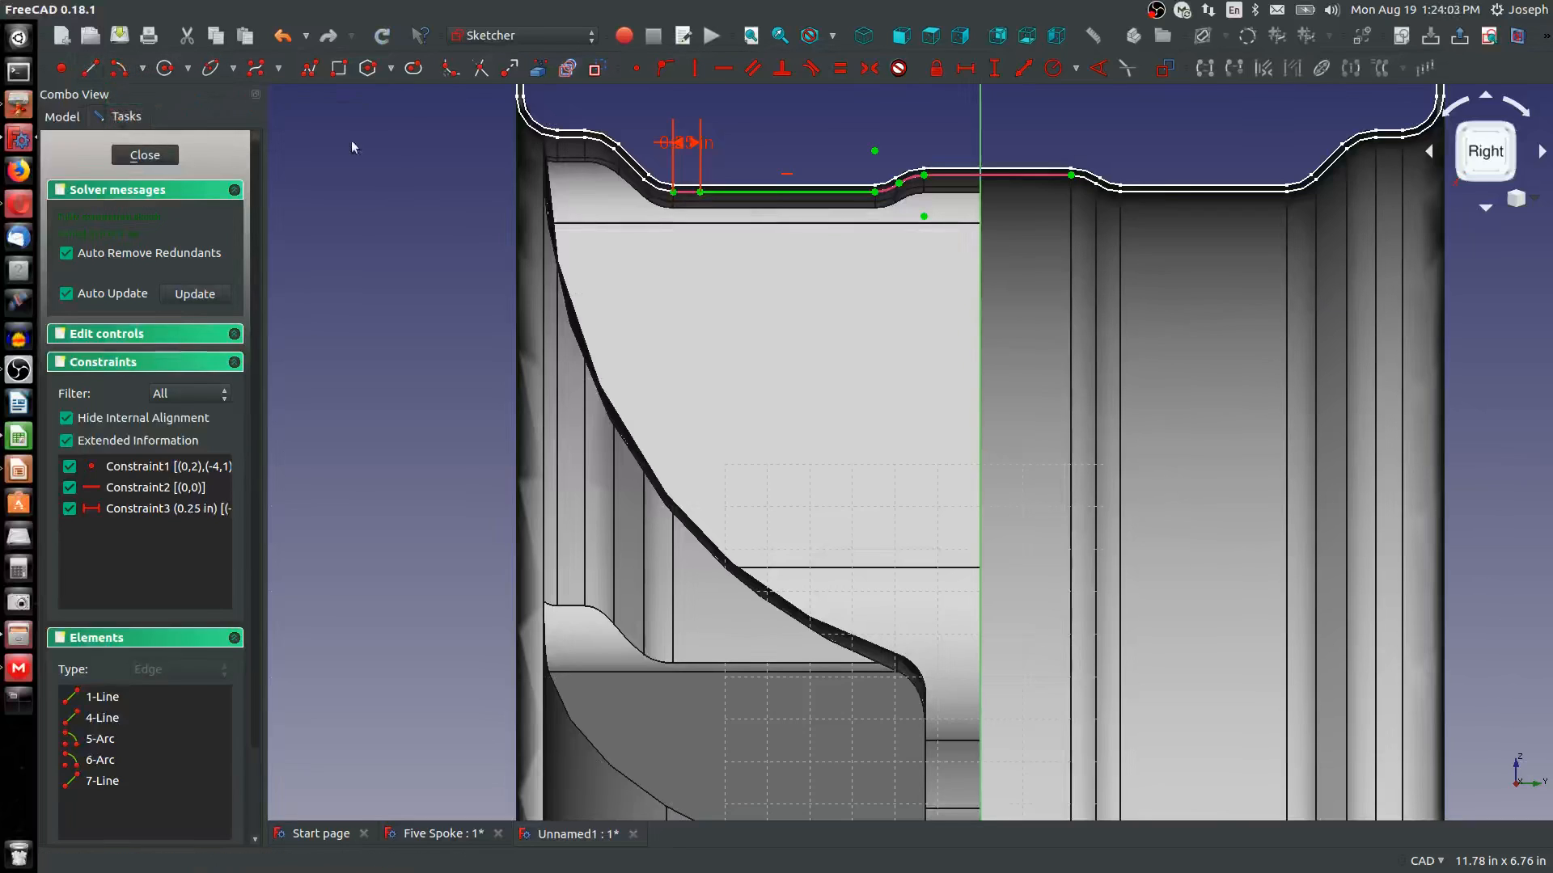
{"action": "scroll", "coordinate": [871, 155], "scroll_direction": "up", "scroll_amount": 3}
{"action": "left_click", "coordinate": [850, 132]}
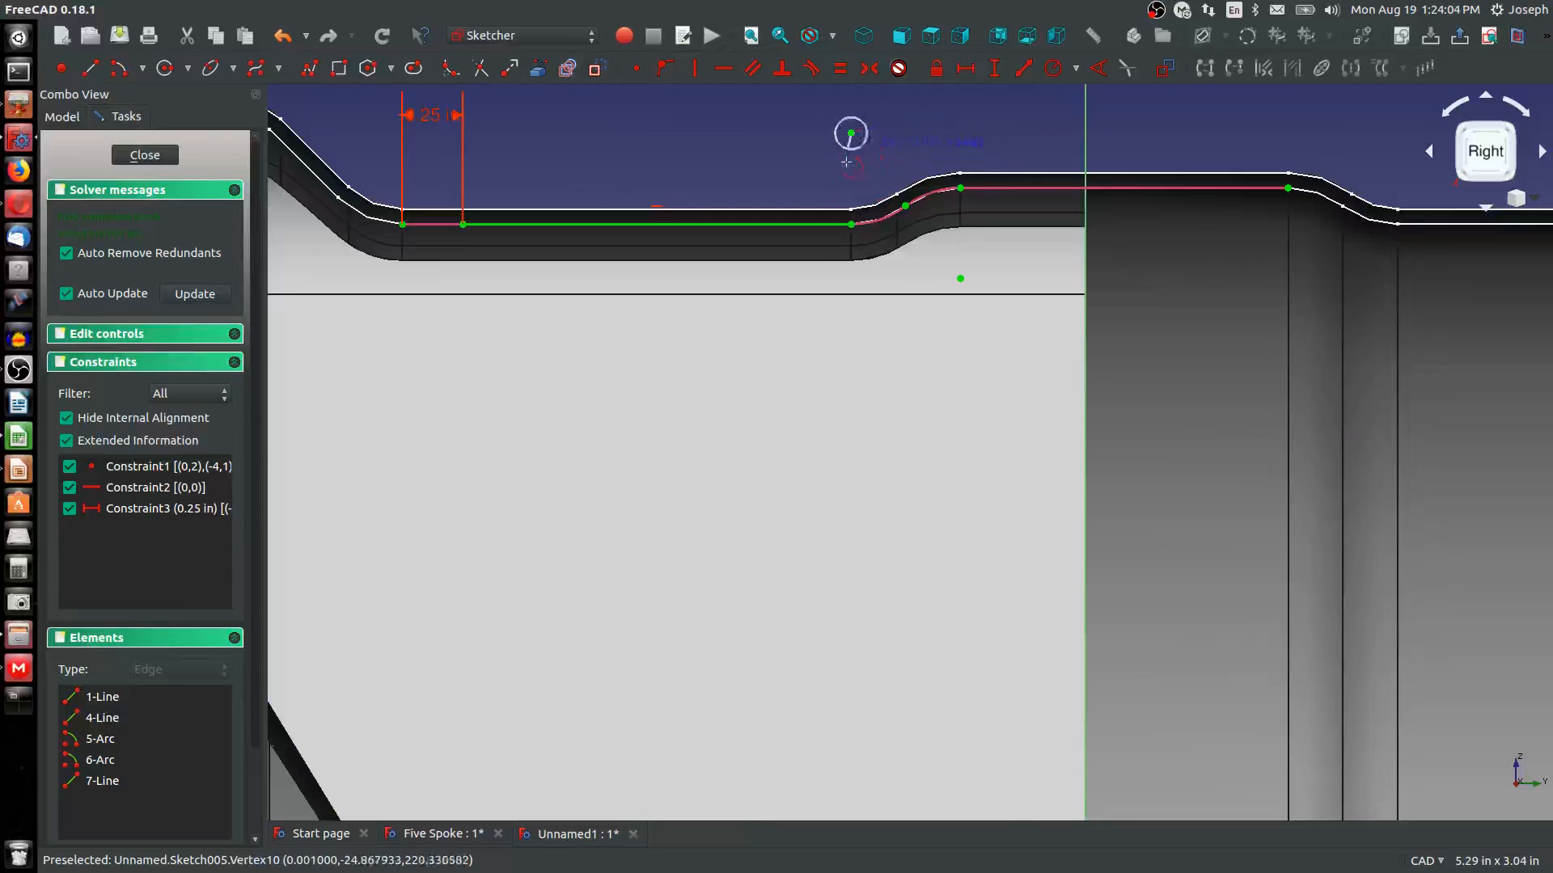
{"action": "left_click", "coordinate": [851, 224]}
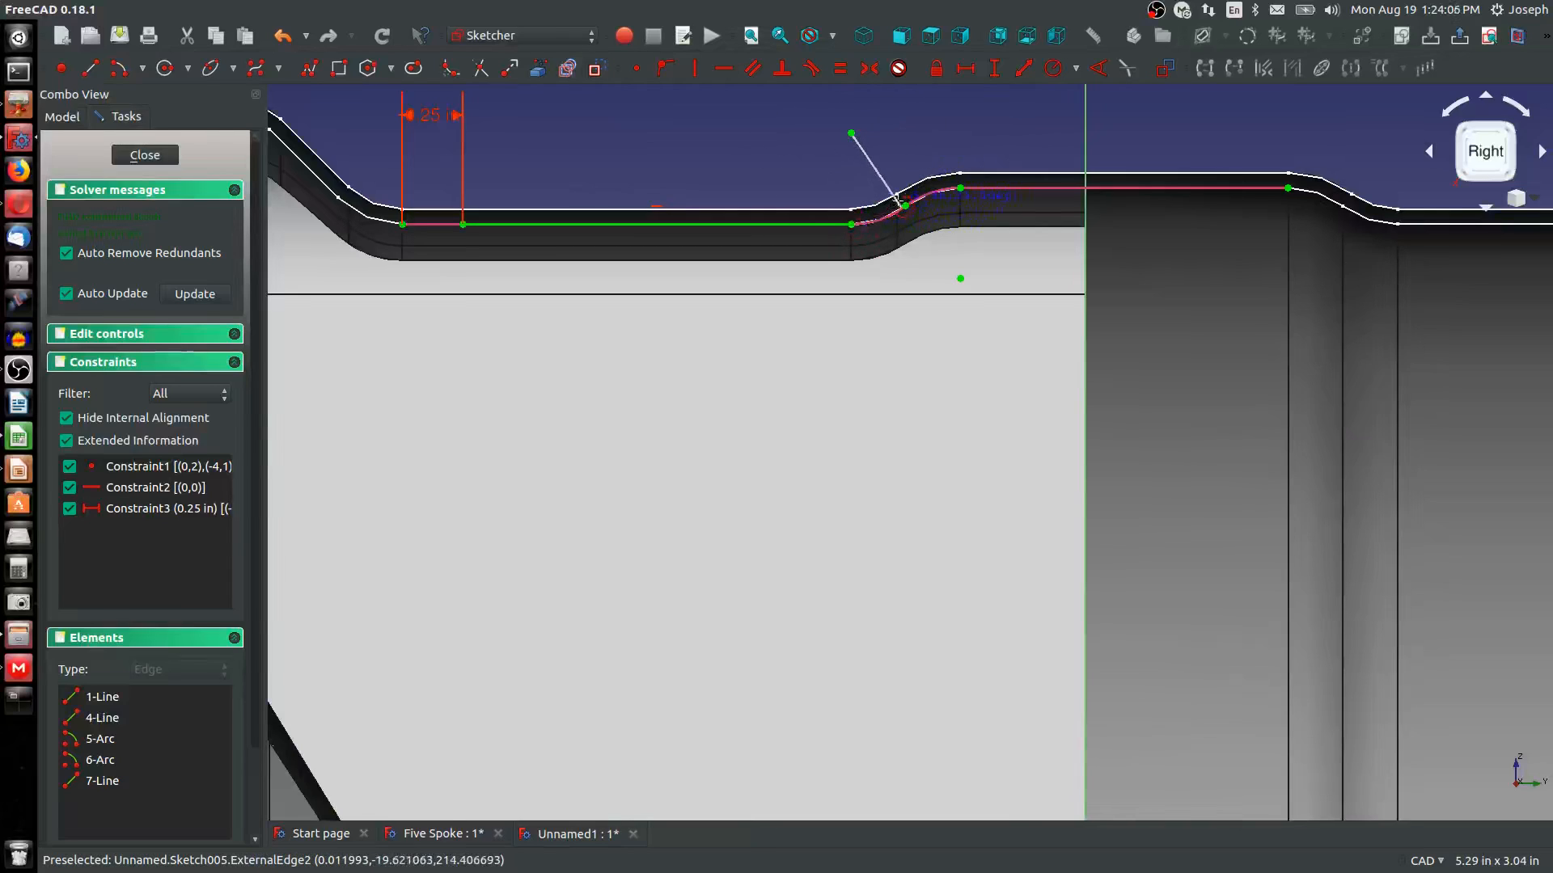
{"action": "left_click", "coordinate": [904, 205]}
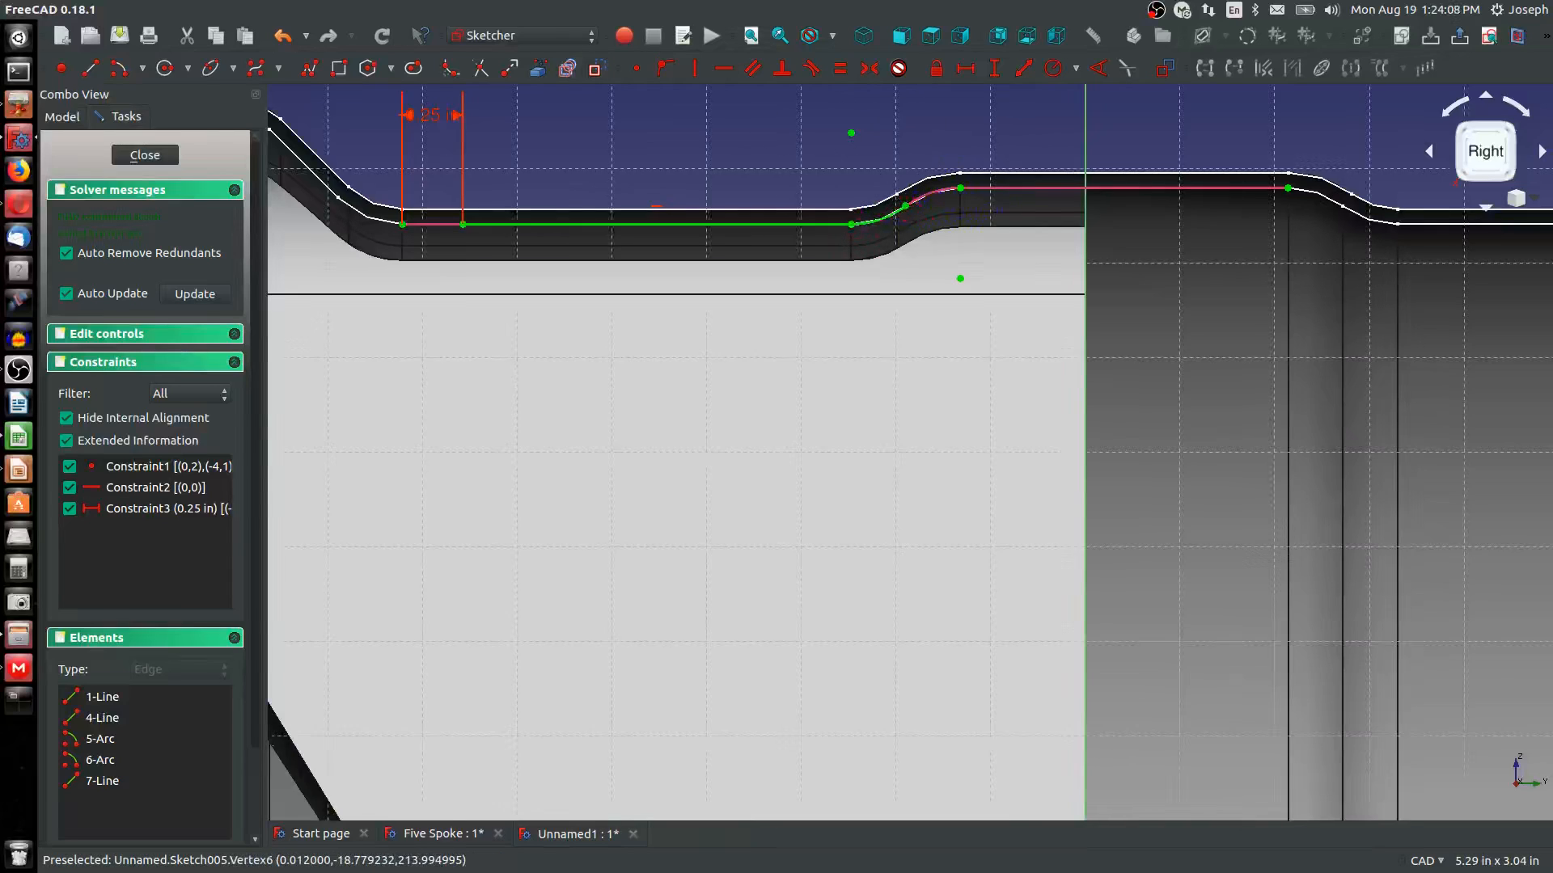
{"action": "left_click", "coordinate": [960, 278]}
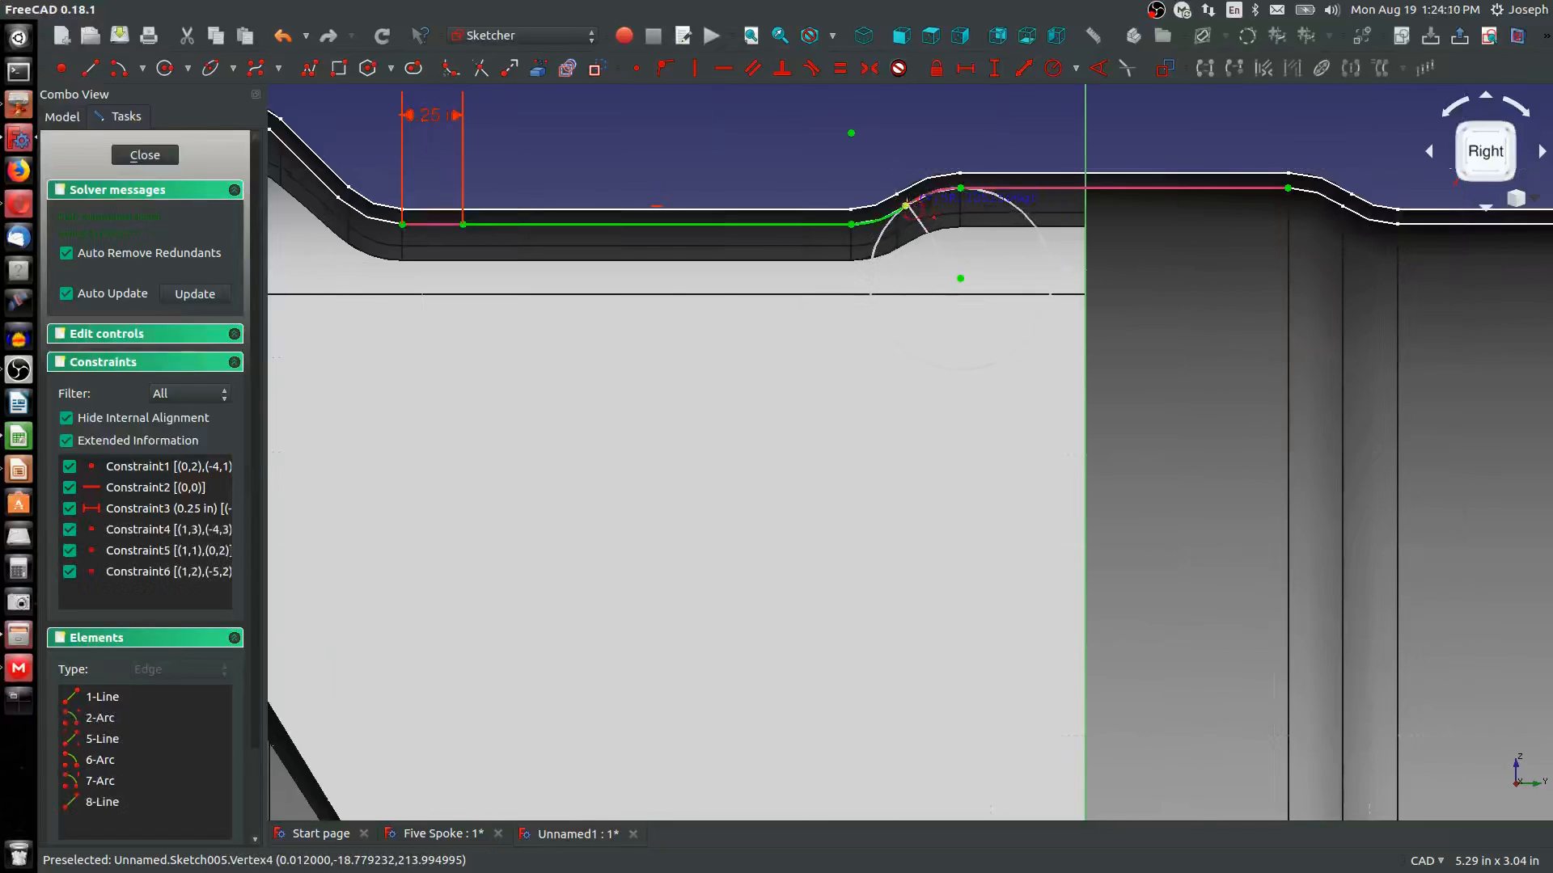
{"action": "left_click", "coordinate": [905, 206]}
{"action": "left_click", "coordinate": [960, 187]}
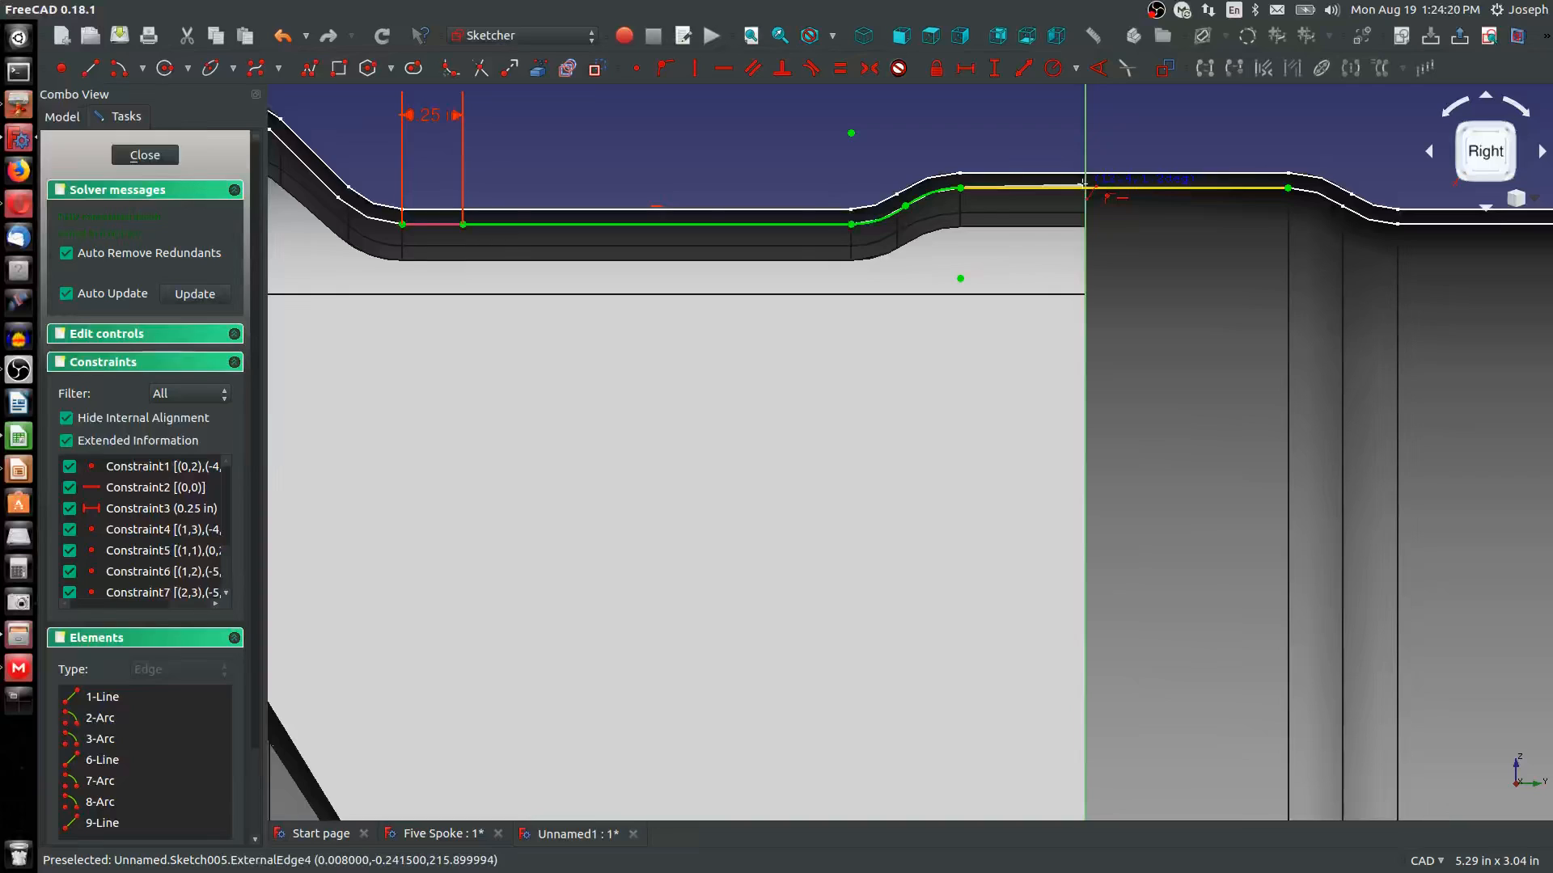
Draw a line along the raised rim edge to near the vertical axis and make its start coincident with the second arc's end
{"action": "left_click", "coordinate": [1083, 183]}
{"action": "right_click", "coordinate": [962, 196]}
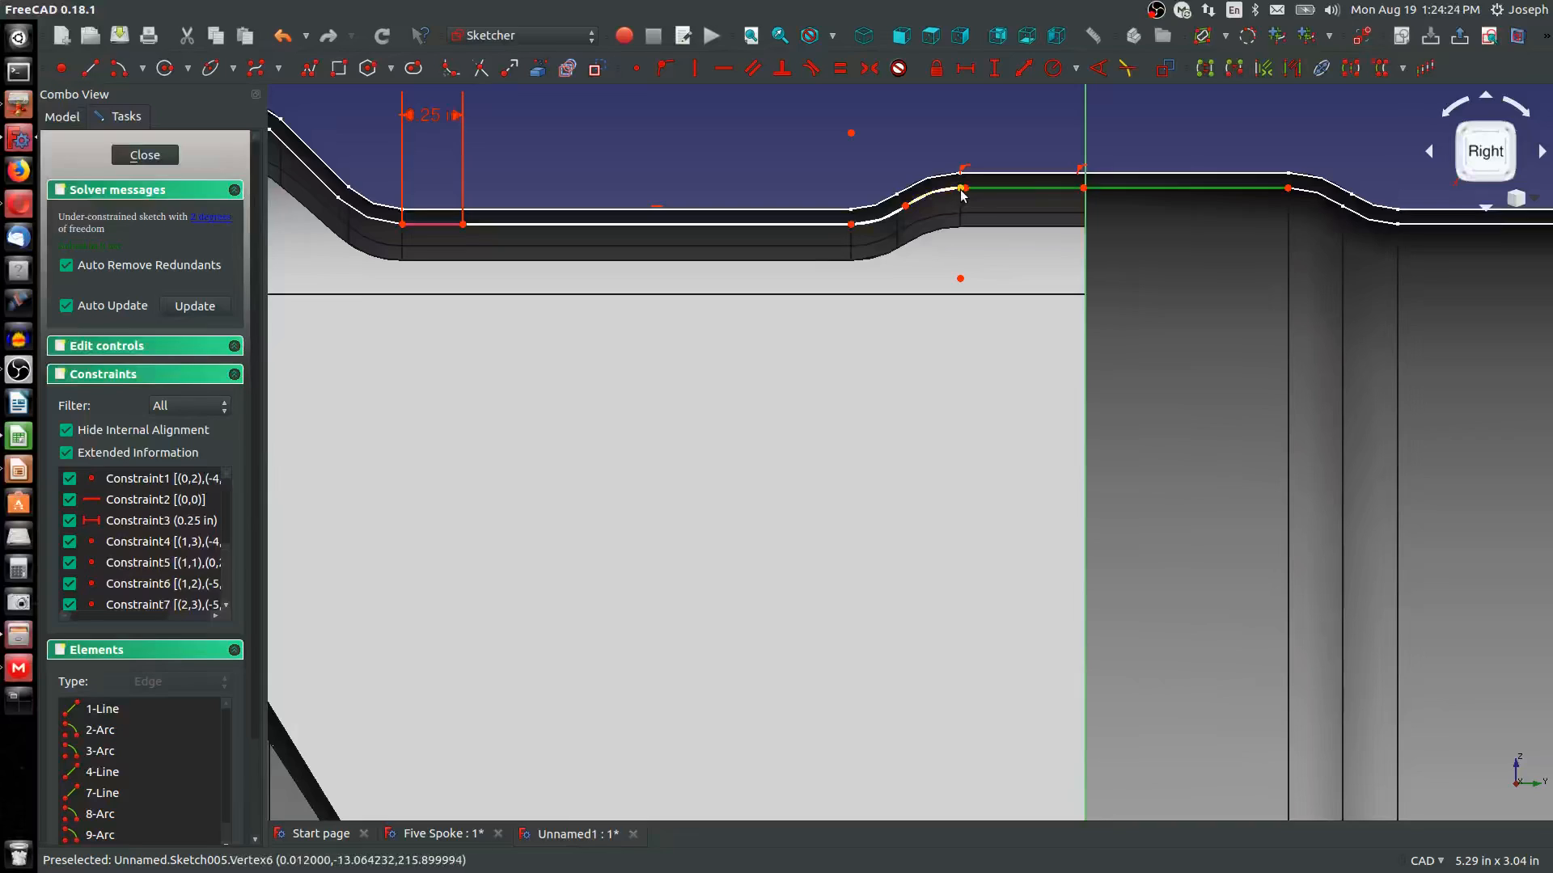
{"action": "left_click", "coordinate": [963, 190]}
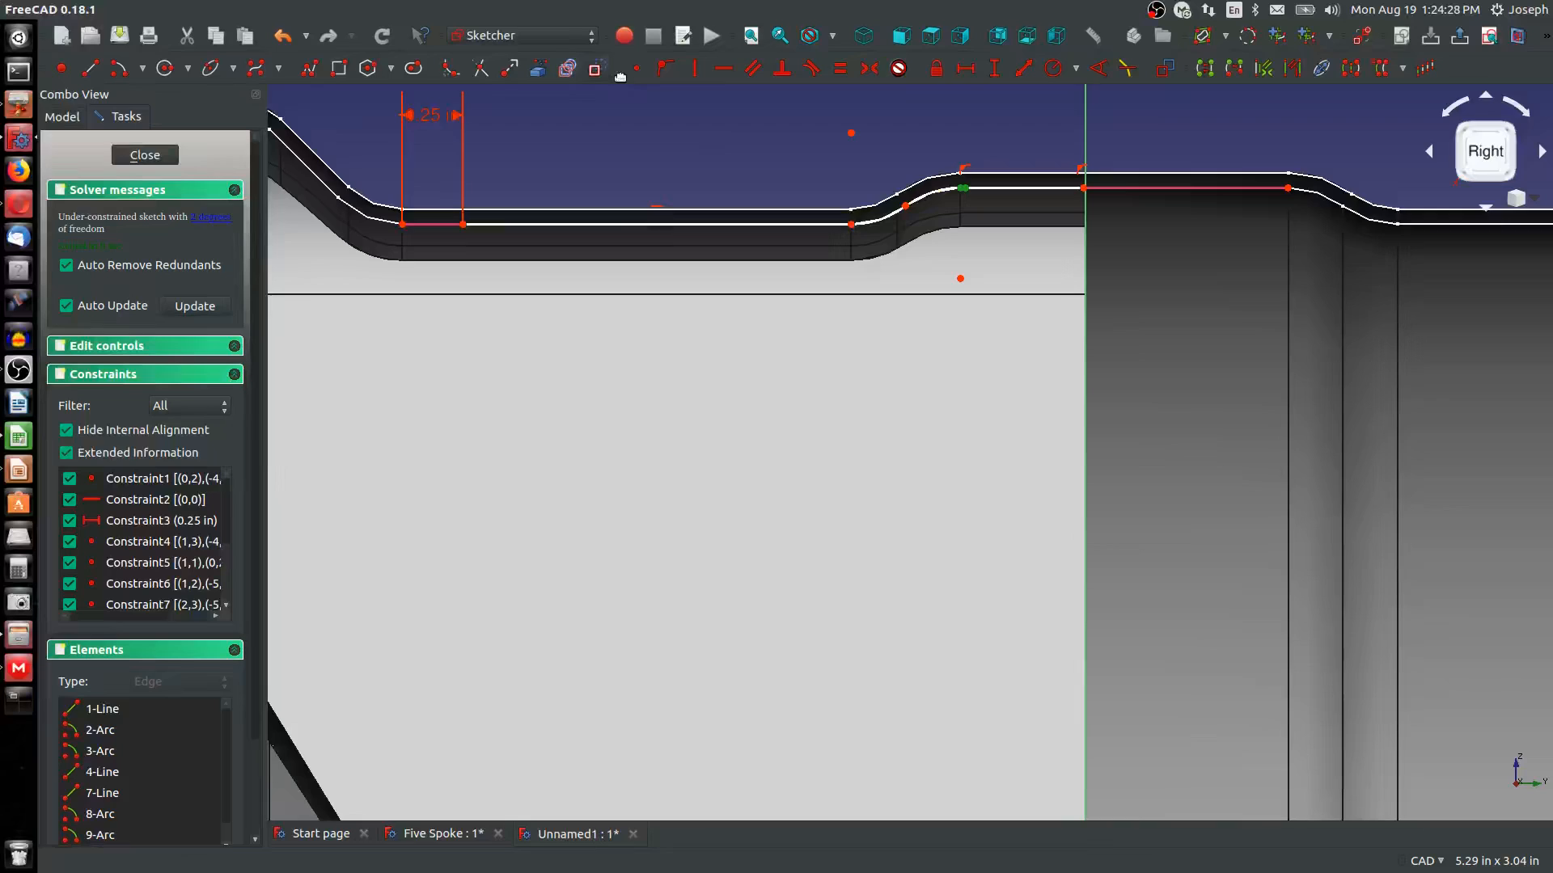
{"action": "left_click", "coordinate": [712, 142]}
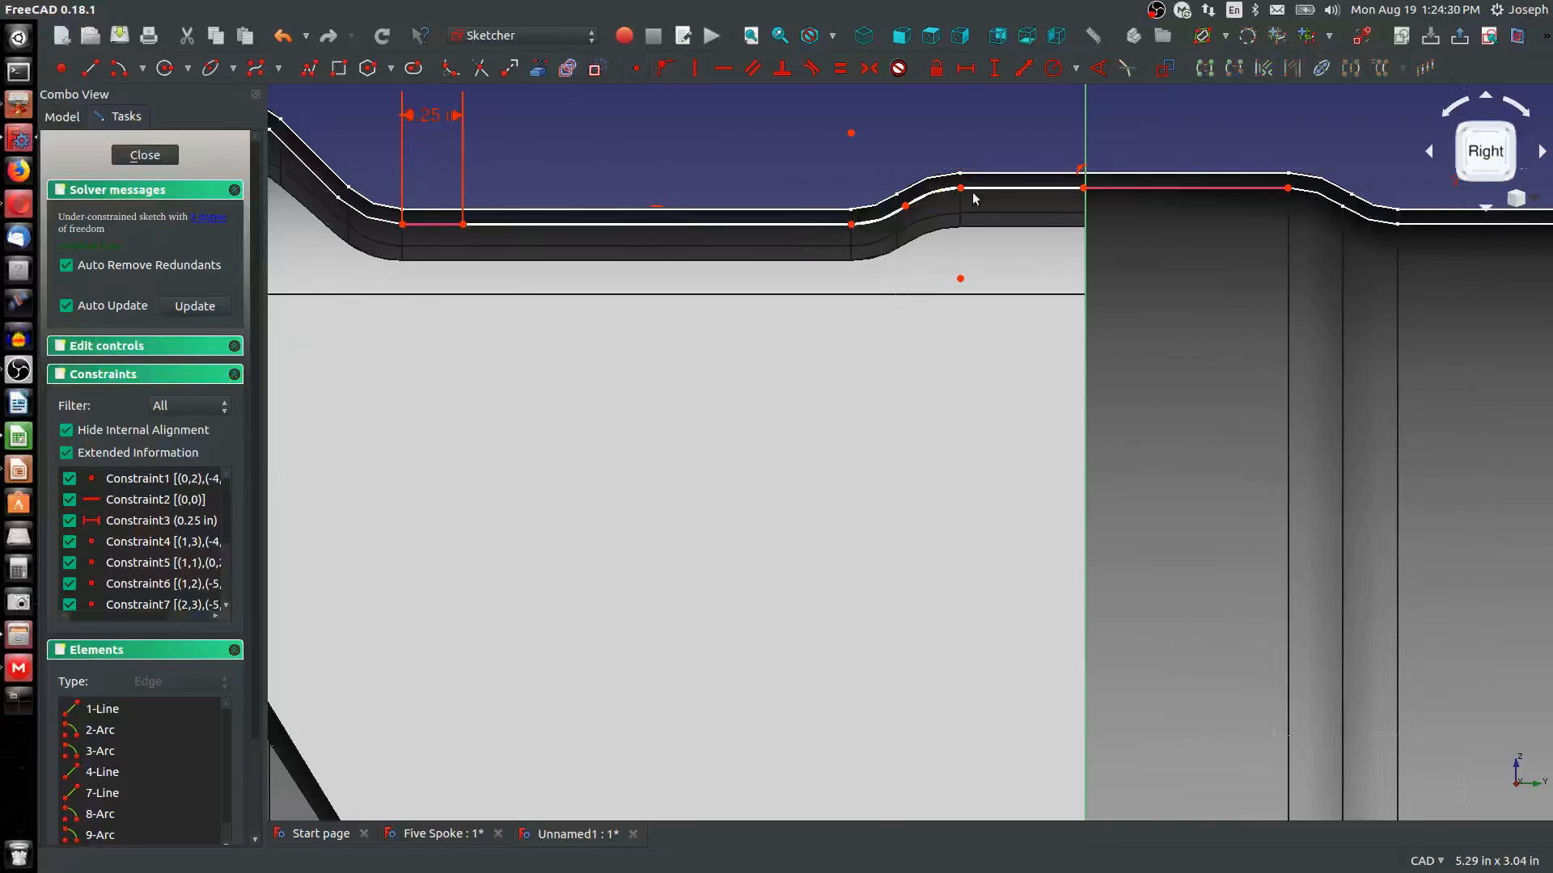
Constrain the free end of the raised-edge line onto the vertical axis
{"action": "left_click", "coordinate": [224, 220]}
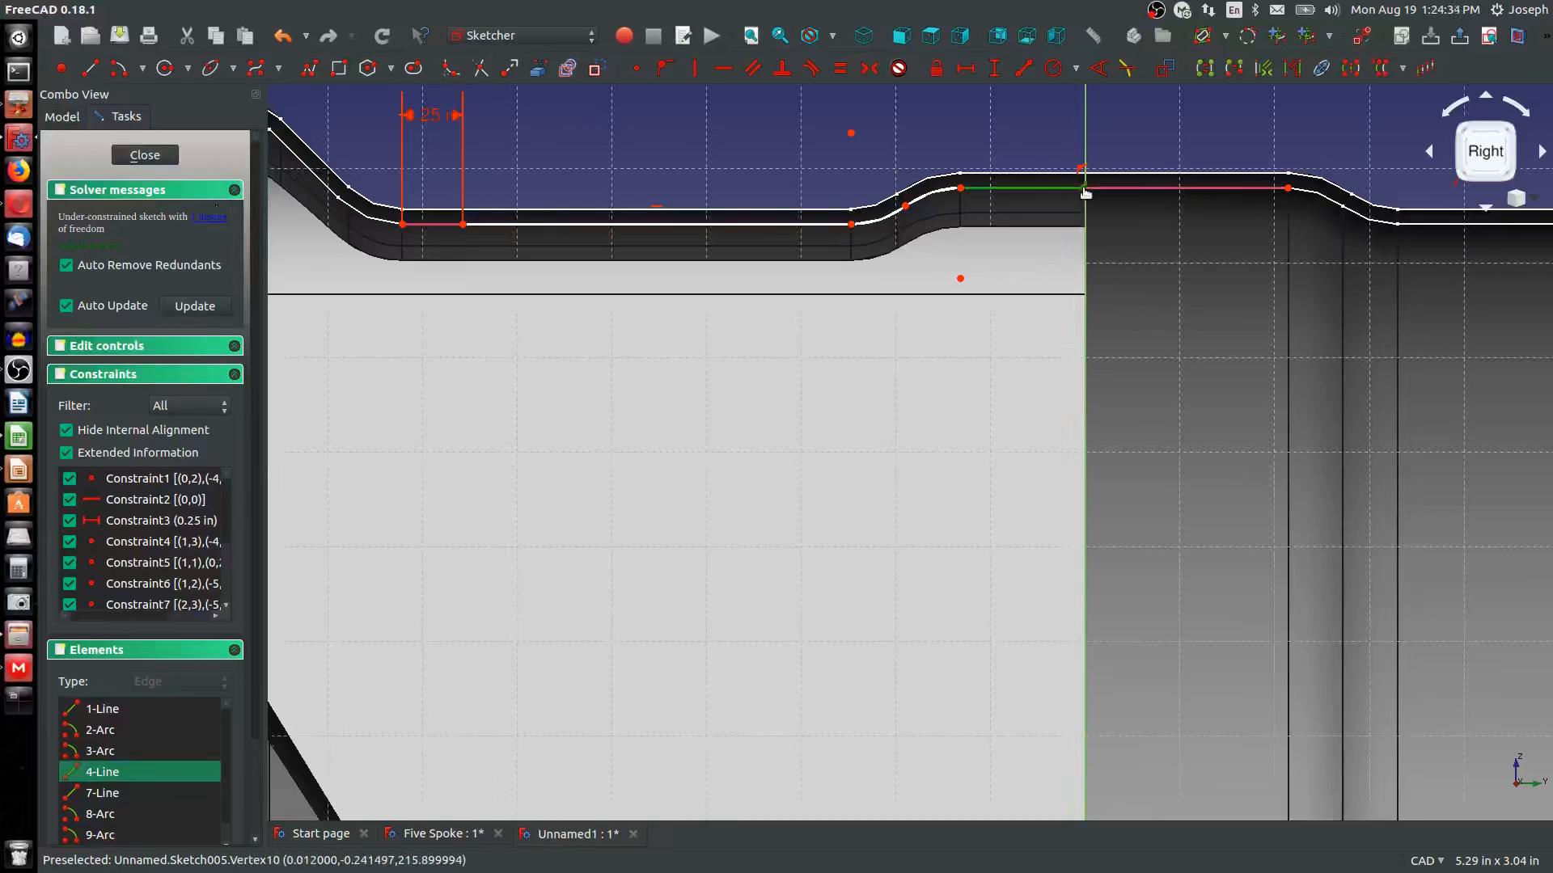
{"action": "left_click_drag", "start_coordinate": [1085, 190], "coordinate": [1040, 190]}
{"action": "left_click", "coordinate": [1040, 188]}
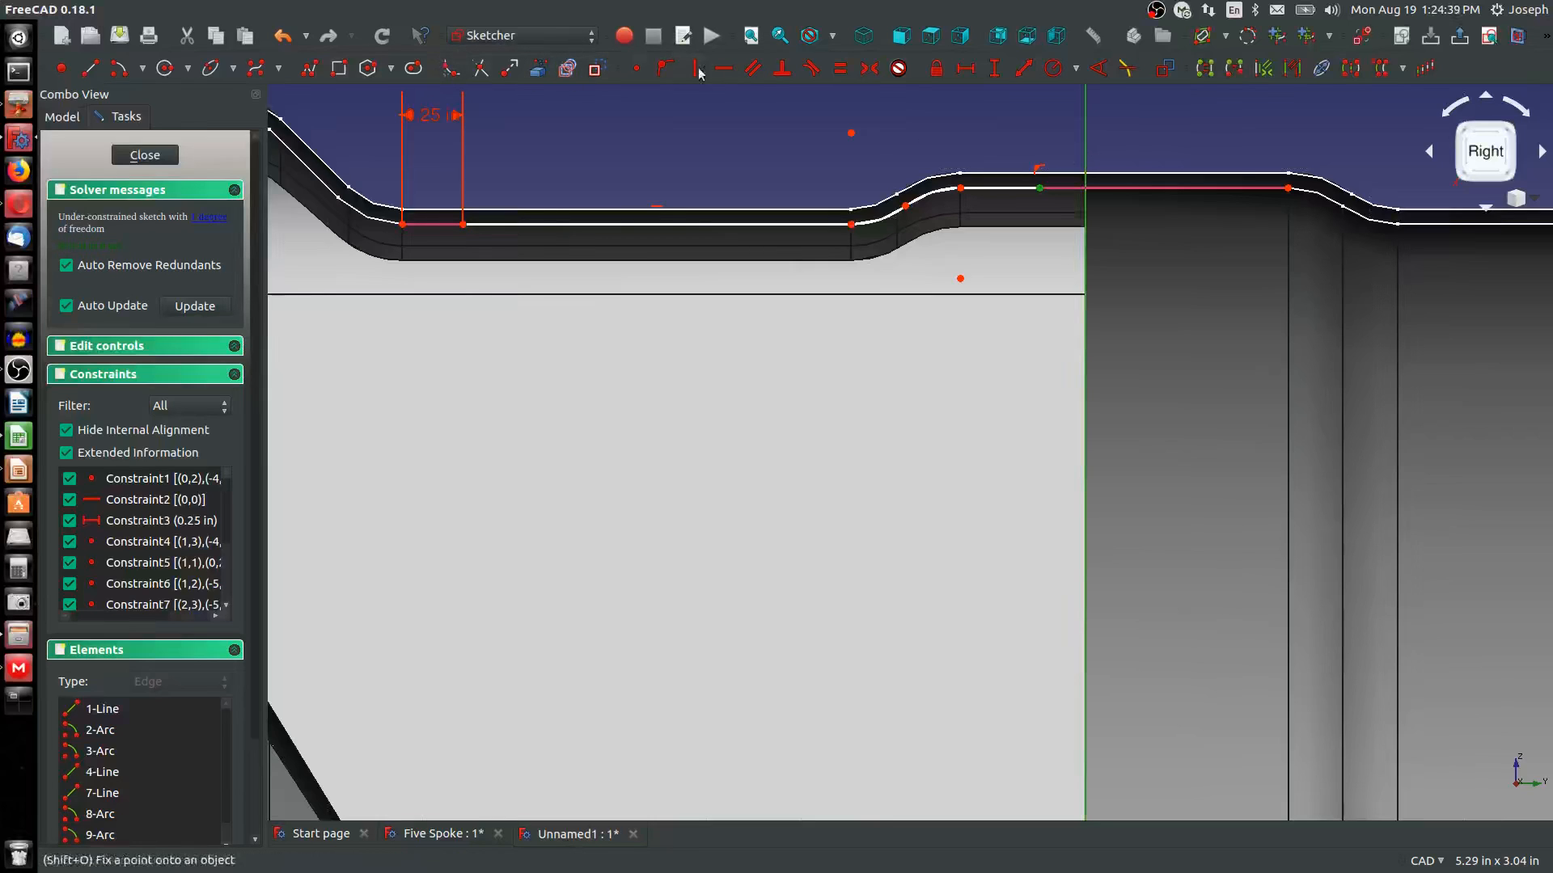
{"action": "left_click", "coordinate": [664, 70]}
Draw a line down the vertical axis from the raised-edge line's end to just above the hub
{"action": "scroll", "coordinate": [740, 125], "scroll_direction": "down", "scroll_amount": 2}
{"action": "scroll", "coordinate": [740, 125], "scroll_direction": "down", "scroll_amount": 2}
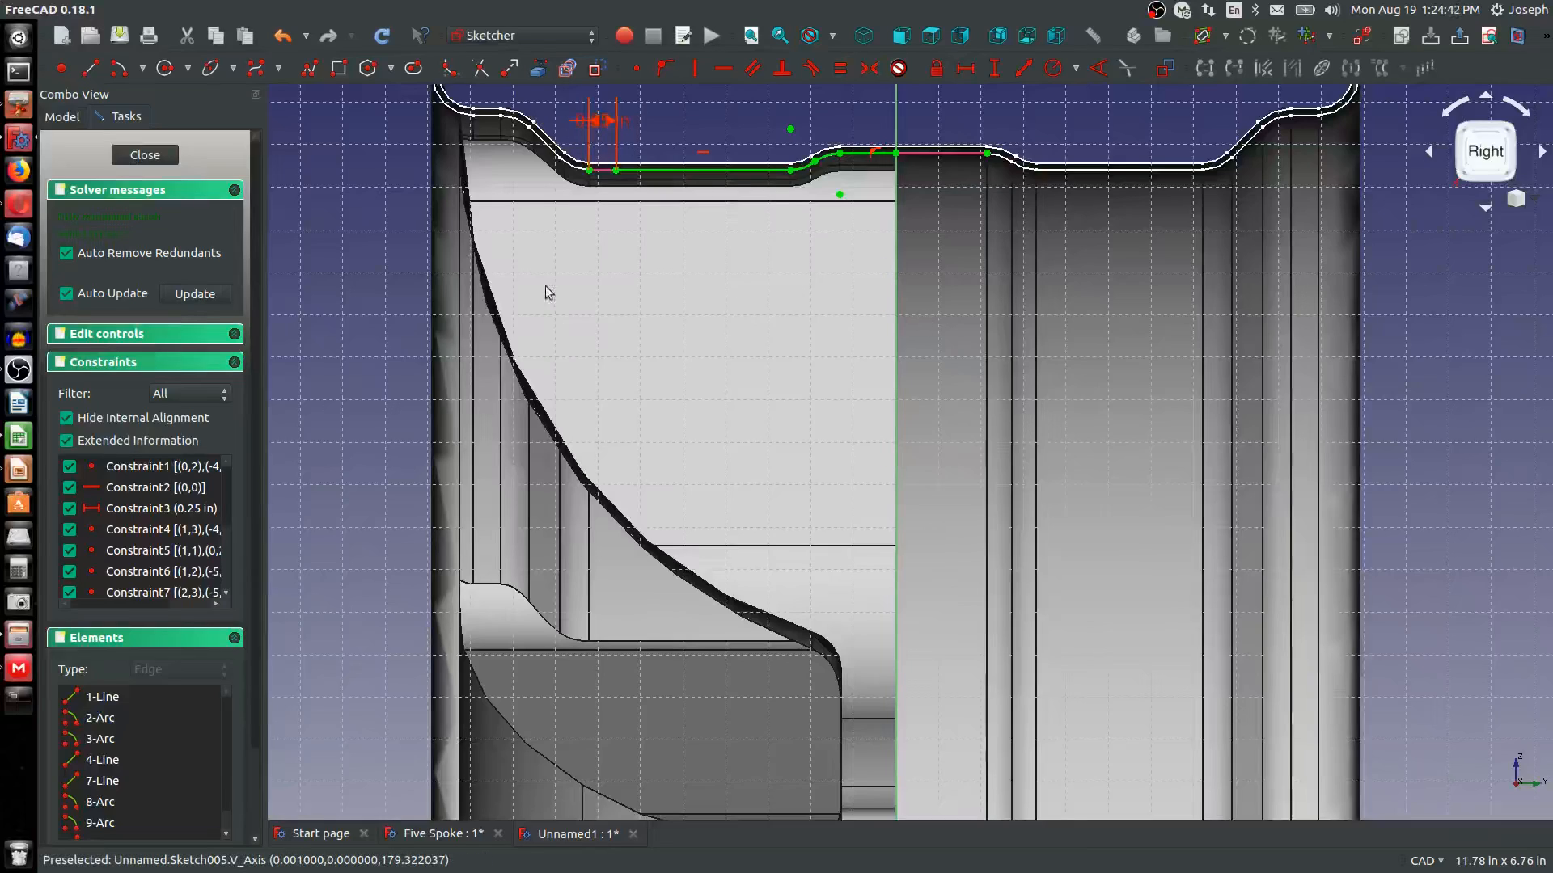
{"action": "left_click", "coordinate": [118, 69]}
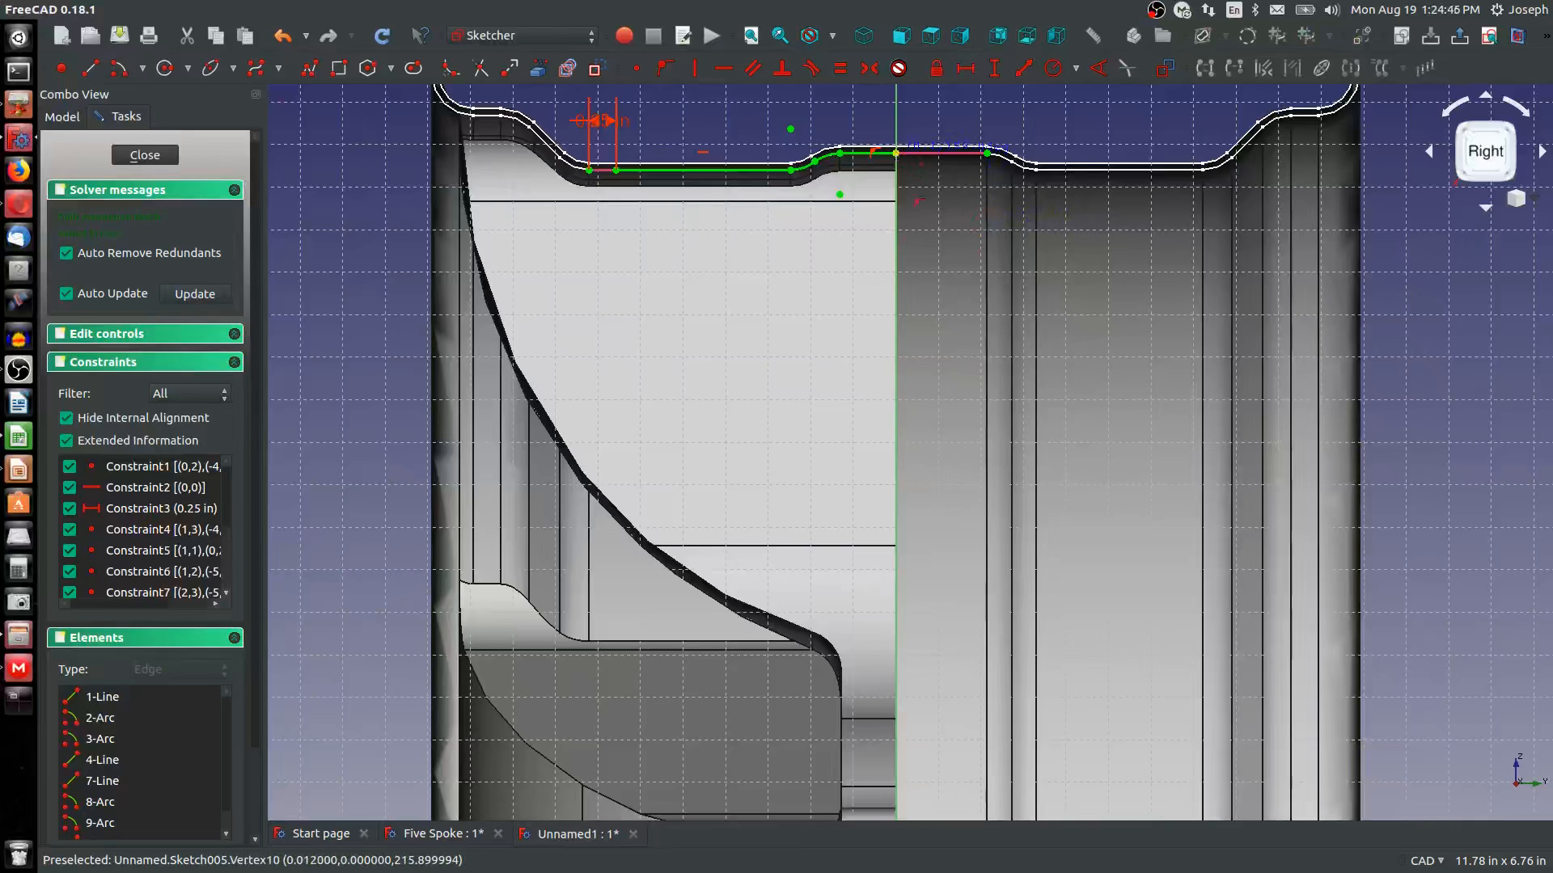
{"action": "left_click", "coordinate": [894, 595]}
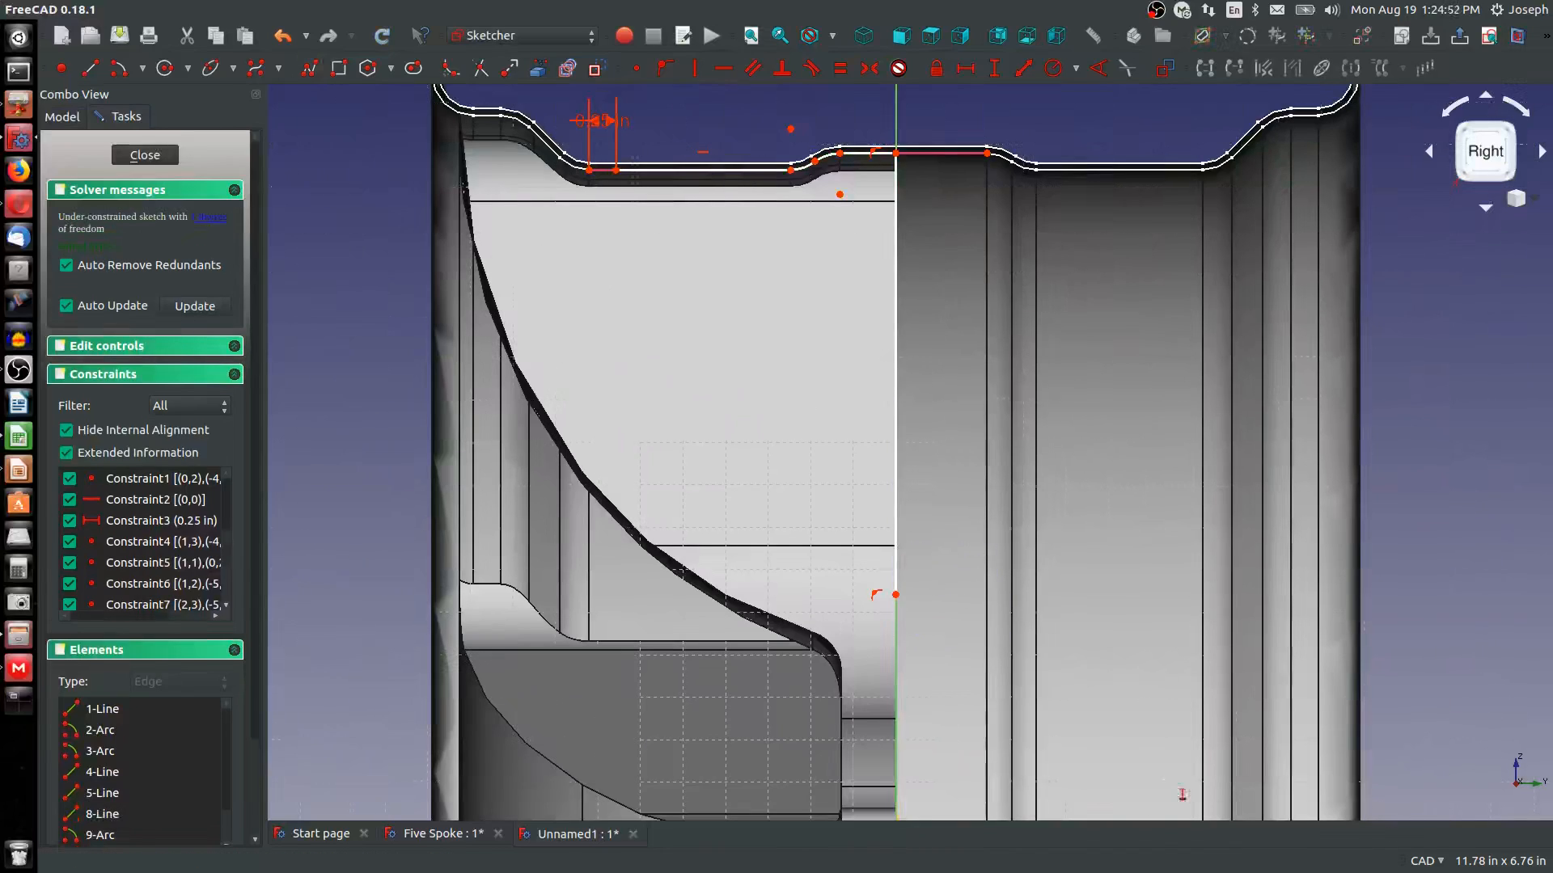
{"action": "scroll", "coordinate": [911, 609], "scroll_direction": "down", "scroll_amount": 3}
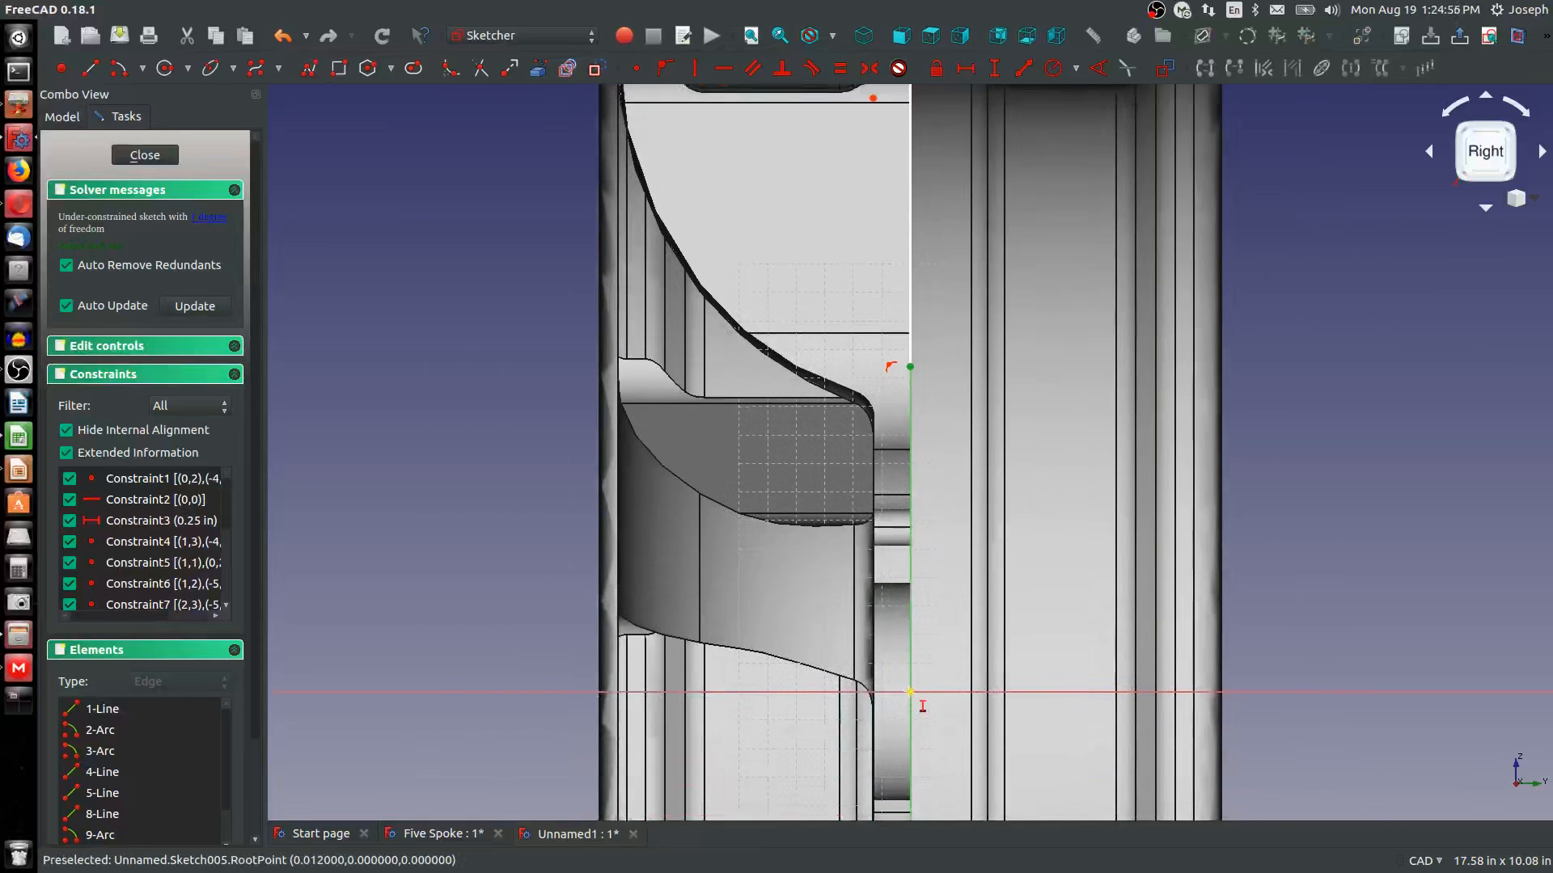
Constrain the lower end of the vertical-axis line to a vertical distance of 3.75 in from the origin
{"action": "left_click", "coordinate": [910, 692]}
{"action": "type", "text": "3.75"}
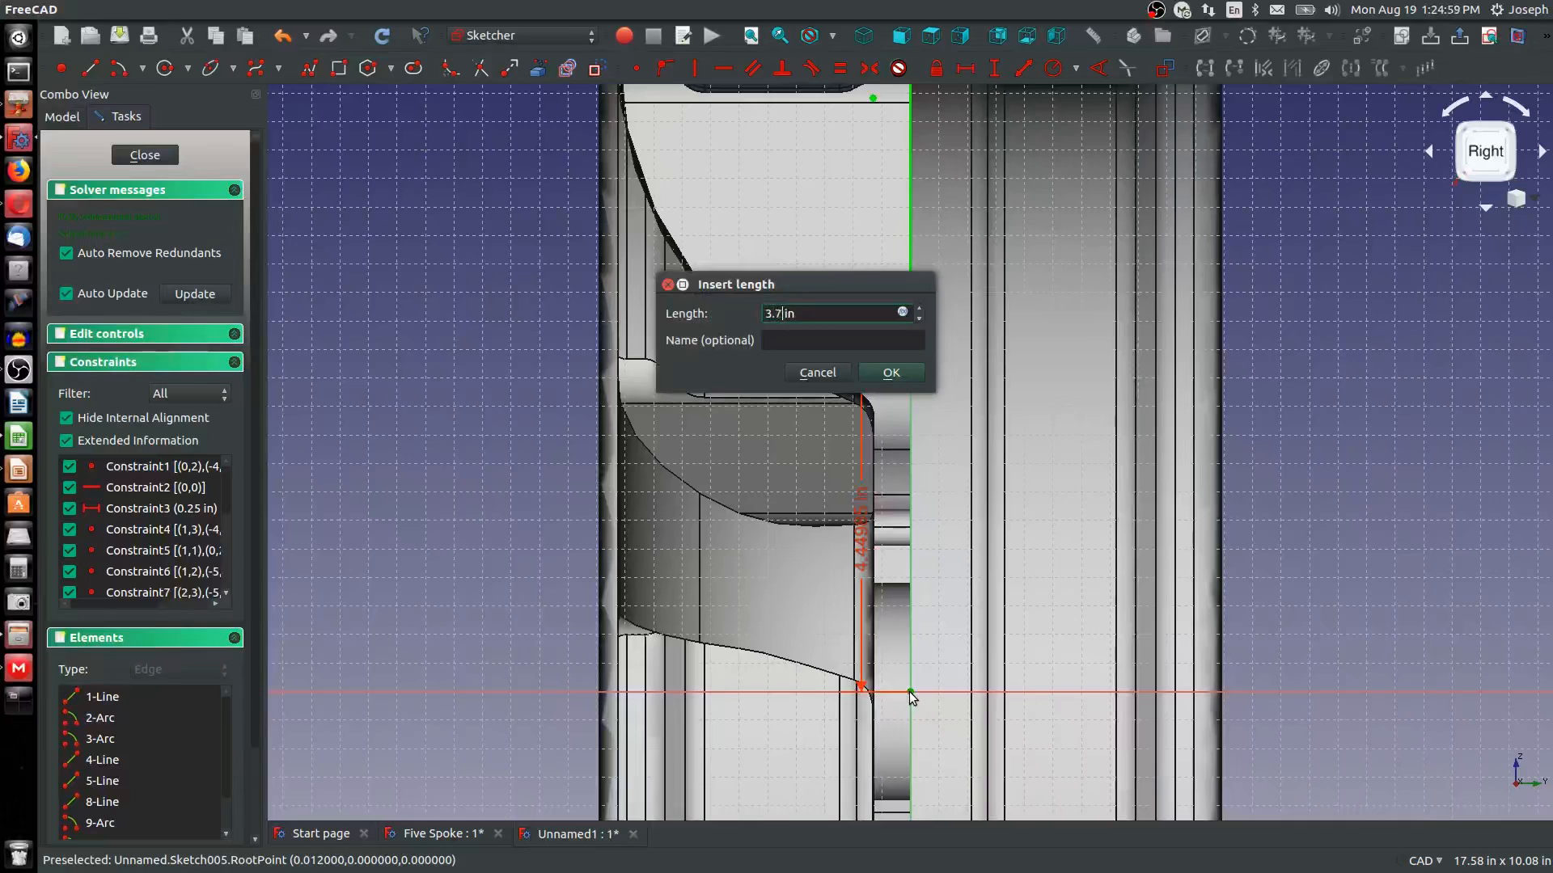
{"action": "key", "text": "Return"}
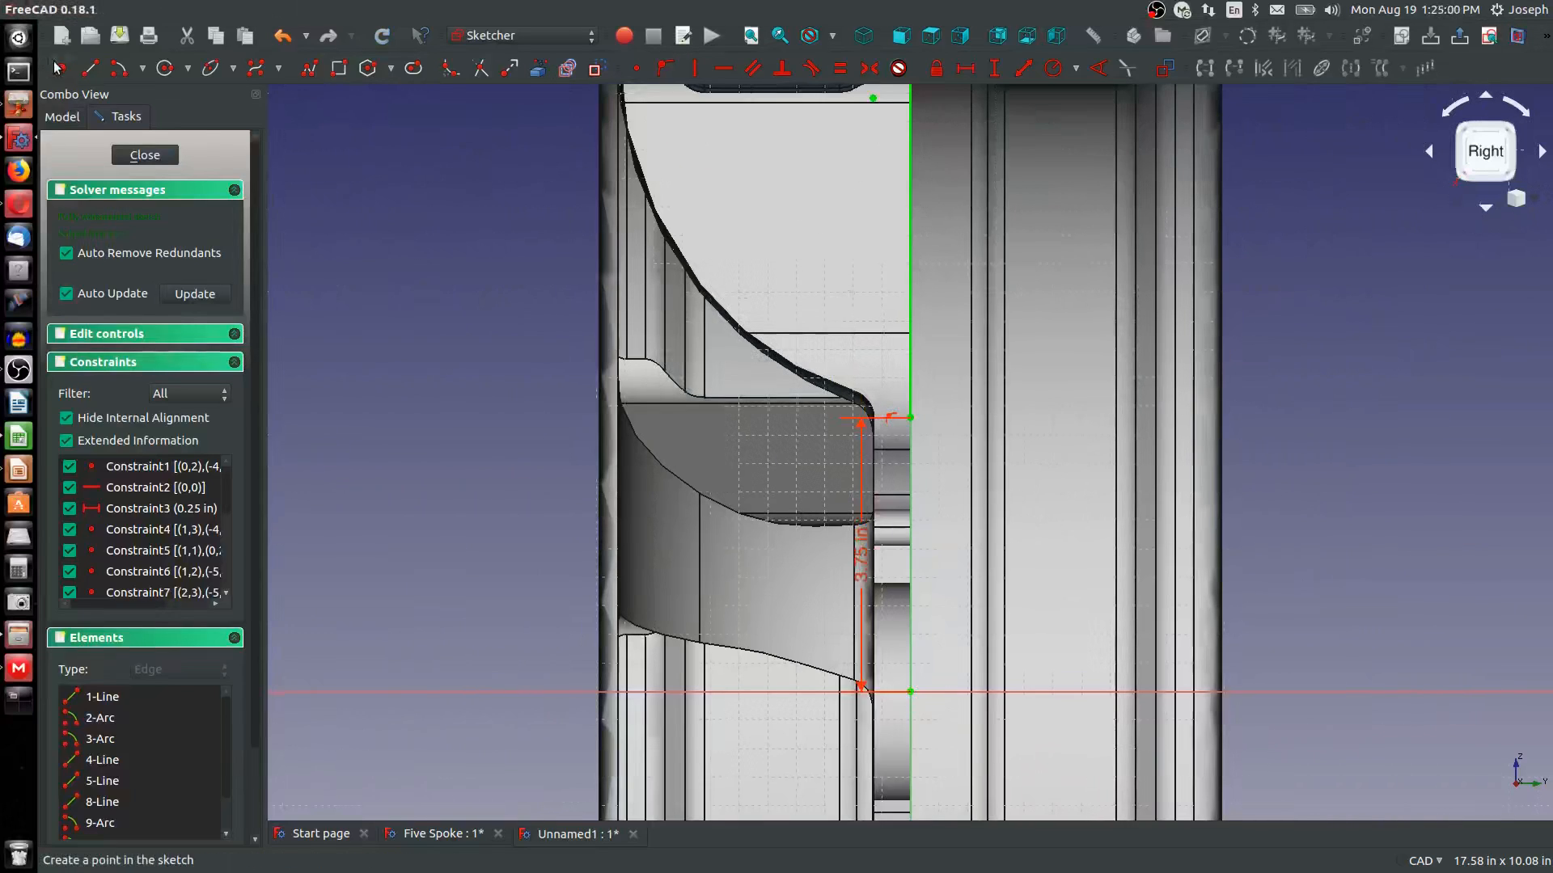
{"action": "left_click", "coordinate": [118, 68]}
{"action": "scroll", "coordinate": [857, 396], "scroll_direction": "up", "scroll_amount": 2}
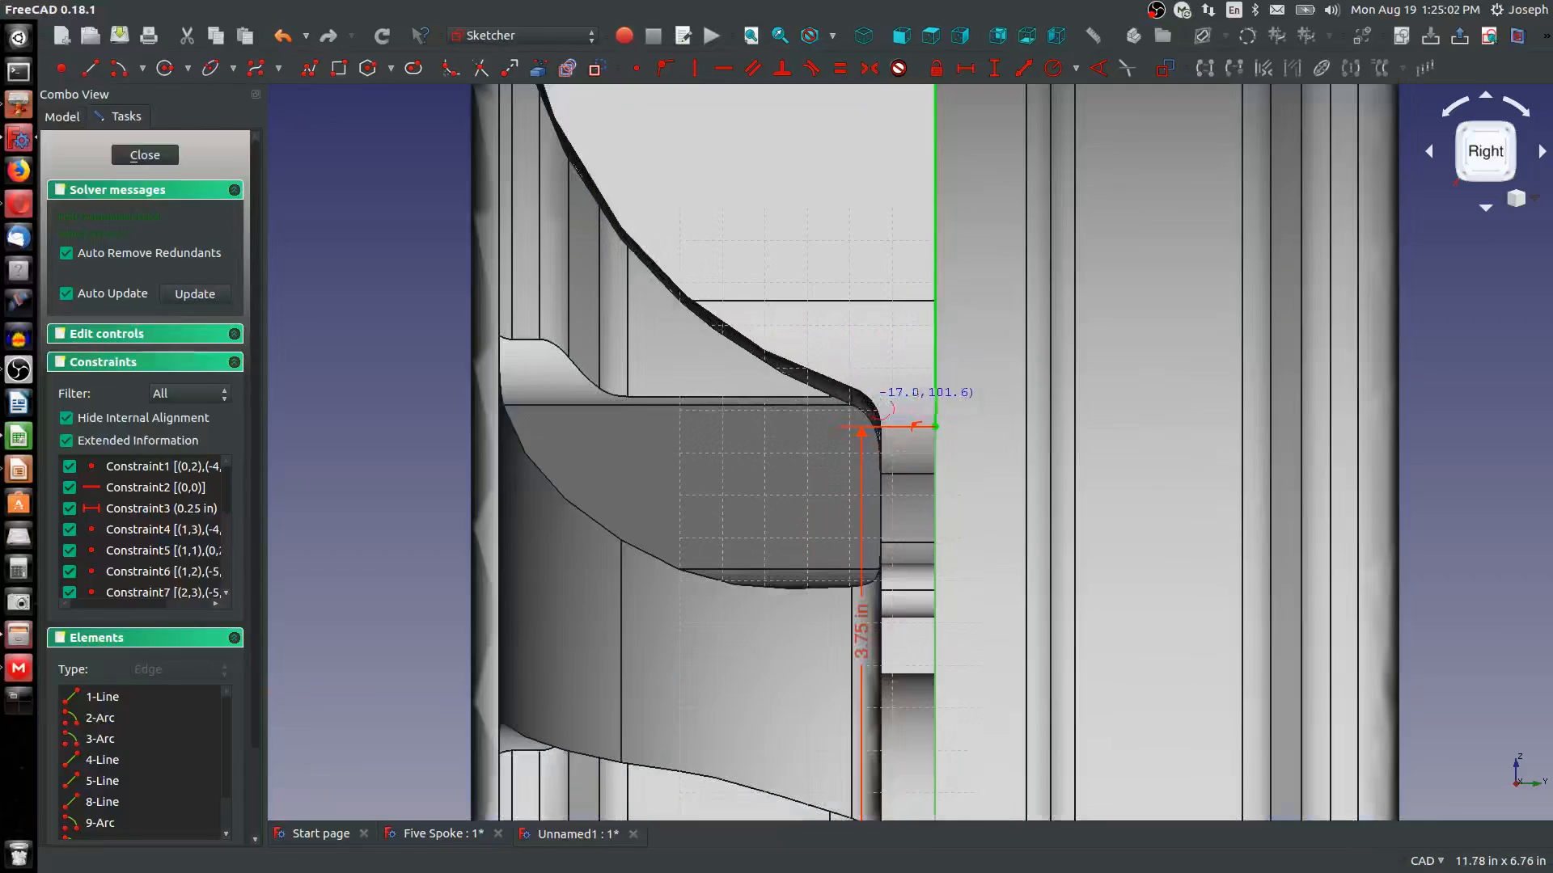
{"action": "left_click", "coordinate": [935, 426]}
{"action": "left_click", "coordinate": [859, 332]}
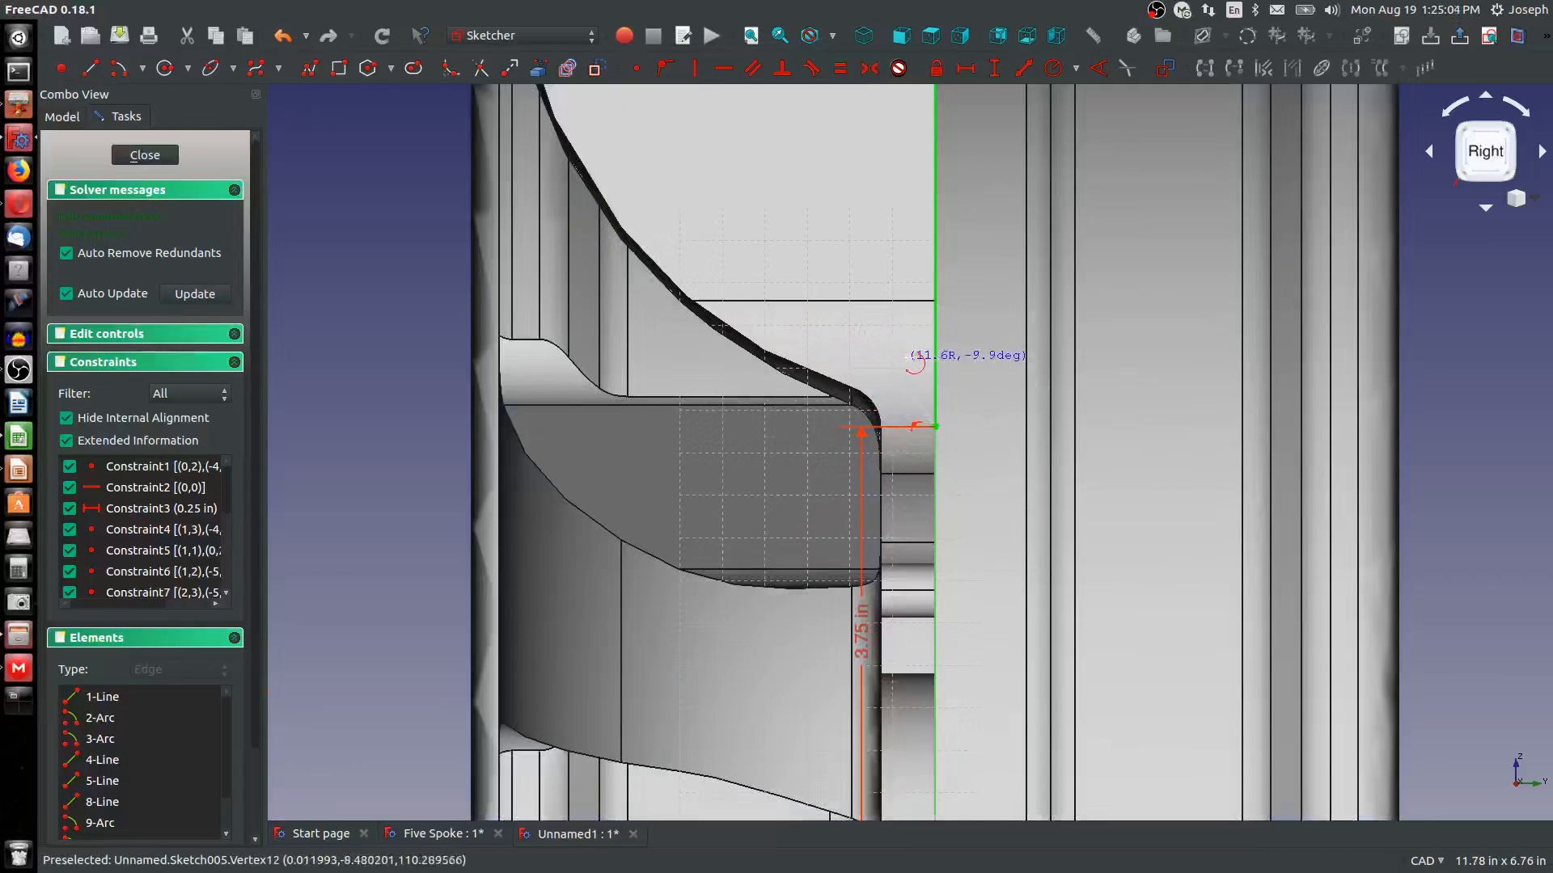
{"action": "left_click", "coordinate": [896, 311]}
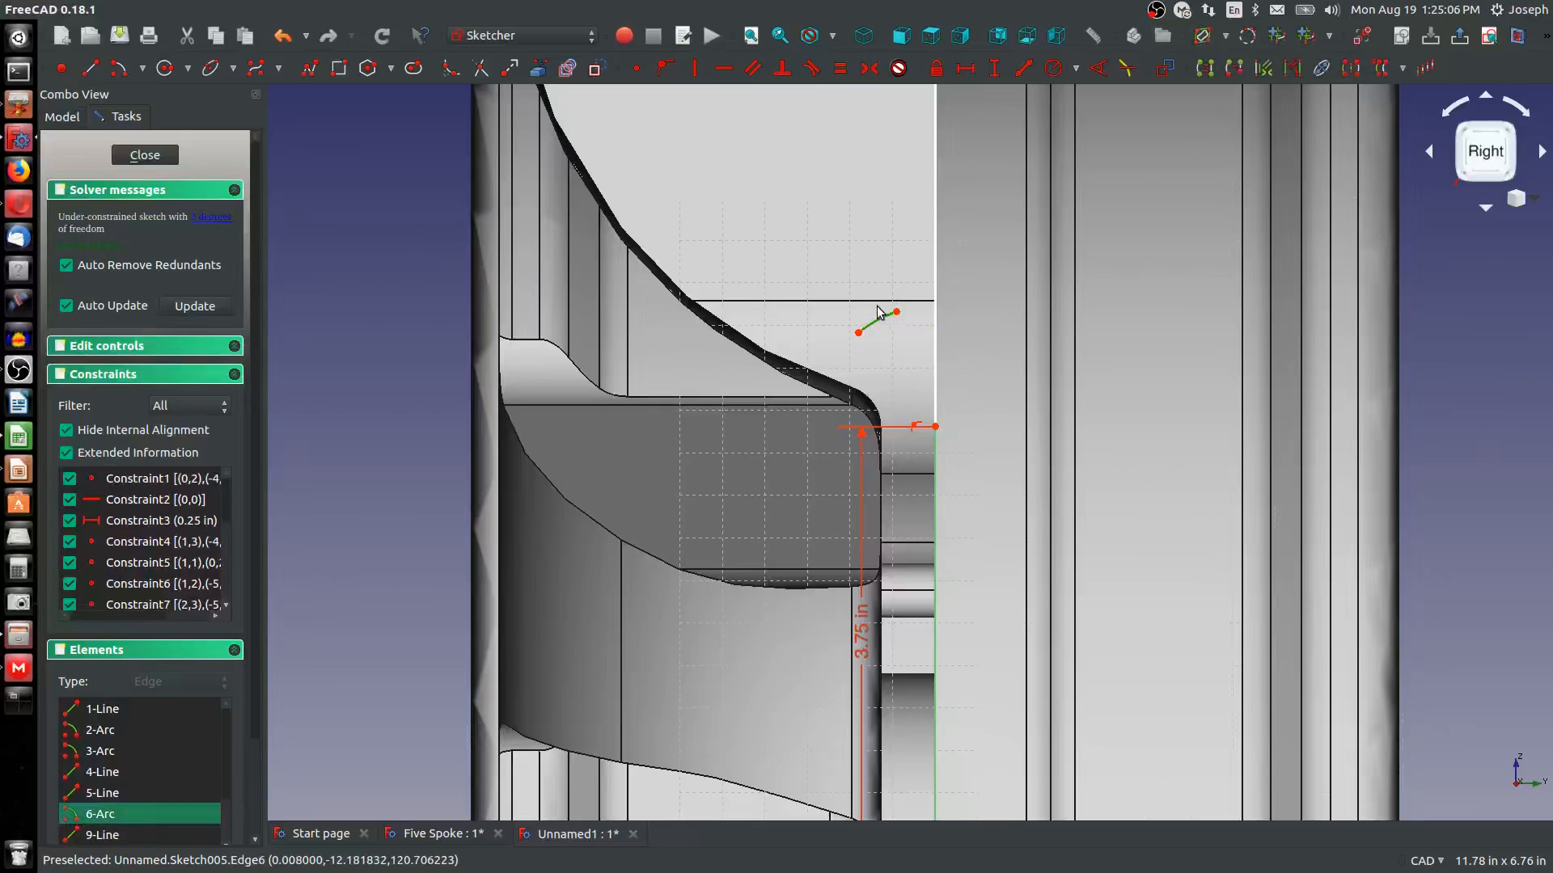
{"action": "key", "text": "ctrl+z"}
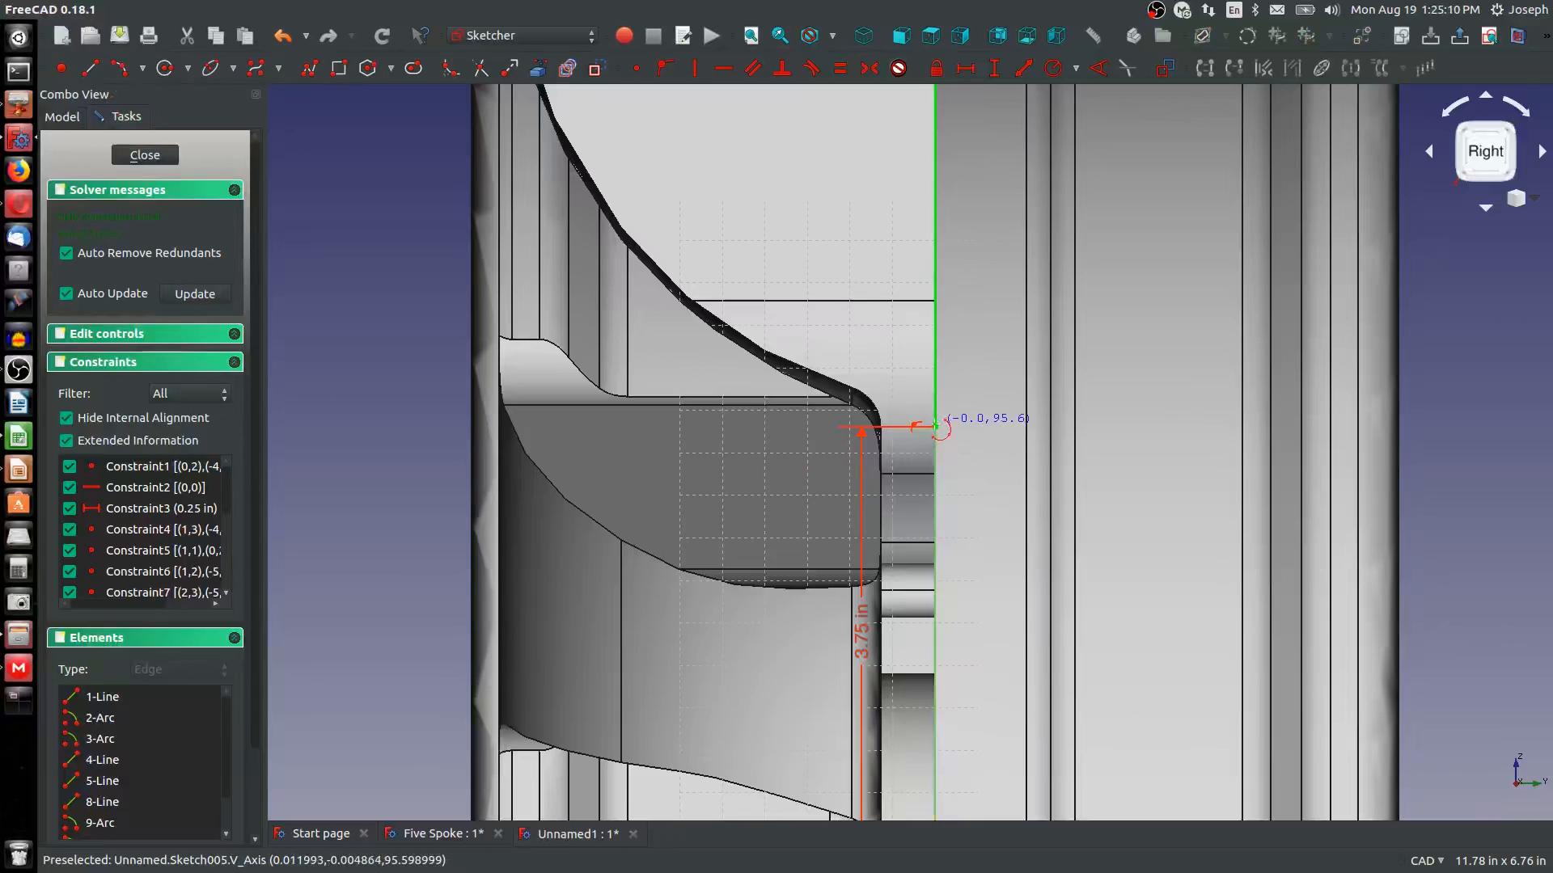
Draw a small three-point arc from the vertical line's lower end up toward the rim and make it tangent to that line
{"action": "left_click", "coordinate": [935, 426]}
{"action": "left_click", "coordinate": [862, 353]}
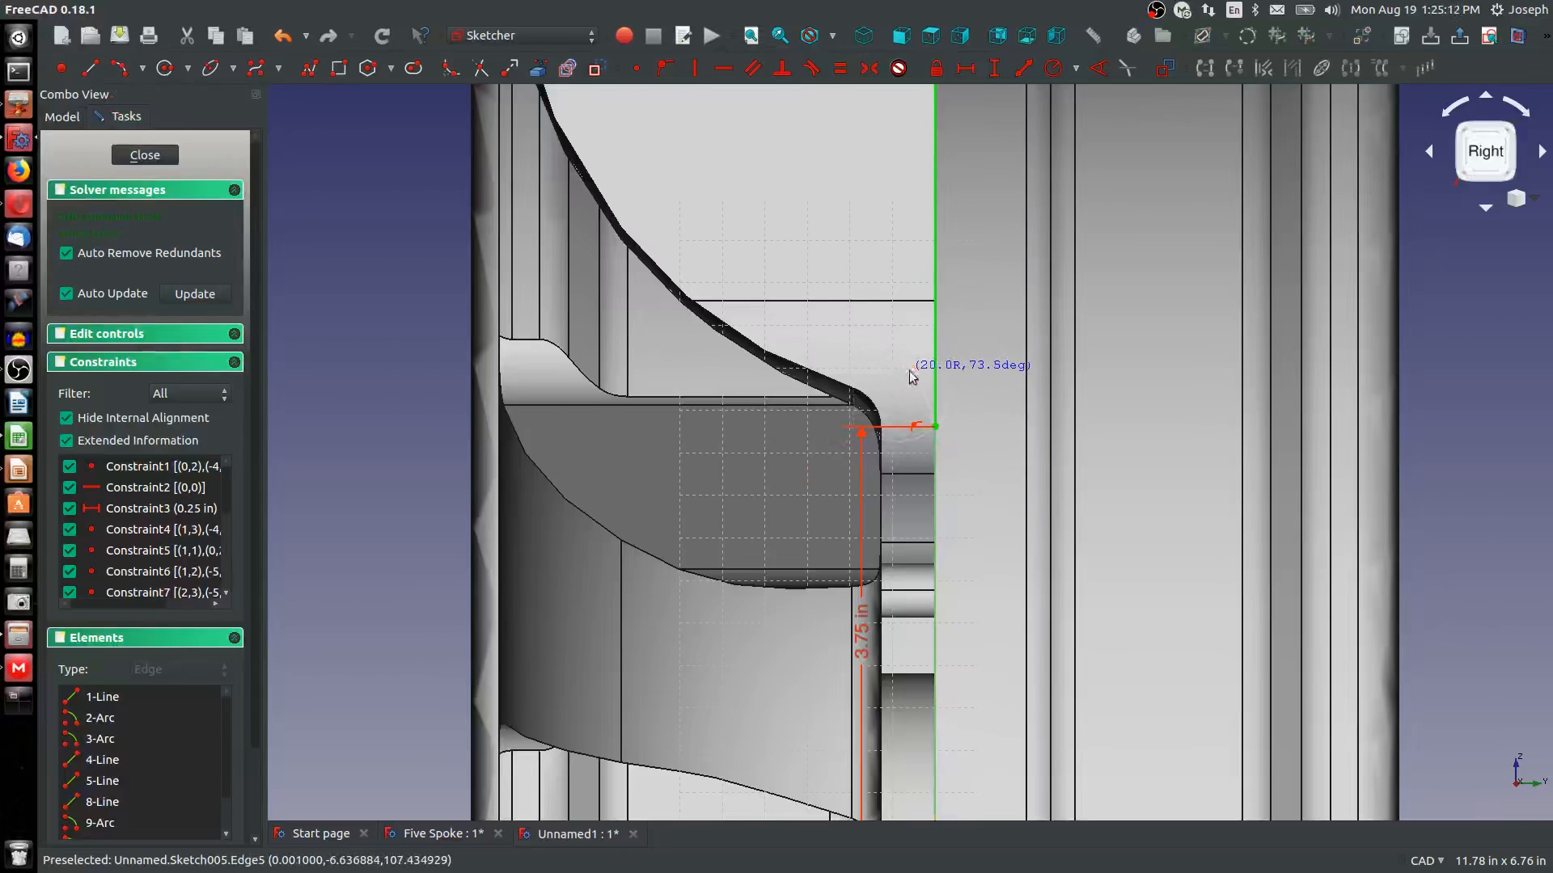
{"action": "left_click", "coordinate": [913, 379]}
{"action": "left_click", "coordinate": [915, 381]}
{"action": "left_click", "coordinate": [934, 372]}
{"action": "key", "text": "t"}
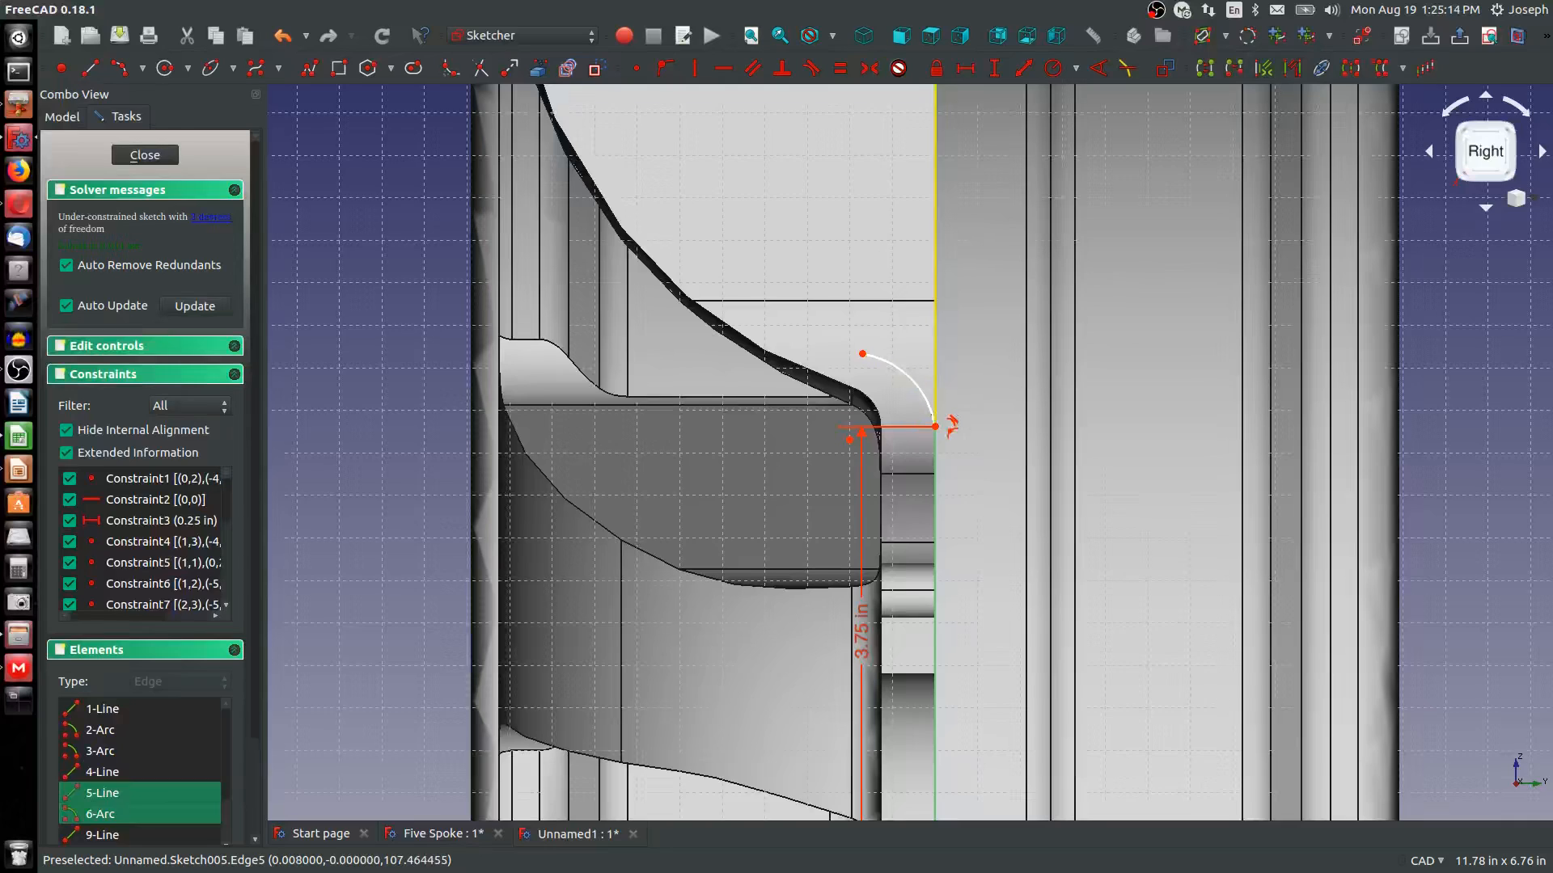
{"action": "left_click", "coordinate": [953, 363]}
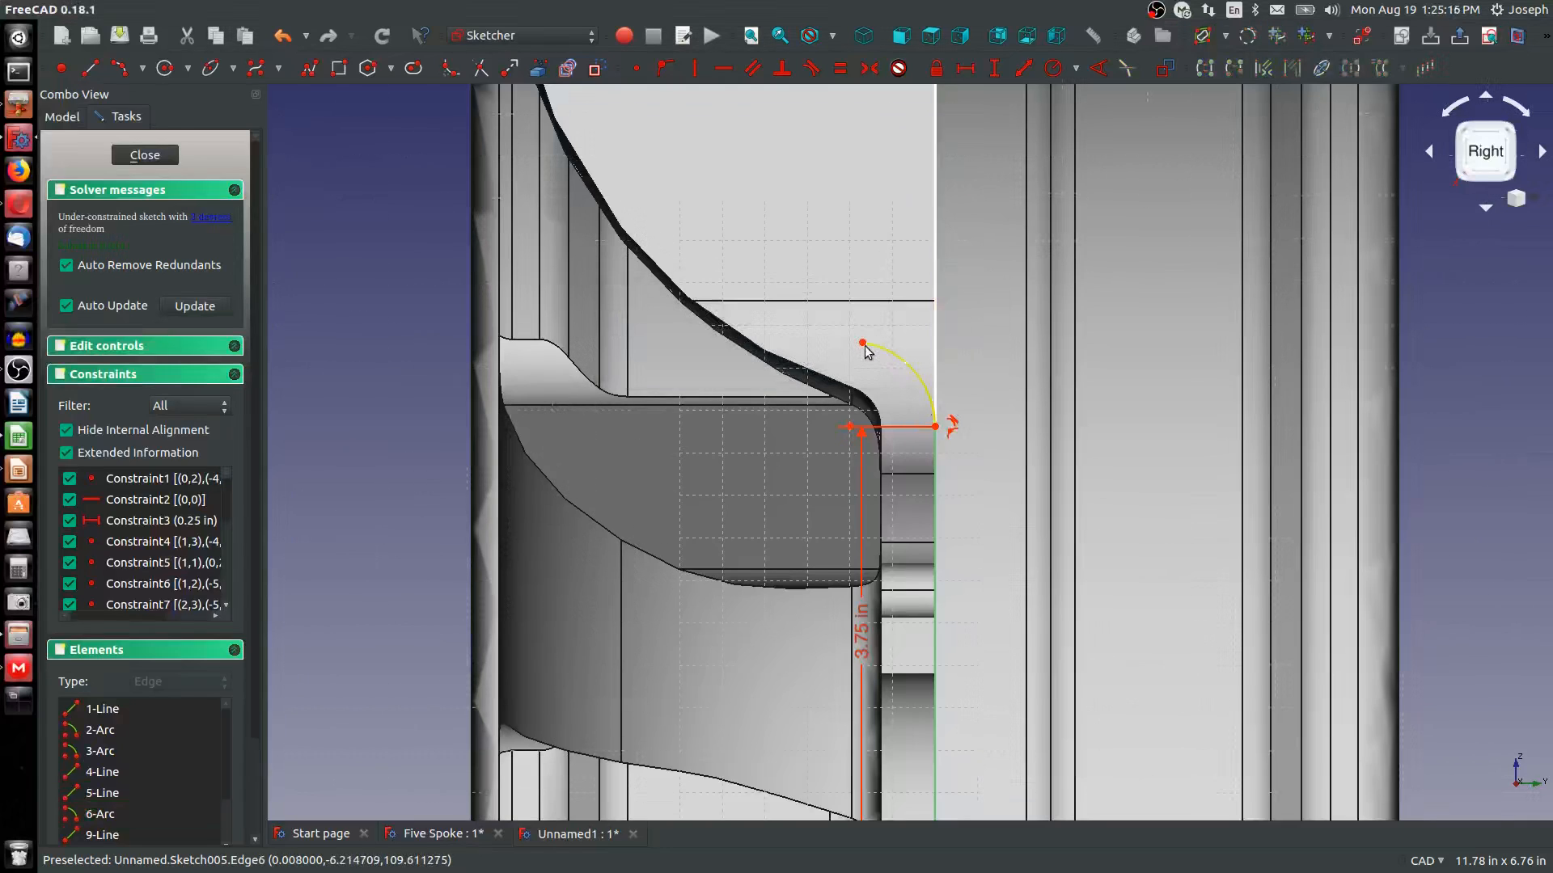
Draw a large three-point arc from the end of the 0.25 in offset on the rim to the small arc's free end
{"action": "scroll", "coordinate": [903, 346], "scroll_direction": "down", "scroll_amount": 3}
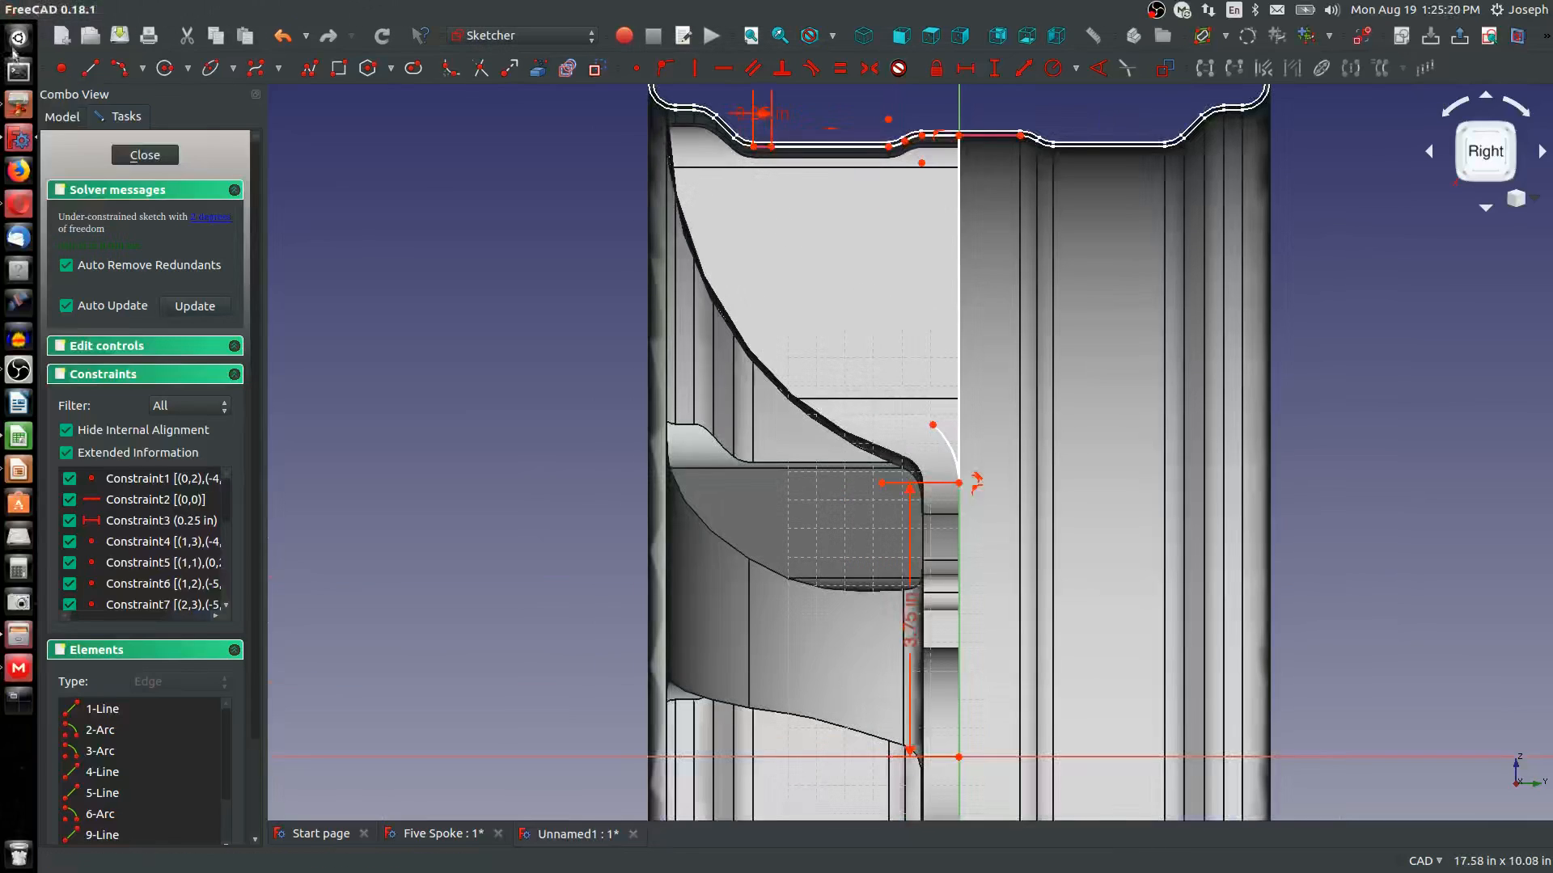
{"action": "left_click", "coordinate": [120, 71]}
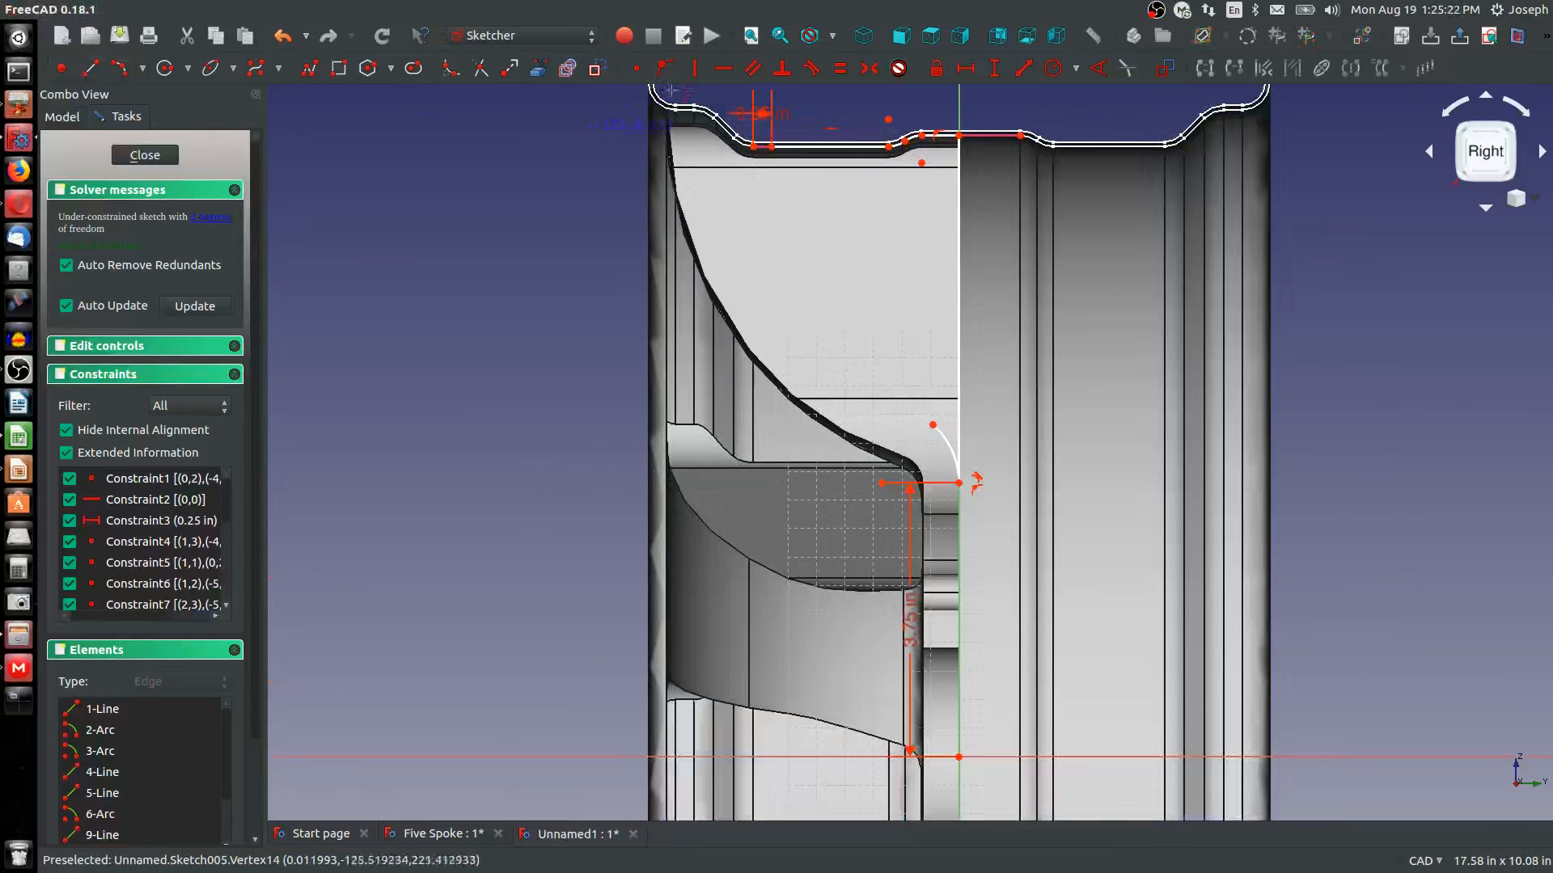
{"action": "left_click", "coordinate": [772, 147]}
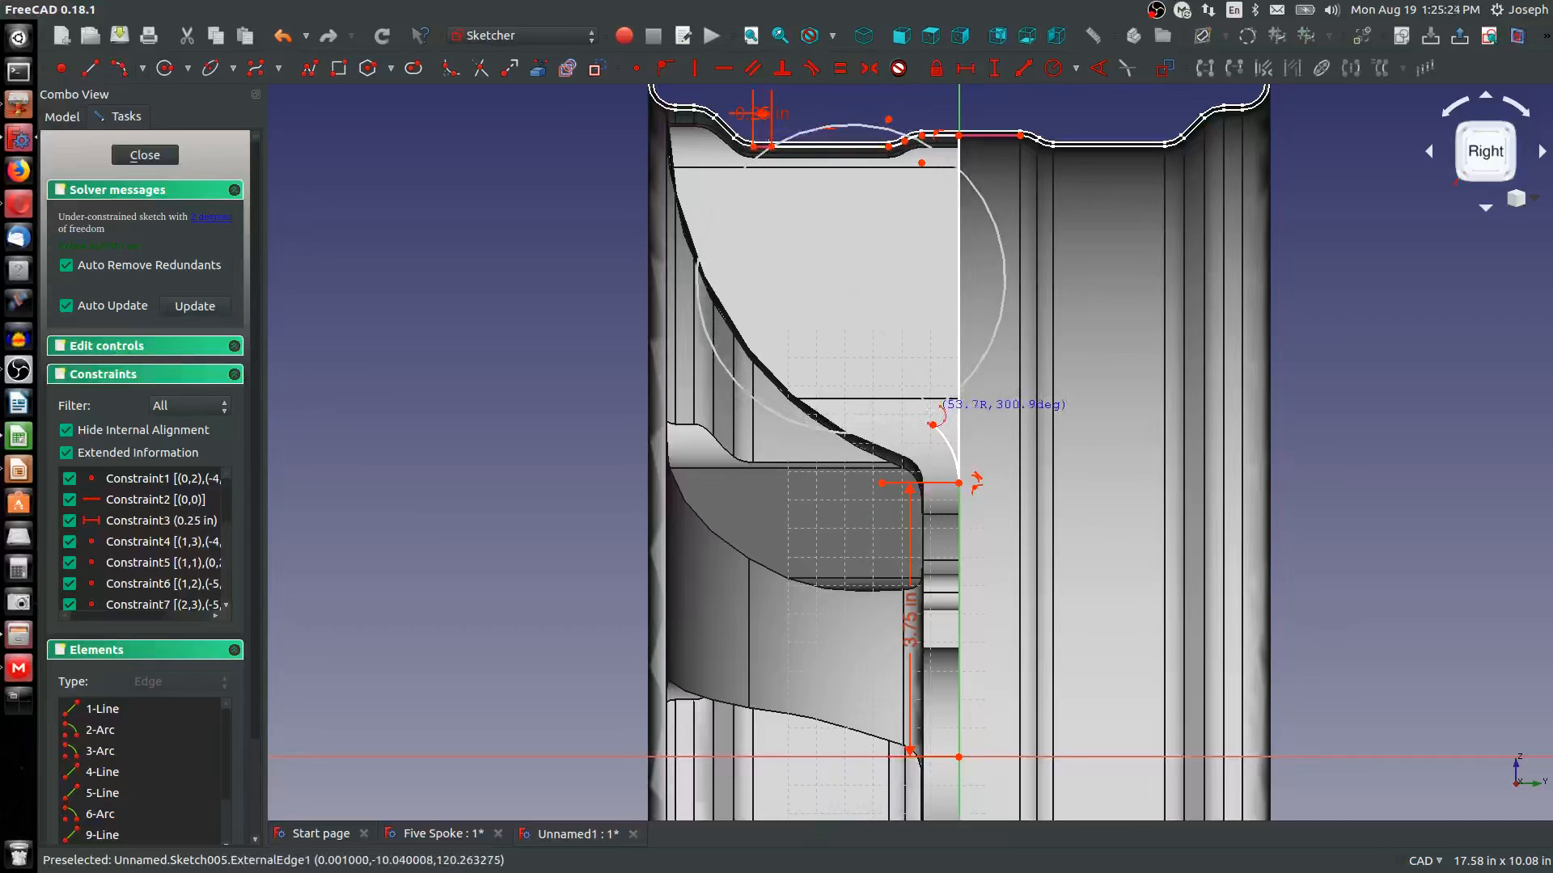
{"action": "left_click", "coordinate": [934, 425]}
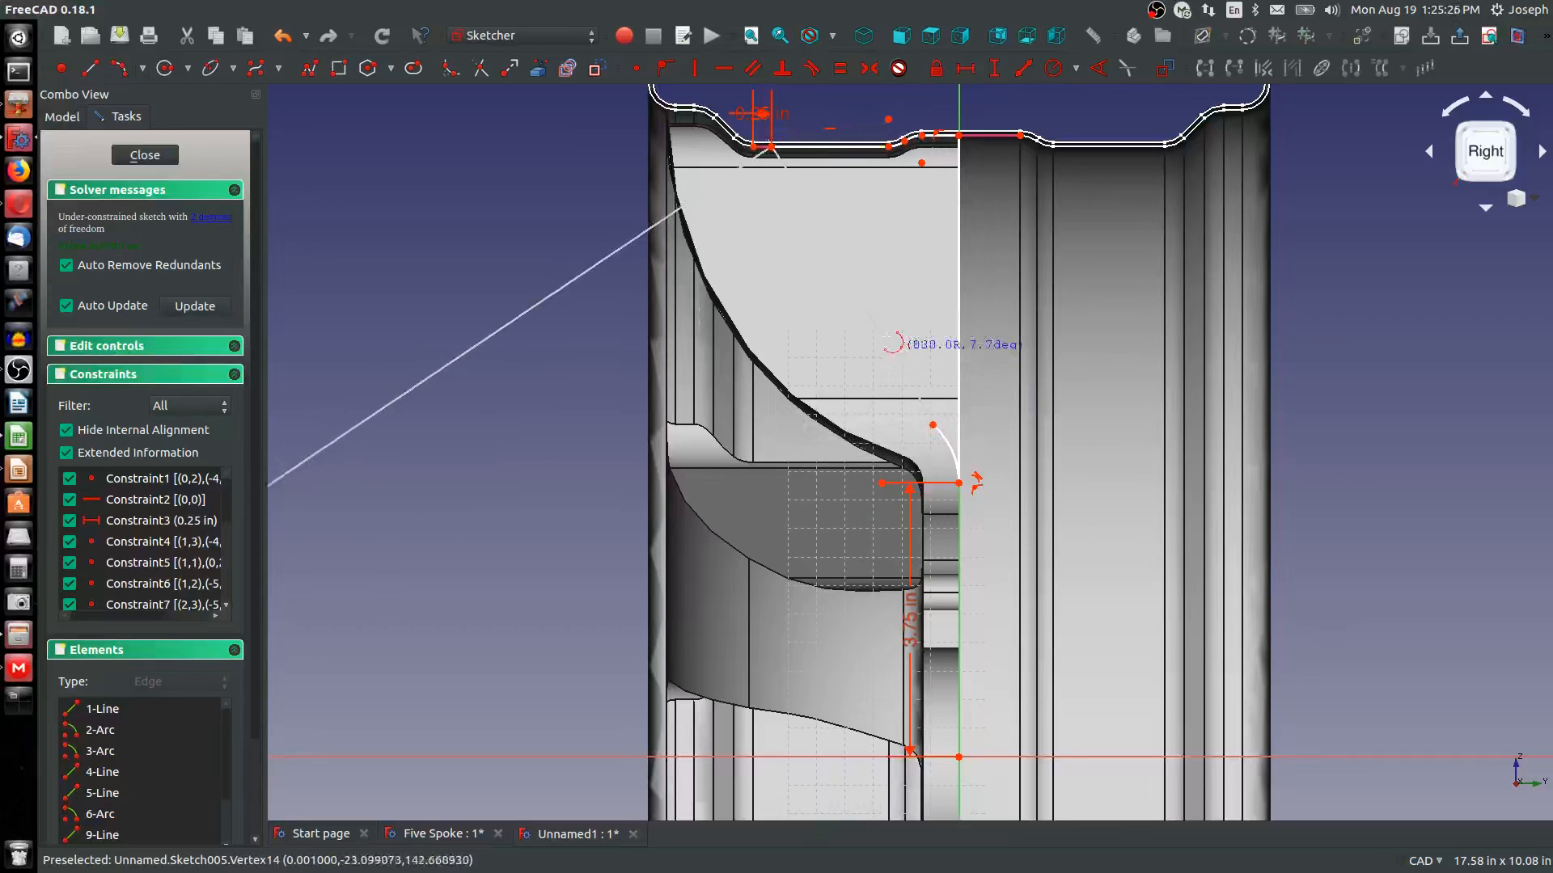
{"action": "left_click", "coordinate": [834, 328]}
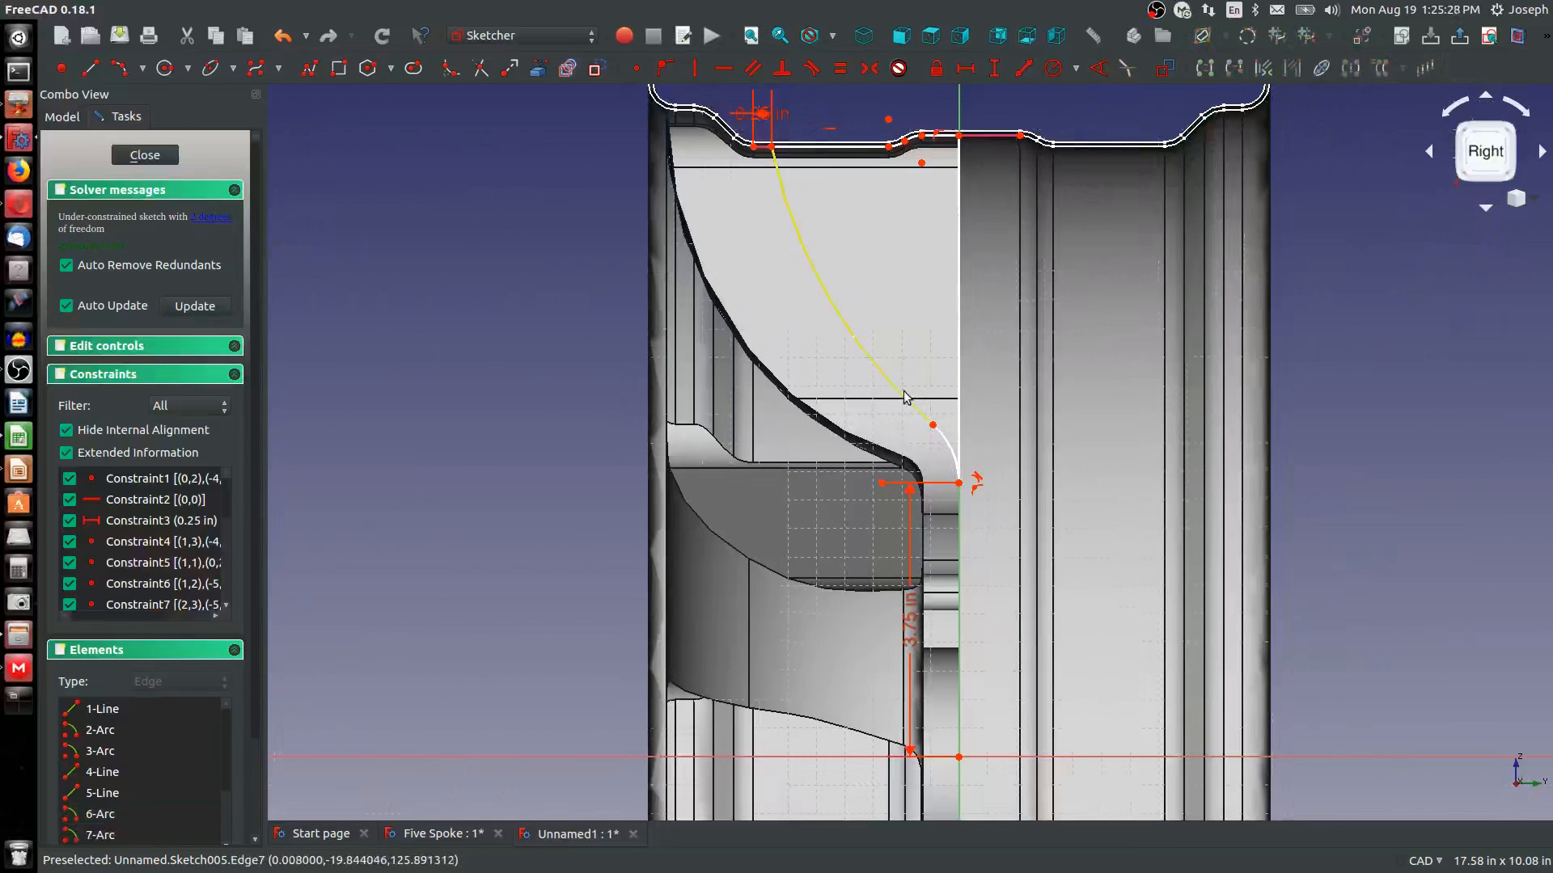
Make the large arc and the small arc tangent where they meet
{"action": "left_click", "coordinate": [946, 435]}
{"action": "left_click", "coordinate": [941, 432]}
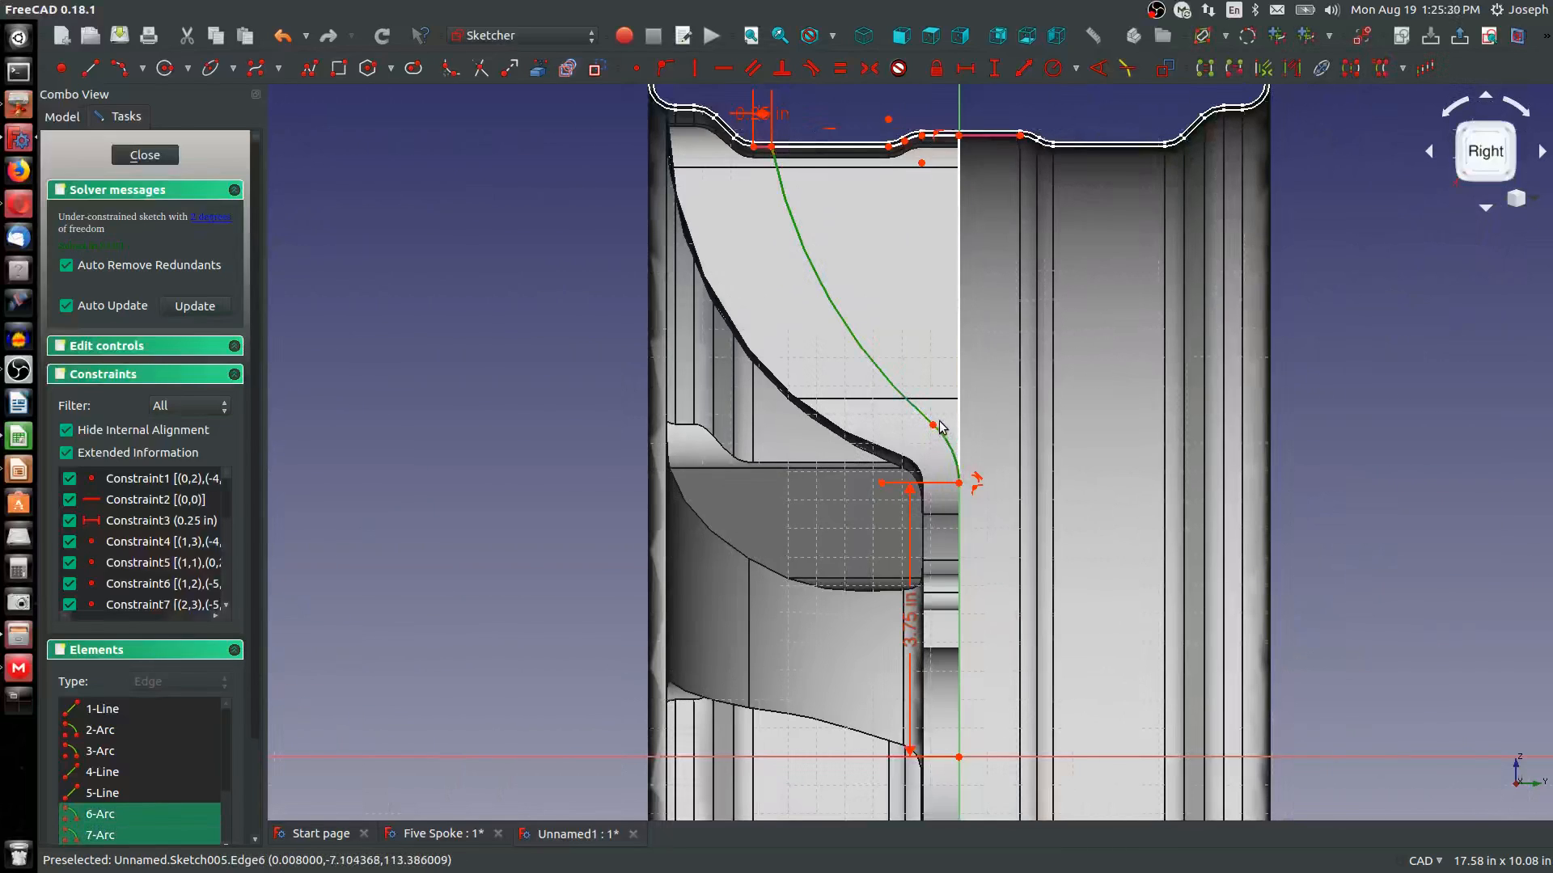
{"action": "key", "text": "t"}
{"action": "left_click", "coordinate": [948, 368]}
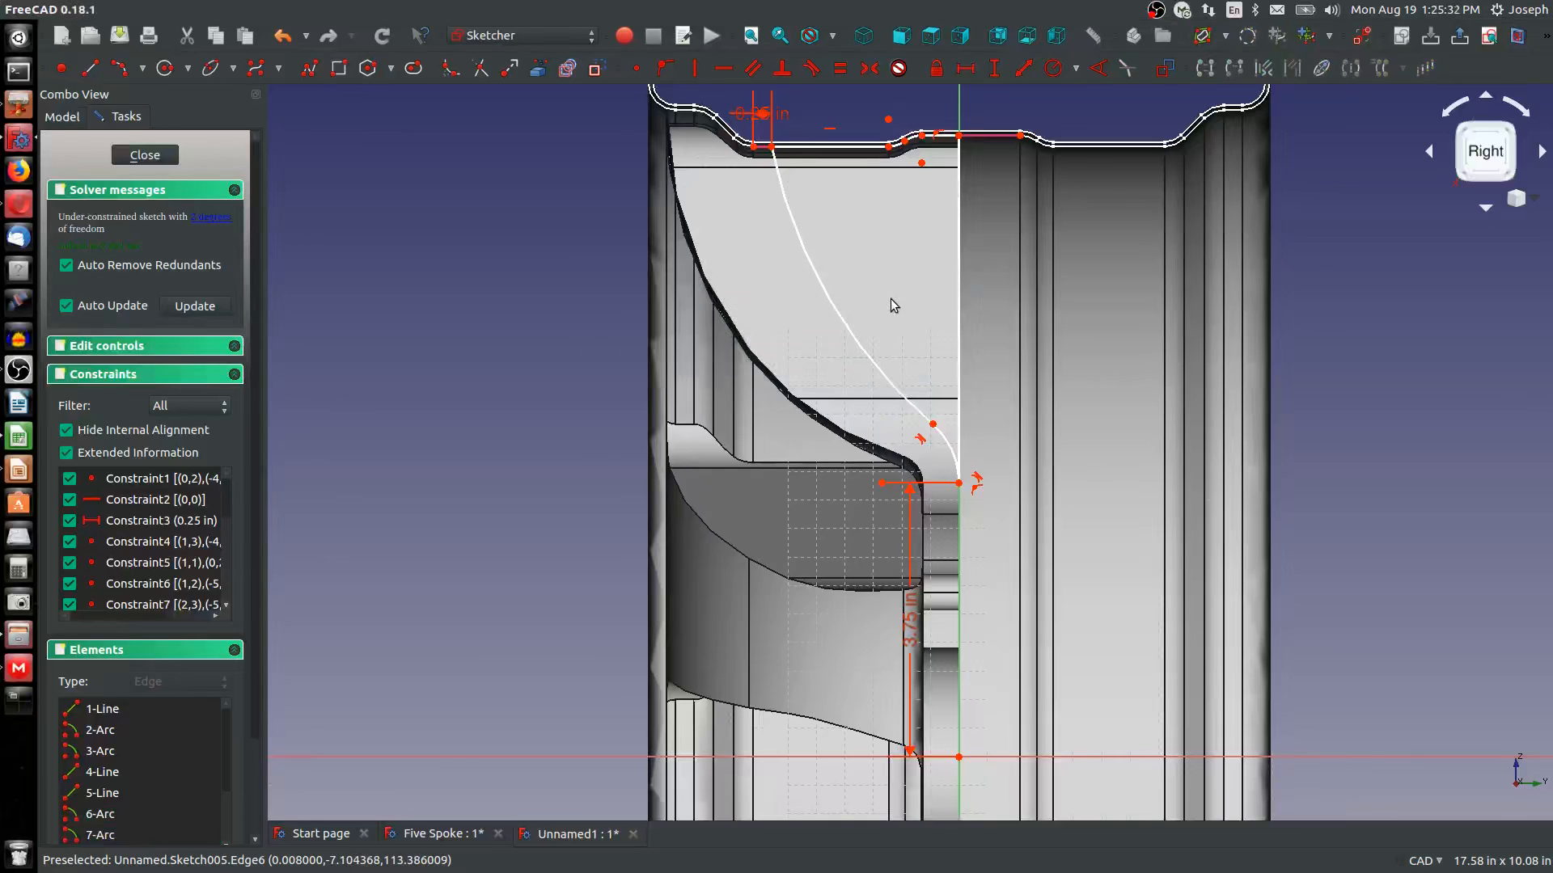
Constrain the large arc's centre horizontally level with its endpoint on the rim
{"action": "scroll", "coordinate": [890, 299], "scroll_direction": "down", "scroll_amount": 4}
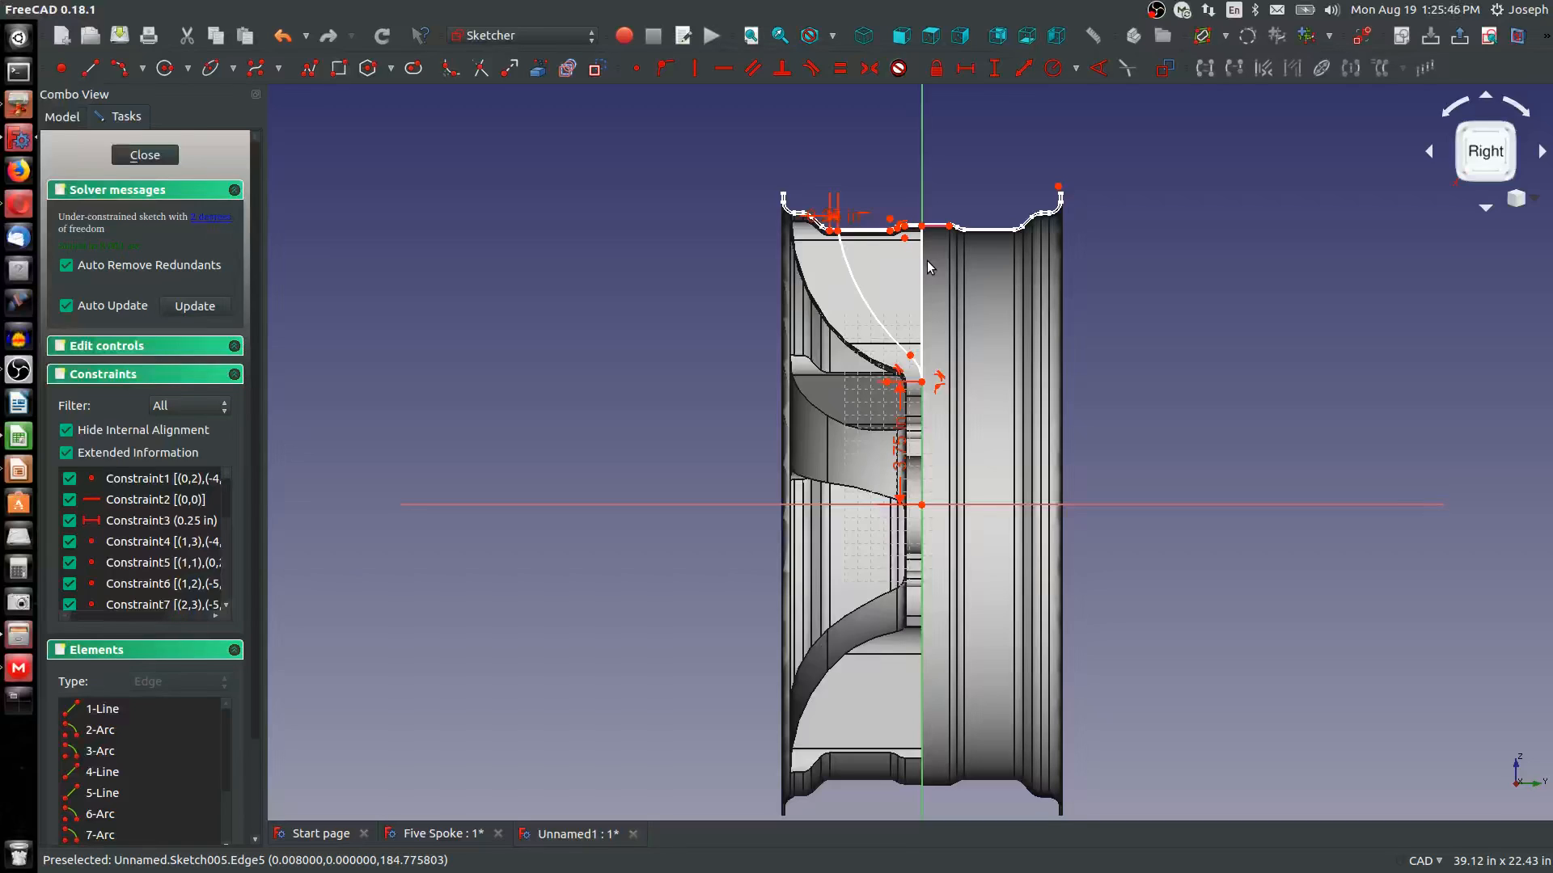
{"action": "scroll", "coordinate": [865, 239], "scroll_direction": "down", "scroll_amount": 2}
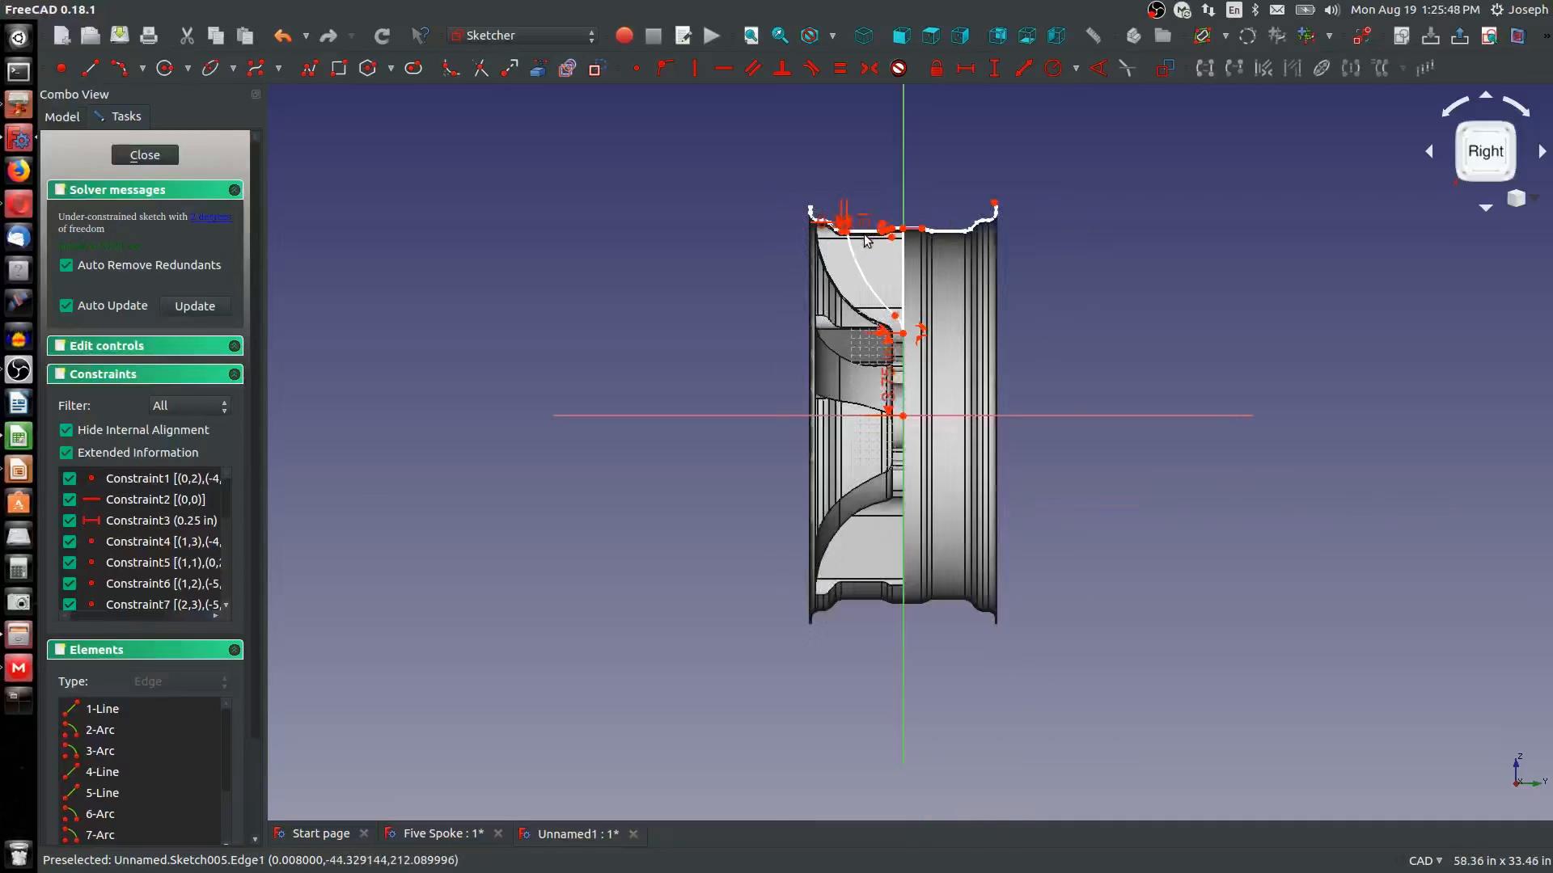
{"action": "scroll", "coordinate": [1066, 263], "scroll_direction": "up", "scroll_amount": 2}
{"action": "middle_click_drag", "start_coordinate": [1066, 263], "coordinate": [1088, 277]}
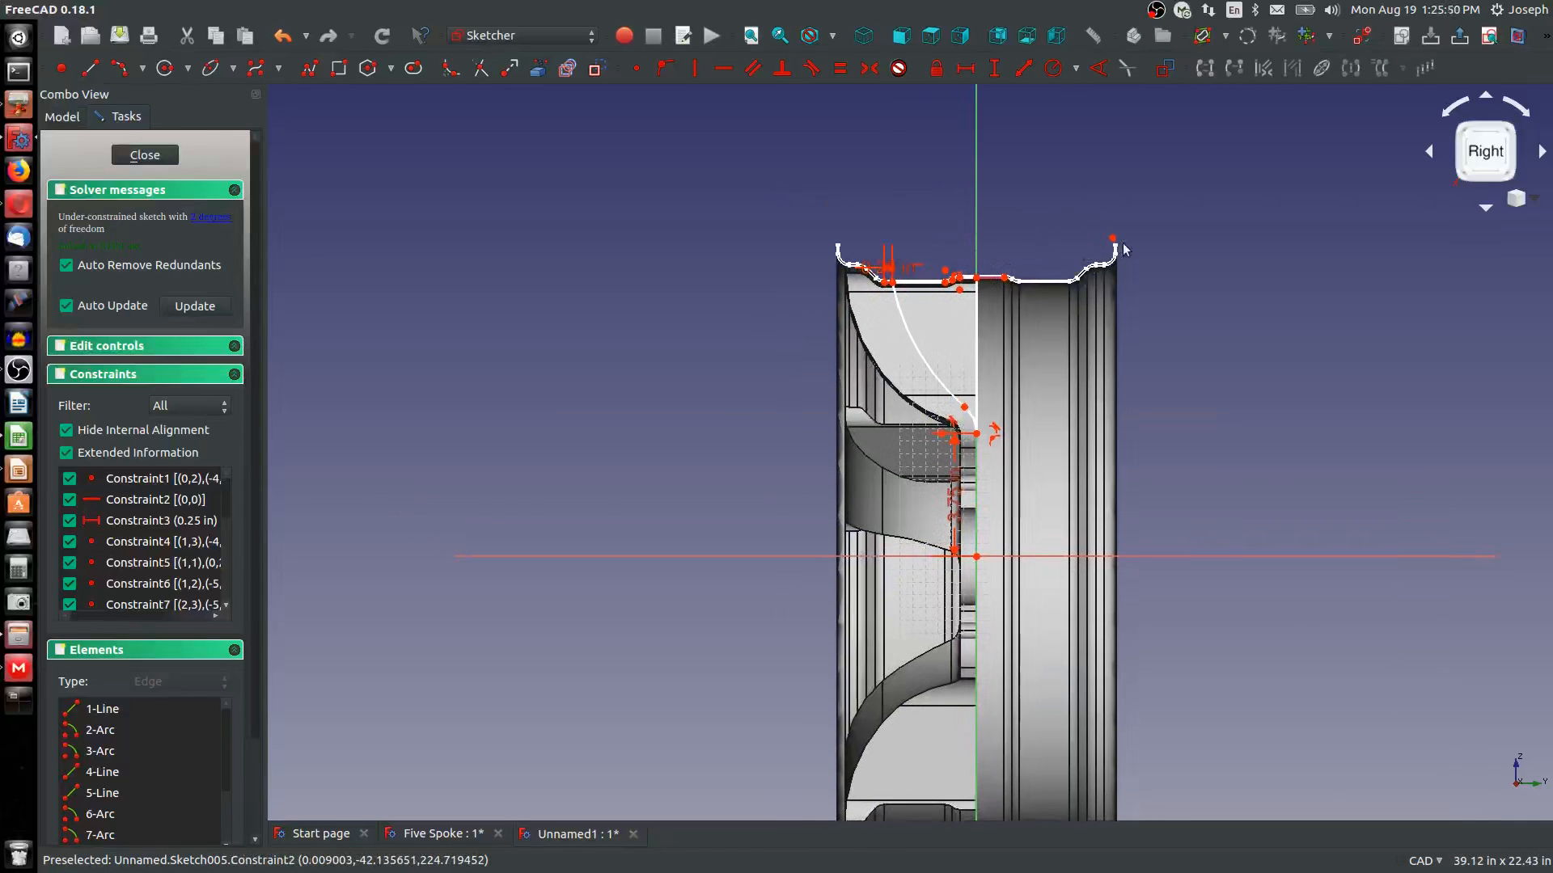
{"action": "left_click", "coordinate": [1112, 239]}
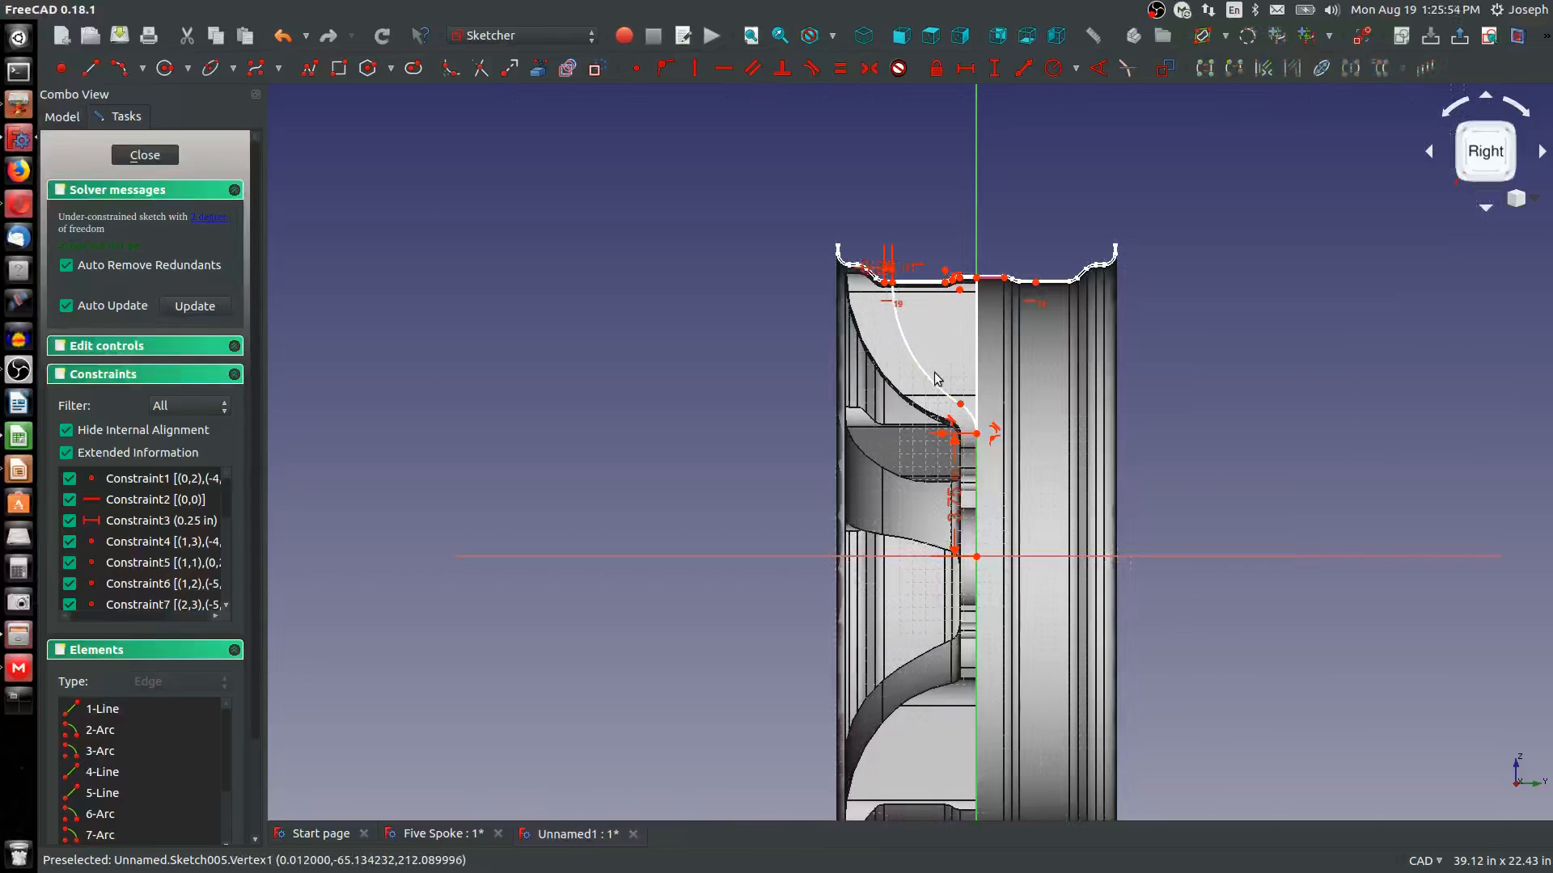
Set the radius of the small arc near the hub to 1.125 in
{"action": "scroll", "coordinate": [934, 374], "scroll_direction": "up", "scroll_amount": 2}
{"action": "left_click_drag", "start_coordinate": [973, 421], "coordinate": [999, 451]}
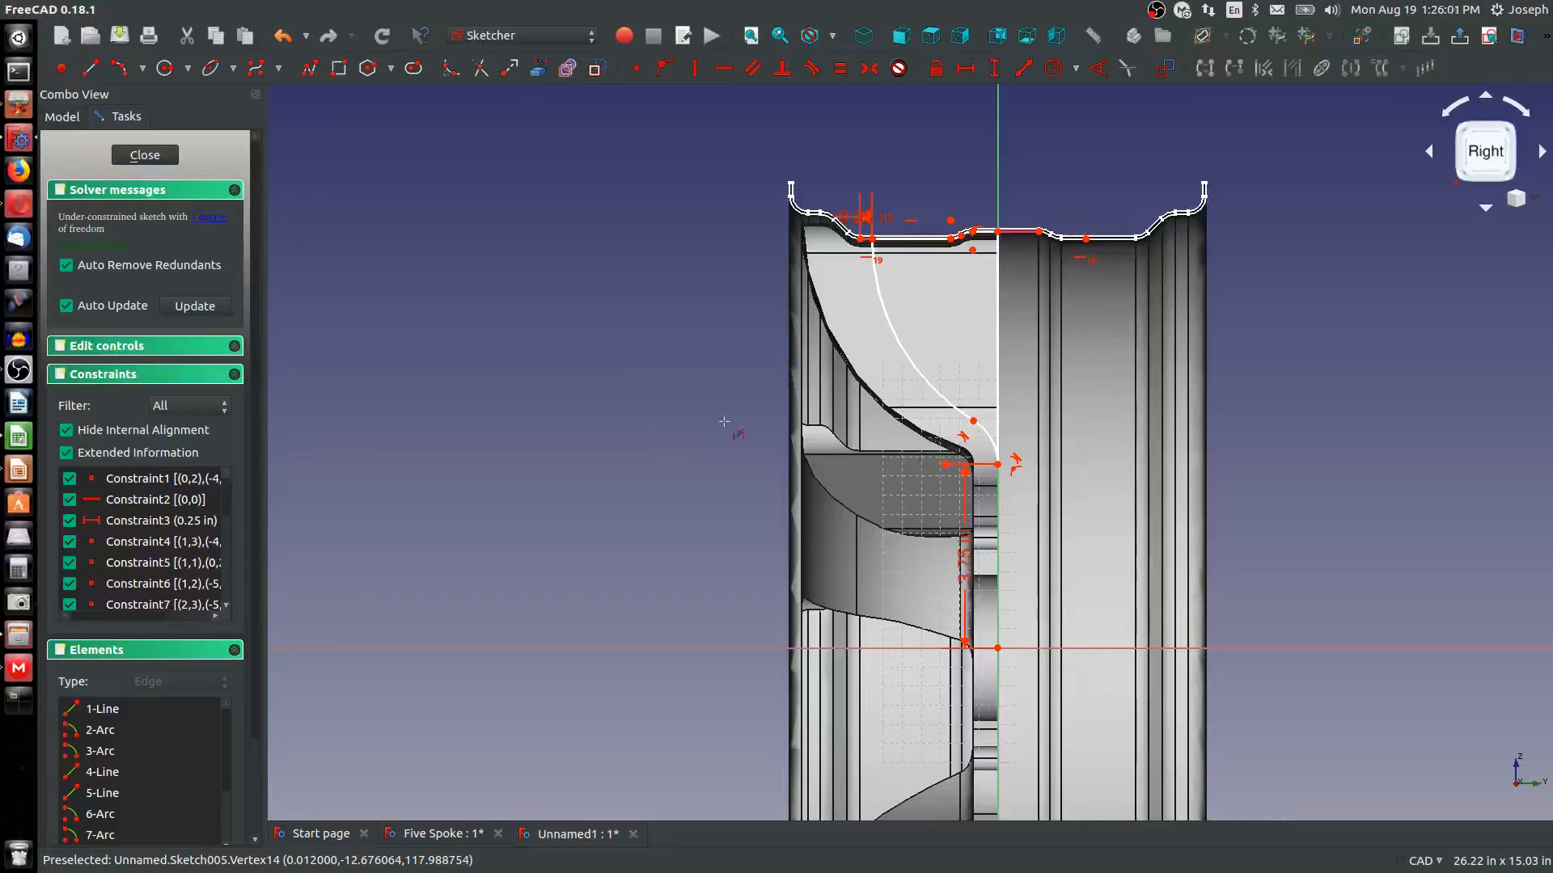
{"action": "left_click", "coordinate": [996, 439]}
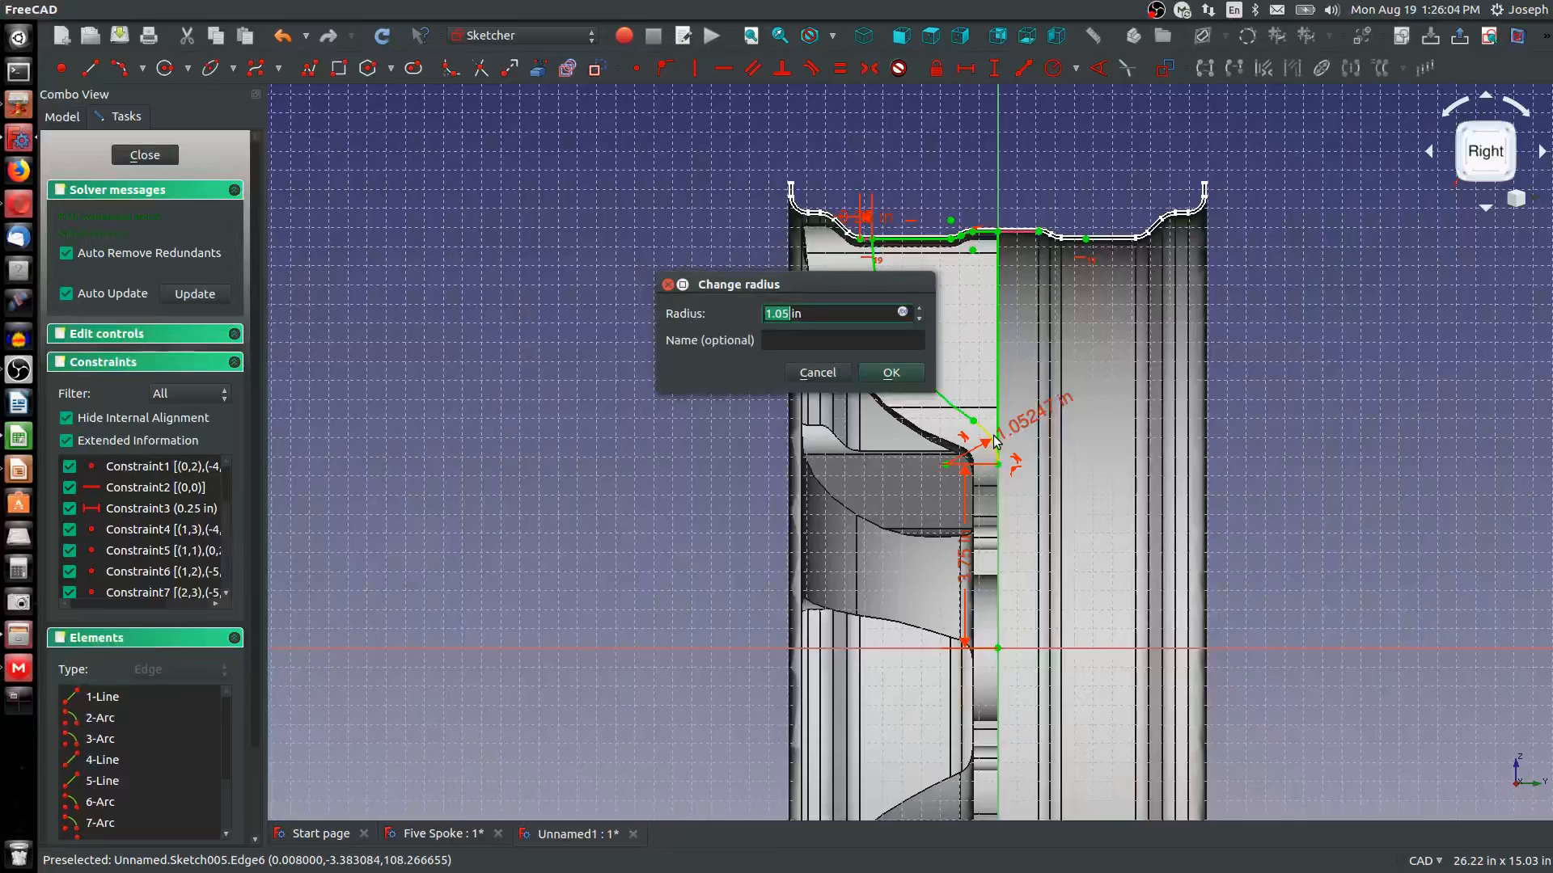
{"action": "type", "text": "1.125"}
{"action": "key", "text": "Return"}
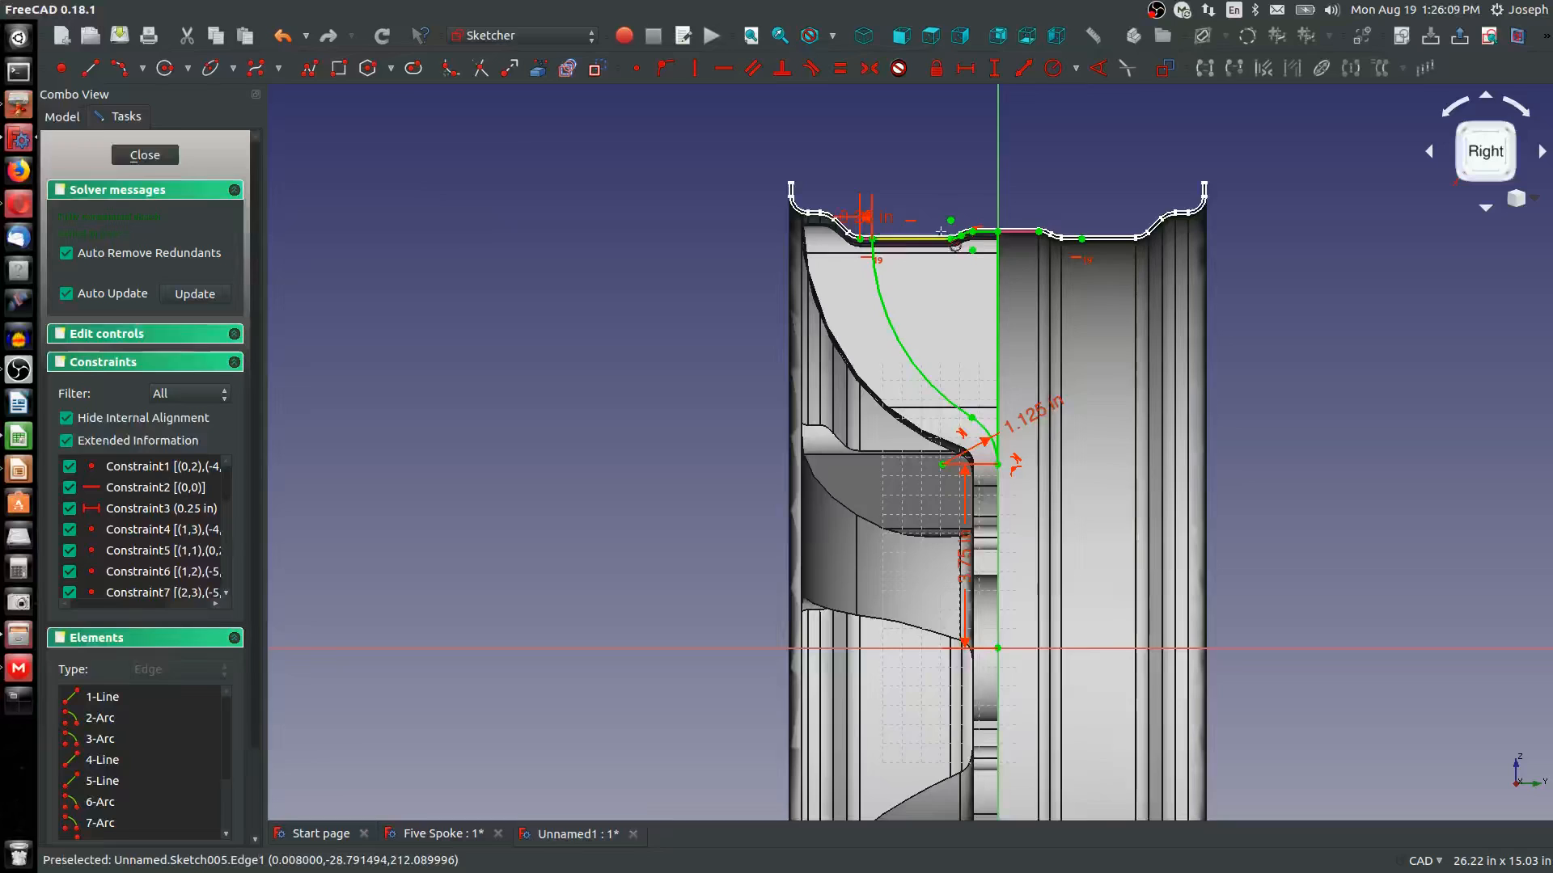
Finish the sketch and groove its profile around the Base Y axis to cut the backs of the spokes
{"action": "left_click", "coordinate": [145, 154]}
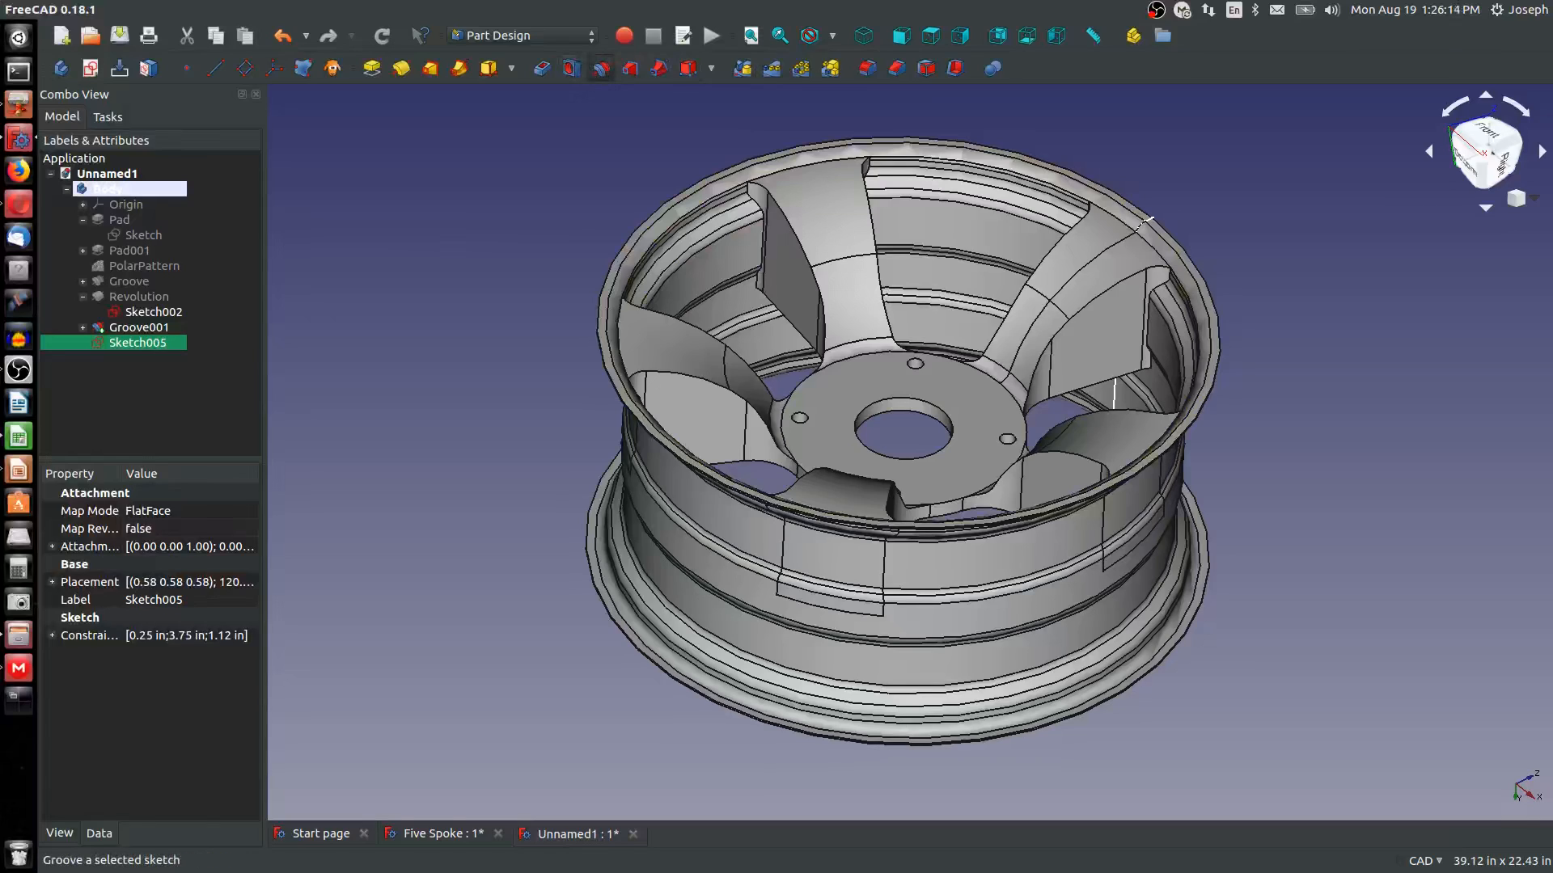
{"action": "left_click", "coordinate": [607, 76]}
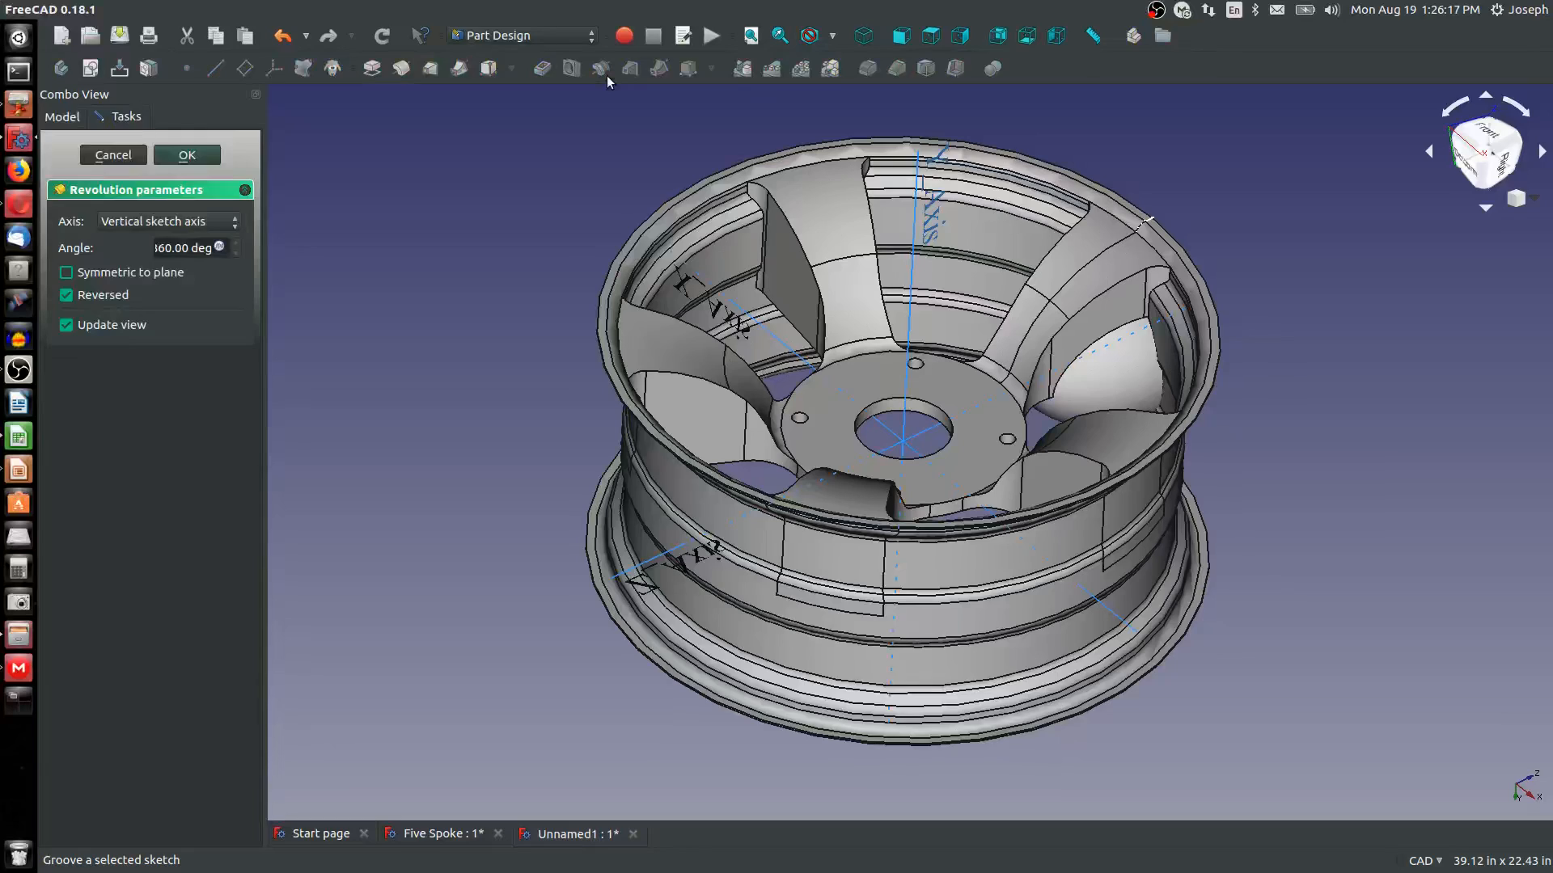
{"action": "left_click", "coordinate": [177, 222]}
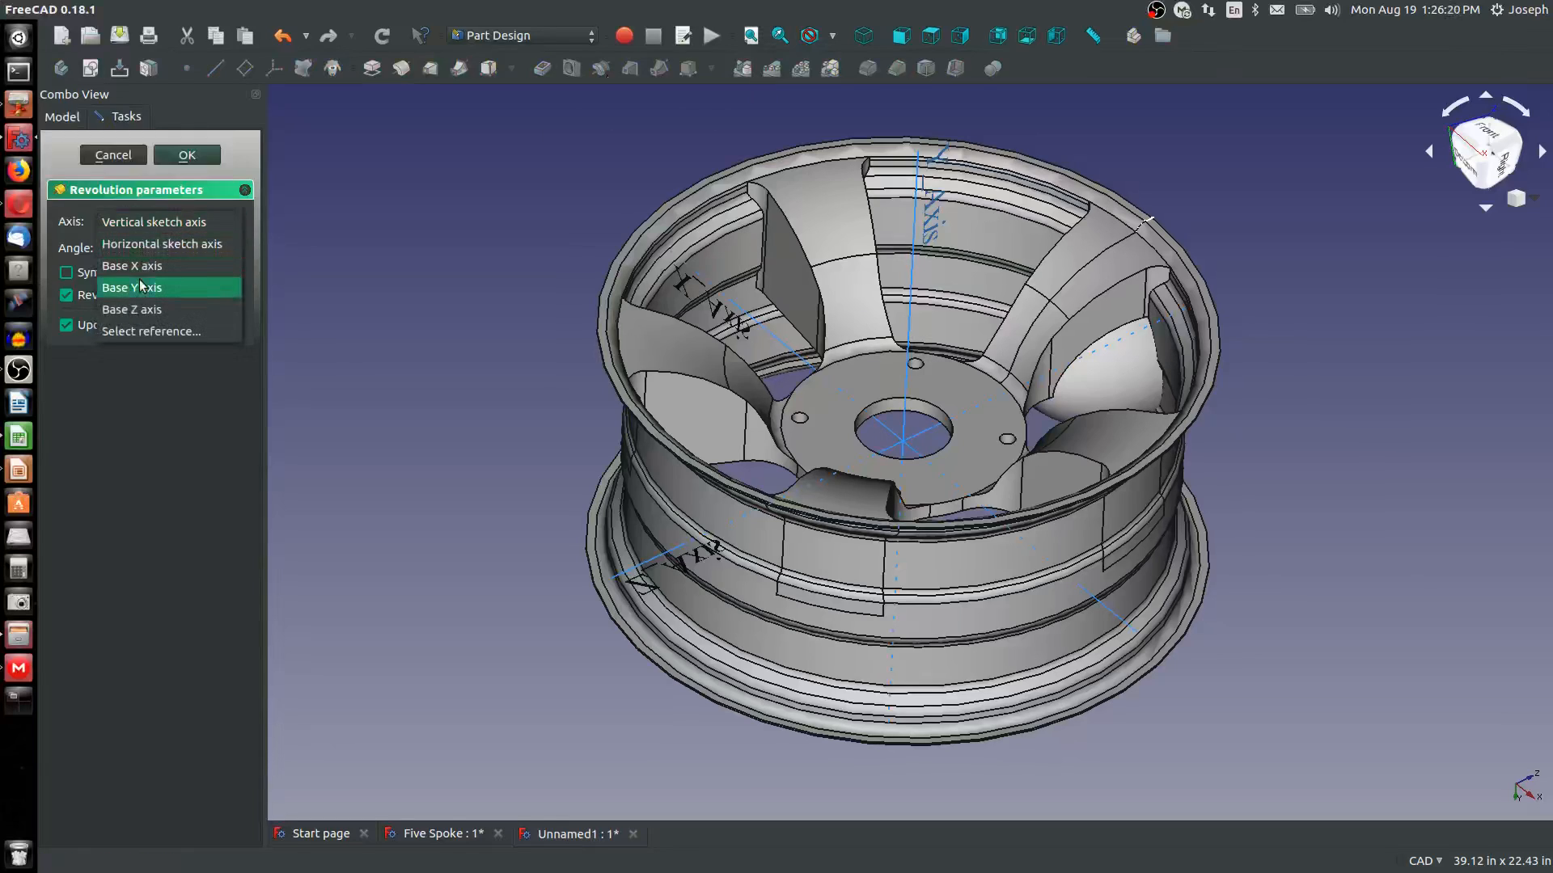
{"action": "key", "text": "Escape"}
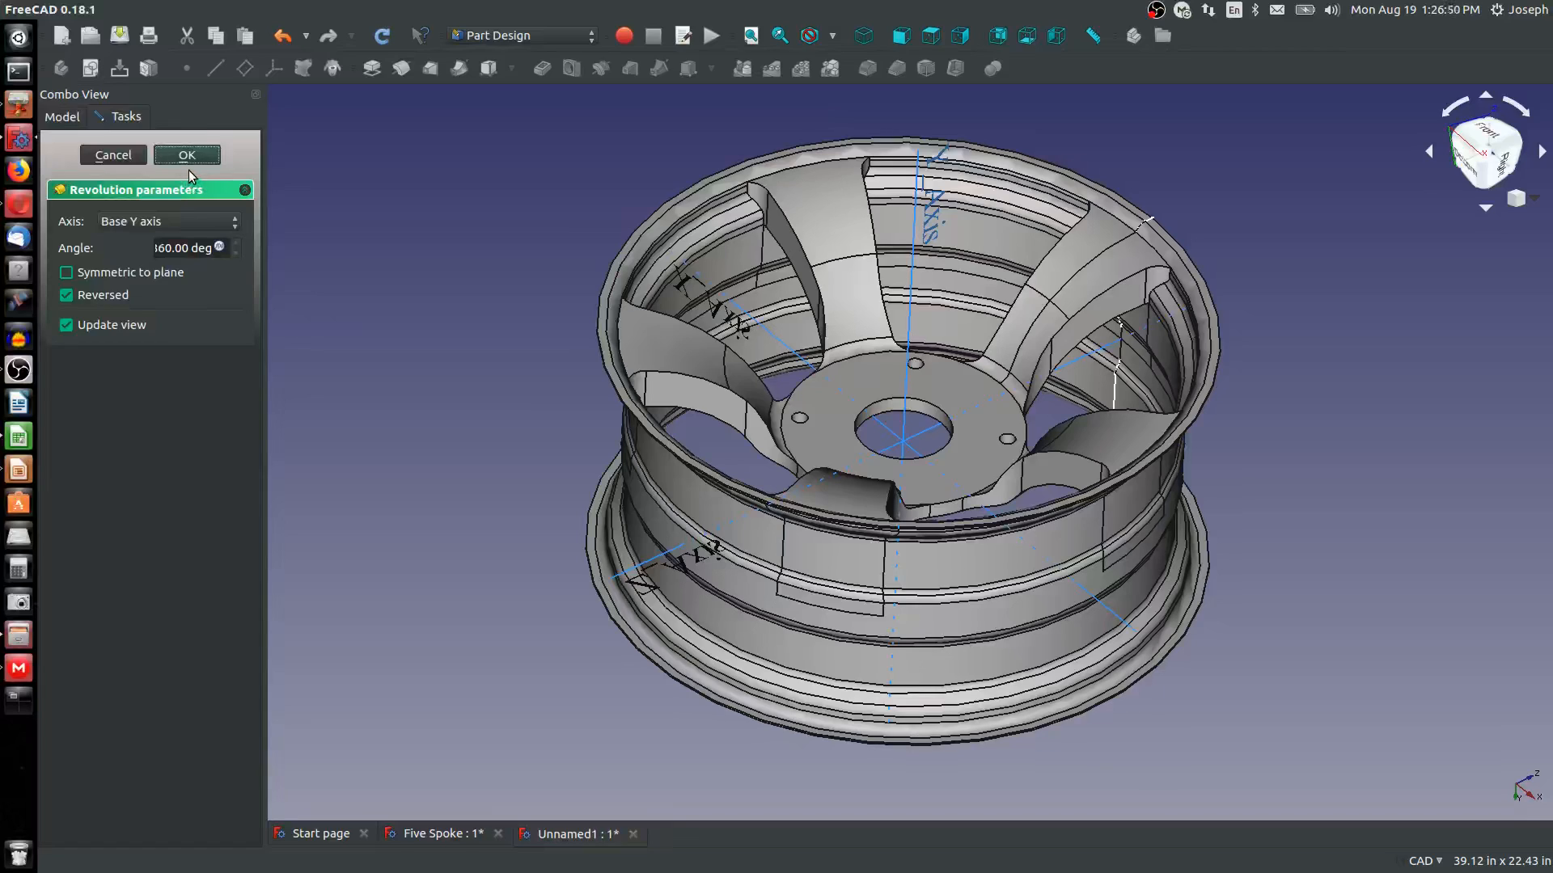
{"action": "left_click", "coordinate": [186, 154]}
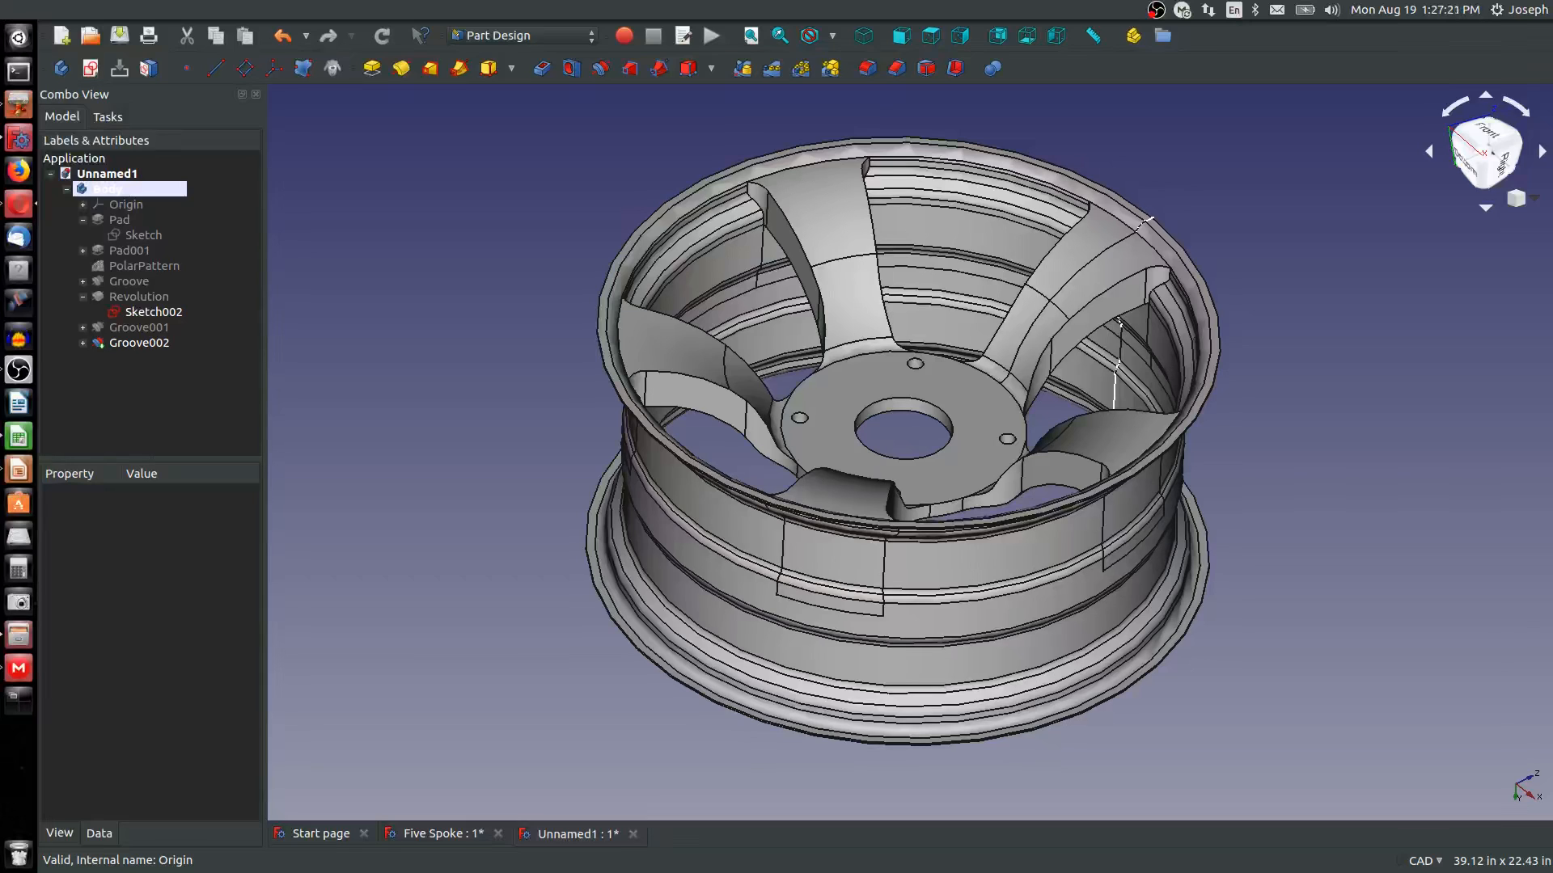
{"action": "scroll", "coordinate": [1075, 228], "scroll_direction": "up", "scroll_amount": 7}
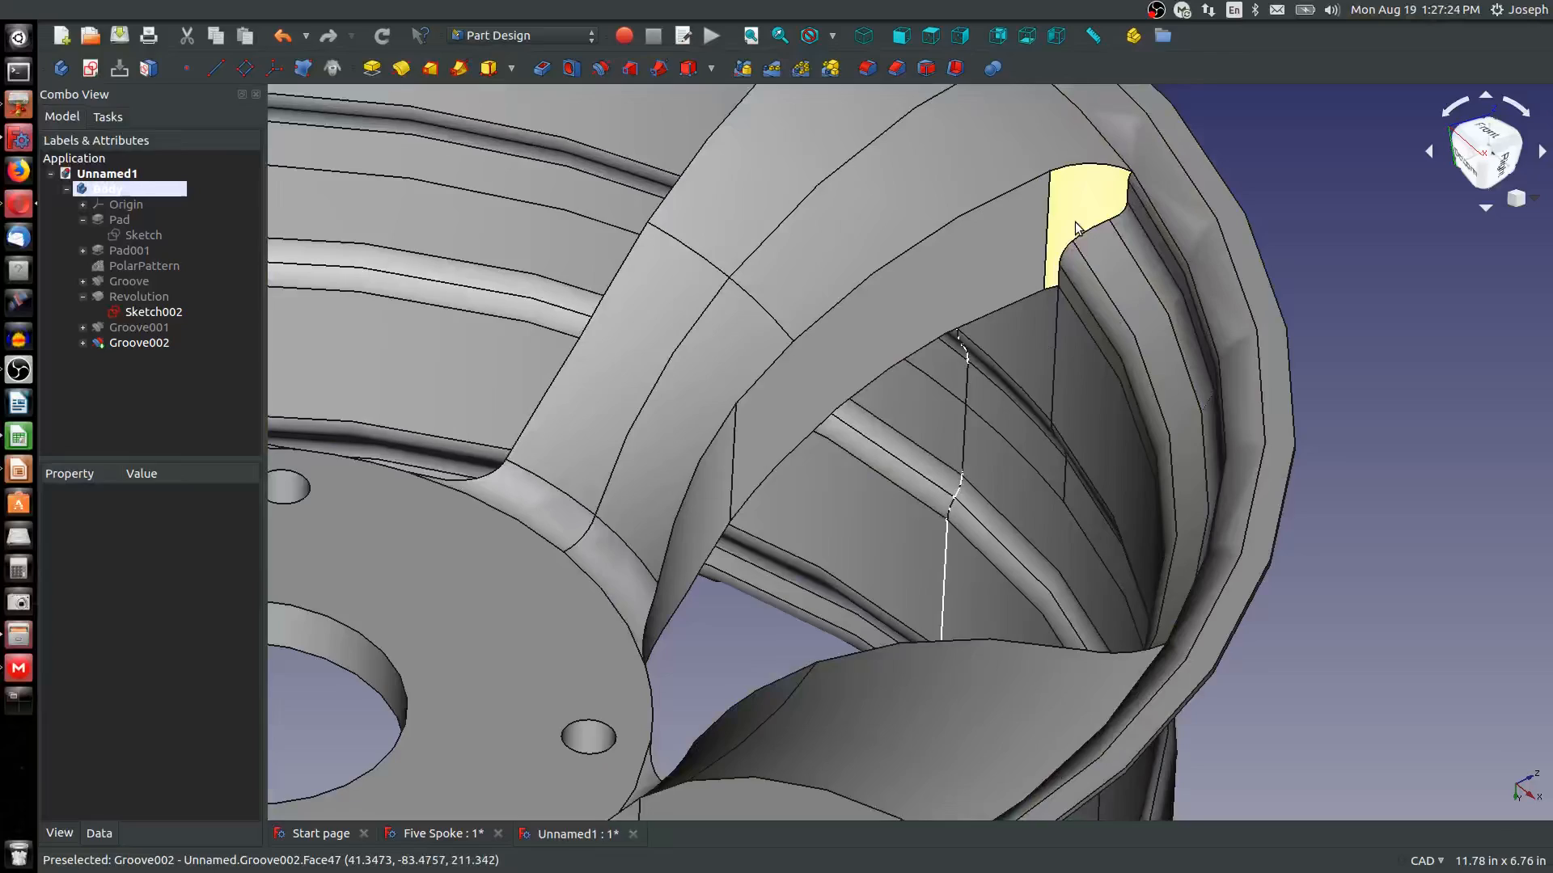
{"action": "middle_click_drag", "start_coordinate": [1080, 225], "coordinate": [1241, 315]}
{"action": "scroll", "coordinate": [1130, 360], "scroll_direction": "down", "scroll_amount": 5}
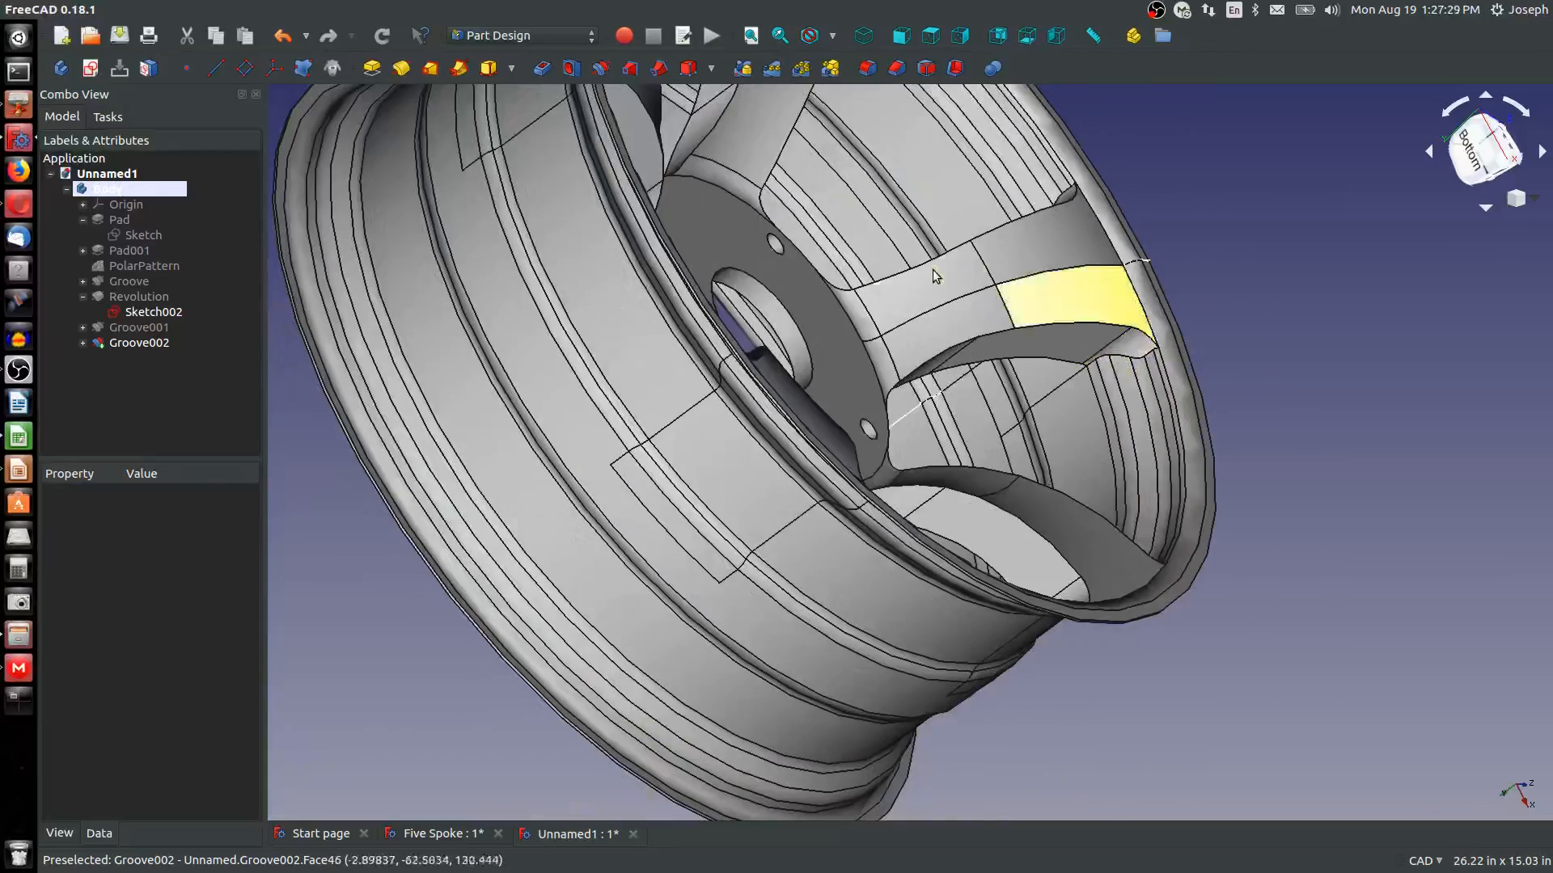
{"action": "middle_click_drag", "start_coordinate": [1129, 360], "coordinate": [641, 346]}
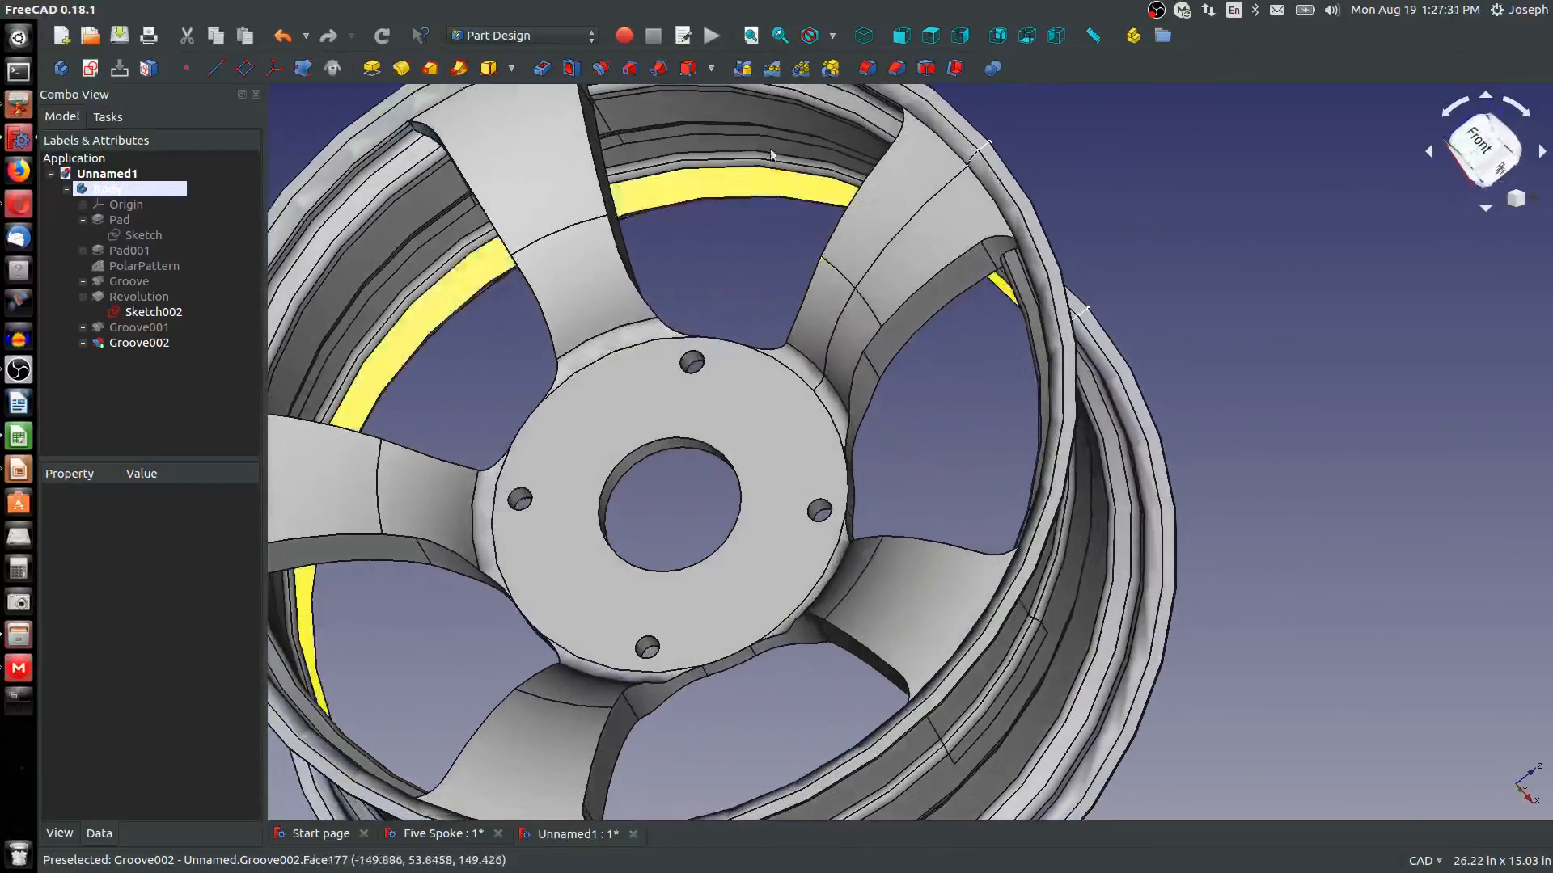
{"action": "left_click", "coordinate": [866, 68]}
{"action": "left_click", "coordinate": [857, 361]}
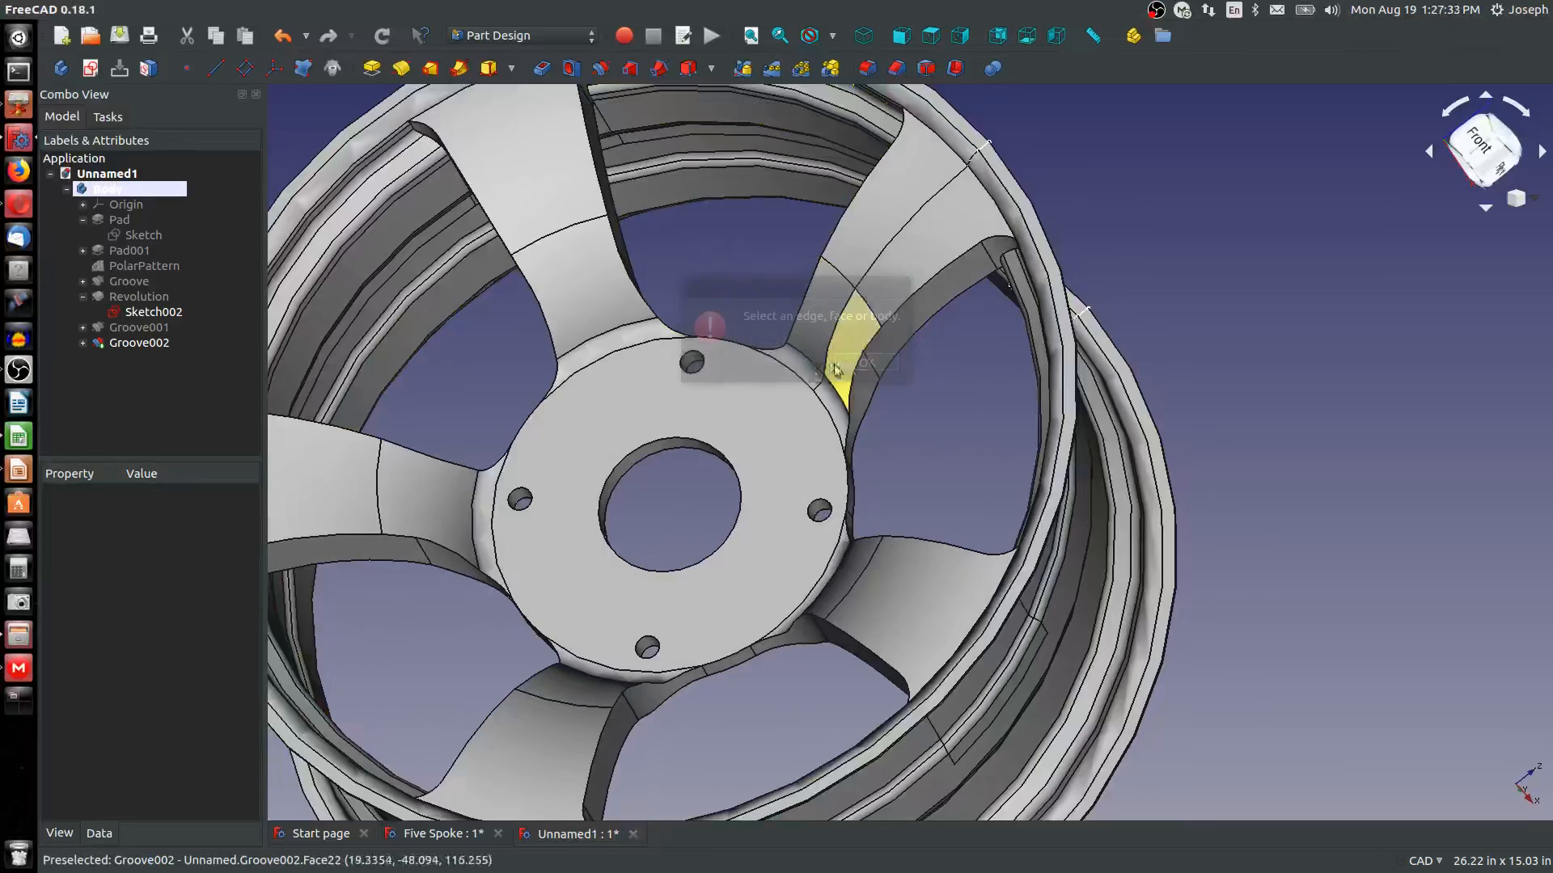
Chamfer the front edge of the hub's centre bore at 0.25 in and add one bolt hole's front edge
{"action": "left_click", "coordinate": [629, 451]}
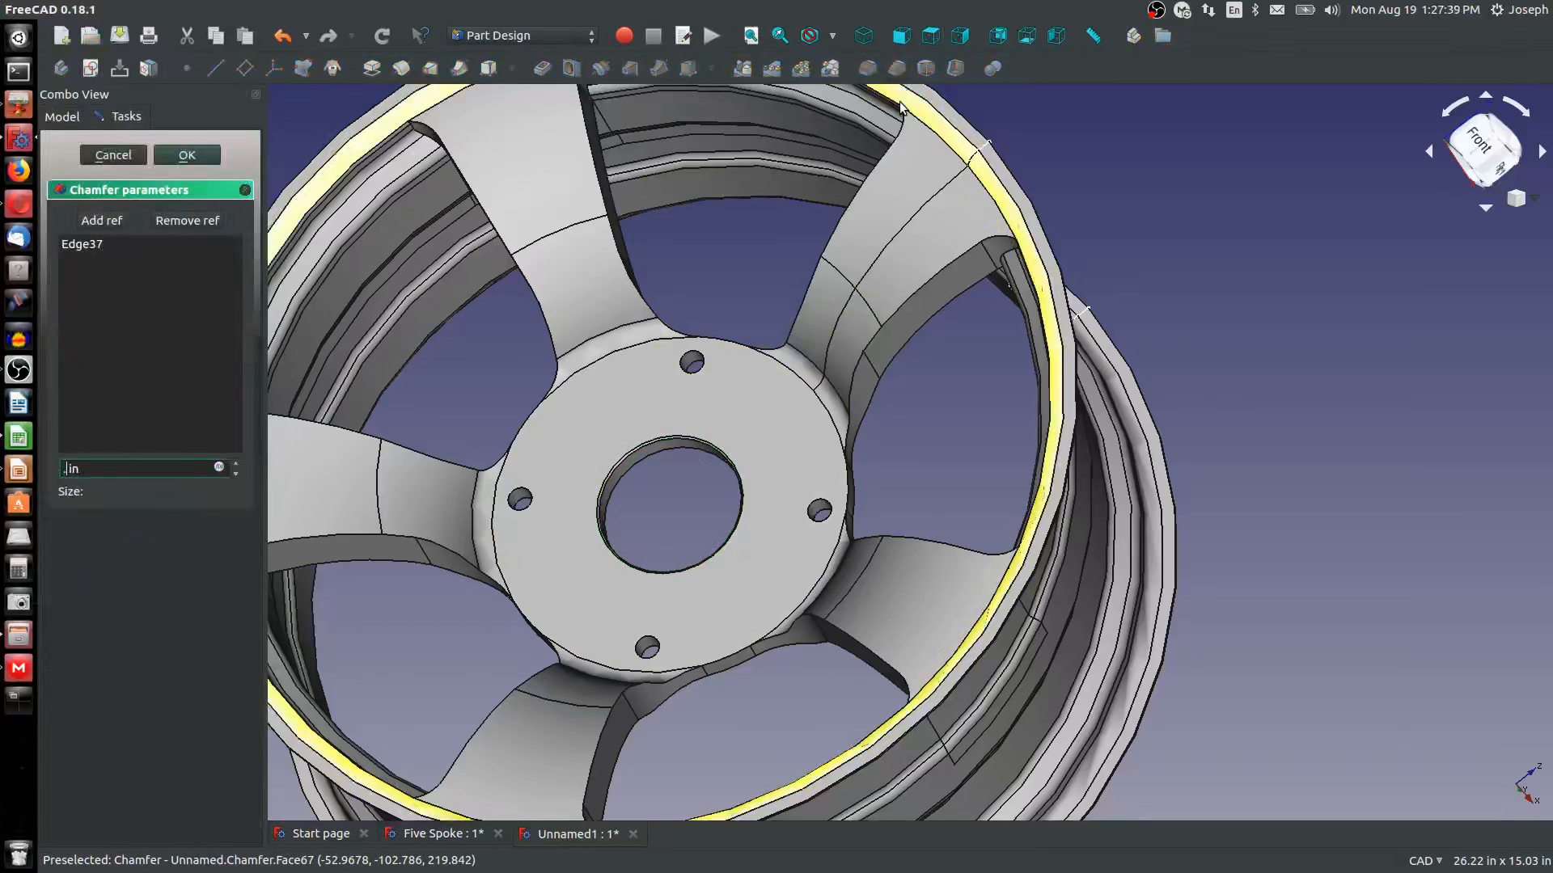
{"action": "type", "text": "25"}
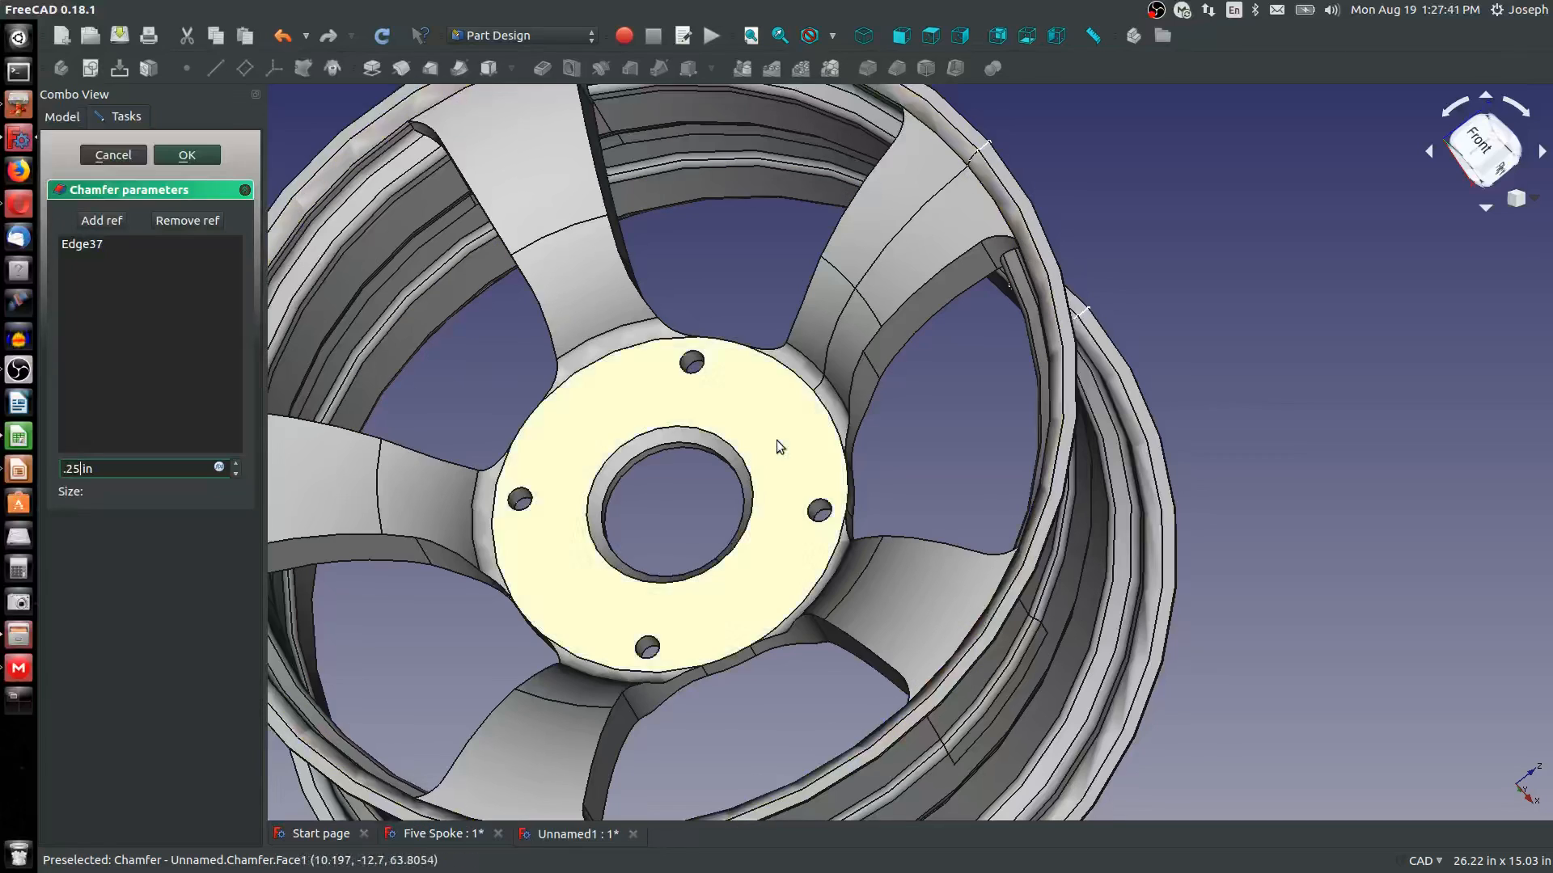
{"action": "left_click", "coordinate": [114, 221]}
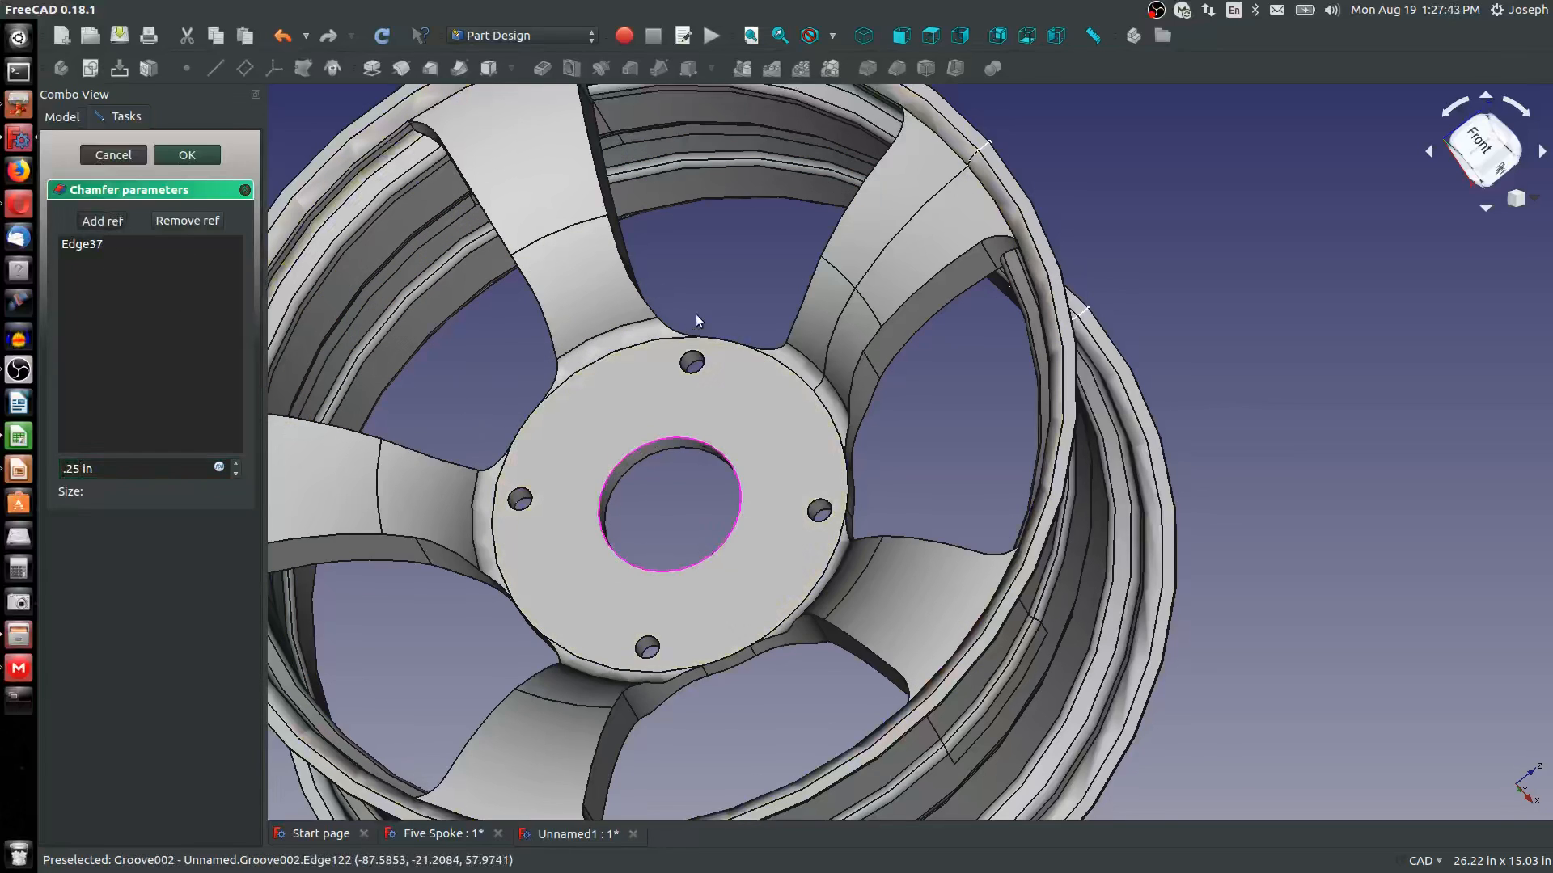
{"action": "left_click", "coordinate": [692, 361]}
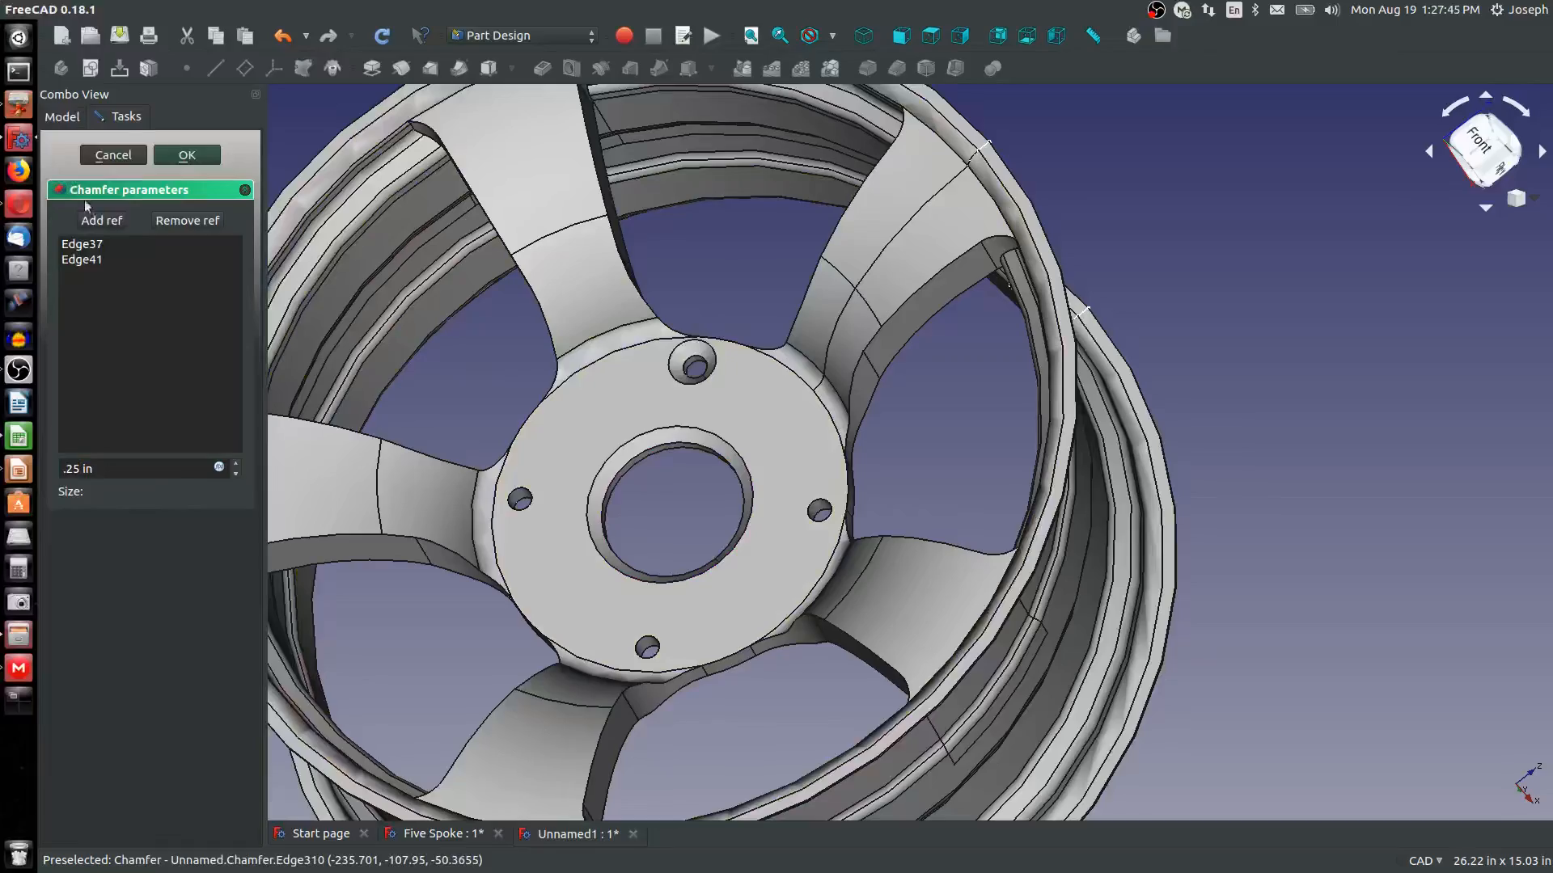
Set the chamfer size to 0.125 in and include the front edges of the other three bolt holes
{"action": "middle_click_drag", "start_coordinate": [626, 477], "coordinate": [651, 319]}
{"action": "scroll", "coordinate": [647, 315], "scroll_direction": "up", "scroll_amount": 4}
{"action": "scroll", "coordinate": [636, 281], "scroll_direction": "down", "scroll_amount": 2}
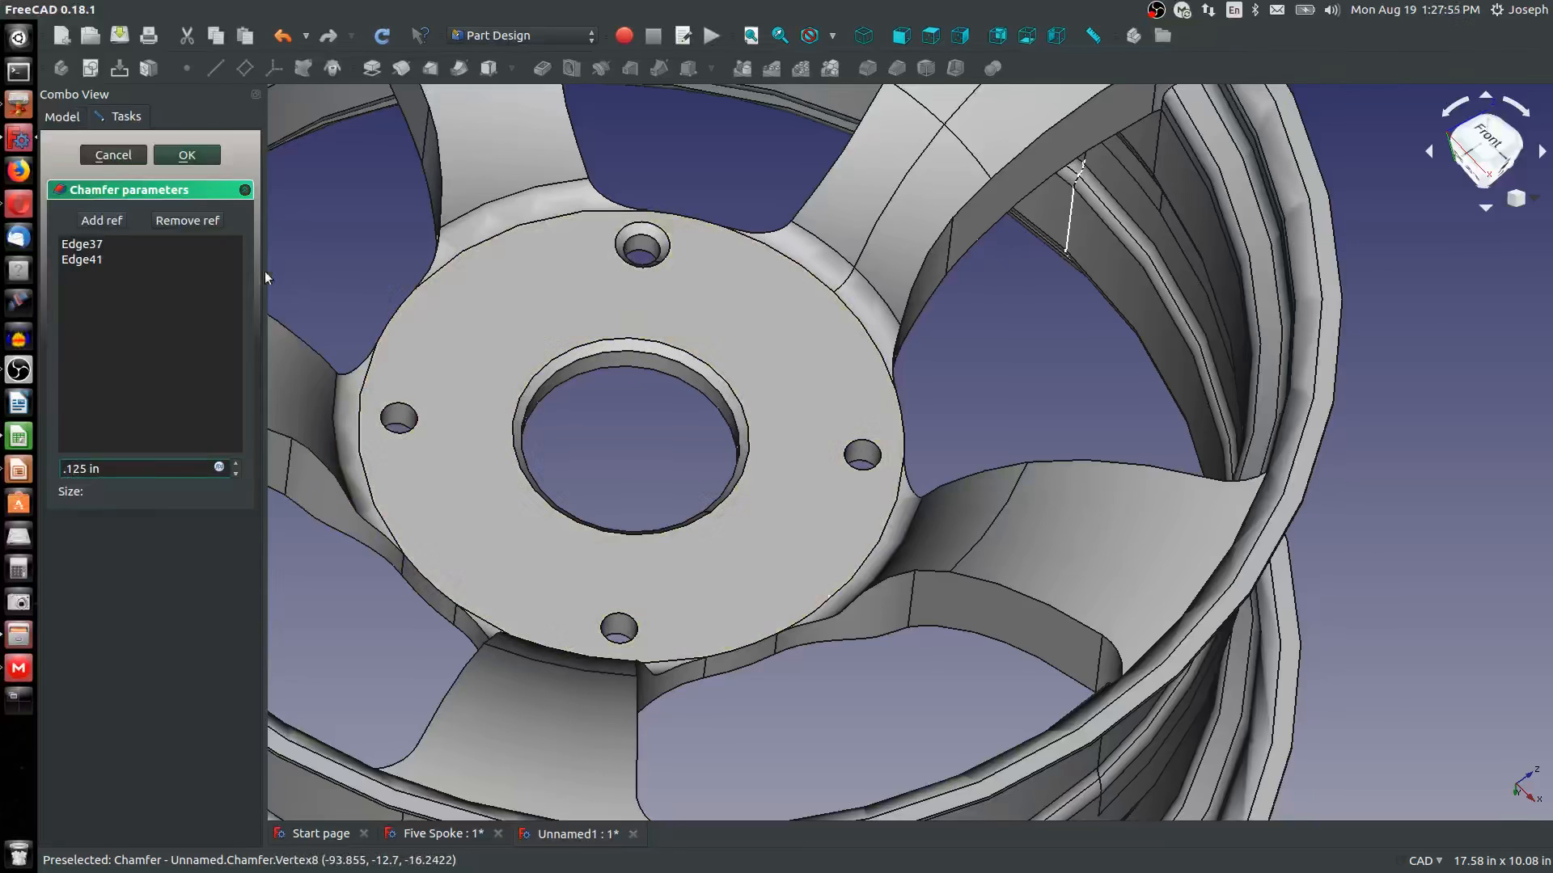
{"action": "left_click", "coordinate": [85, 215]}
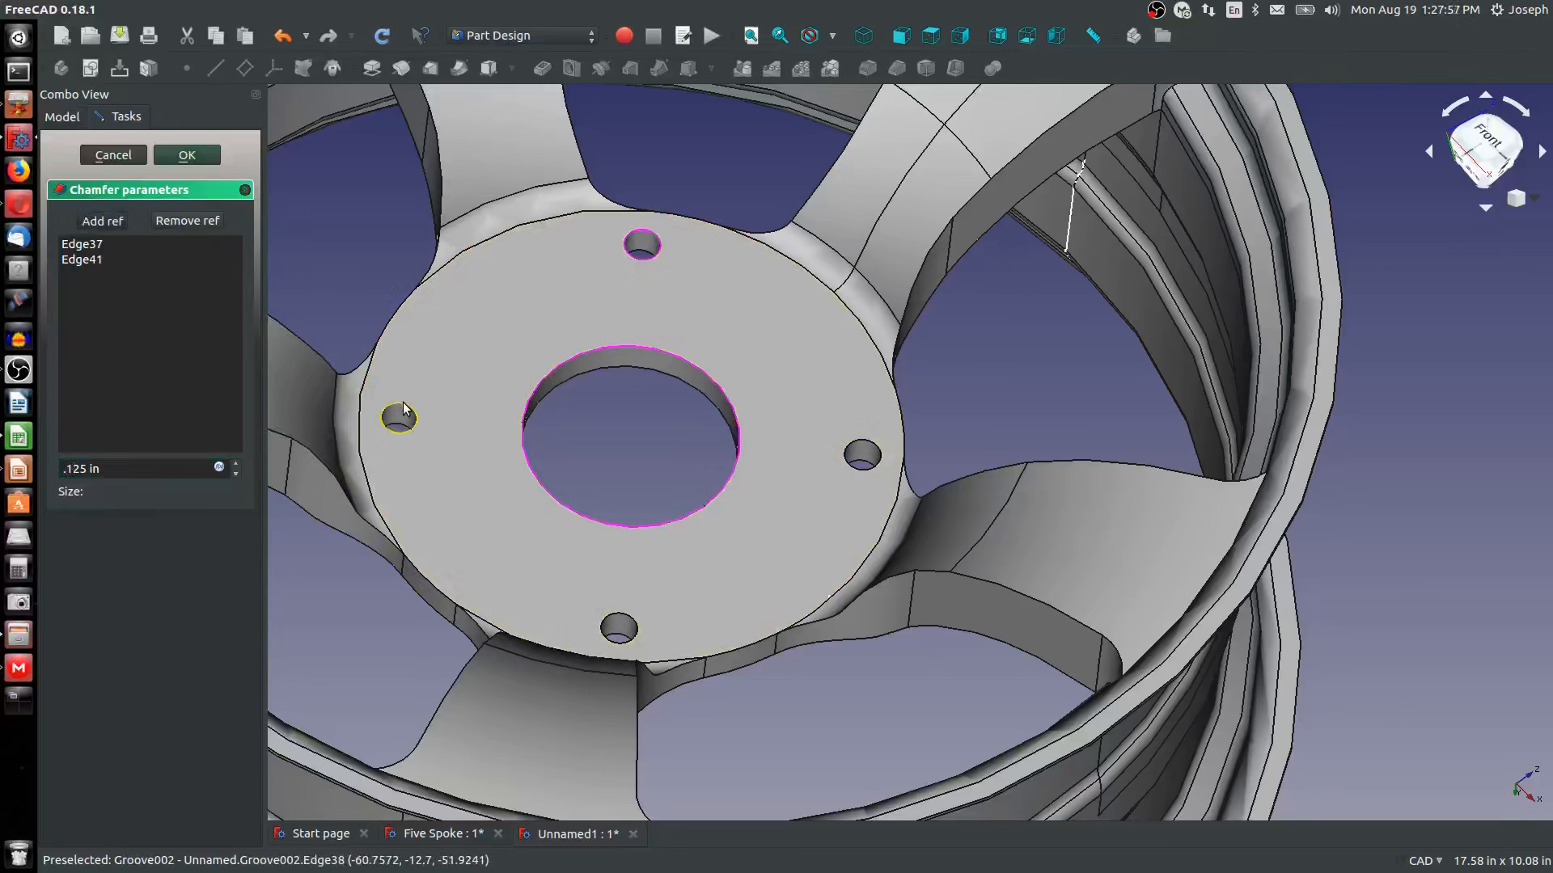
{"action": "left_click", "coordinate": [399, 409]}
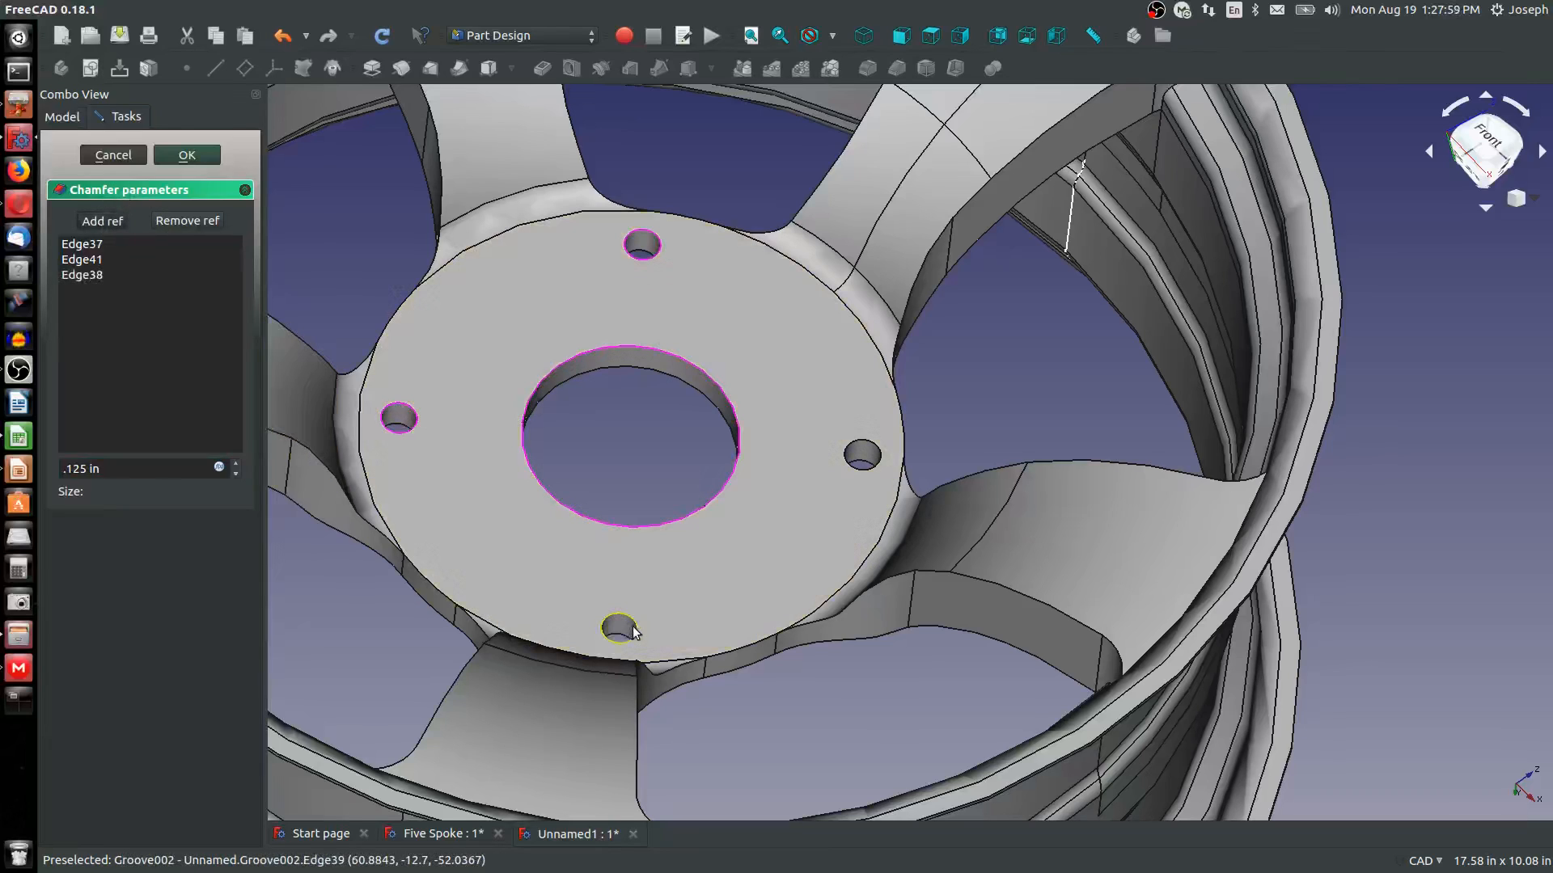
{"action": "left_click", "coordinate": [625, 627]}
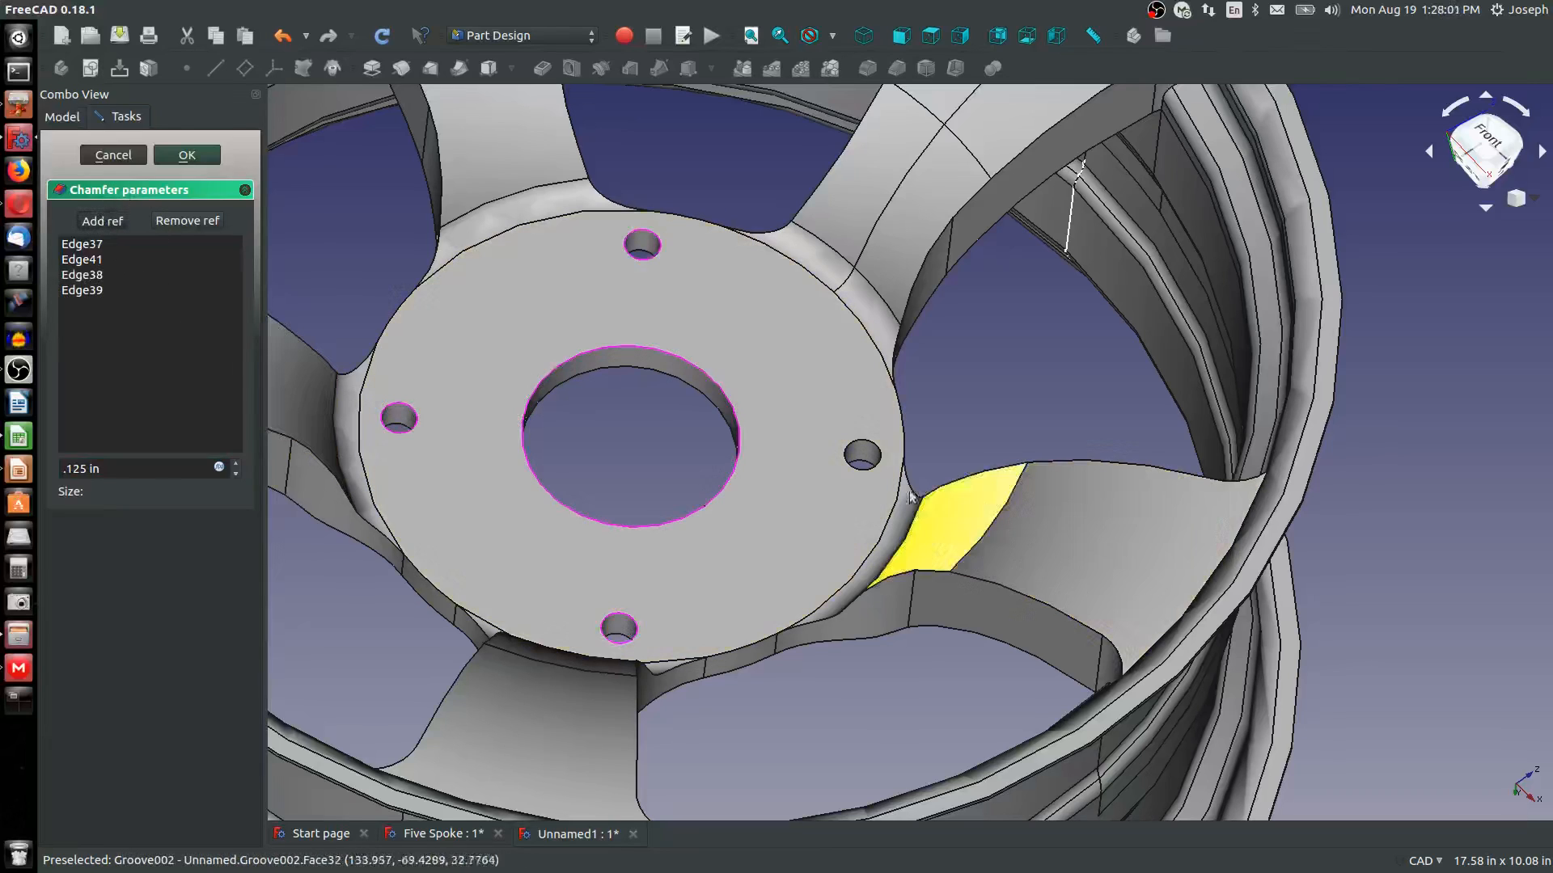
{"action": "left_click", "coordinate": [878, 448]}
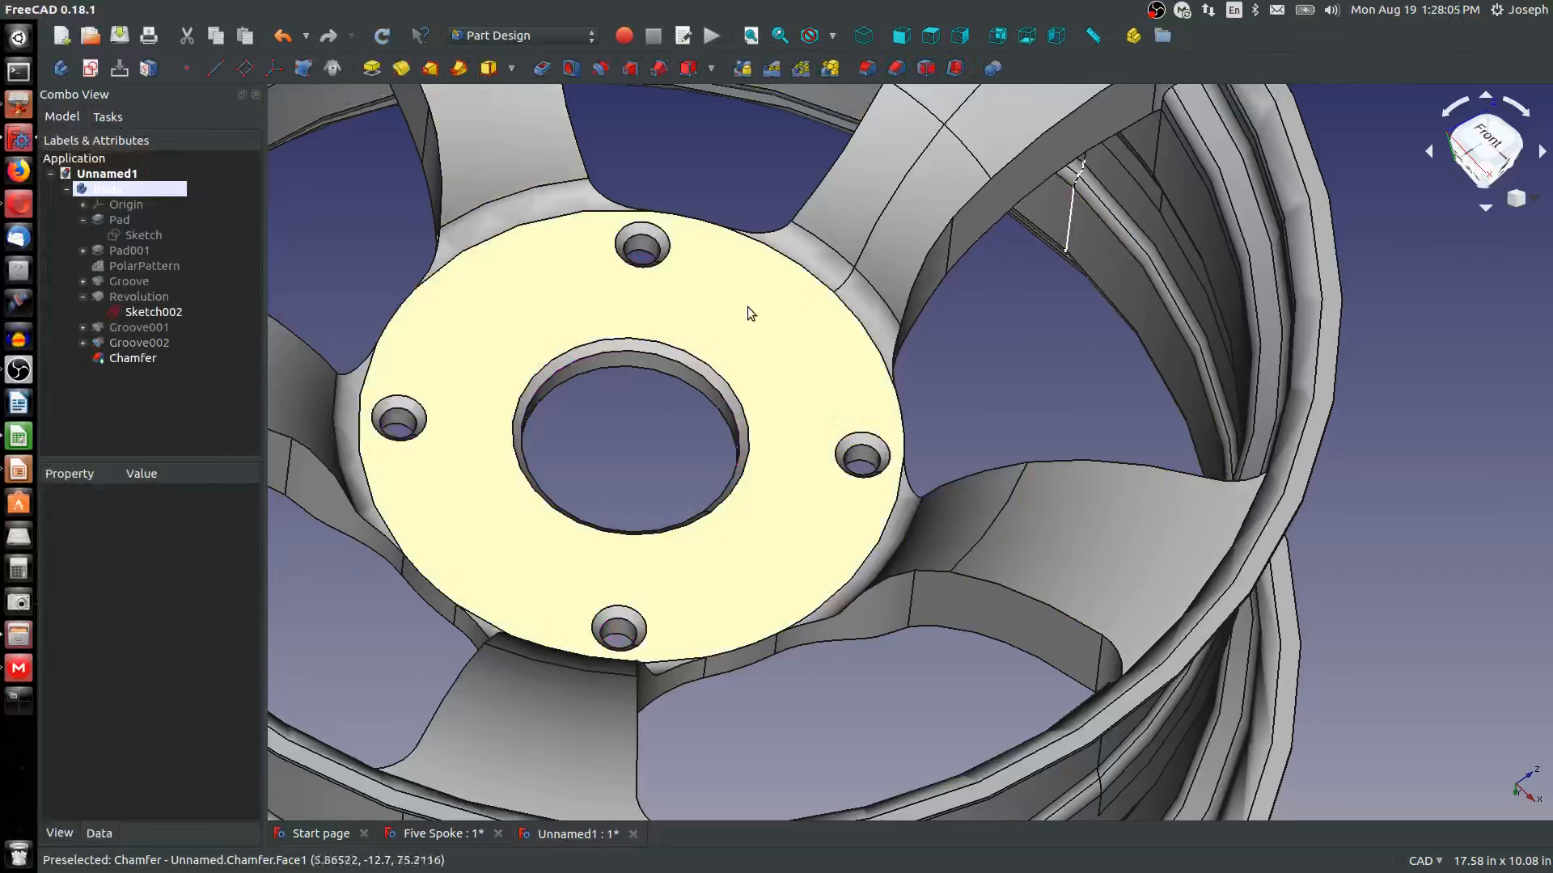
Try to fillet the edge where a spoke's side face meets the inner rim with a 0.005 in radius
{"action": "scroll", "coordinate": [917, 373], "scroll_direction": "down", "scroll_amount": 4}
{"action": "middle_click_drag", "start_coordinate": [1002, 377], "coordinate": [874, 364]}
{"action": "scroll", "coordinate": [808, 162], "scroll_direction": "up", "scroll_amount": 5}
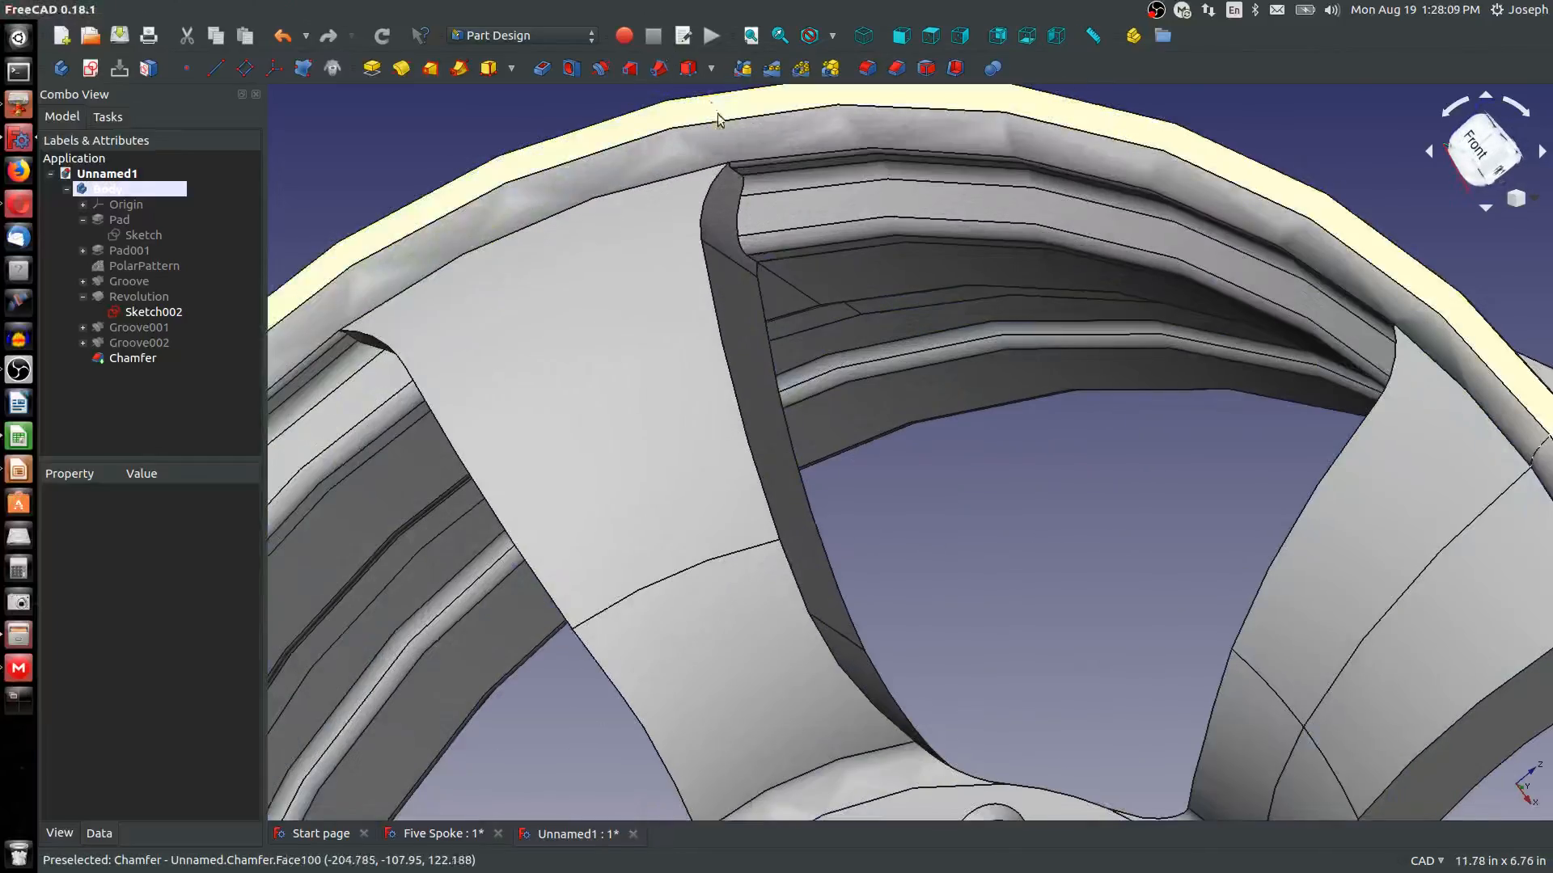
{"action": "left_click", "coordinate": [867, 69]}
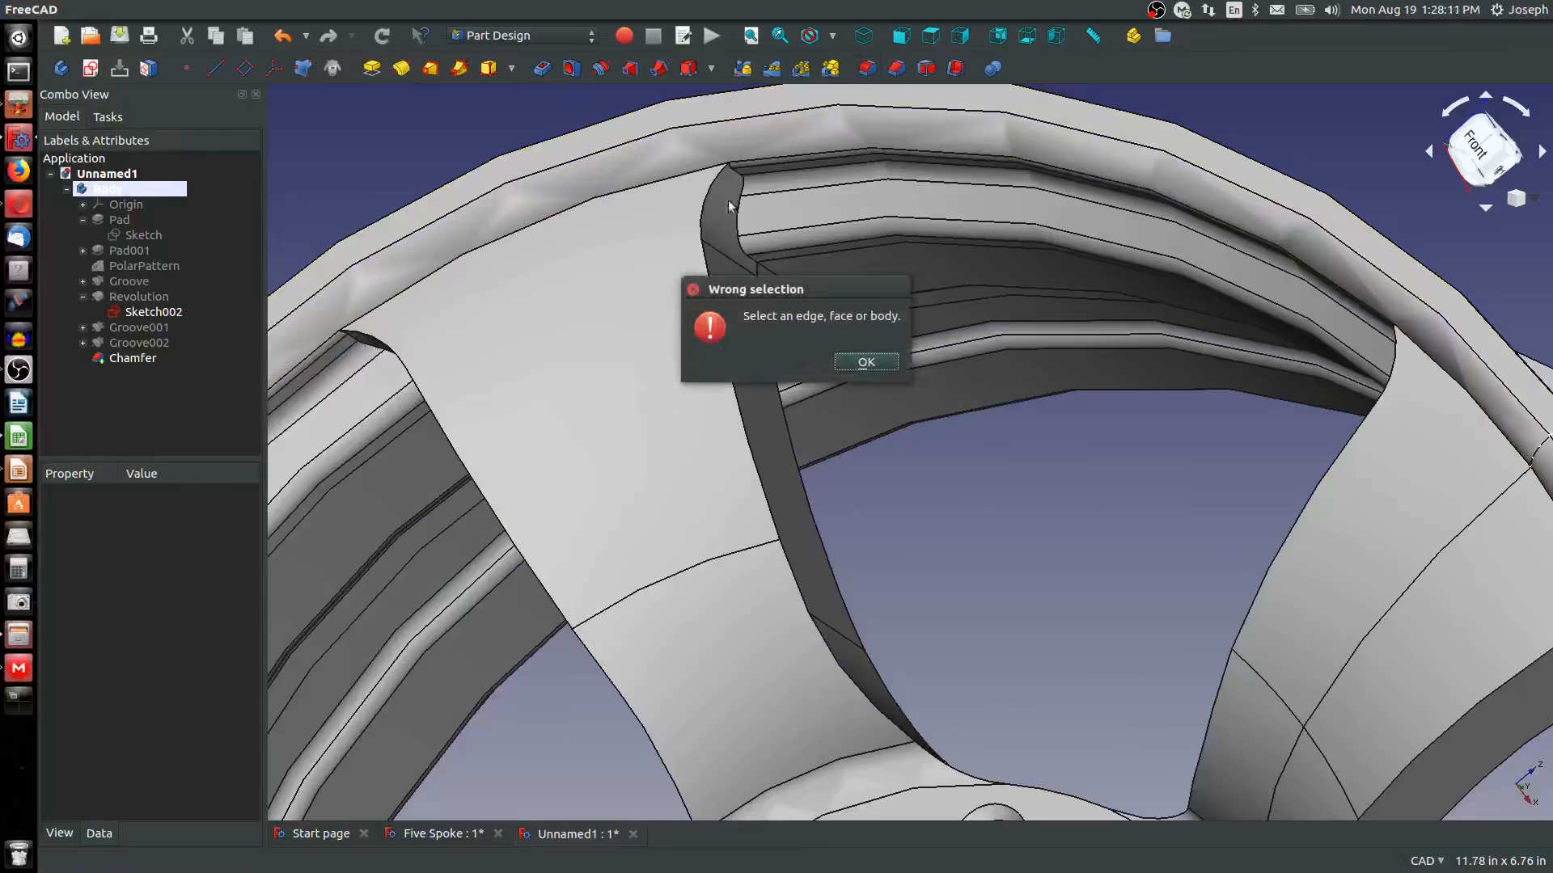
{"action": "left_click", "coordinate": [888, 361]}
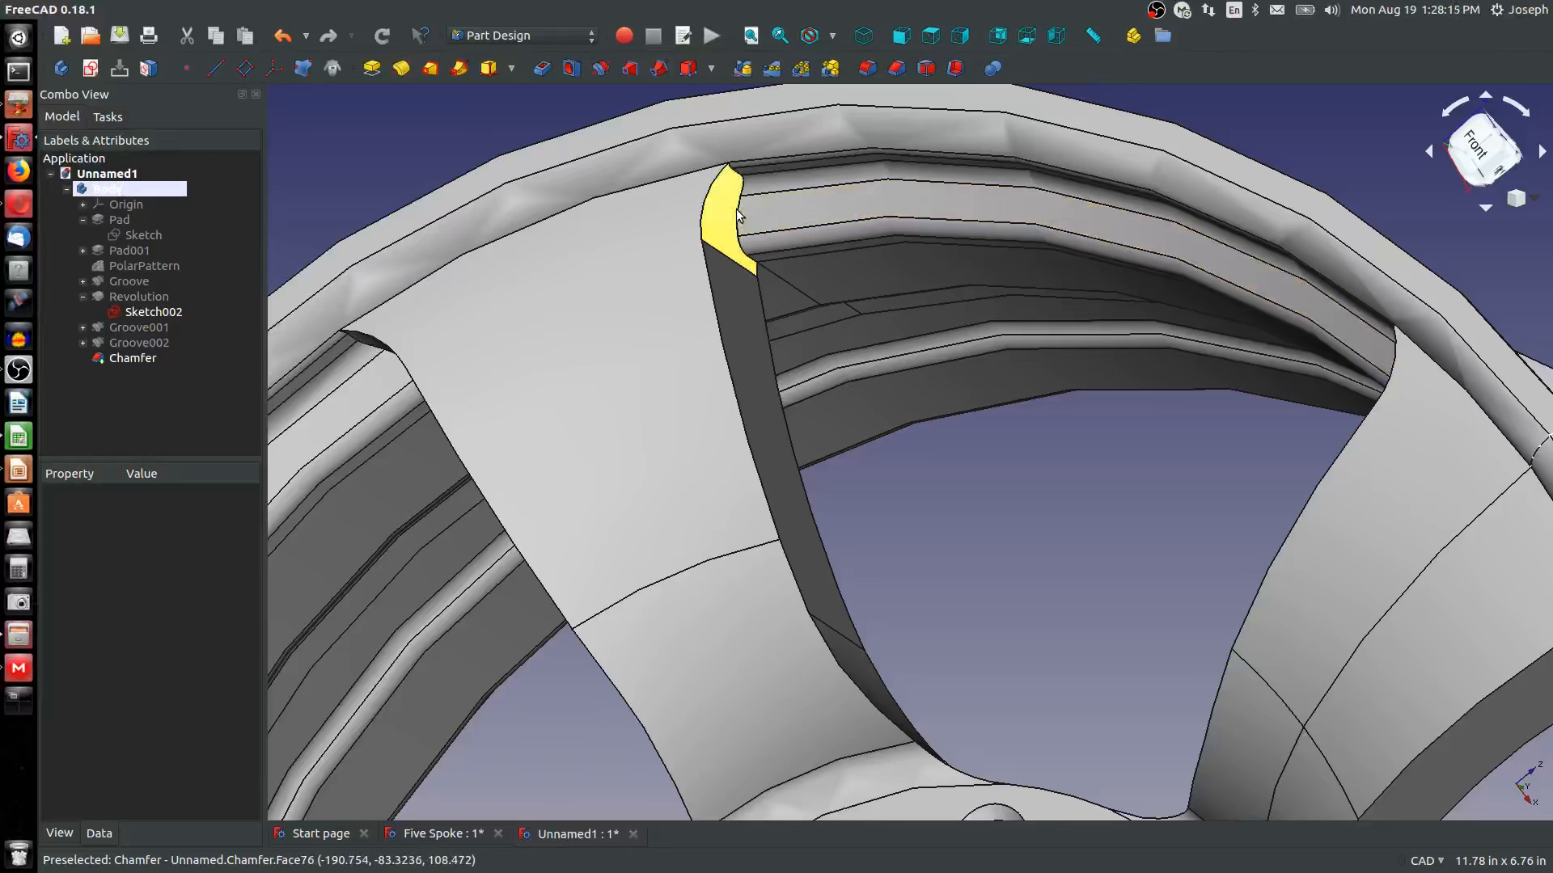
{"action": "scroll", "coordinate": [740, 212], "scroll_direction": "up", "scroll_amount": 5}
{"action": "left_click", "coordinate": [741, 199]}
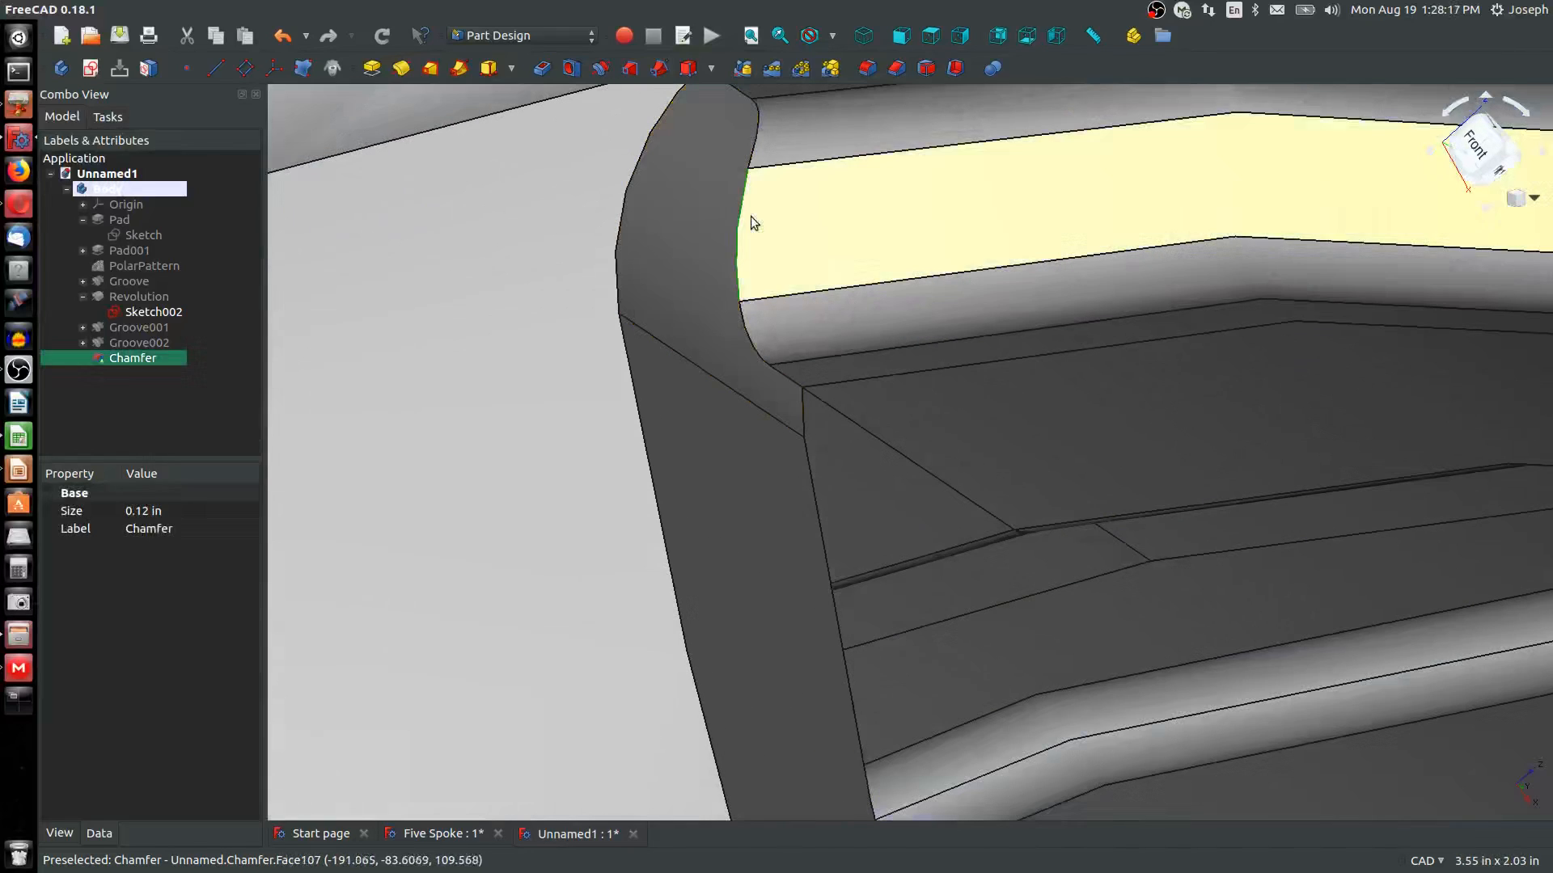
{"action": "scroll", "coordinate": [750, 216], "scroll_direction": "down", "scroll_amount": 5}
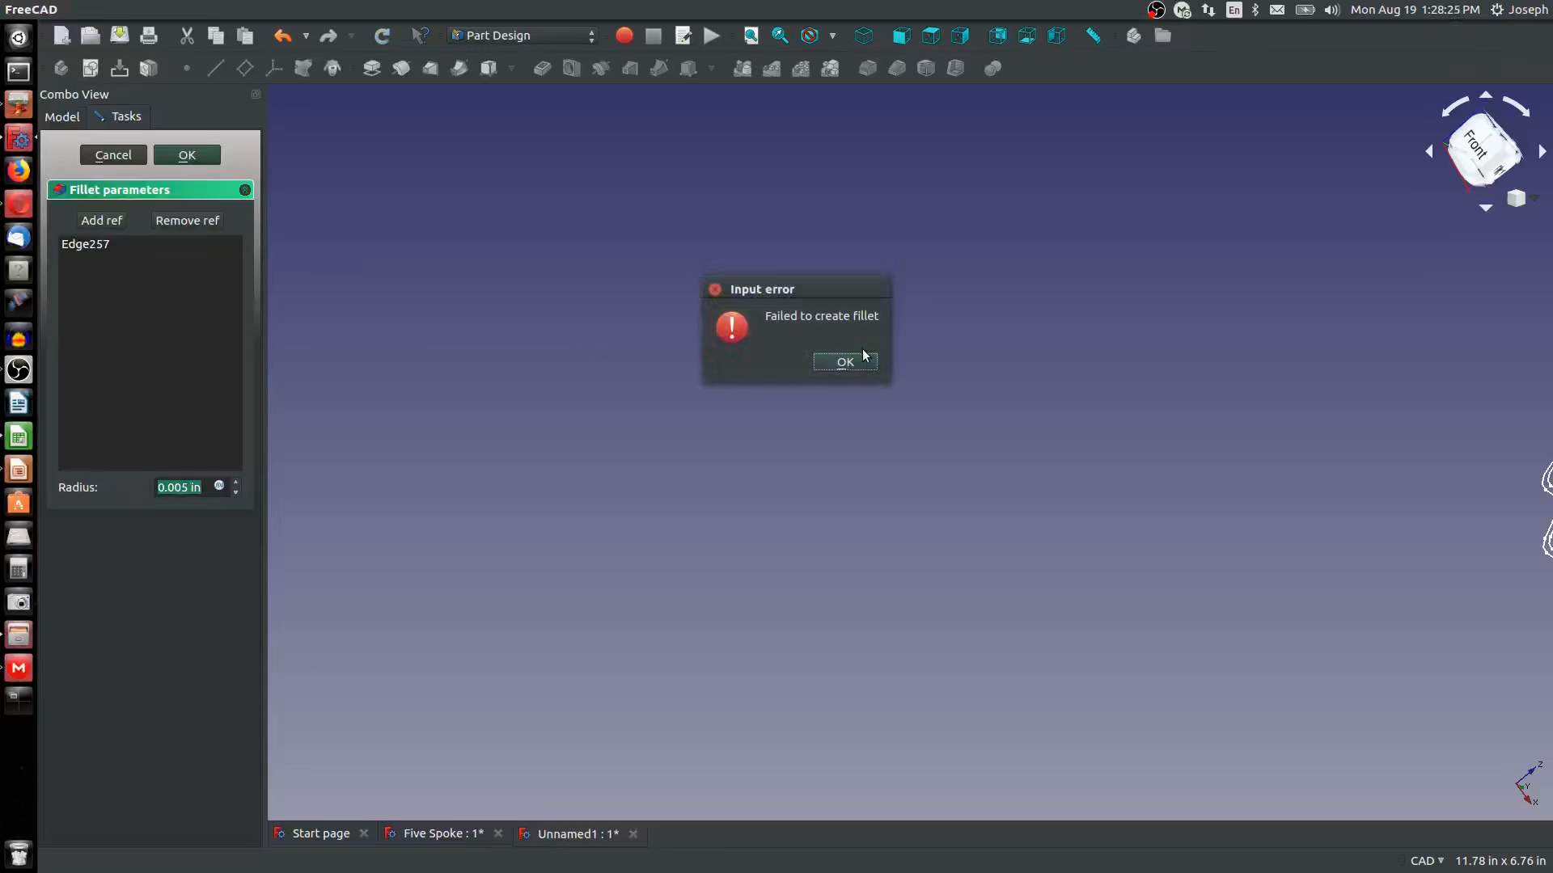
{"action": "left_click", "coordinate": [853, 358]}
{"action": "left_click", "coordinate": [212, 156]}
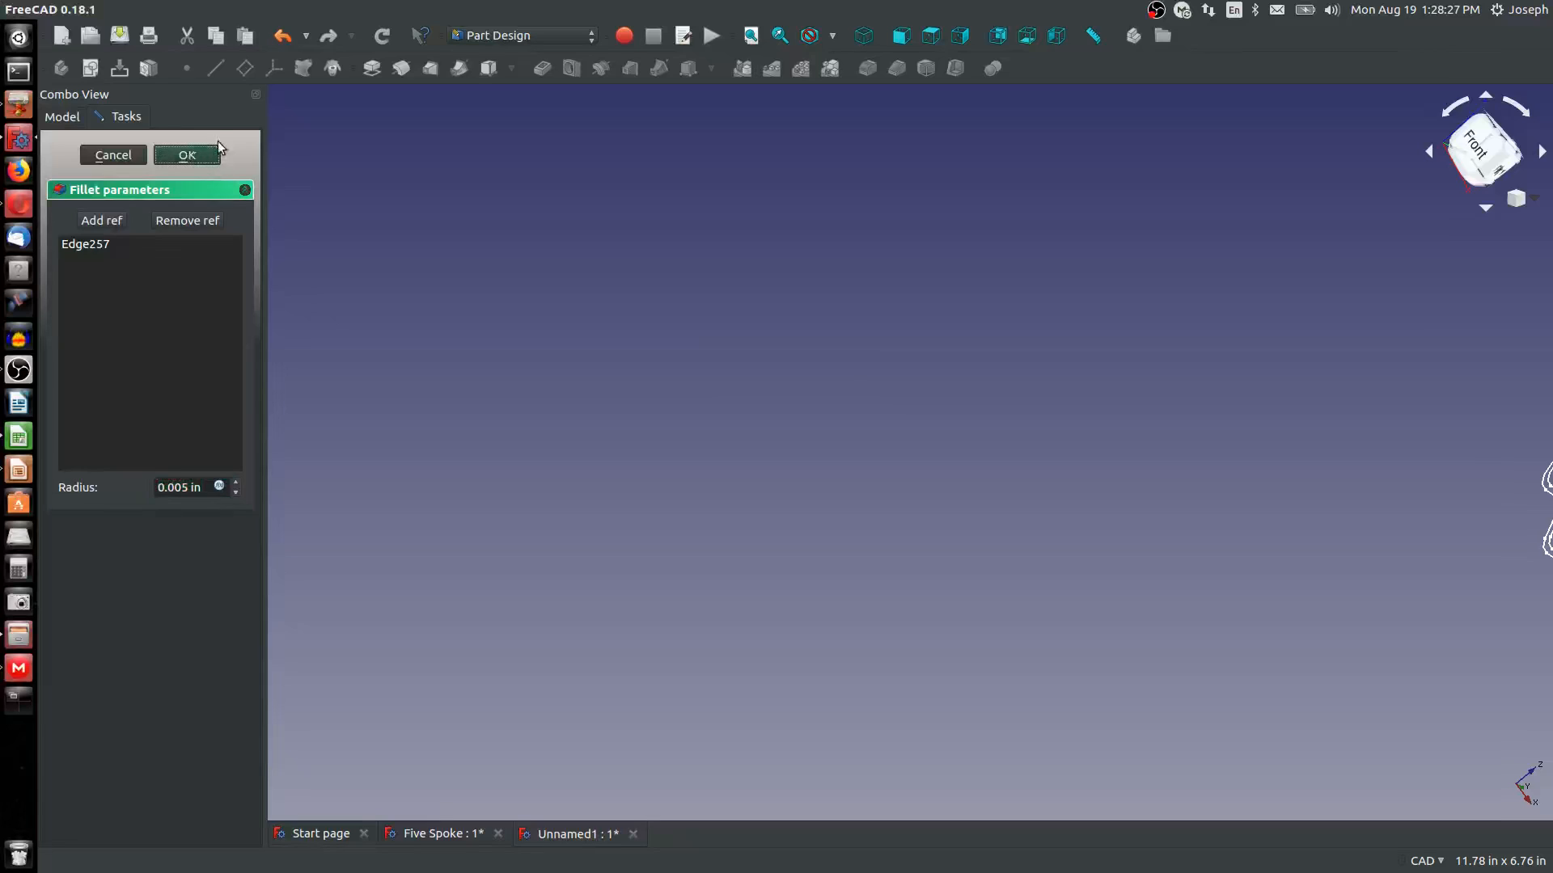
{"action": "left_click", "coordinate": [853, 358]}
{"action": "left_click", "coordinate": [103, 160]}
Try to fillet the edge between a spoke's front face and the rim lip with a 0.005 in radius
{"action": "middle_click_drag", "start_coordinate": [723, 275], "coordinate": [730, 154]}
{"action": "scroll", "coordinate": [711, 243], "scroll_direction": "up", "scroll_amount": 5}
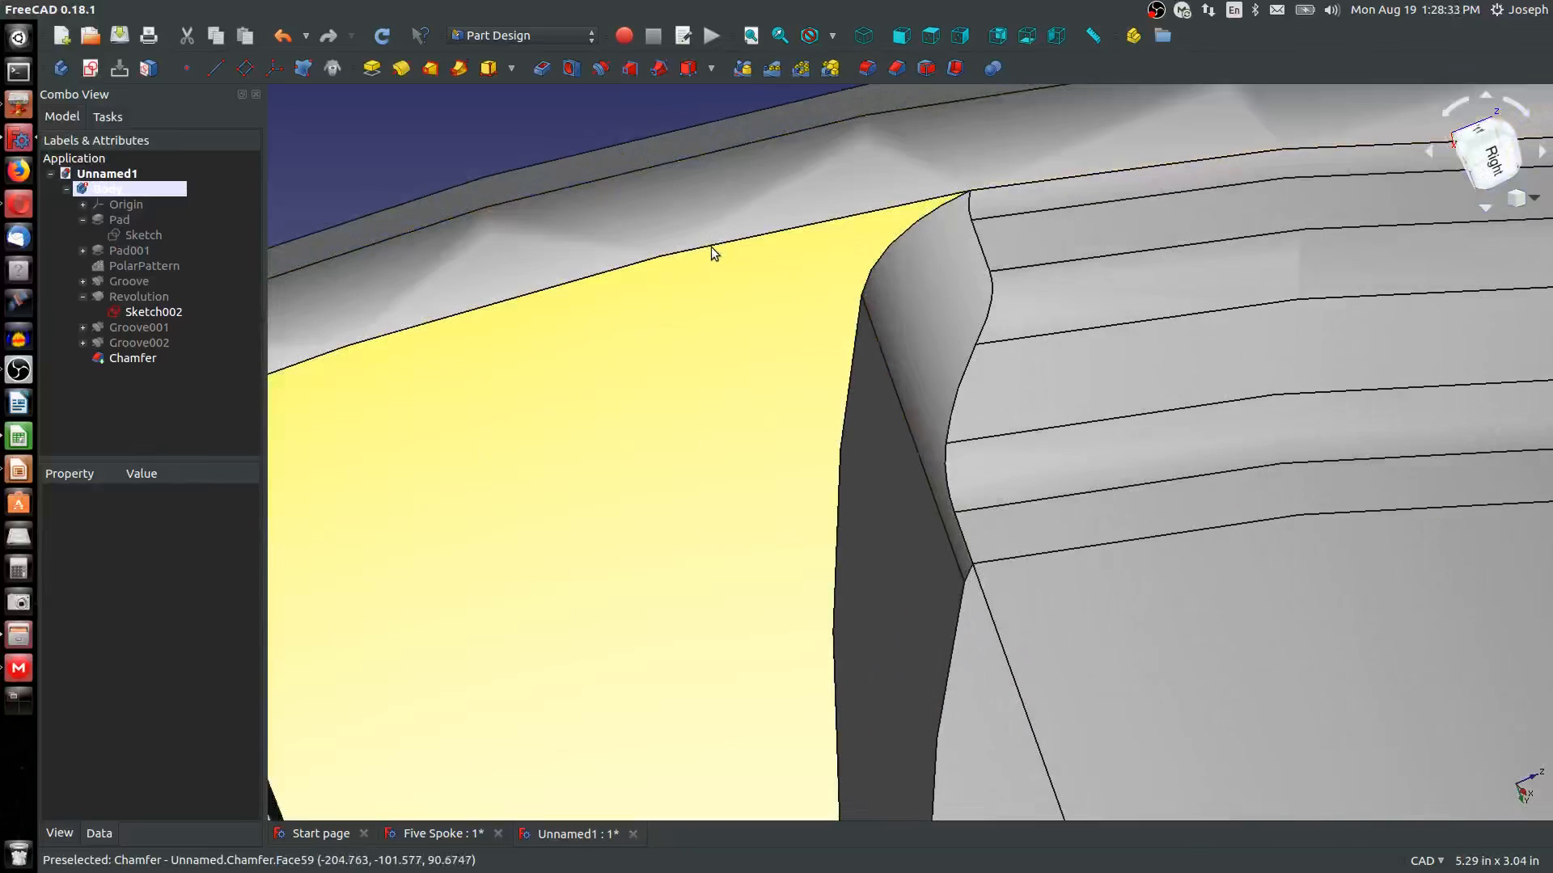
{"action": "left_click", "coordinate": [710, 244]}
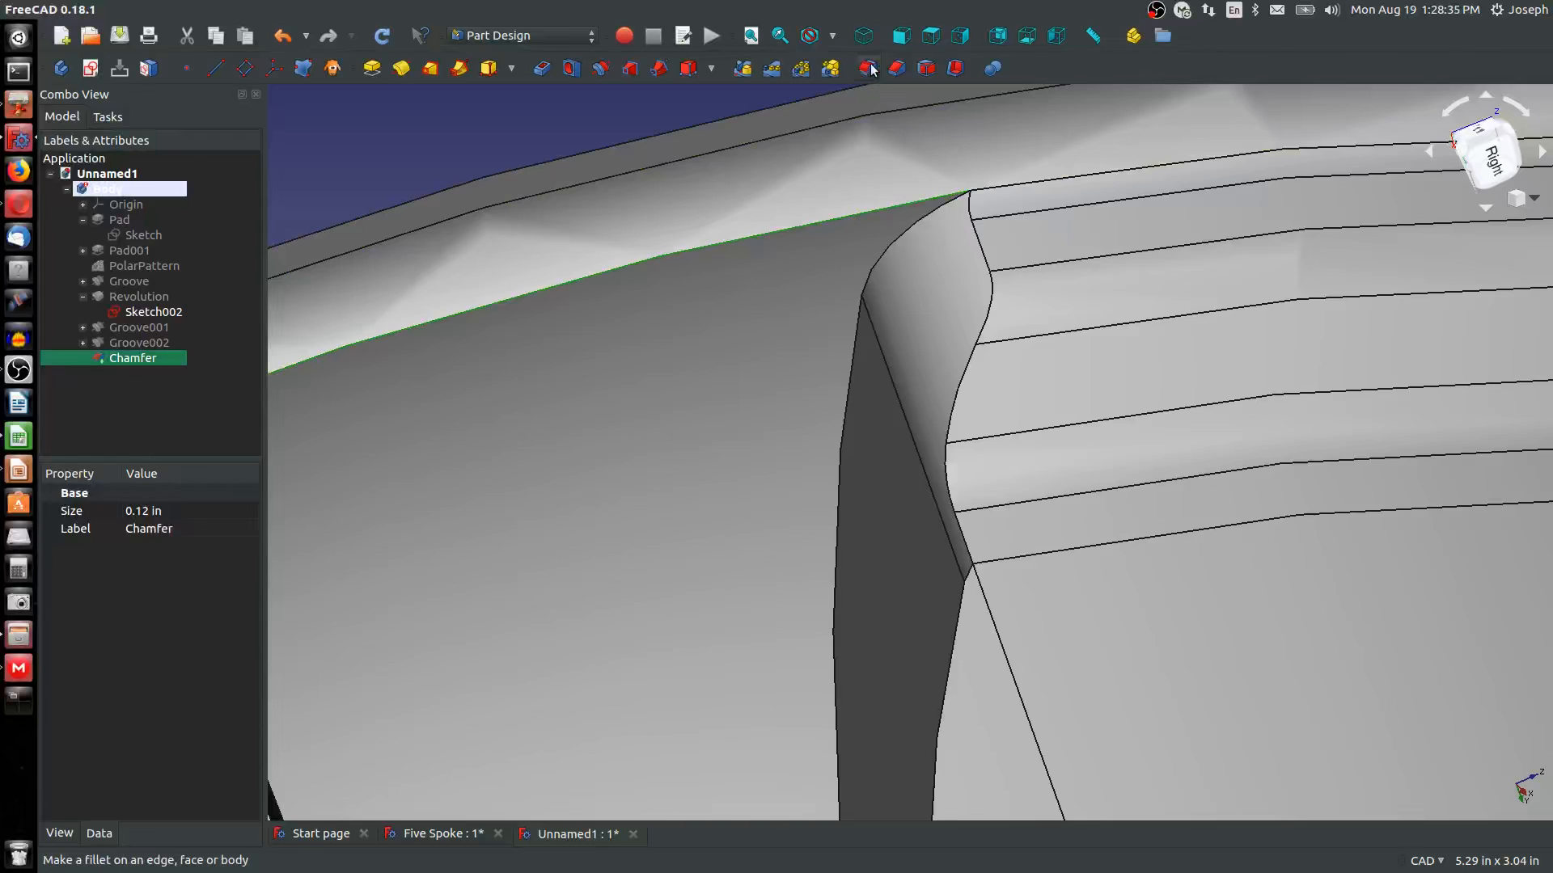
{"action": "left_click", "coordinate": [868, 67]}
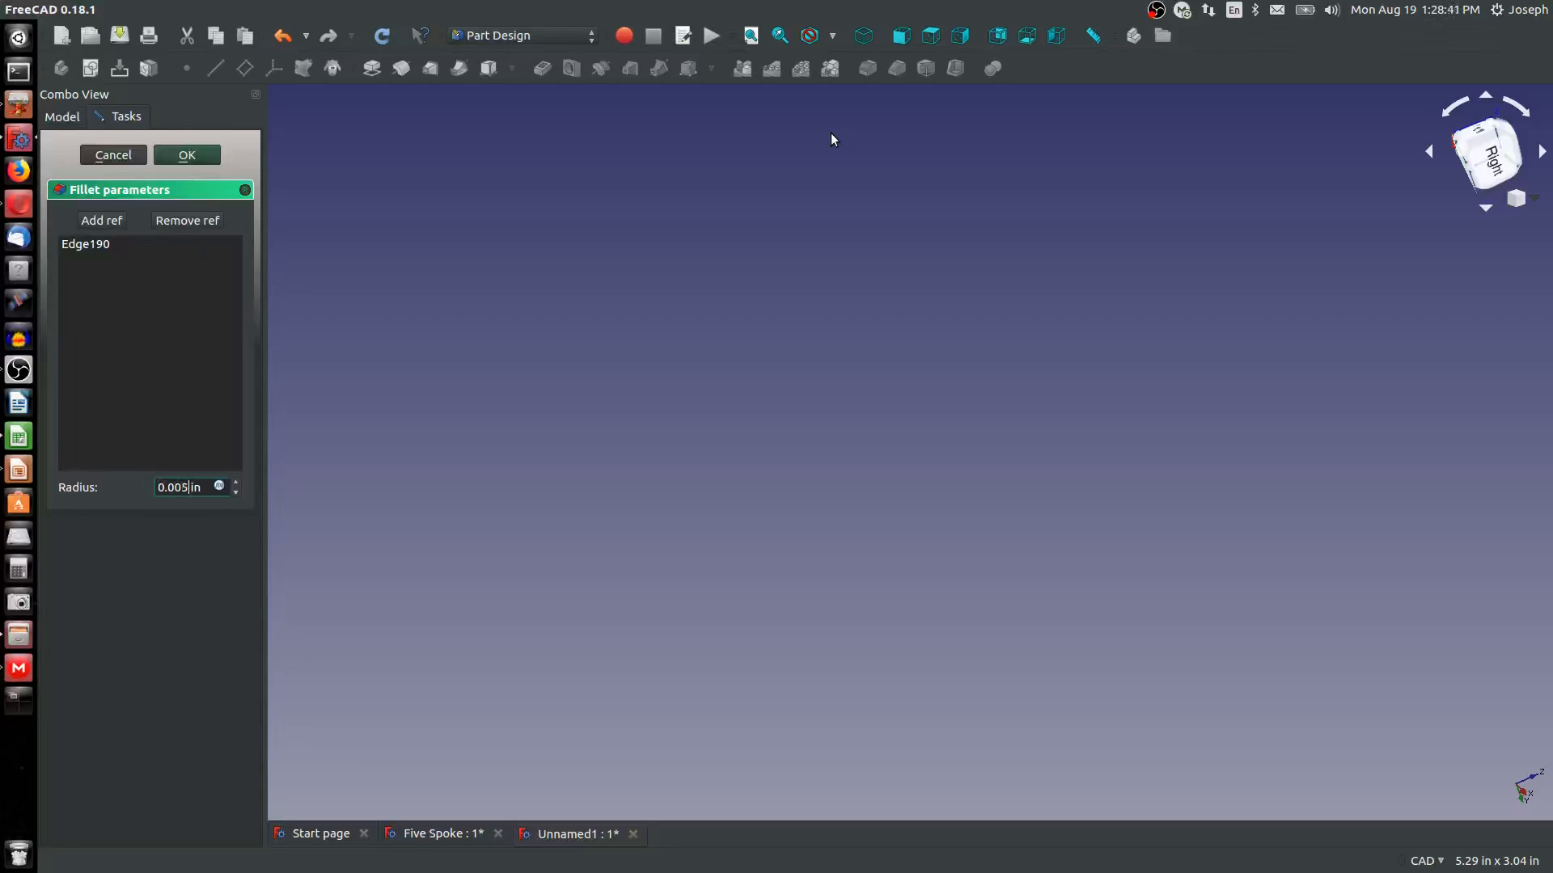
{"action": "left_click", "coordinate": [196, 158]}
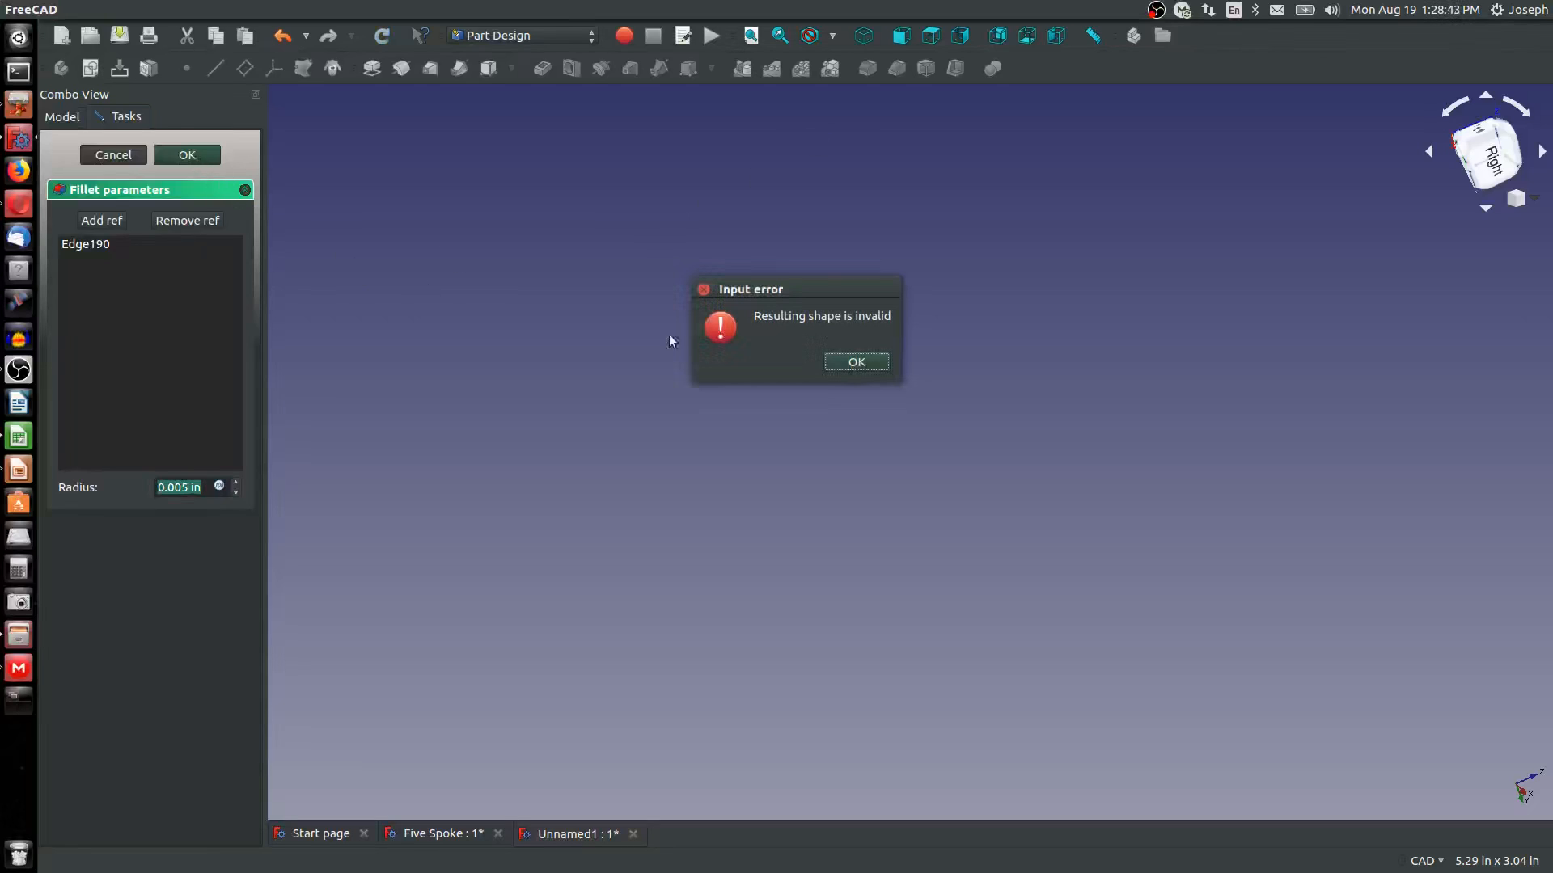
{"action": "left_click", "coordinate": [838, 369]}
{"action": "left_click", "coordinate": [118, 160]}
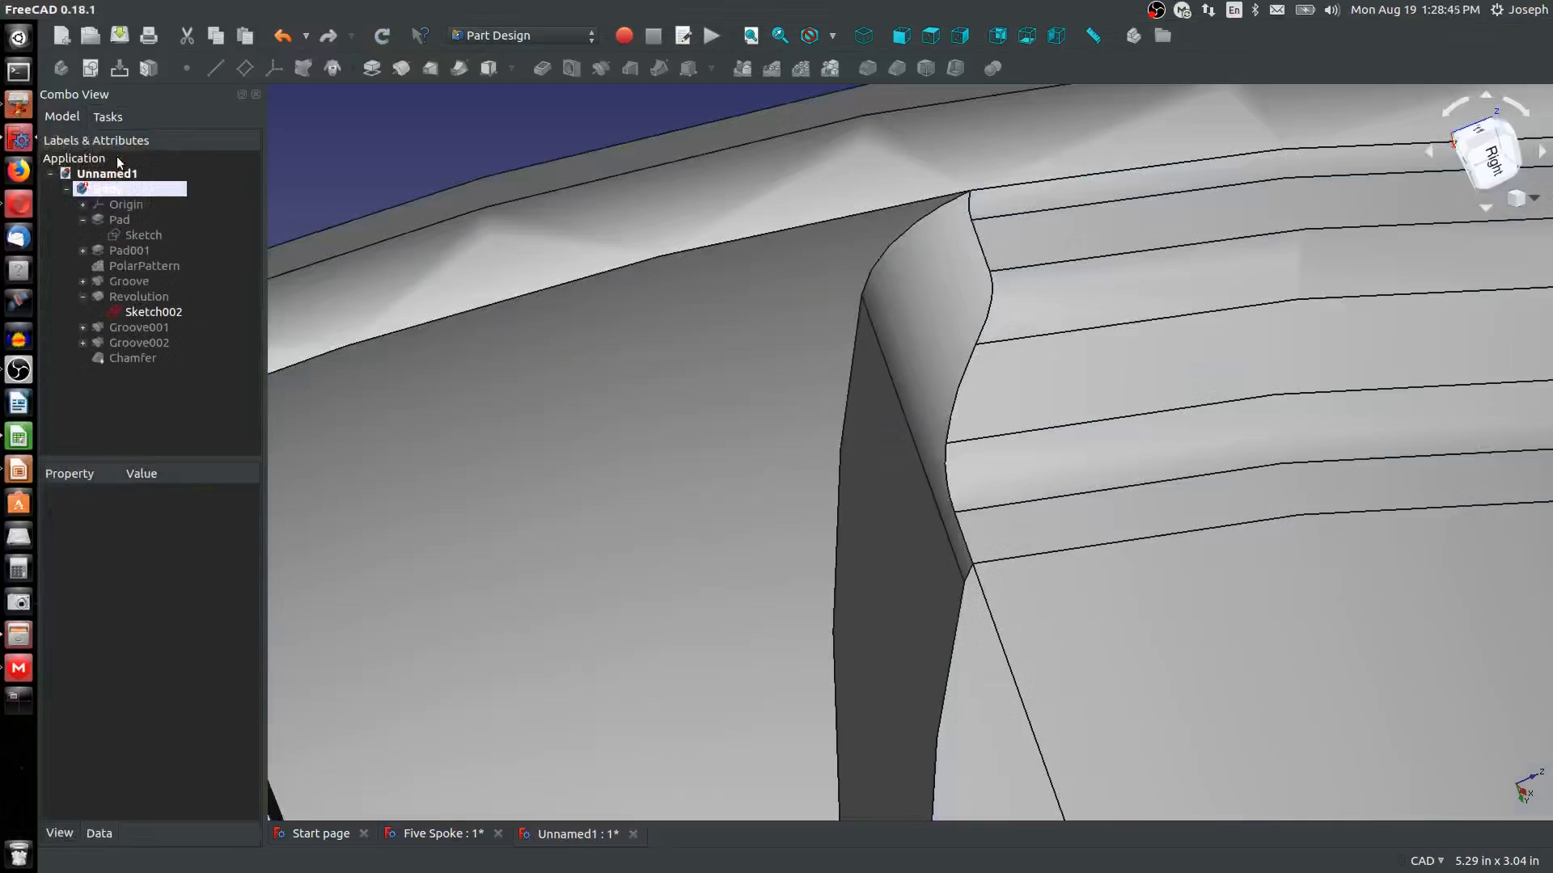
{"action": "scroll", "coordinate": [1029, 395], "scroll_direction": "down", "scroll_amount": 8}
{"action": "middle_click_drag", "start_coordinate": [987, 525], "coordinate": [801, 643]}
{"action": "scroll", "coordinate": [1024, 493], "scroll_direction": "down", "scroll_amount": 4}
{"action": "scroll", "coordinate": [940, 742], "scroll_direction": "up", "scroll_amount": 3}
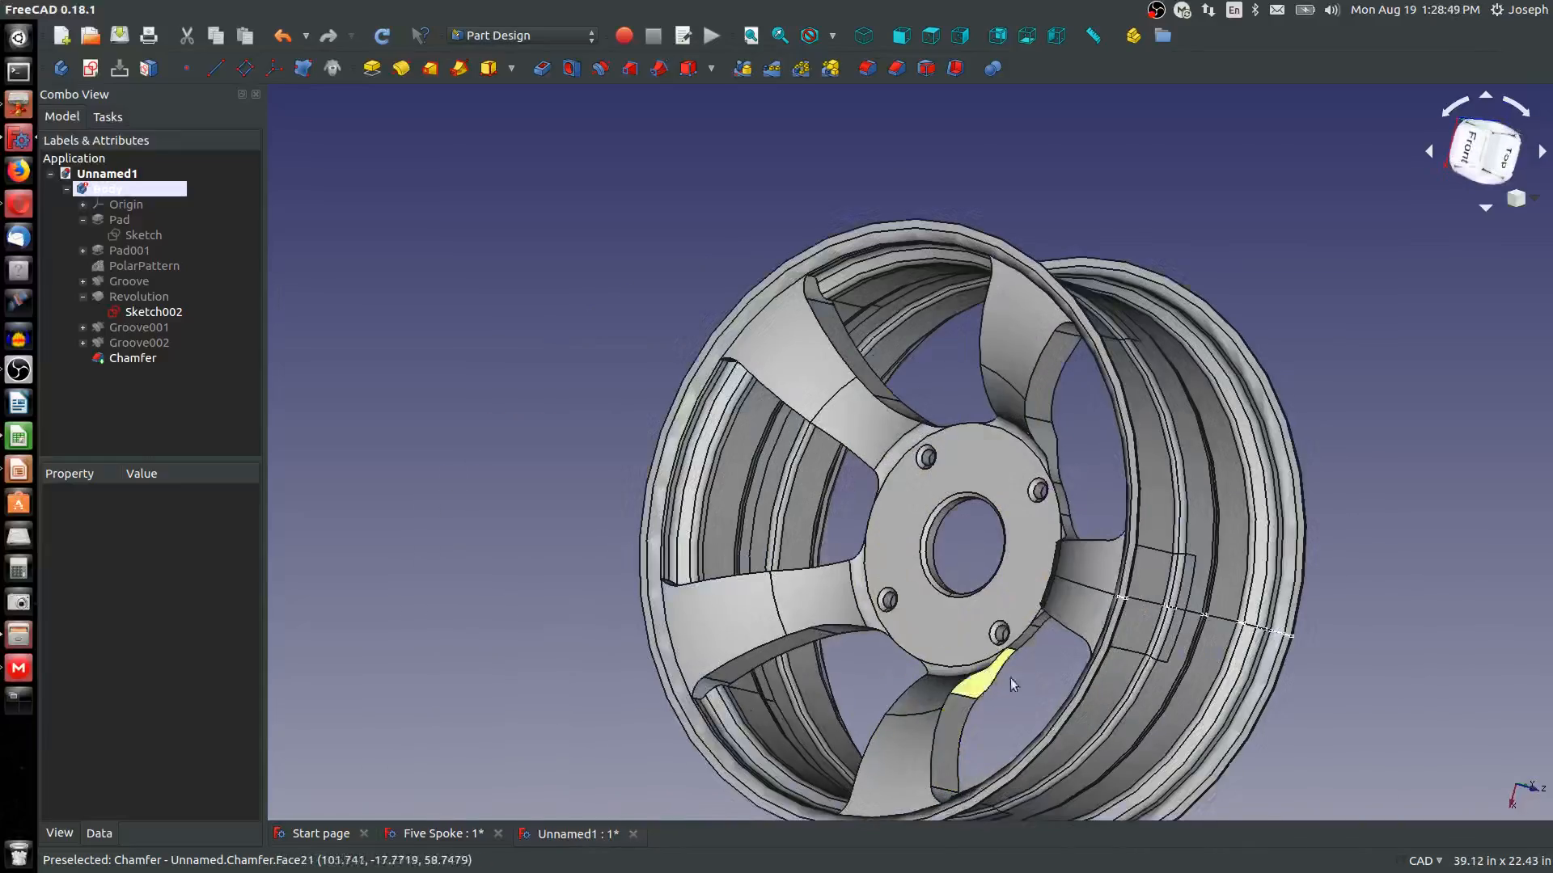
{"action": "middle_click_drag", "start_coordinate": [940, 741], "coordinate": [1312, 356]}
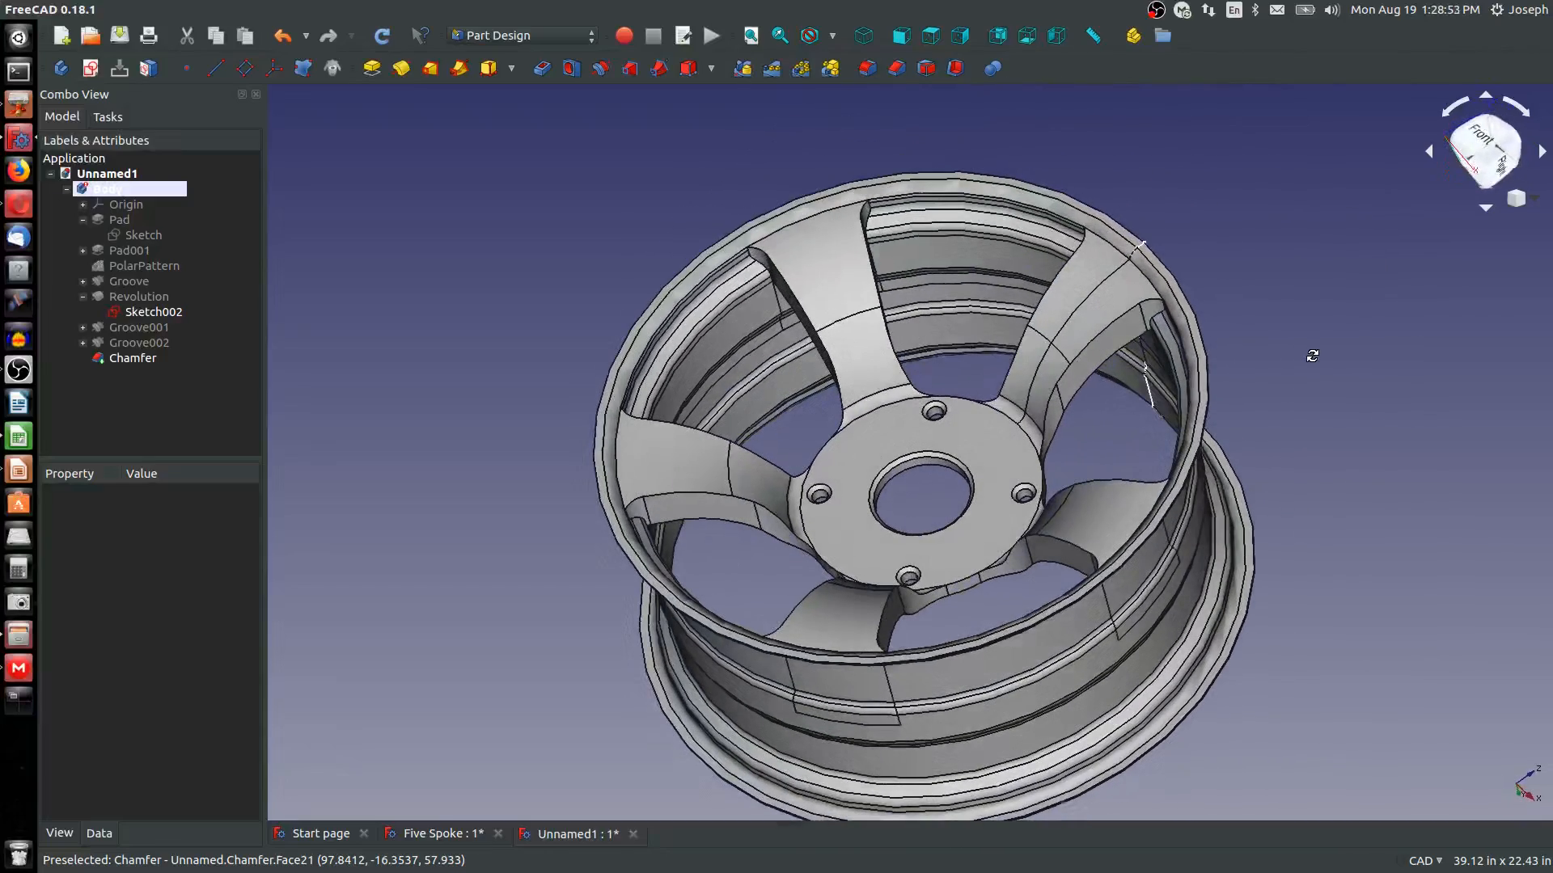